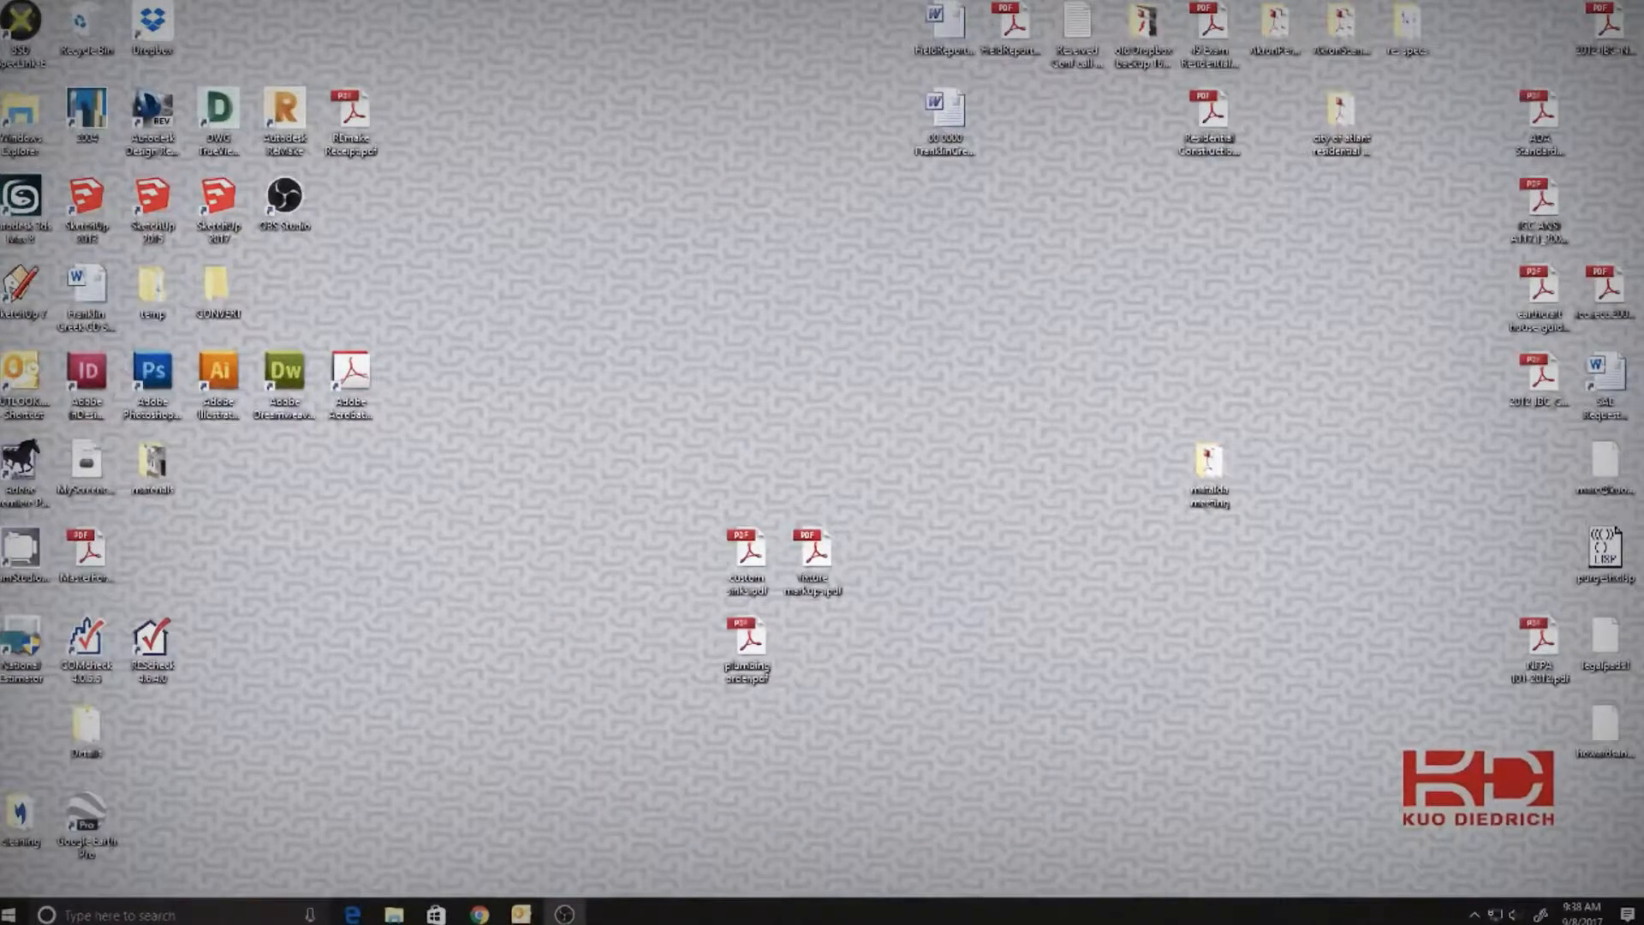
pyautogui.moveTo(847, 341)
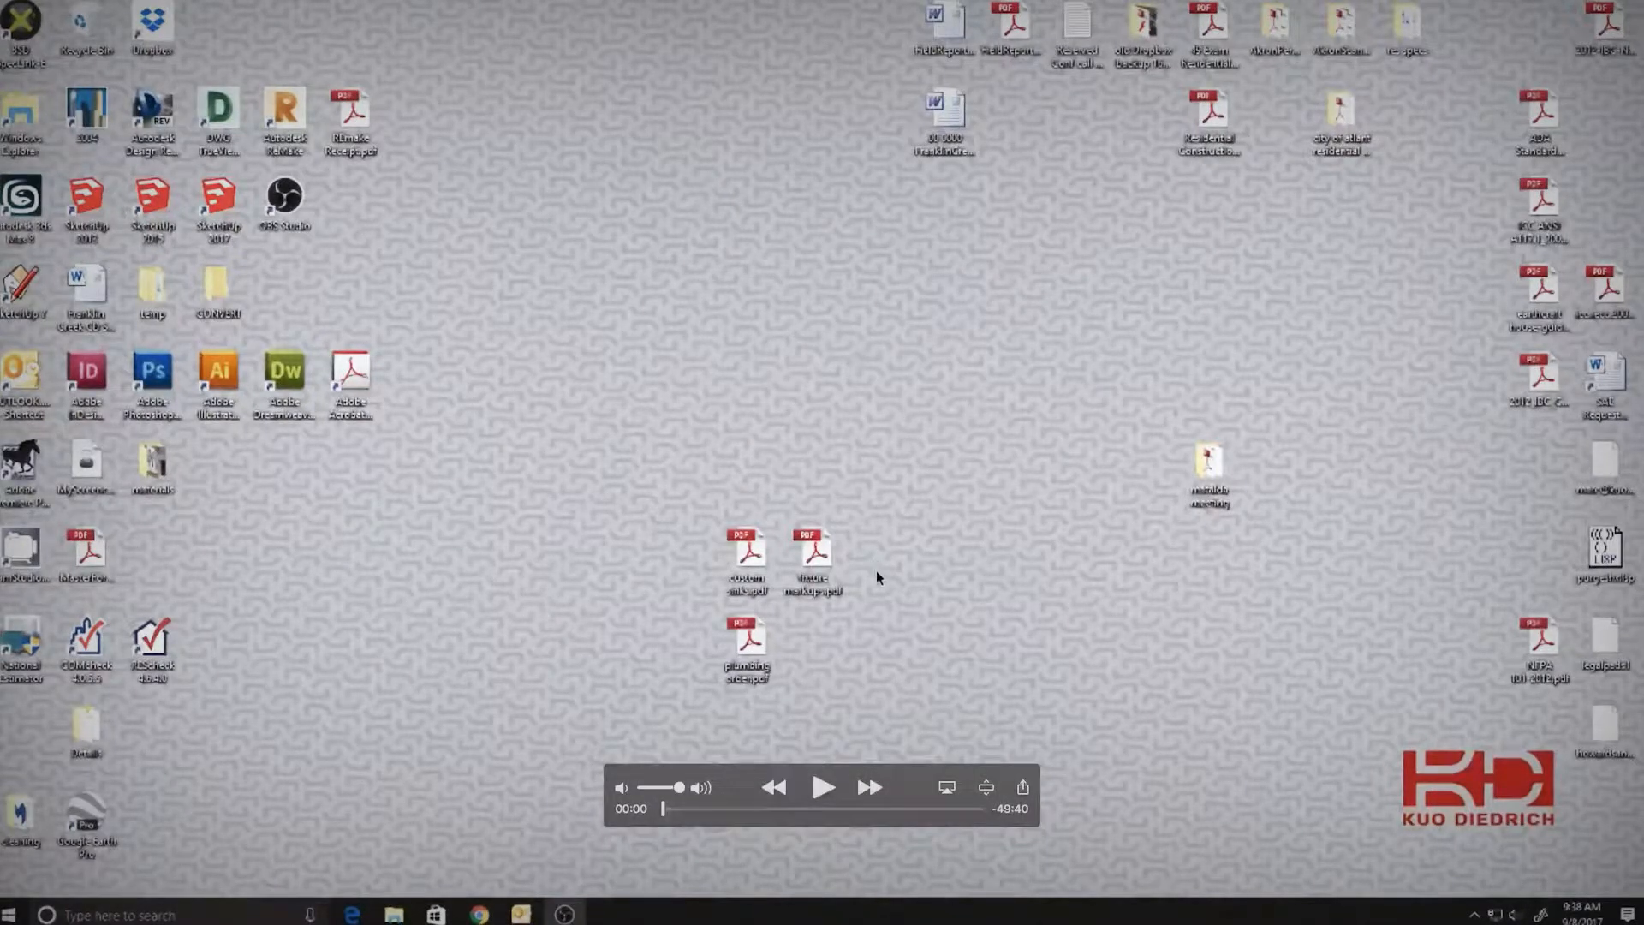
pyautogui.click(822, 787)
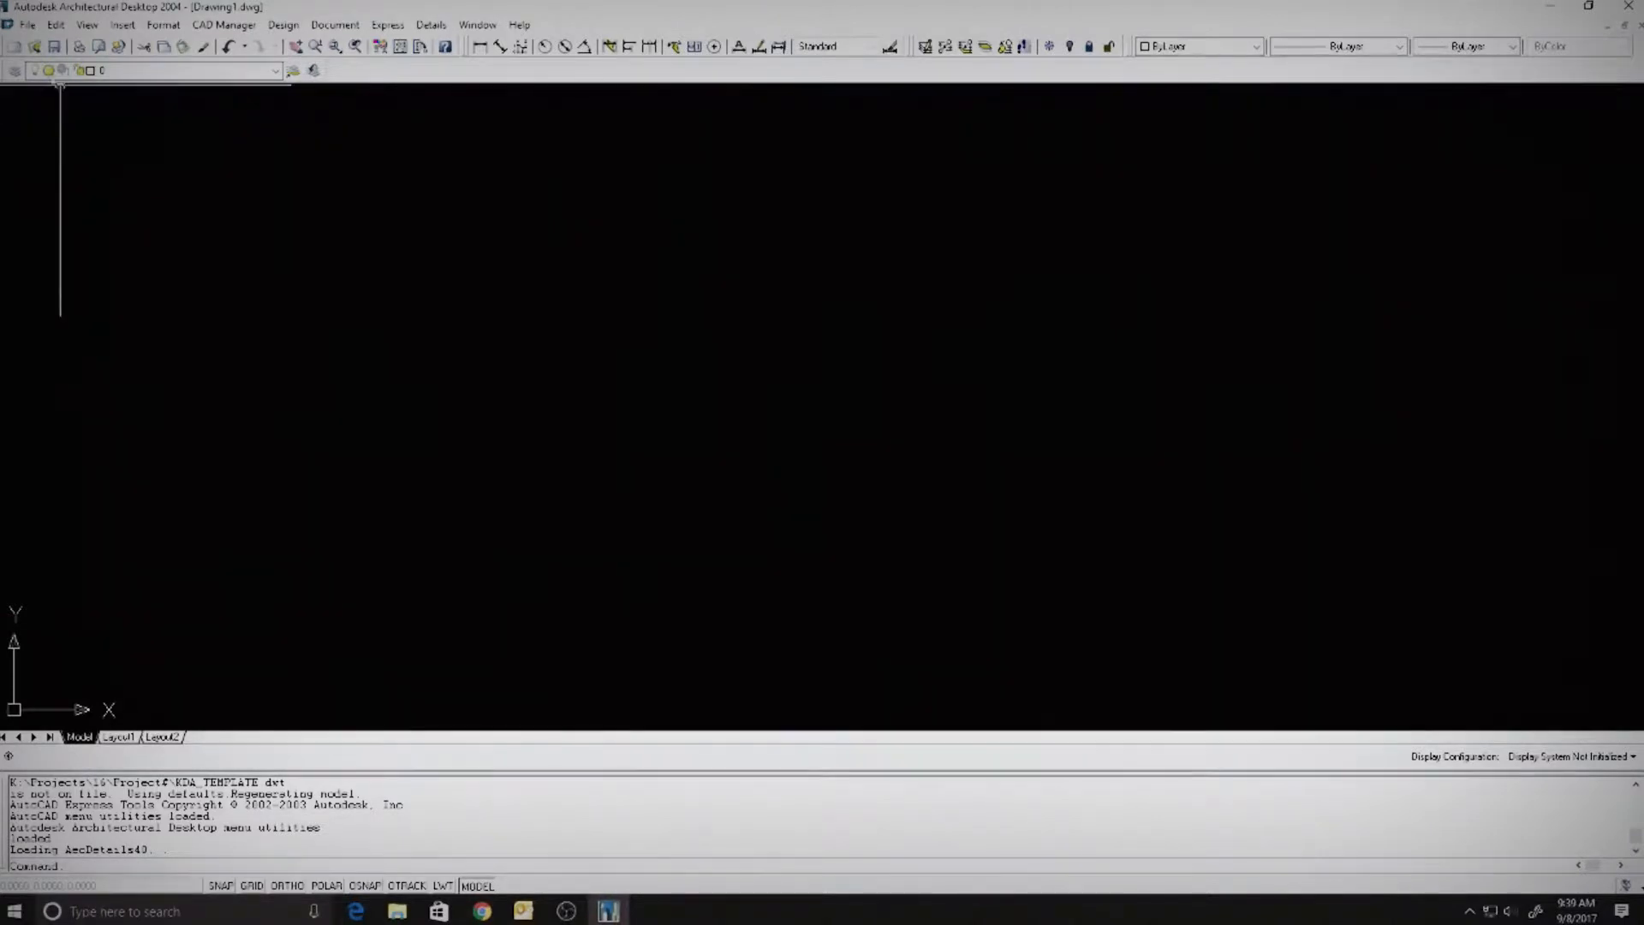
# - Open the 16034_Plan.dwg drawing from the Docs folder and zoom to its extents
pyautogui.click(28, 24)
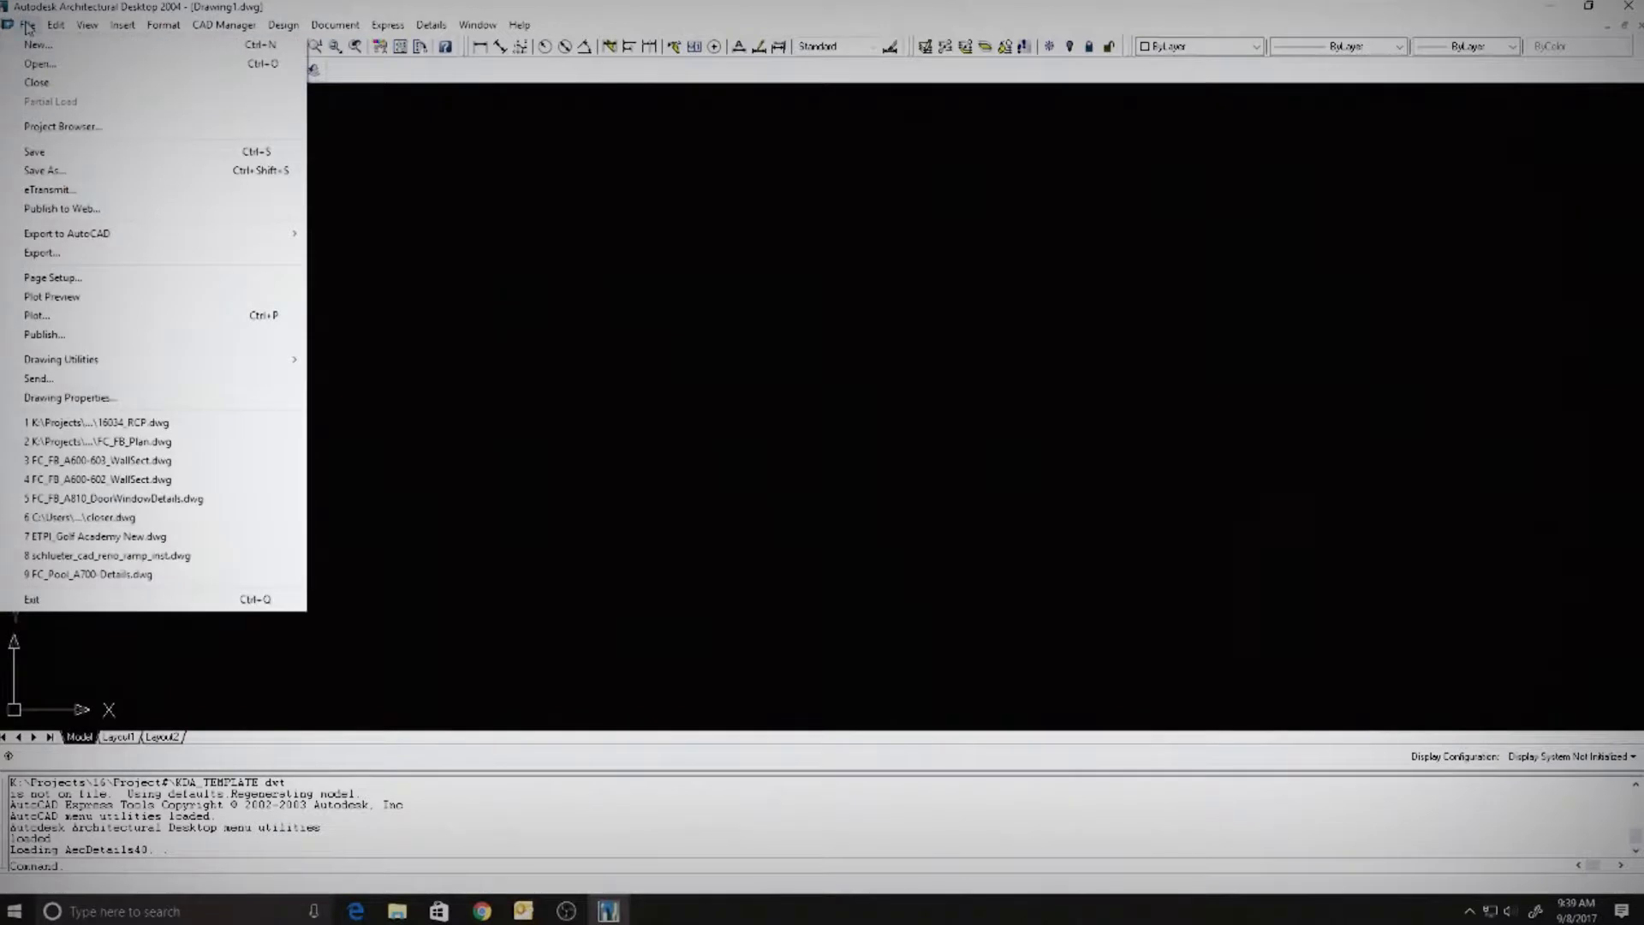
pyautogui.click(43, 64)
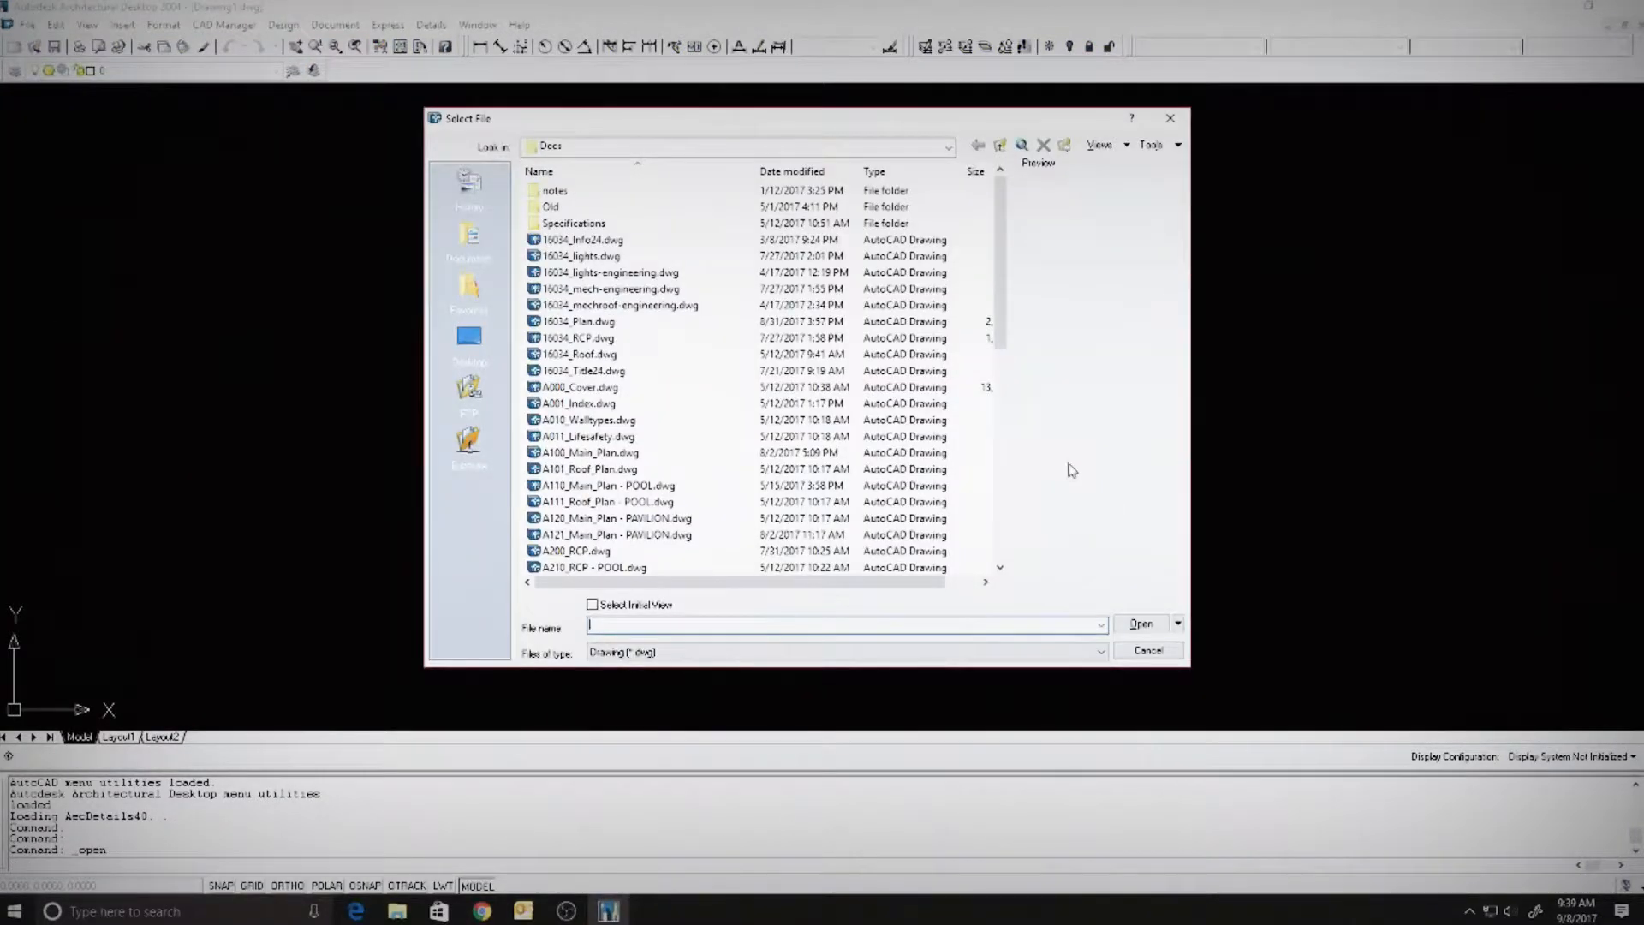
pyautogui.click(584, 324)
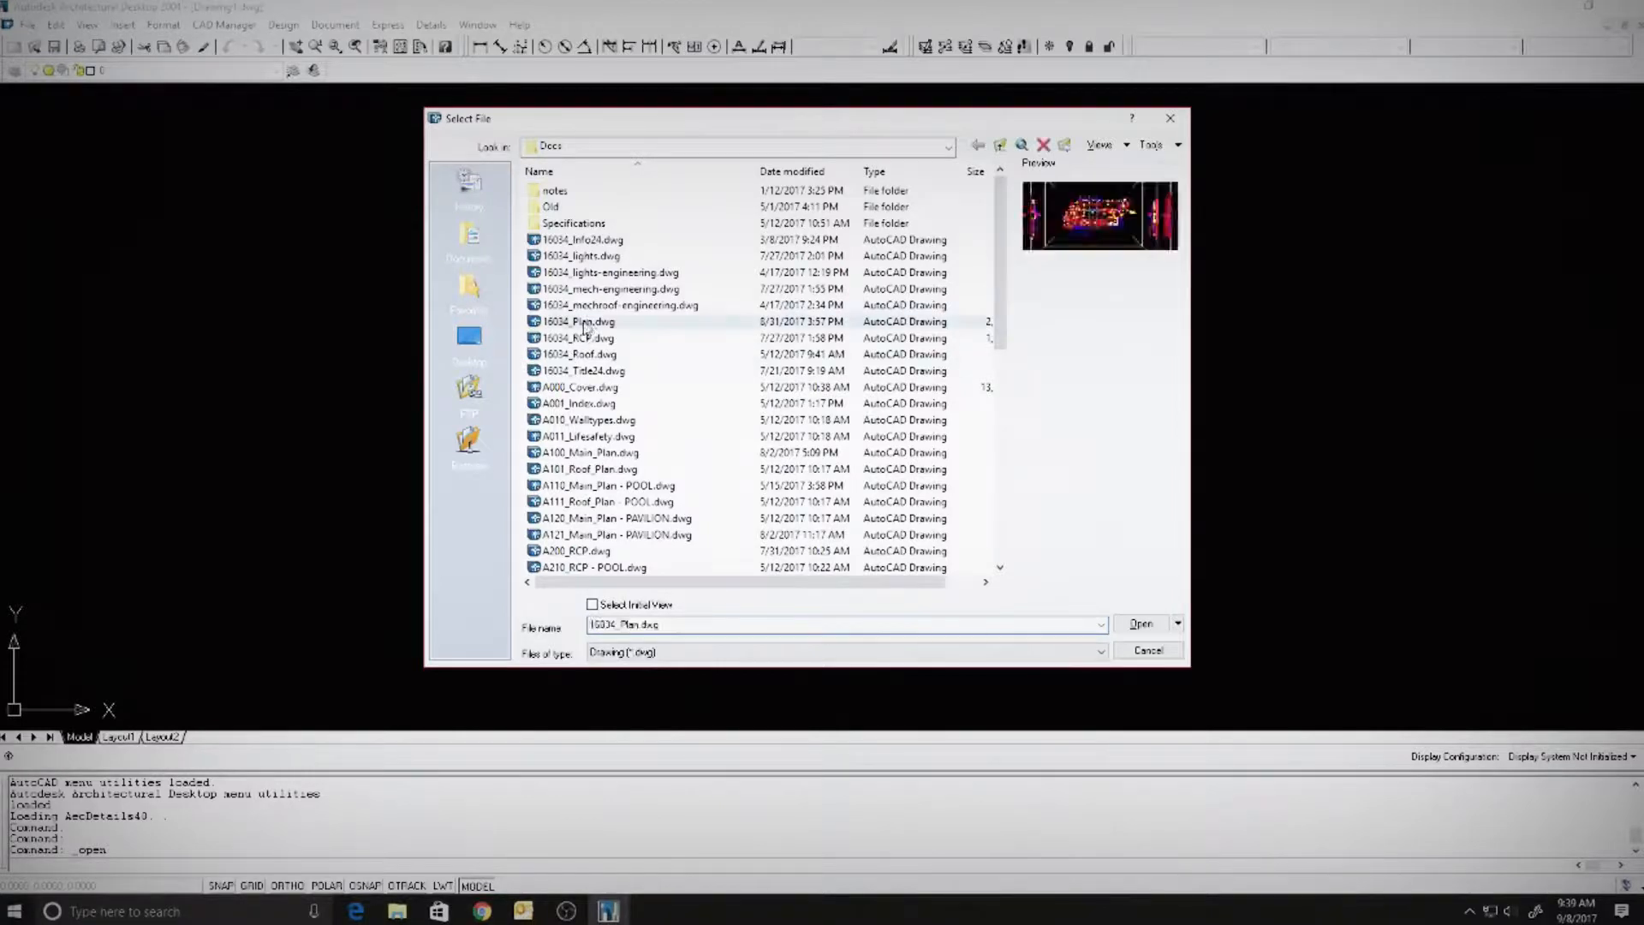
pyautogui.click(1128, 630)
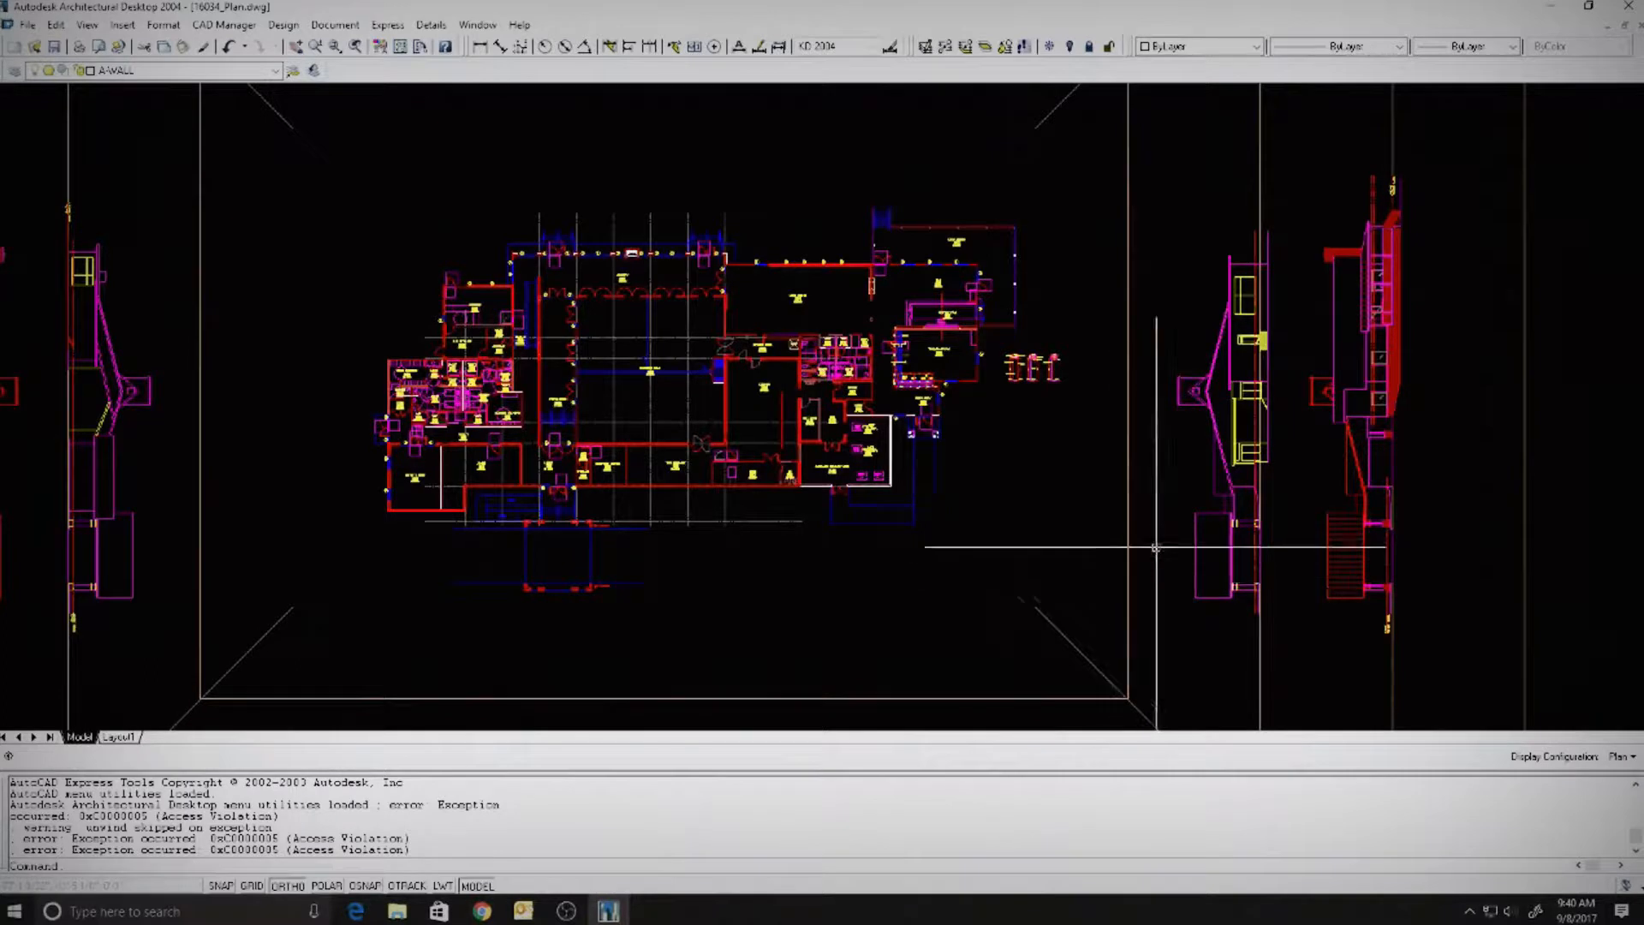
pyautogui.press('Return')
pyautogui.write('e')
pyautogui.press('Return')
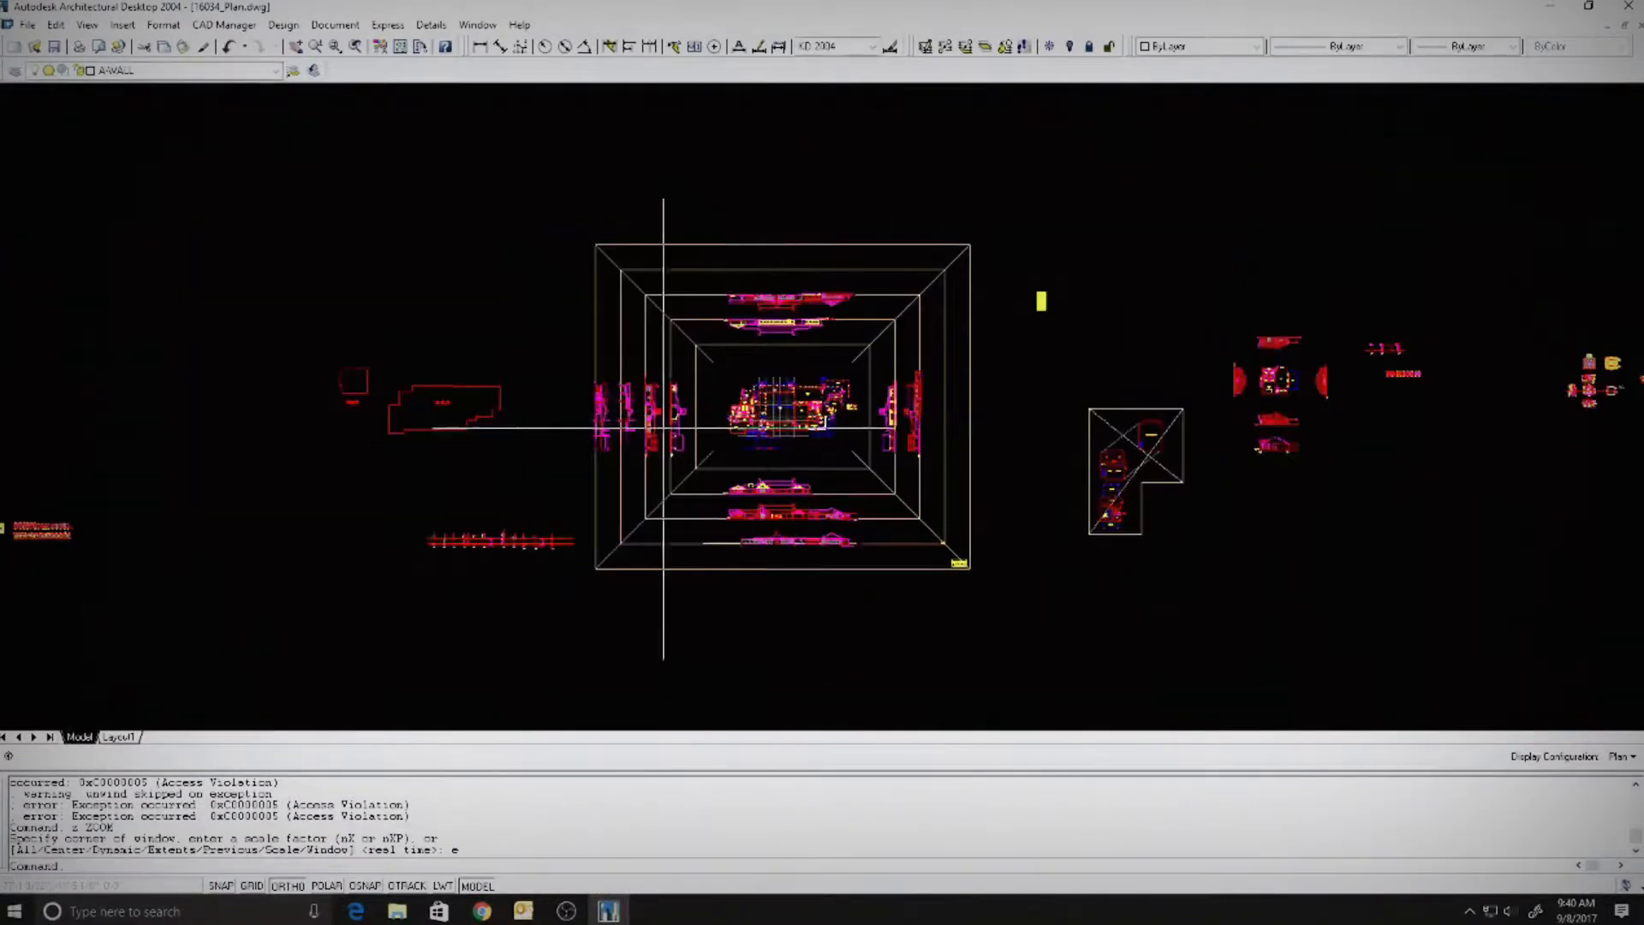
# - Start saving the drawing under a new name and create a Desktop folder named "lake sinclair model" for it
pyautogui.click(25, 25)
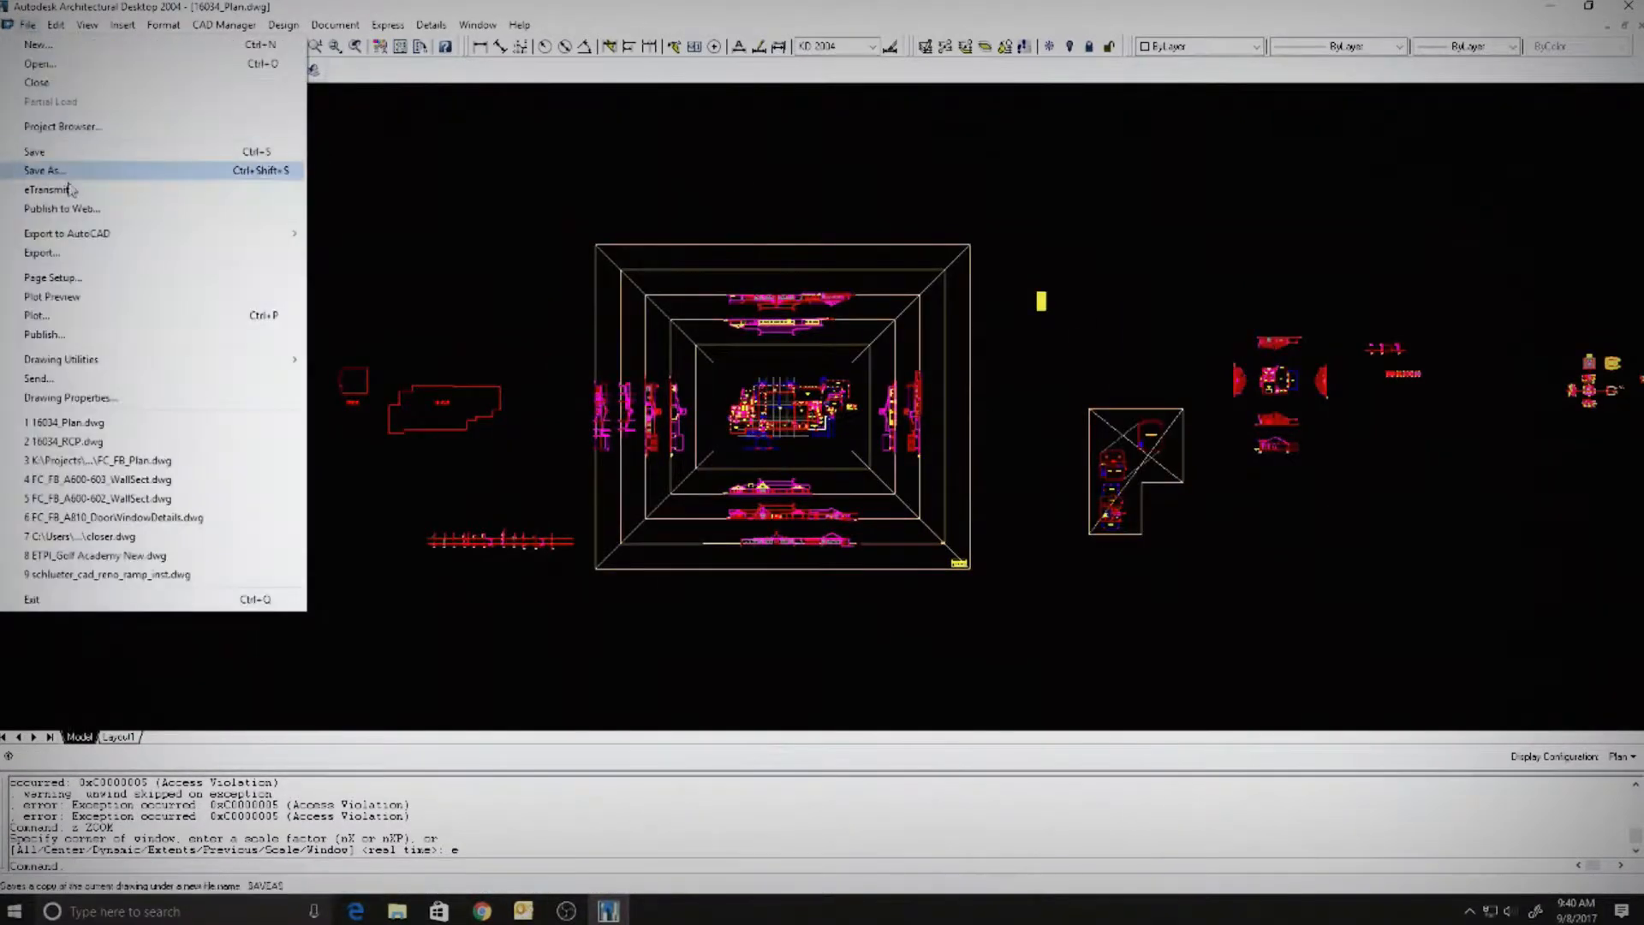
pyautogui.click(51, 170)
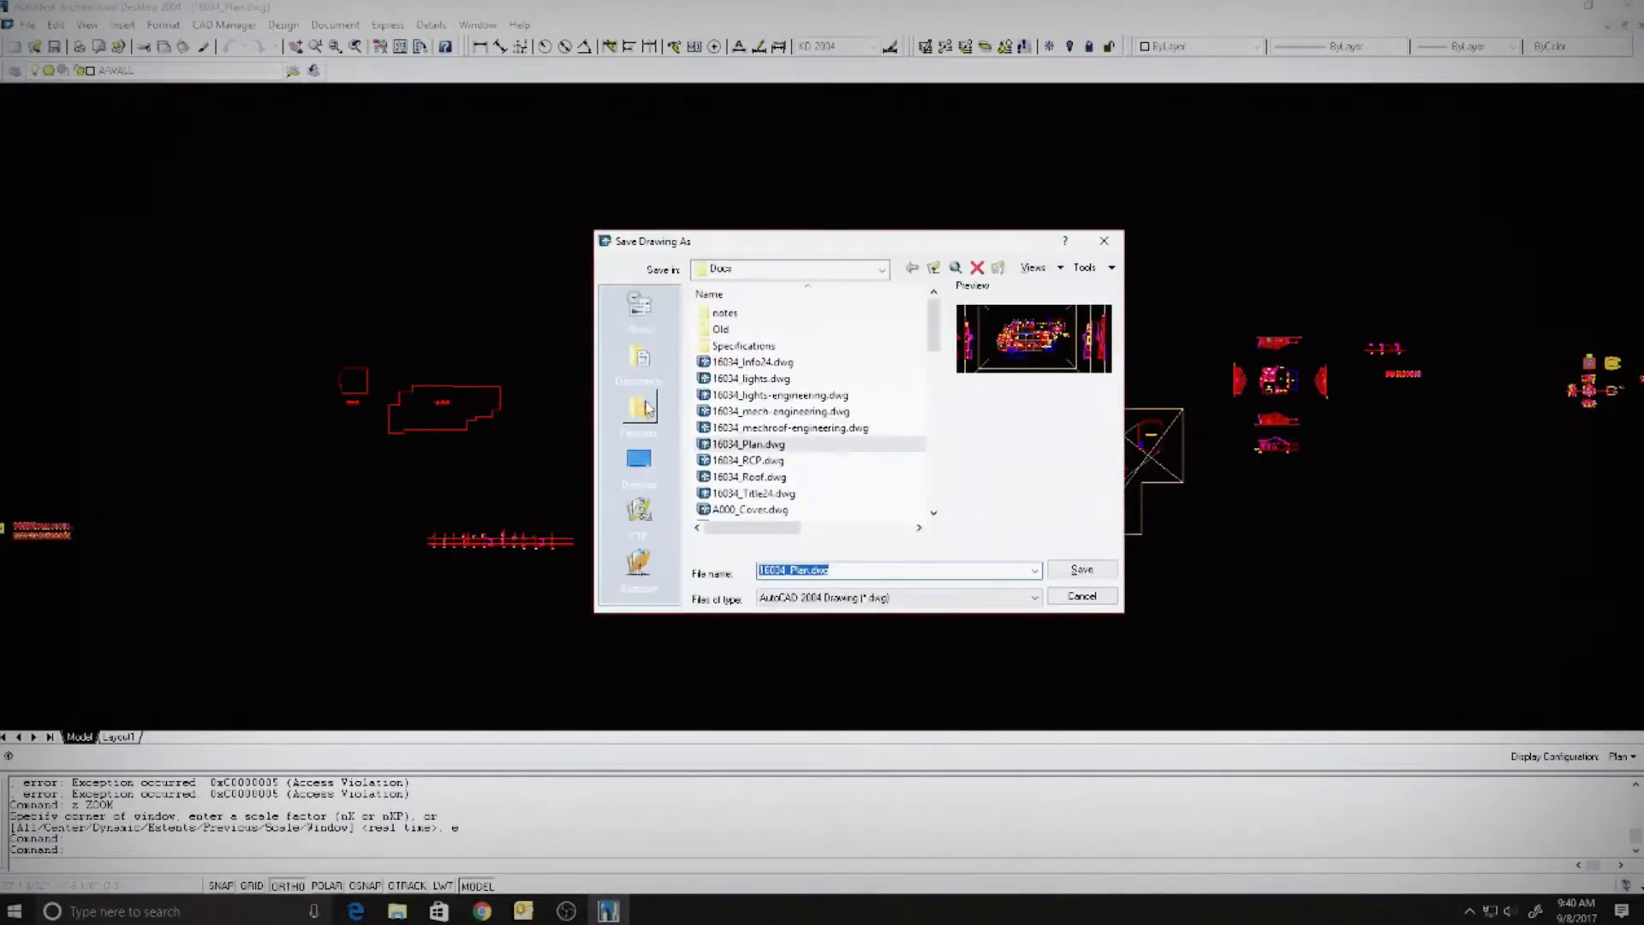
pyautogui.click(637, 466)
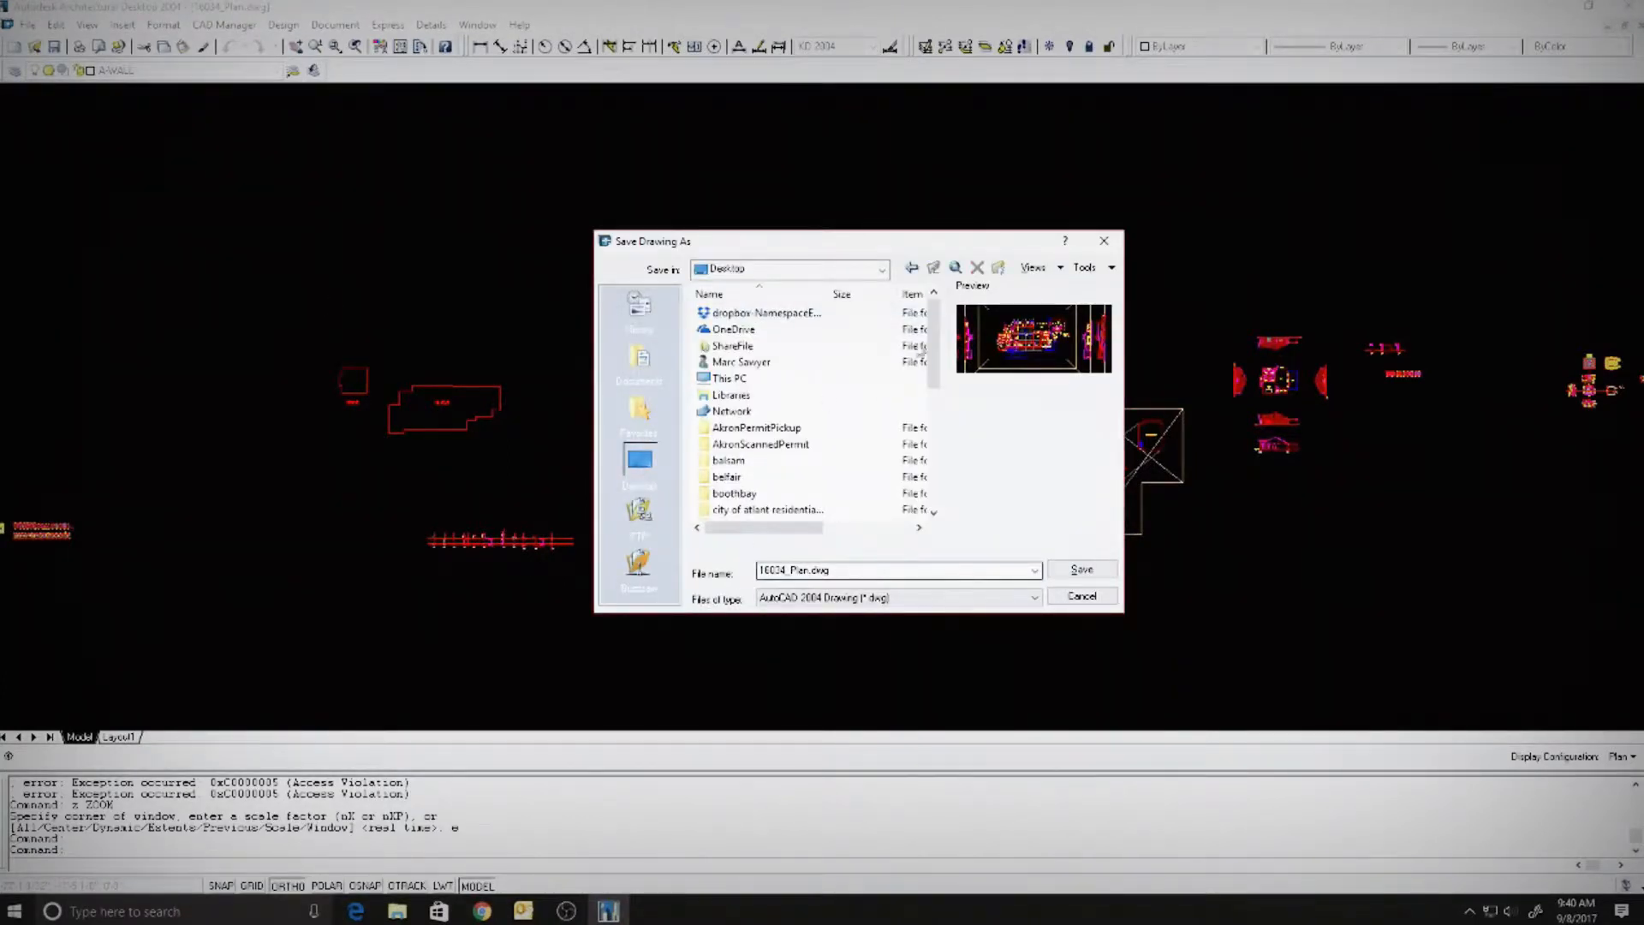
pyautogui.click(998, 269)
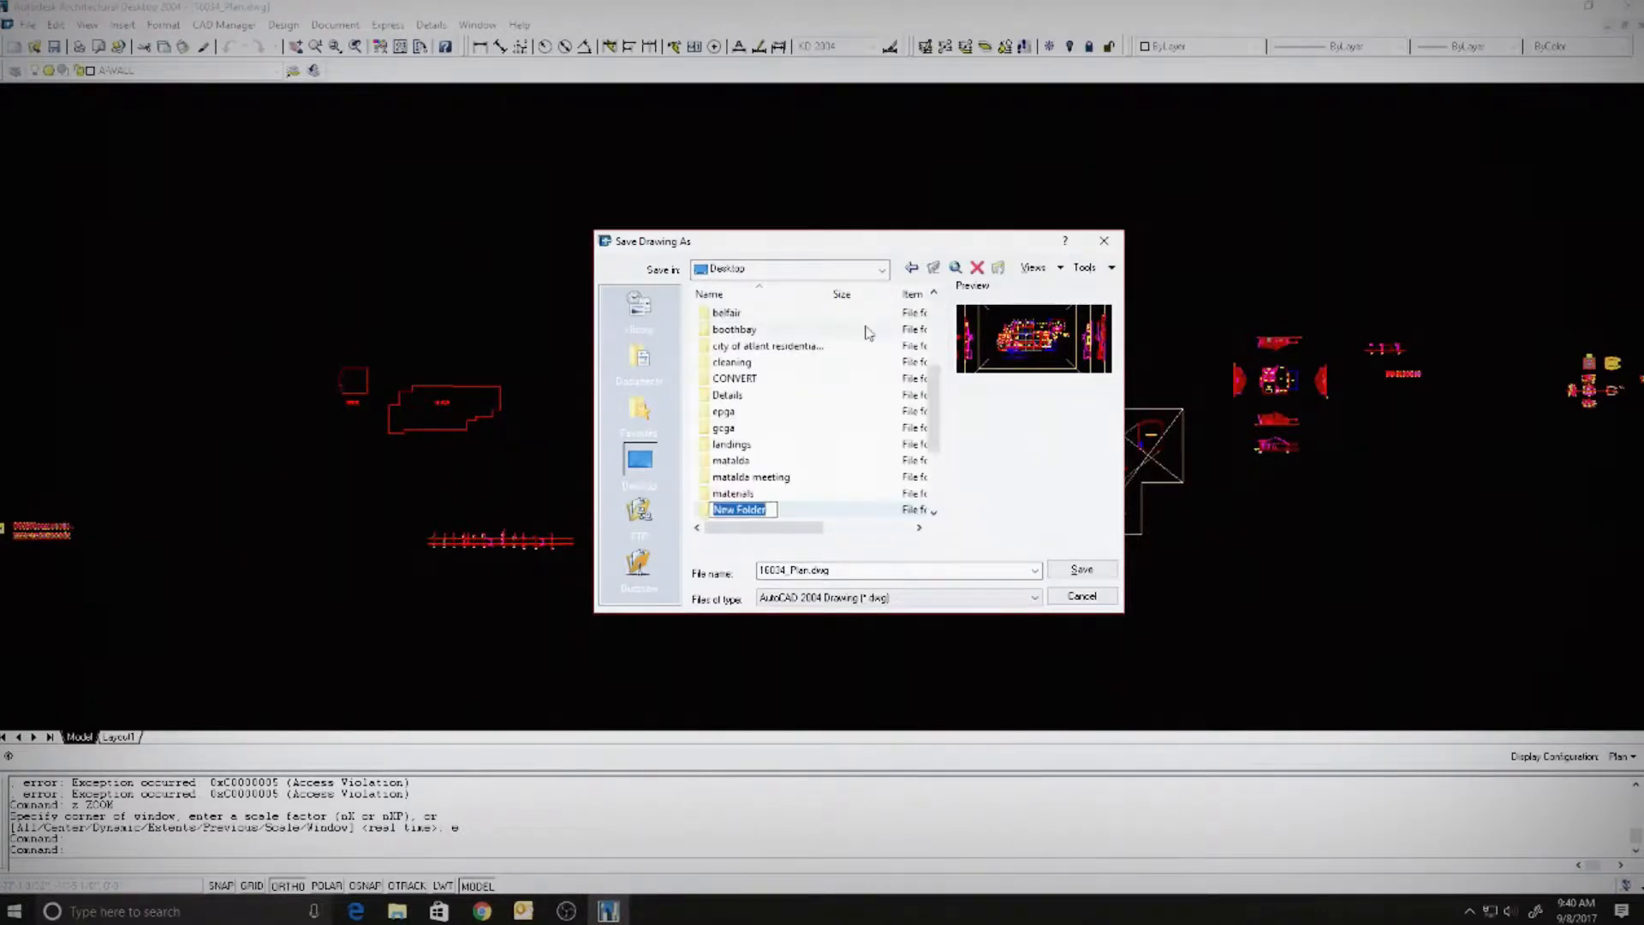
pyautogui.write('lake sinc')
pyautogui.write('lair explod')
pyautogui.press('BackSpace')
pyautogui.press('BackSpace')
pyautogui.press('BackSpace')
pyautogui.press('BackSpace')
pyautogui.press('BackSpace')
pyautogui.press('BackSpace')
pyautogui.write('model')
pyautogui.doubleClick(709, 512)
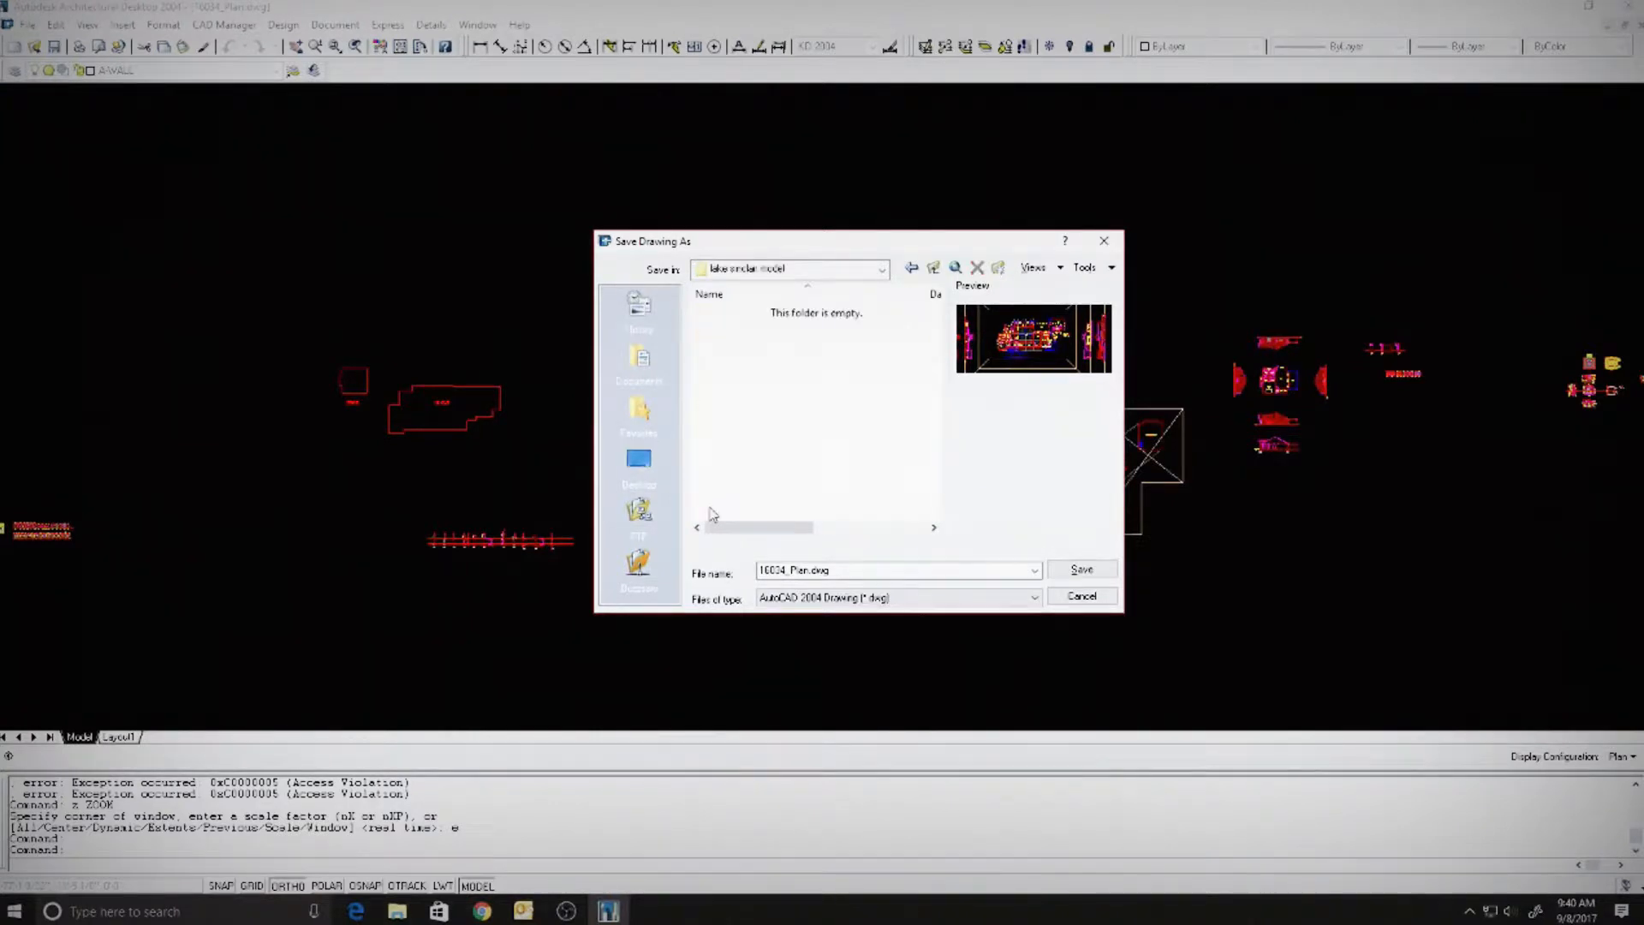
# - Save the drawing as "exploded" in AutoCAD 2004 format inside the lake sinclair model folder
pyautogui.click(844, 569)
pyautogui.write('exploded')
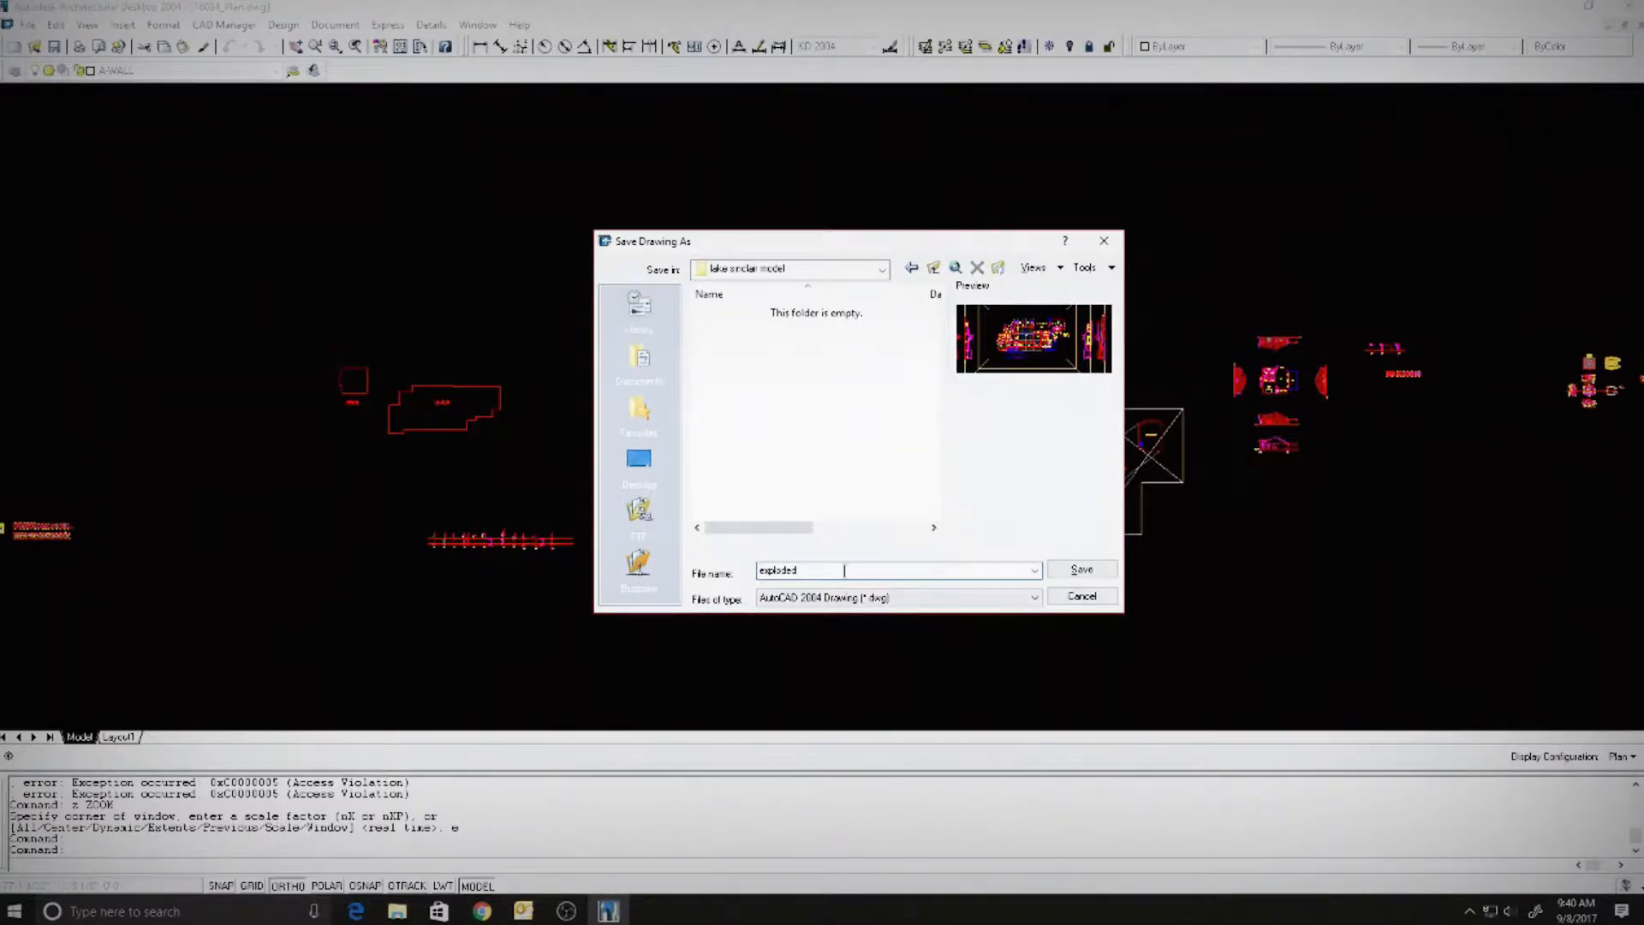
pyautogui.click(1082, 570)
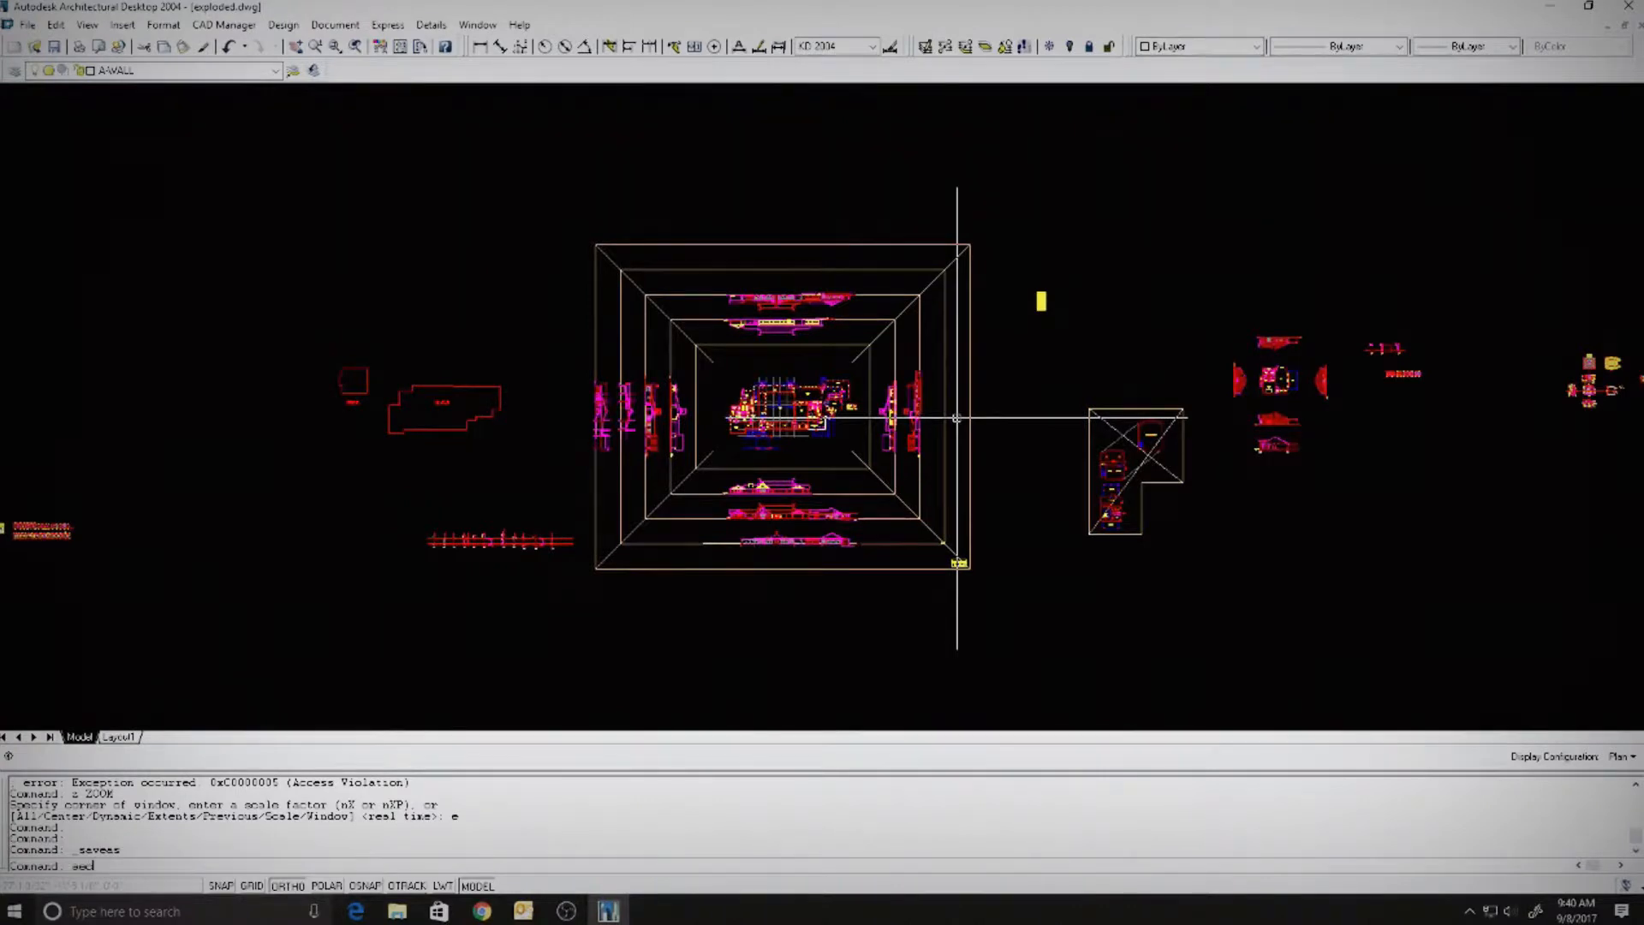
# - Run AECOBJEXPLODE to convert the AEC objects to primitive graphics, keeping the current view, anonymous blocks and erase options
pyautogui.write('objexplo')
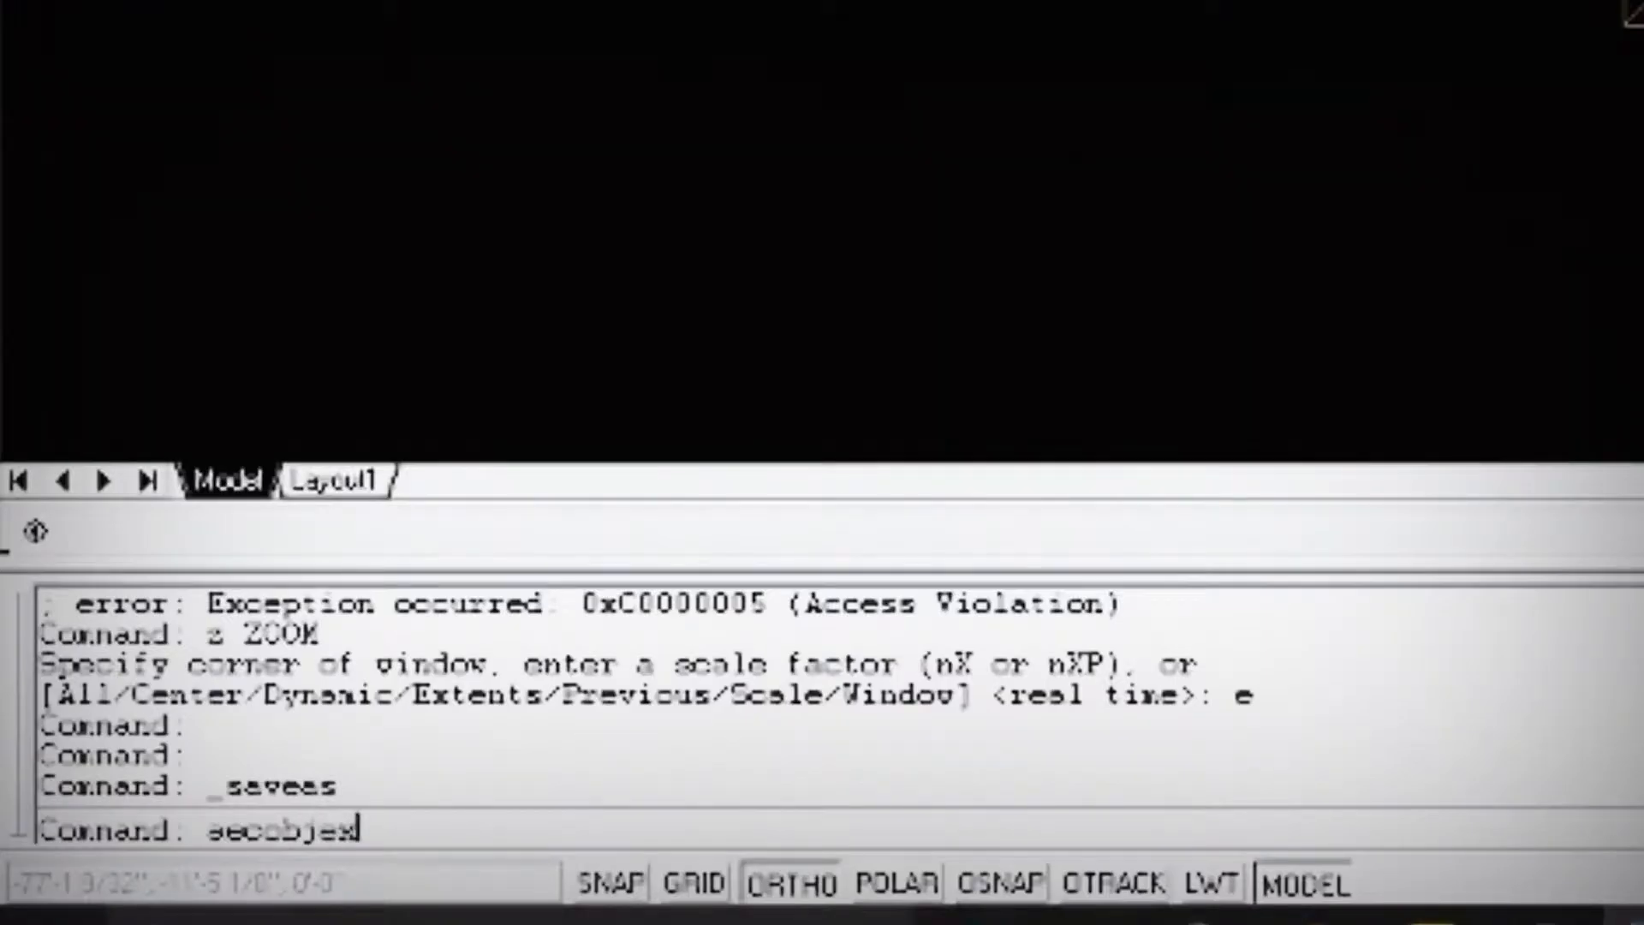
pyautogui.write('de')
pyautogui.press('Return')
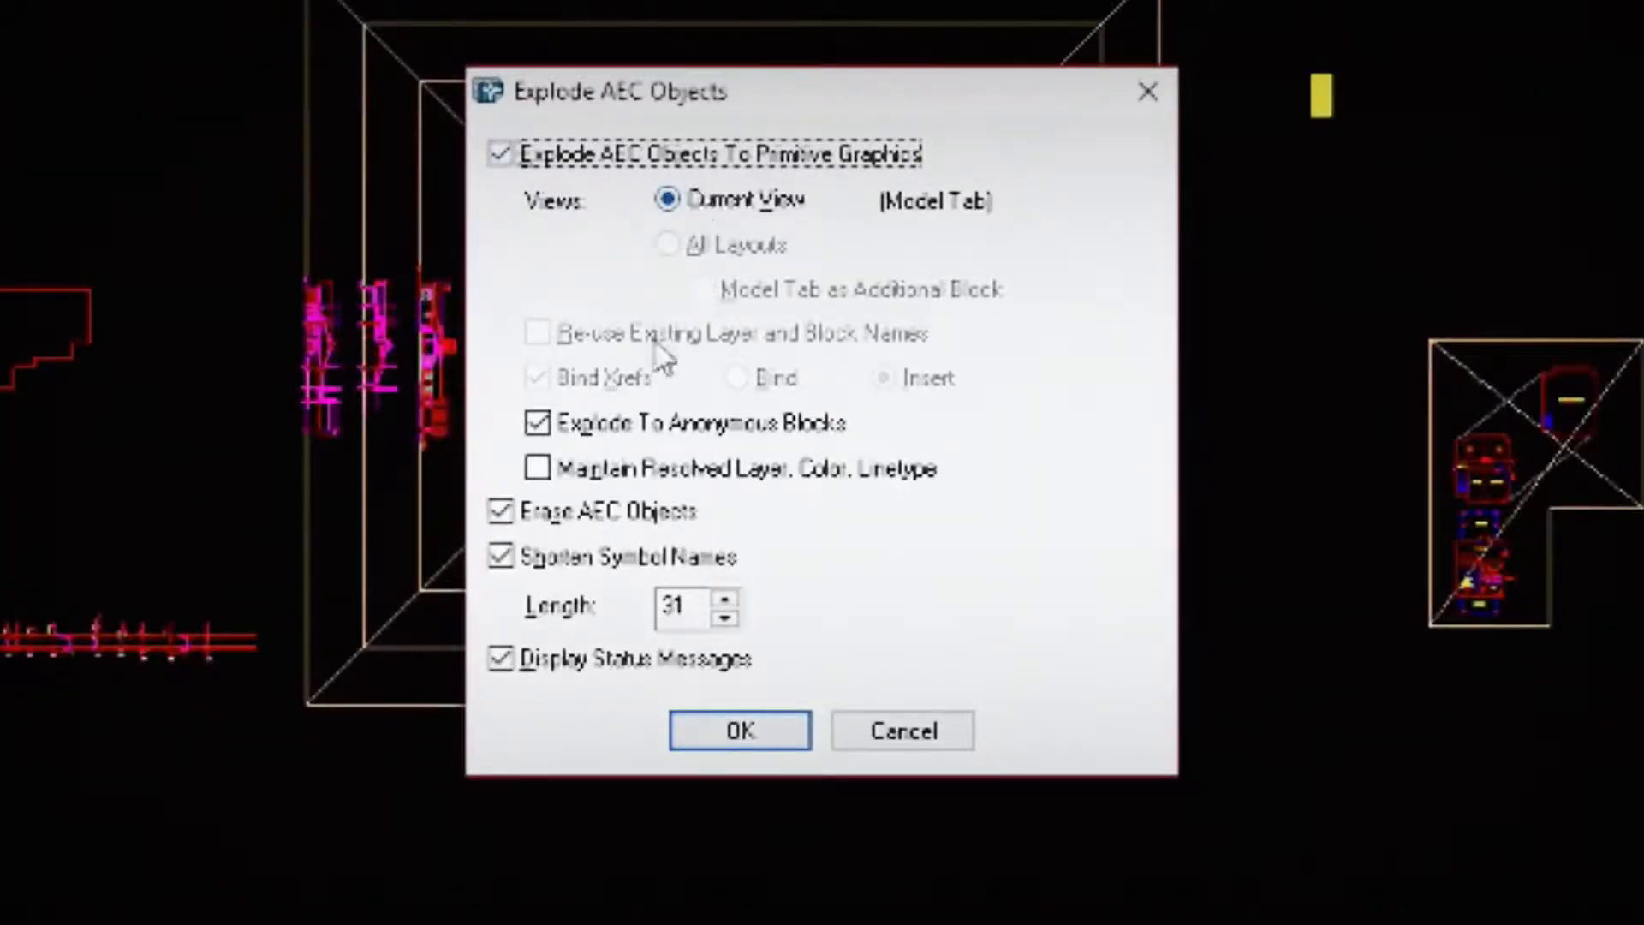
pyautogui.click(781, 745)
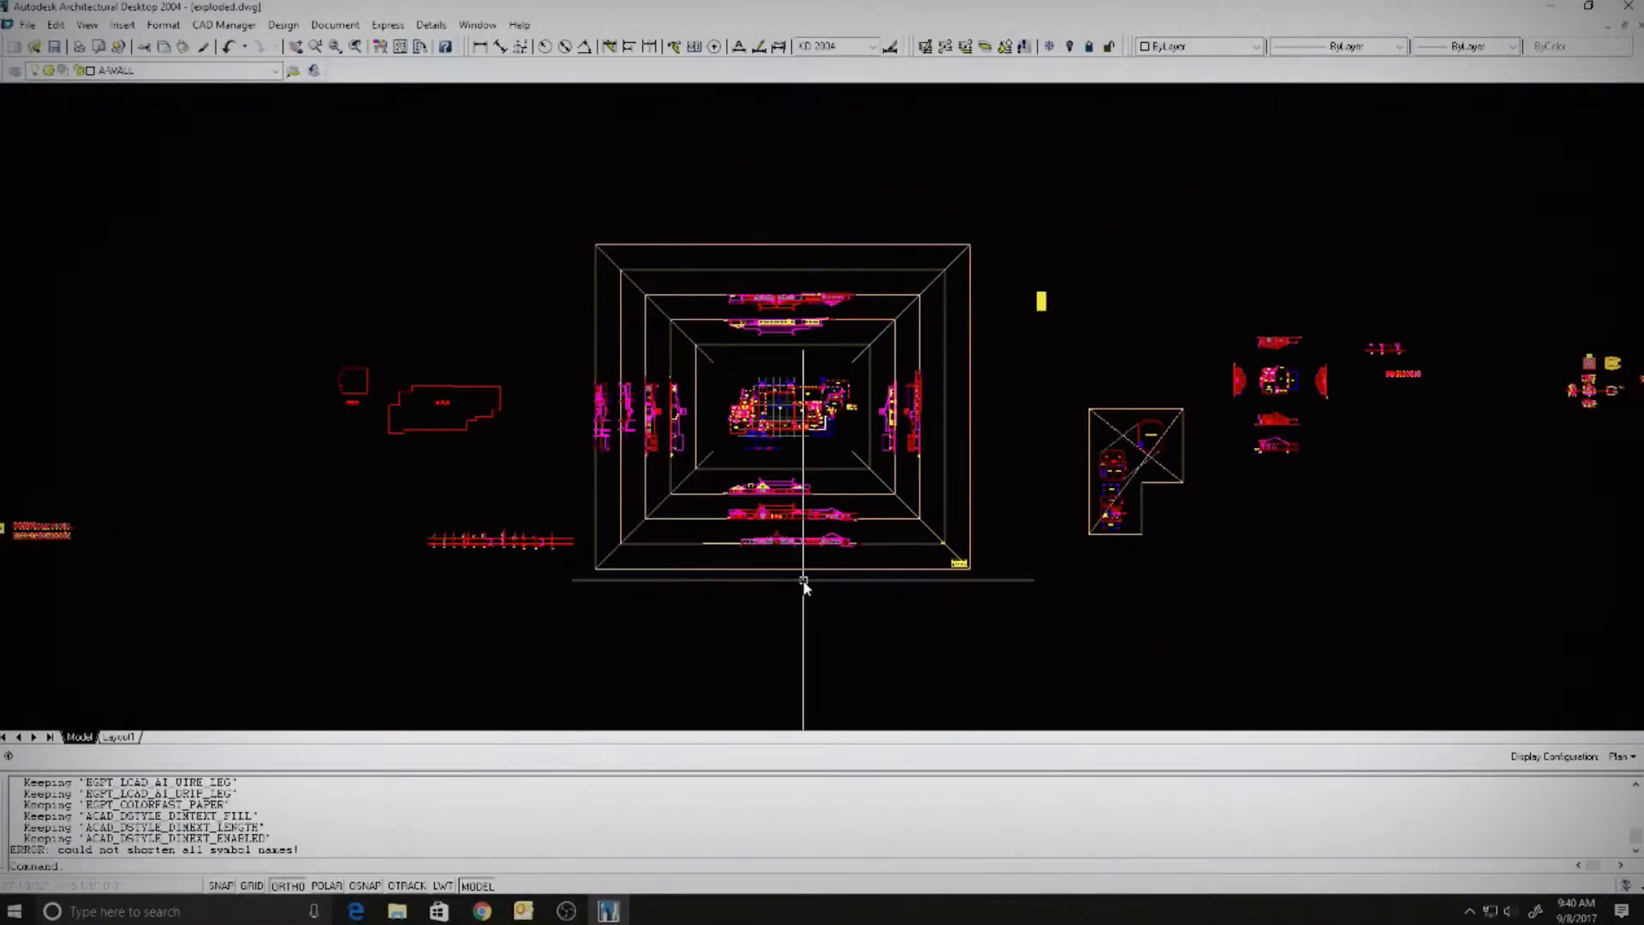
# - Examine the walls and double door at the F&B Lobby by selecting them to check how their geometry is grouped
pyautogui.scroll(10, 856, 513)
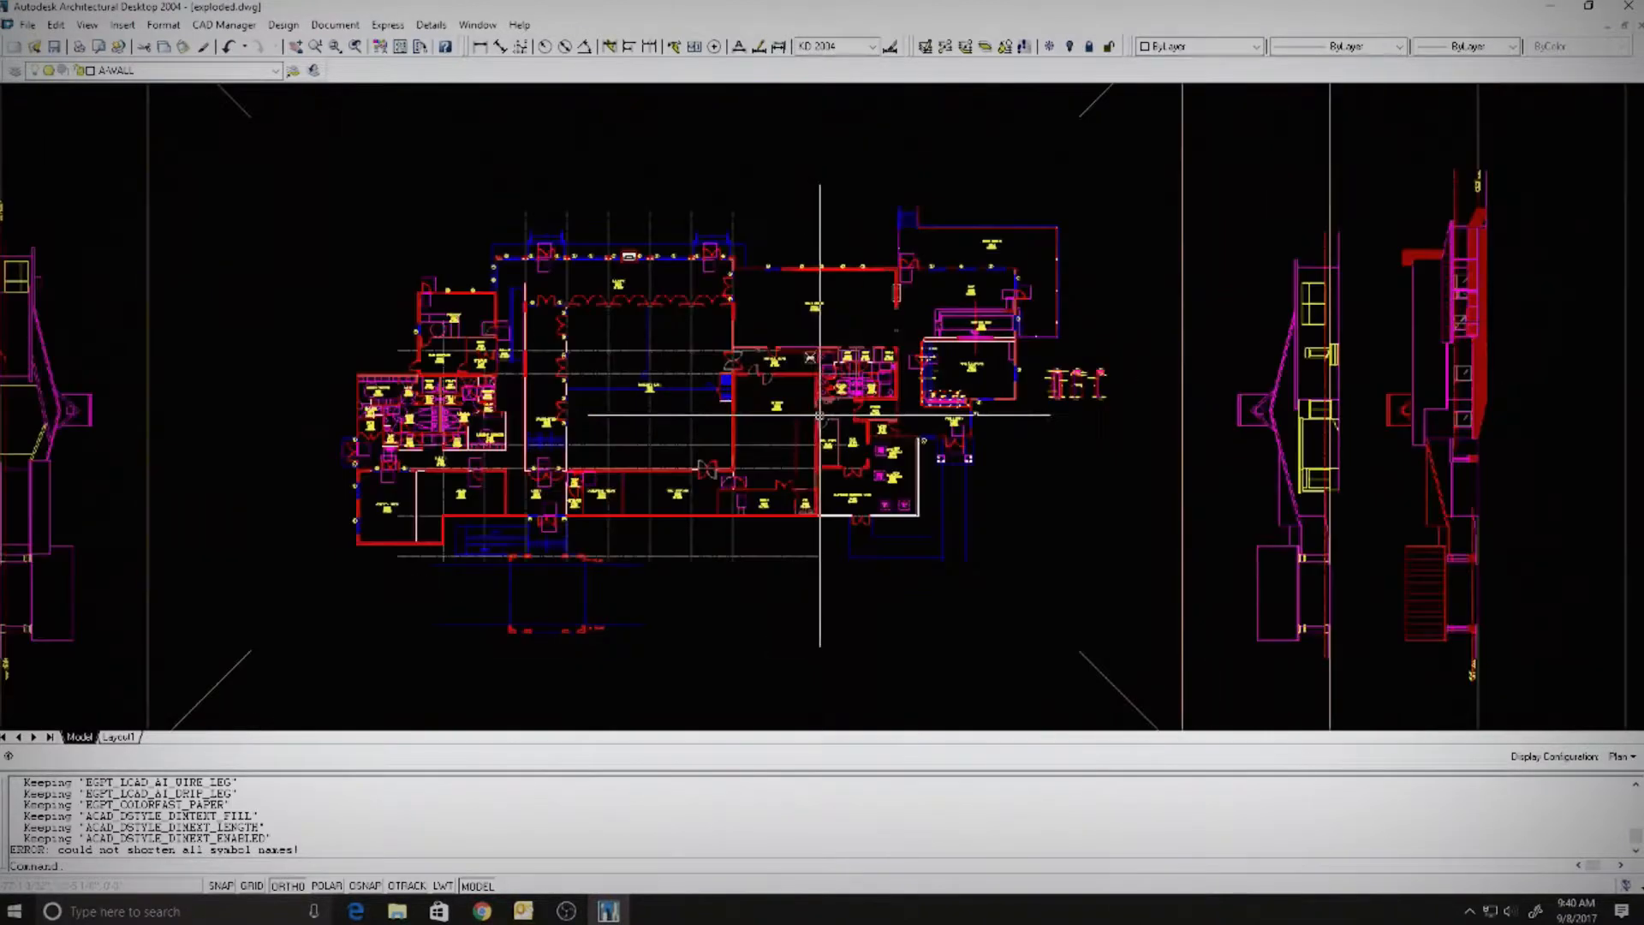
pyautogui.click(1127, 509)
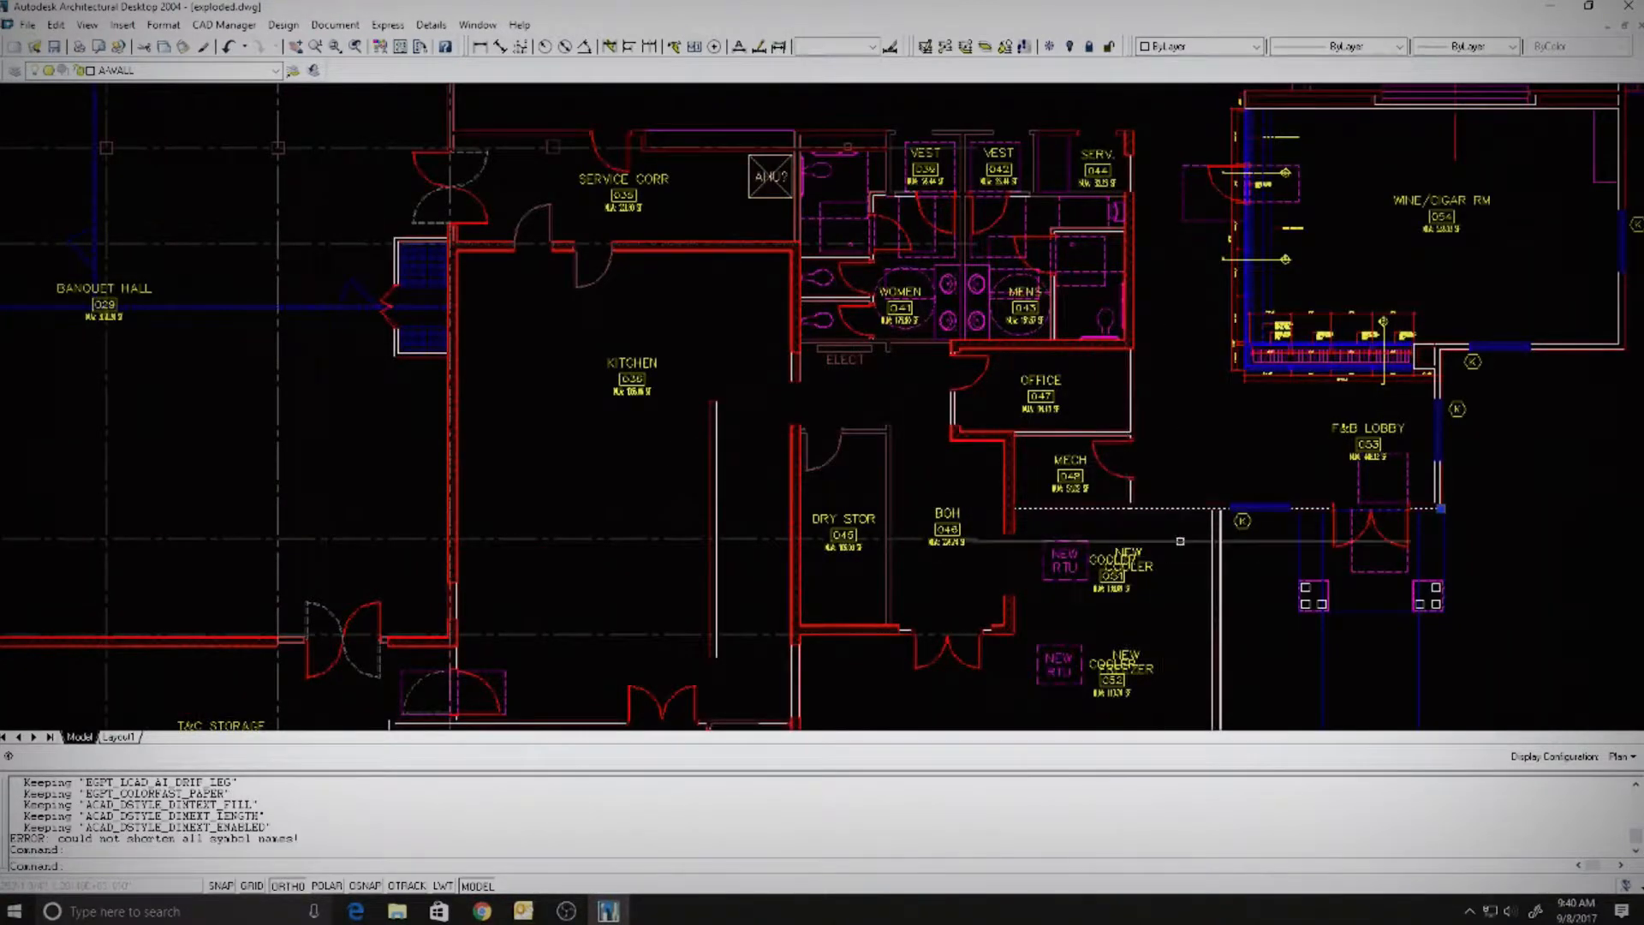
pyautogui.moveTo(1201, 523); pyautogui.dragTo(591, 463, button='middle')
pyautogui.scroll(-5, 591, 463)
pyautogui.scroll(15, 750, 463)
pyautogui.moveTo(720, 462); pyautogui.dragTo(1023, 470, button='middle')
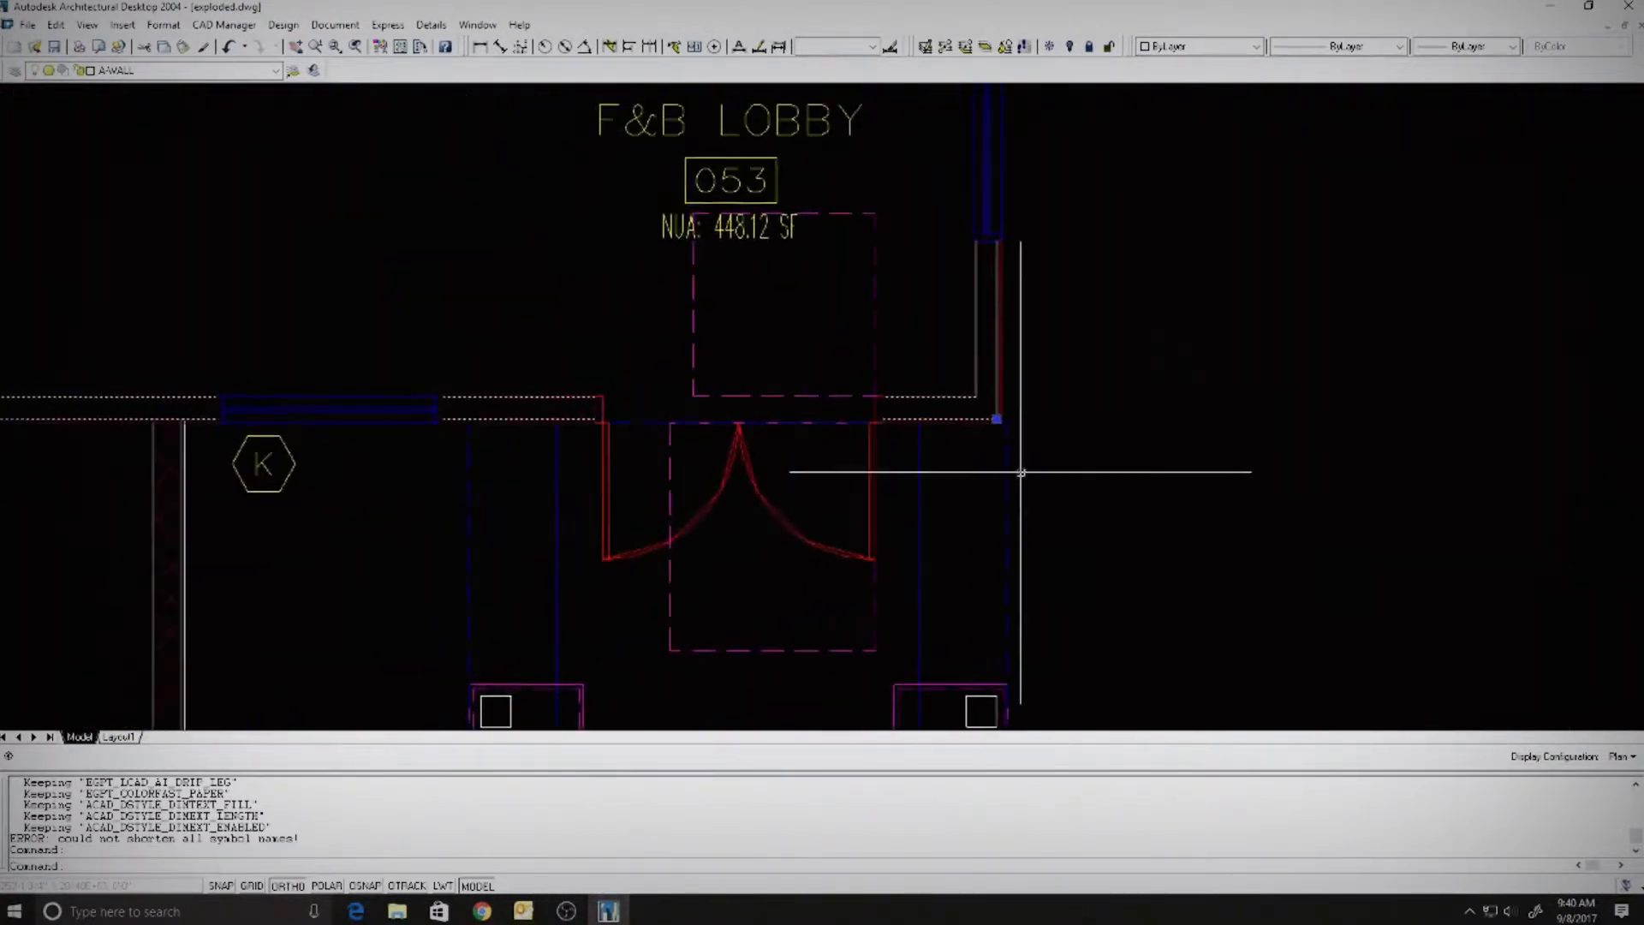
pyautogui.press('Escape')
pyautogui.press('Escape')
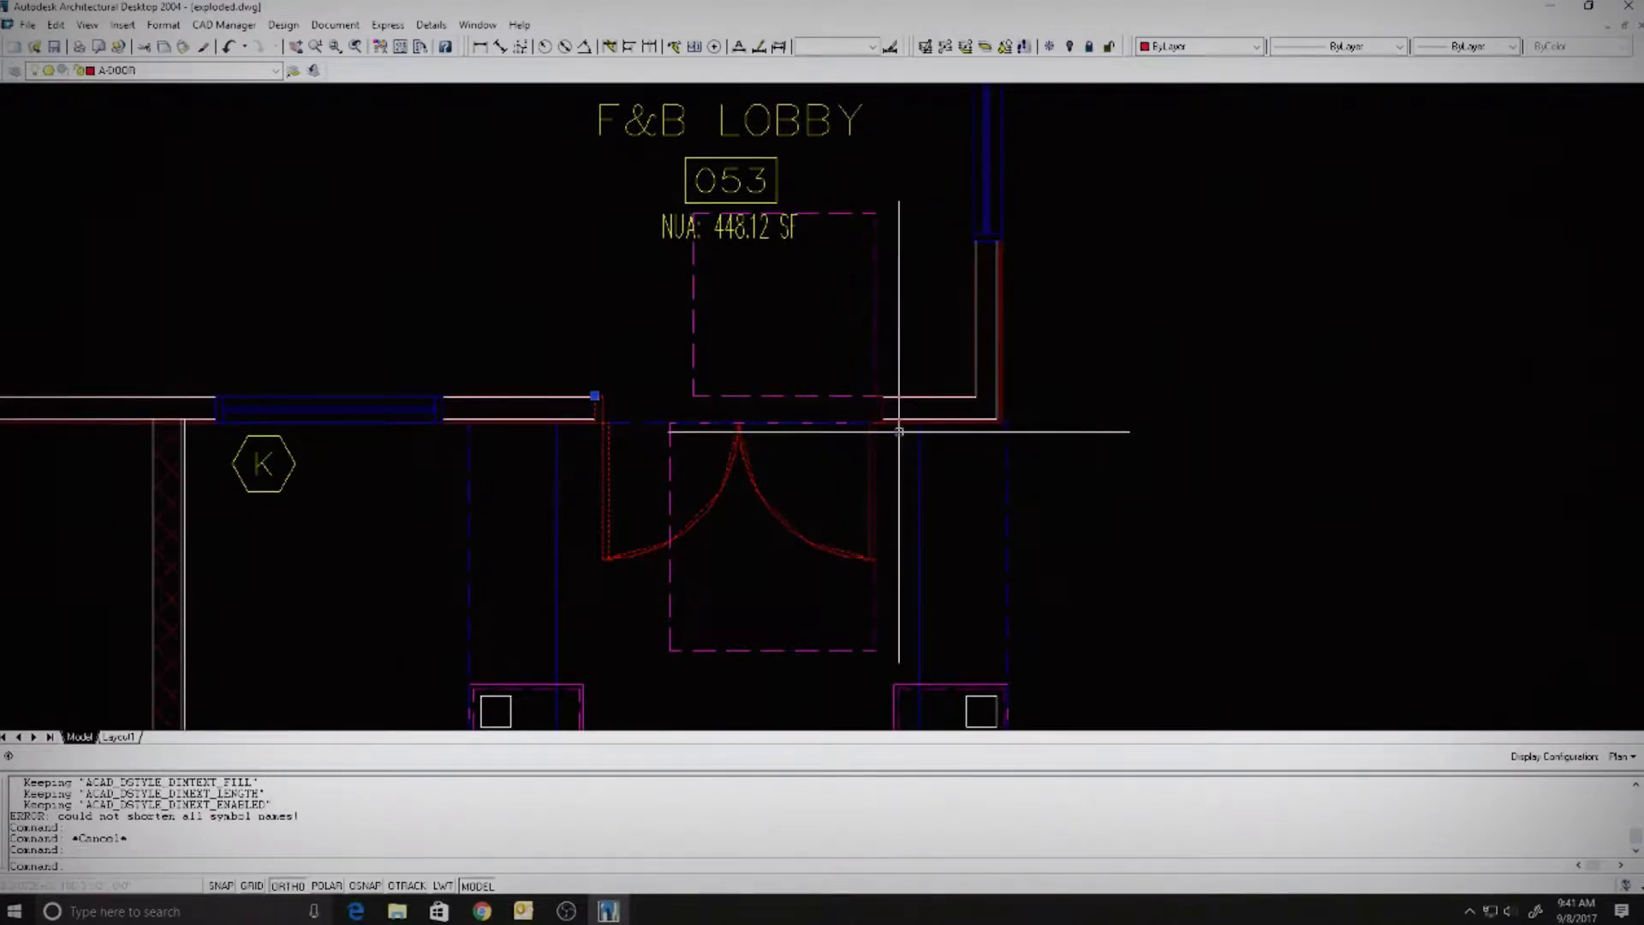
pyautogui.press('Escape')
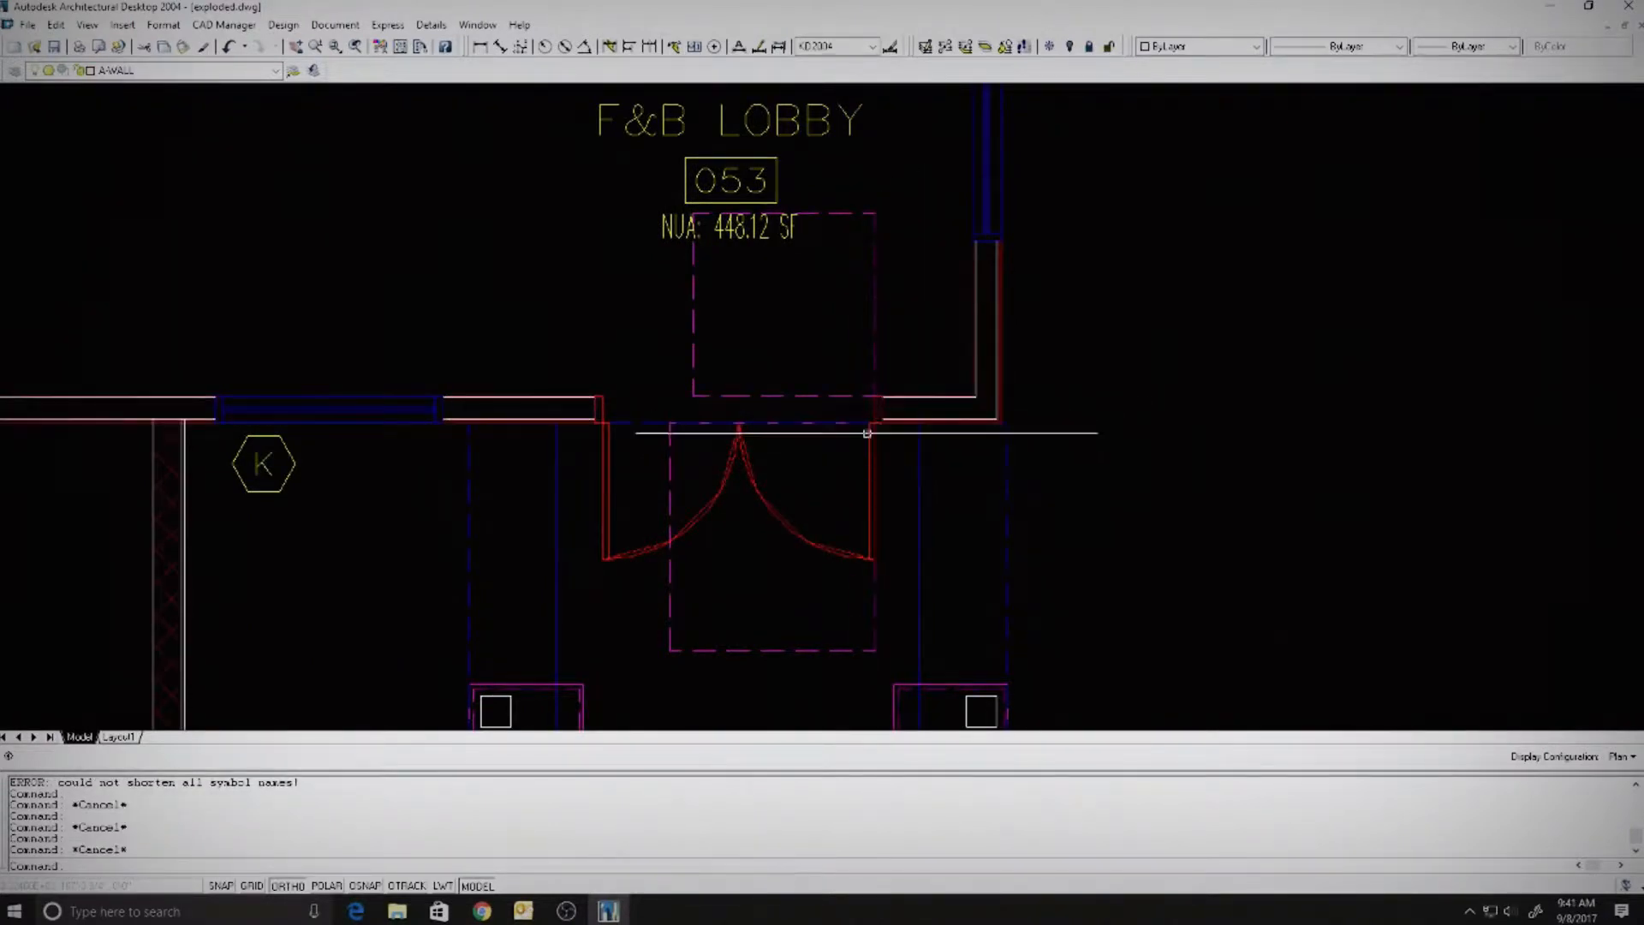
# - Try moving the double door at the F&B Lobby a short distance sideways, and undo the move
pyautogui.write('m')
pyautogui.press('Return')
pyautogui.click(794, 524)
pyautogui.press('Return')
pyautogui.click(838, 486)
pyautogui.click(802, 494)
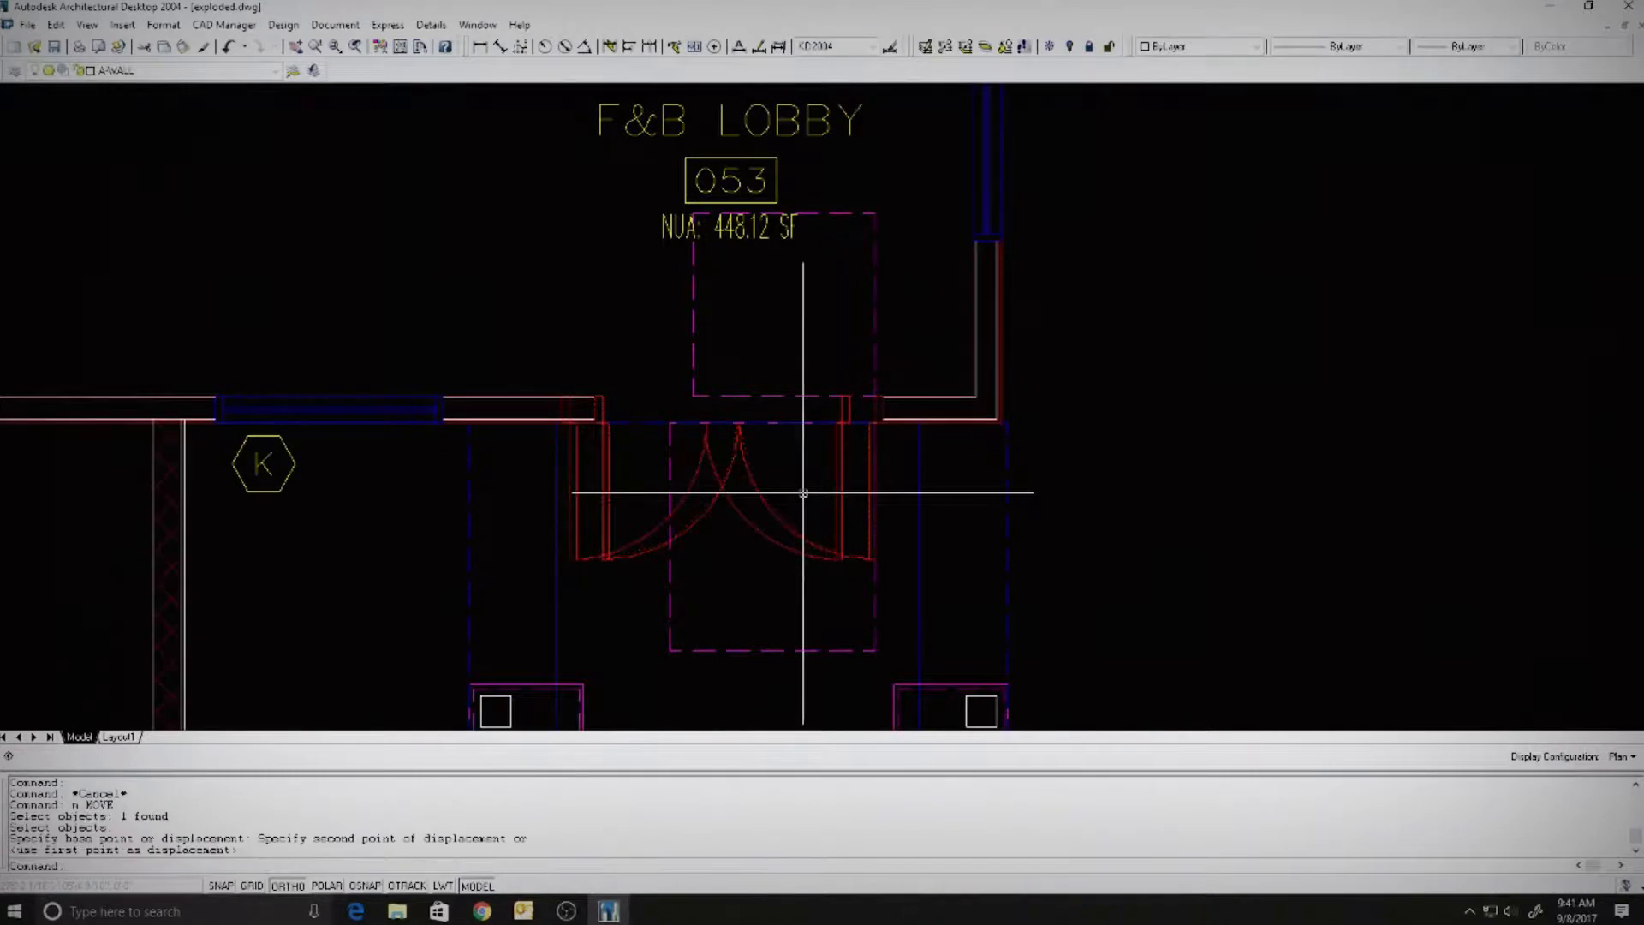
pyautogui.write('u')
pyautogui.press('Return')
pyautogui.press('Escape')
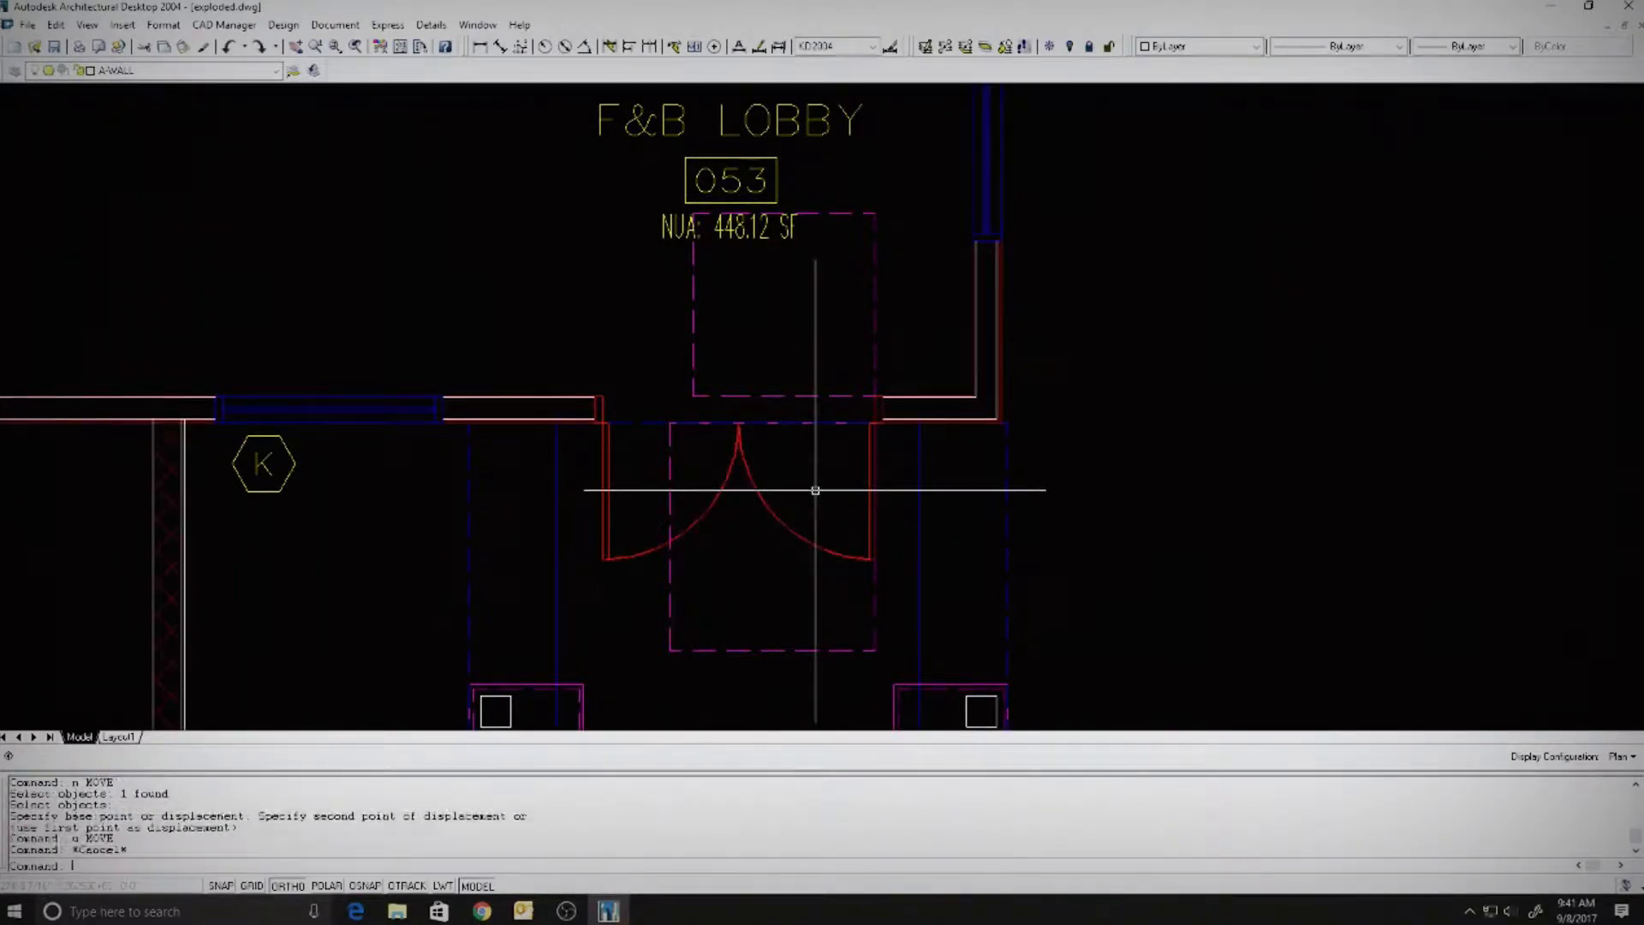
# - Explode all objects in the drawing into simpler geometry
pyautogui.write('explode')
pyautogui.press('Return')
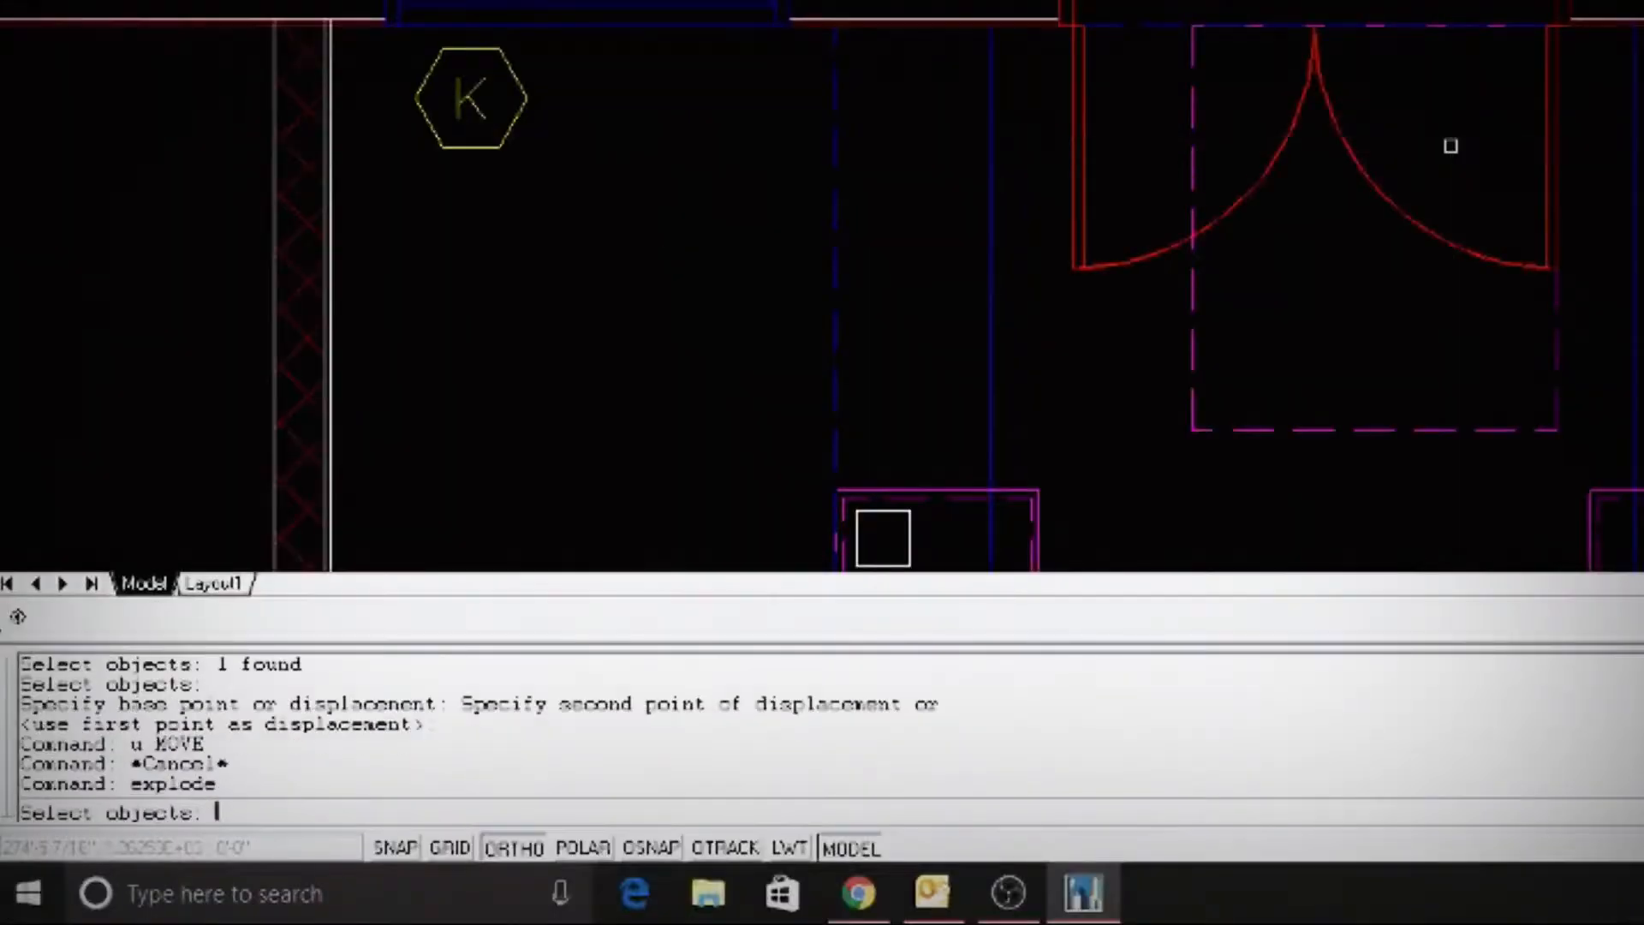
pyautogui.write('all')
pyautogui.press('Return')
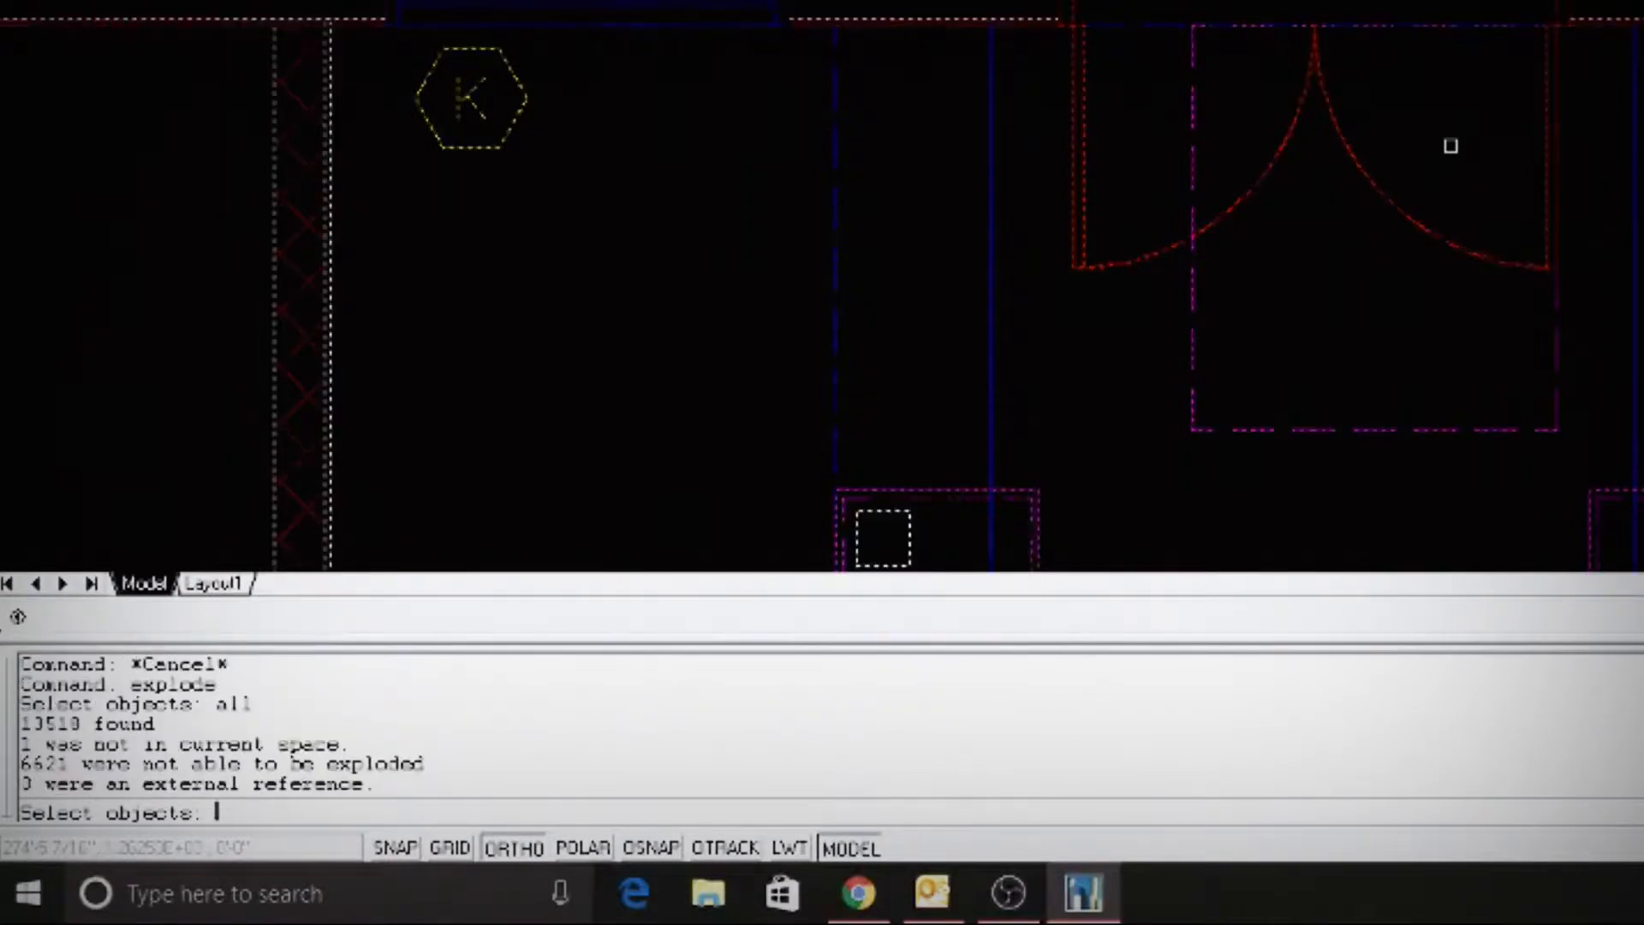
pyautogui.press('Return')
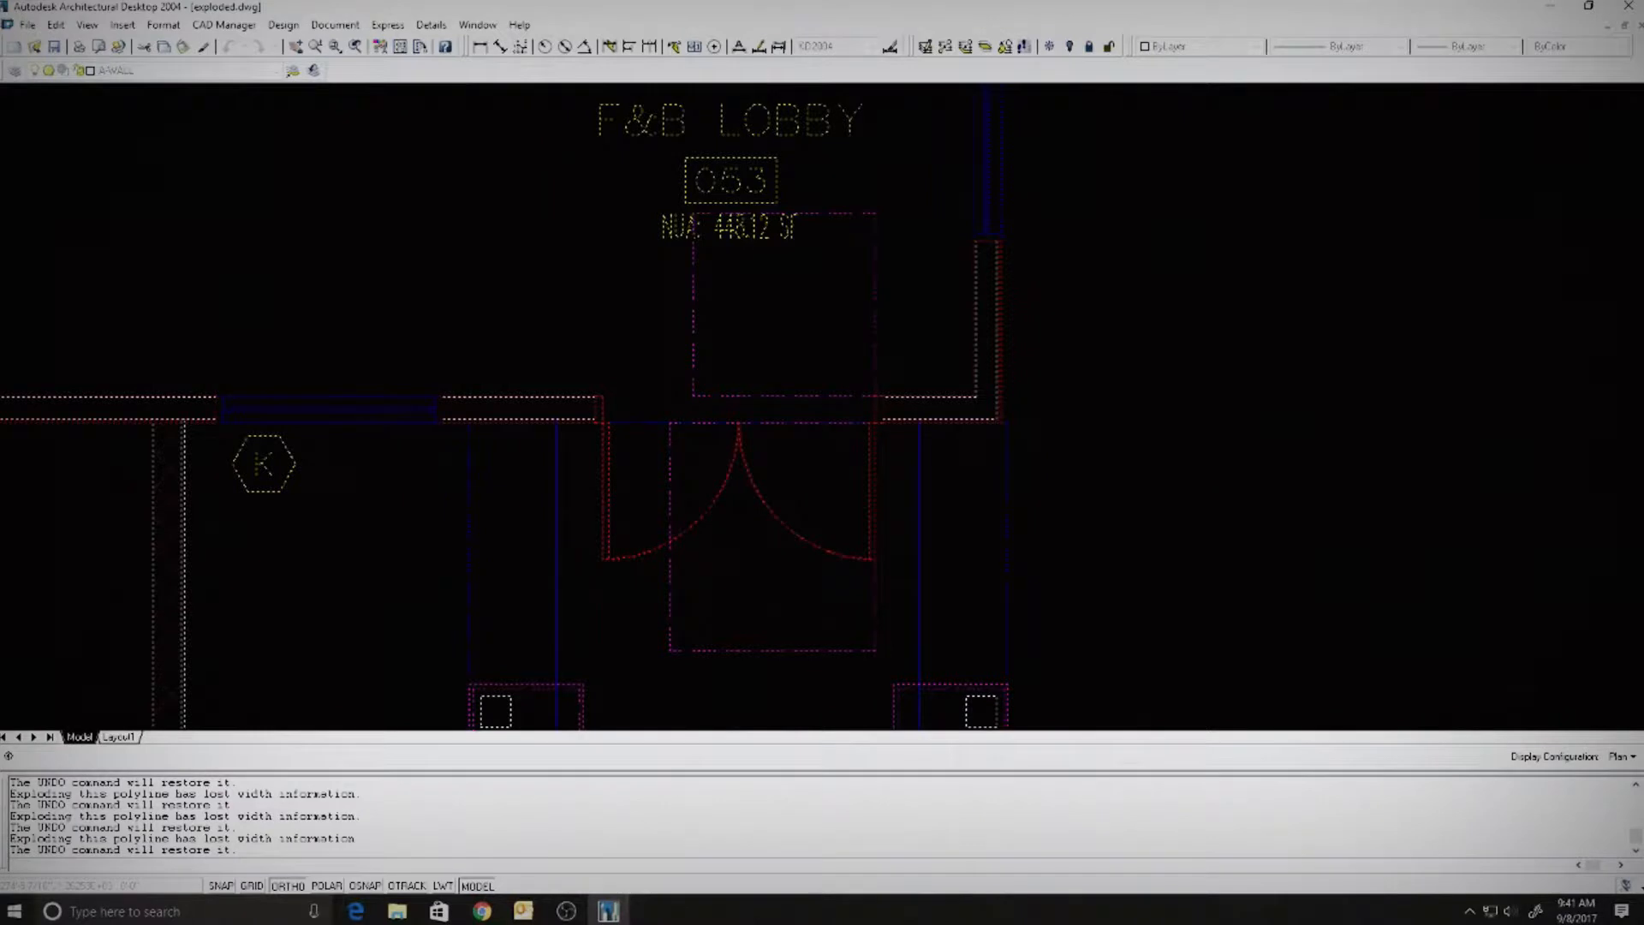
# - Explode all objects a second time to break up the remaining nested blocks and polylines
pyautogui.write('exoplode')
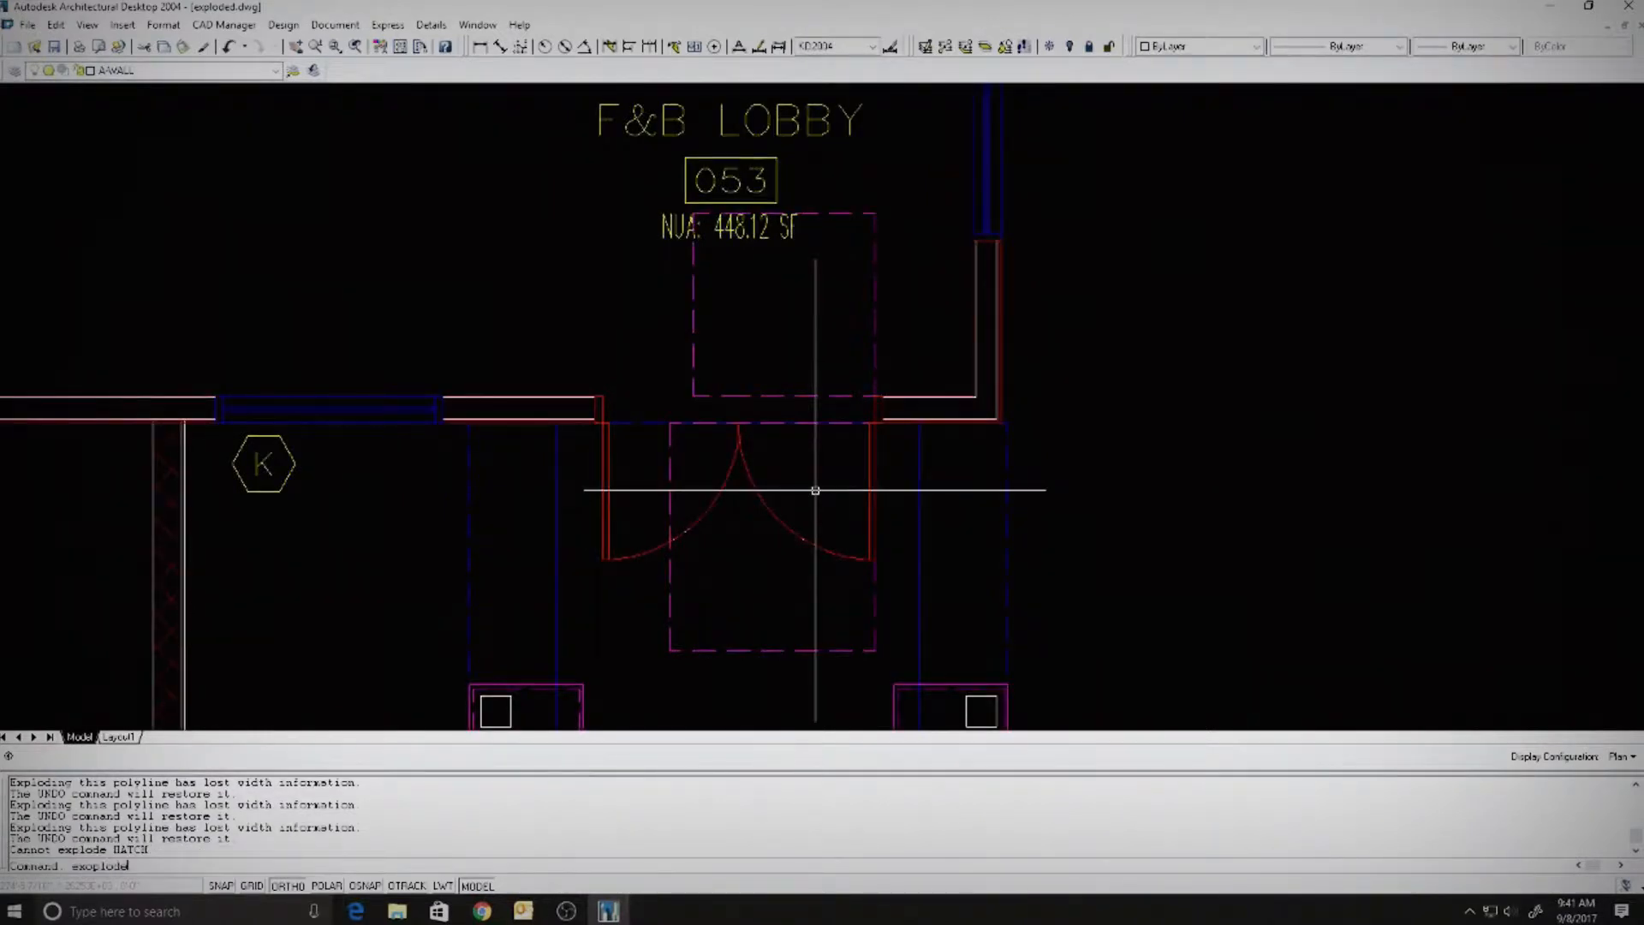
pyautogui.press('Return')
pyautogui.write('e')
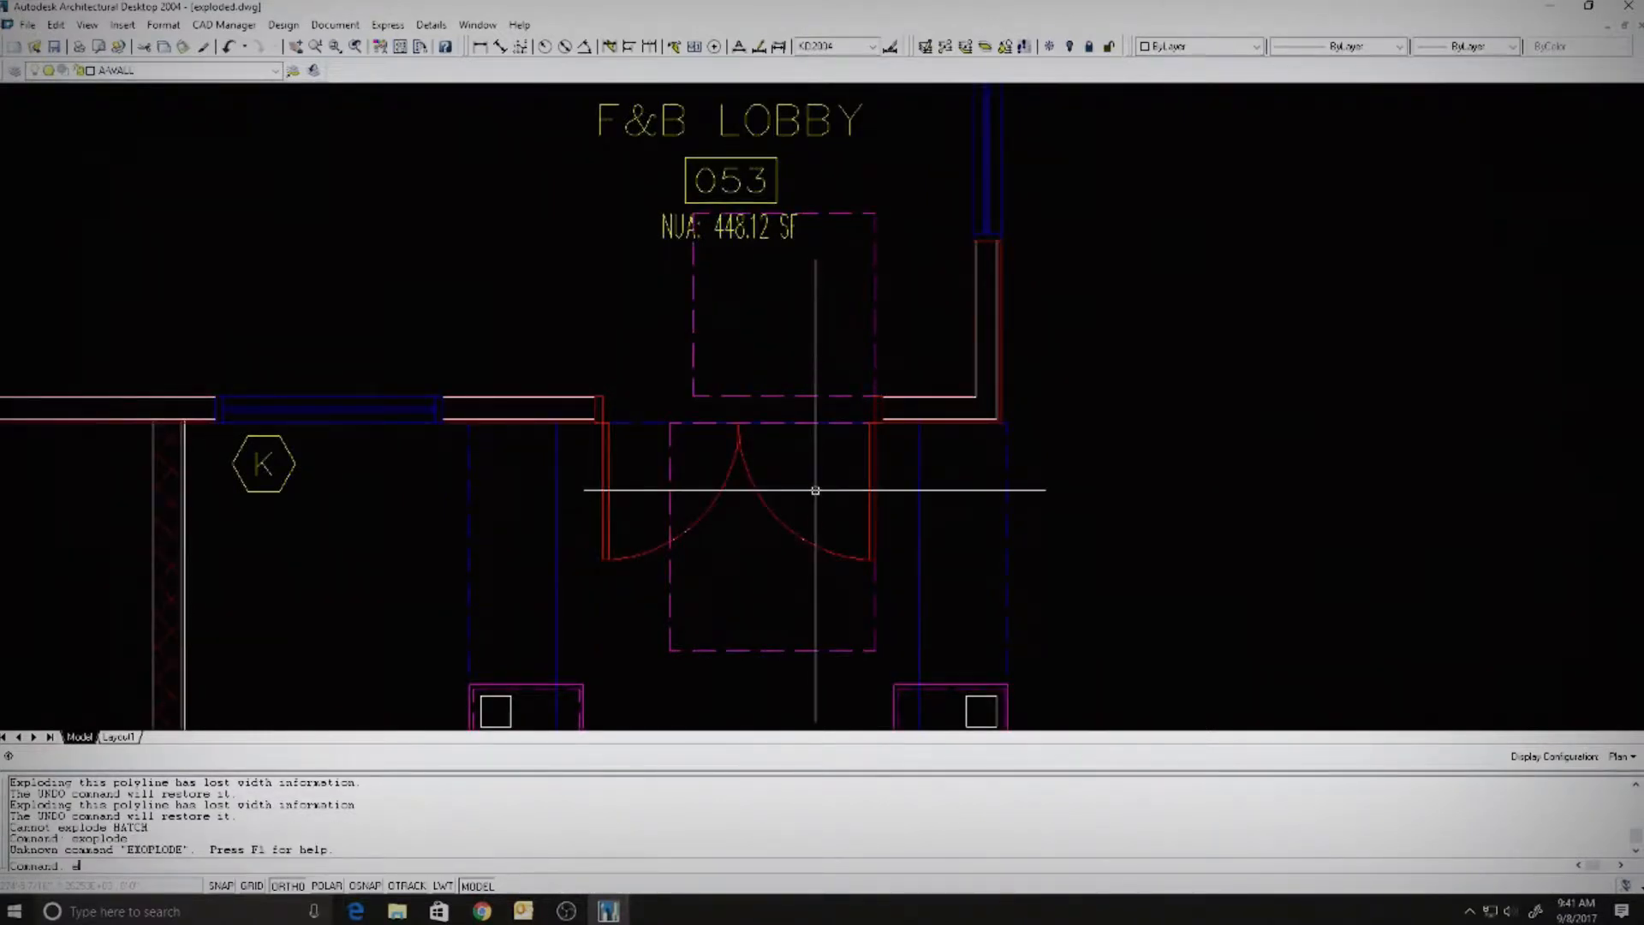
pyautogui.write('xplode')
pyautogui.press('Return')
pyautogui.write('all')
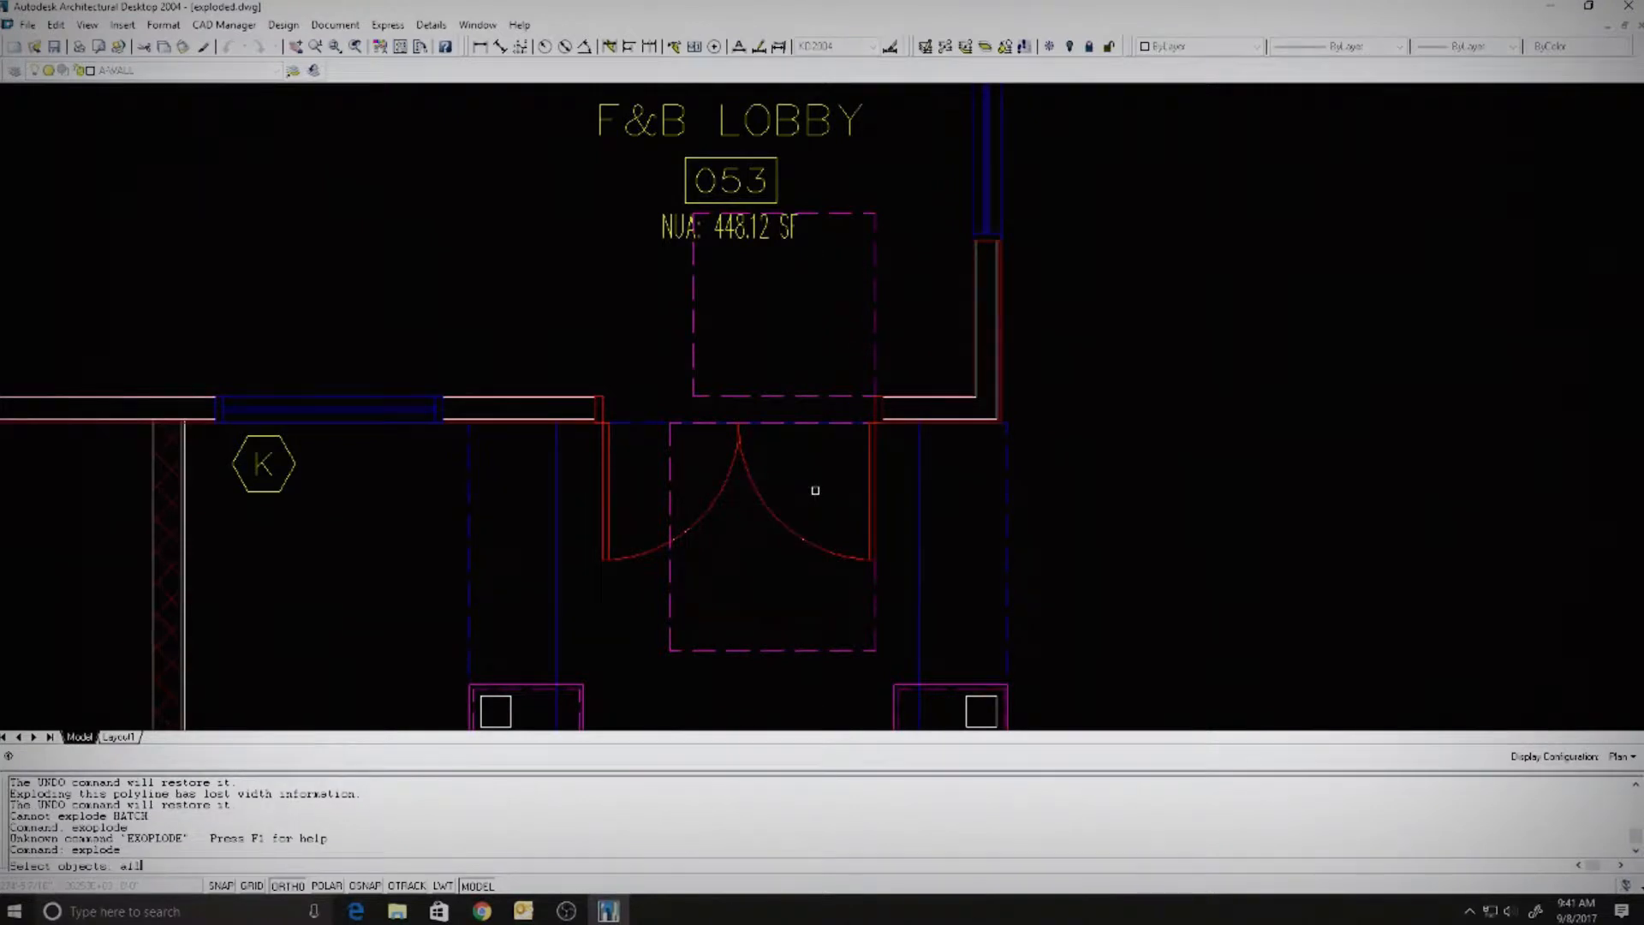
pyautogui.press('Return')
pyautogui.press('Return')
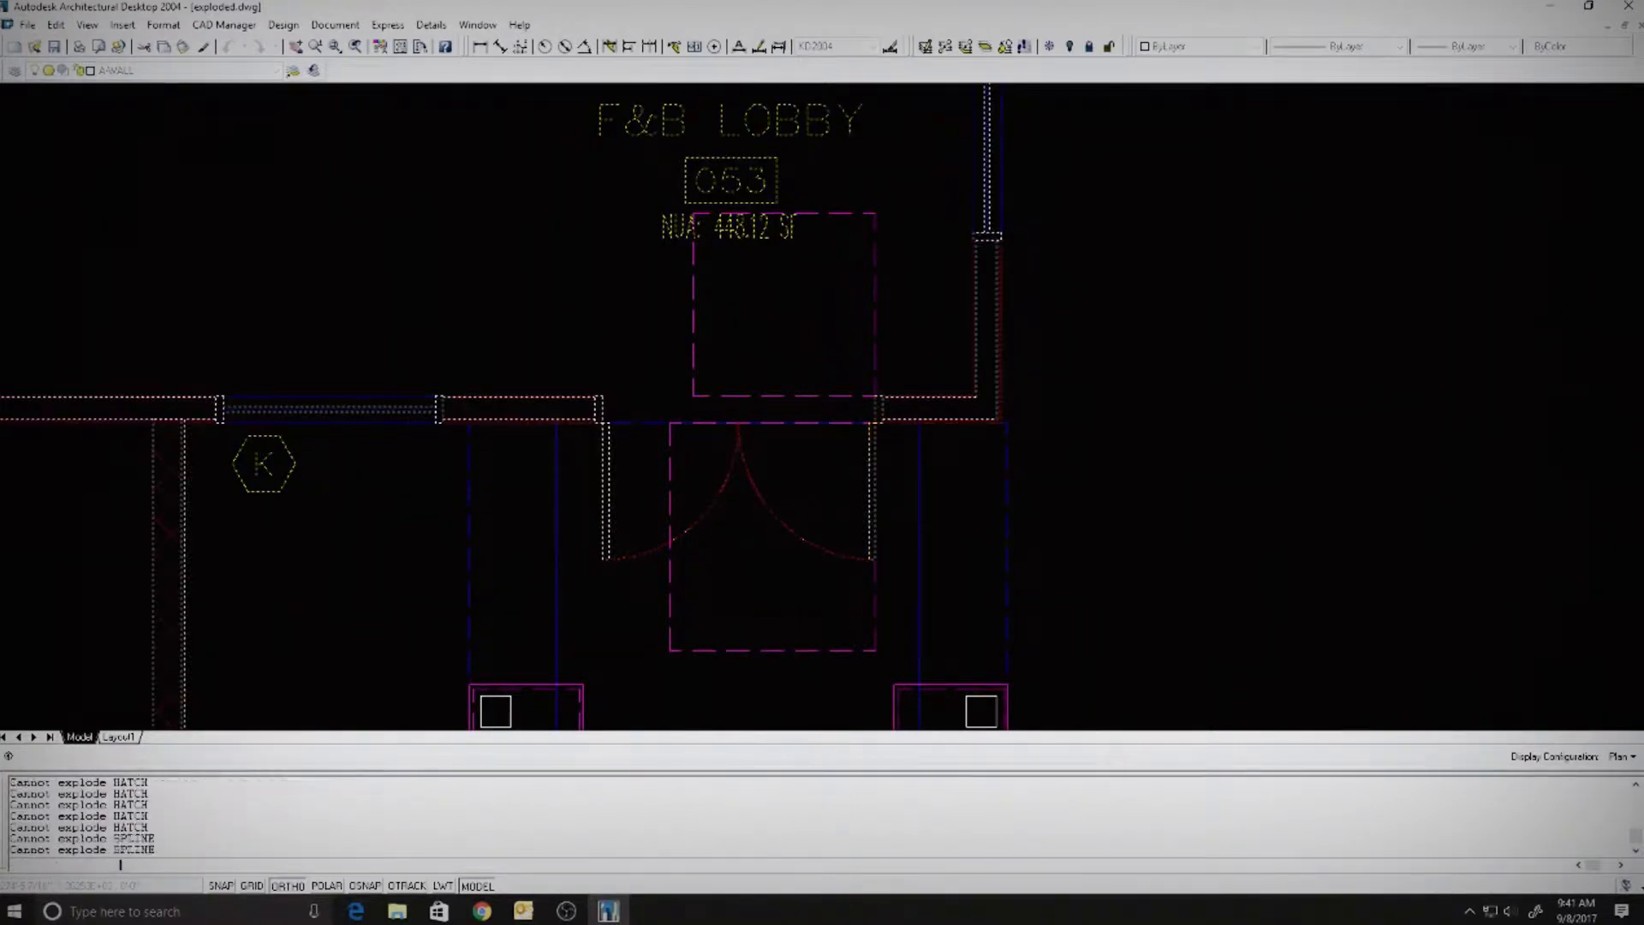
pyautogui.press('Escape')
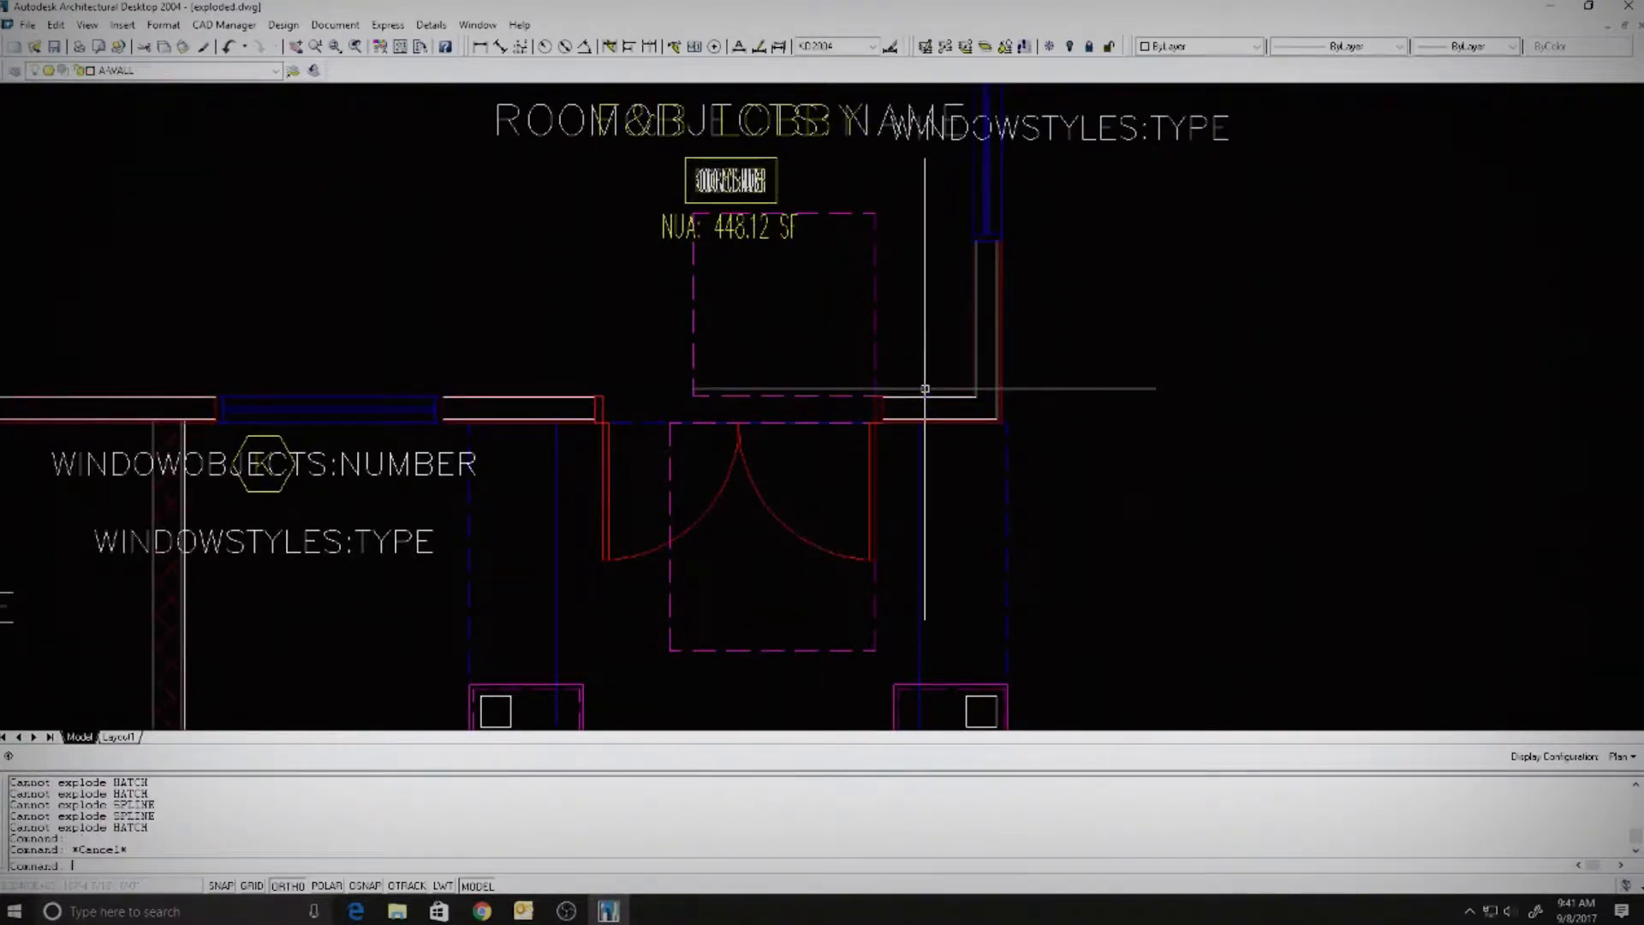
# - Examine the exploded wall linework and labels around the F&B Lobby and the building elevations below the plan
pyautogui.click(921, 402)
pyautogui.press('Escape')
pyautogui.scroll(-3, 882, 533)
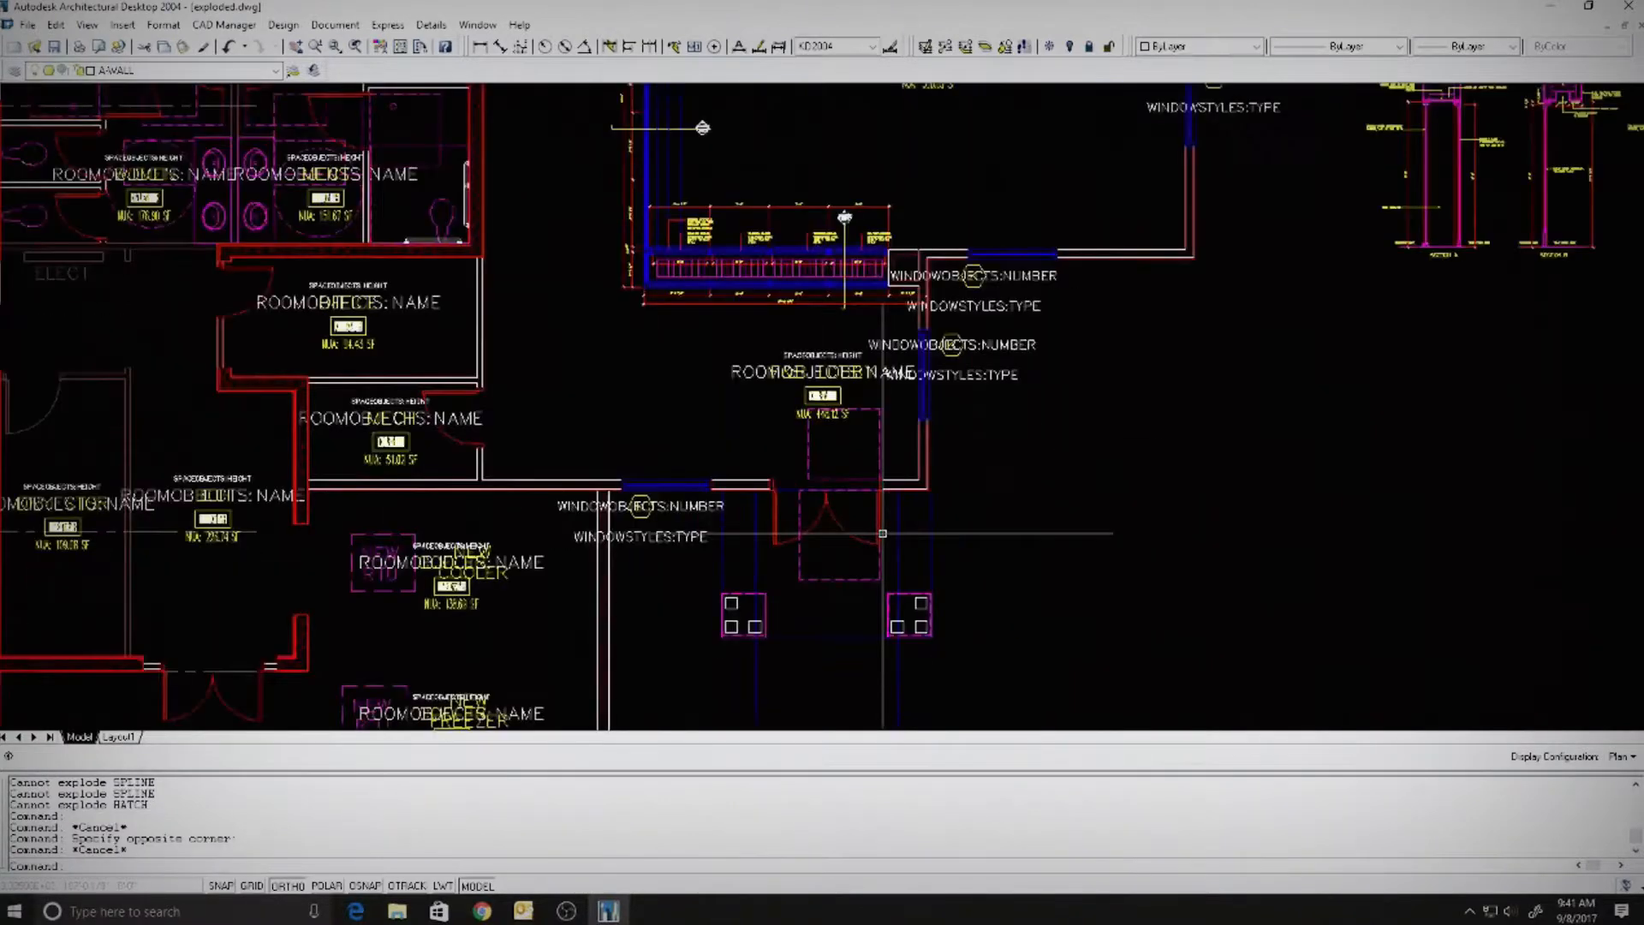
pyautogui.moveTo(882, 534); pyautogui.dragTo(870, 318, button='middle')
pyautogui.scroll(-3, 835, 219)
pyautogui.moveTo(807, 382); pyautogui.dragTo(865, 146, button='middle')
pyautogui.moveTo(795, 688)
pyautogui.mouseDown(button='middle')
pyautogui.moveTo(800, 550)
pyautogui.moveTo(866, 365)
pyautogui.mouseUp(button='middle')
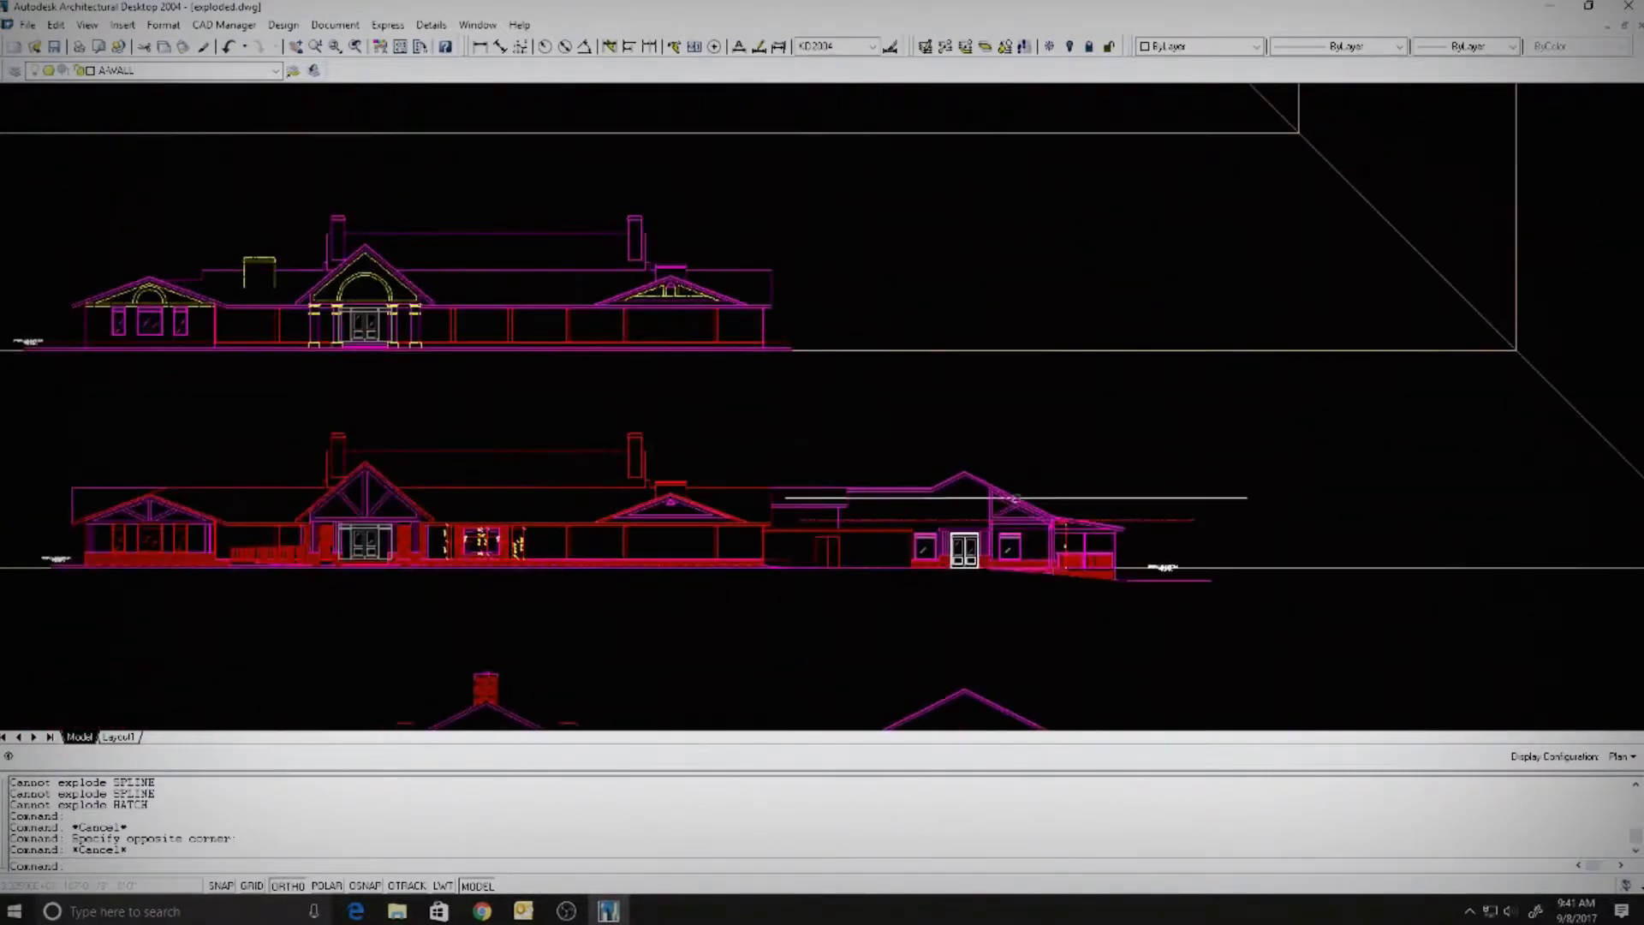
pyautogui.scroll(5, 1064, 488)
pyautogui.scroll(-5, 1064, 514)
pyautogui.moveTo(1064, 514); pyautogui.dragTo(743, 537, button='middle')
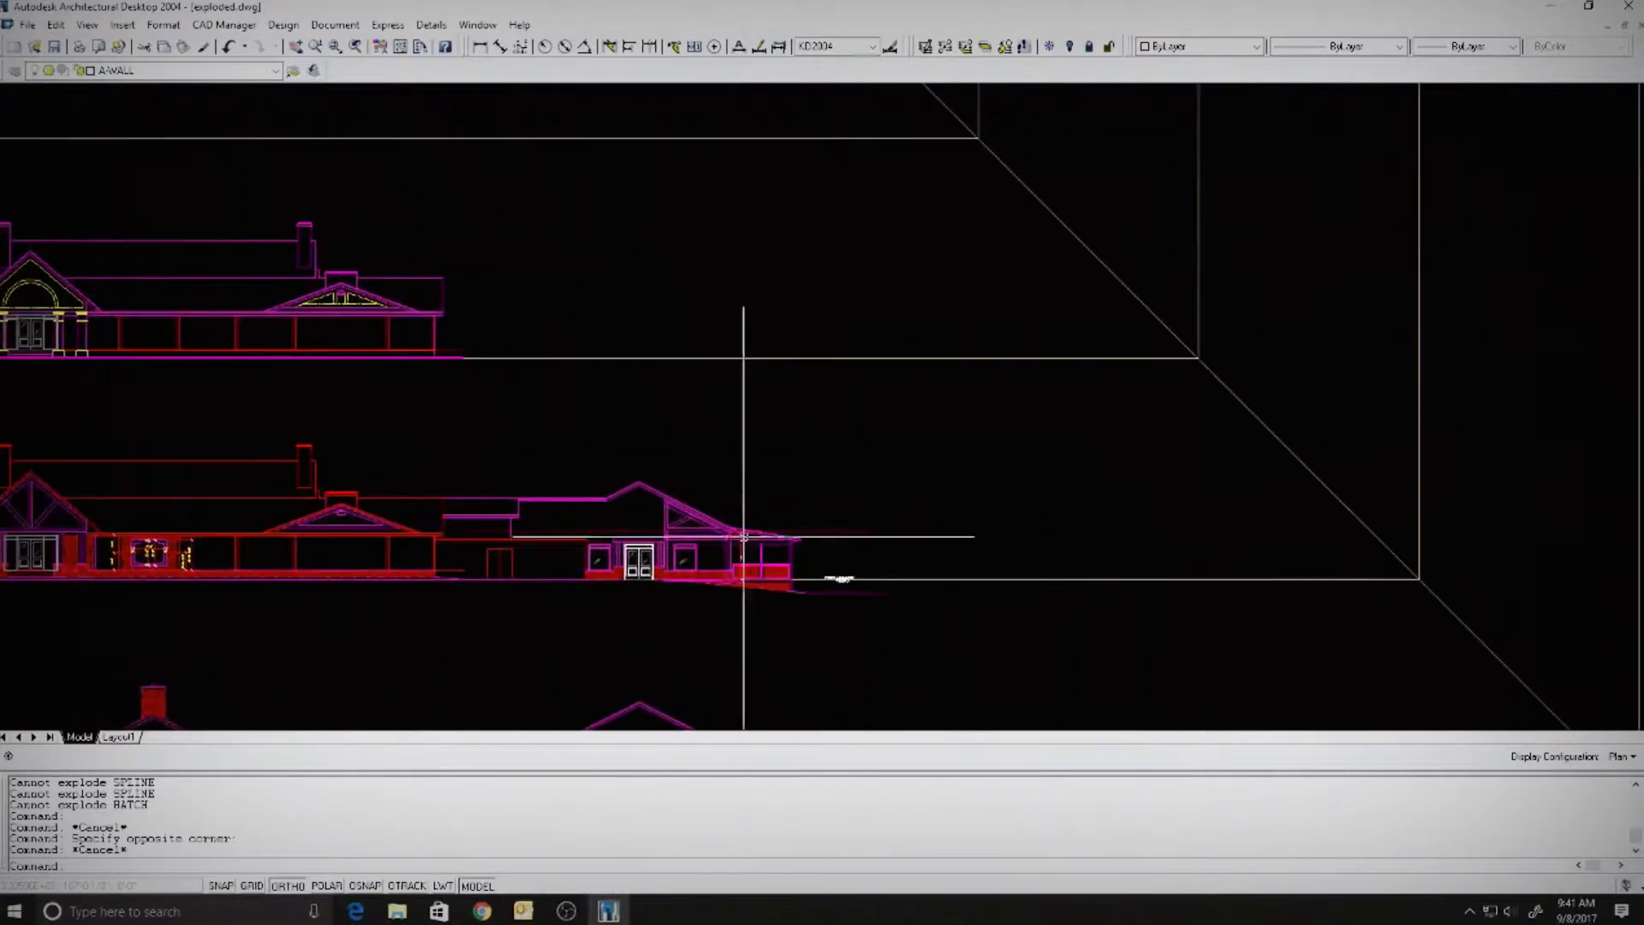
# - Save the exploded drawing and close Autodesk Architectural Desktop
pyautogui.moveTo(743, 257); pyautogui.dragTo(719, 526, button='middle')
pyautogui.moveTo(713, 129); pyautogui.dragTo(723, 532, button='middle')
pyautogui.moveTo(726, 373); pyautogui.dragTo(764, 511, button='middle')
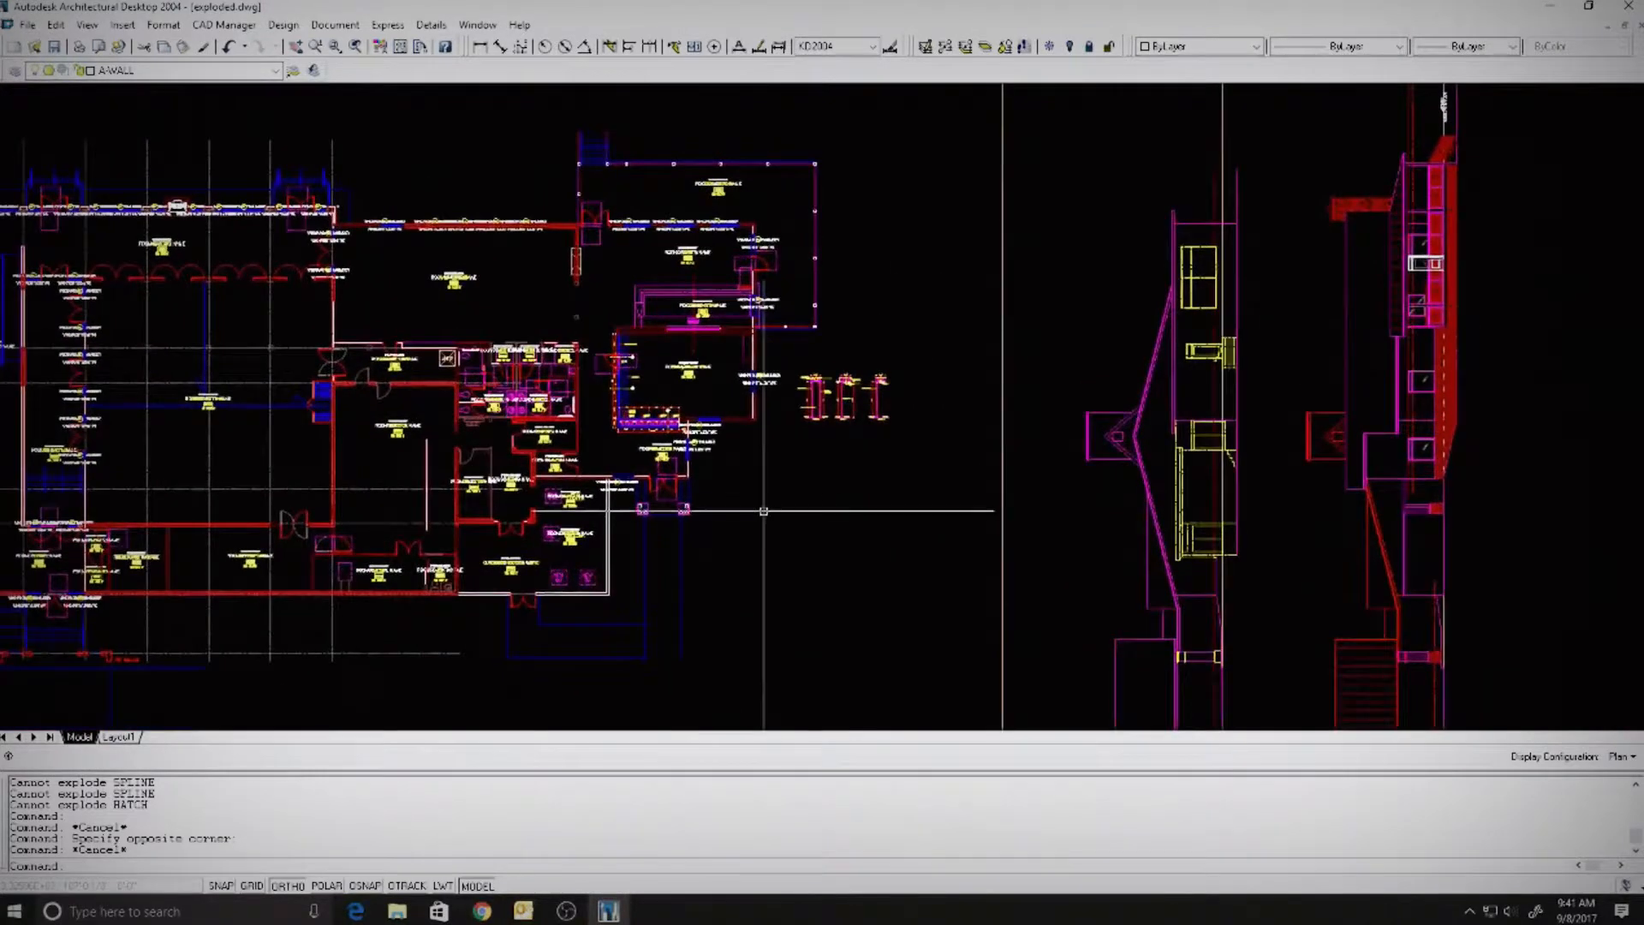
pyautogui.click(53, 48)
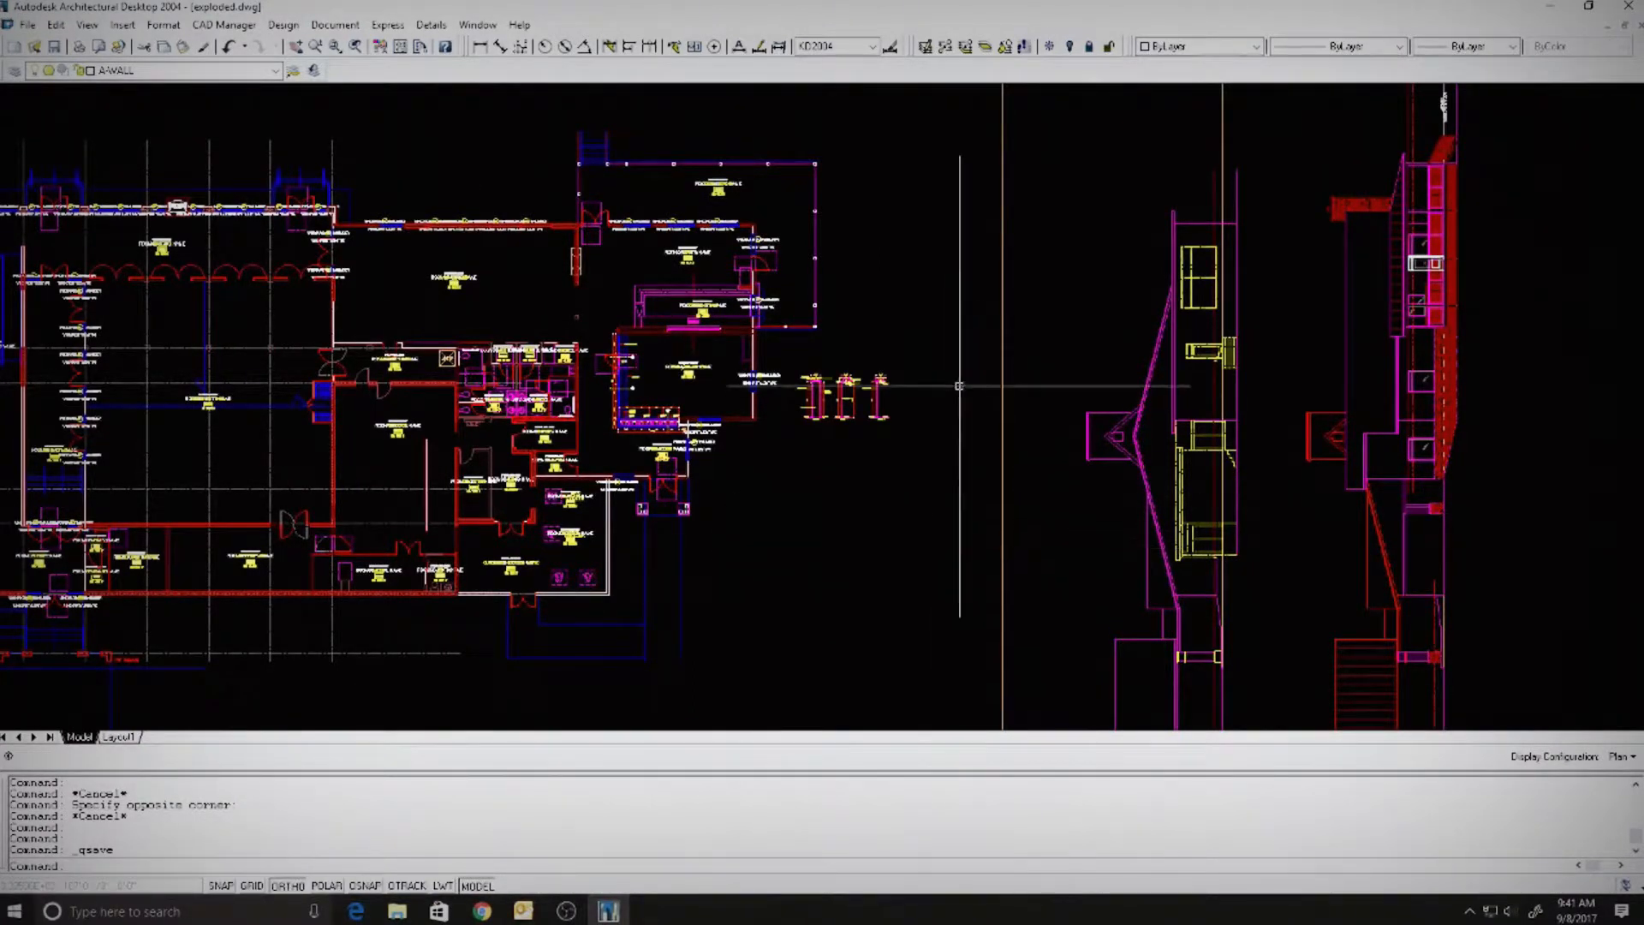
pyautogui.click(1630, 6)
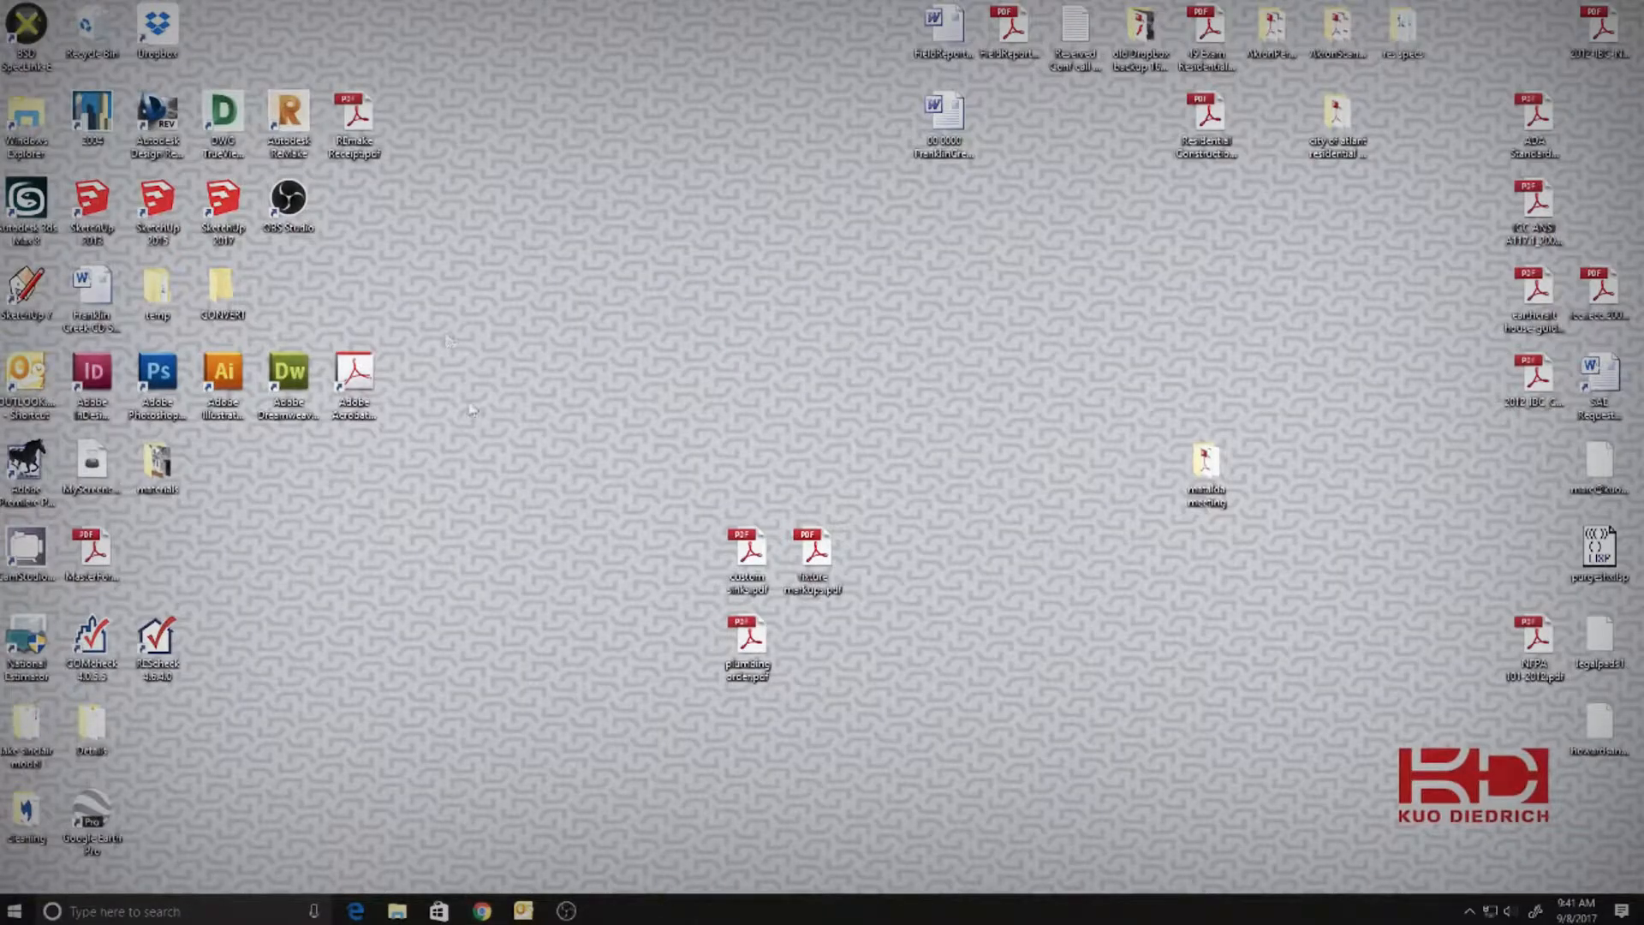
# - Start SketchUp 7 from the desktop, past its load error, and delete the default person figure
pyautogui.click(982, 605)
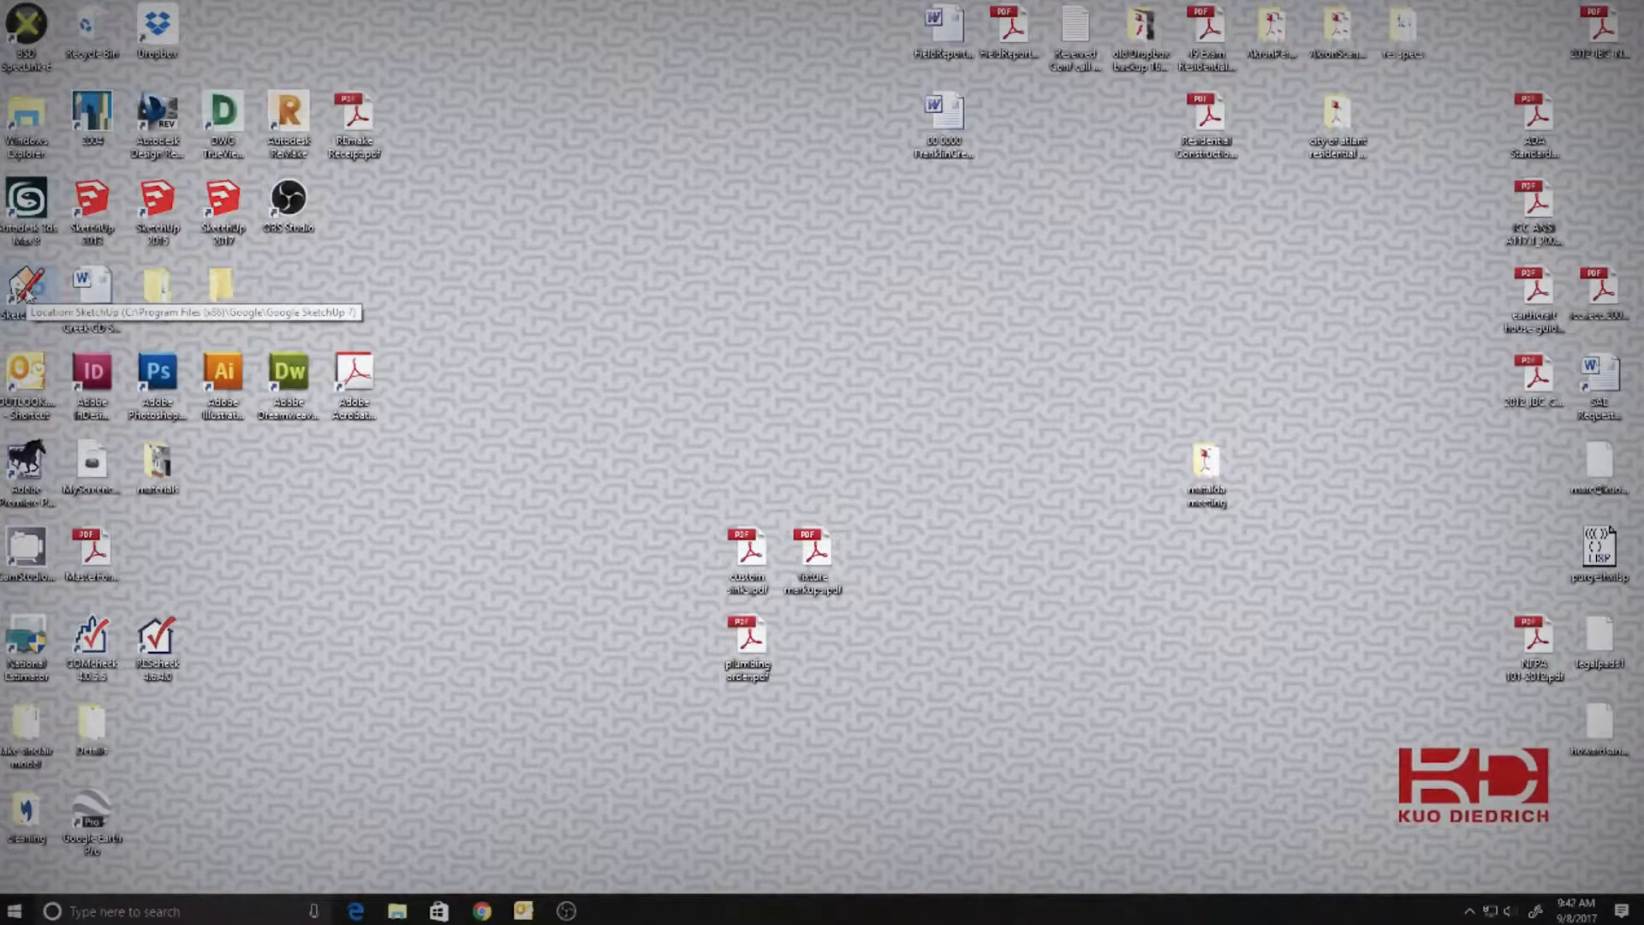
pyautogui.doubleClick(26, 285)
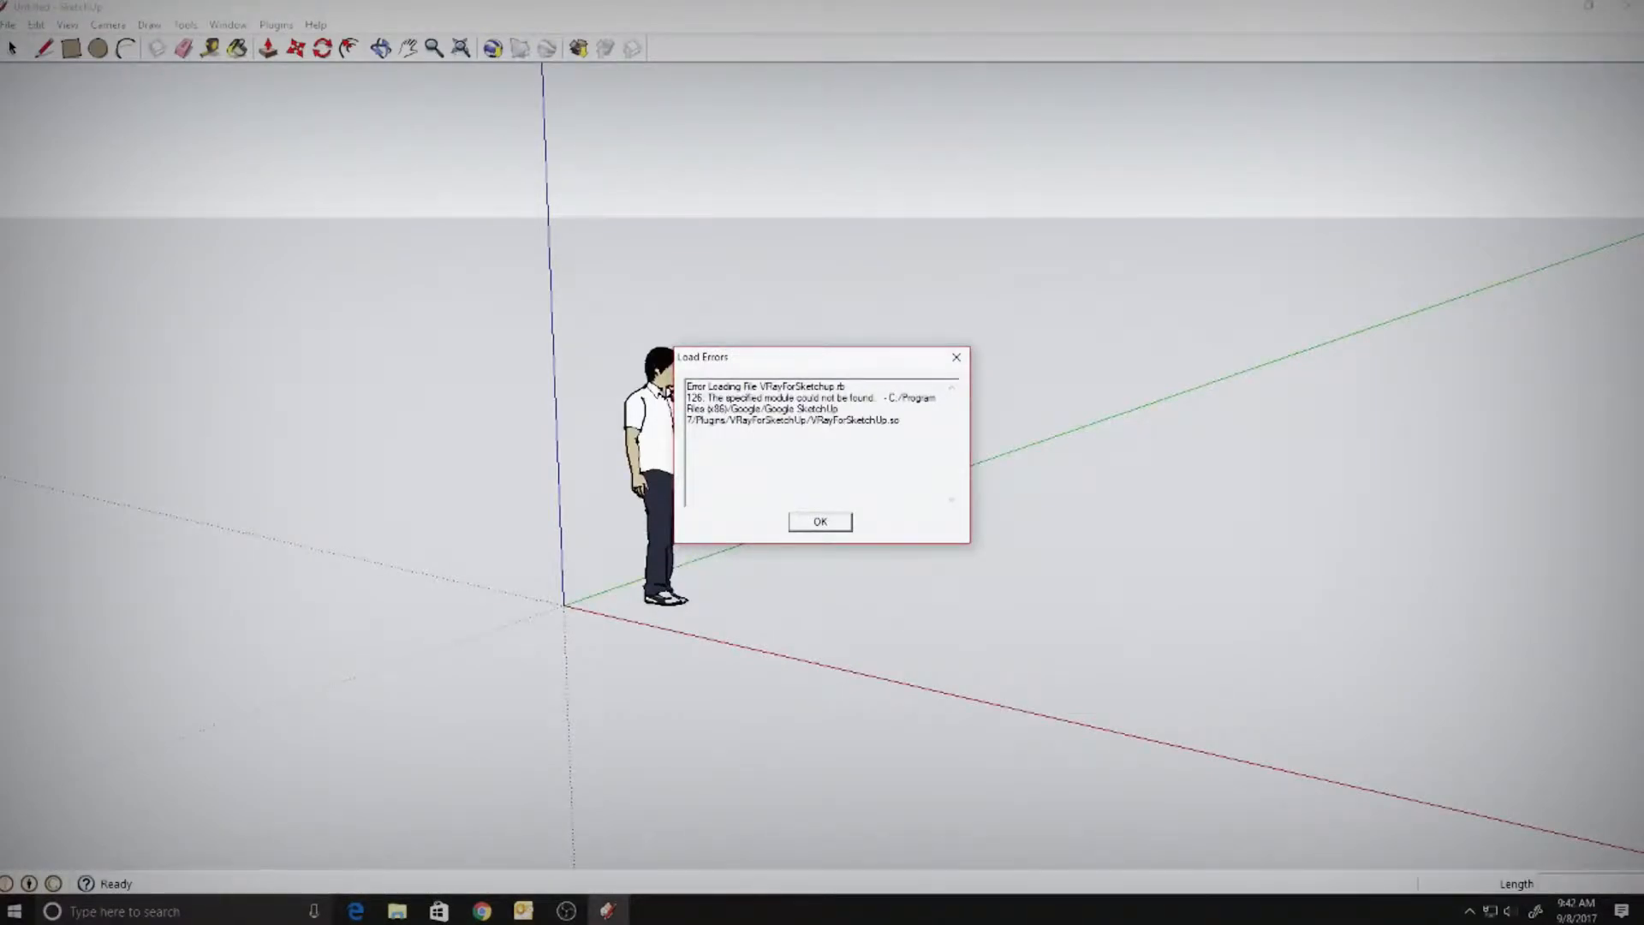
pyautogui.click(482, 911)
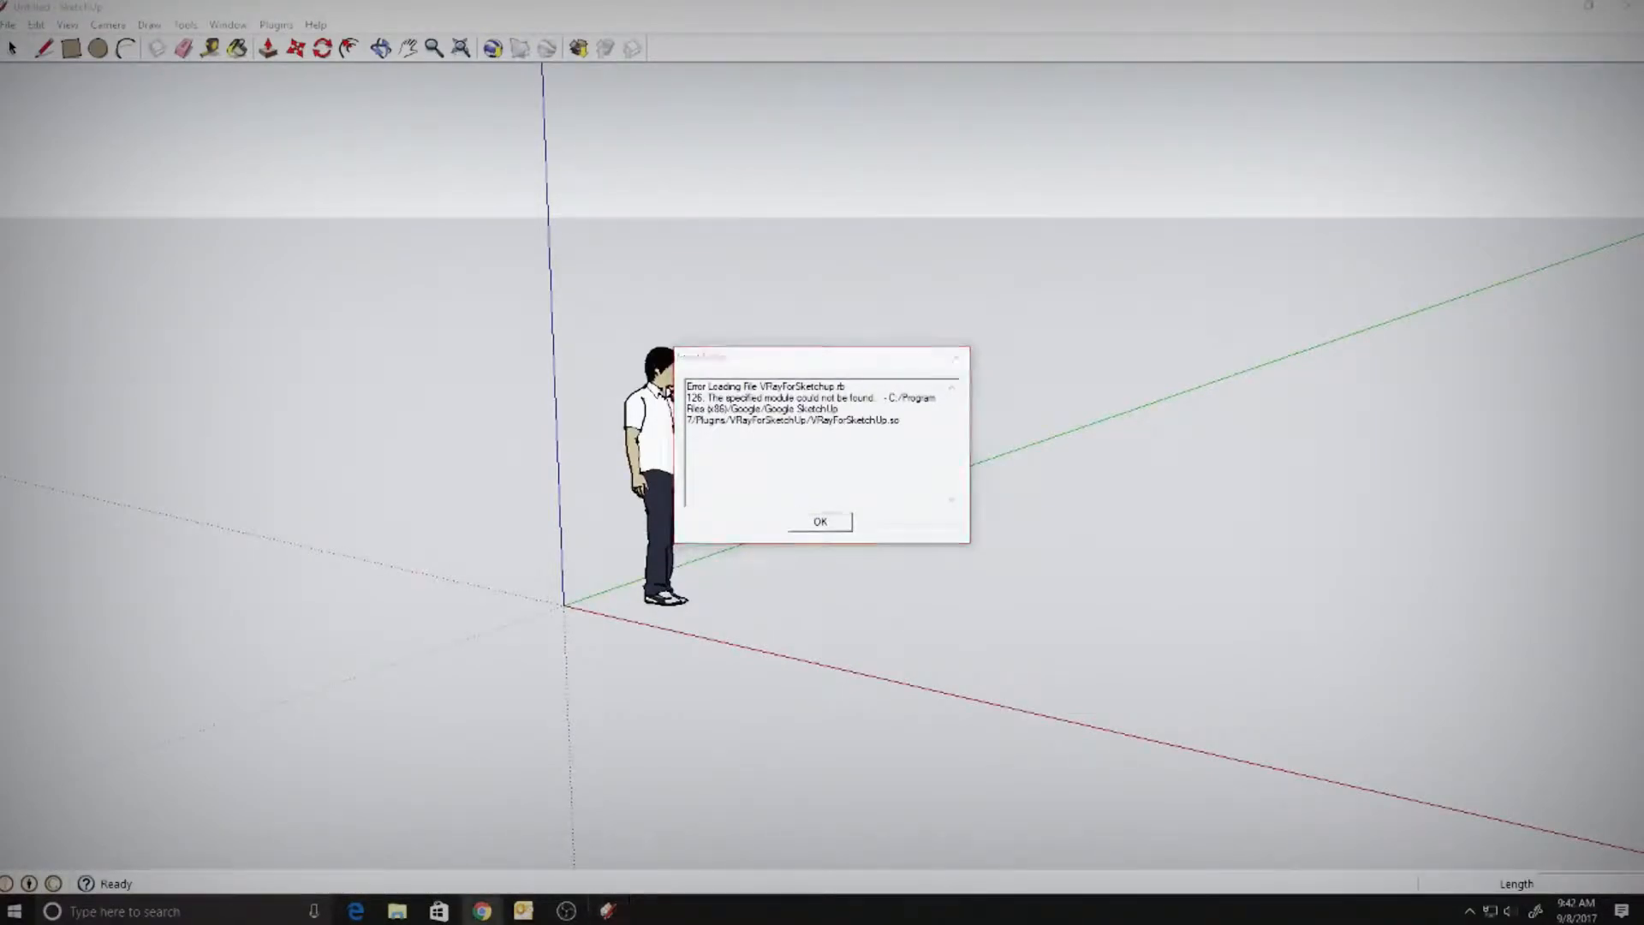
pyautogui.click(835, 523)
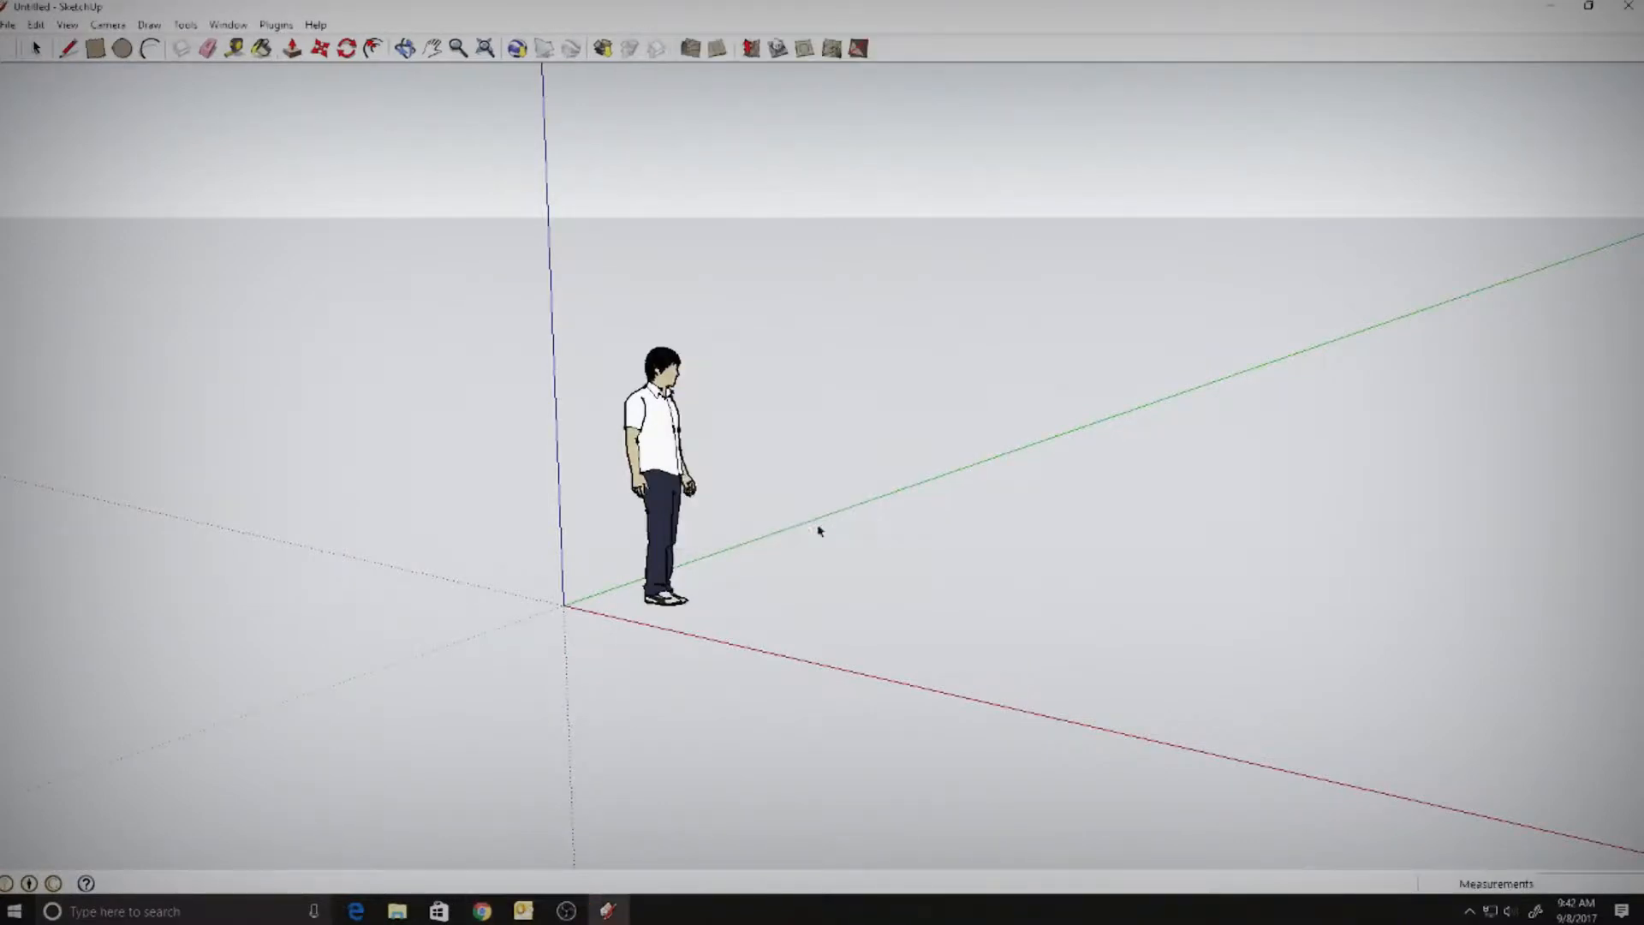
pyautogui.moveTo(850, 326); pyautogui.dragTo(364, 669)
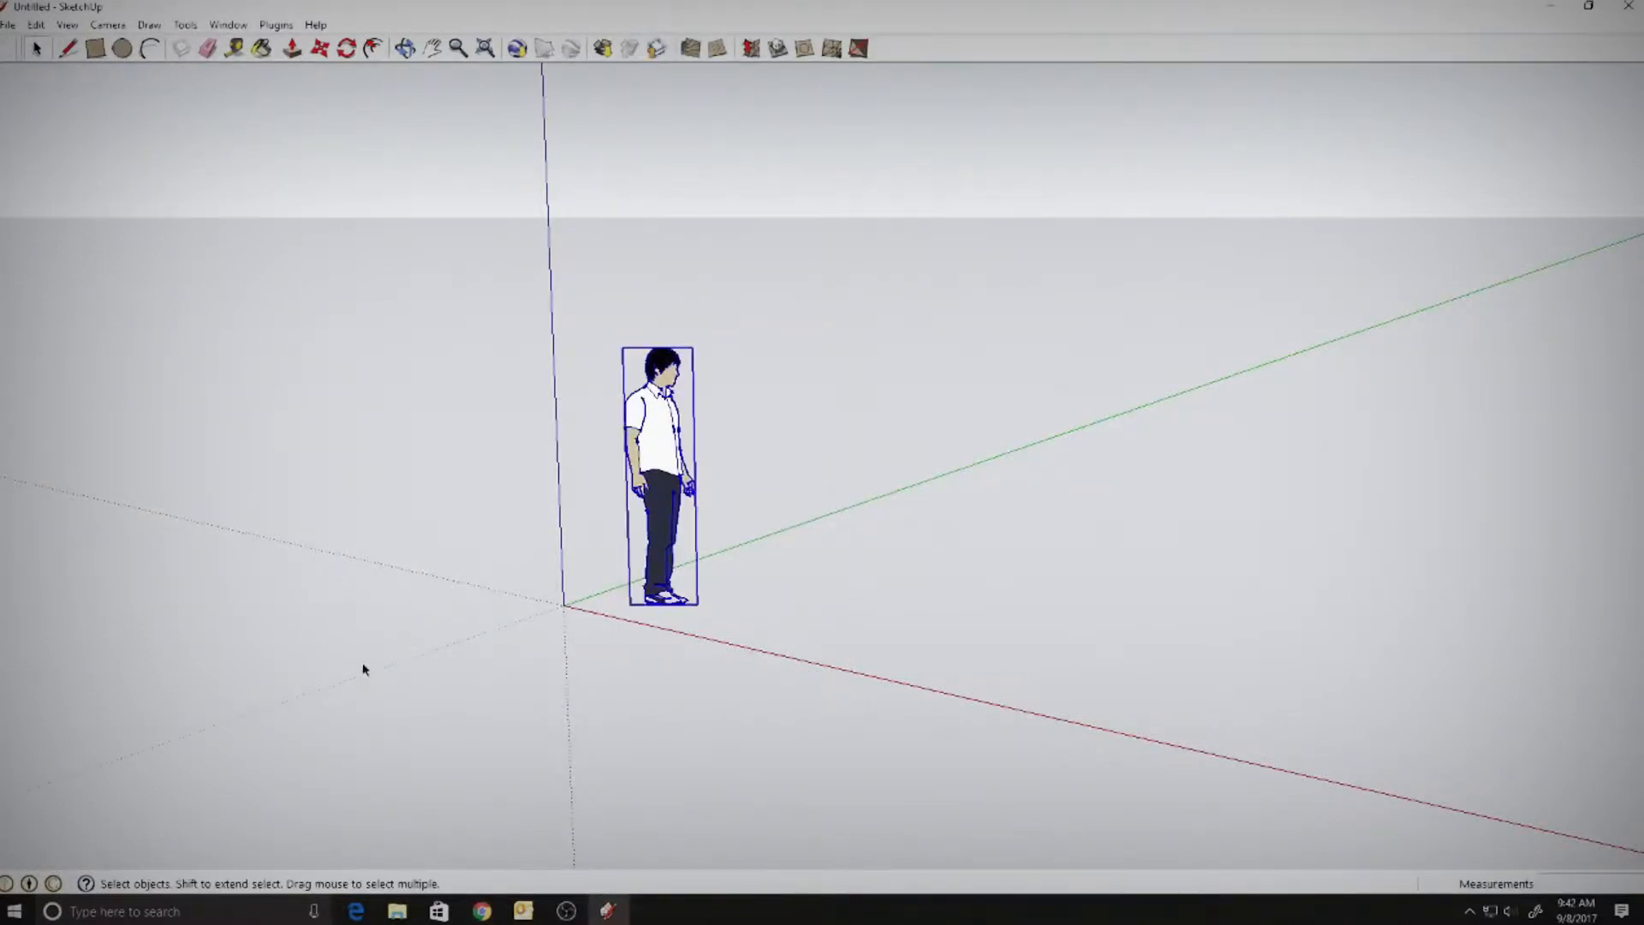
pyautogui.press('Delete')
# - Start an AutoCAD file import and choose exploded.dwg from the lake sinclair model folder on the desktop
pyautogui.click(8, 25)
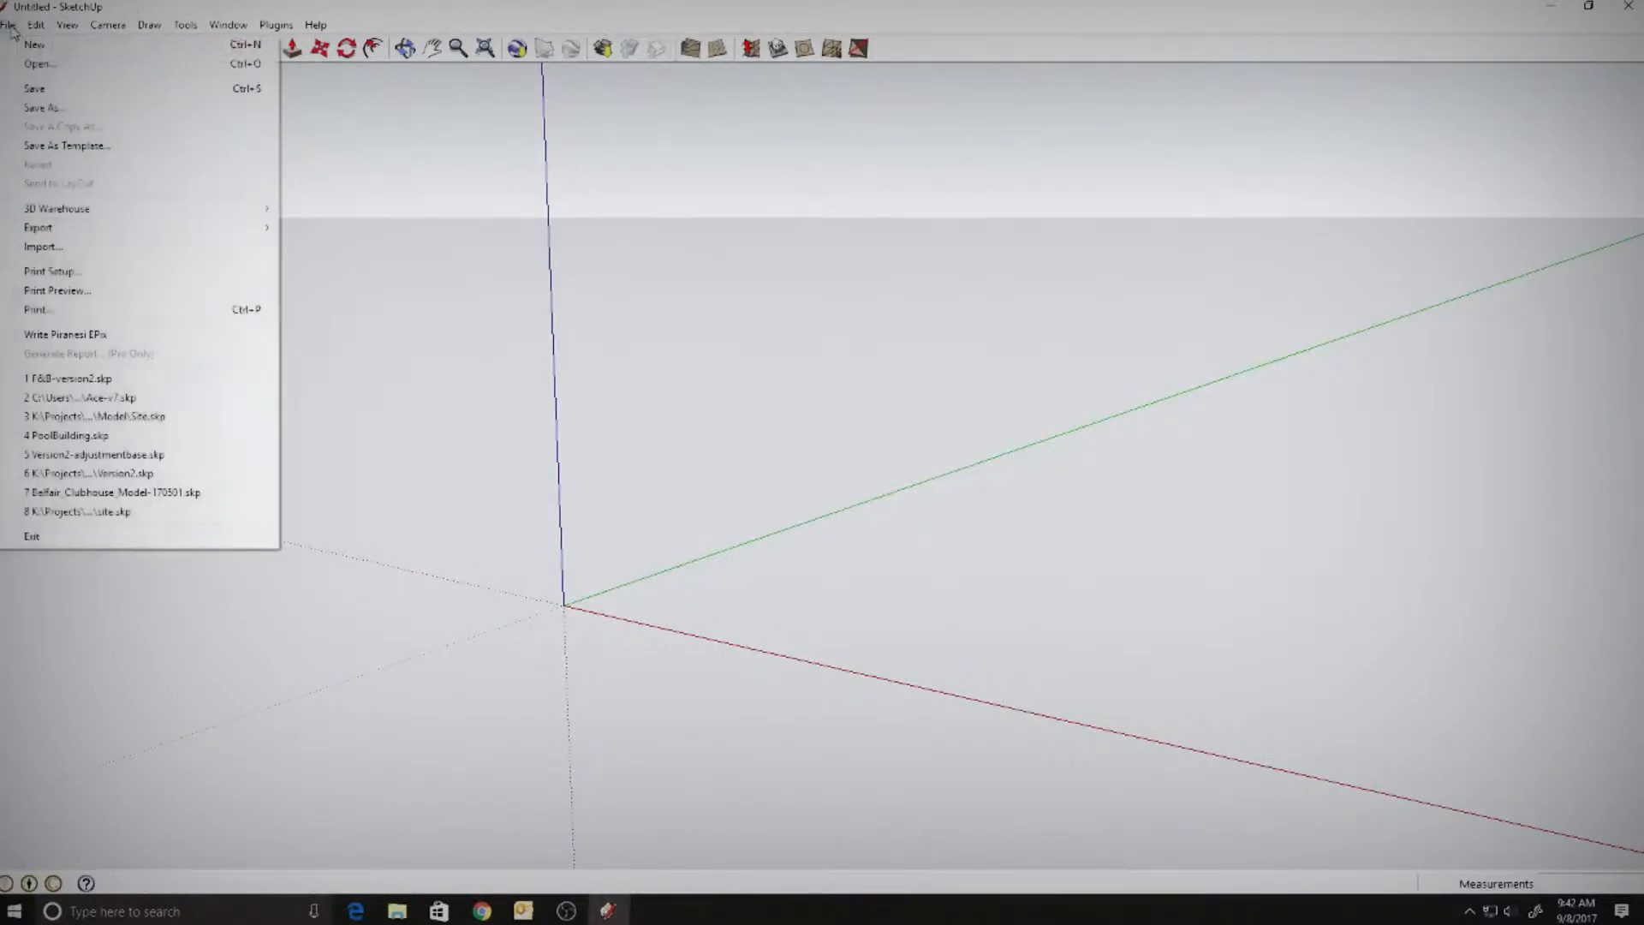
pyautogui.click(182, 473)
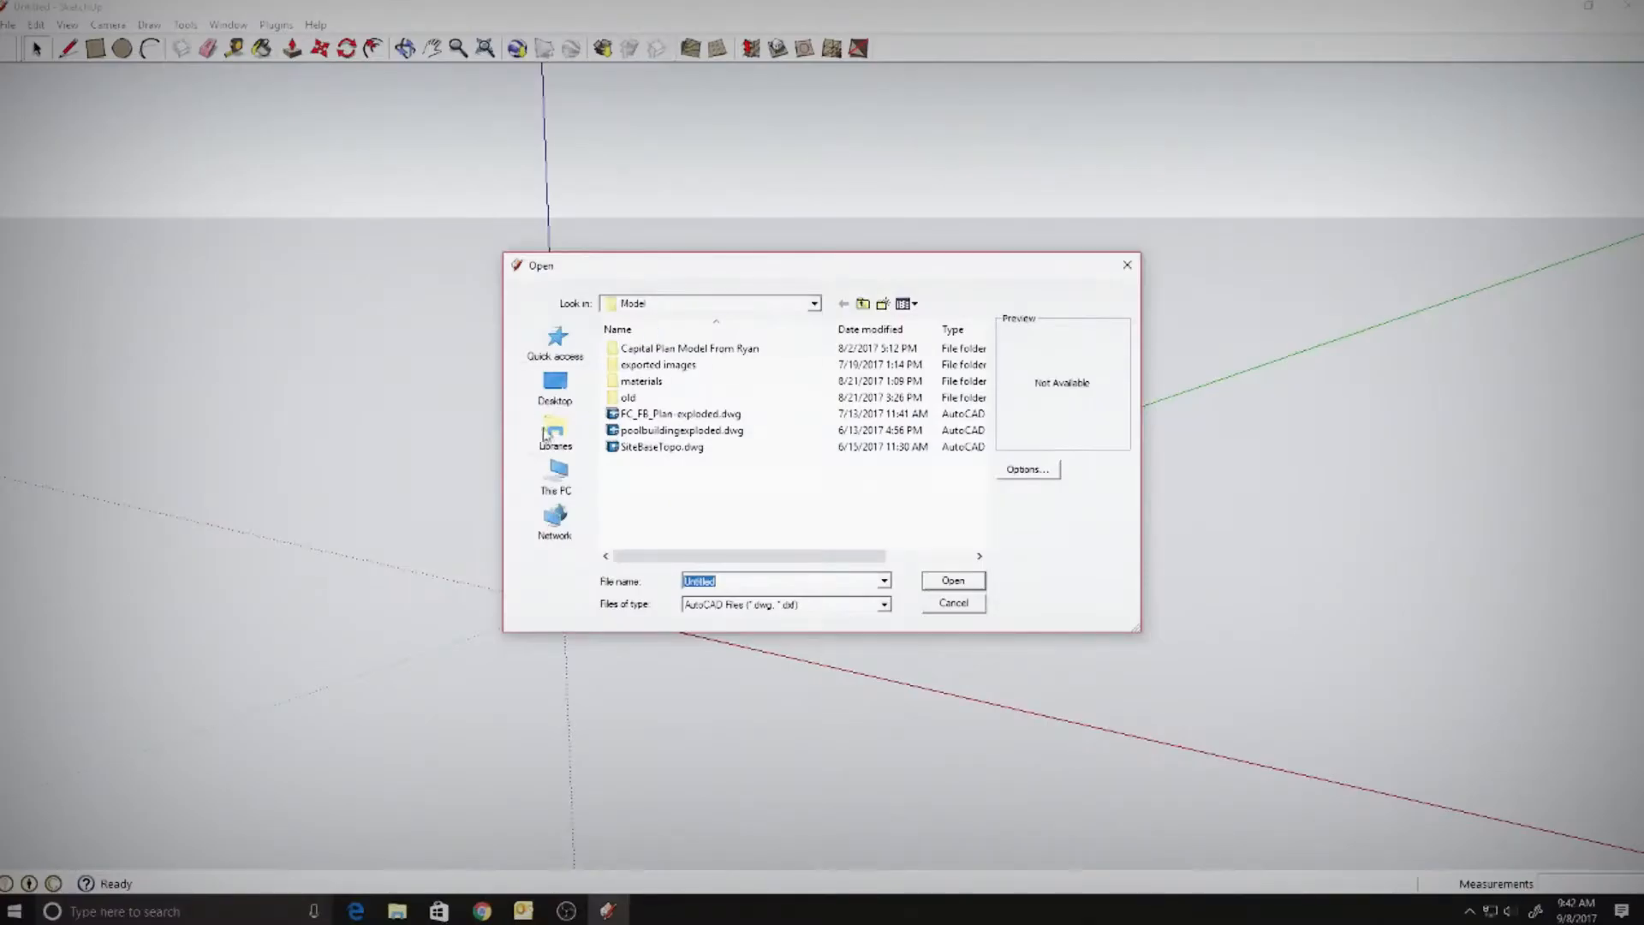
pyautogui.click(555, 383)
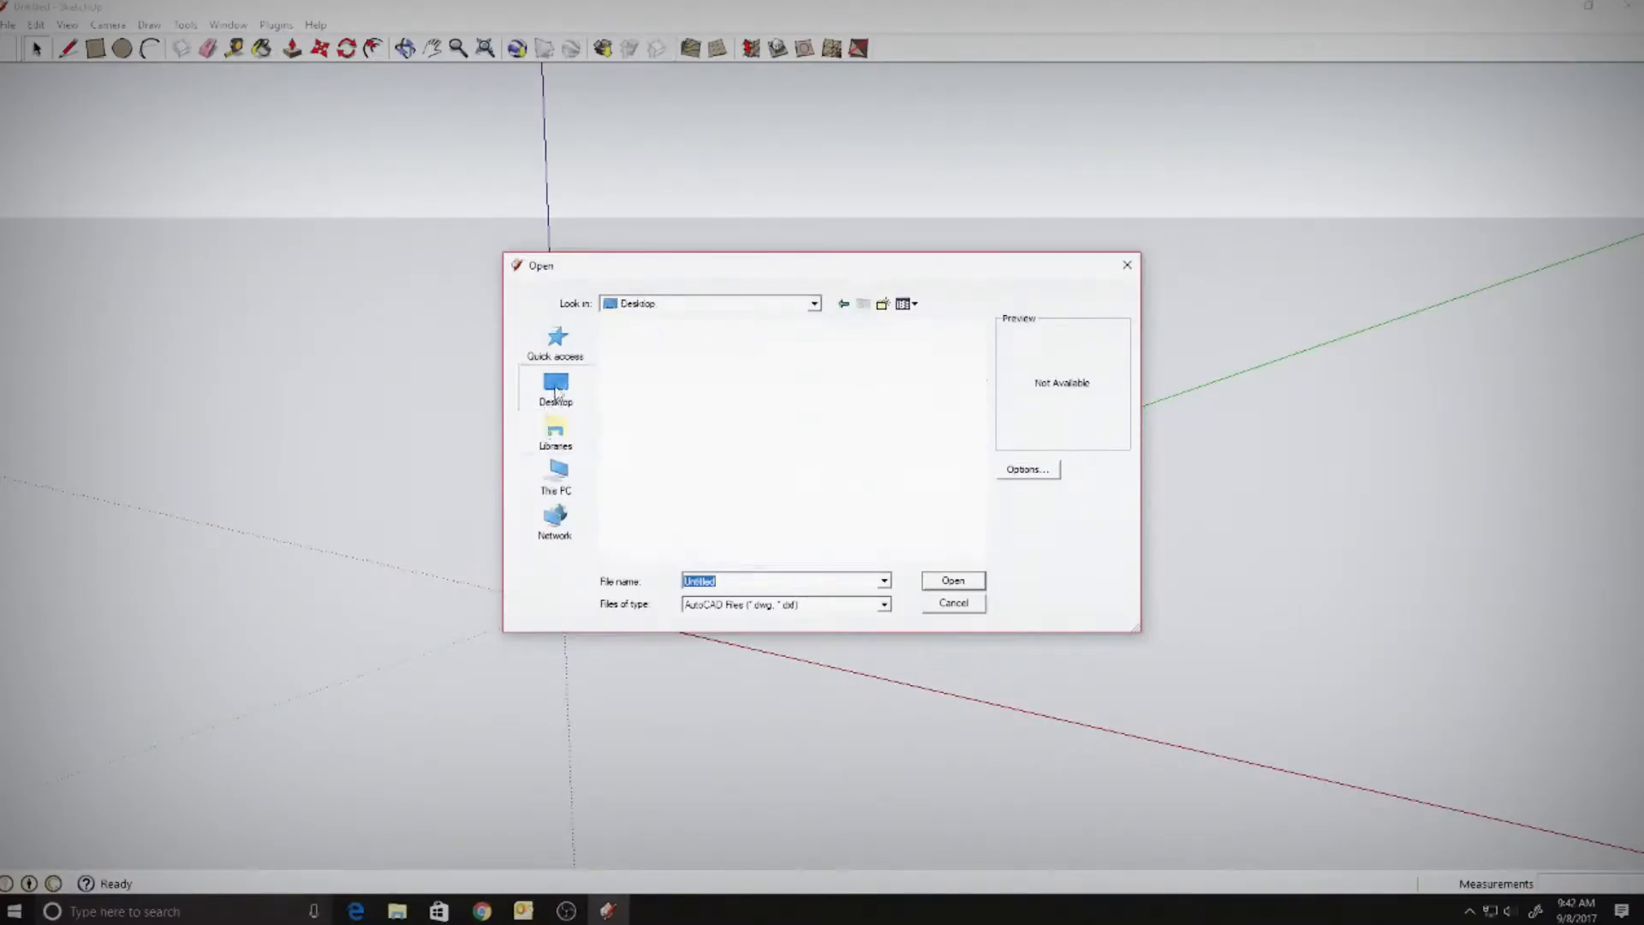
pyautogui.scroll(-3, 648, 463)
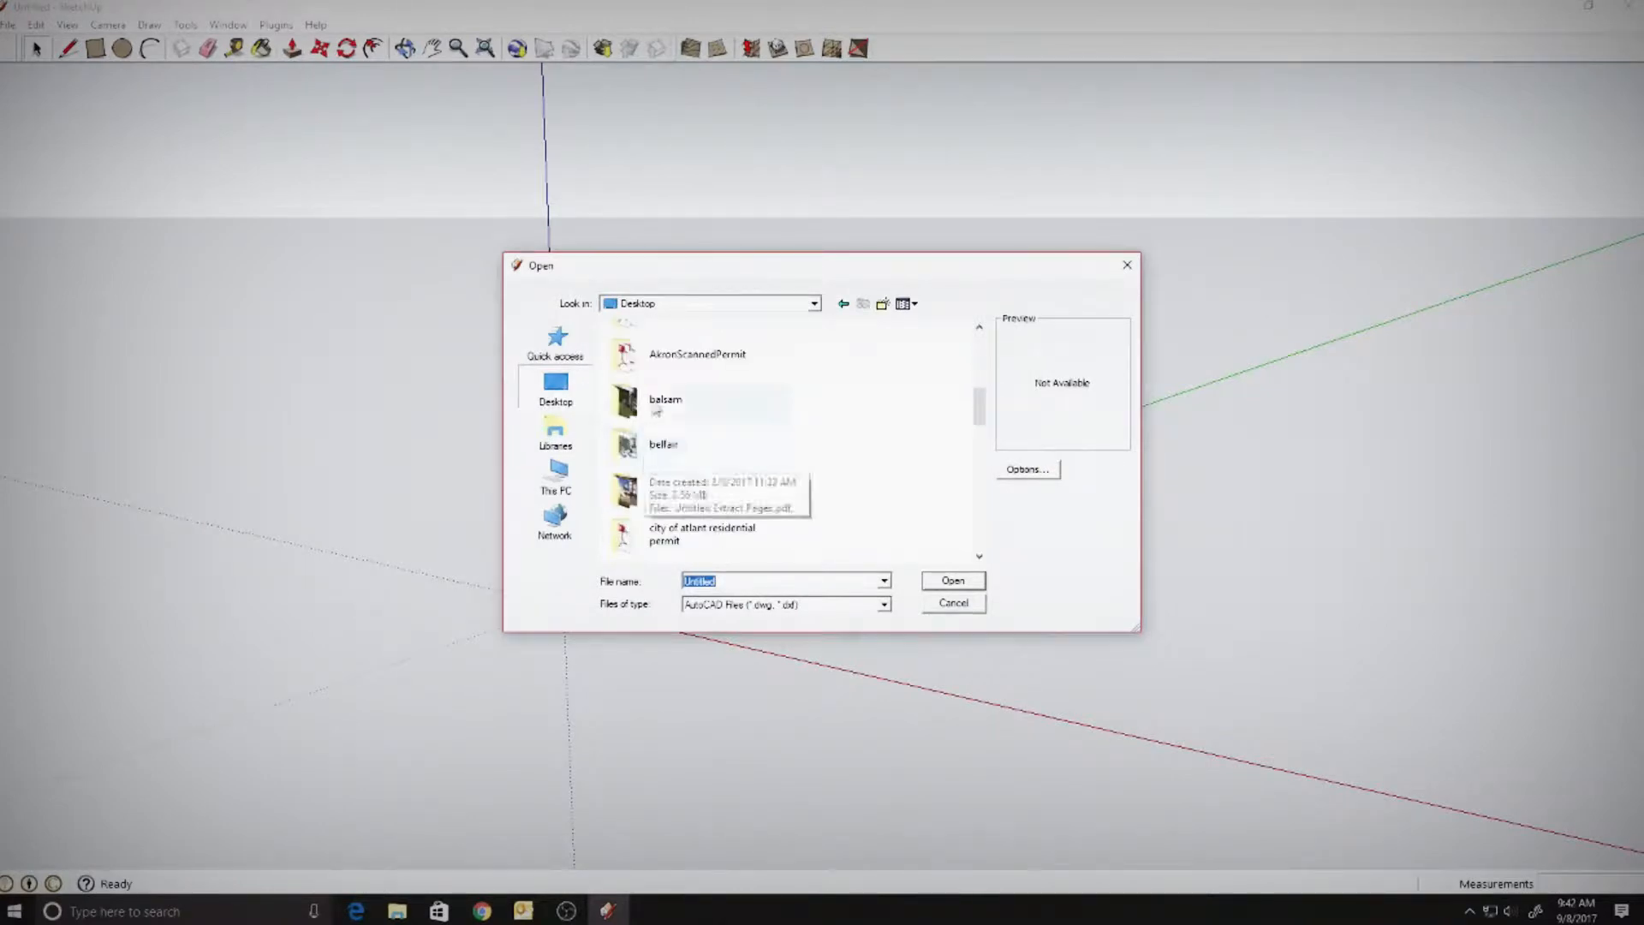
pyautogui.scroll(-2, 651, 454)
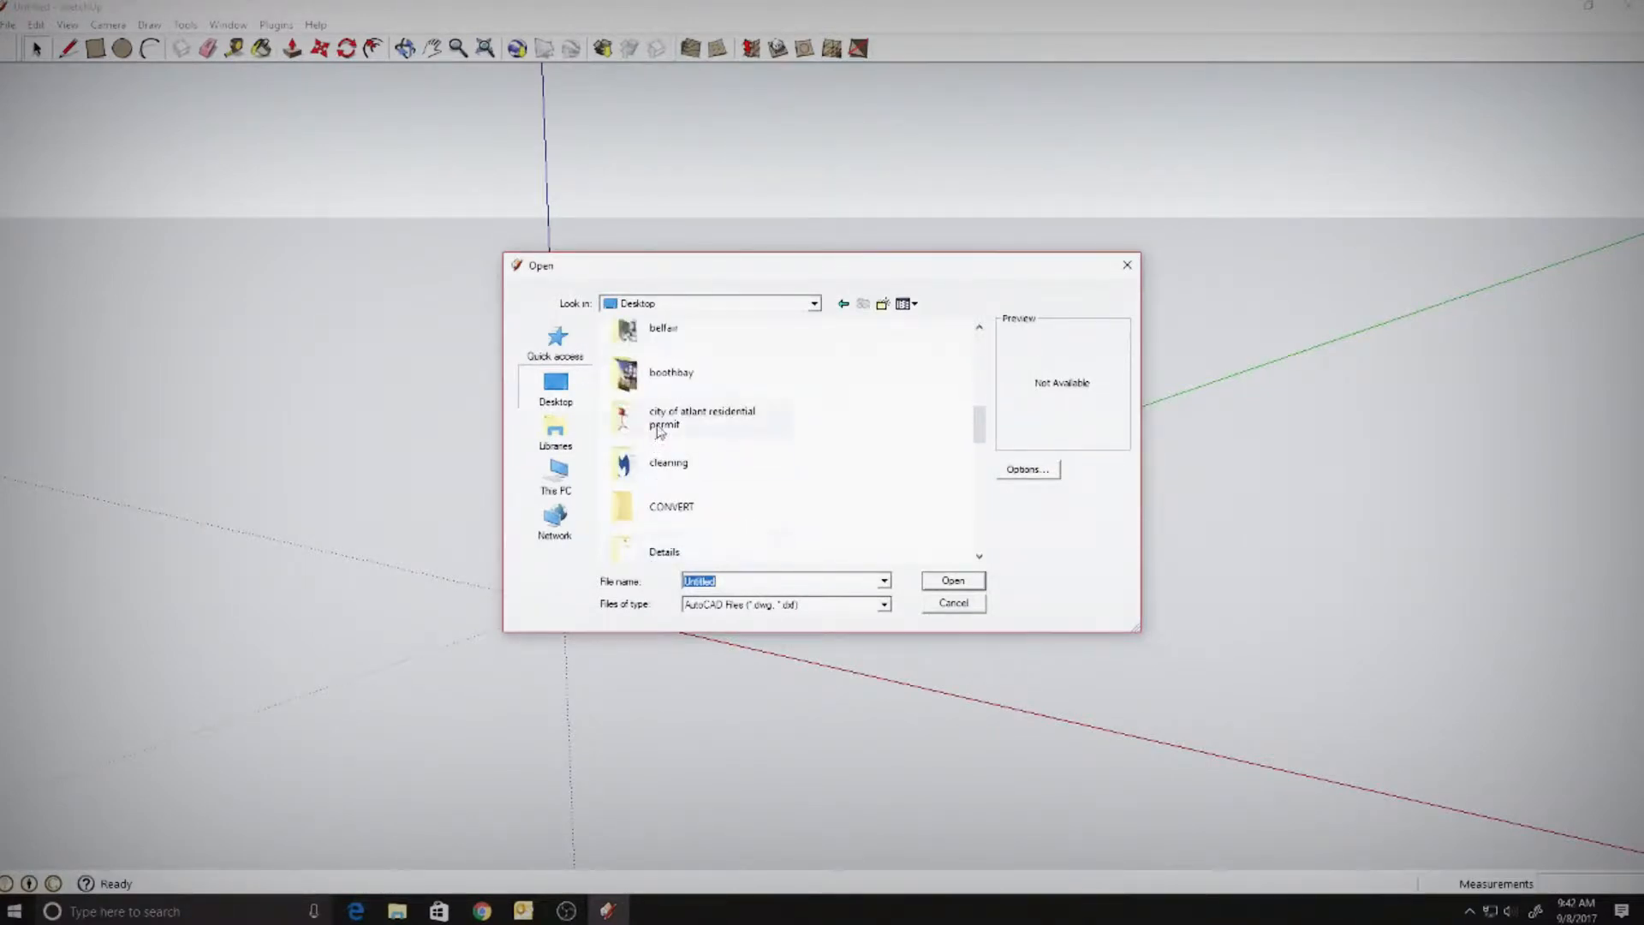
pyautogui.scroll(-1, 651, 448)
pyautogui.scroll(-1, 653, 457)
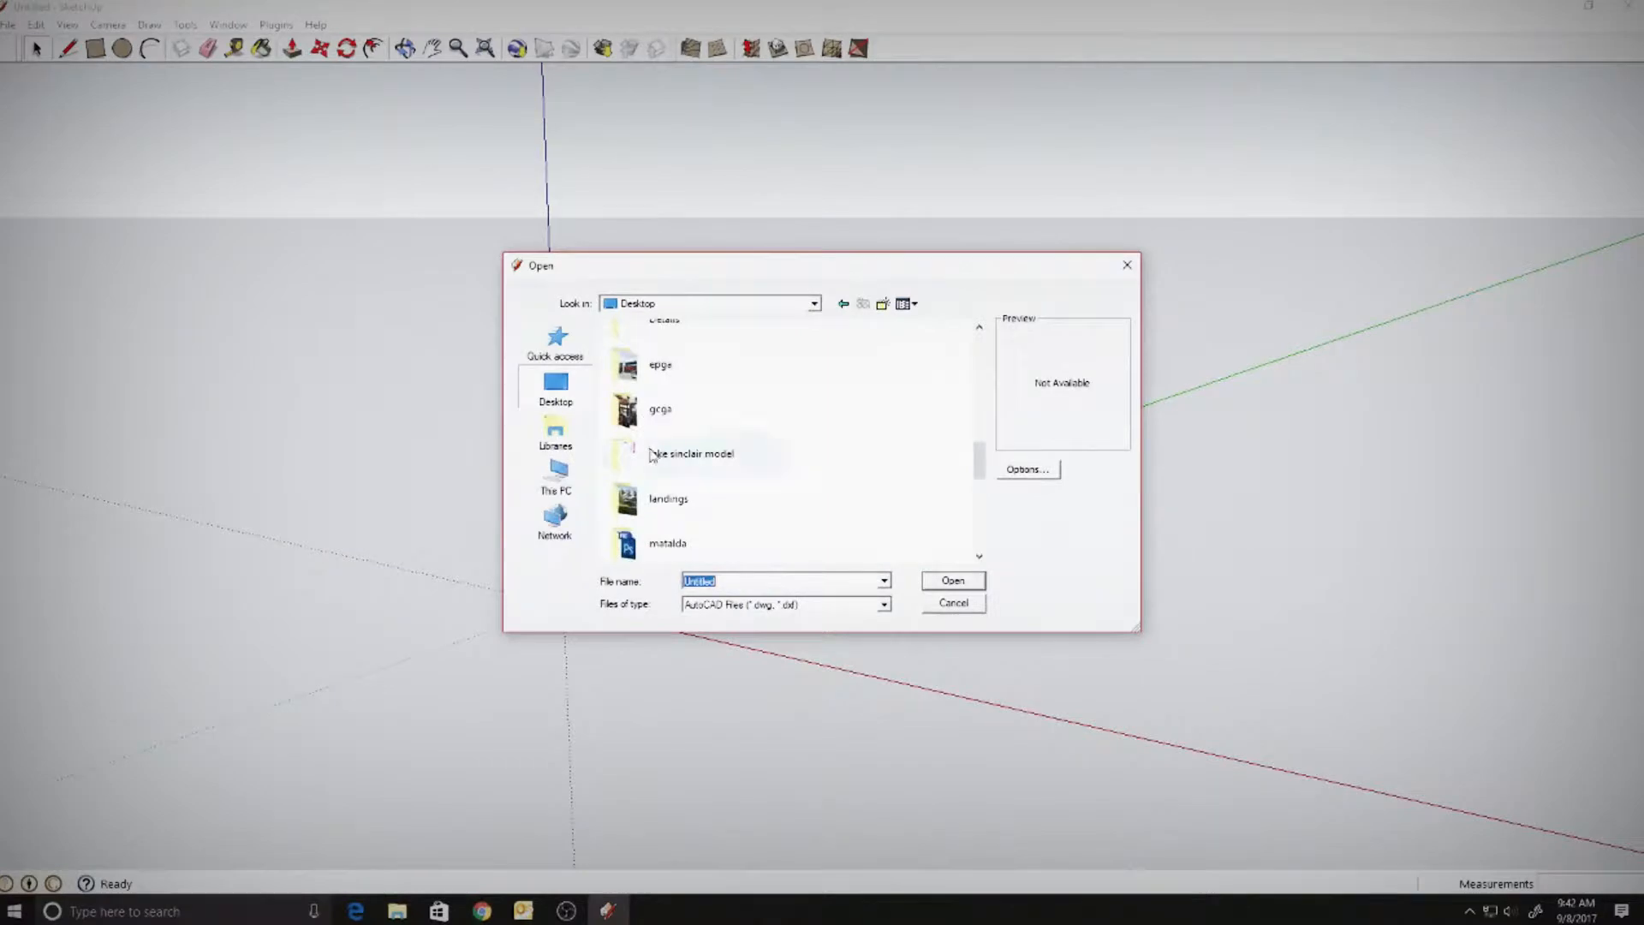
pyautogui.doubleClick(651, 454)
pyautogui.click(645, 351)
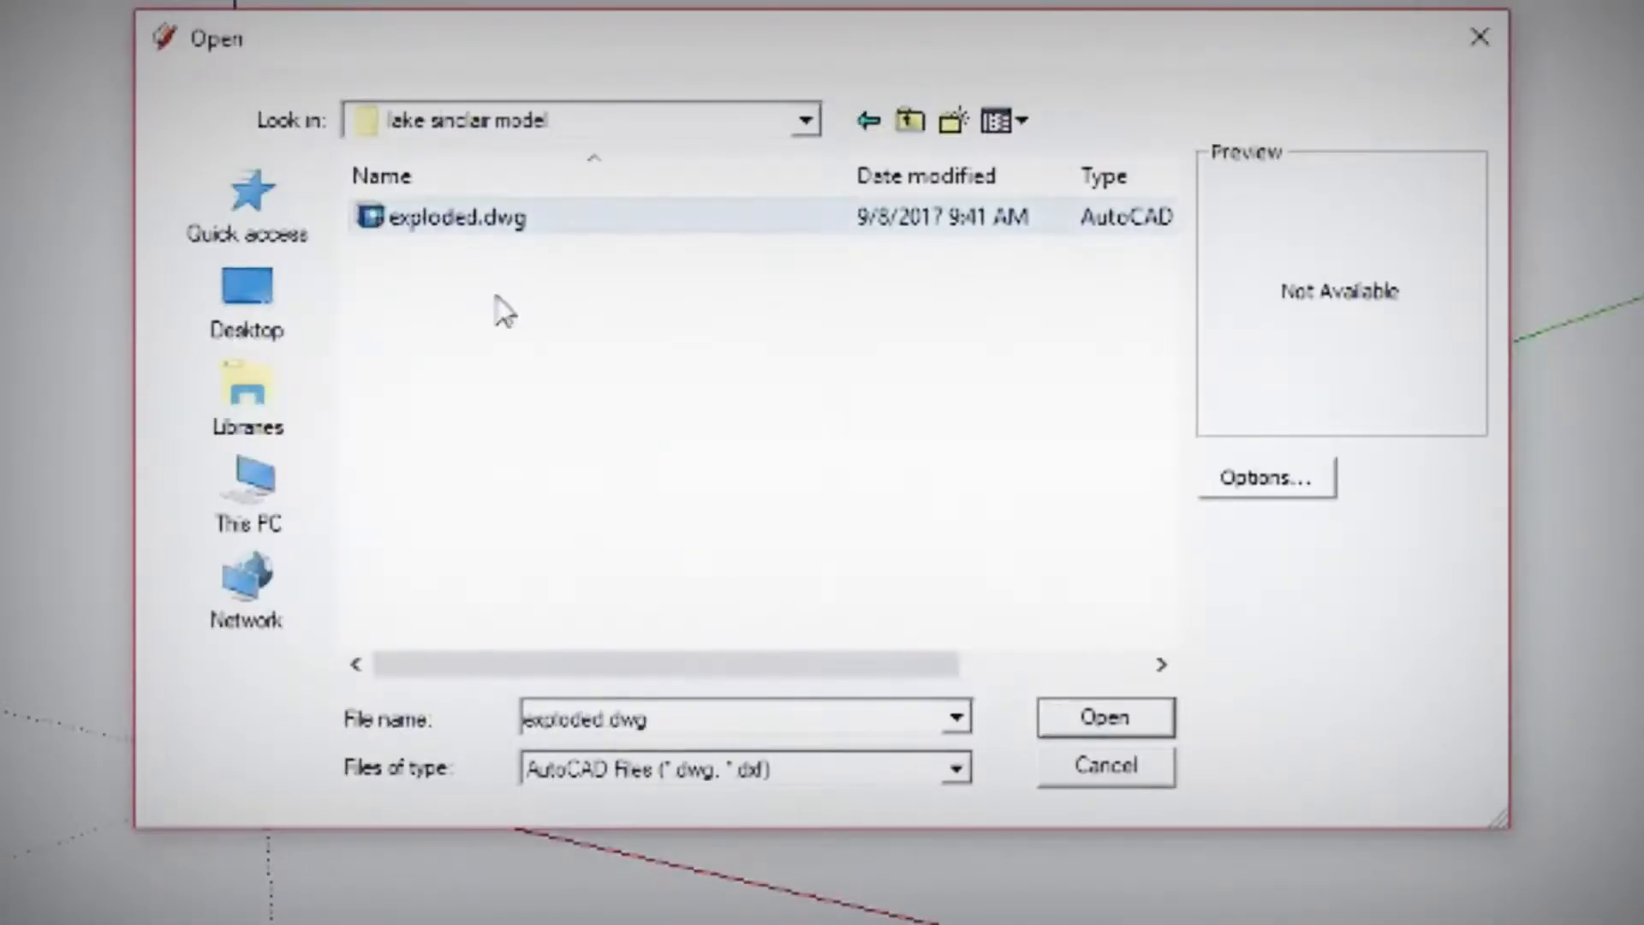
# - Import exploded.dwg with units in inches, faces oriented consistently and coplanar faces not merged
pyautogui.click(1276, 482)
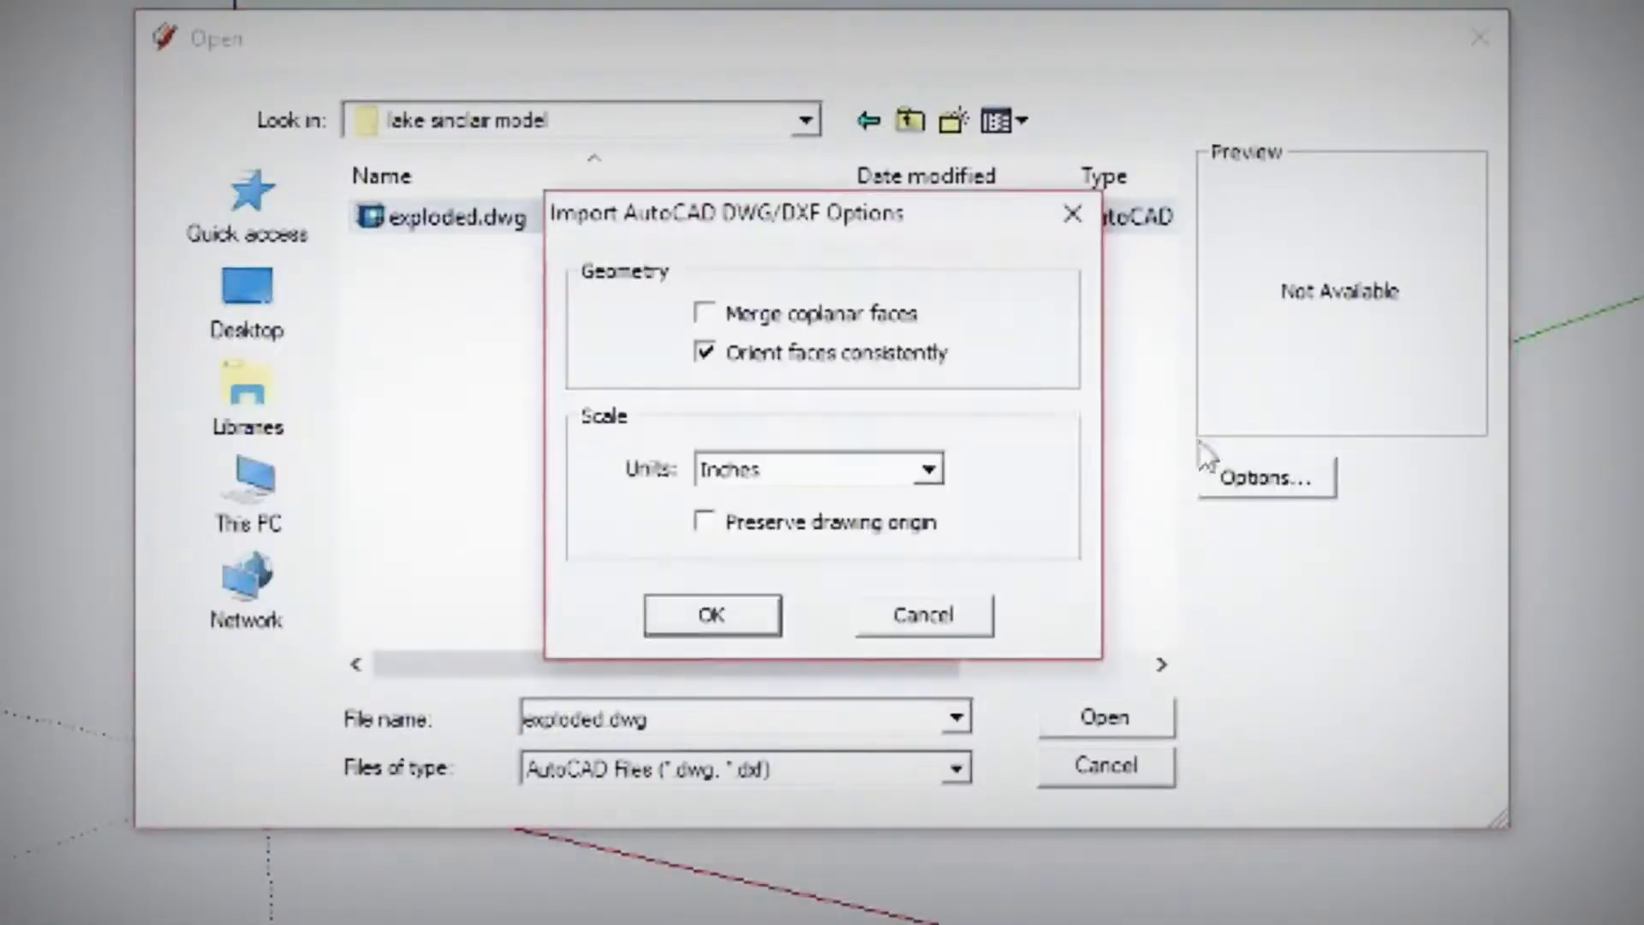
pyautogui.click(711, 617)
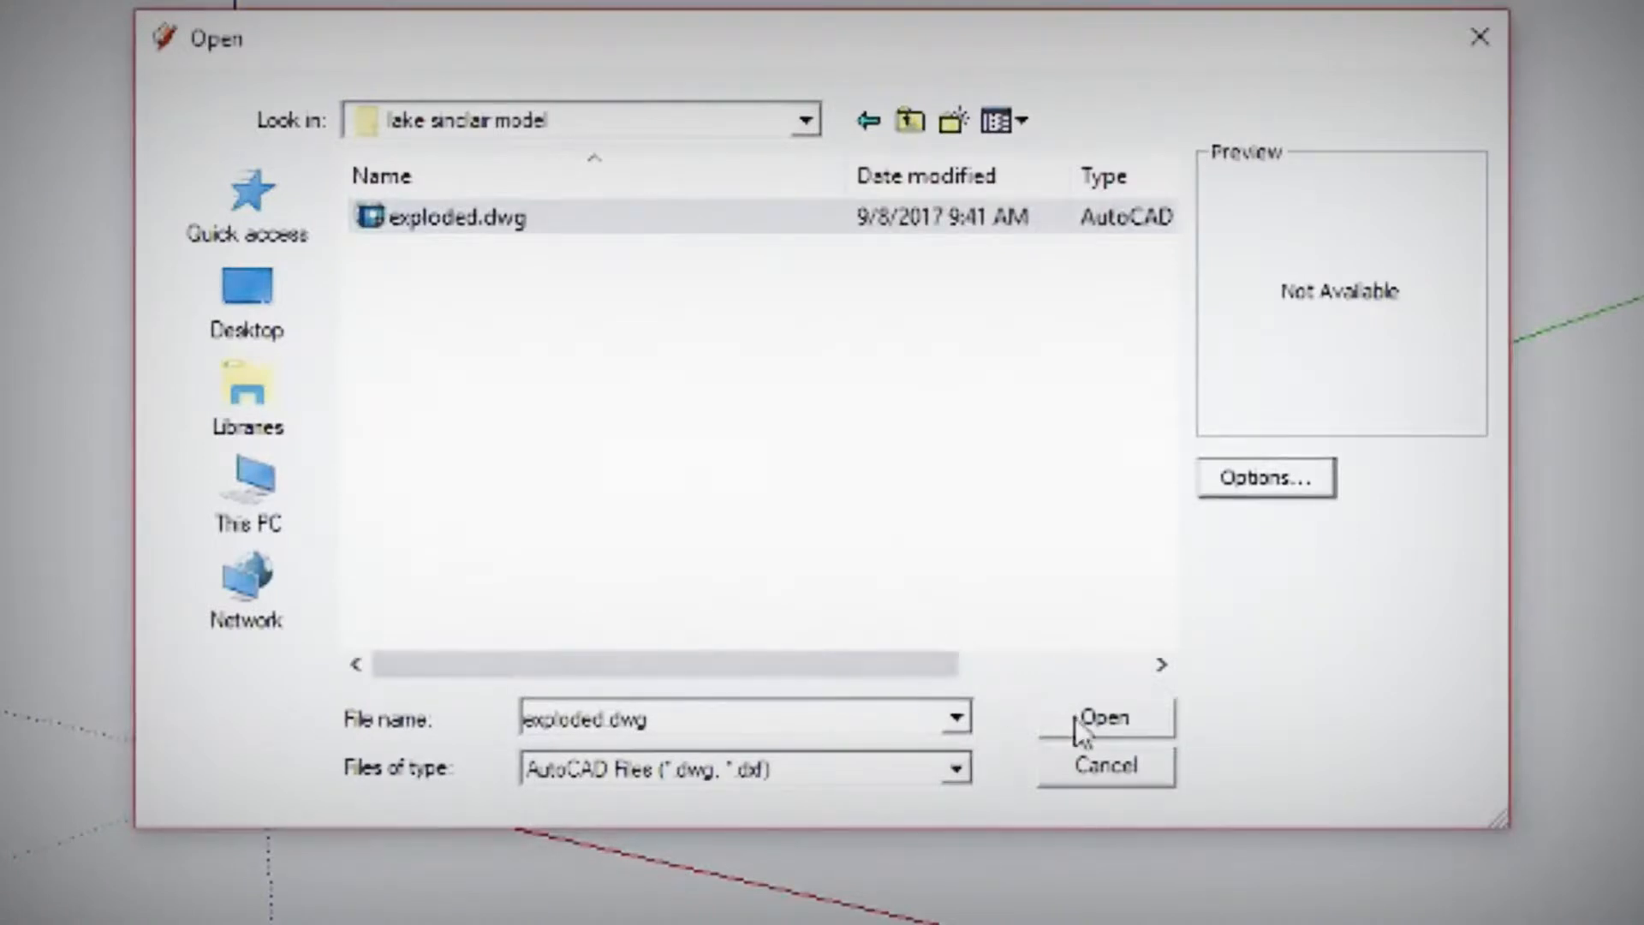
pyautogui.click(1078, 719)
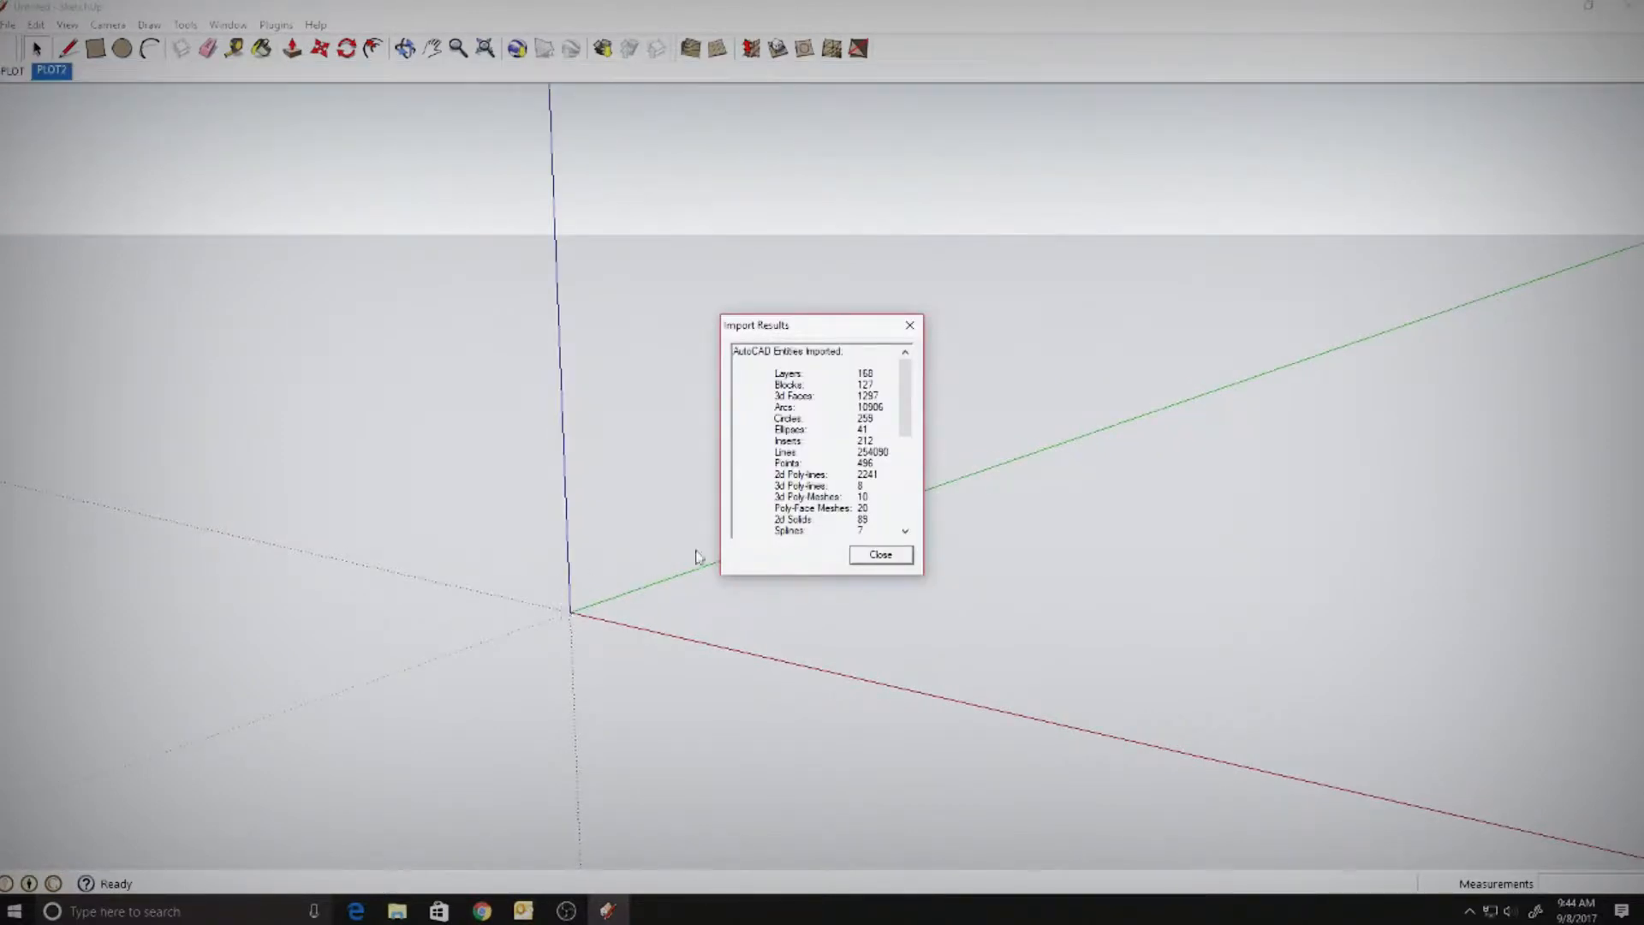
pyautogui.click(878, 555)
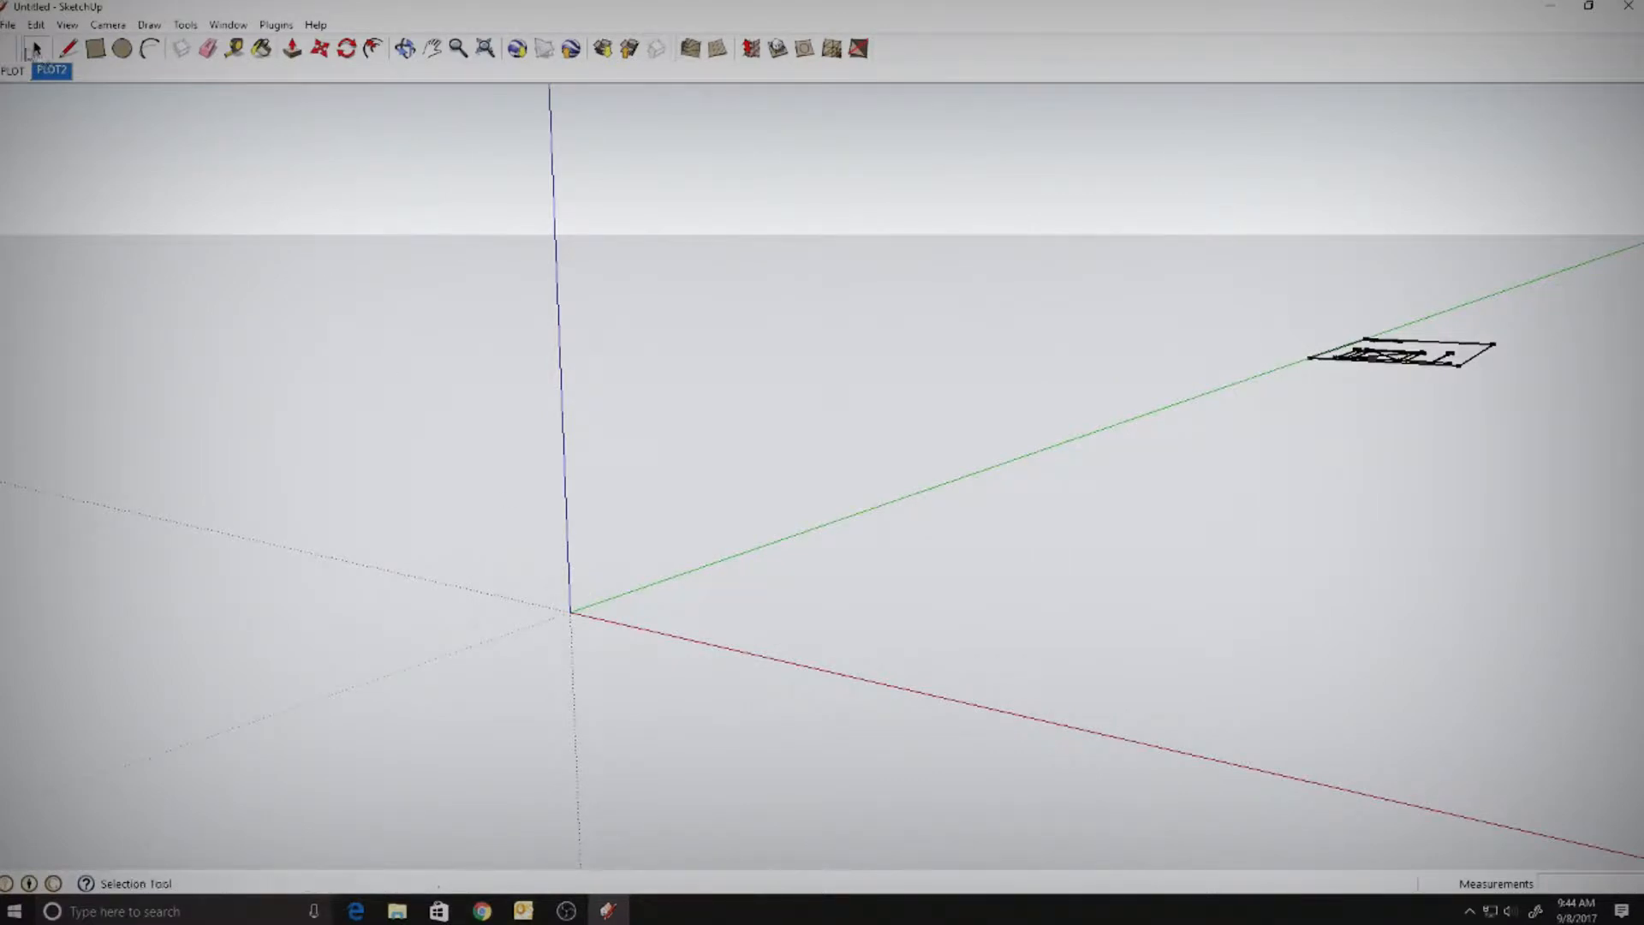
# - Examine the imported floor plan linework up close and the elevations laid out around it
pyautogui.moveTo(498, 443); pyautogui.dragTo(1101, 543, button='middle')
pyautogui.scroll(-2, 1167, 535)
pyautogui.scroll(-1, 1167, 534)
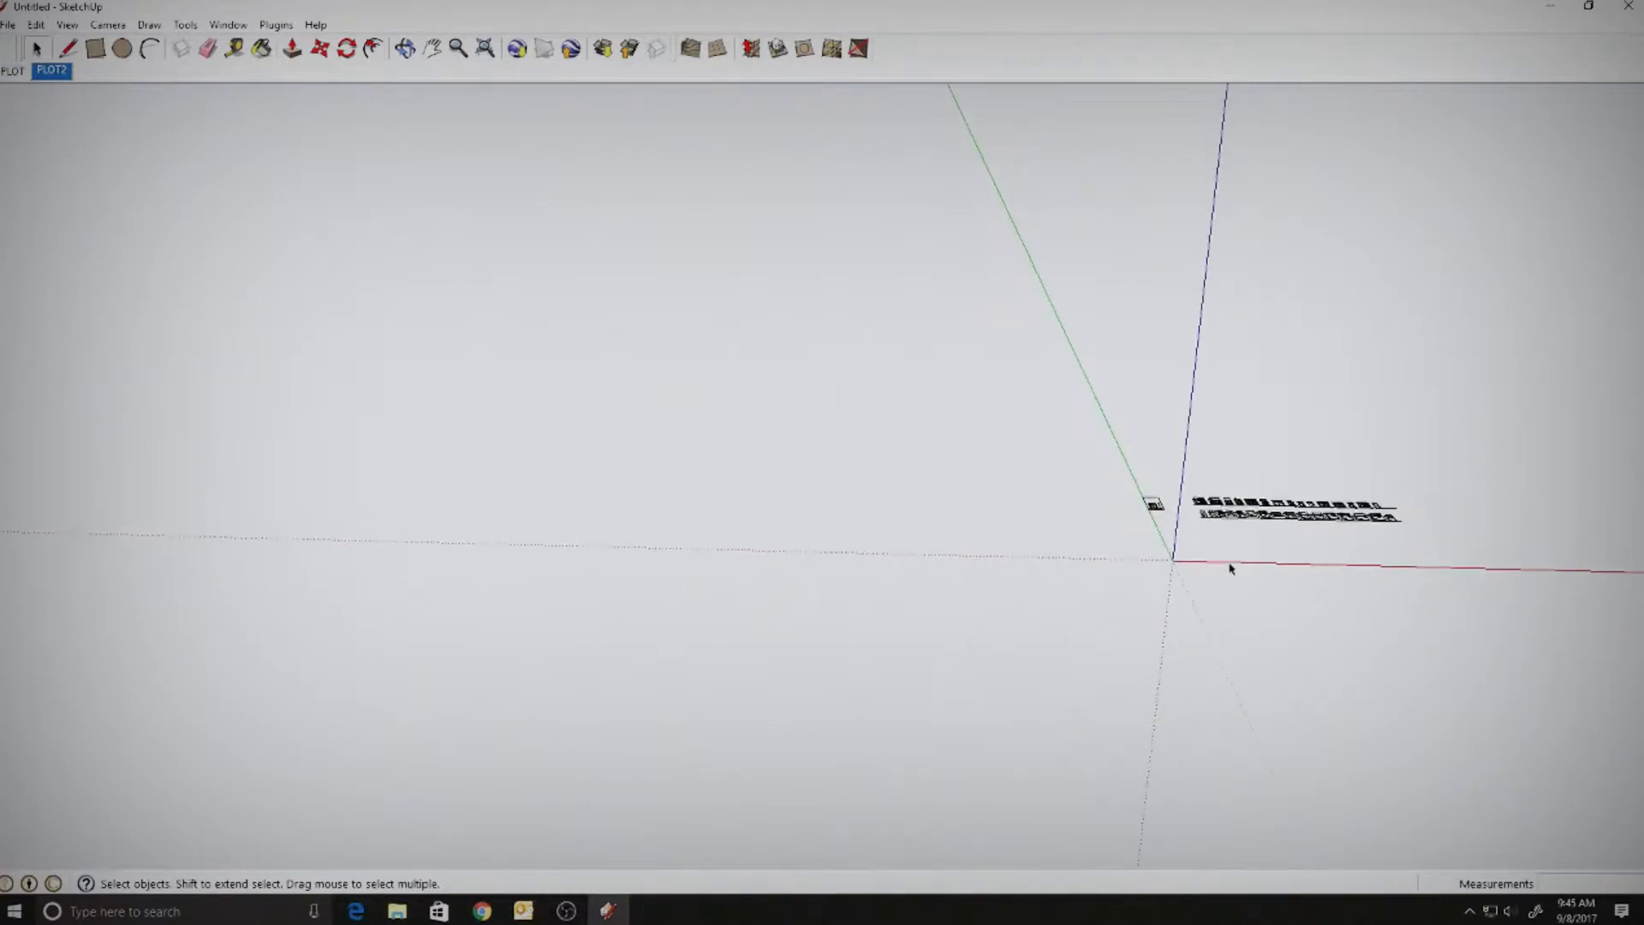
pyautogui.moveTo(1327, 567); pyautogui.dragTo(567, 585, button='middle')
pyautogui.moveTo(765, 590)
pyautogui.mouseDown(button='middle')
pyautogui.moveTo(877, 562)
pyautogui.moveTo(1061, 568)
pyautogui.moveTo(371, 522)
pyautogui.moveTo(1278, 589)
pyautogui.moveTo(784, 610)
pyautogui.mouseUp(button='middle')
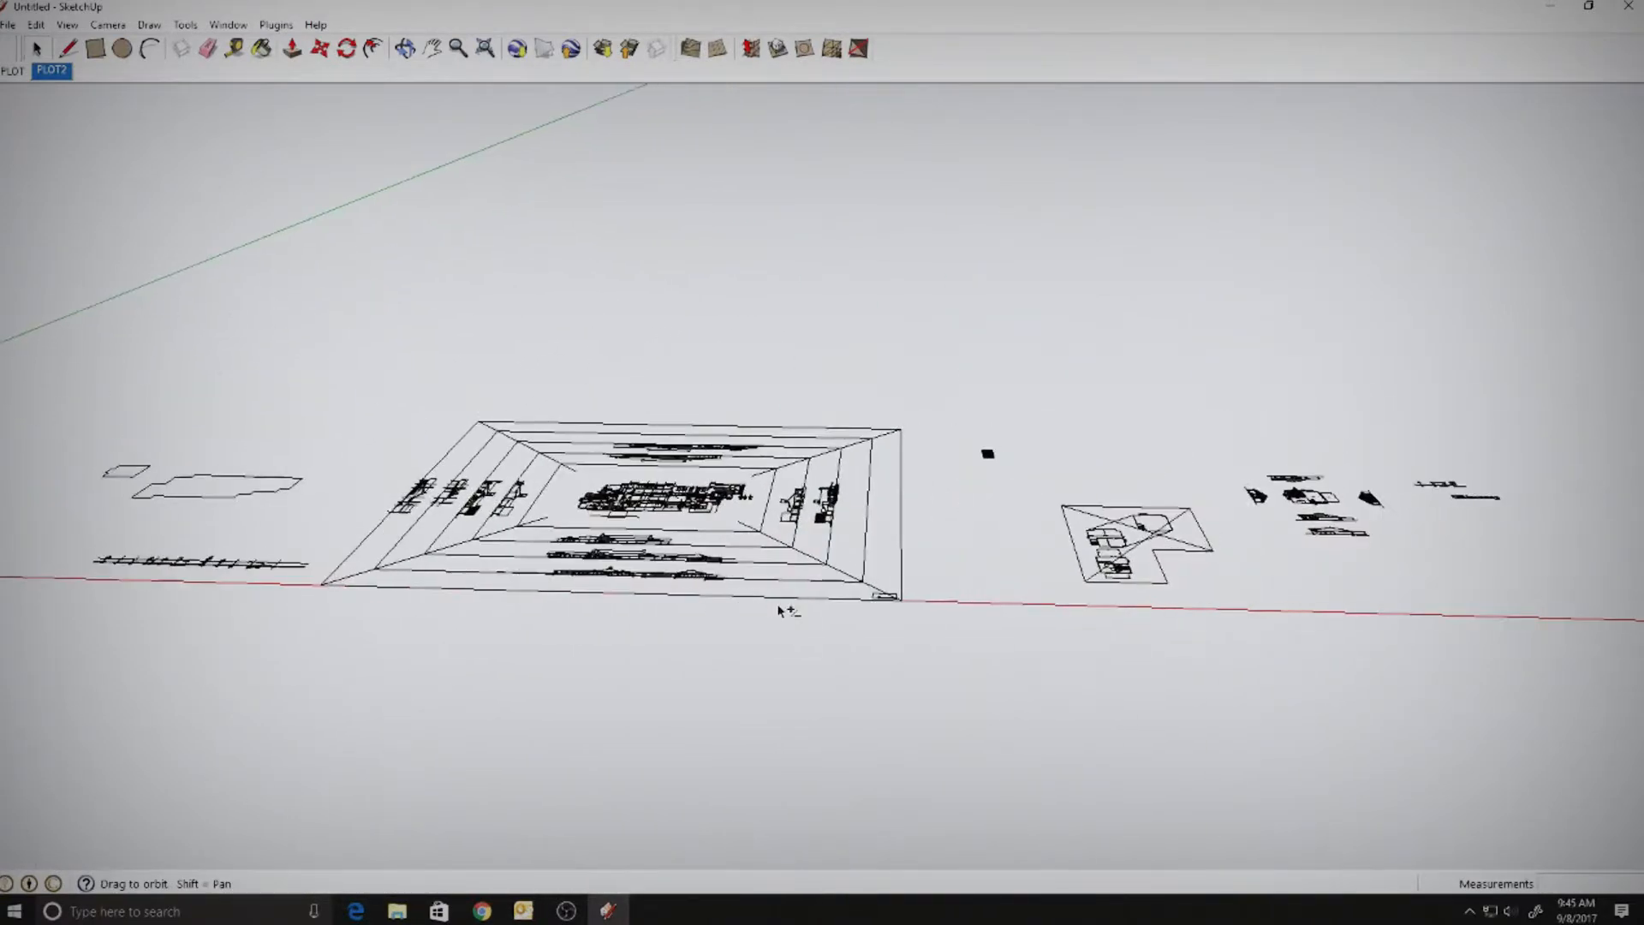
pyautogui.scroll(10, 708, 512)
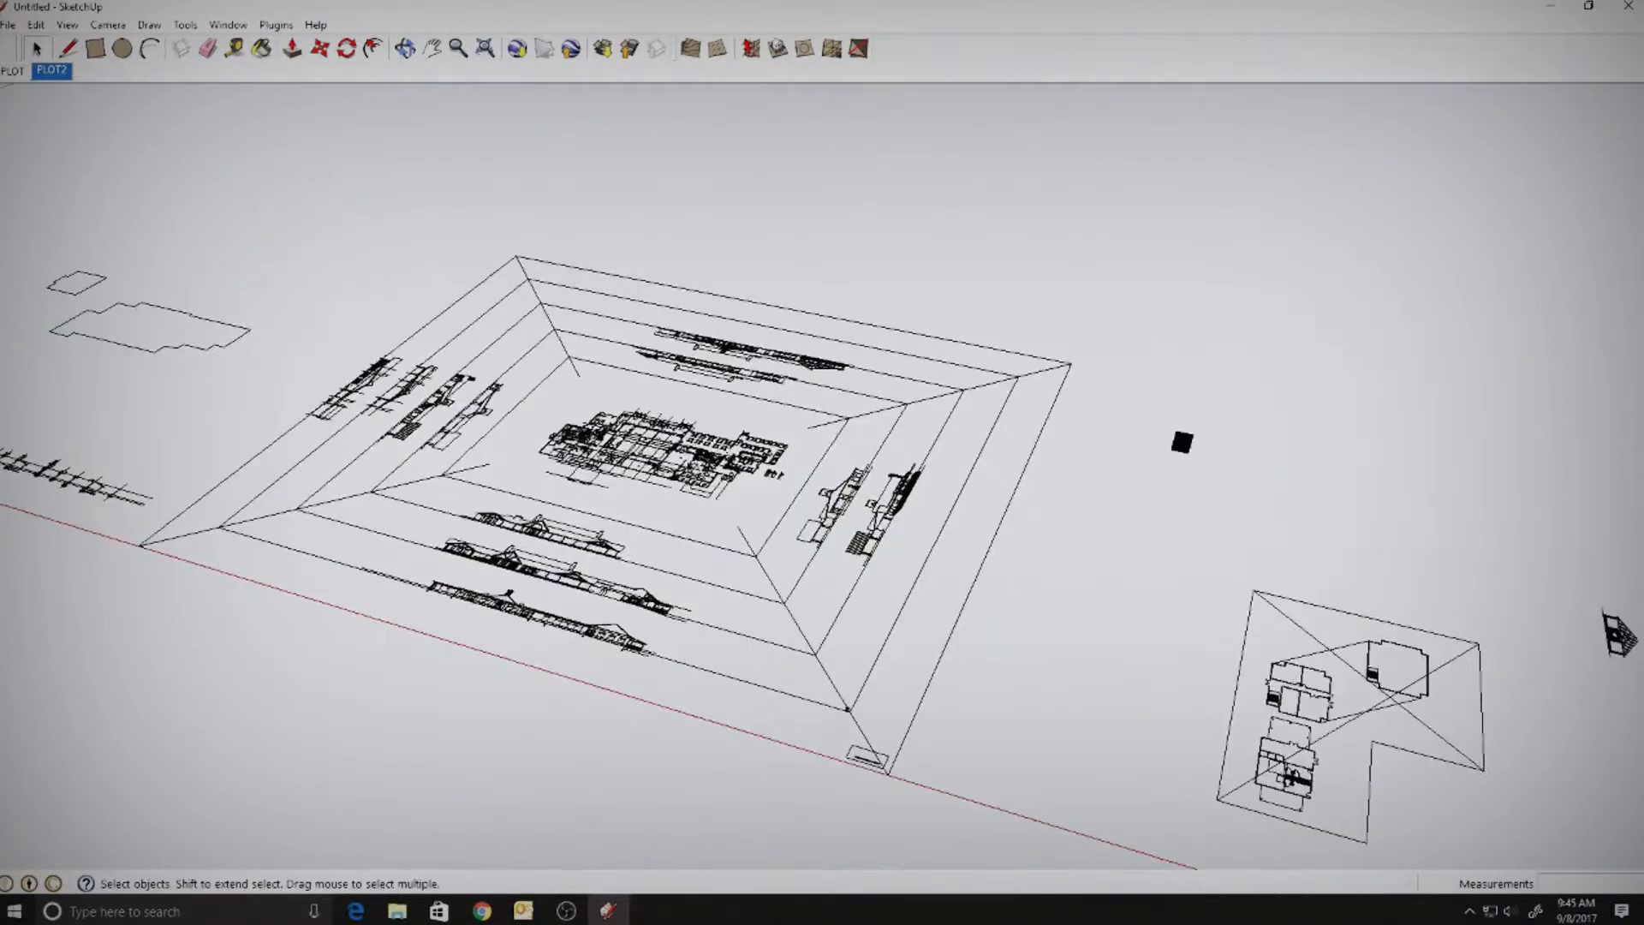
pyautogui.scroll(3, 740, 514)
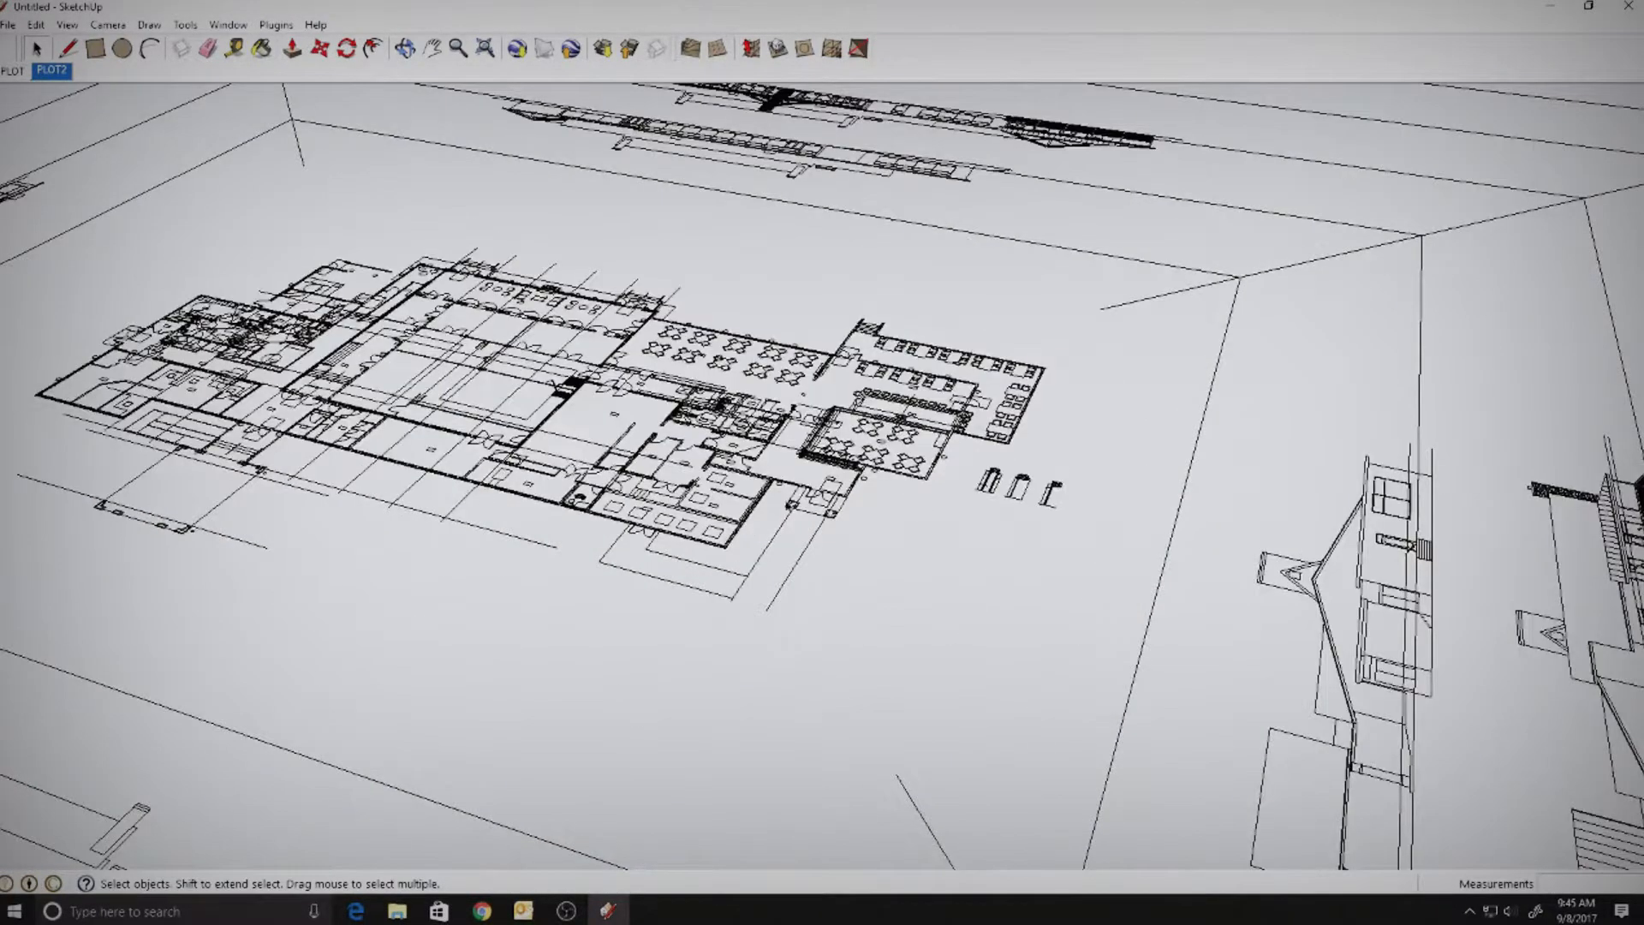
pyautogui.scroll(3, 848, 489)
pyautogui.scroll(2, 853, 489)
pyautogui.scroll(2, 854, 492)
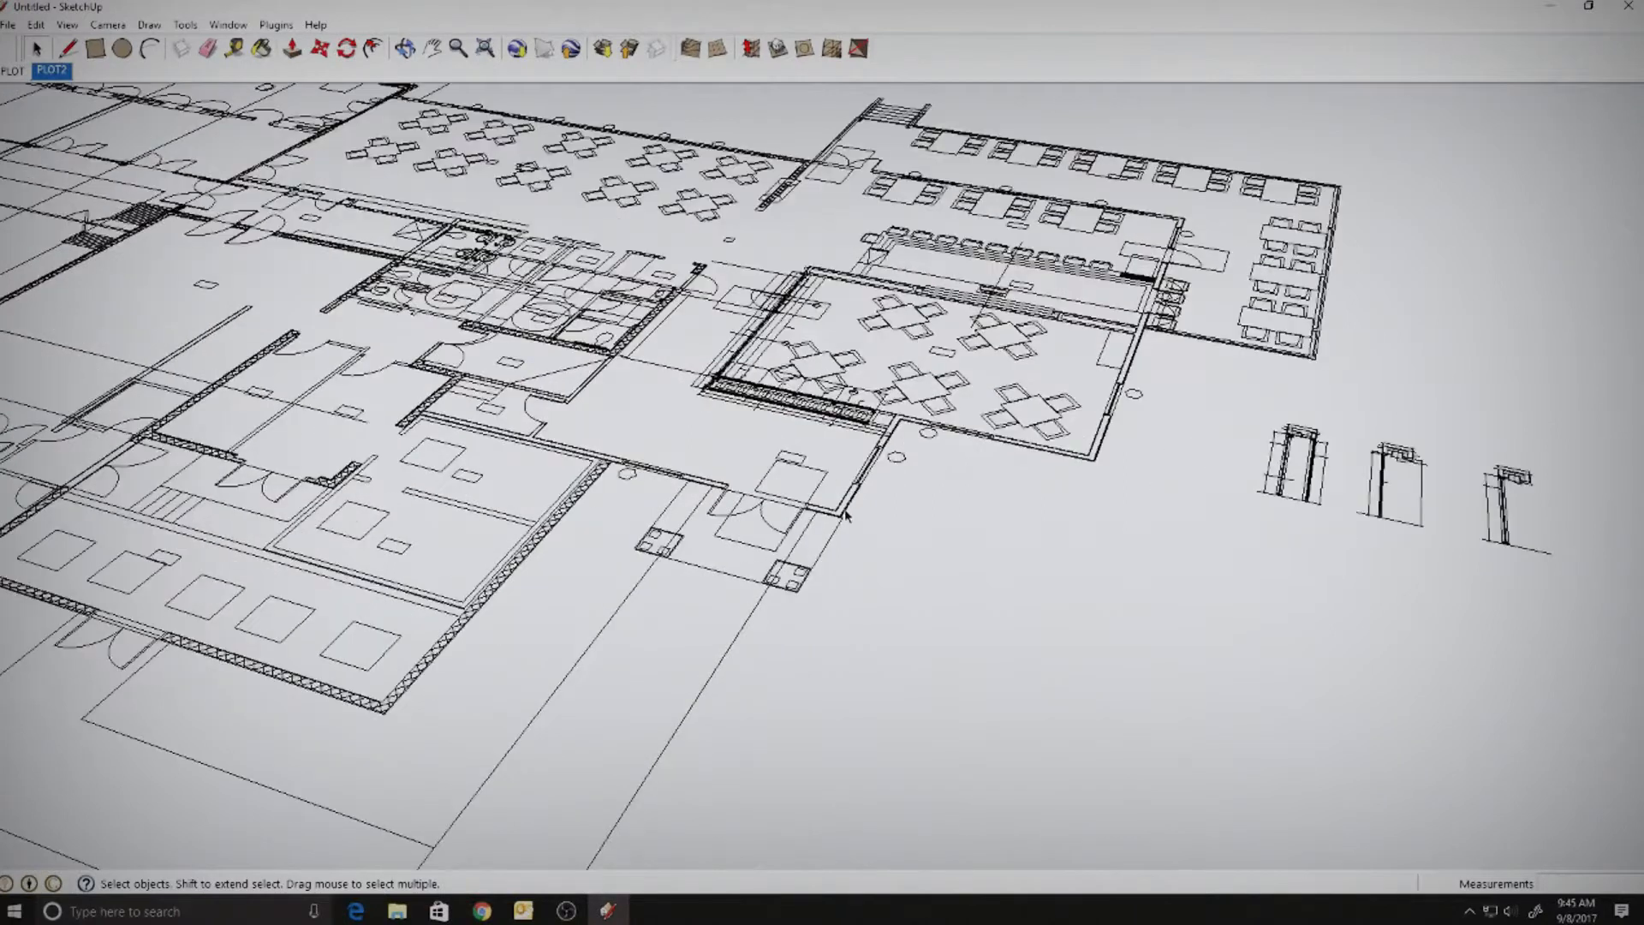
pyautogui.scroll(-6, 882, 550)
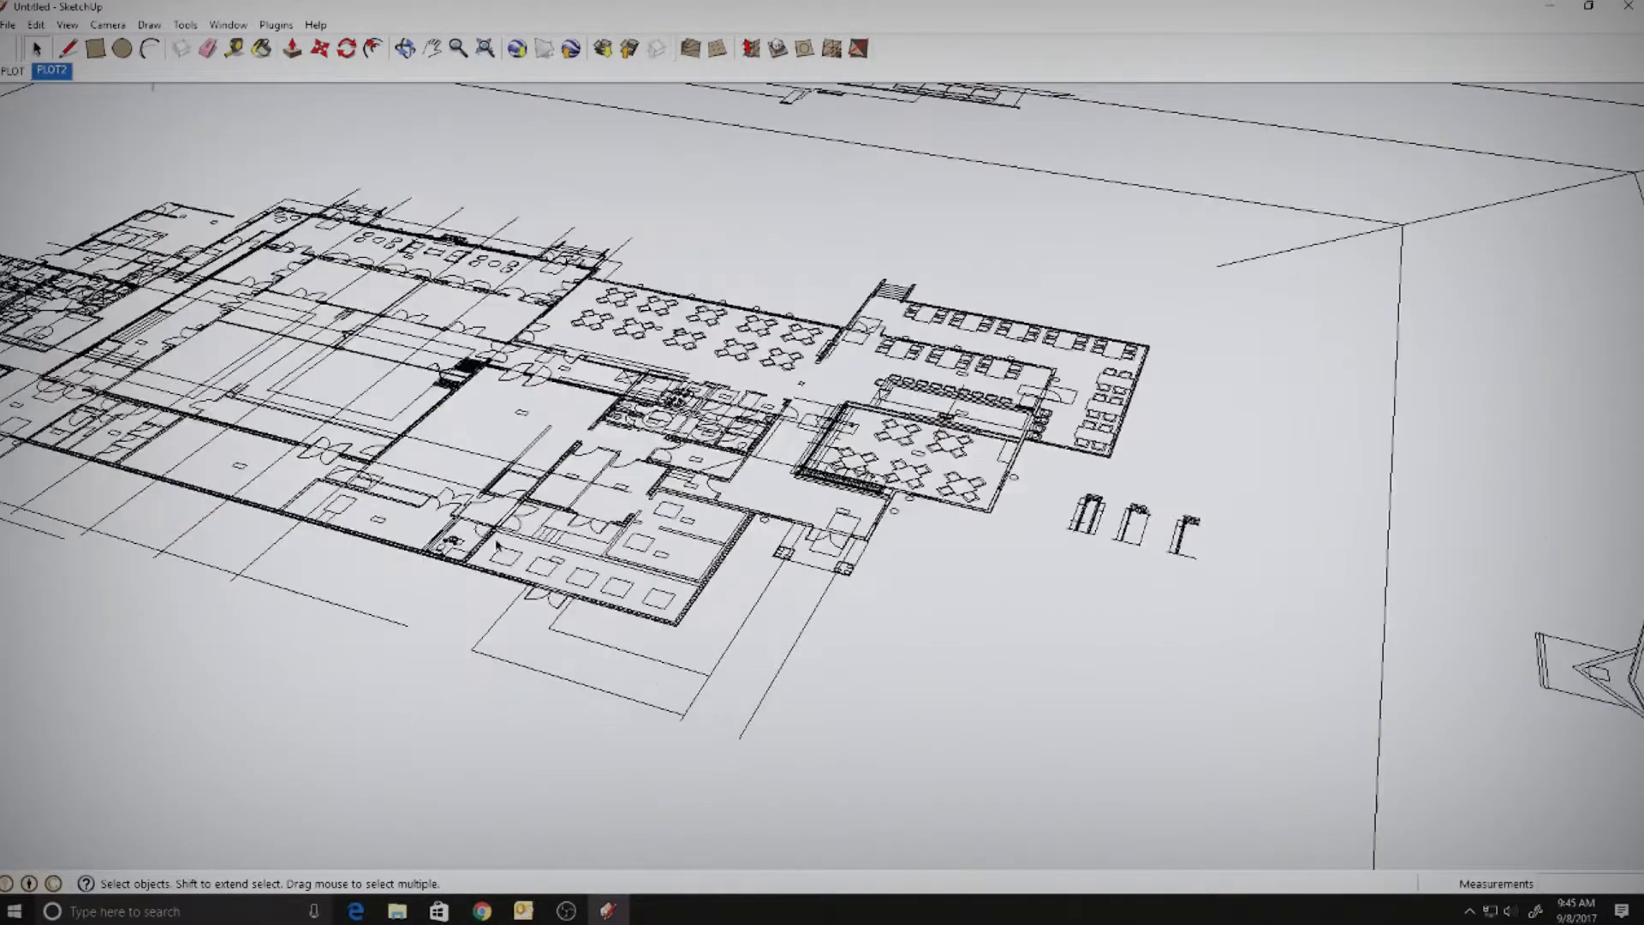
pyautogui.scroll(3, 820, 647)
pyautogui.scroll(-3, 820, 647)
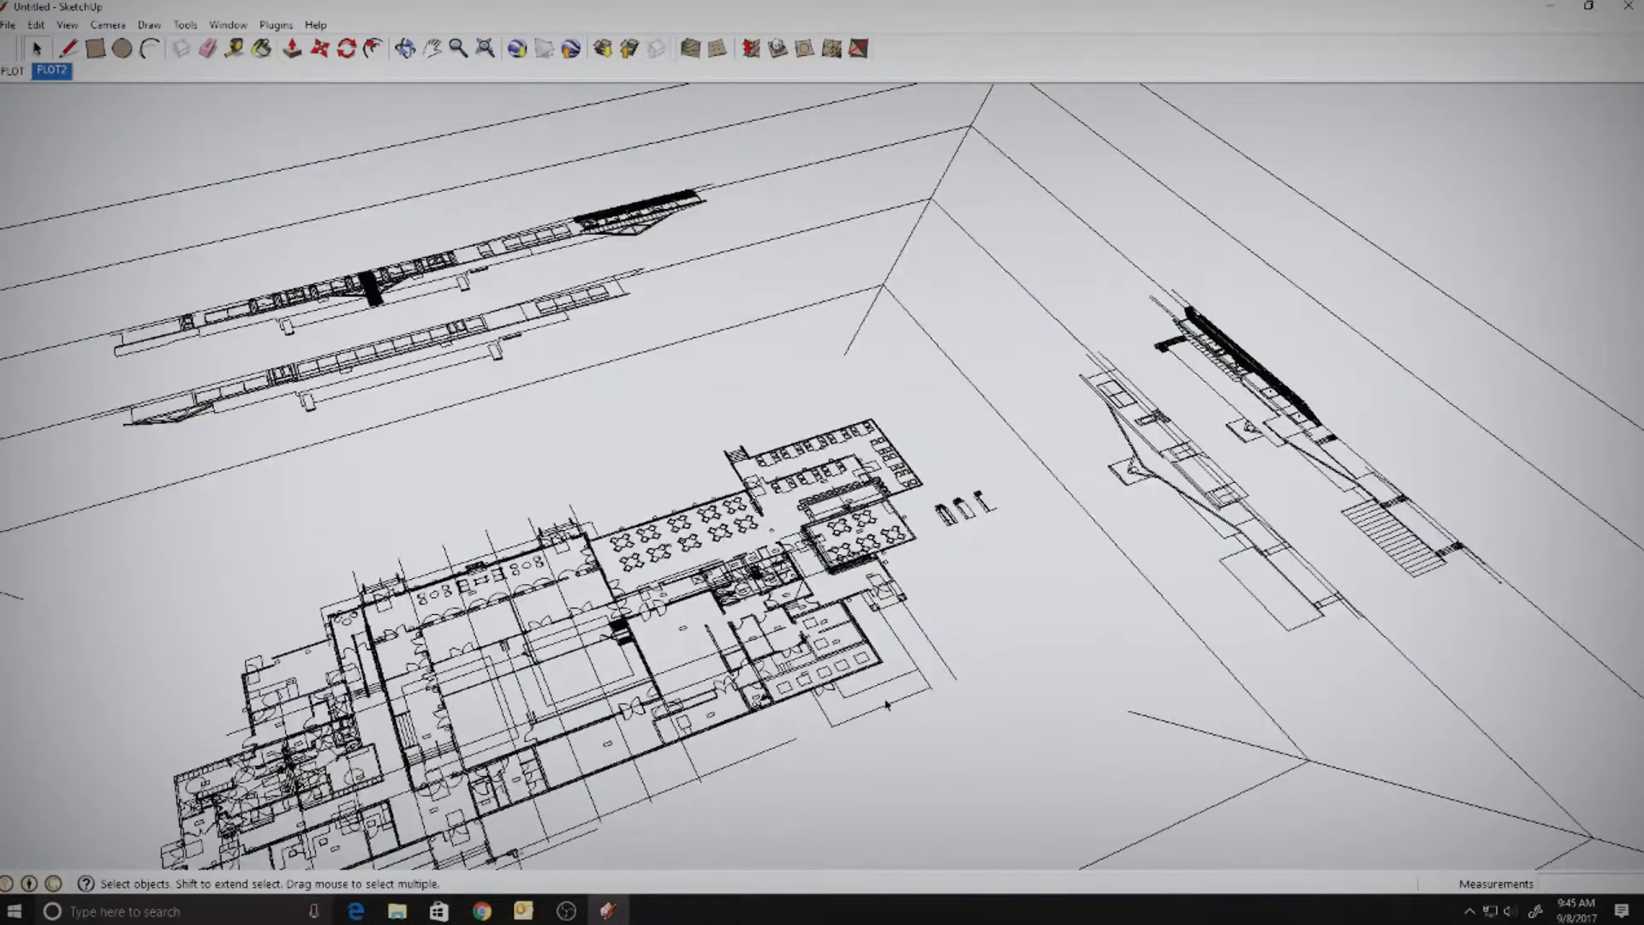
pyautogui.scroll(-3, 873, 703)
pyautogui.moveTo(914, 762); pyautogui.dragTo(677, 498, button='middle')
pyautogui.scroll(-1, 833, 499)
pyautogui.moveTo(907, 461)
pyautogui.mouseDown(button='middle')
pyautogui.moveTo(899, 514)
pyautogui.moveTo(976, 734)
pyautogui.moveTo(960, 819)
pyautogui.mouseUp(button='middle')
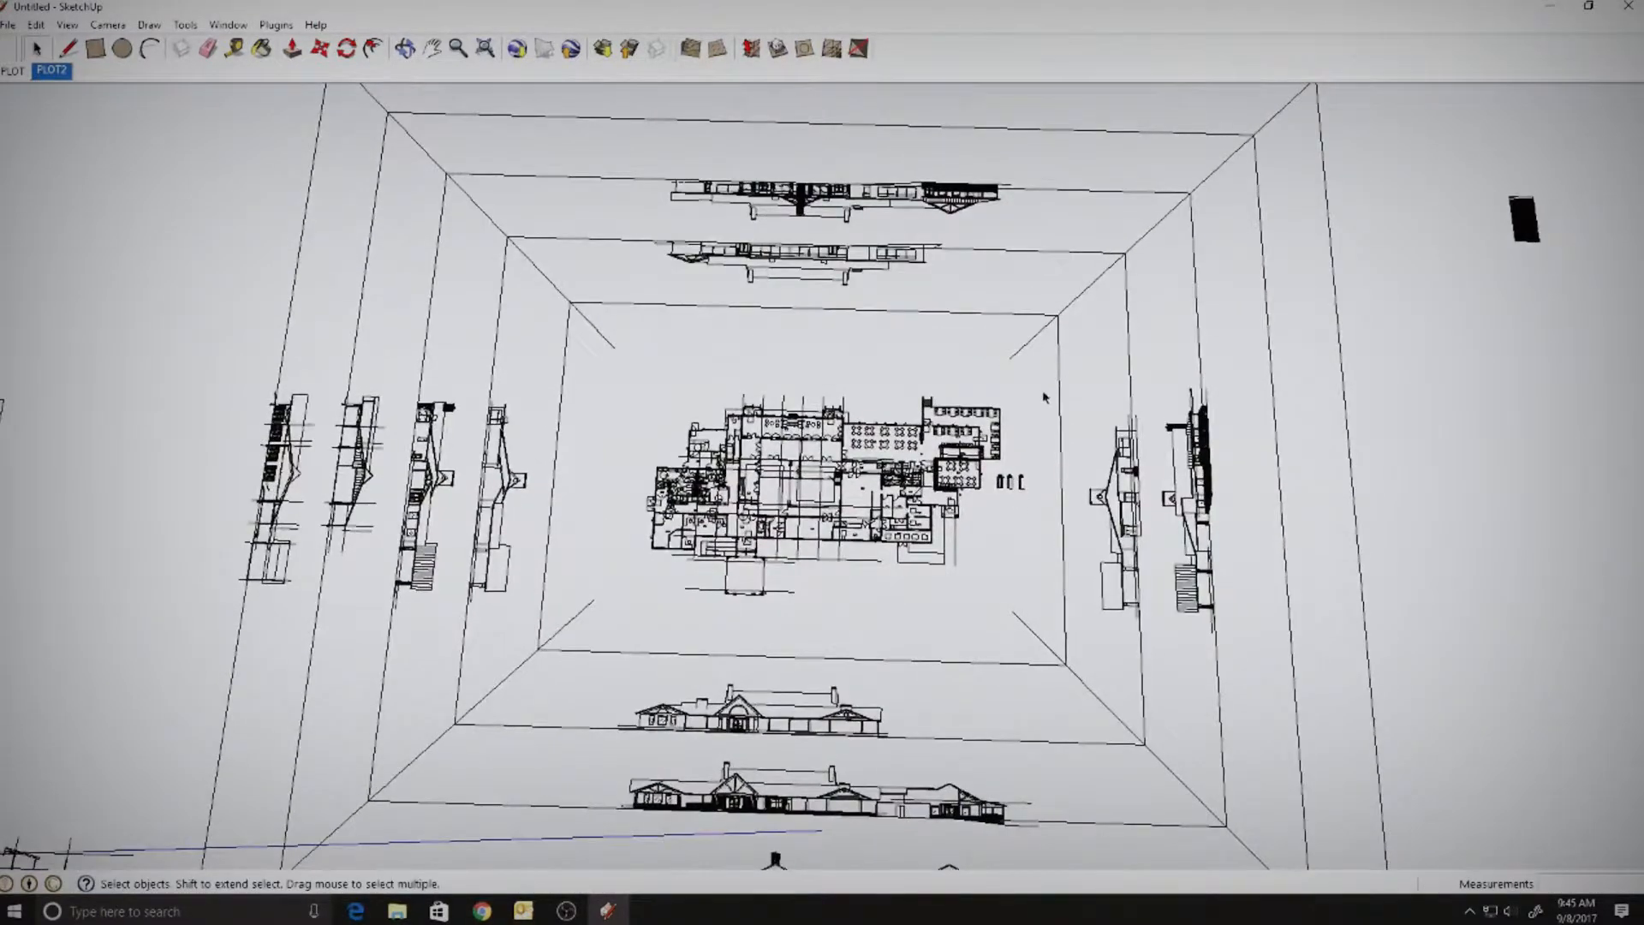
pyautogui.scroll(-2, 1041, 415)
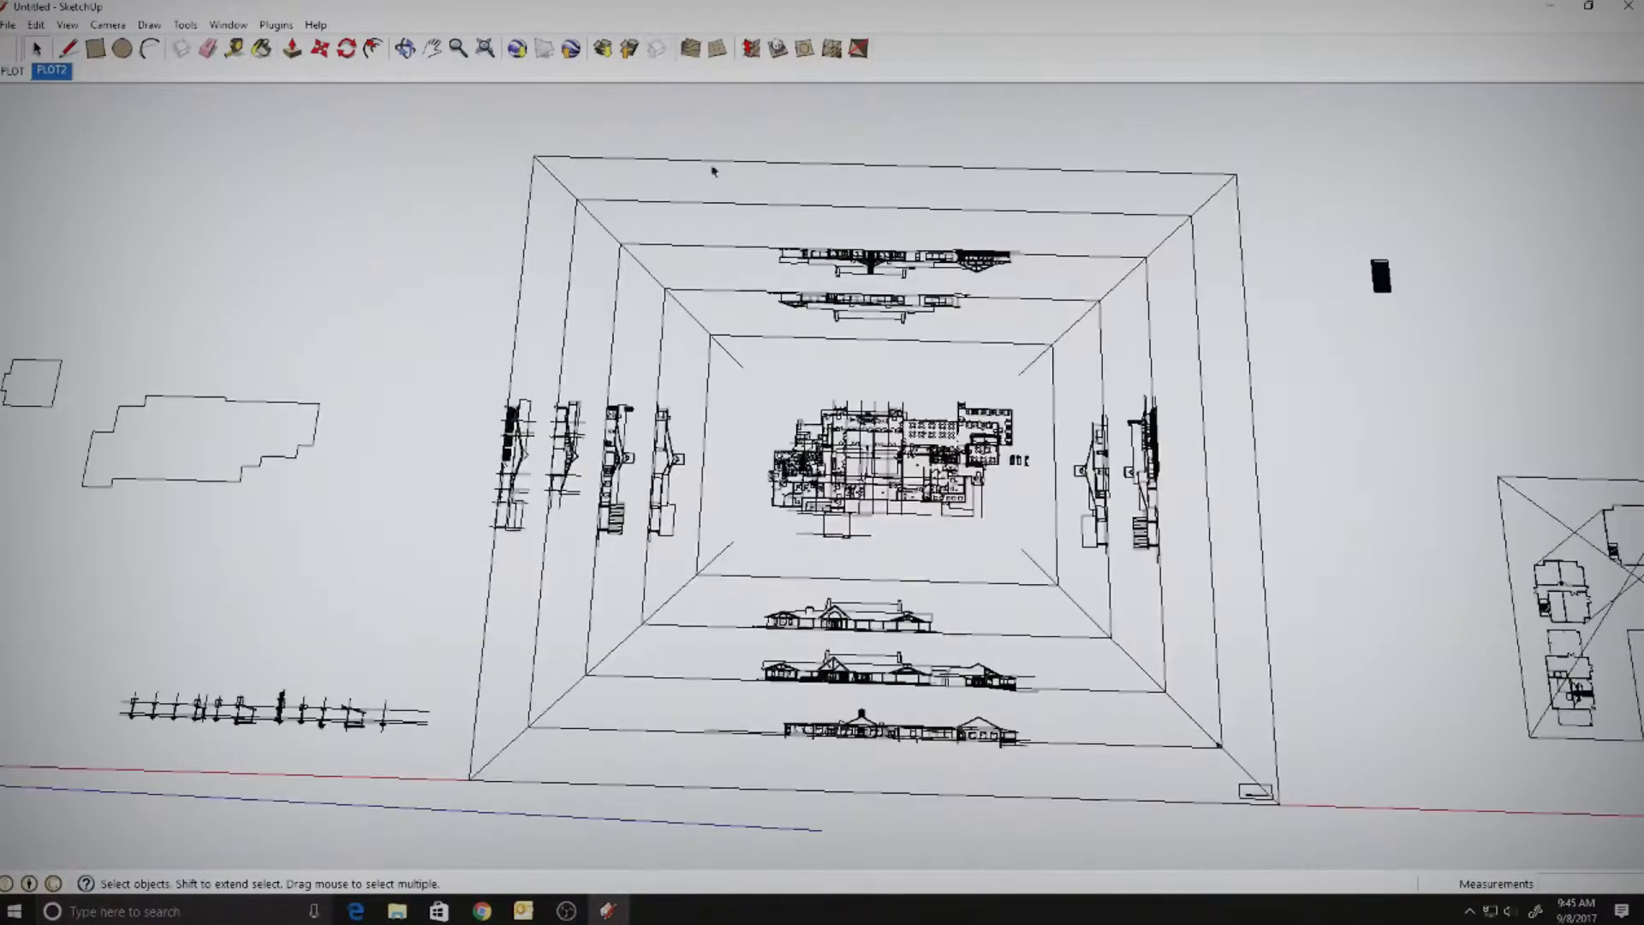
# - Turn off the Profiles, Extension and Endpoints edge effects in the Architectural Design Style
pyautogui.click(228, 26)
pyautogui.click(86, 126)
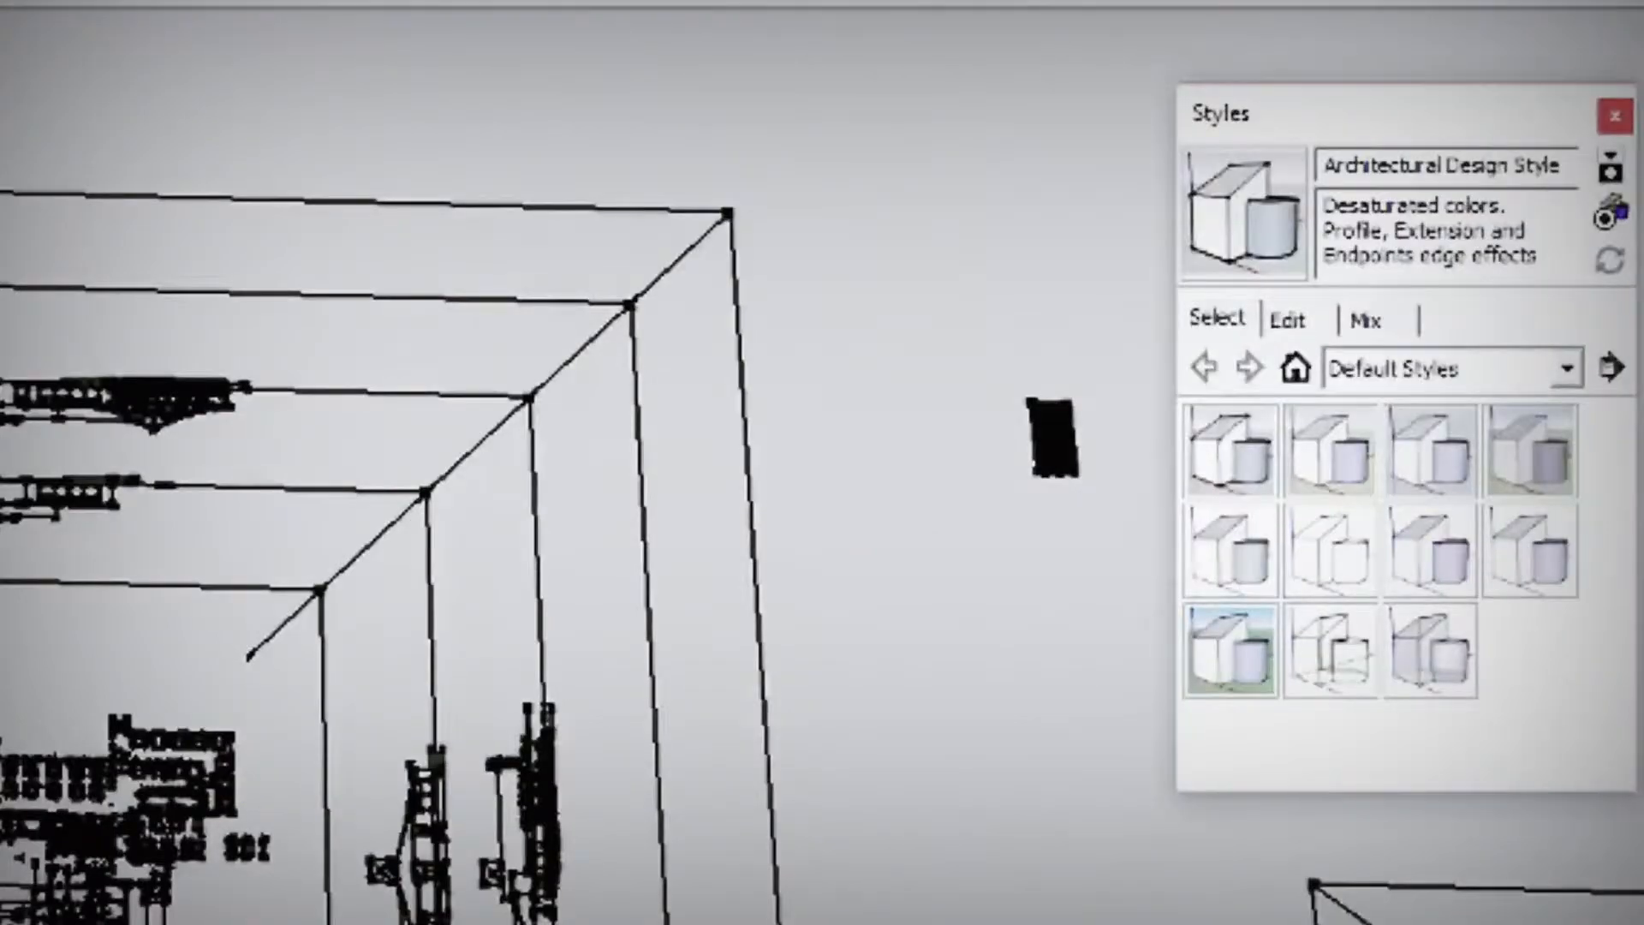
pyautogui.click(1289, 321)
pyautogui.click(1209, 484)
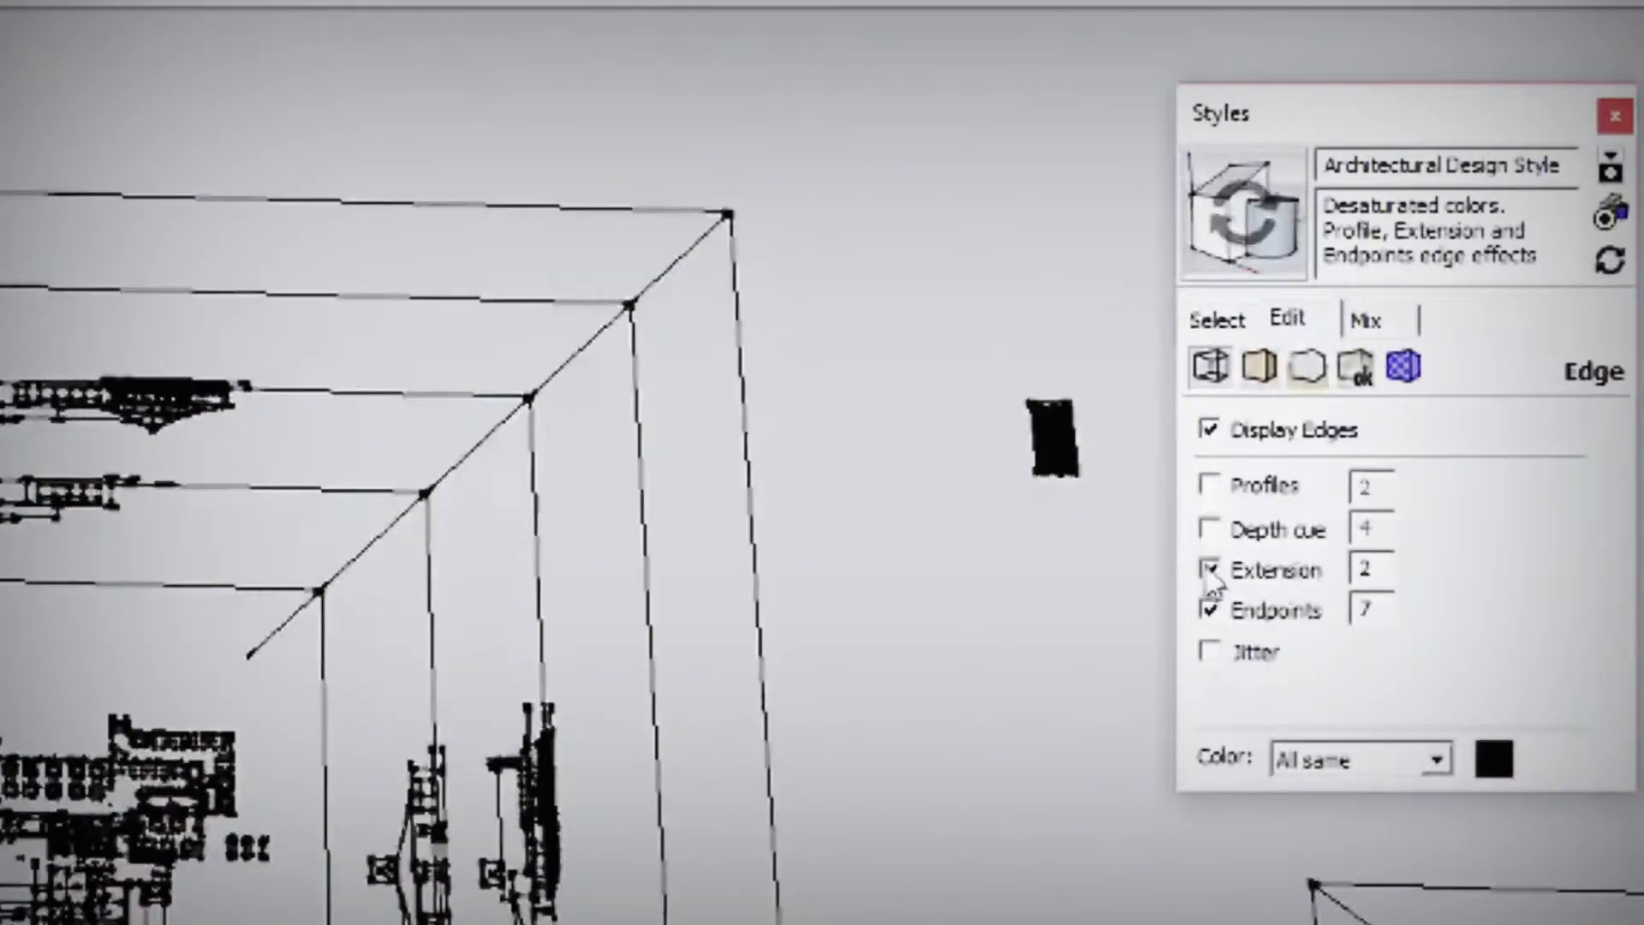
pyautogui.click(1209, 568)
pyautogui.click(1209, 610)
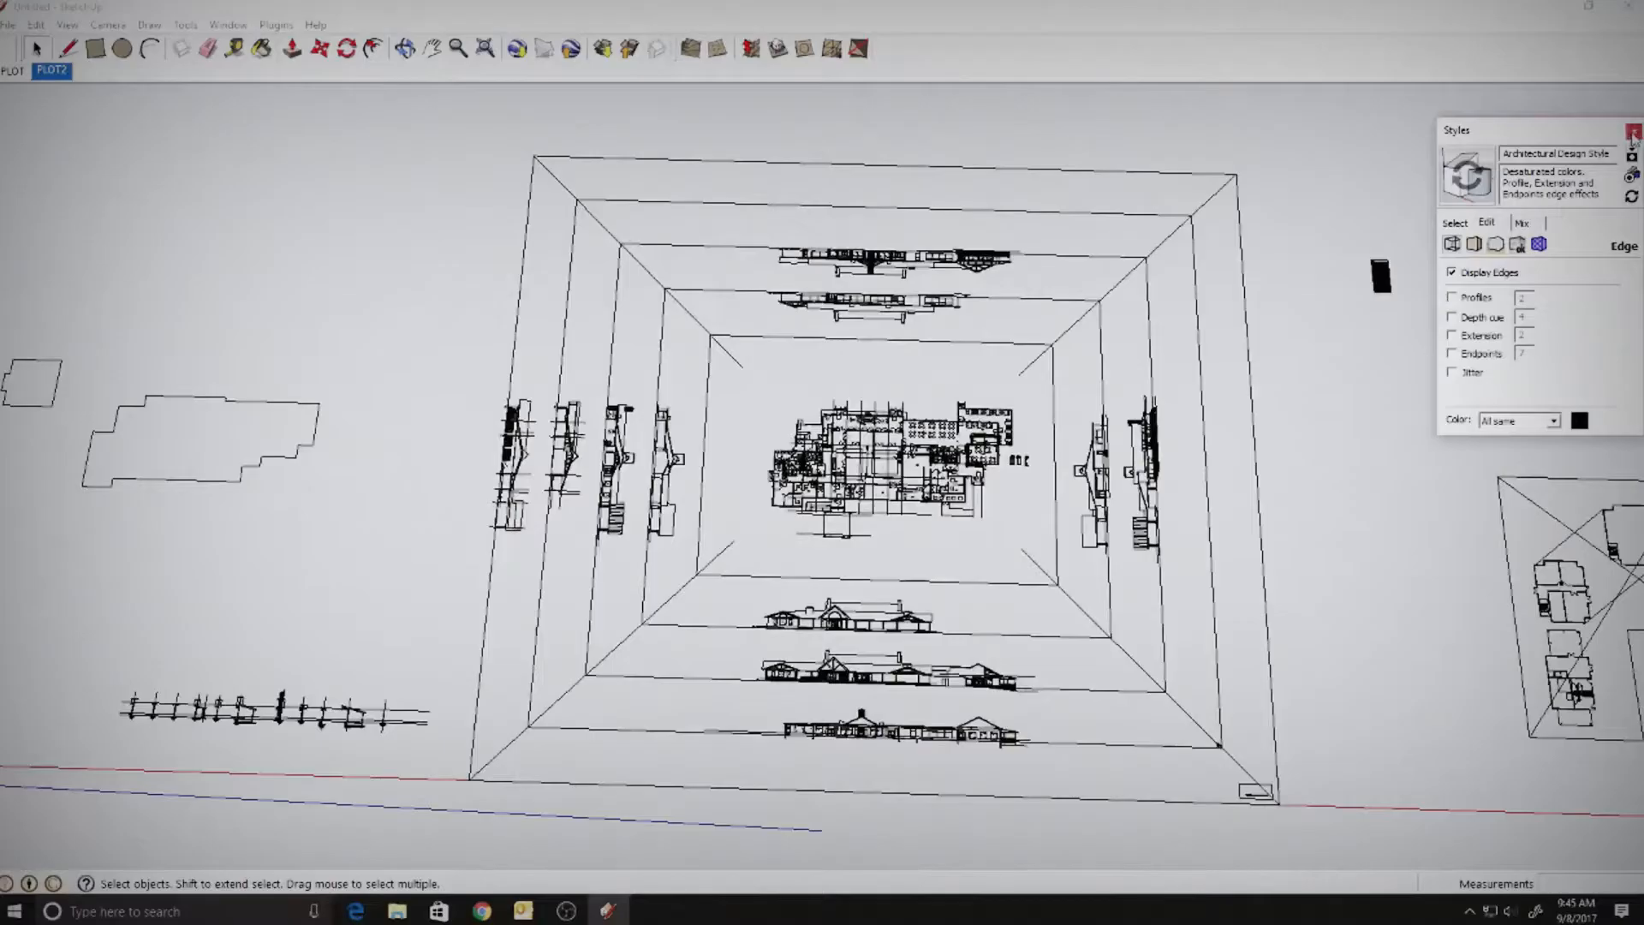
pyautogui.click(1615, 116)
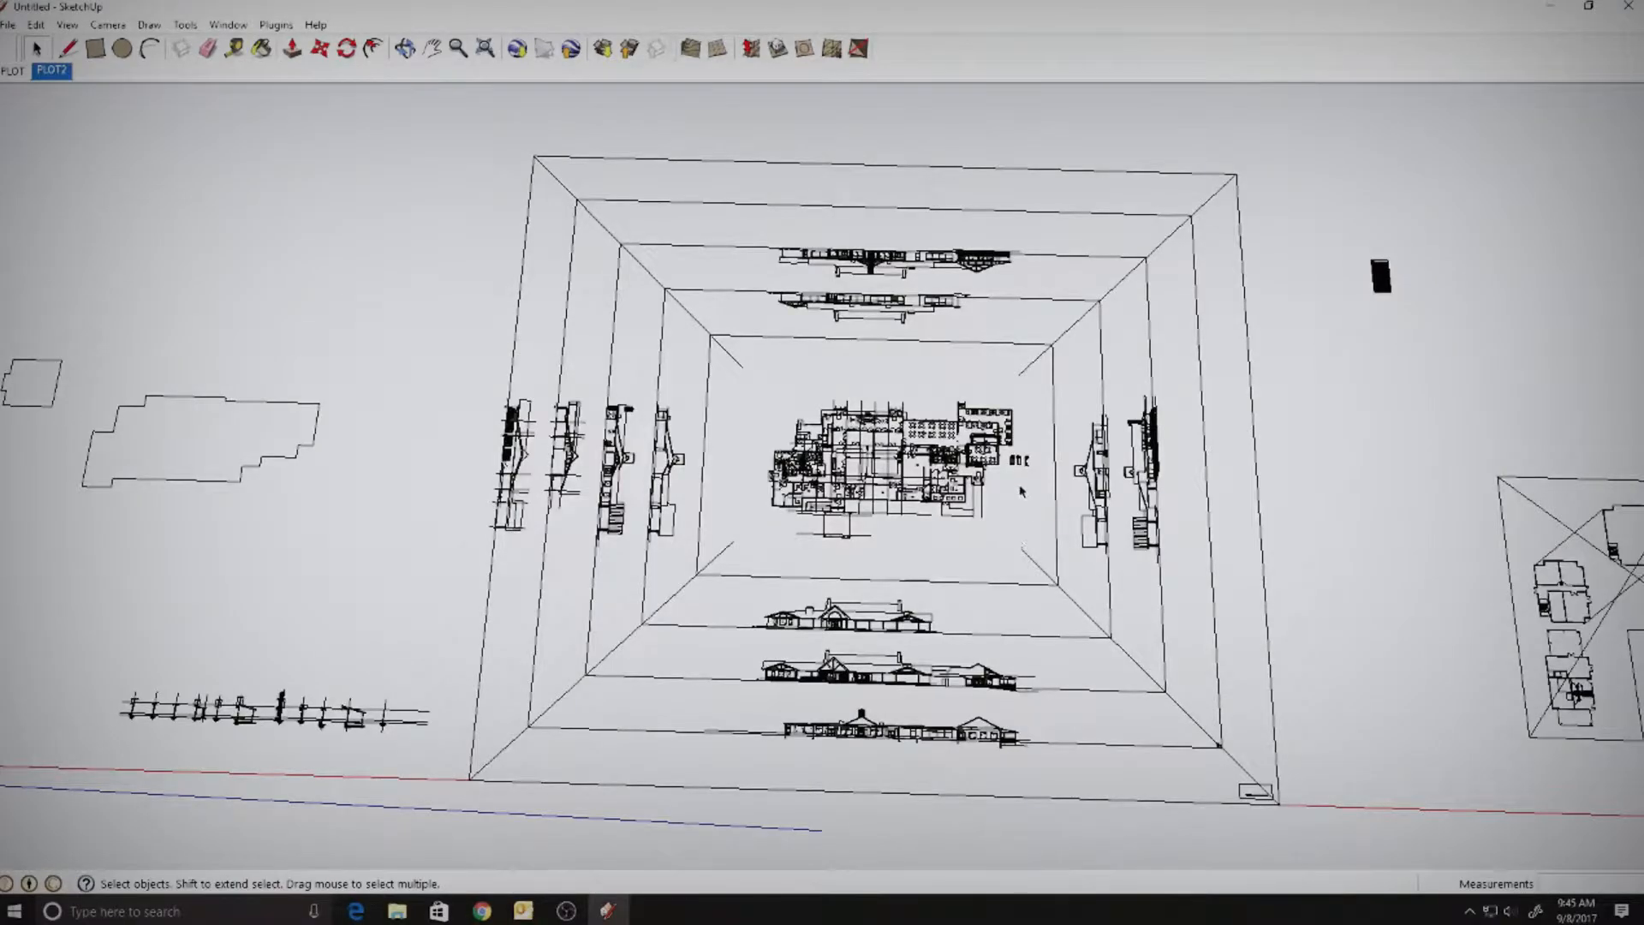
# - Delete all the separate drawings lying outside the frame to the right of the floor plan, including the small distant cluster
pyautogui.scroll(-2, 1022, 491)
pyautogui.moveTo(1021, 480)
pyautogui.keyDown('shift'); pyautogui.mouseDown(button='middle')
pyautogui.moveTo(943, 459)
pyautogui.moveTo(956, 454)
pyautogui.mouseUp(button='middle'); pyautogui.keyUp('shift')
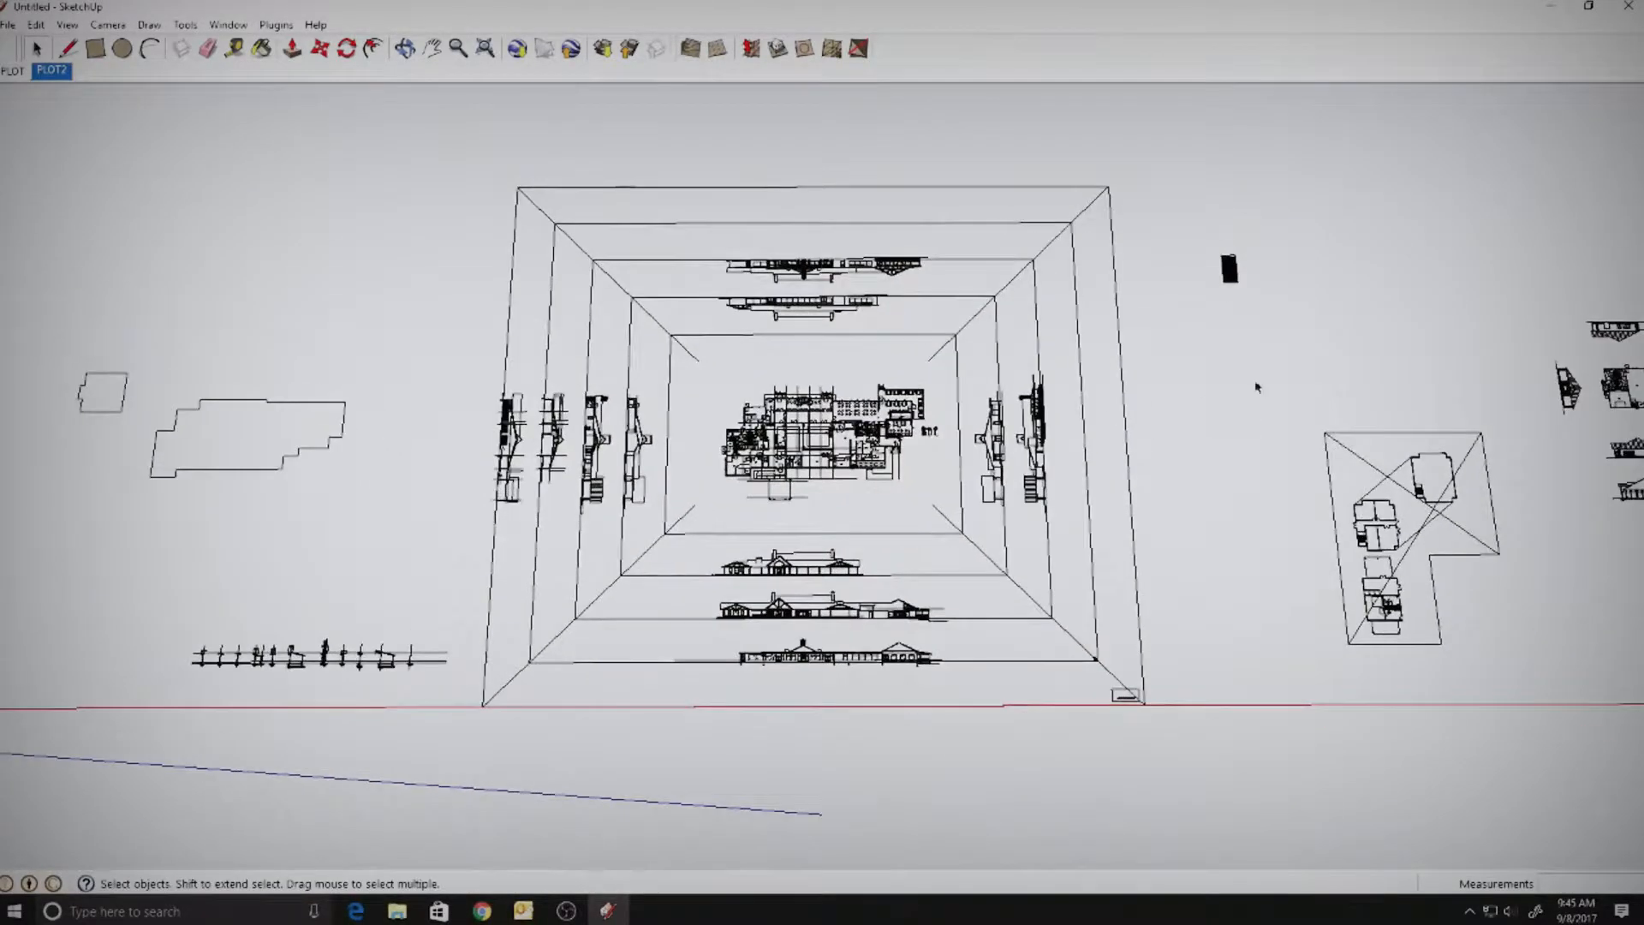
pyautogui.scroll(-2, 1236, 389)
pyautogui.keyDown('shift'); pyautogui.moveTo(1234, 391); pyautogui.dragTo(863, 390, button='middle'); pyautogui.keyUp('shift')
pyautogui.moveTo(834, 205)
pyautogui.mouseDown()
pyautogui.moveTo(1306, 644)
pyautogui.moveTo(1431, 705)
pyautogui.mouseUp()
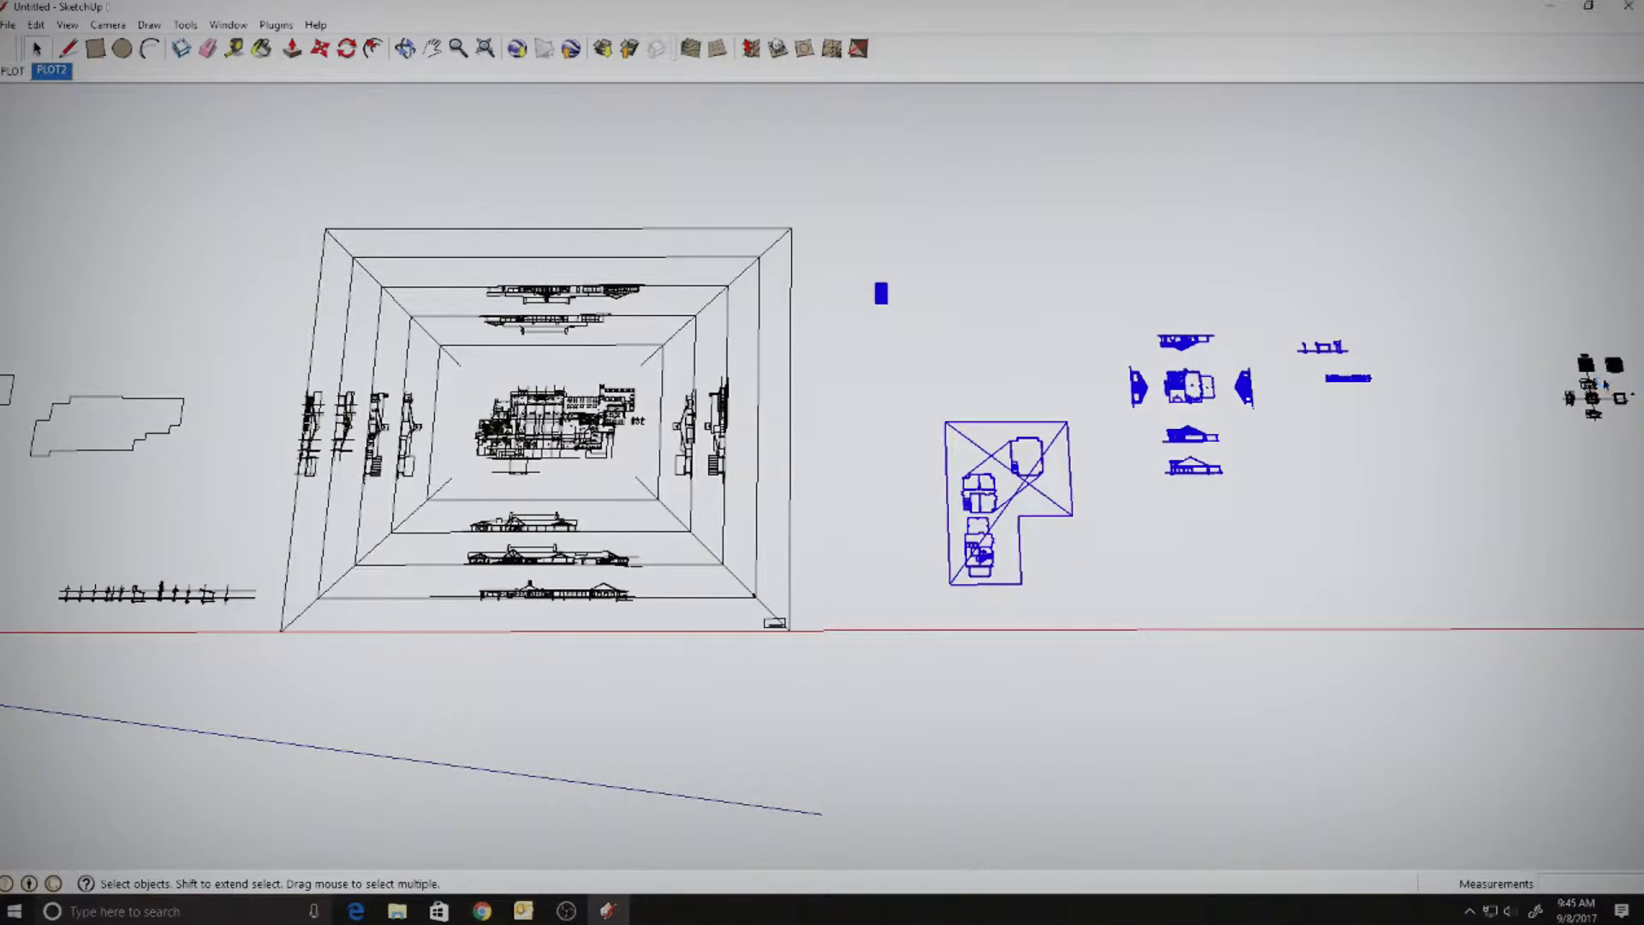
pyautogui.keyDown('shift'); pyautogui.moveTo(1585, 324); pyautogui.dragTo(1231, 395, button='middle'); pyautogui.keyUp('shift')
pyautogui.moveTo(1434, 332); pyautogui.dragTo(1130, 548)
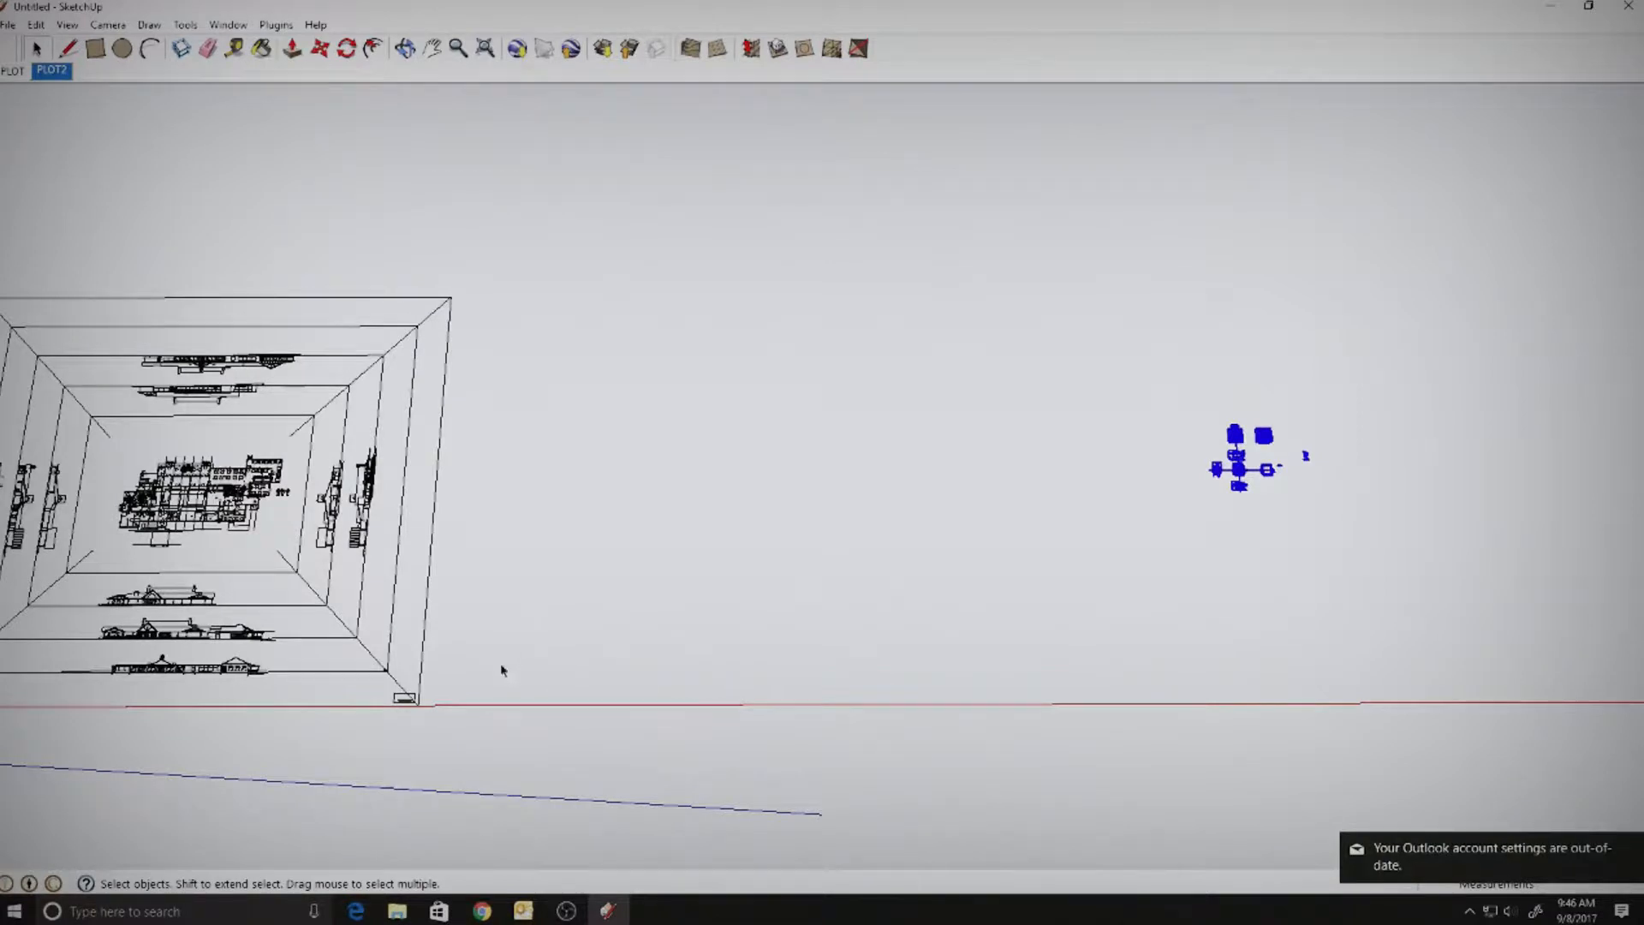
pyautogui.press('Delete')
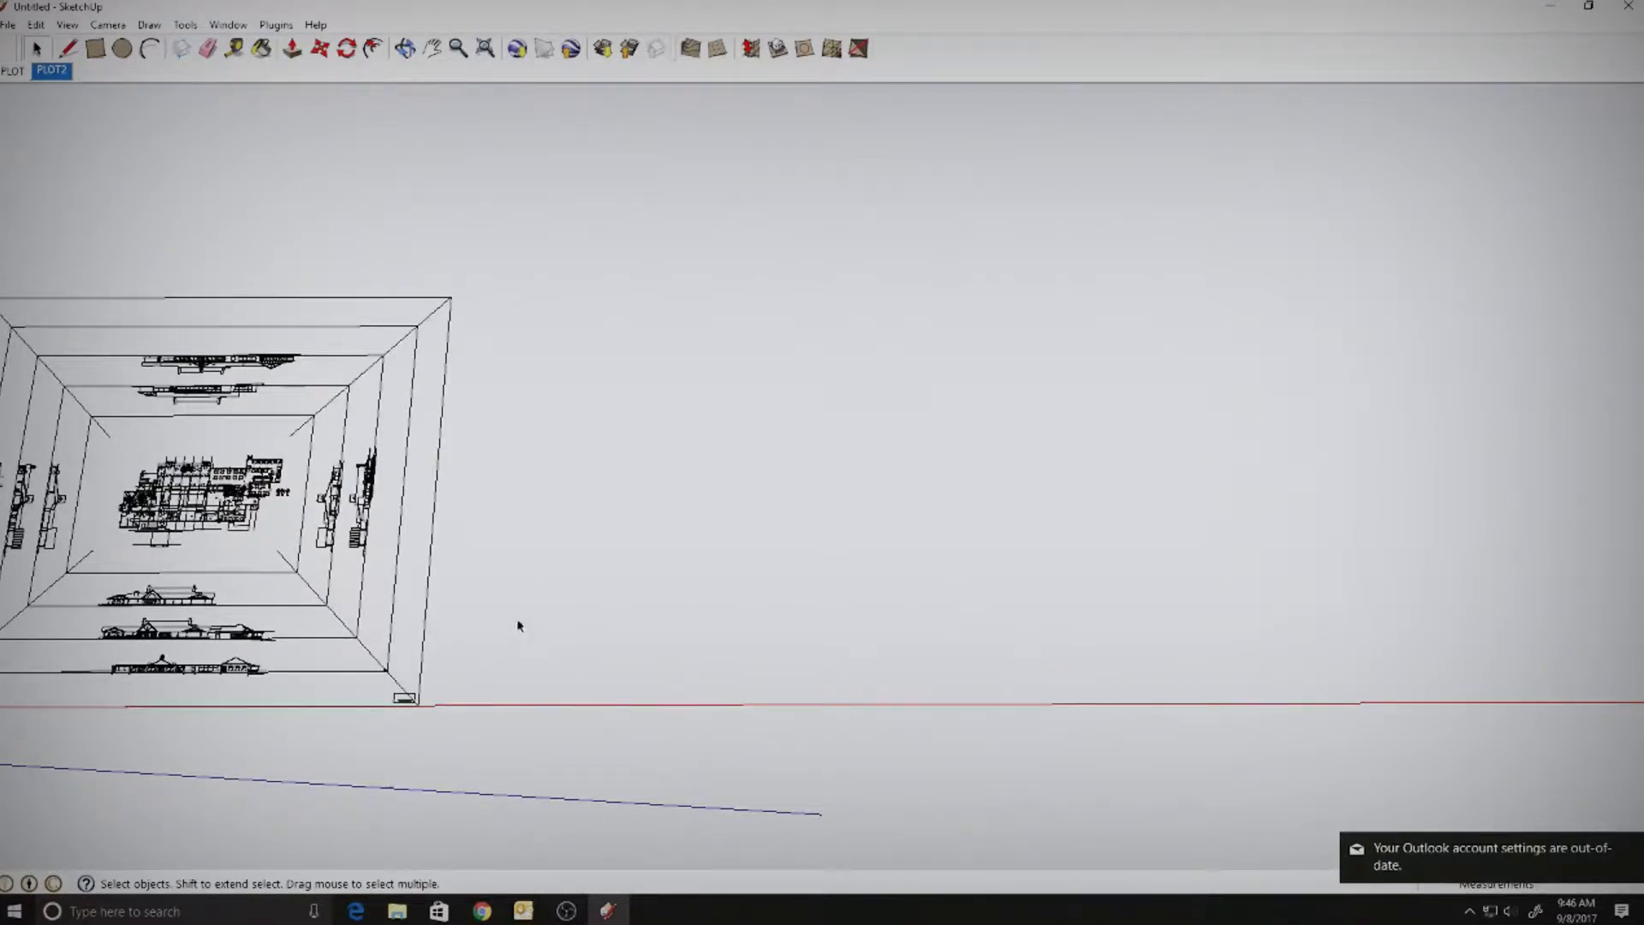
# - Delete the section strip and the two building outlines lying outside the frame to the left of the floor plan
pyautogui.keyDown('shift'); pyautogui.moveTo(415, 627); pyautogui.dragTo(985, 514, button='middle'); pyautogui.keyUp('shift')
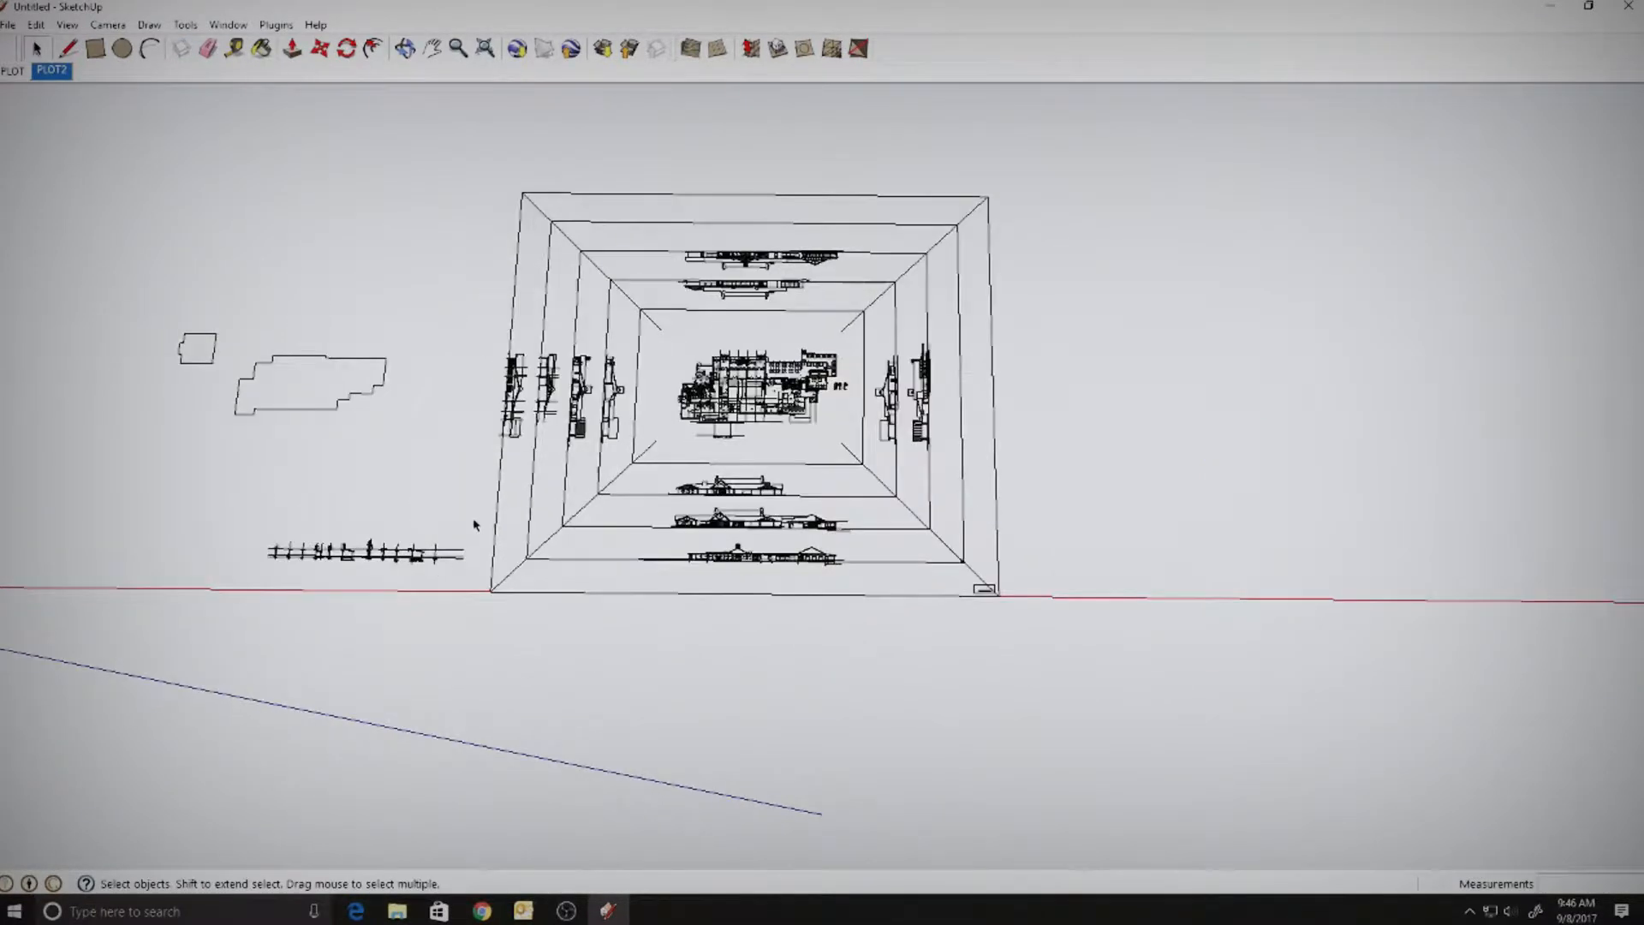
pyautogui.moveTo(477, 508); pyautogui.dragTo(203, 631)
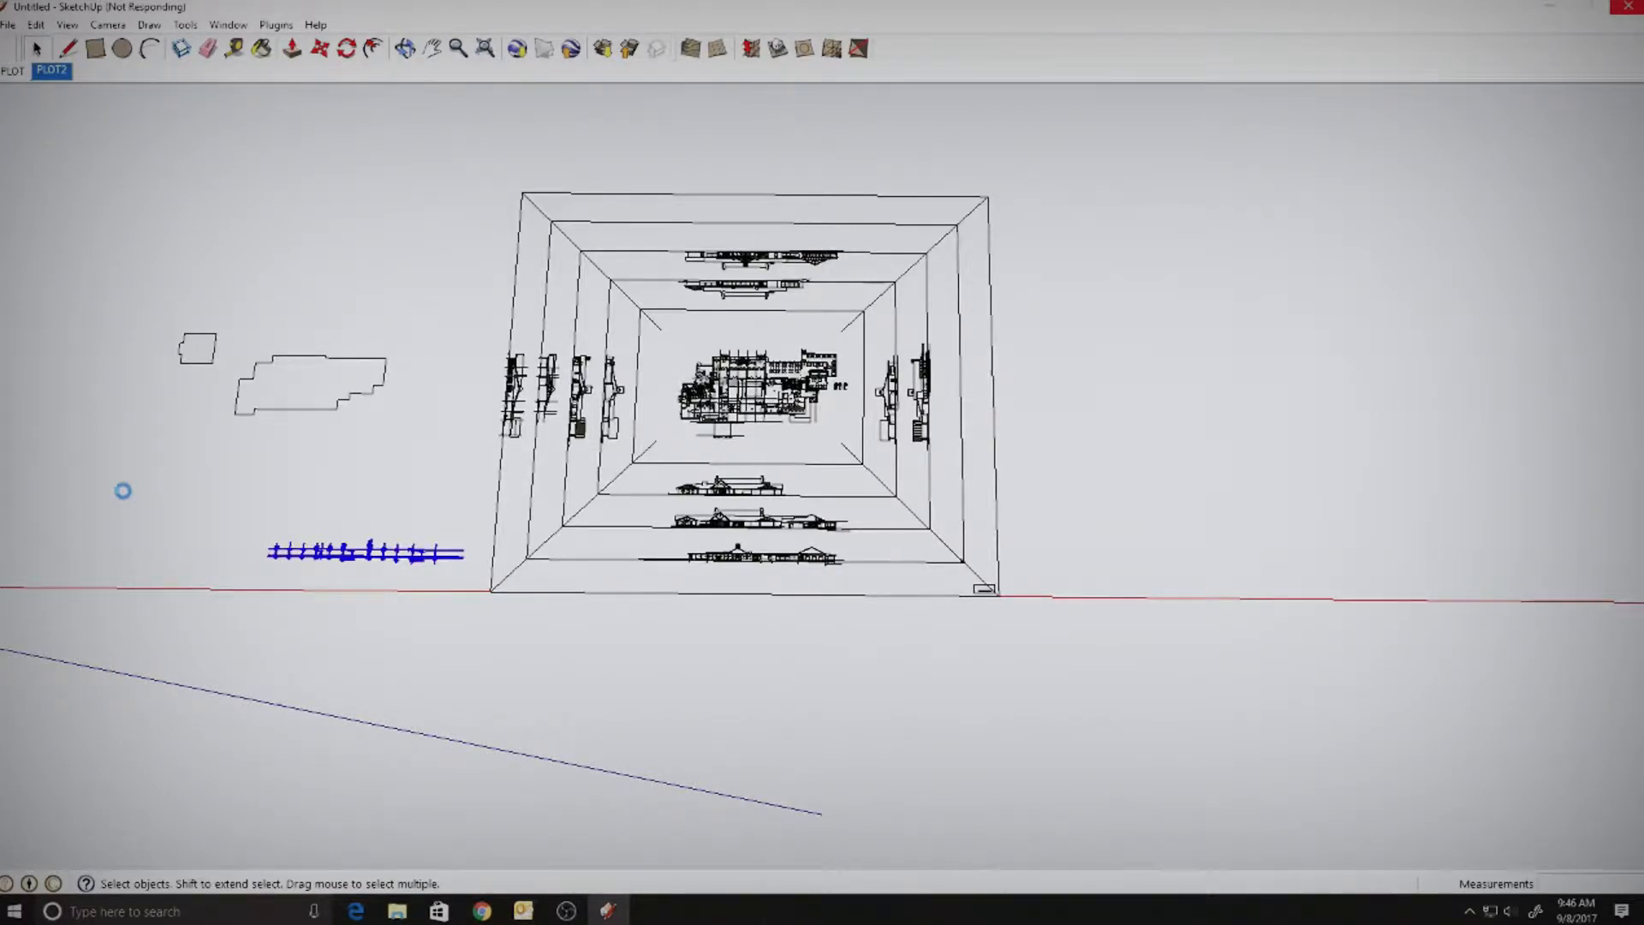
pyautogui.moveTo(448, 275); pyautogui.dragTo(122, 491)
pyautogui.press('Delete')
pyautogui.scroll(-2, 422, 456)
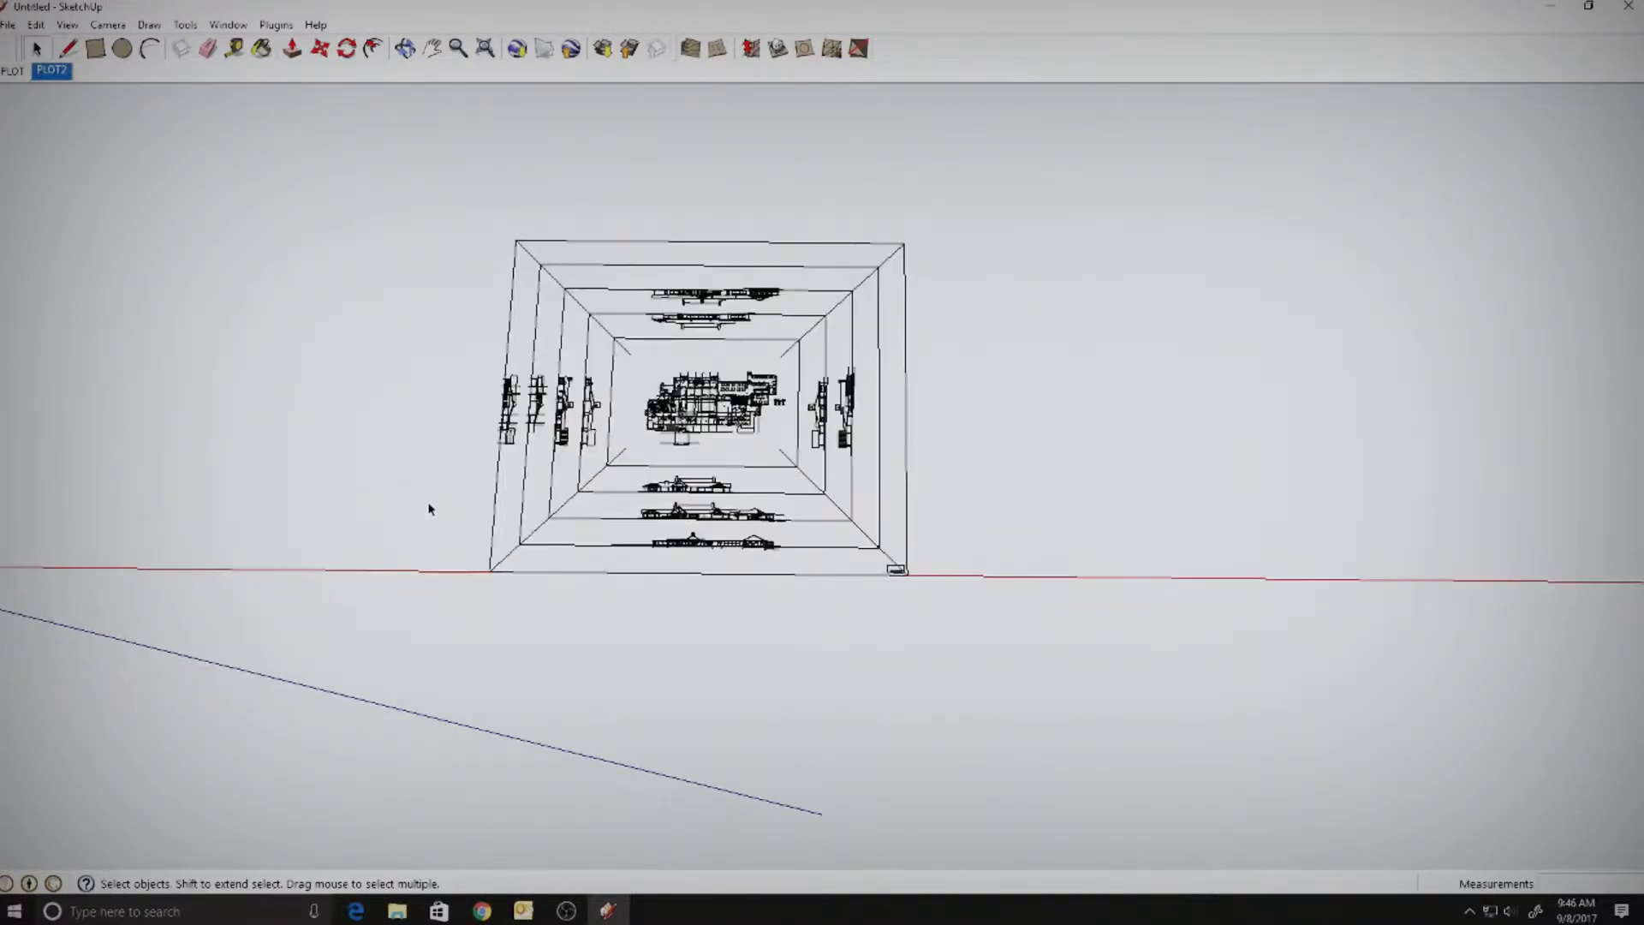
# - Delete the small stray linework next to the axes origin
pyautogui.keyDown('shift'); pyautogui.moveTo(548, 506); pyautogui.dragTo(1442, 502, button='middle'); pyautogui.keyUp('shift')
pyautogui.moveTo(1090, 374); pyautogui.dragTo(539, 697)
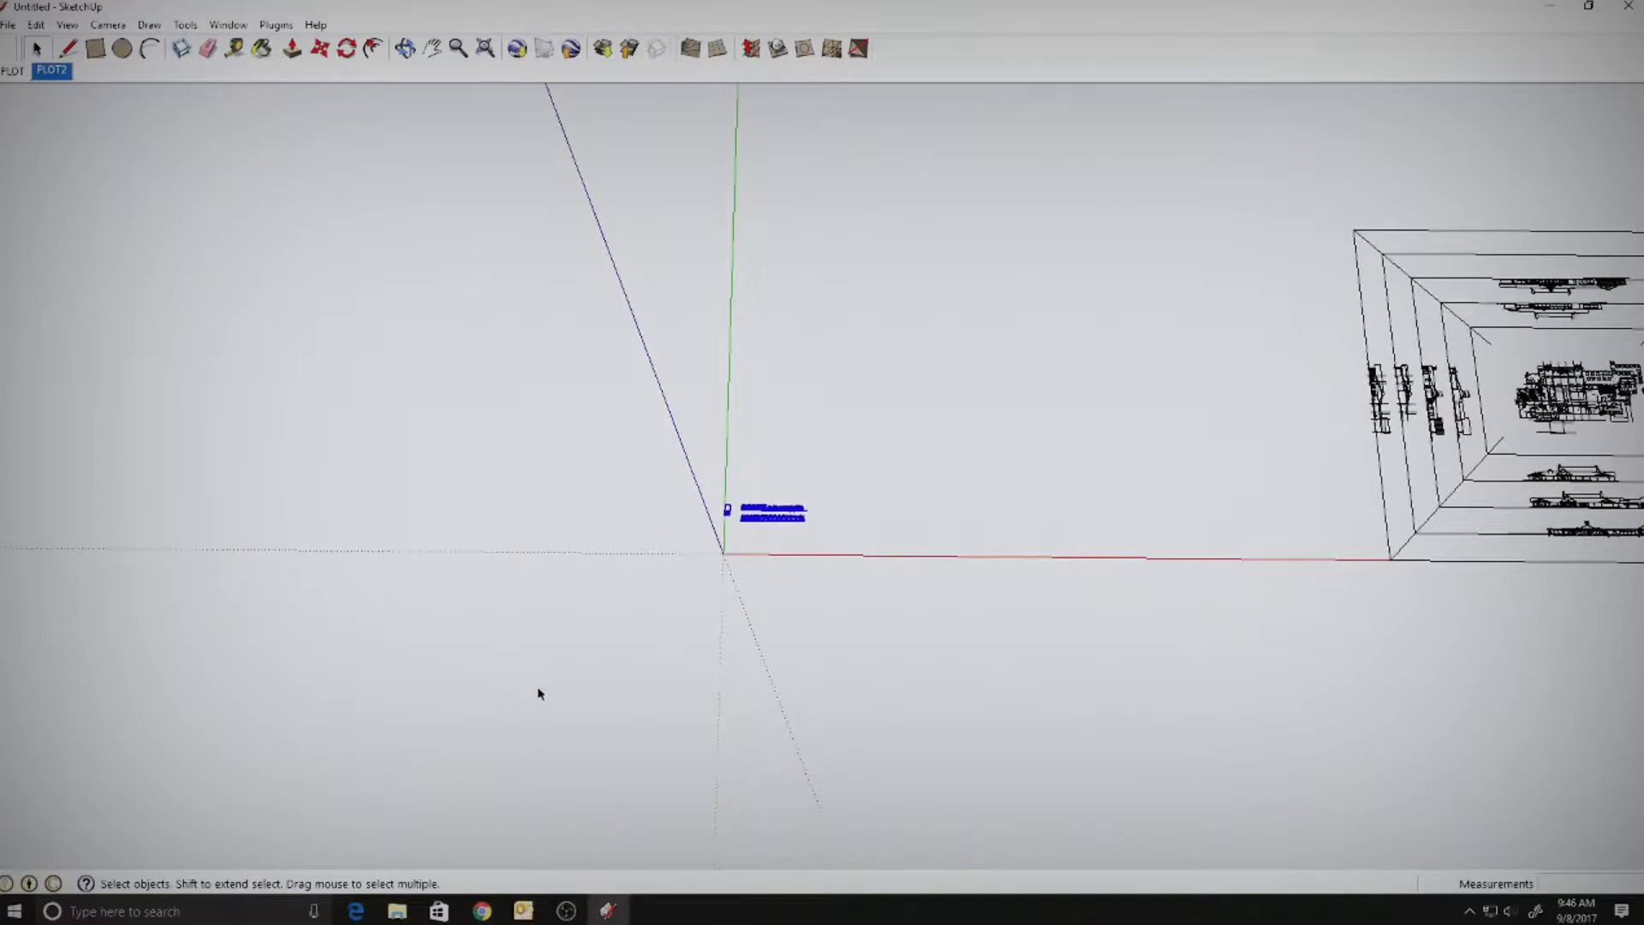
pyautogui.press('Delete')
pyautogui.keyDown('shift'); pyautogui.moveTo(1016, 473); pyautogui.dragTo(206, 506, button='middle'); pyautogui.keyUp('shift')
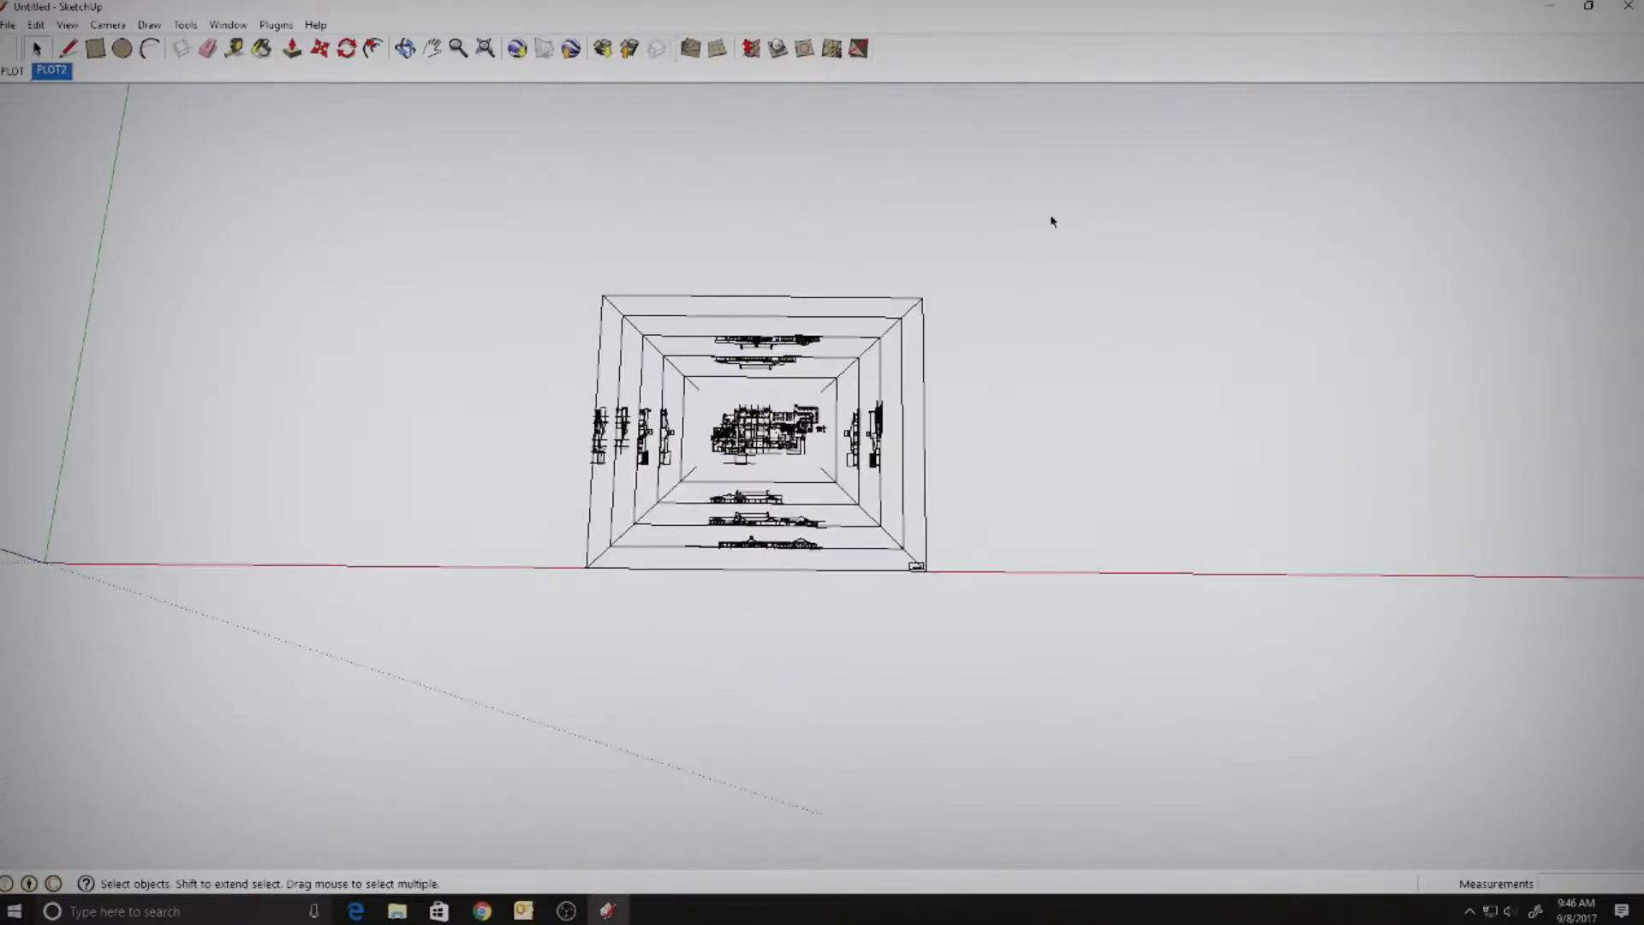
pyautogui.moveTo(1050, 197); pyautogui.dragTo(463, 707)
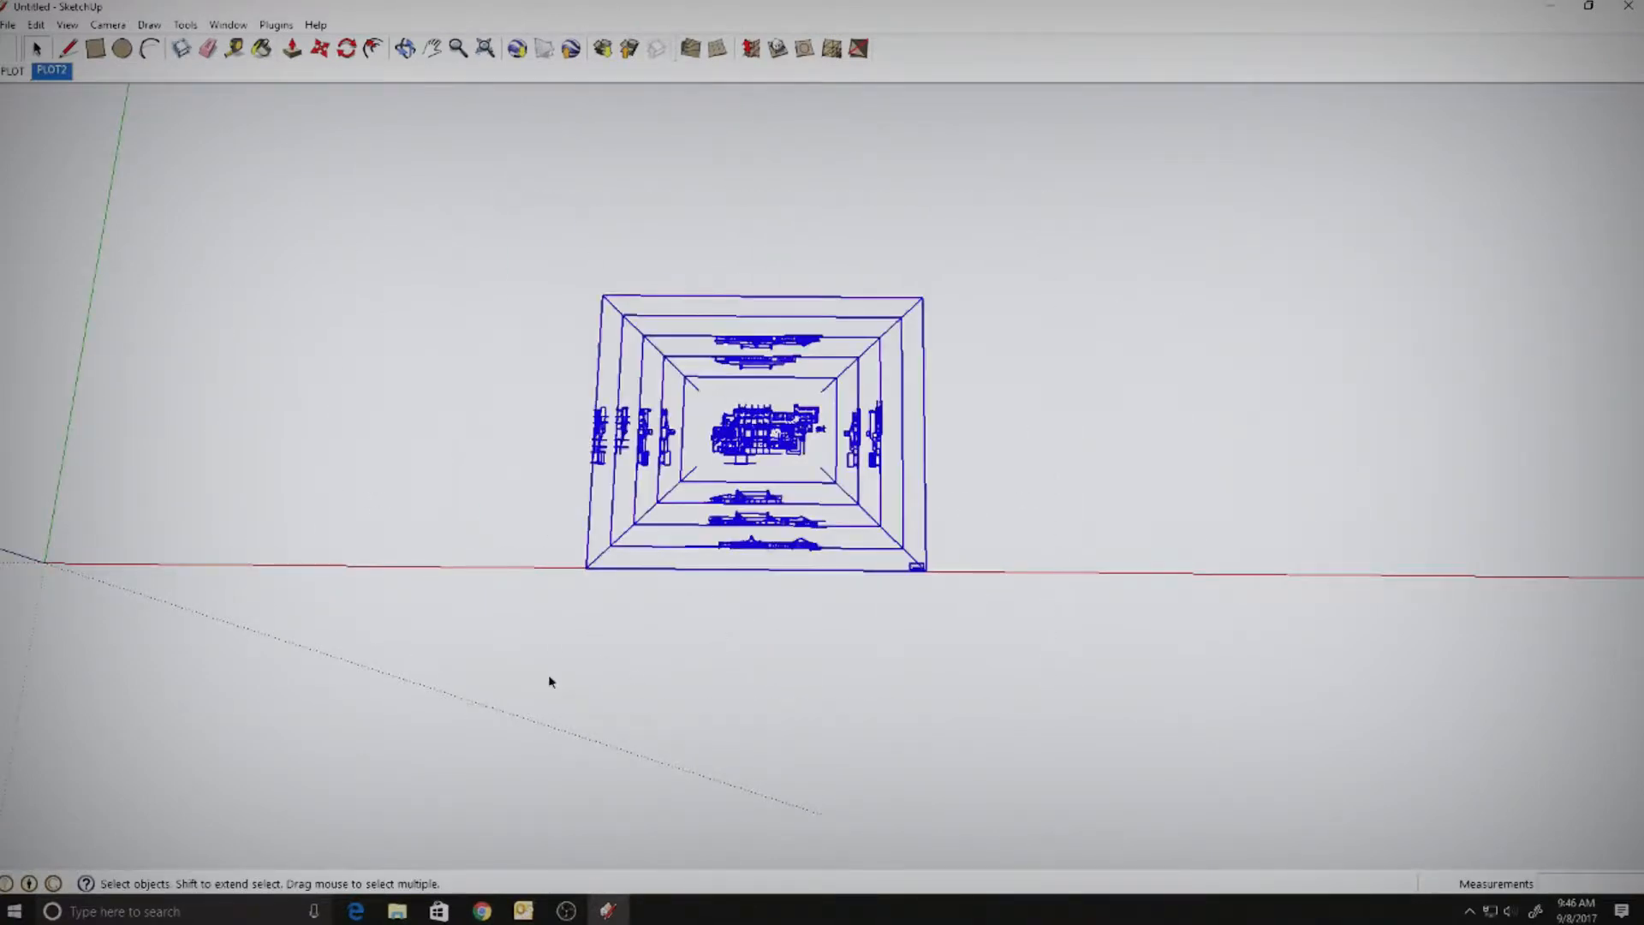
pyautogui.click(321, 48)
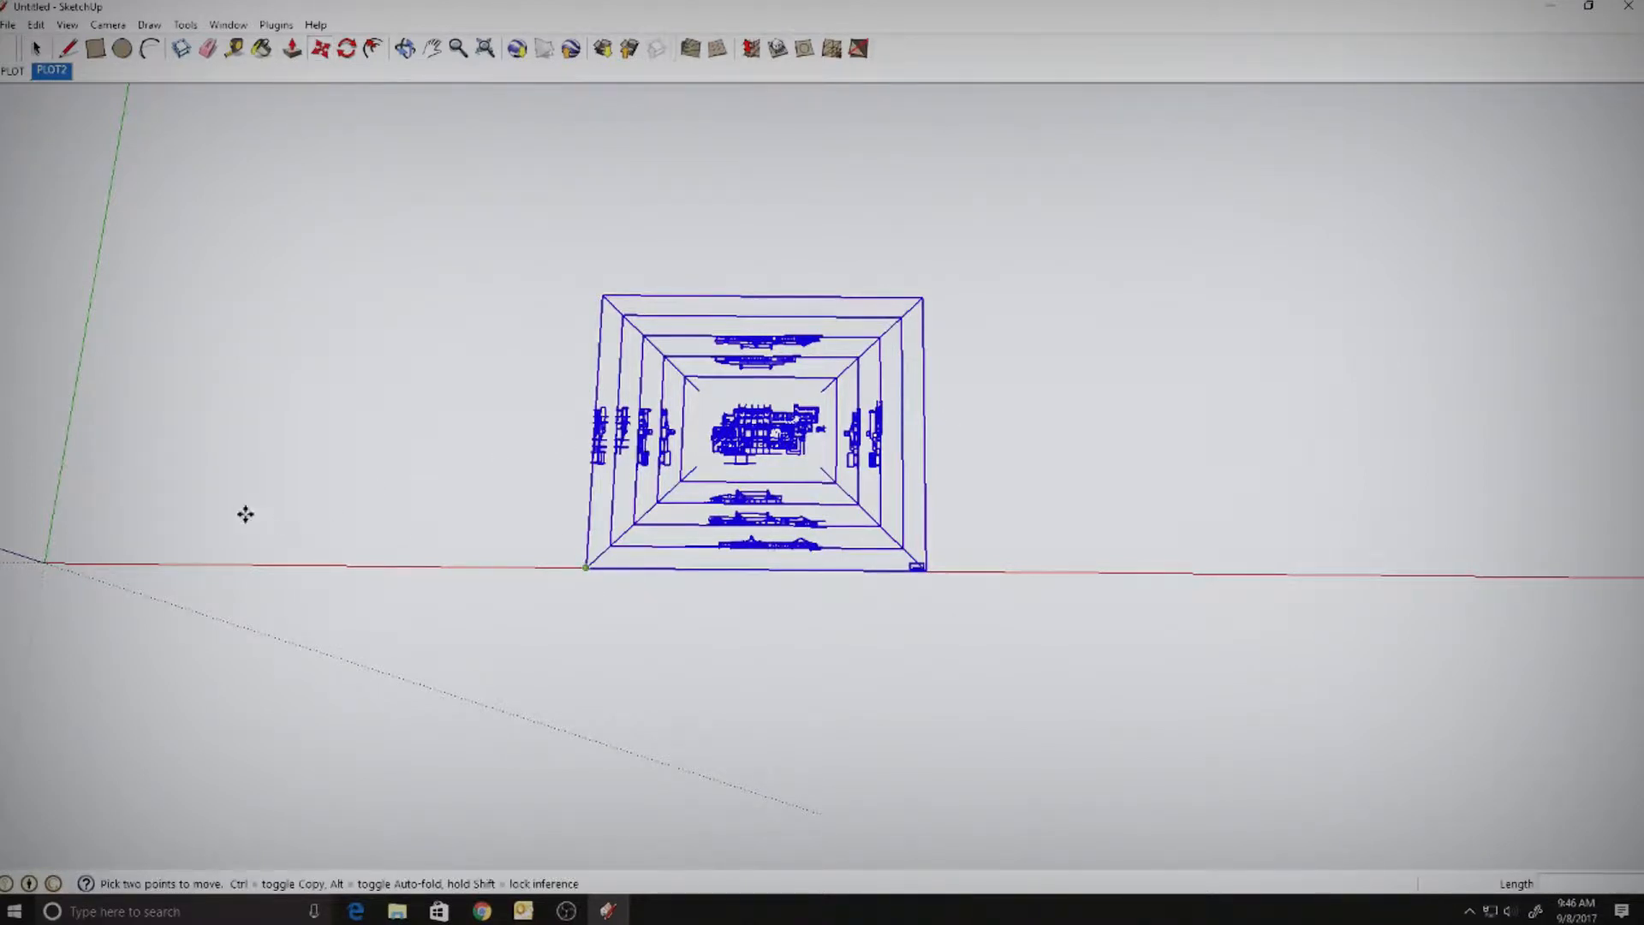
pyautogui.click(46, 563)
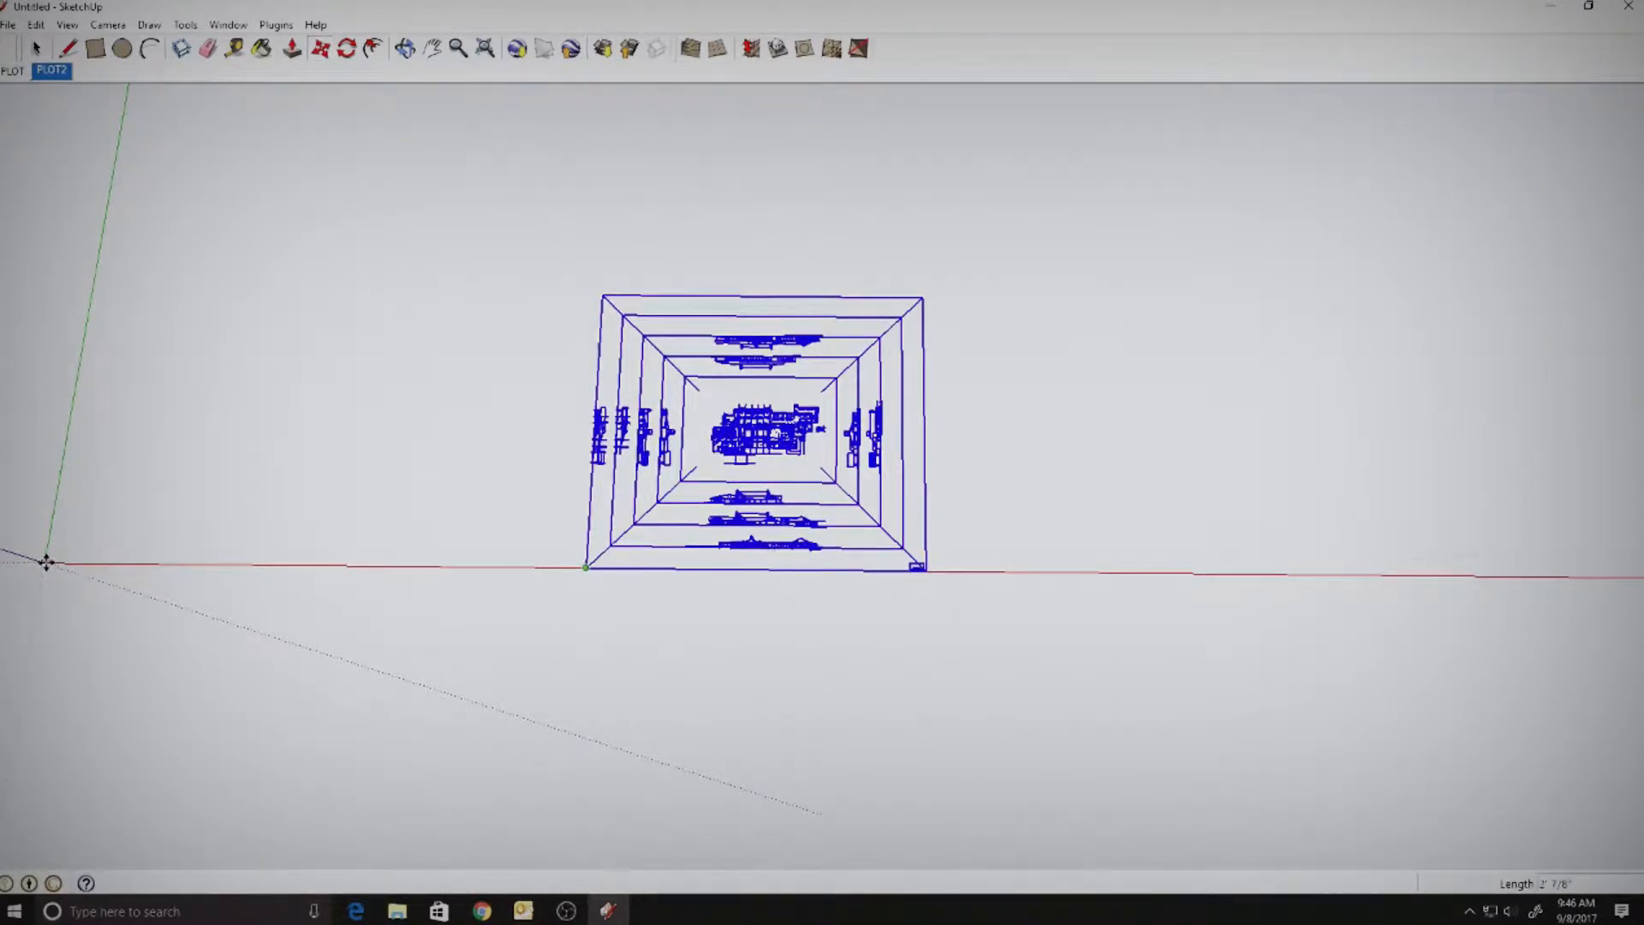
pyautogui.press('Escape')
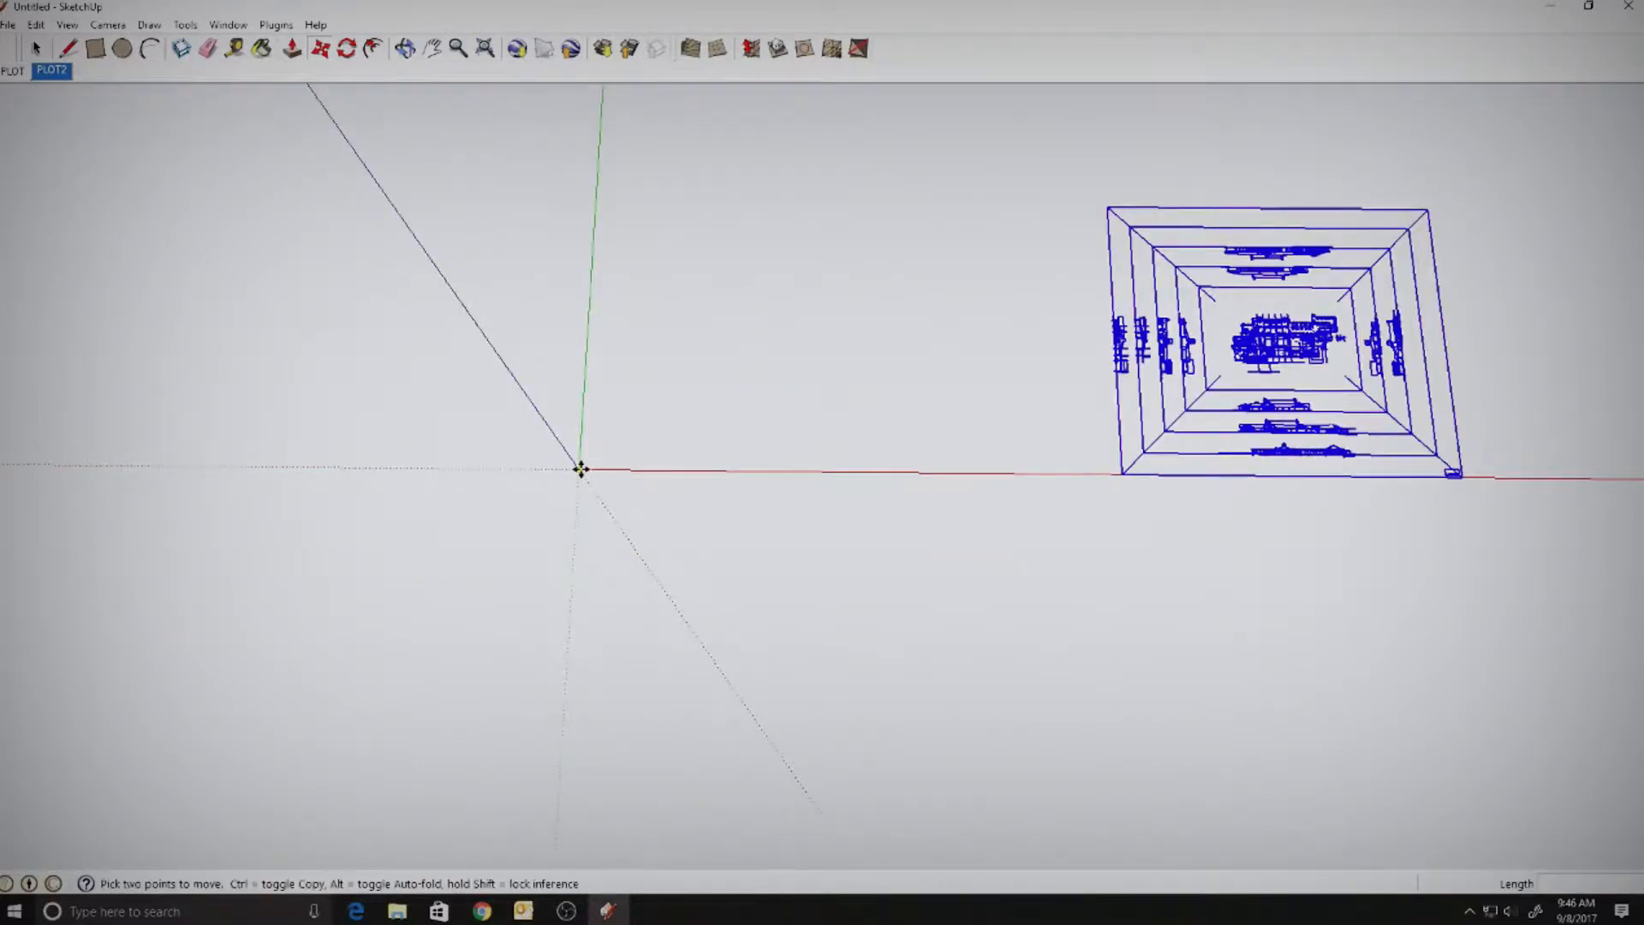
pyautogui.click(580, 469)
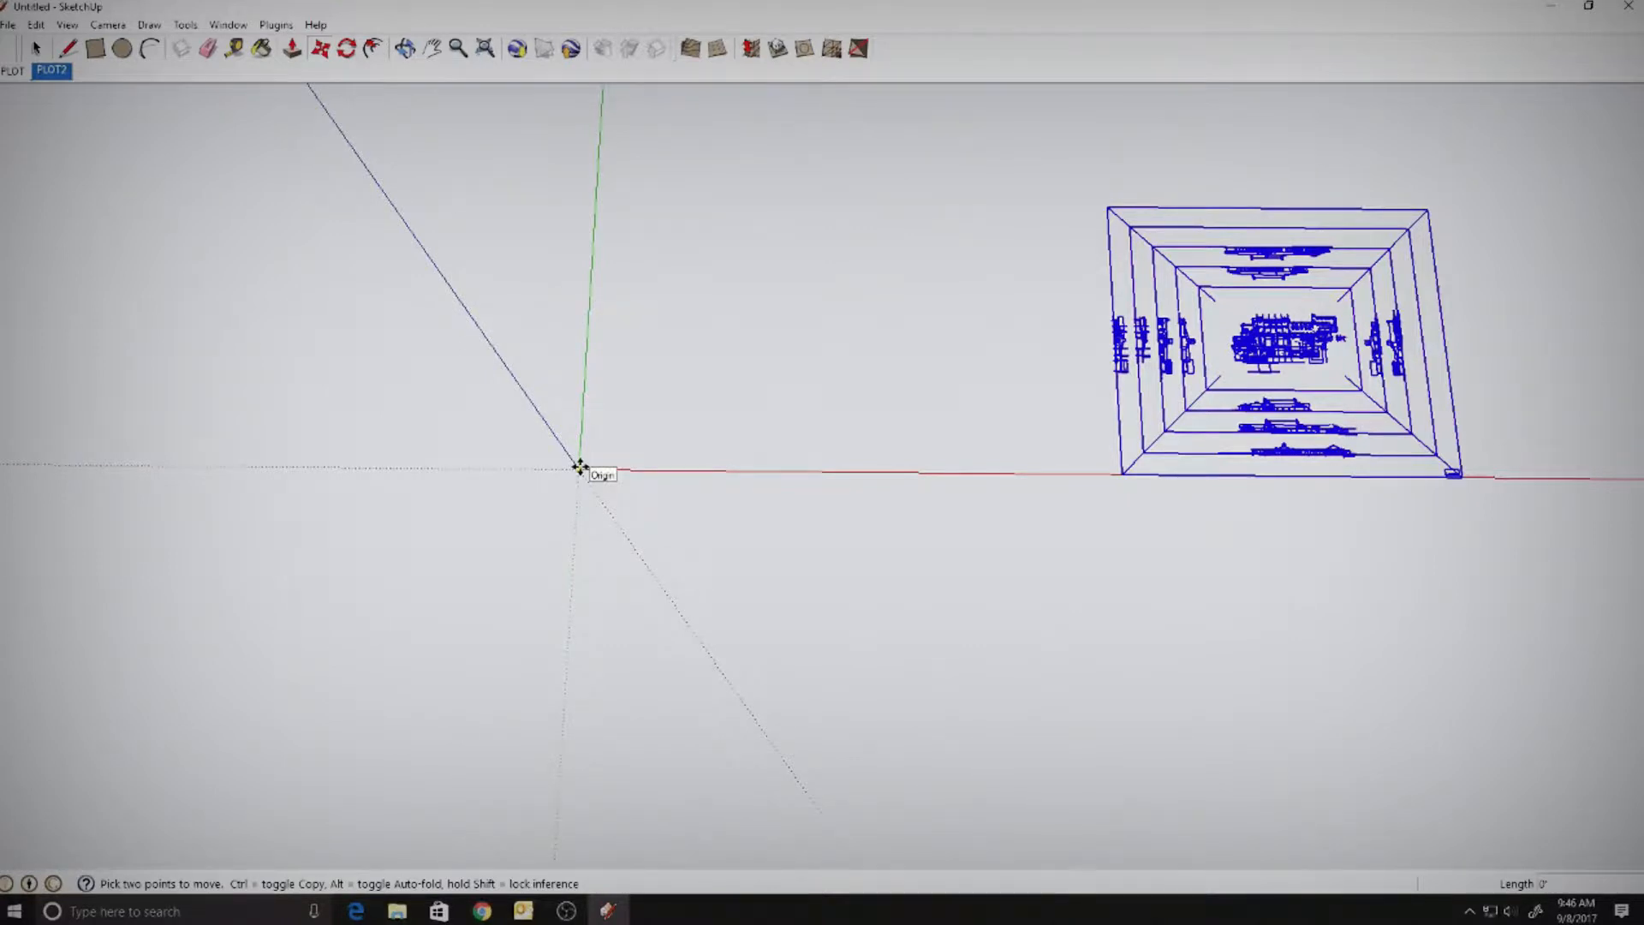
pyautogui.click(580, 467)
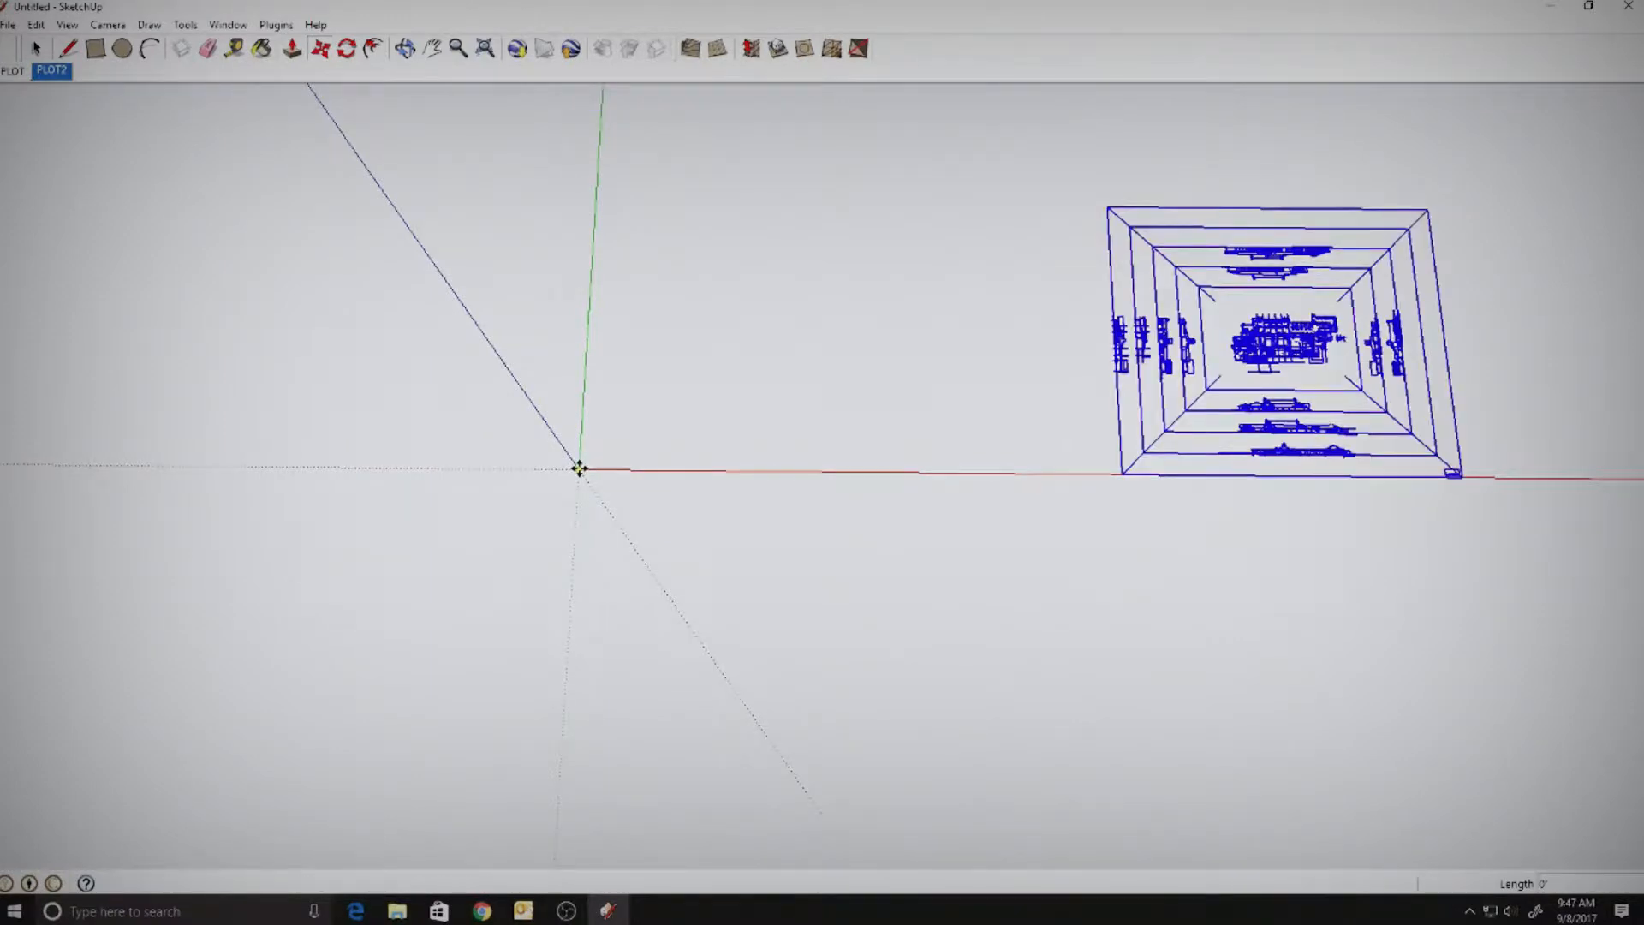
pyautogui.click(580, 469)
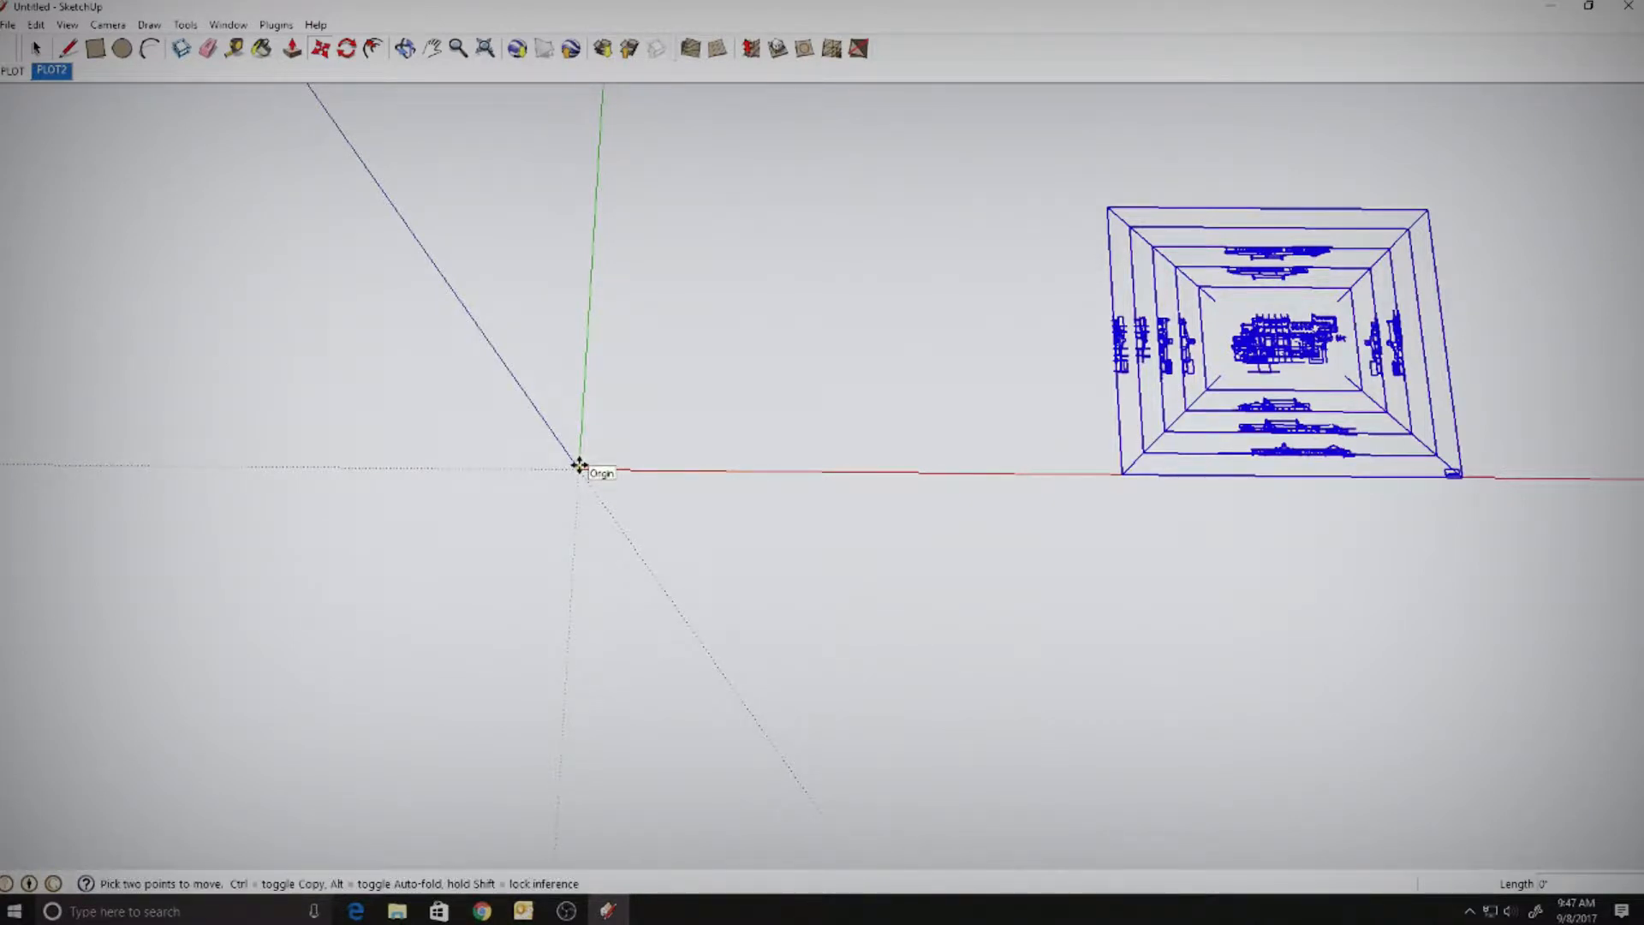
pyautogui.click(35, 49)
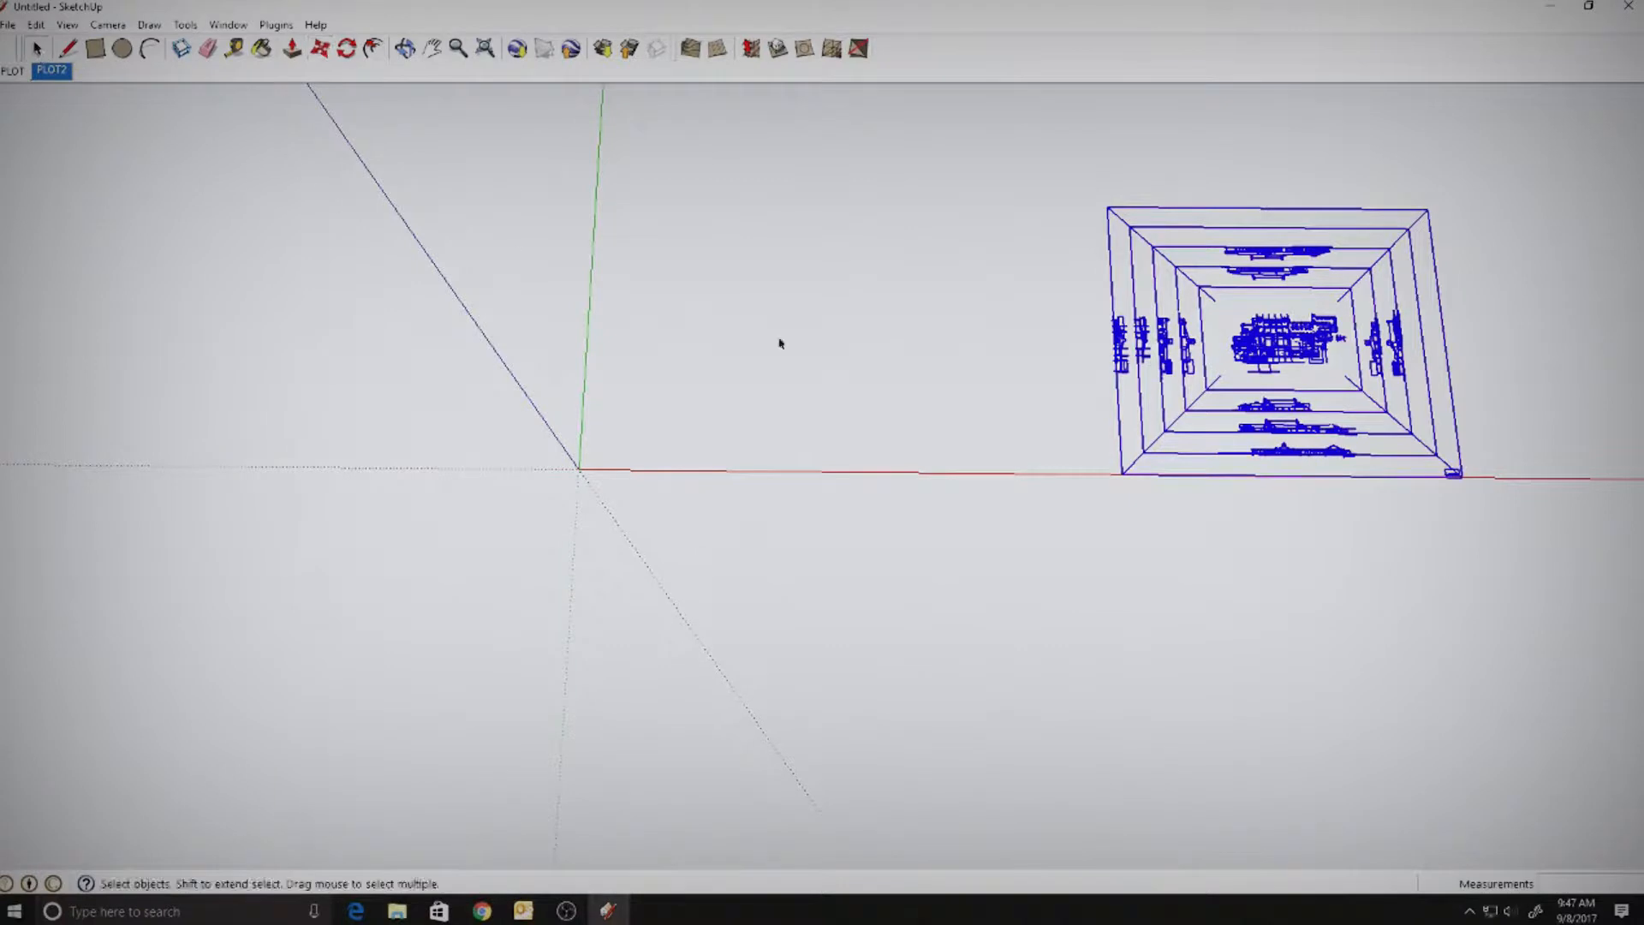
pyautogui.click(975, 415)
# - Delete the innermost elevation below the floor plan together with the frame lines around it
pyautogui.scroll(-1, 1013, 433)
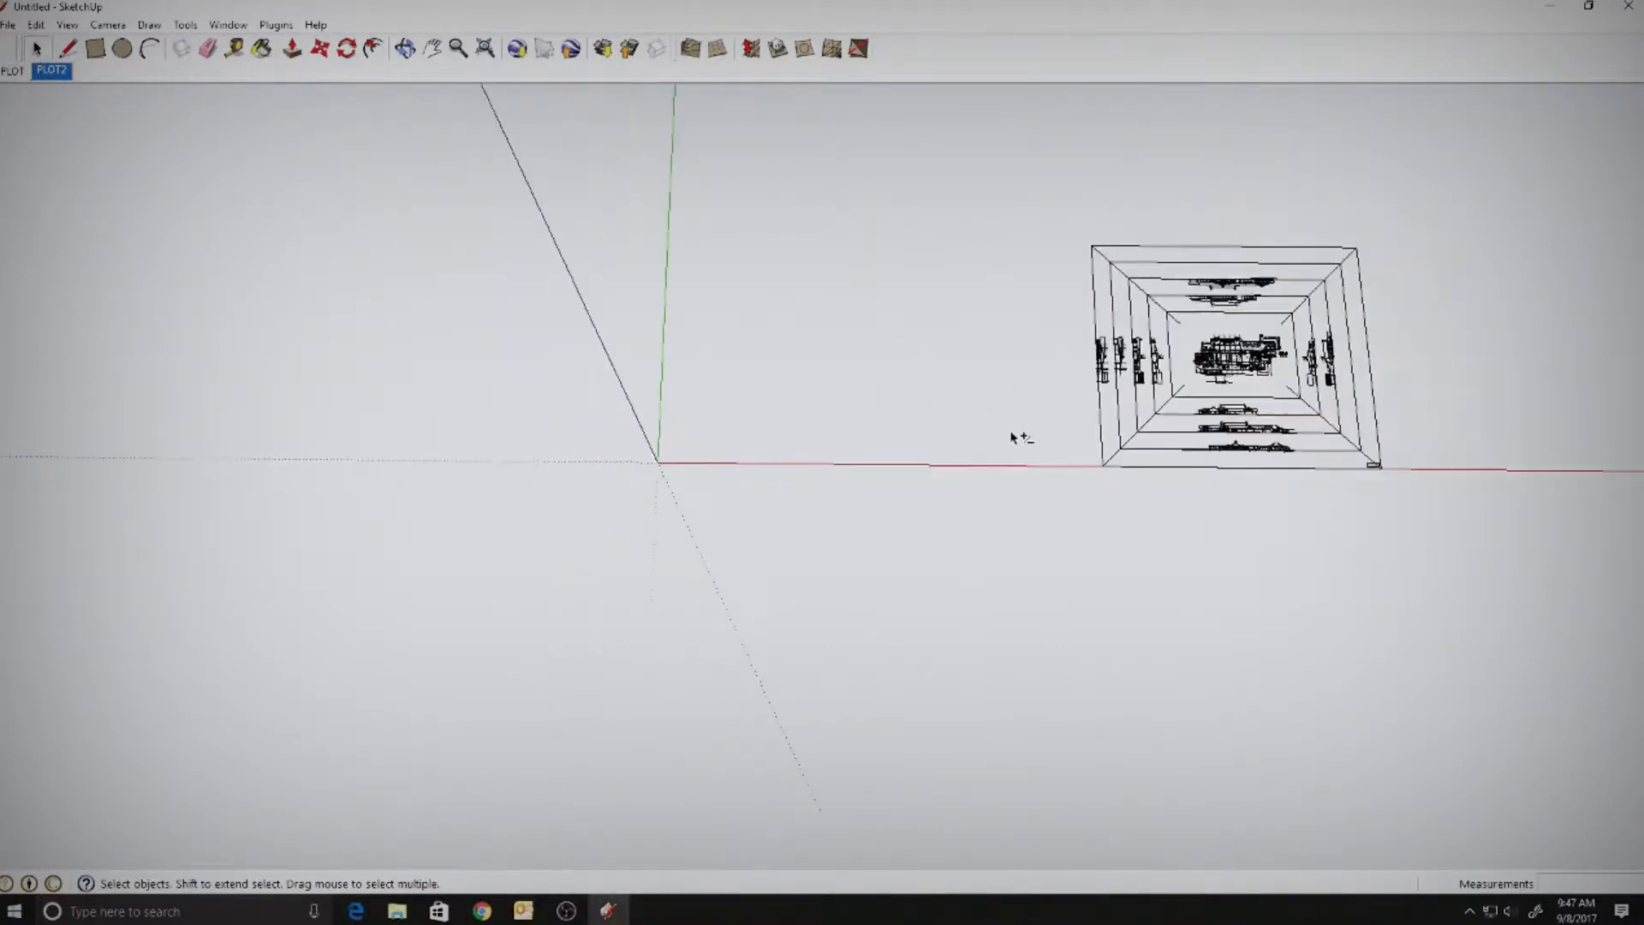
pyautogui.moveTo(1012, 438); pyautogui.dragTo(1015, 473, button='middle')
pyautogui.scroll(5, 1025, 522)
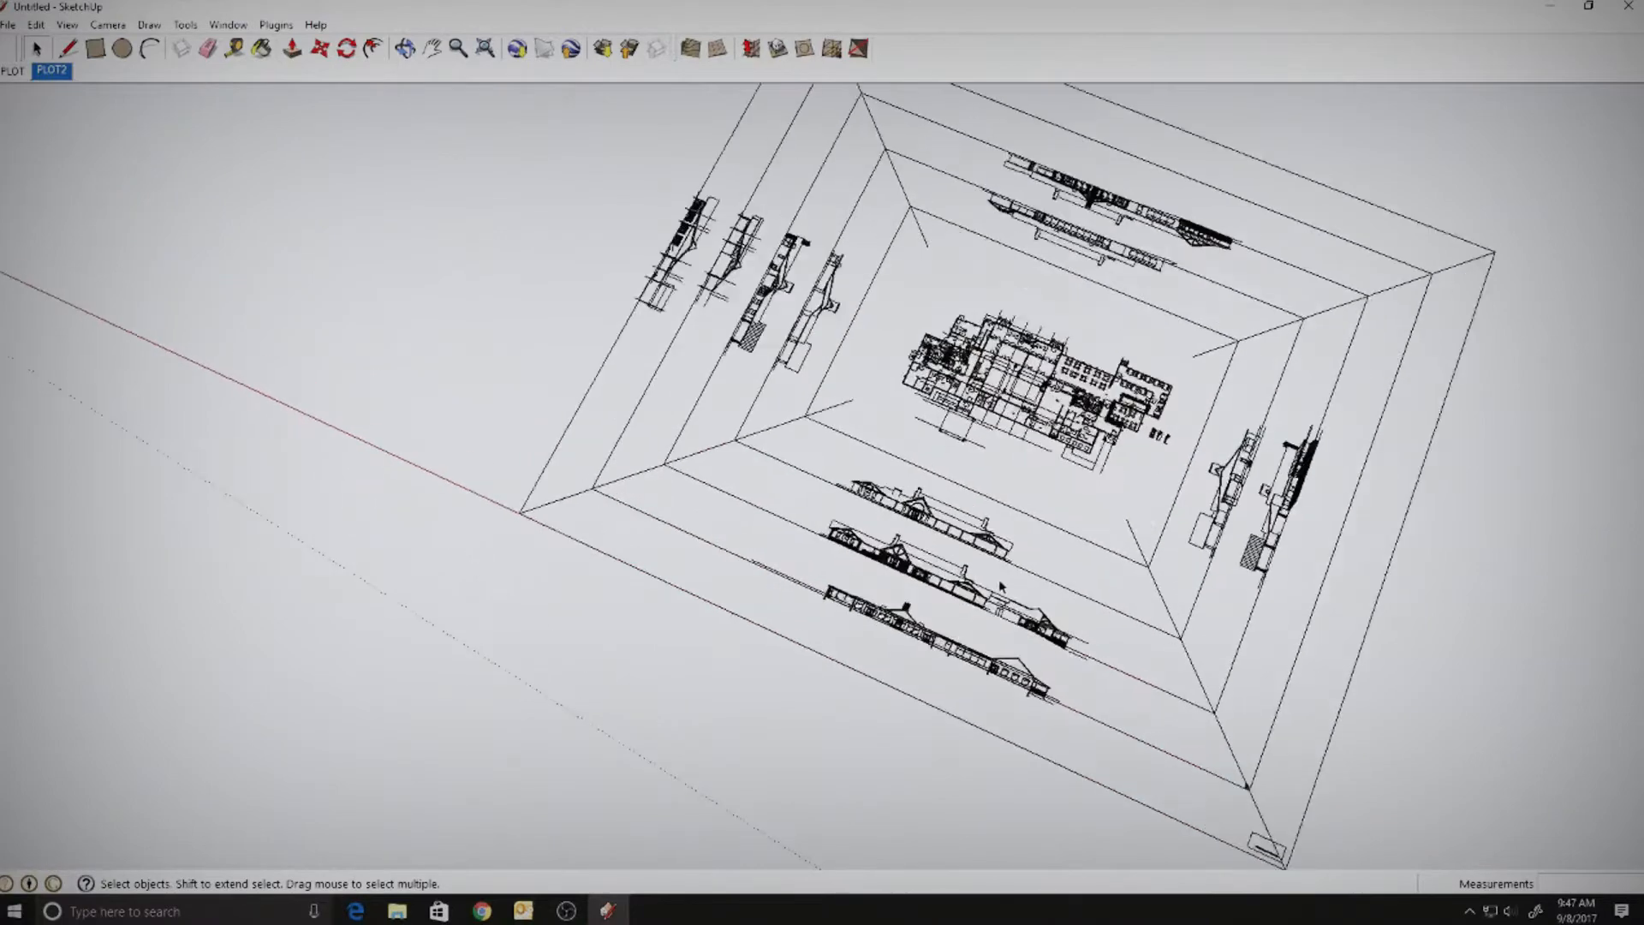
pyautogui.moveTo(1025, 523)
pyautogui.mouseDown(button='middle')
pyautogui.moveTo(917, 455)
pyautogui.moveTo(802, 450)
pyautogui.moveTo(891, 437)
pyautogui.mouseUp(button='middle')
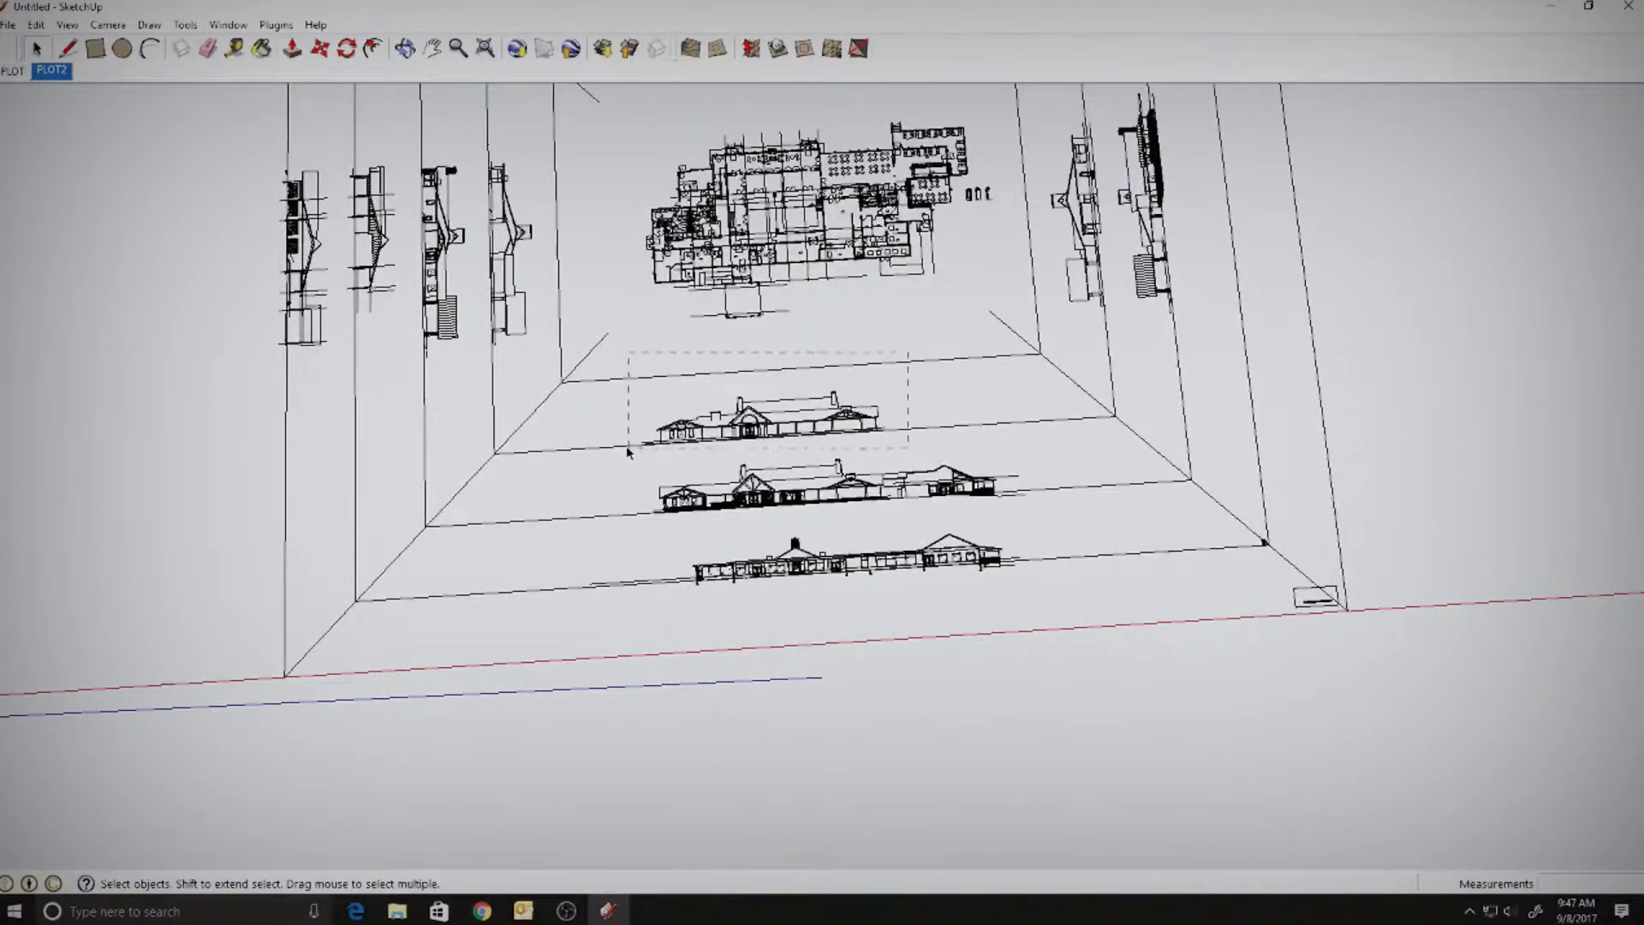
pyautogui.moveTo(628, 452); pyautogui.dragTo(623, 455)
pyautogui.press('Delete')
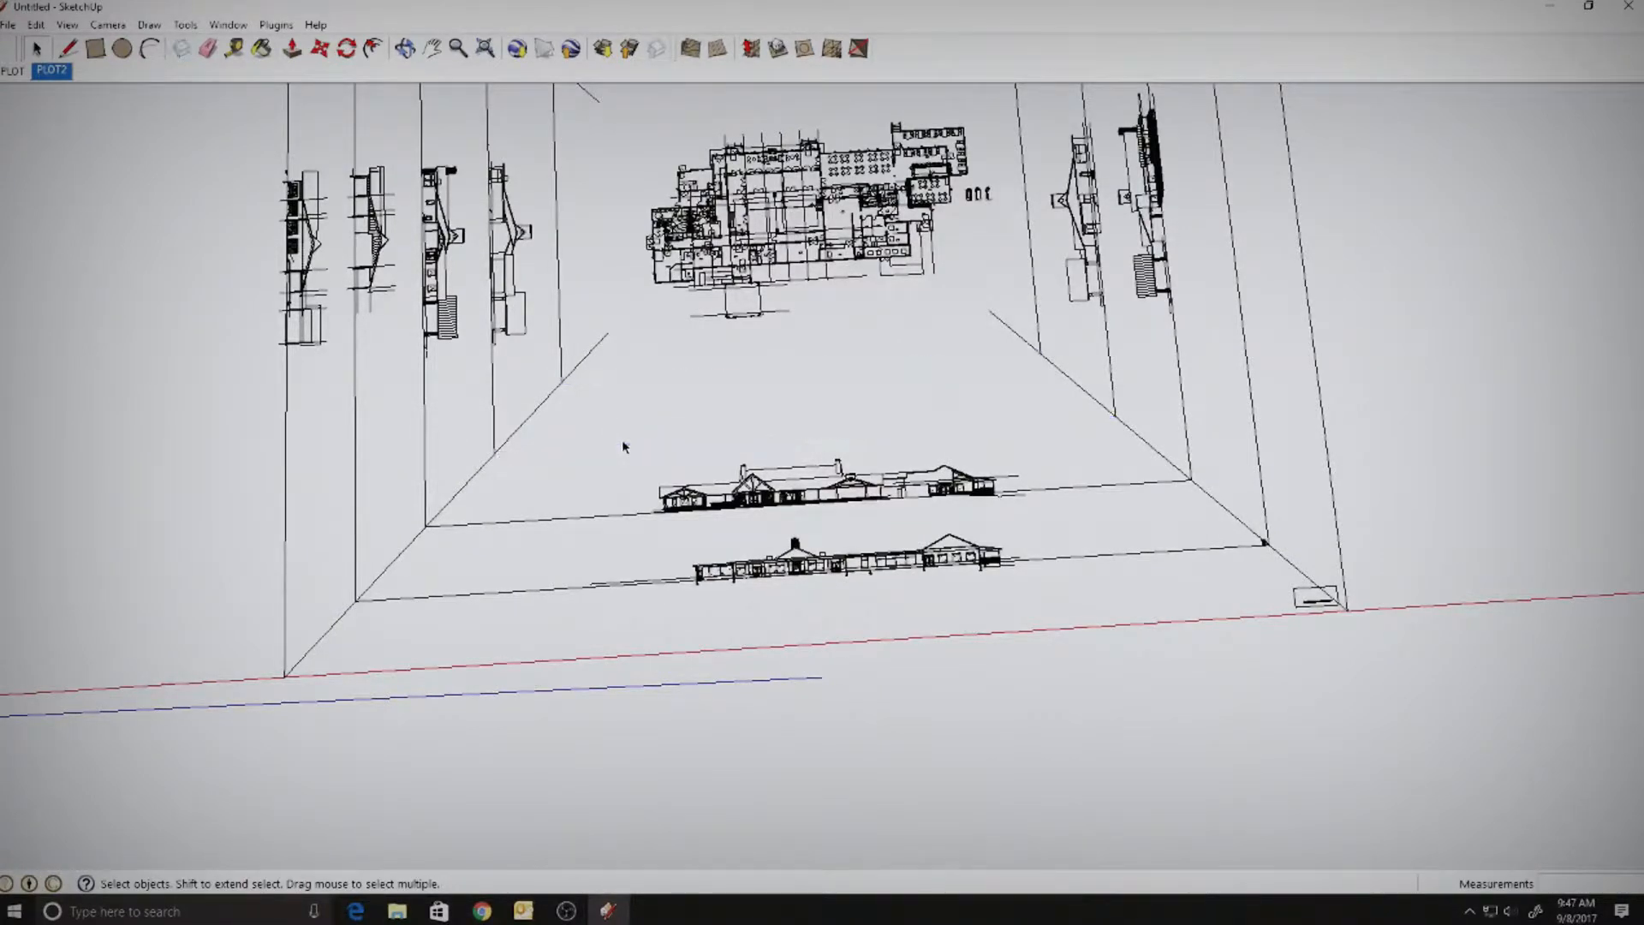
# - Delete the four elevations and sections on the left side of the floor plan along with their frame lines
pyautogui.moveTo(697, 335); pyautogui.dragTo(853, 437, button='middle')
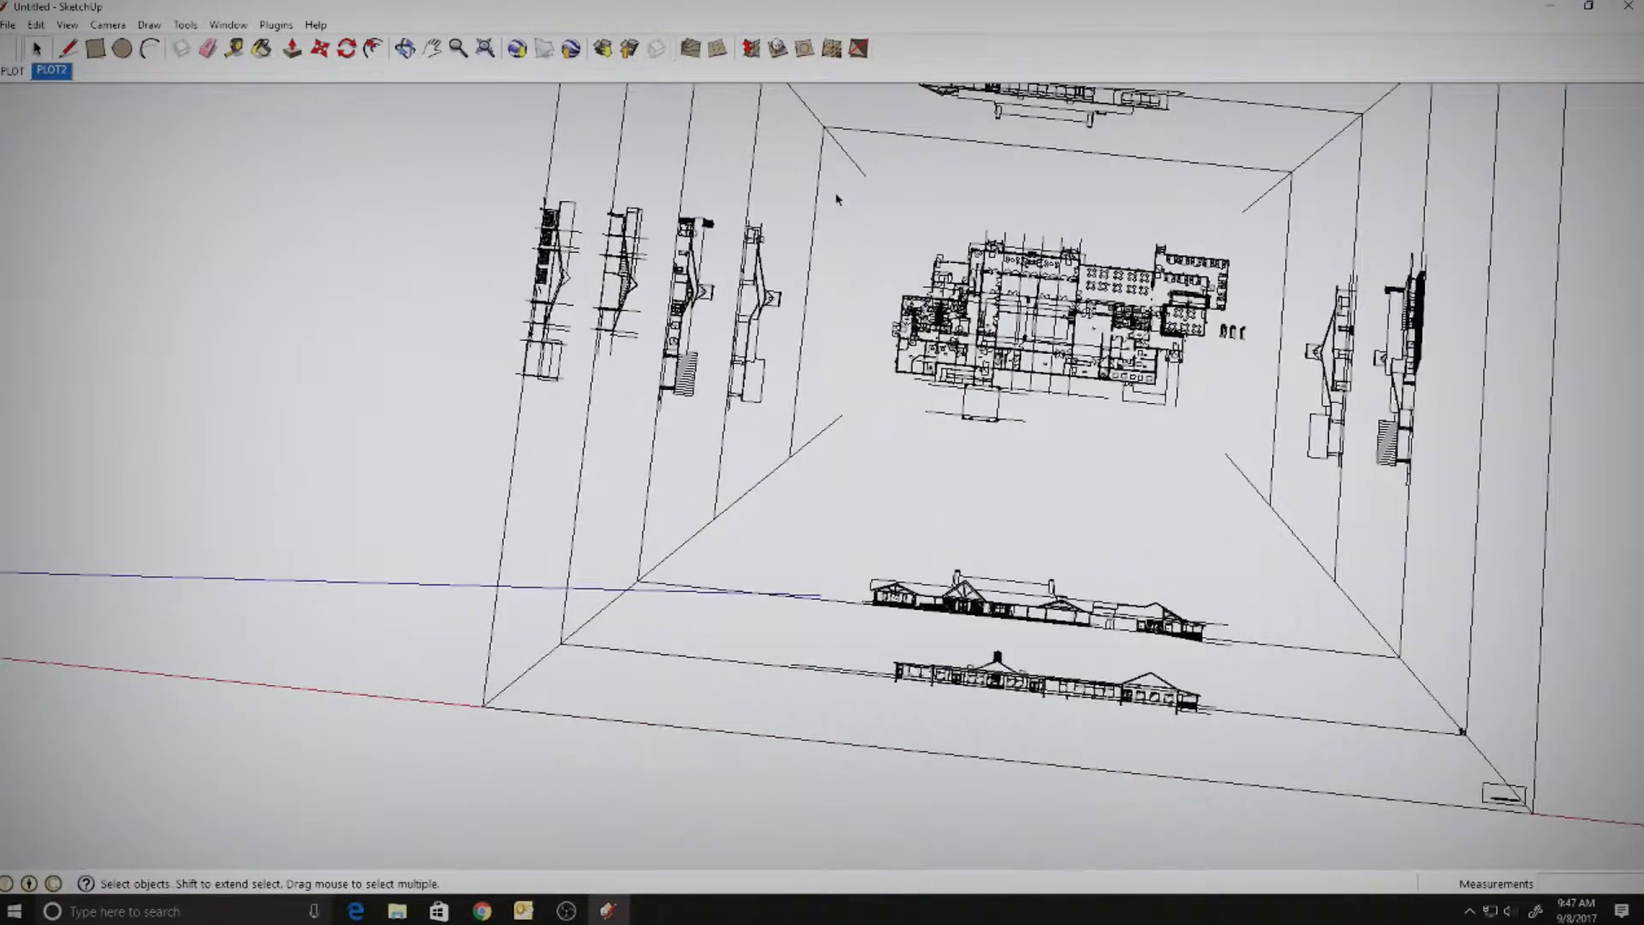
pyautogui.moveTo(448, 394); pyautogui.dragTo(334, 487)
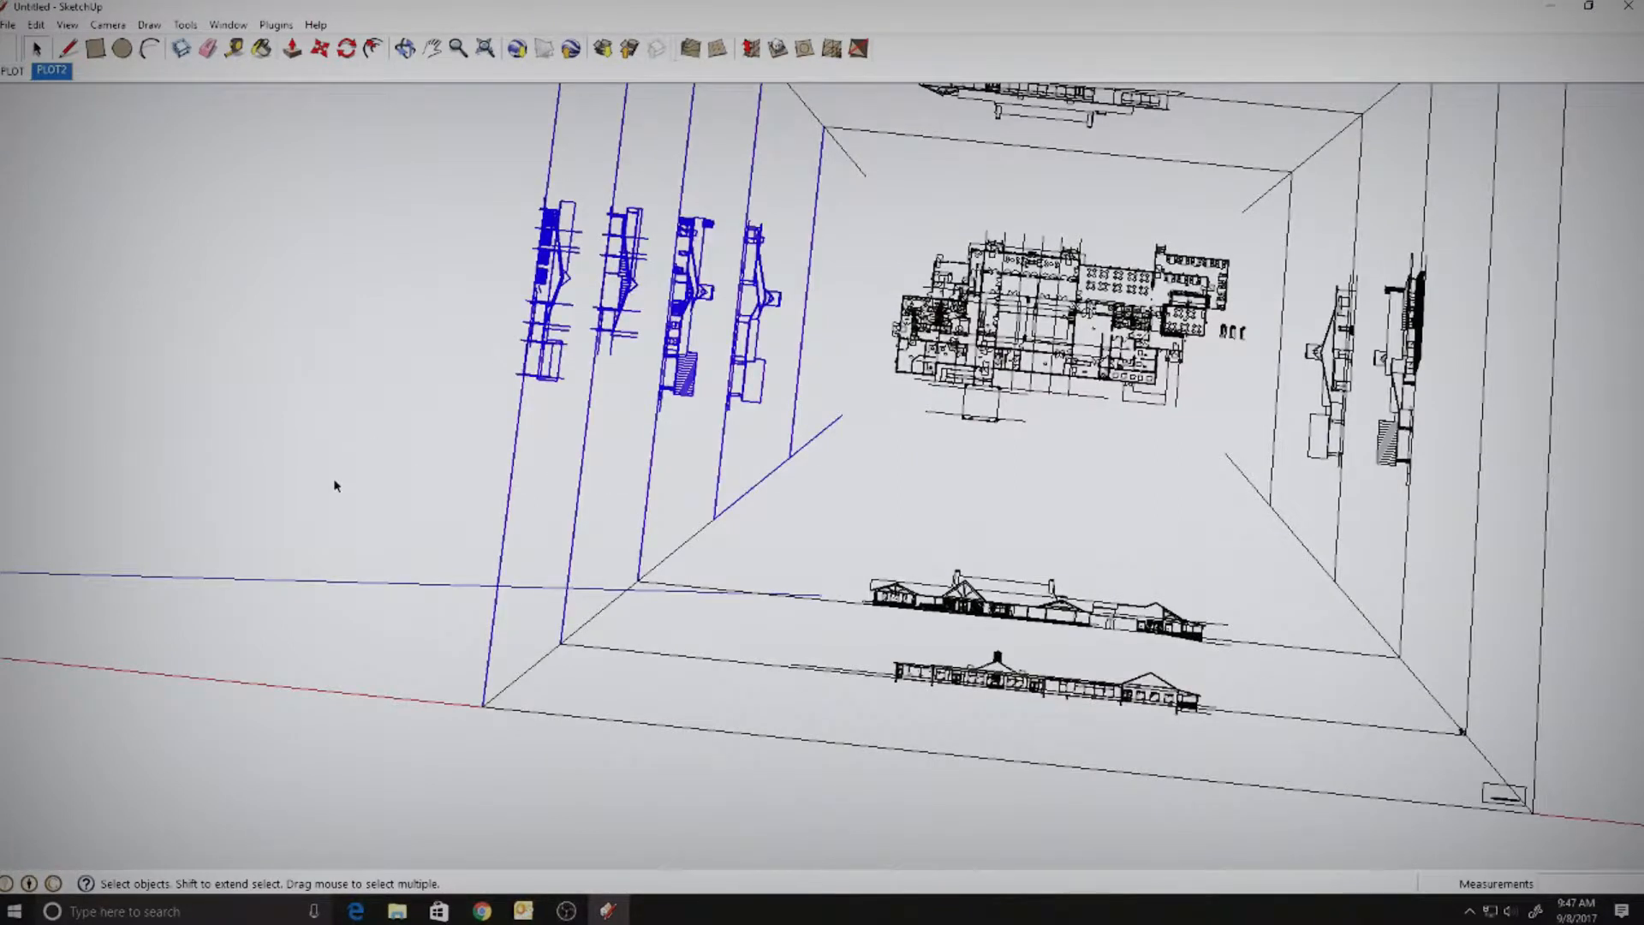
pyautogui.press('Delete')
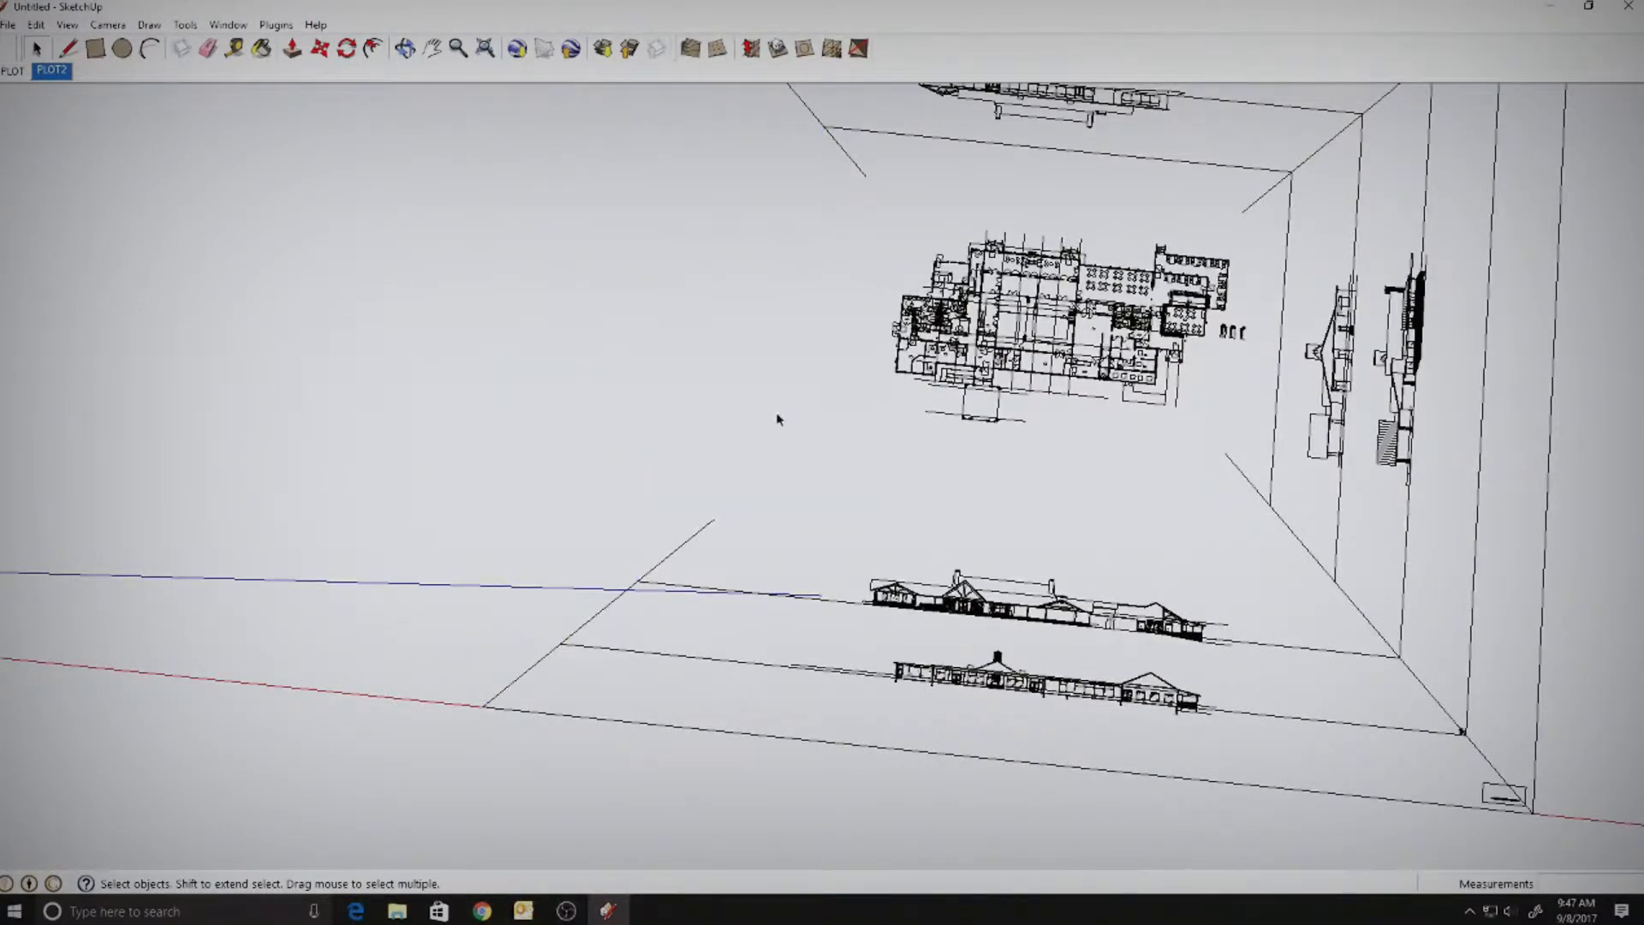
# - Delete the innermost elevation above the floor plan with its frame lines and the loose diagonal at its left end
pyautogui.moveTo(777, 415); pyautogui.dragTo(676, 625, button='middle')
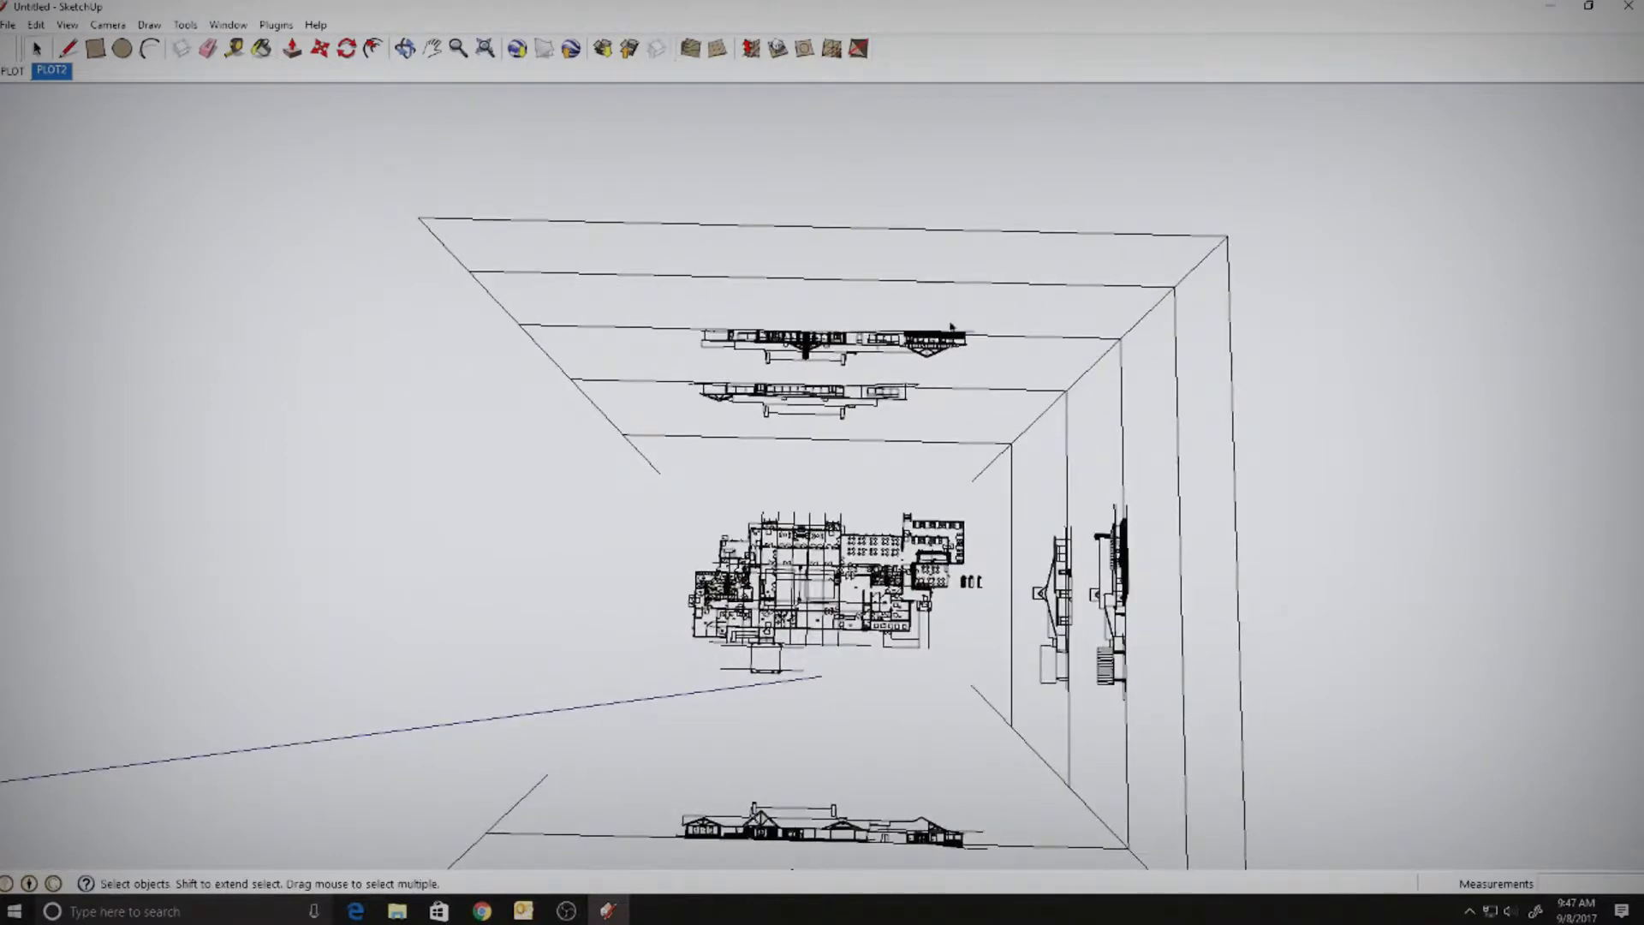
pyautogui.click(660, 457)
pyautogui.press('Delete')
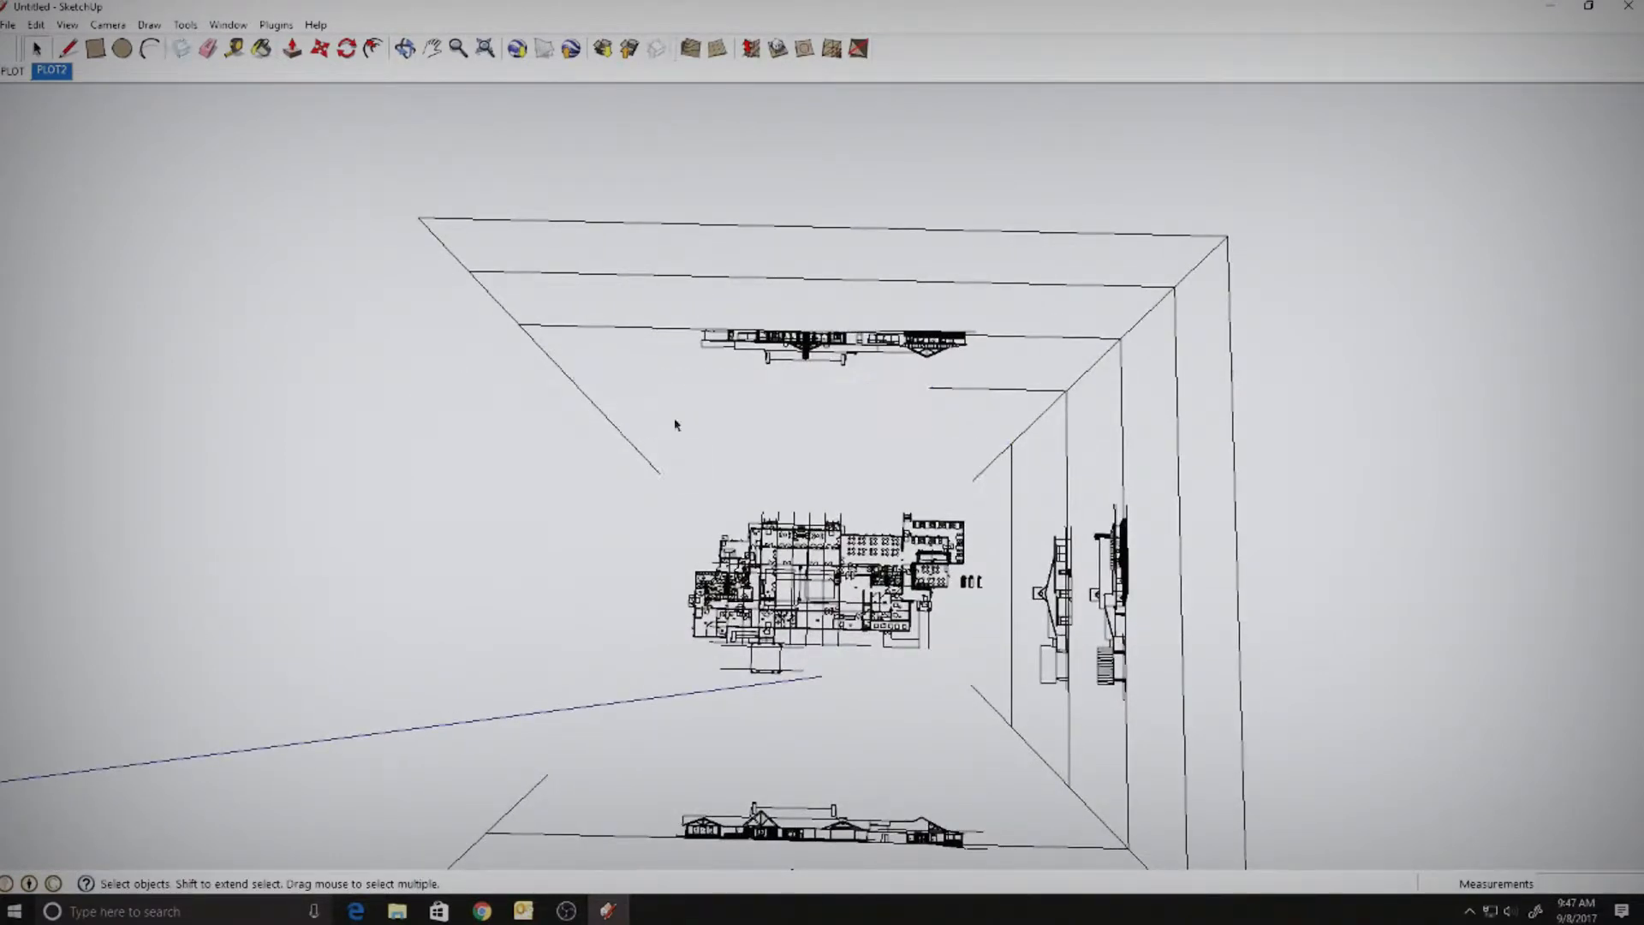
pyautogui.click(621, 432)
pyautogui.press('Delete')
# - Delete the inner elevation on the right side of the floor plan and the leftover inner frame lines, diagonals and stray speck
pyautogui.click(1047, 424)
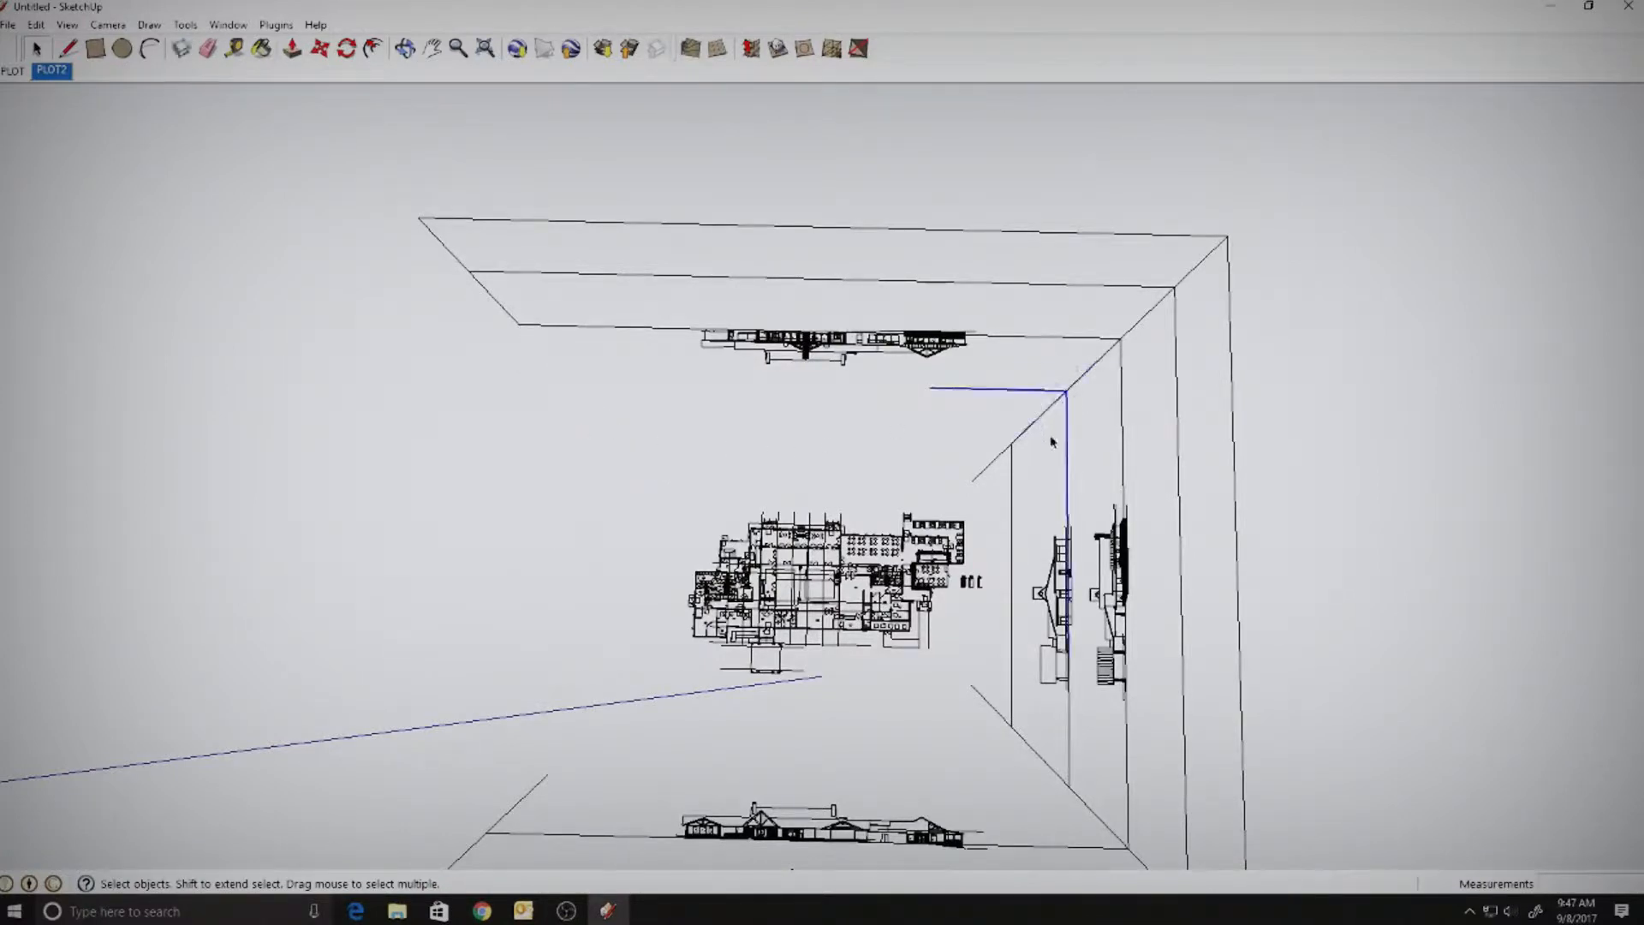
pyautogui.press('Delete')
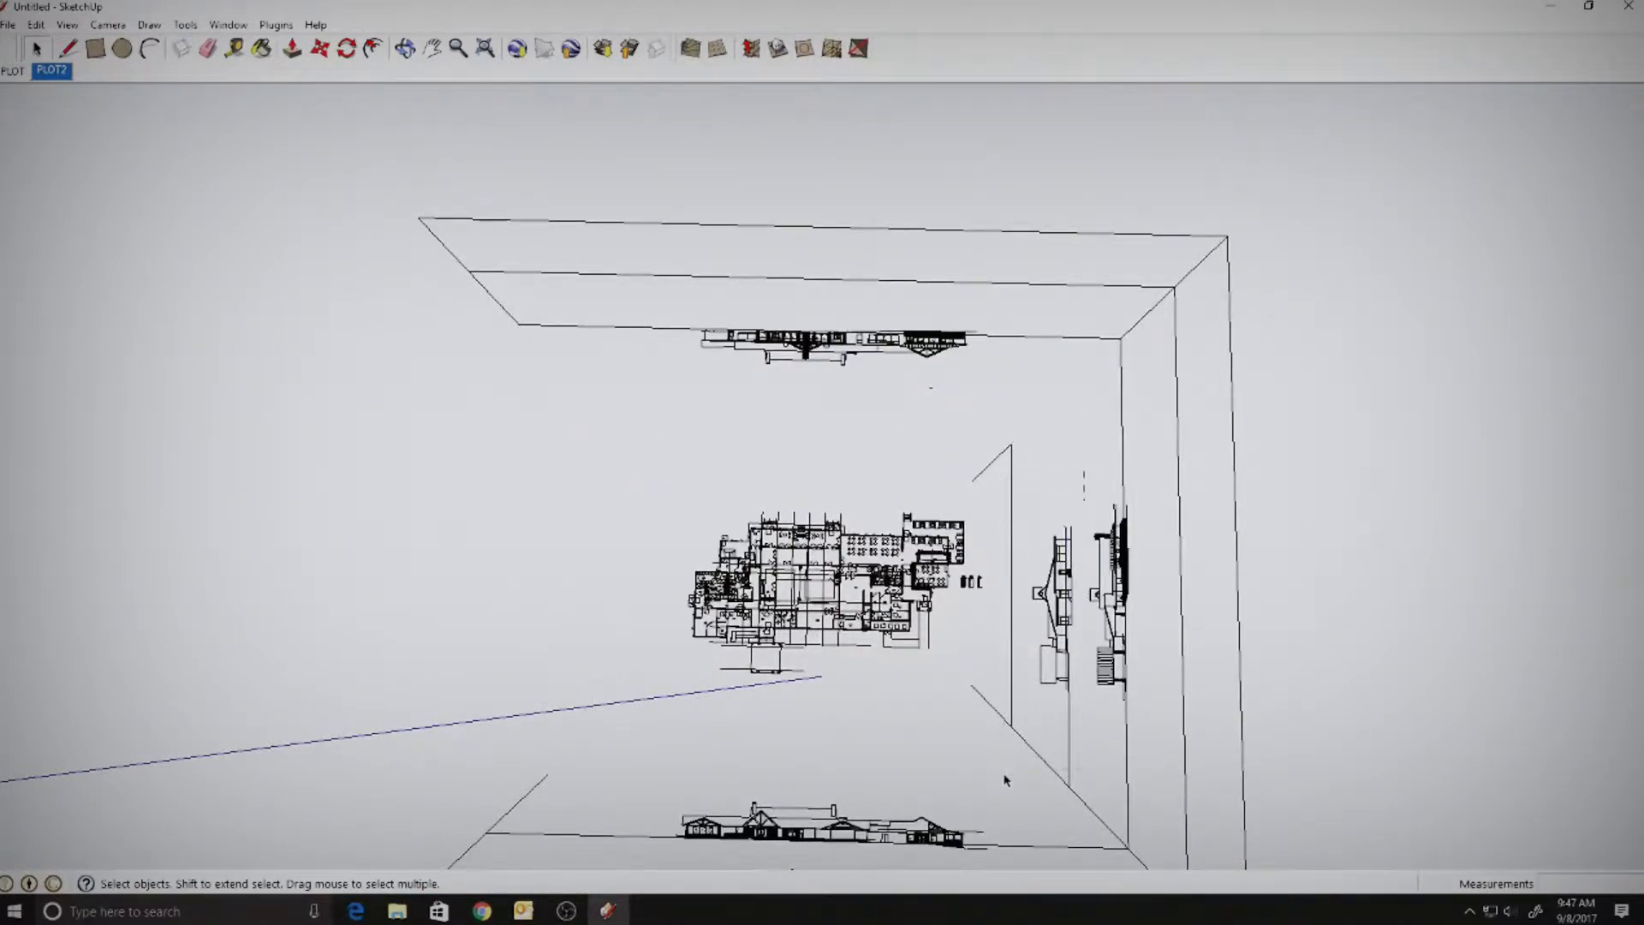
pyautogui.moveTo(1005, 781); pyautogui.dragTo(1007, 781)
pyautogui.press('Delete')
pyautogui.click(1057, 778)
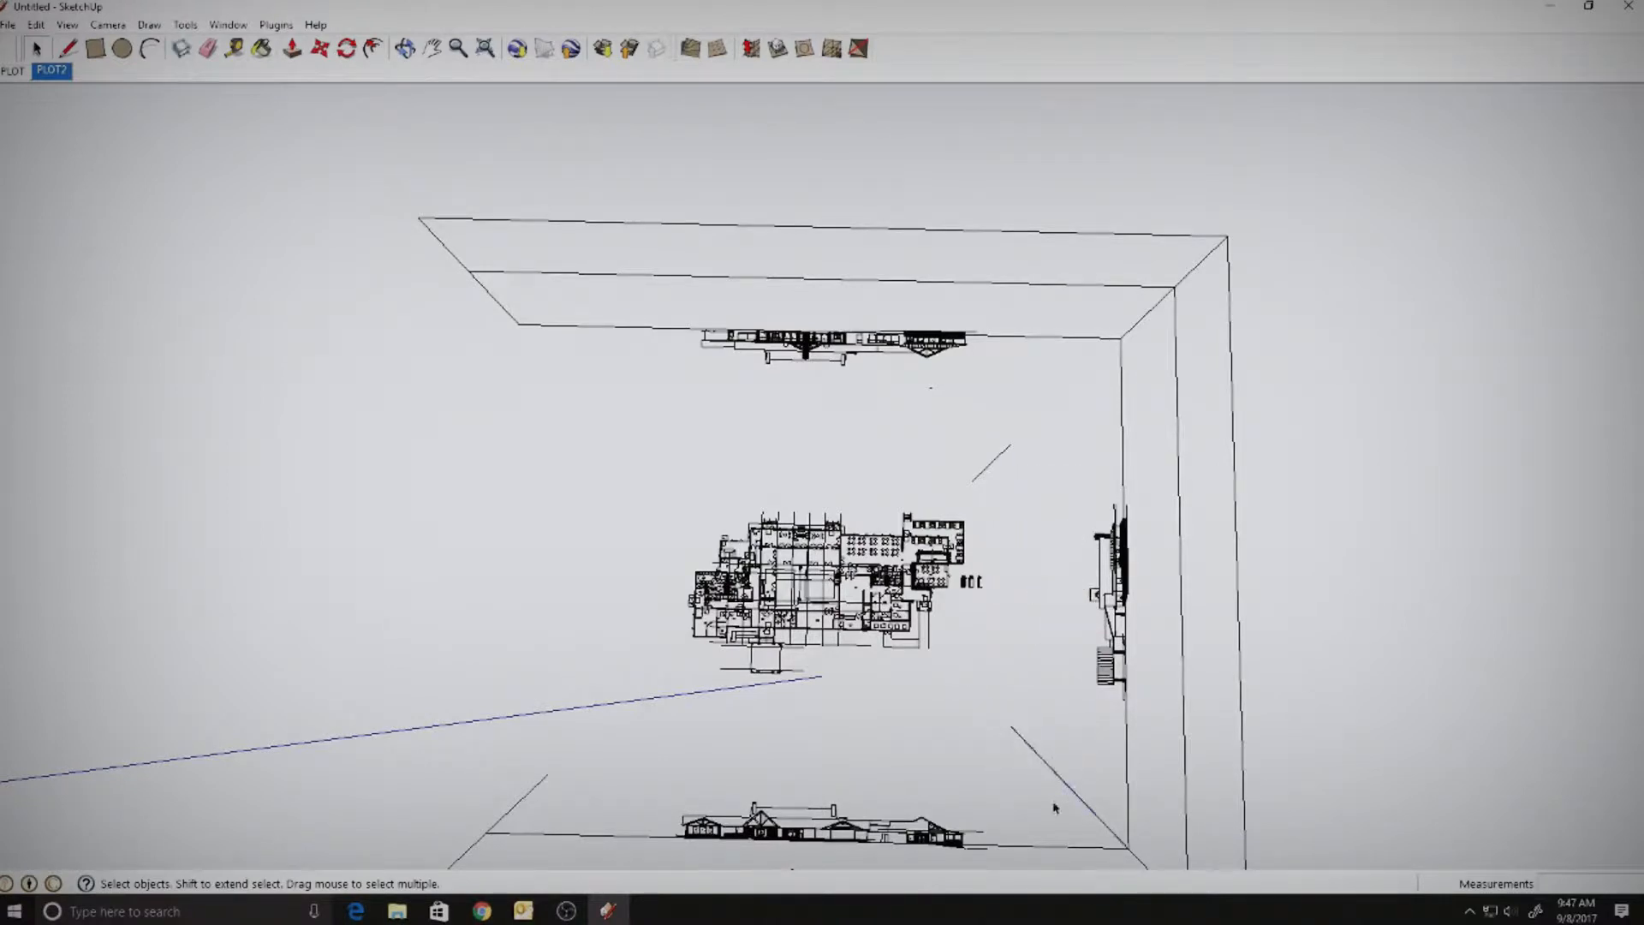
pyautogui.press('Delete')
pyautogui.moveTo(989, 478); pyautogui.dragTo(989, 478)
pyautogui.press('Delete')
pyautogui.moveTo(946, 381); pyautogui.dragTo(913, 407)
# - Delete the small title box and short diagonal at the lower right corner of the outer frame
pyautogui.scroll(-1, 631, 763)
pyautogui.moveTo(715, 735)
pyautogui.keyDown('shift'); pyautogui.mouseDown(button='middle')
pyautogui.moveTo(654, 499)
pyautogui.moveTo(719, 520)
pyautogui.mouseUp(button='middle'); pyautogui.keyUp('shift')
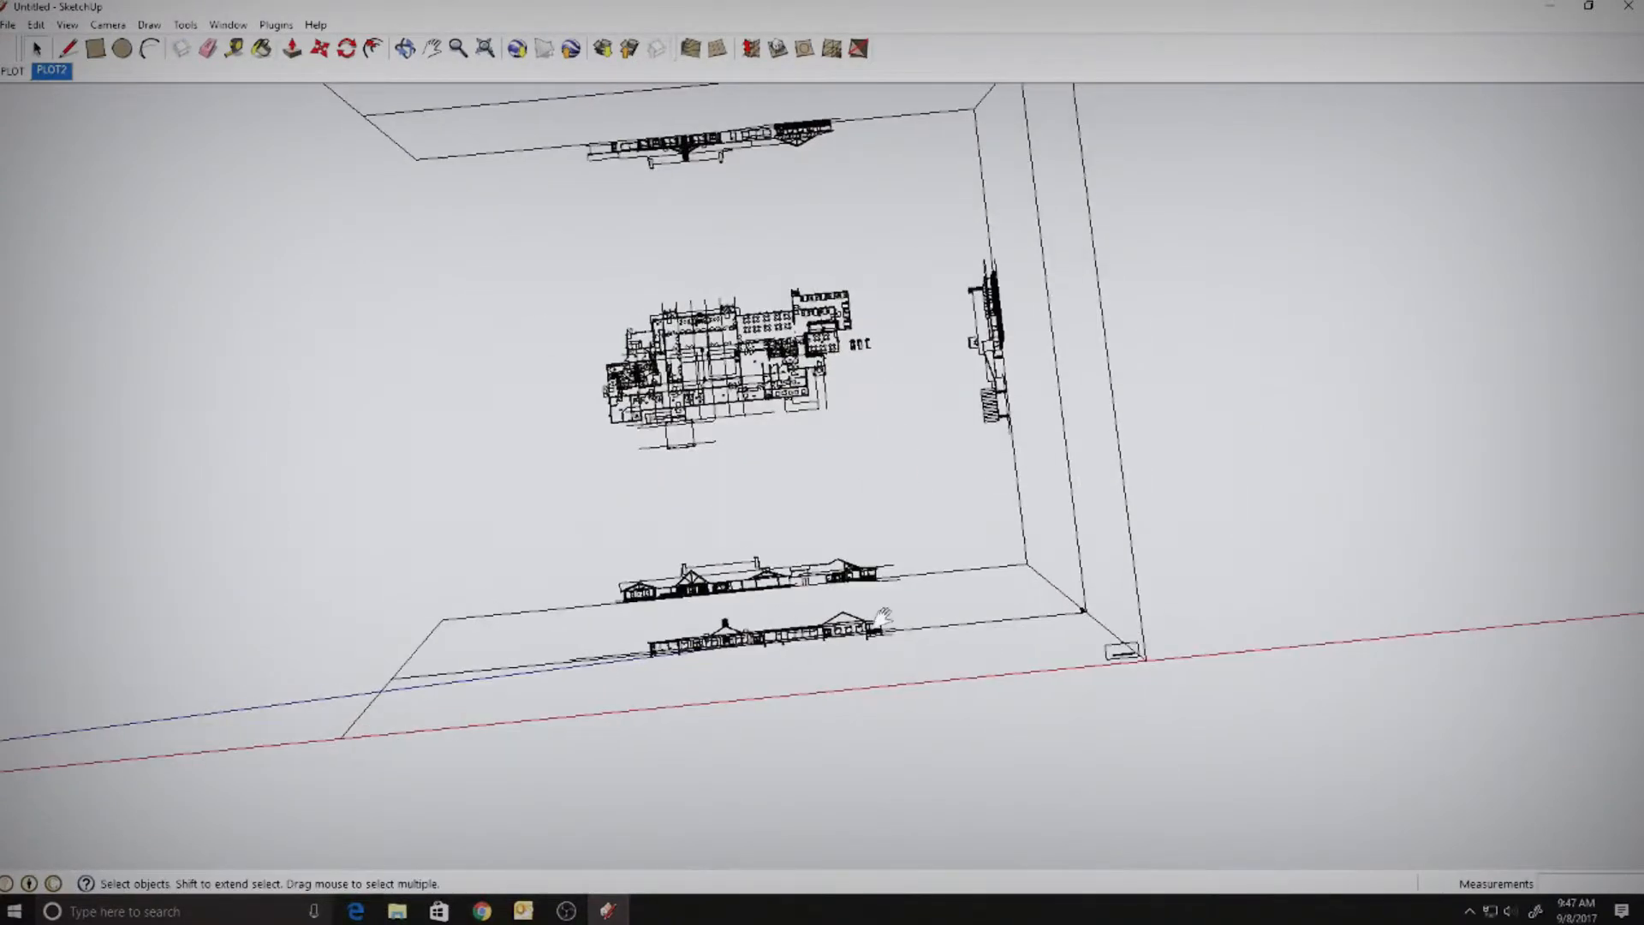
pyautogui.moveTo(880, 611)
pyautogui.mouseDown(button='middle')
pyautogui.moveTo(887, 591)
pyautogui.moveTo(1053, 565)
pyautogui.mouseUp(button='middle')
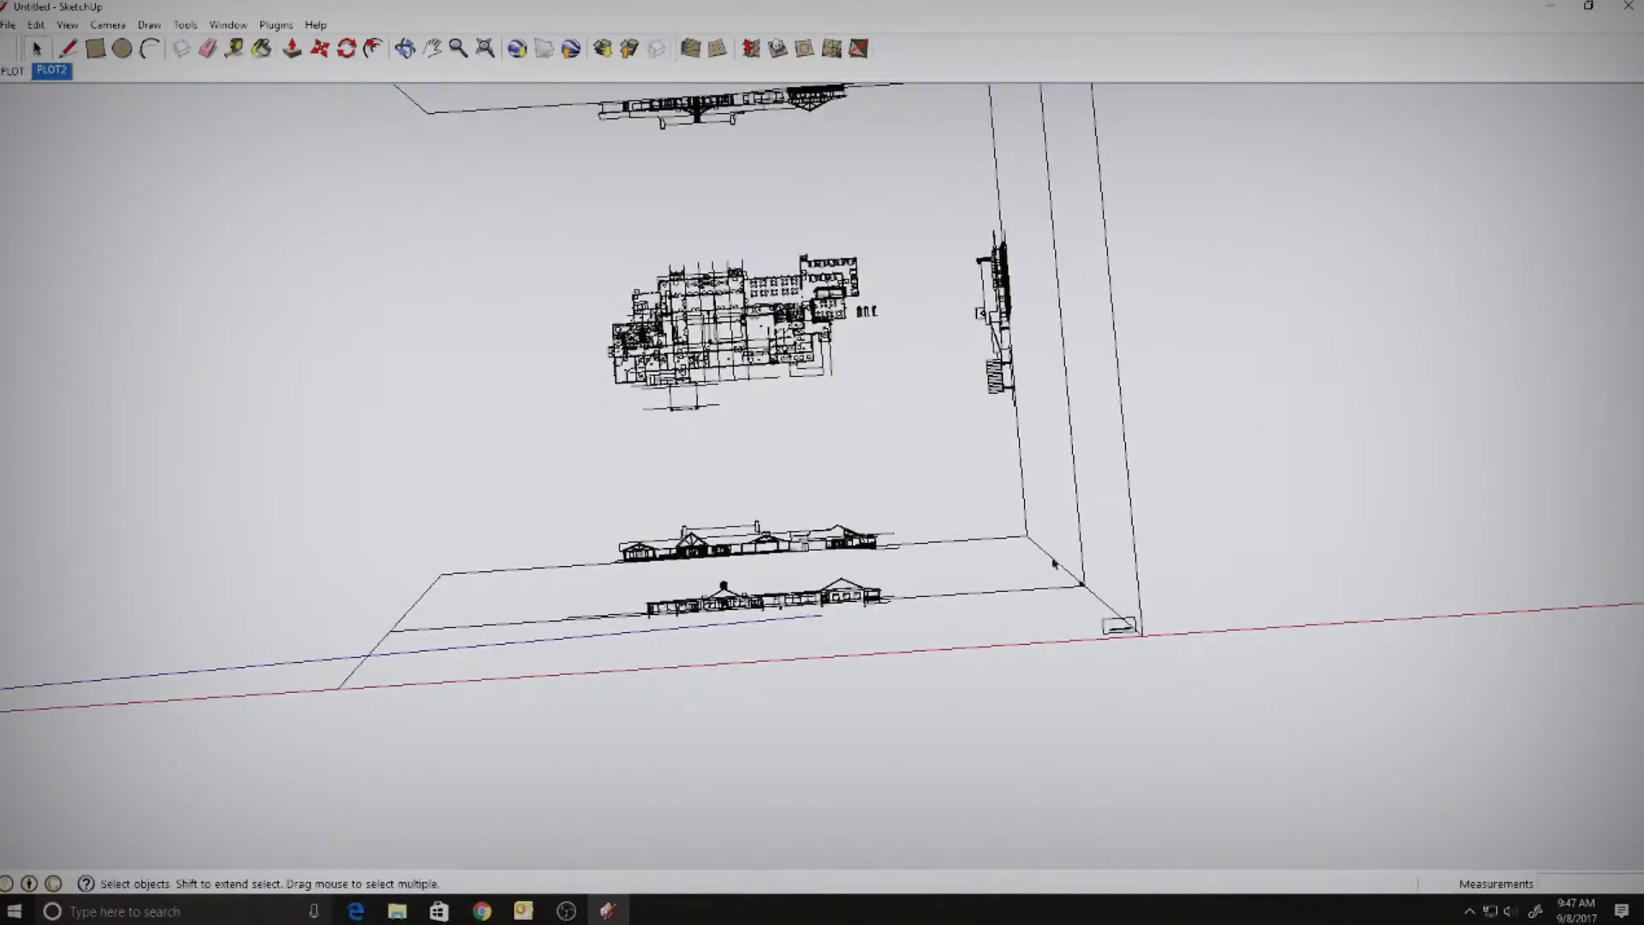
pyautogui.moveTo(1059, 529); pyautogui.dragTo(1239, 683)
pyautogui.press('Delete')
pyautogui.scroll(-3, 1210, 633)
pyautogui.moveTo(1214, 642)
pyautogui.mouseDown(button='middle')
pyautogui.moveTo(1207, 679)
pyautogui.moveTo(1135, 526)
pyautogui.mouseUp(button='middle')
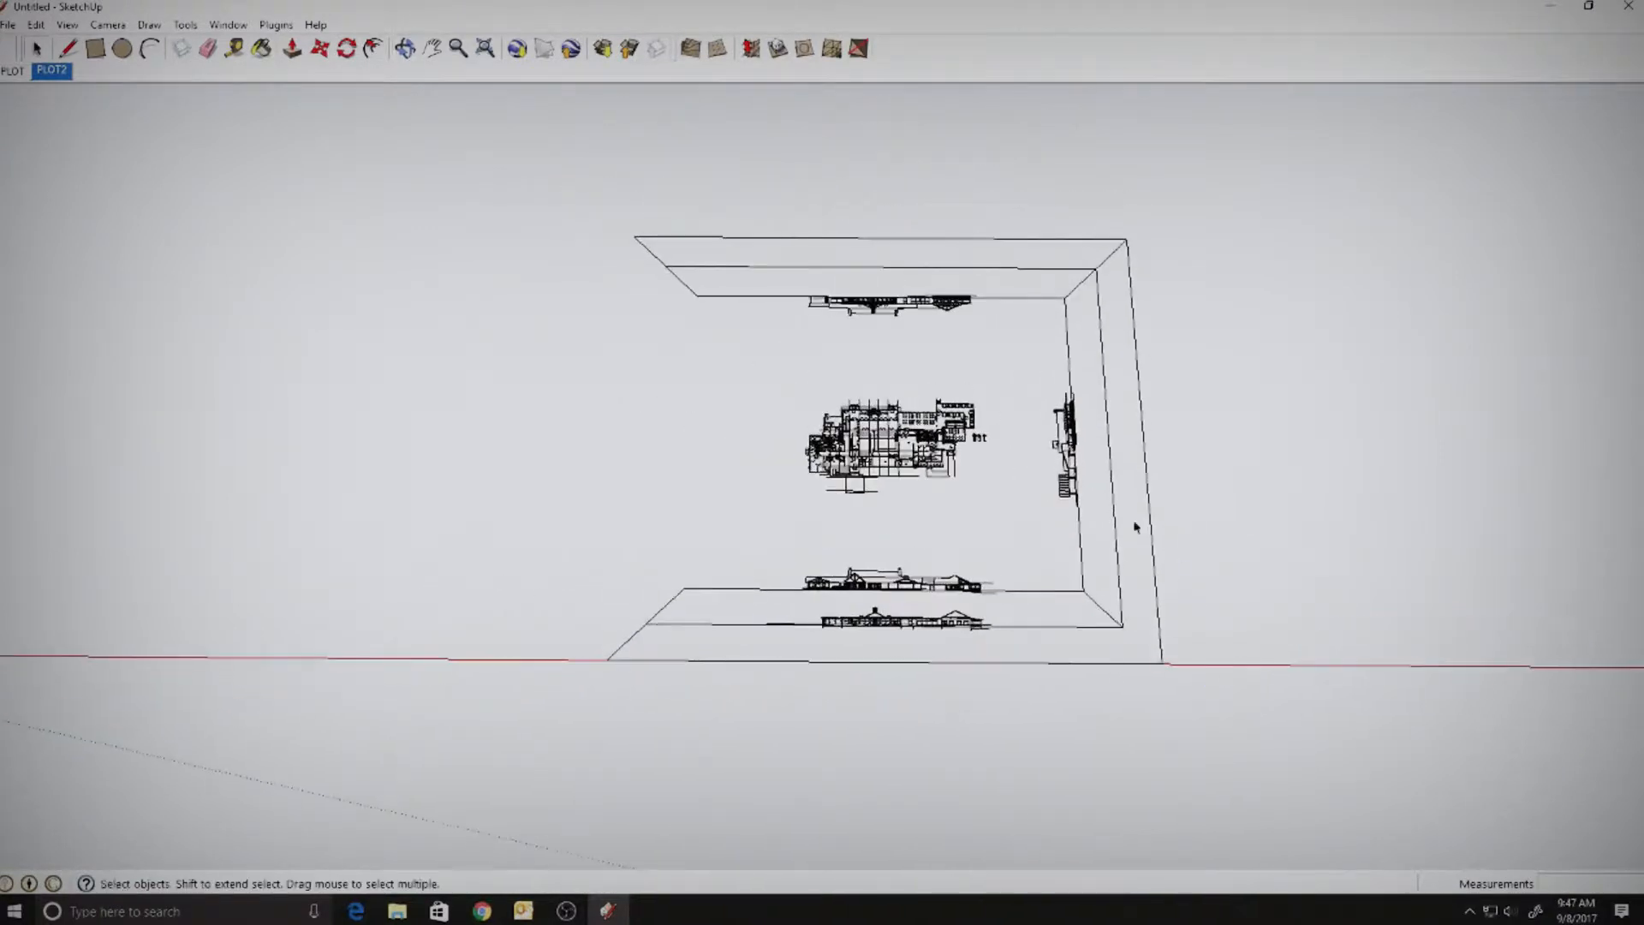
# - Make a group from all the floor plan linework in the middle of the frame, including the loose text beside it
pyautogui.scroll(3, 985, 428)
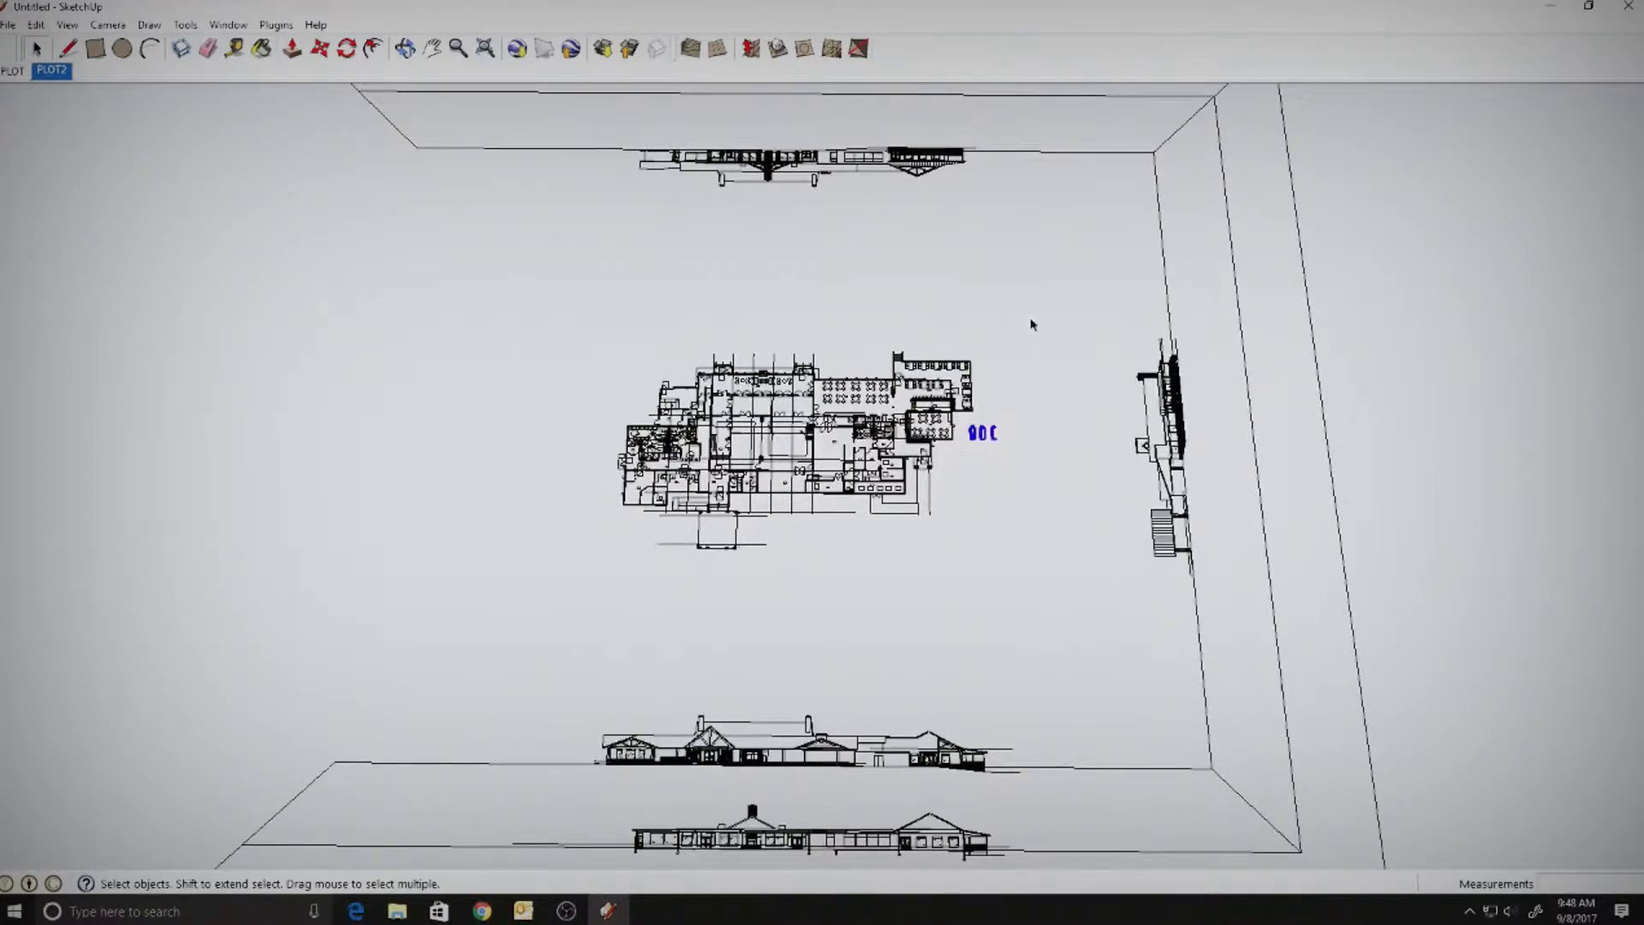
pyautogui.moveTo(1031, 320); pyautogui.dragTo(550, 580)
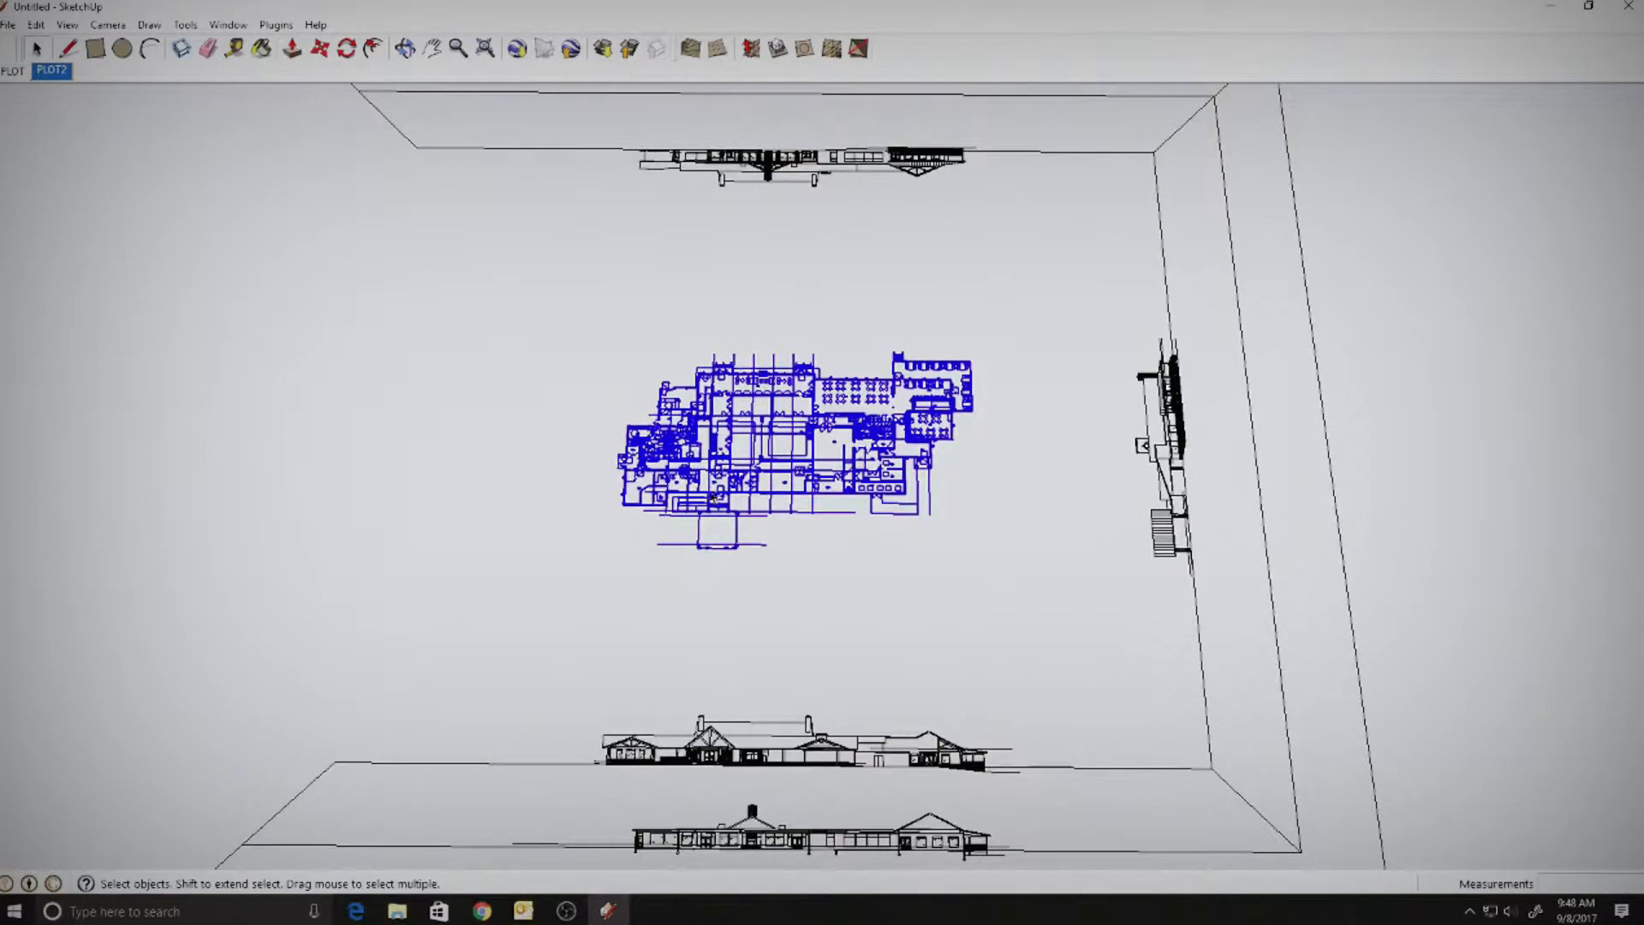
pyautogui.rightClick(525, 923)
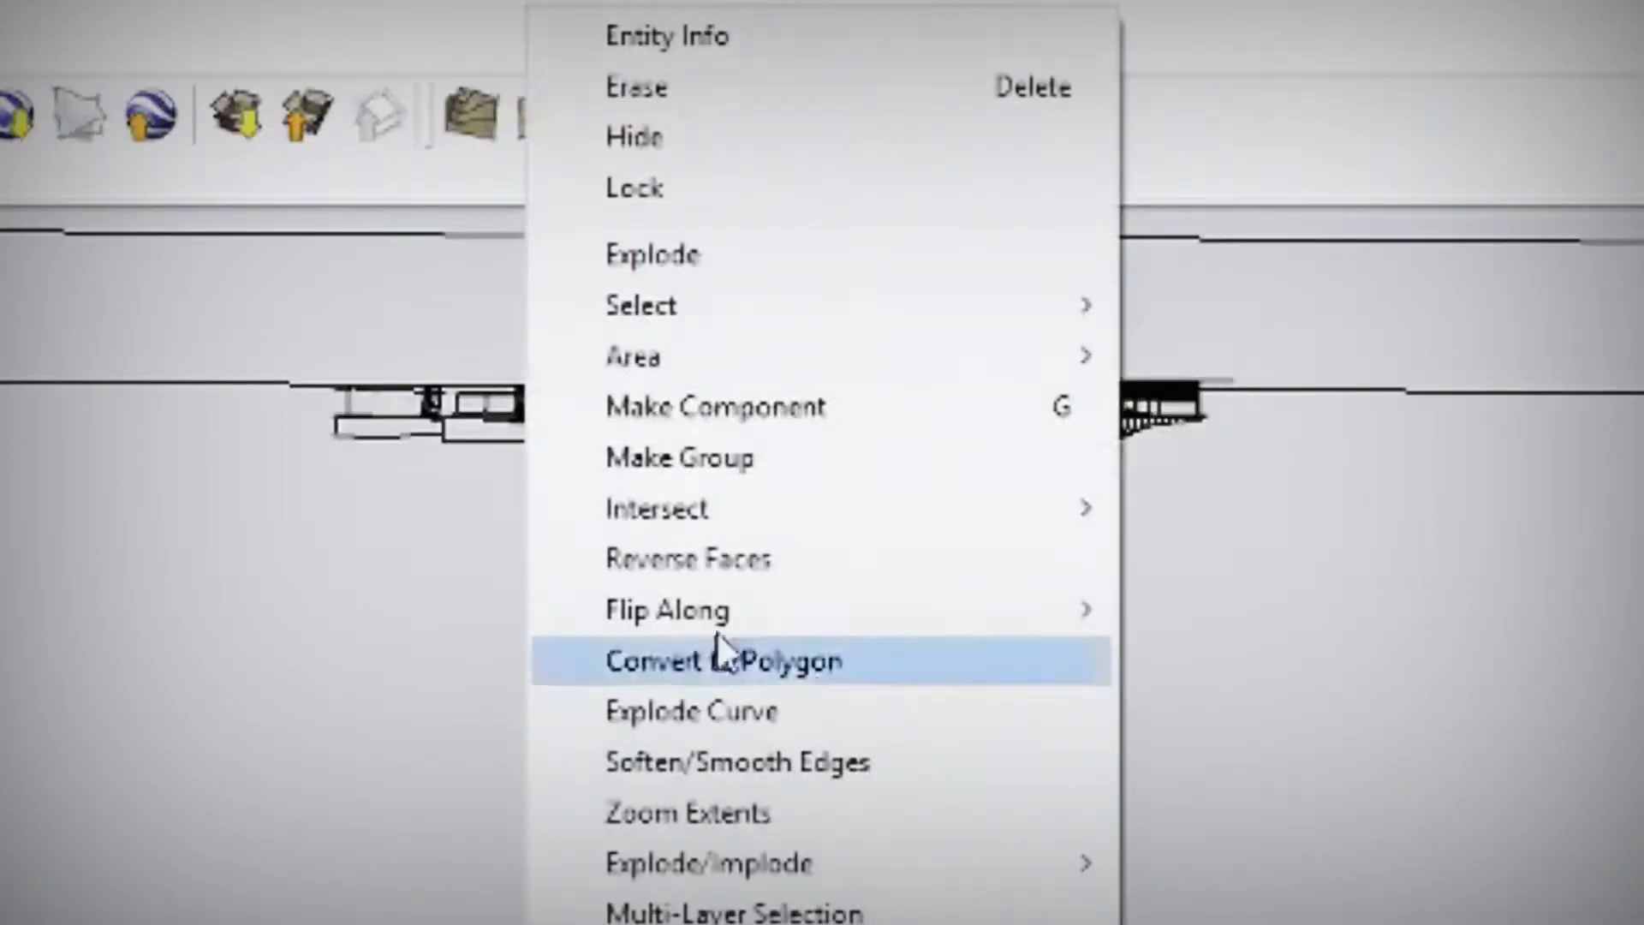
pyautogui.click(718, 458)
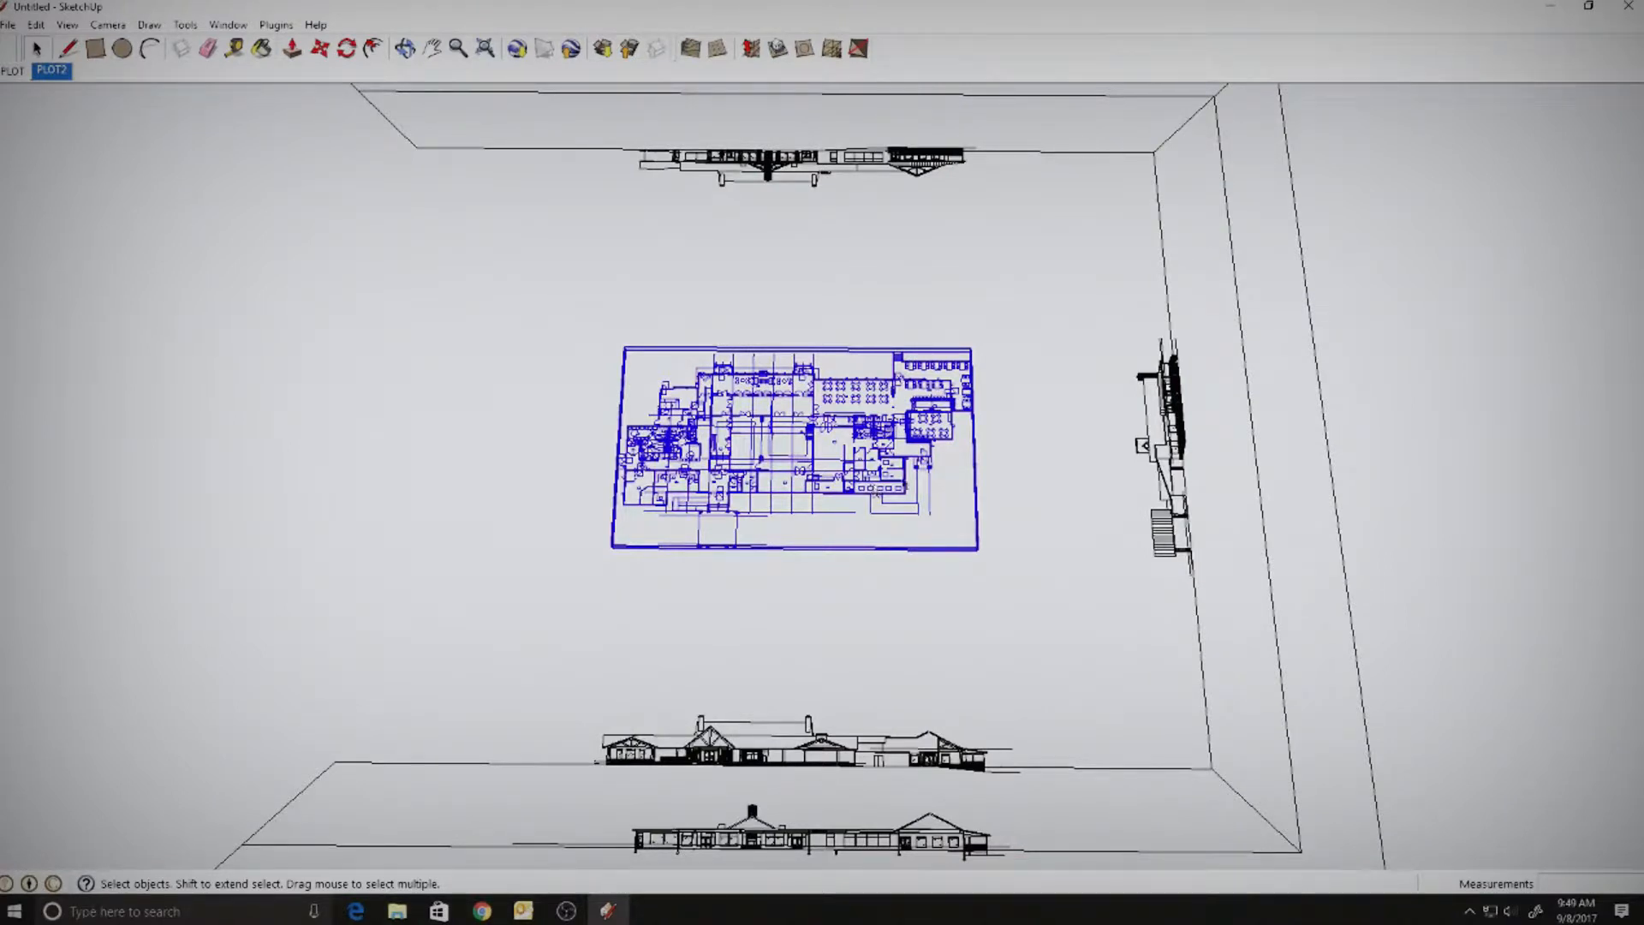
pyautogui.click(889, 678)
# - Make a group from the inner elevation directly below the floor plan, leaving the frame lines out of it
pyautogui.moveTo(524, 677)
pyautogui.mouseDown()
pyautogui.moveTo(1073, 805)
pyautogui.moveTo(974, 778)
pyautogui.mouseUp()
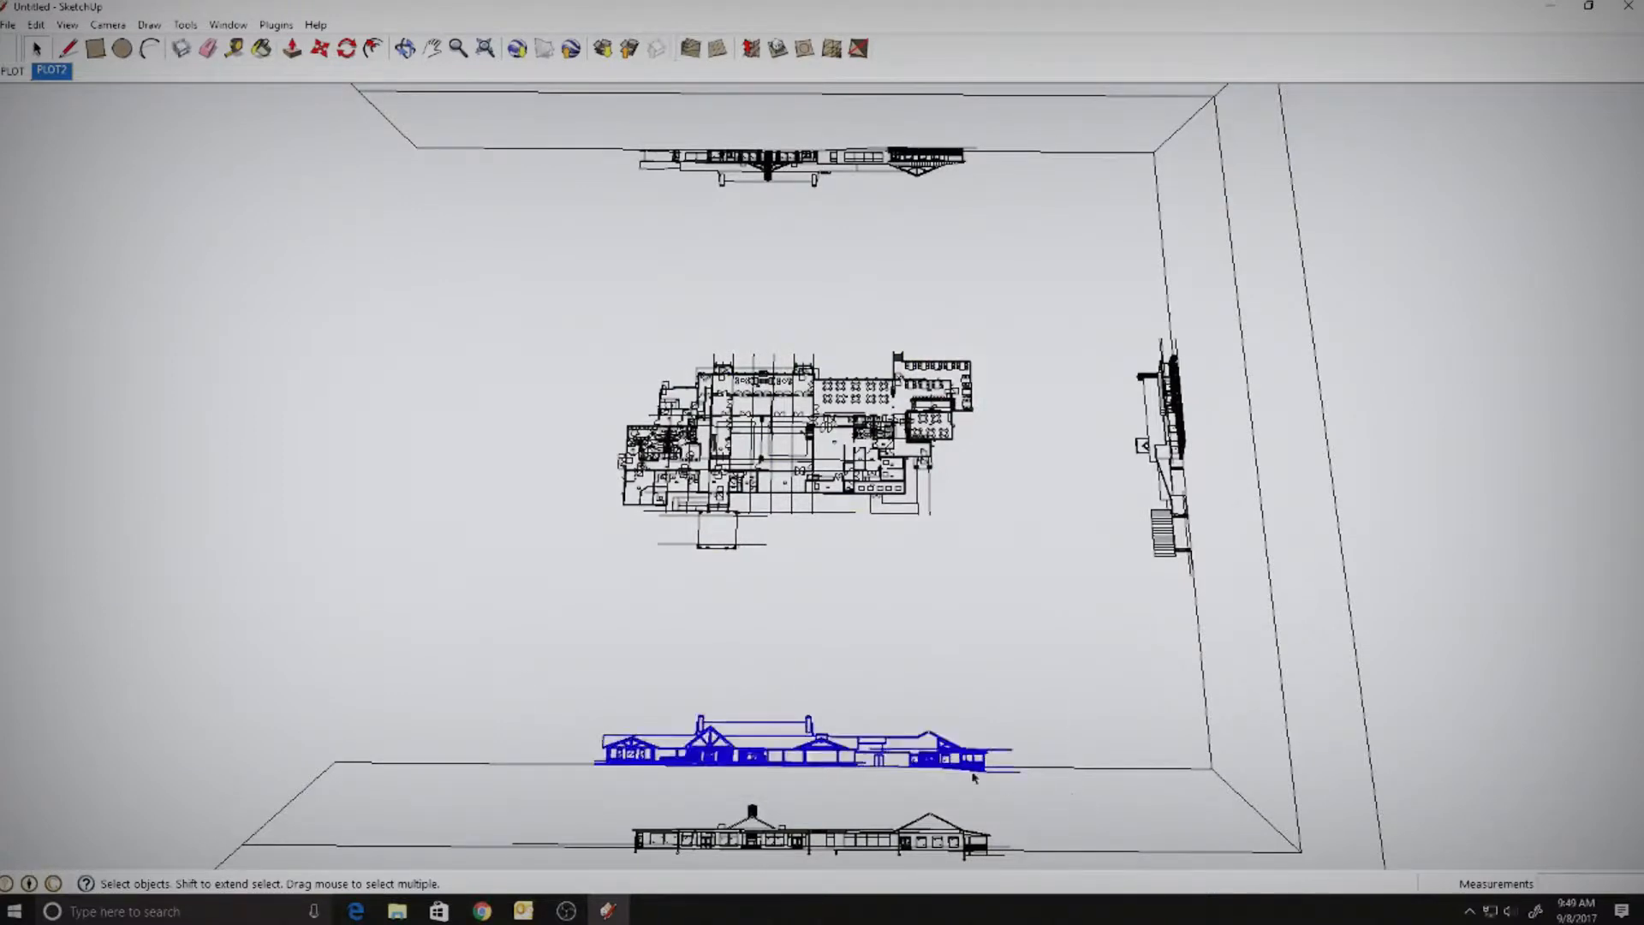
pyautogui.rightClick(959, 765)
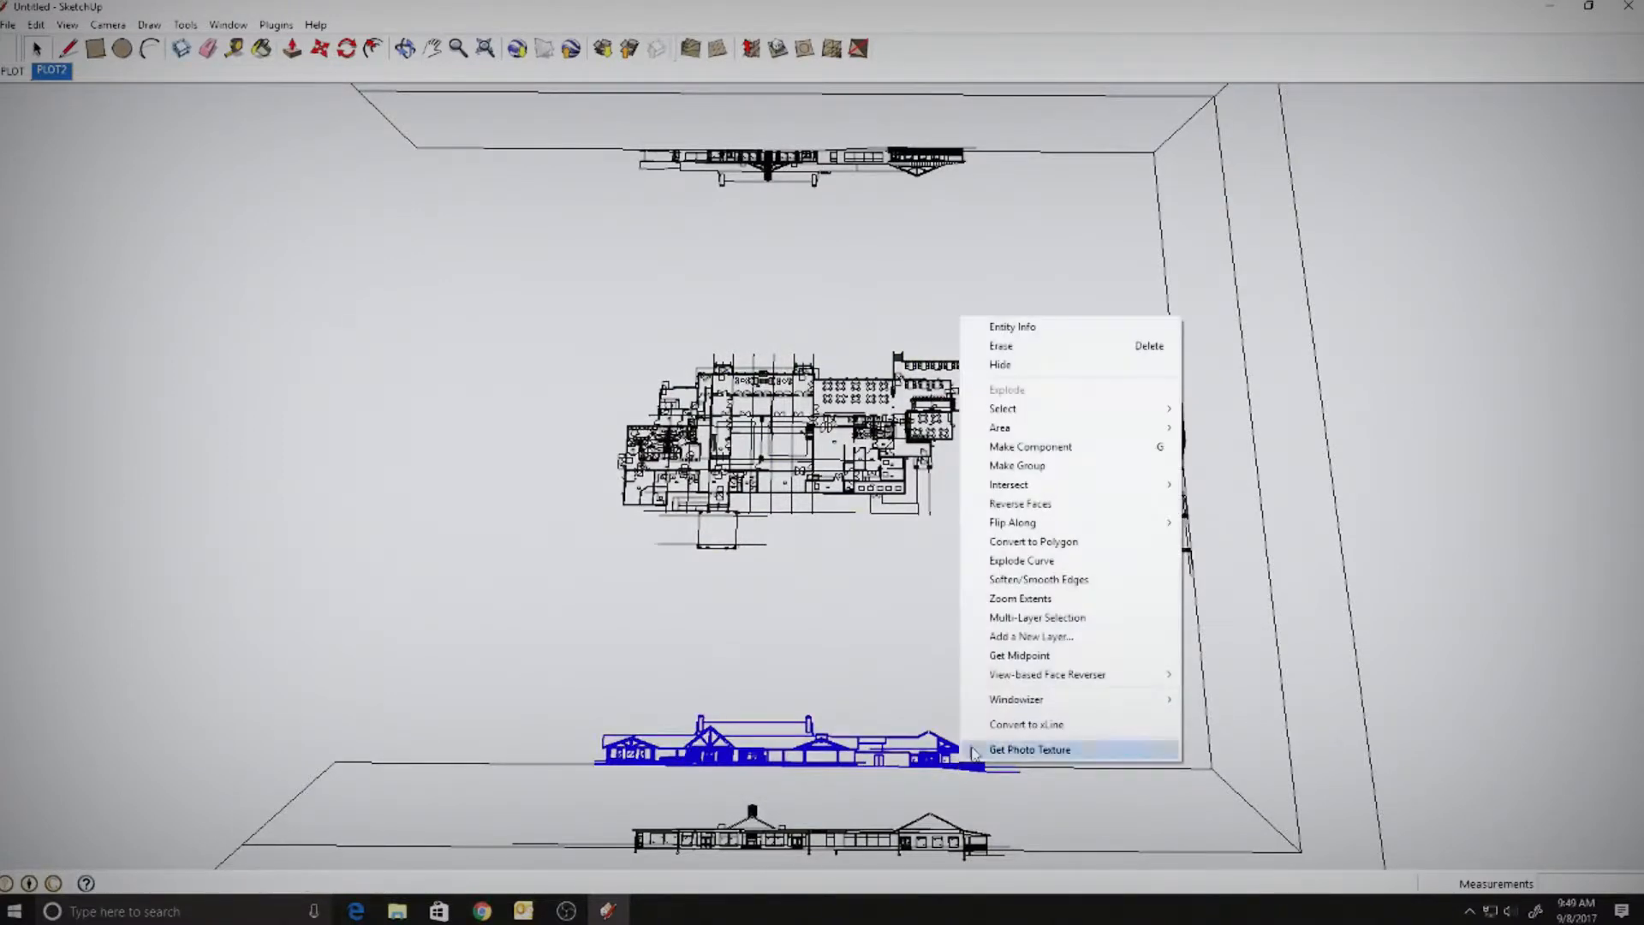
pyautogui.click(1049, 469)
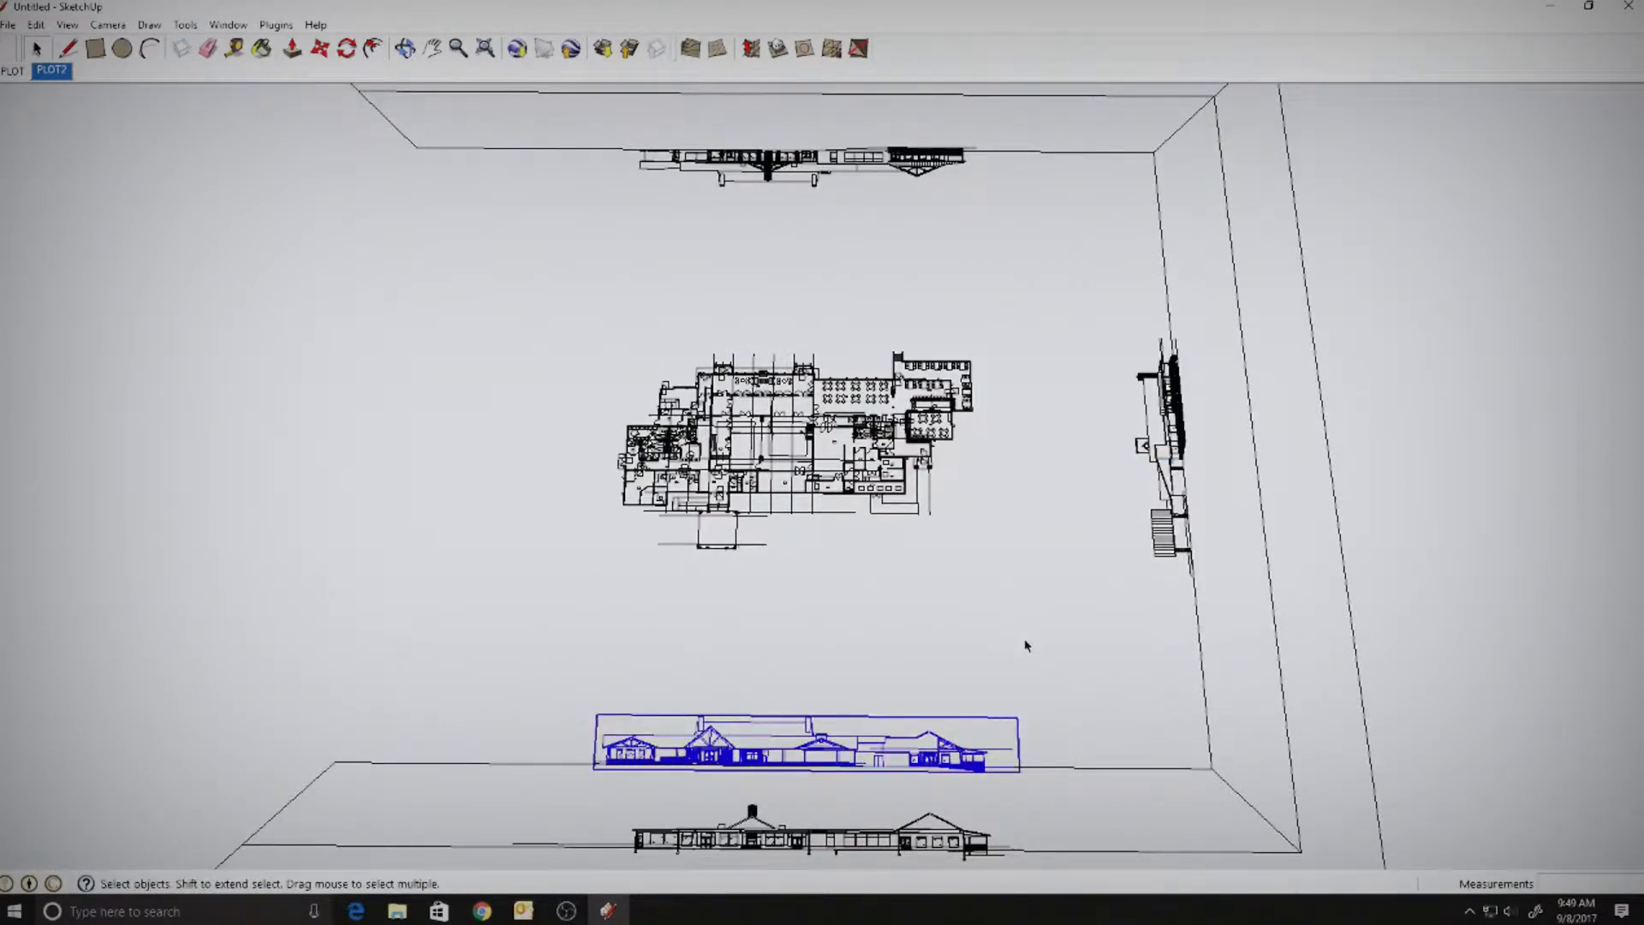
pyautogui.click(1097, 552)
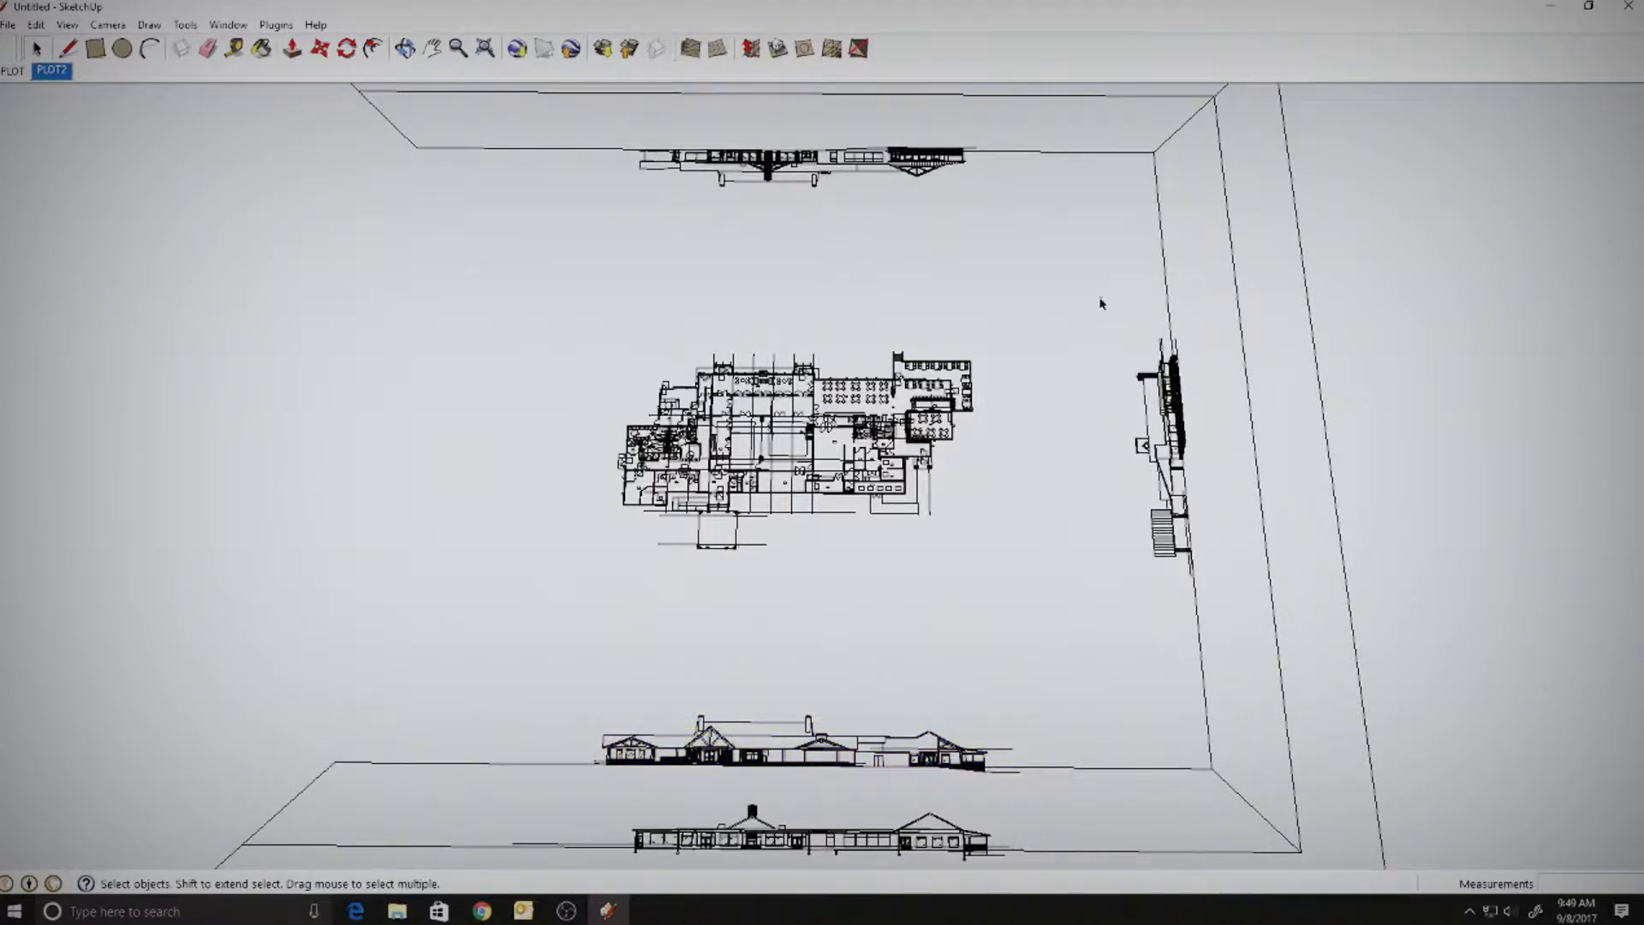
# - Make a group from the side elevation to the right of the floor plan, without the frame lines
pyautogui.moveTo(1102, 303); pyautogui.dragTo(1229, 594)
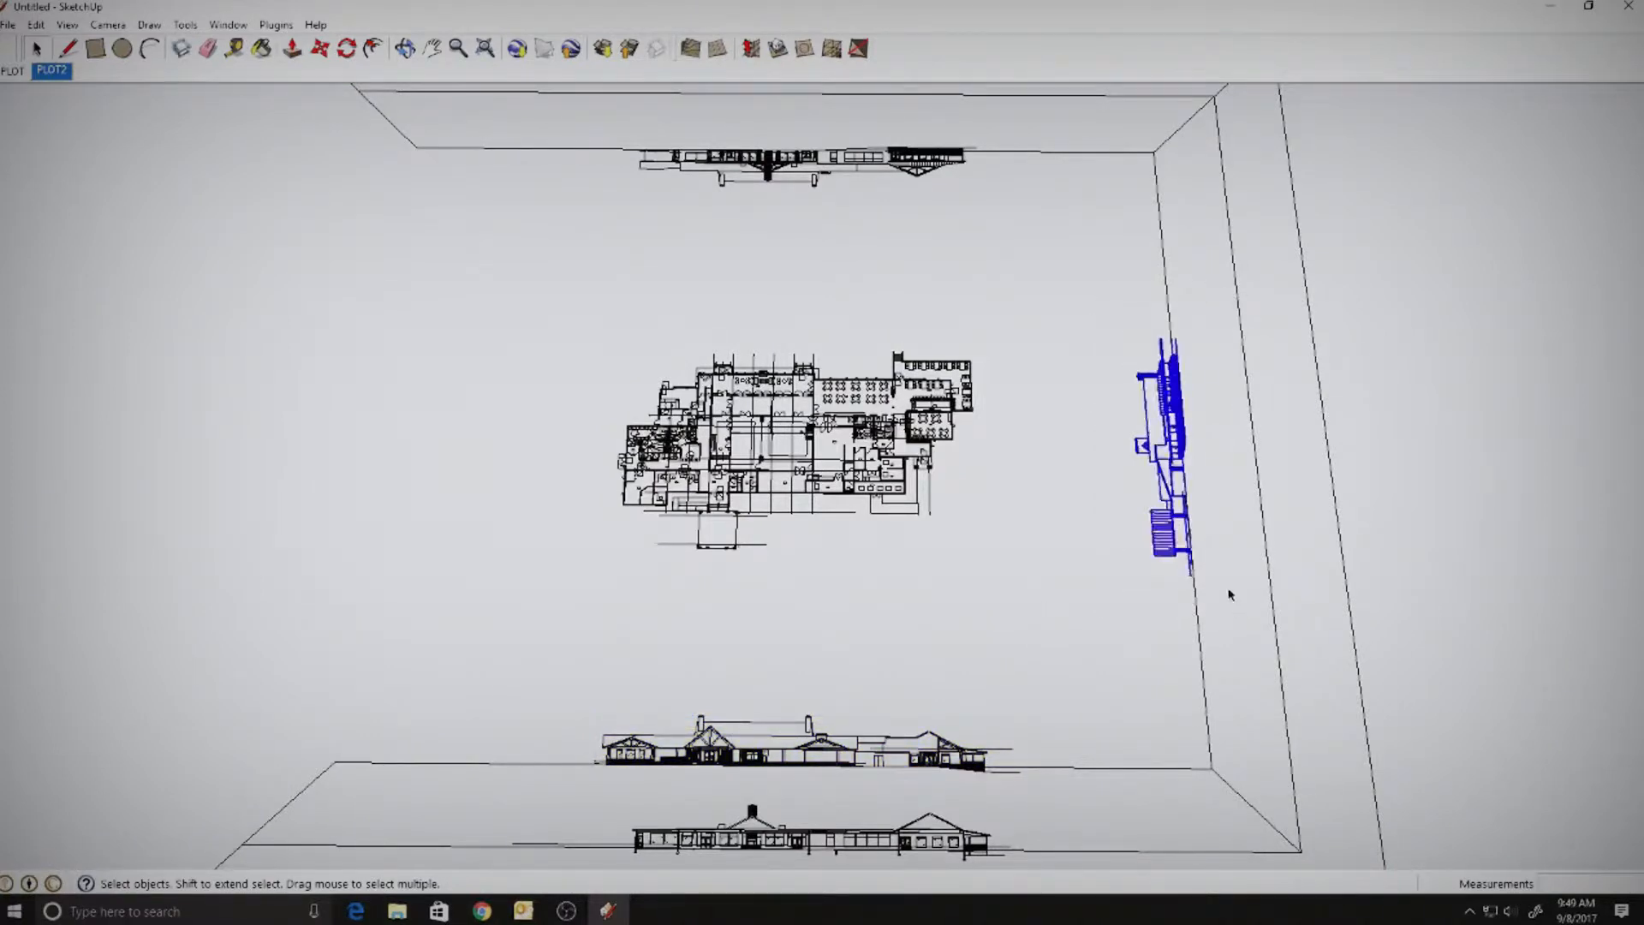
pyautogui.rightClick(1171, 480)
pyautogui.click(1202, 632)
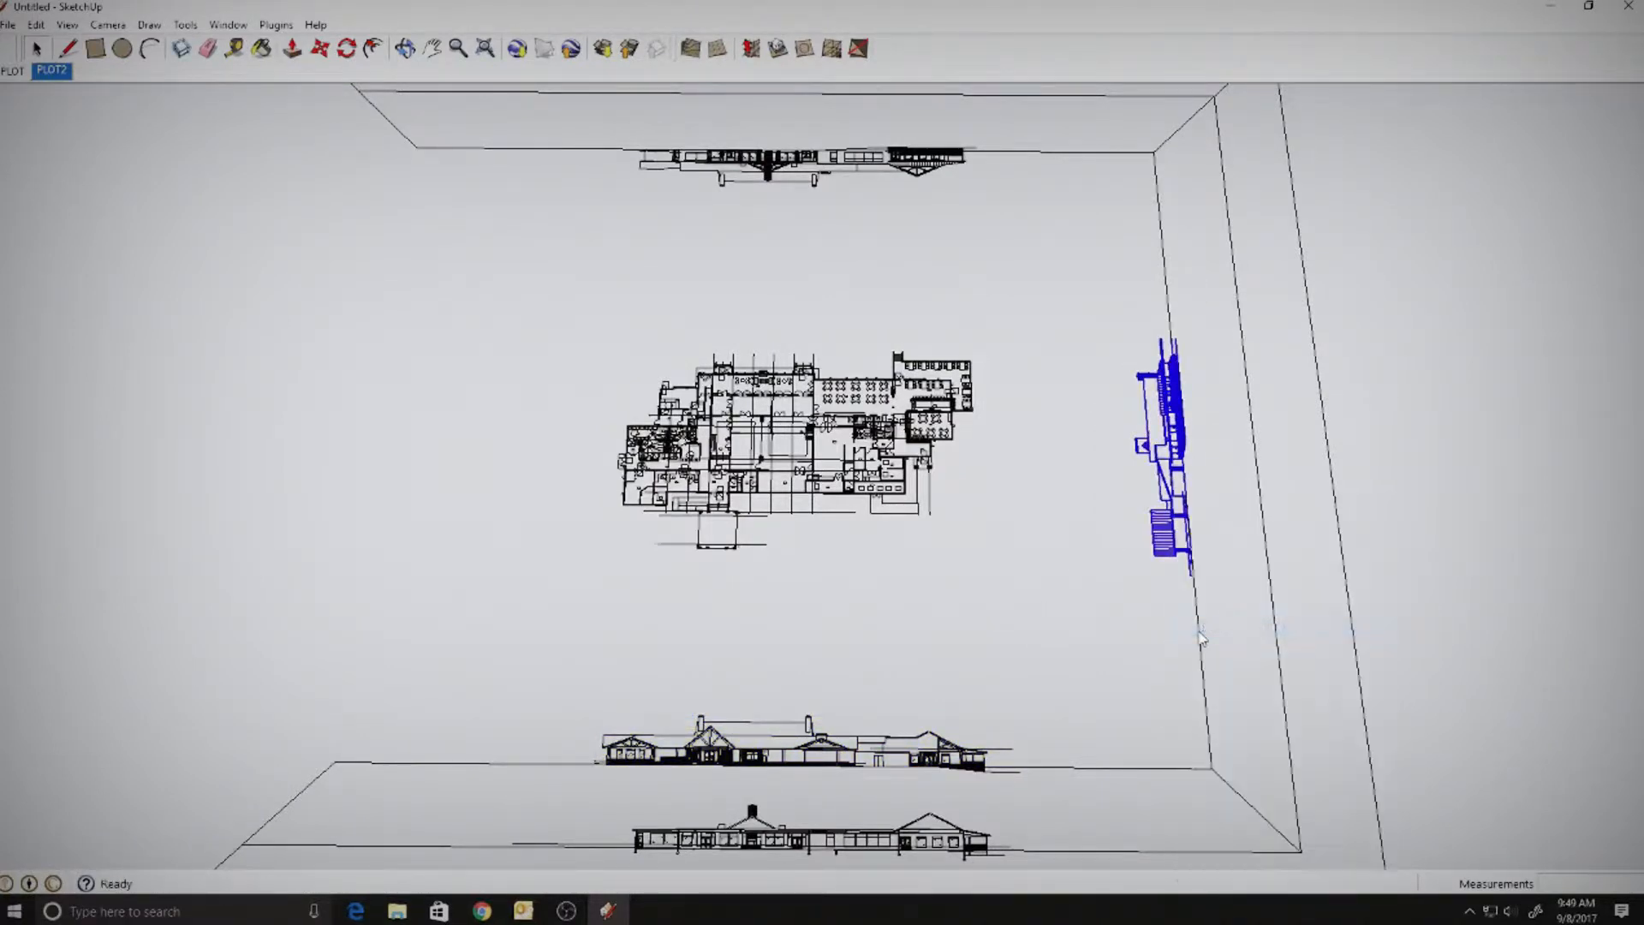
pyautogui.click(1101, 648)
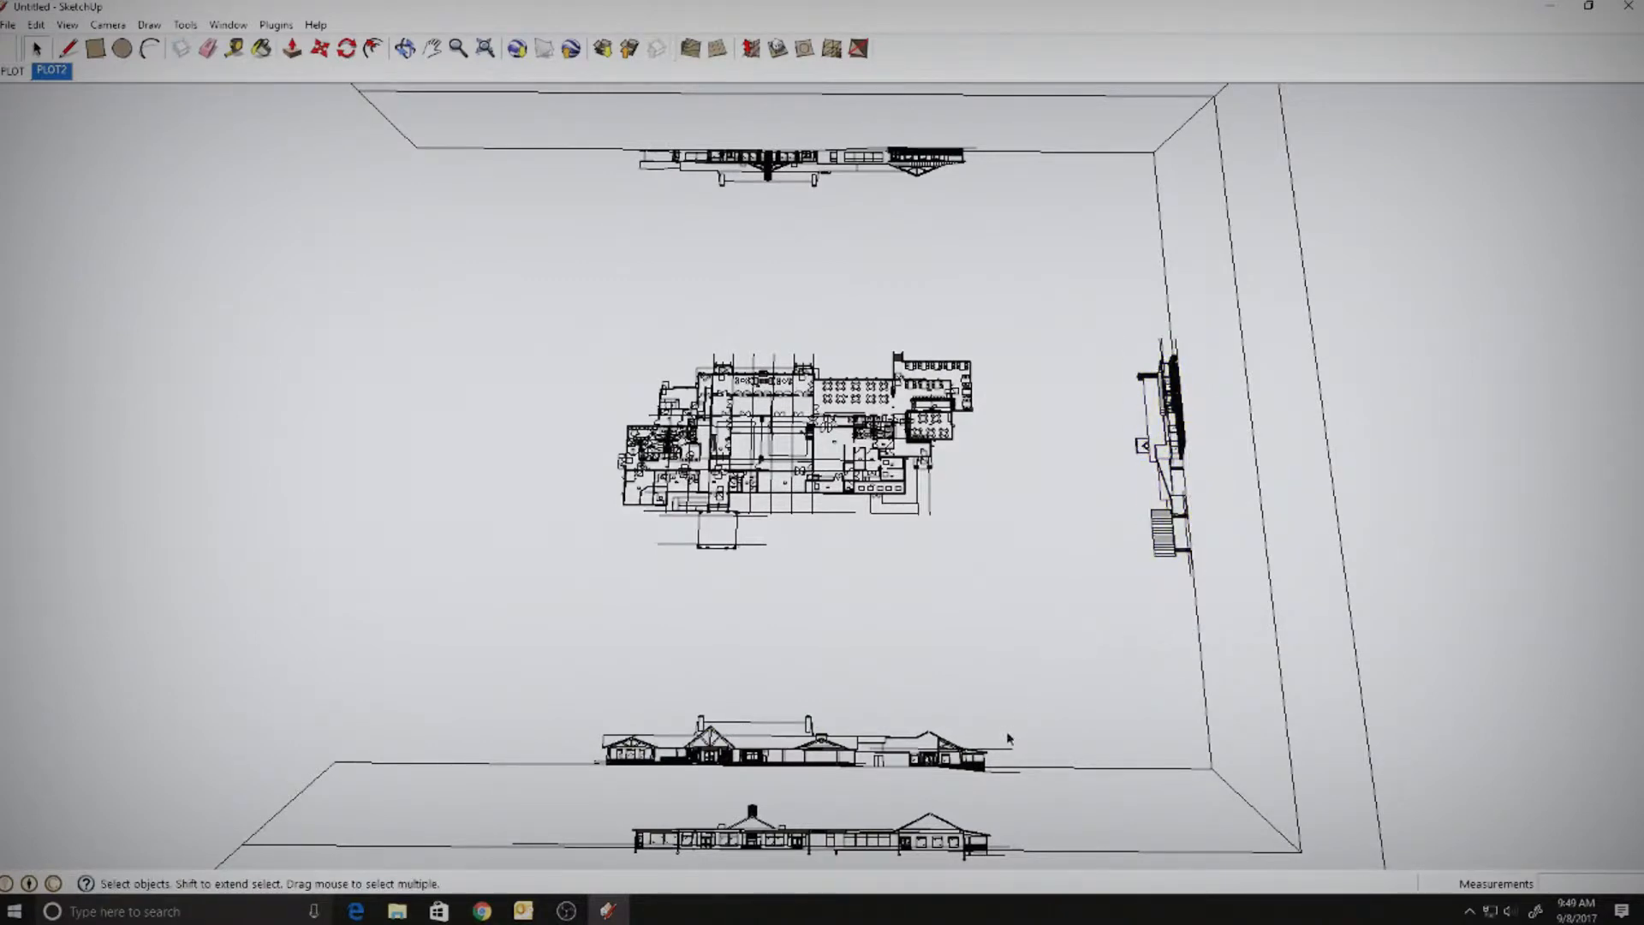
# - Delete the outer elevation on the middle frame line below the floor plan
pyautogui.moveTo(1096, 634); pyautogui.dragTo(830, 601, button='middle')
pyautogui.keyDown('shift'); pyautogui.moveTo(639, 647); pyautogui.dragTo(617, 639, button='middle'); pyautogui.keyUp('shift')
pyautogui.moveTo(518, 581); pyautogui.dragTo(617, 600, button='middle')
pyautogui.moveTo(415, 559); pyautogui.dragTo(990, 665)
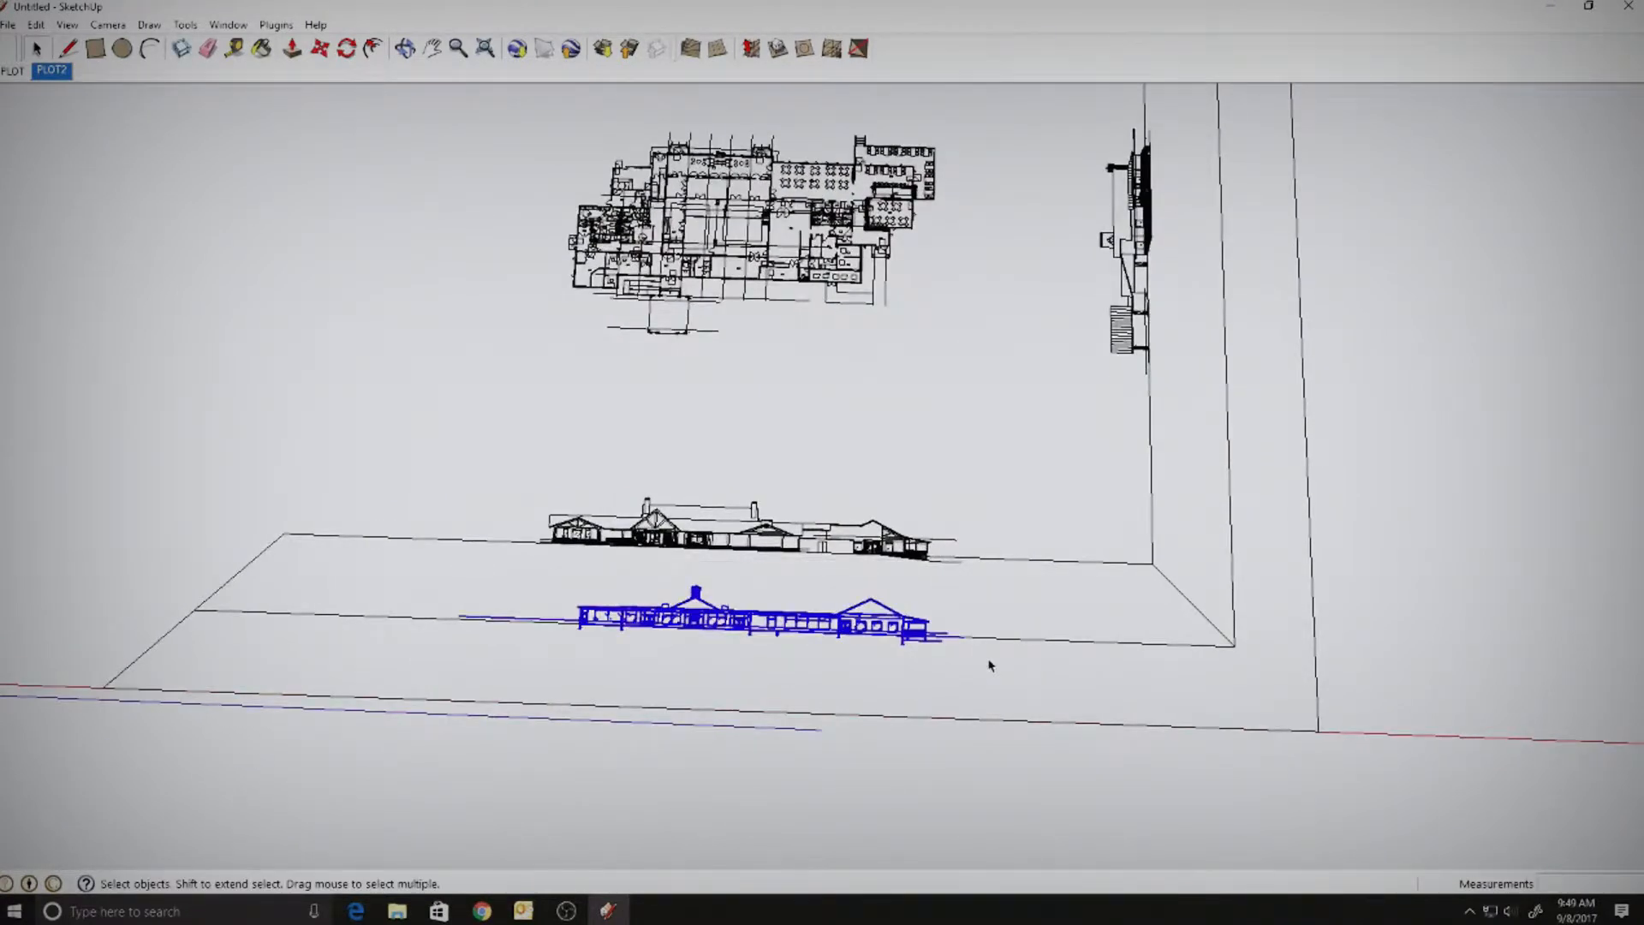
pyautogui.press('Delete')
# - Make a group from the remaining elevation above the floor plan, leaving the frame lines out
pyautogui.moveTo(1060, 393); pyautogui.dragTo(1078, 579, button='middle')
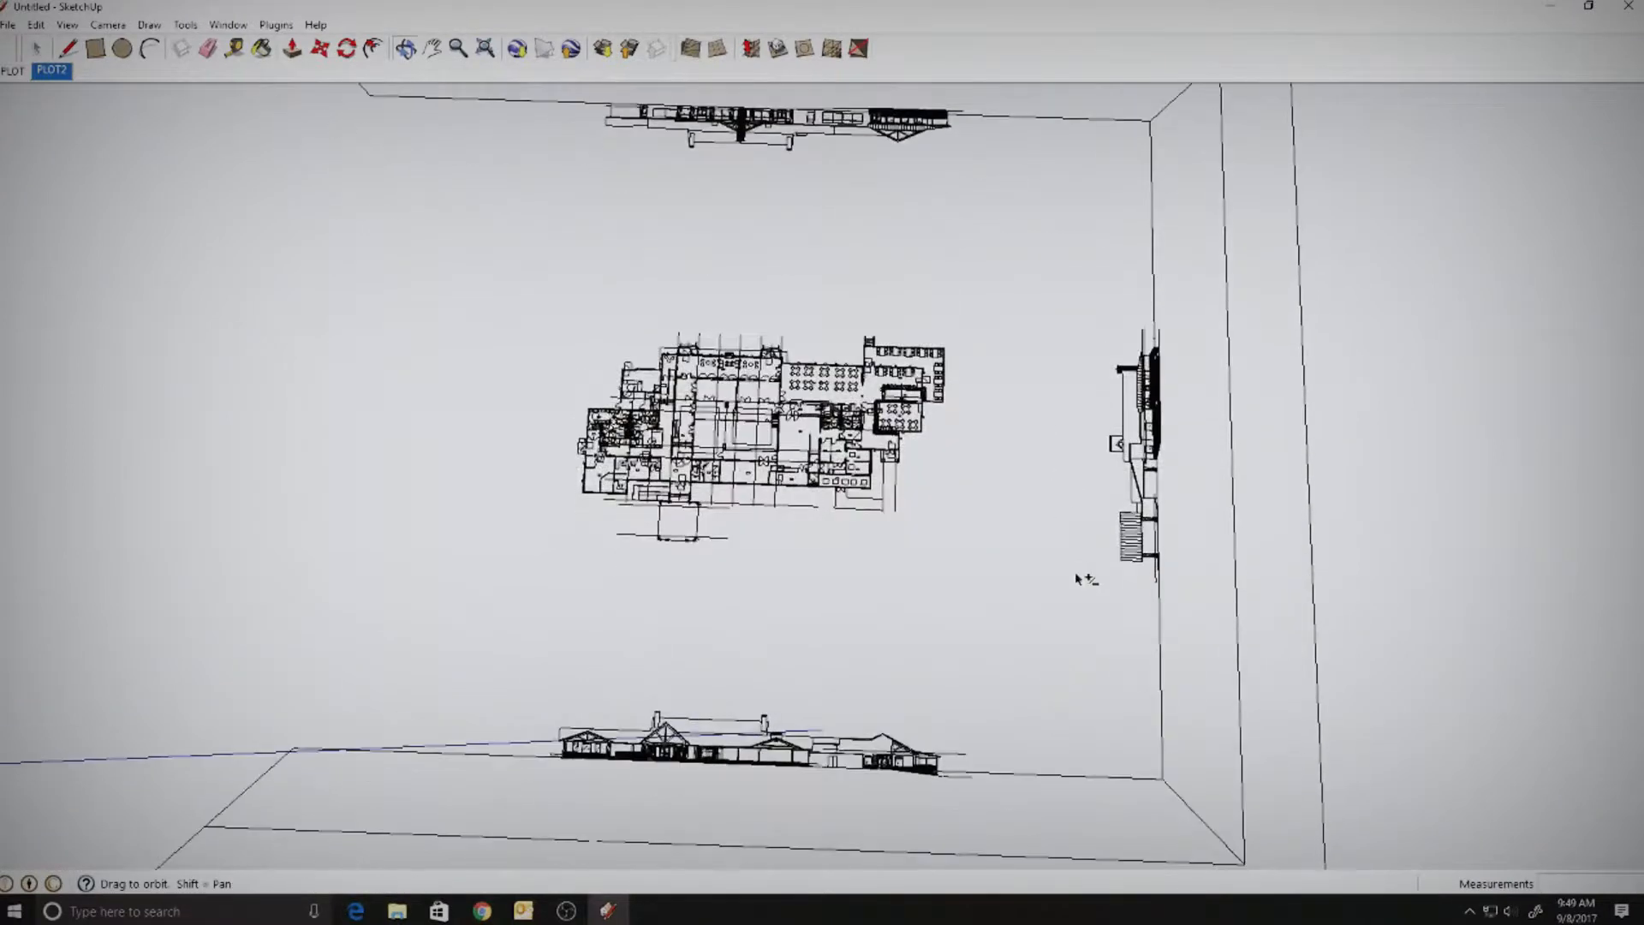
pyautogui.keyDown('shift'); pyautogui.moveTo(1007, 291); pyautogui.dragTo(1033, 412, button='middle'); pyautogui.keyUp('shift')
pyautogui.moveTo(573, 197); pyautogui.dragTo(1034, 344)
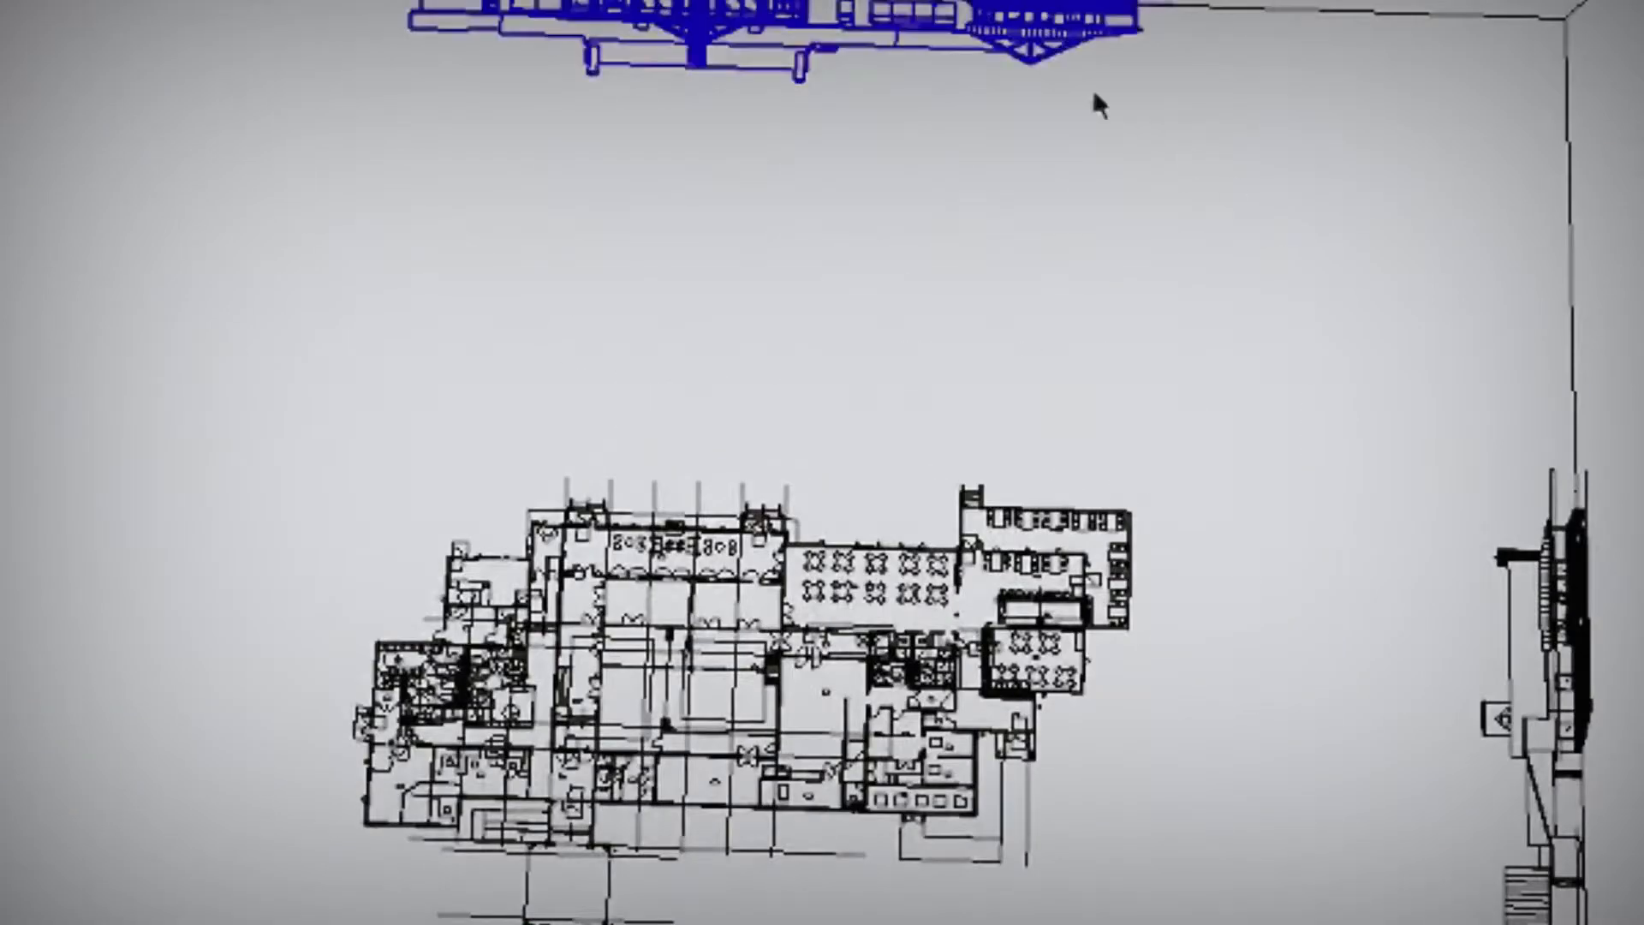
pyautogui.rightClick(1070, 35)
pyautogui.click(1198, 361)
pyautogui.click(1150, 329)
pyautogui.scroll(-2, 1150, 330)
pyautogui.keyDown('shift'); pyautogui.moveTo(1189, 796); pyautogui.dragTo(1189, 430, button='middle'); pyautogui.keyUp('shift')
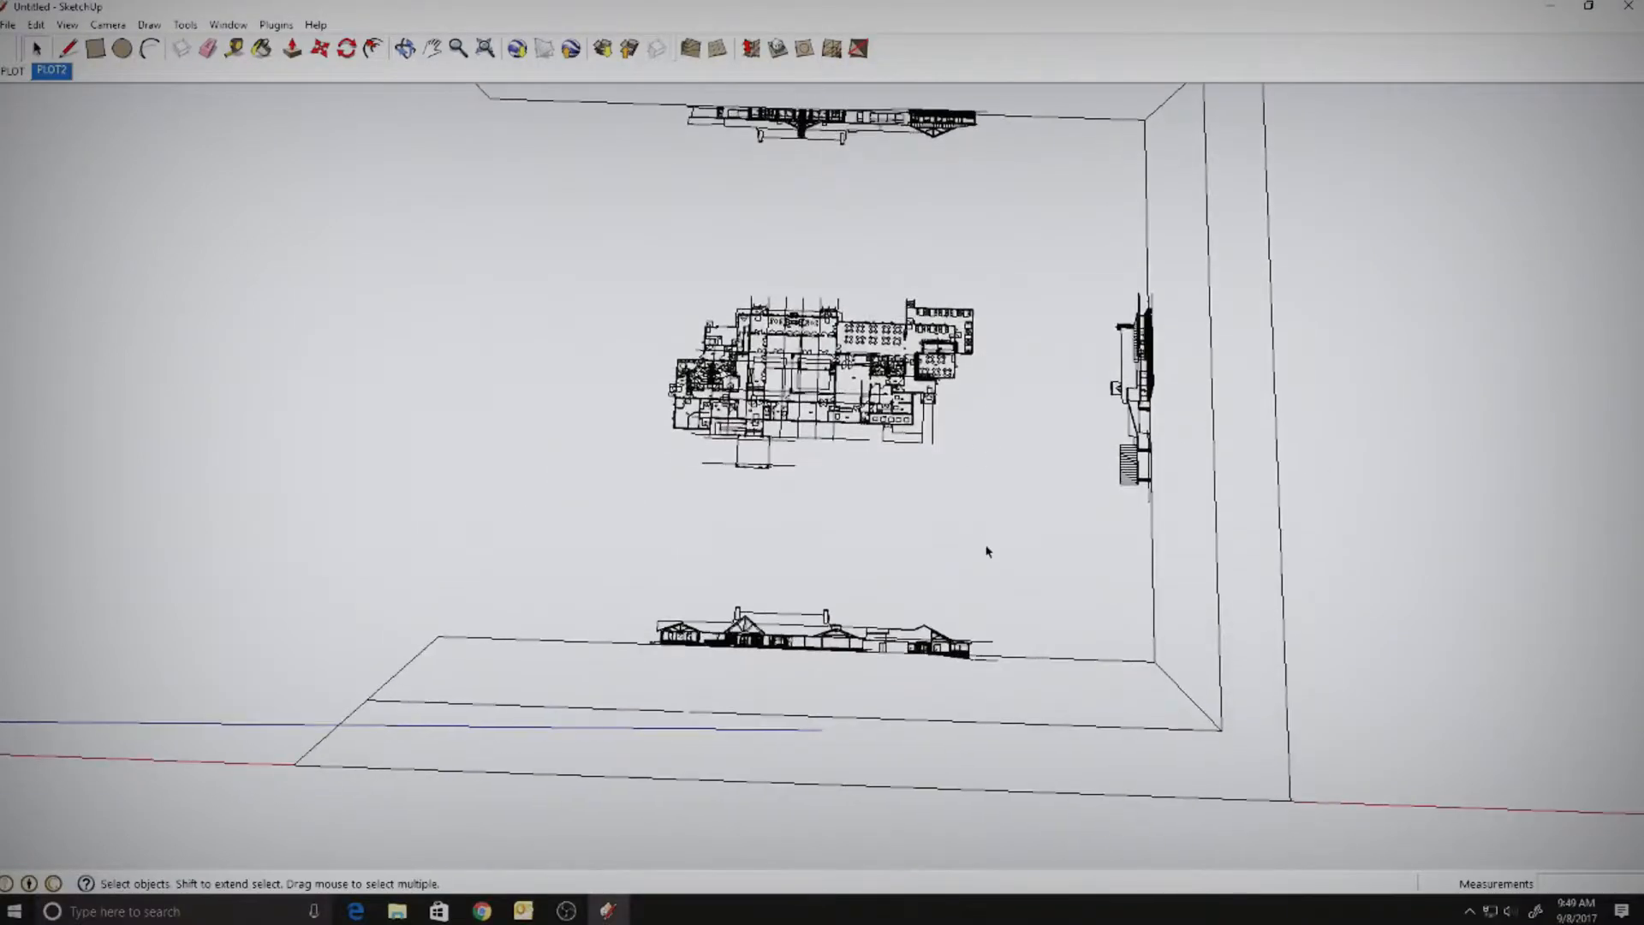
# - Rotate the grouped elevation below the floor plan 90 degrees upright about the inner frame corner
pyautogui.moveTo(988, 552)
pyautogui.mouseDown(button='middle')
pyautogui.moveTo(939, 569)
pyautogui.moveTo(884, 536)
pyautogui.moveTo(912, 613)
pyautogui.moveTo(852, 521)
pyautogui.moveTo(743, 599)
pyautogui.mouseUp(button='middle')
pyautogui.click(722, 608)
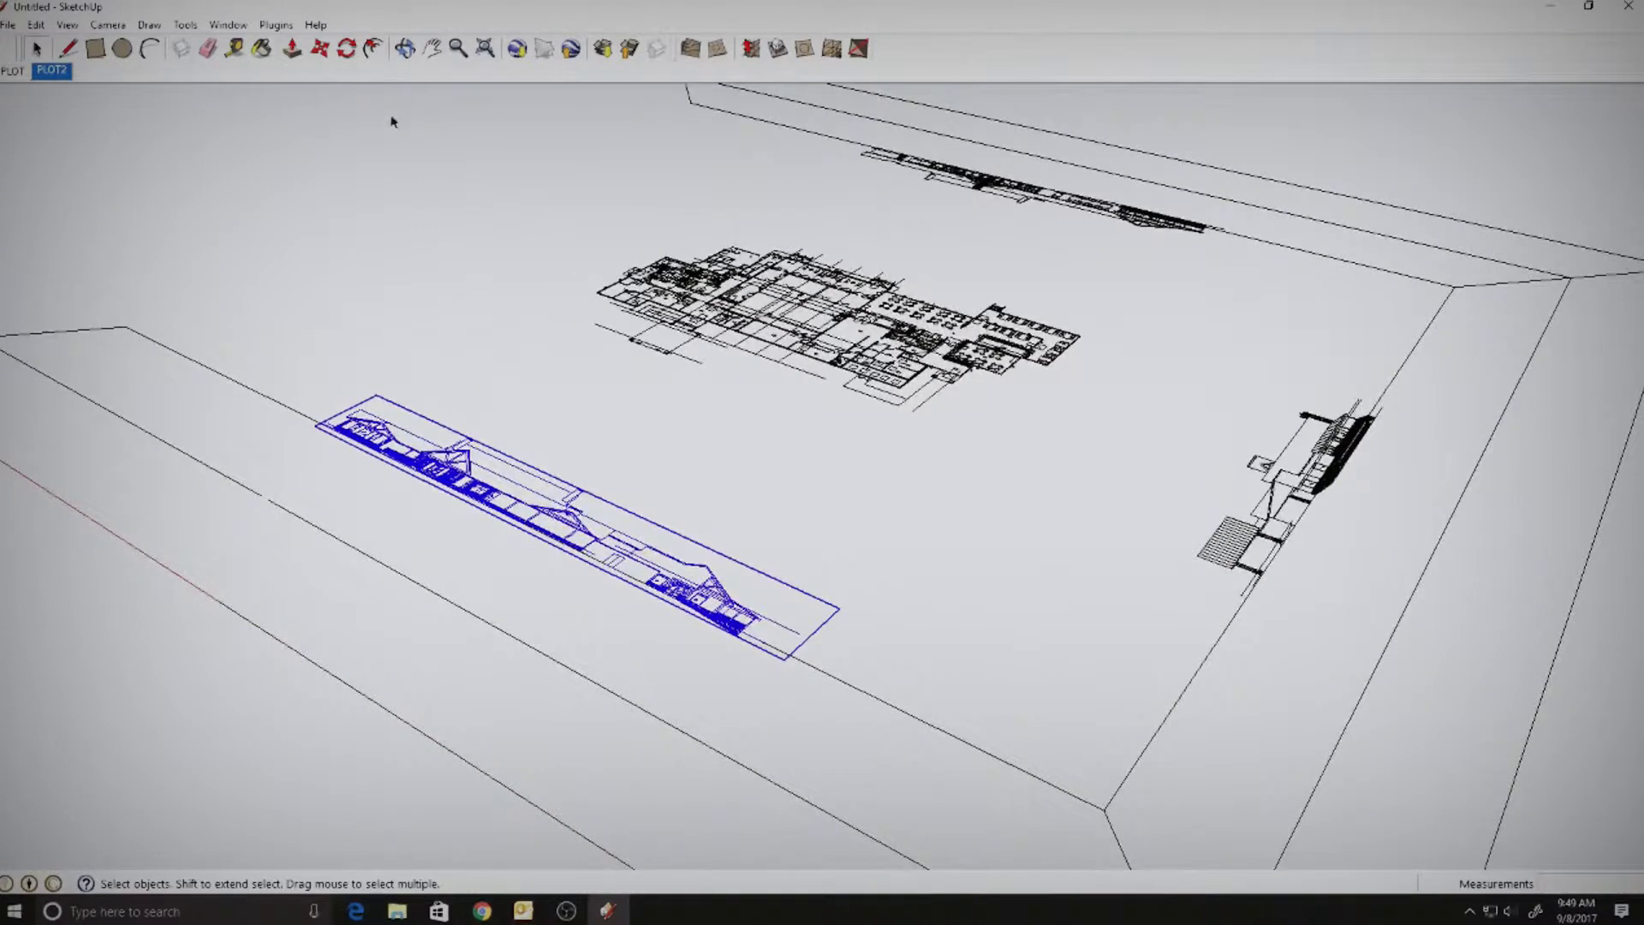
pyautogui.click(346, 49)
pyautogui.moveTo(881, 625); pyautogui.dragTo(441, 183, button='middle')
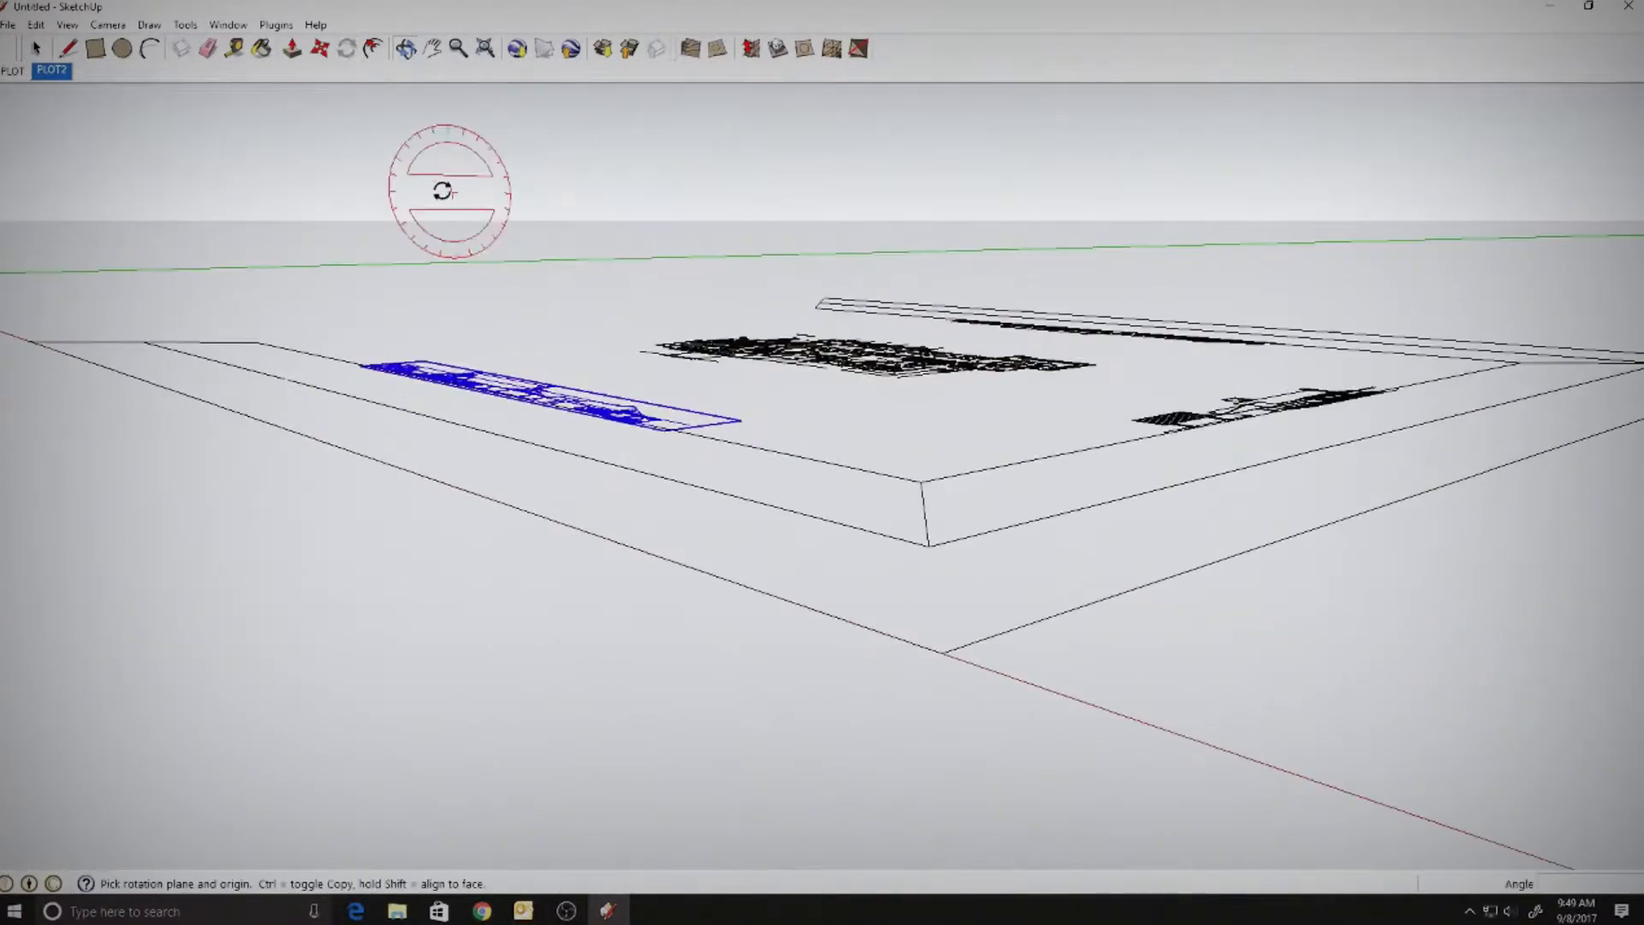
pyautogui.click(921, 479)
pyautogui.click(994, 467)
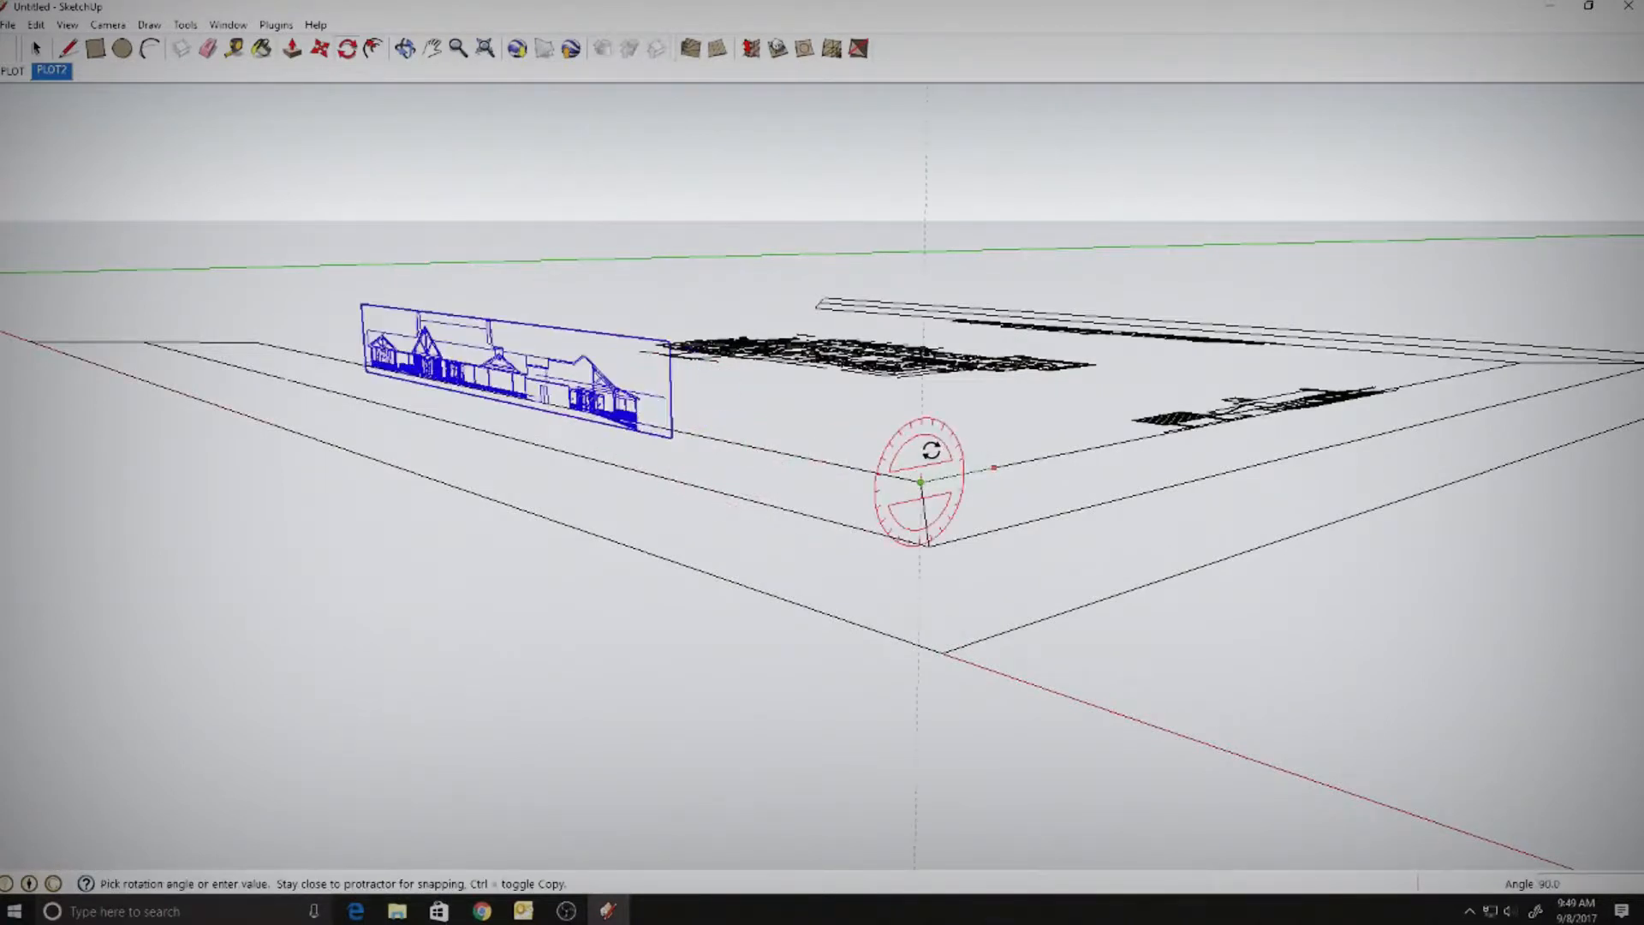
pyautogui.click(934, 449)
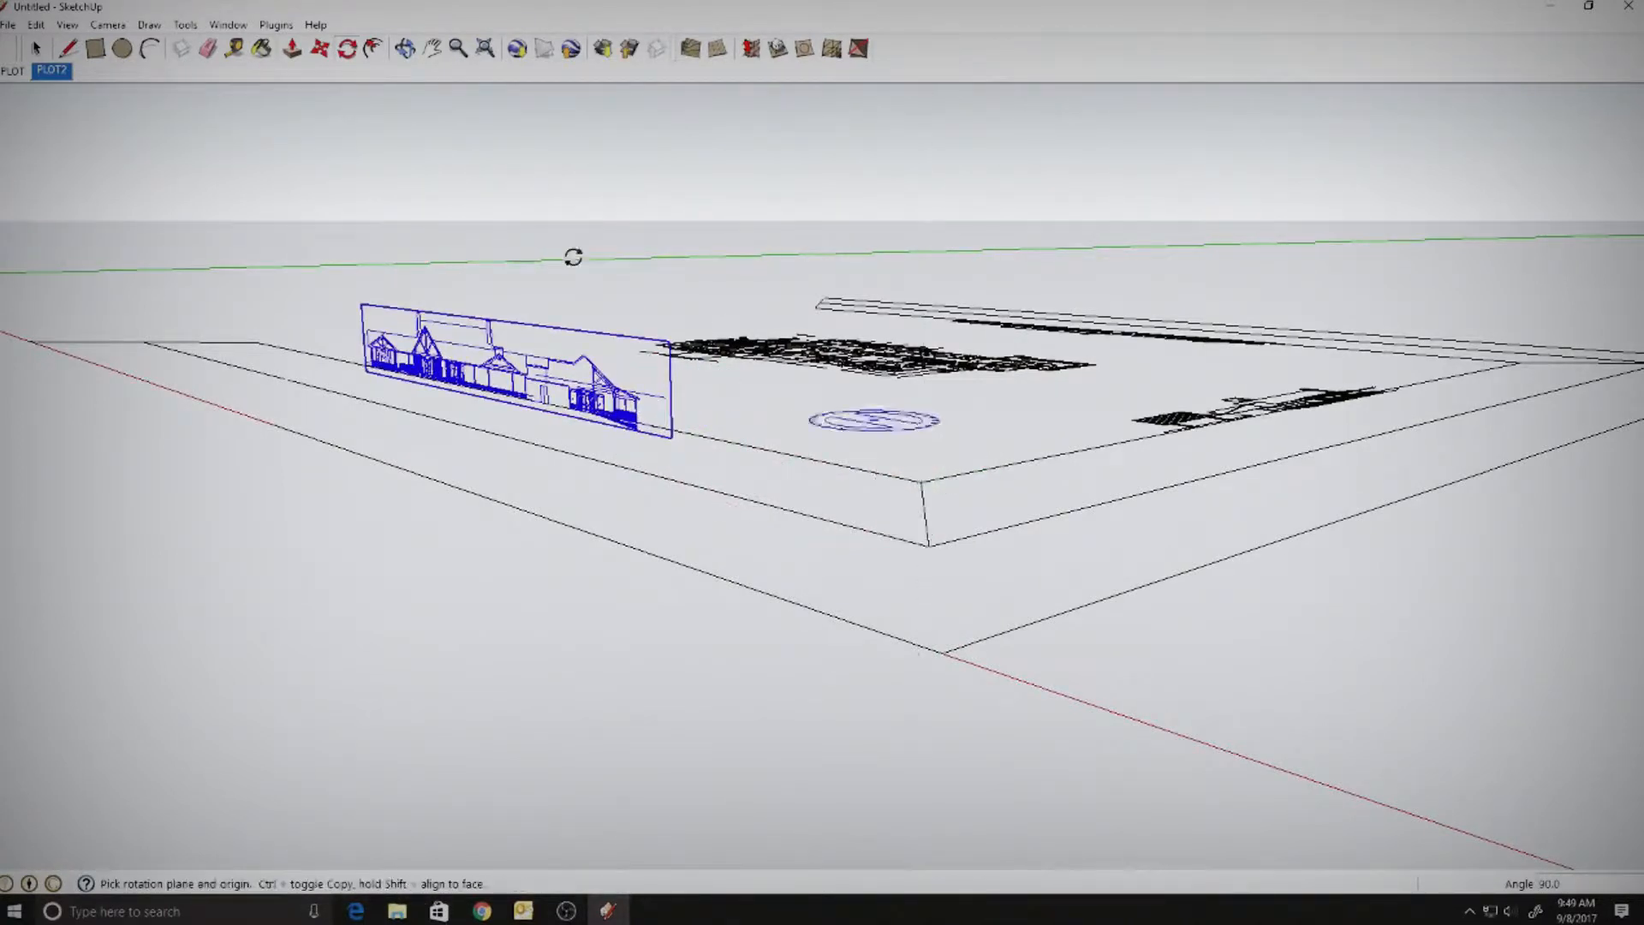
pyautogui.click(36, 48)
pyautogui.click(121, 259)
# - Rotate the grouped side elevation to the right of the floor plan 90 degrees upright about the inner frame corner
pyautogui.moveTo(743, 305); pyautogui.dragTo(1014, 364, button='middle')
pyautogui.moveTo(985, 341); pyautogui.dragTo(1242, 555)
pyautogui.click(347, 48)
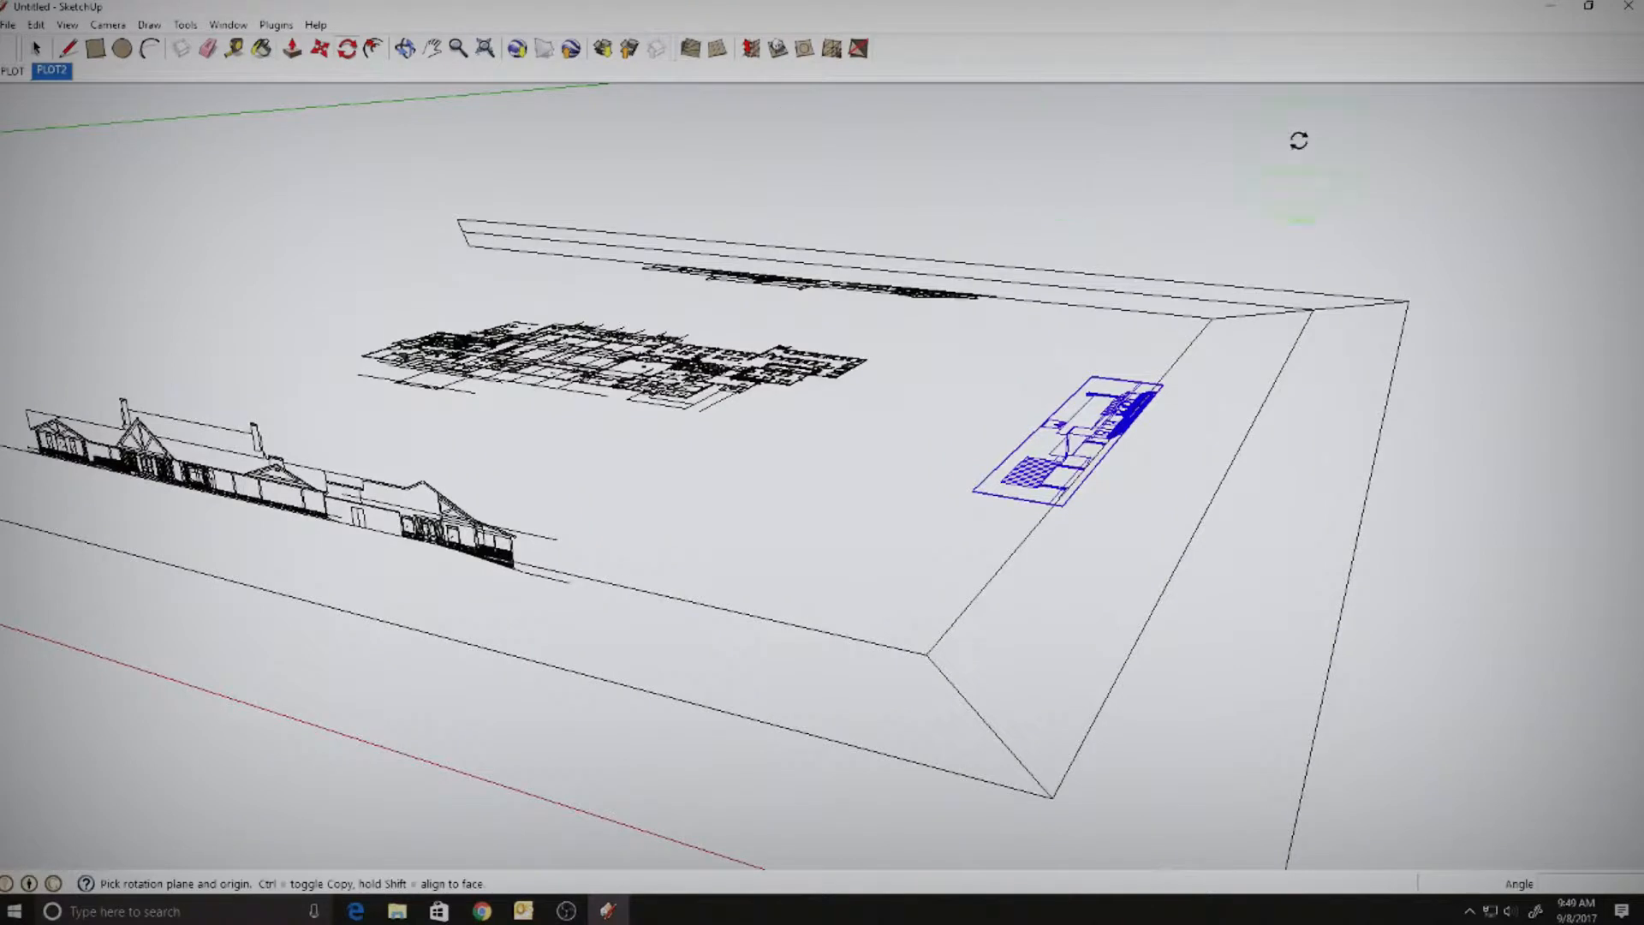
pyautogui.click(926, 654)
pyautogui.click(864, 637)
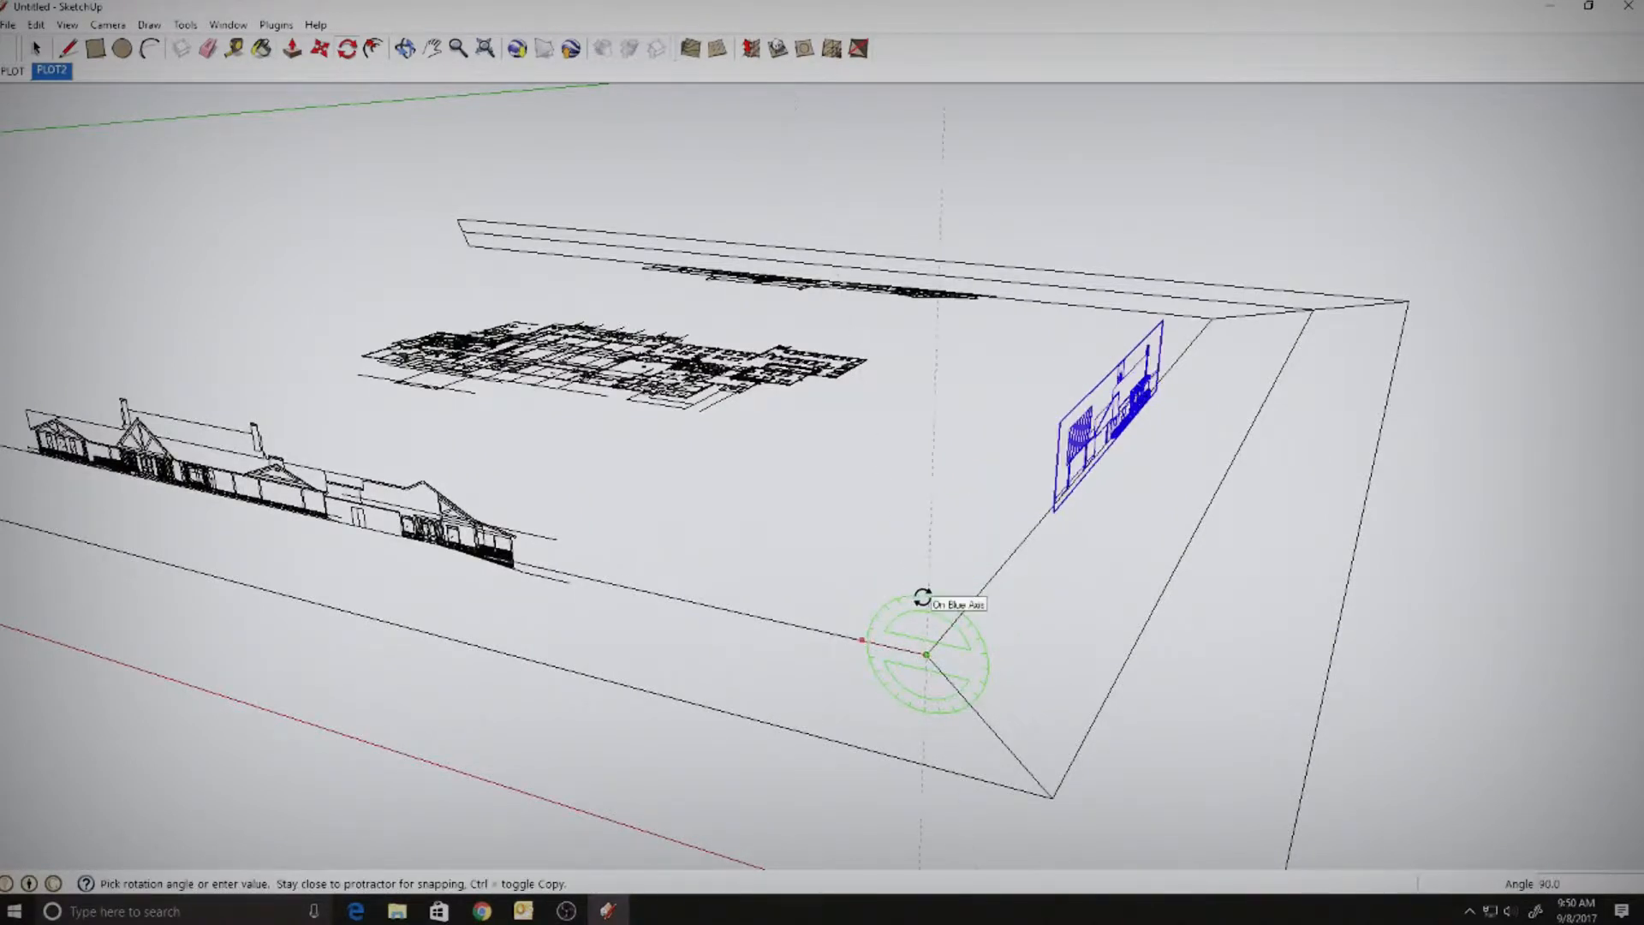
pyautogui.click(913, 594)
pyautogui.click(36, 48)
pyautogui.click(987, 334)
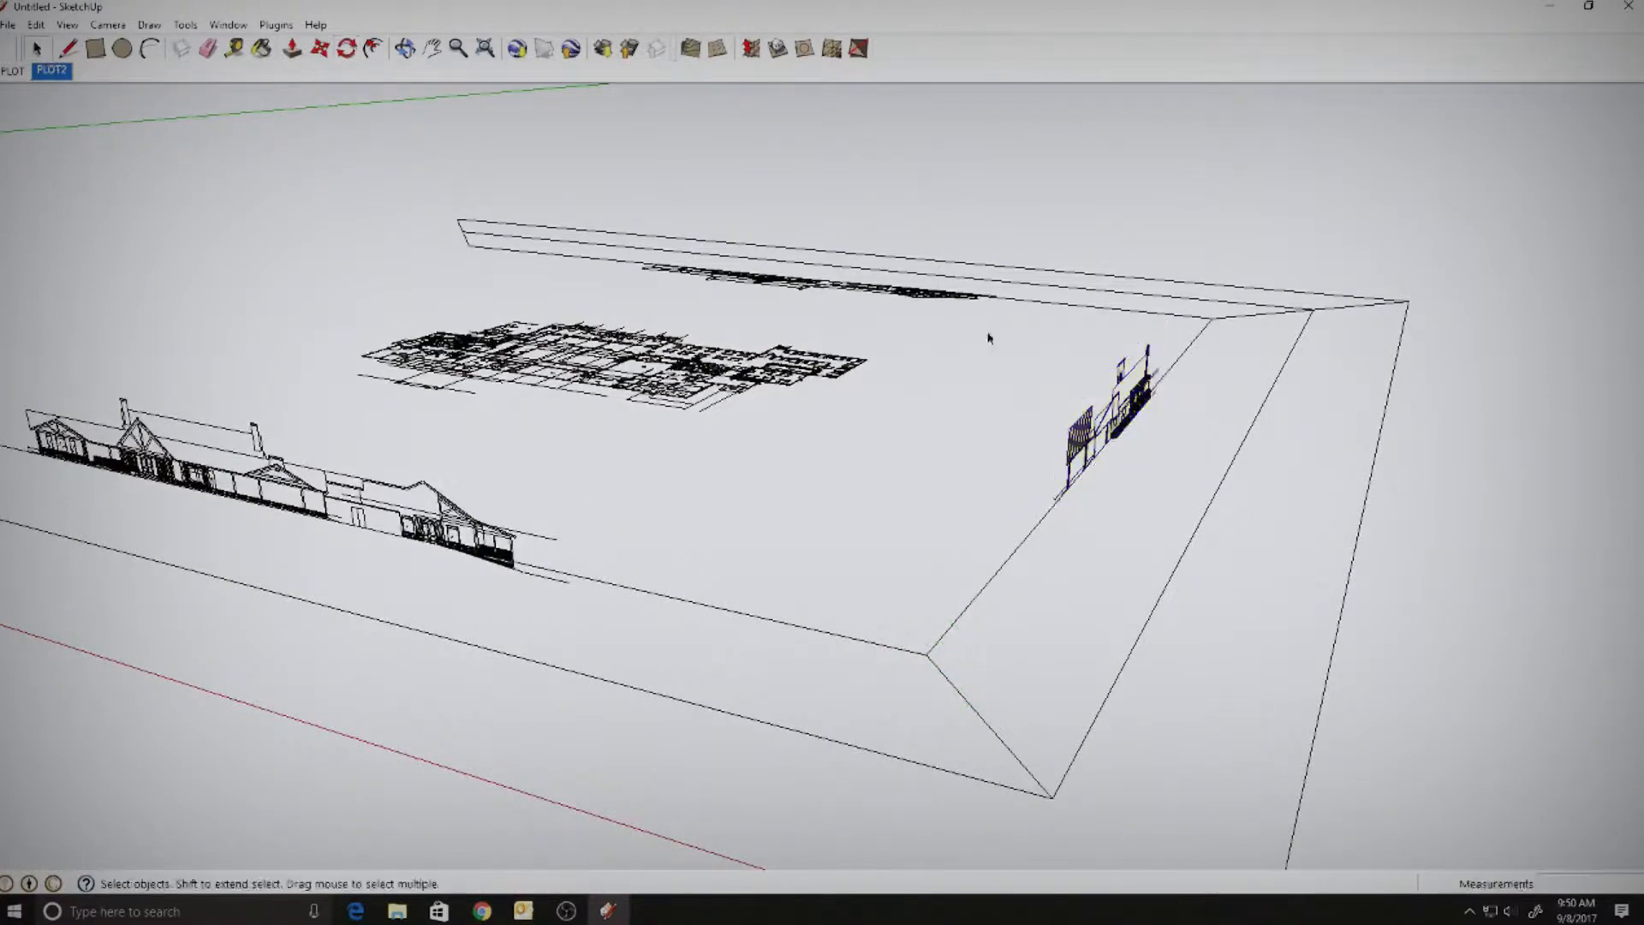
# - Rotate the grouped elevation above the floor plan 90 degrees upright about the inner frame corner at its end
pyautogui.moveTo(988, 334)
pyautogui.mouseDown(button='middle')
pyautogui.moveTo(550, 426)
pyautogui.moveTo(411, 433)
pyautogui.mouseUp(button='middle')
pyautogui.moveTo(1139, 452)
pyautogui.mouseDown(button='middle')
pyautogui.moveTo(1009, 457)
pyautogui.moveTo(1004, 403)
pyautogui.mouseUp(button='middle')
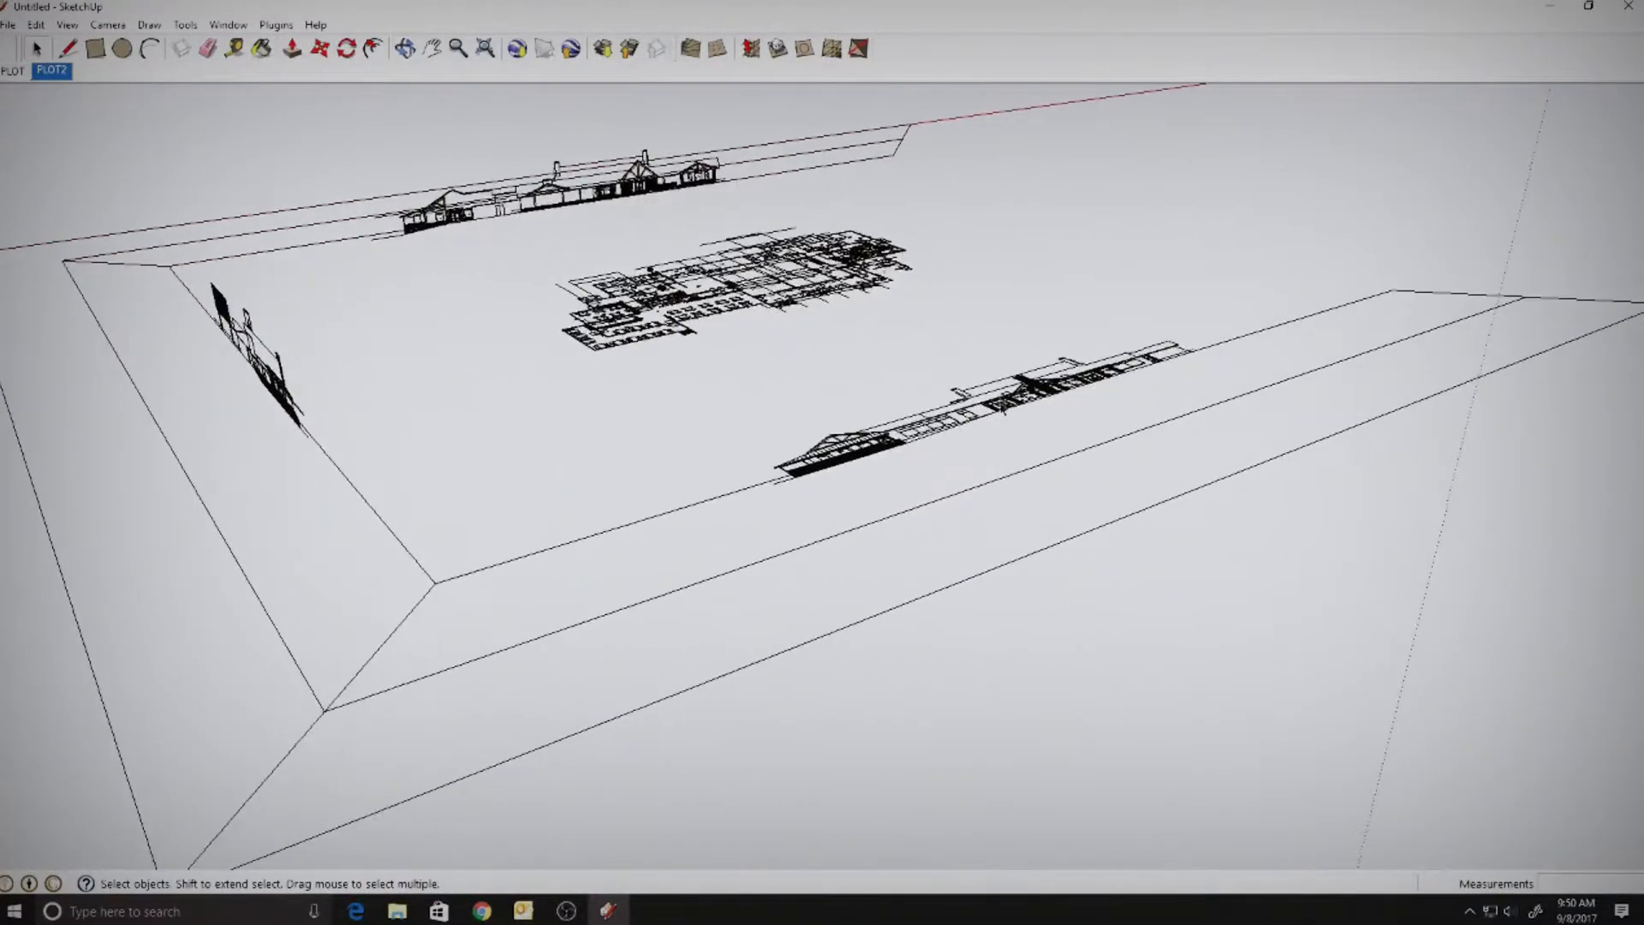
pyautogui.click(1004, 400)
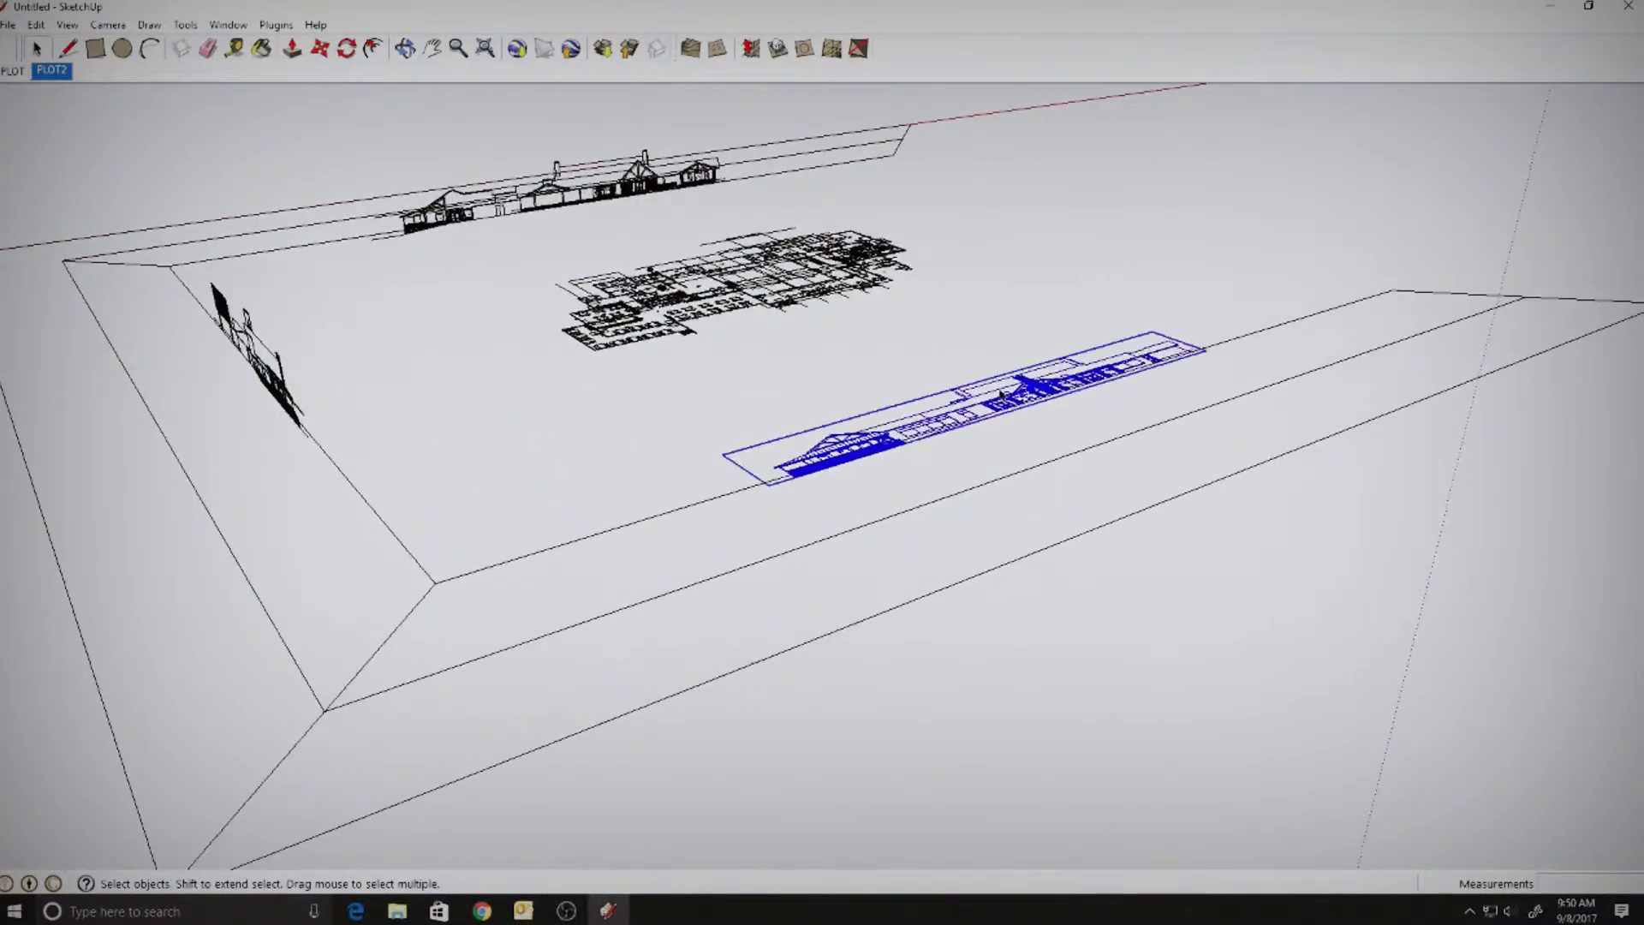
pyautogui.click(347, 49)
pyautogui.moveTo(550, 378)
pyautogui.mouseDown(button='middle')
pyautogui.moveTo(805, 411)
pyautogui.moveTo(1270, 206)
pyautogui.mouseUp(button='middle')
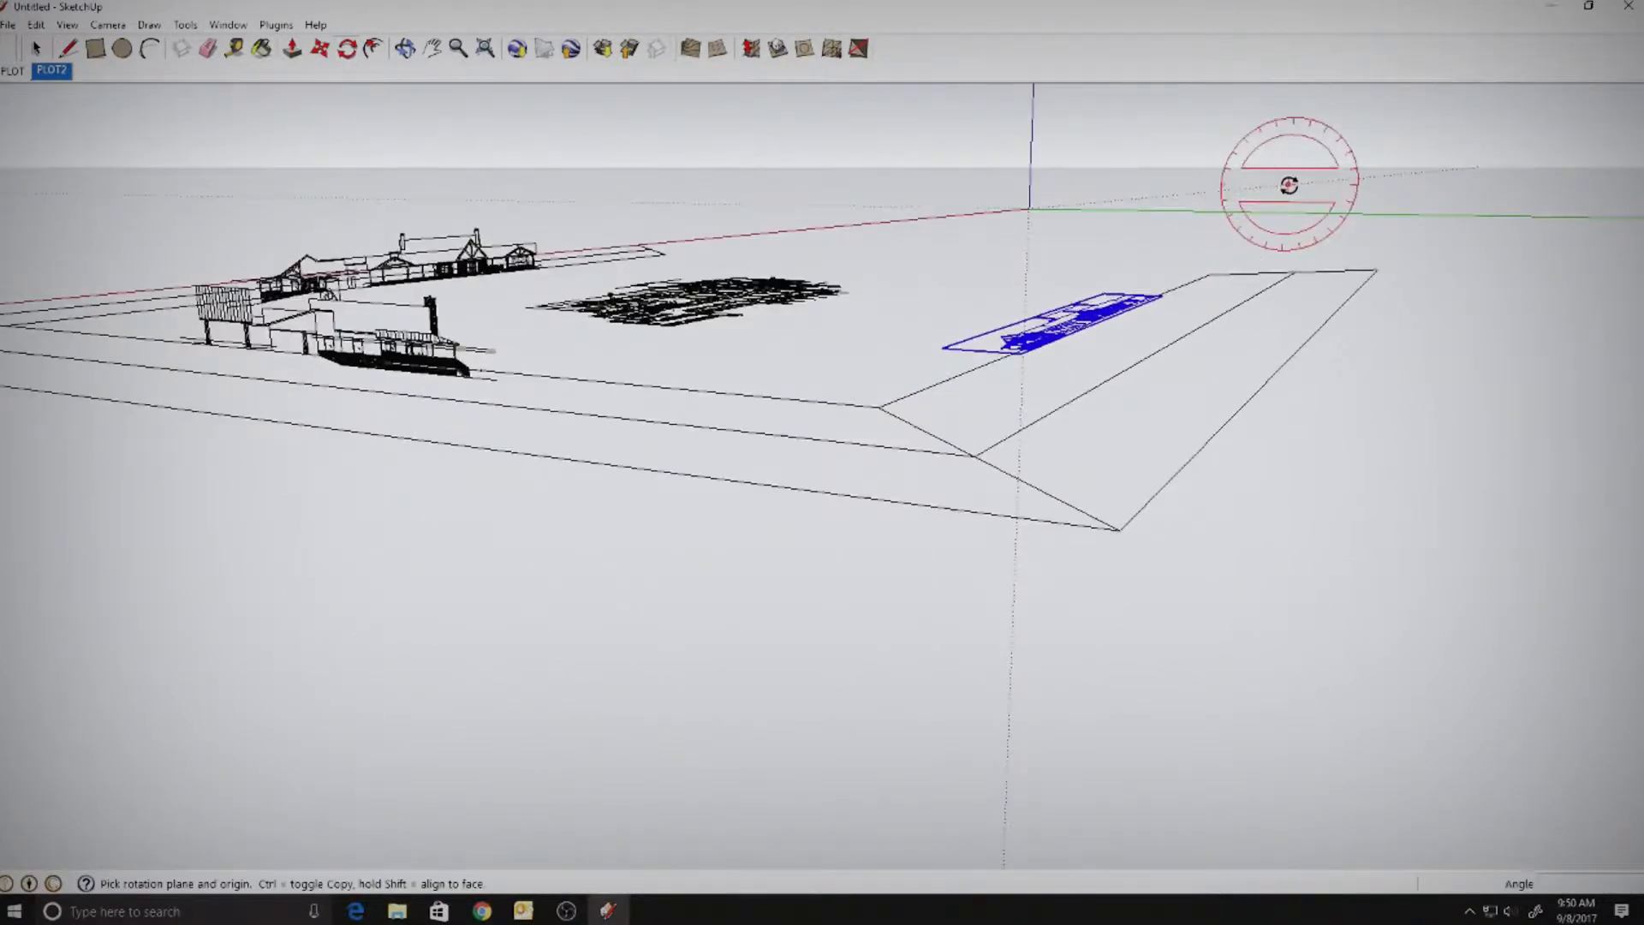
pyautogui.click(878, 408)
pyautogui.click(839, 403)
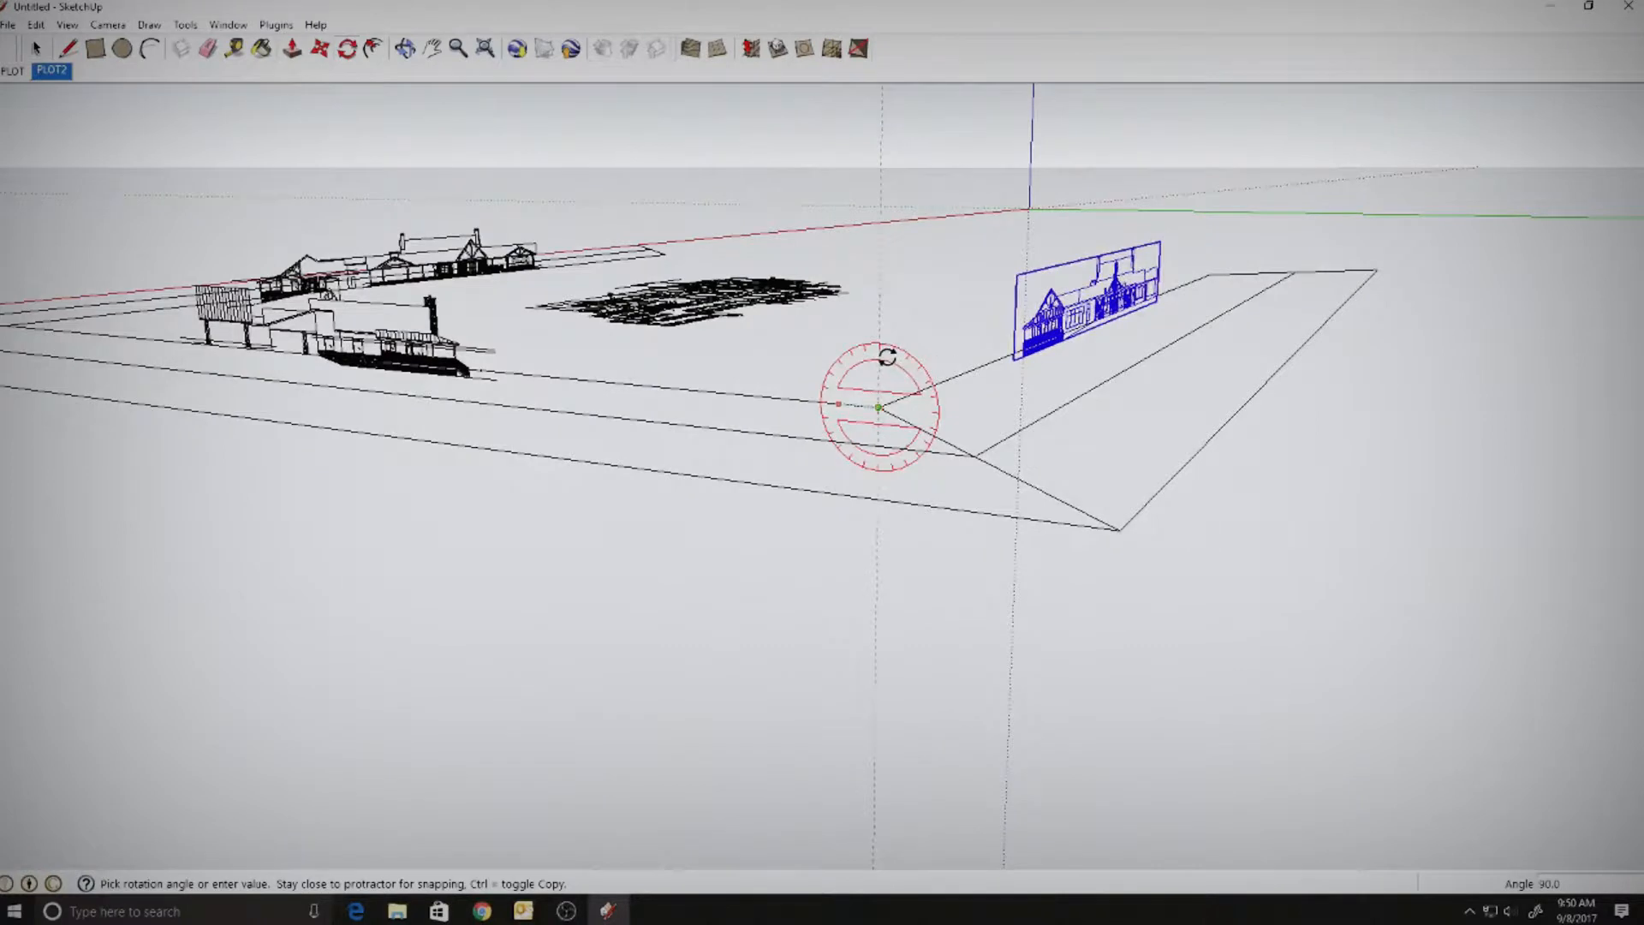
pyautogui.click(882, 358)
pyautogui.click(36, 49)
pyautogui.click(72, 224)
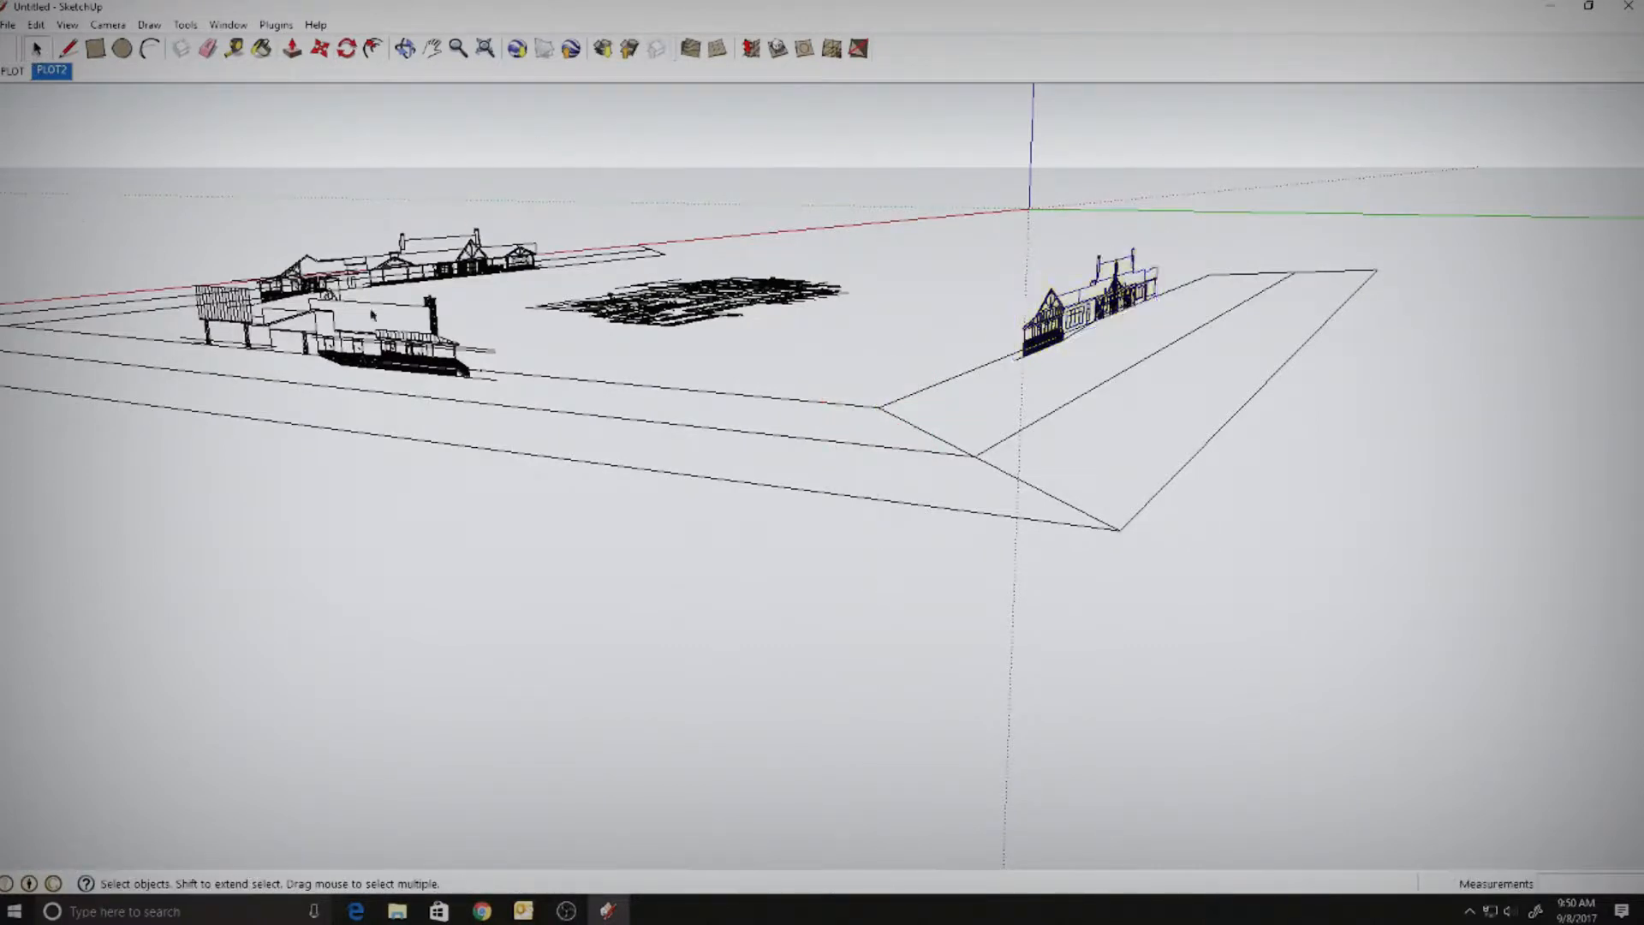
# - Draw a rectangle of about 49' 10" by 57' 7" over the dining wing, from the hatched wall junction to the outer wall corner by the tables
pyautogui.moveTo(411, 299)
pyautogui.mouseDown(button='middle')
pyautogui.moveTo(1102, 535)
pyautogui.moveTo(1164, 536)
pyautogui.moveTo(1112, 414)
pyautogui.mouseUp(button='middle')
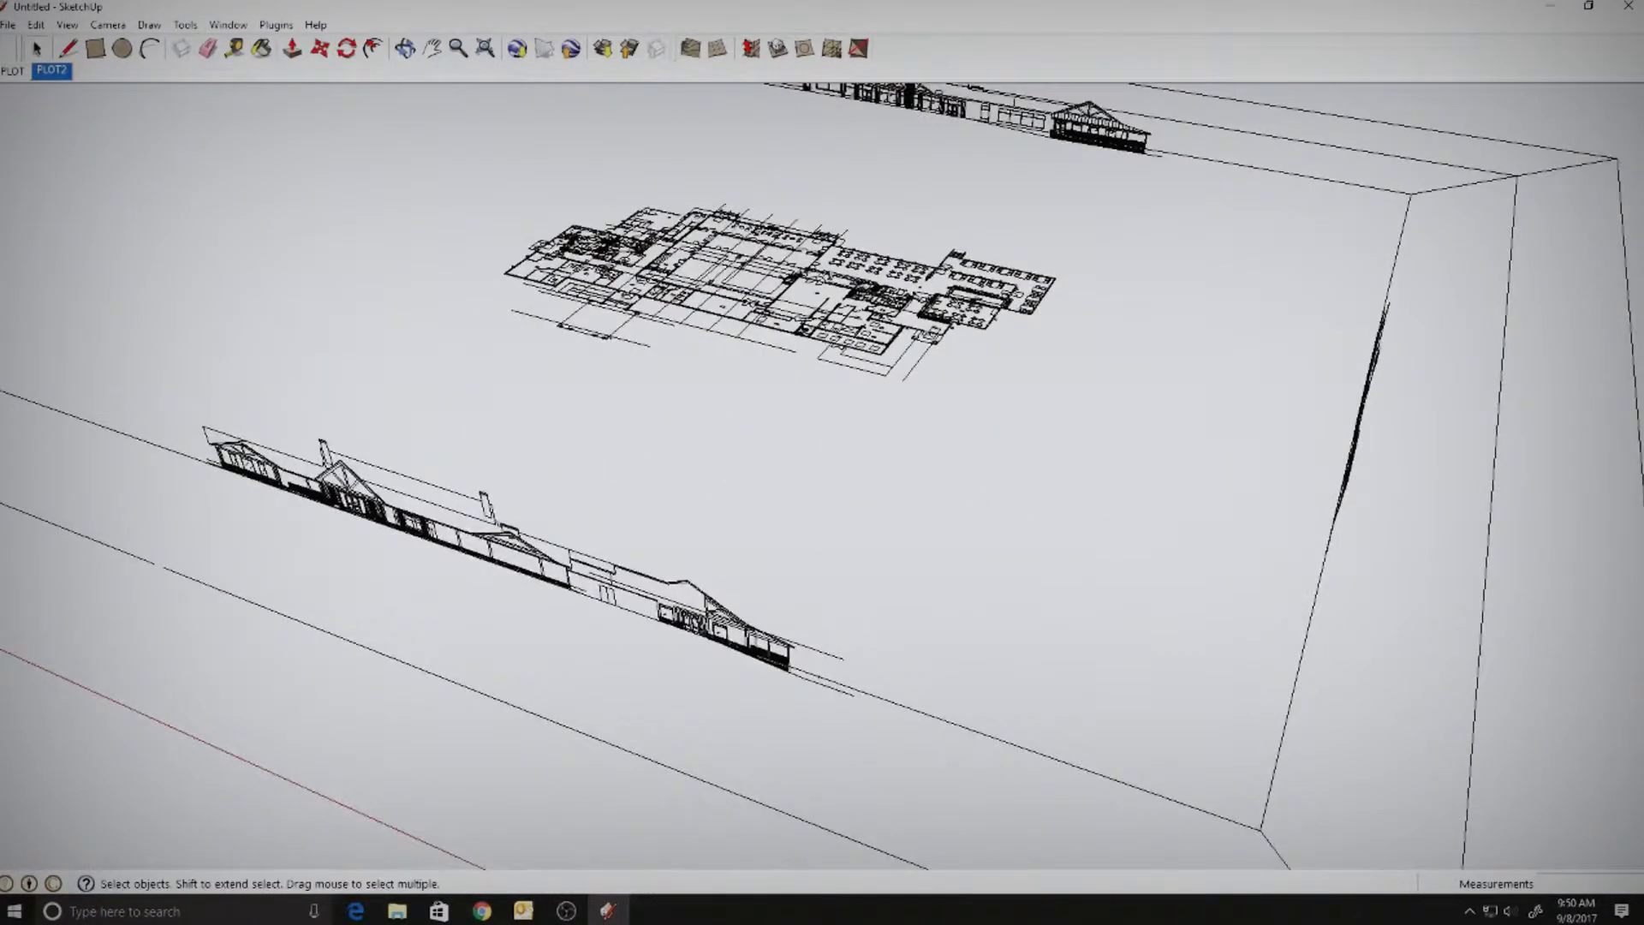
pyautogui.keyDown('shift'); pyautogui.moveTo(942, 369); pyautogui.dragTo(910, 402, button='middle'); pyautogui.keyUp('shift')
pyautogui.scroll(10, 906, 399)
pyautogui.scroll(5, 819, 393)
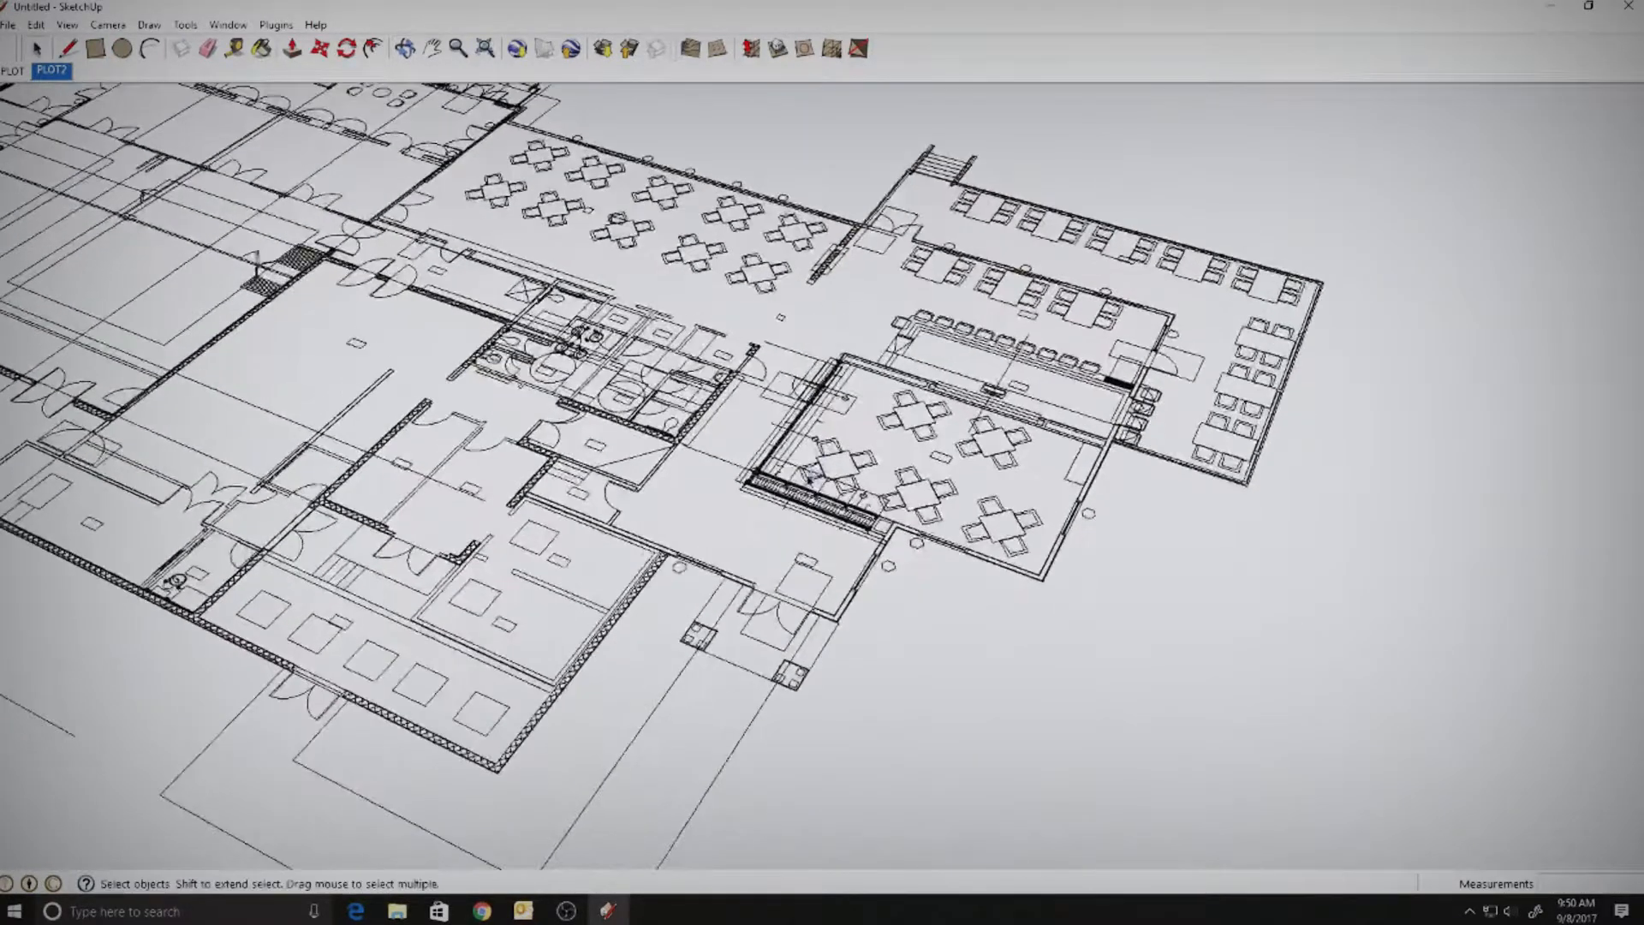
pyautogui.click(95, 48)
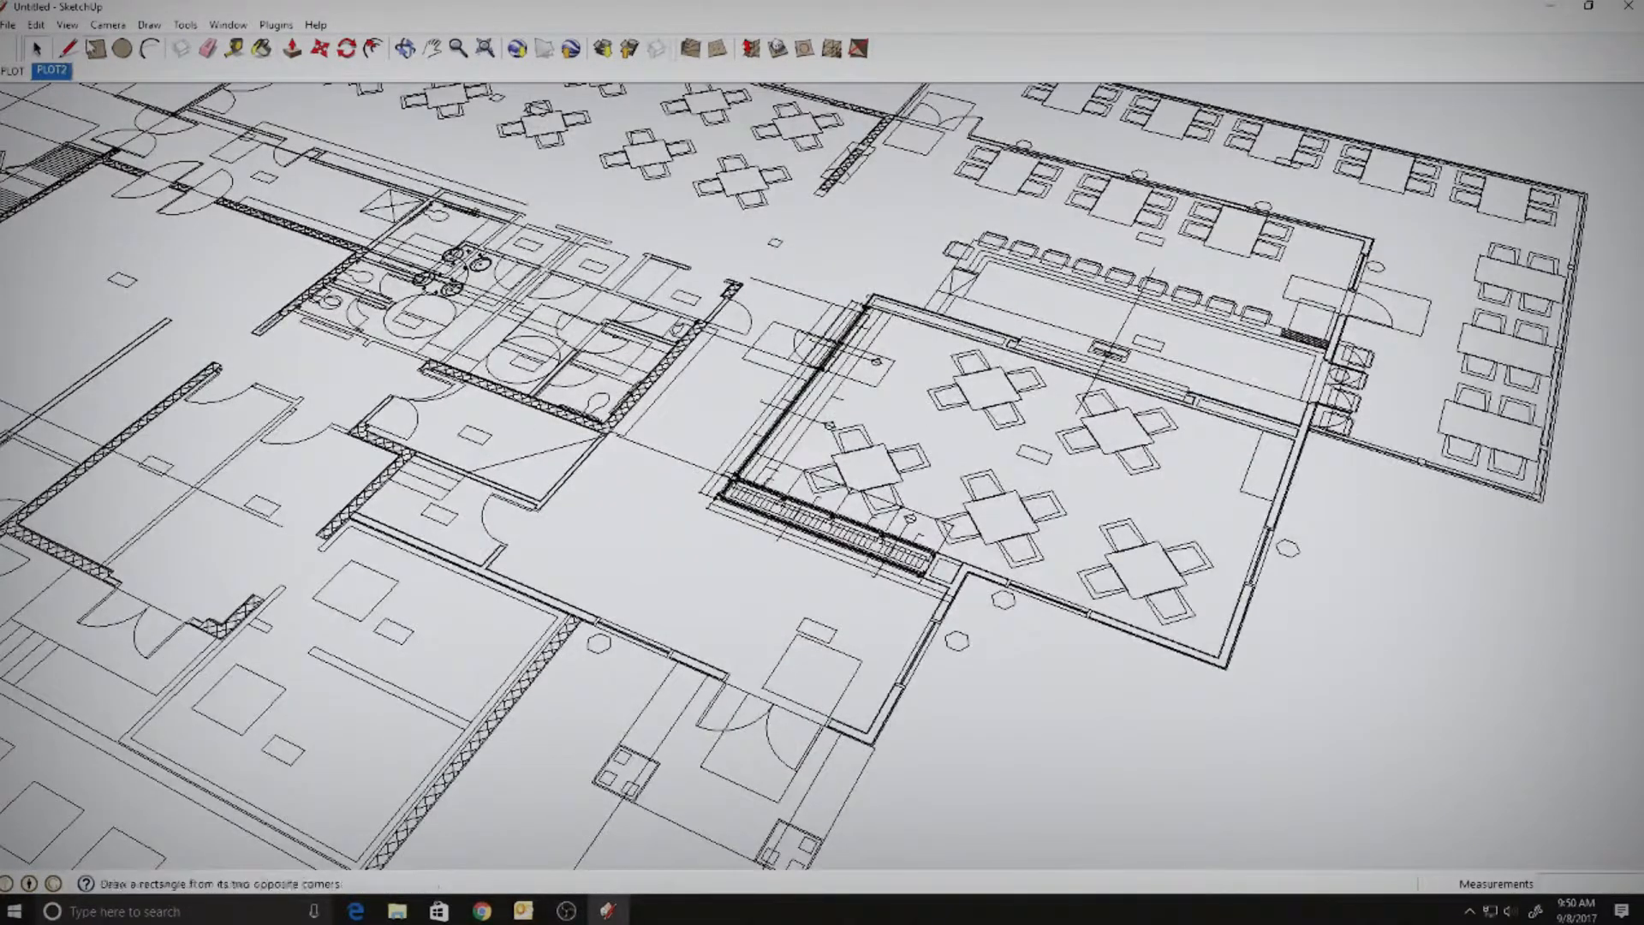
pyautogui.scroll(5, 371, 505)
pyautogui.scroll(8, 370, 502)
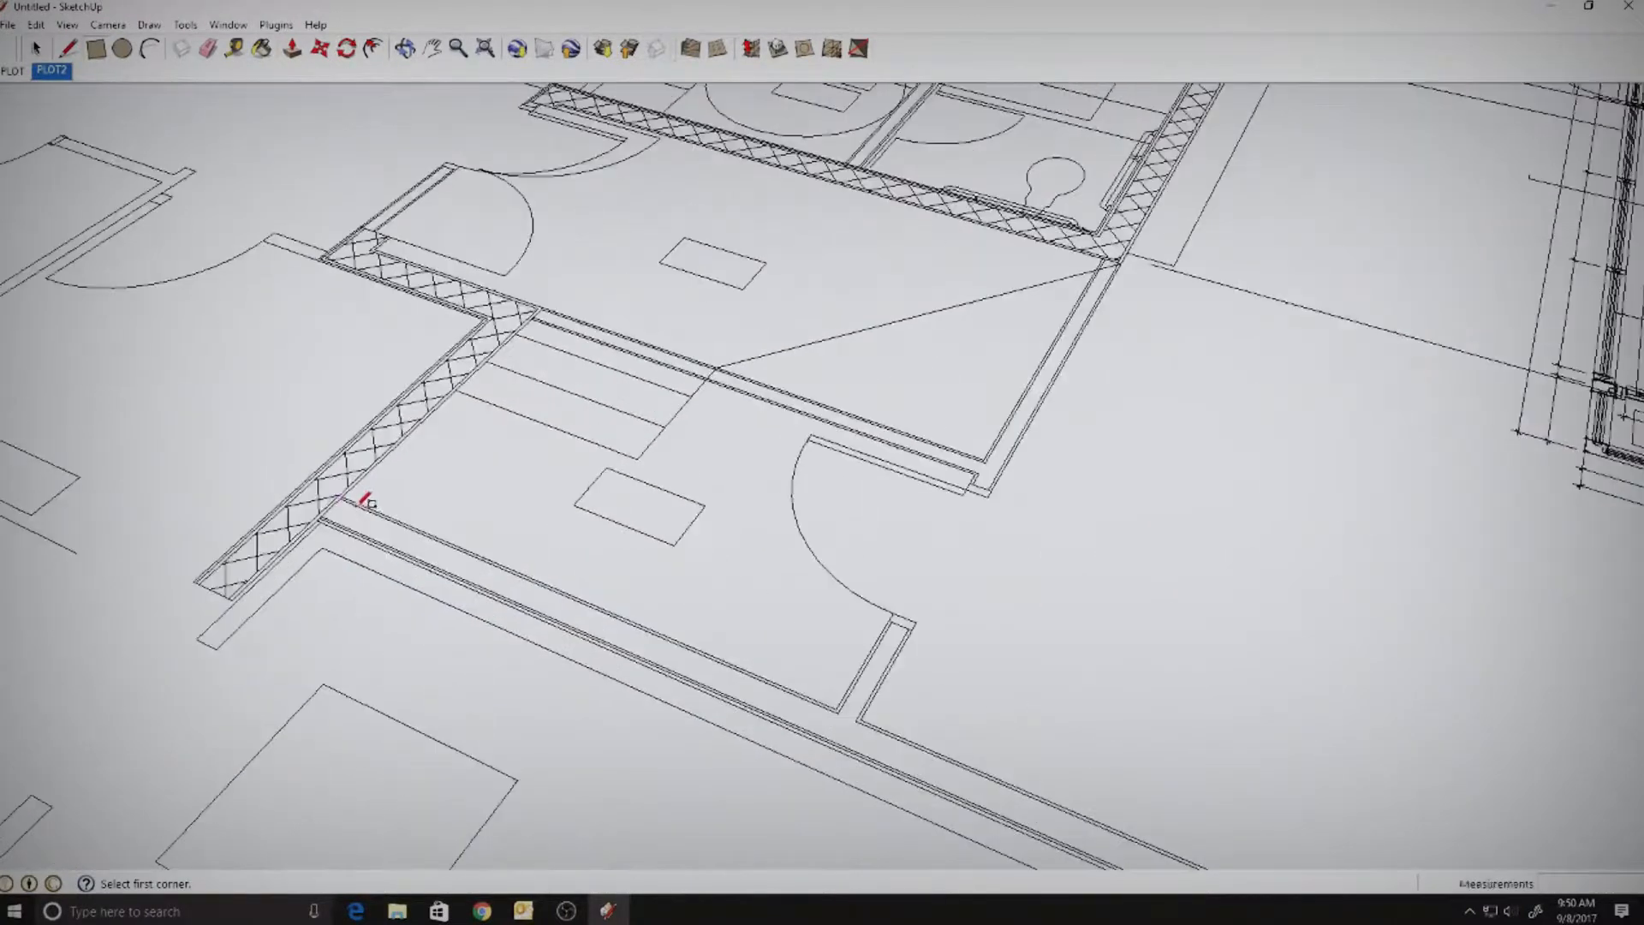
pyautogui.click(241, 544)
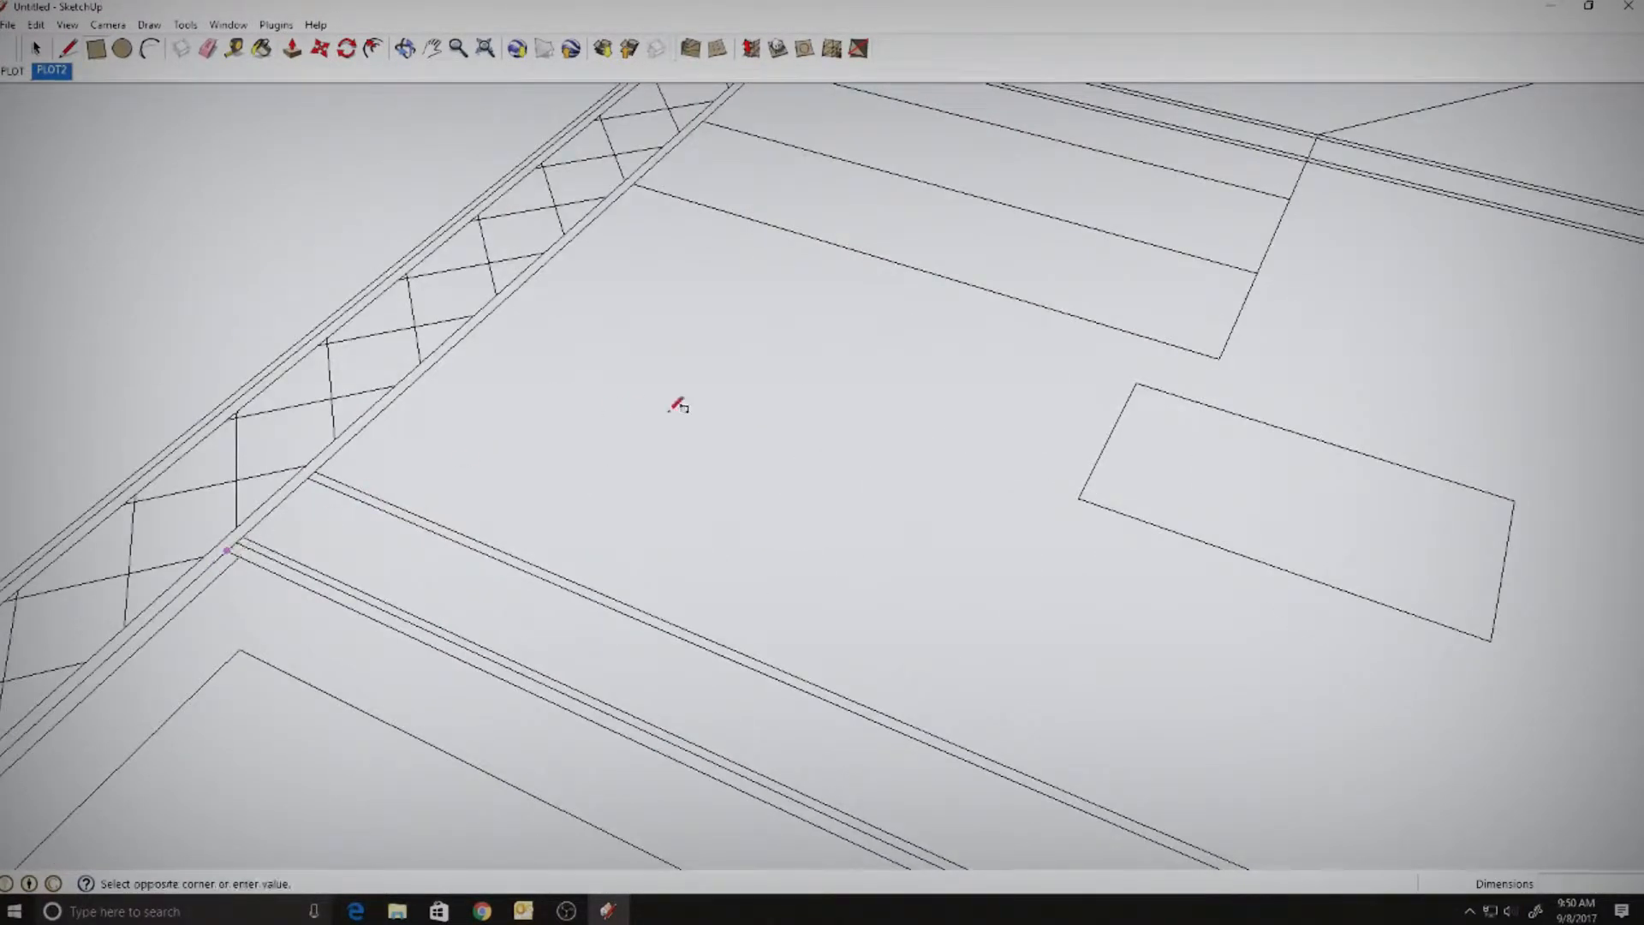
pyautogui.scroll(-10, 892, 426)
pyautogui.keyDown('shift'); pyautogui.moveTo(994, 447); pyautogui.dragTo(668, 564, button='middle'); pyautogui.keyUp('shift')
pyautogui.scroll(10, 996, 390)
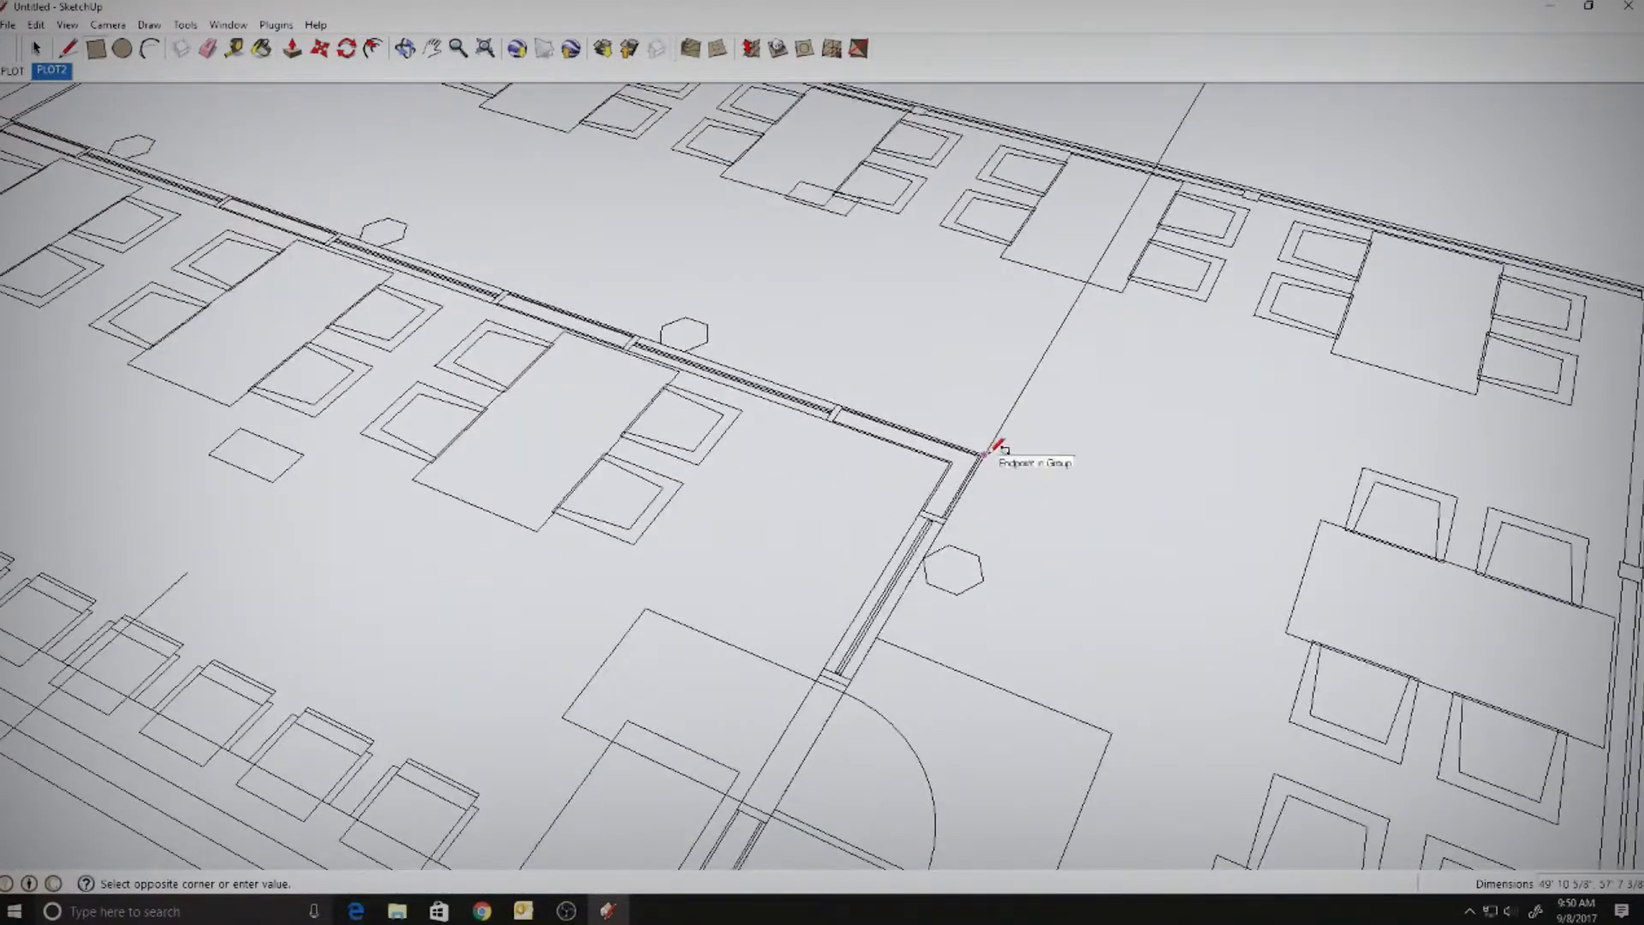
pyautogui.click(997, 447)
pyautogui.moveTo(782, 349); pyautogui.dragTo(754, 483, button='middle')
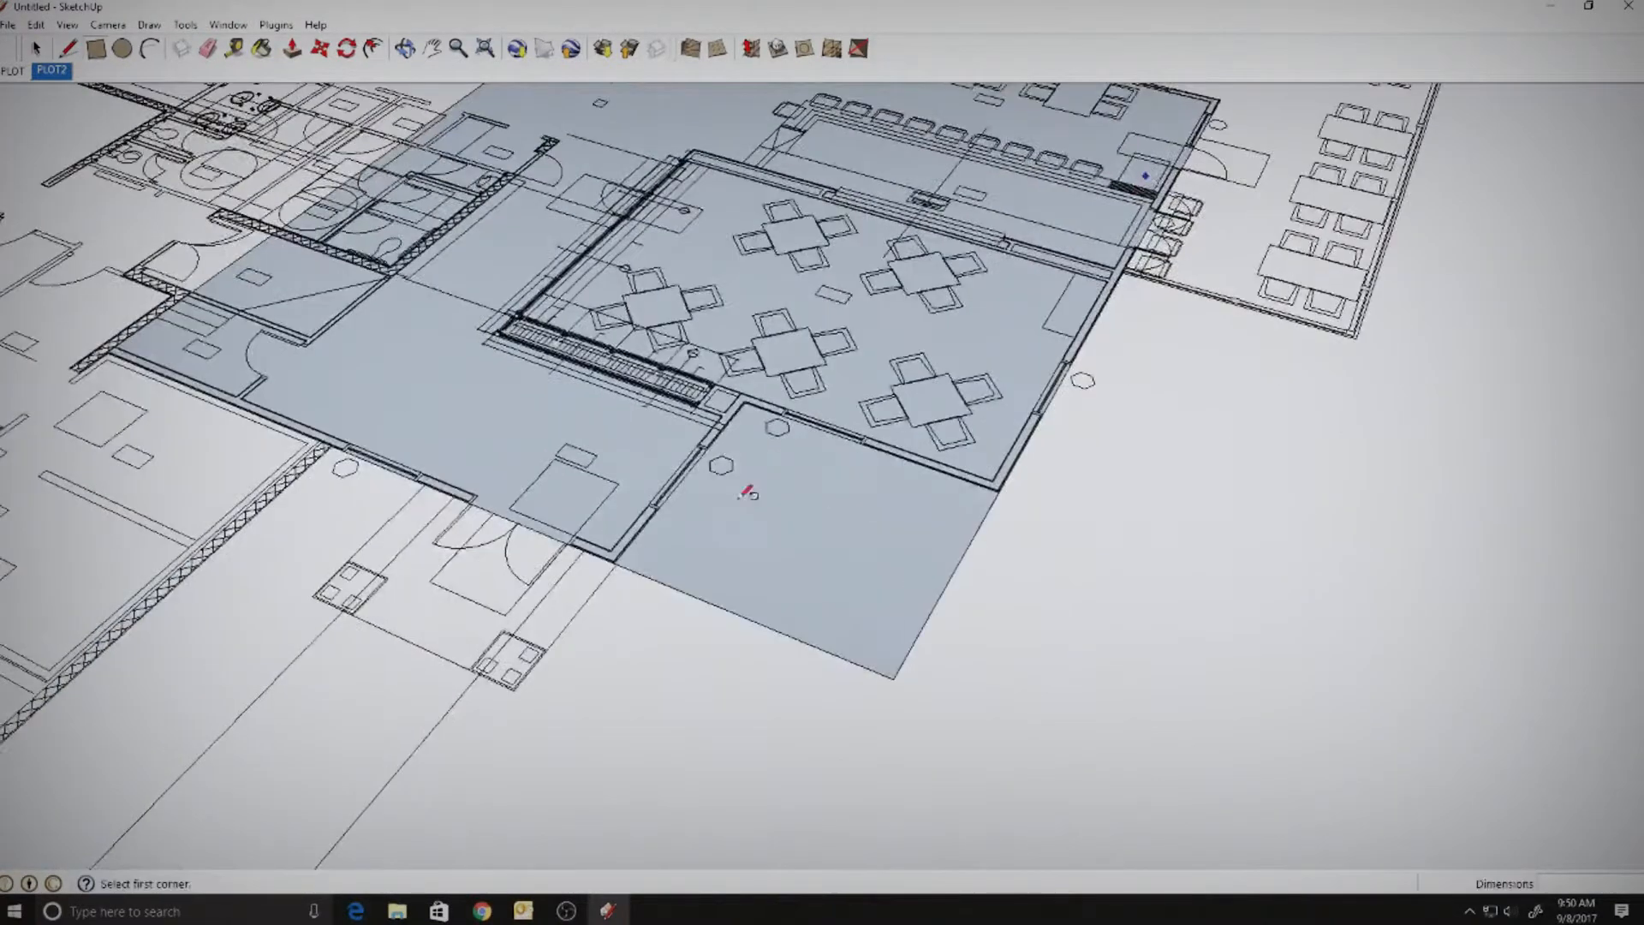
pyautogui.scroll(5, 762, 402)
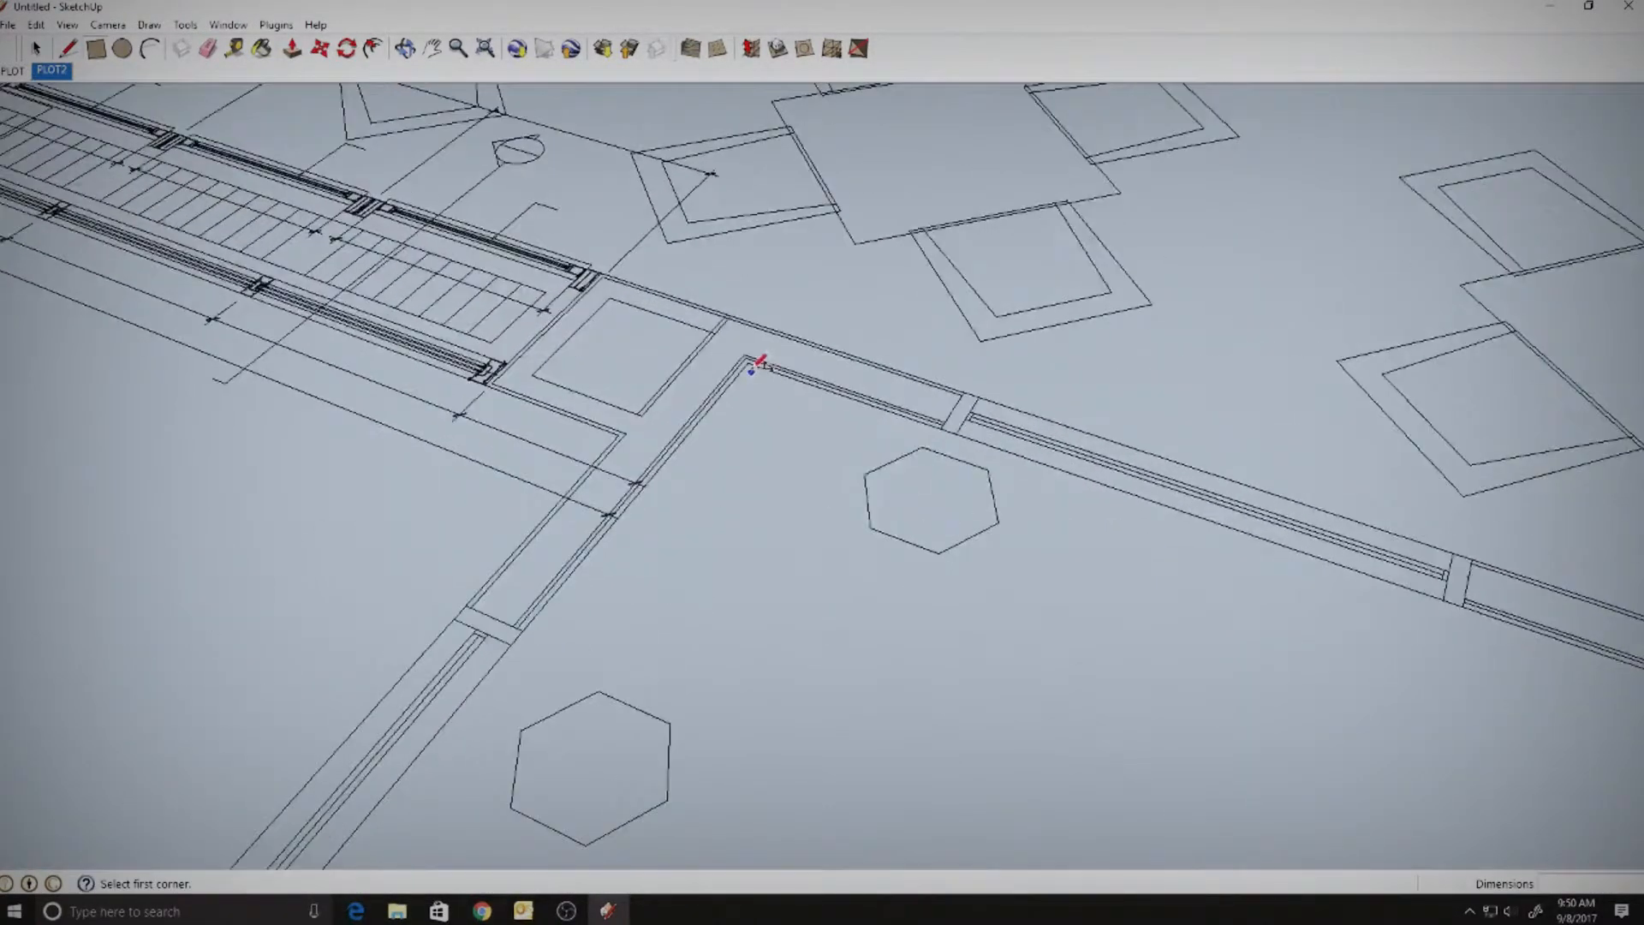
# - Notch the dining wing footprint by drawing a 15' by 13' rectangle from the inner wall corner and erasing its outer edges
pyautogui.scroll(-10, 761, 363)
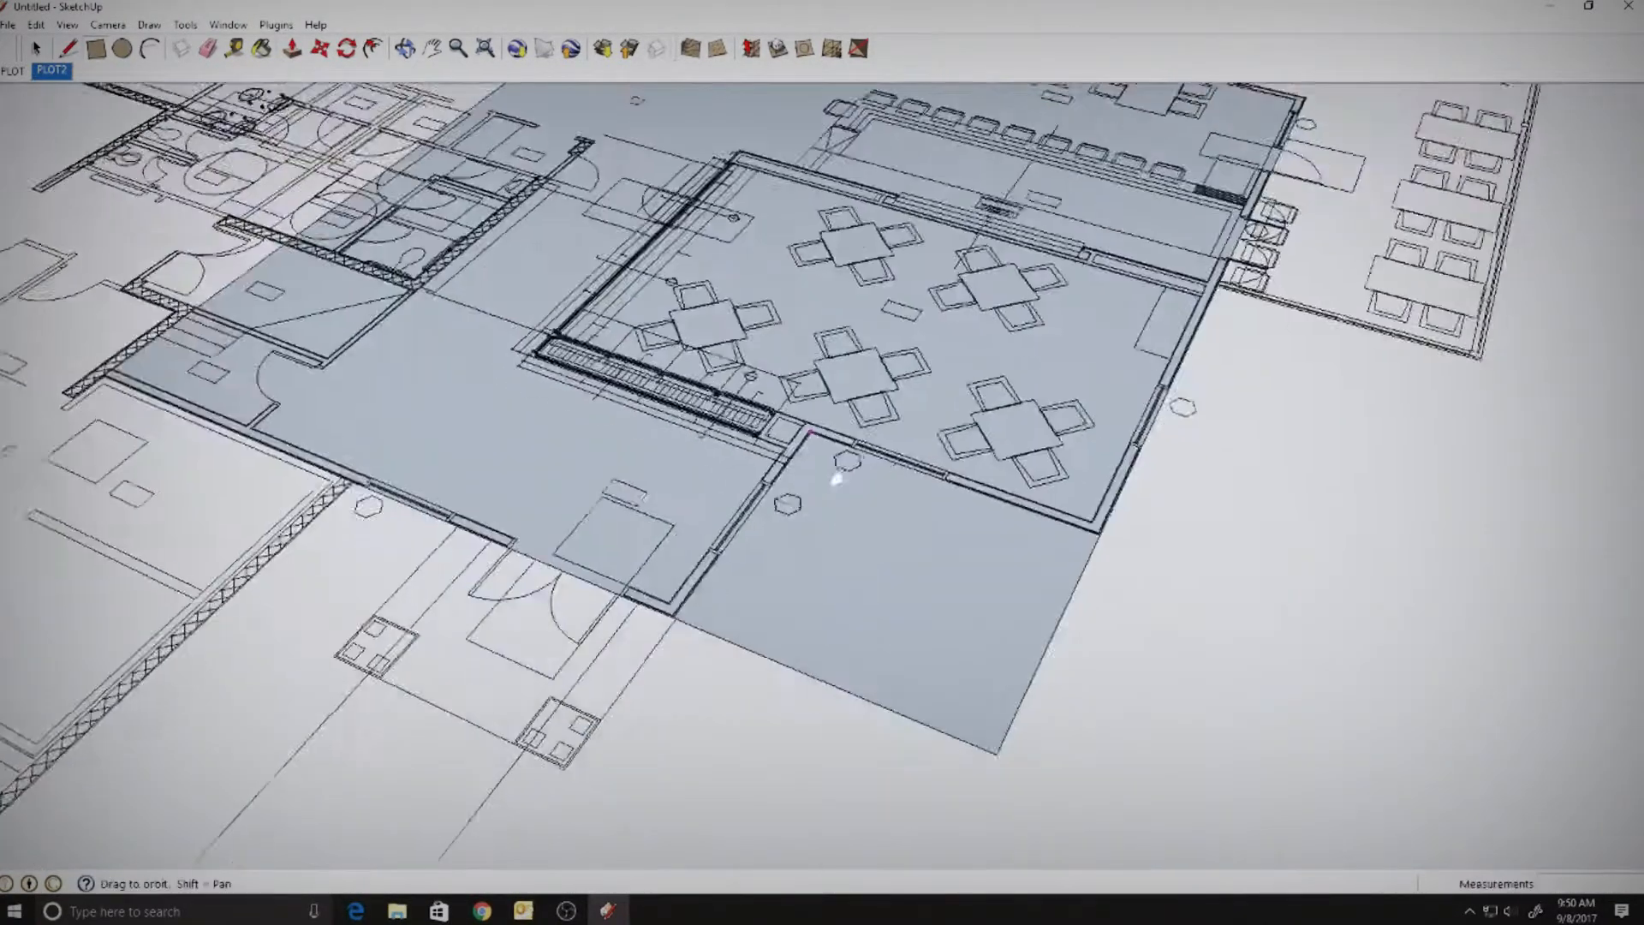
pyautogui.click(961, 554)
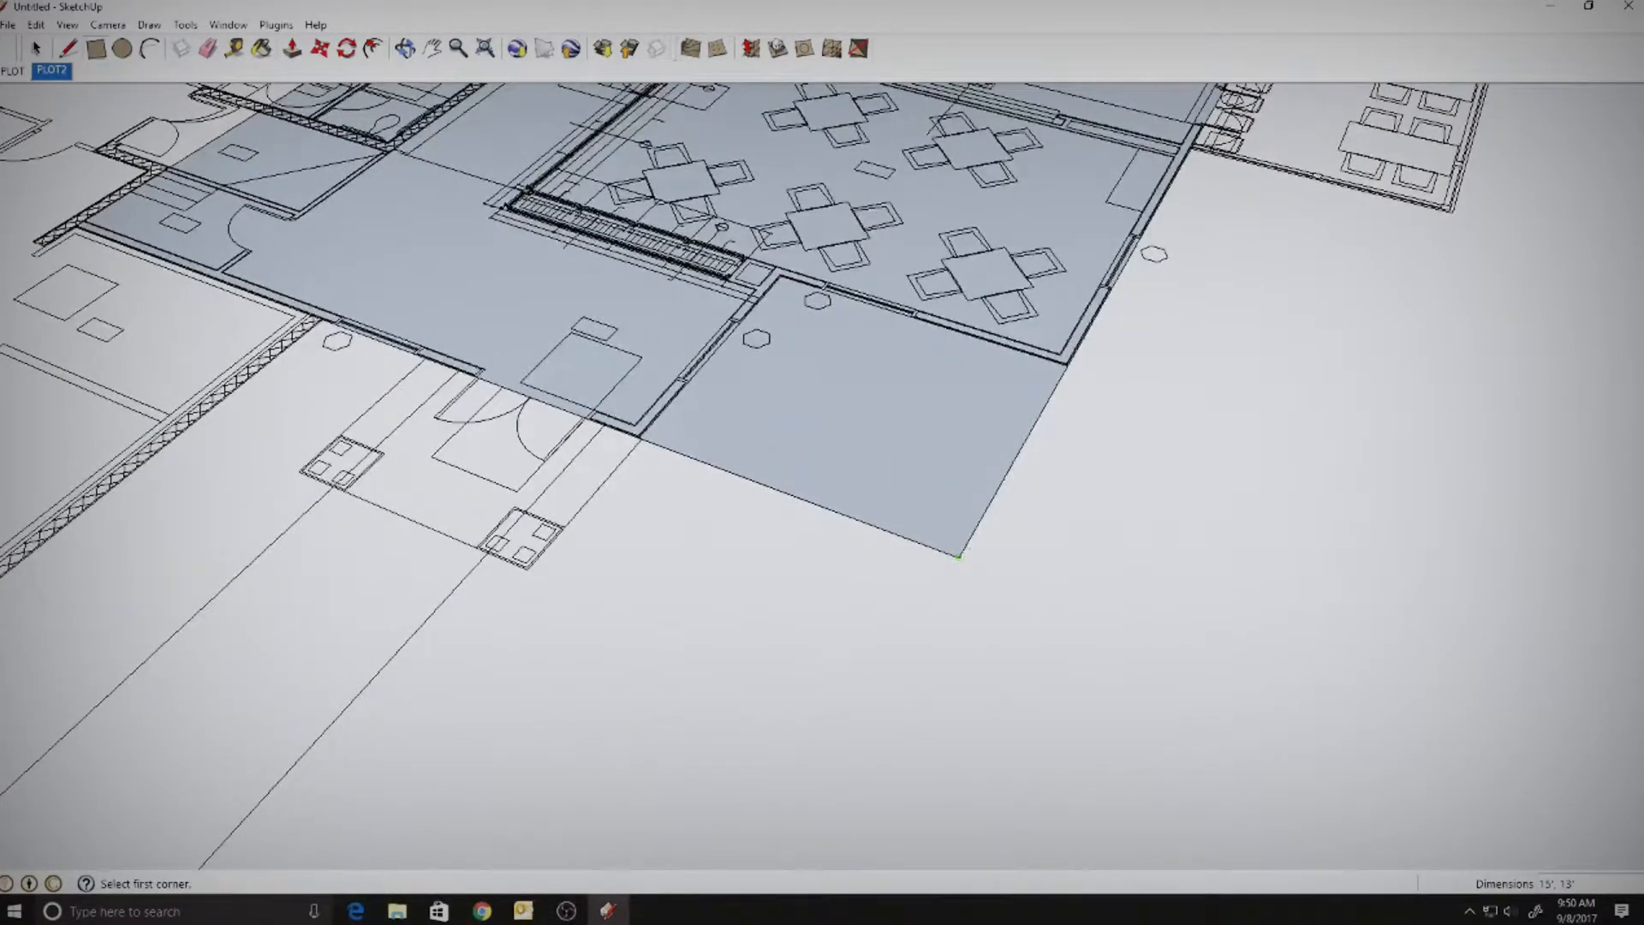
pyautogui.click(207, 49)
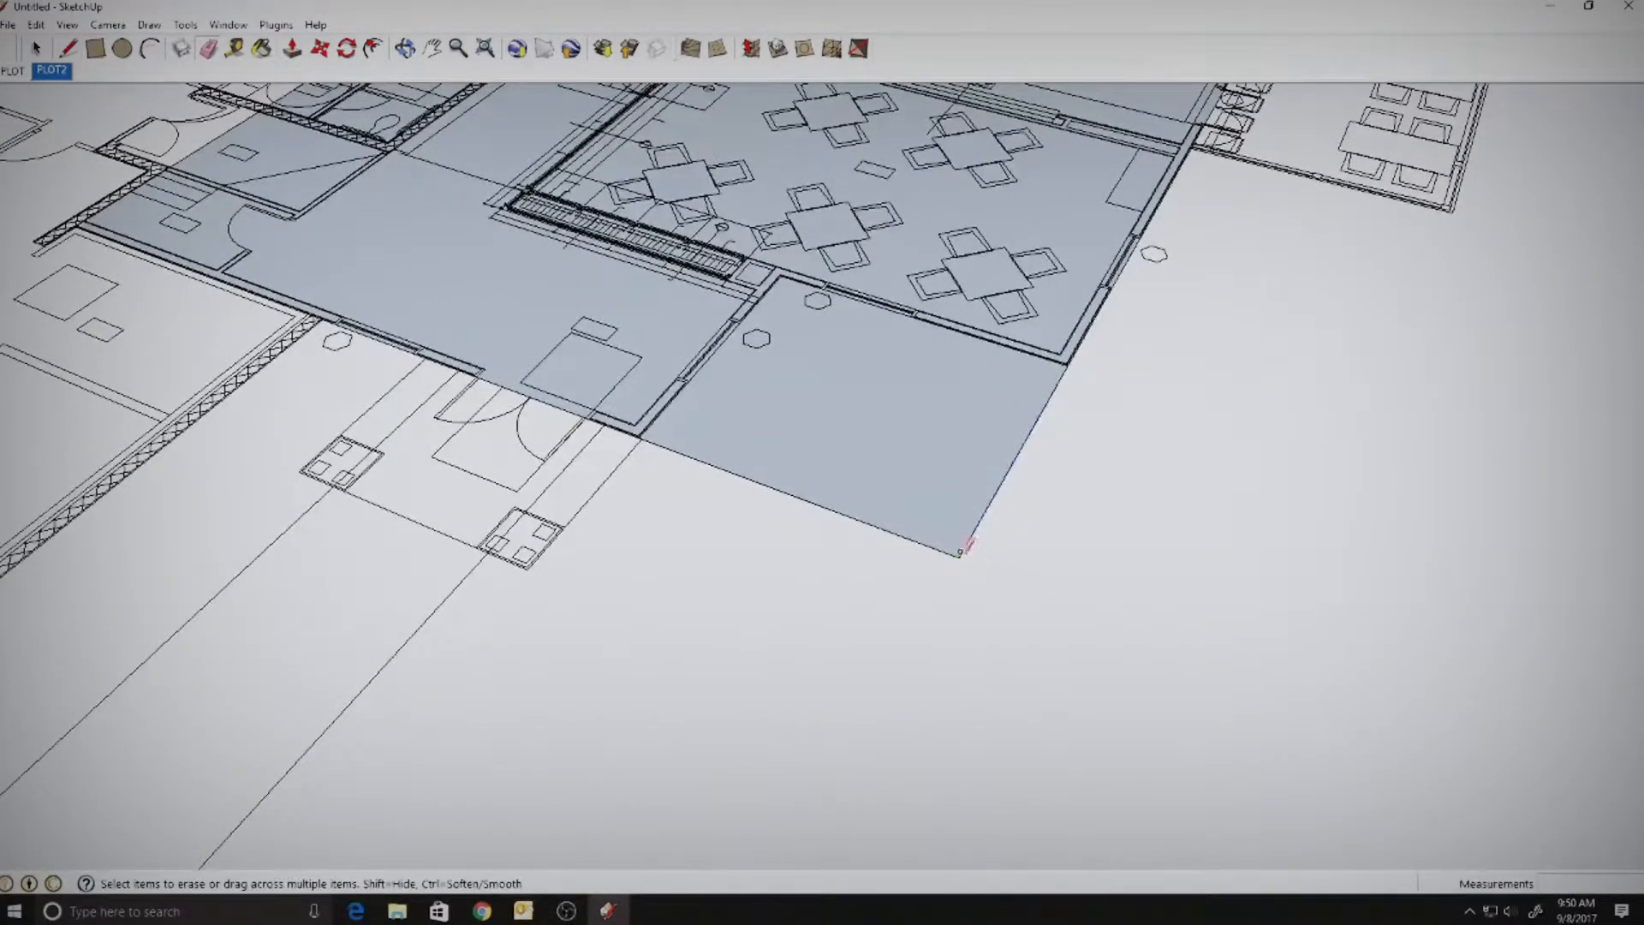
pyautogui.moveTo(964, 548); pyautogui.dragTo(949, 556)
pyautogui.scroll(-2, 922, 440)
pyautogui.scroll(2, 968, 496)
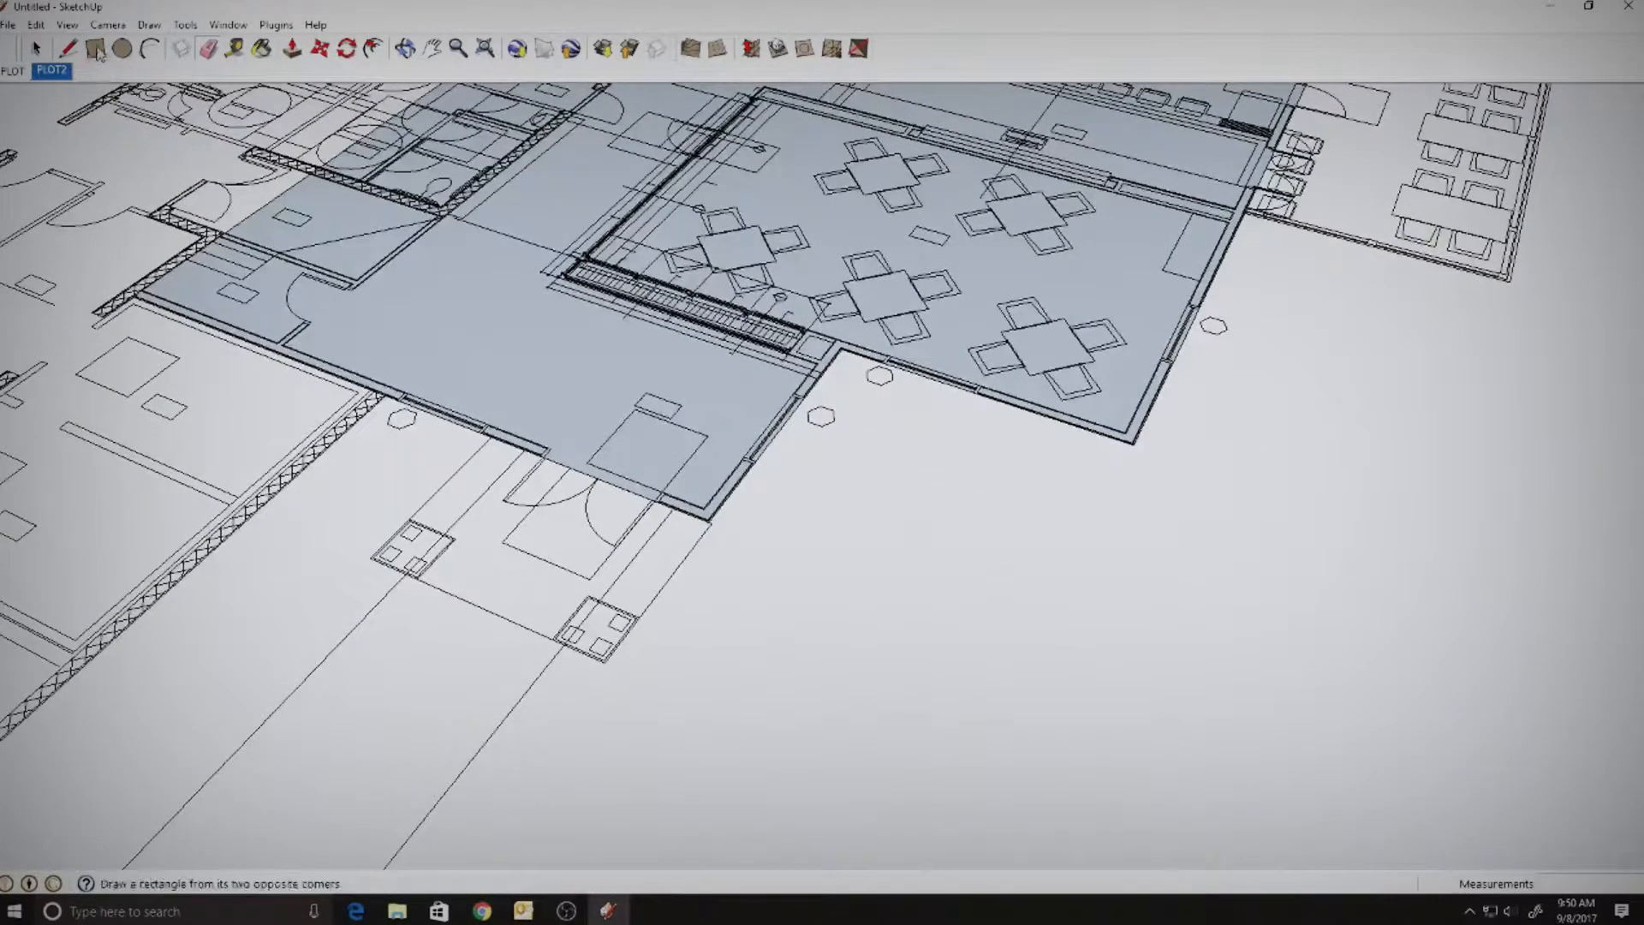
# - Extrude the dining wing footprint upward 11' with Push/Pull, taking the height from the eave point on the front elevation
pyautogui.click(292, 49)
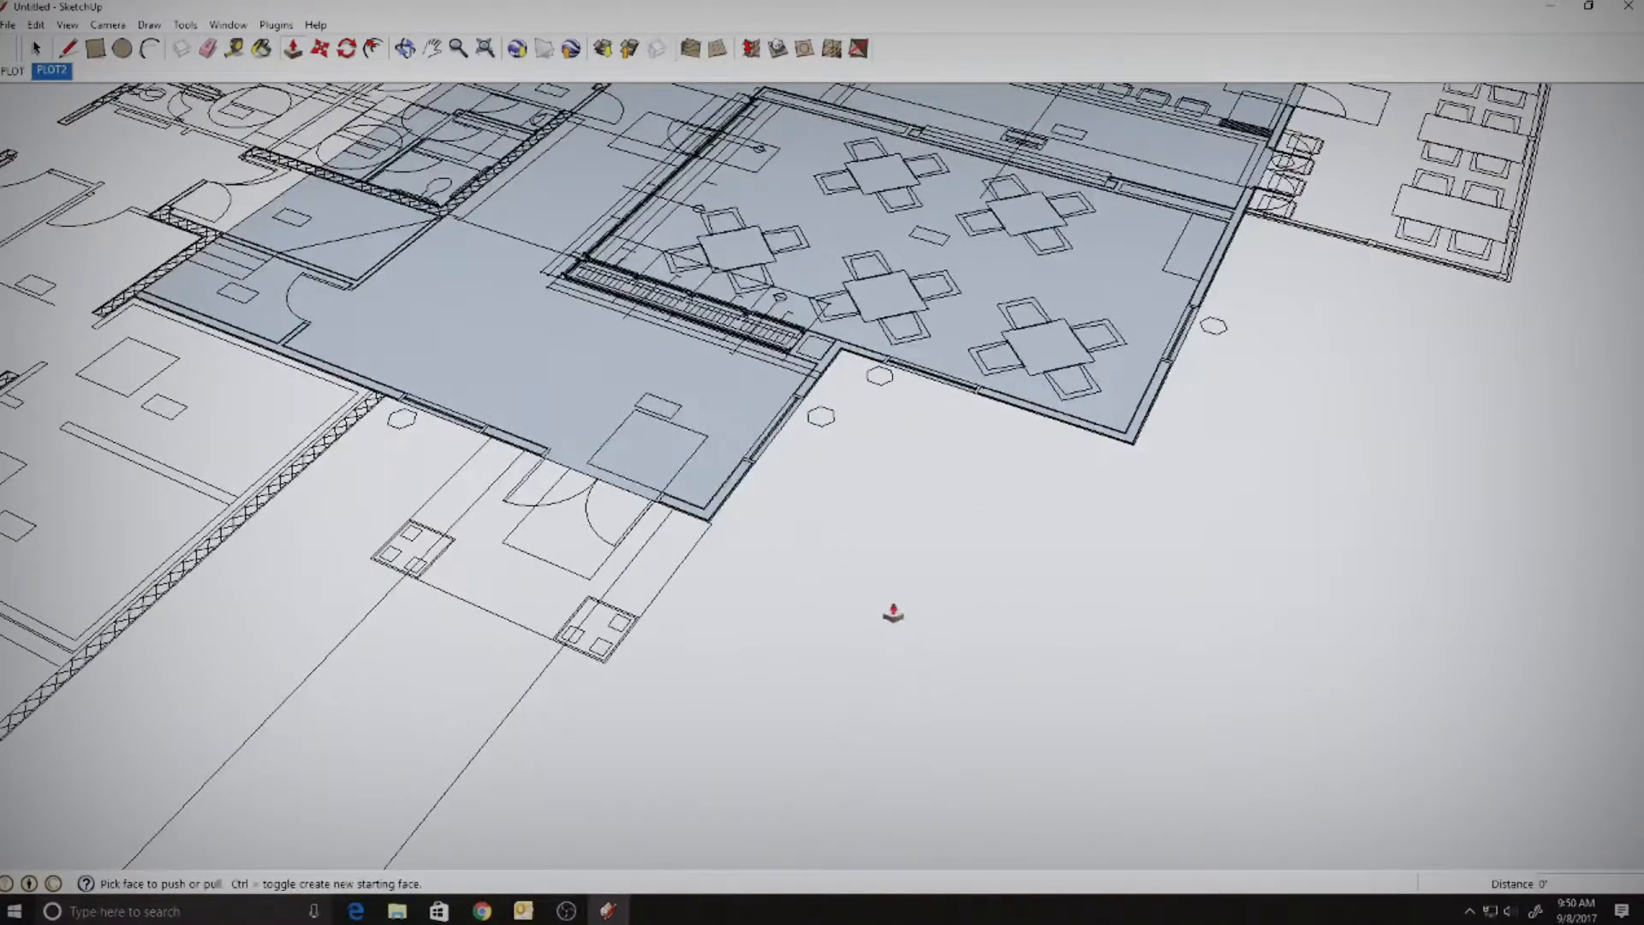
pyautogui.scroll(-6, 893, 613)
pyautogui.keyDown('shift'); pyautogui.moveTo(940, 690); pyautogui.dragTo(970, 709, button='middle'); pyautogui.keyUp('shift')
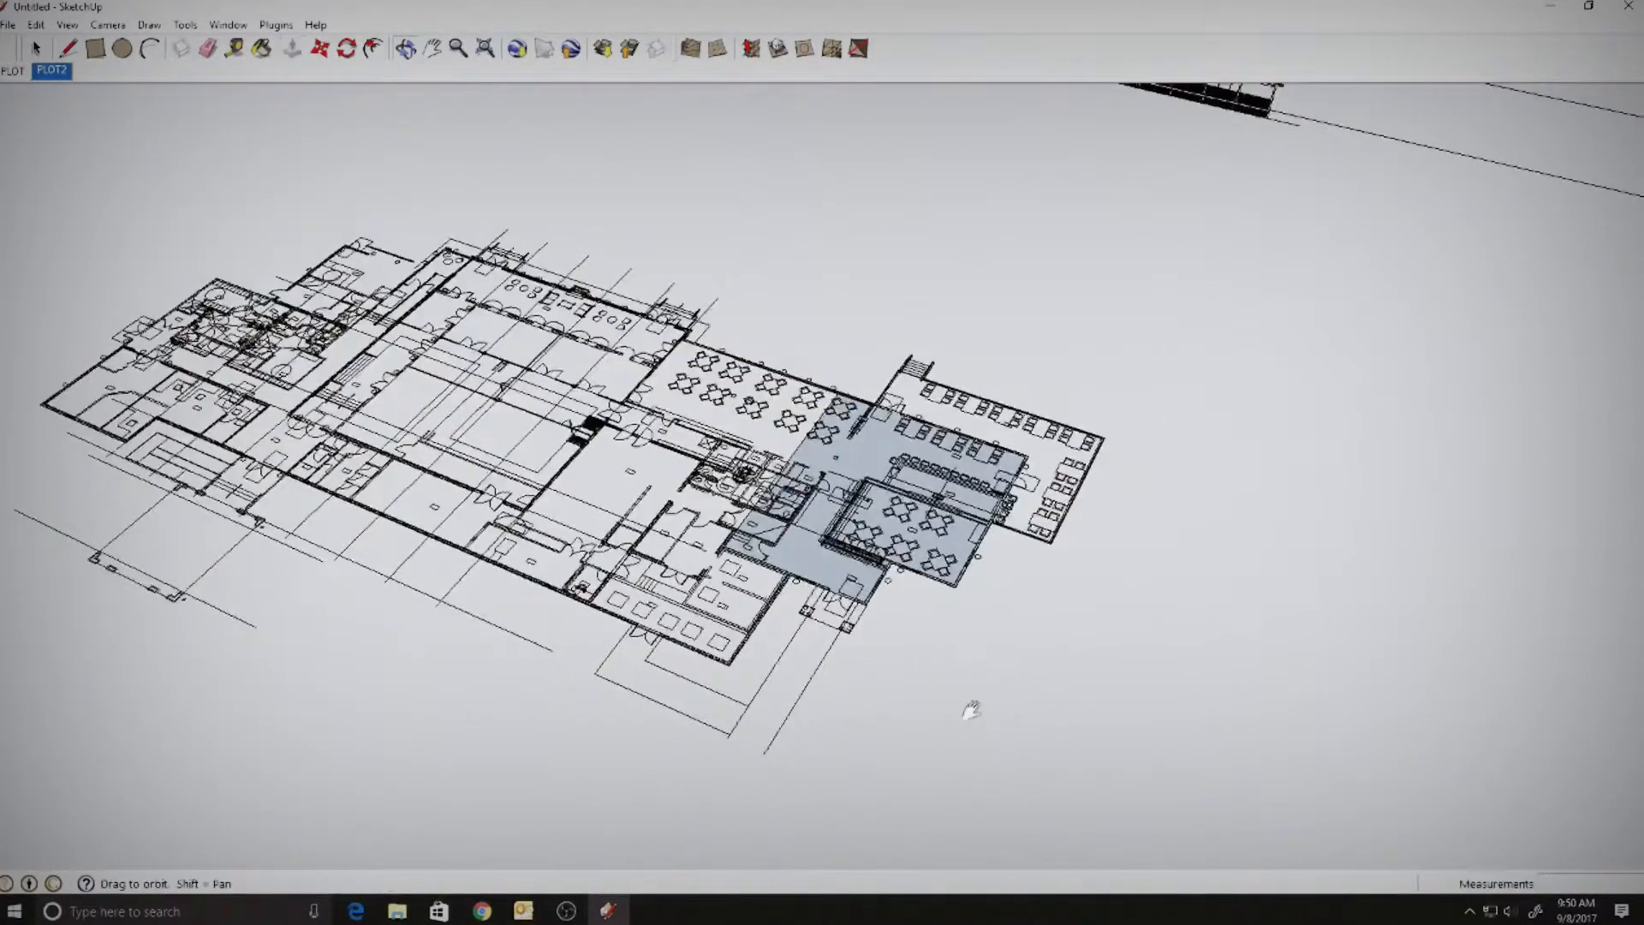
pyautogui.scroll(-5, 958, 660)
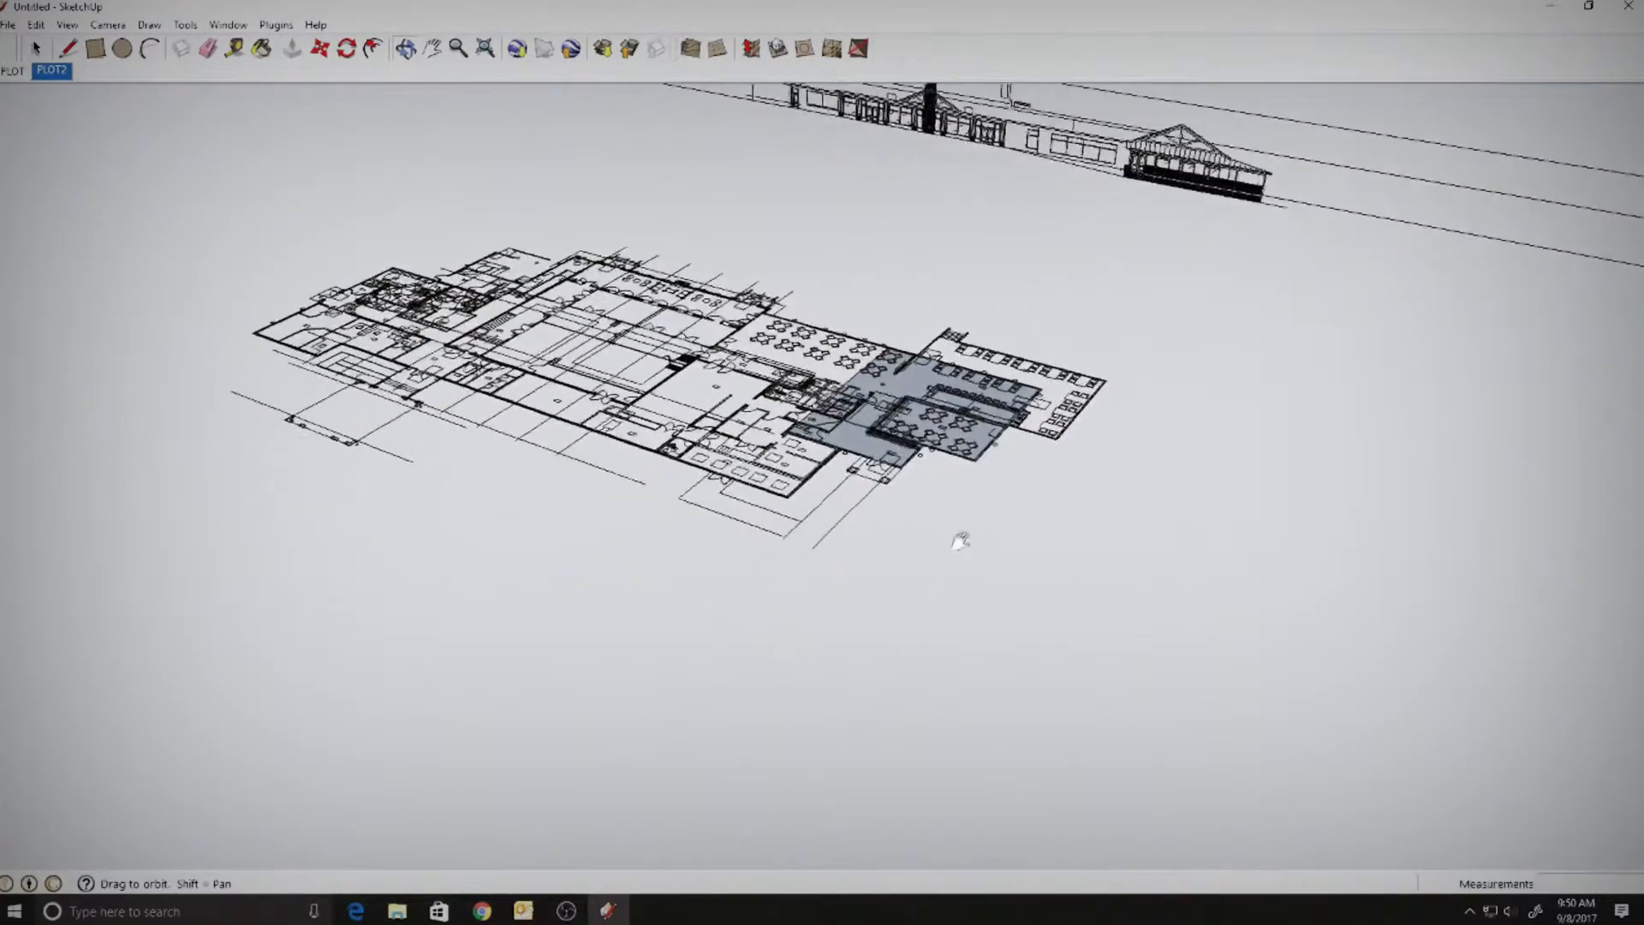
pyautogui.keyDown('shift'); pyautogui.moveTo(960, 540); pyautogui.dragTo(961, 547, button='middle'); pyautogui.keyUp('shift')
pyautogui.click(883, 447)
pyautogui.scroll(-2, 871, 477)
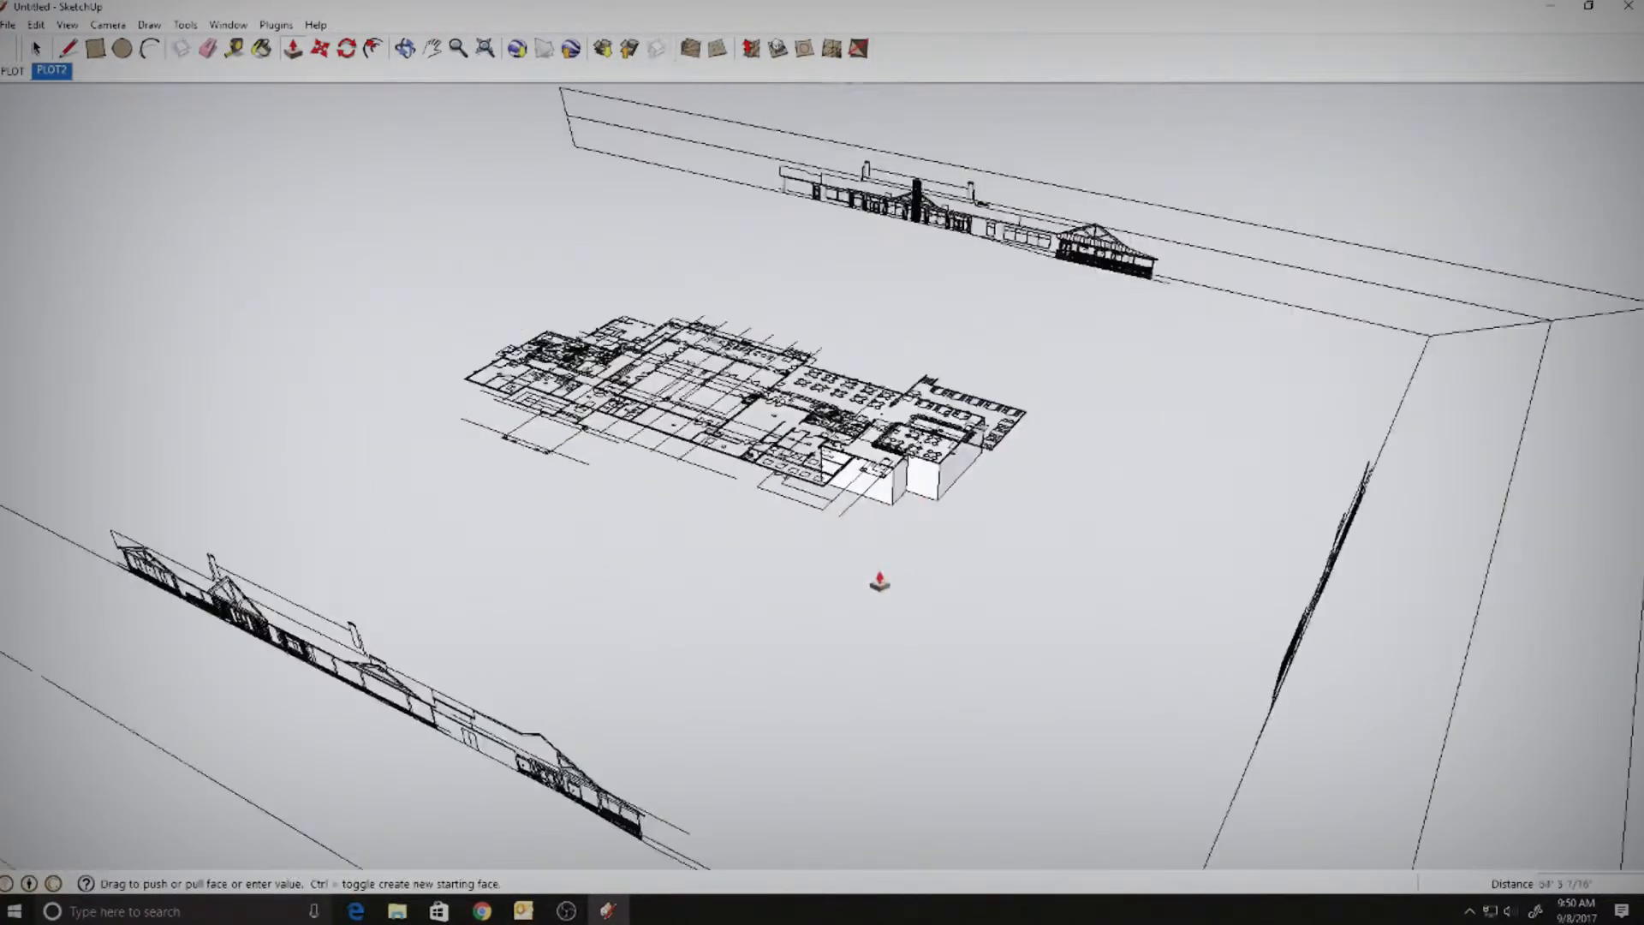
pyautogui.moveTo(880, 582); pyautogui.dragTo(1031, 377, button='middle')
pyautogui.scroll(3, 821, 447)
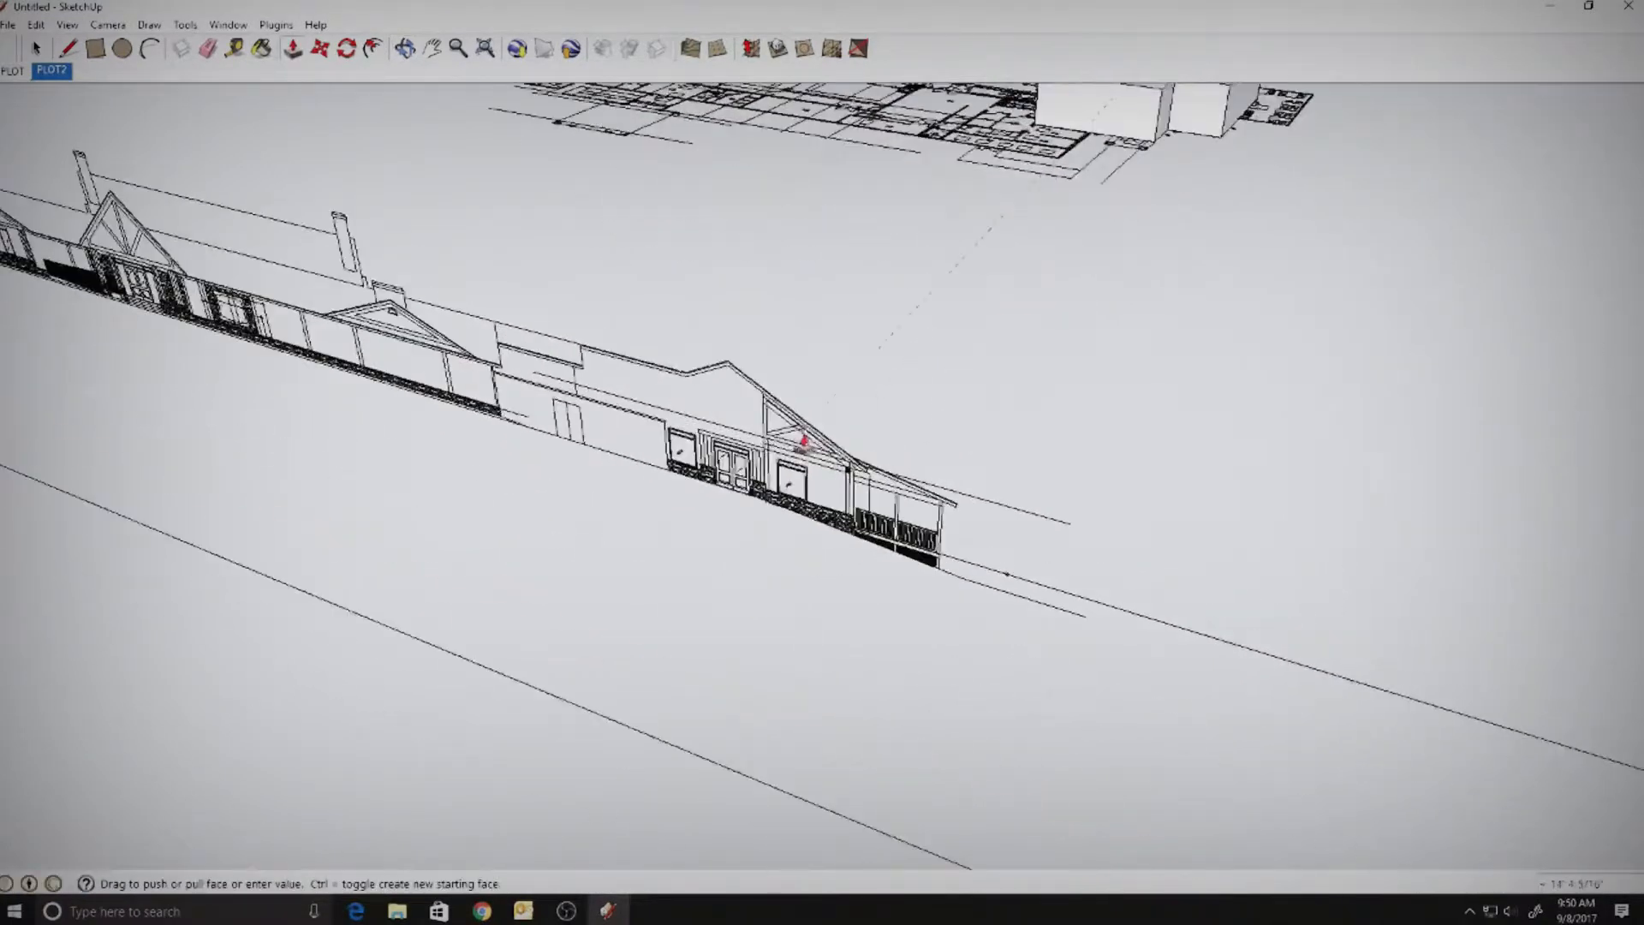
pyautogui.scroll(5, 803, 441)
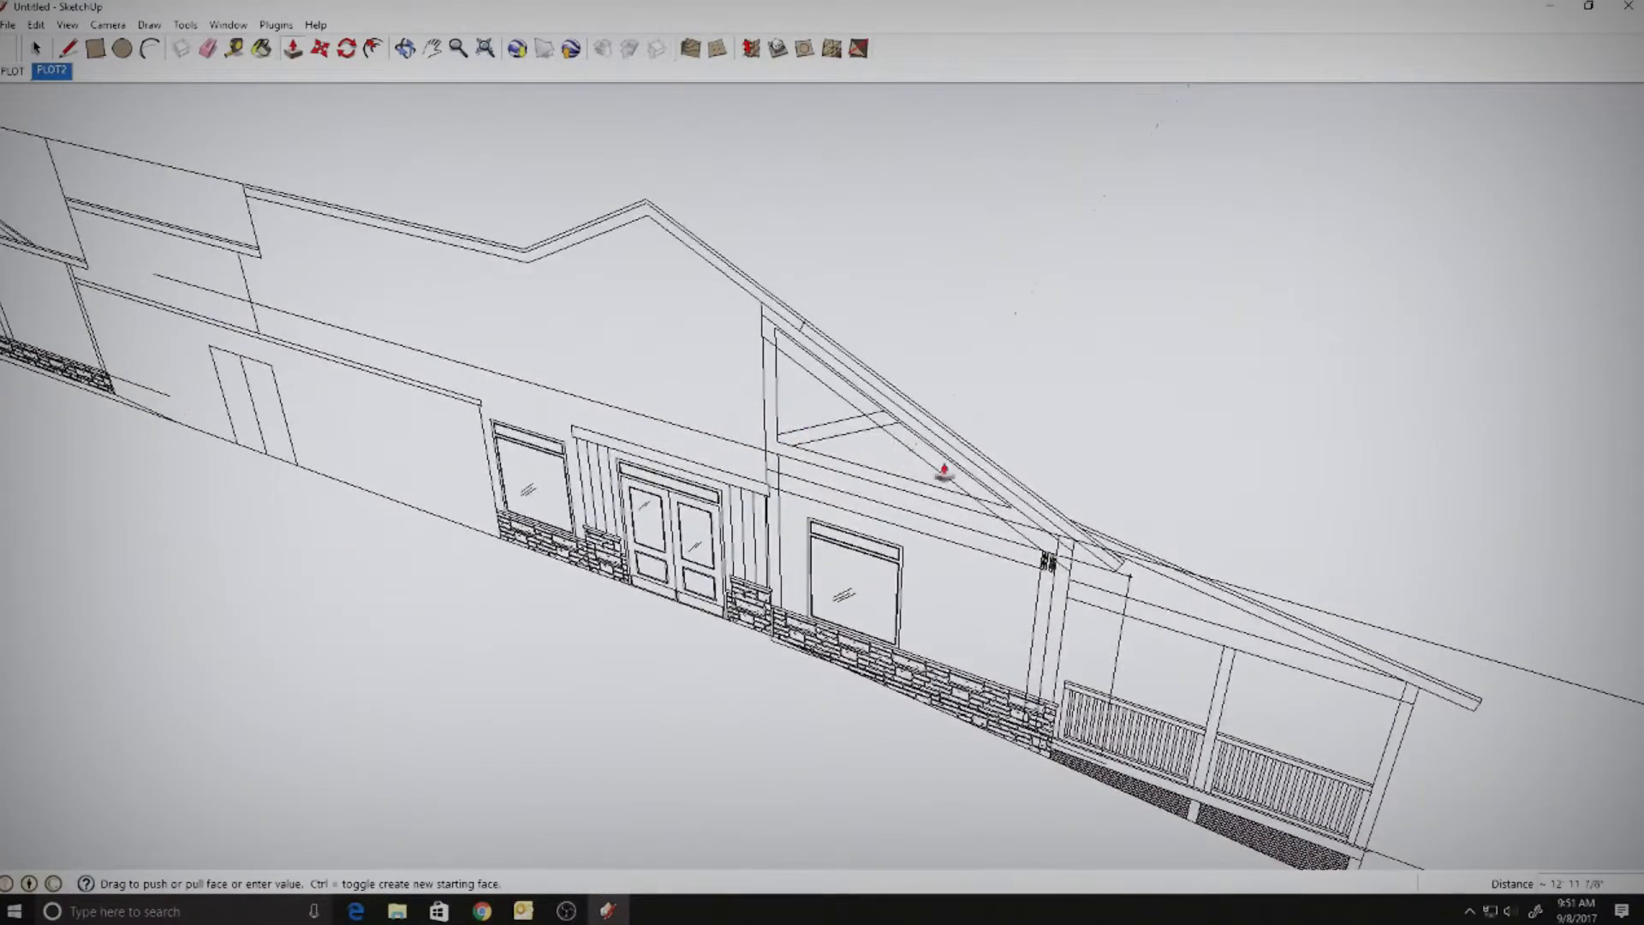
pyautogui.click(1074, 548)
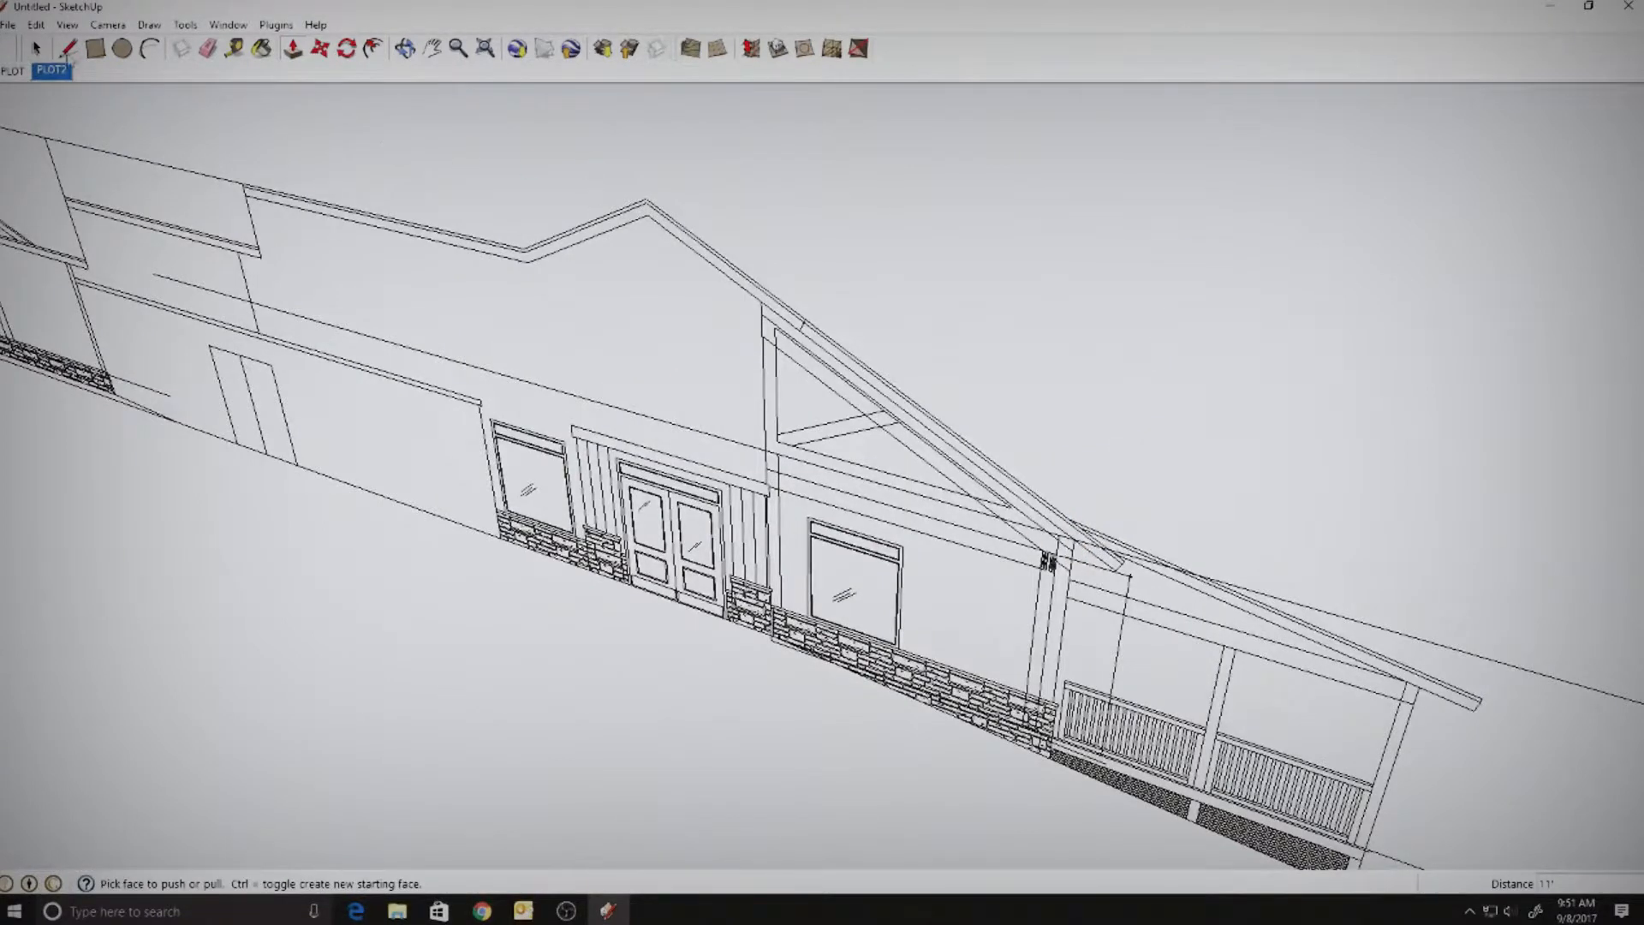
# - Select all geometry connected to the extruded dining wing's top face and make it a group
pyautogui.click(32, 49)
pyautogui.scroll(-7, 1049, 371)
pyautogui.moveTo(1094, 320); pyautogui.dragTo(1011, 349, button='middle')
pyautogui.click(1010, 313)
pyautogui.rightClick(1011, 312)
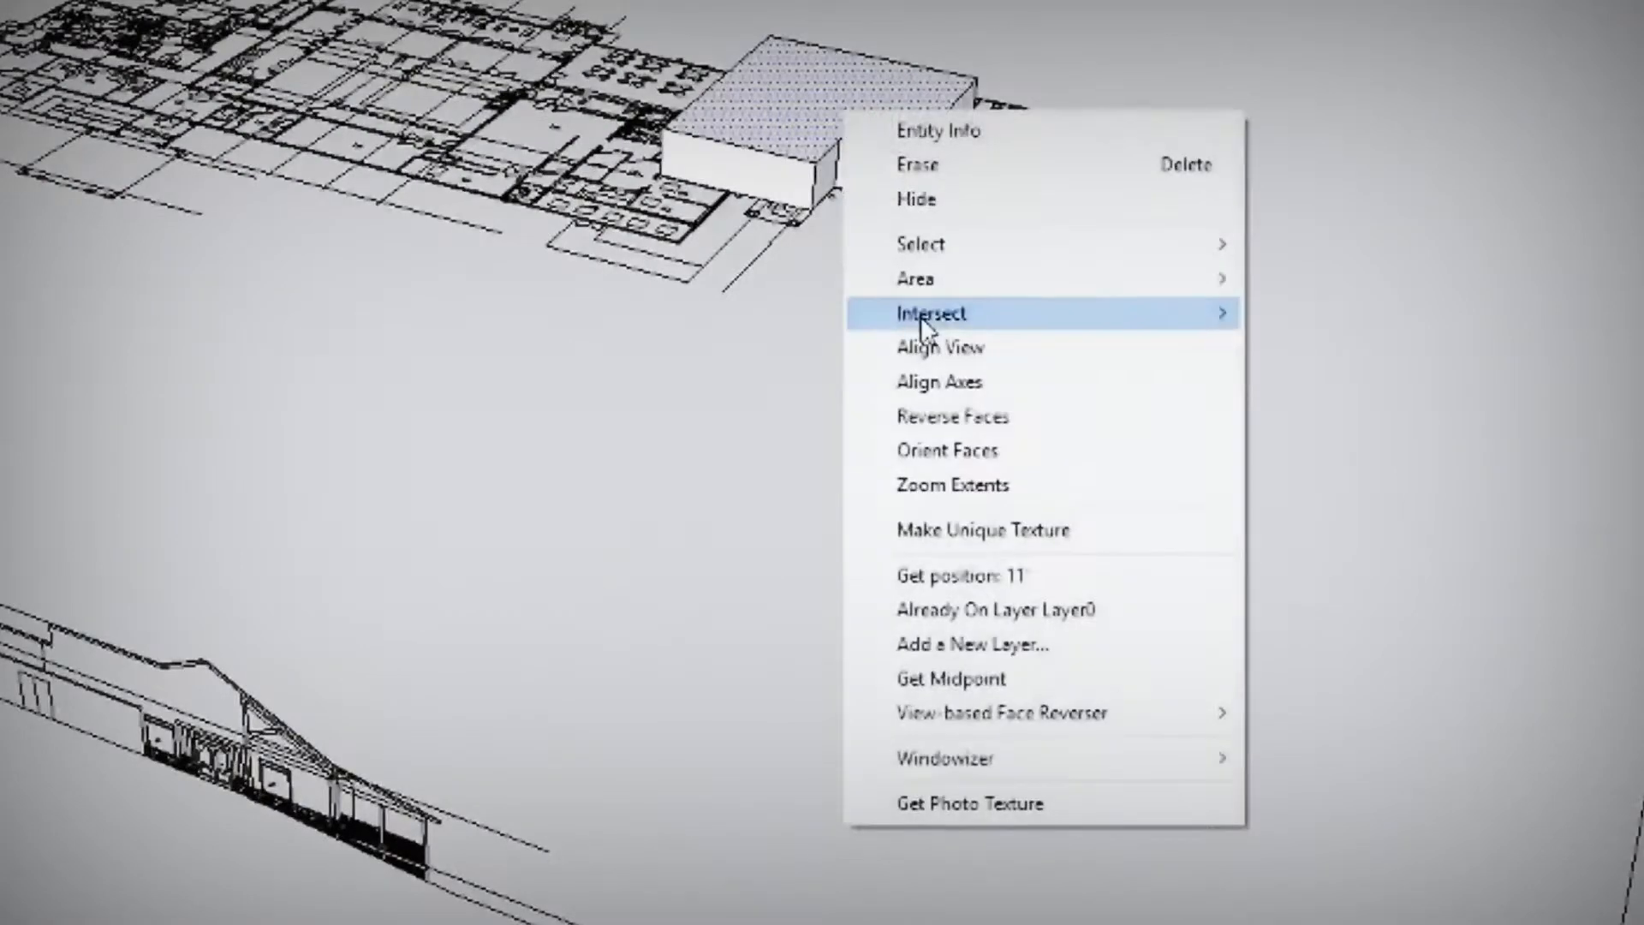
pyautogui.moveTo(1045, 428)
pyautogui.moveTo(907, 248)
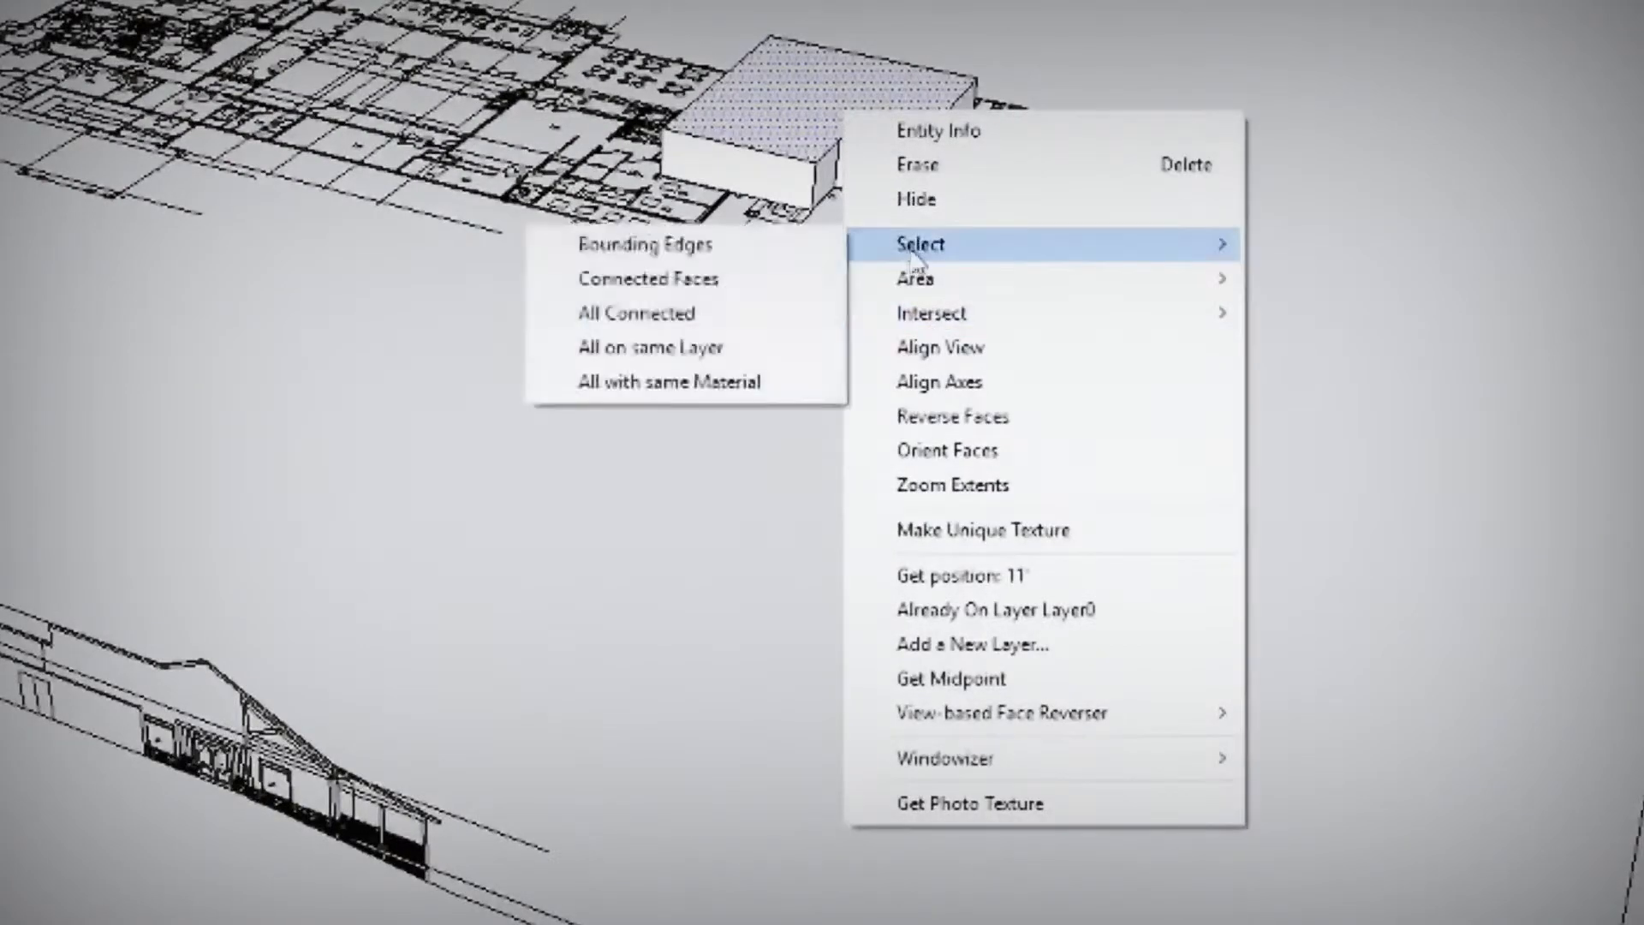
pyautogui.click(692, 315)
pyautogui.rightClick(771, 152)
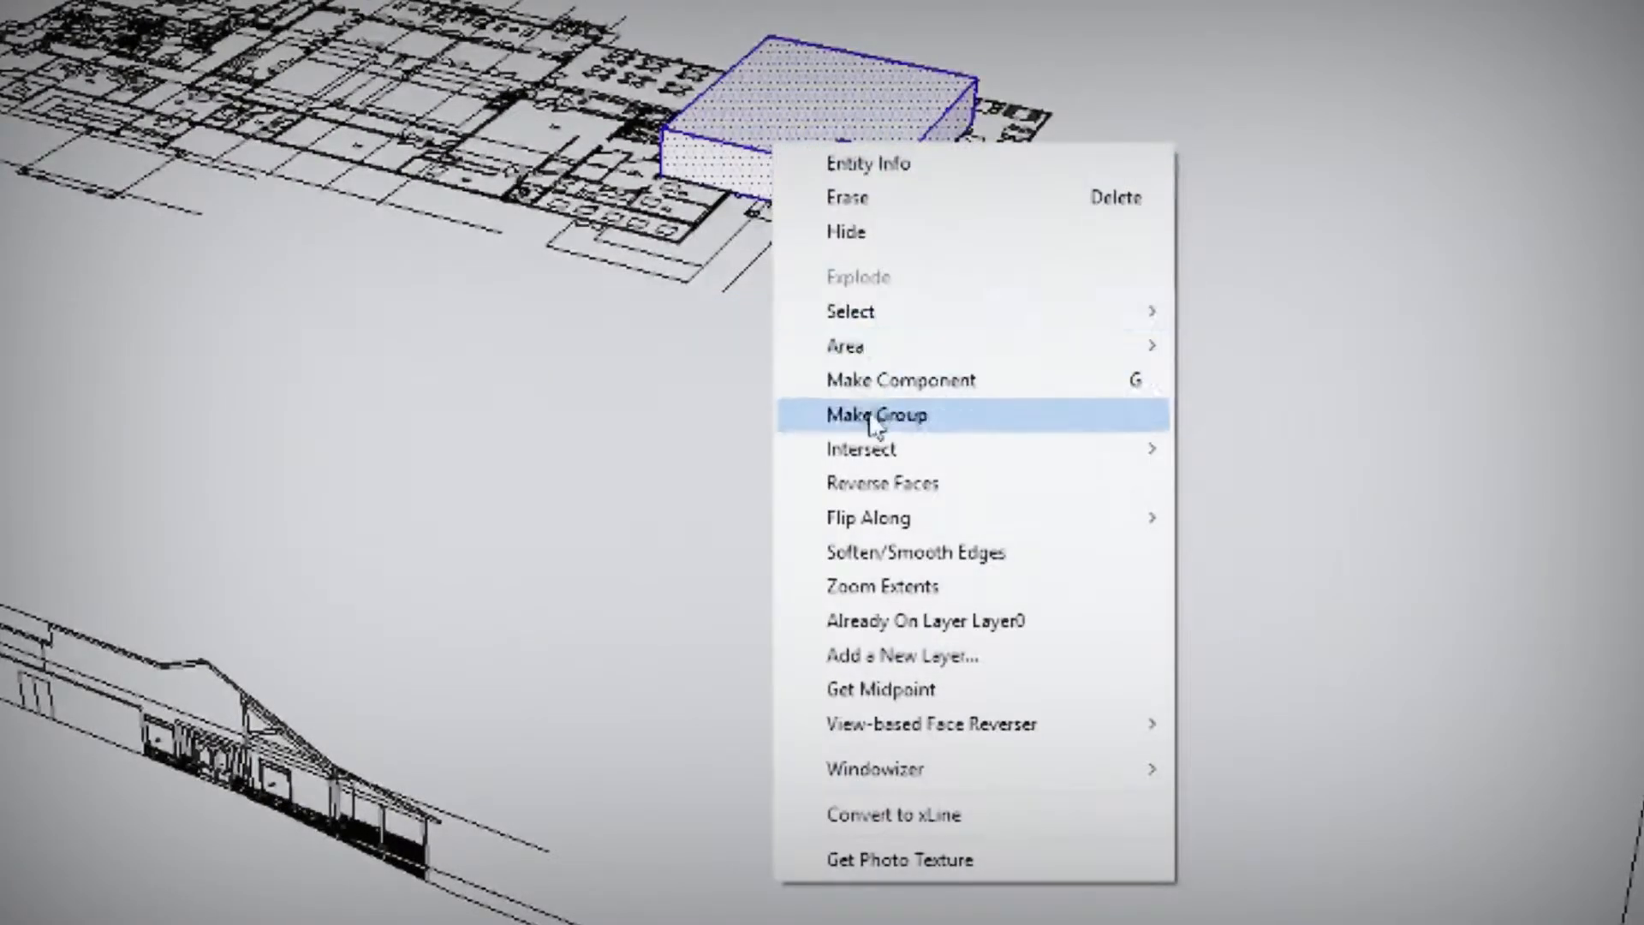
pyautogui.click(830, 423)
pyautogui.click(723, 435)
# - Copy the dining wing group 11' straight down so the copy sits directly beneath the original
pyautogui.click(753, 184)
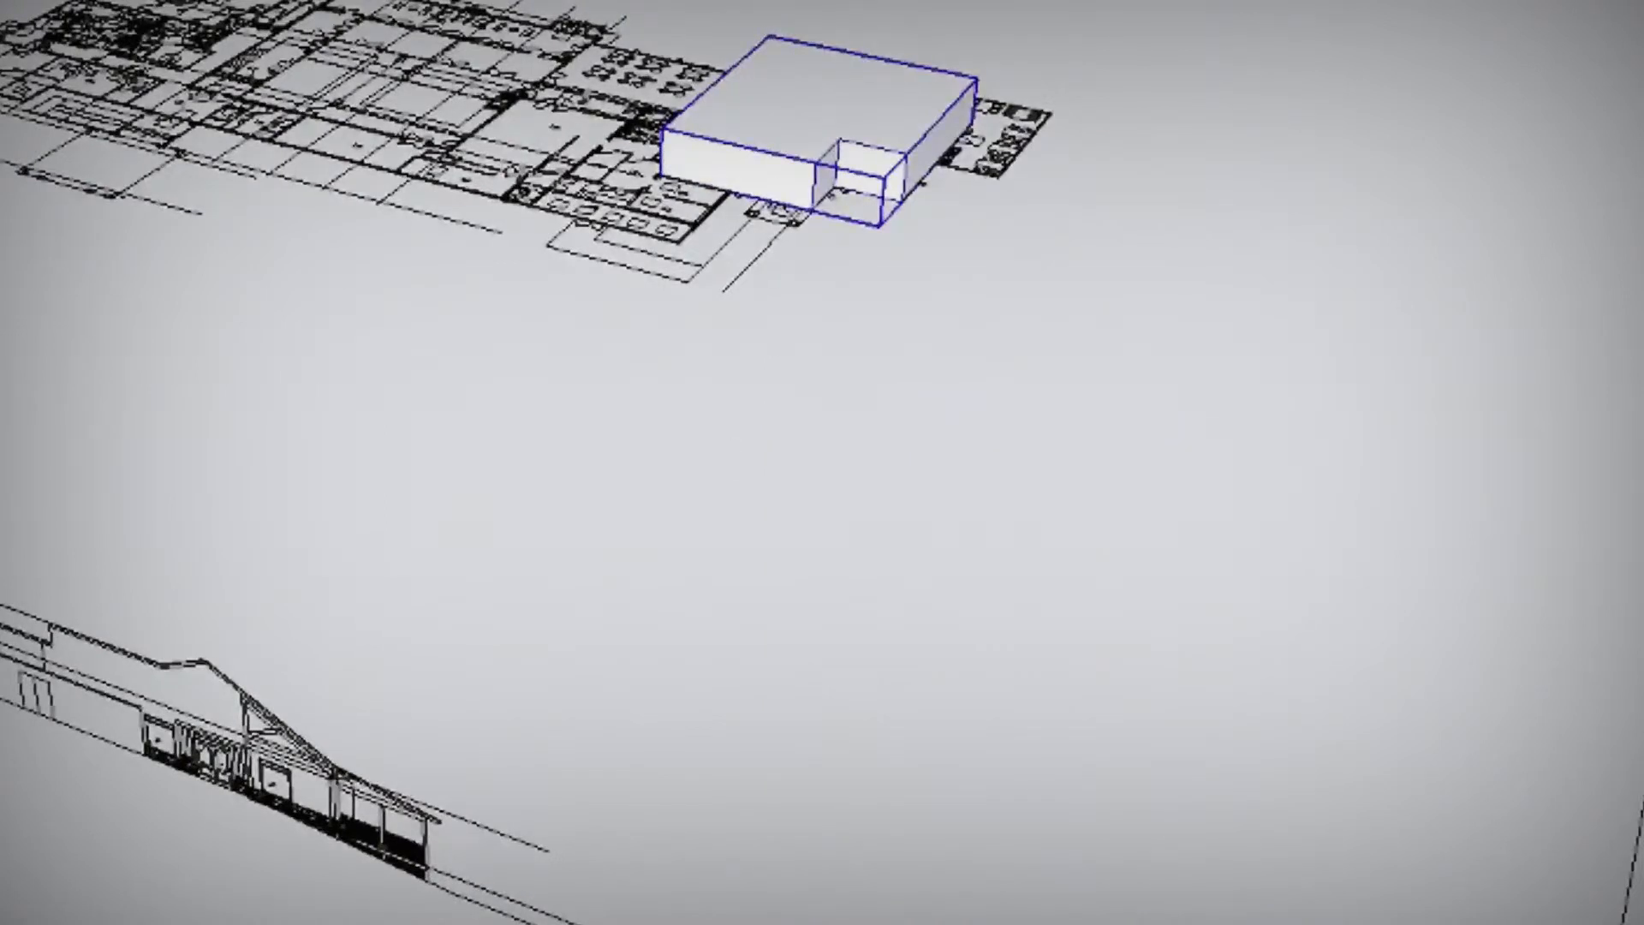
pyautogui.press('m')
pyautogui.scroll(5, 890, 171)
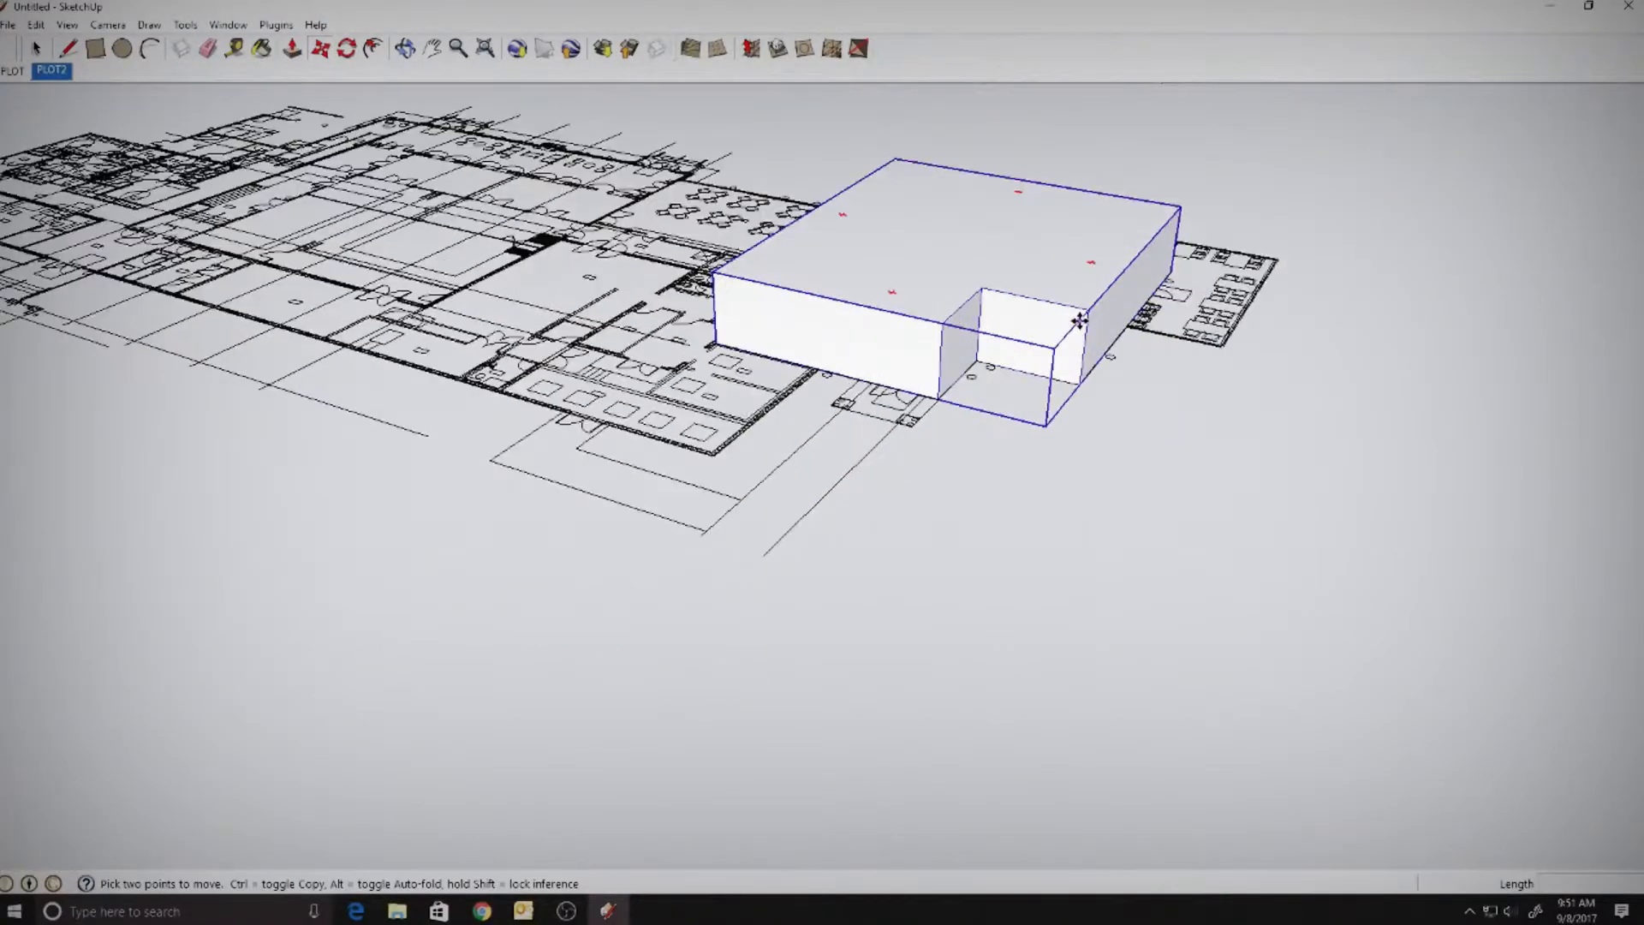
pyautogui.click(1087, 313)
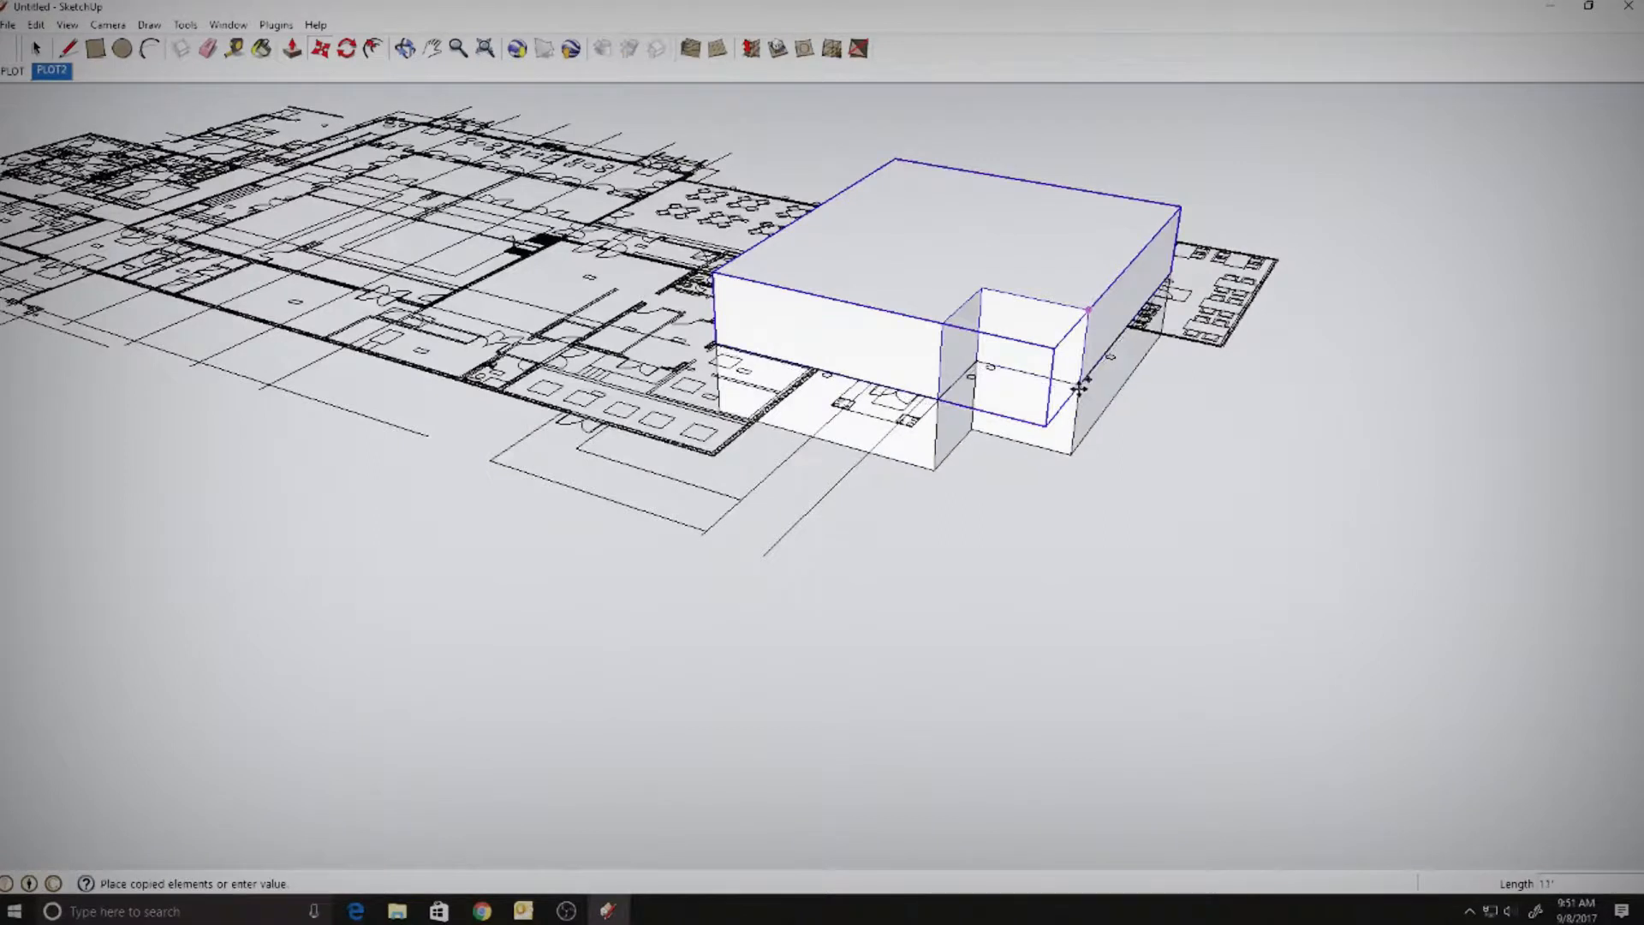
pyautogui.click(37, 49)
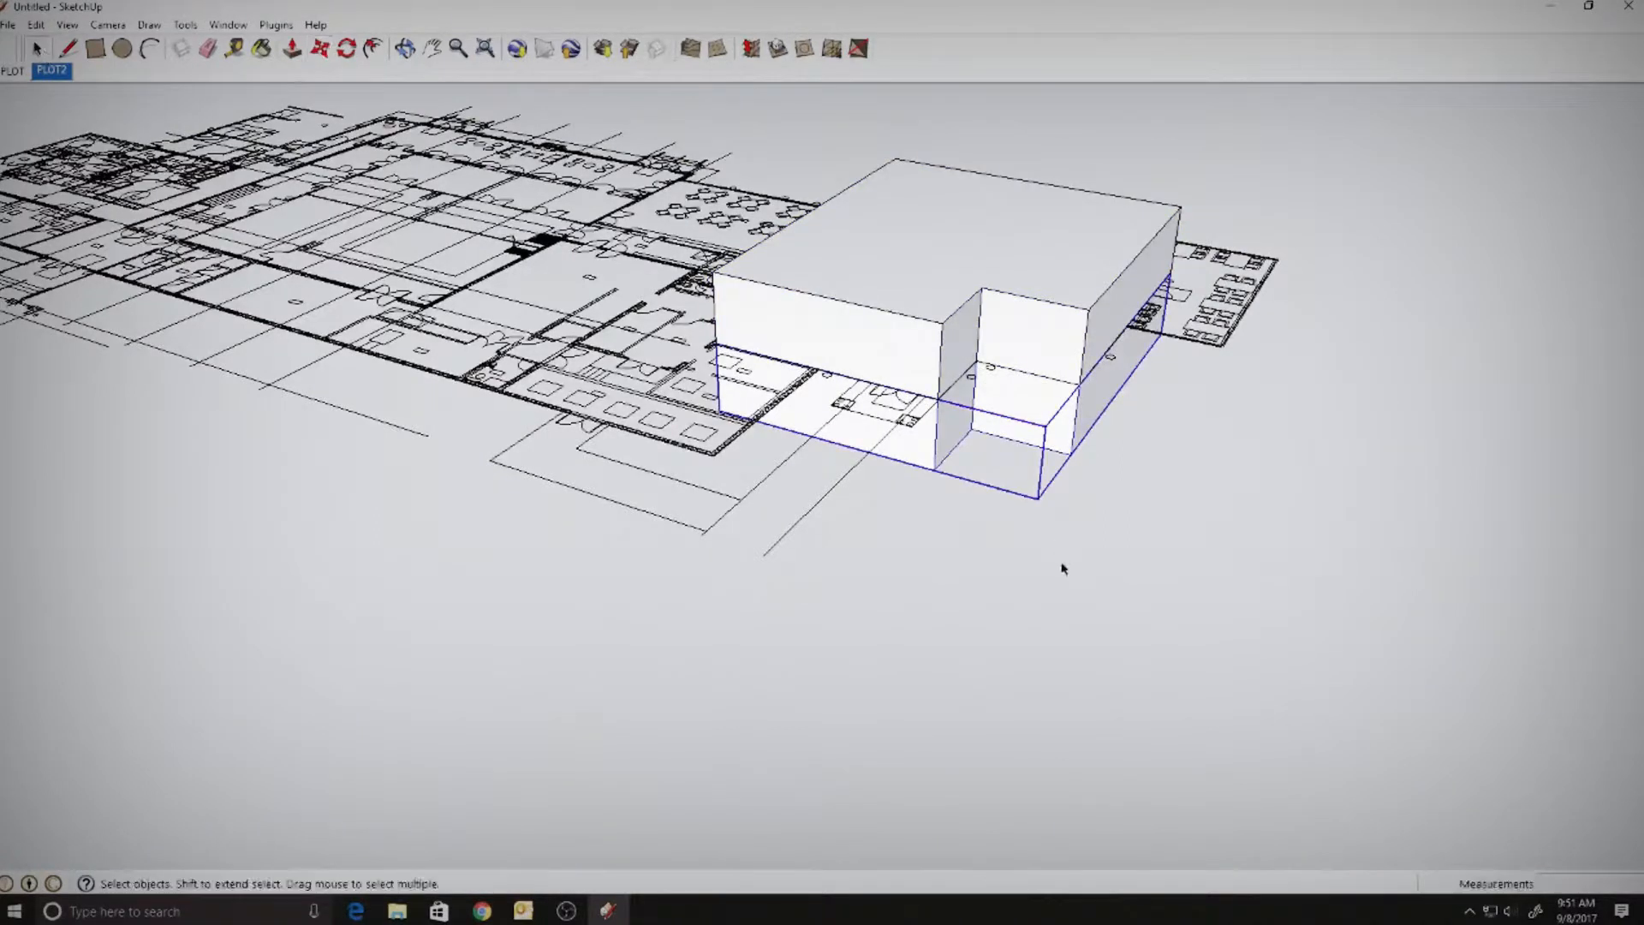
pyautogui.click(1064, 565)
# - Edit the lower dining wing copy and push its underside up about 7' 11 1/2" to leave a shallow base
pyautogui.scroll(8, 961, 423)
pyautogui.scroll(-10, 917, 396)
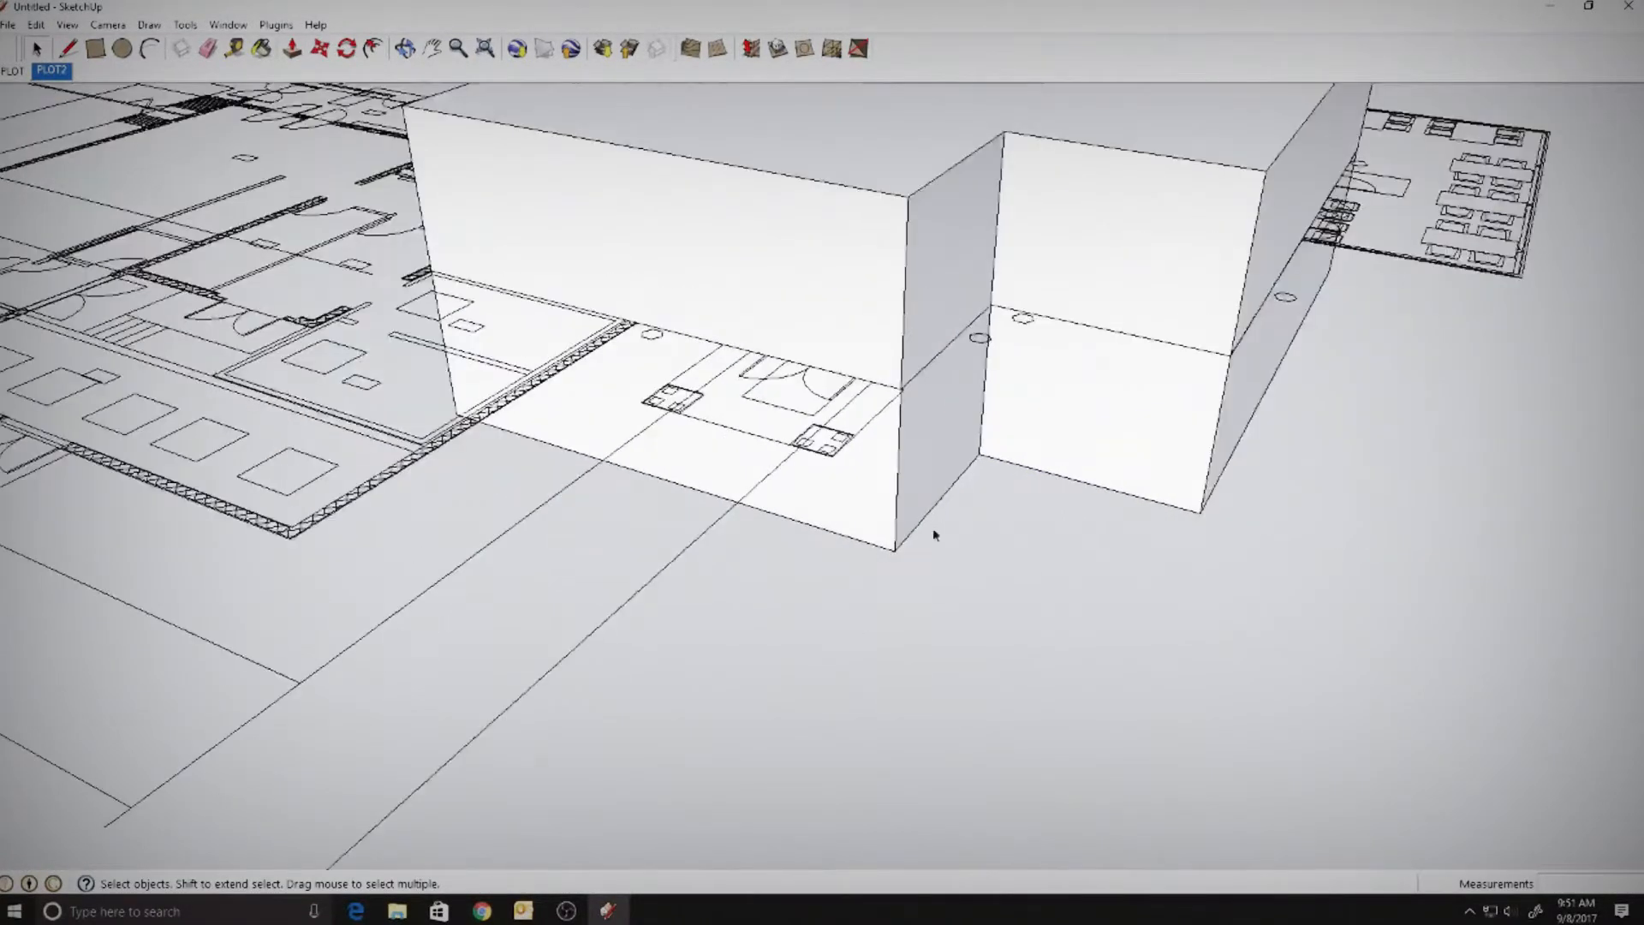
pyautogui.moveTo(933, 532); pyautogui.dragTo(1024, 364, button='middle')
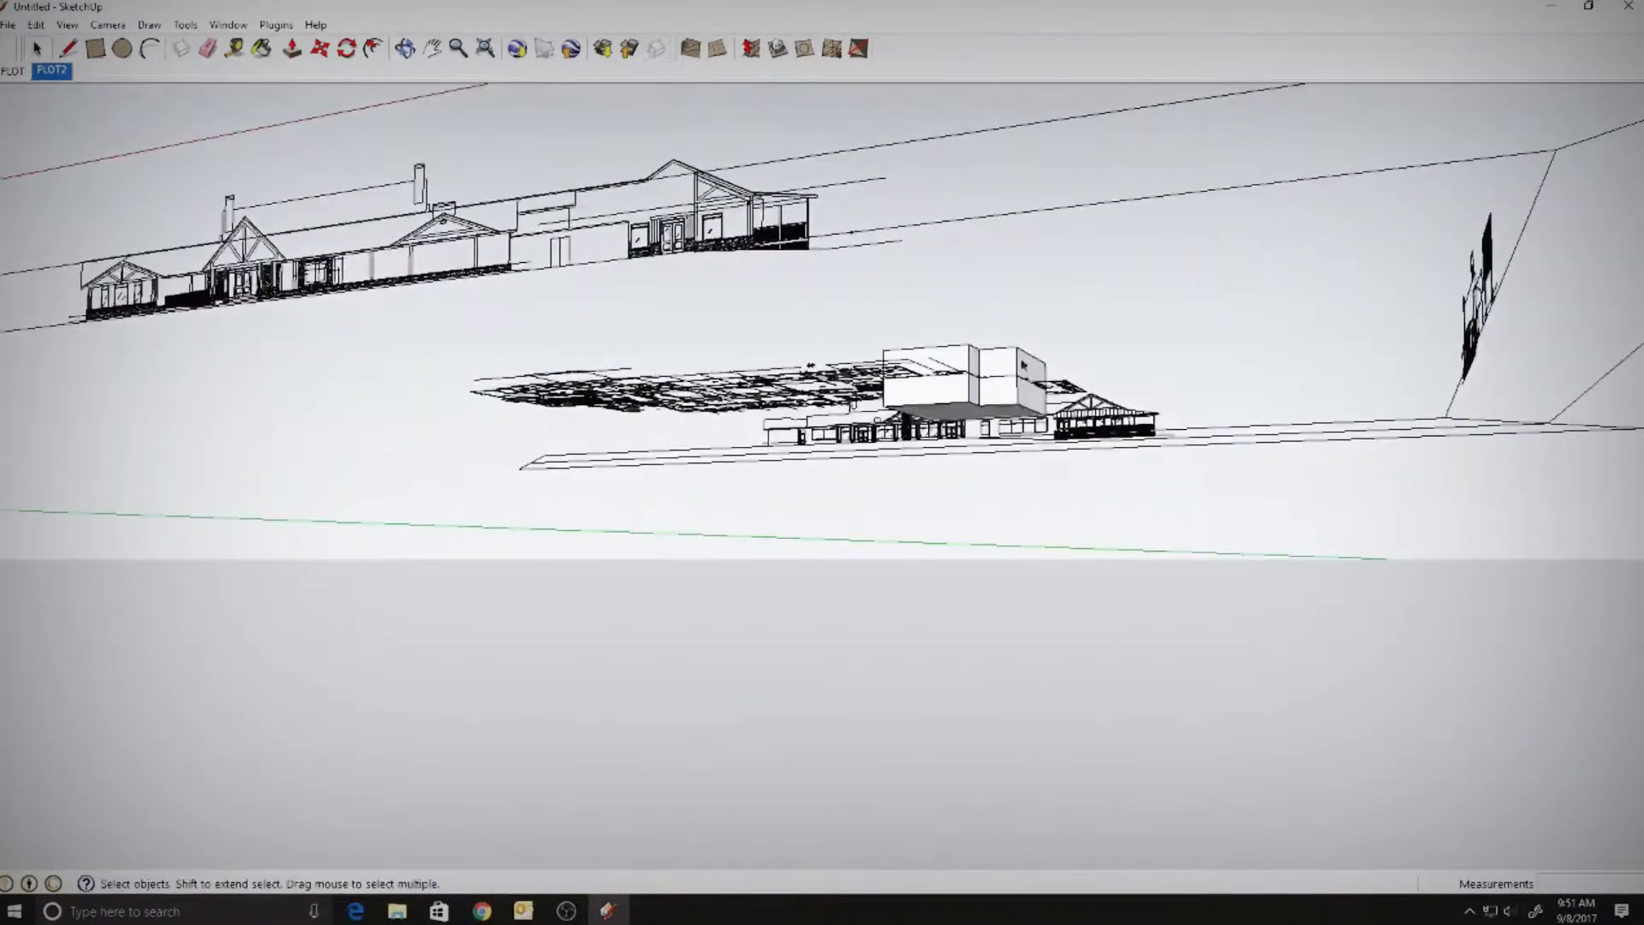
pyautogui.doubleClick(1015, 408)
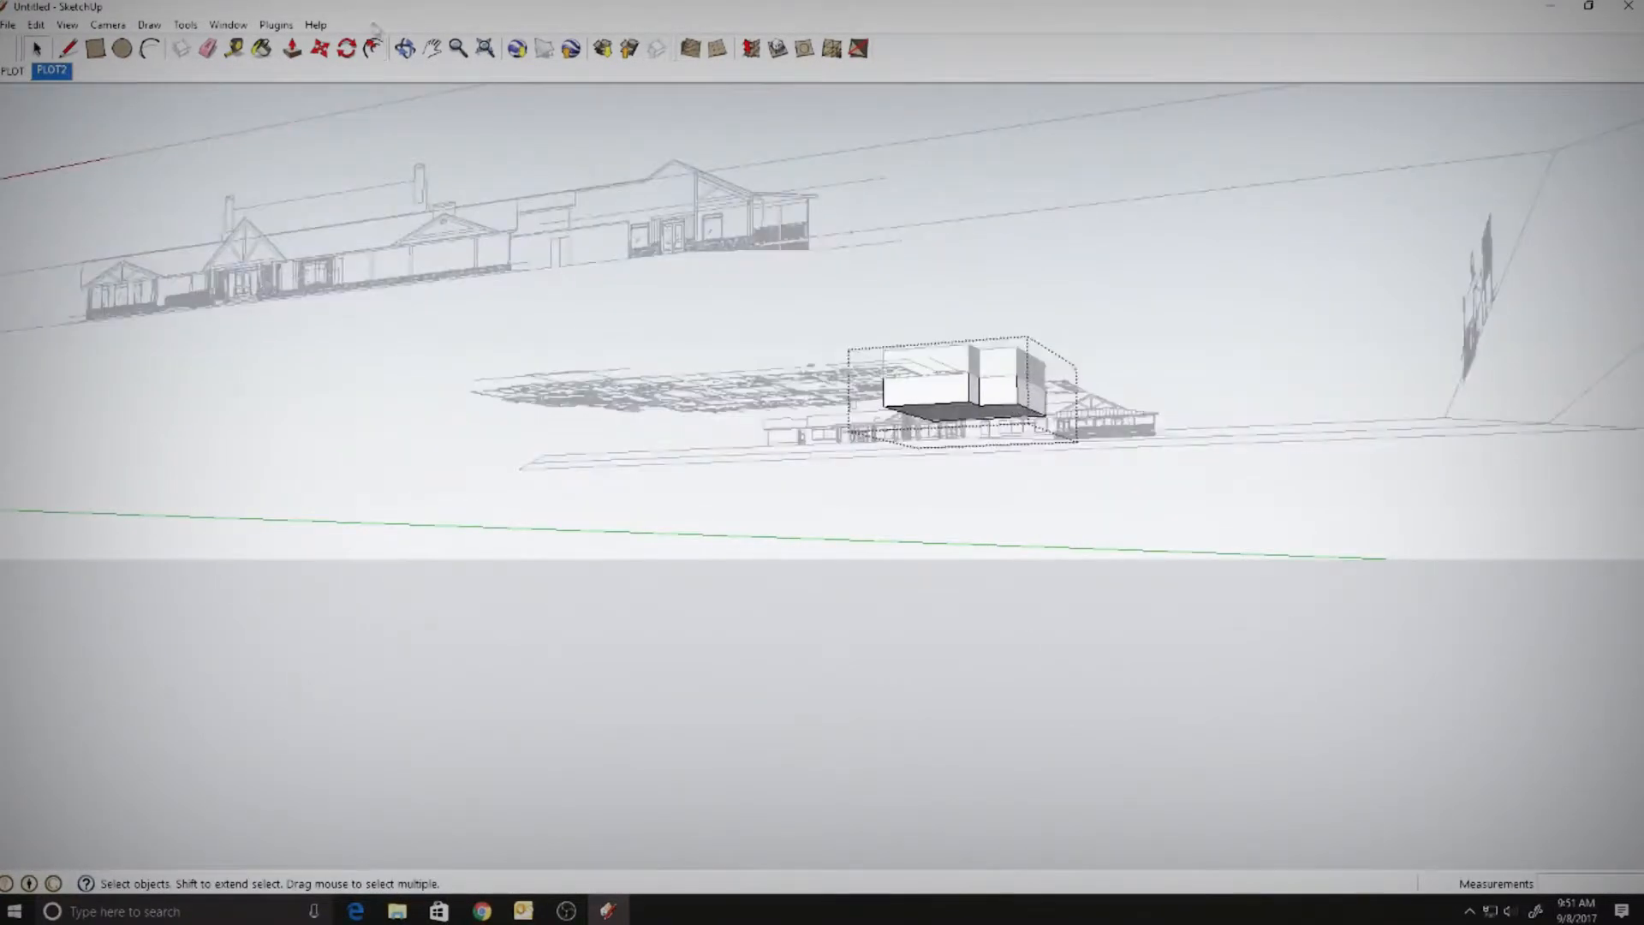
pyautogui.click(292, 49)
pyautogui.moveTo(1008, 420); pyautogui.dragTo(882, 255)
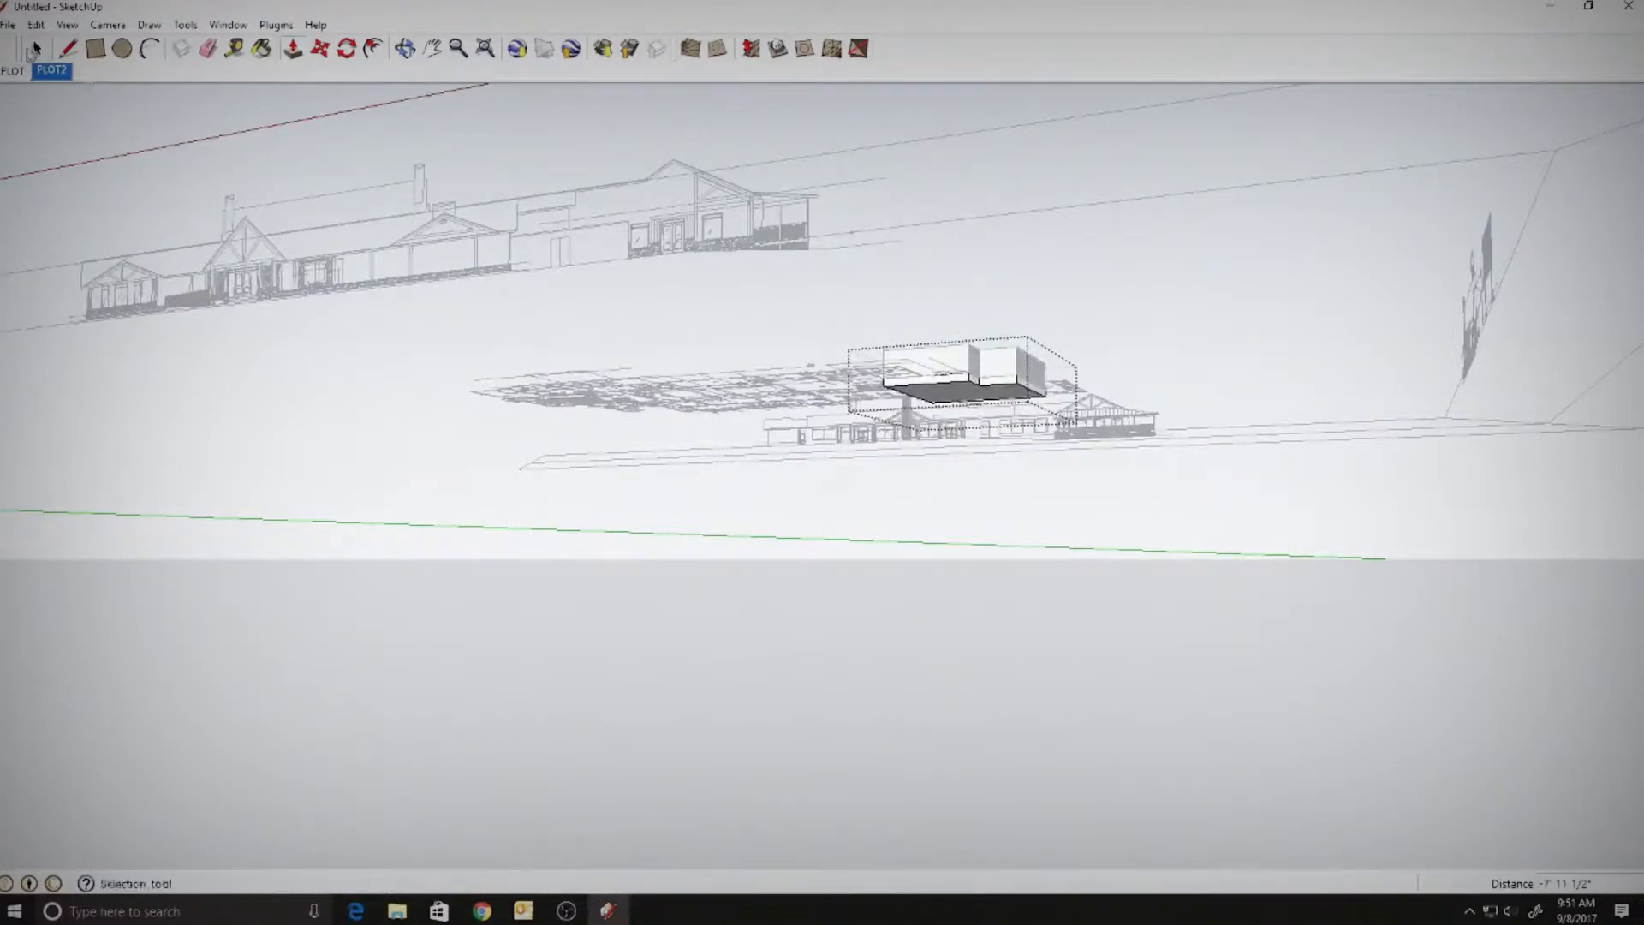
pyautogui.click(35, 51)
pyautogui.click(876, 147)
pyautogui.moveTo(935, 132); pyautogui.dragTo(904, 435, button='middle')
pyautogui.scroll(5, 903, 434)
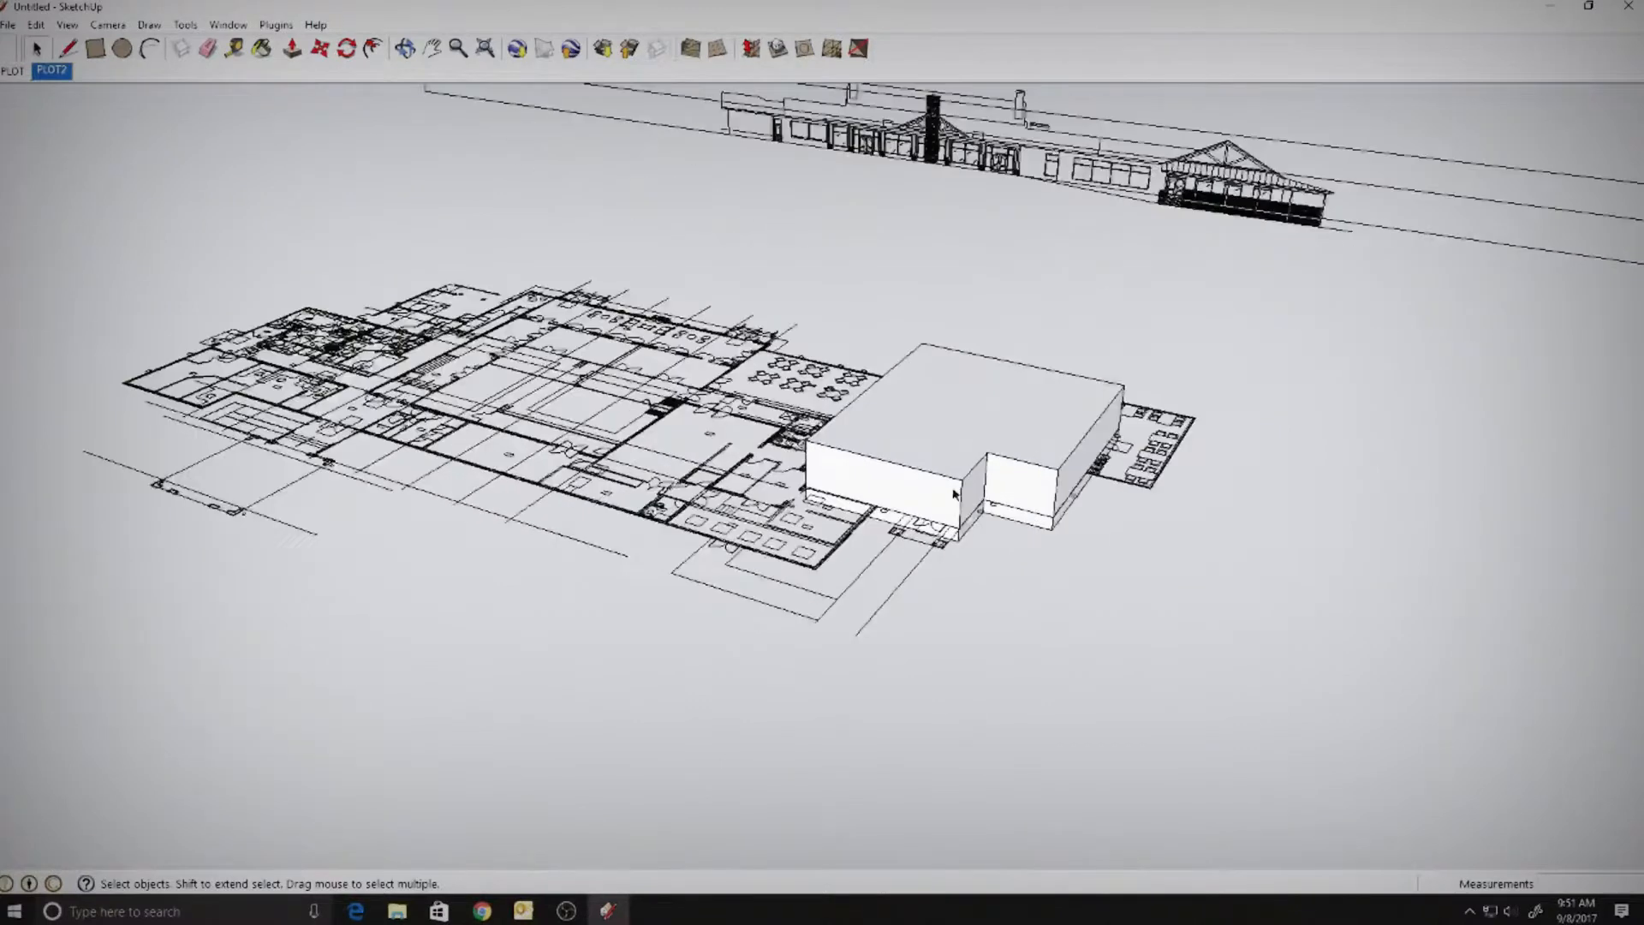
# - Draw a rectangle of about 61' 8" by 26' 4" from the dining wing's hatched wall junction to the outer front wall
pyautogui.click(96, 53)
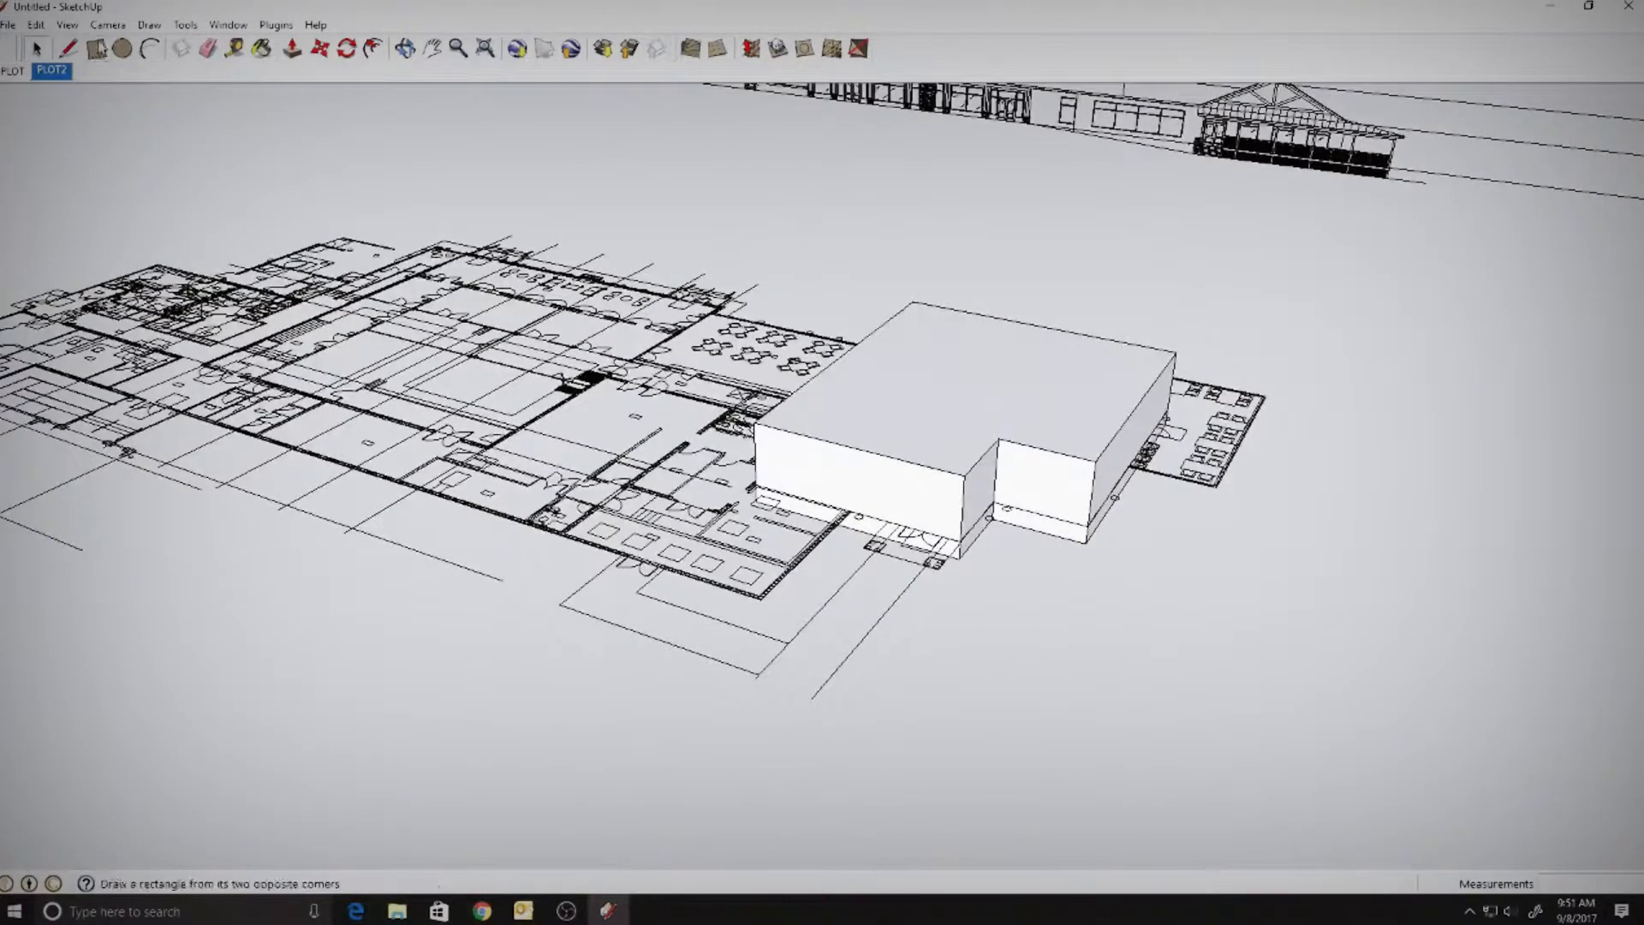
pyautogui.scroll(5, 863, 497)
pyautogui.scroll(5, 863, 495)
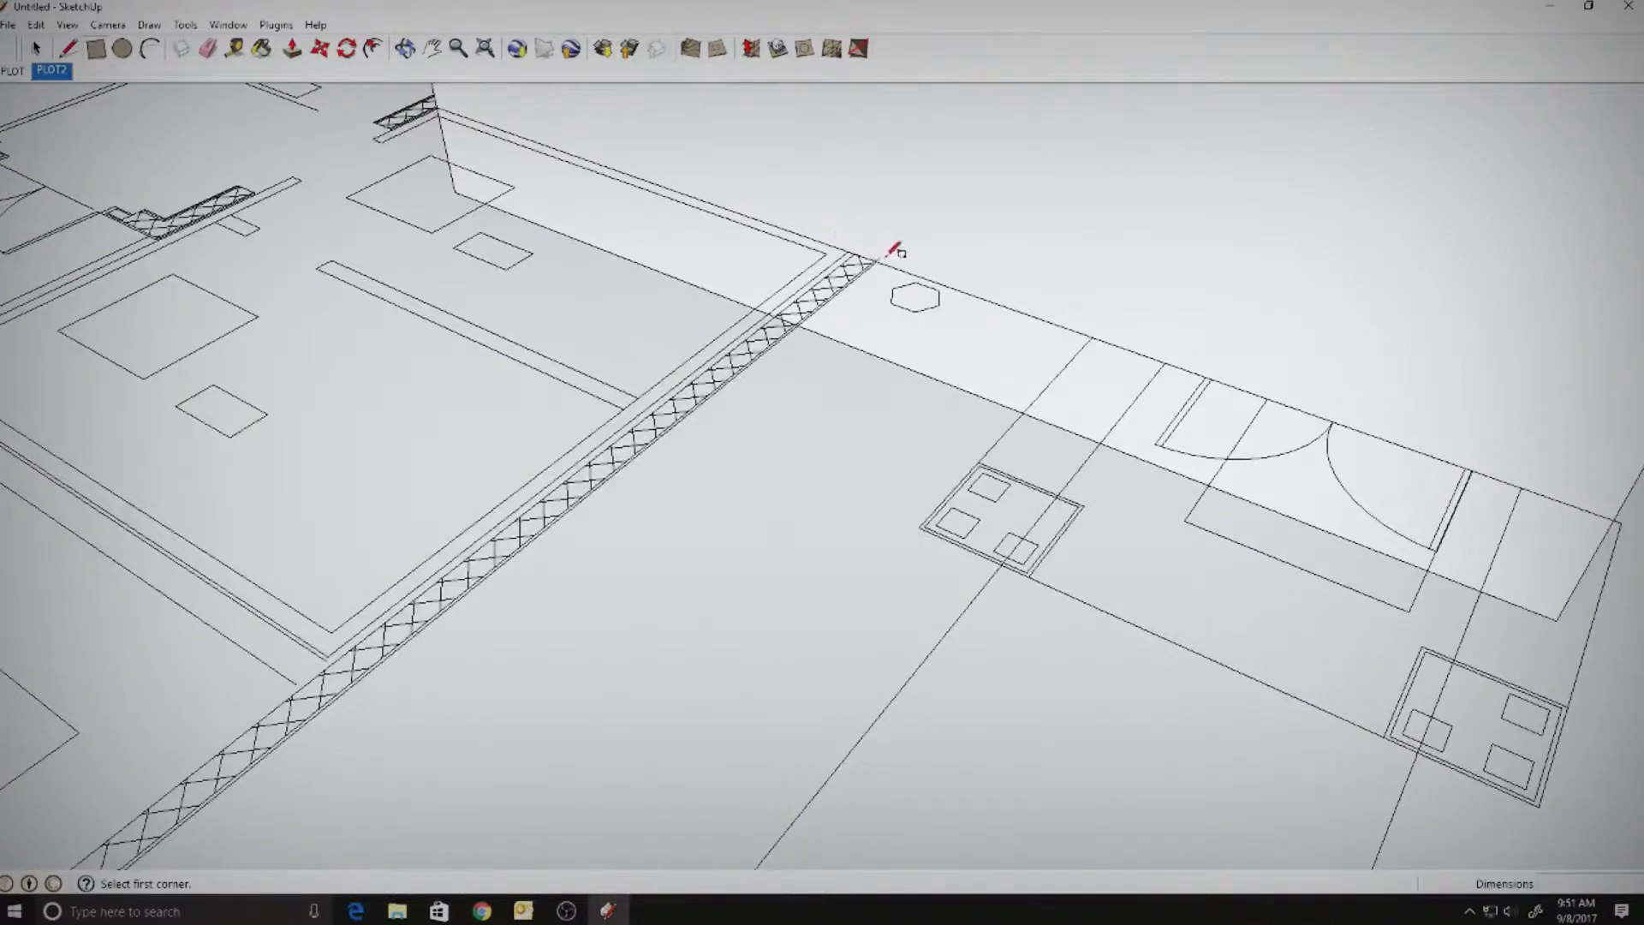
pyautogui.click(895, 255)
pyautogui.scroll(-6, 396, 403)
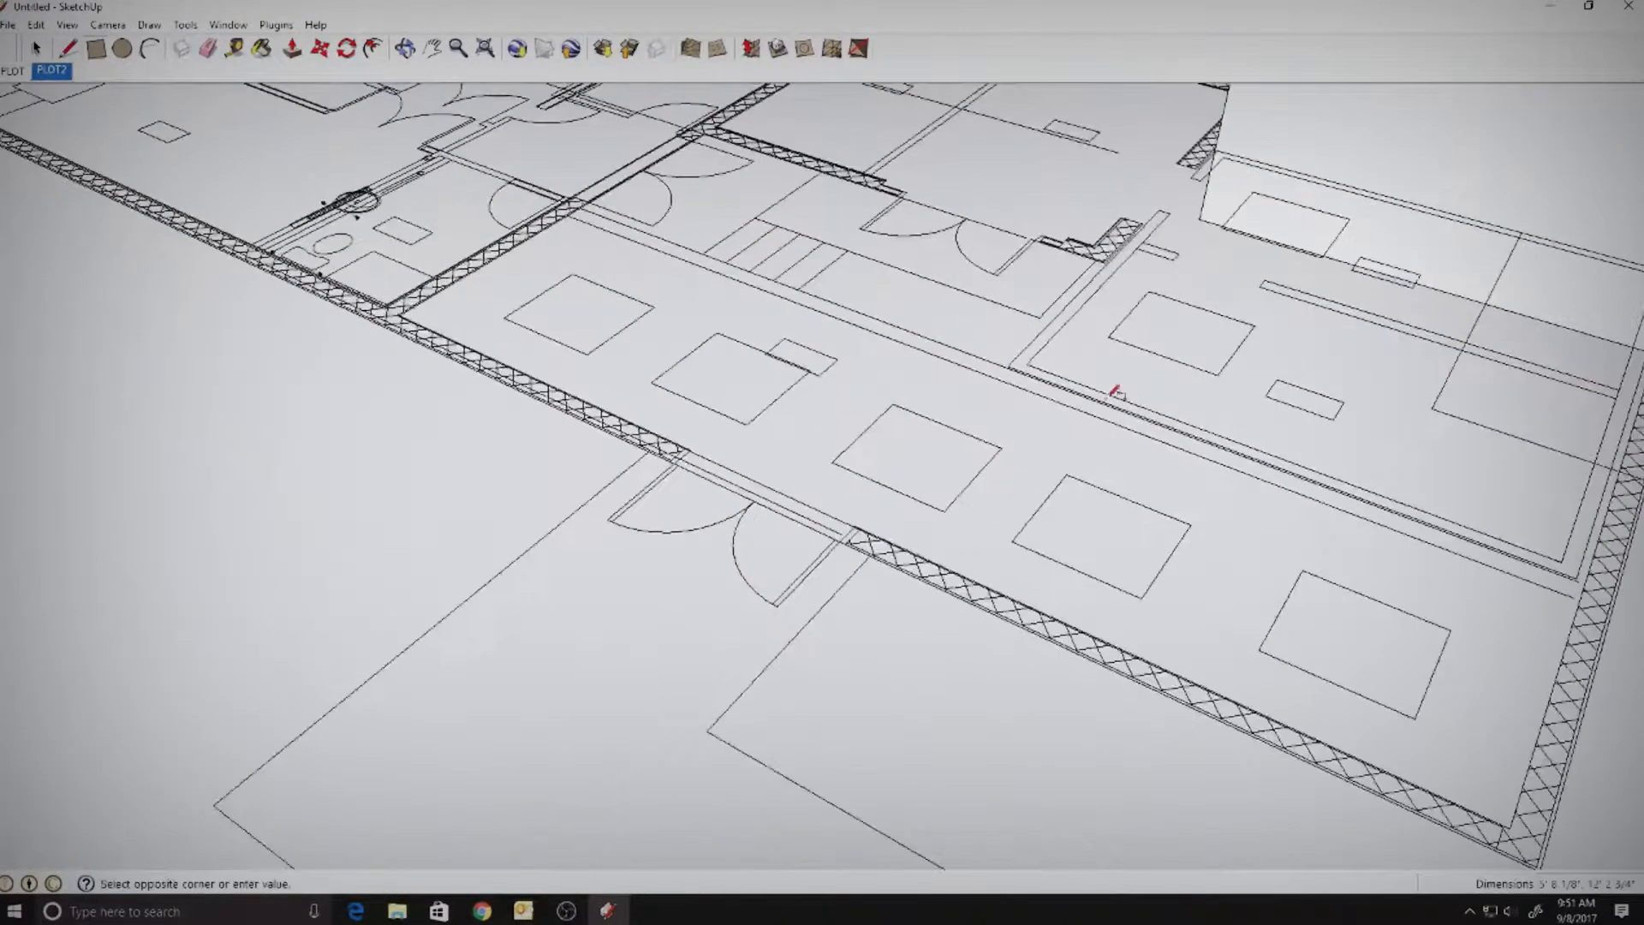
pyautogui.scroll(-3, 326, 308)
pyautogui.scroll(4, 634, 552)
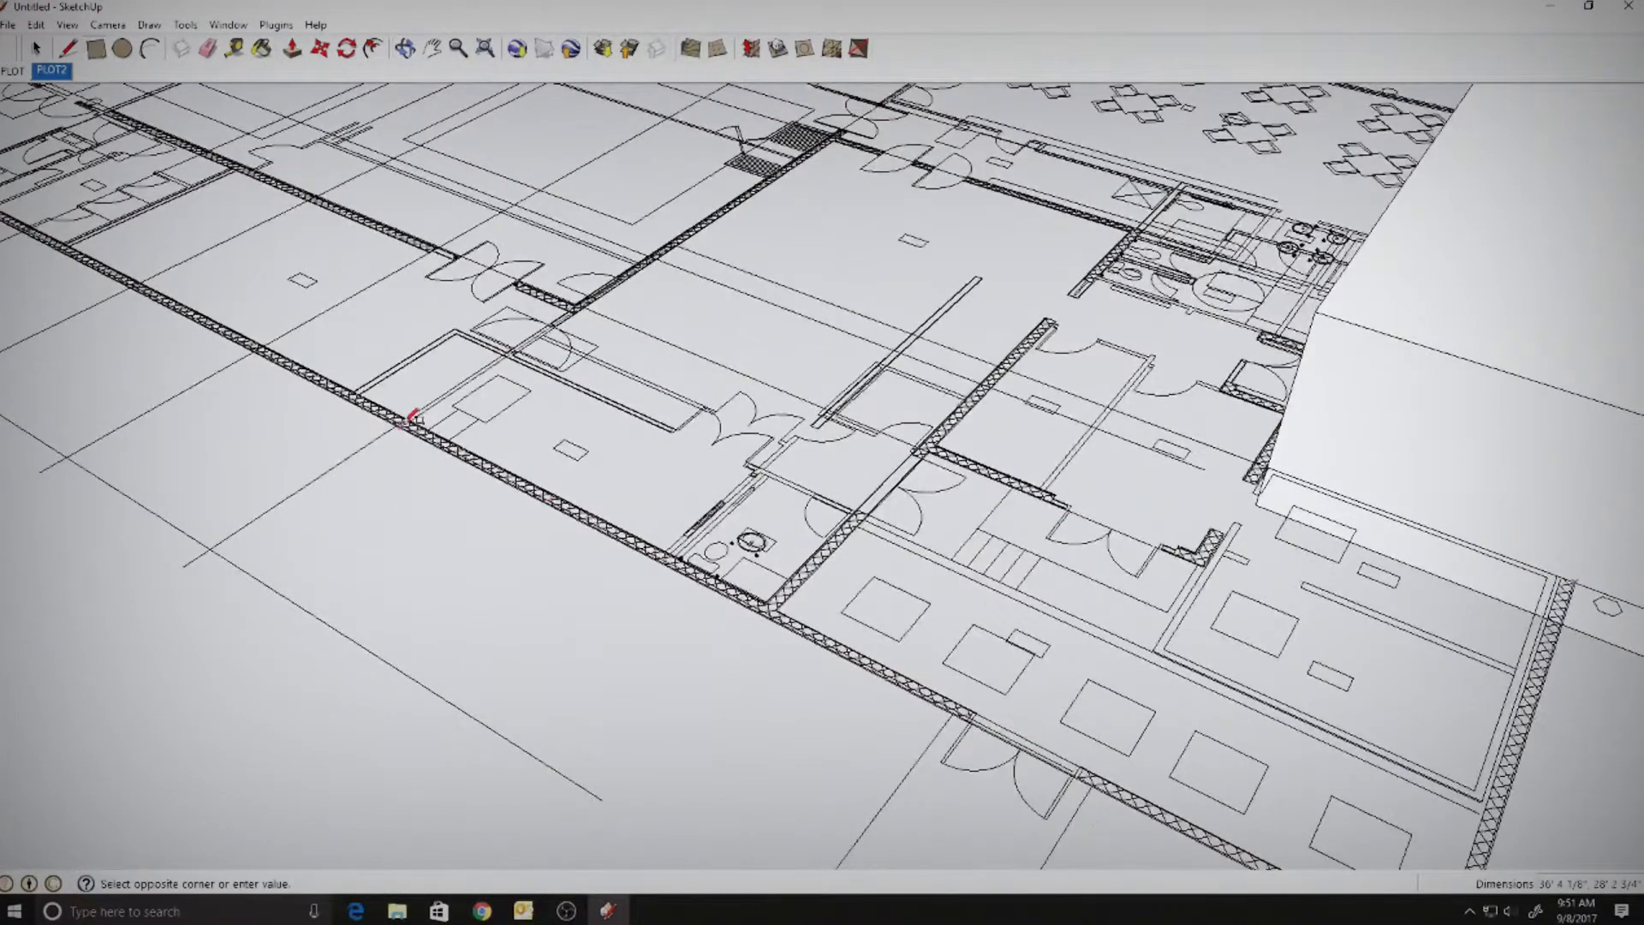
pyautogui.scroll(3, 426, 421)
pyautogui.scroll(2, 426, 421)
pyautogui.click(414, 433)
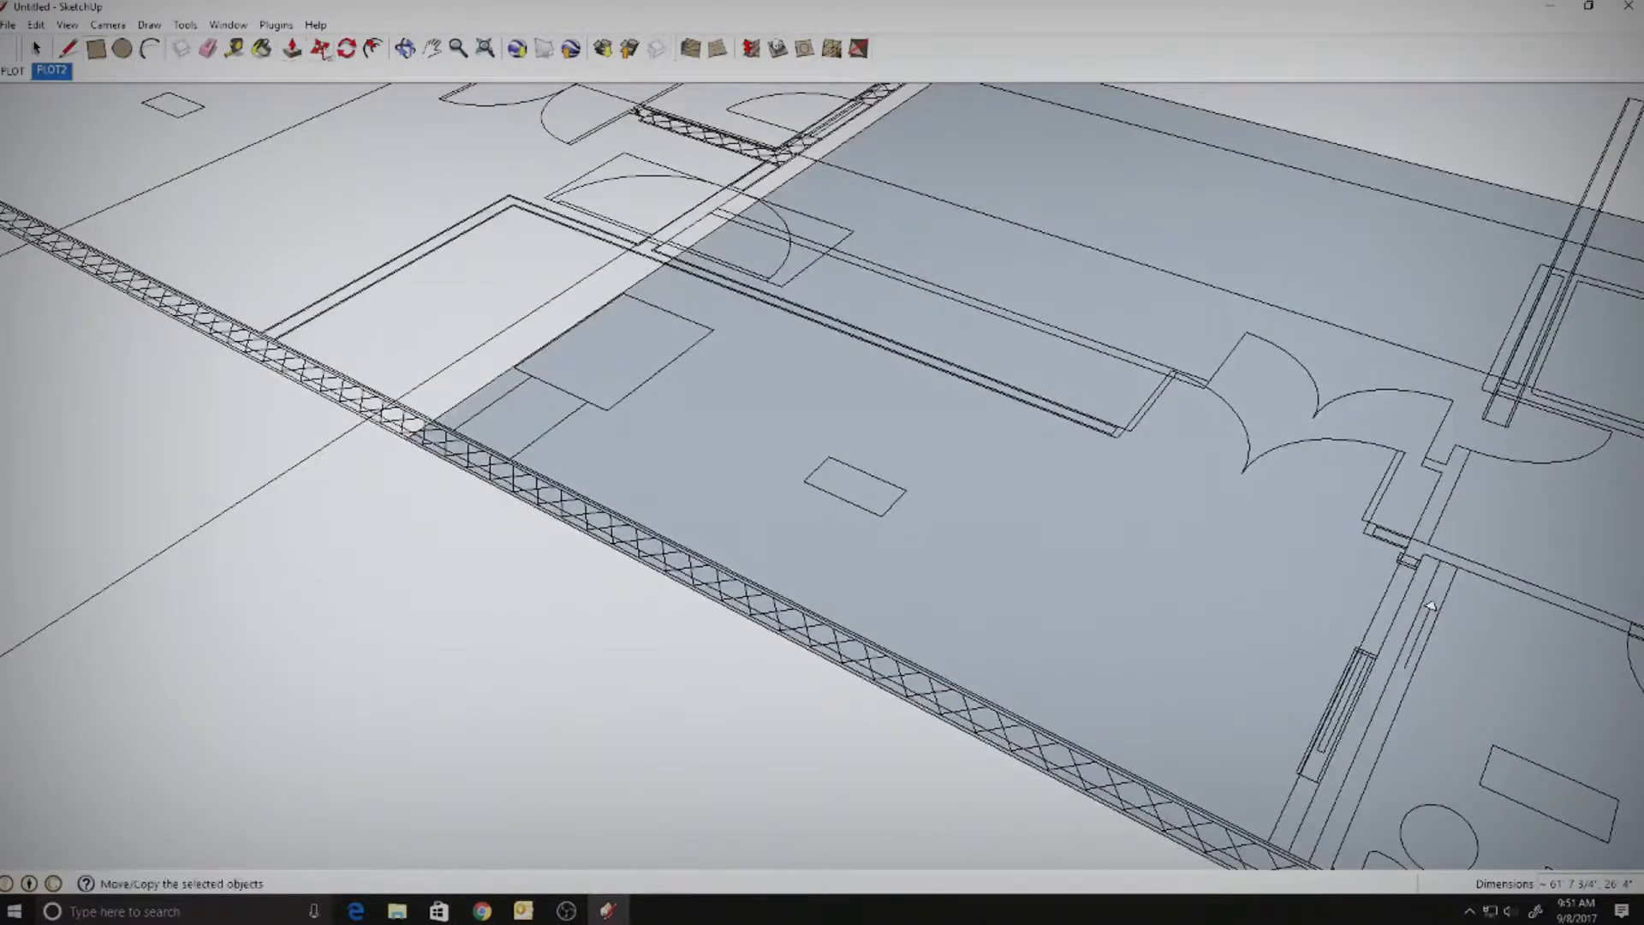
# - Extrude the new front wing rectangle upward with Push/Pull to the low wall-top line on the front elevation
pyautogui.click(292, 52)
pyautogui.scroll(-2, 1046, 655)
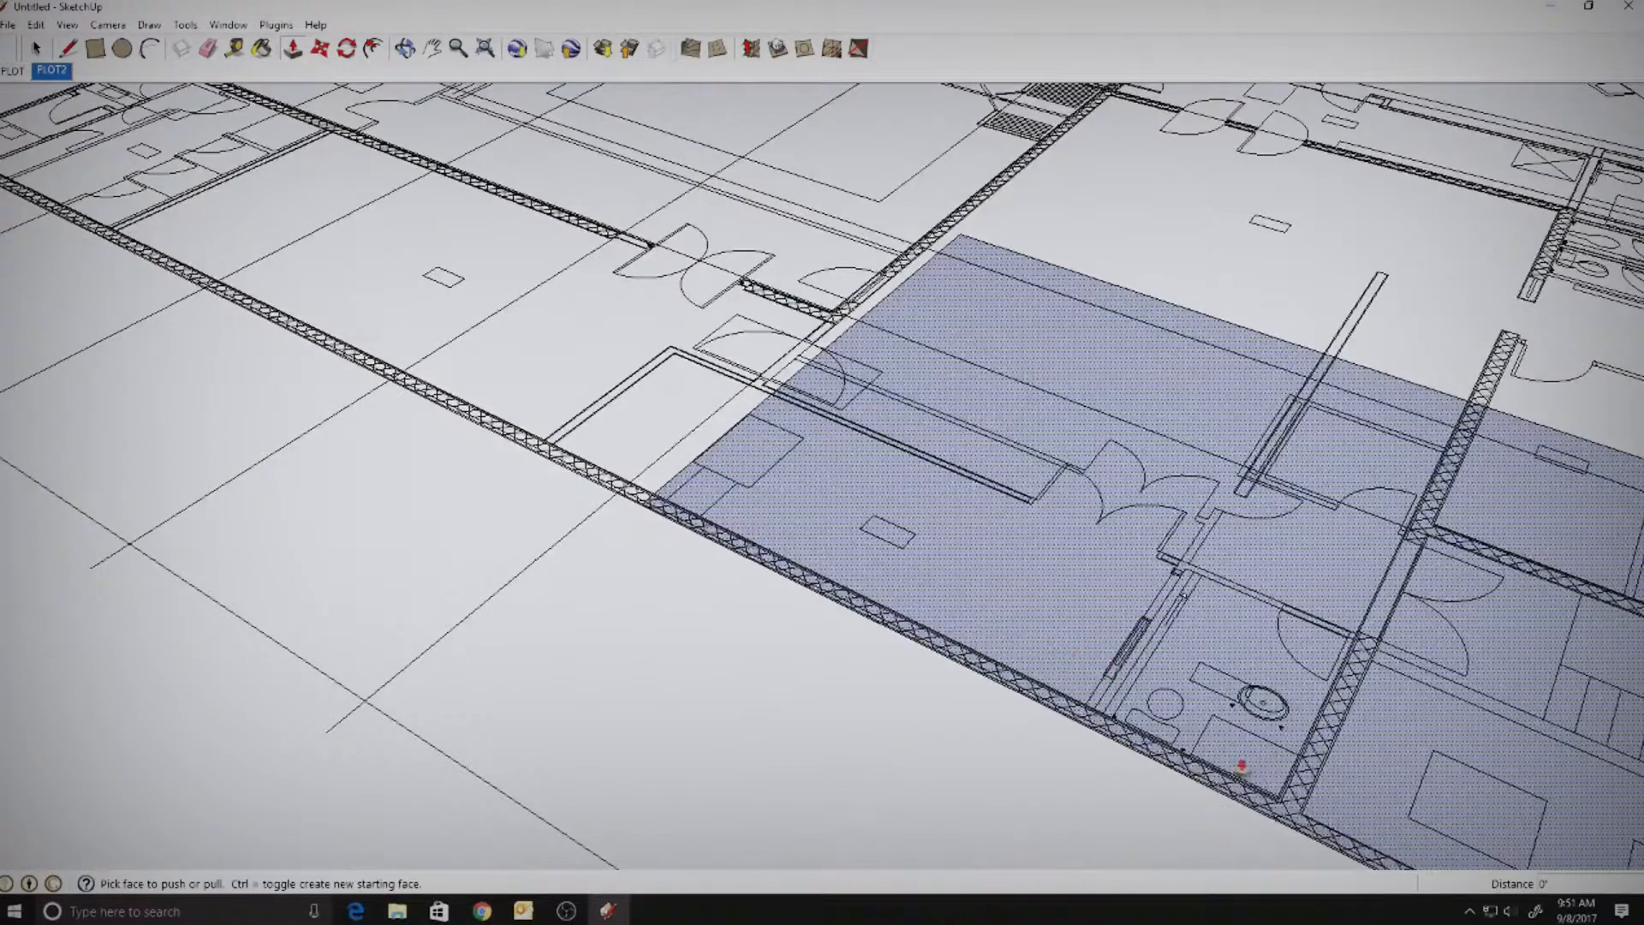
pyautogui.scroll(-5, 1241, 765)
pyautogui.keyDown('shift'); pyautogui.moveTo(1250, 753); pyautogui.dragTo(662, 302, button='middle'); pyautogui.keyUp('shift')
pyautogui.scroll(-5, 848, 557)
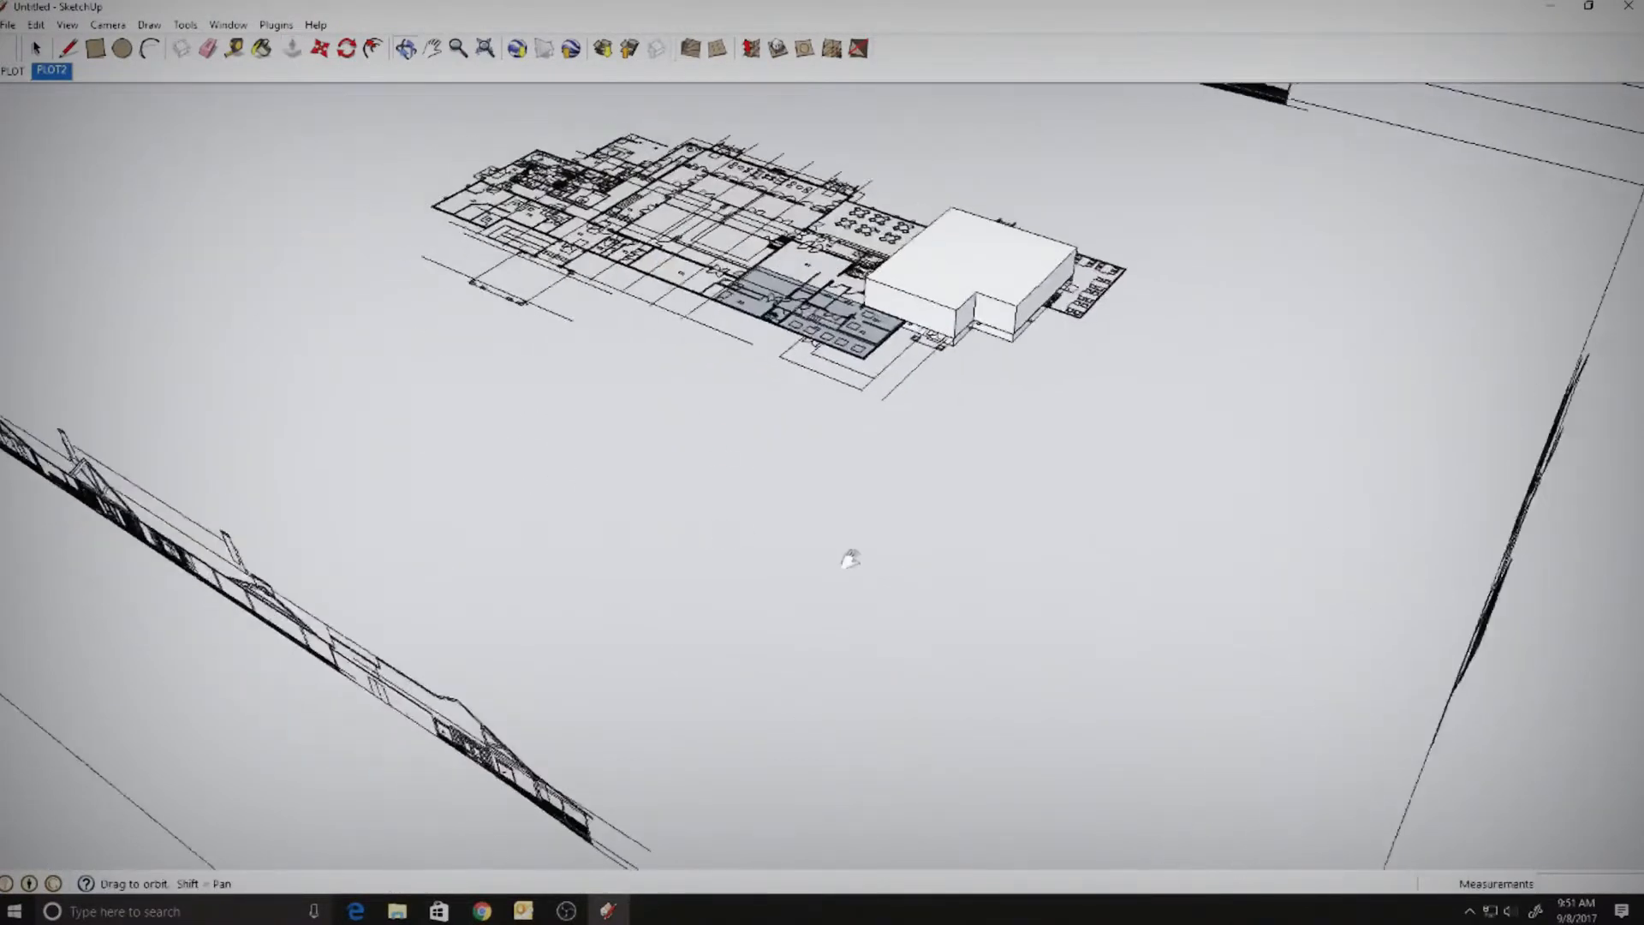
pyautogui.click(863, 358)
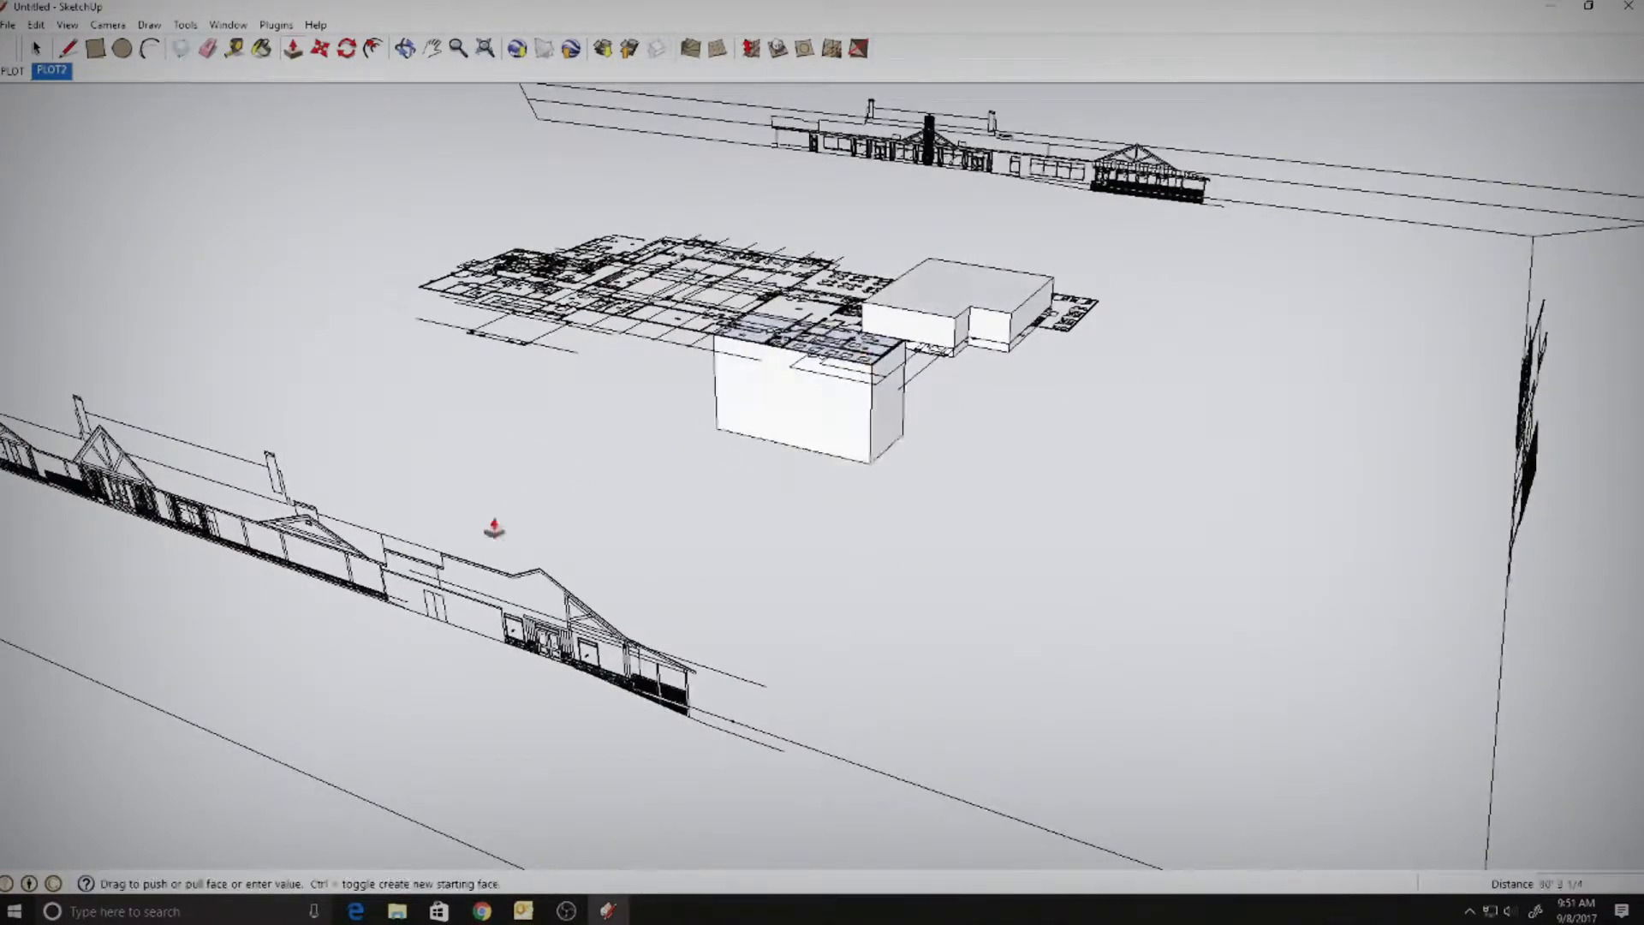
pyautogui.scroll(2, 480, 600)
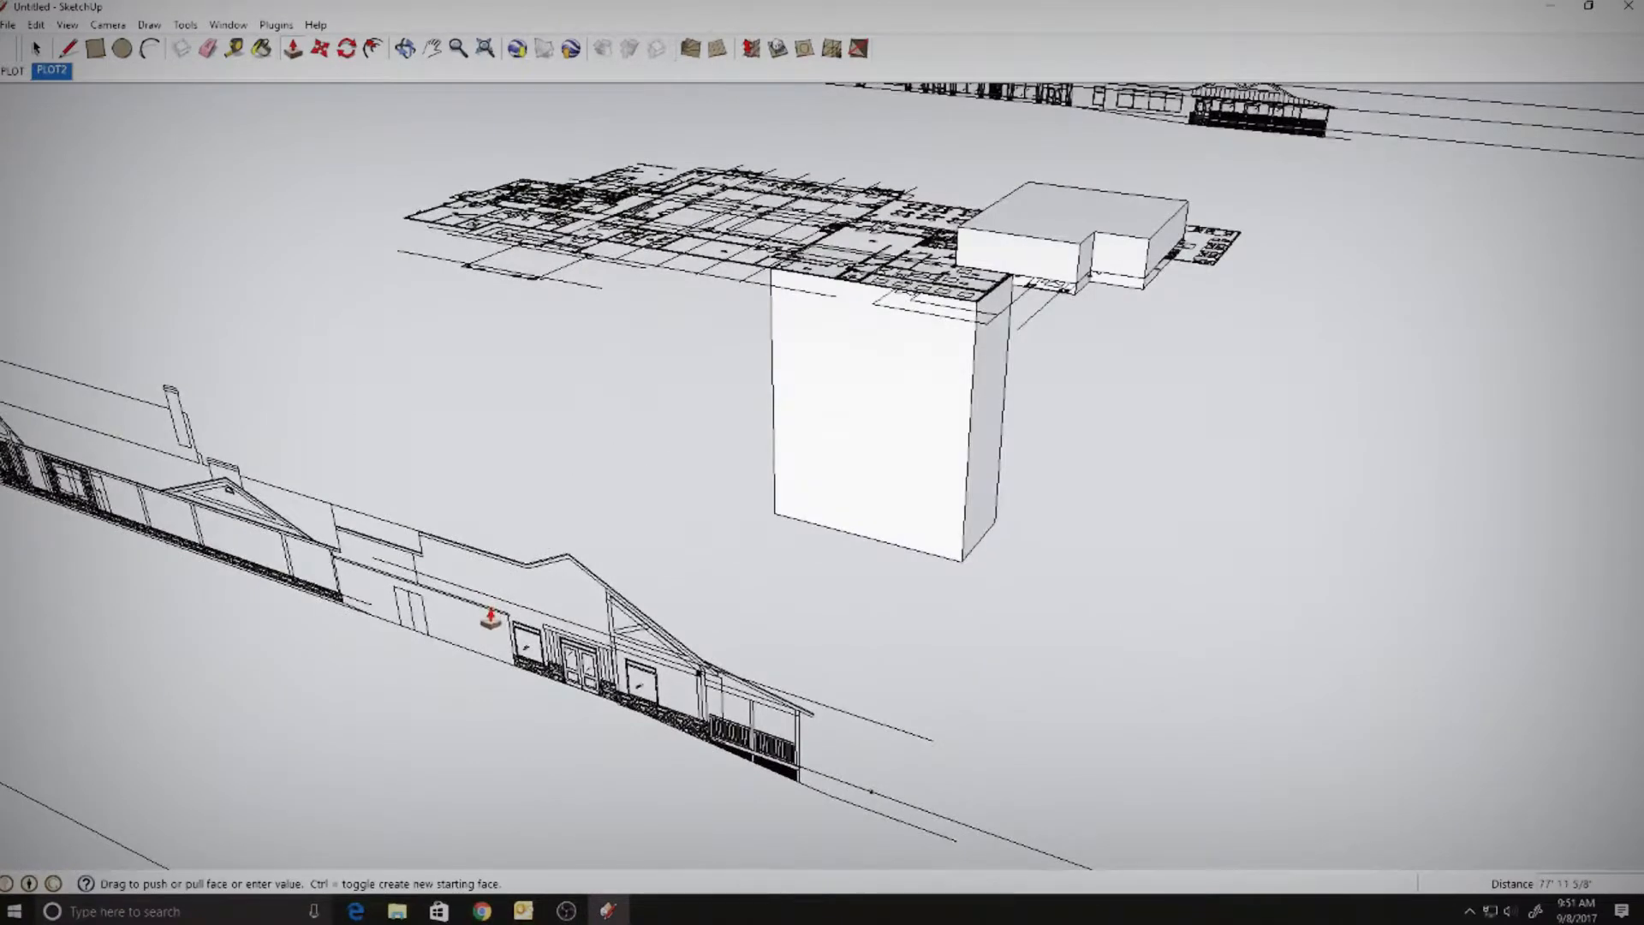
pyautogui.click(464, 600)
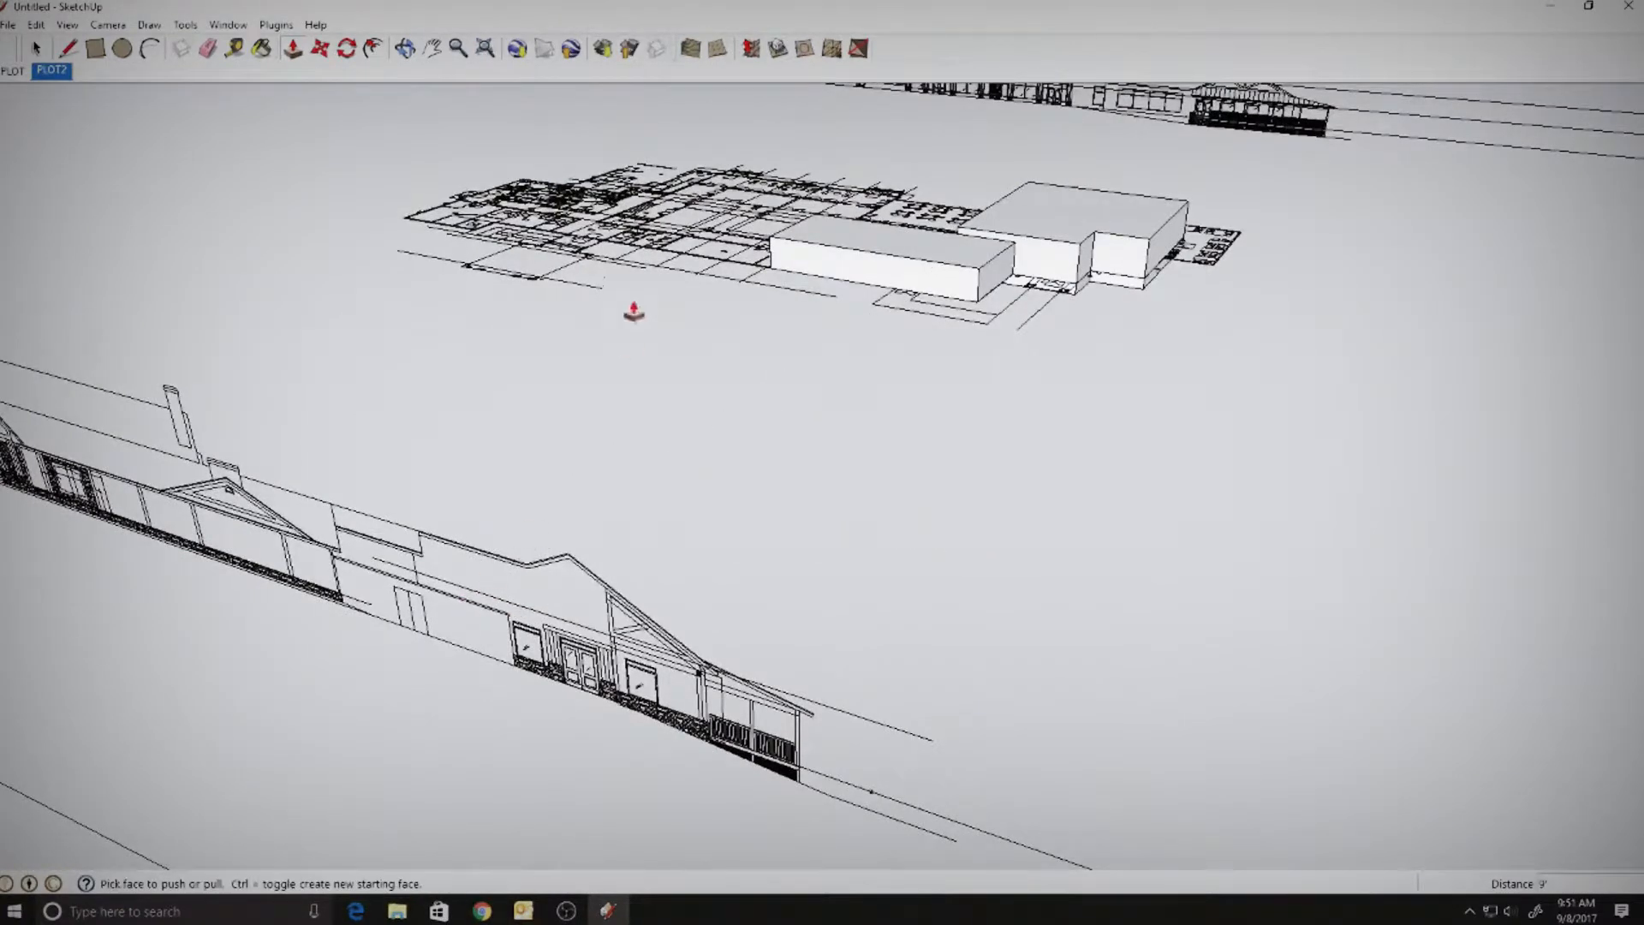
pyautogui.press('space')
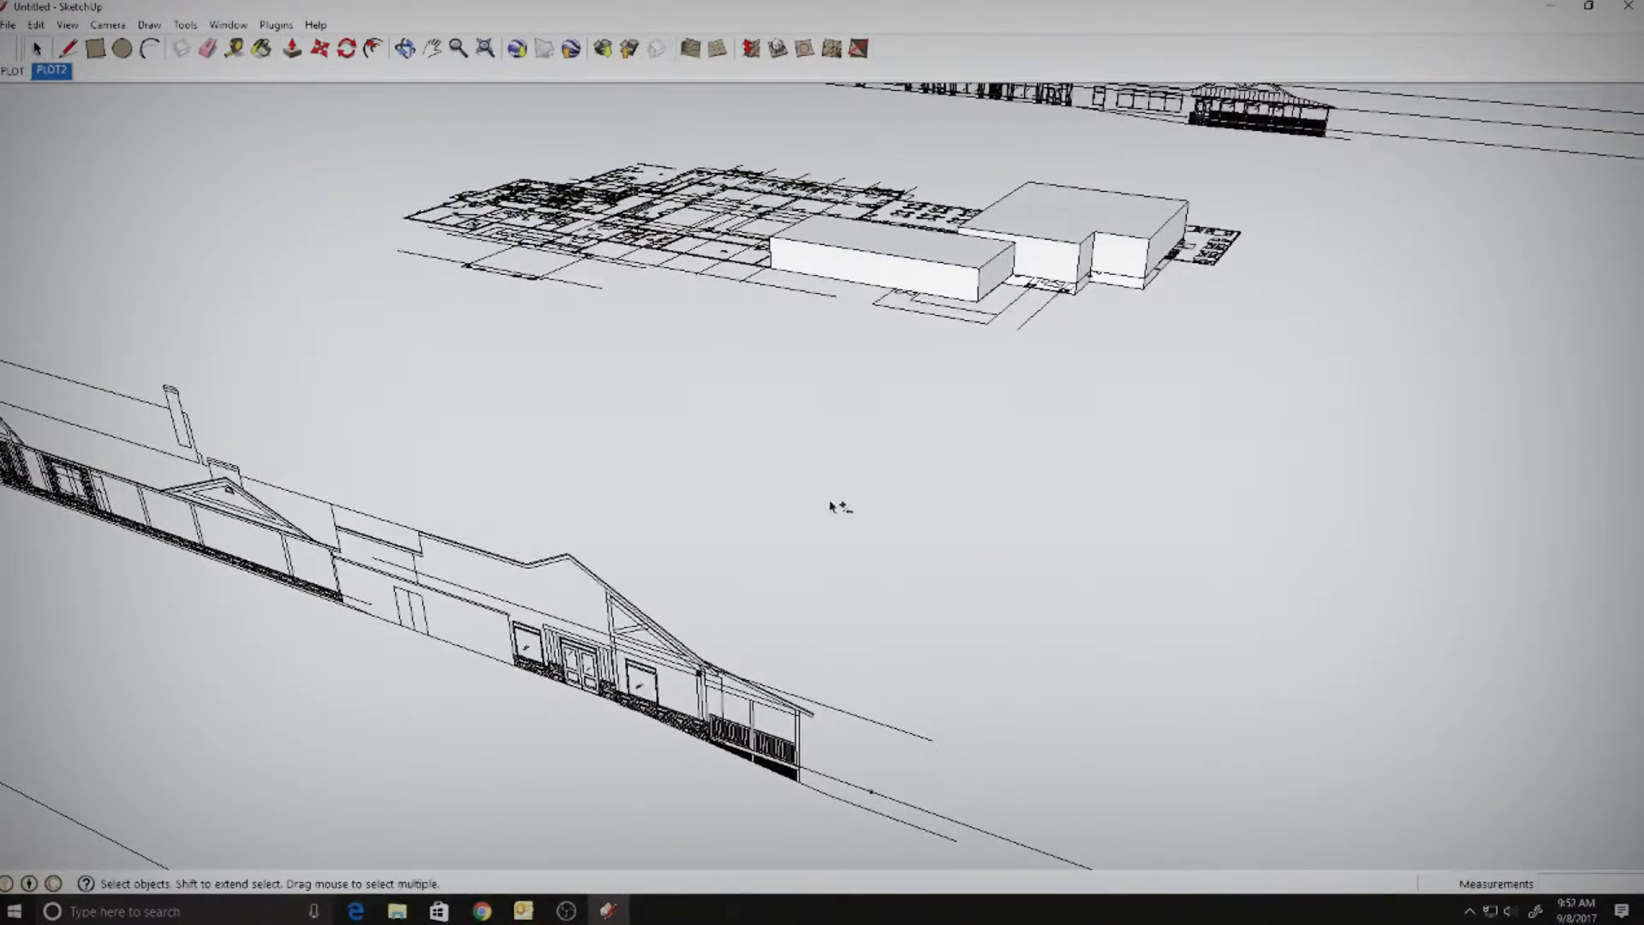
pyautogui.moveTo(835, 507); pyautogui.dragTo(890, 413, button='middle')
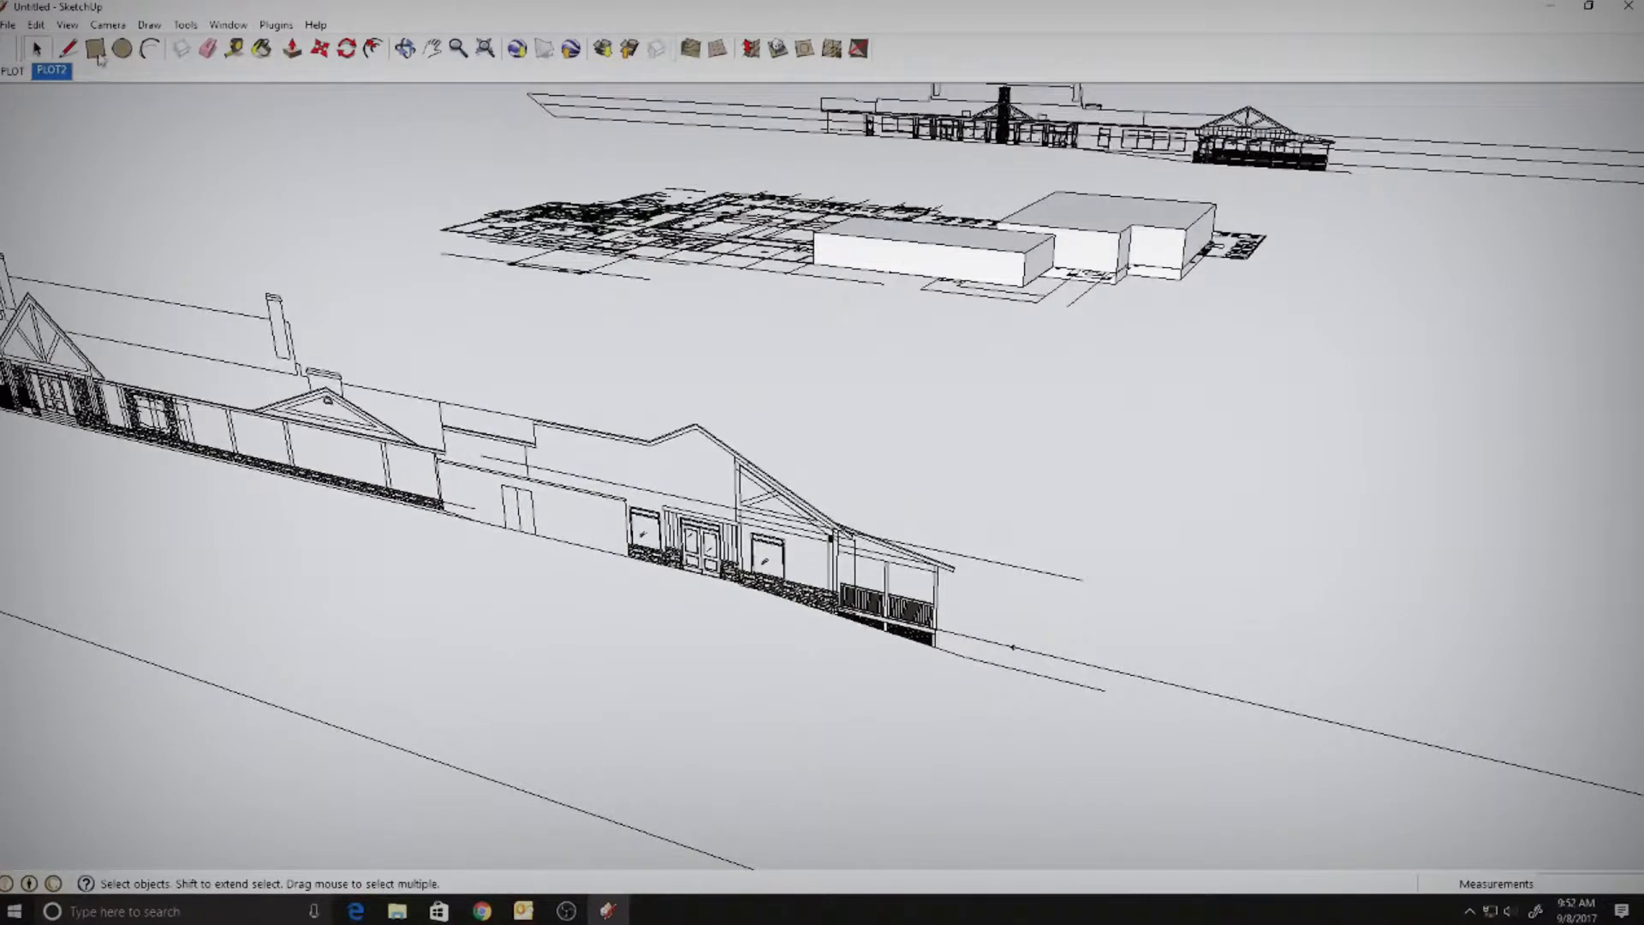
# - Trace the upper gabled wall profile on the front elevation, from the low wall-top line up to the roof outline, as a closed face
pyautogui.click(69, 49)
pyautogui.scroll(3, 672, 467)
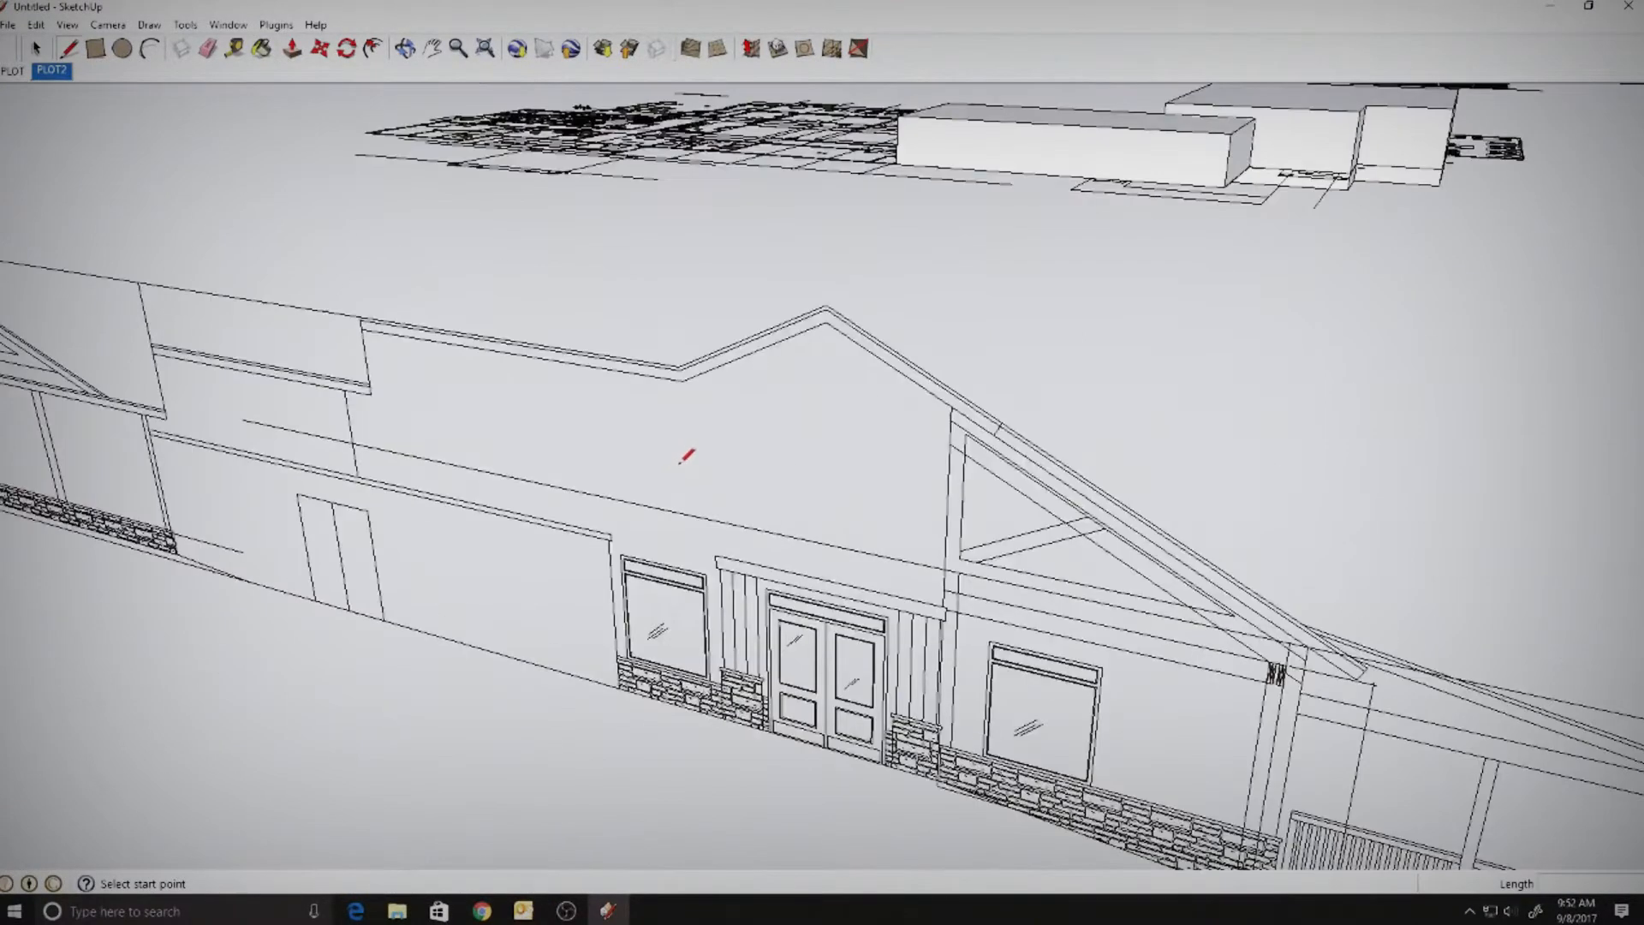
pyautogui.click(353, 443)
pyautogui.click(352, 442)
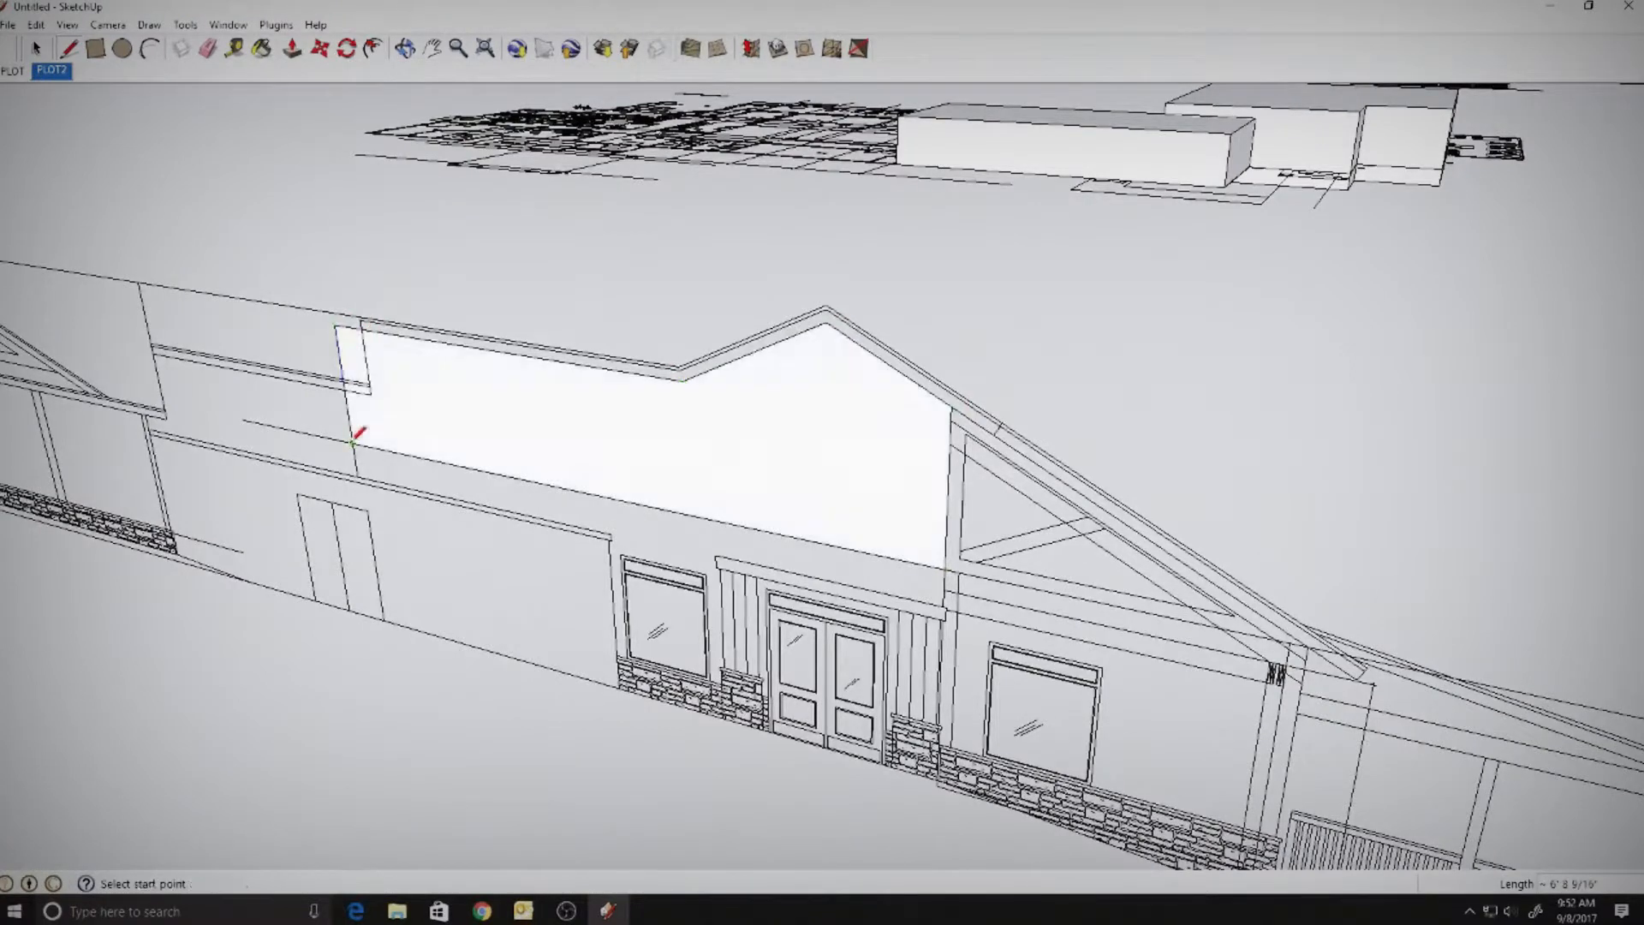
# - Extrude the traced gable profile with Push/Pull from the elevation so the upper mass sits on the front wing
pyautogui.click(292, 48)
pyautogui.click(815, 399)
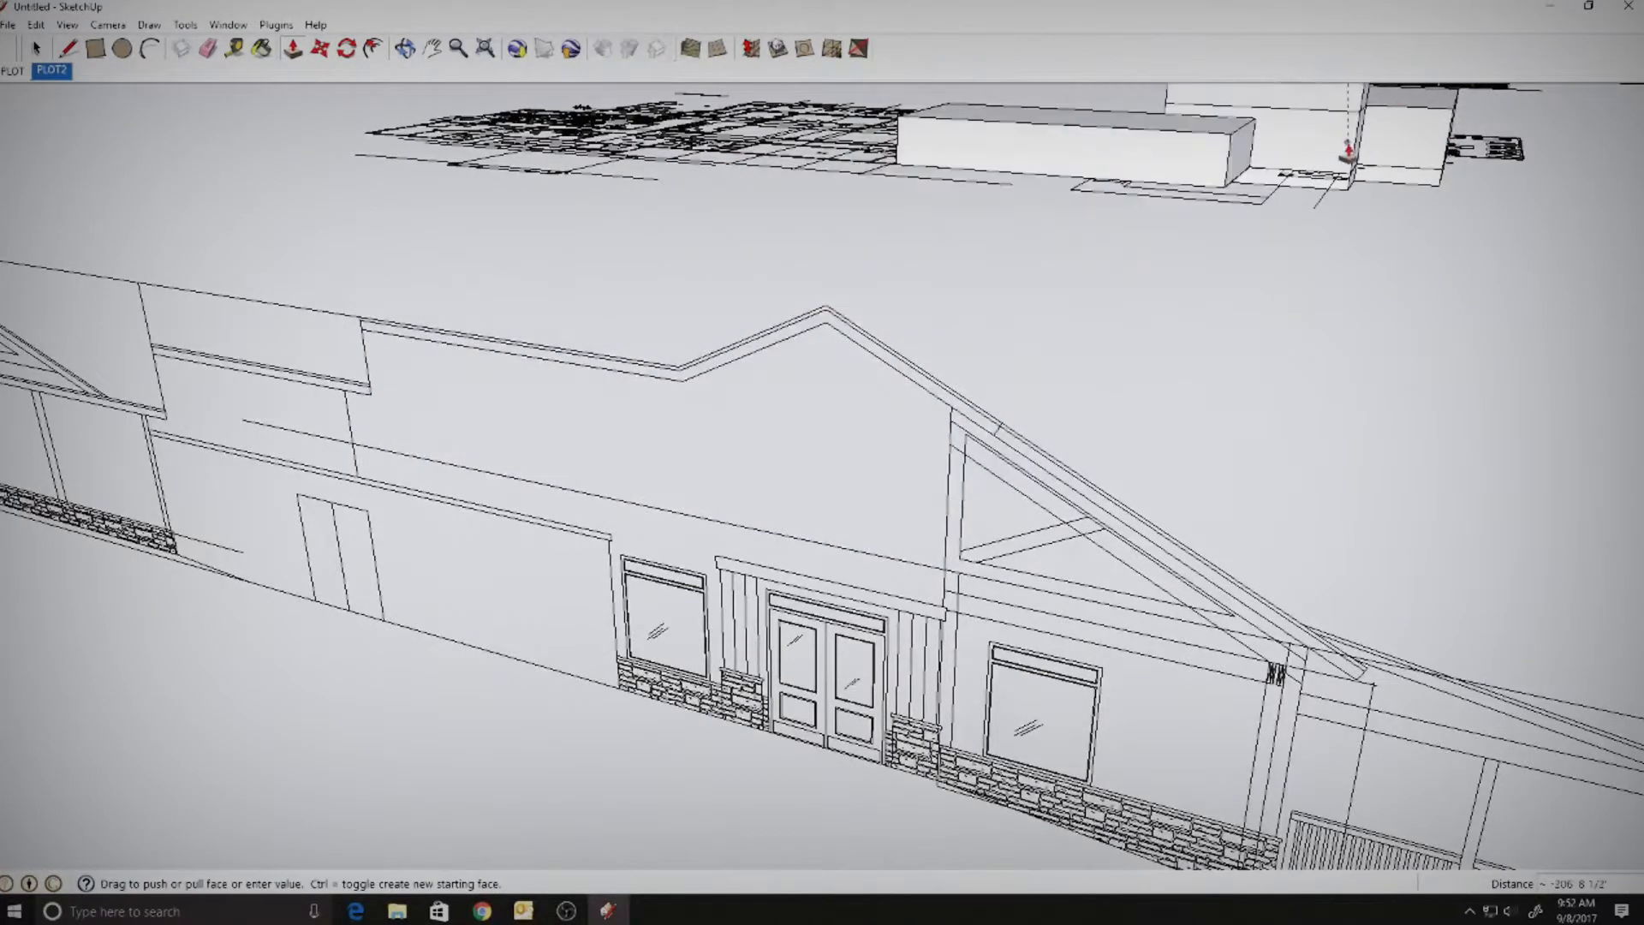
pyautogui.moveTo(1347, 153); pyautogui.dragTo(1203, 293, button='middle')
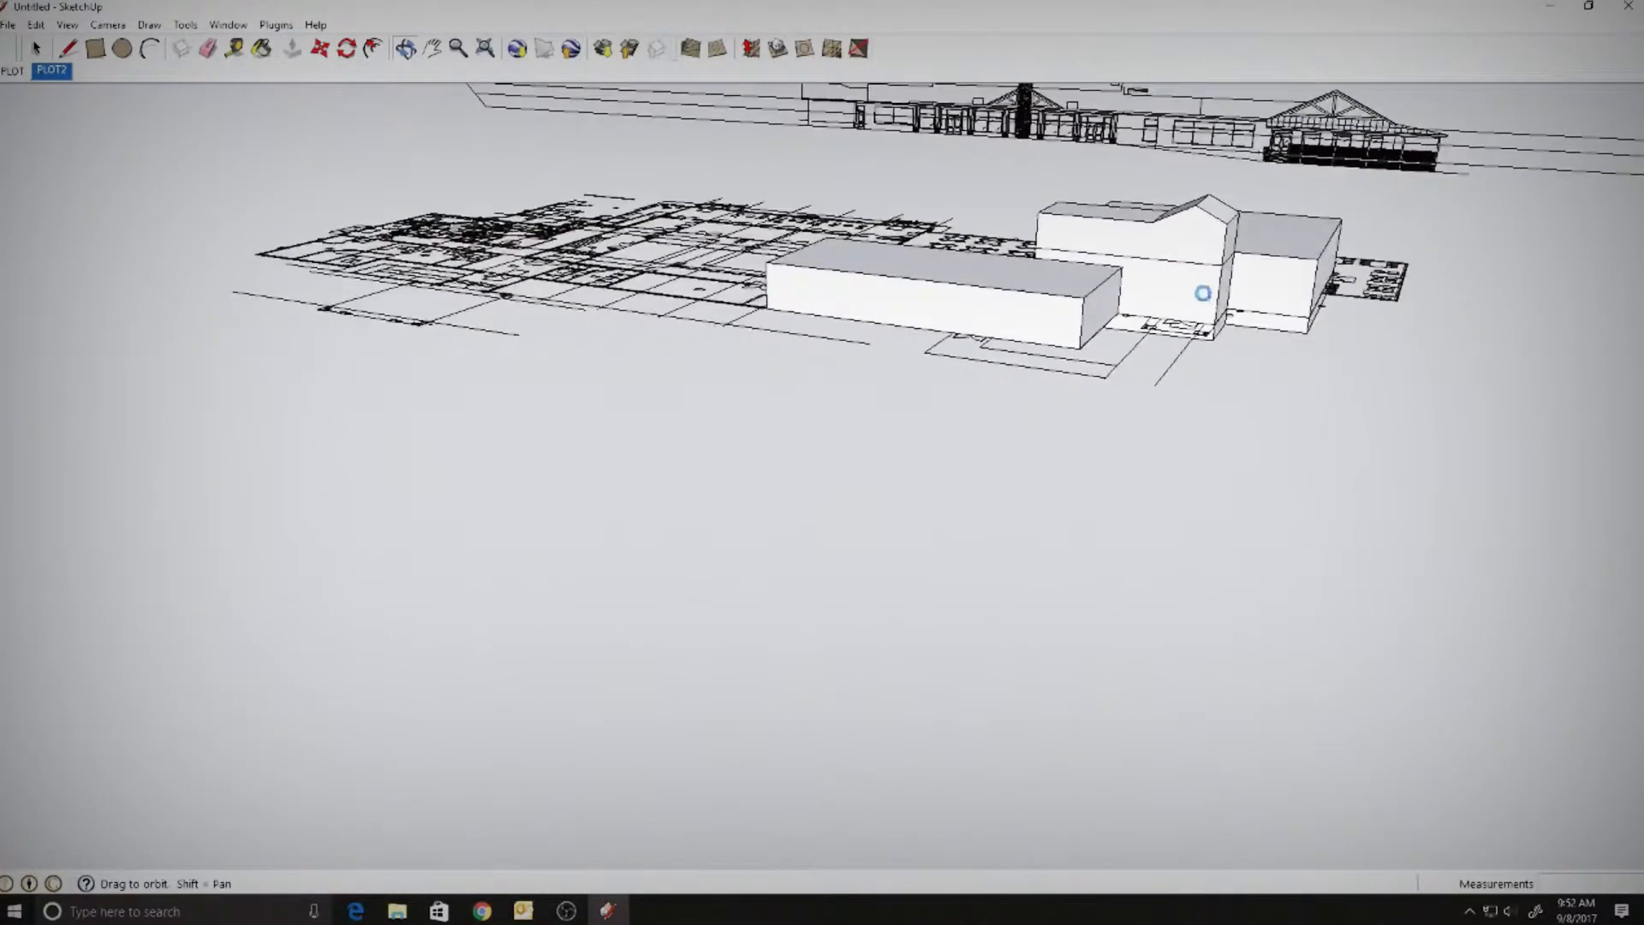
# - Select all connected geometry of the front wing's gabled upper mass and make it a group
pyautogui.click(36, 48)
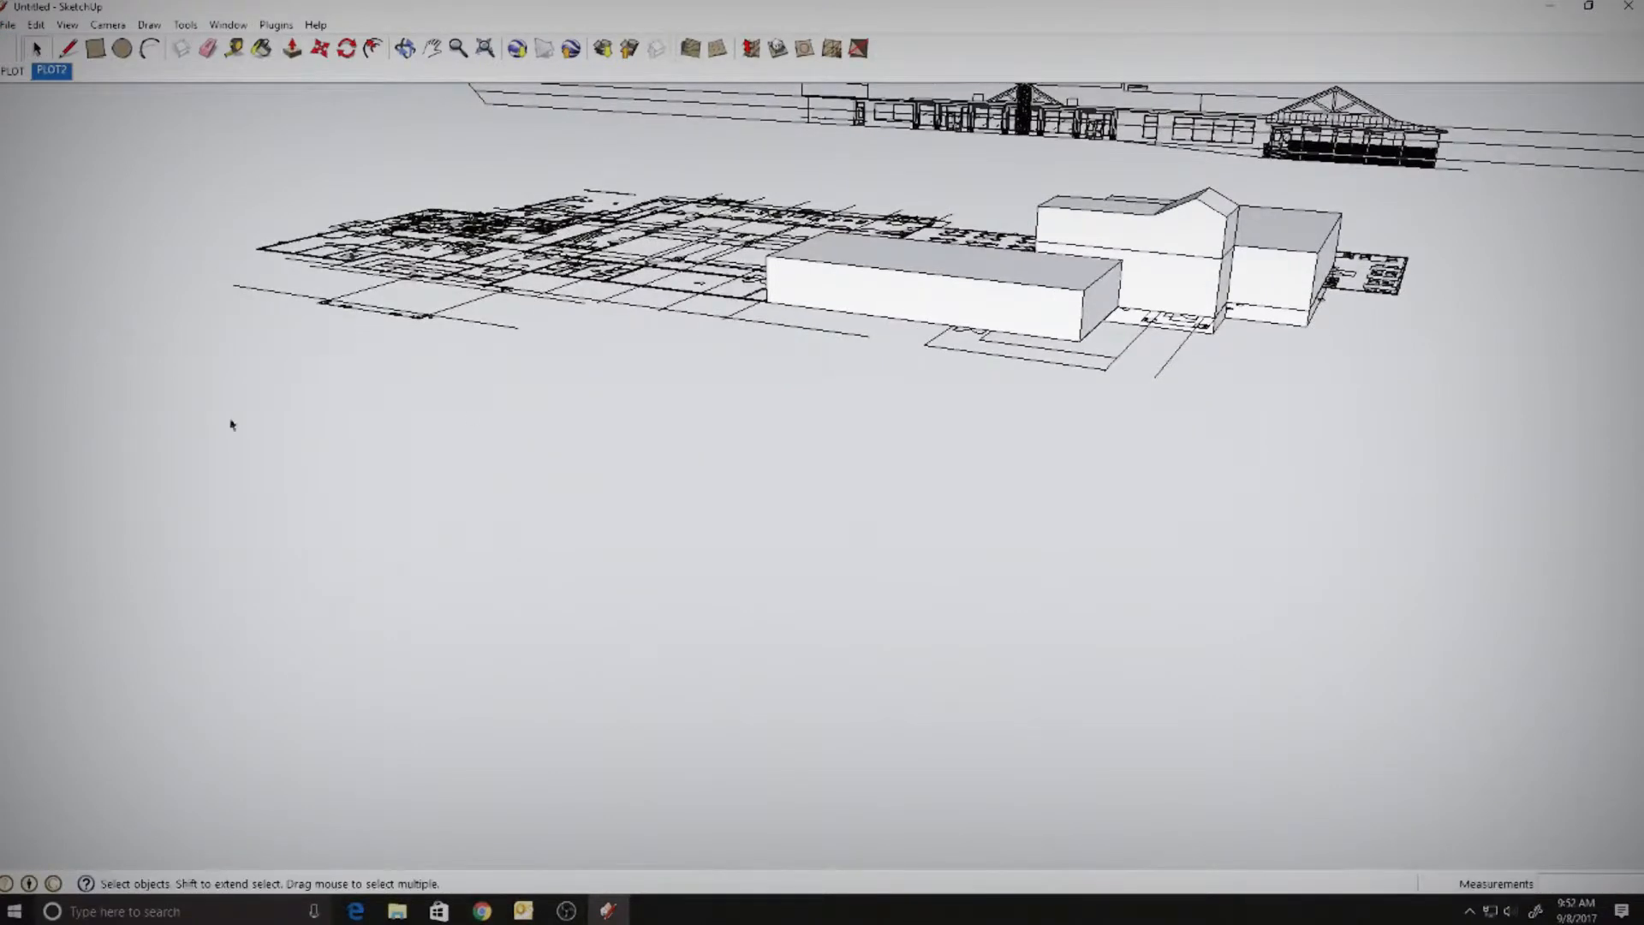
pyautogui.scroll(-1, 1052, 366)
pyautogui.click(1174, 246)
pyautogui.rightClick(1174, 245)
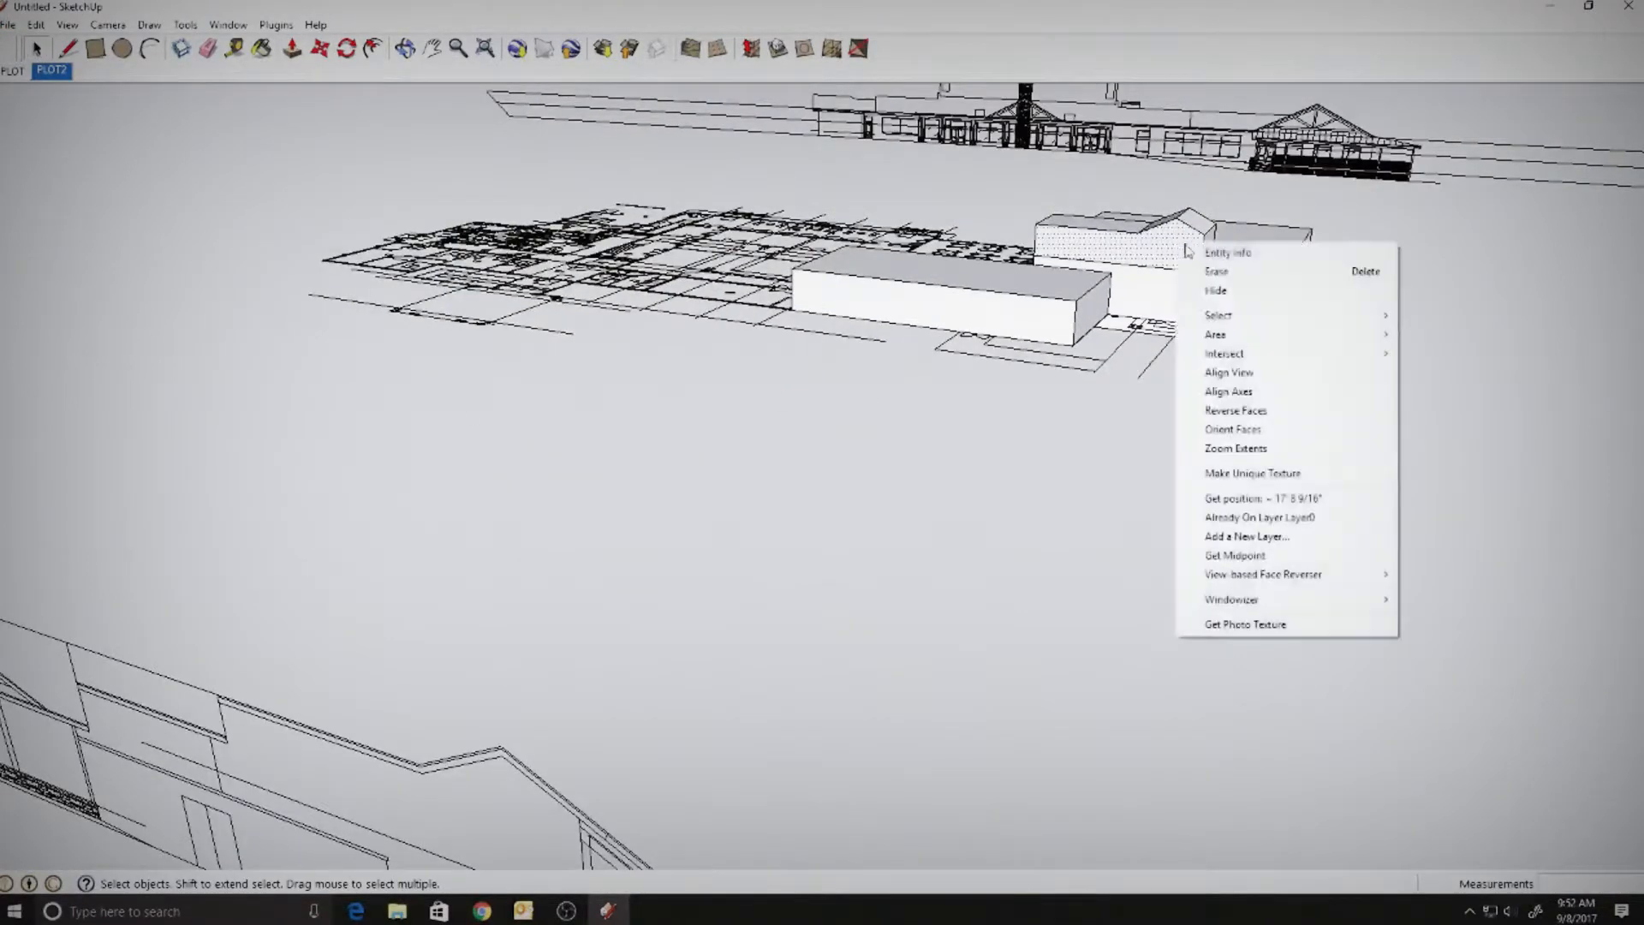
pyautogui.moveTo(1217, 315)
pyautogui.click(1102, 340)
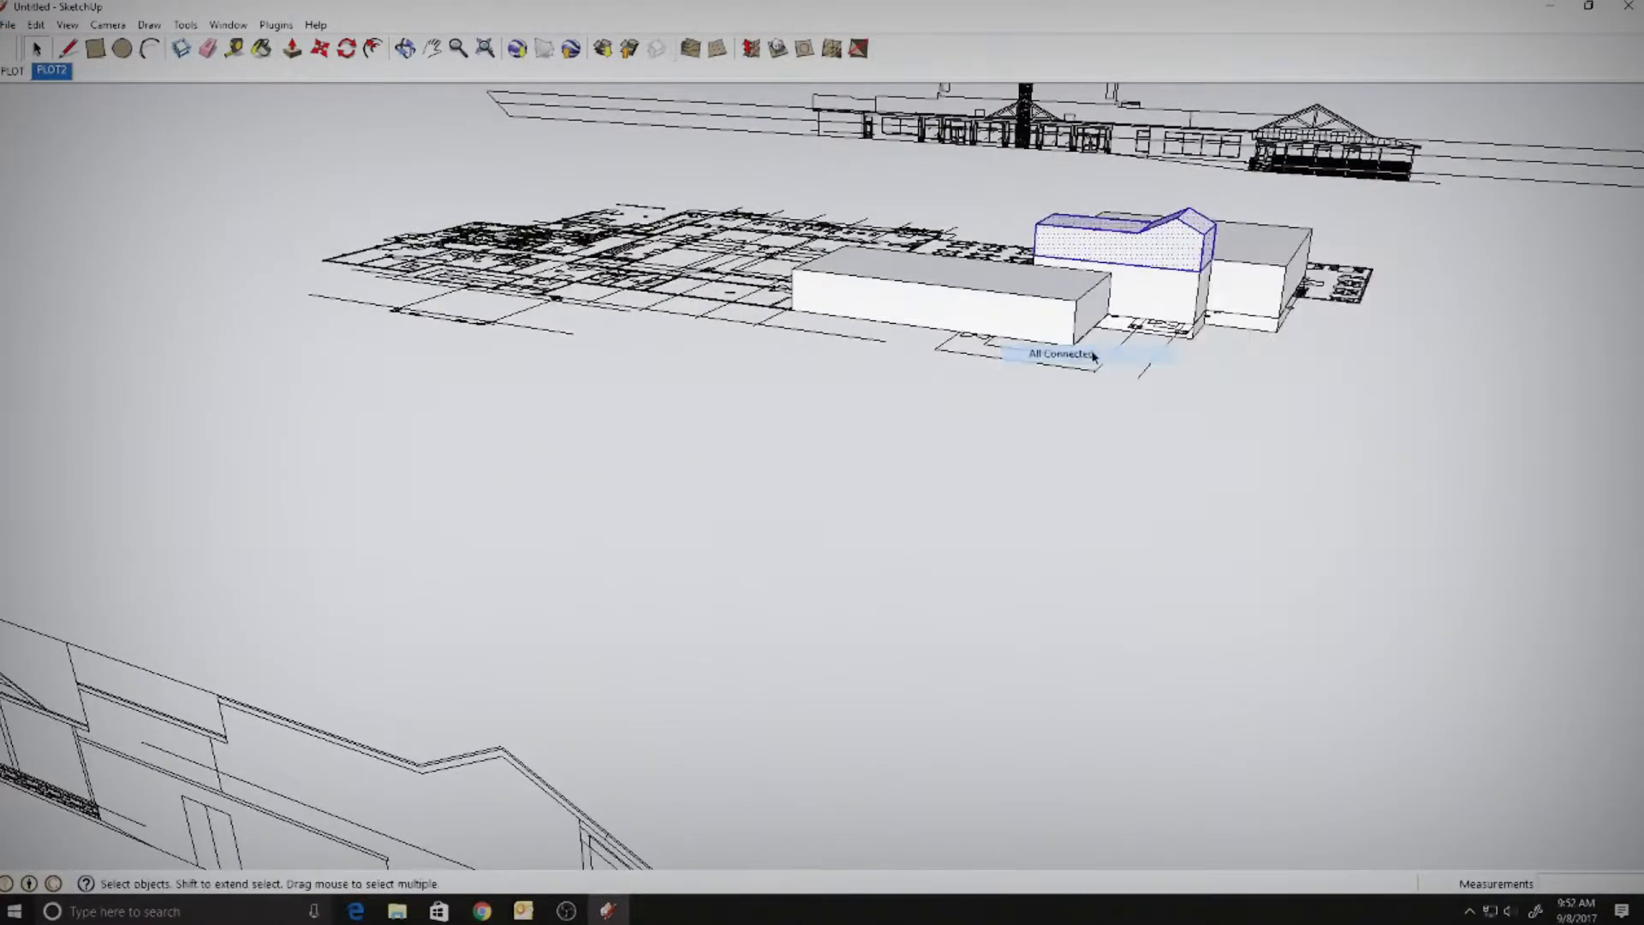
pyautogui.rightClick(1168, 253)
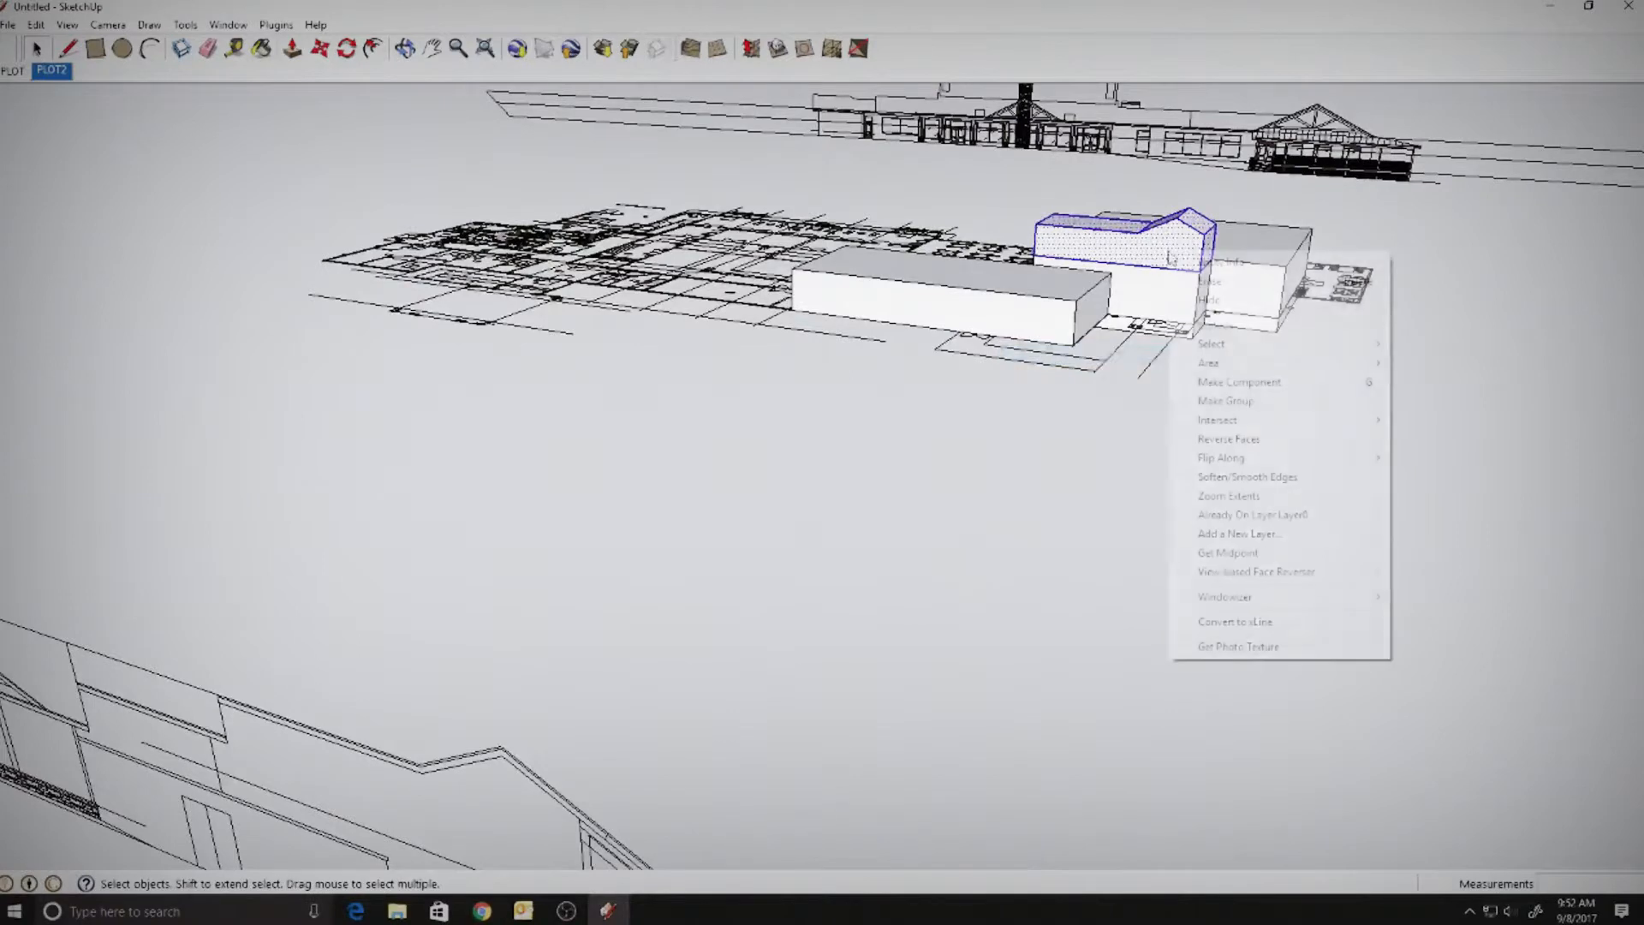
pyautogui.click(1218, 402)
pyautogui.click(1193, 397)
# - Examine the massing around the gabled front wing and the dining wing from several sides
pyautogui.moveTo(1193, 396); pyautogui.dragTo(928, 399, button='middle')
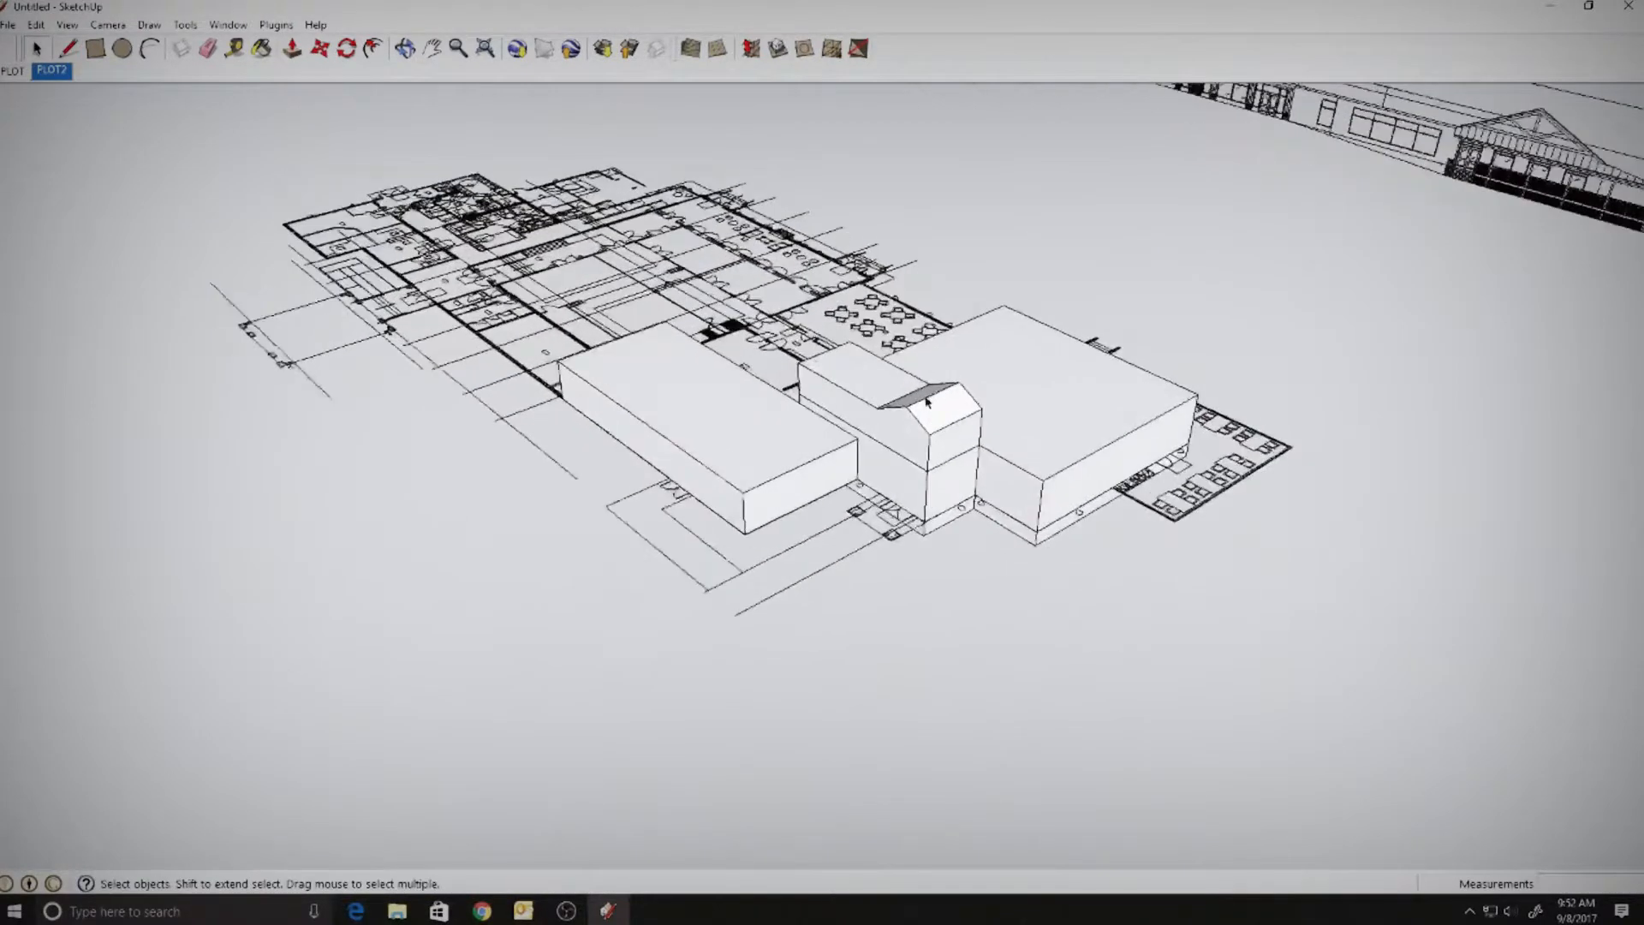
pyautogui.scroll(5, 928, 400)
pyautogui.scroll(1, 1163, 413)
pyautogui.keyDown('shift'); pyautogui.moveTo(1164, 411); pyautogui.dragTo(1193, 376, button='middle'); pyautogui.keyUp('shift')
pyautogui.scroll(-3, 1100, 429)
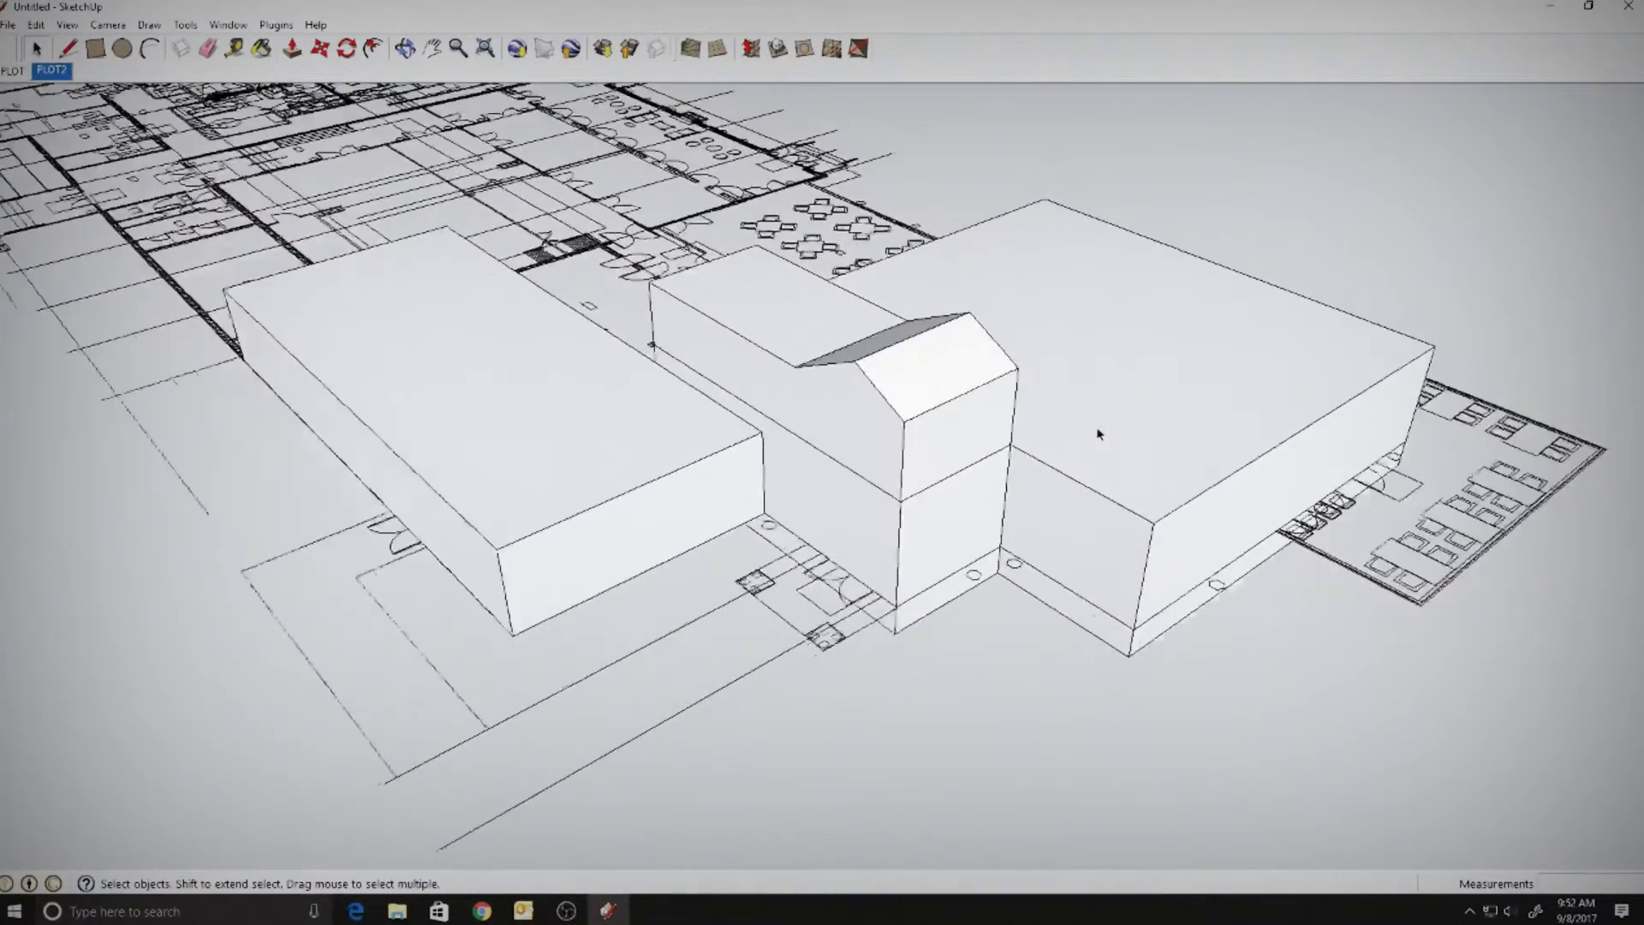
pyautogui.keyDown('shift'); pyautogui.moveTo(1032, 422); pyautogui.dragTo(794, 382, button='middle'); pyautogui.keyUp('shift')
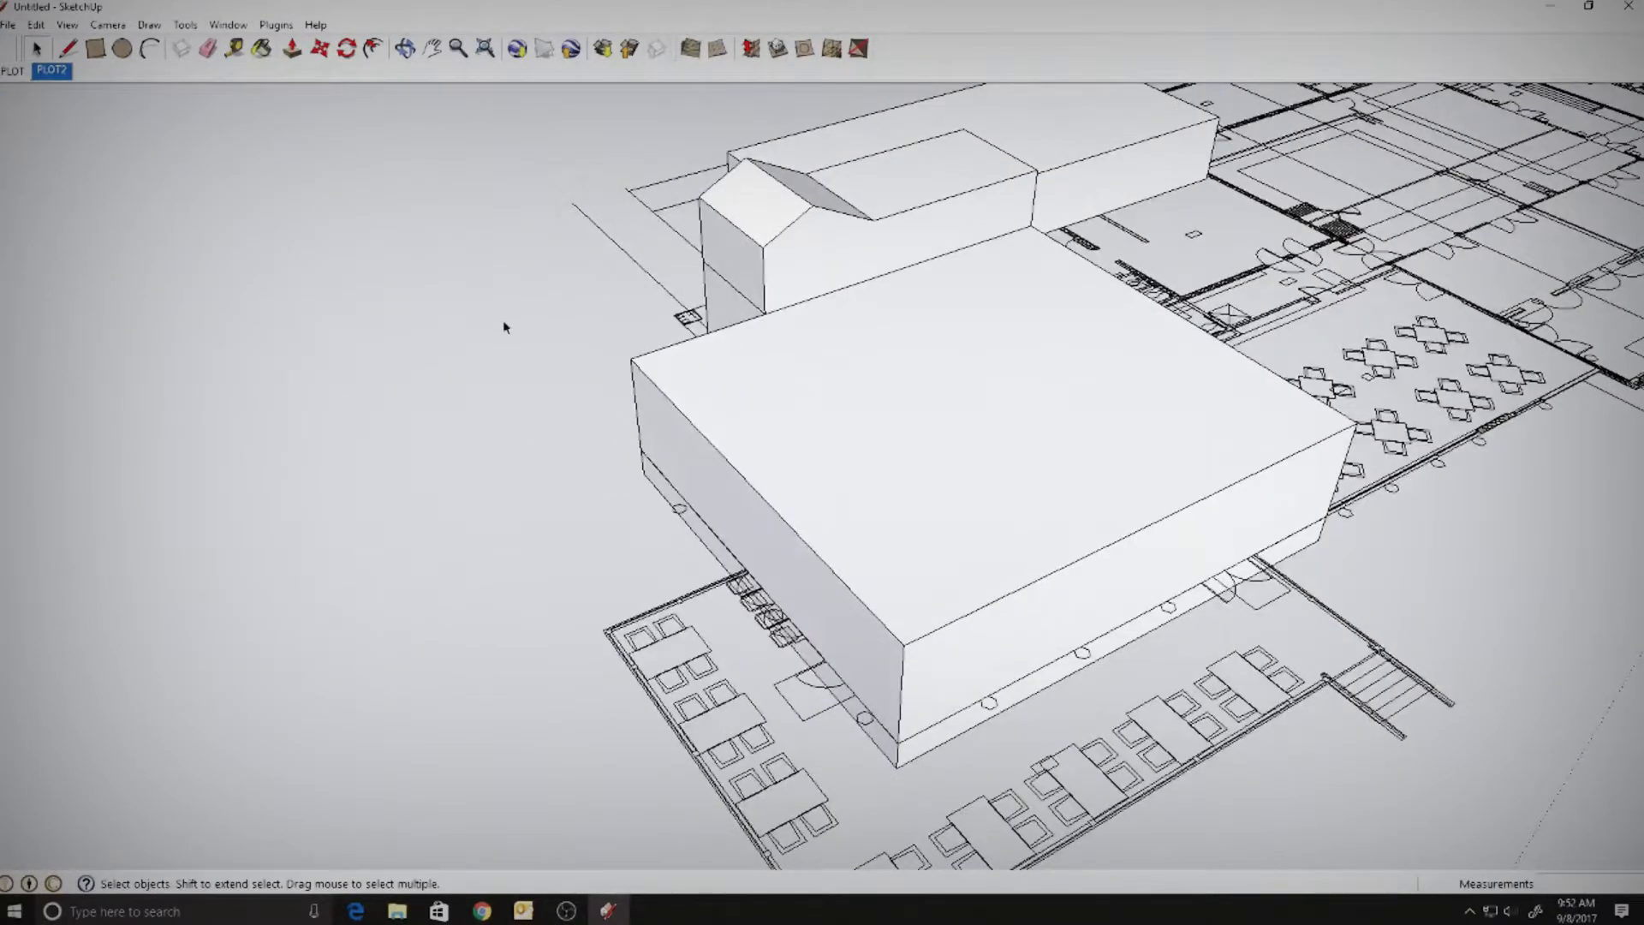
pyautogui.scroll(-3, 598, 429)
pyautogui.moveTo(598, 429)
pyautogui.mouseDown(button='middle')
pyautogui.moveTo(782, 434)
pyautogui.moveTo(917, 378)
pyautogui.moveTo(891, 456)
pyautogui.moveTo(1057, 331)
pyautogui.moveTo(929, 278)
pyautogui.mouseUp(button='middle')
# - Trace the dining wing's sloping roof profile on the front elevation, with a vertical edge between the gable peak and the wall-top line
pyautogui.scroll(-3, 884, 455)
pyautogui.scroll(4, 854, 498)
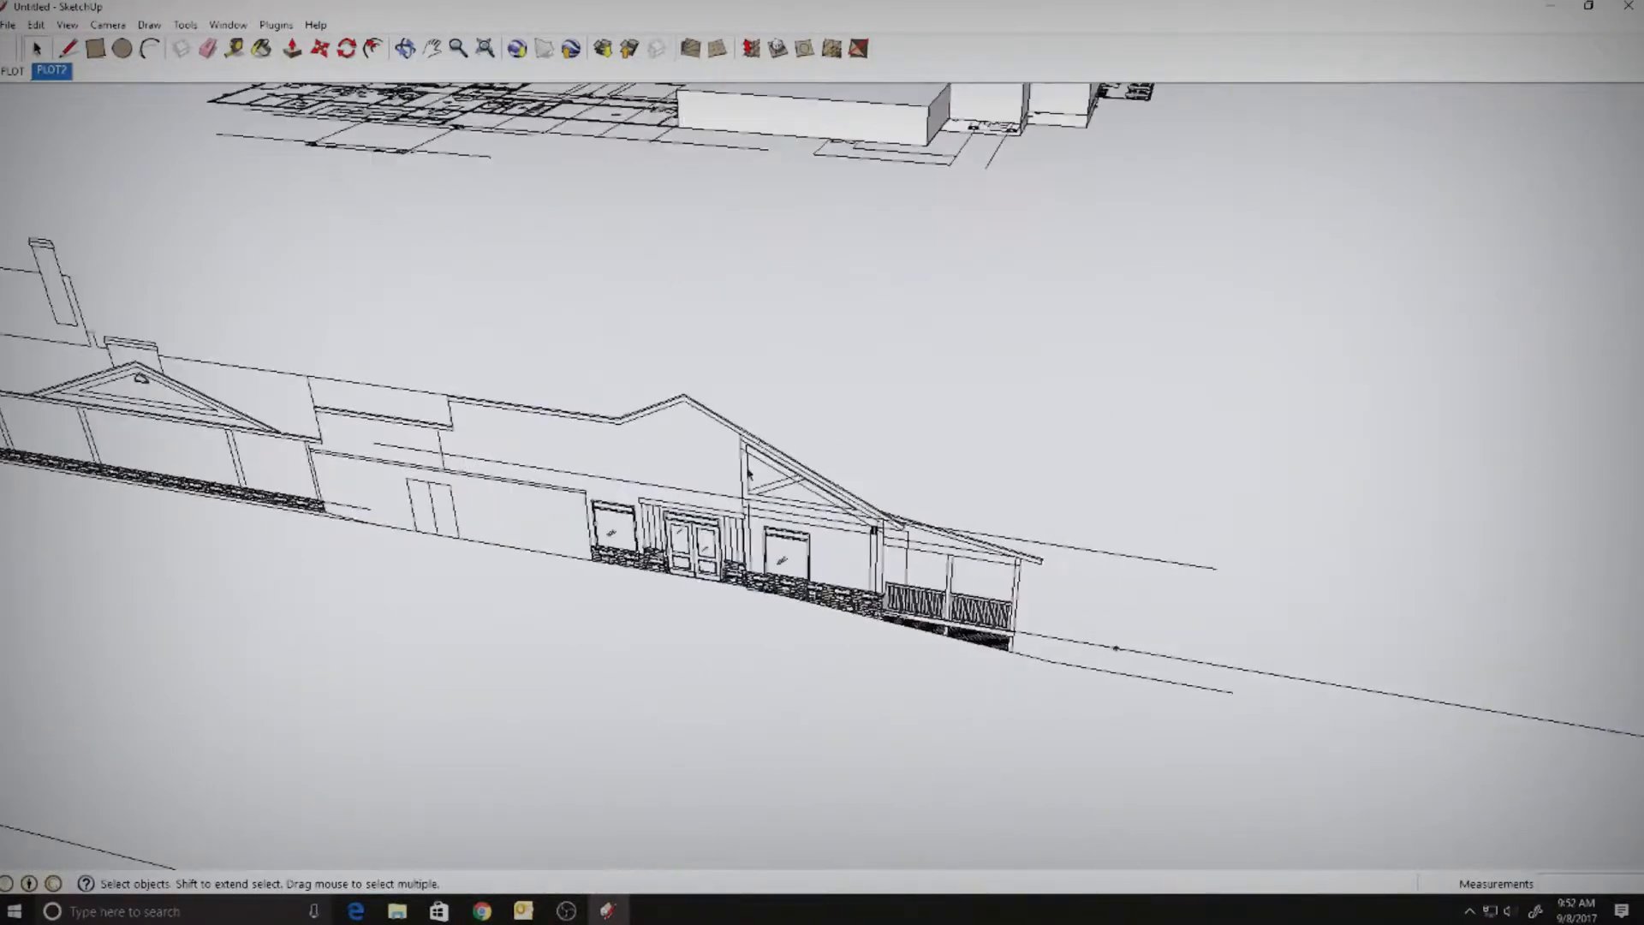
pyautogui.scroll(5, 748, 471)
pyautogui.scroll(-3, 722, 451)
pyautogui.keyDown('shift'); pyautogui.moveTo(708, 414); pyautogui.dragTo(733, 365, button='middle'); pyautogui.keyUp('shift')
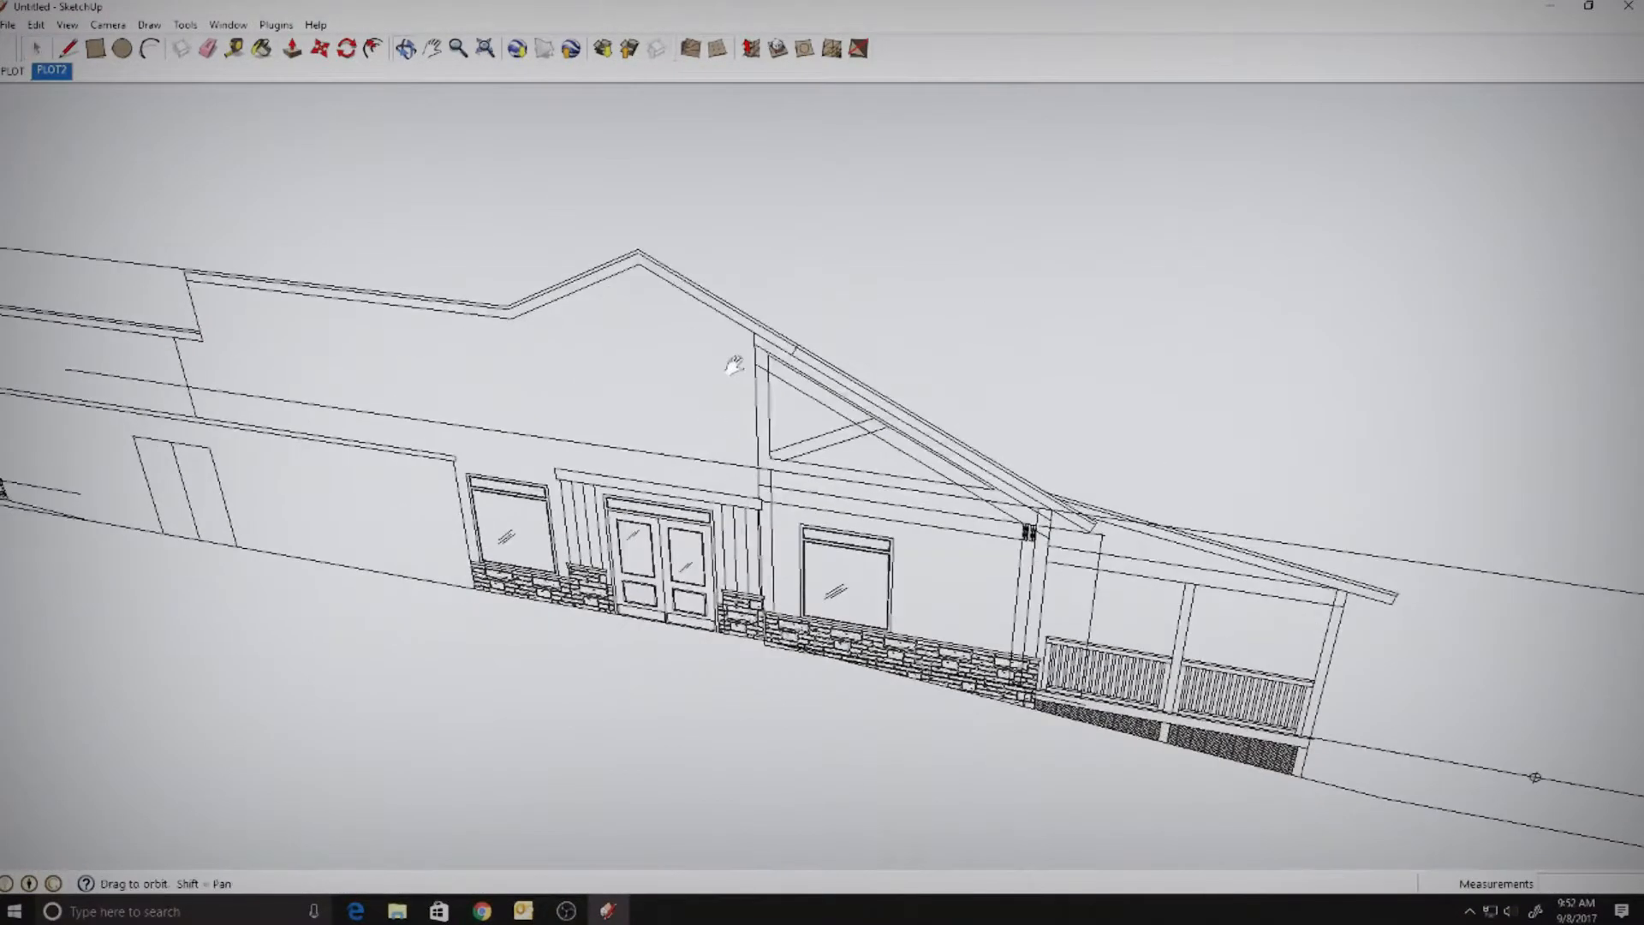
pyautogui.click(70, 53)
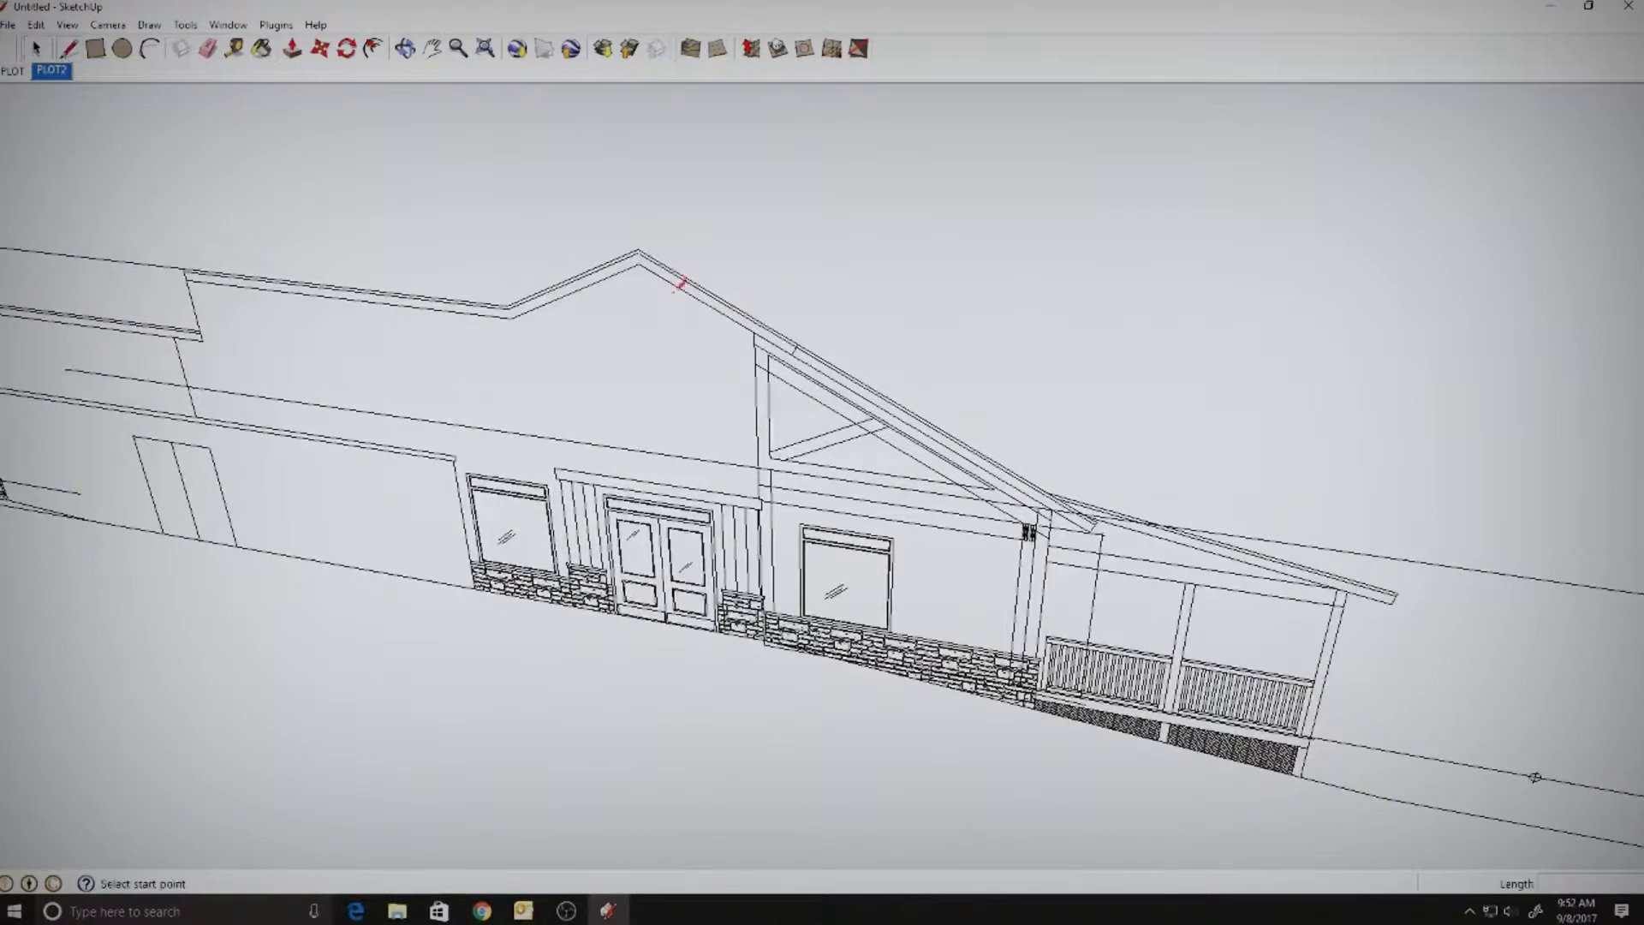
pyautogui.click(640, 262)
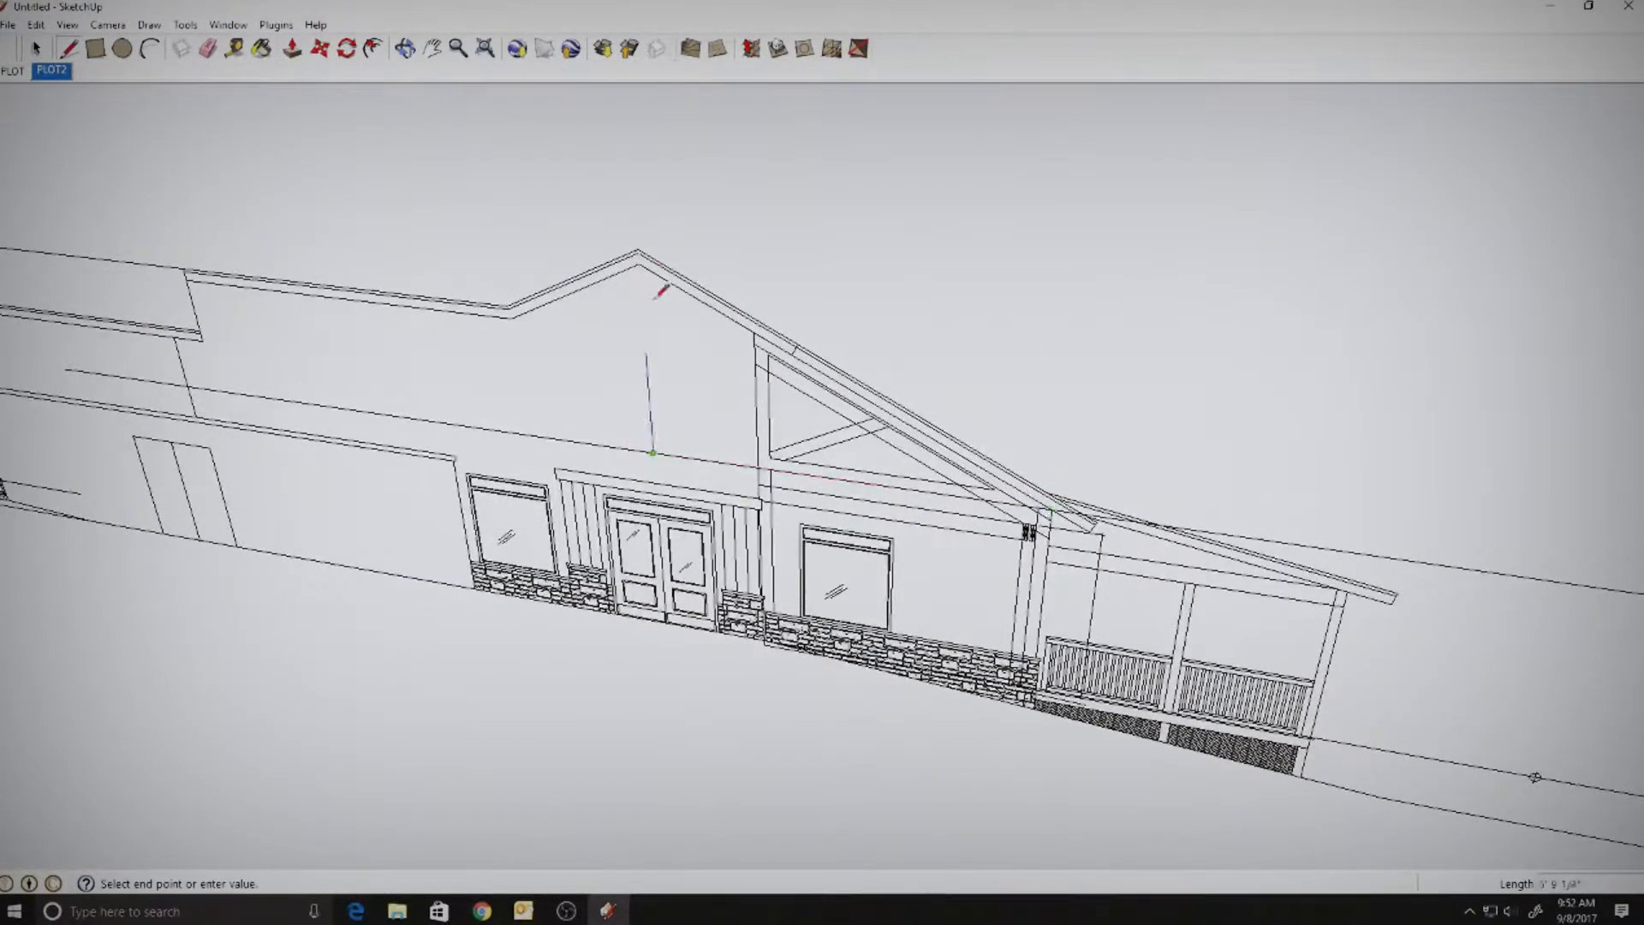
pyautogui.click(653, 452)
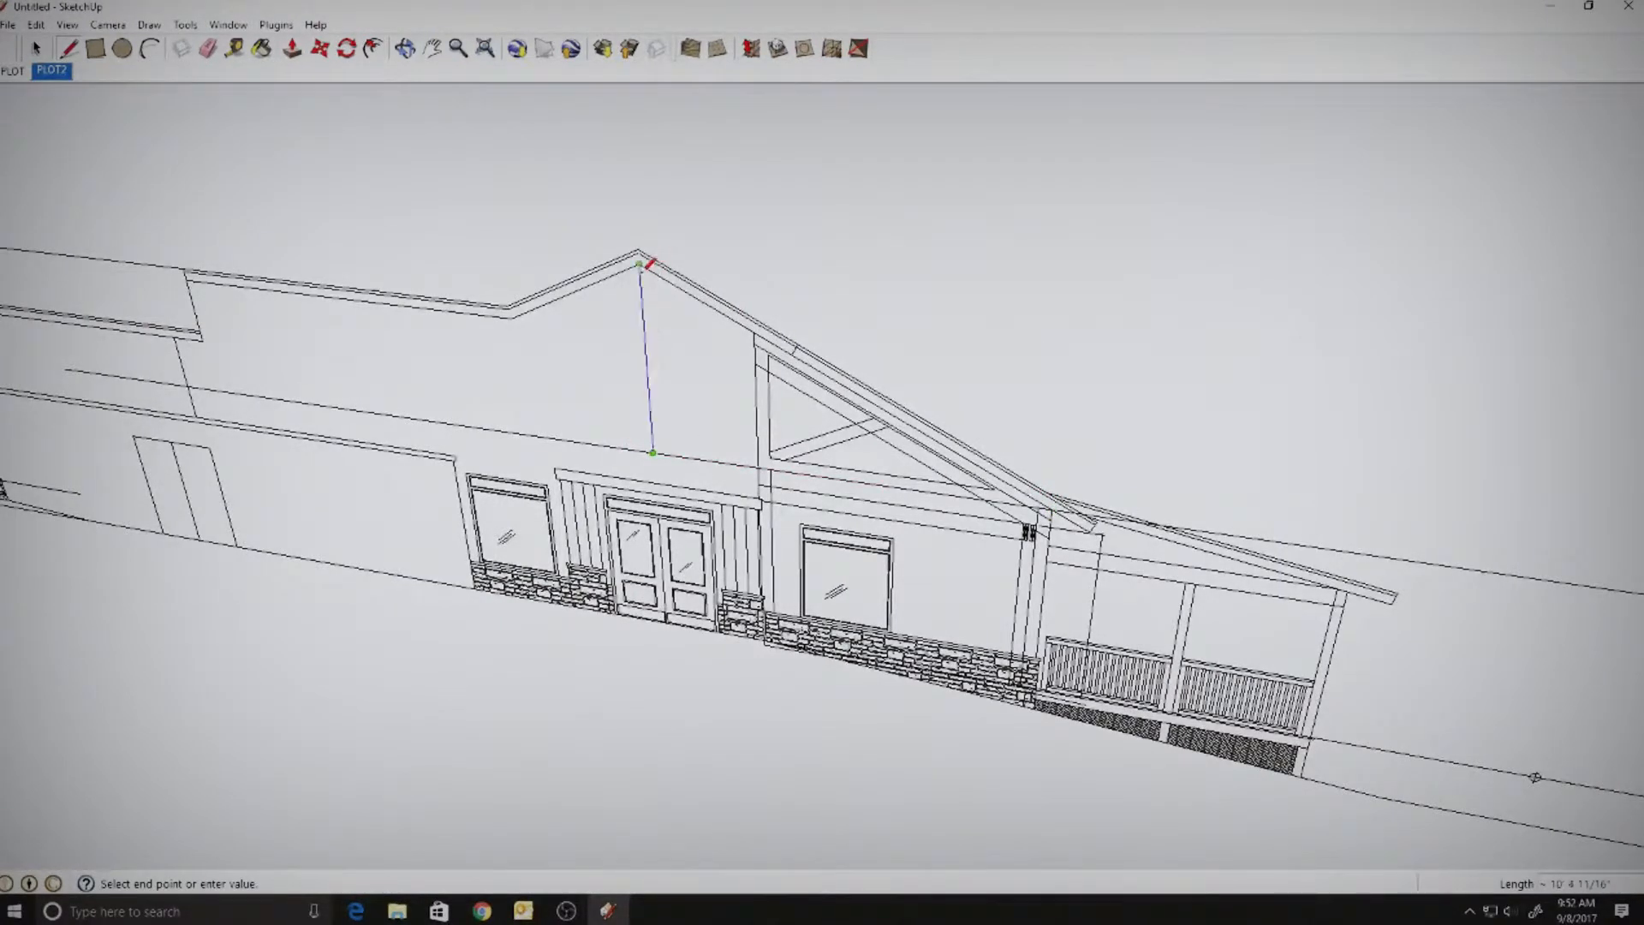
# - Extrude the sloping roof profile with Push/Pull from the elevation so the roof mass sits over the dining wing
pyautogui.click(293, 50)
pyautogui.click(701, 400)
pyautogui.scroll(-3, 985, 248)
pyautogui.keyDown('shift'); pyautogui.moveTo(985, 248); pyautogui.dragTo(773, 627, button='middle'); pyautogui.keyUp('shift')
pyautogui.click(943, 349)
pyautogui.keyDown('shift'); pyautogui.moveTo(893, 382); pyautogui.dragTo(1004, 161, button='middle'); pyautogui.keyUp('shift')
pyautogui.click(536, 701)
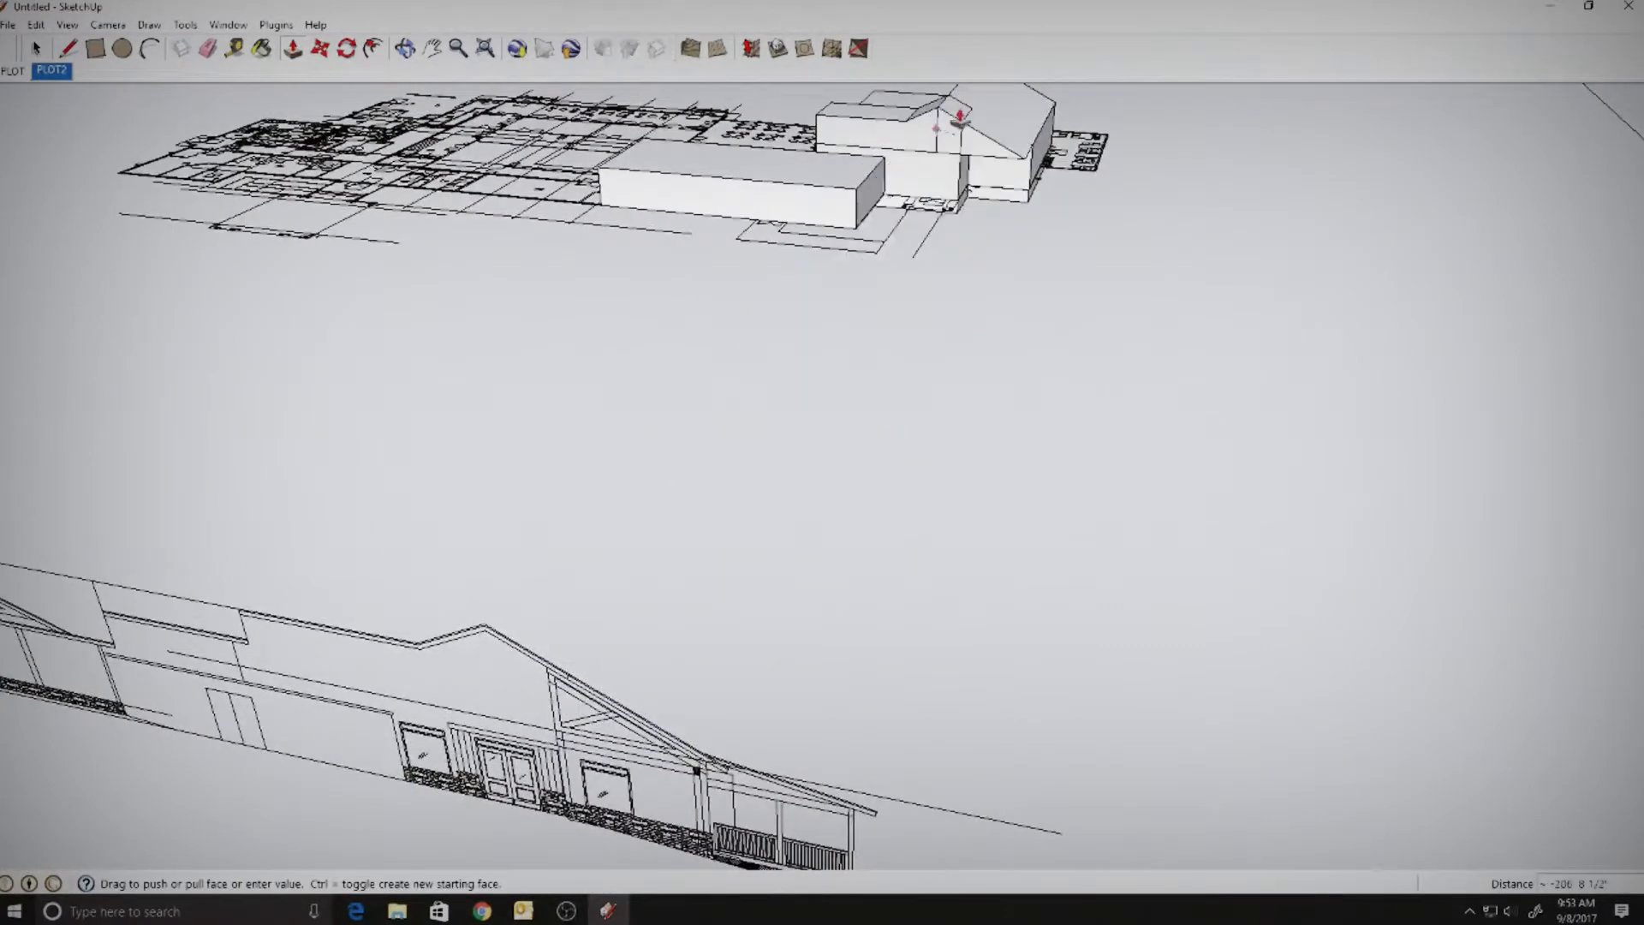
pyautogui.click(966, 113)
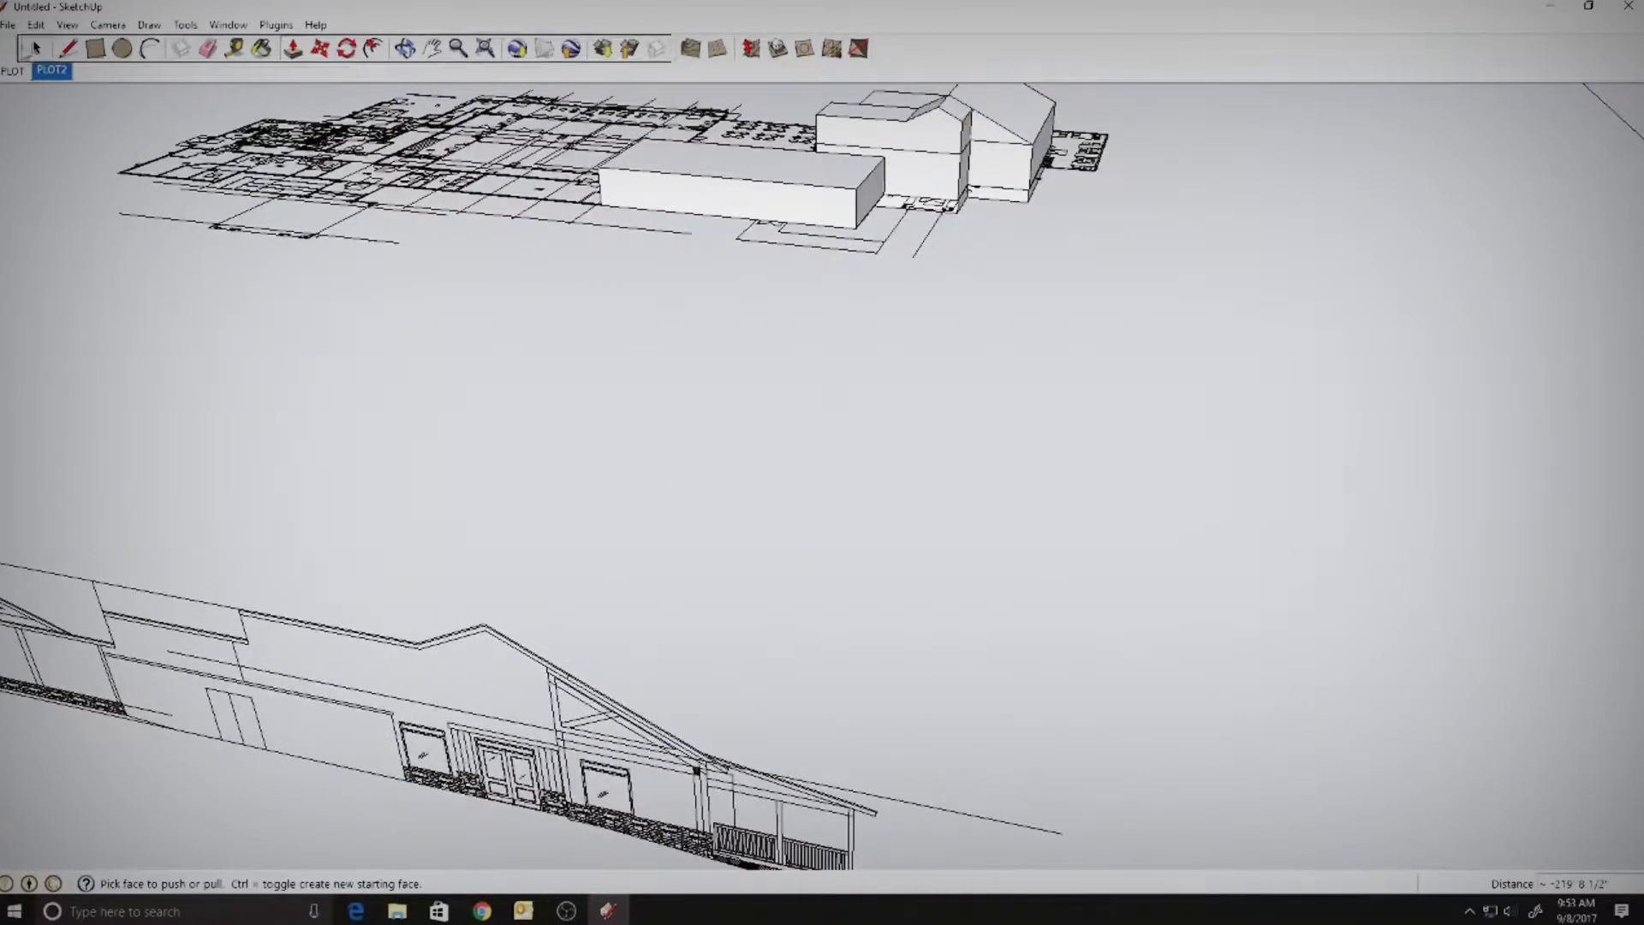
# - Select all connected geometry of the dining wing's sloping roof mass and make it a group
pyautogui.click(36, 48)
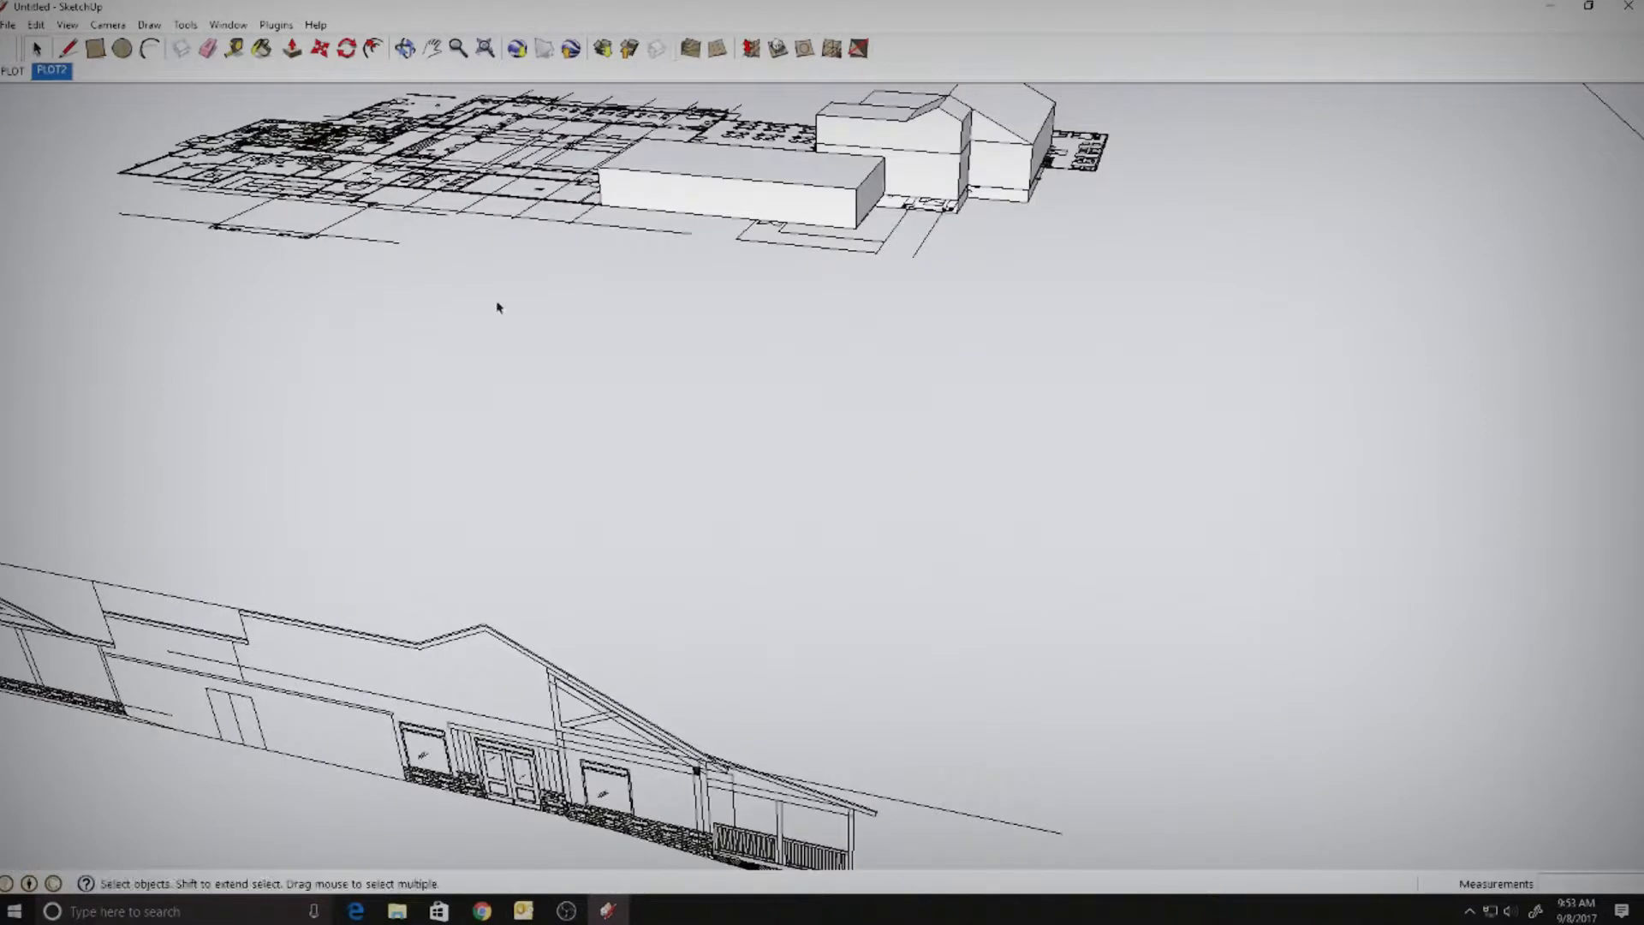
pyautogui.keyDown('shift'); pyautogui.moveTo(1010, 137); pyautogui.dragTo(932, 338, button='middle'); pyautogui.keyUp('shift')
pyautogui.scroll(4, 922, 329)
pyautogui.click(921, 329)
pyautogui.rightClick(920, 329)
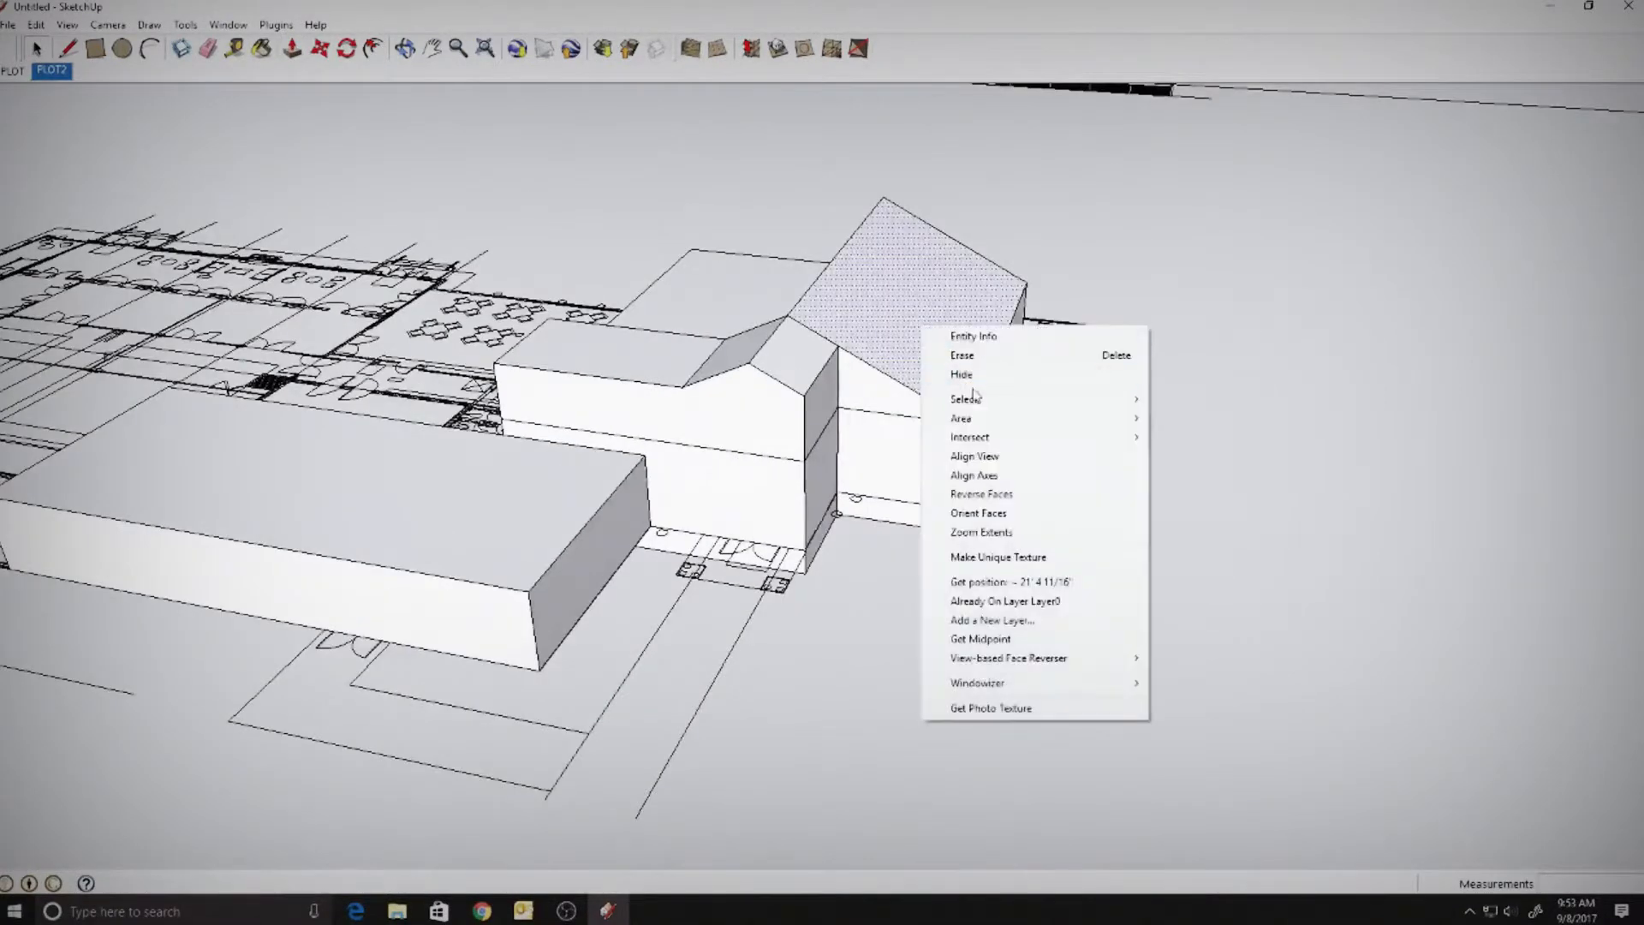
pyautogui.moveTo(968, 399)
pyautogui.click(822, 437)
pyautogui.rightClick(882, 344)
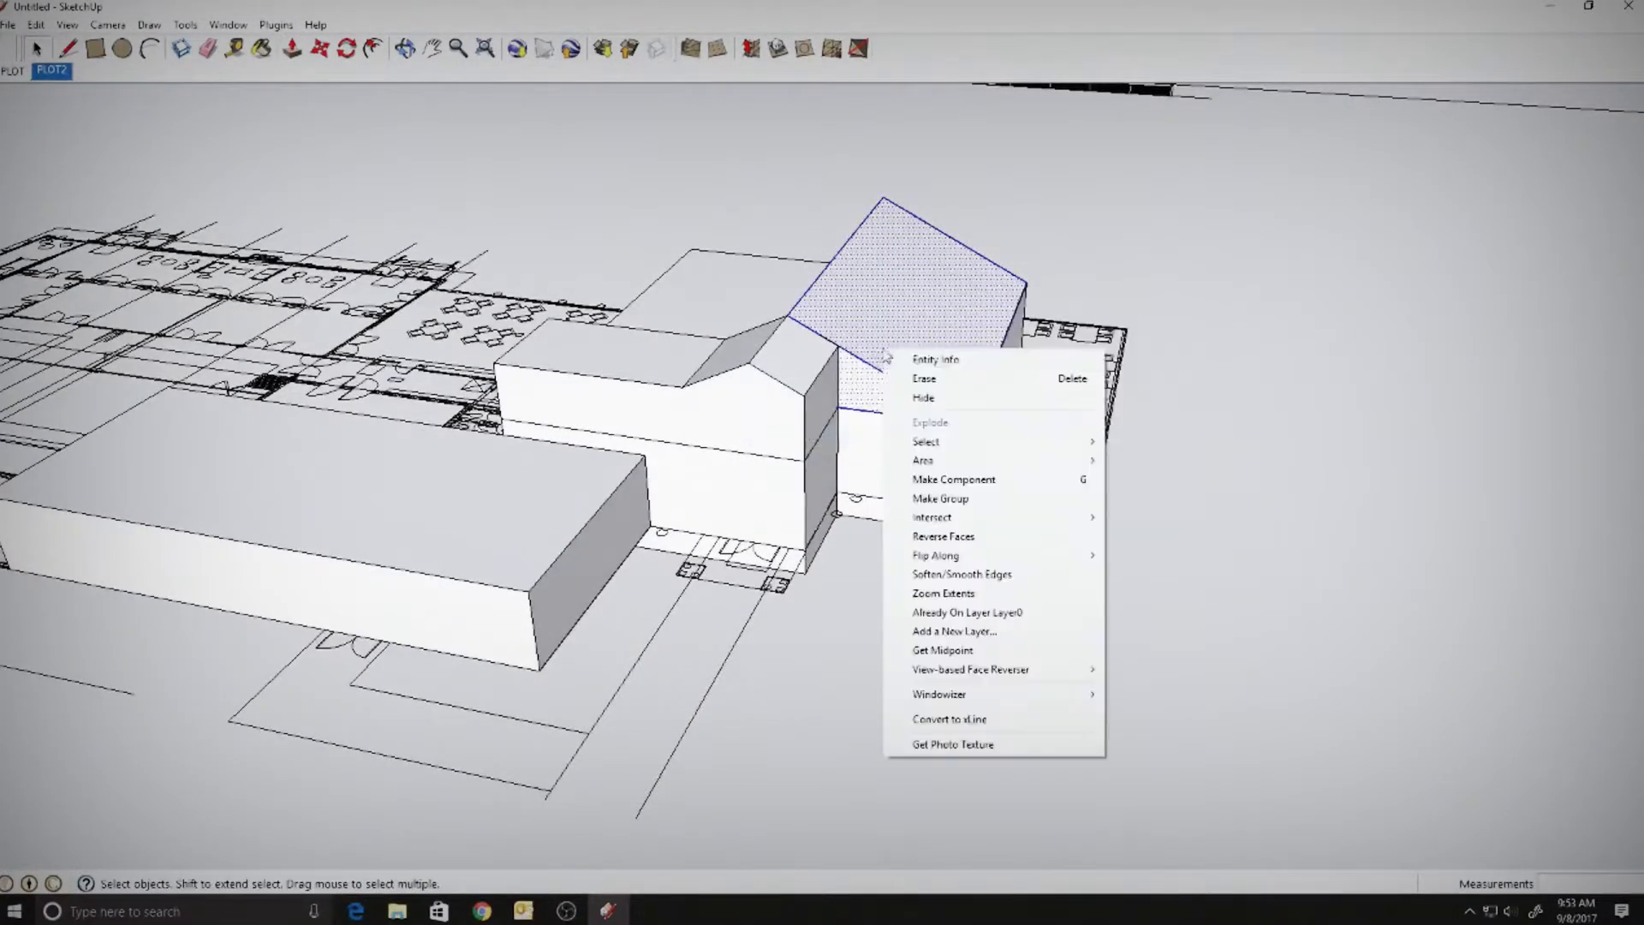
pyautogui.click(921, 503)
pyautogui.click(888, 627)
# - Draw a rectangle of about 11' 10" by 8' 3" over the entry porch, from the front wall to the outer column corner
pyautogui.scroll(-4, 888, 628)
pyautogui.moveTo(888, 628); pyautogui.dragTo(903, 481, button='middle')
pyautogui.scroll(3, 834, 433)
pyautogui.scroll(2, 833, 433)
pyautogui.click(95, 49)
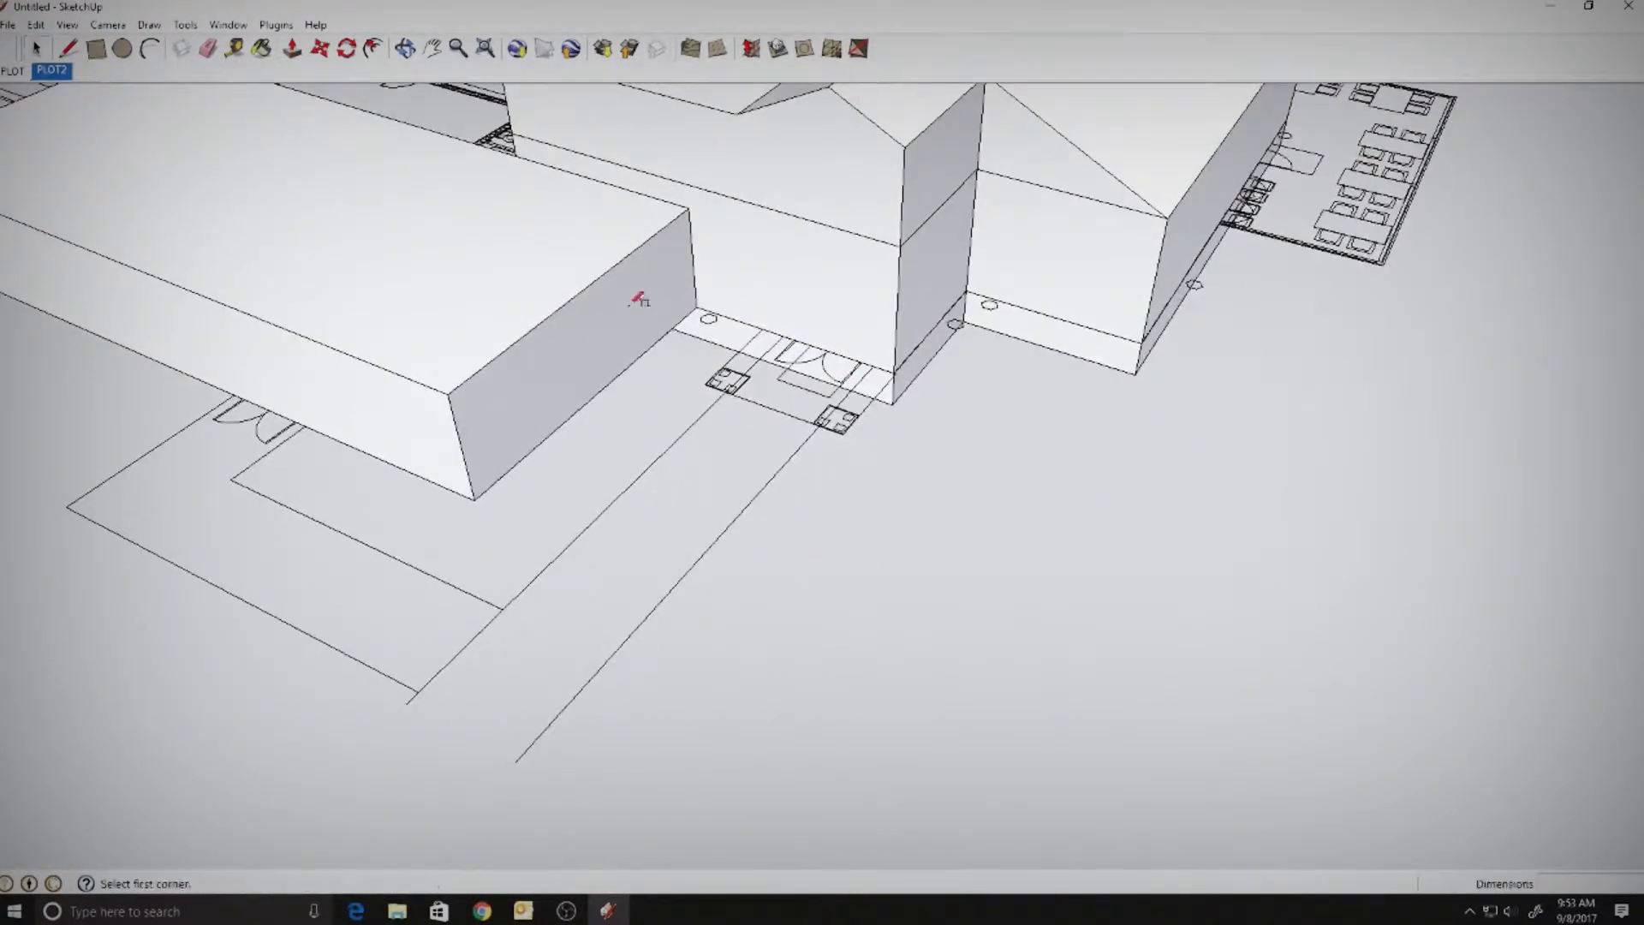
pyautogui.scroll(2, 794, 347)
pyautogui.click(747, 308)
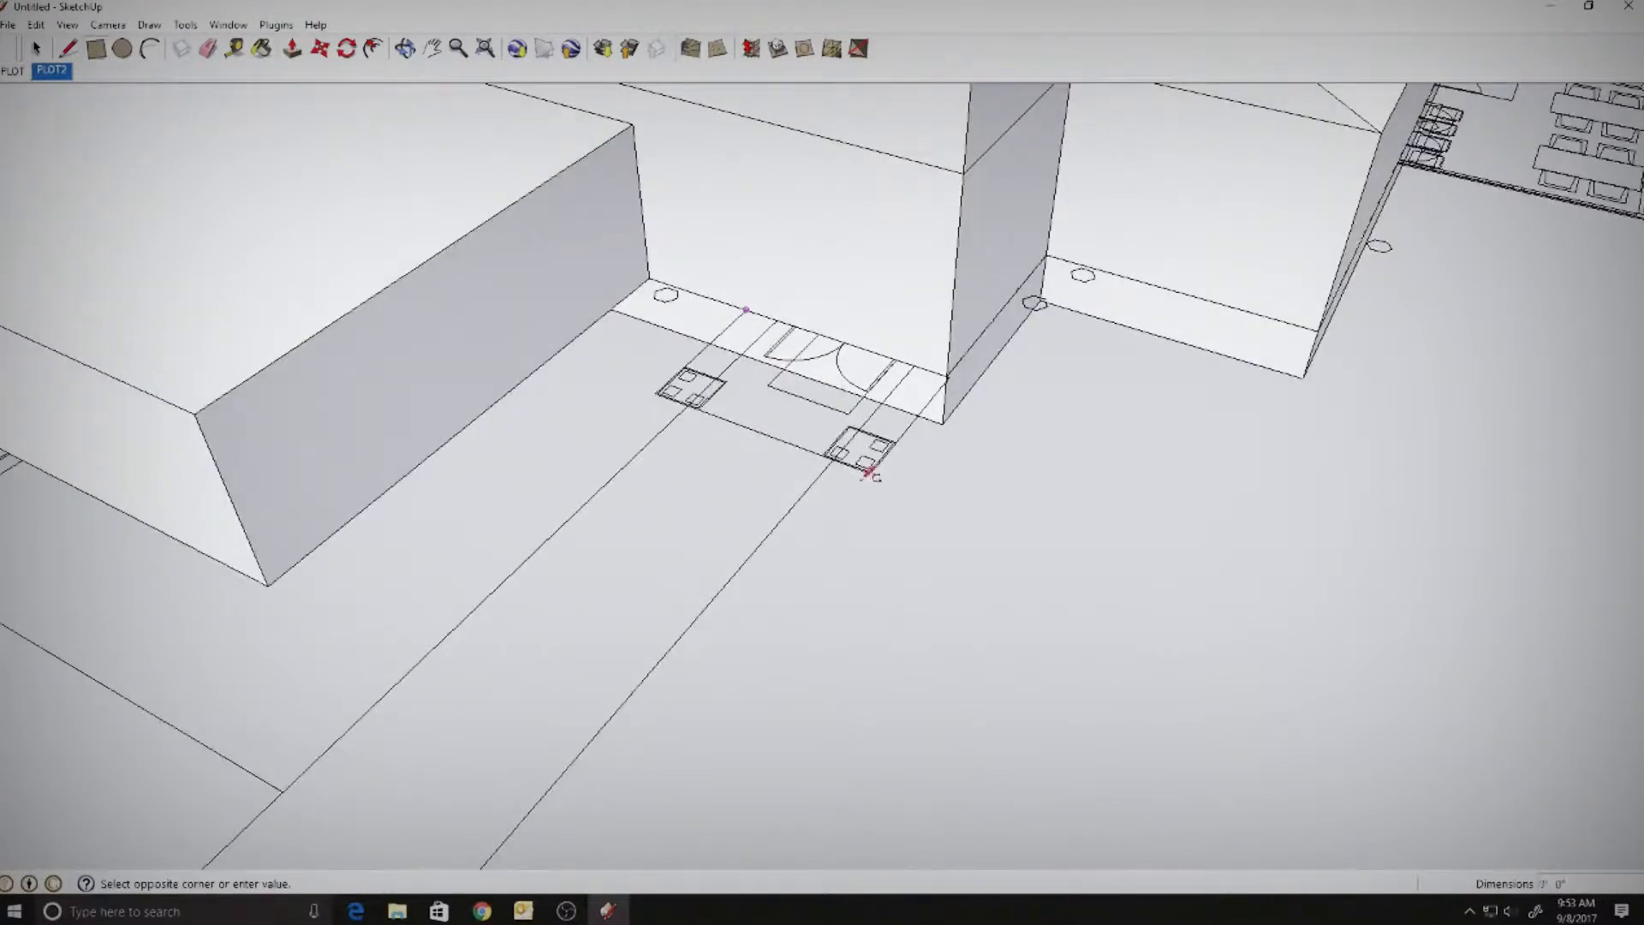
pyautogui.click(871, 471)
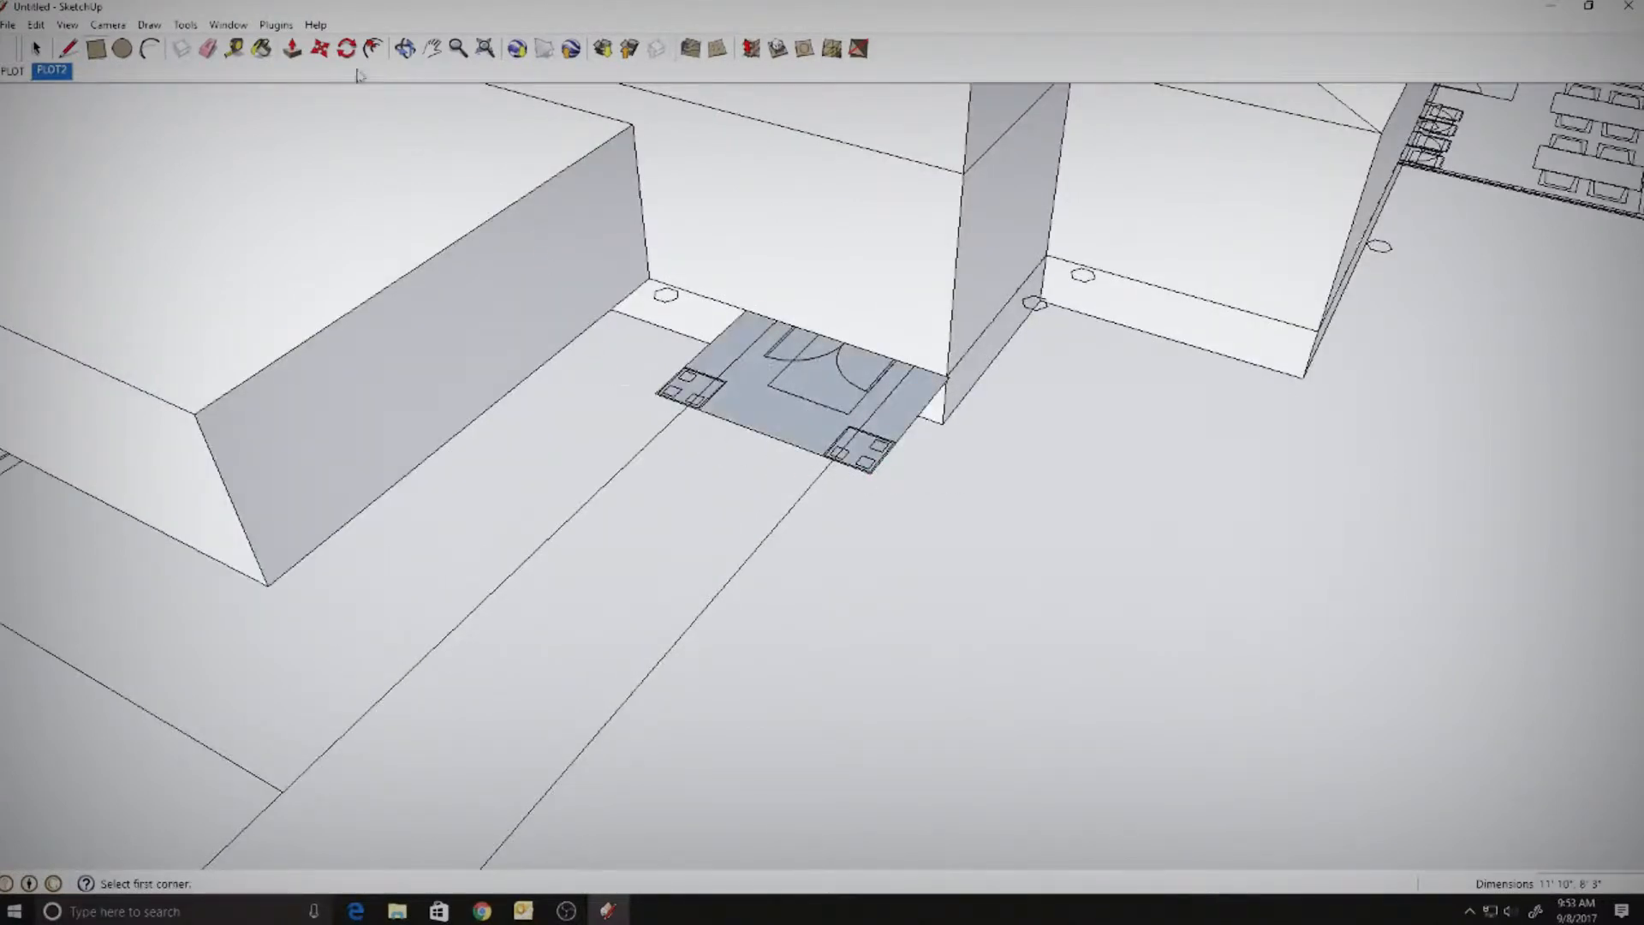
# - Extrude the entry porch rectangle 4" downward with Push/Pull to form a thin slab
pyautogui.click(292, 49)
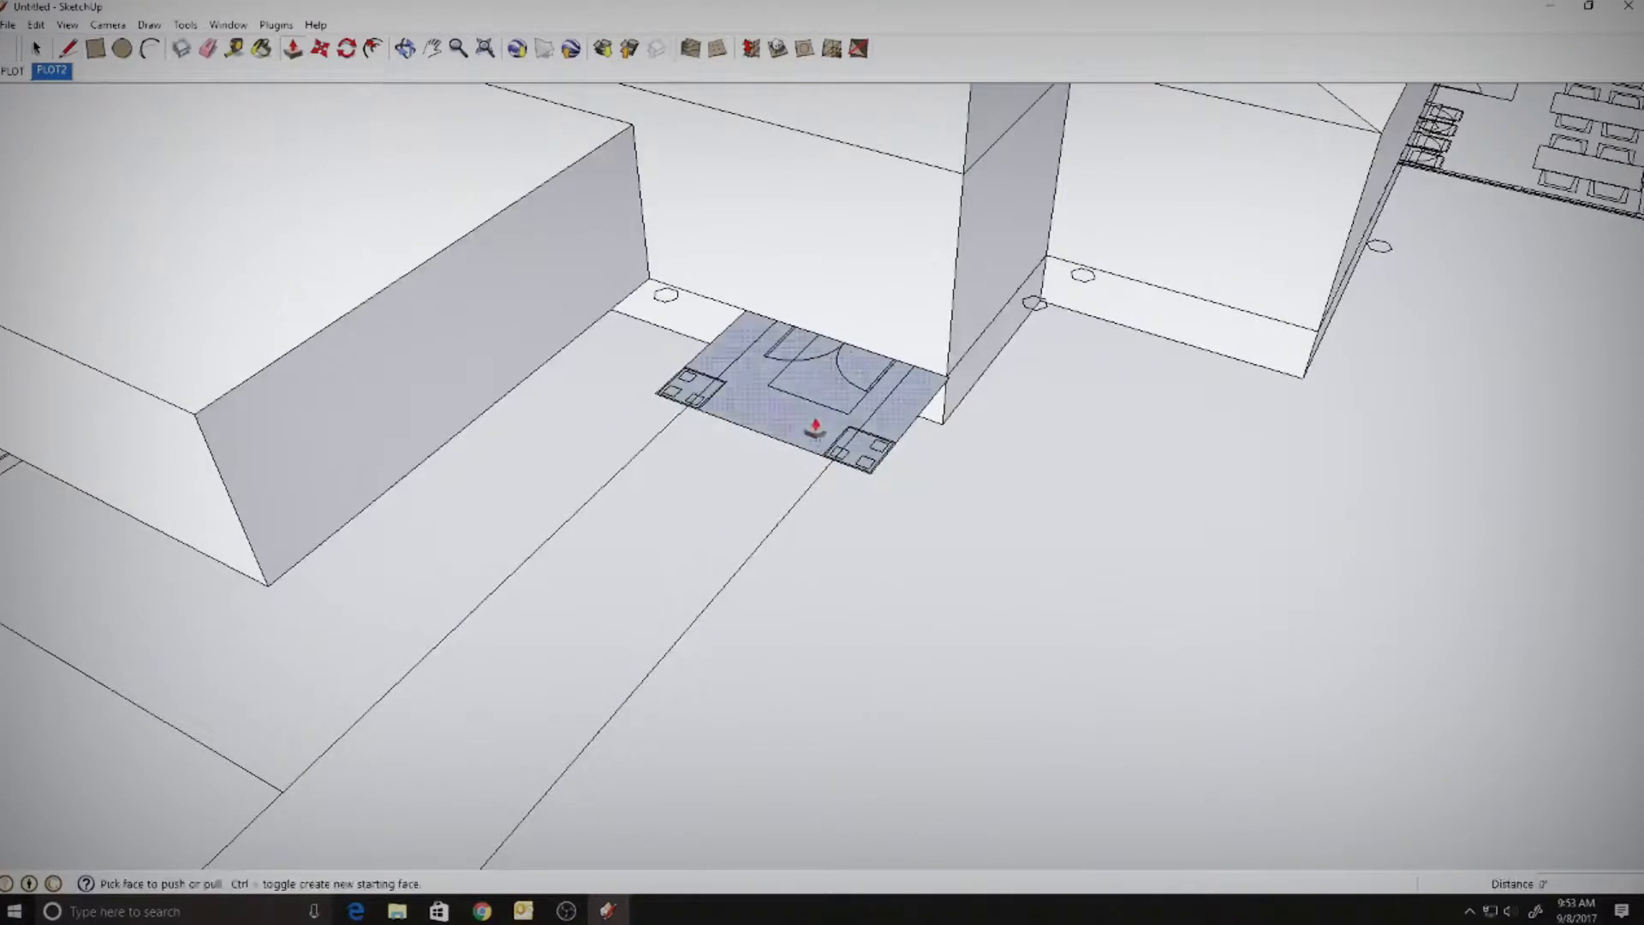
pyautogui.moveTo(811, 420); pyautogui.dragTo(813, 447)
pyautogui.write('4')
pyautogui.press('Return')
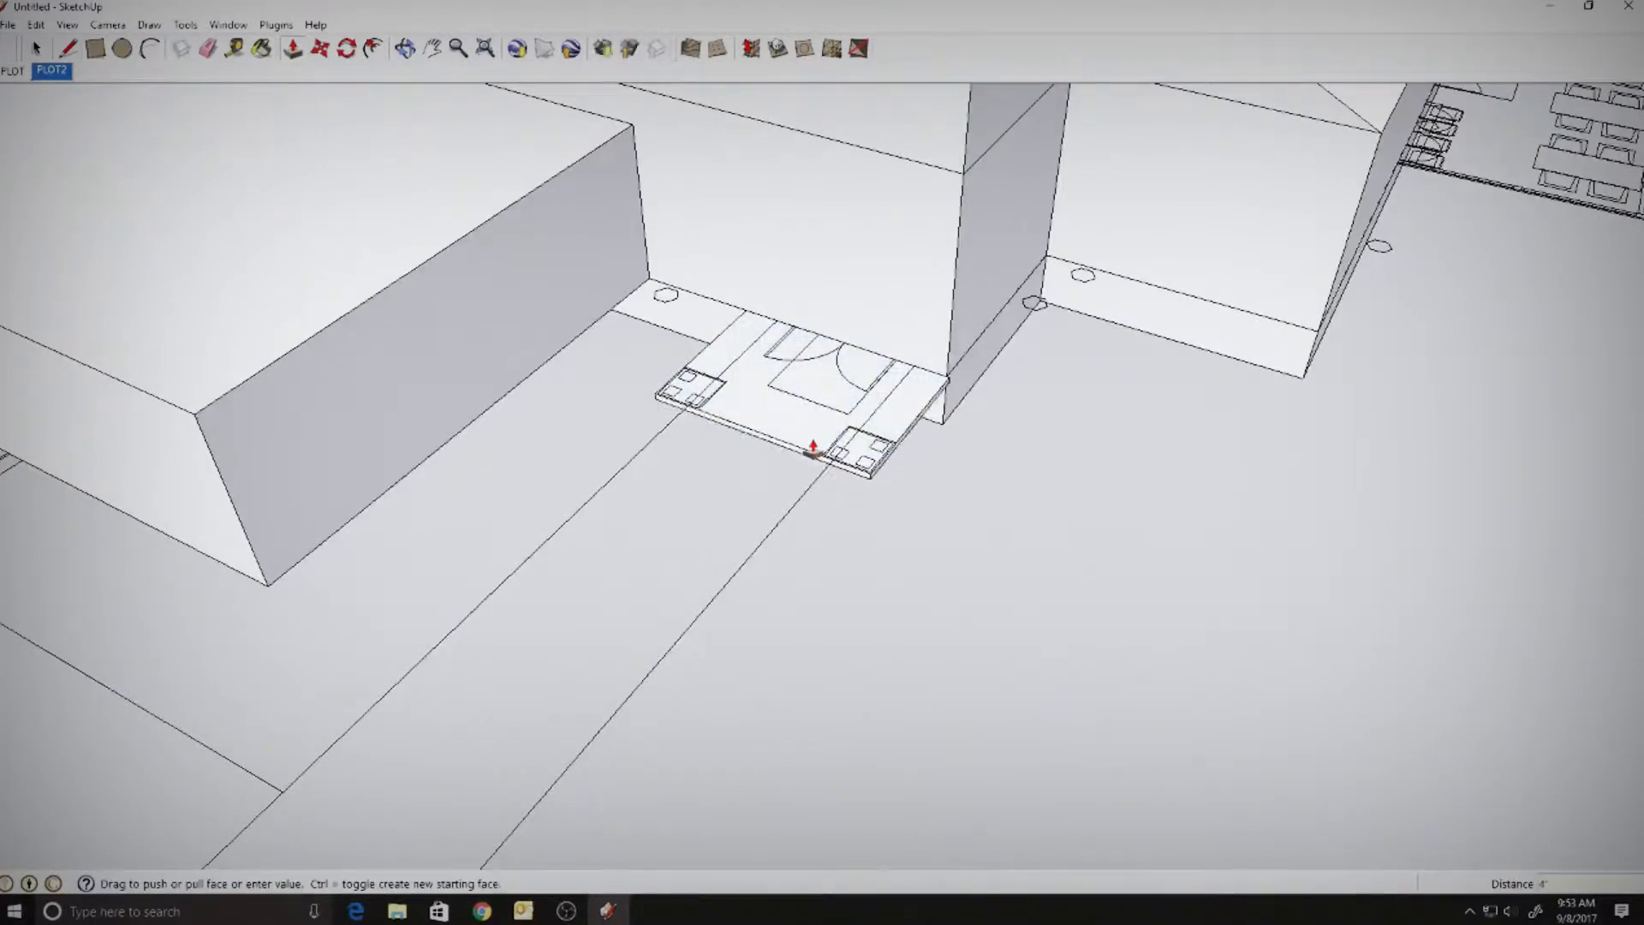
# - Select all connected geometry of the entry porch slab and make it a group
pyautogui.click(39, 49)
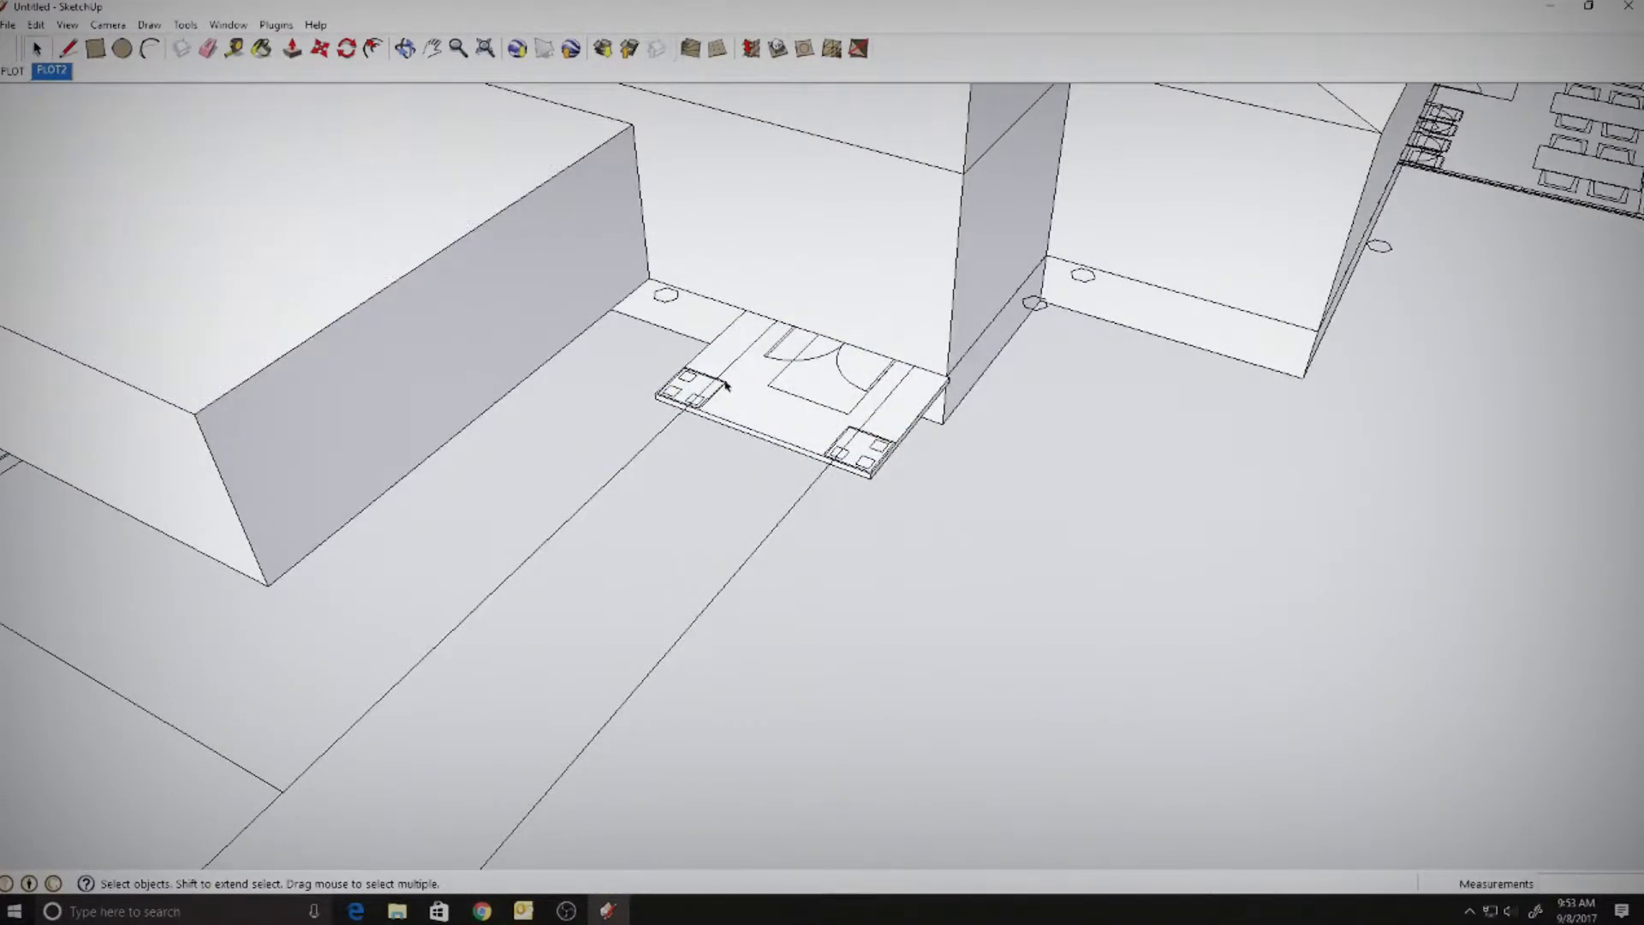
pyautogui.rightClick(752, 398)
pyautogui.moveTo(805, 471)
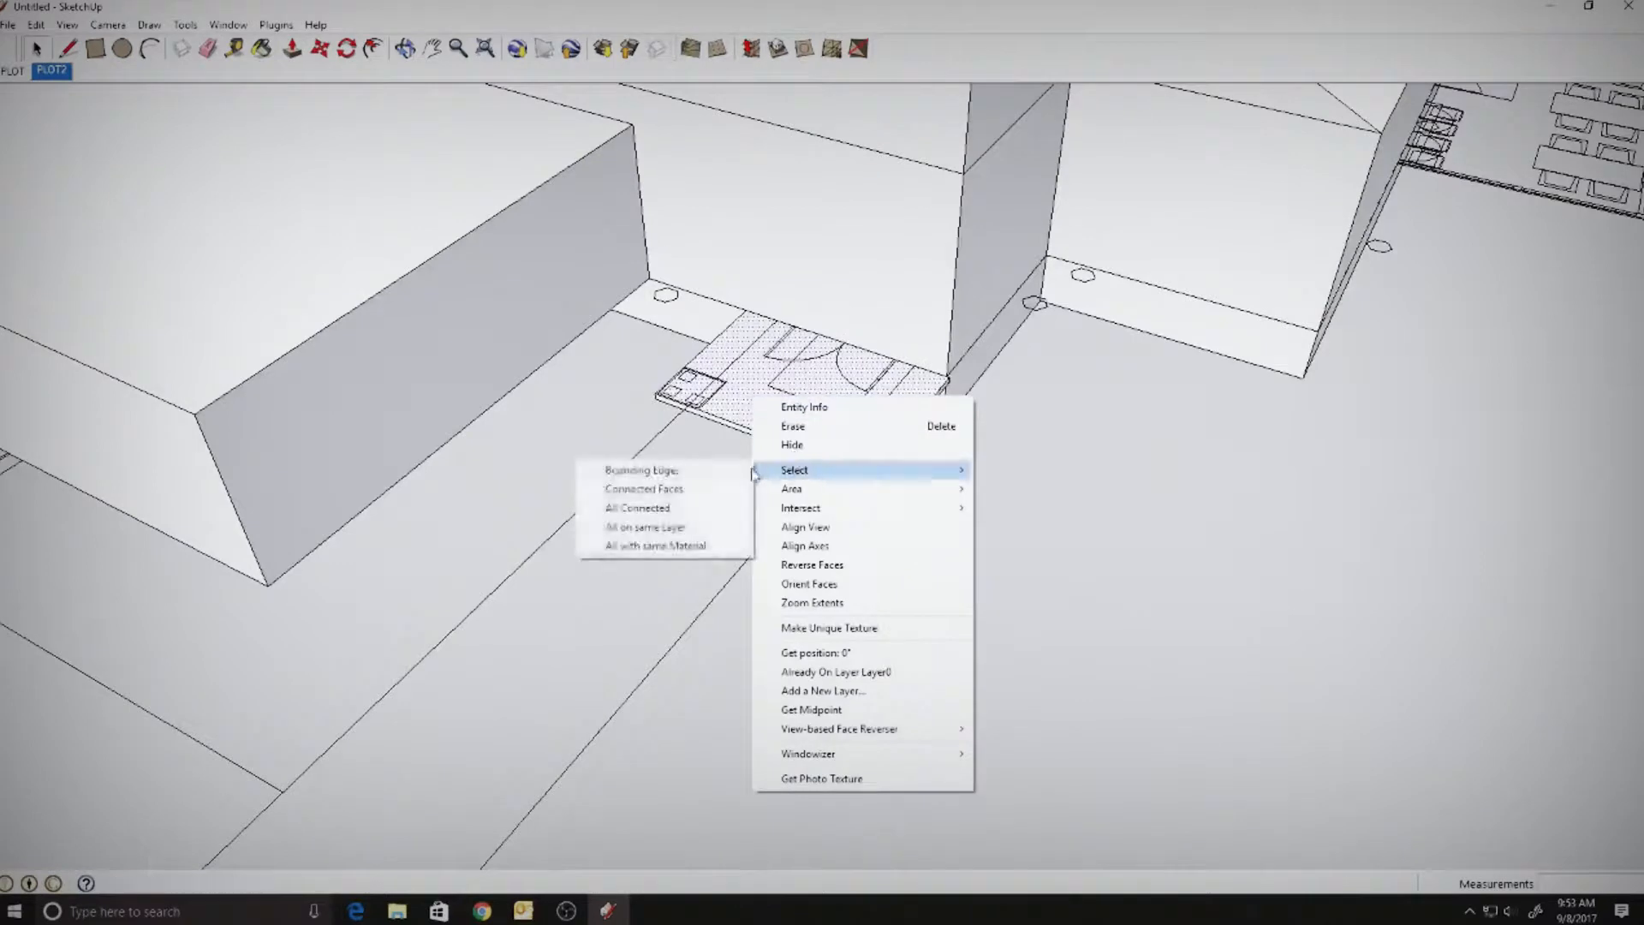
pyautogui.click(681, 508)
pyautogui.rightClick(732, 397)
pyautogui.click(780, 555)
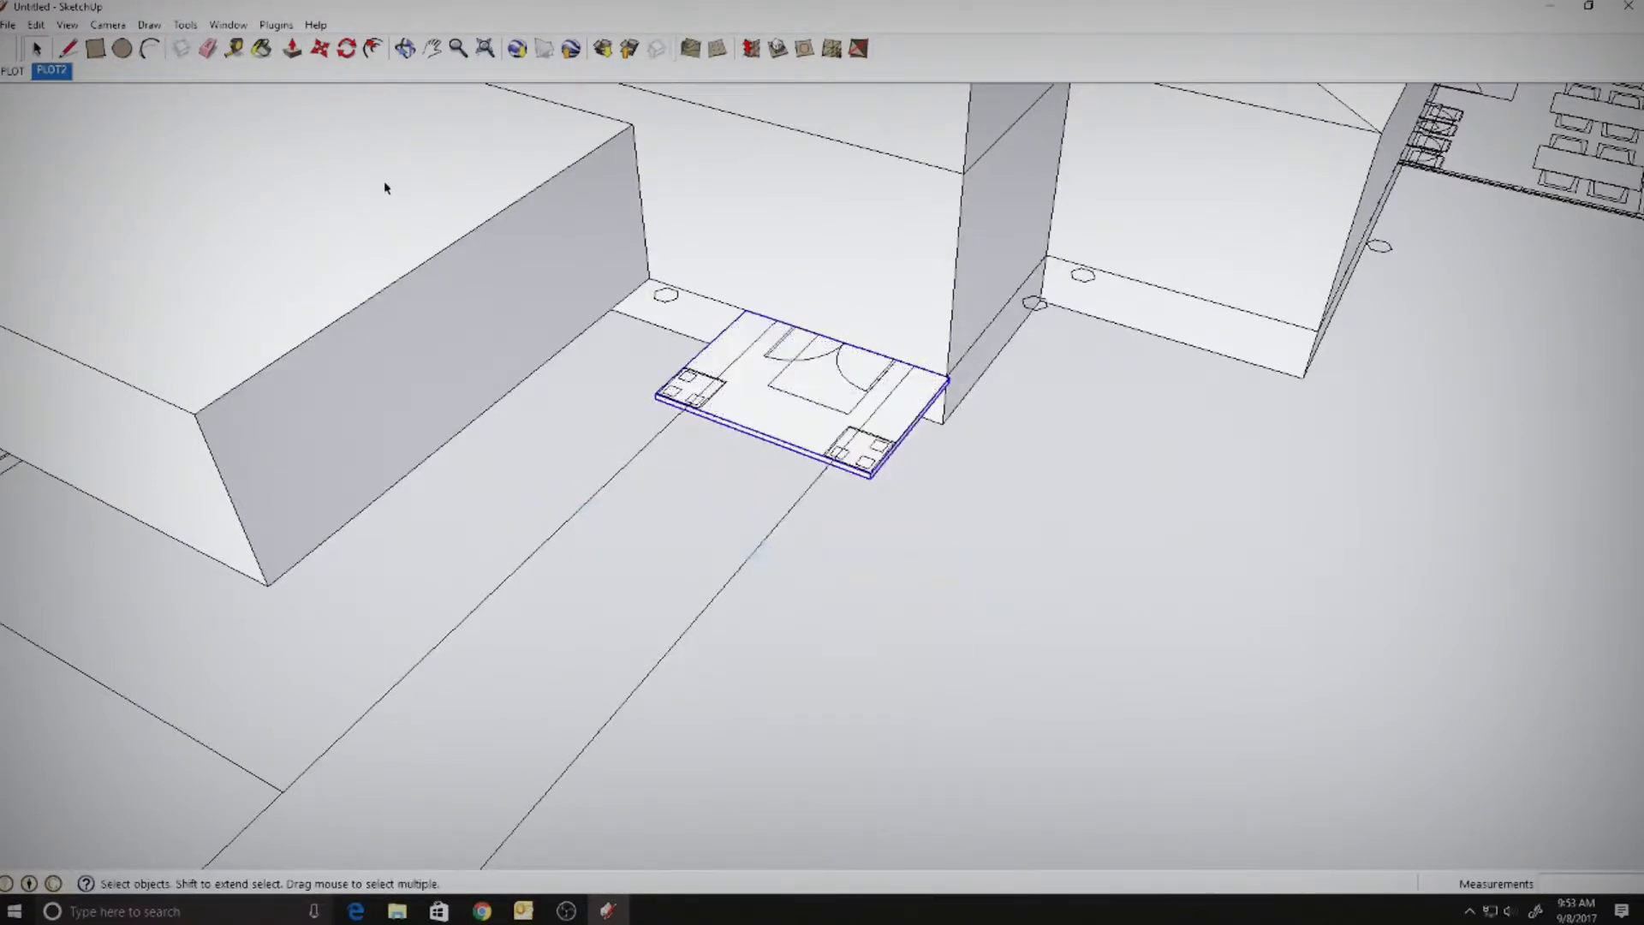
# - Offset the roof outline of the long, low wing 8" inward to mark a parapet strip
pyautogui.rightClick(387, 187)
pyautogui.click(332, 644)
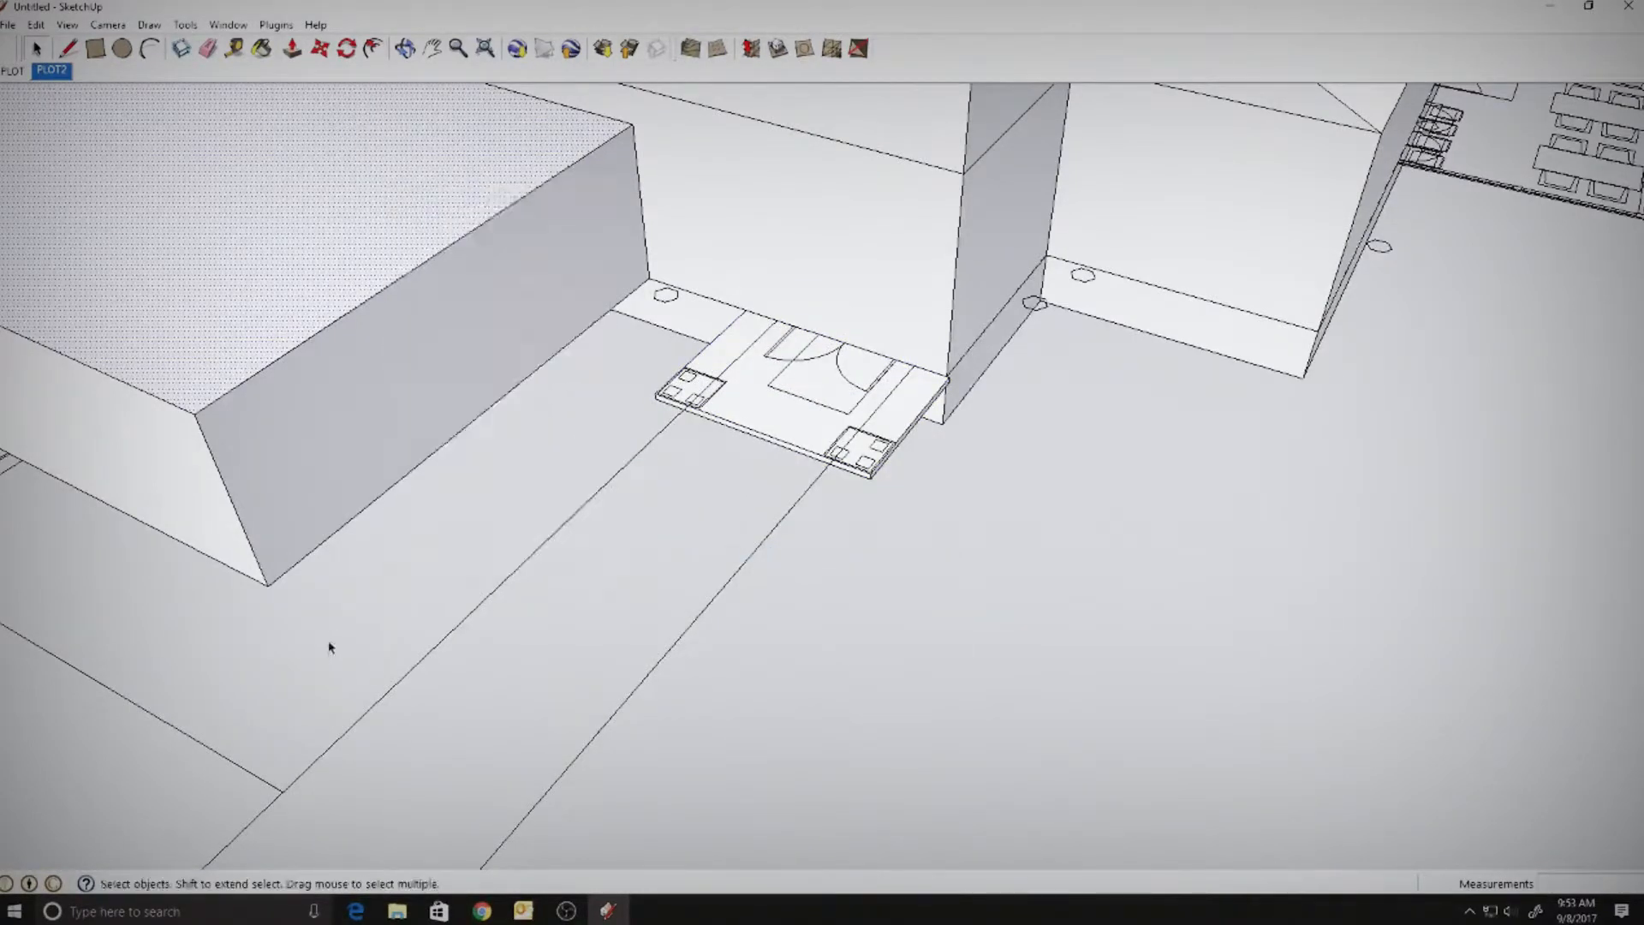
pyautogui.moveTo(330, 647); pyautogui.dragTo(846, 561, button='middle')
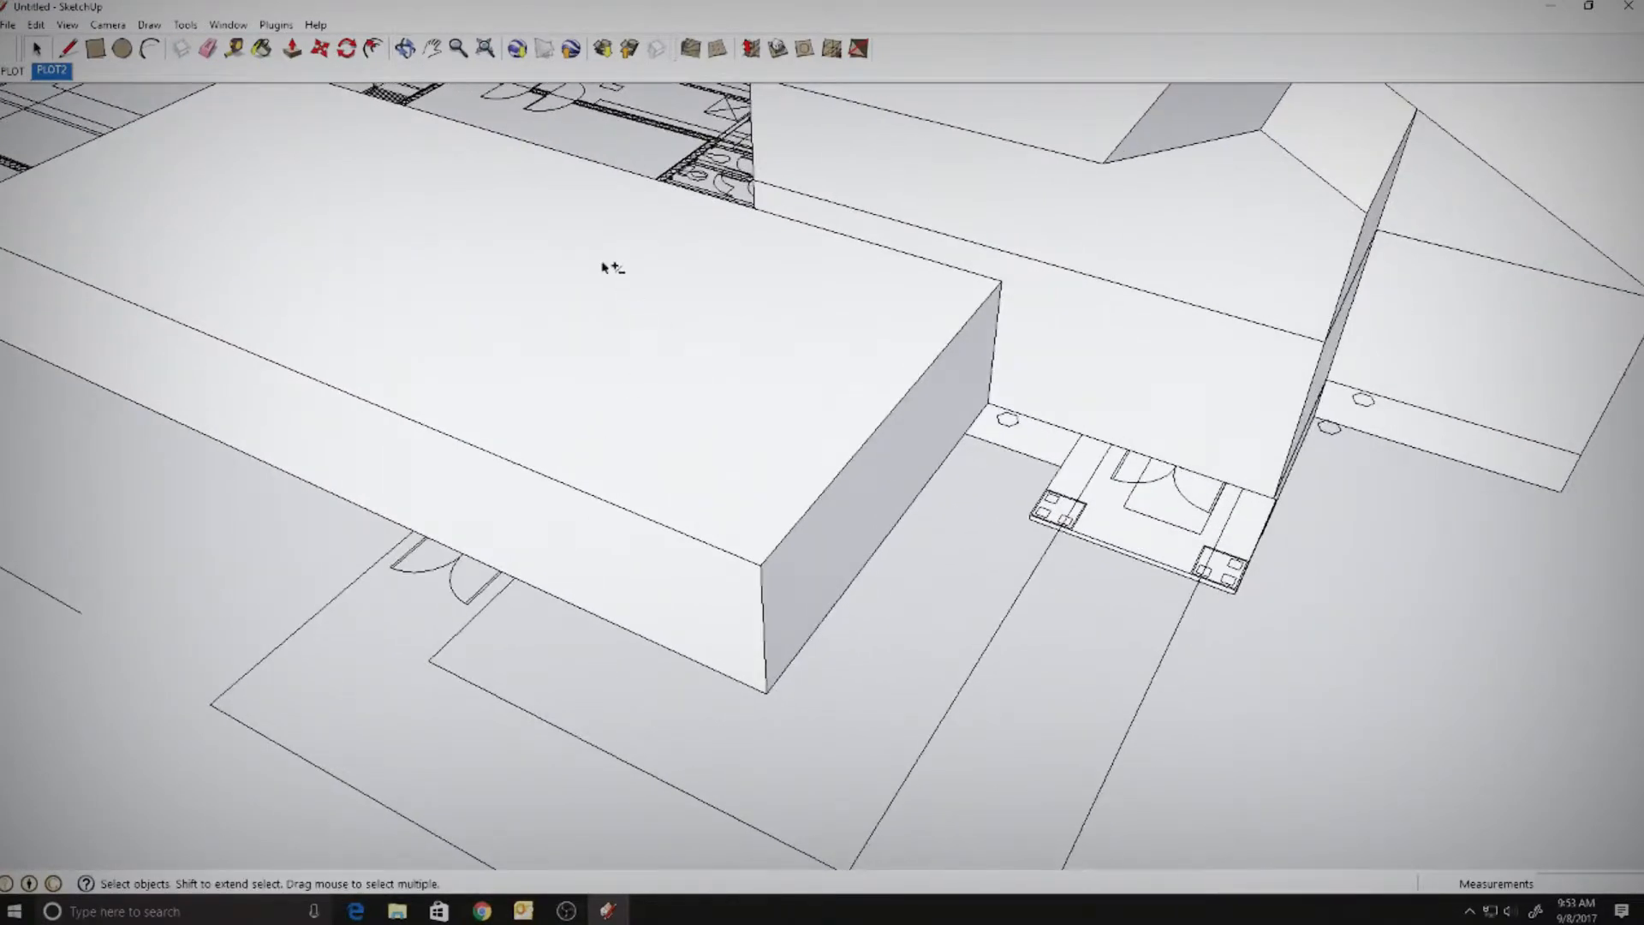
pyautogui.click(373, 48)
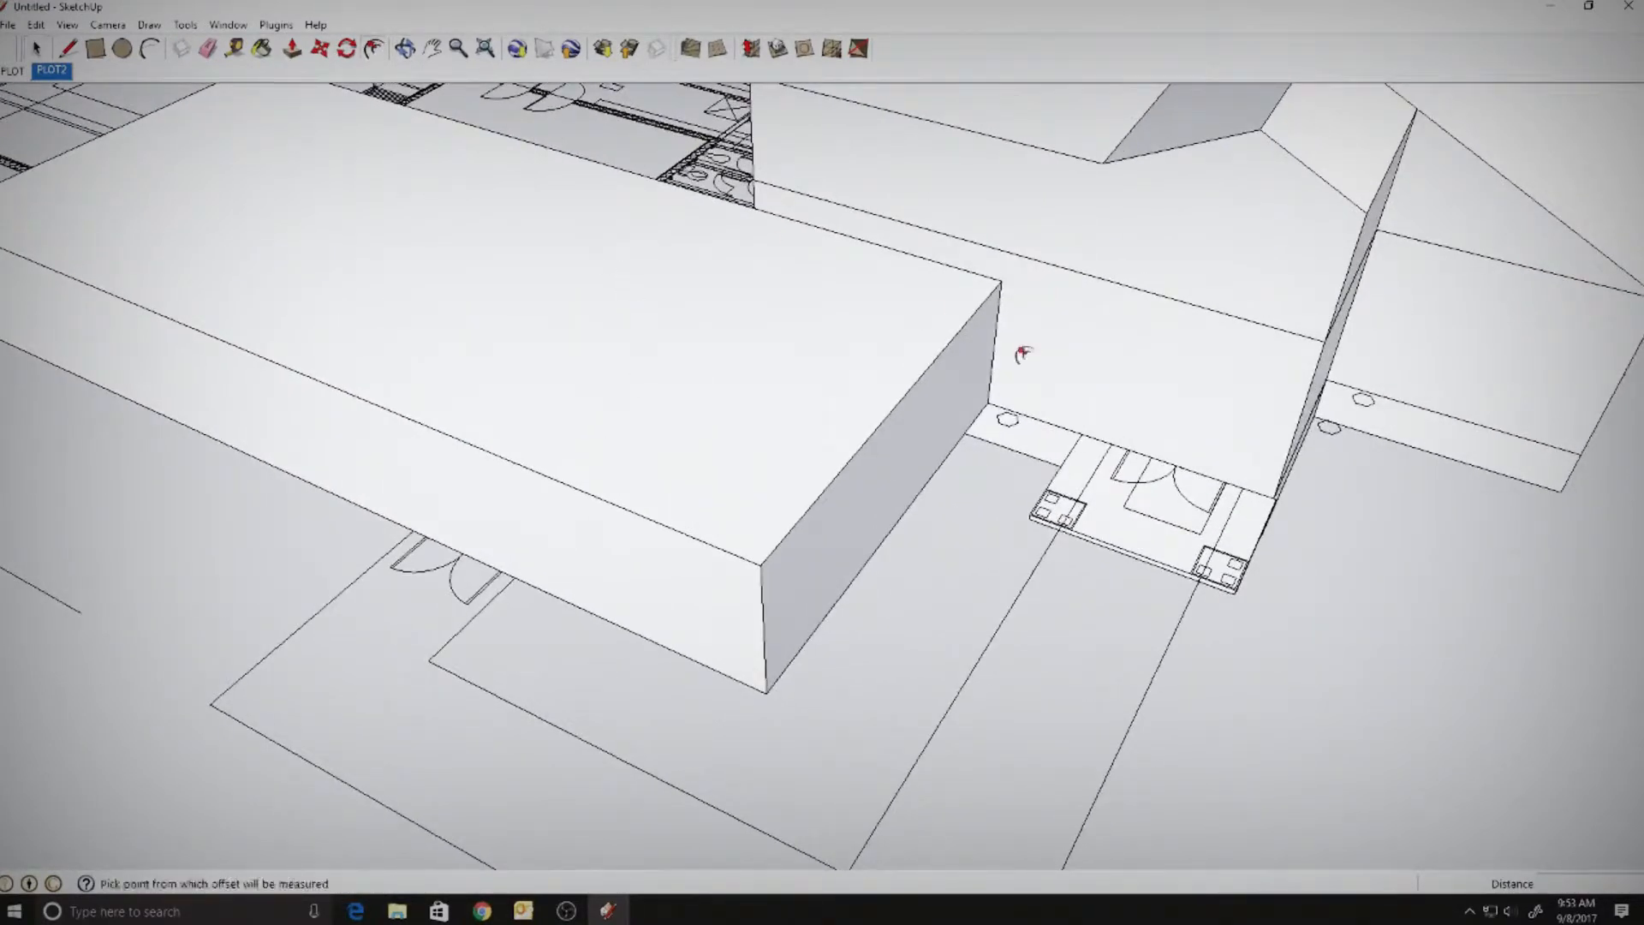
pyautogui.click(966, 324)
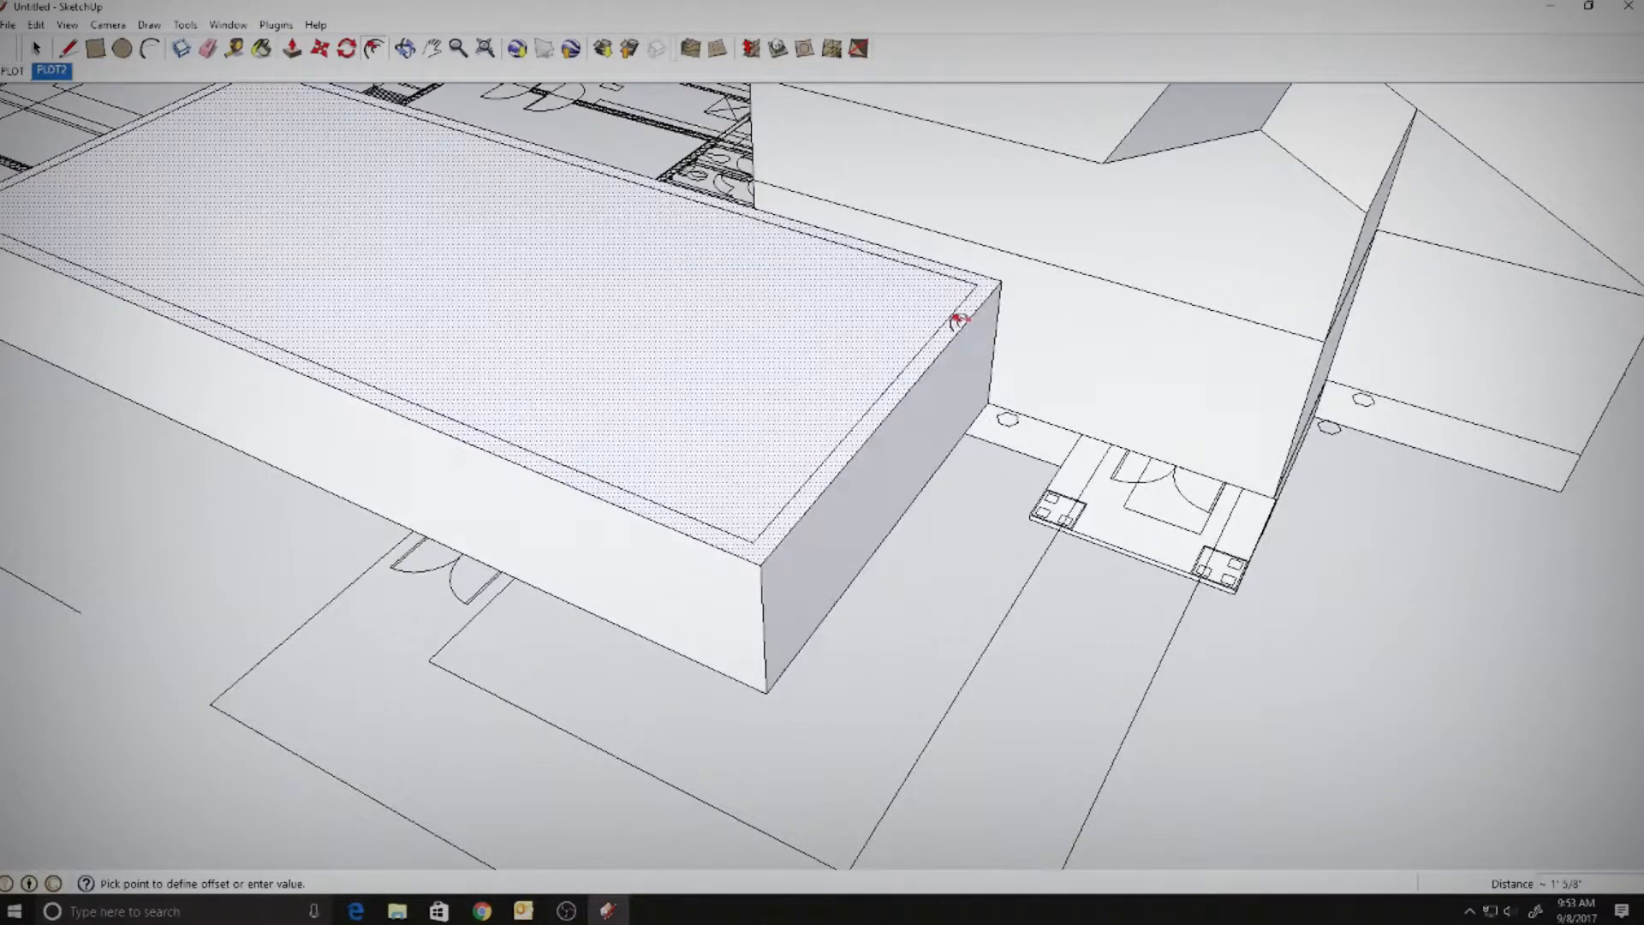
pyautogui.click(959, 321)
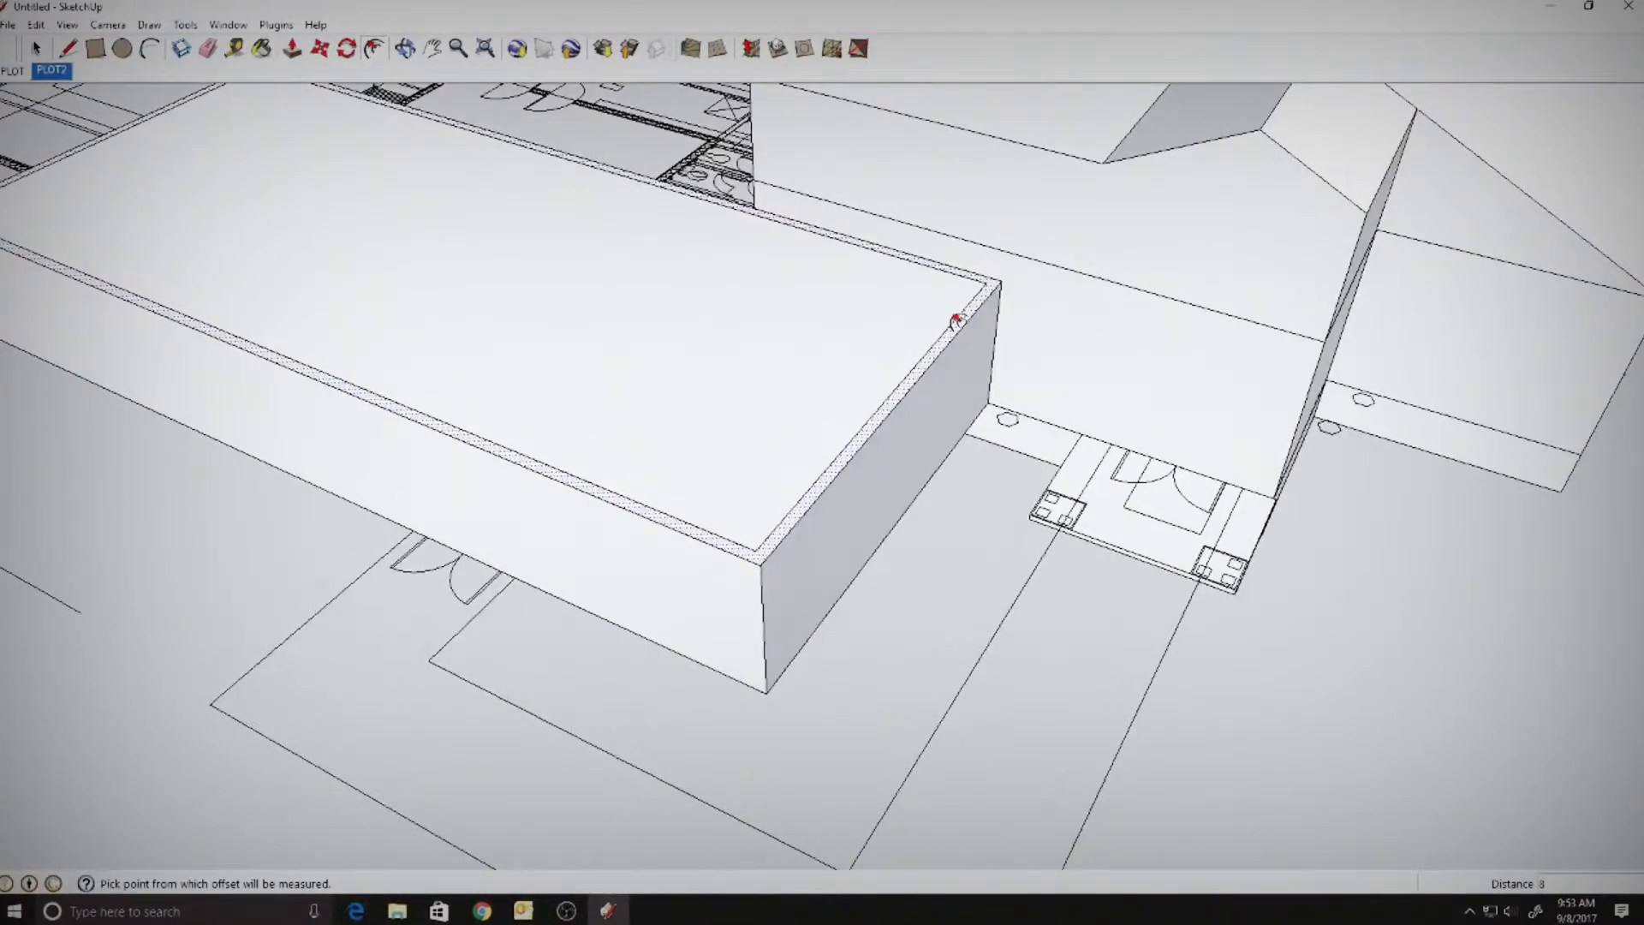
pyautogui.click(958, 321)
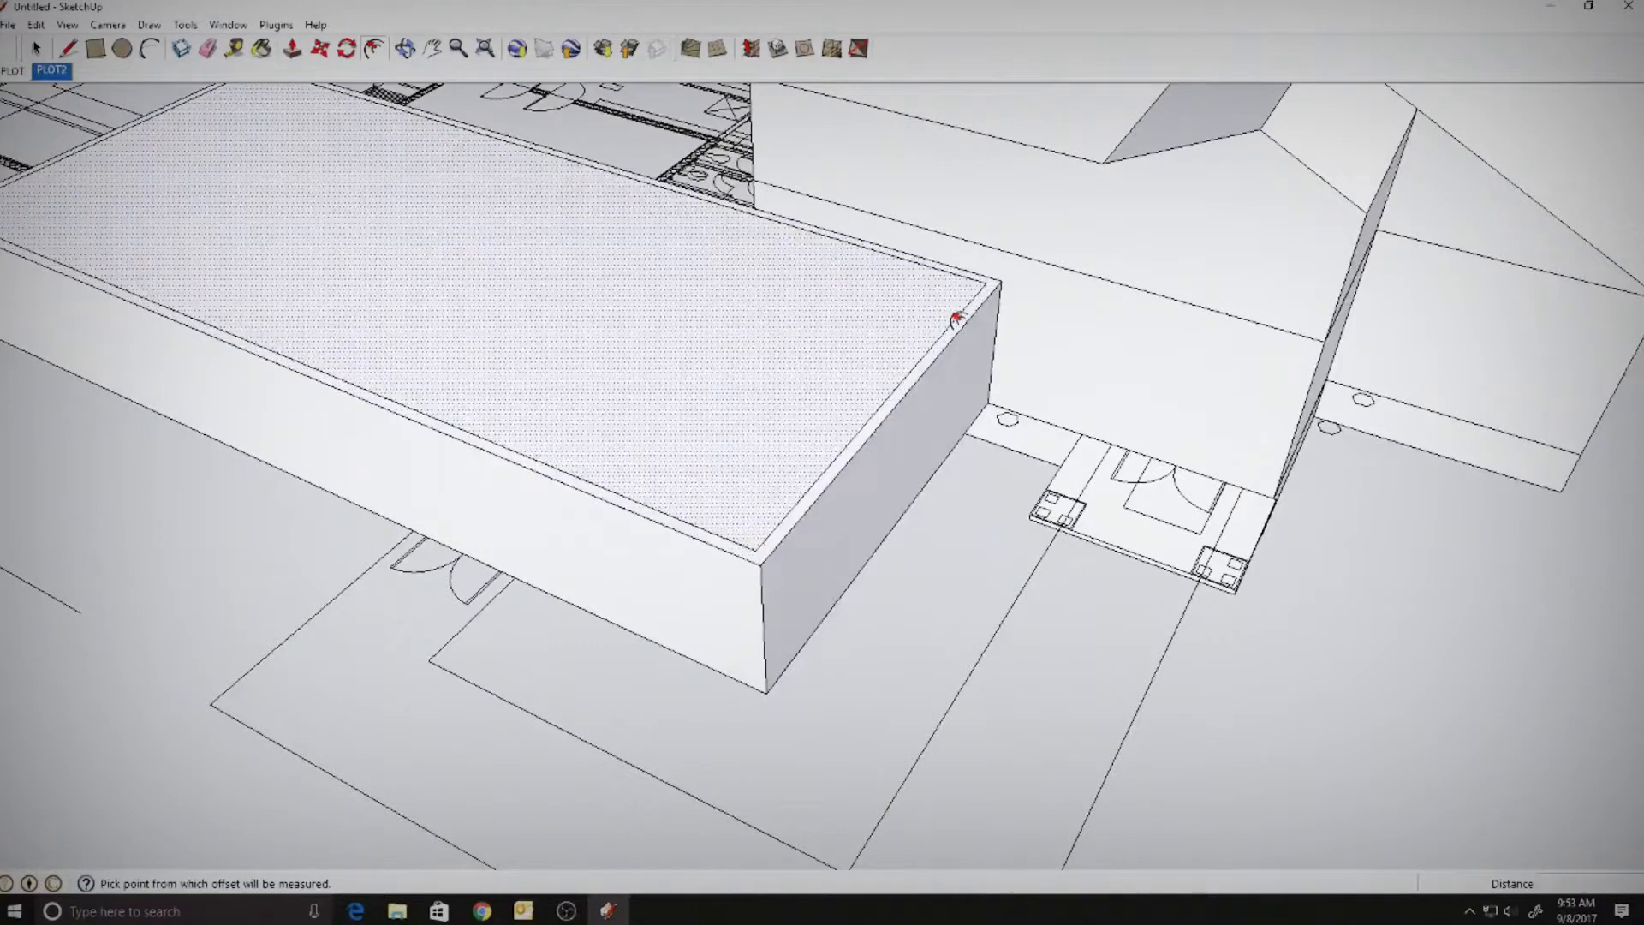
# - Push the long, low wing's inner roof face down to the floor plan and push the rear wall's inner face out to its outer edge
pyautogui.click(292, 49)
pyautogui.click(537, 426)
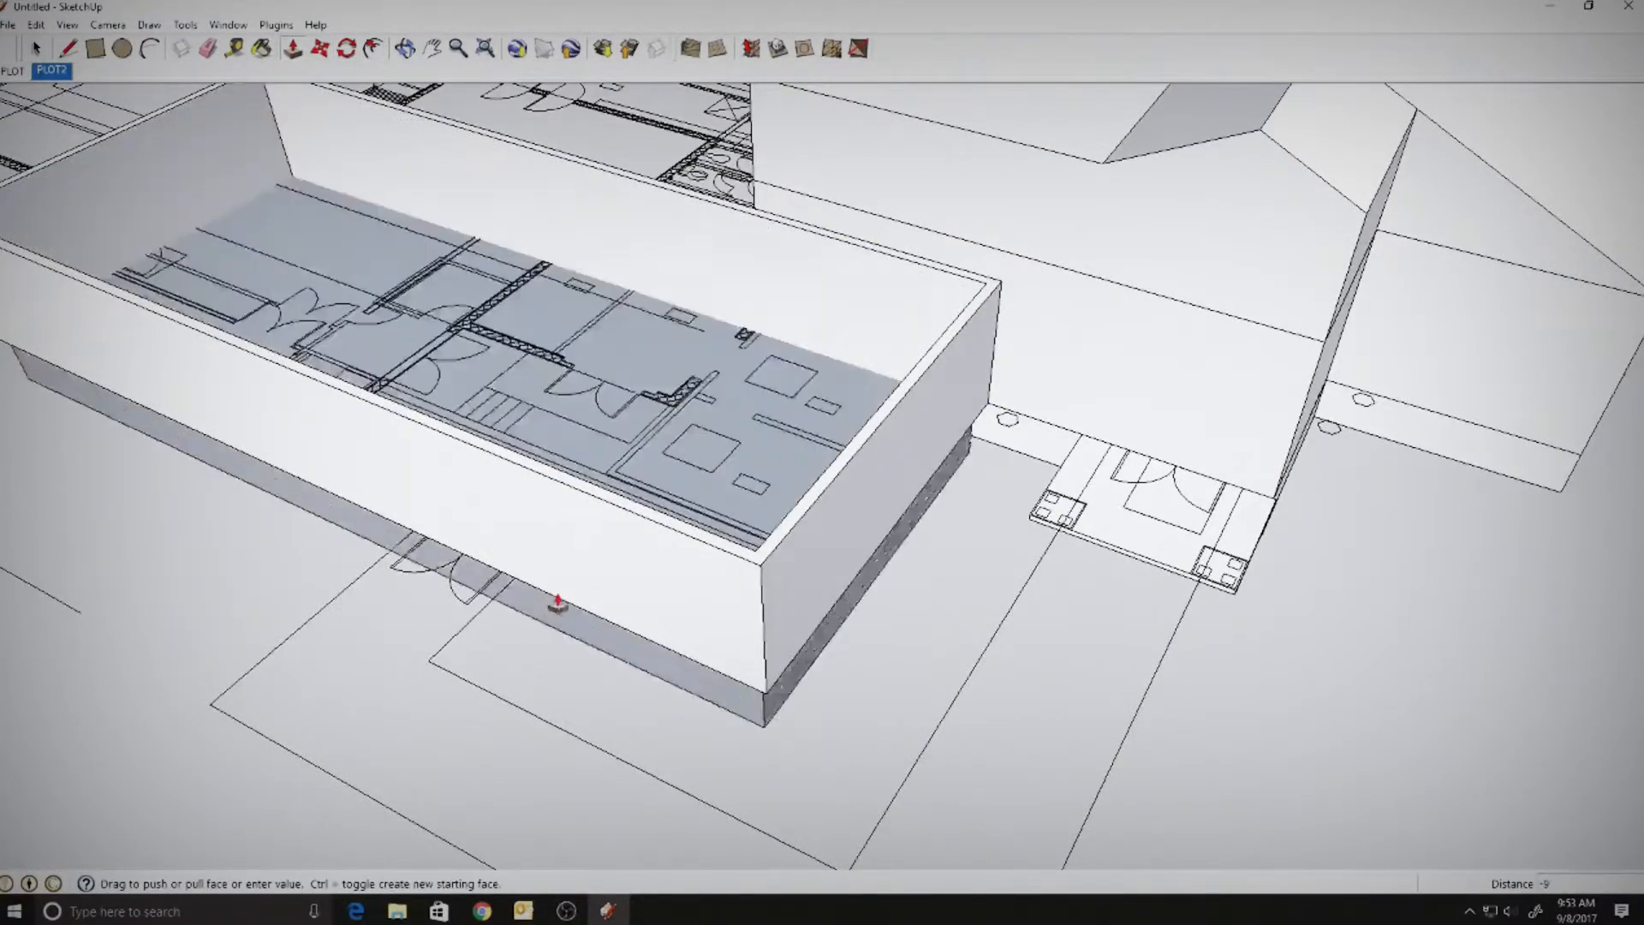
pyautogui.click(557, 605)
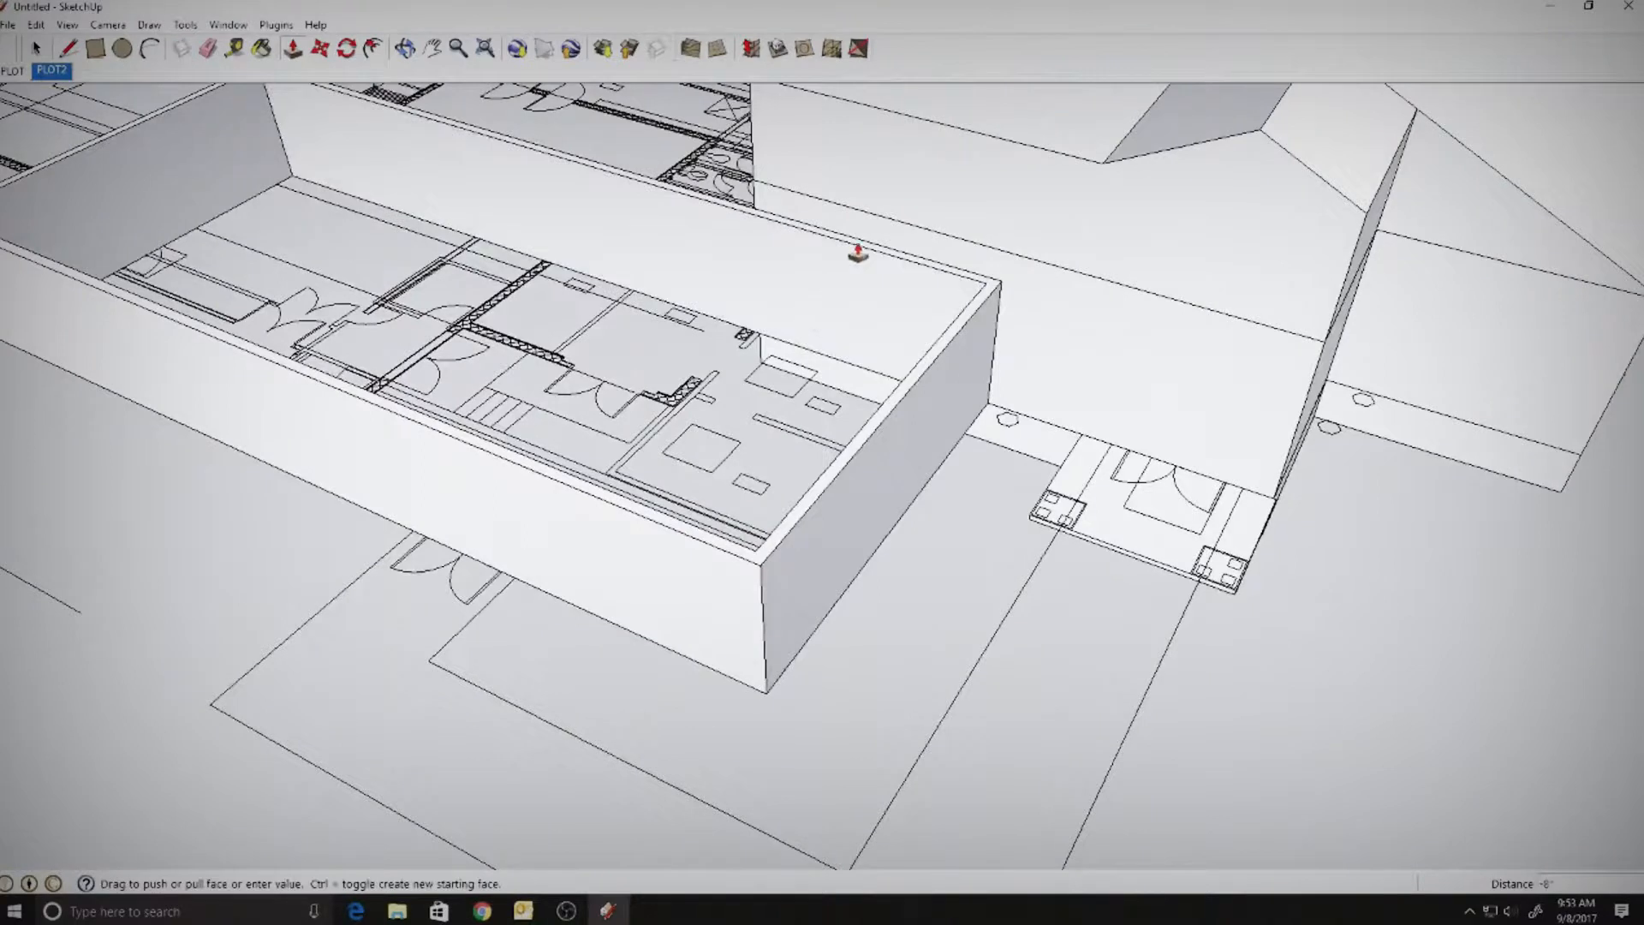
pyautogui.click(859, 251)
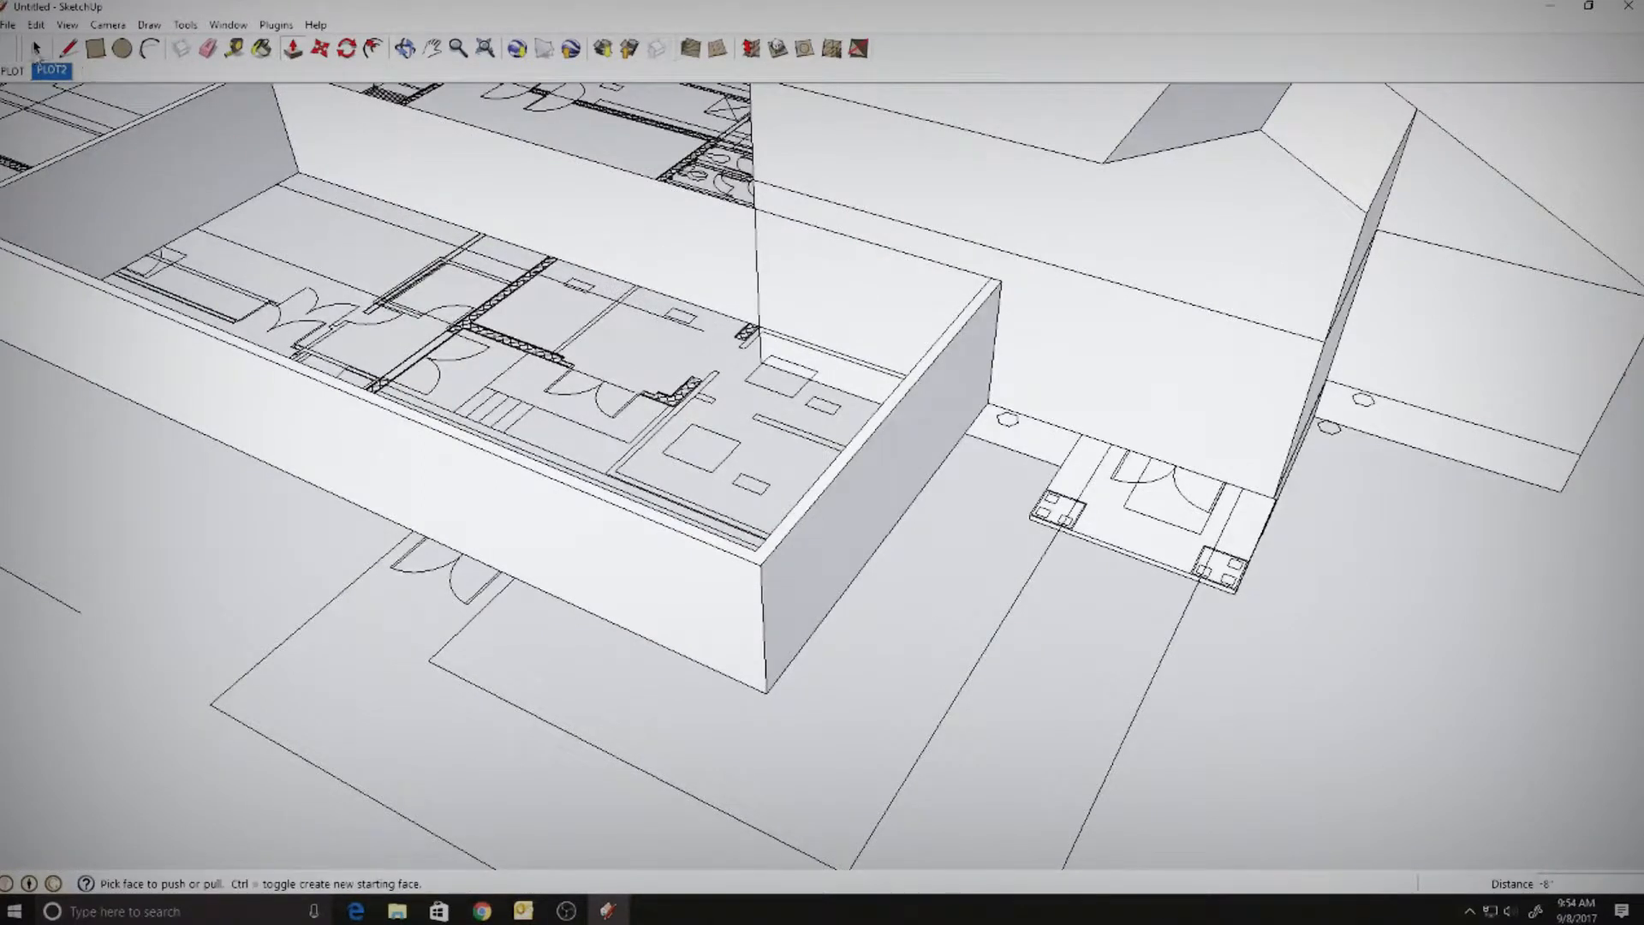
# - Select all connected geometry of the long, low wing's walls and make it a group
pyautogui.click(36, 49)
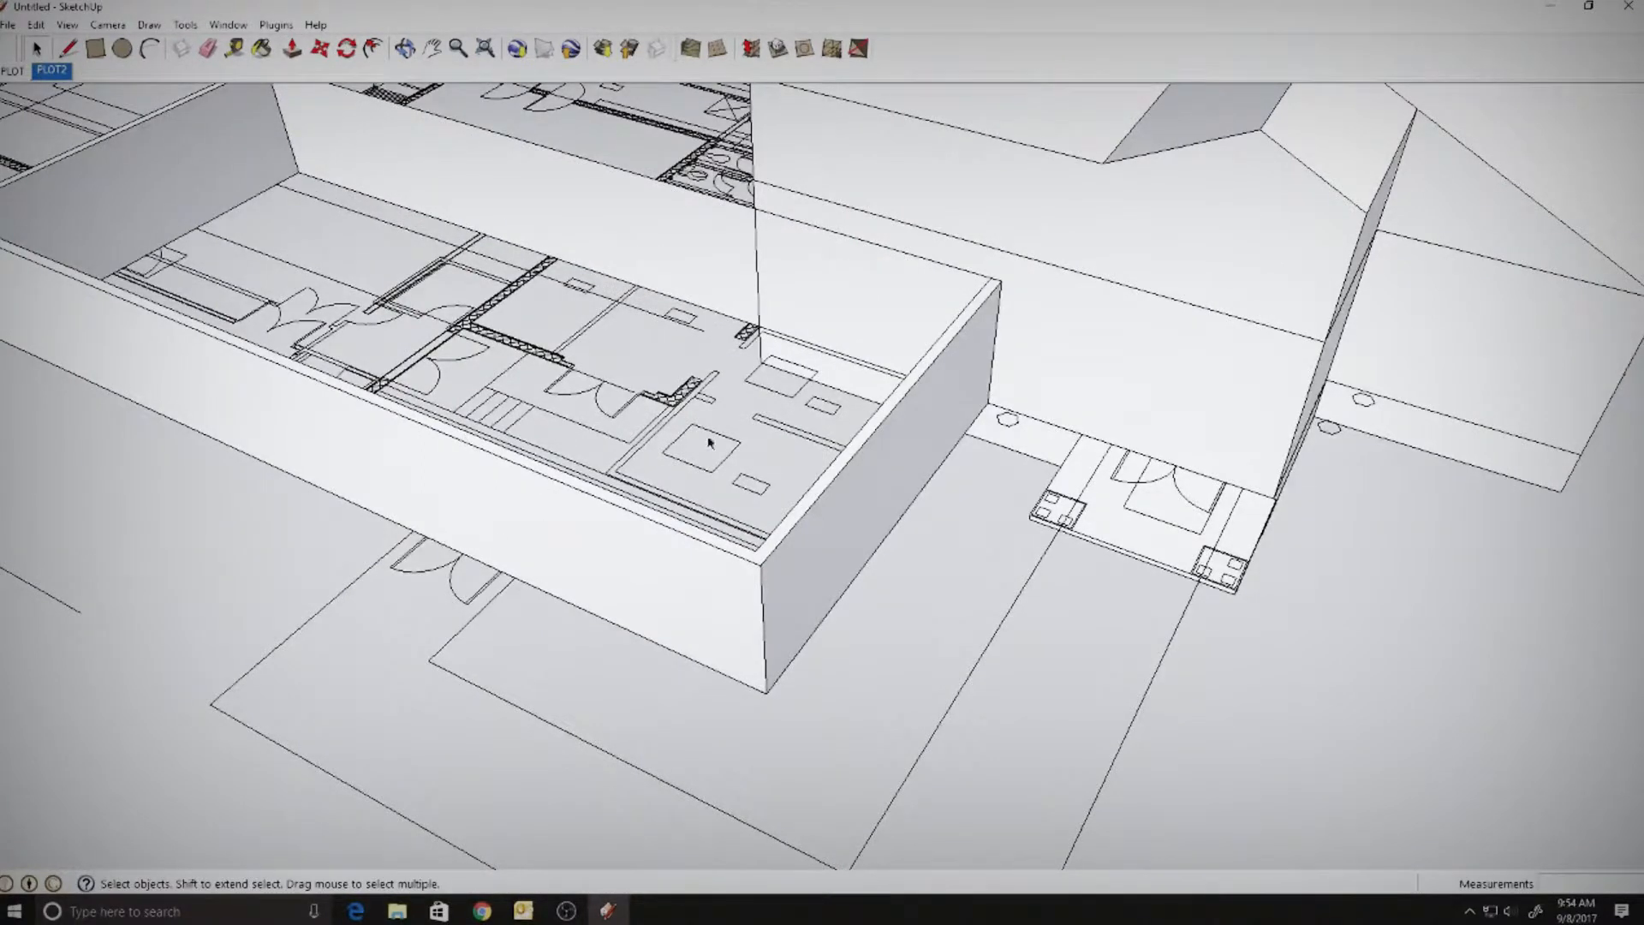
pyautogui.rightClick(658, 548)
pyautogui.moveTo(700, 223)
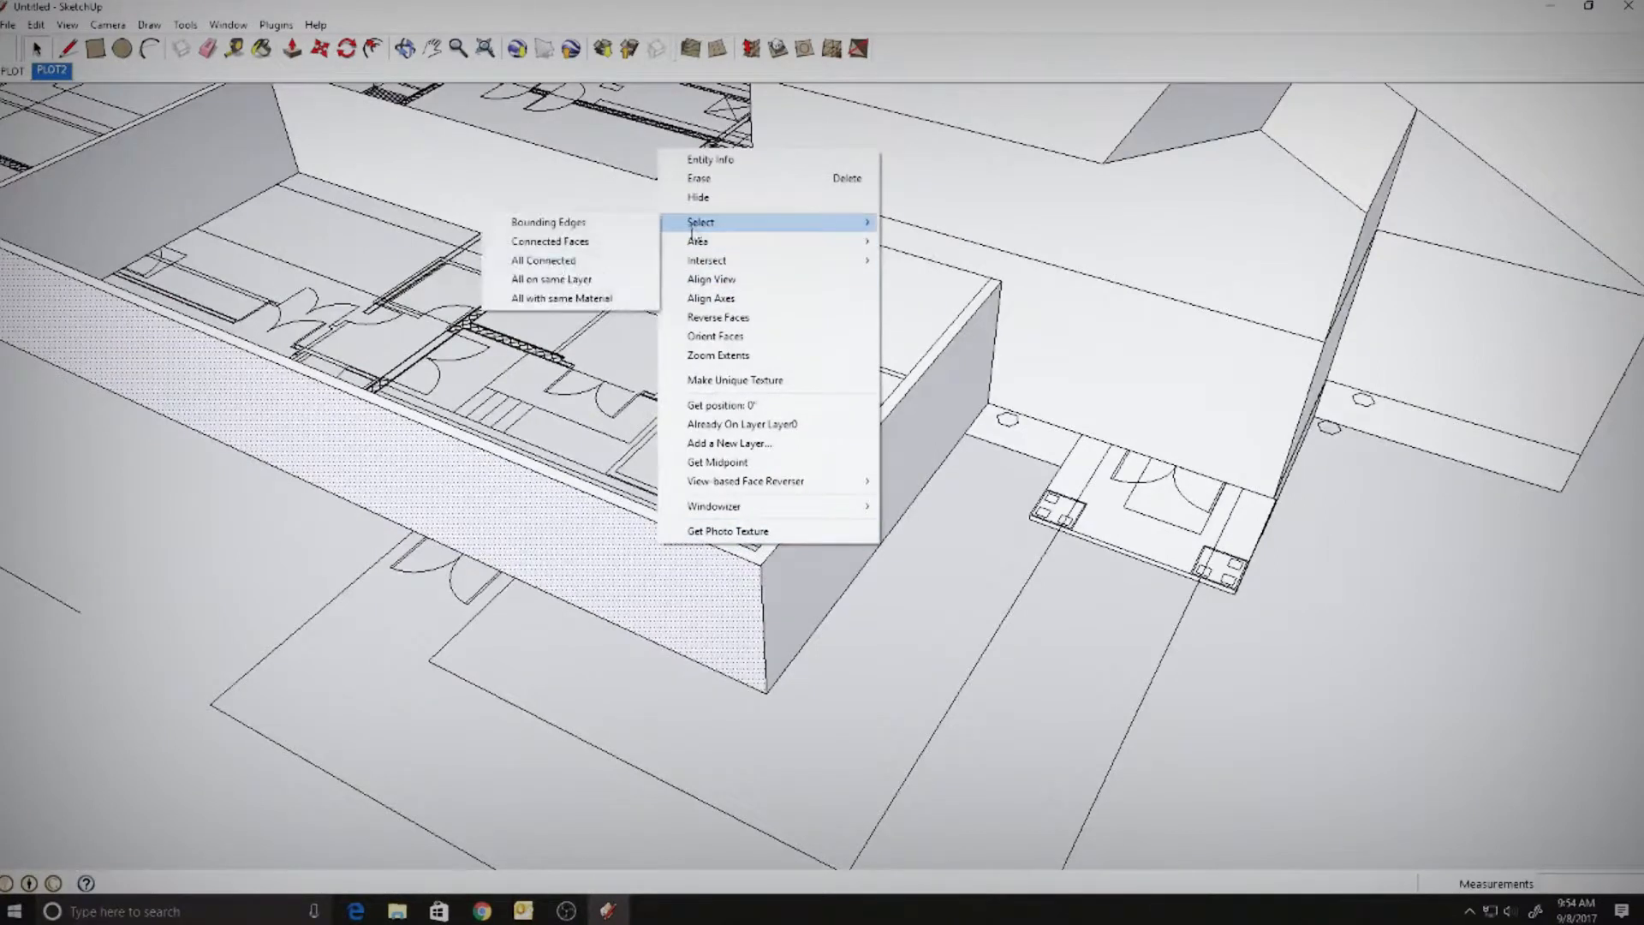
pyautogui.click(557, 262)
pyautogui.rightClick(615, 216)
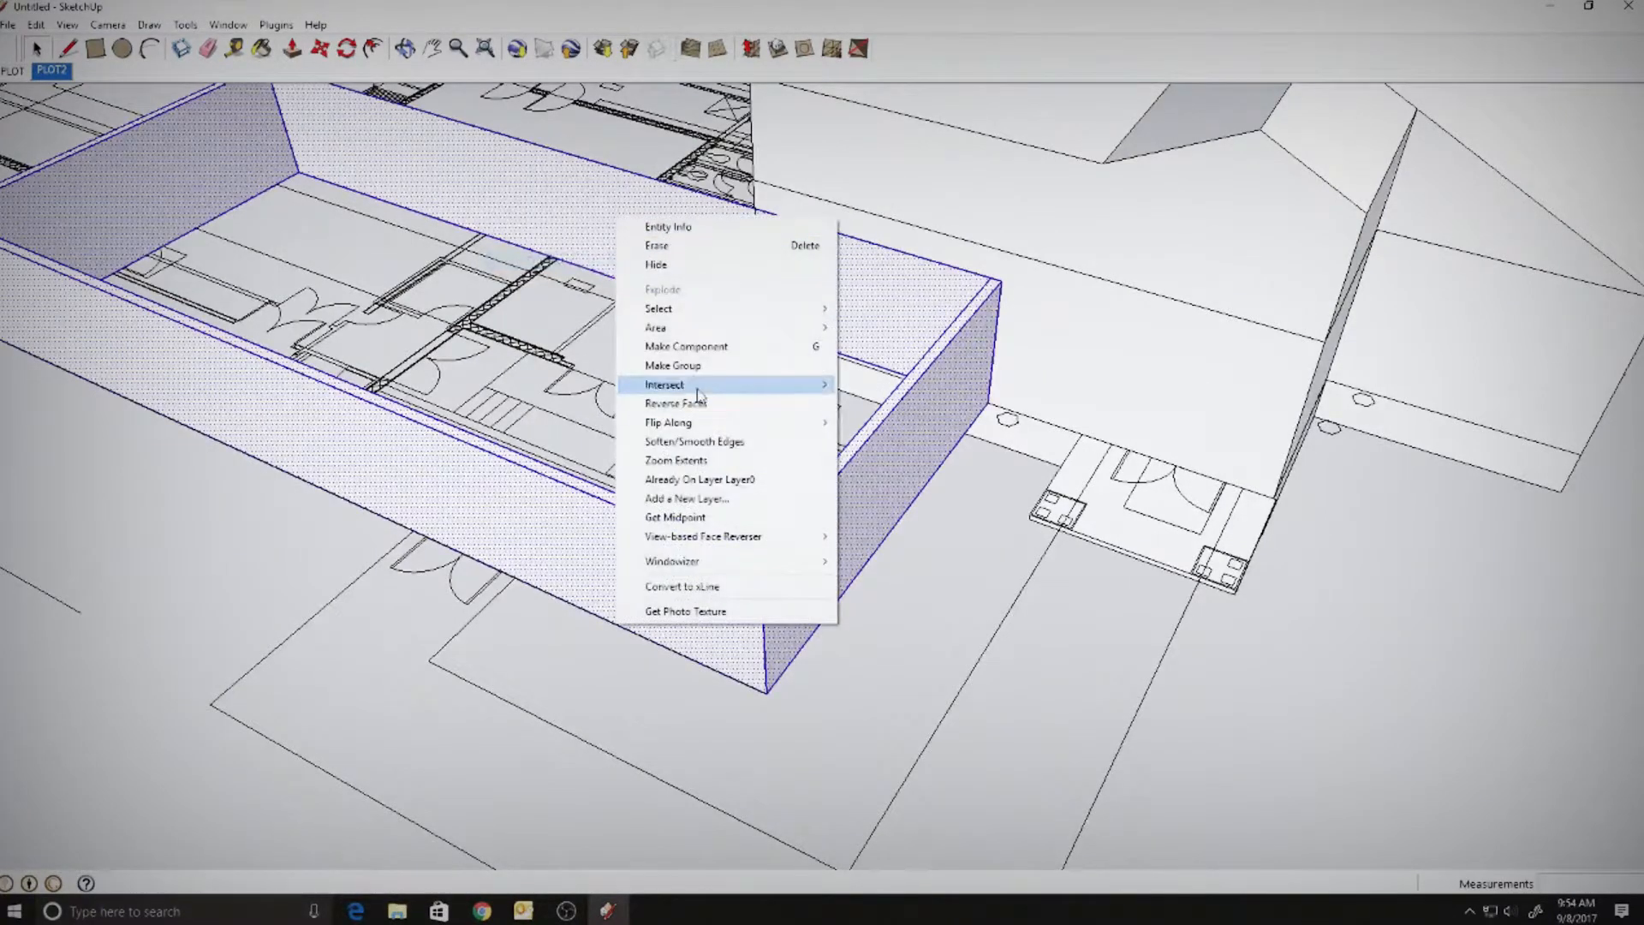
pyautogui.click(697, 366)
pyautogui.click(284, 532)
# - Draw a terrace rectangle about 26' 8" deep in front of the entry, from the inner wall corner beyond the gabled wing's corner
pyautogui.moveTo(285, 532); pyautogui.dragTo(624, 320, button='middle')
pyautogui.scroll(2, 579, 502)
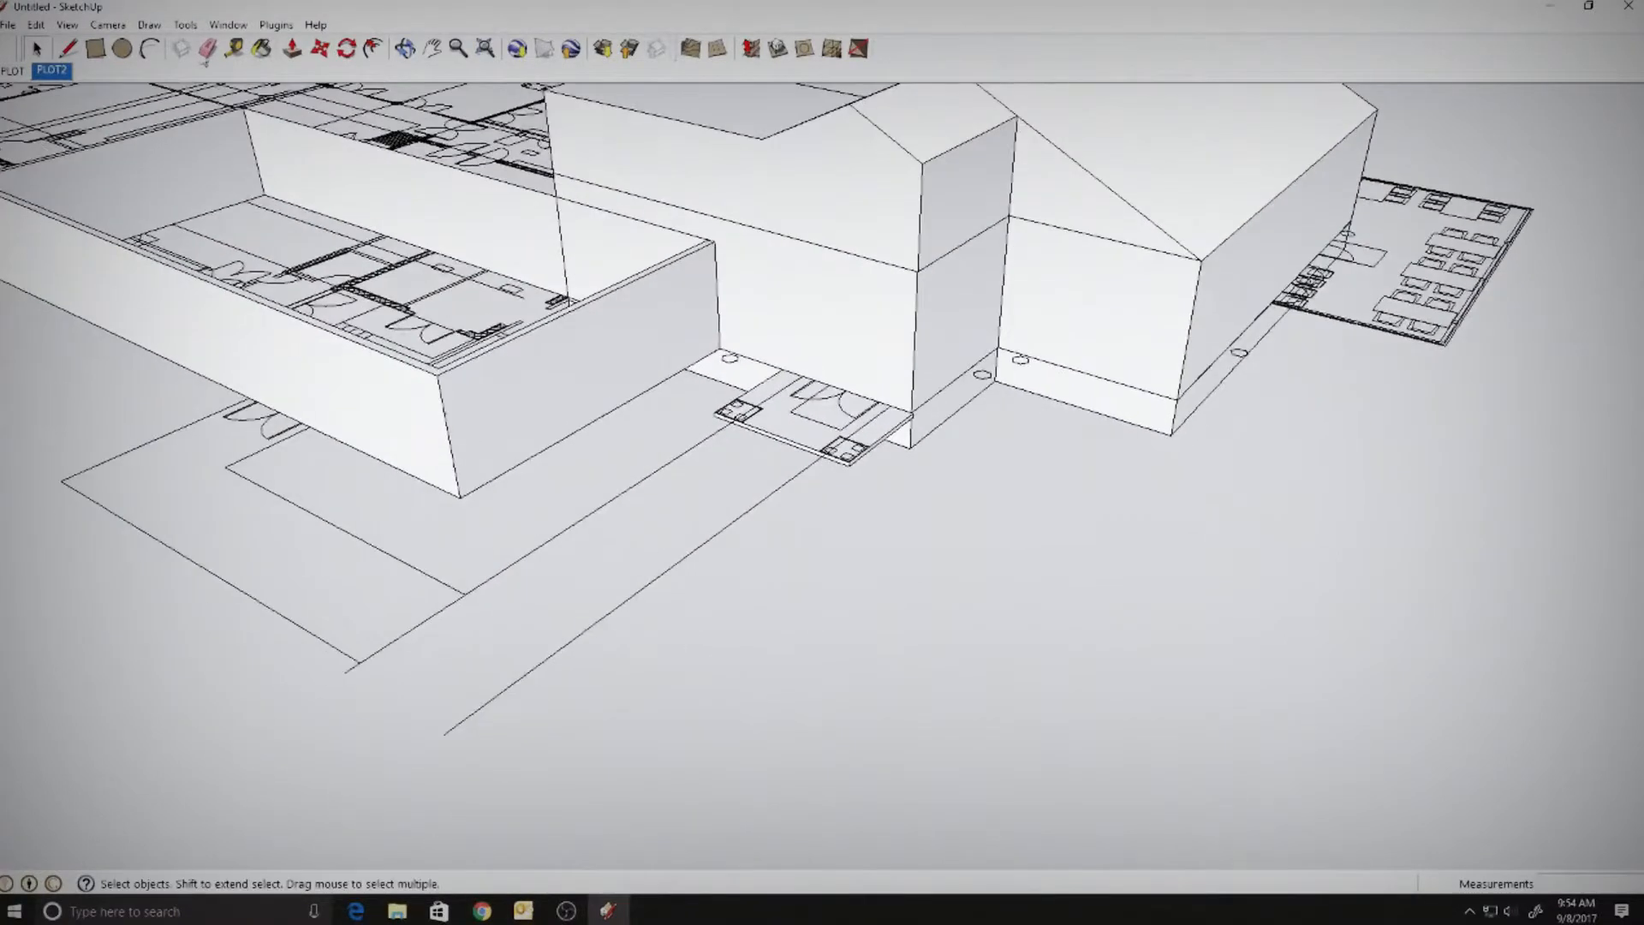
pyautogui.click(95, 48)
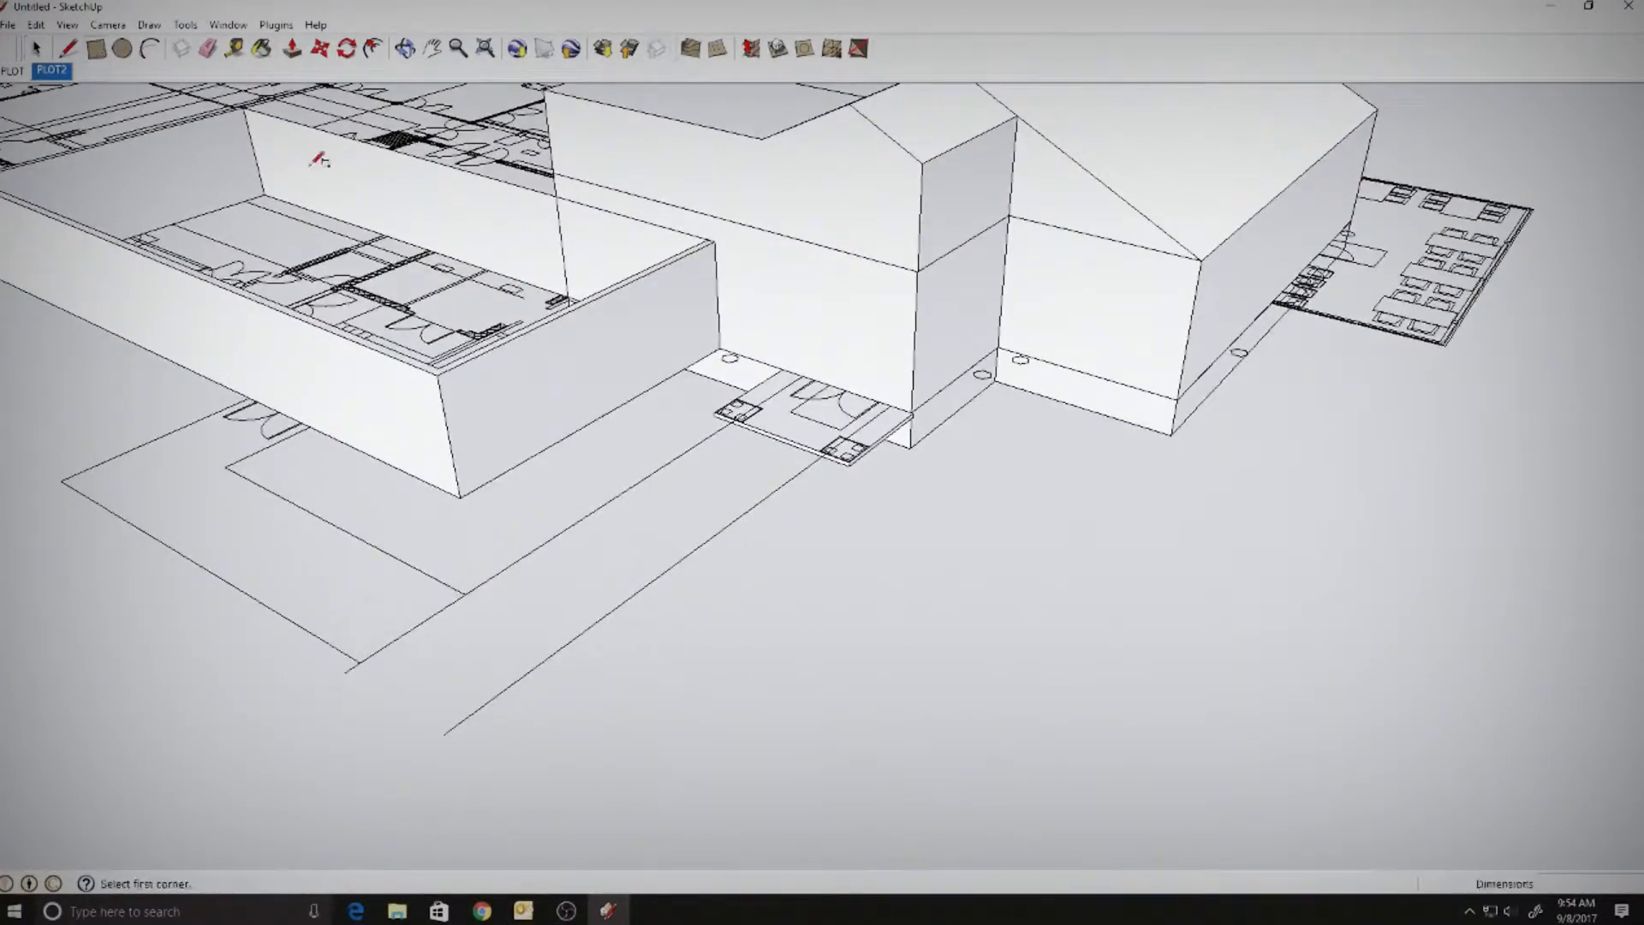
pyautogui.click(721, 348)
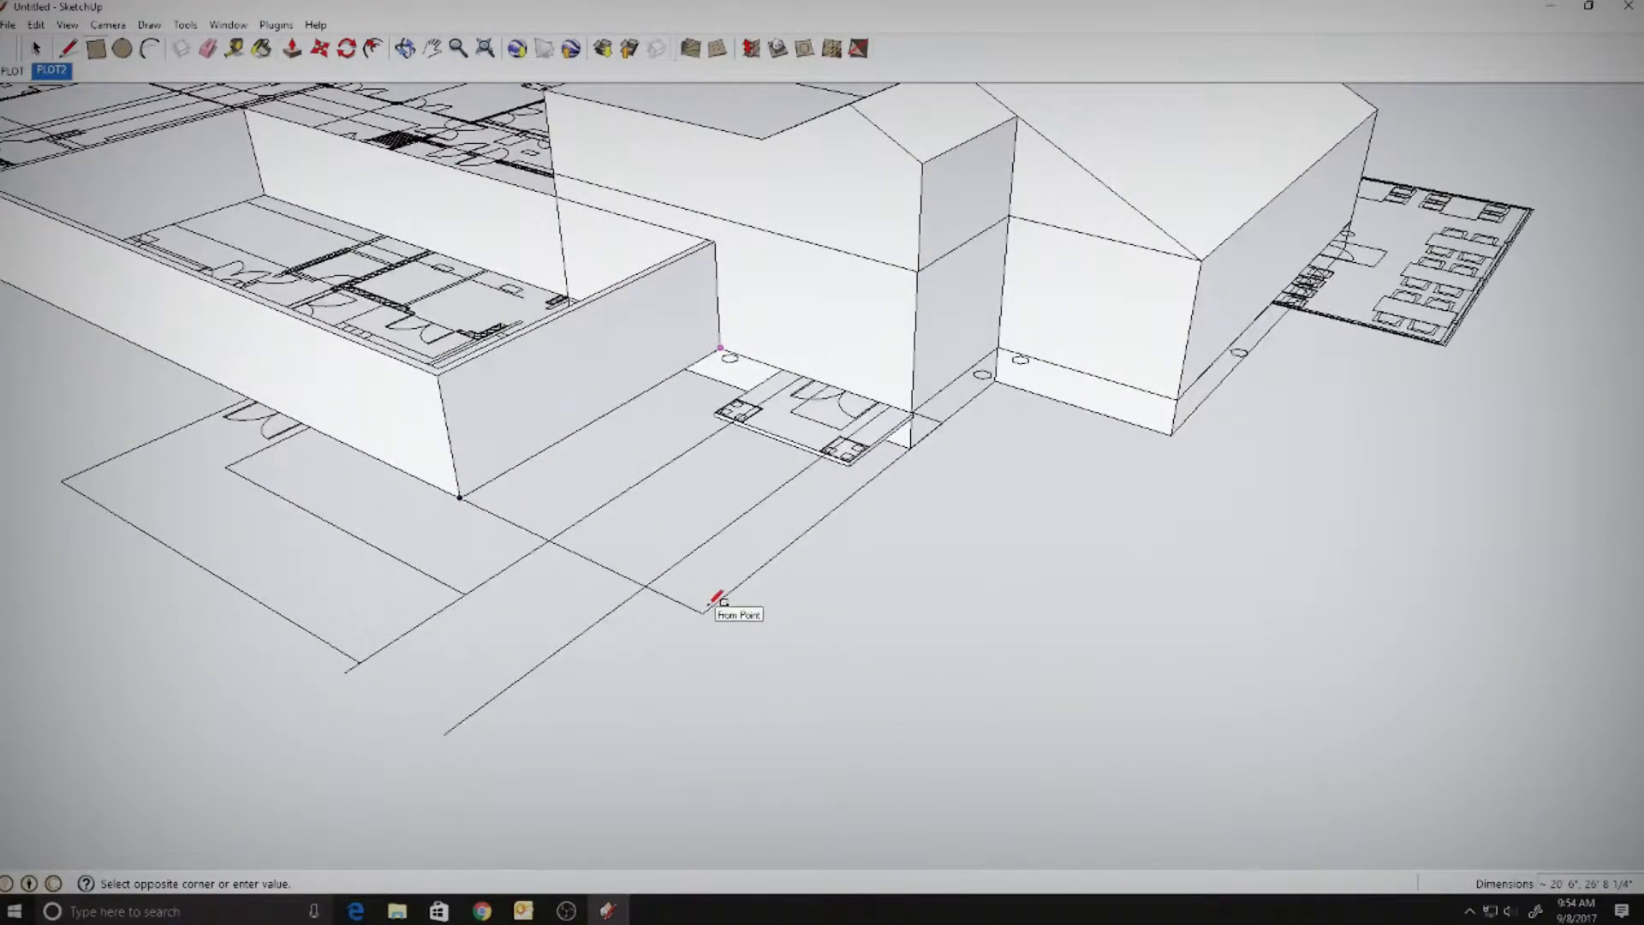
pyautogui.click(759, 615)
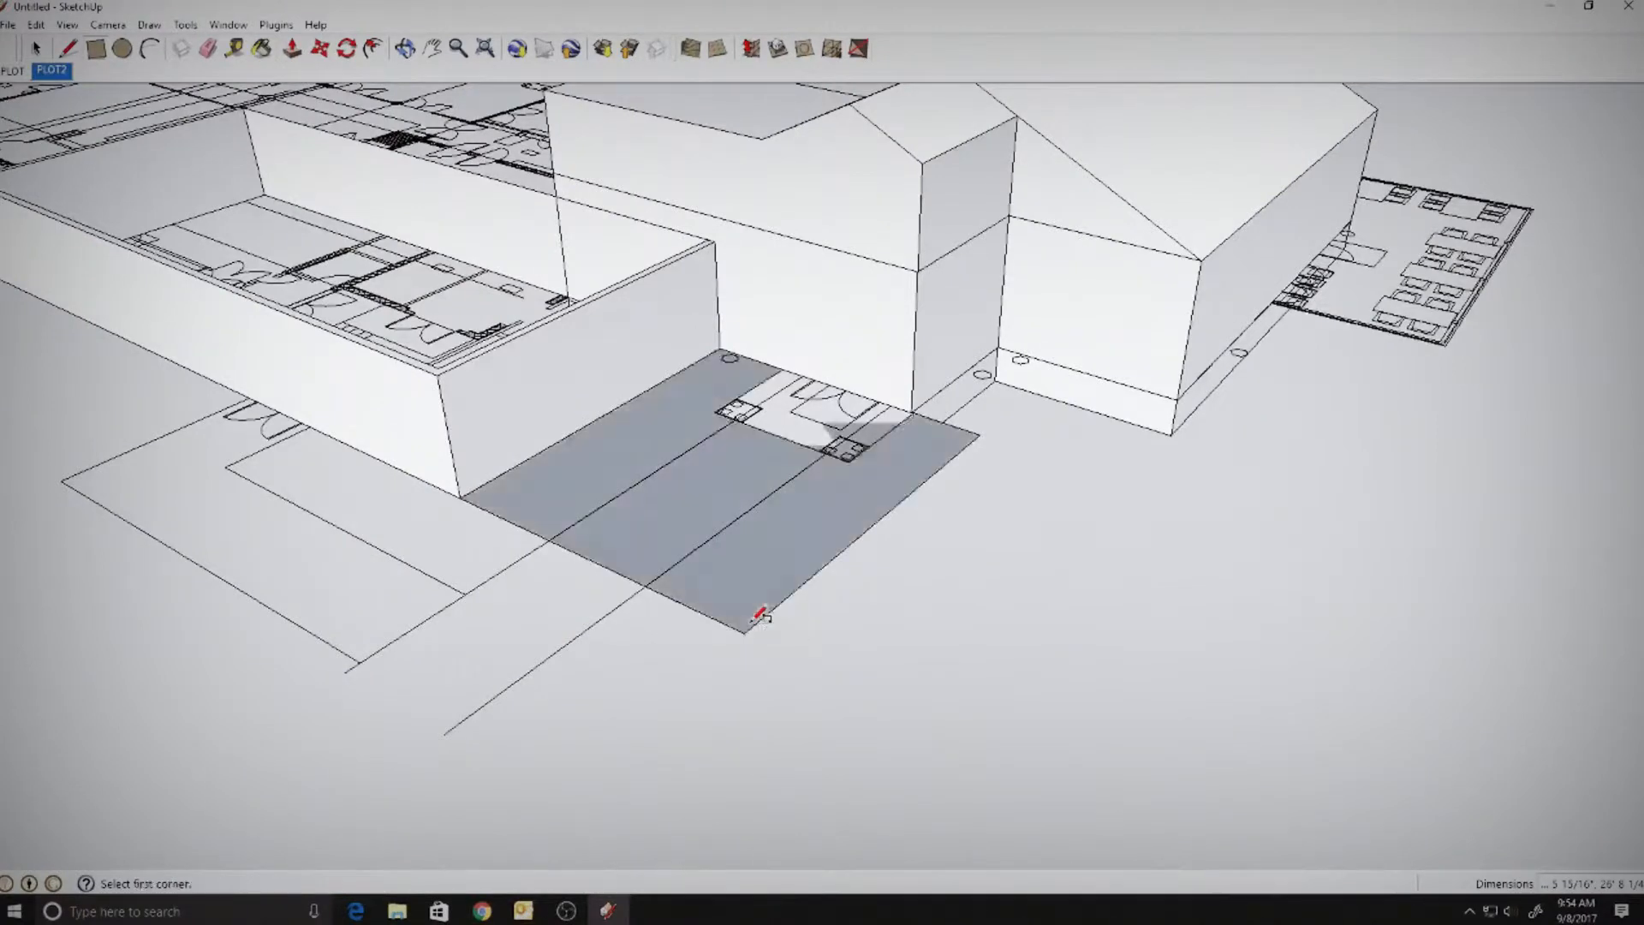
# - Extrude the terrace rectangle into a slab extended well past the gabled wing's corner, and lower its top face 4" with Push/Pull
pyautogui.click(292, 48)
pyautogui.moveTo(968, 453); pyautogui.dragTo(1280, 603)
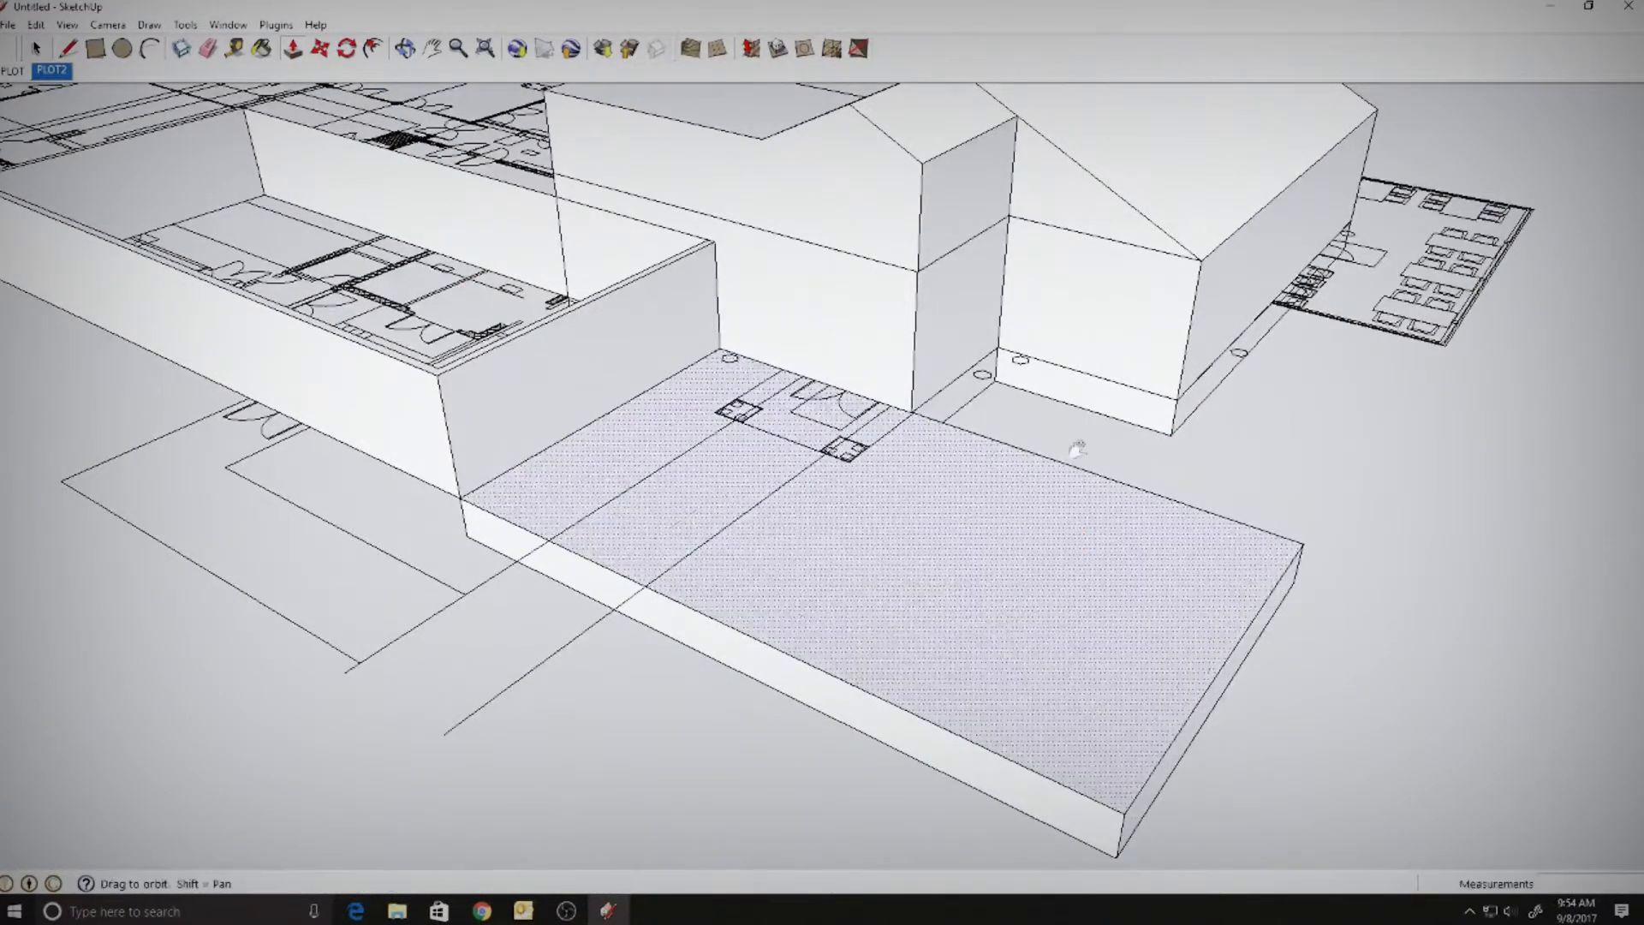
pyautogui.moveTo(1072, 440); pyautogui.dragTo(891, 408, button='middle')
pyautogui.press('p')
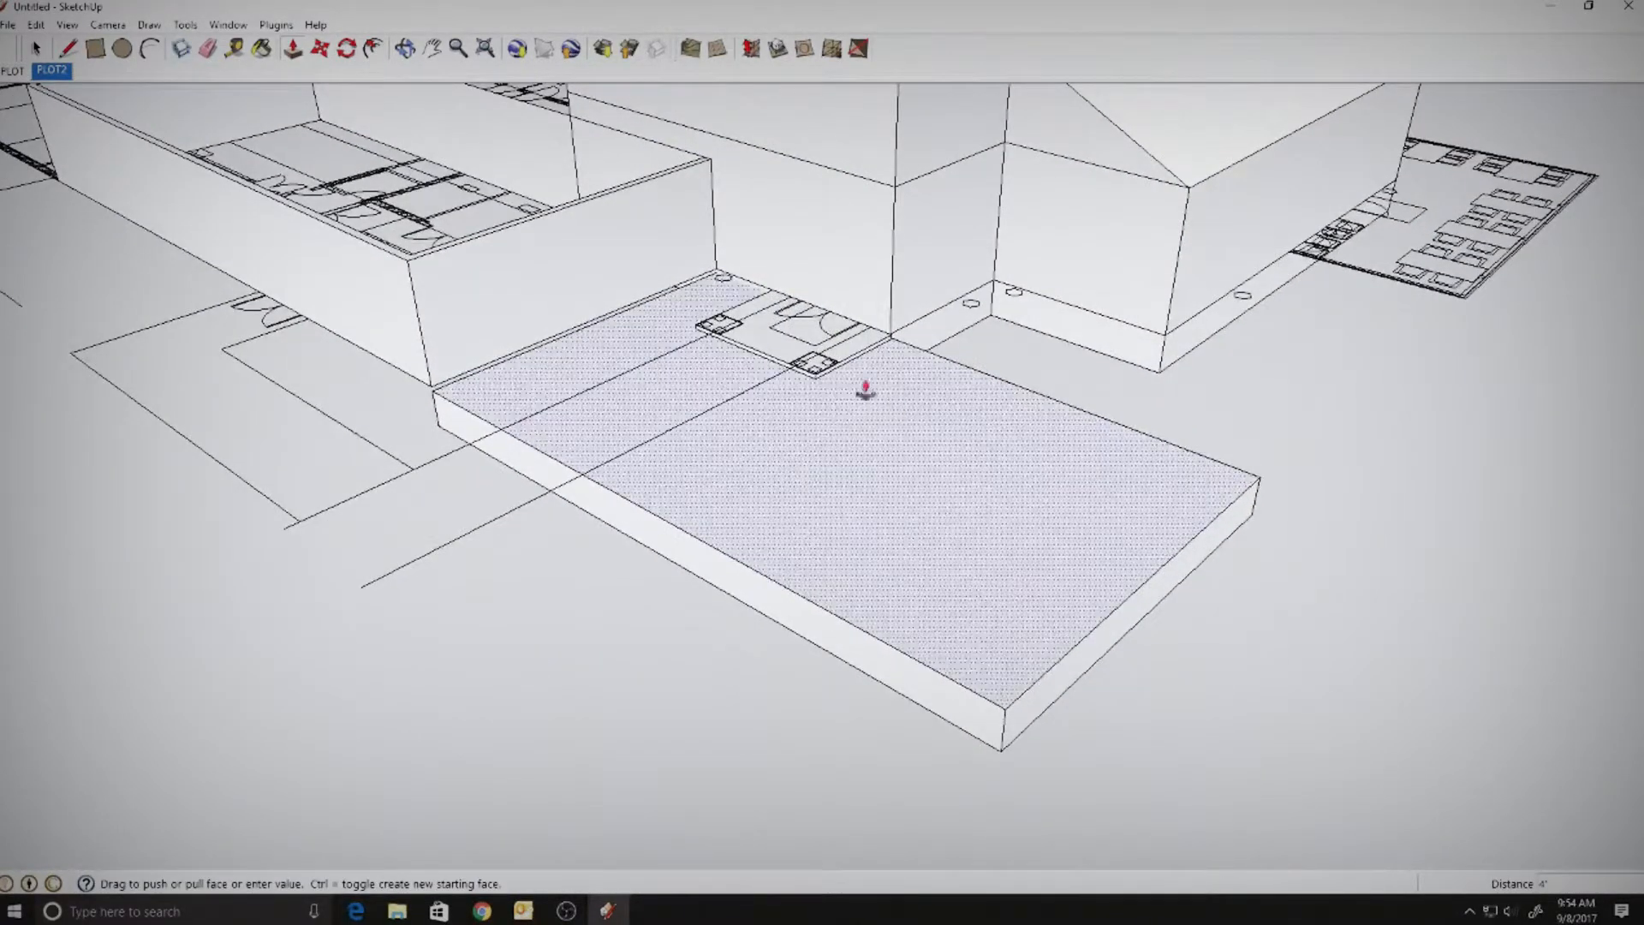
# - Select all connected geometry of the terrace slab and make it a group
pyautogui.click(36, 49)
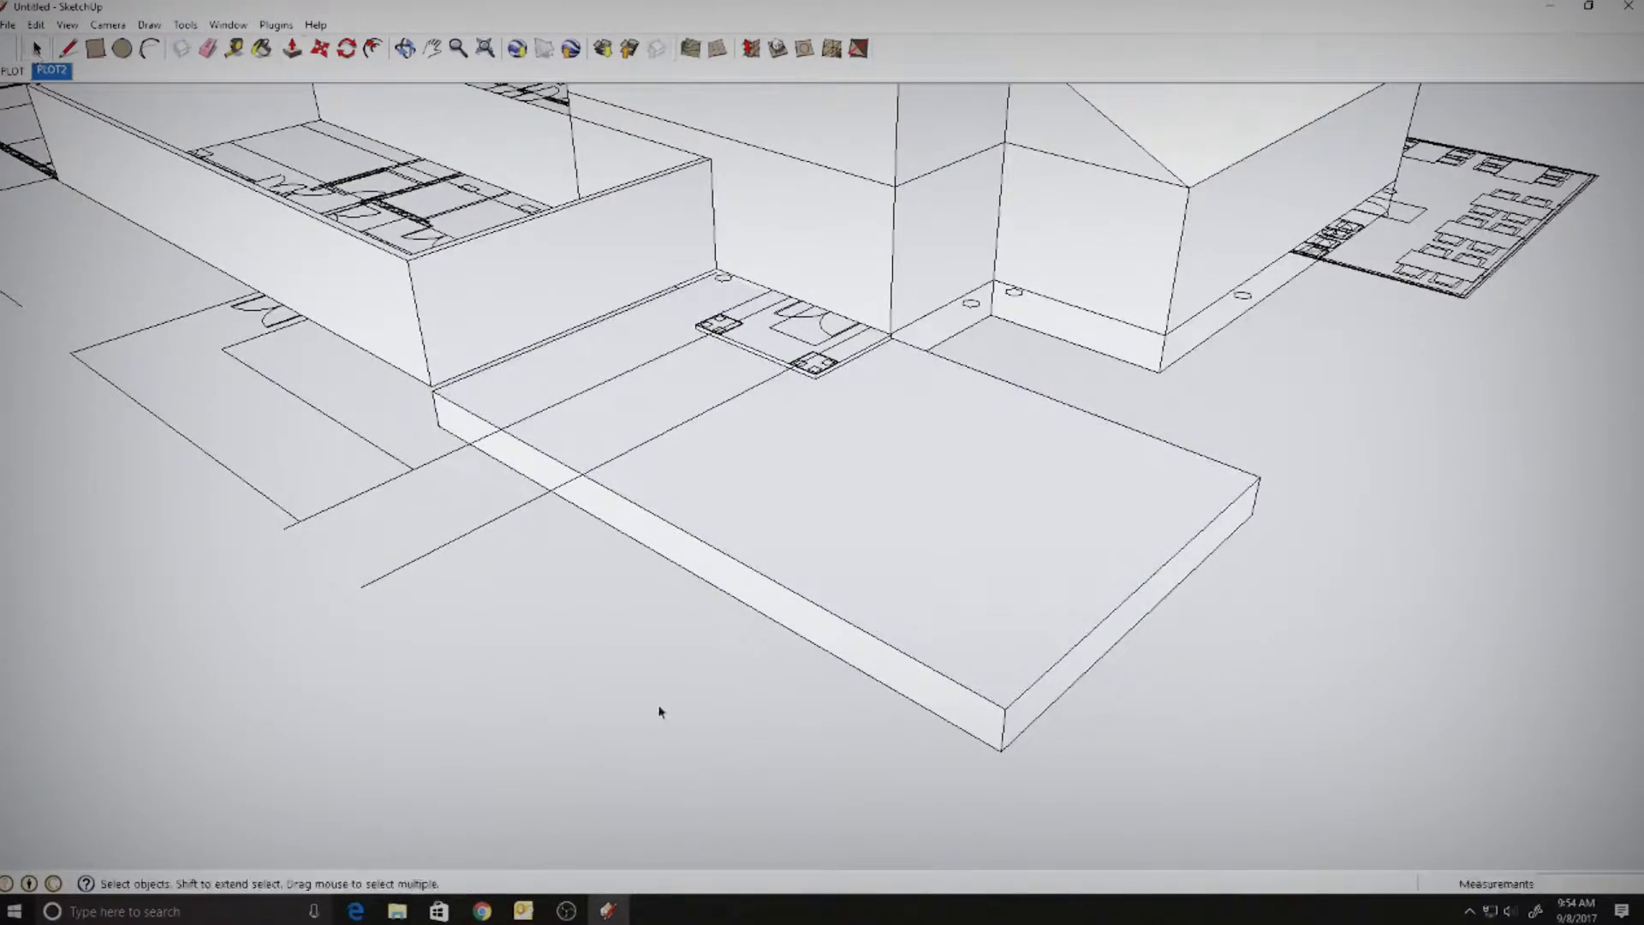
pyautogui.rightClick(801, 412)
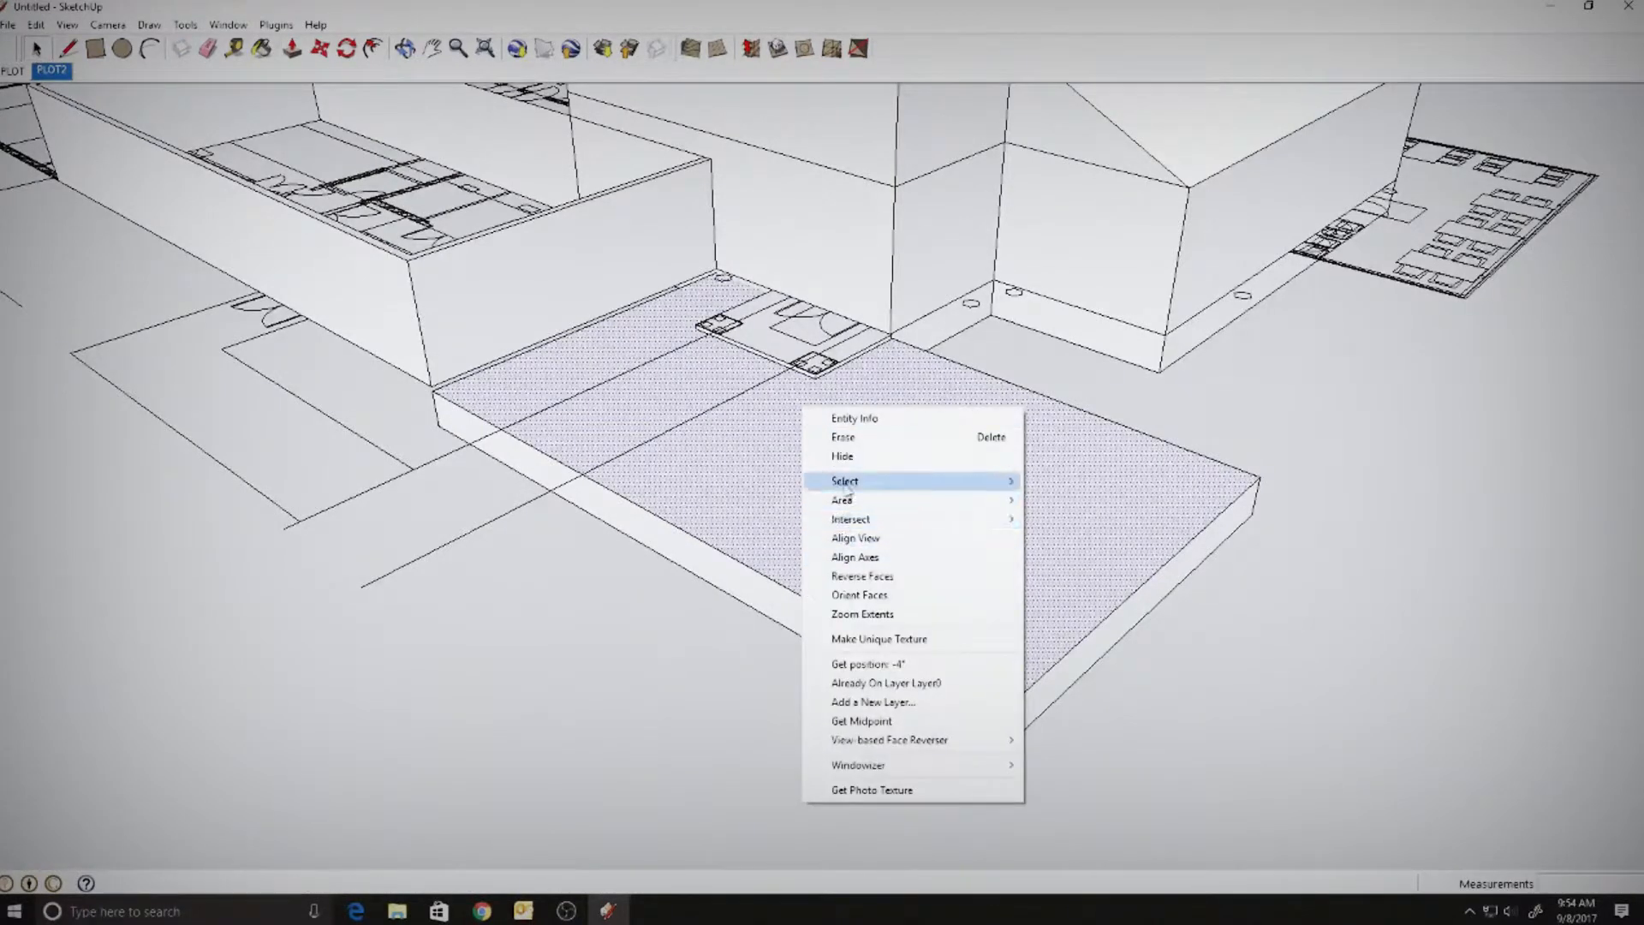
pyautogui.moveTo(847, 480)
pyautogui.click(777, 485)
pyautogui.rightClick(788, 480)
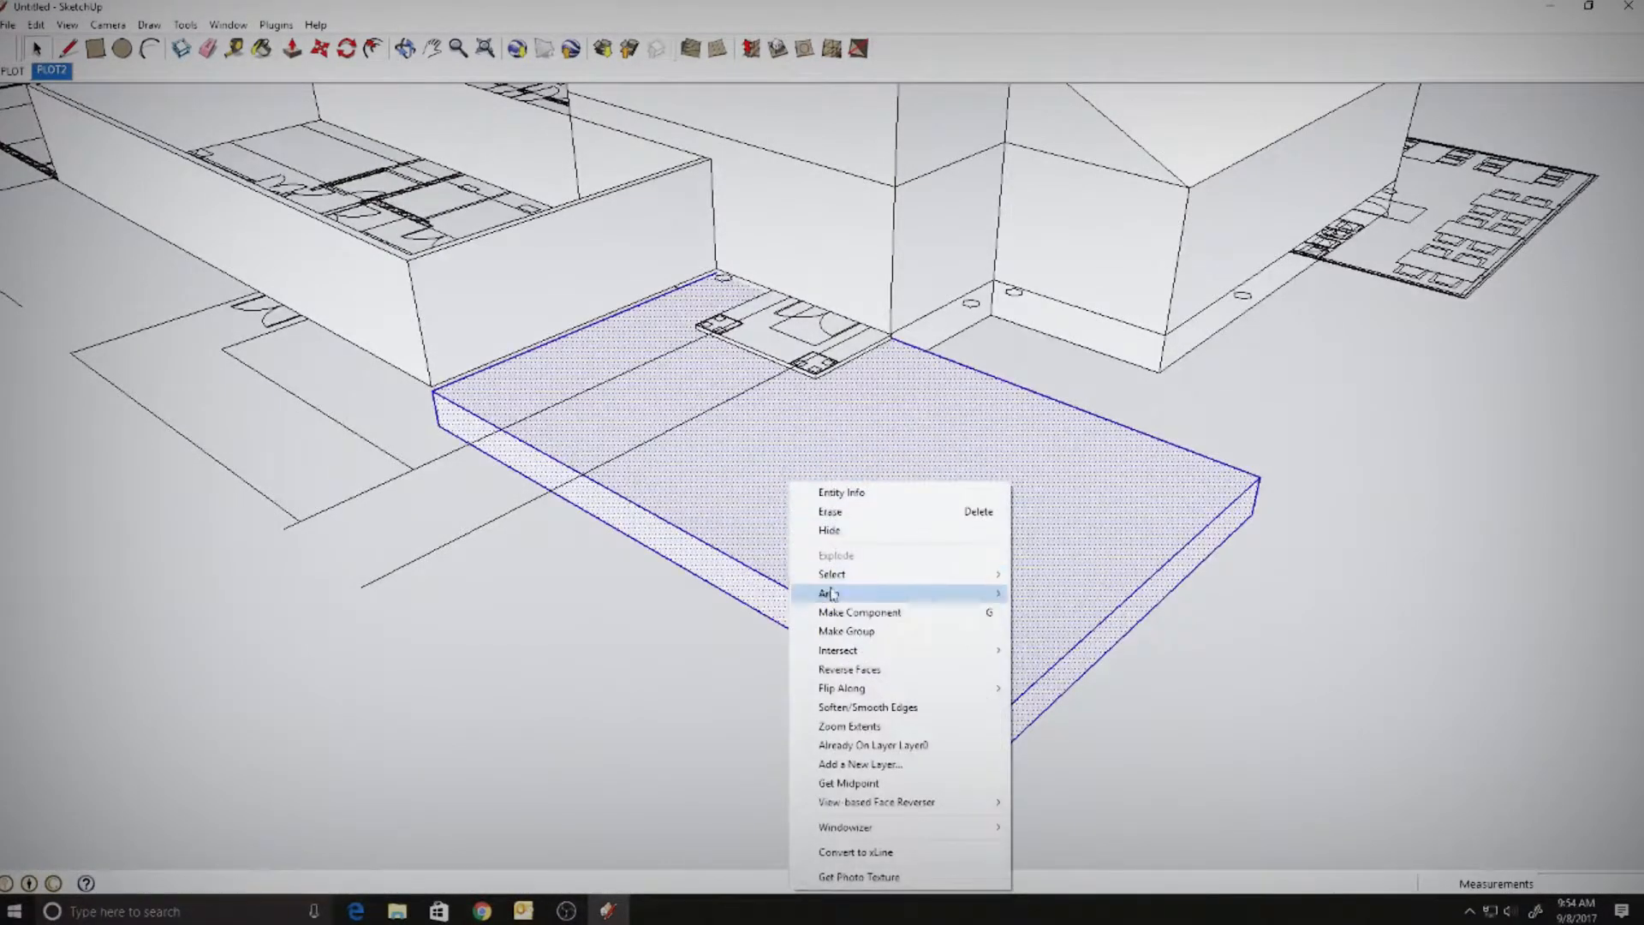
pyautogui.click(842, 634)
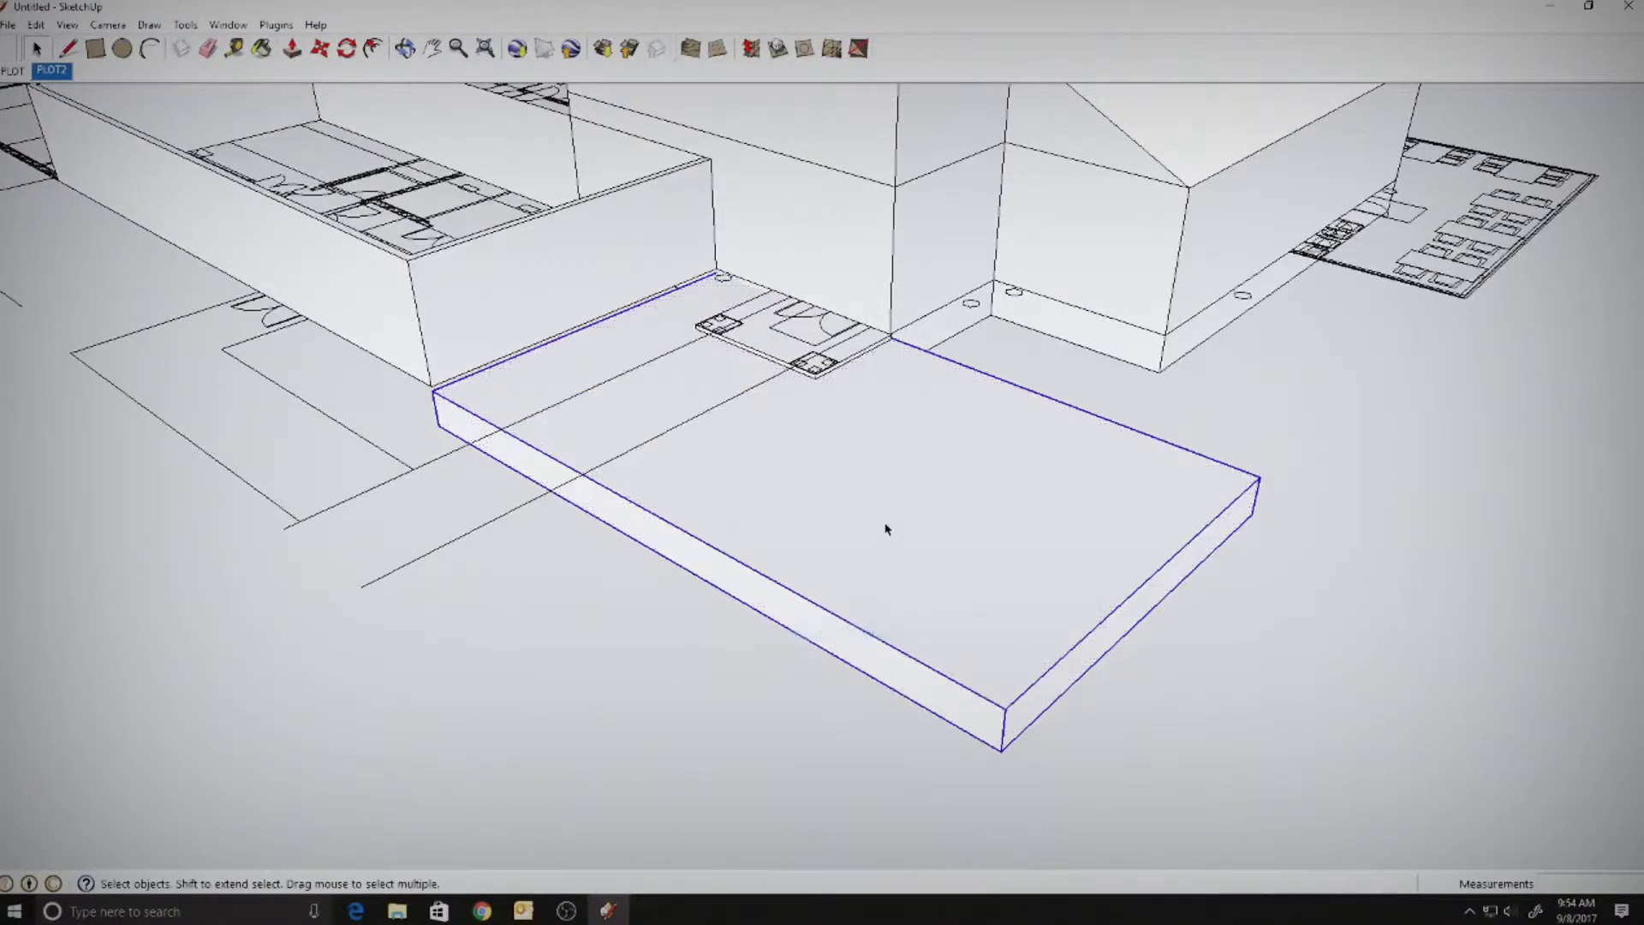
# - Open the terrace group and draw a diagonal line on its side face from the bottom outer edge up to the top corner at the building
pyautogui.doubleClick(882, 525)
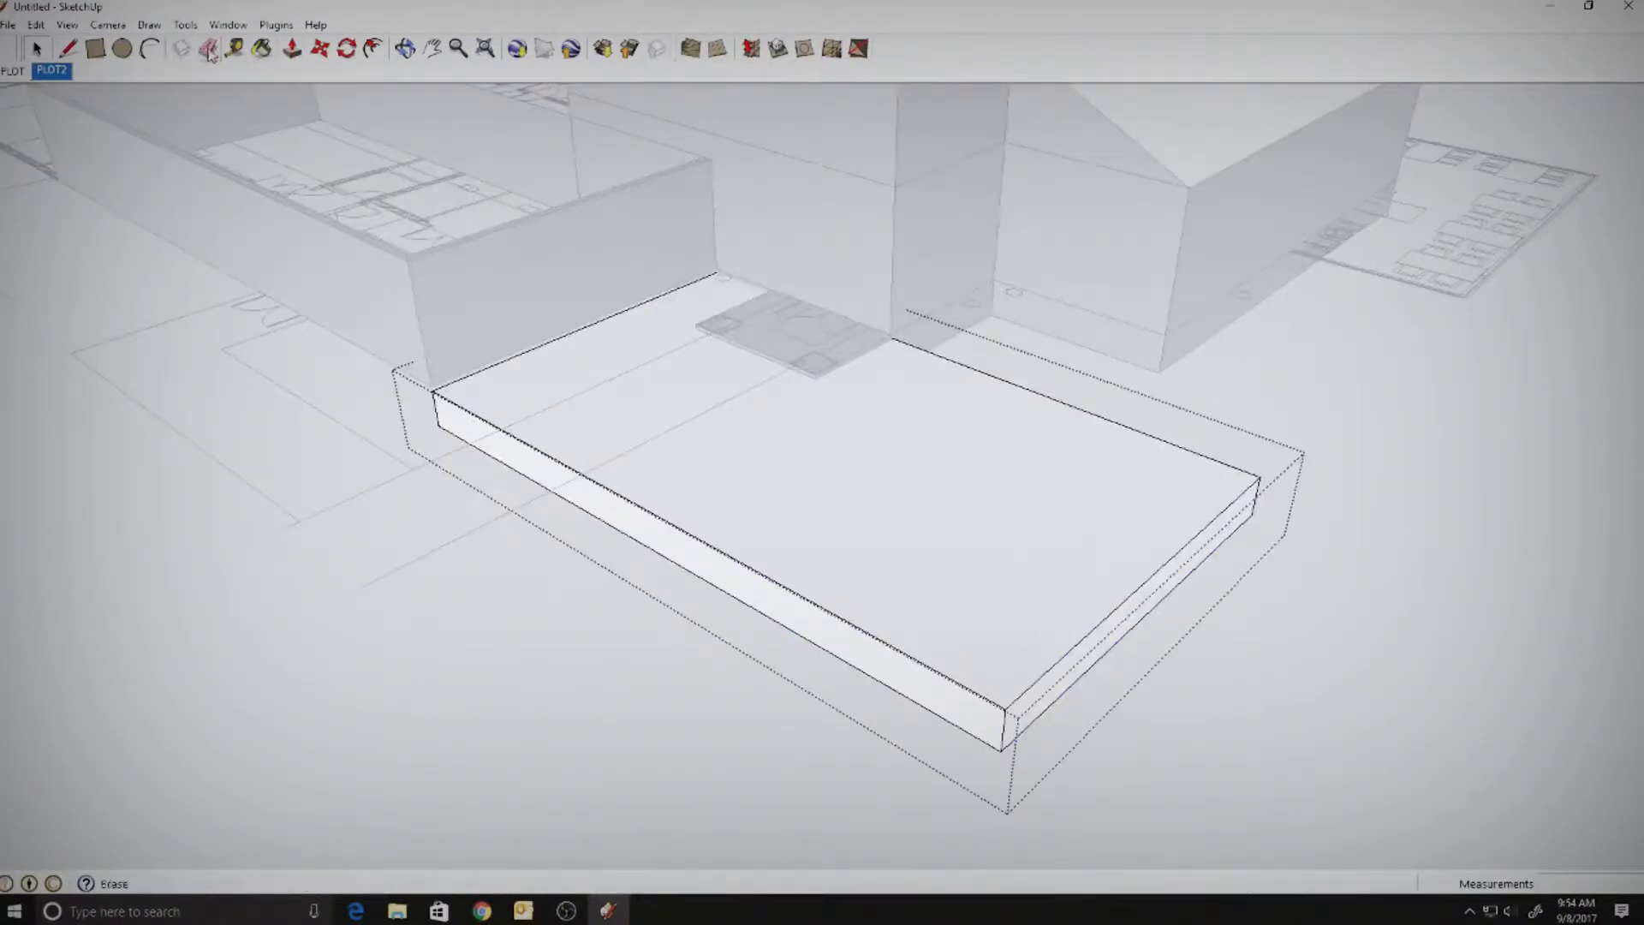
pyautogui.click(71, 49)
pyautogui.moveTo(912, 351); pyautogui.dragTo(709, 366, button='middle')
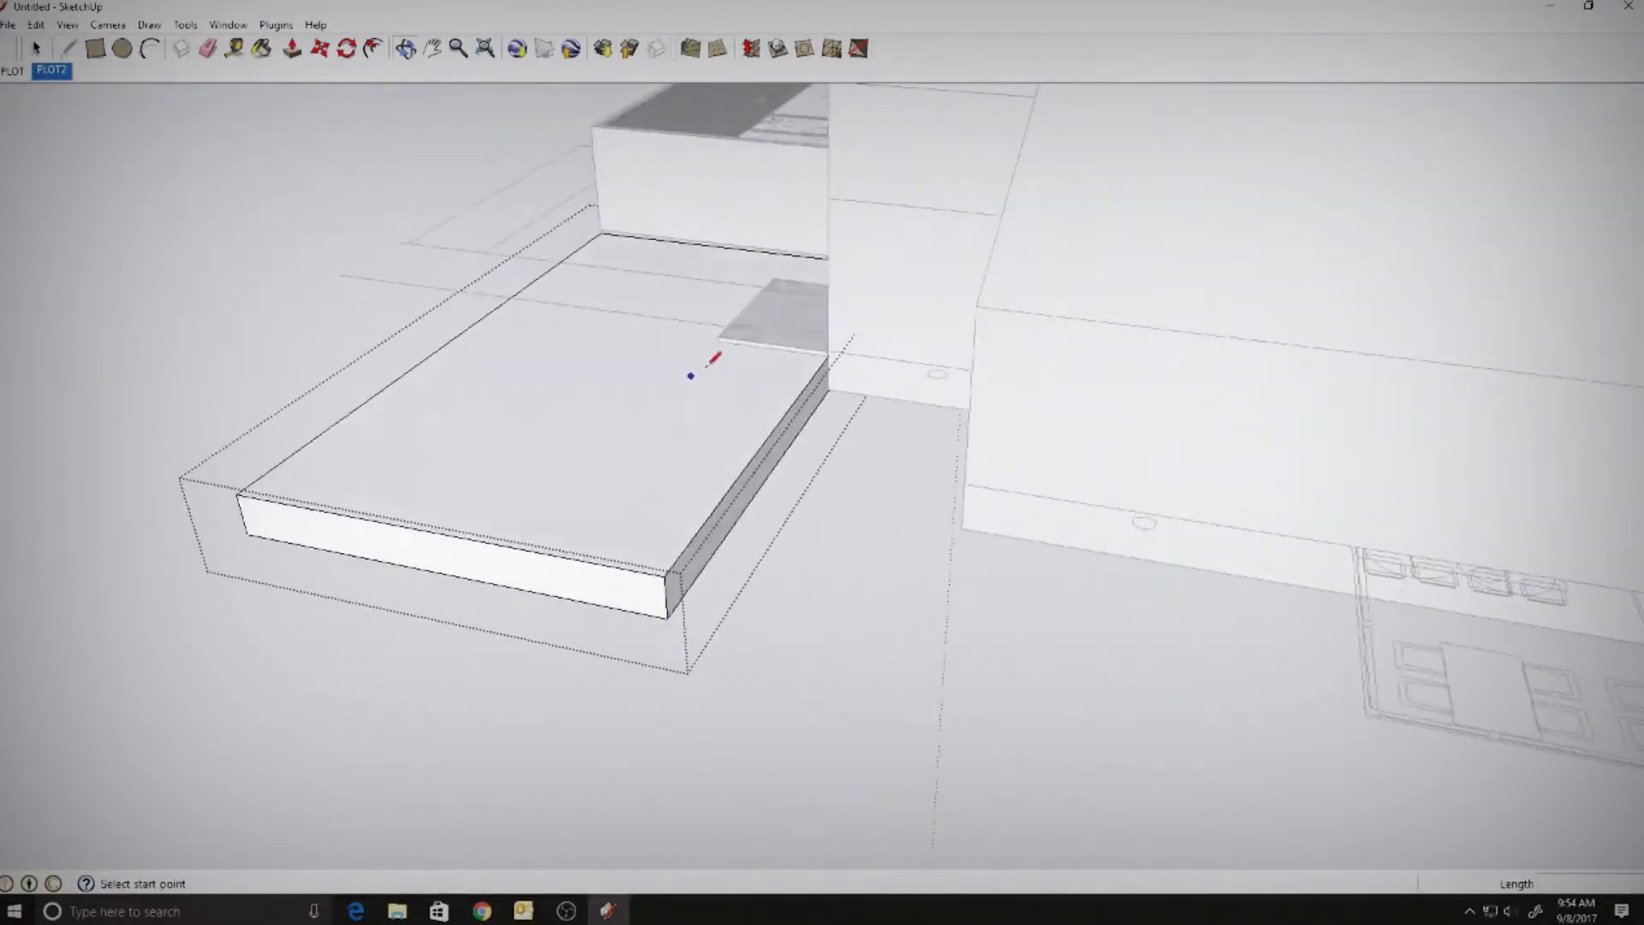
pyautogui.click(828, 353)
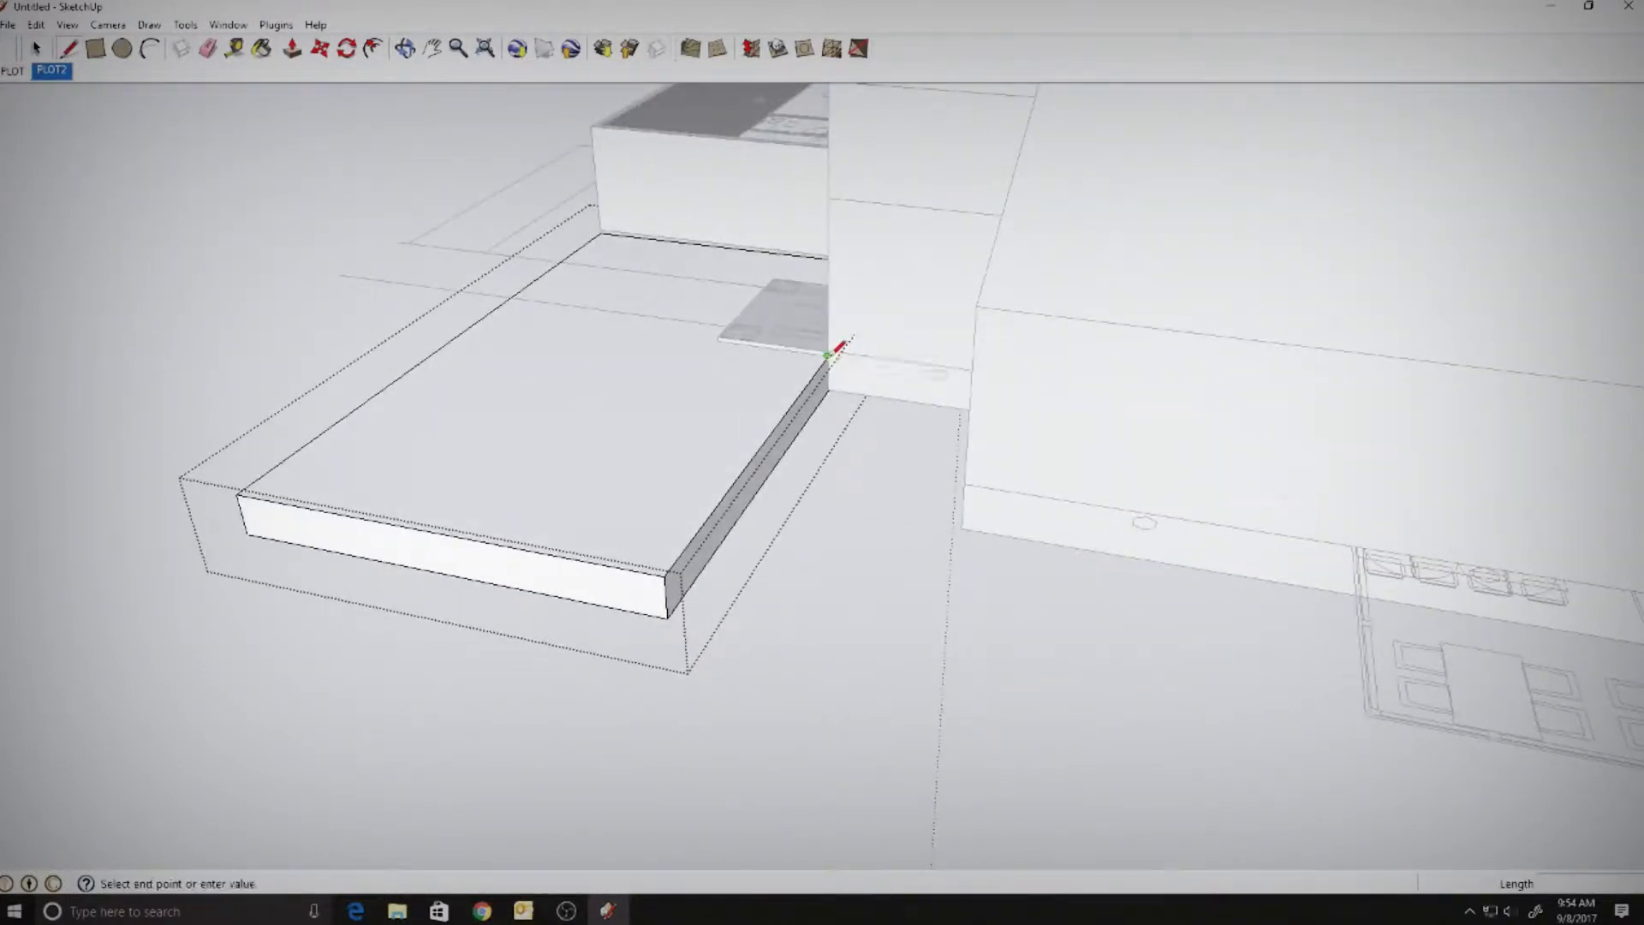
pyautogui.click(36, 48)
pyautogui.scroll(5, 820, 454)
pyautogui.moveTo(672, 204); pyautogui.dragTo(578, 459, button='middle')
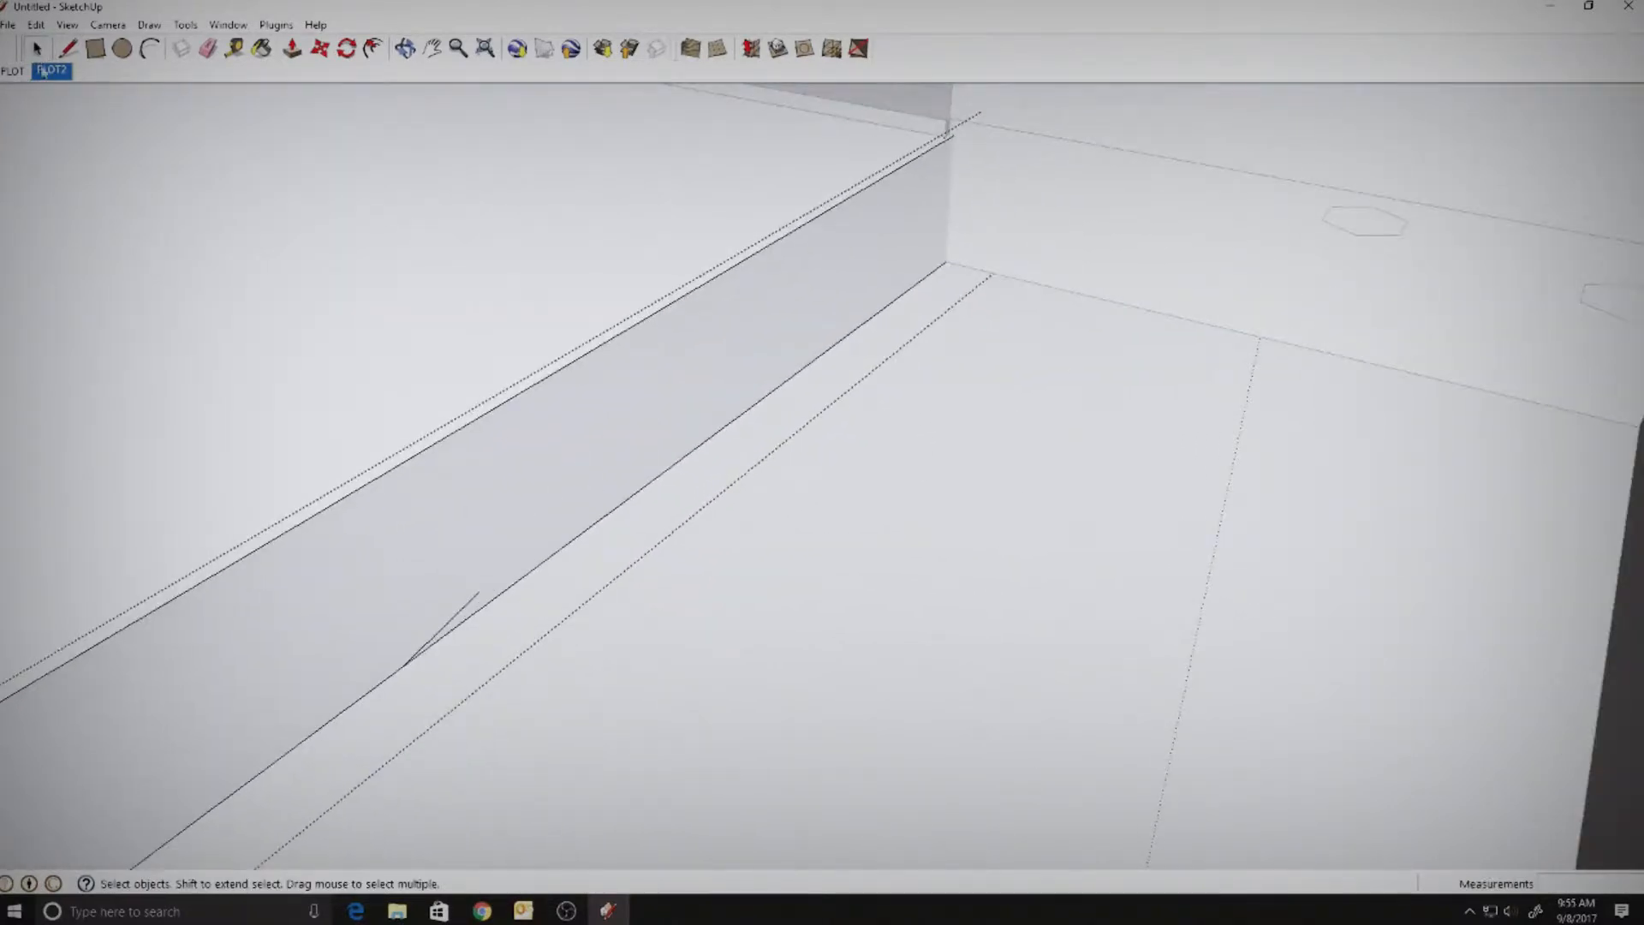
pyautogui.click(68, 49)
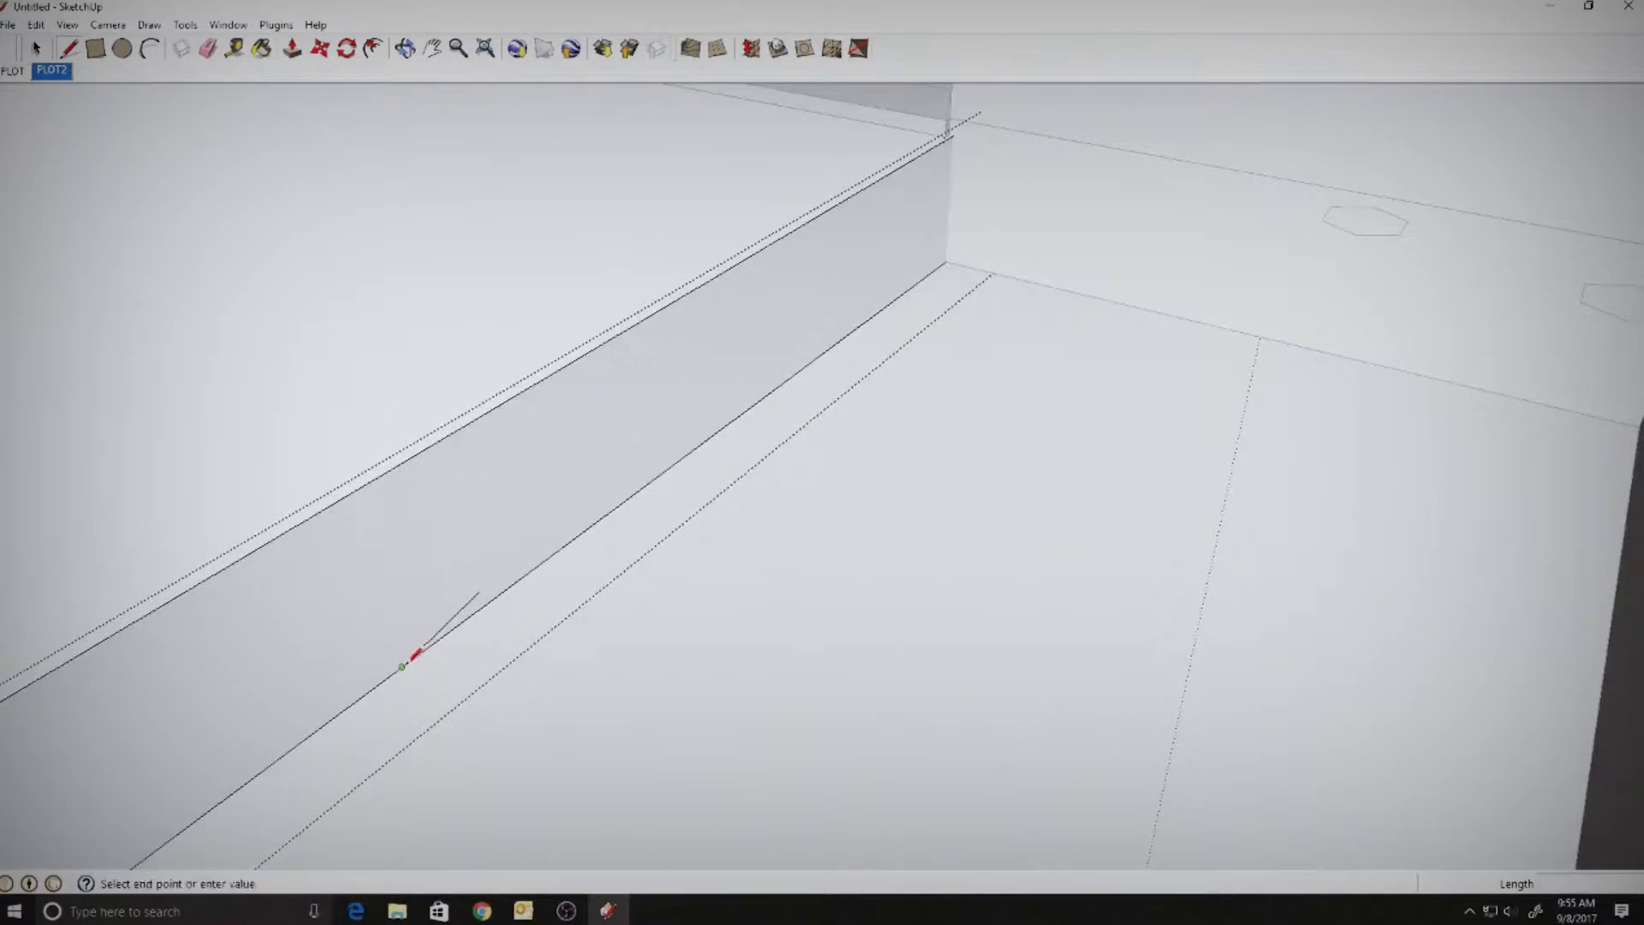
pyautogui.click(952, 135)
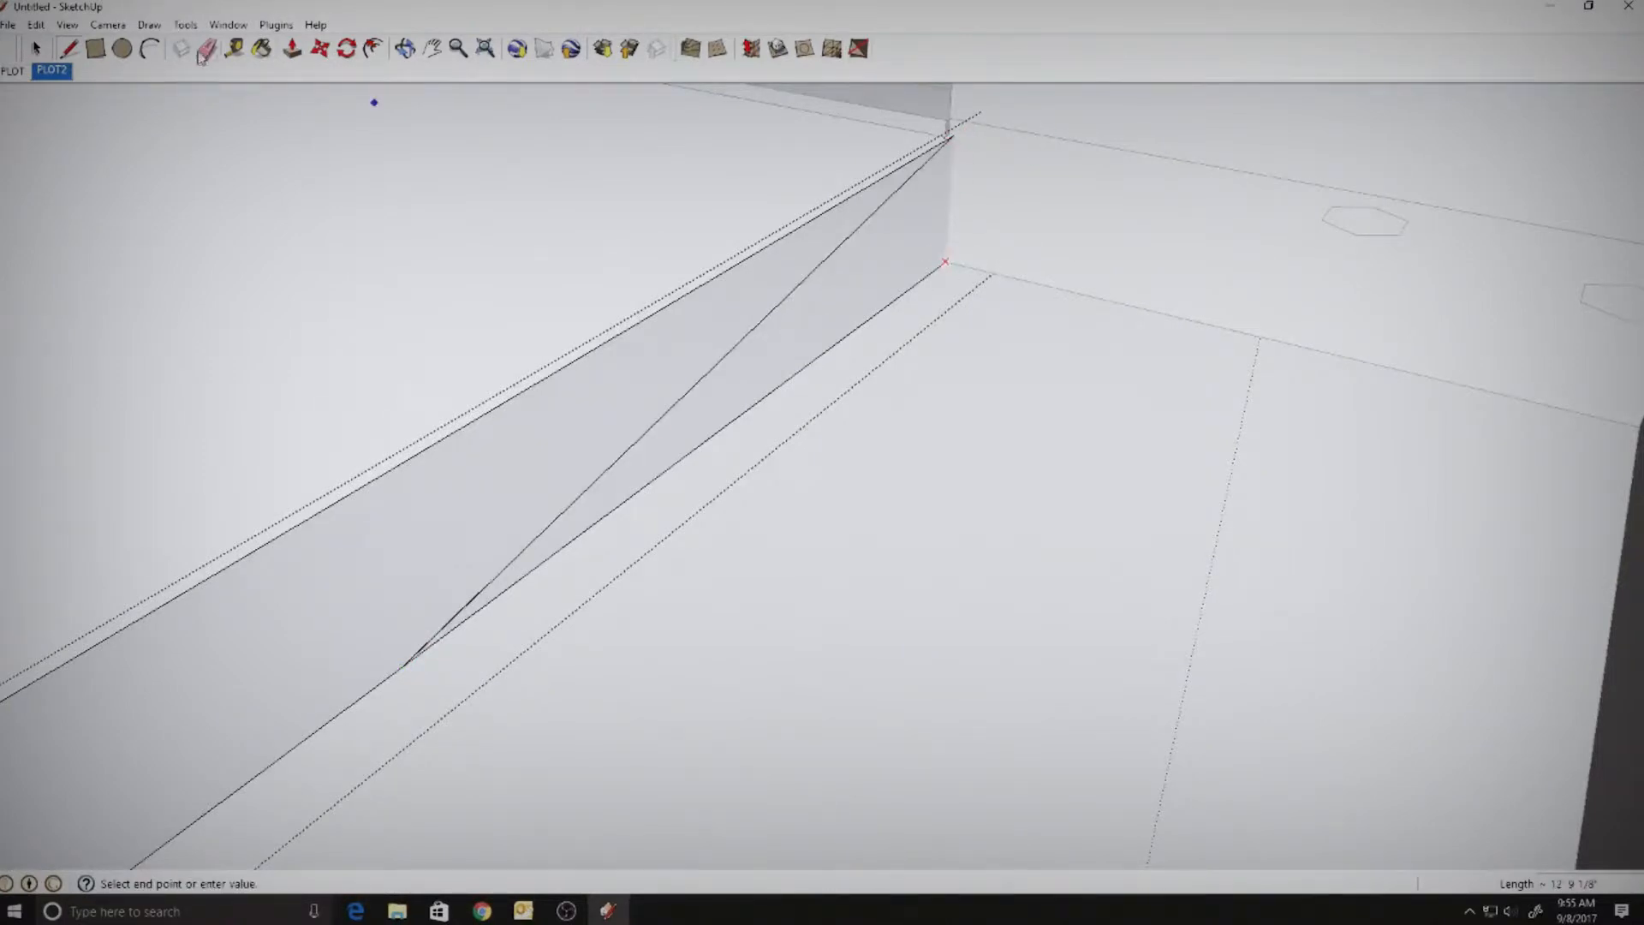
# - Push the triangle above the diagonal through the slab by 26' 8 1/4" with Push/Pull to cut a sloping ramp
pyautogui.click(292, 49)
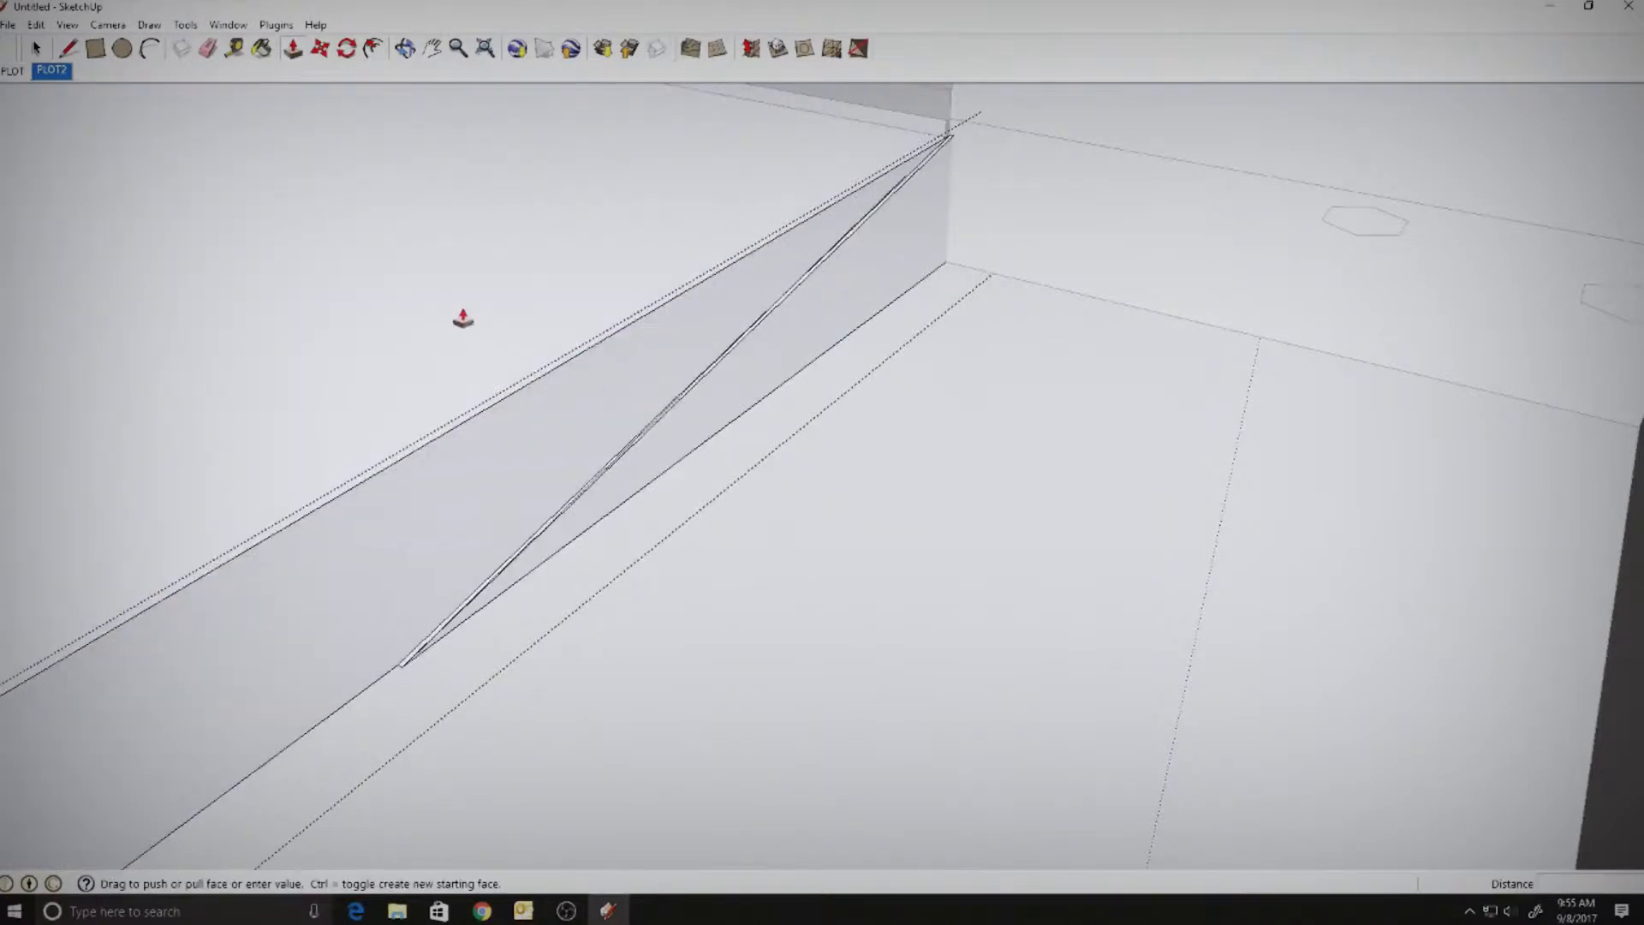
pyautogui.moveTo(464, 318); pyautogui.dragTo(1035, 331, button='middle')
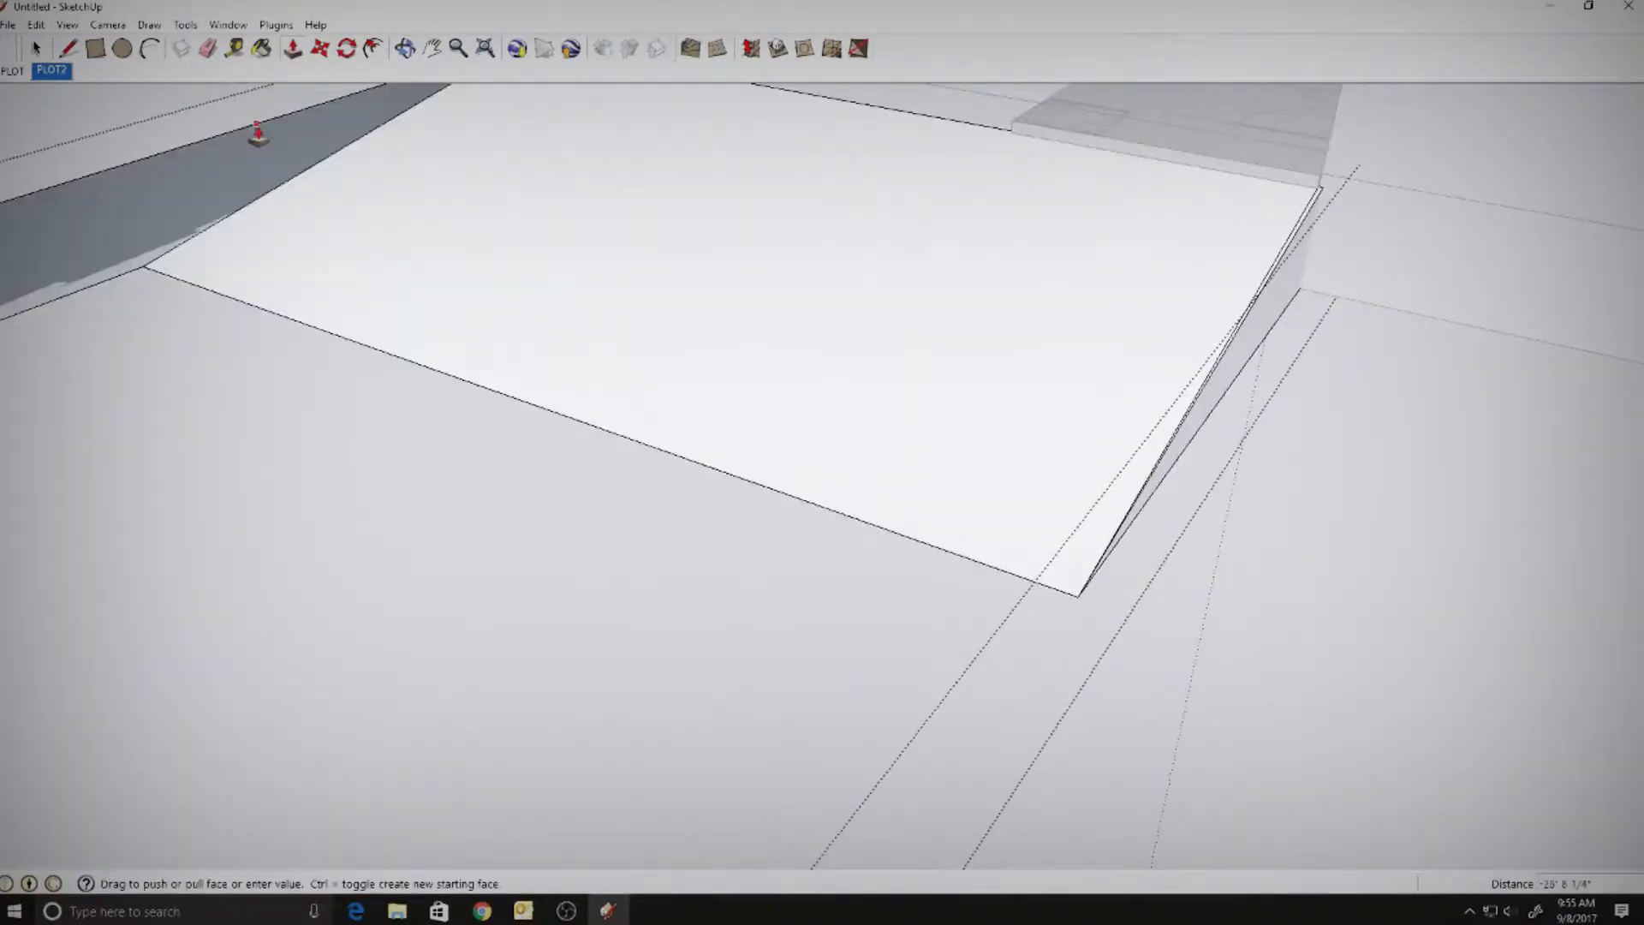
pyautogui.click(257, 137)
pyautogui.moveTo(15, 60); pyautogui.dragTo(17, 62)
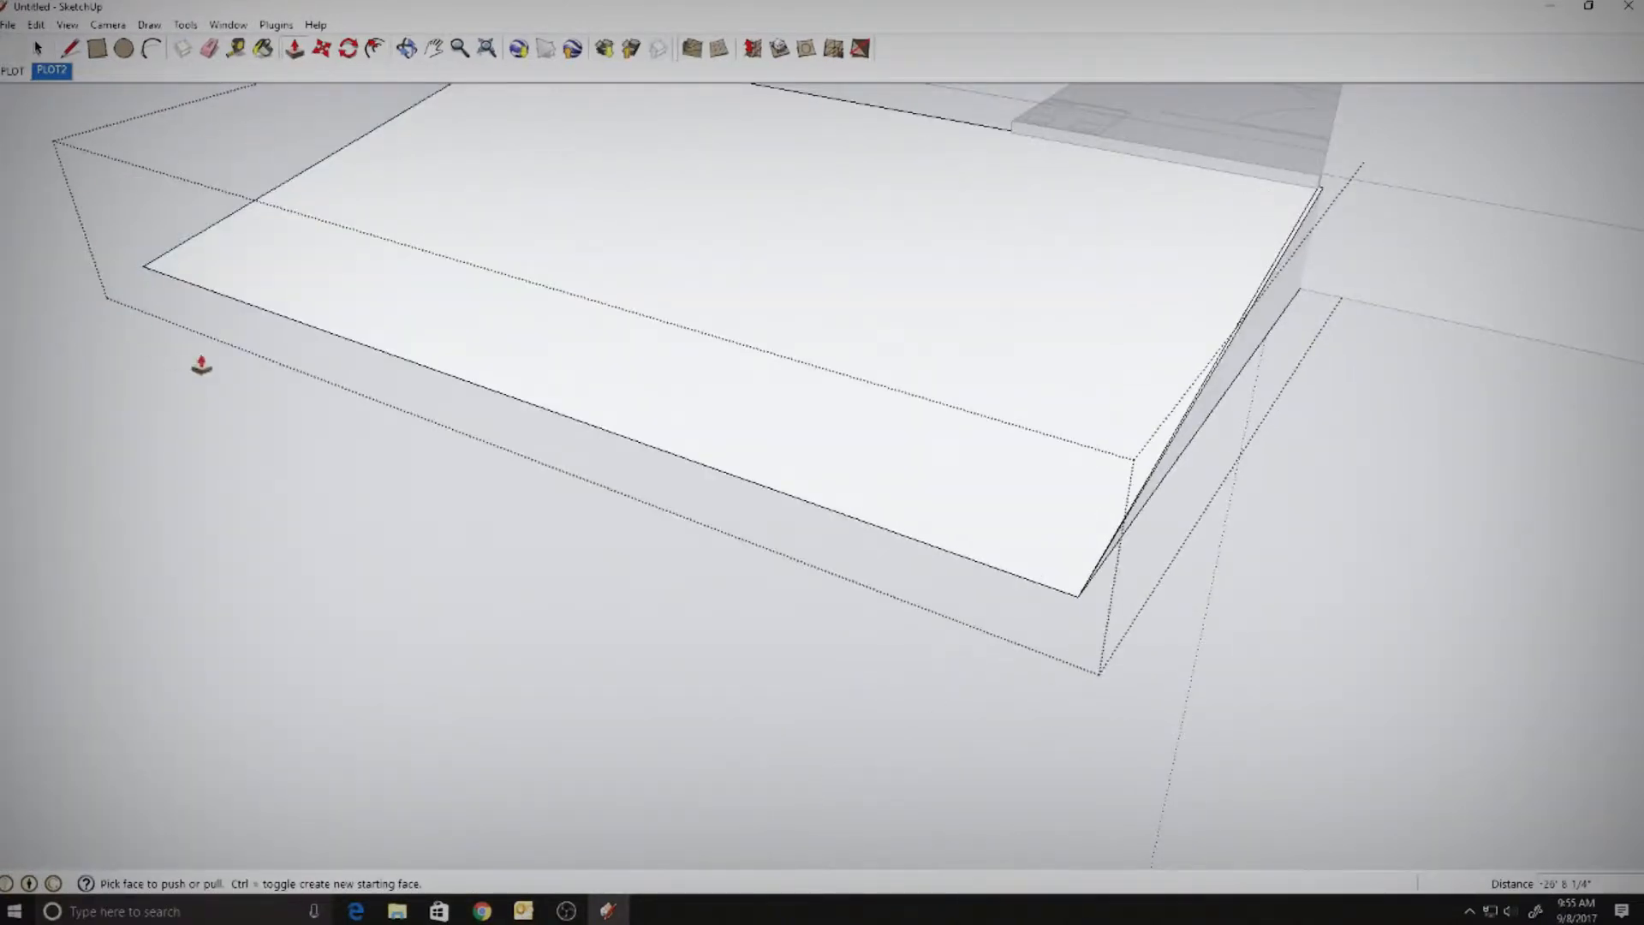
# - Delete the leftover sliver along the ramp's side edge and close the terrace group
pyautogui.press('space')
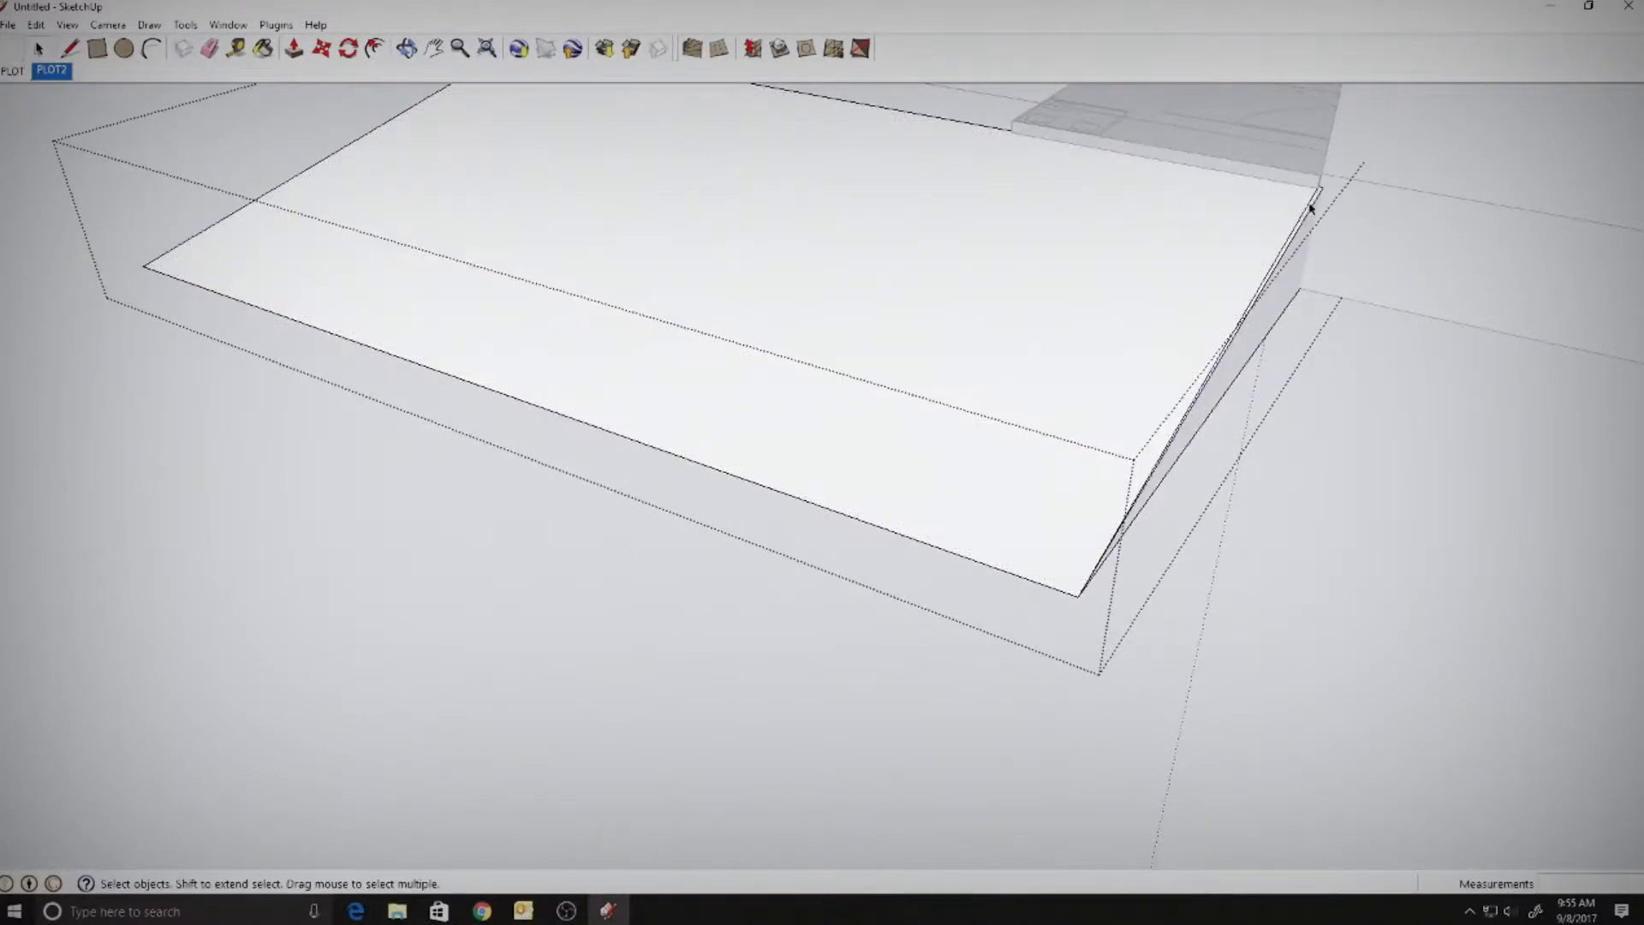
pyautogui.click(1310, 208)
pyautogui.scroll(3, 1310, 214)
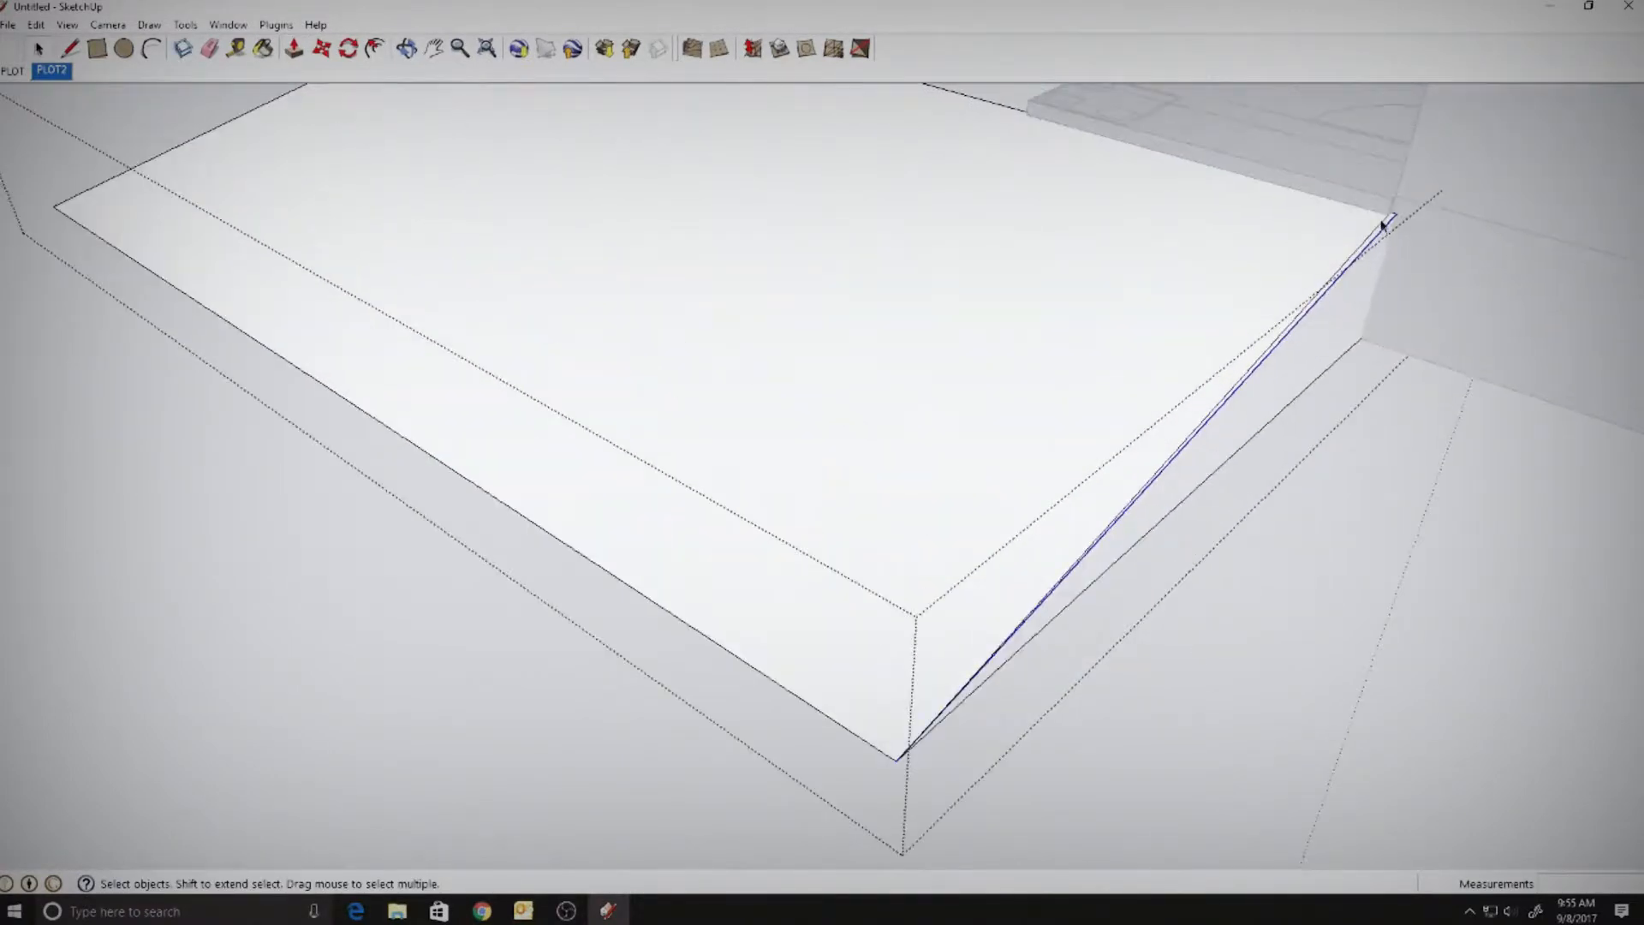
pyautogui.rightClick(1189, 267)
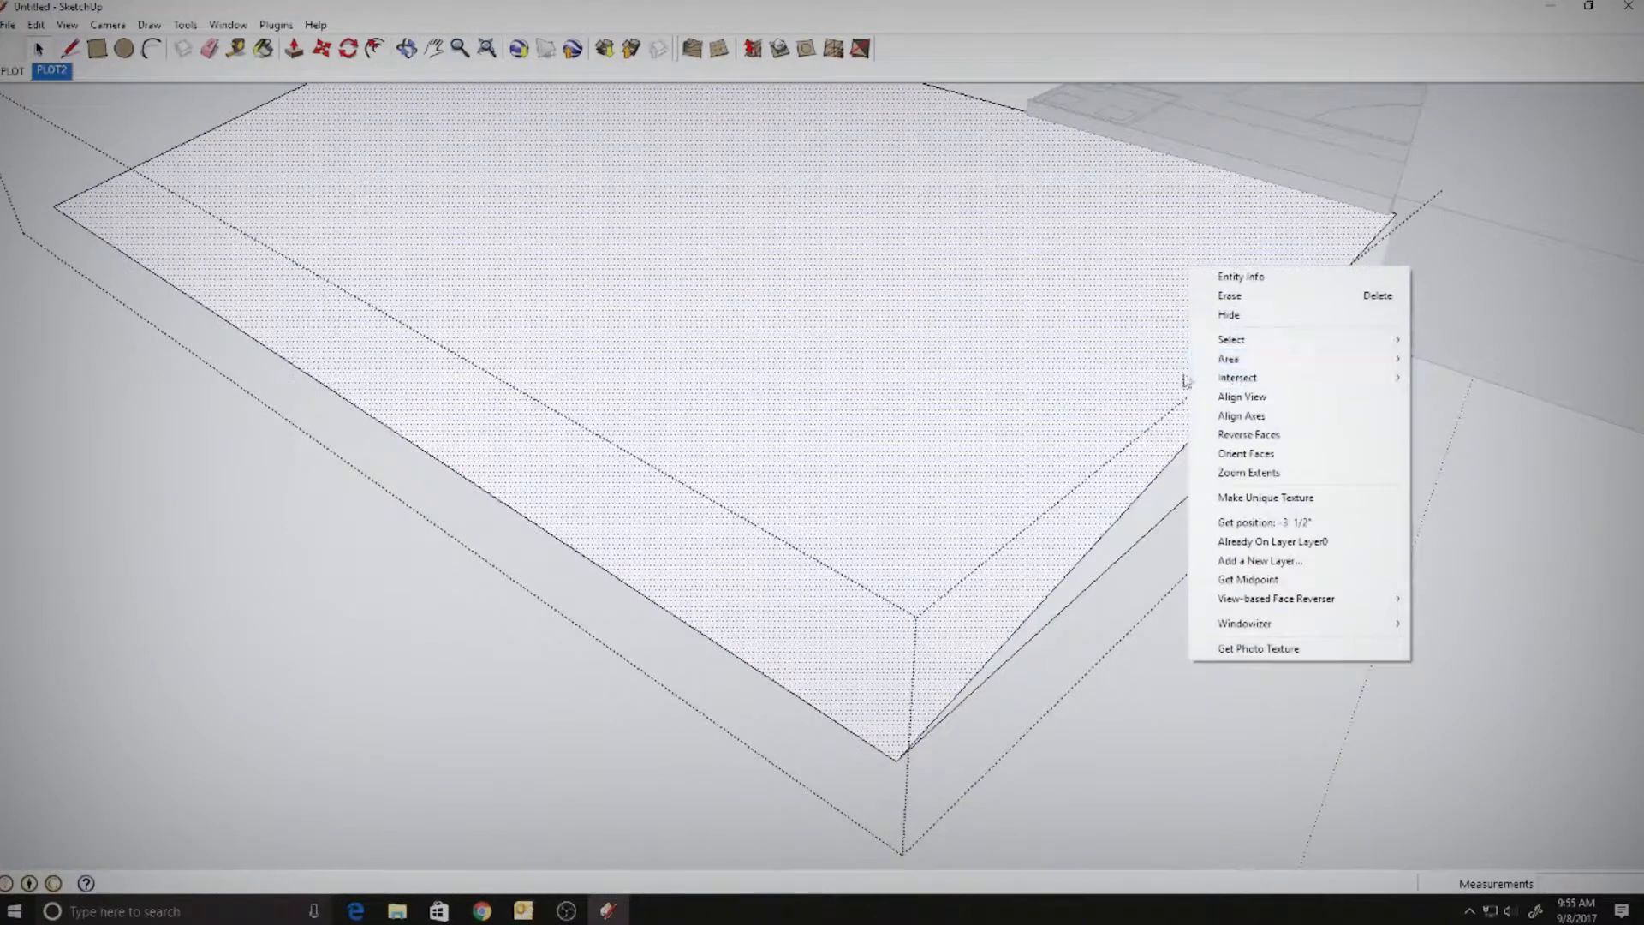
pyautogui.click(3, 734)
pyautogui.scroll(-8, 286, 562)
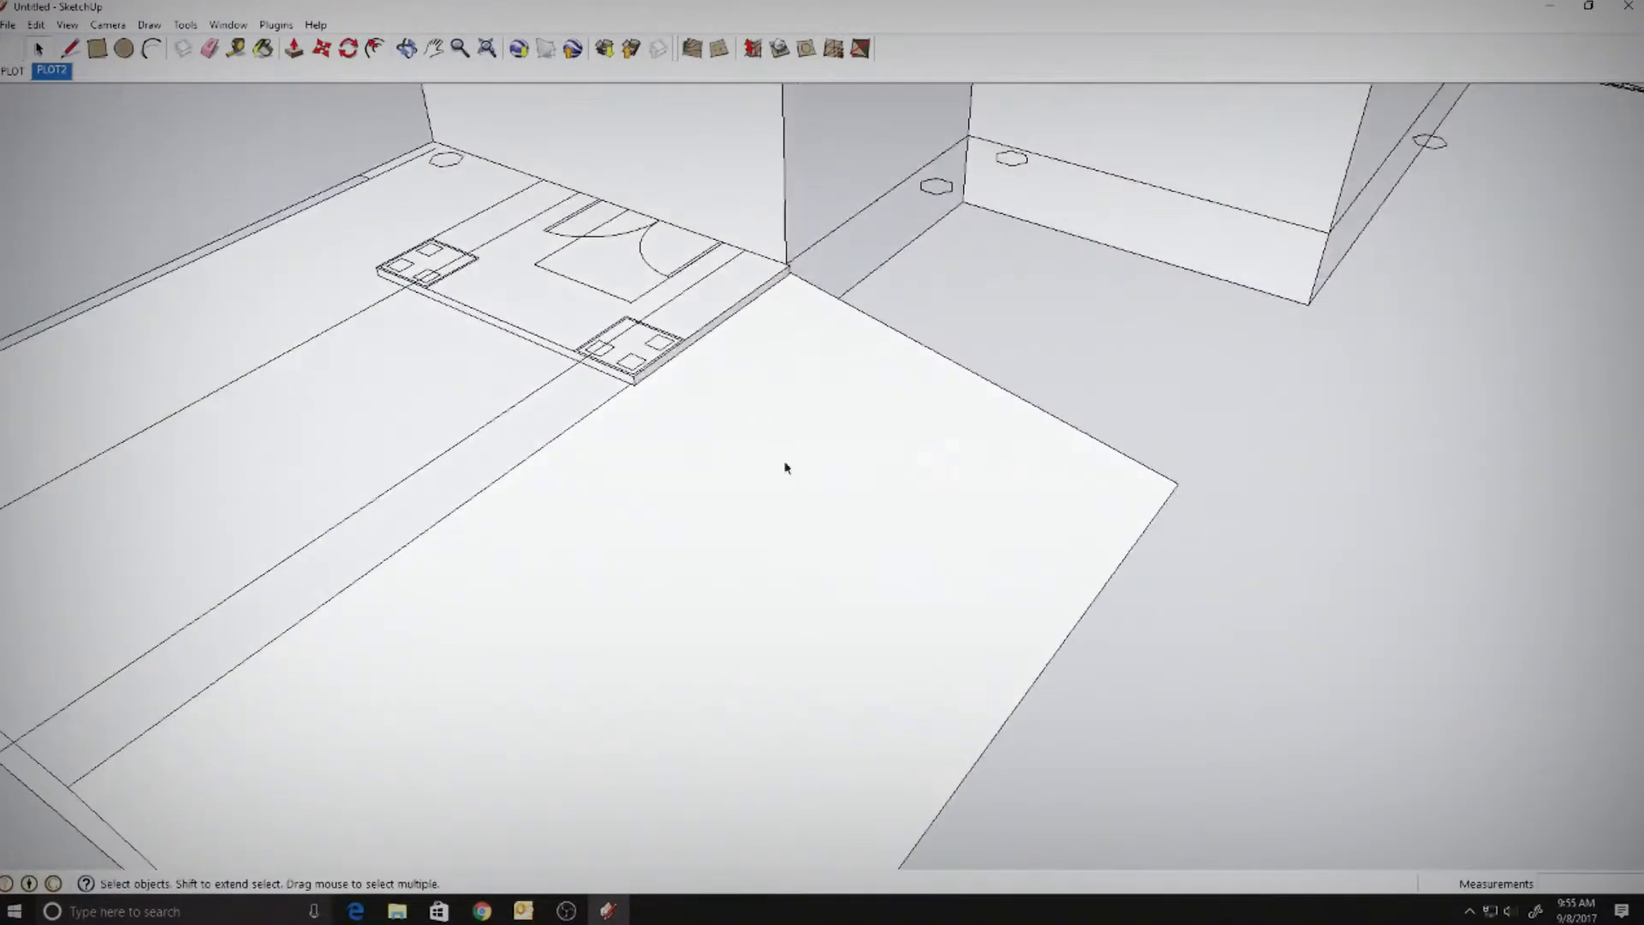
pyautogui.scroll(3, 961, 506)
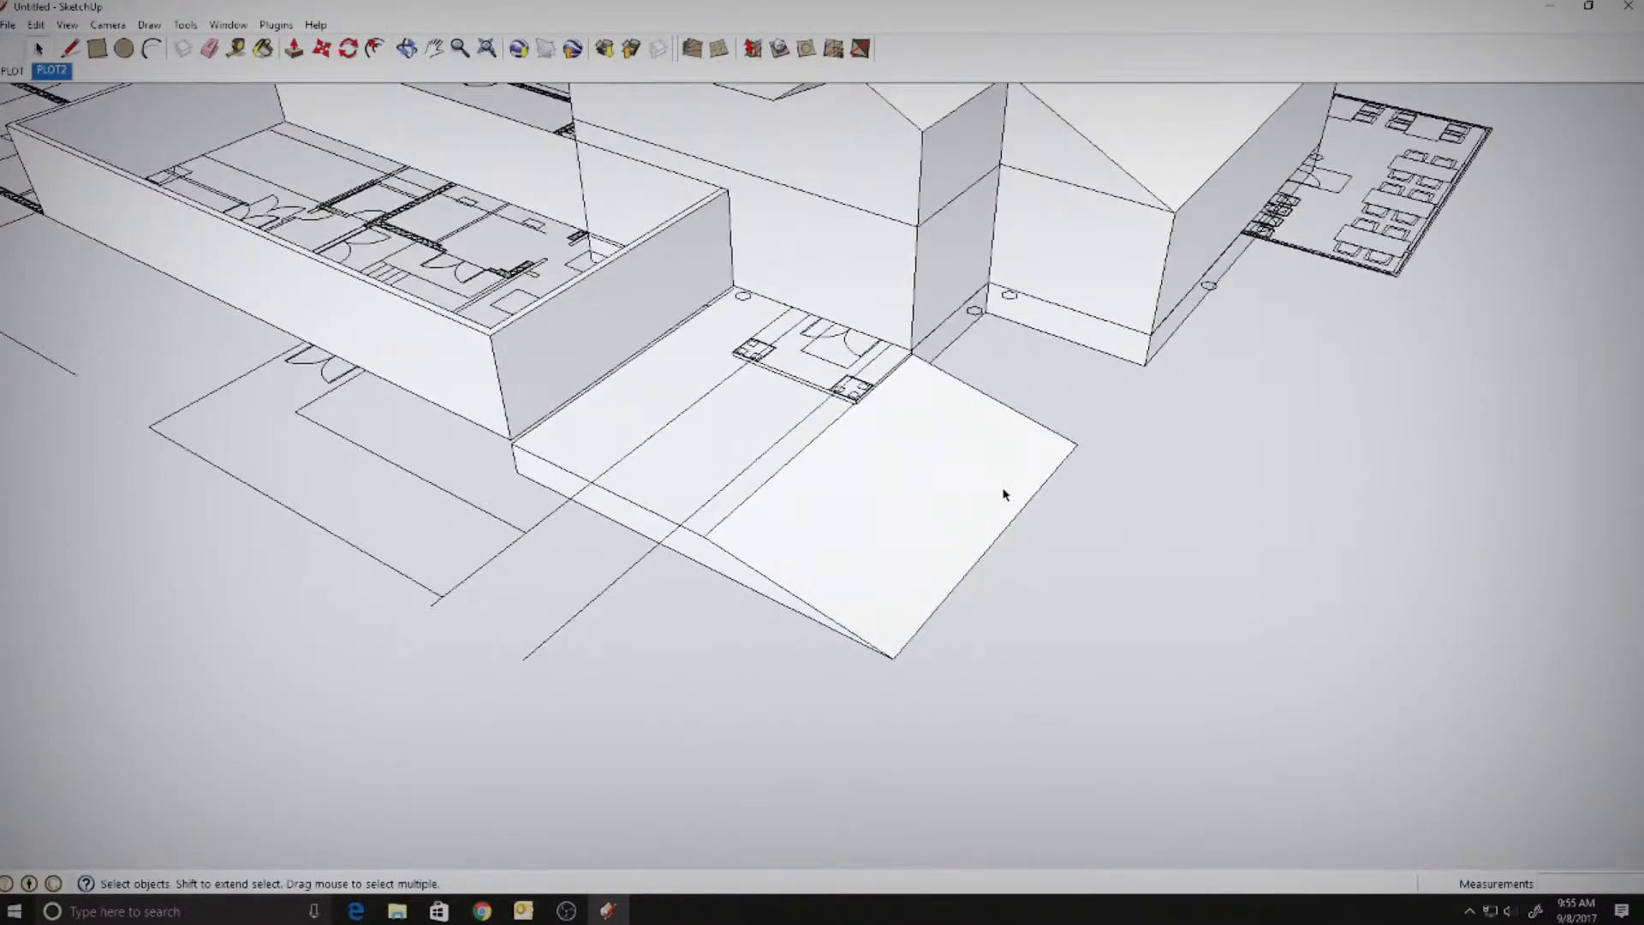
# - Draw a closed line outline from the ramp's top corner to the recess corner, the neighbouring wing's base corner and the ramp's lower corner, forming a sloped face
pyautogui.moveTo(1005, 460); pyautogui.dragTo(629, 390, button='middle')
pyautogui.scroll(5, 698, 378)
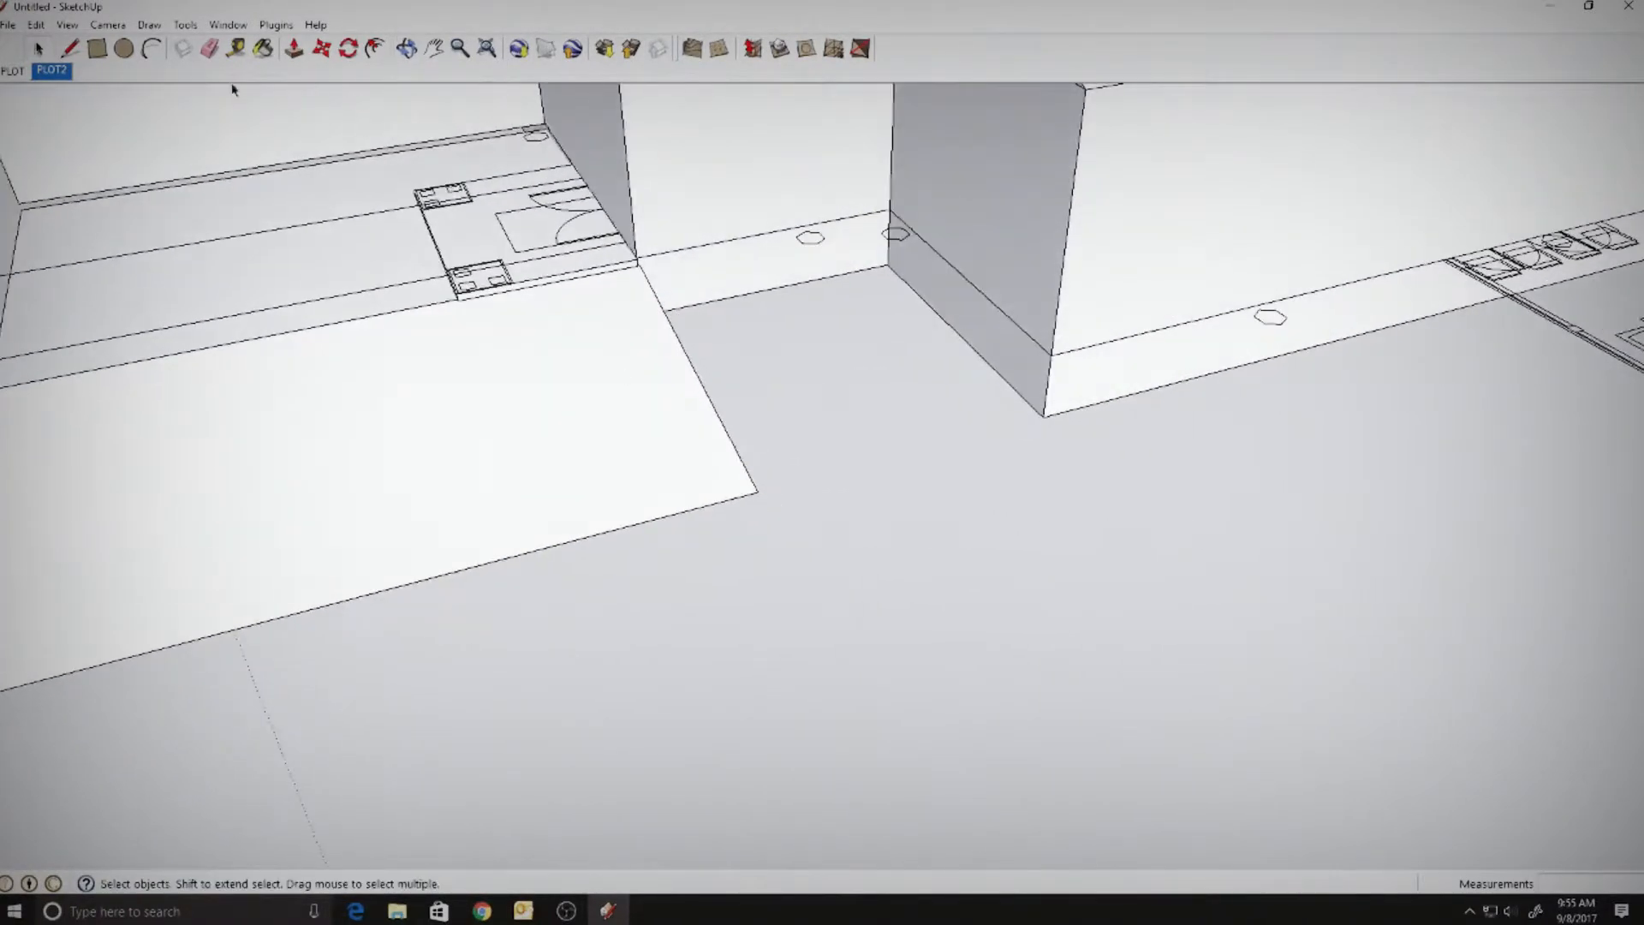
pyautogui.click(99, 49)
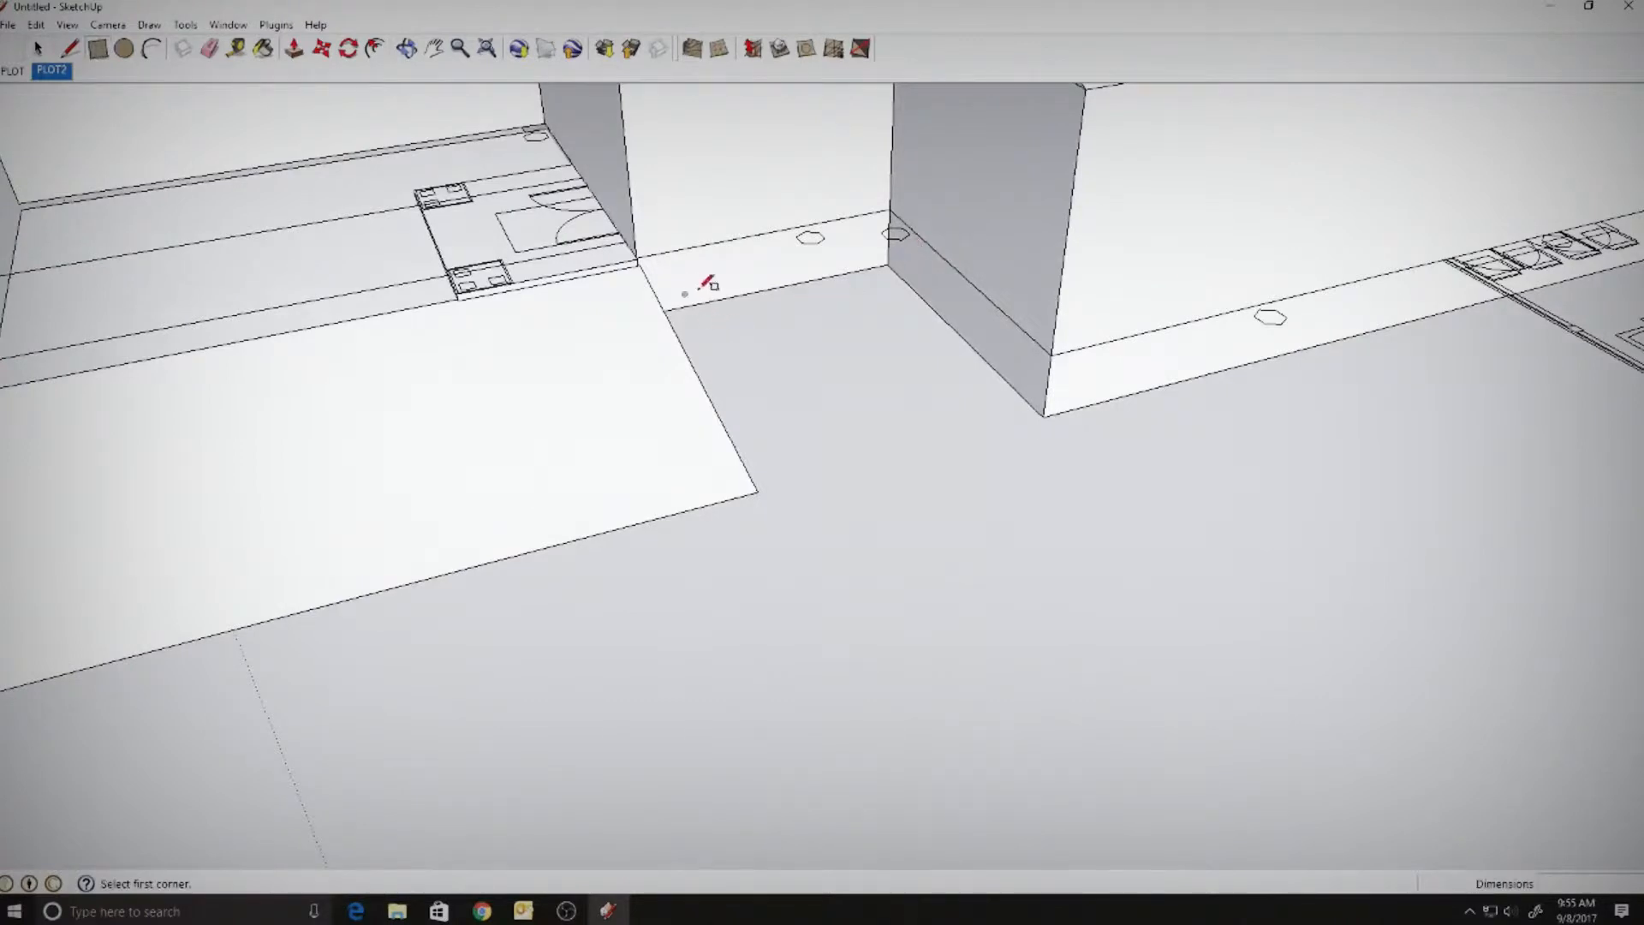
pyautogui.click(70, 48)
pyautogui.scroll(3, 568, 236)
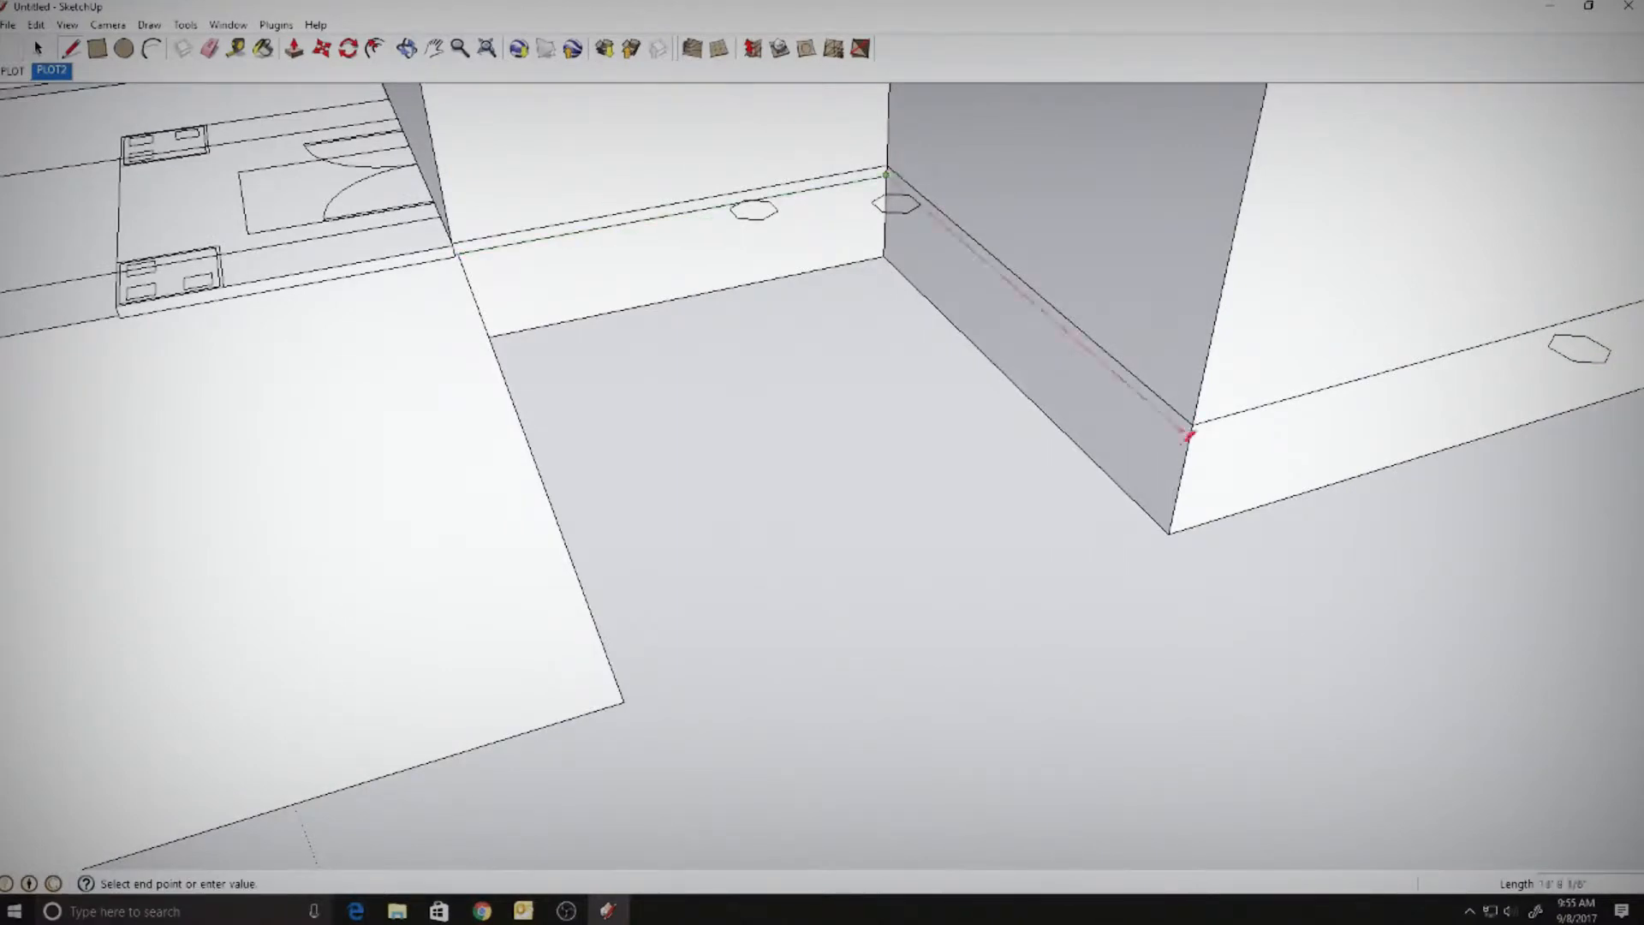
pyautogui.click(1169, 533)
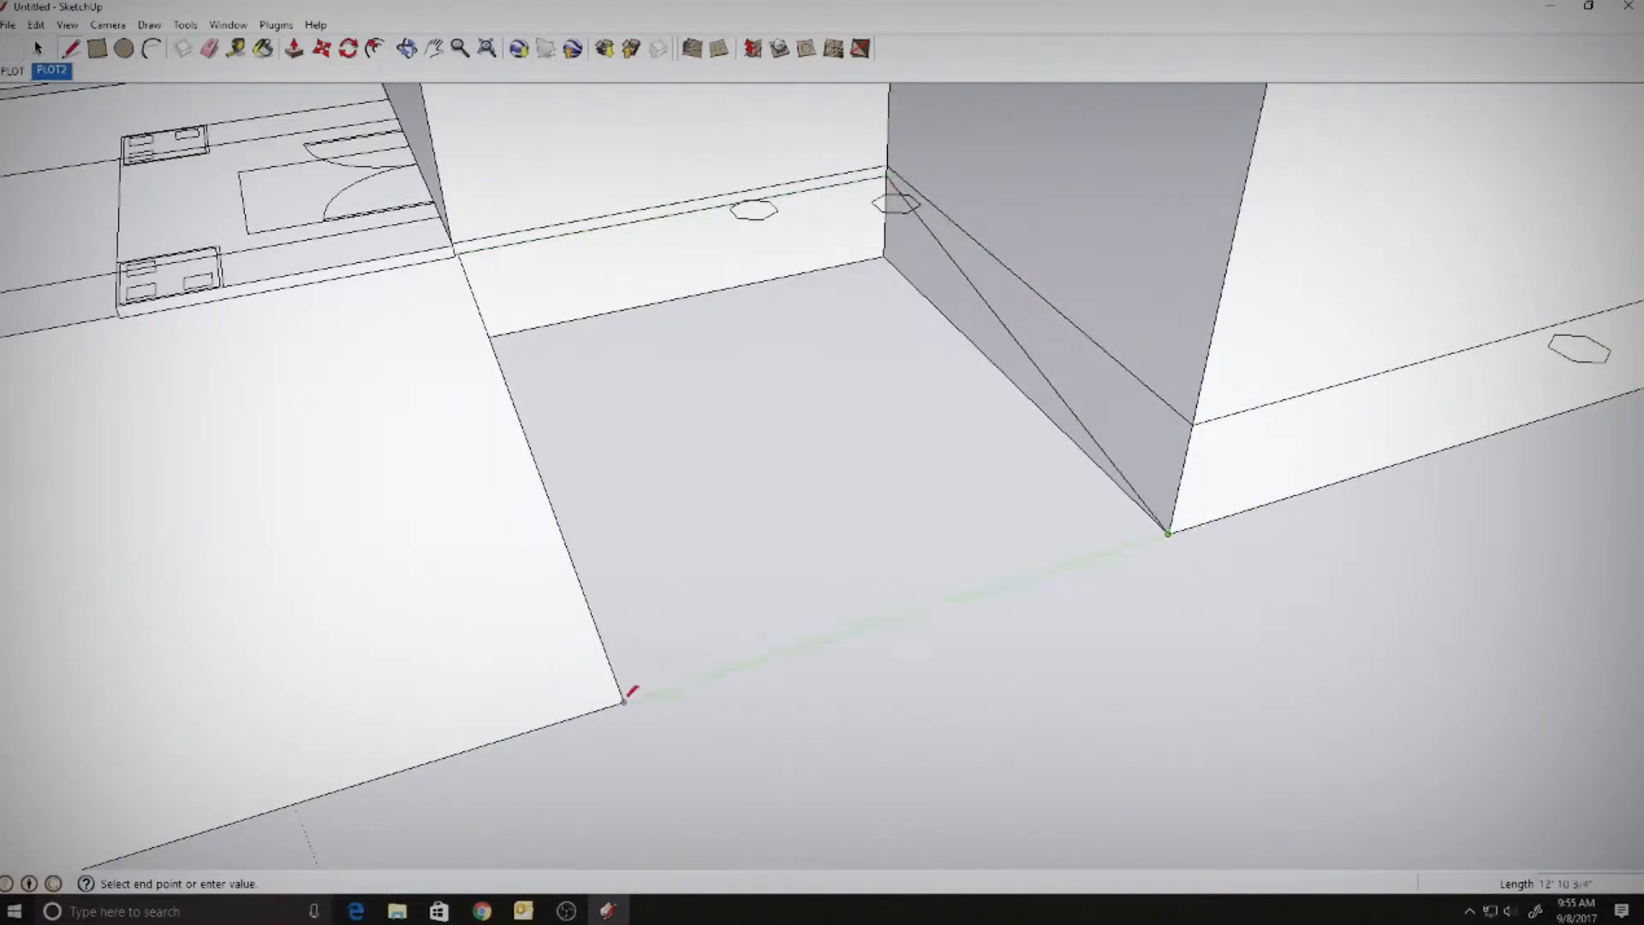
pyautogui.click(622, 702)
pyautogui.click(458, 252)
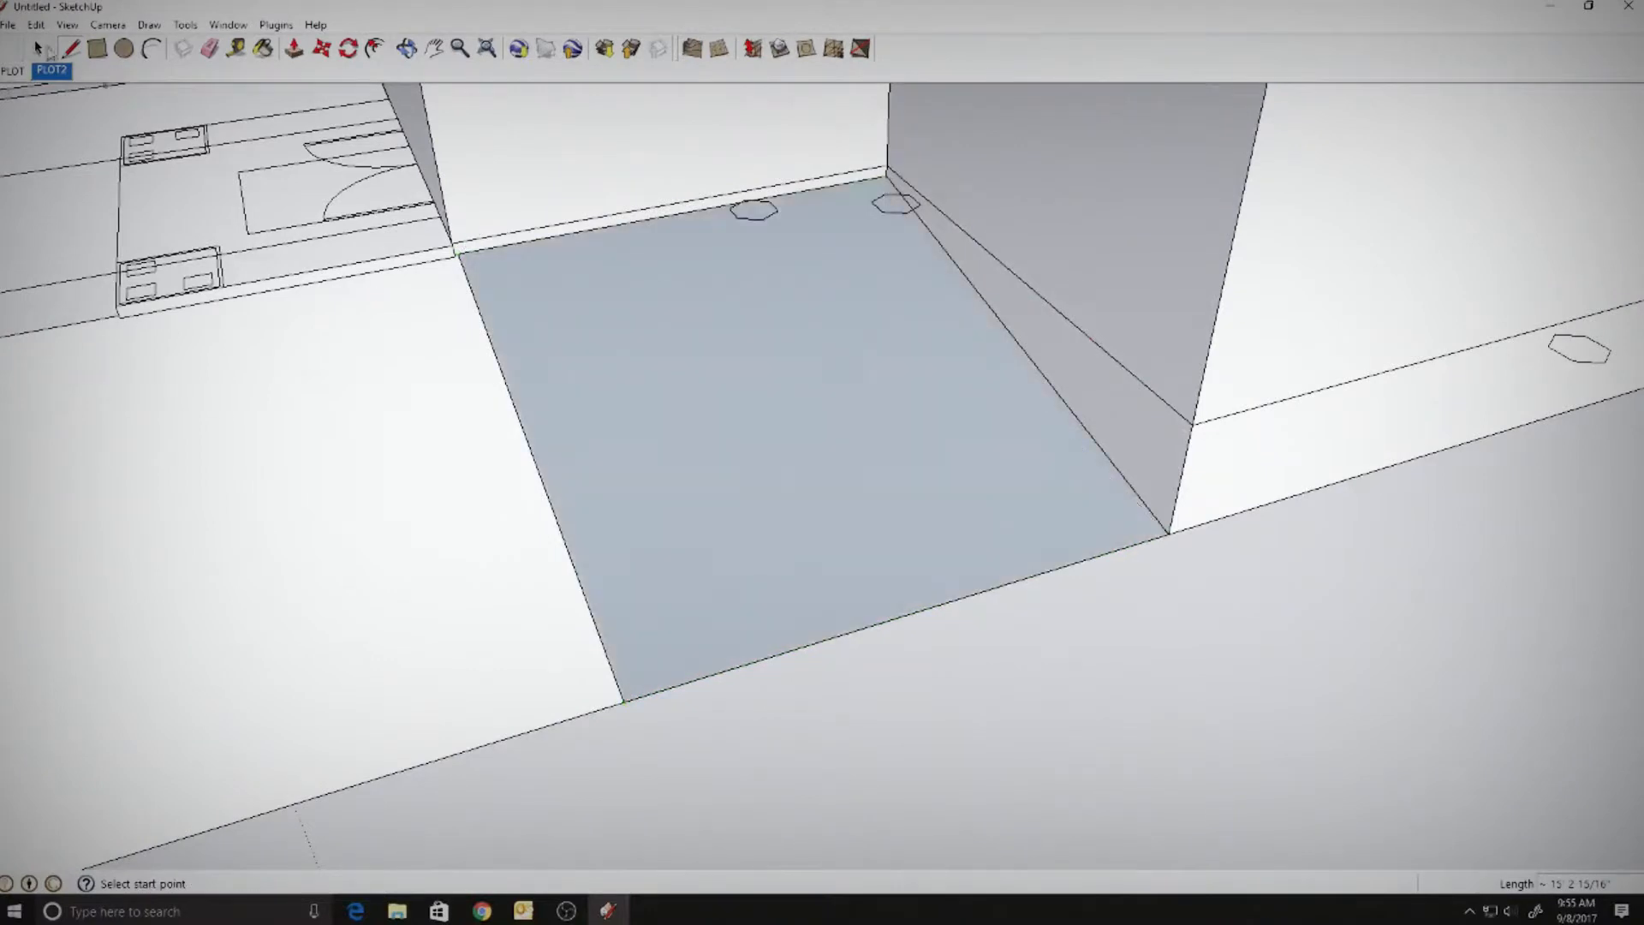
# - Select the sloped face with all its connected edges and make it a group
pyautogui.click(38, 49)
pyautogui.rightClick(631, 334)
pyautogui.moveTo(672, 404)
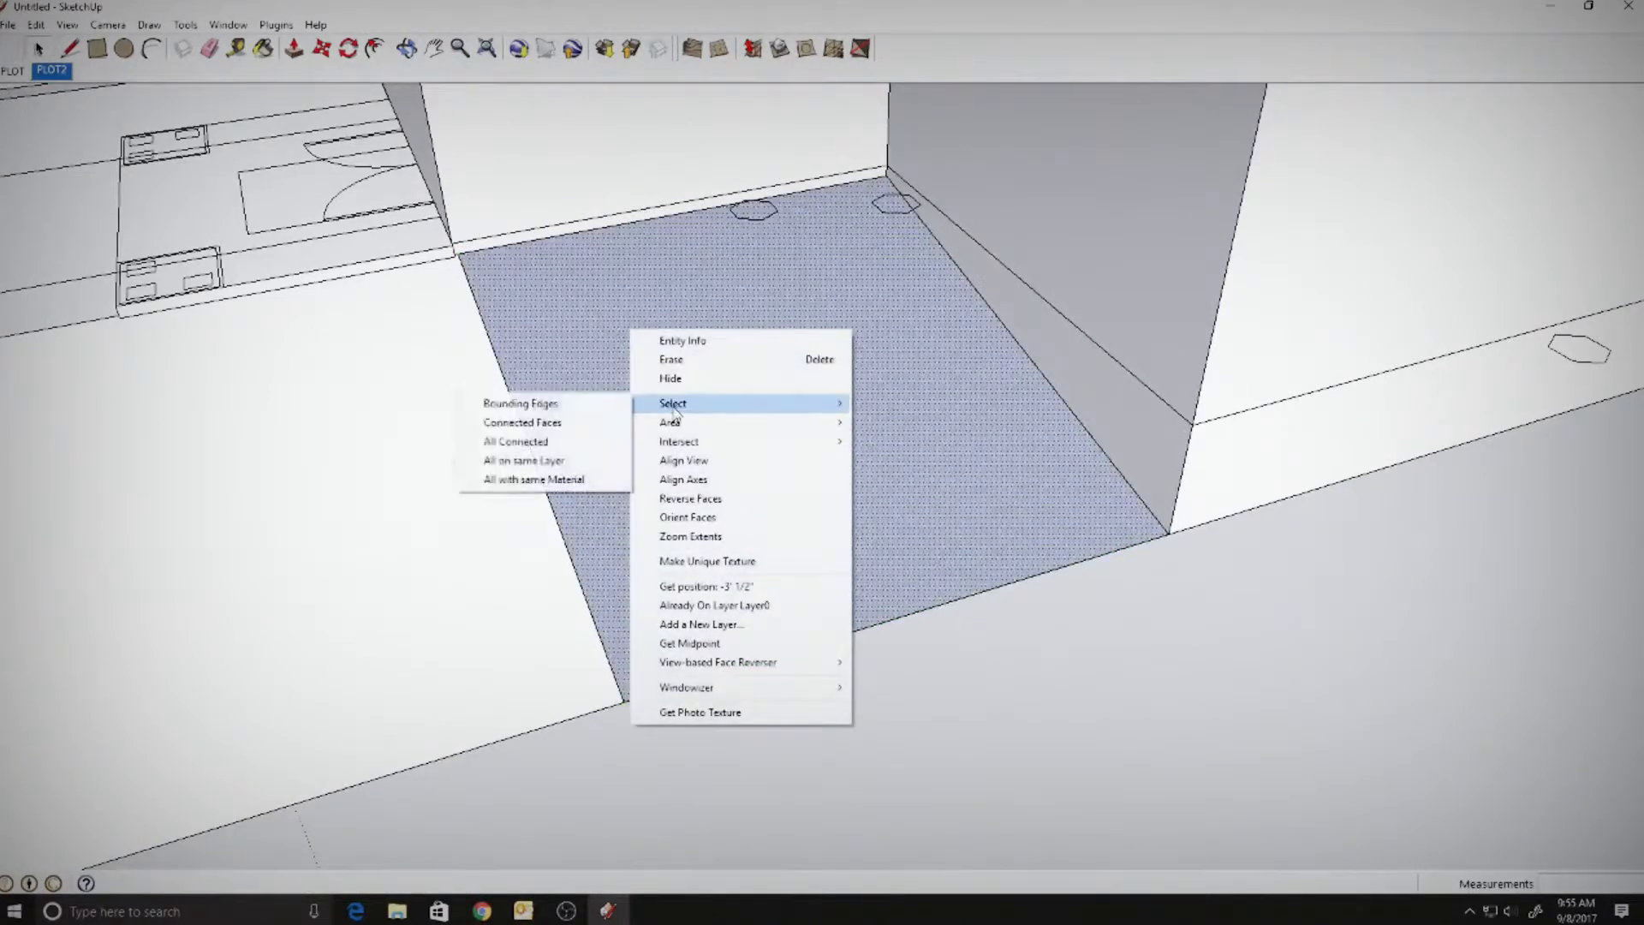
pyautogui.click(531, 442)
pyautogui.rightClick(625, 394)
pyautogui.click(698, 579)
pyautogui.rightClick(695, 526)
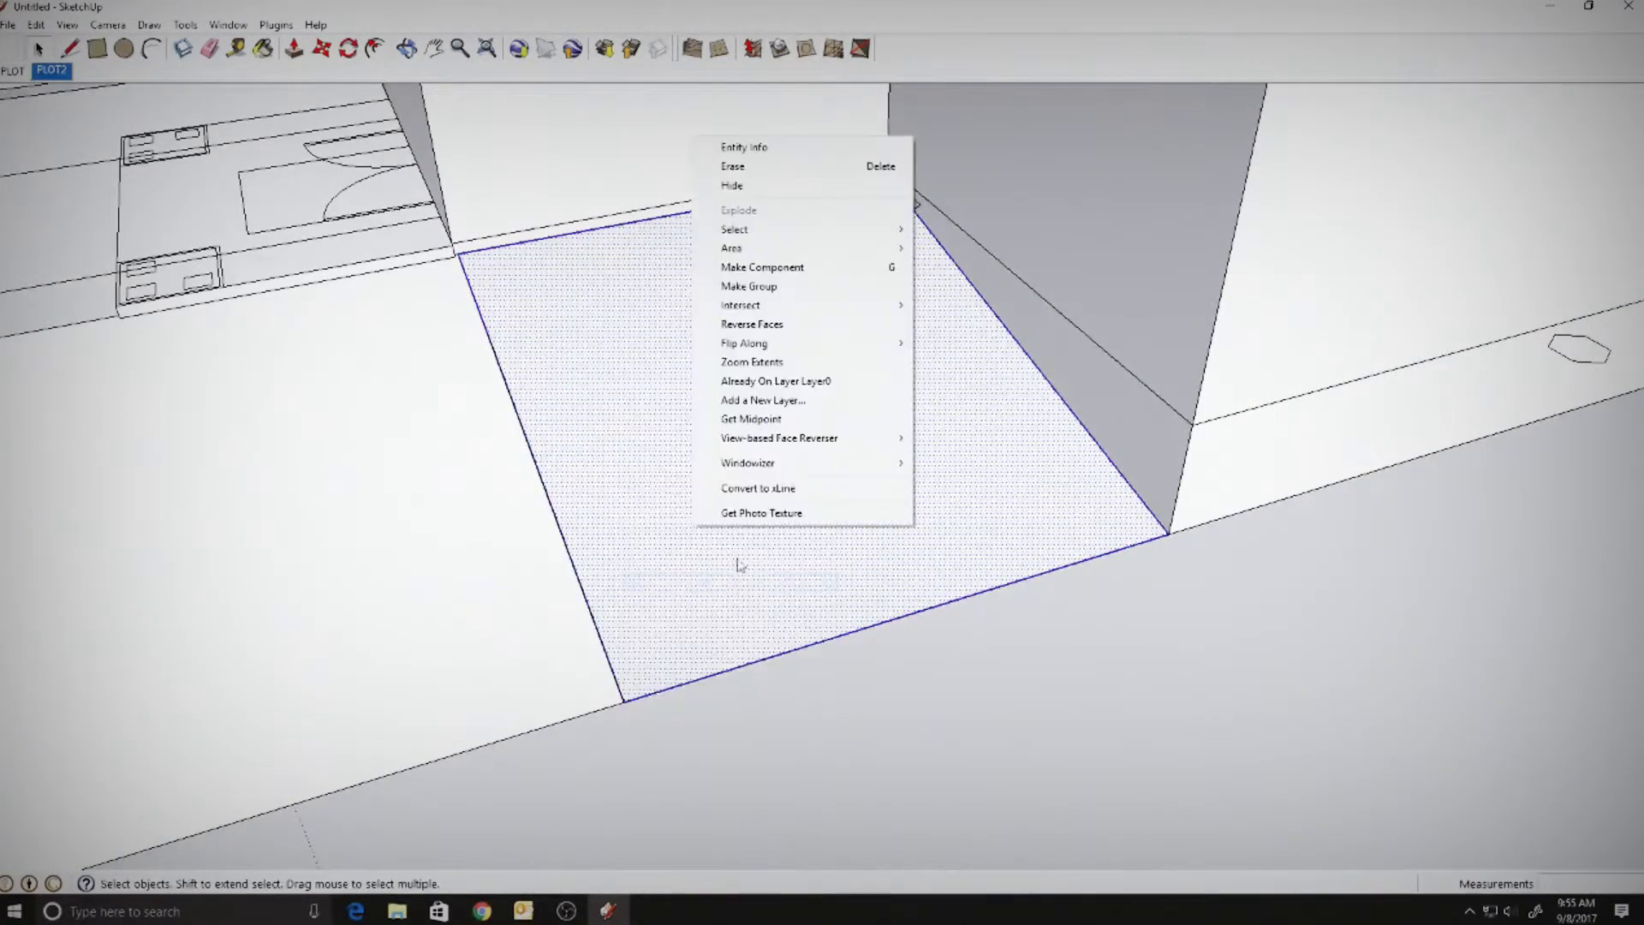
pyautogui.click(748, 286)
pyautogui.click(899, 734)
pyautogui.moveTo(899, 734); pyautogui.dragTo(857, 688, button='middle')
# - Save the file as "model" in the "lake sinclair model" folder on the desktop
pyautogui.click(19, 28)
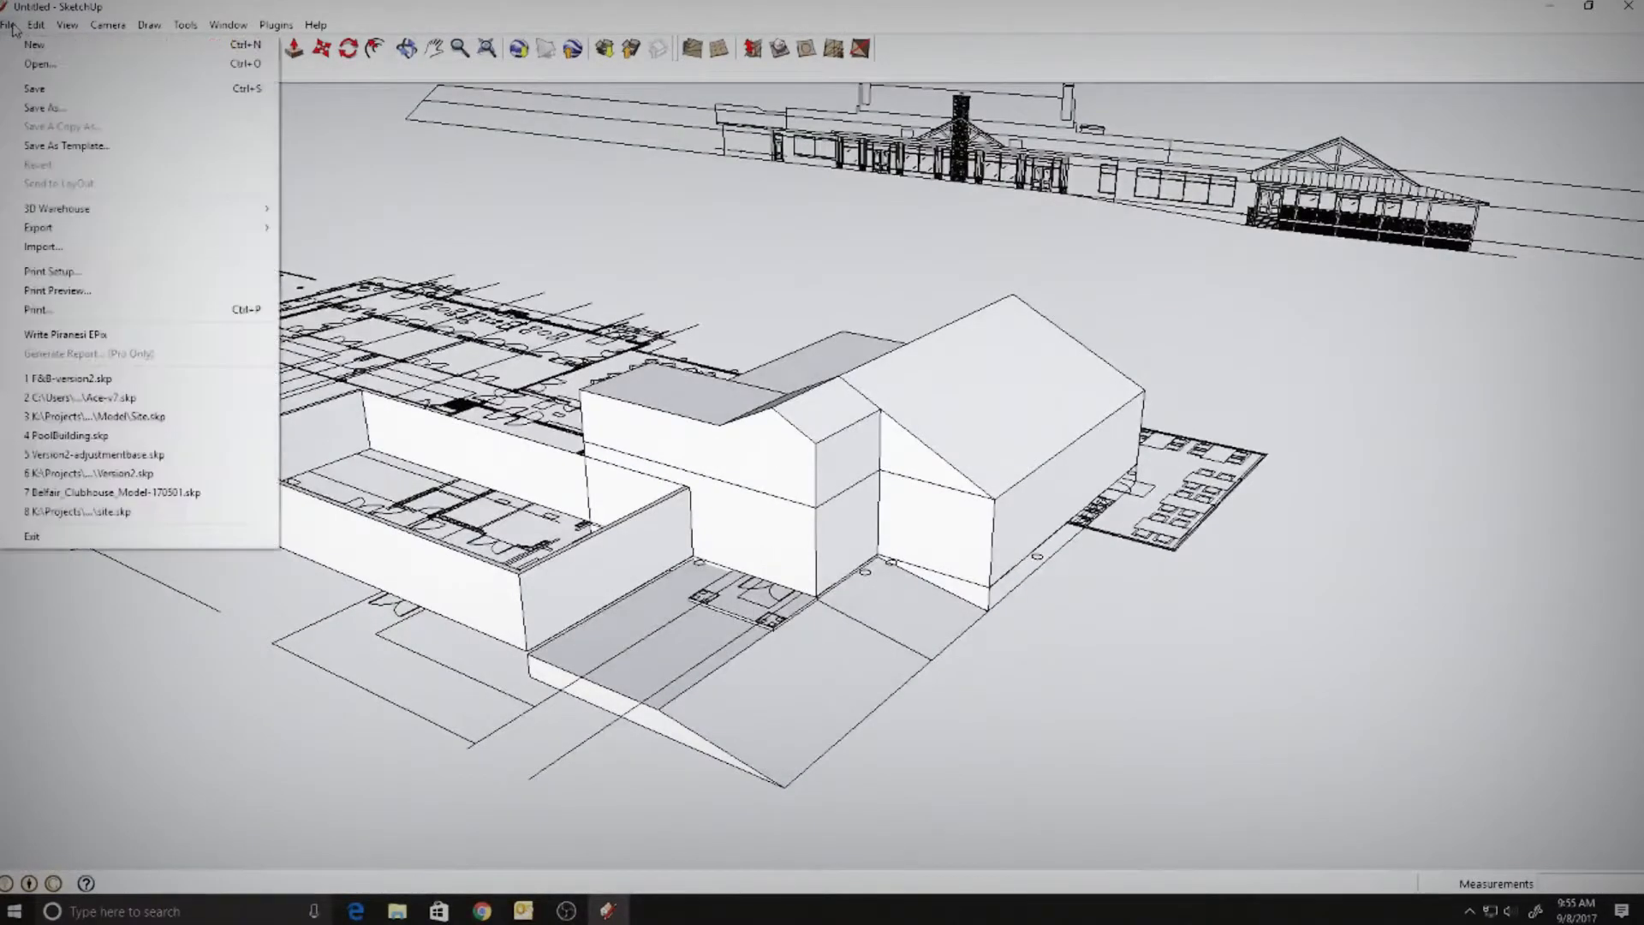
pyautogui.click(38, 91)
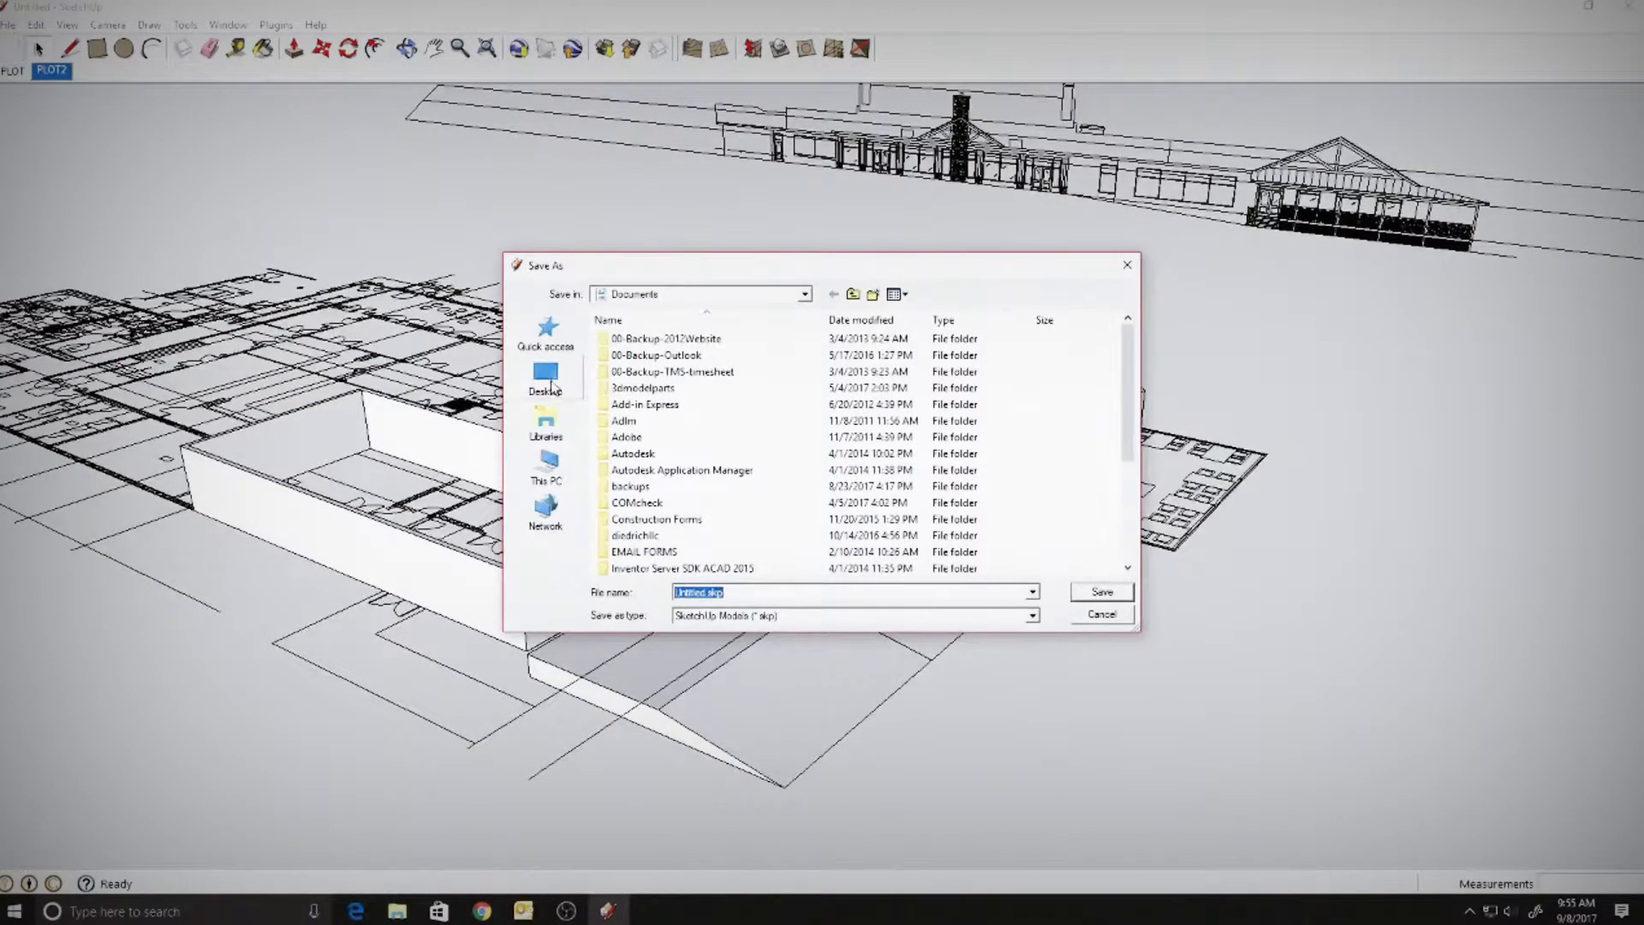
pyautogui.click(549, 384)
pyautogui.scroll(-5, 745, 449)
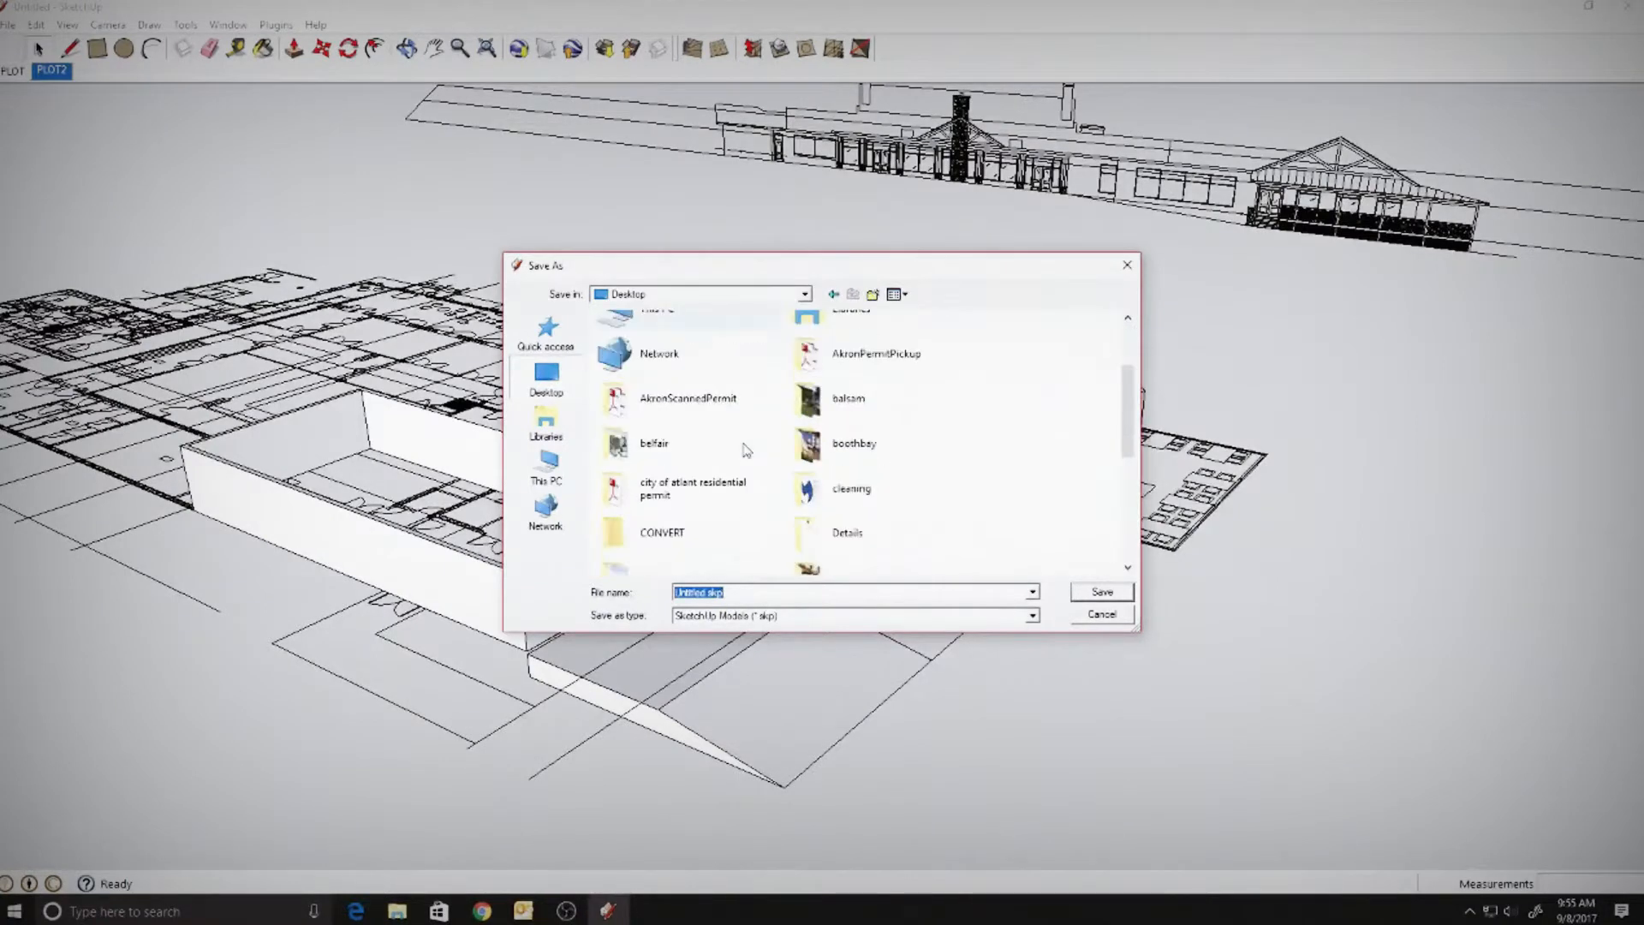
pyautogui.click(700, 510)
pyautogui.doubleClick(701, 510)
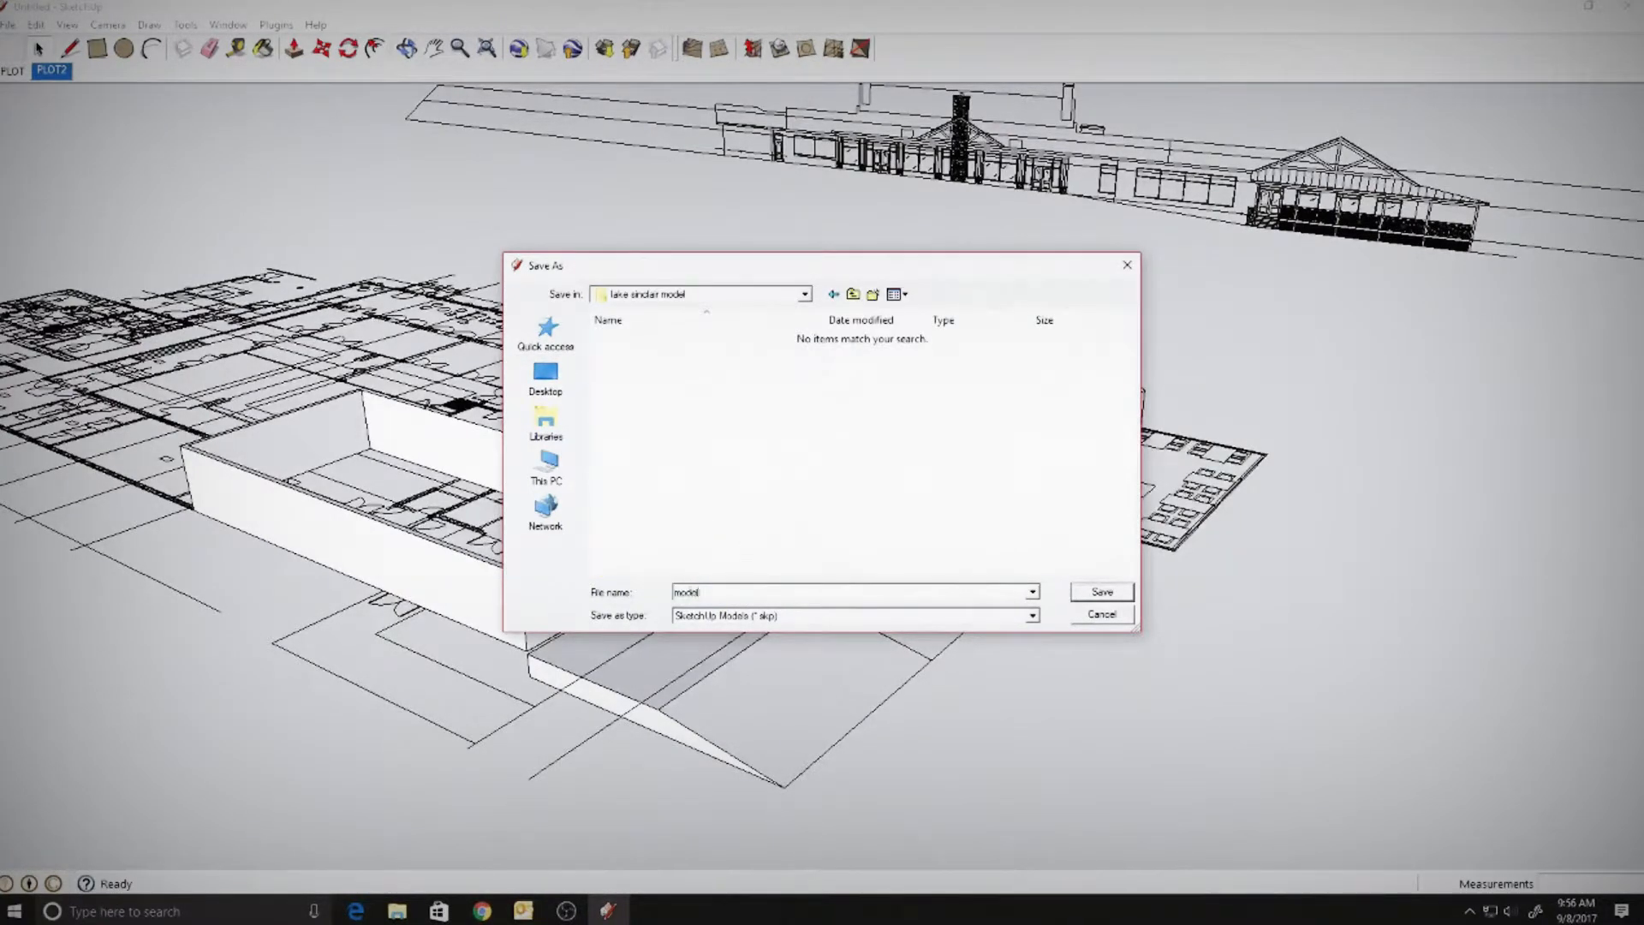
pyautogui.click(1114, 592)
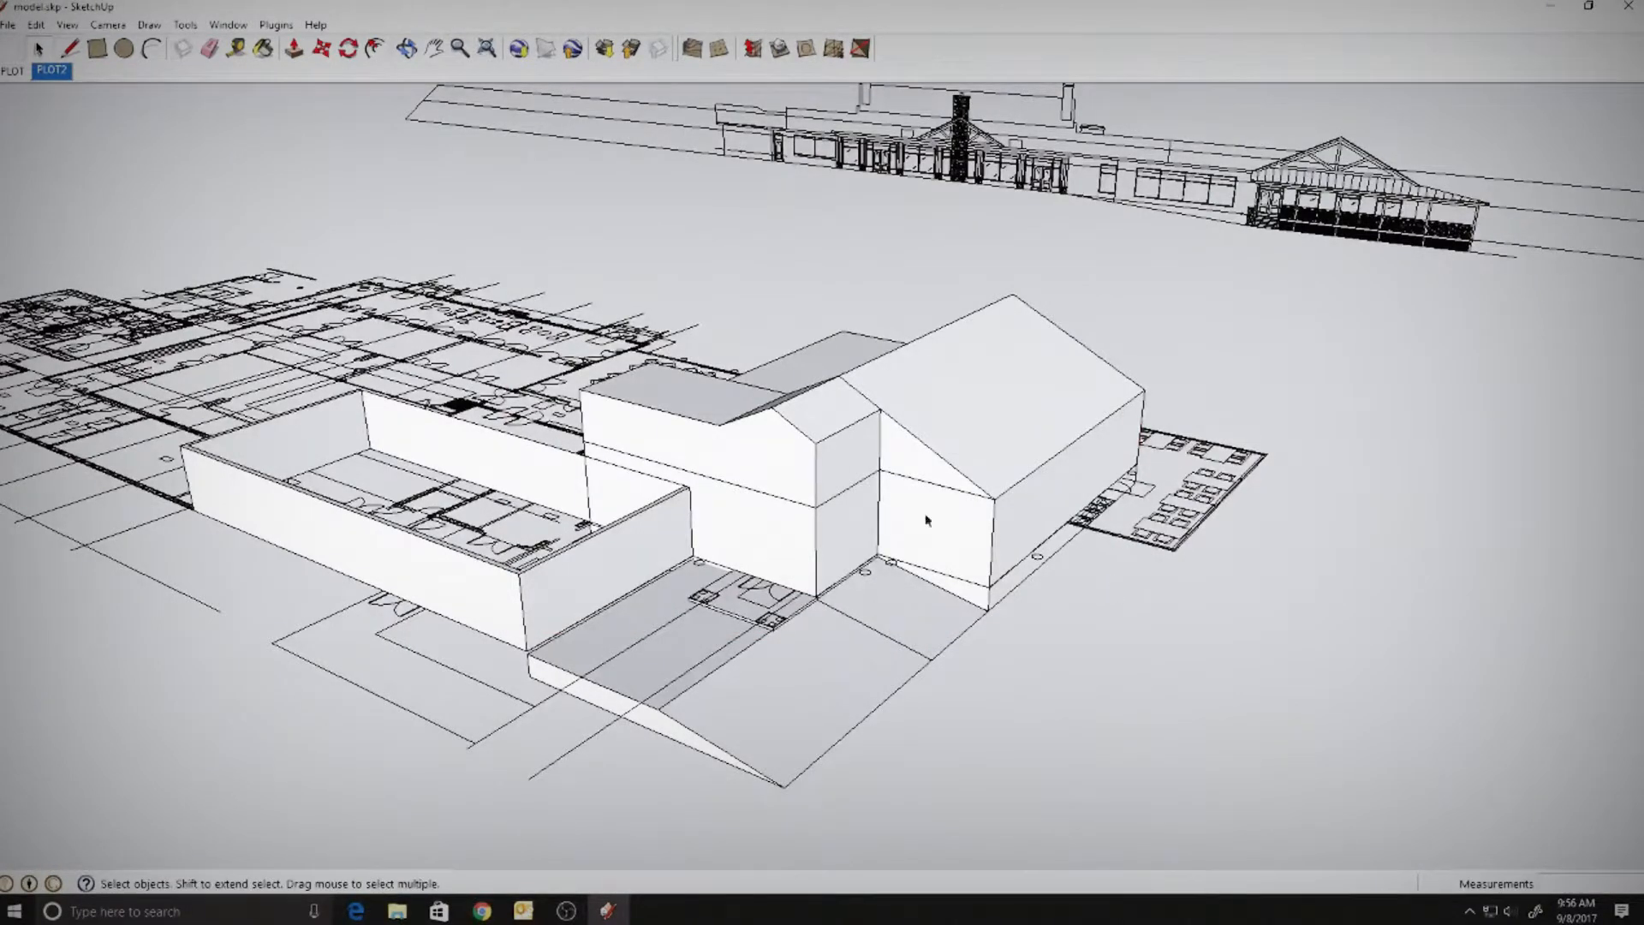
# - Draw a rectangle about 11' 10" by 8" over the flat canopy fascia above the double entry doors on the elevation drawing
pyautogui.scroll(-3, 925, 519)
pyautogui.keyDown('shift'); pyautogui.moveTo(895, 569); pyautogui.dragTo(1096, 255, button='middle'); pyautogui.keyUp('shift')
pyautogui.scroll(-3, 951, 550)
pyautogui.scroll(4, 731, 618)
pyautogui.moveTo(730, 617); pyautogui.dragTo(983, 389, button='middle')
pyautogui.scroll(5, 728, 482)
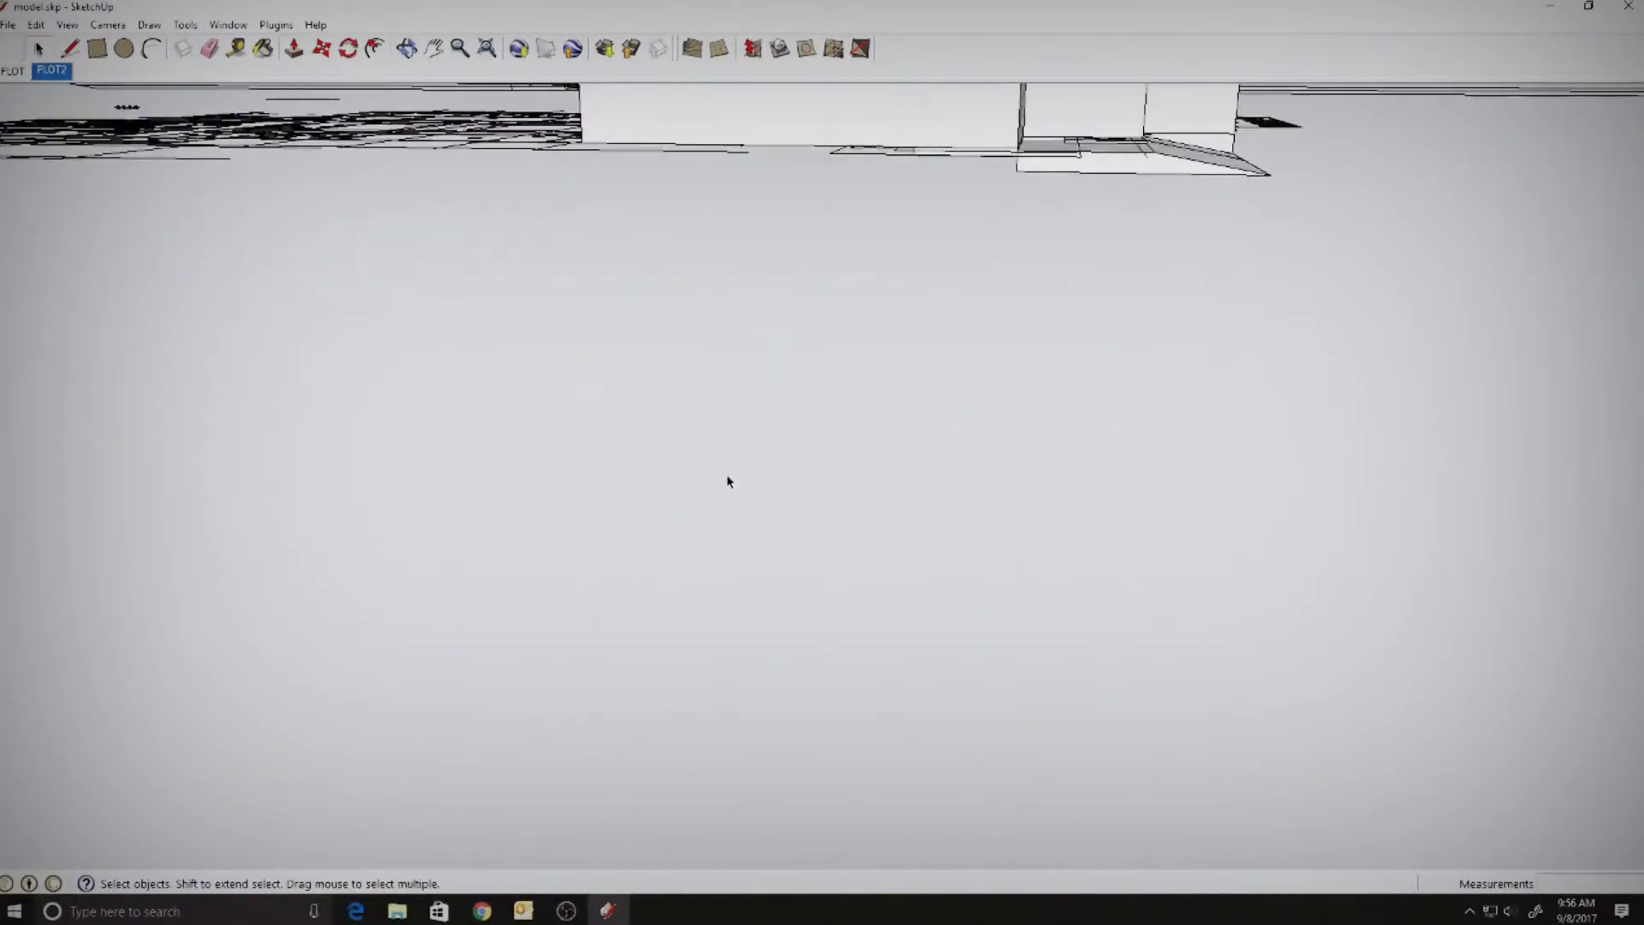
pyautogui.scroll(-5, 728, 481)
pyautogui.keyDown('shift'); pyautogui.moveTo(722, 448); pyautogui.dragTo(507, 297, button='middle'); pyautogui.keyUp('shift')
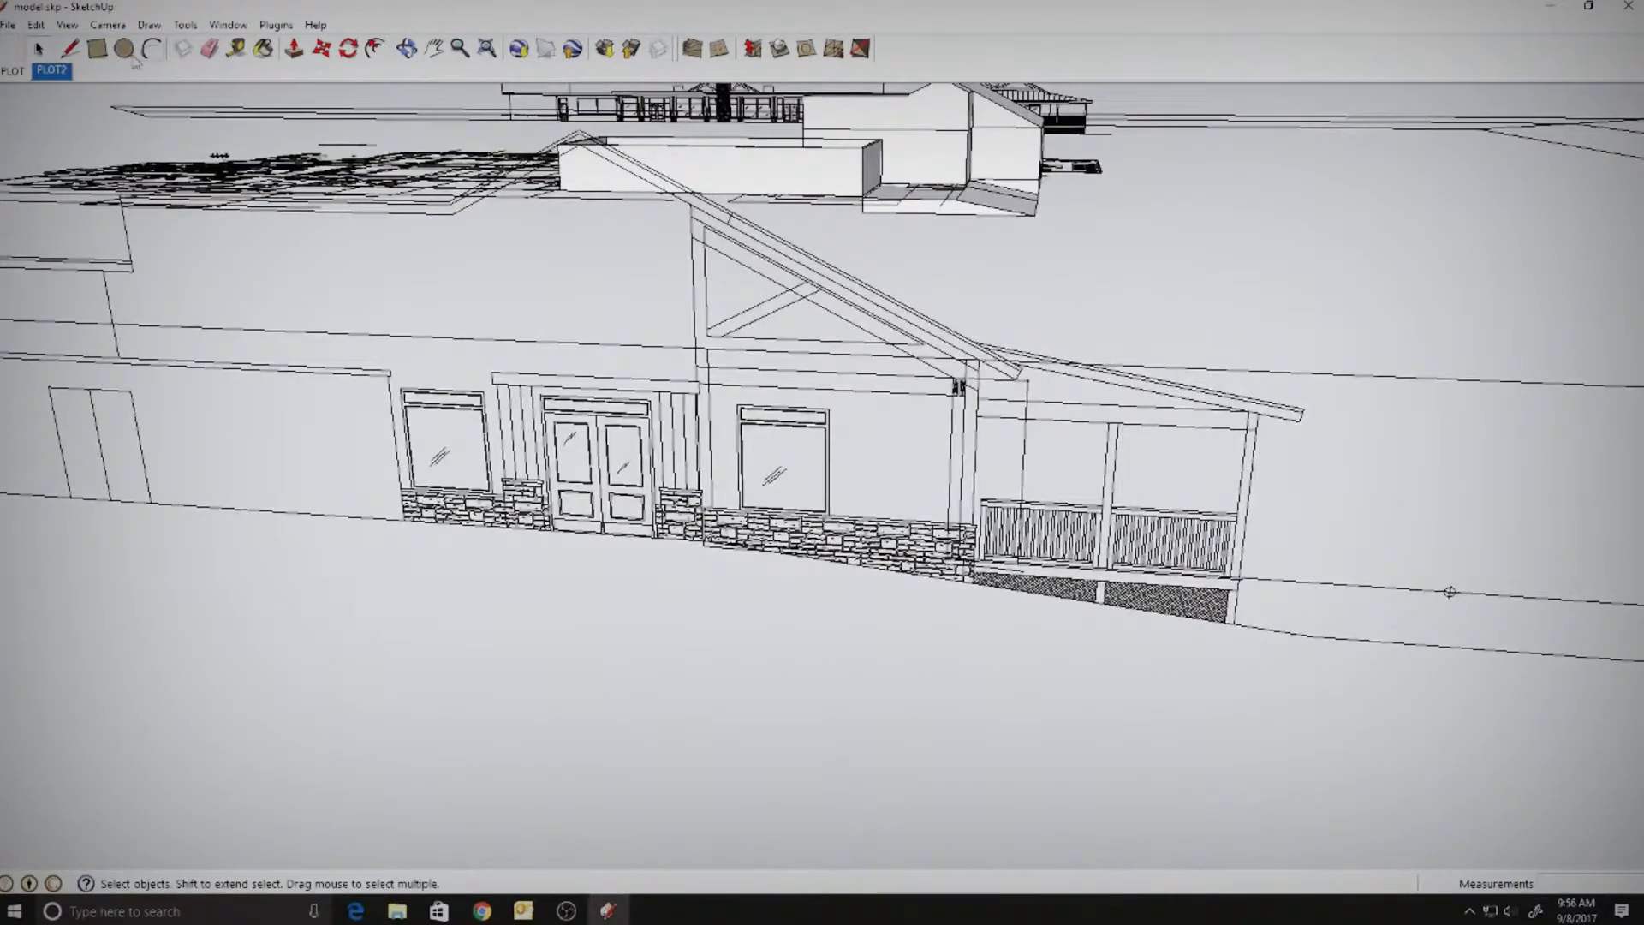
pyautogui.click(97, 48)
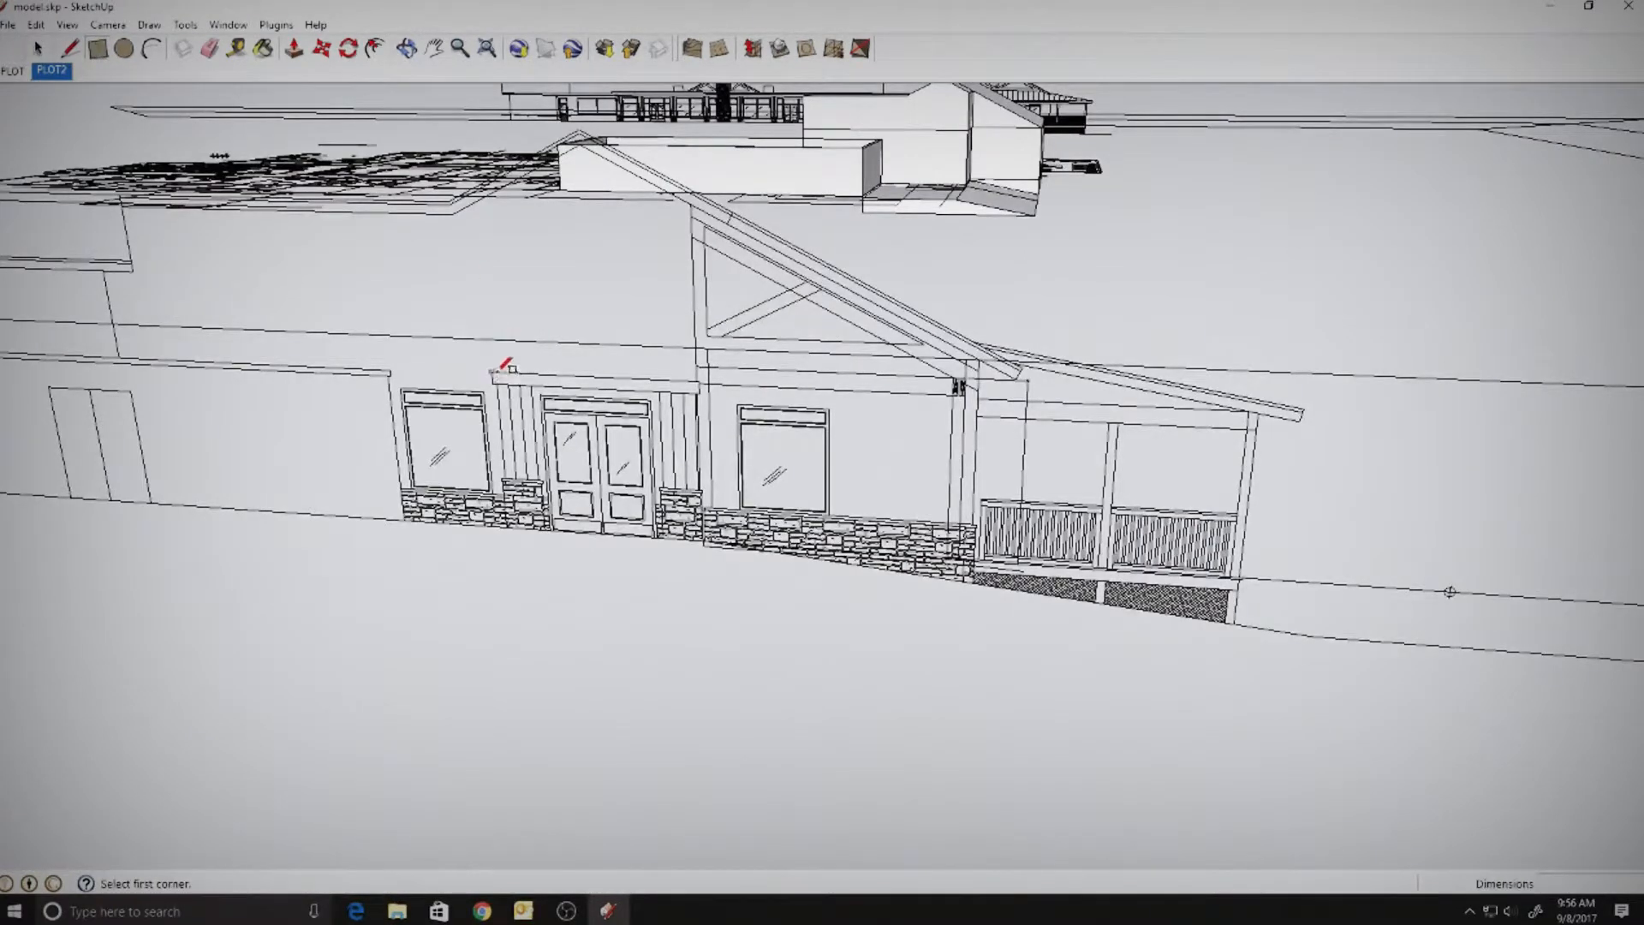
pyautogui.scroll(5, 651, 373)
pyautogui.scroll(-3, 690, 378)
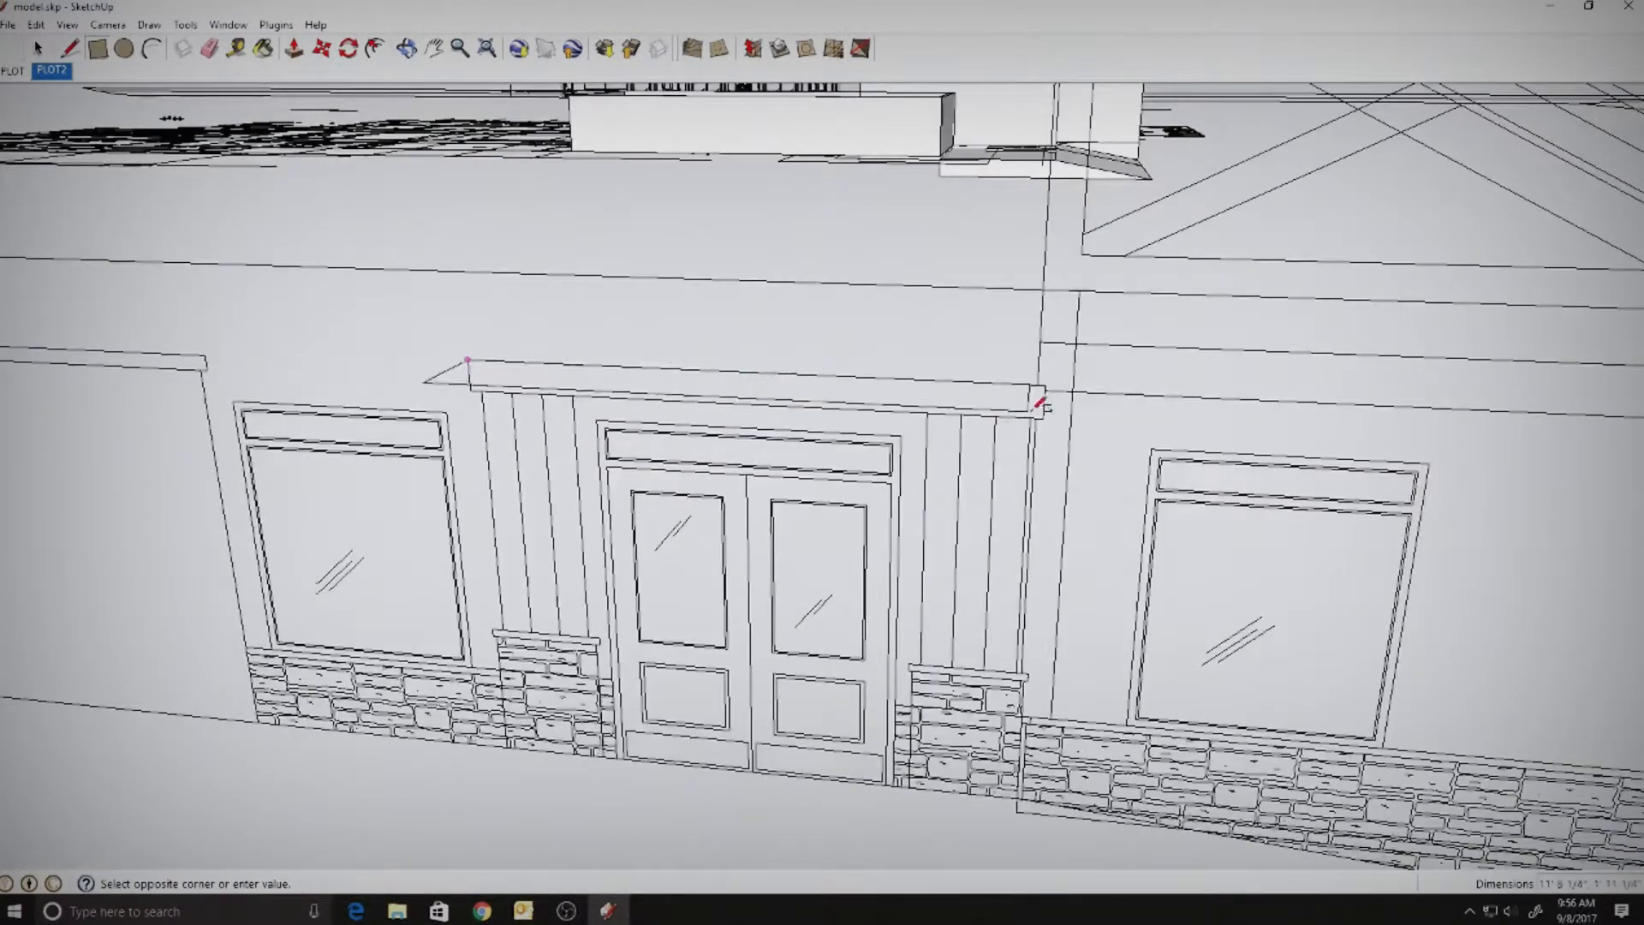
pyautogui.click(1043, 418)
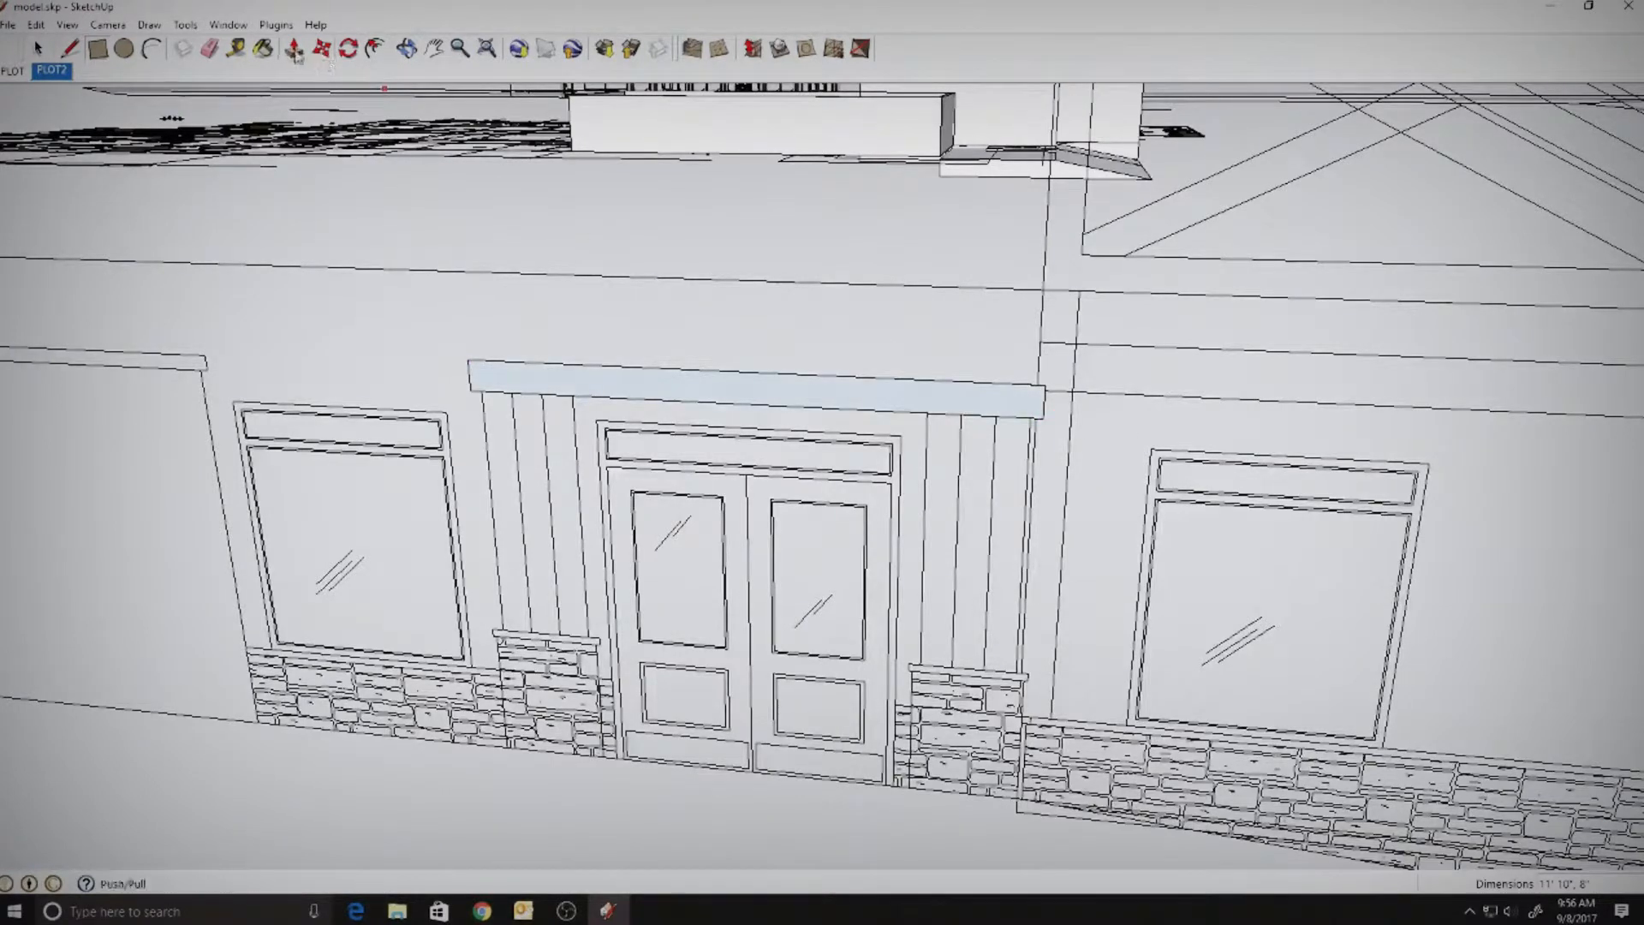
# - Extrude the fascia rectangle to the building with Push/Pull and bring its front face back to the porch slab's outer edge
pyautogui.click(294, 49)
pyautogui.click(716, 403)
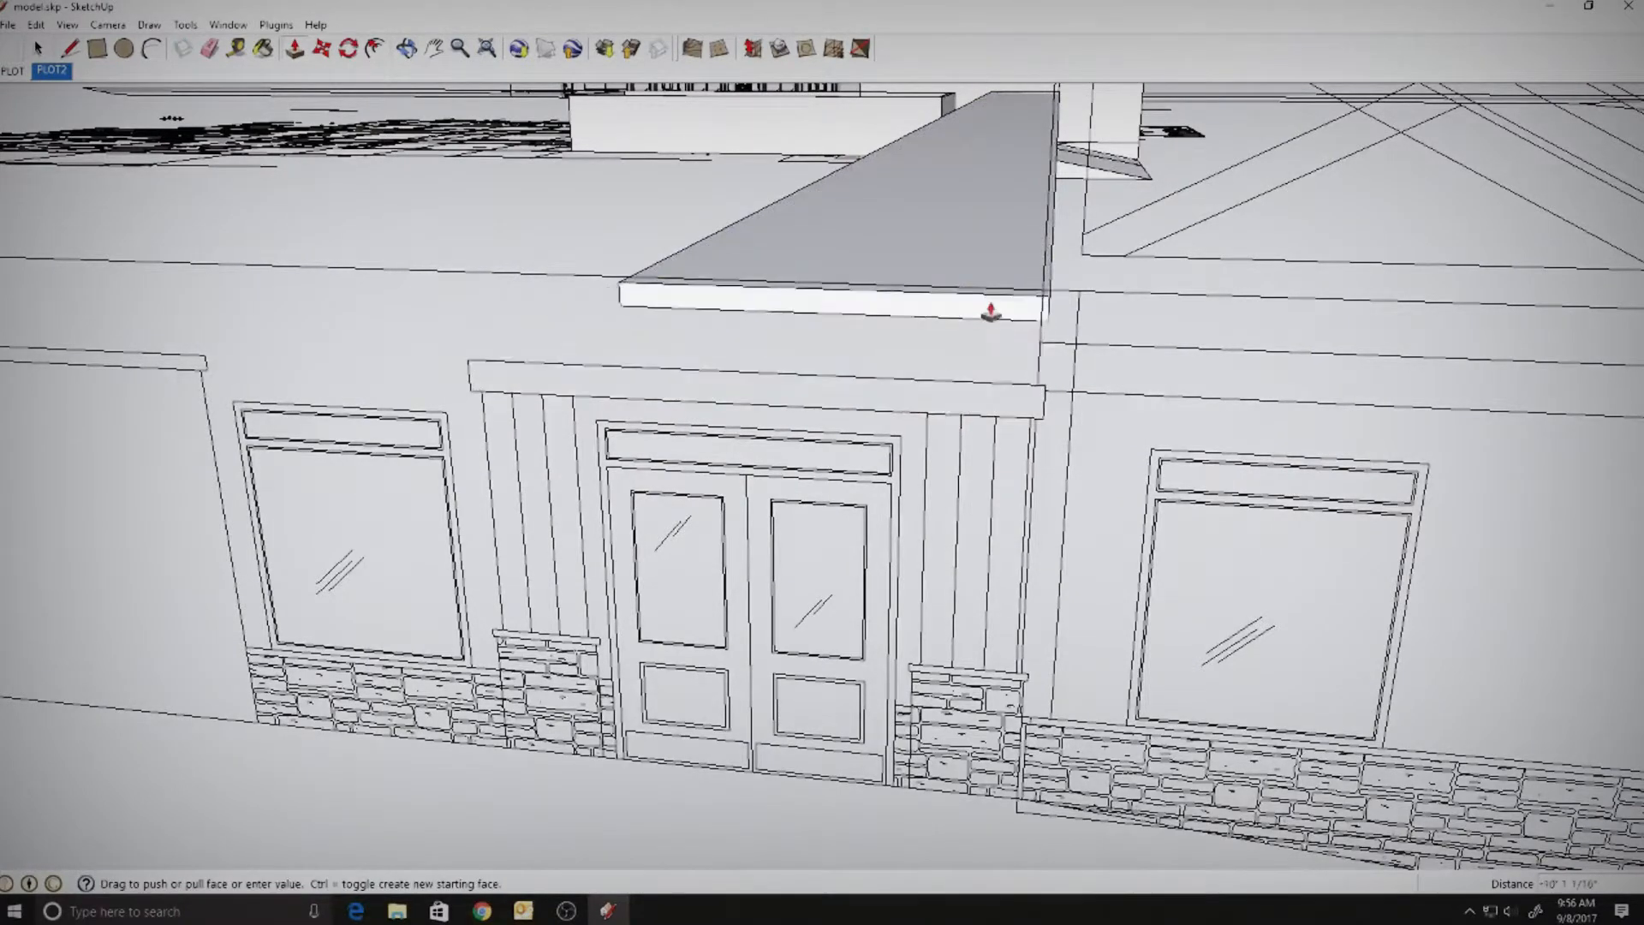
pyautogui.moveTo(990, 312); pyautogui.dragTo(4, 600, button='middle')
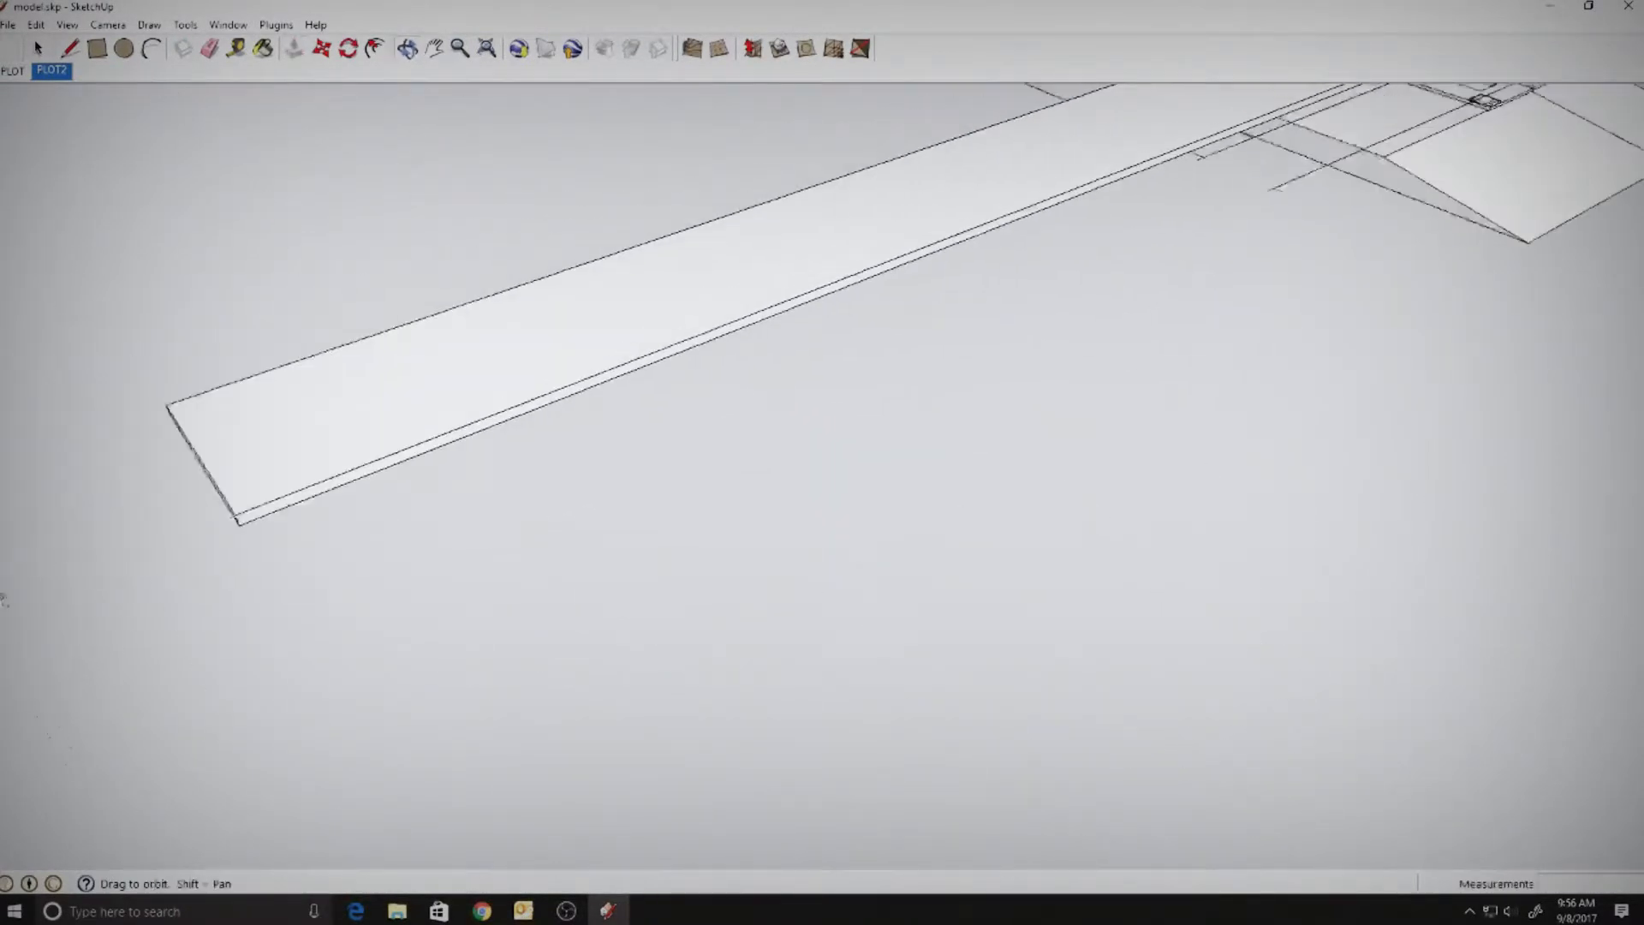
pyautogui.scroll(10, 1267, 185)
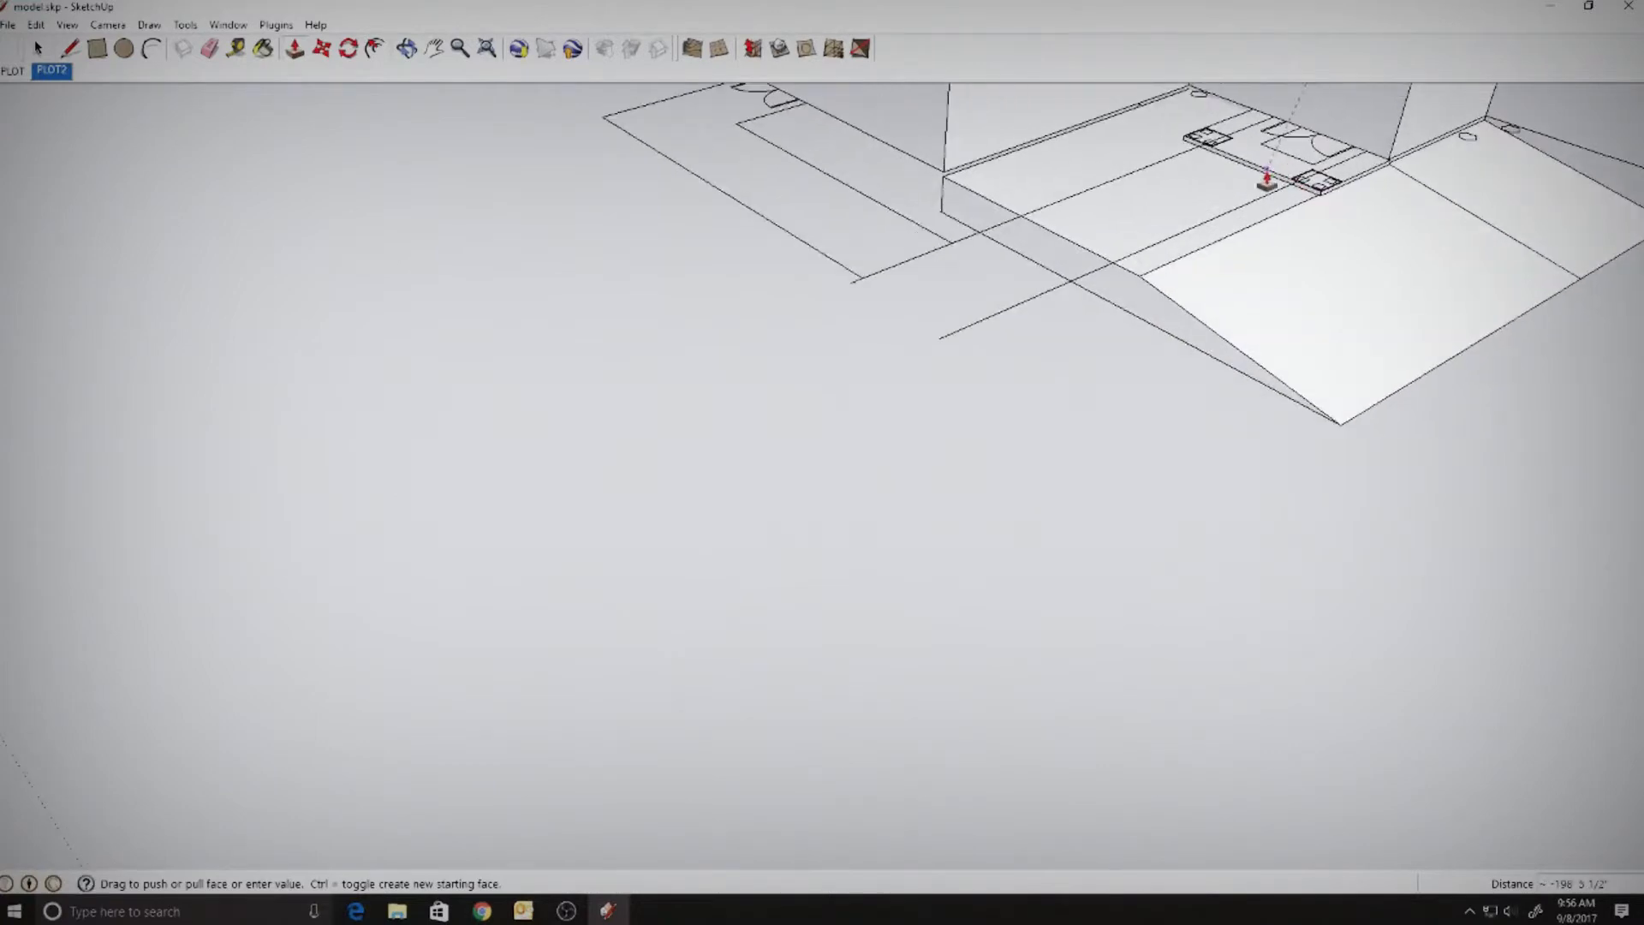
pyautogui.click(1268, 182)
pyautogui.press('space')
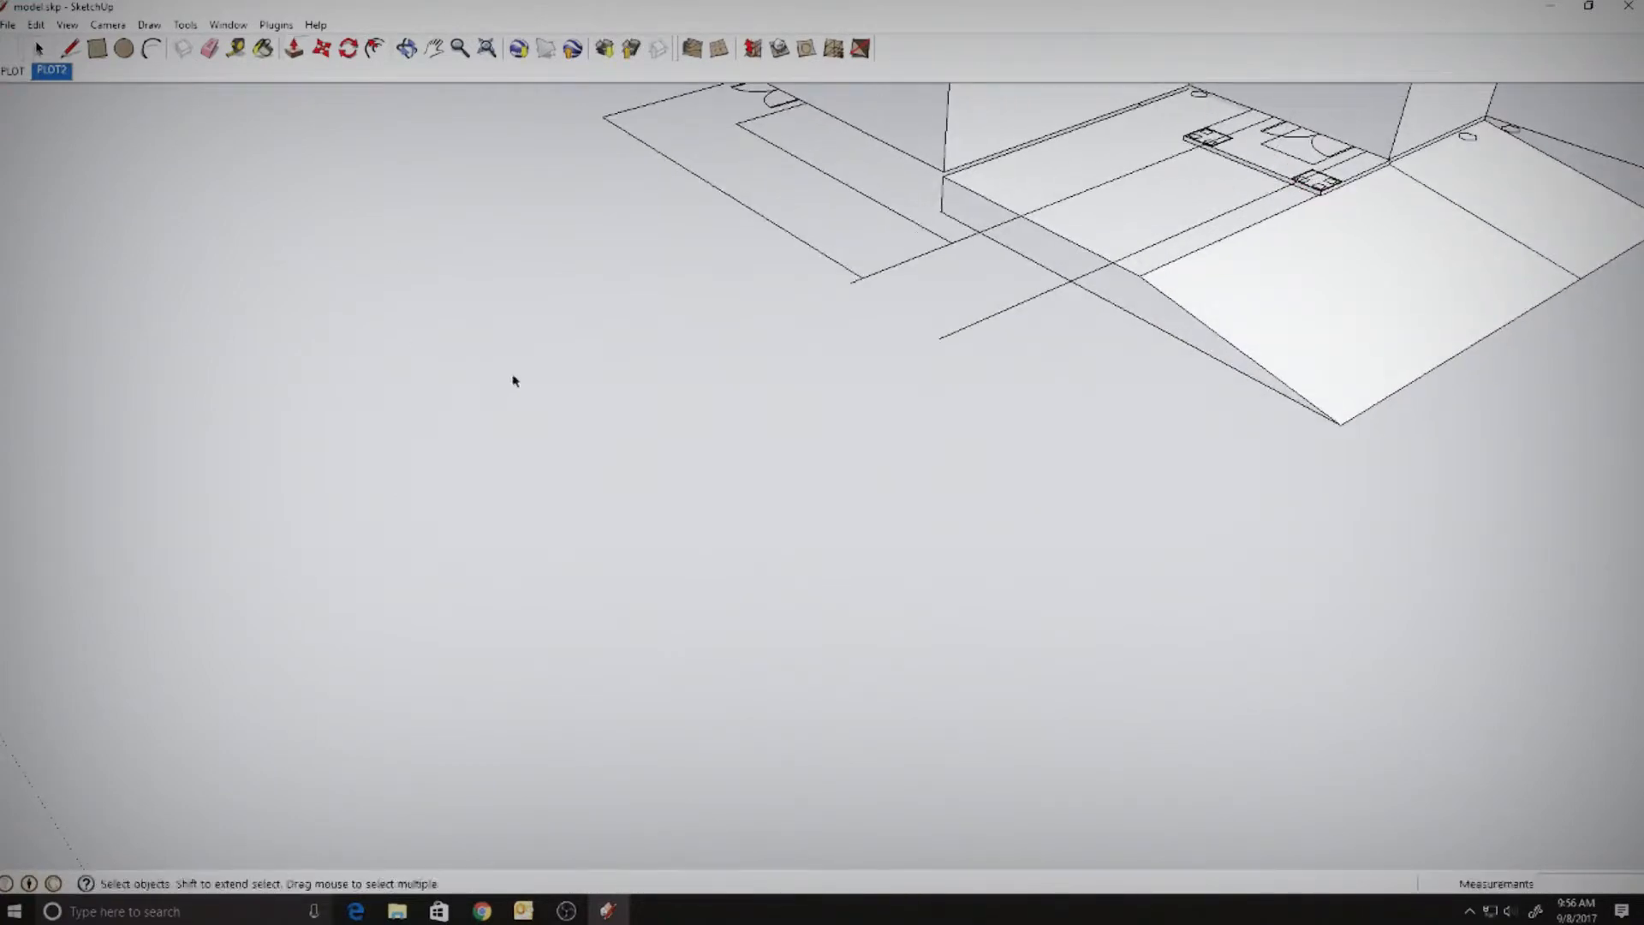
# - Push the canopy's end face inward by 1 3/4" to line up with the building corner
pyautogui.scroll(10, 855, 333)
pyautogui.rightClick(870, 332)
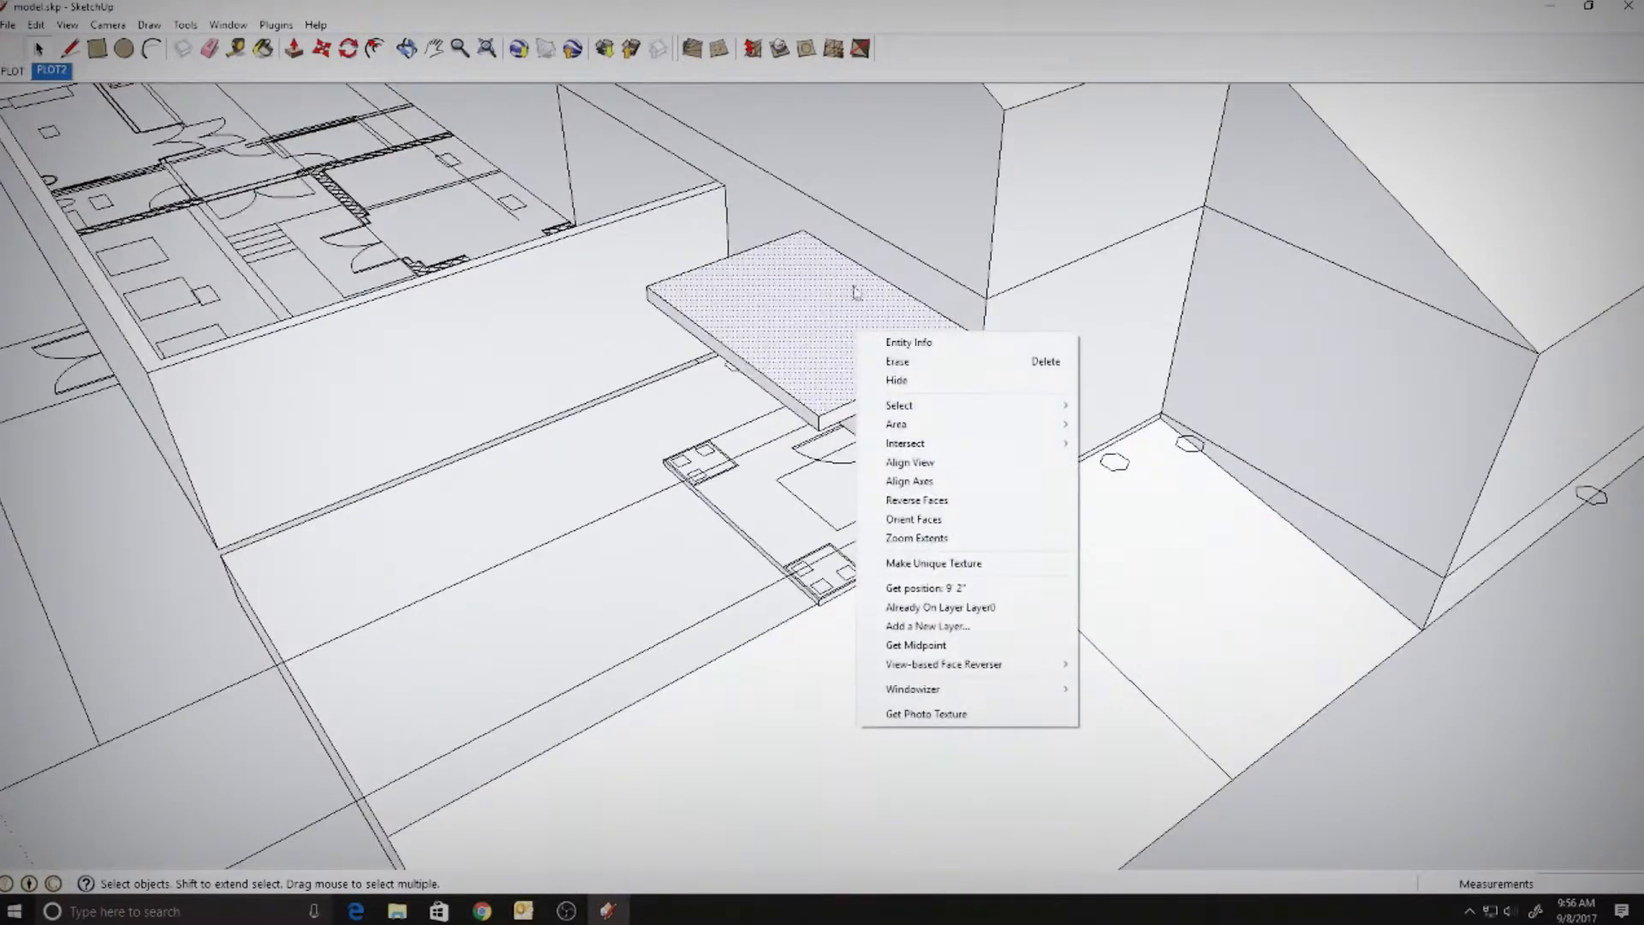
pyautogui.click(144, 711)
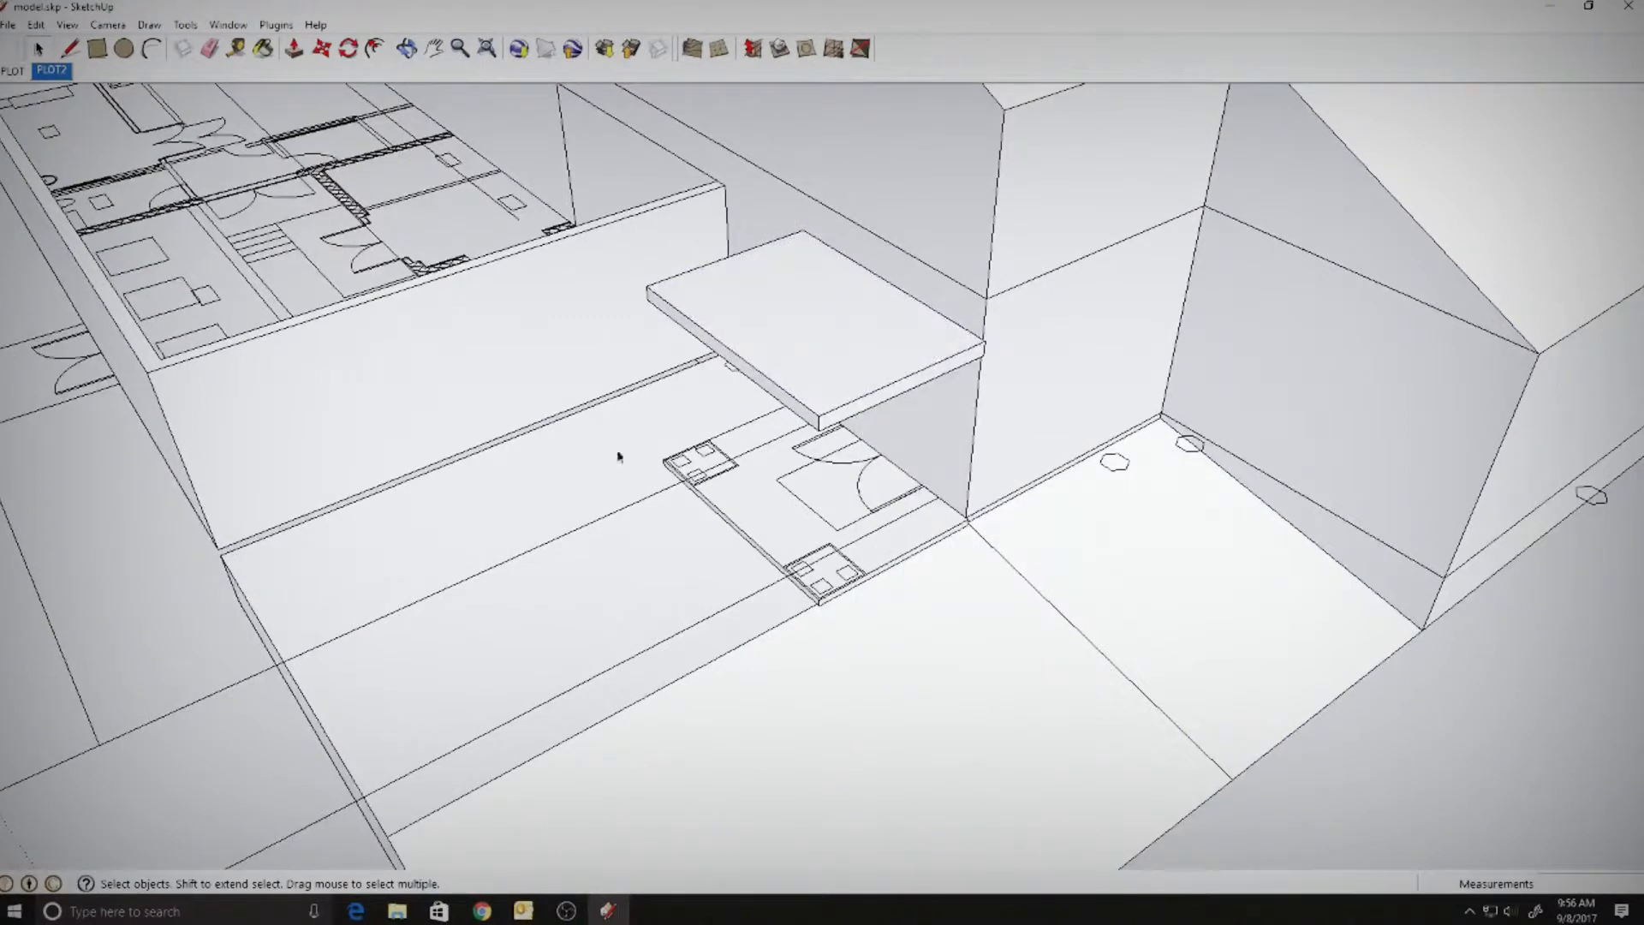
pyautogui.click(294, 49)
pyautogui.click(958, 356)
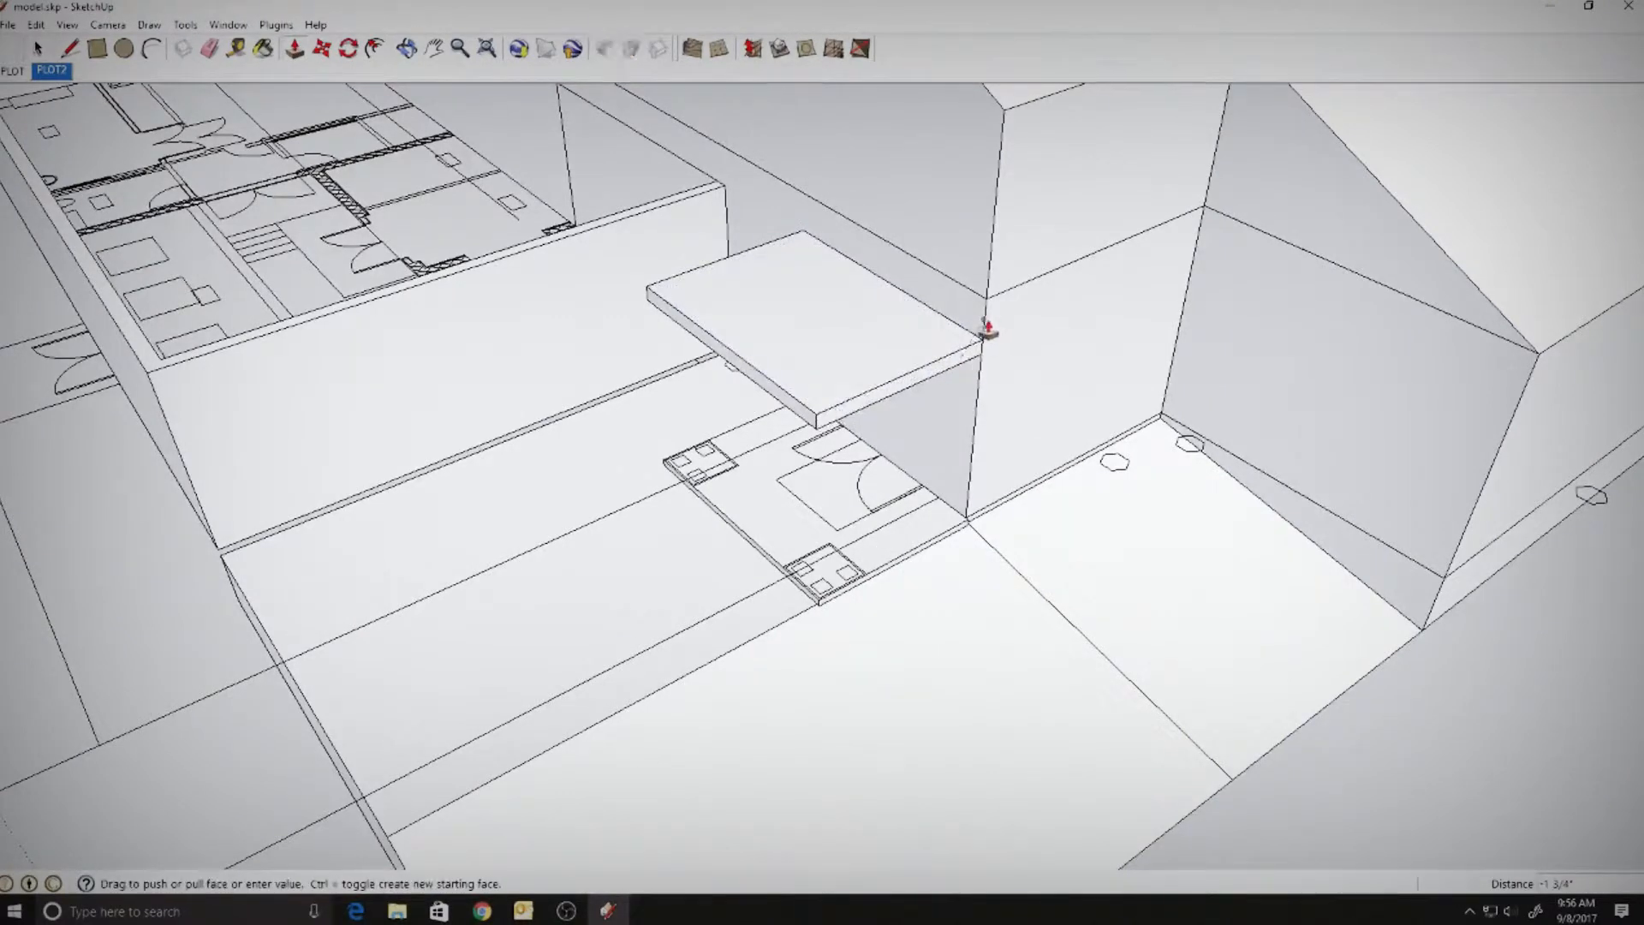
pyautogui.click(984, 328)
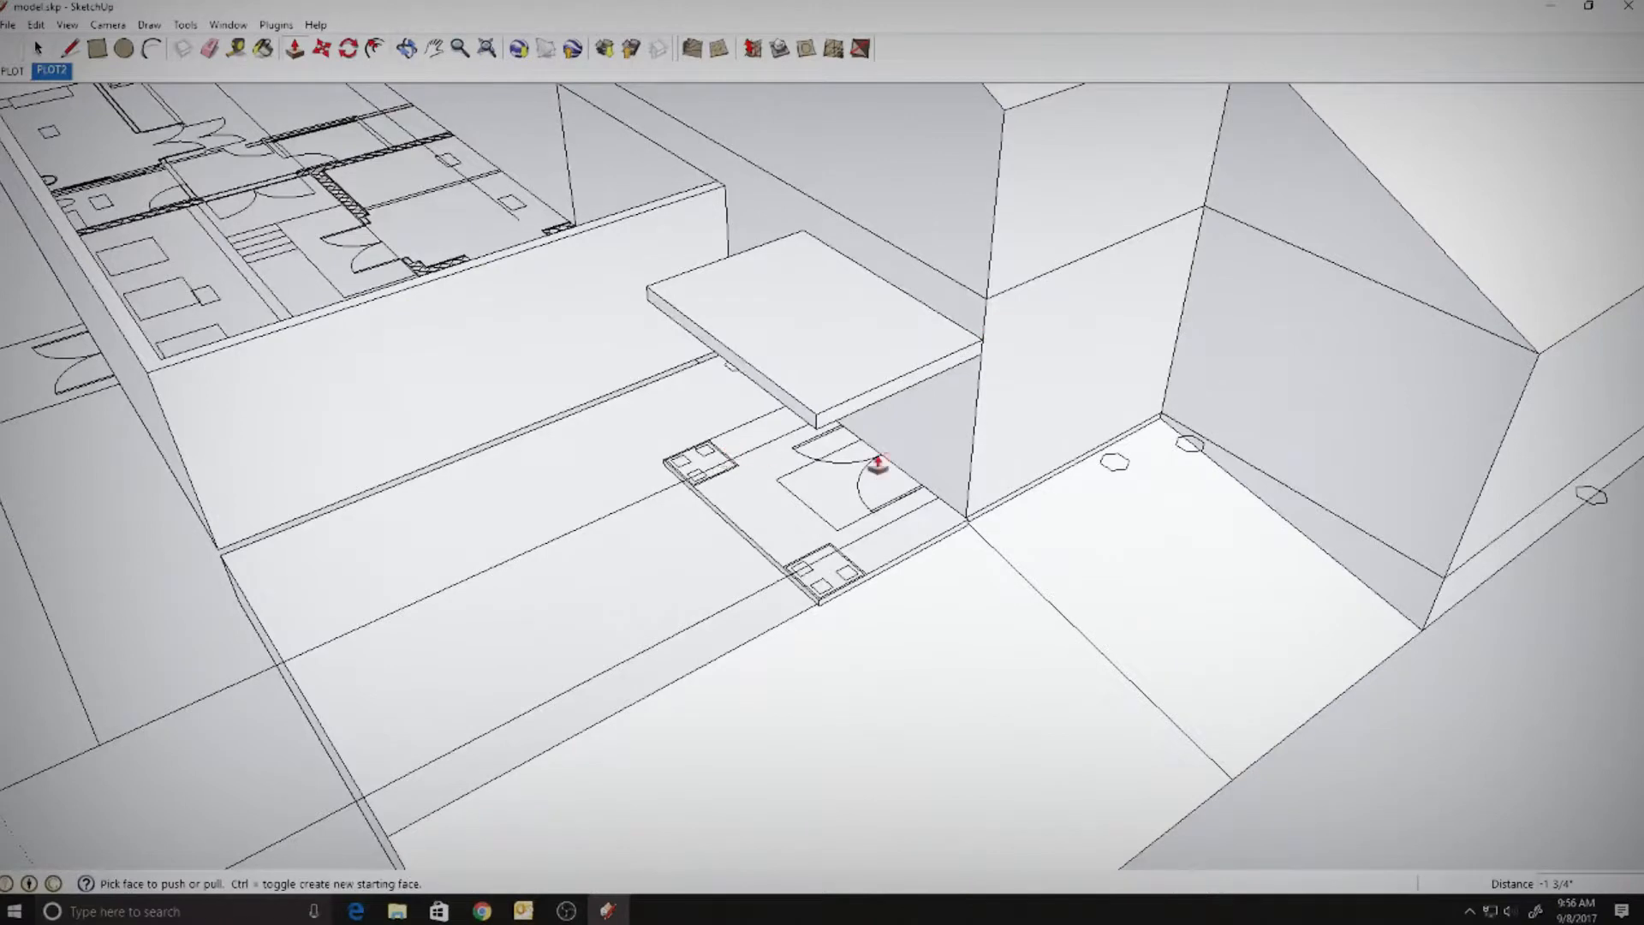
# - Push the canopy's opposite end face inward by 4" to match the porch slab's side edge
pyautogui.moveTo(877, 463); pyautogui.dragTo(1042, 459, button='middle')
pyautogui.scroll(3, 827, 477)
pyautogui.moveTo(828, 478); pyautogui.dragTo(1217, 427, button='middle')
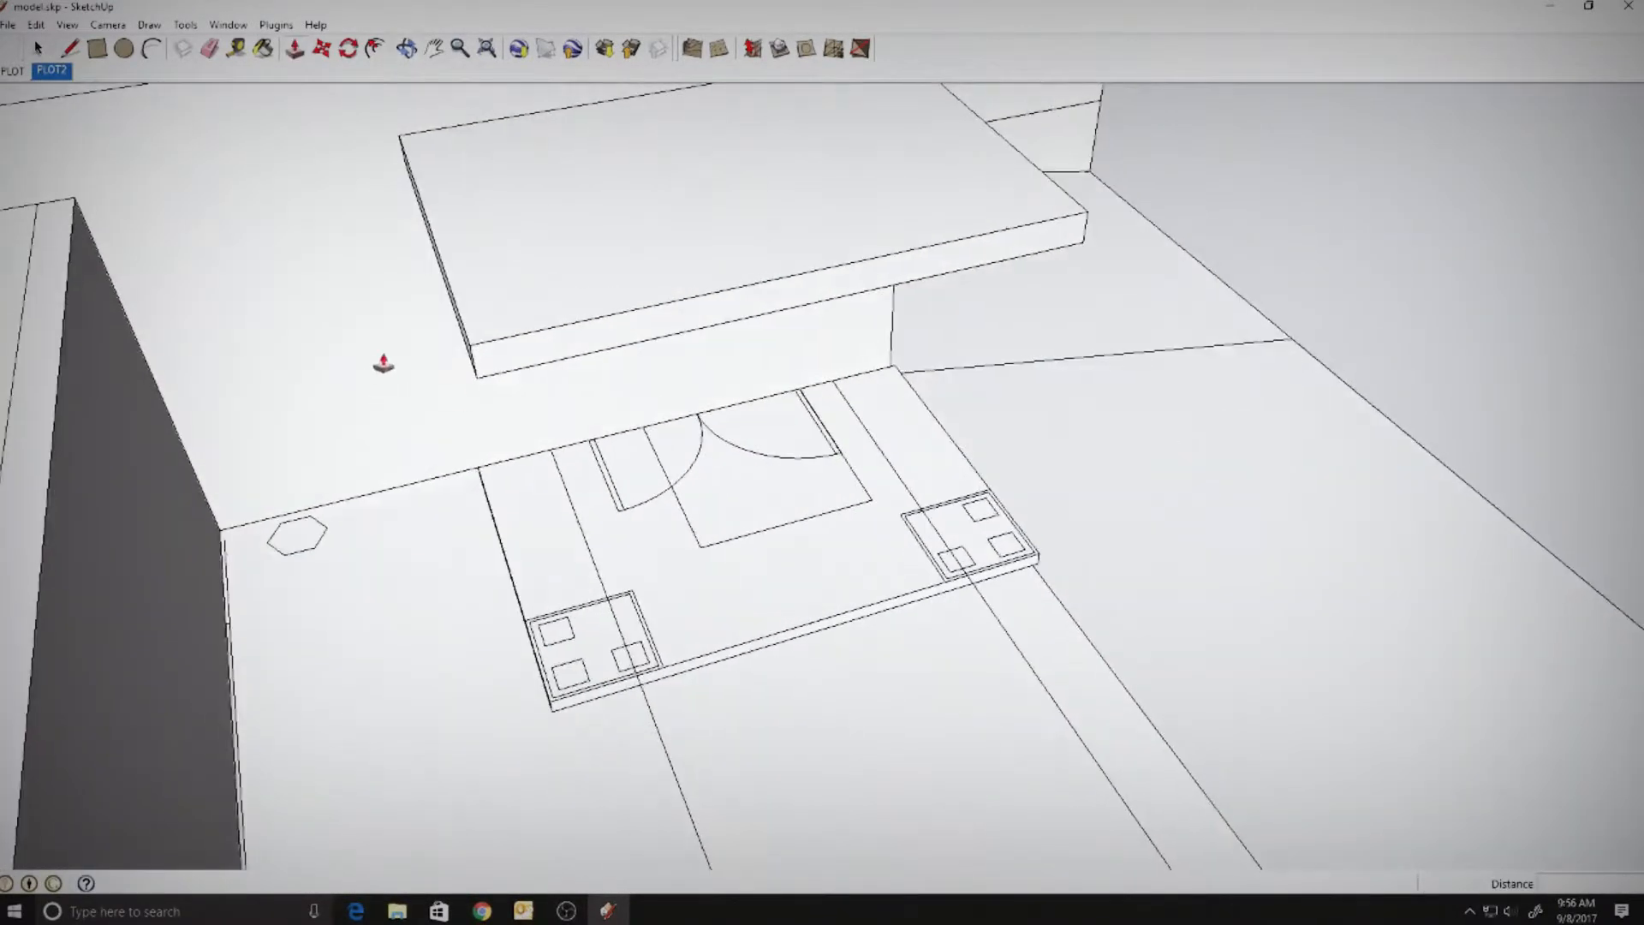
pyautogui.moveTo(384, 364); pyautogui.dragTo(455, 352, button='middle')
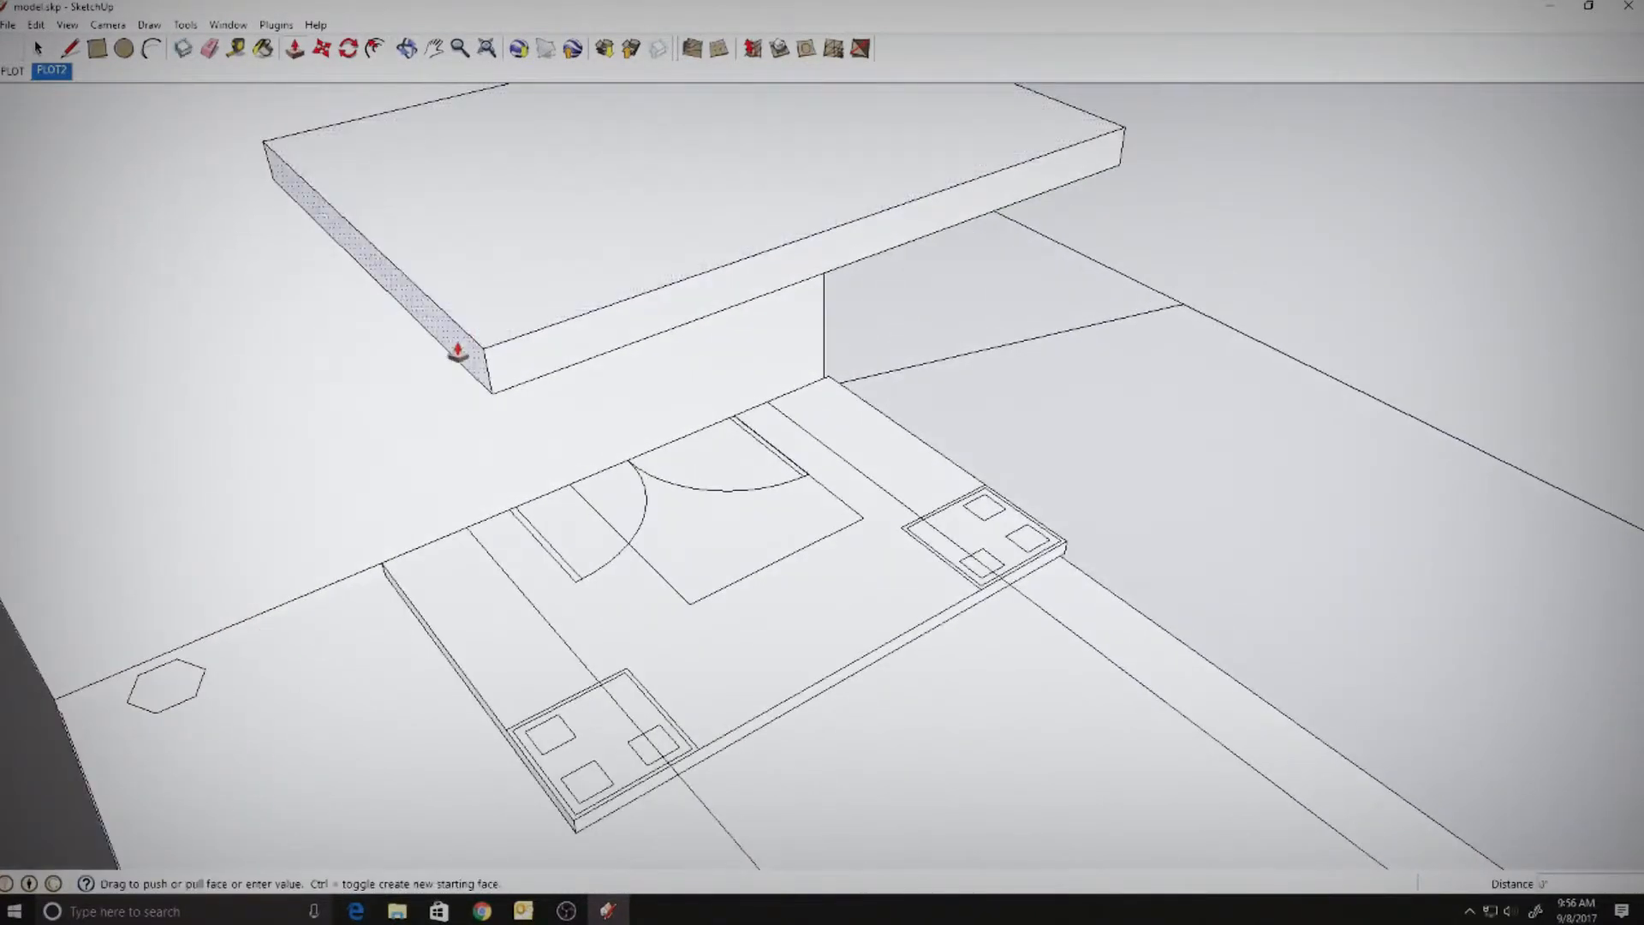
pyautogui.click(435, 639)
pyautogui.click(468, 348)
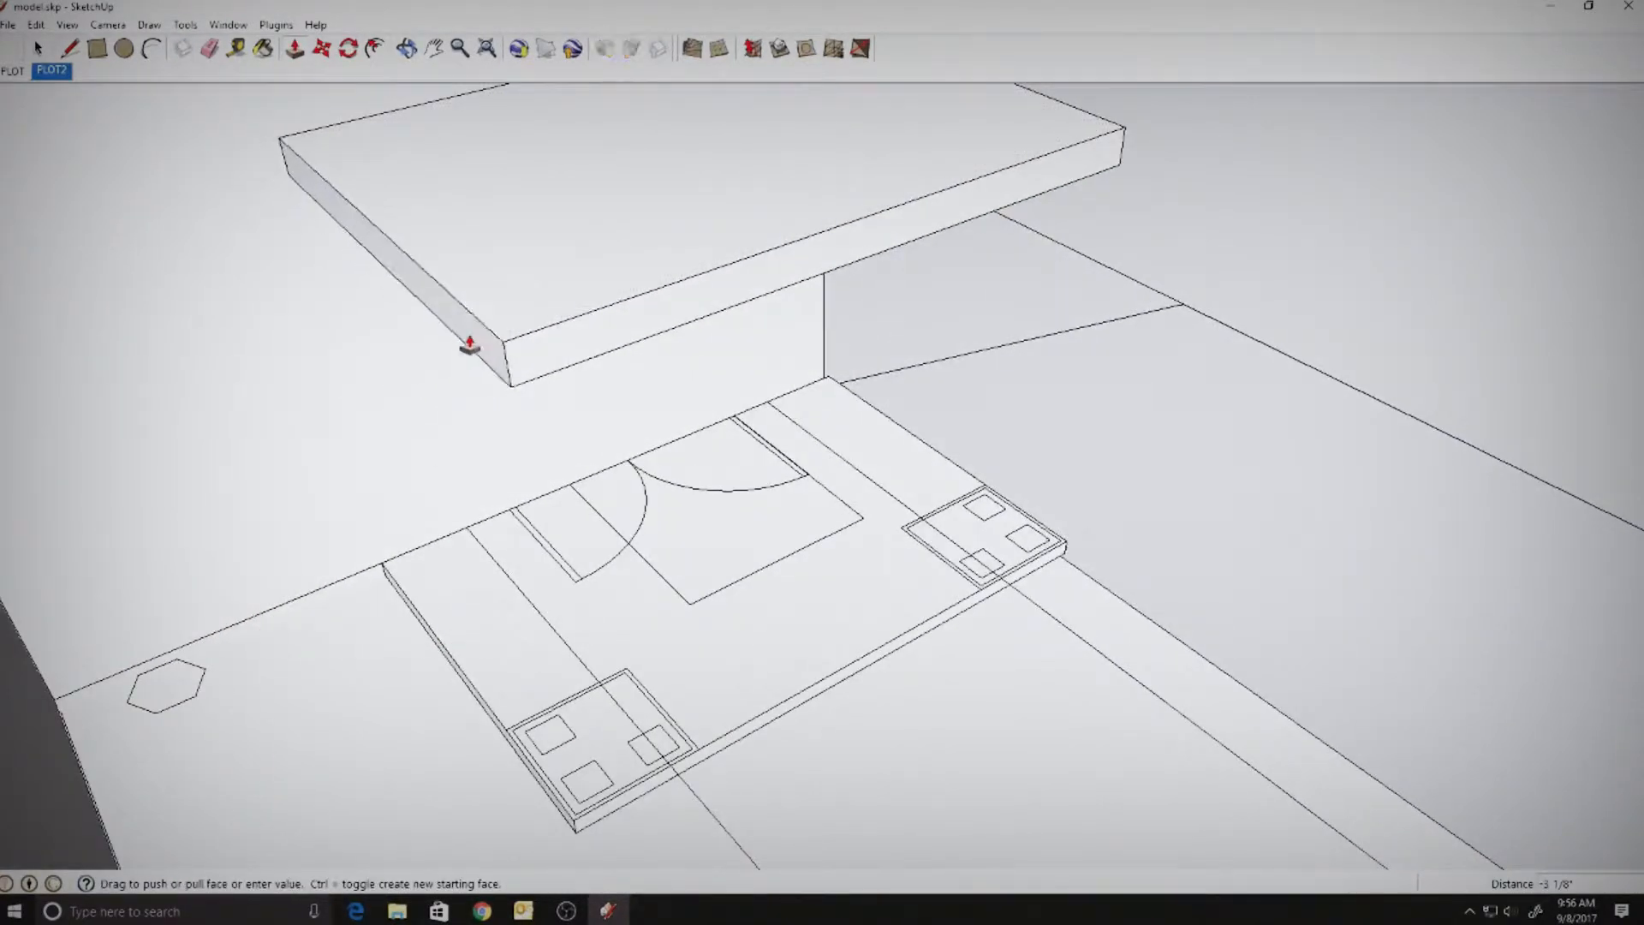
pyautogui.click(469, 346)
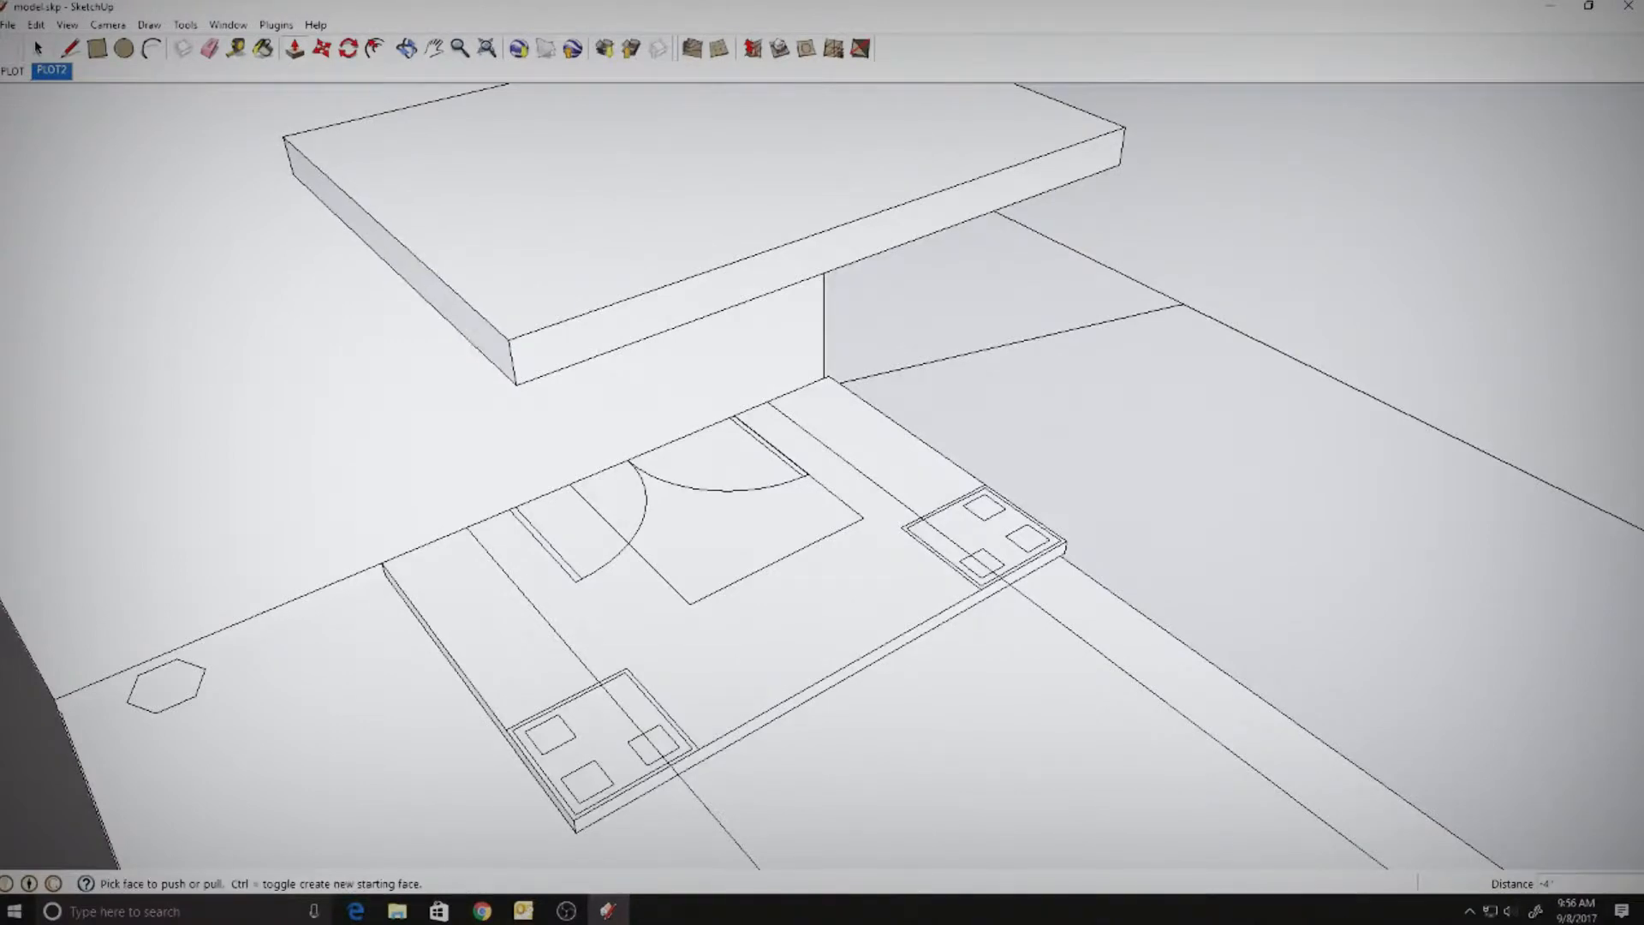
# - Select all connected geometry of the canopy slab and make it a group
pyautogui.press('space')
pyautogui.rightClick(525, 251)
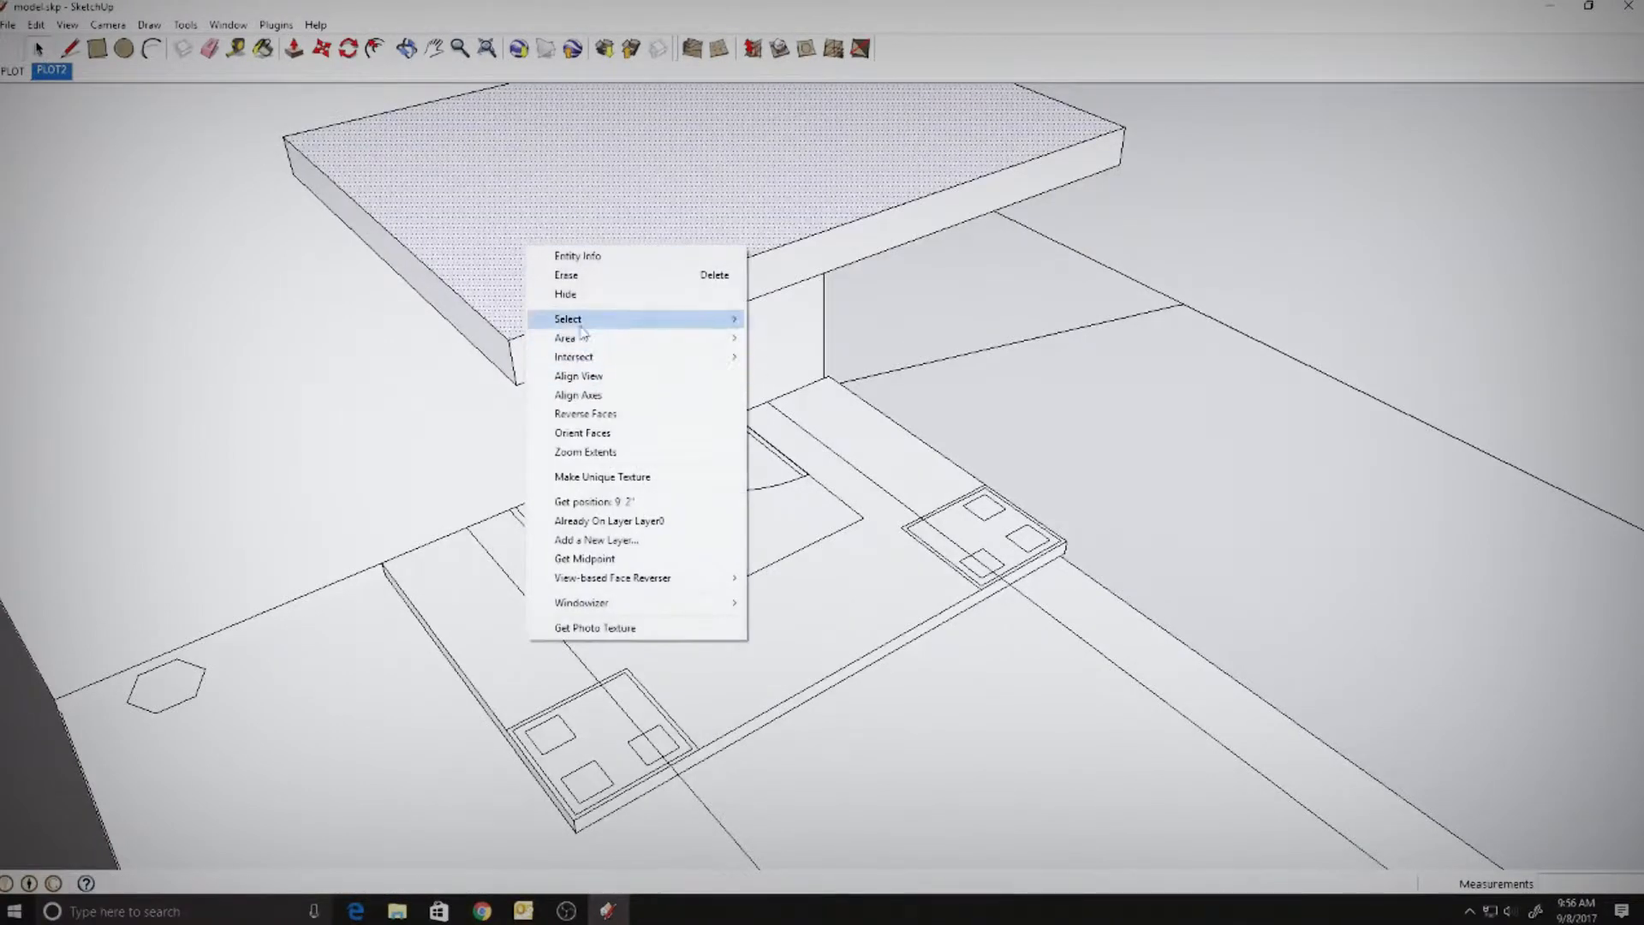
pyautogui.moveTo(599, 319)
pyautogui.click(479, 356)
pyautogui.rightClick(507, 277)
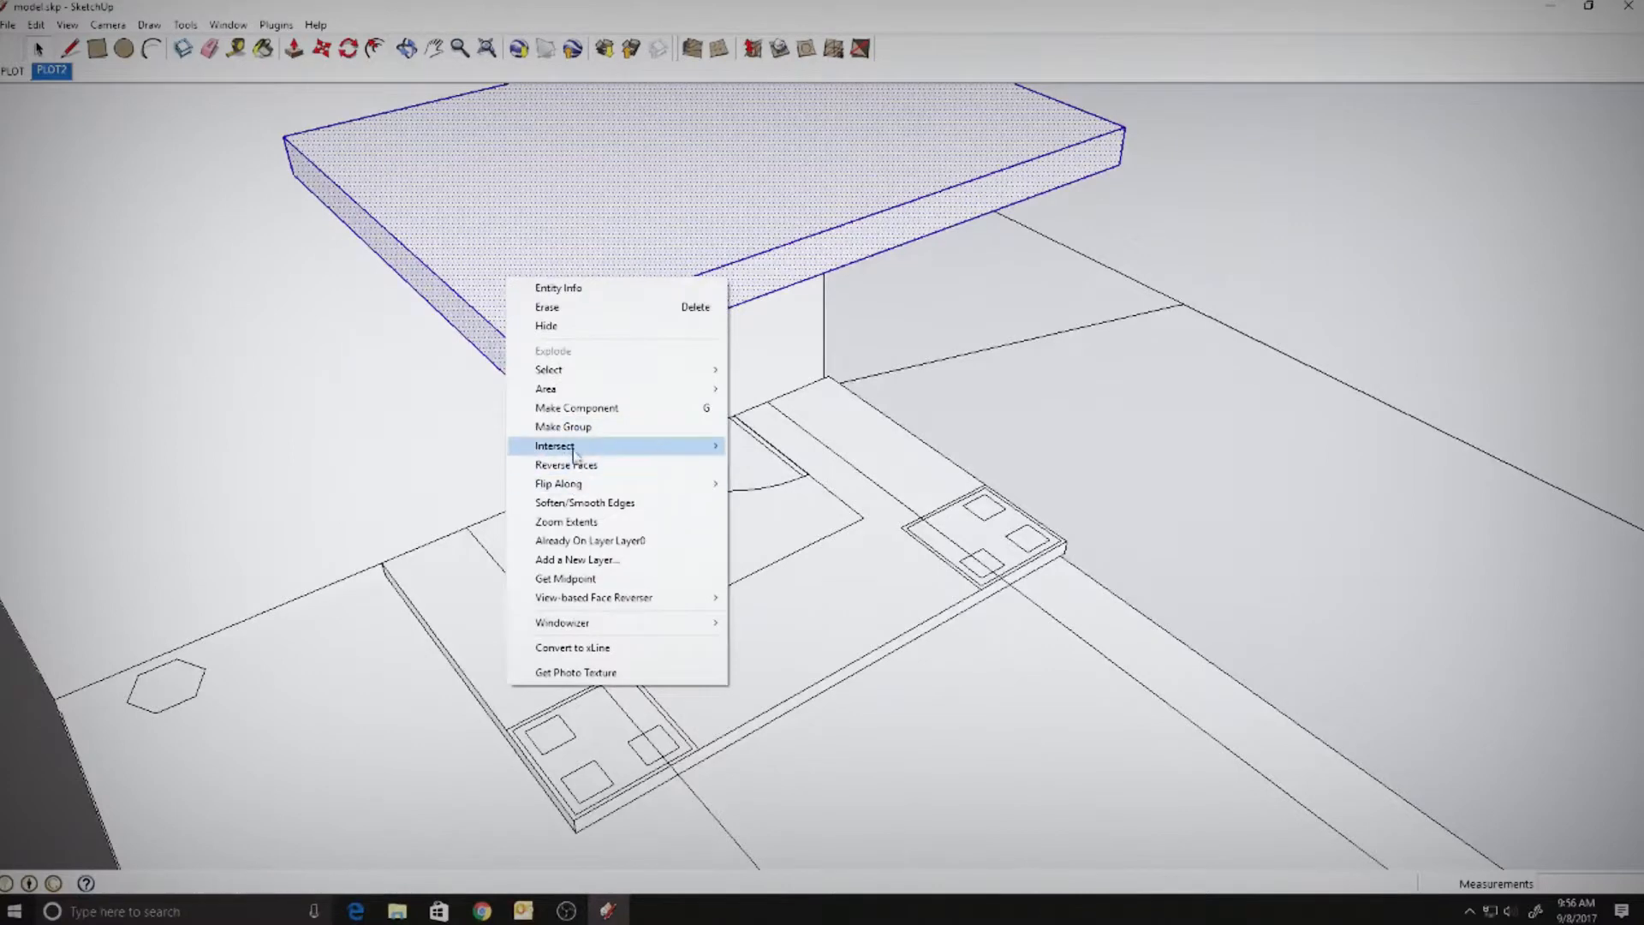
pyautogui.click(569, 428)
pyautogui.scroll(-4, 908, 407)
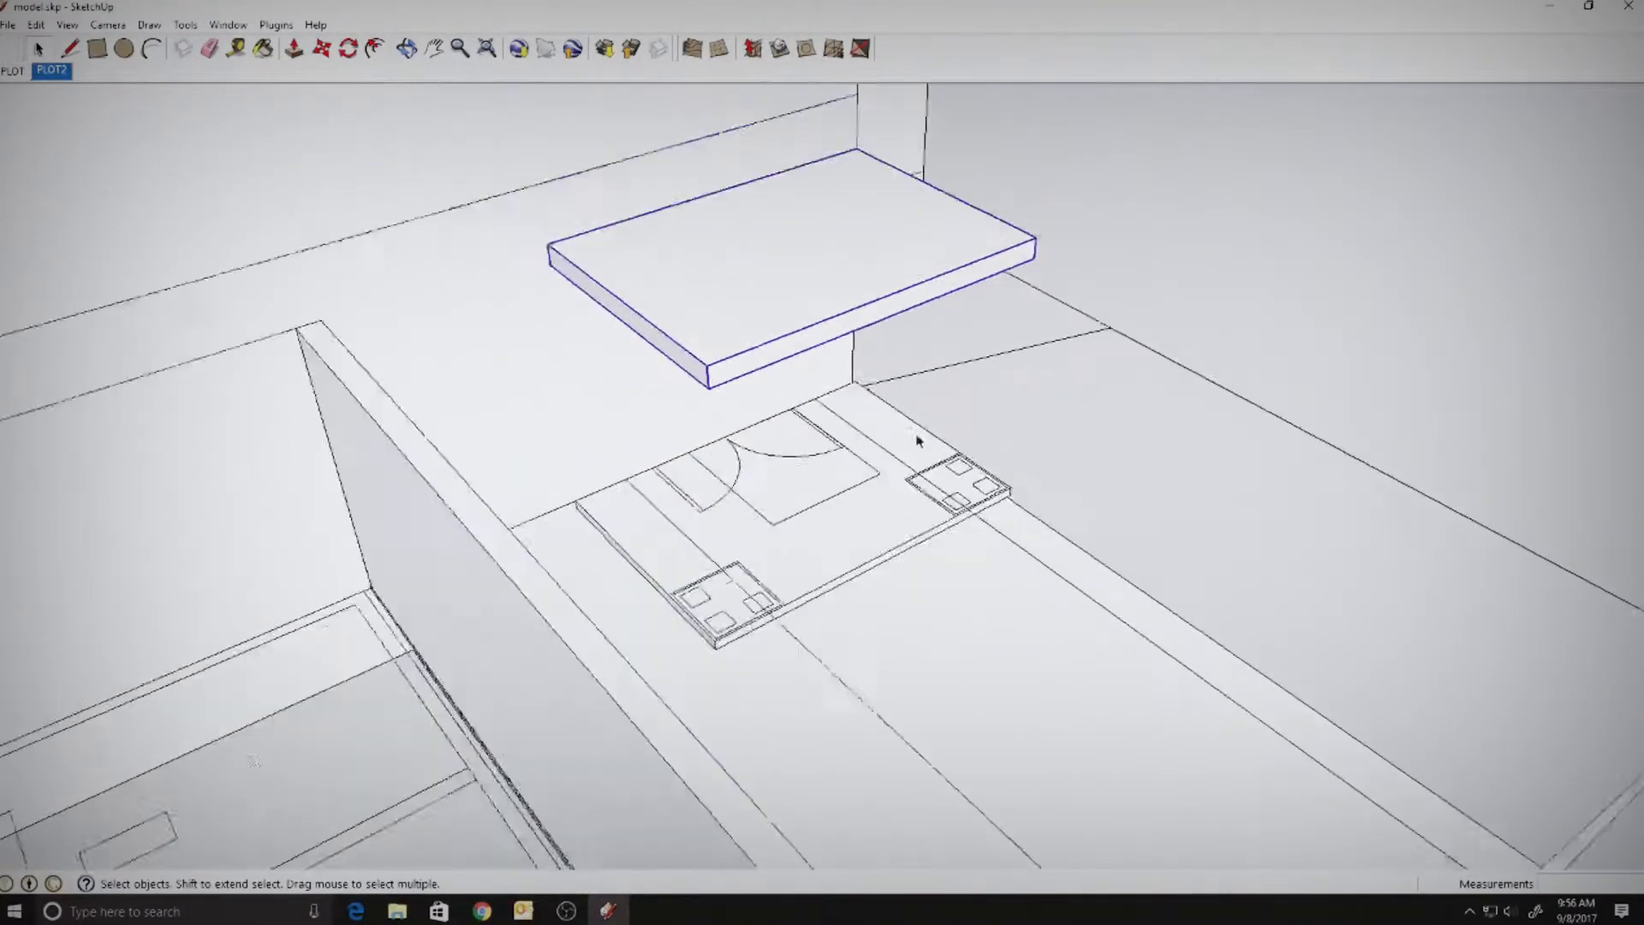
# - Draw a 20 by 20 inch square at the outer front corner of the entry porch slab
pyautogui.moveTo(917, 441); pyautogui.dragTo(685, 415, button='middle')
pyautogui.click(1130, 270)
pyautogui.moveTo(1112, 334); pyautogui.dragTo(760, 368, button='middle')
pyautogui.scroll(3, 759, 367)
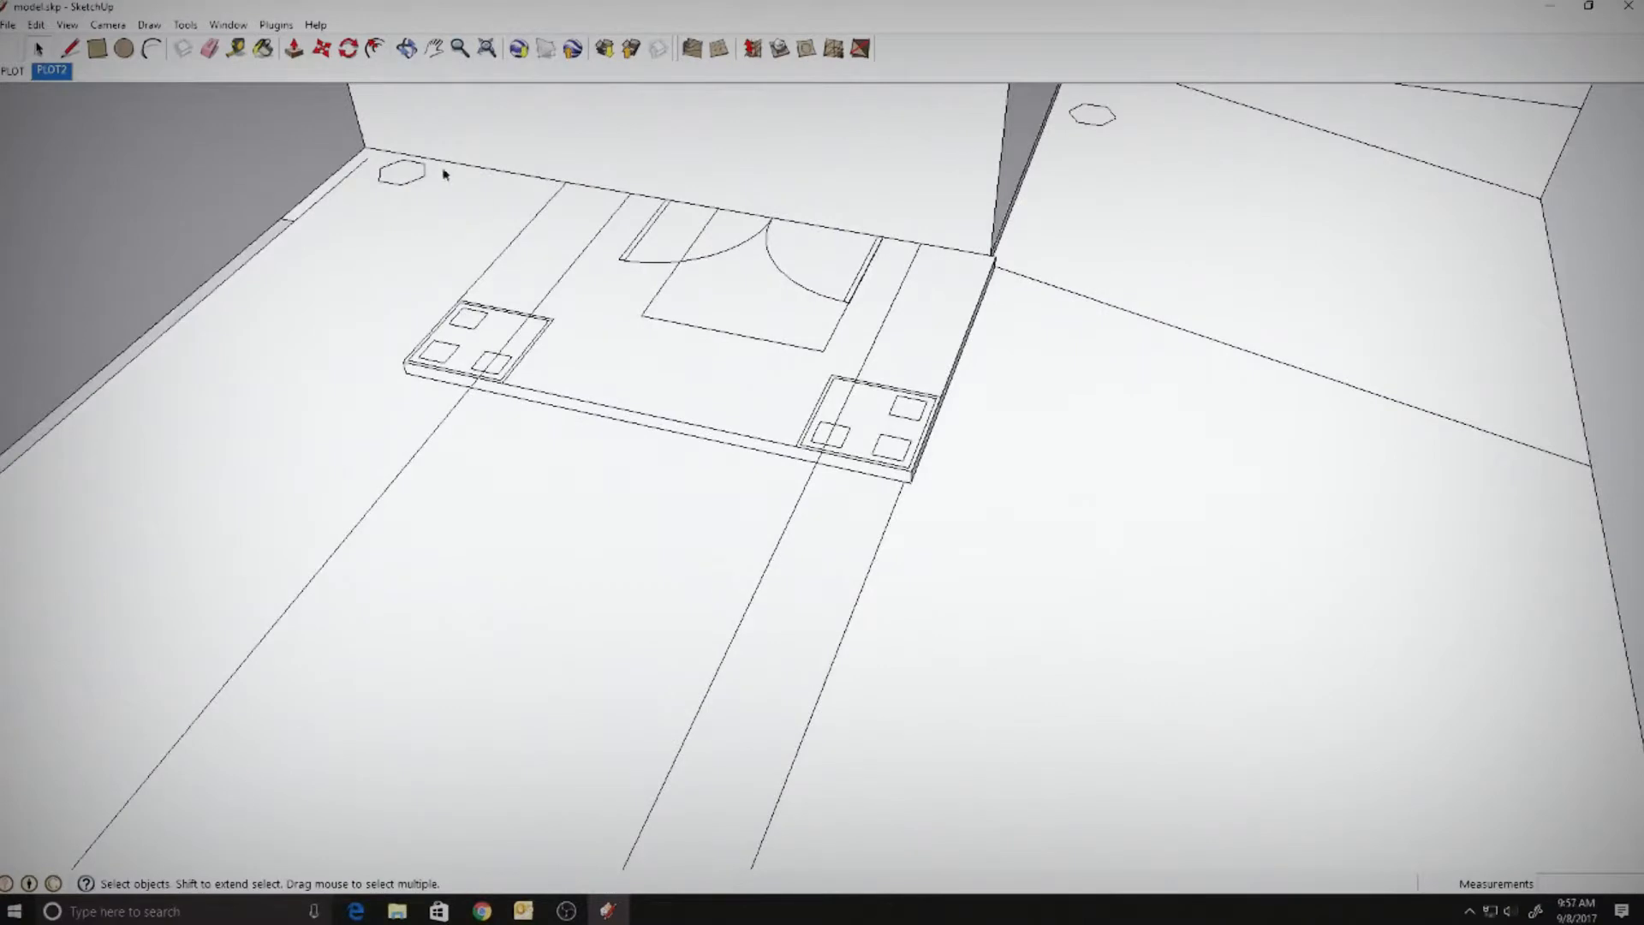
pyautogui.click(99, 50)
pyautogui.click(915, 465)
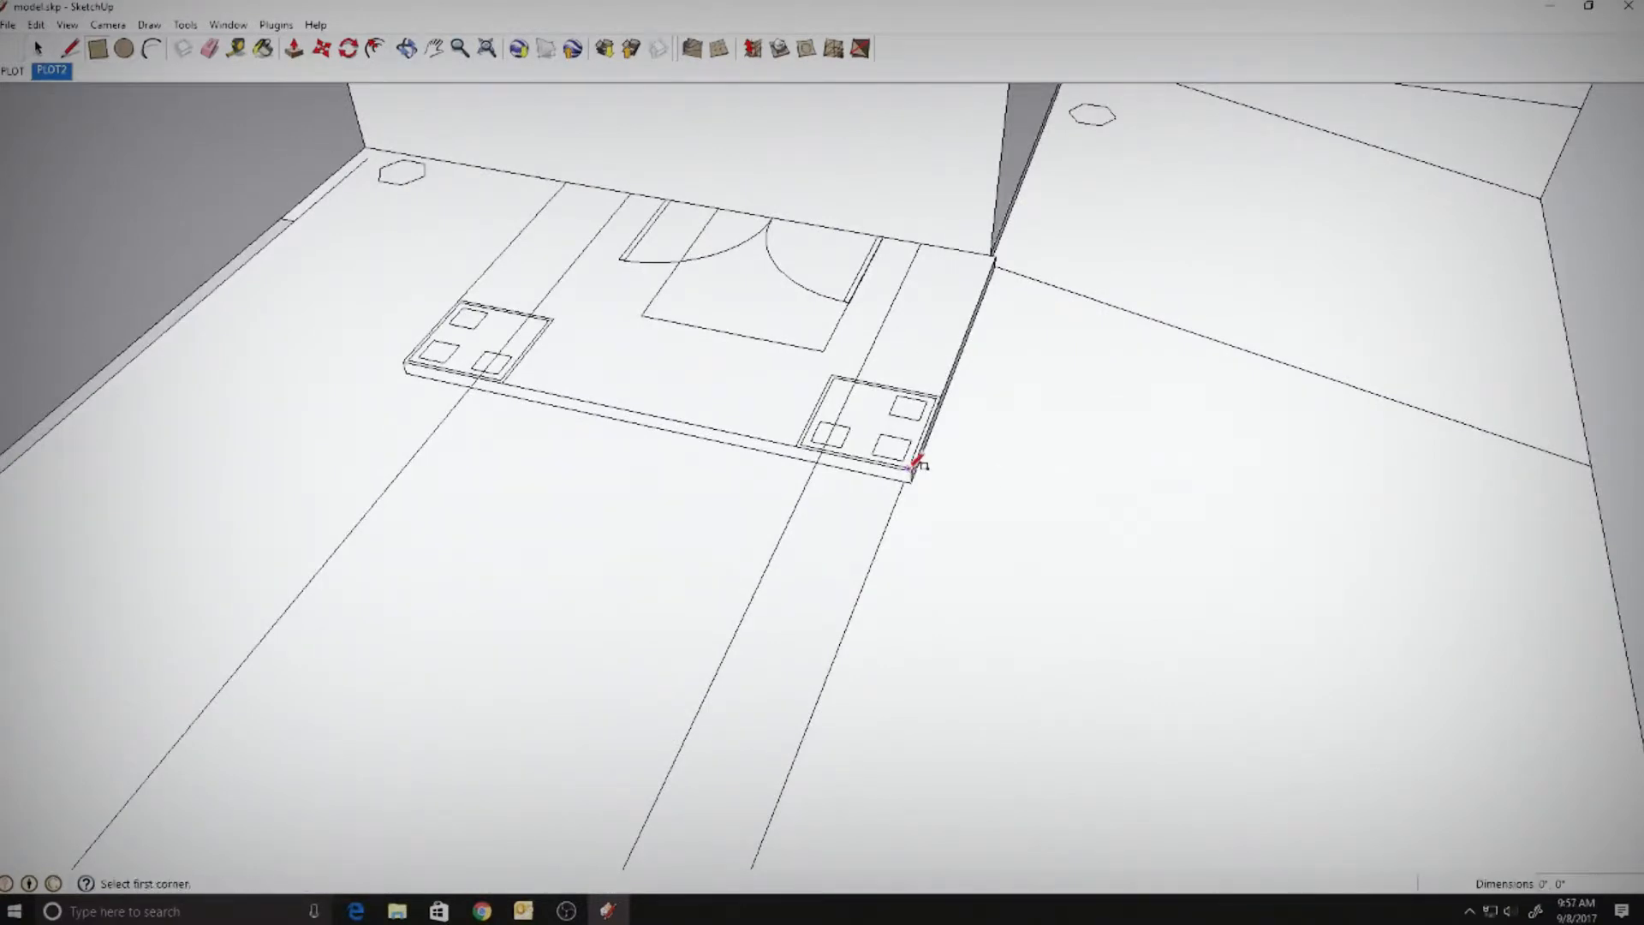
pyautogui.scroll(2, 912, 436)
pyautogui.click(916, 491)
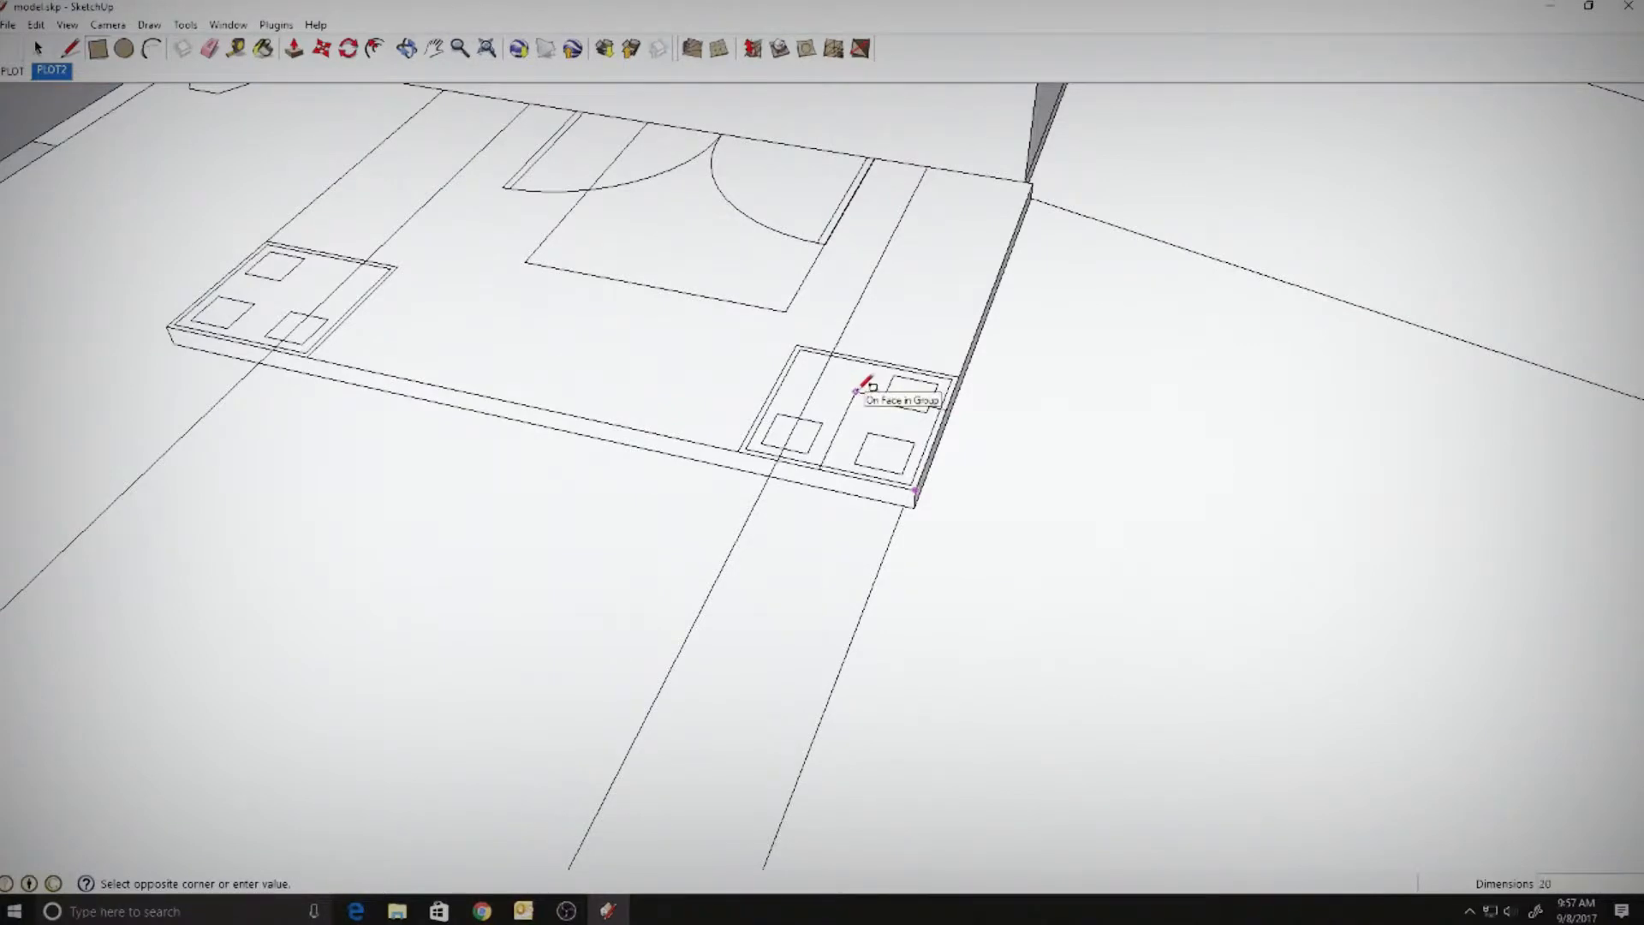
pyautogui.click(856, 391)
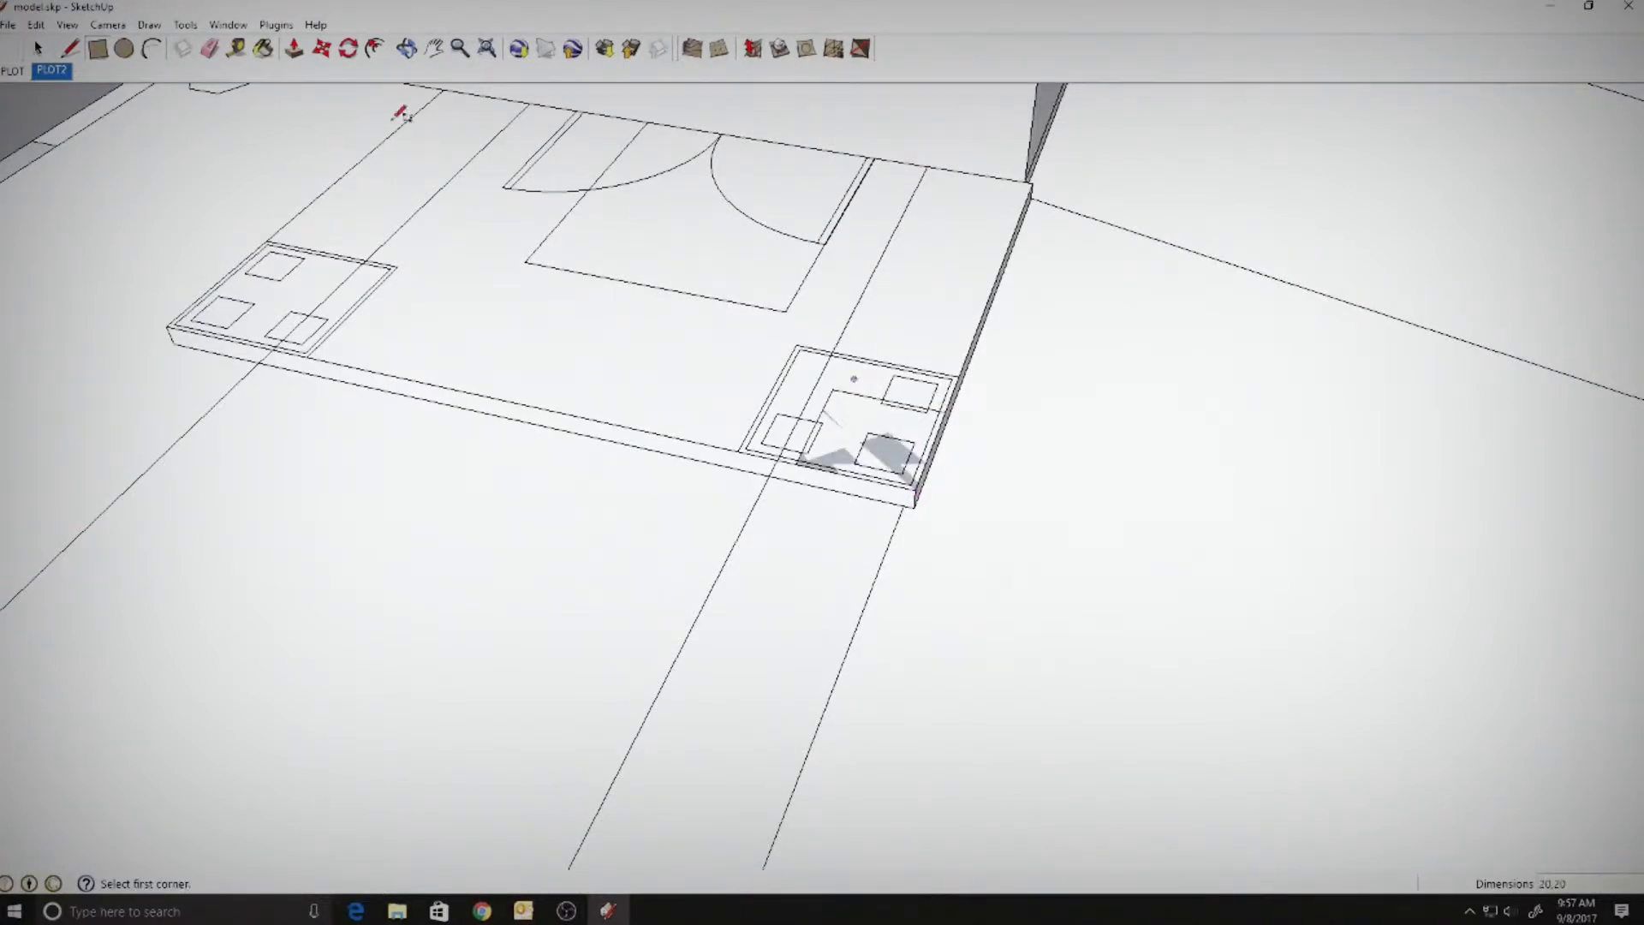
# - Extrude the square into a 3' high pier, taking the height from the stone base in the elevation drawing
pyautogui.click(293, 49)
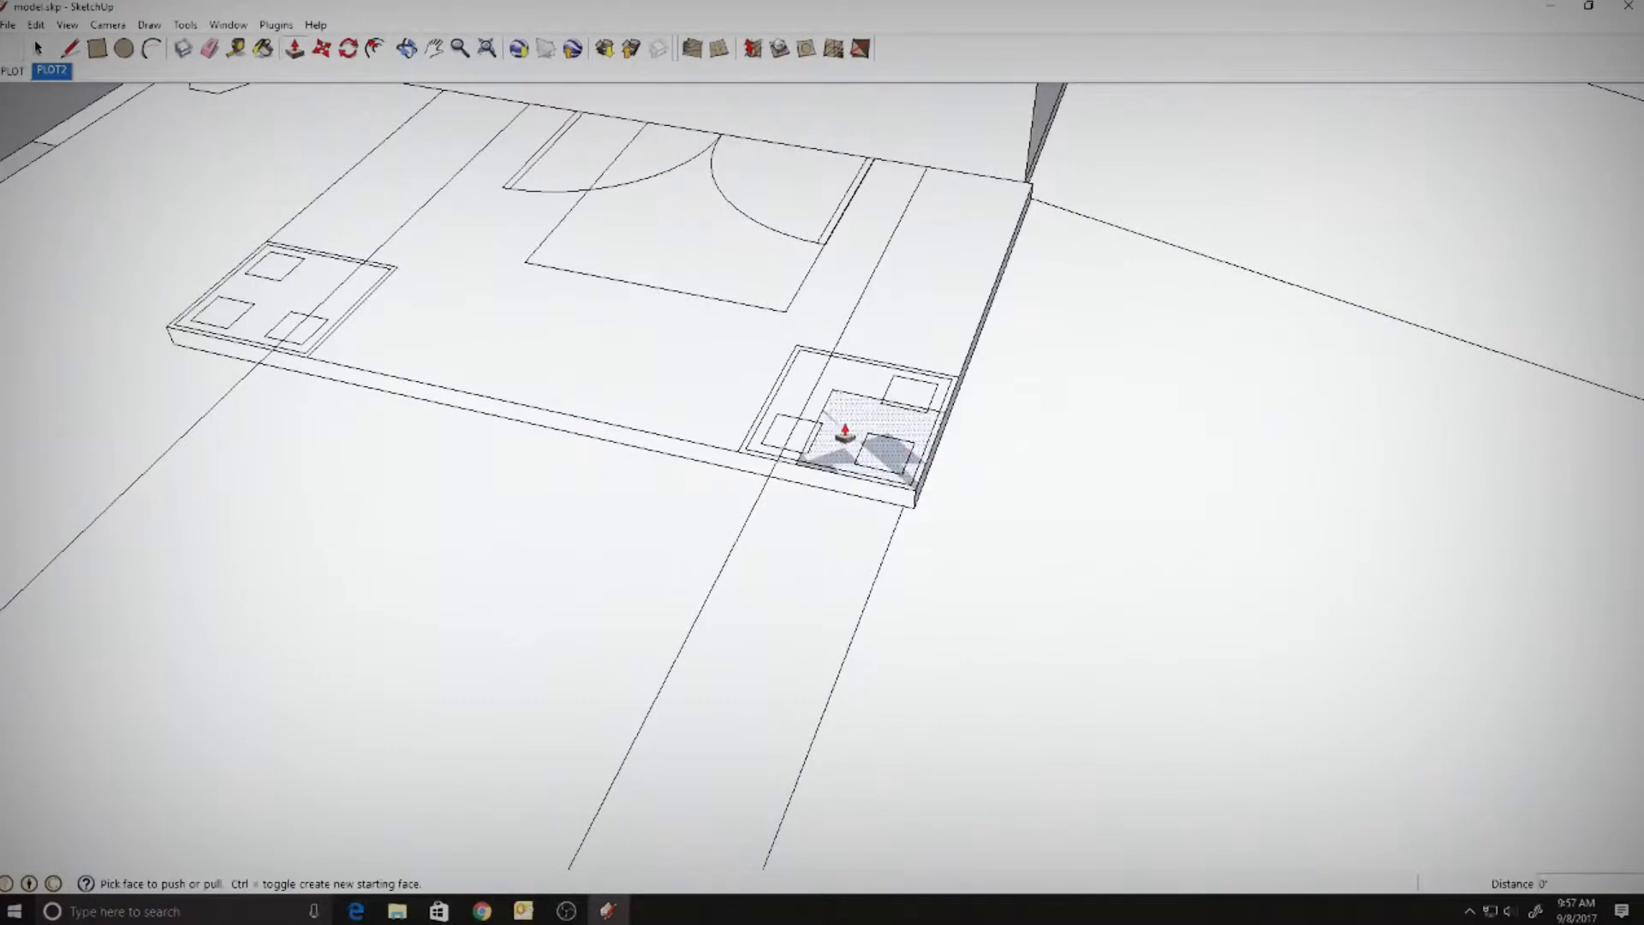
pyautogui.click(843, 433)
pyautogui.scroll(-3, 846, 394)
pyautogui.scroll(-8, 846, 394)
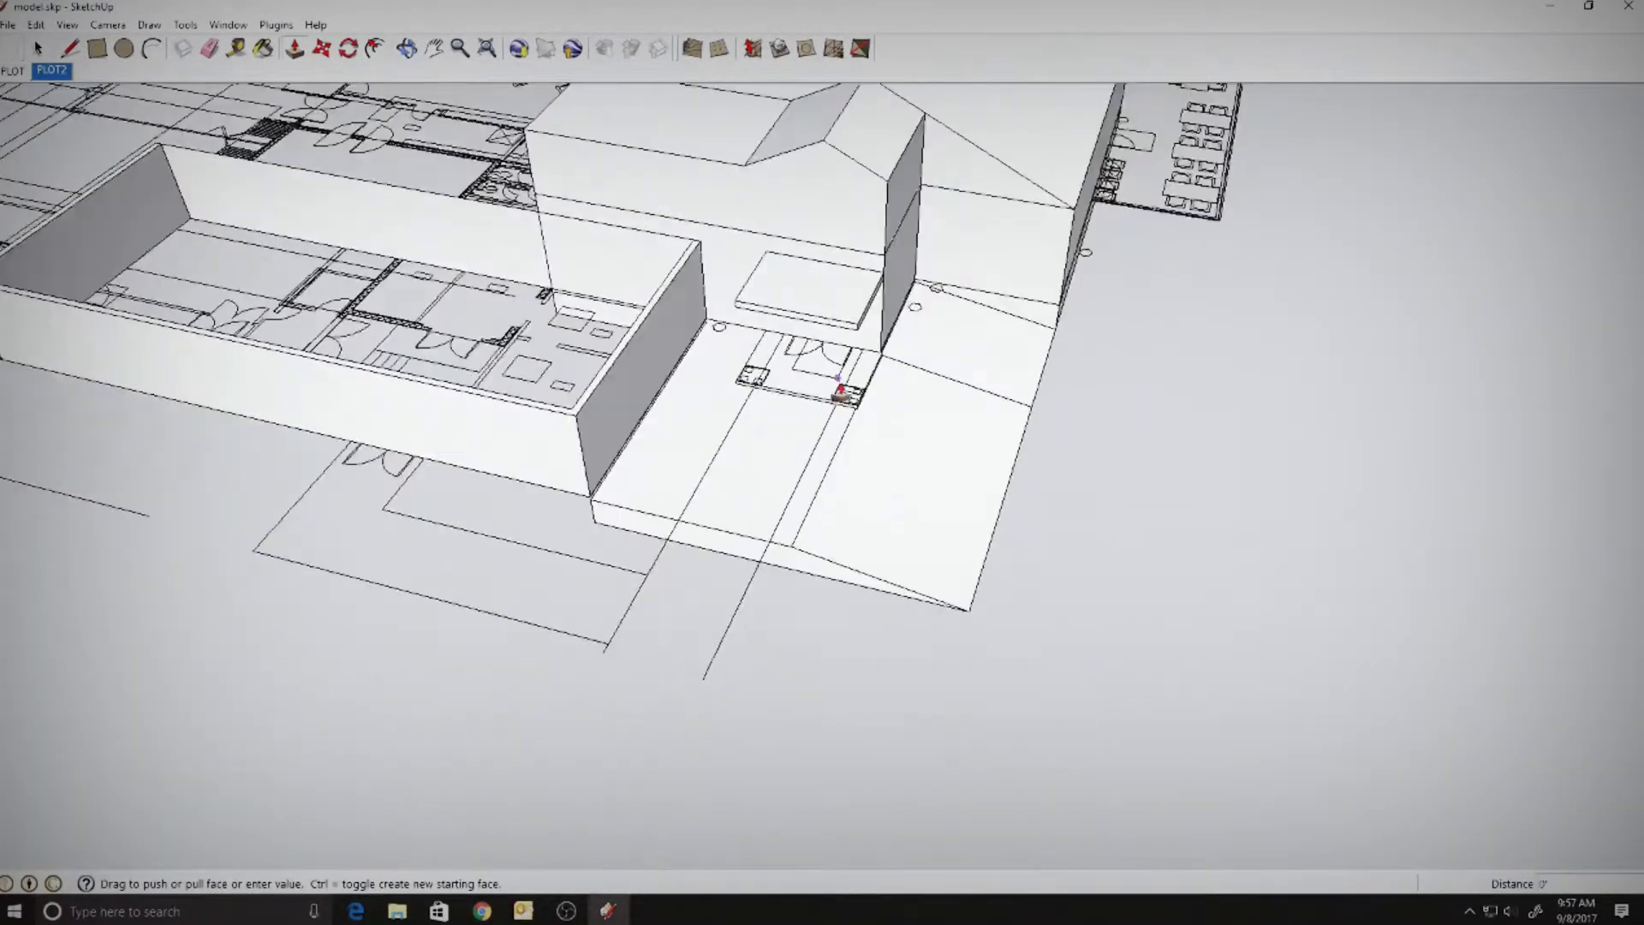
pyautogui.scroll(-4, 797, 403)
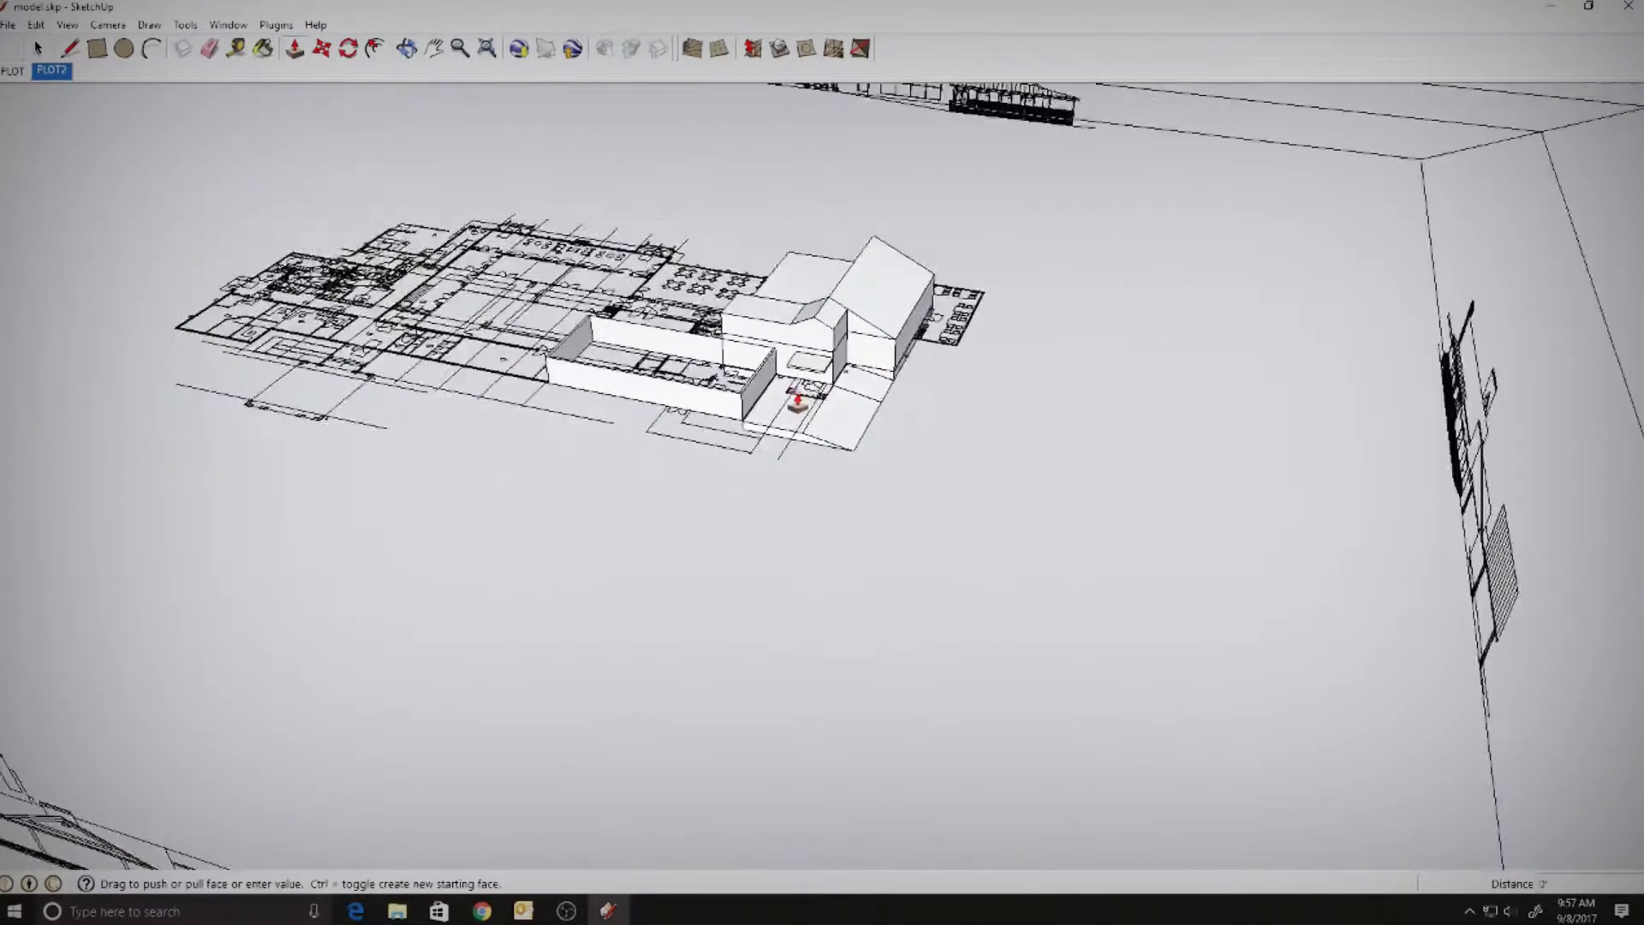
pyautogui.scroll(3, 599, 704)
pyautogui.scroll(6, 600, 704)
pyautogui.scroll(-5, 579, 489)
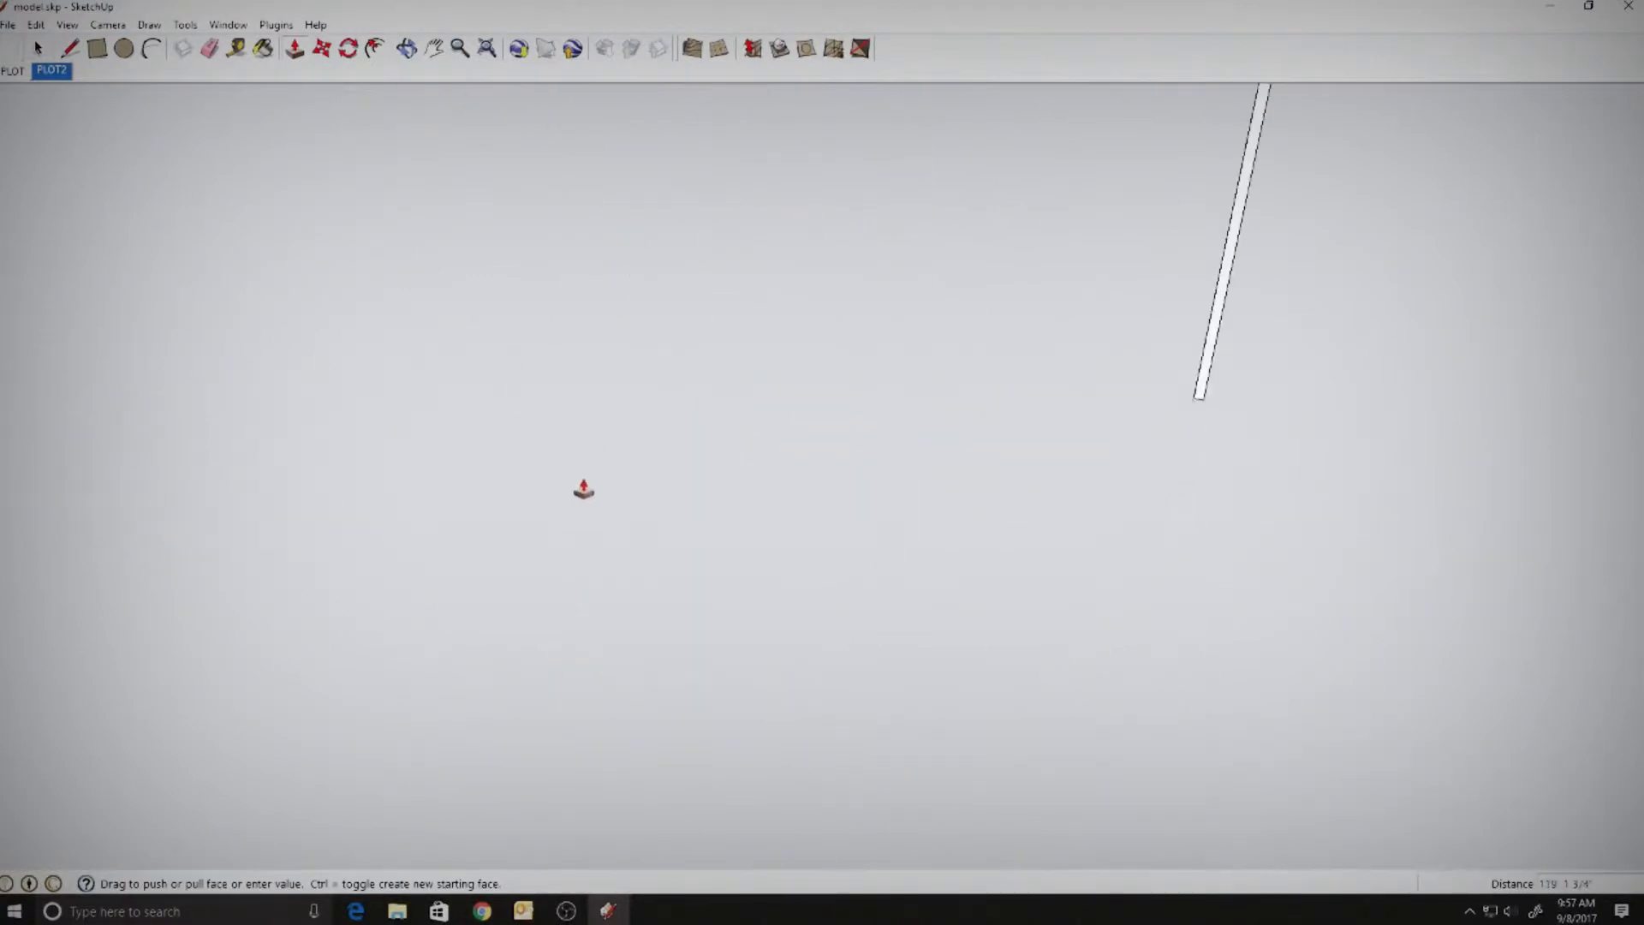
pyautogui.scroll(5, 584, 455)
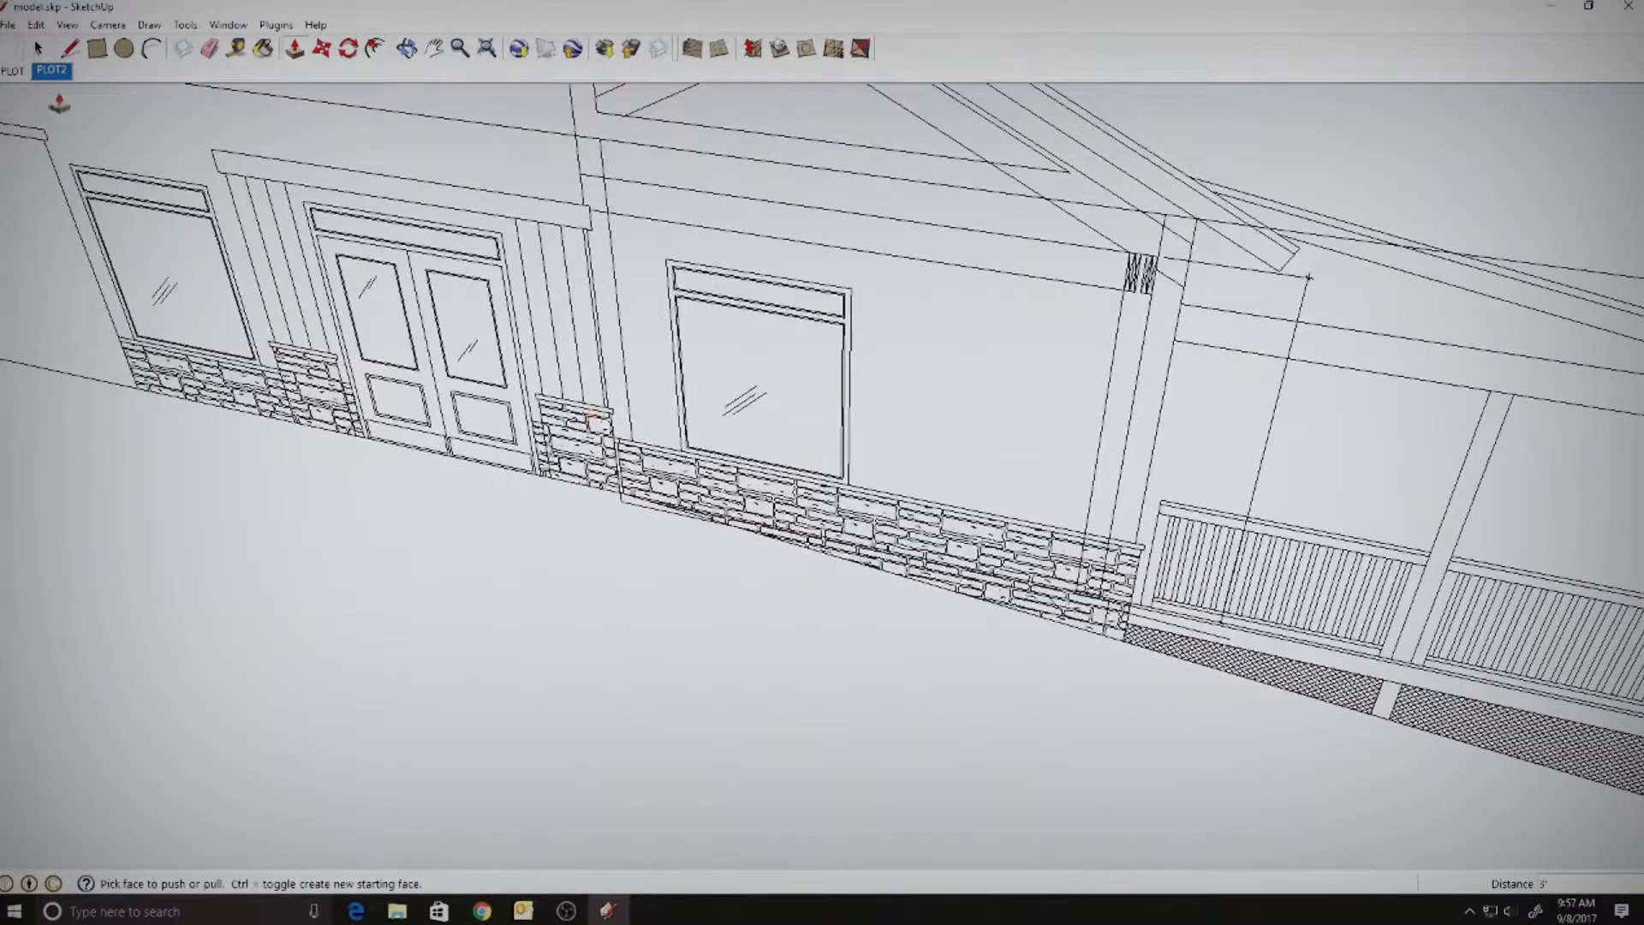
# - Select all connected faces of the new pier and make them a group
pyautogui.click(37, 49)
pyautogui.scroll(-6, 757, 504)
pyautogui.moveTo(757, 504); pyautogui.dragTo(690, 800, button='middle')
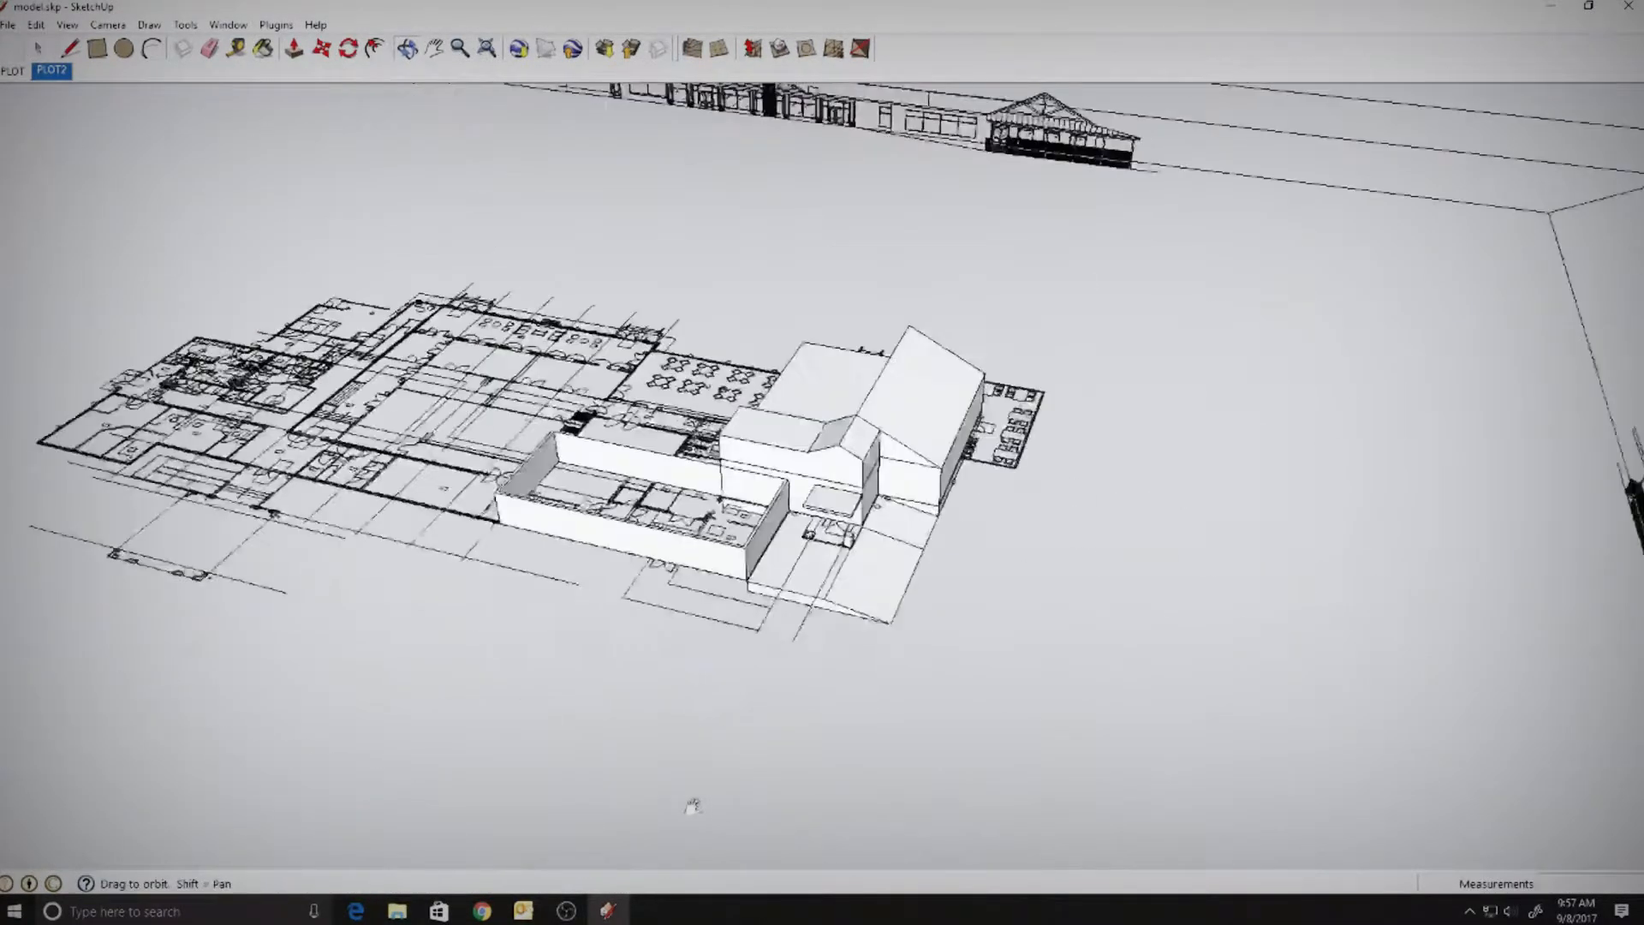
pyautogui.scroll(10, 848, 580)
pyautogui.scroll(3, 852, 575)
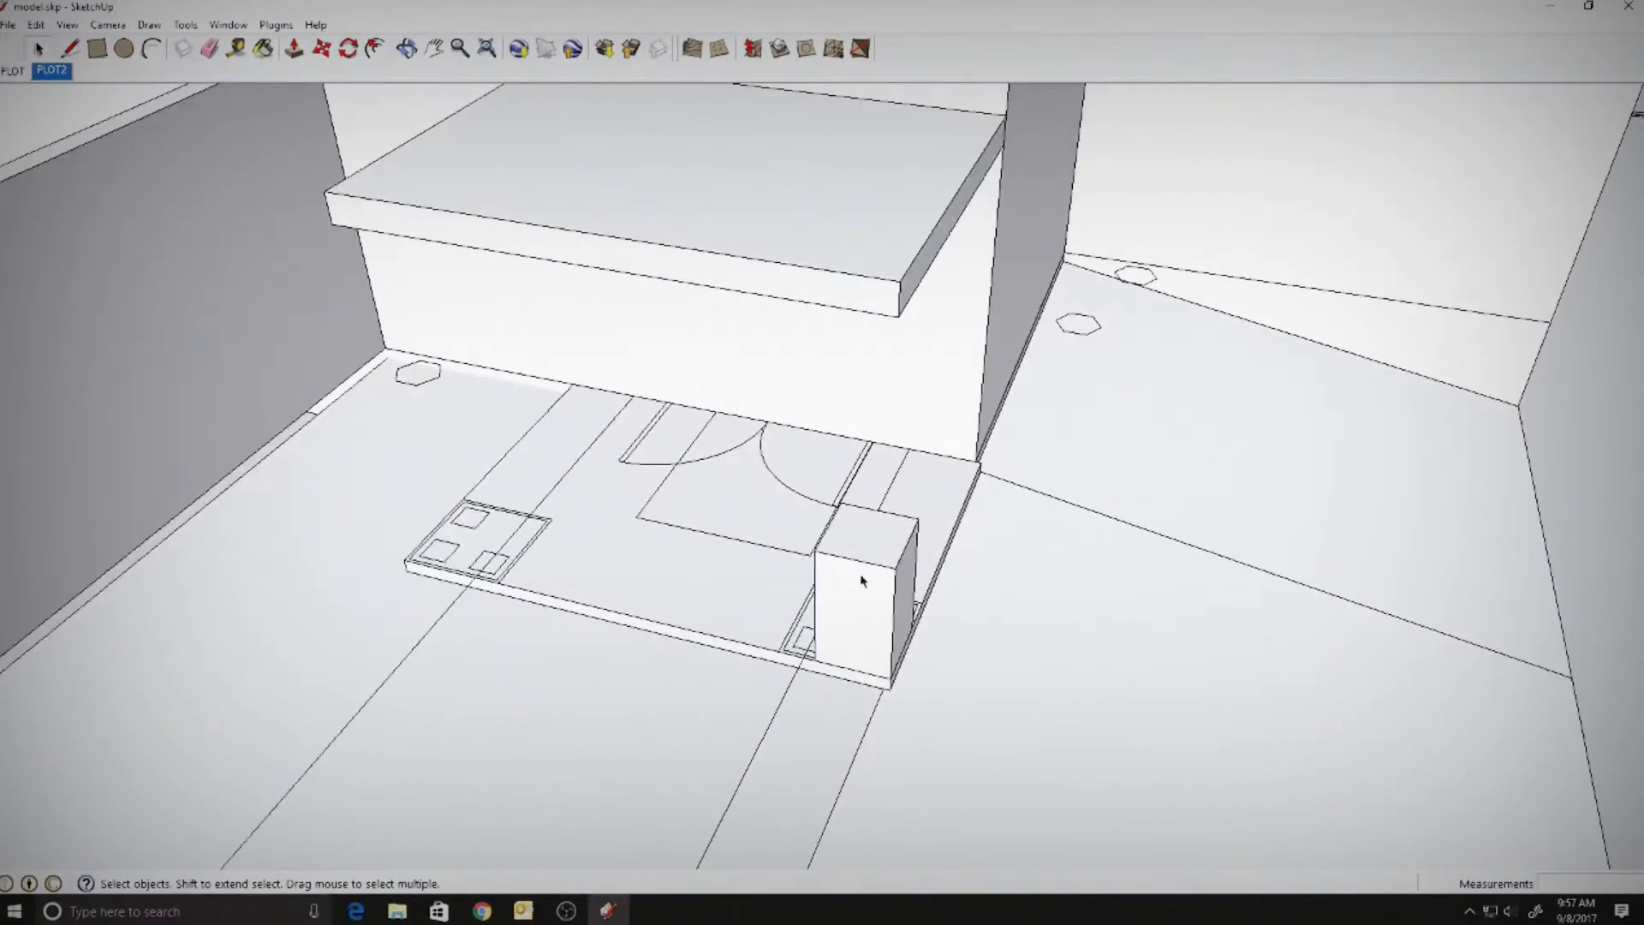
pyautogui.rightClick(871, 572)
pyautogui.moveTo(921, 250)
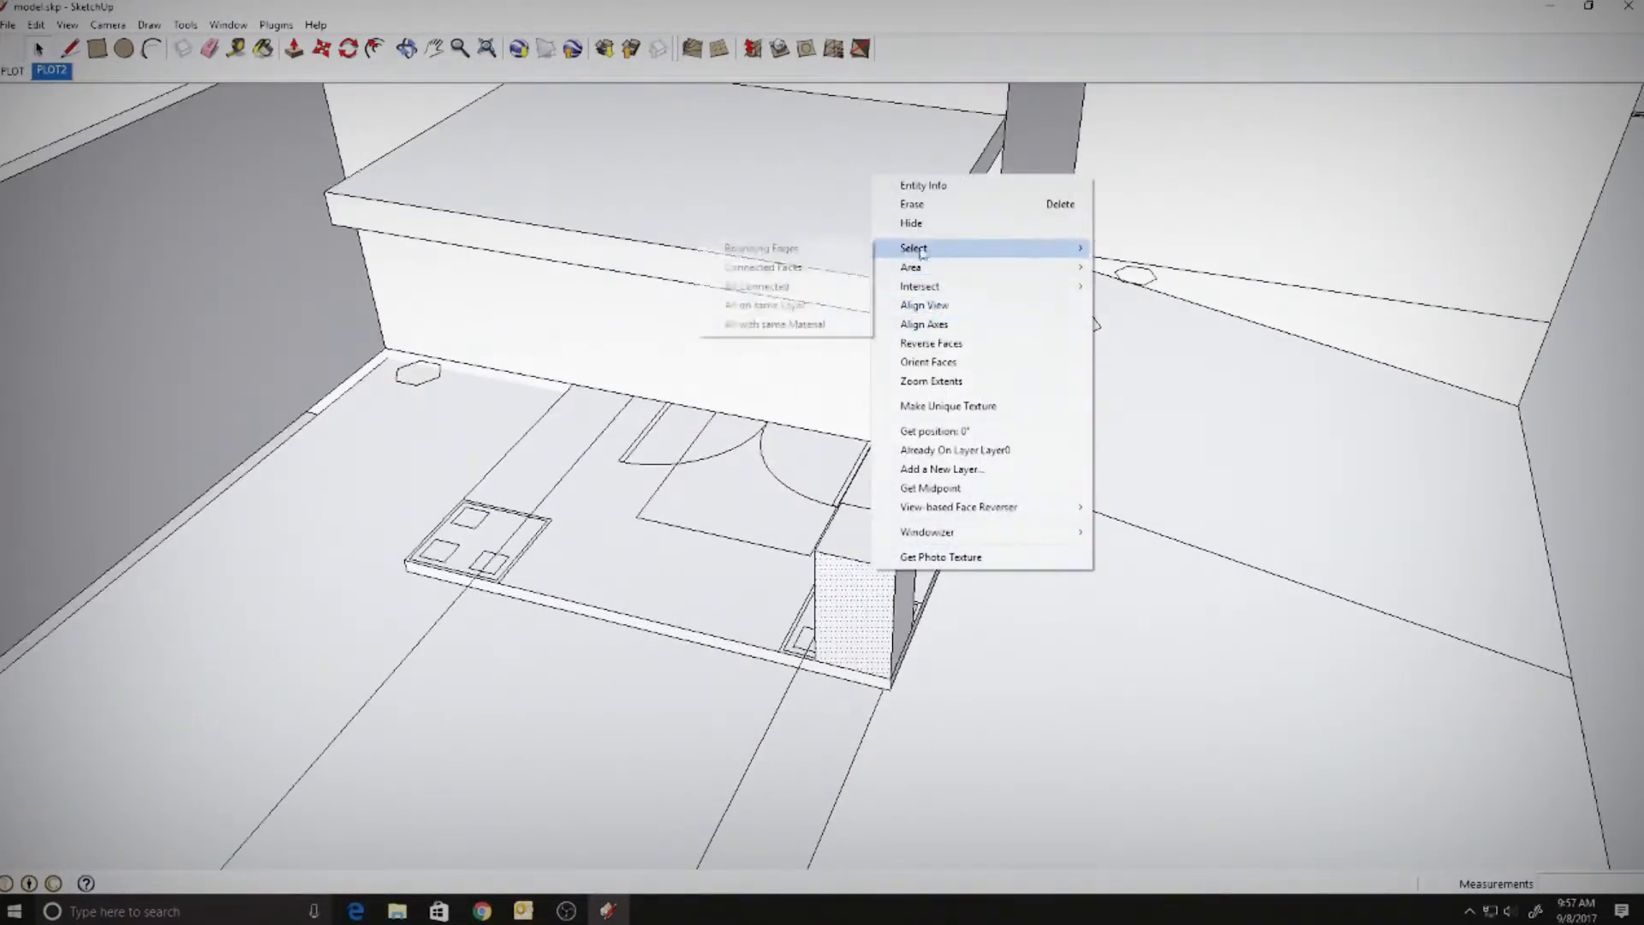
pyautogui.click(762, 267)
pyautogui.rightClick(874, 557)
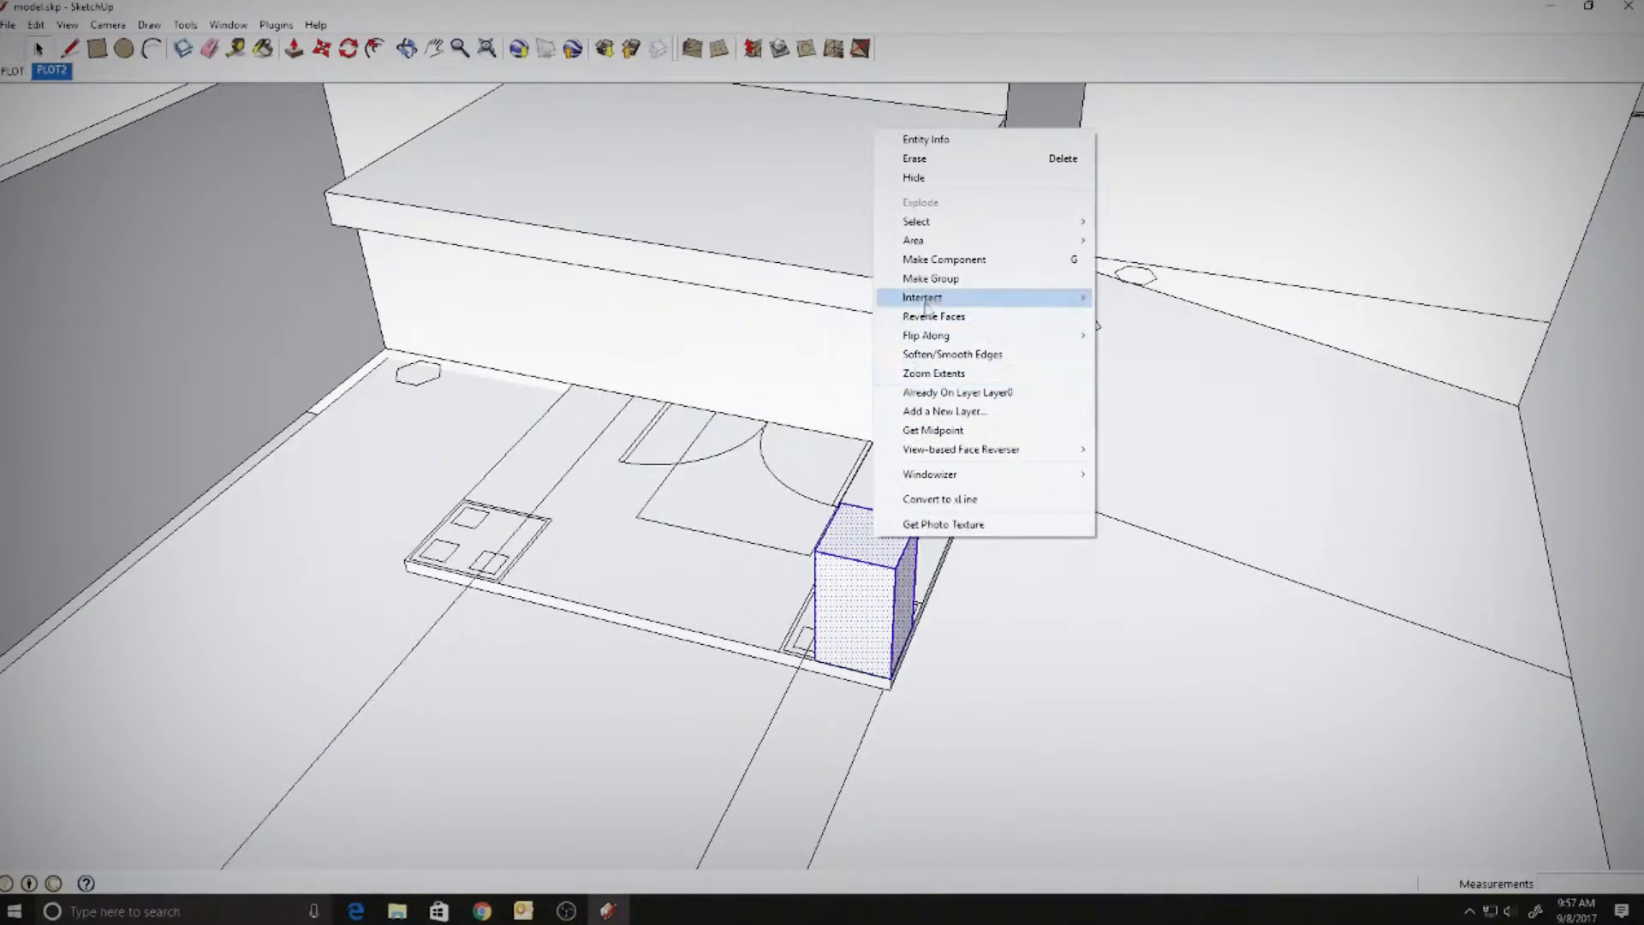
pyautogui.click(931, 278)
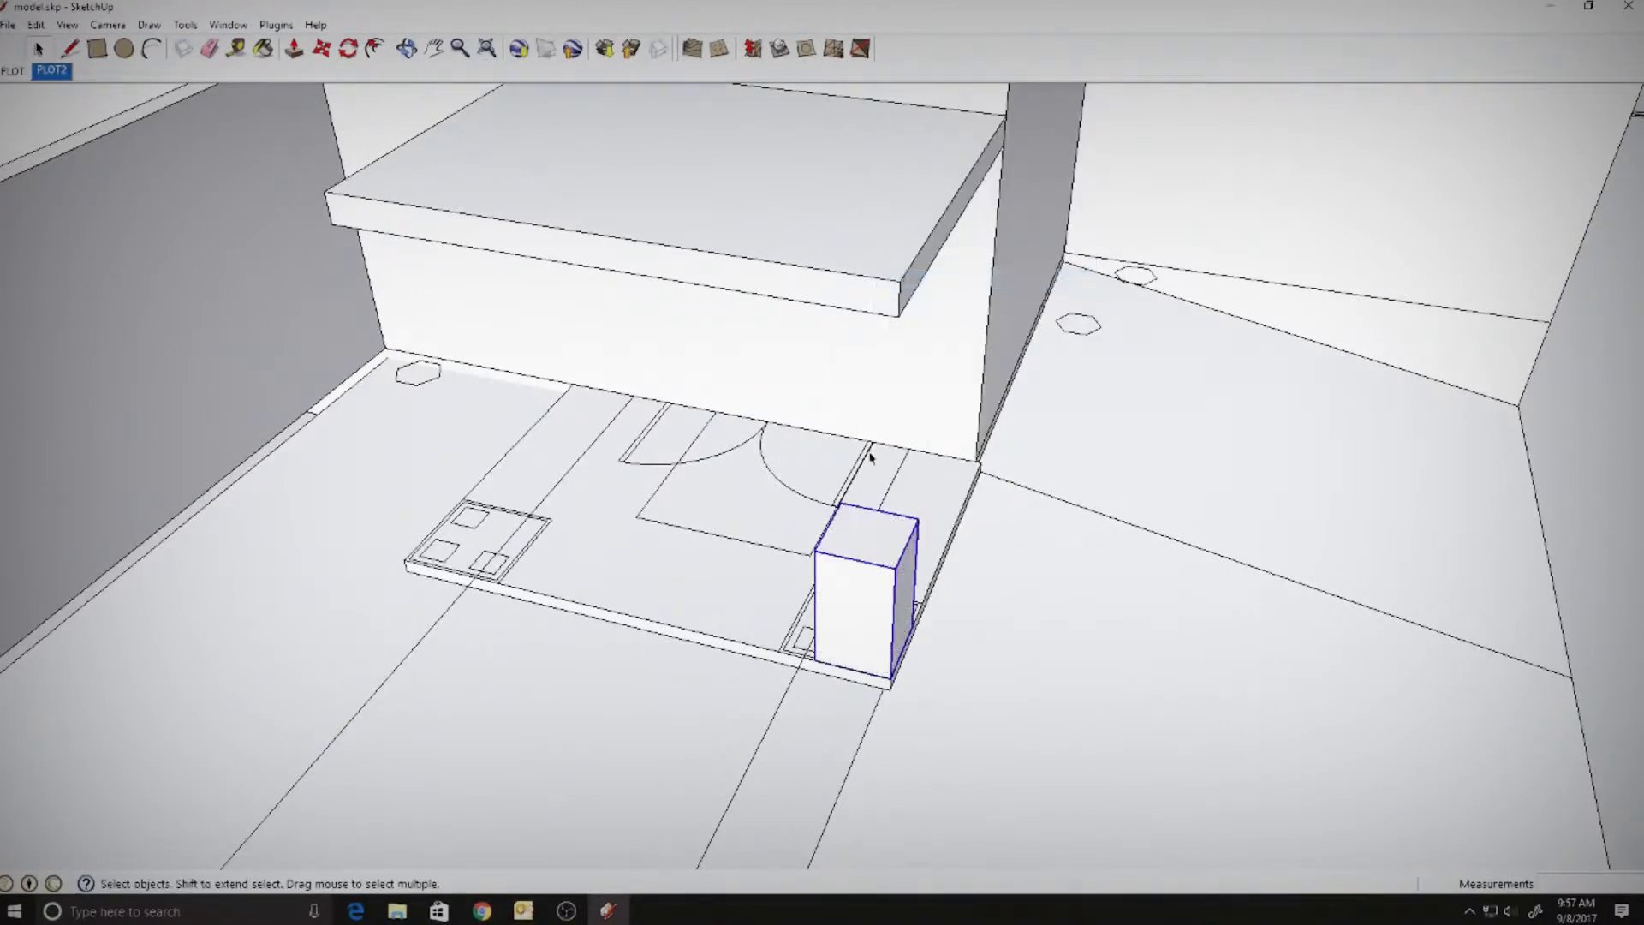
# - Move the pier group inward from the slab's outer edges, using a 3 inch offset
pyautogui.click(322, 49)
pyautogui.click(890, 677)
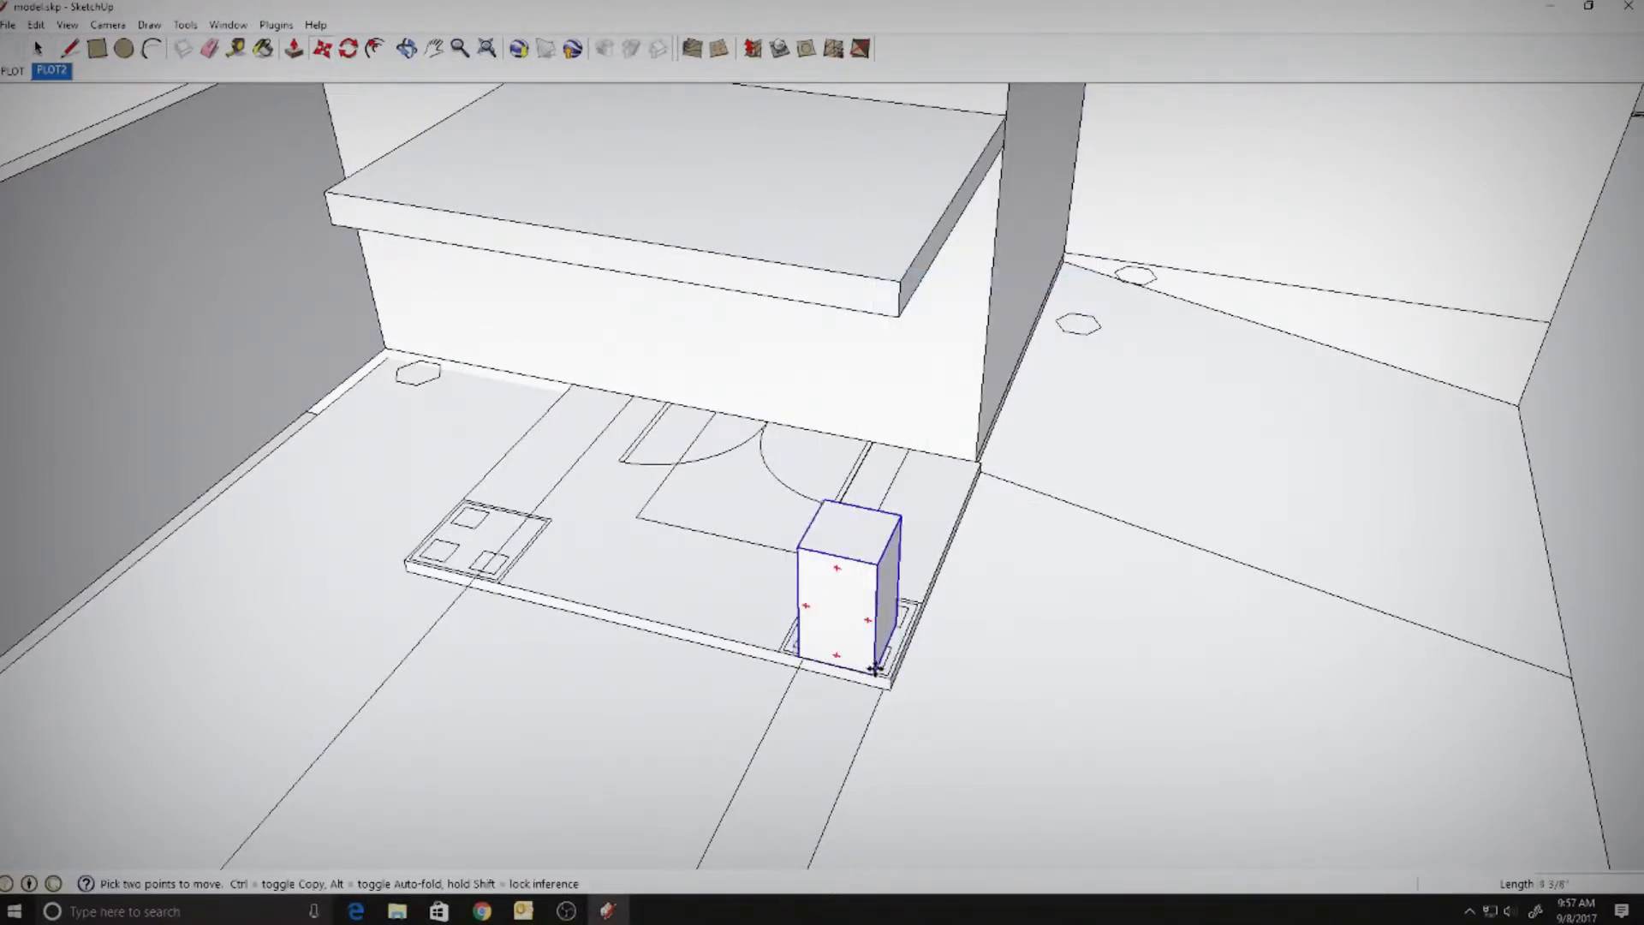
pyautogui.click(874, 672)
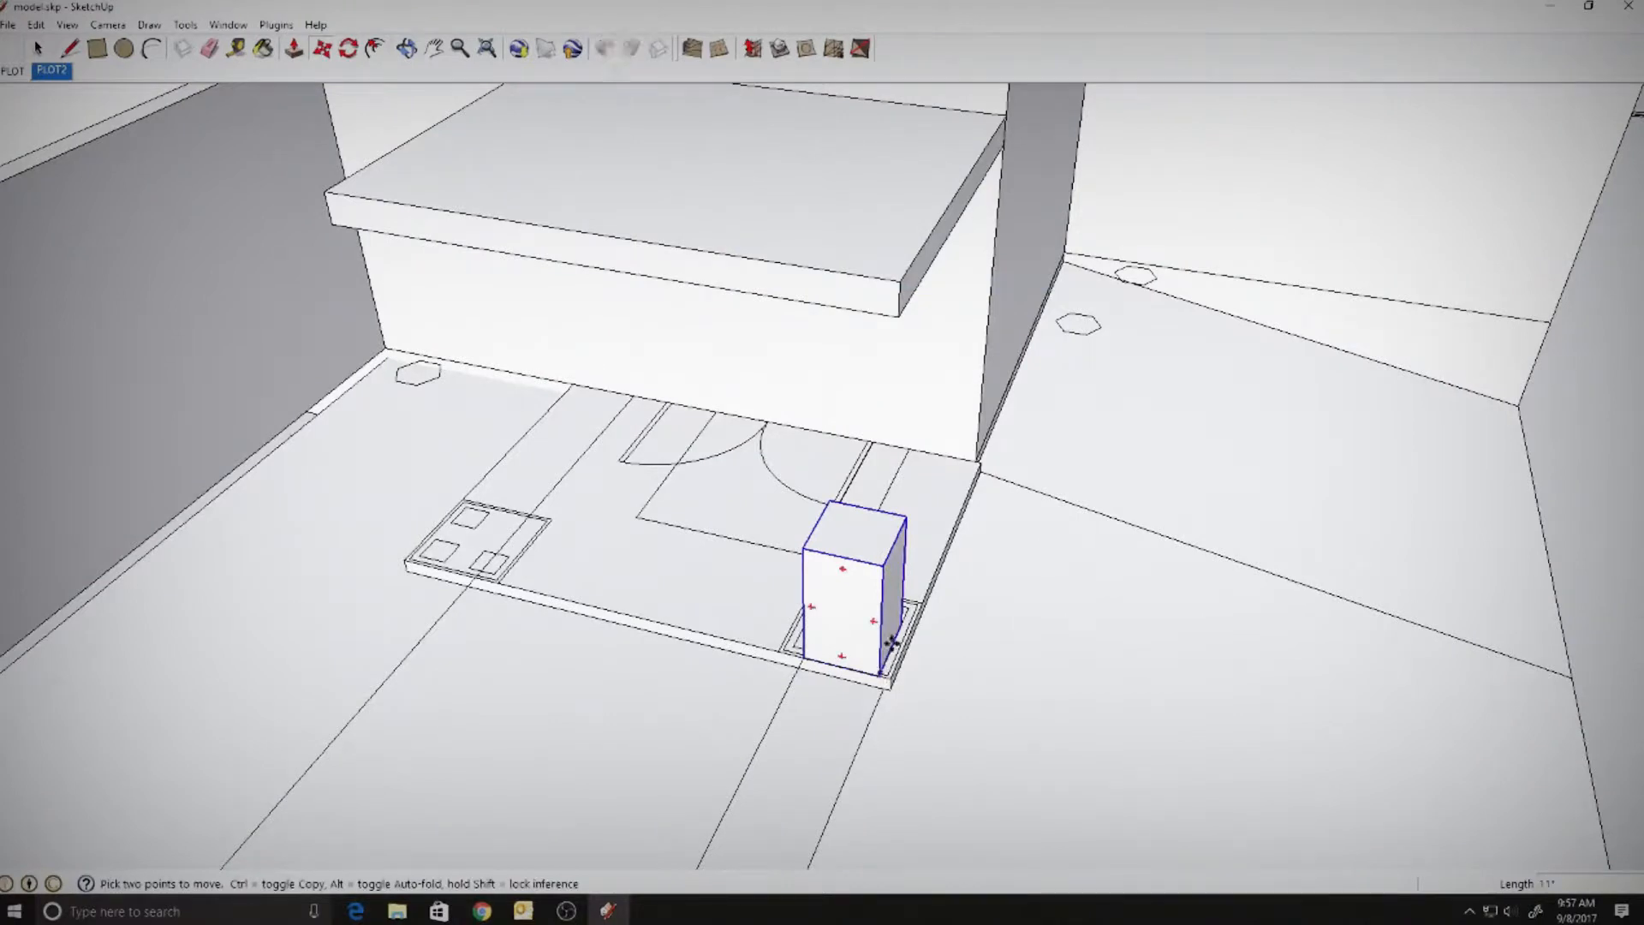
pyautogui.write('3')
pyautogui.press('Return')
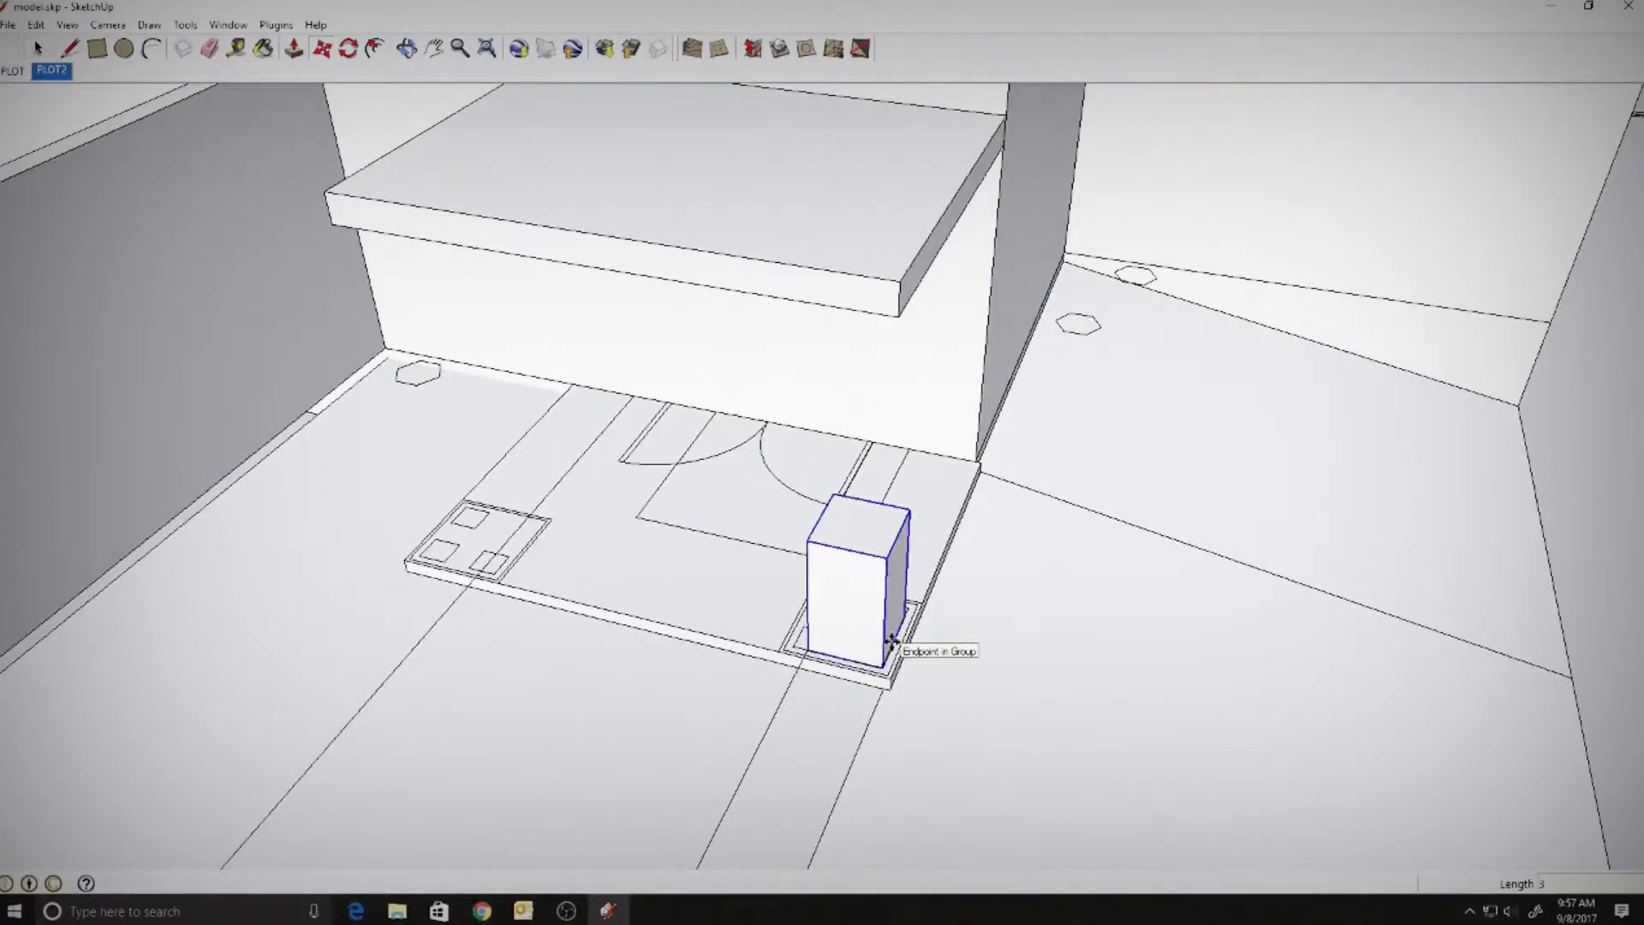
# - Copy the pier to the slab's other front corner and move the copy 3 inches inward from the edge
pyautogui.click(812, 648)
pyautogui.press('ctrl')
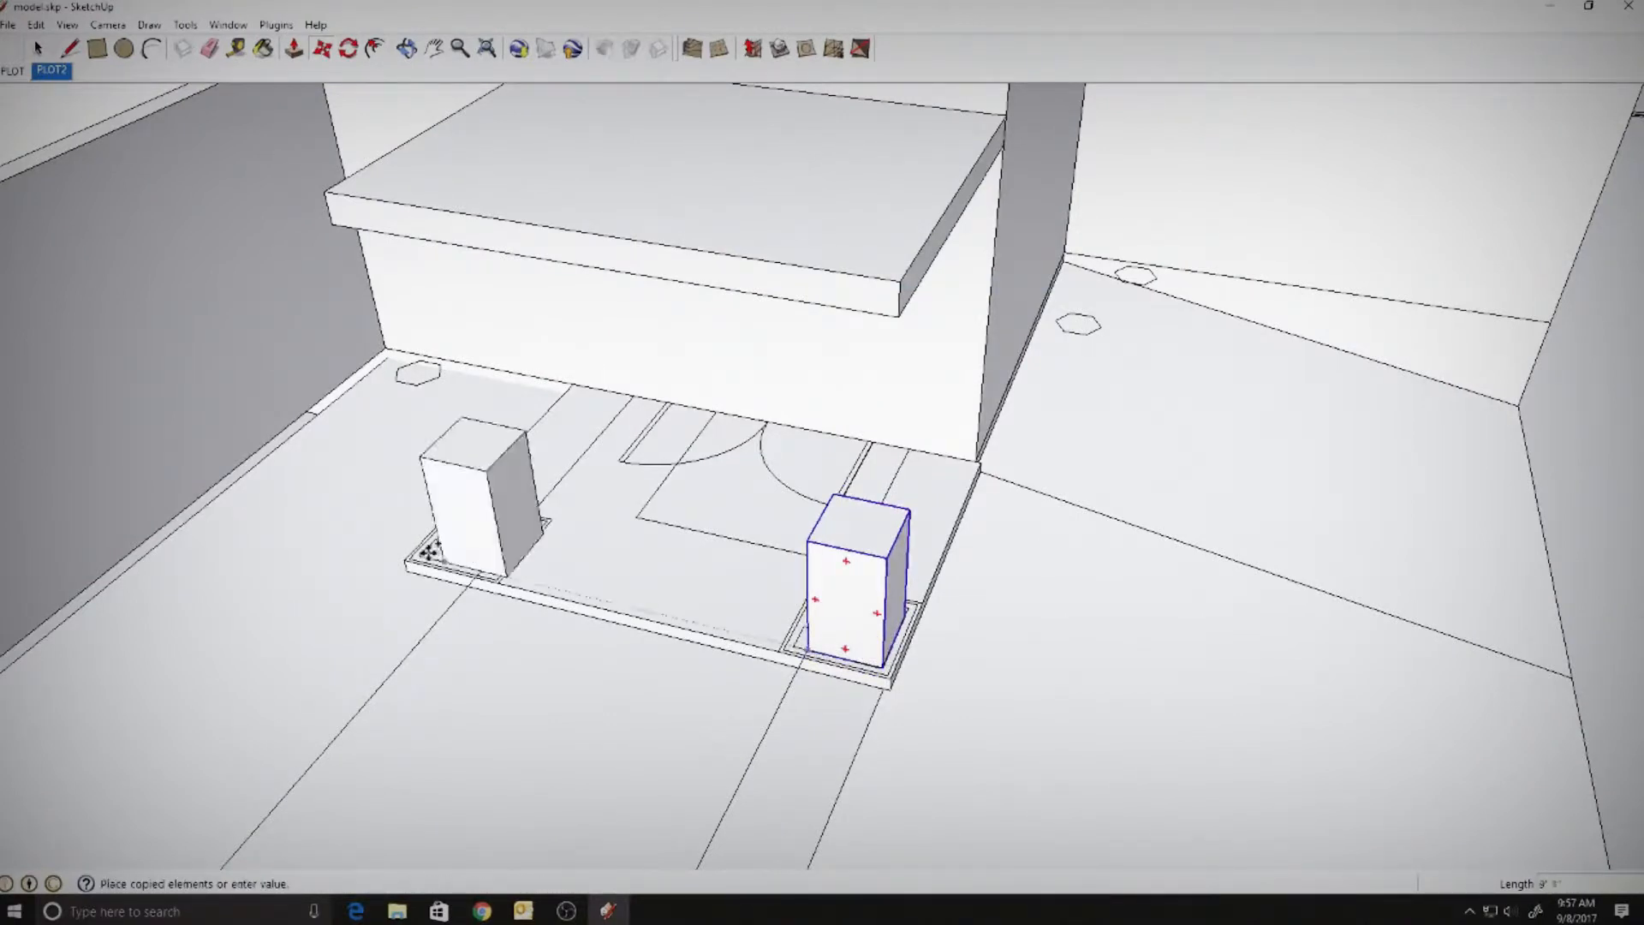
pyautogui.click(410, 552)
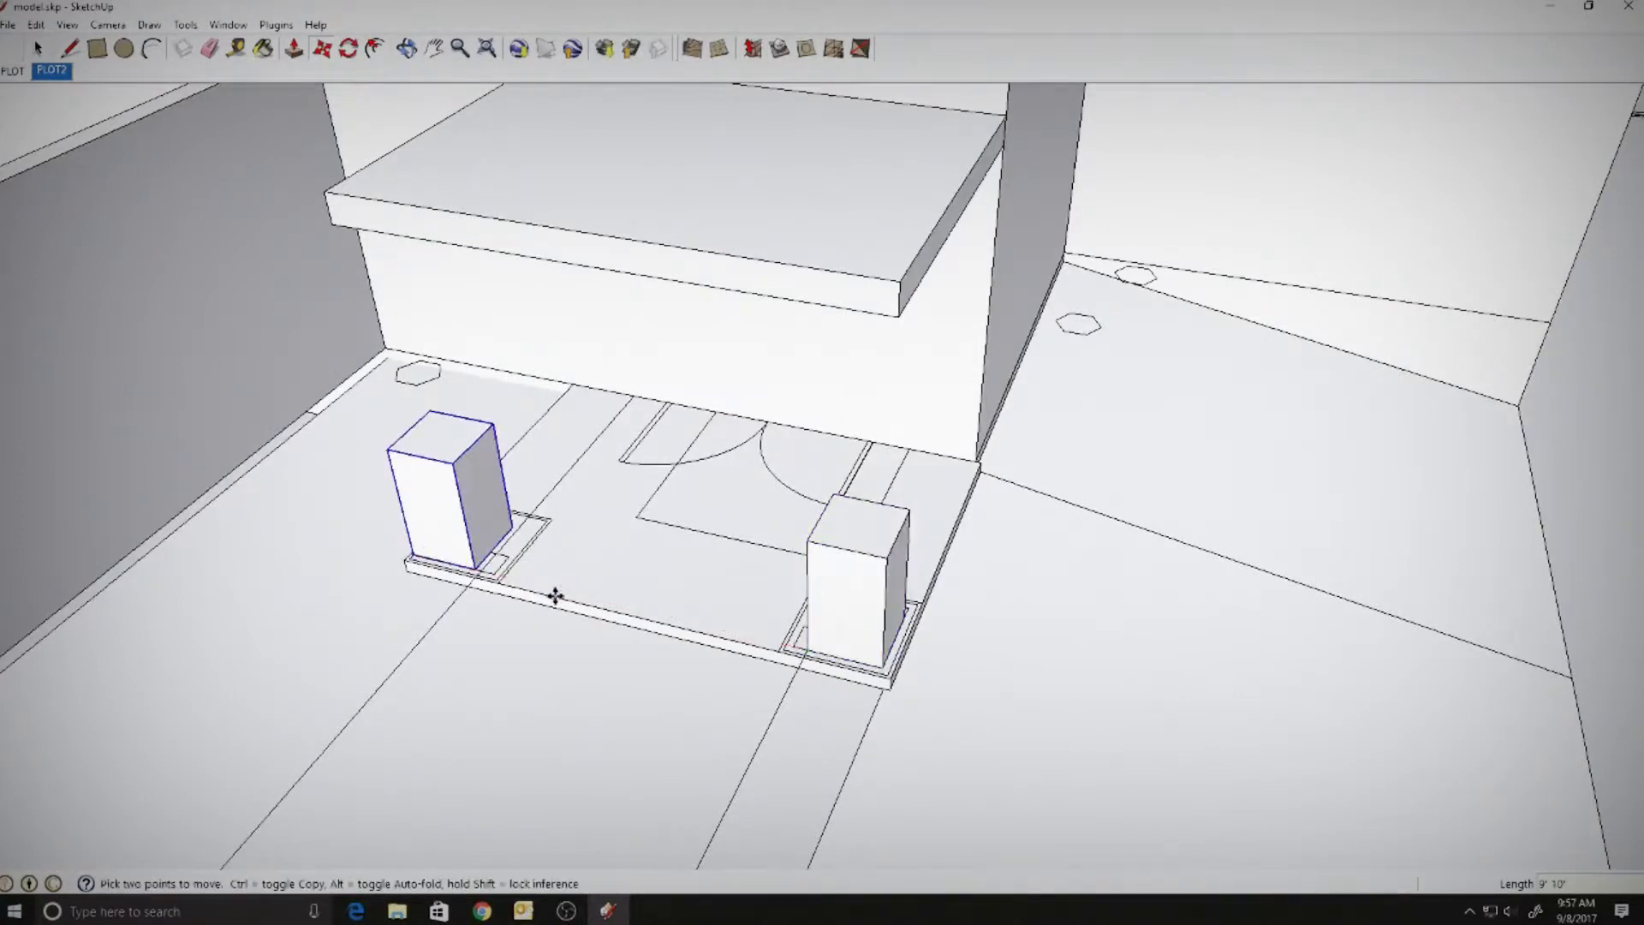
pyautogui.click(556, 597)
pyautogui.write('3')
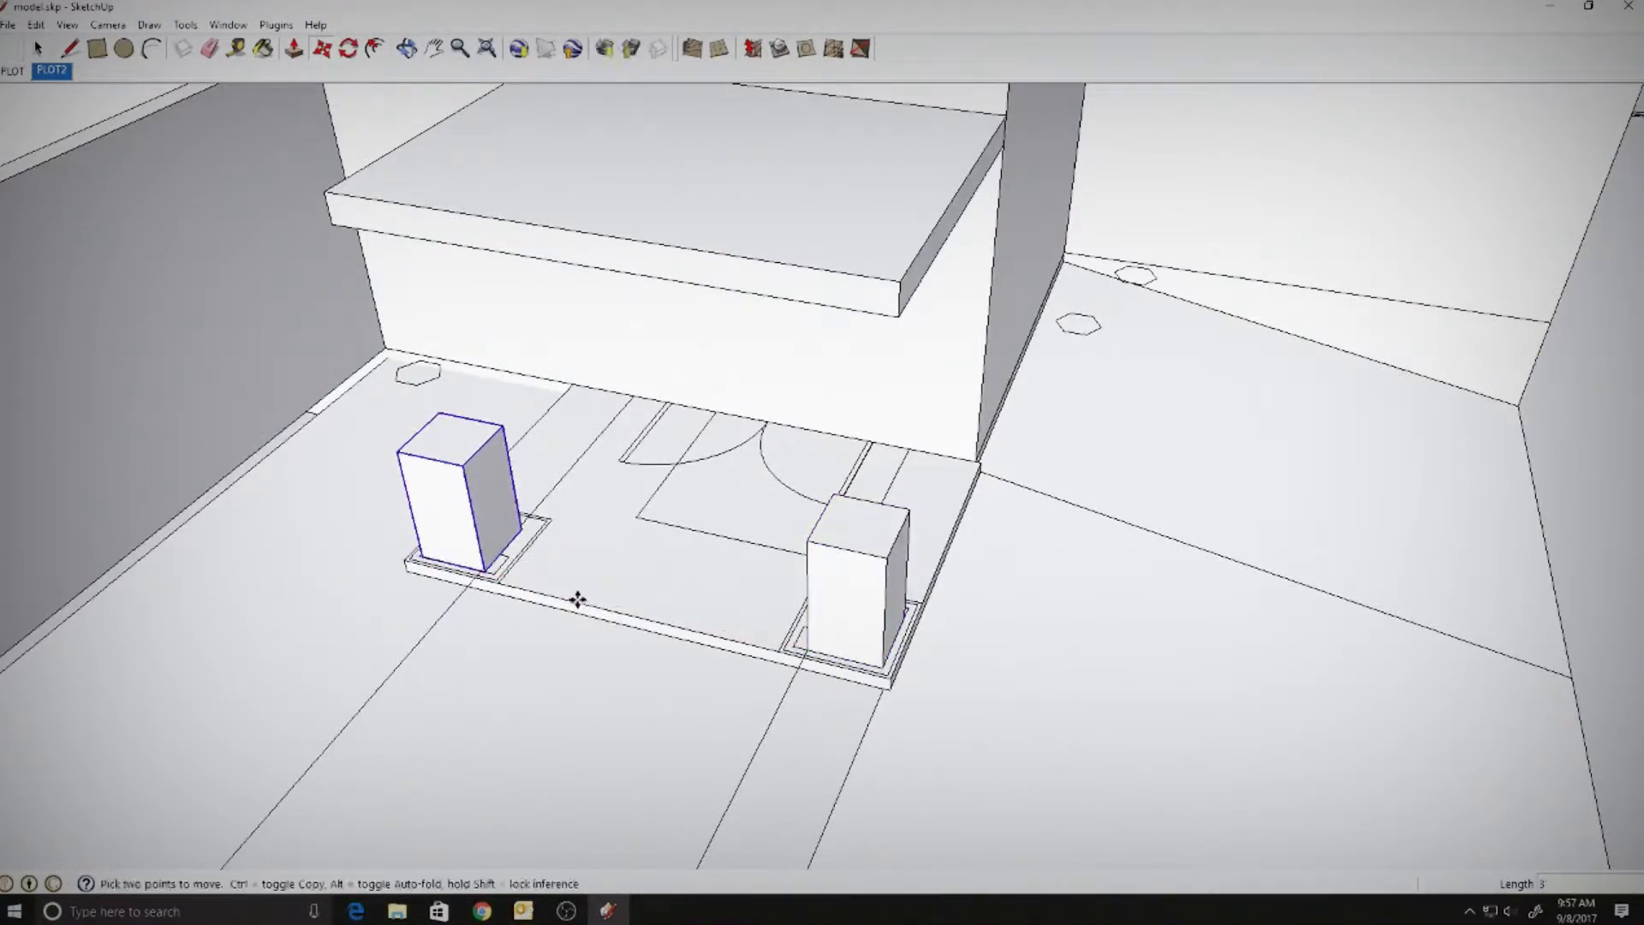
# - Draw a 12 by 12 inch square on the first pier's top corner and extrude it 5' 6" to the canopy's underside
pyautogui.click(96, 48)
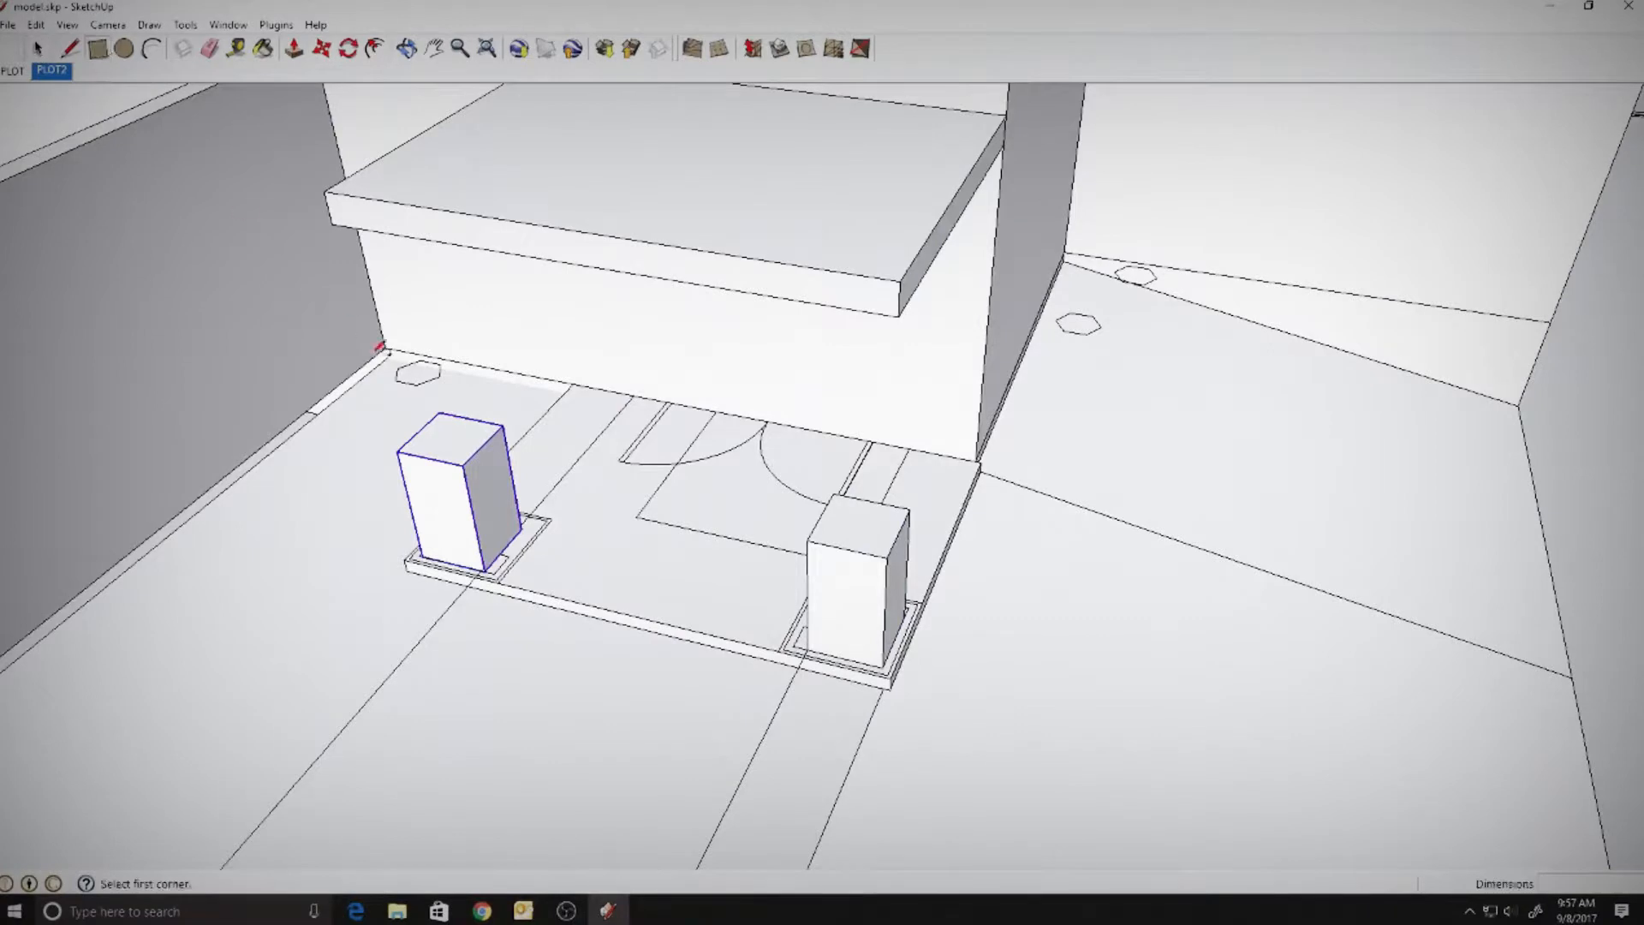
pyautogui.click(852, 523)
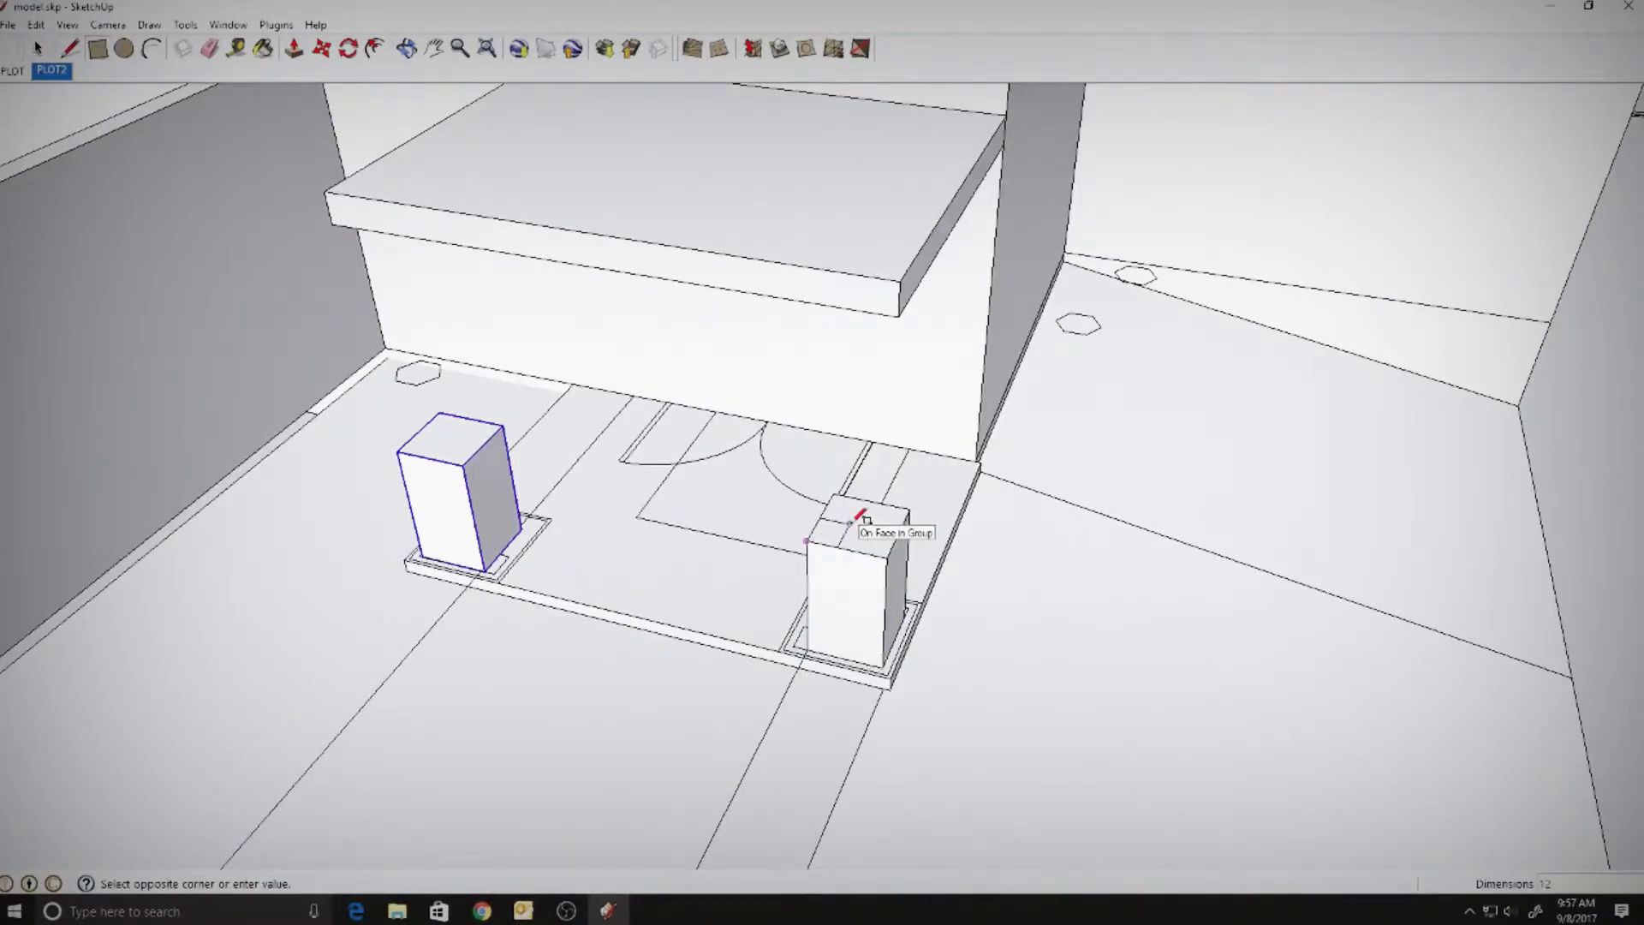
pyautogui.press('Return')
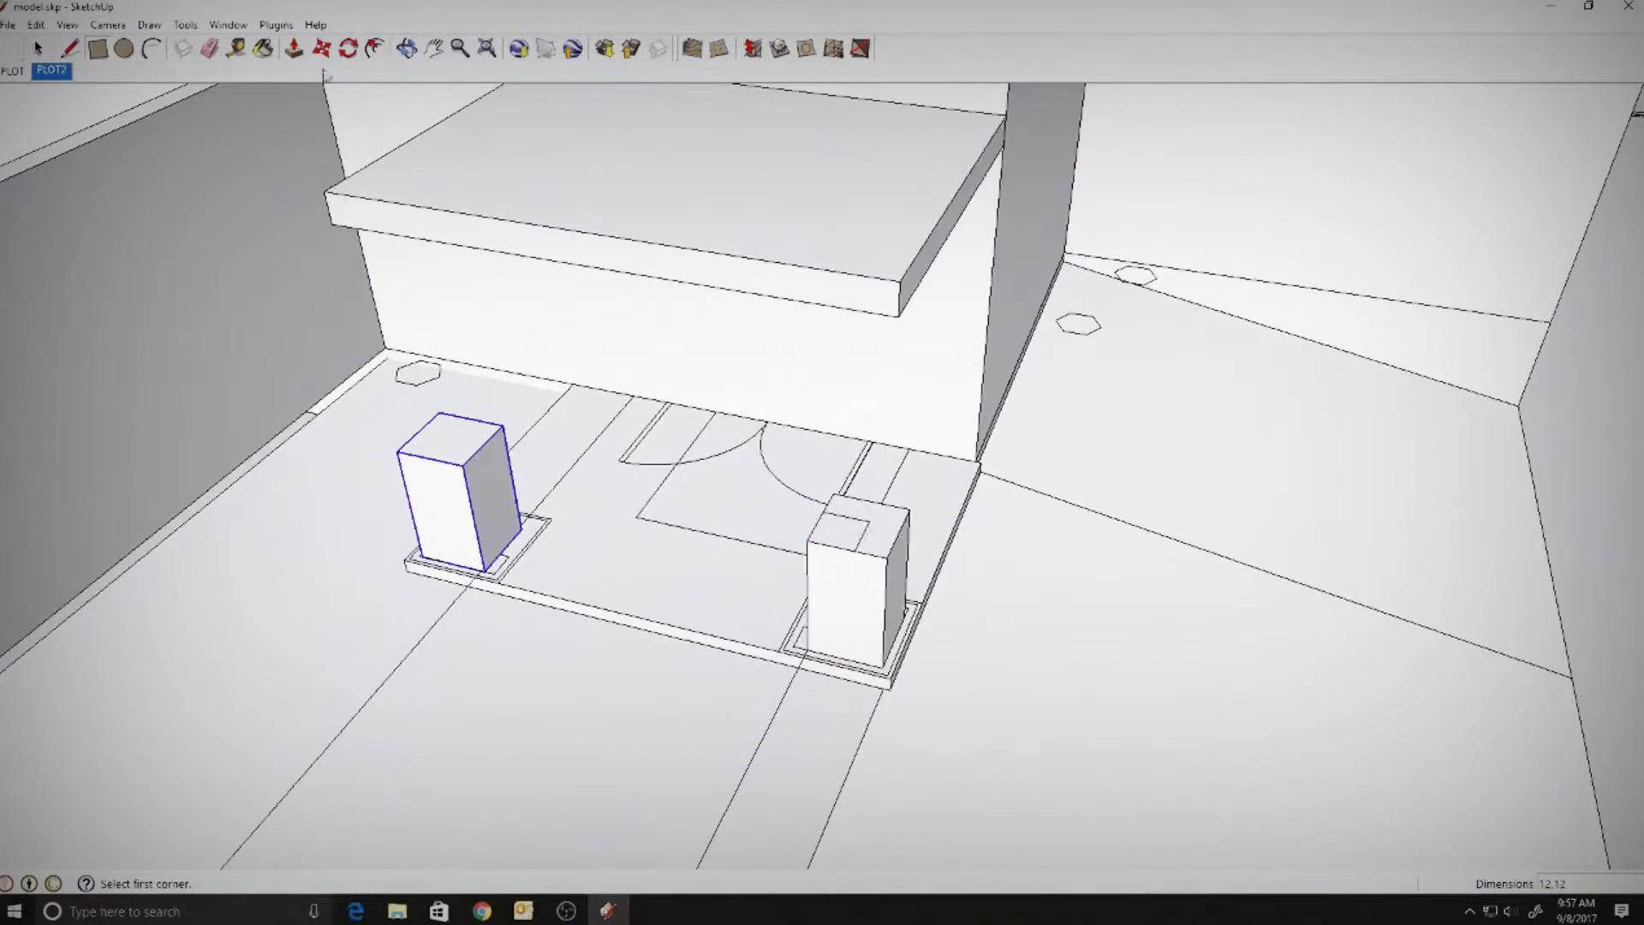
pyautogui.click(294, 48)
pyautogui.moveTo(843, 536); pyautogui.dragTo(852, 317)
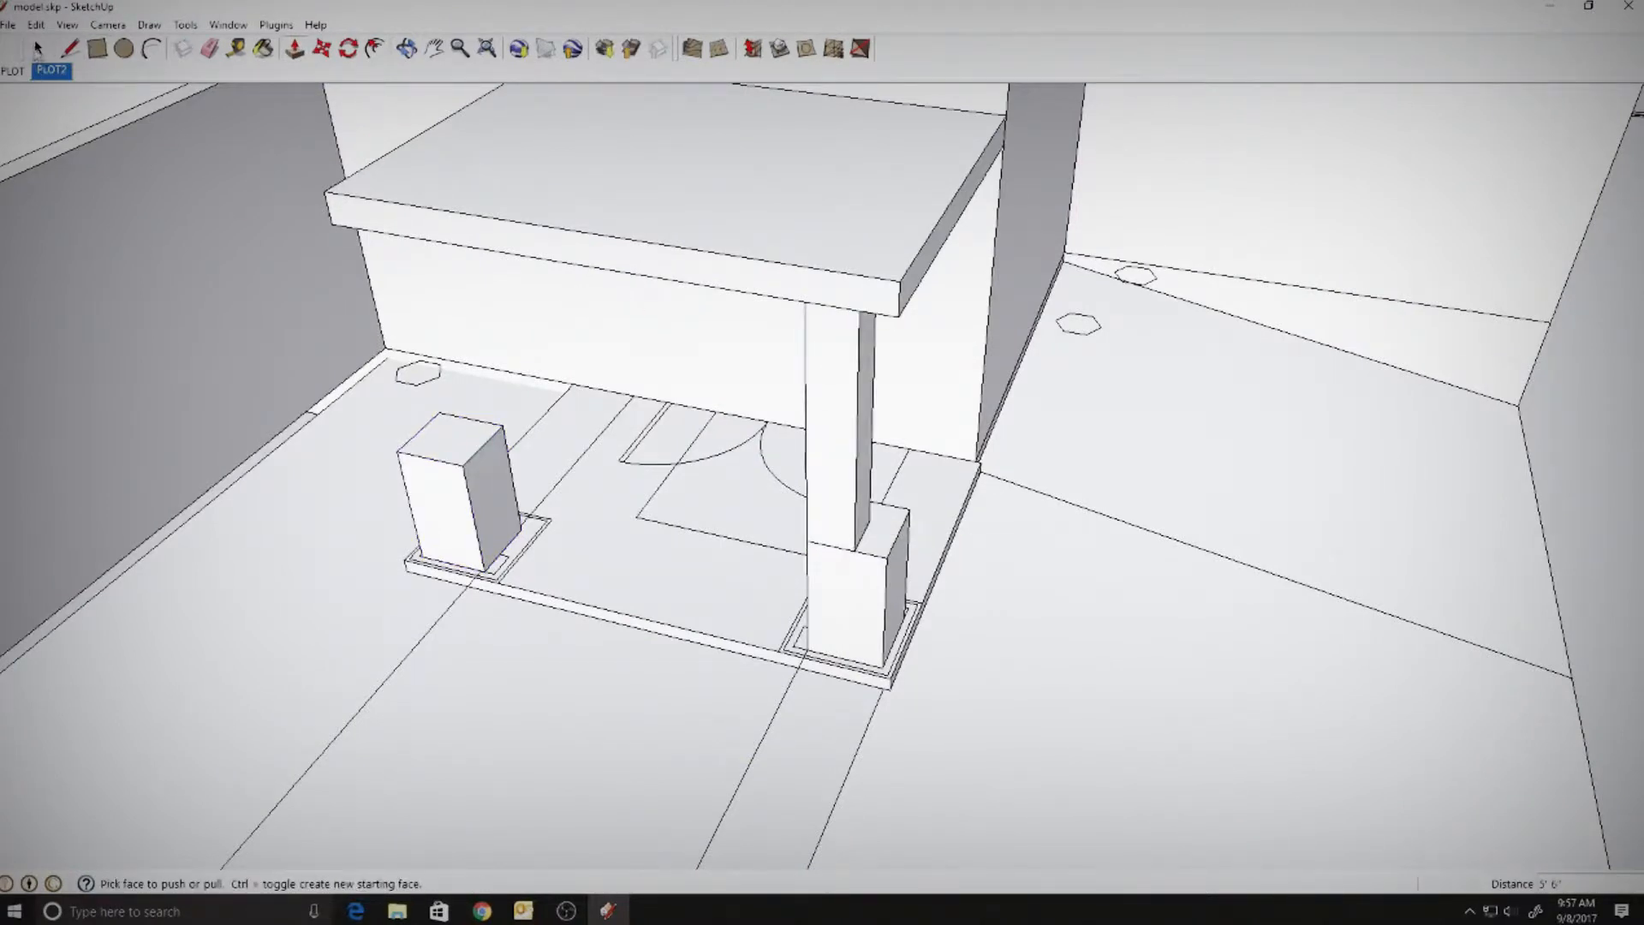
# - Select the column's connected faces above the pier and make them a group
pyautogui.click(37, 49)
pyautogui.rightClick(855, 396)
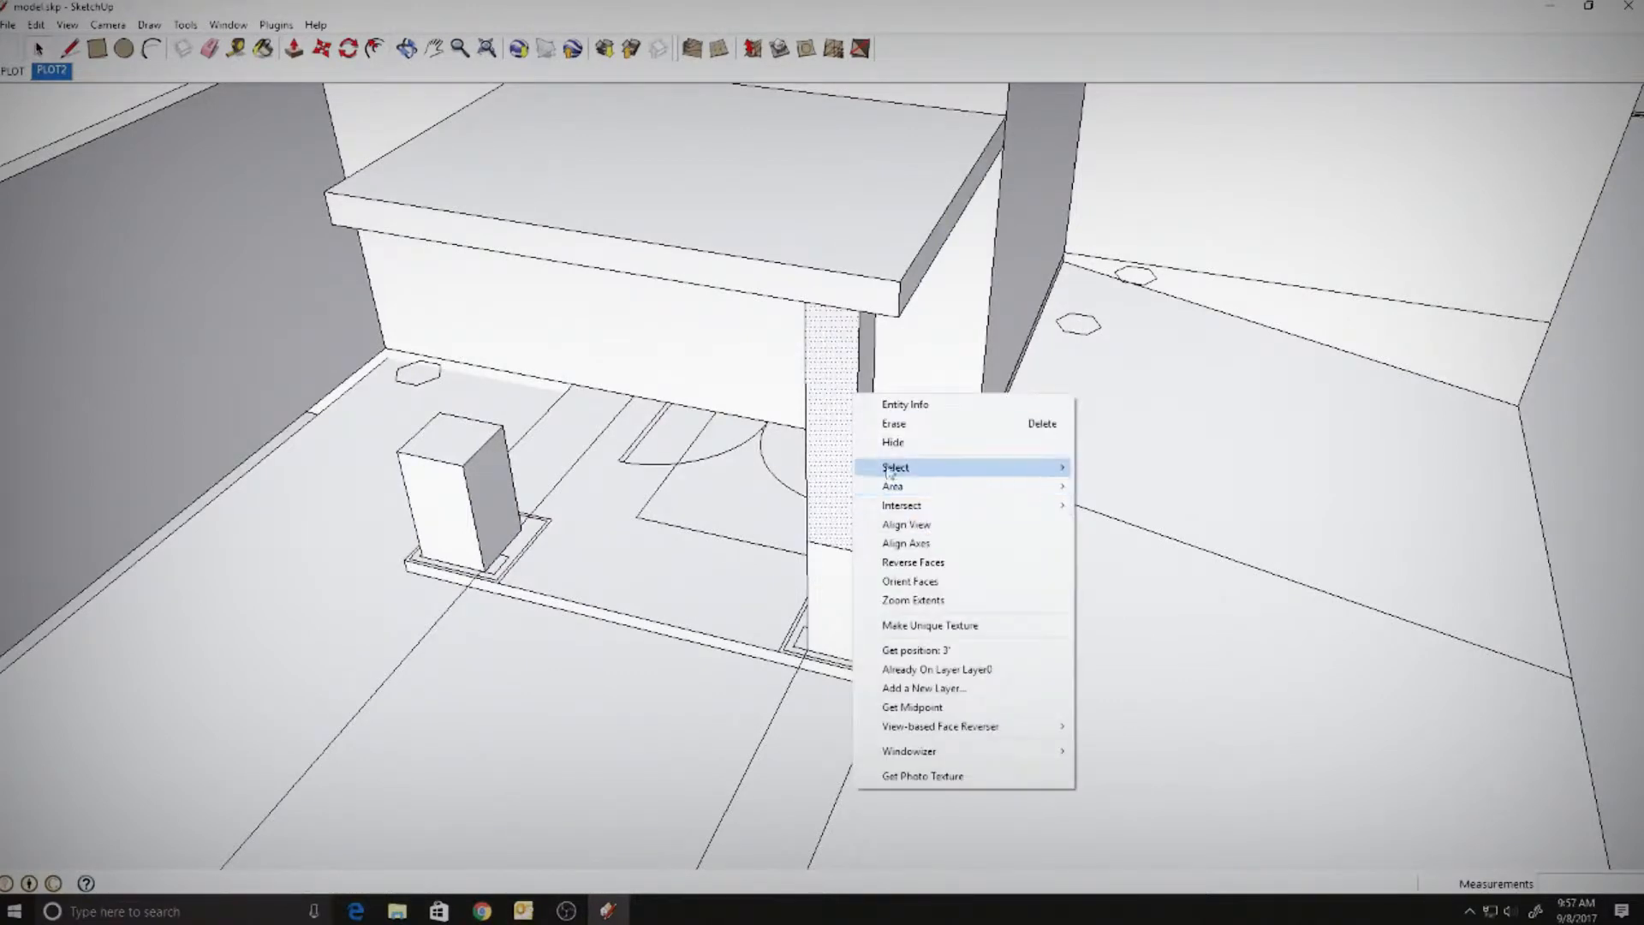
pyautogui.moveTo(890, 469)
pyautogui.click(764, 507)
pyautogui.rightClick(847, 424)
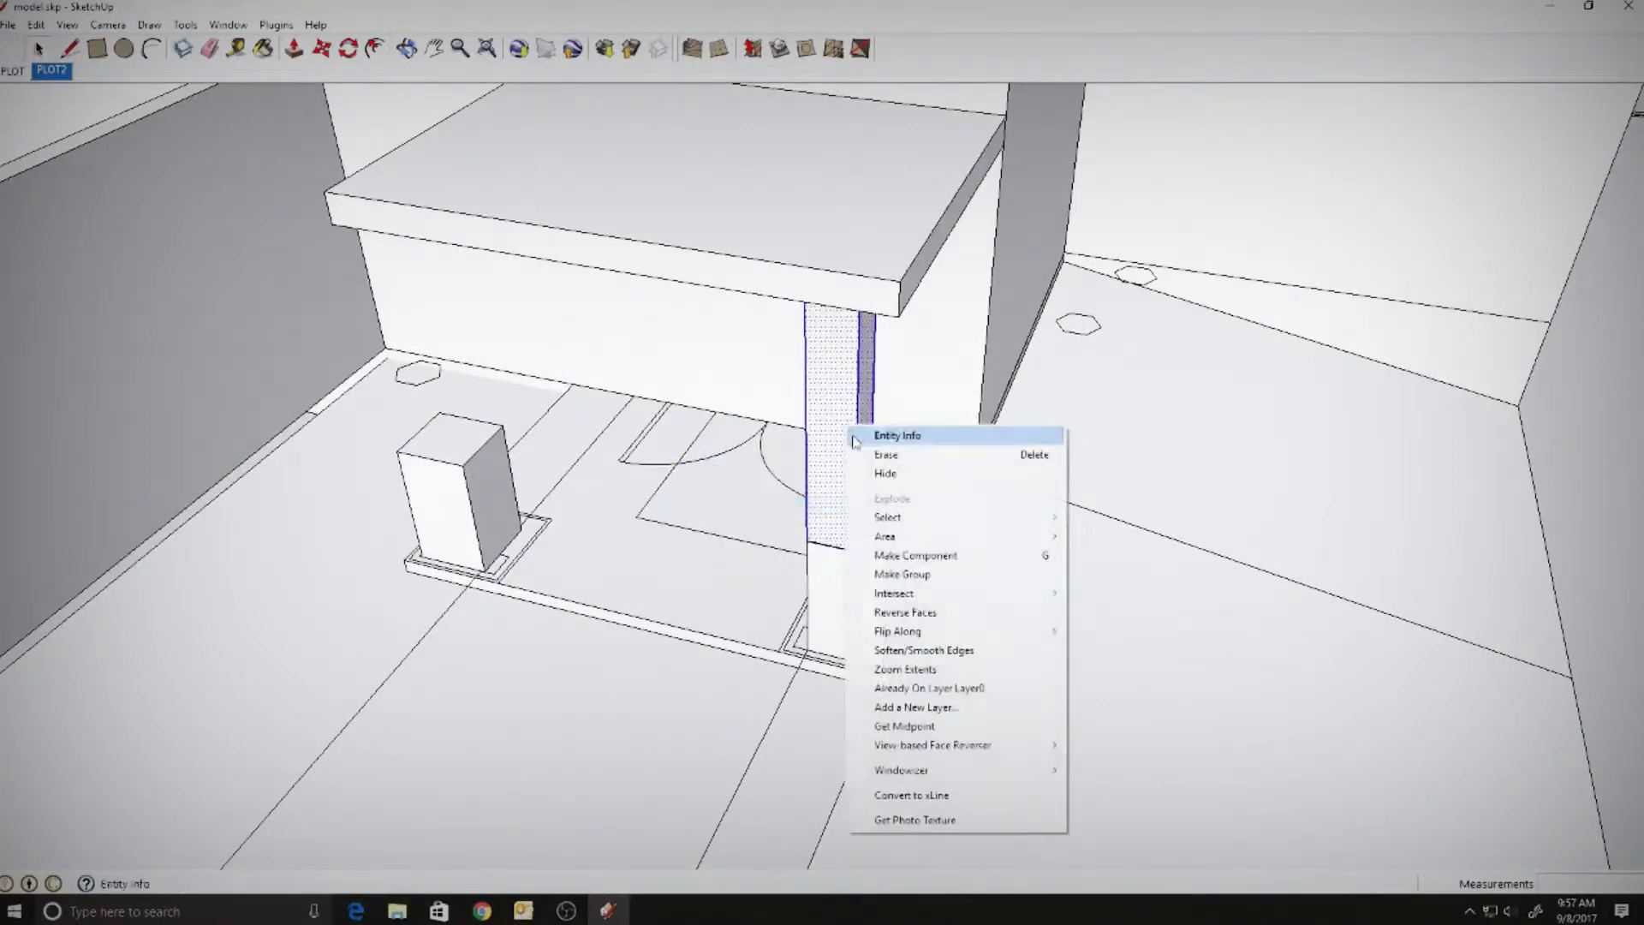
pyautogui.click(890, 582)
# - Move the column group inward in both directions so that it is centred on top of the pier
pyautogui.scroll(4, 843, 533)
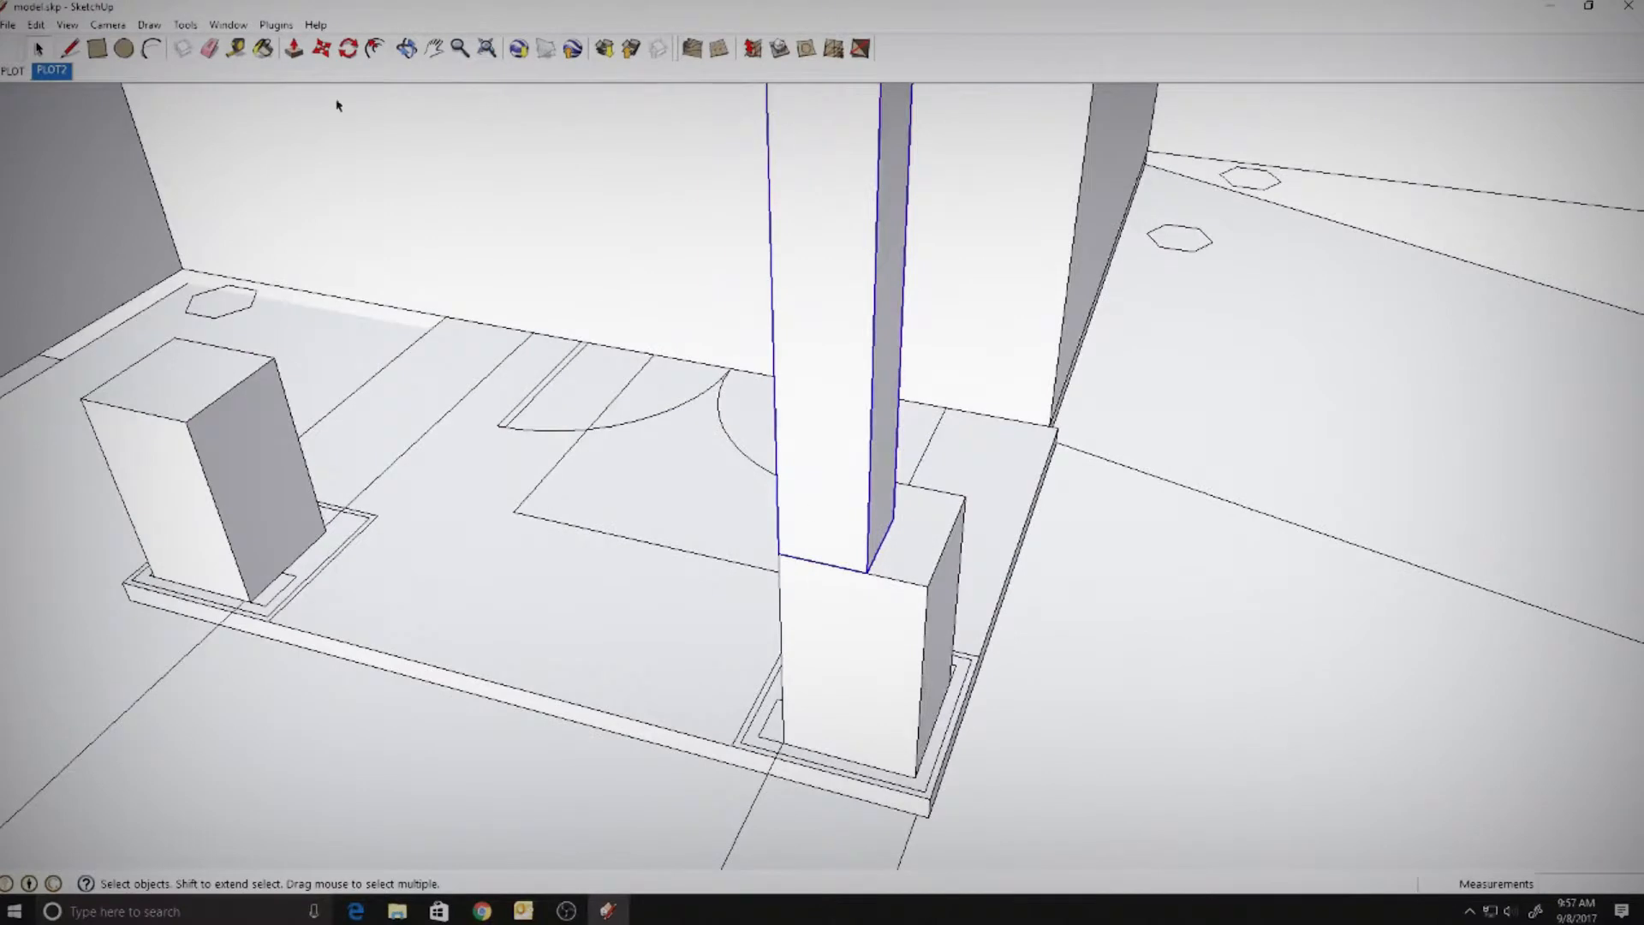
pyautogui.click(321, 48)
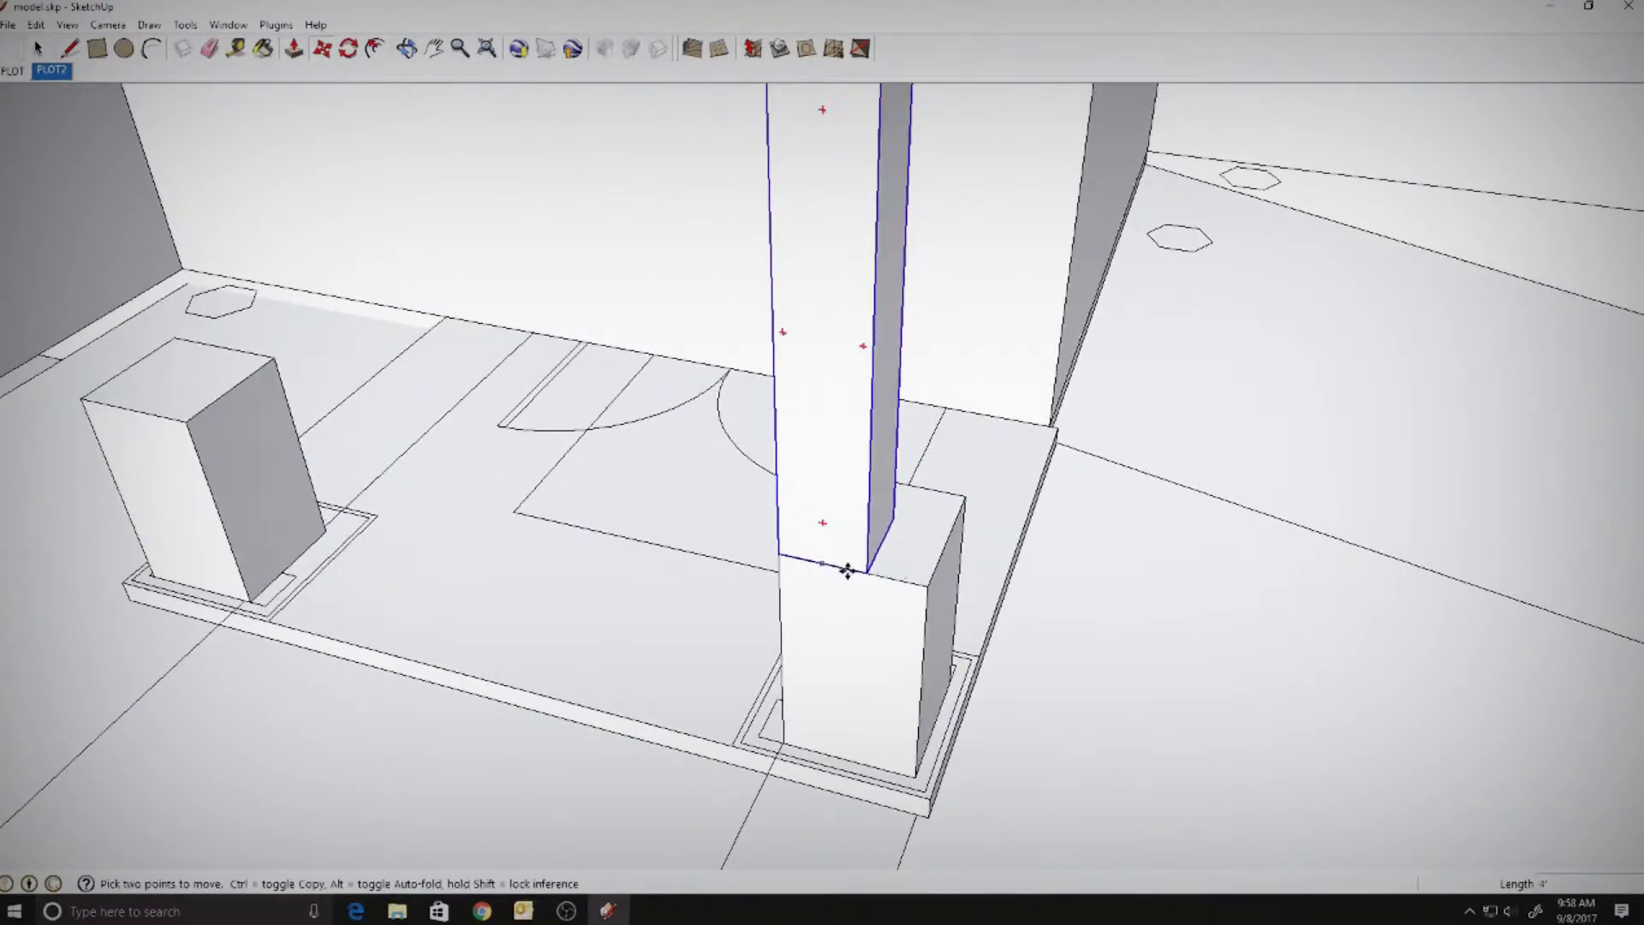
pyautogui.moveTo(903, 594); pyautogui.dragTo(593, 591, button='middle')
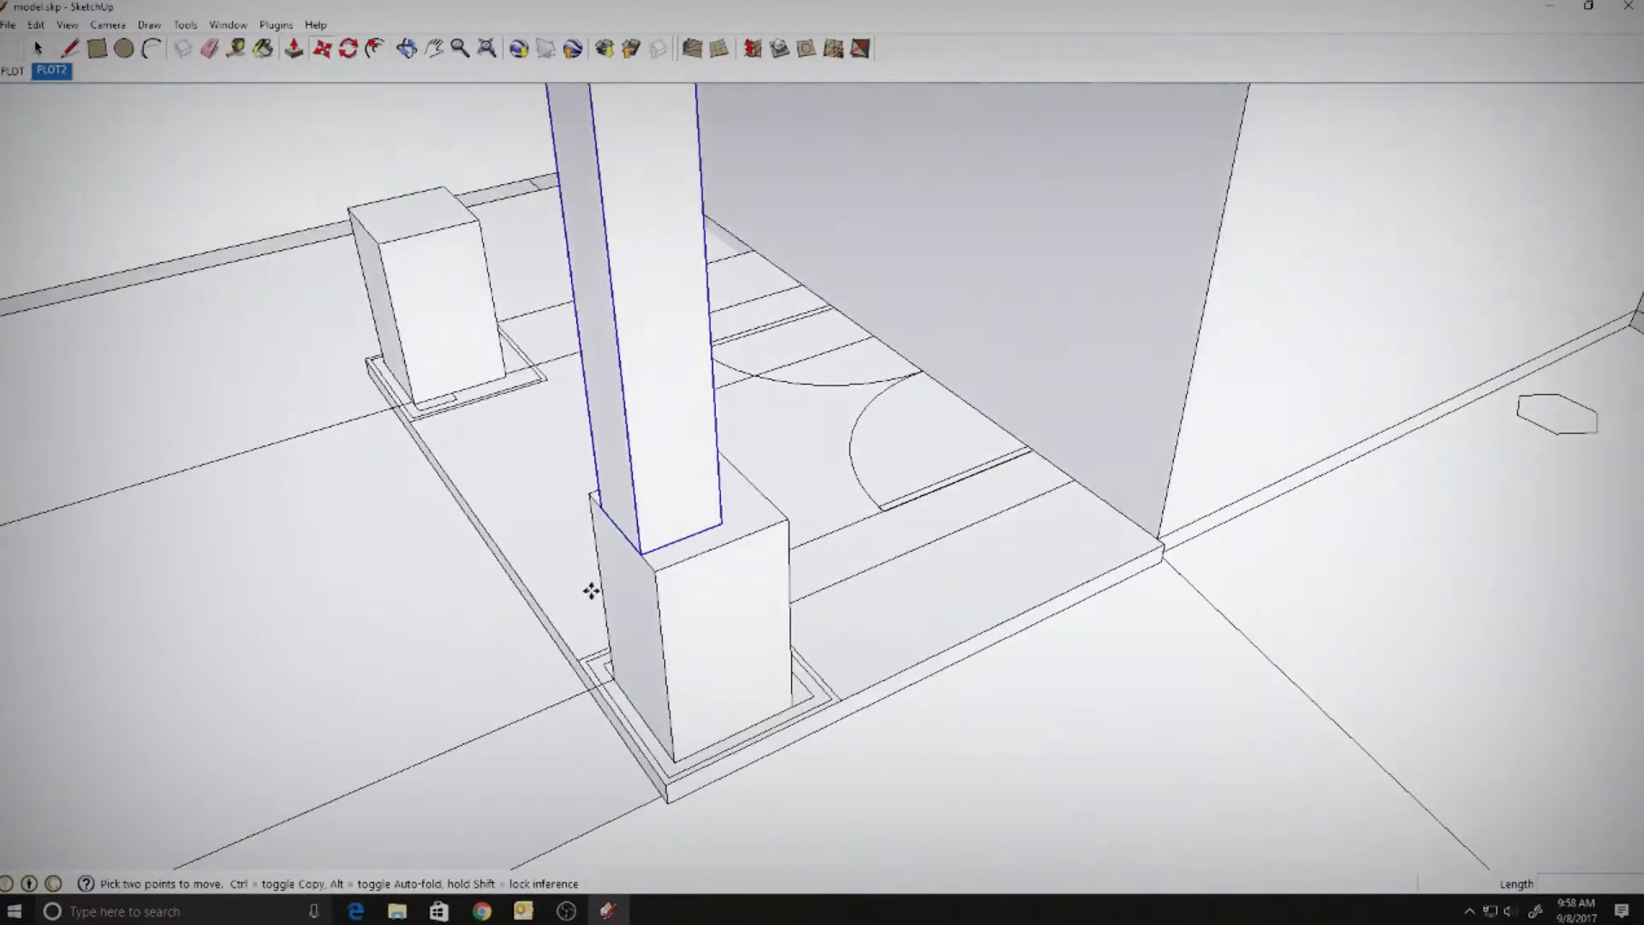
pyautogui.scroll(2, 689, 543)
pyautogui.click(682, 540)
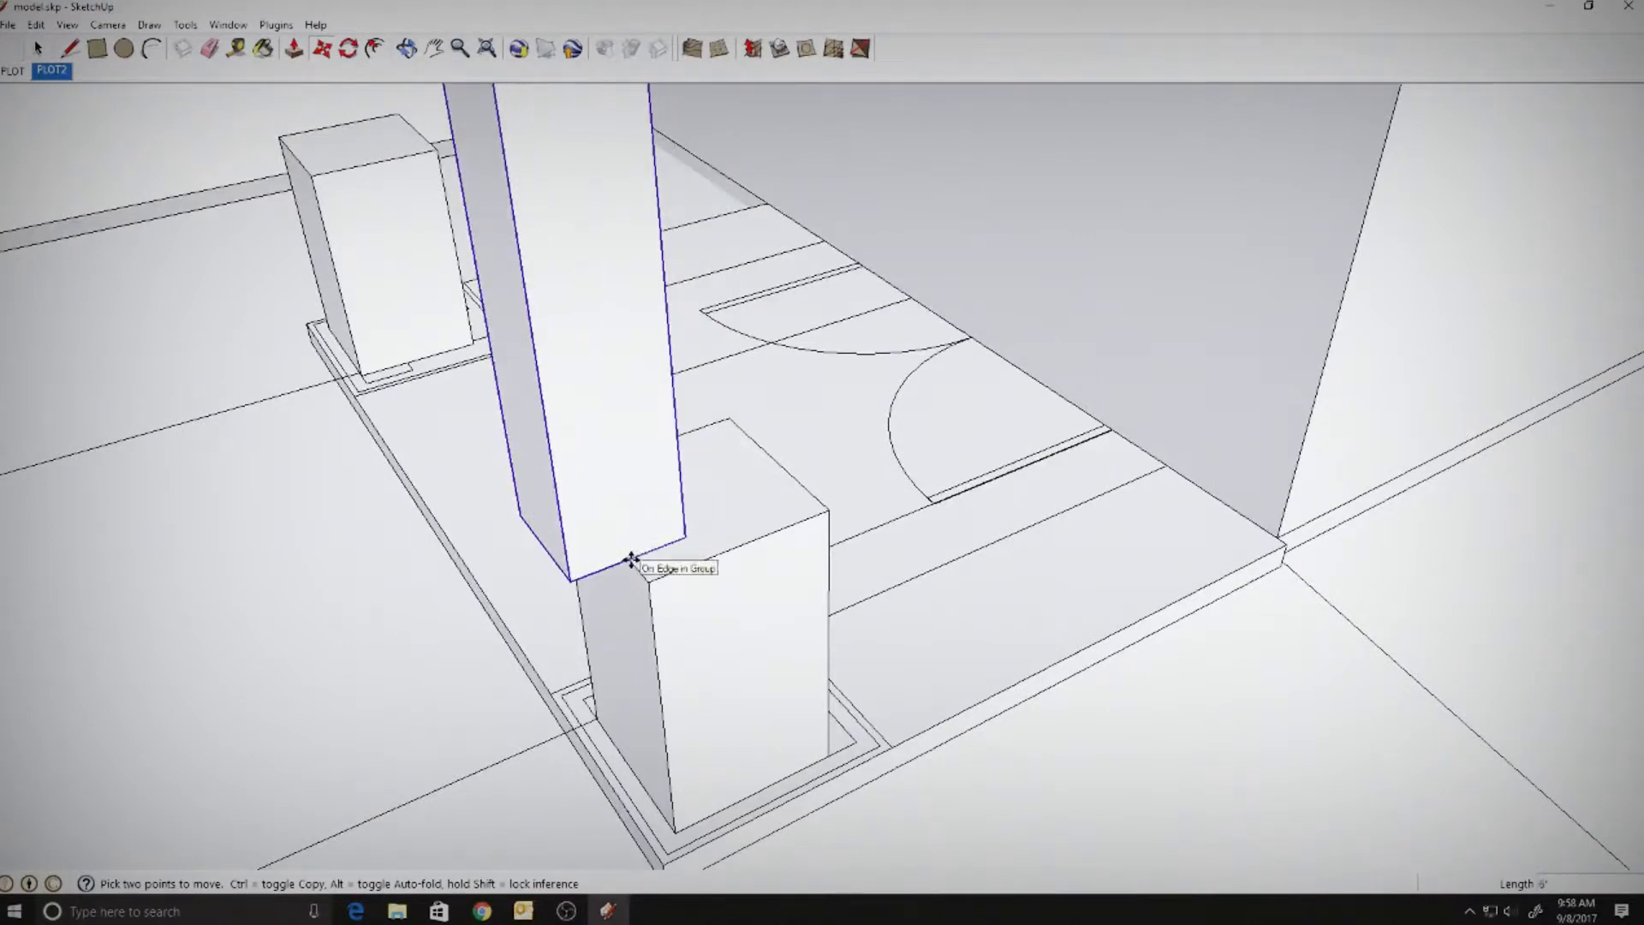
pyautogui.click(649, 582)
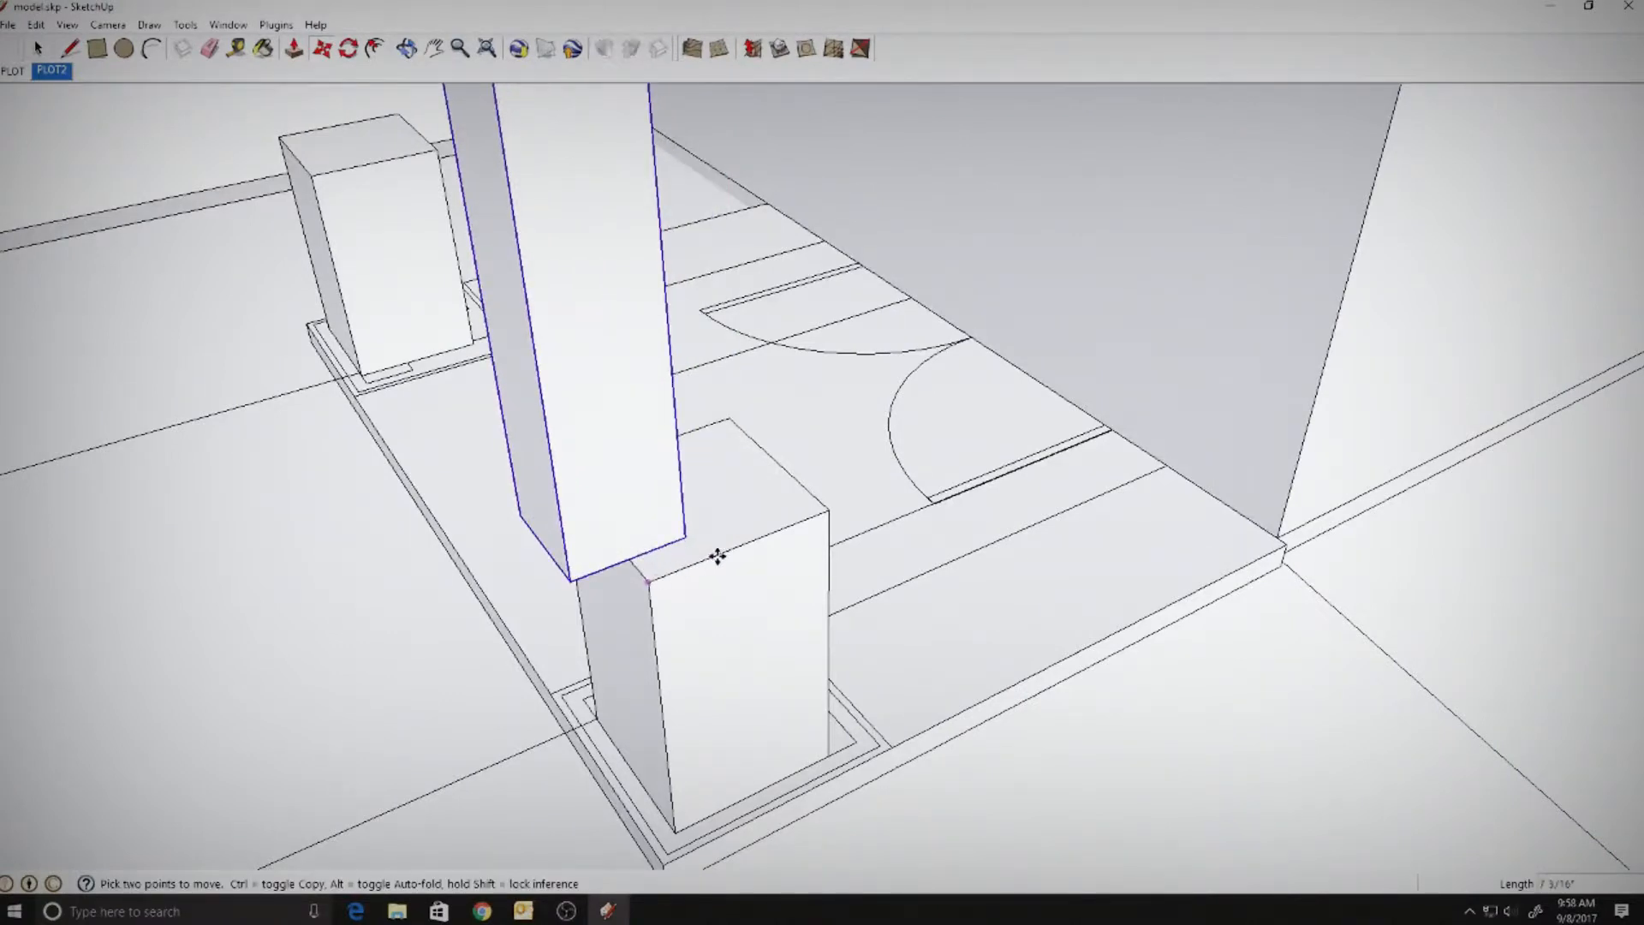
pyautogui.click(736, 549)
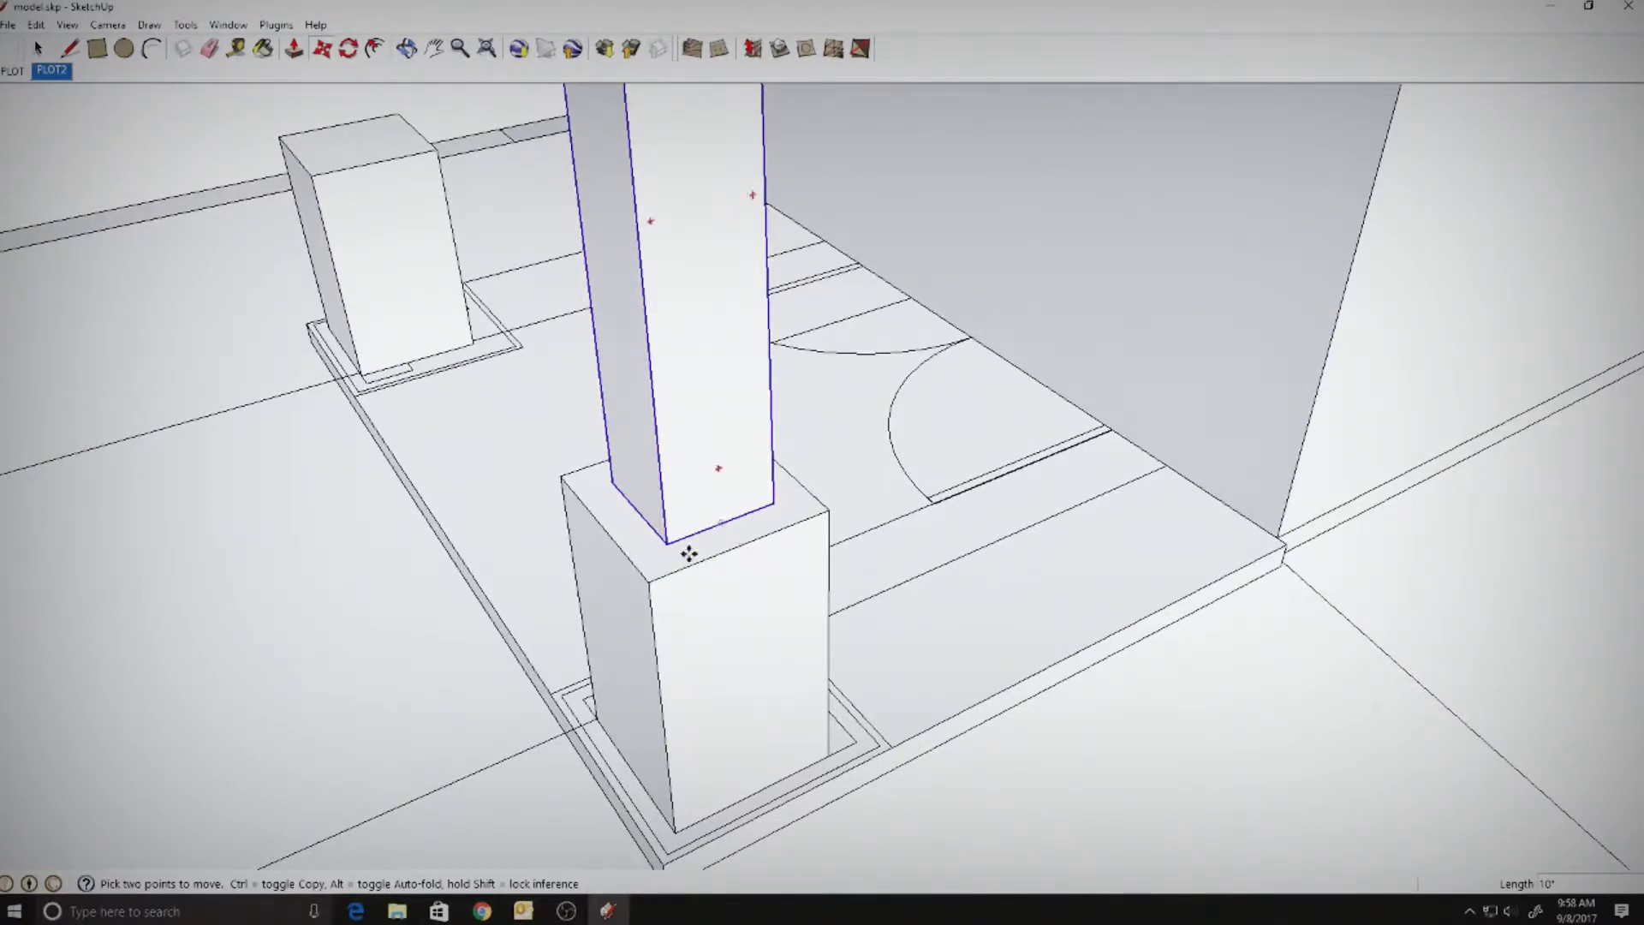
# - Copy the column onto the second pier, using the matching top corners of the two piers as reference points
pyautogui.press('ctrl')
pyautogui.click(649, 583)
pyautogui.click(316, 175)
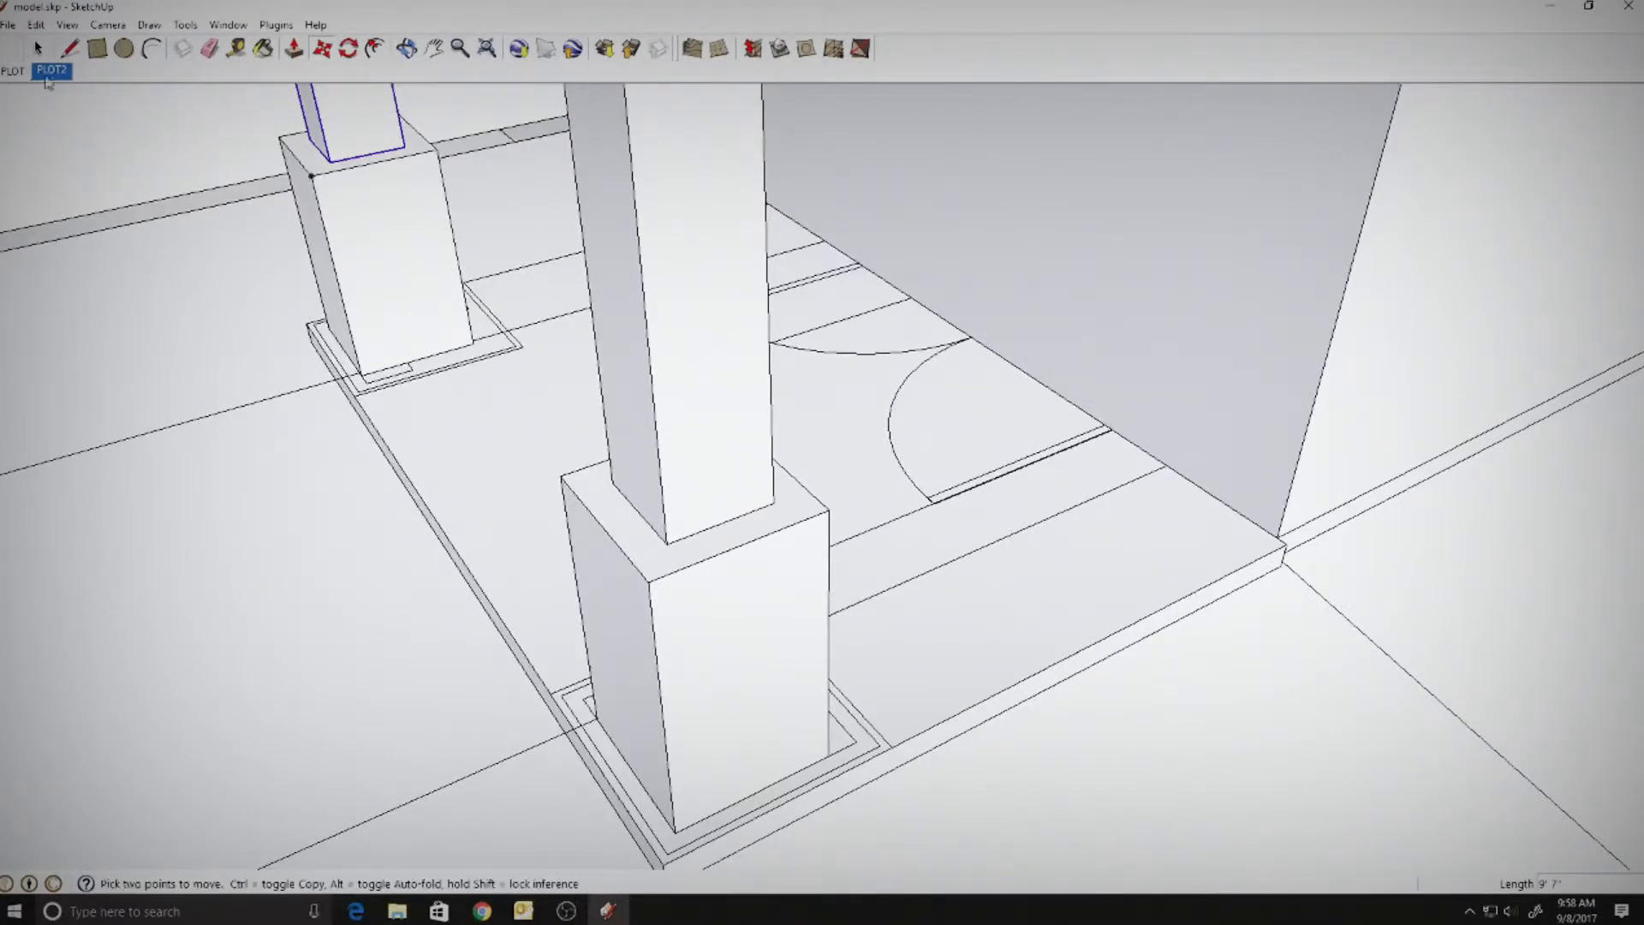
pyautogui.click(40, 52)
# - Save the model with the piers and columns in place under the entry canopy
pyautogui.scroll(-3, 217, 276)
pyautogui.scroll(-3, 441, 411)
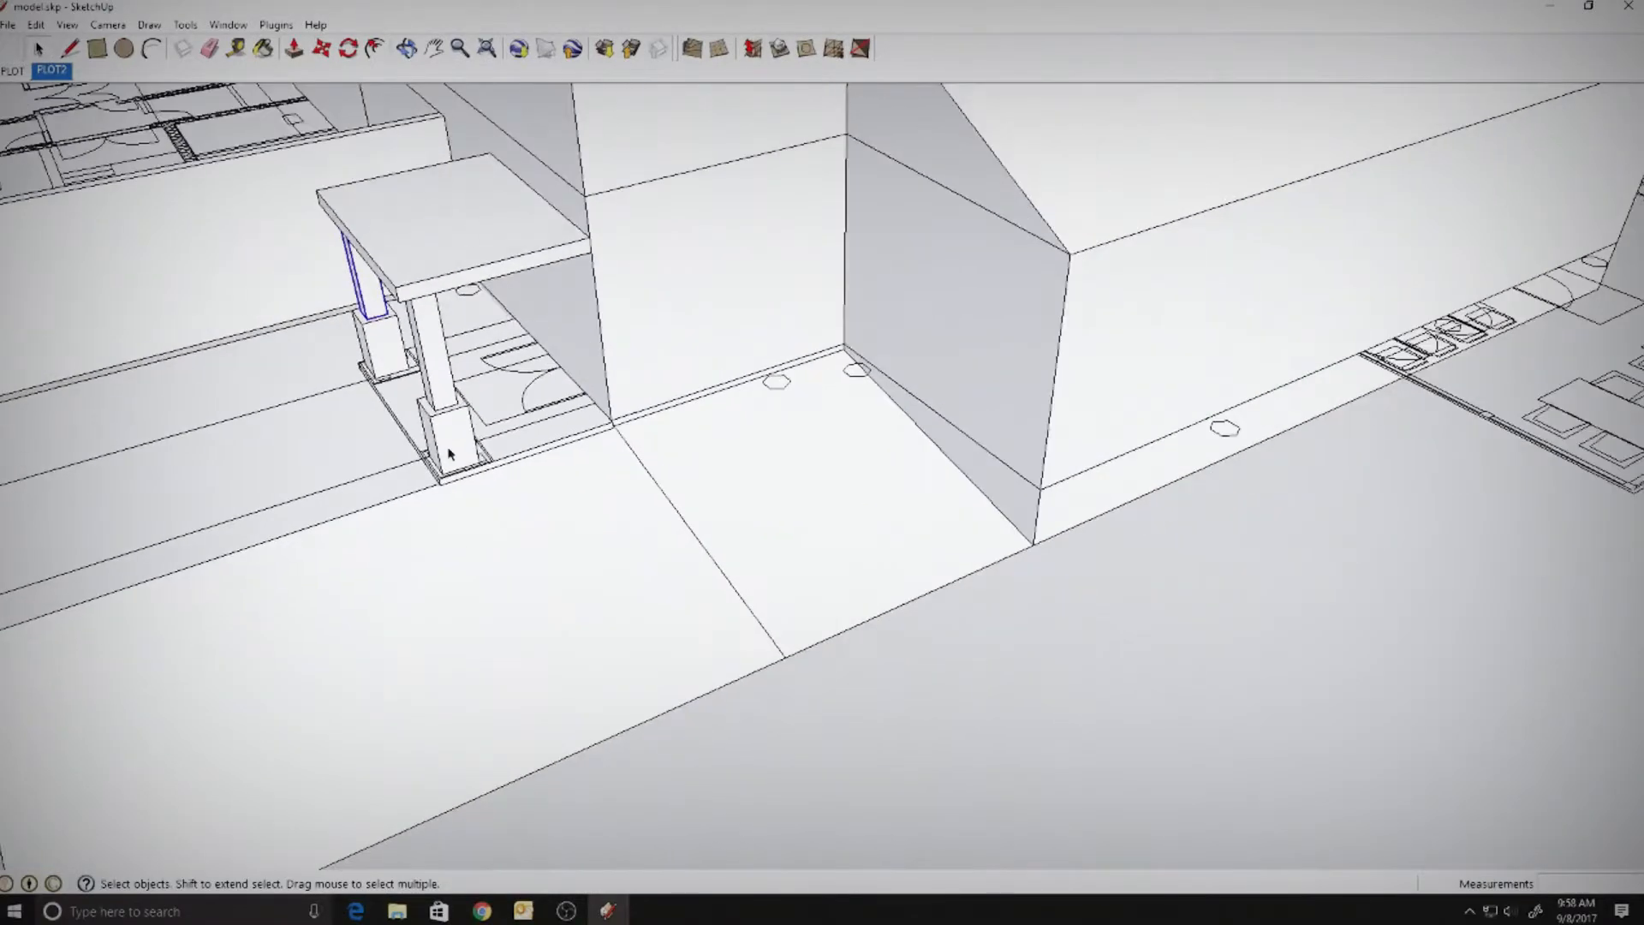
pyautogui.moveTo(961, 796); pyautogui.dragTo(837, 402, button='middle')
pyautogui.click(10, 25)
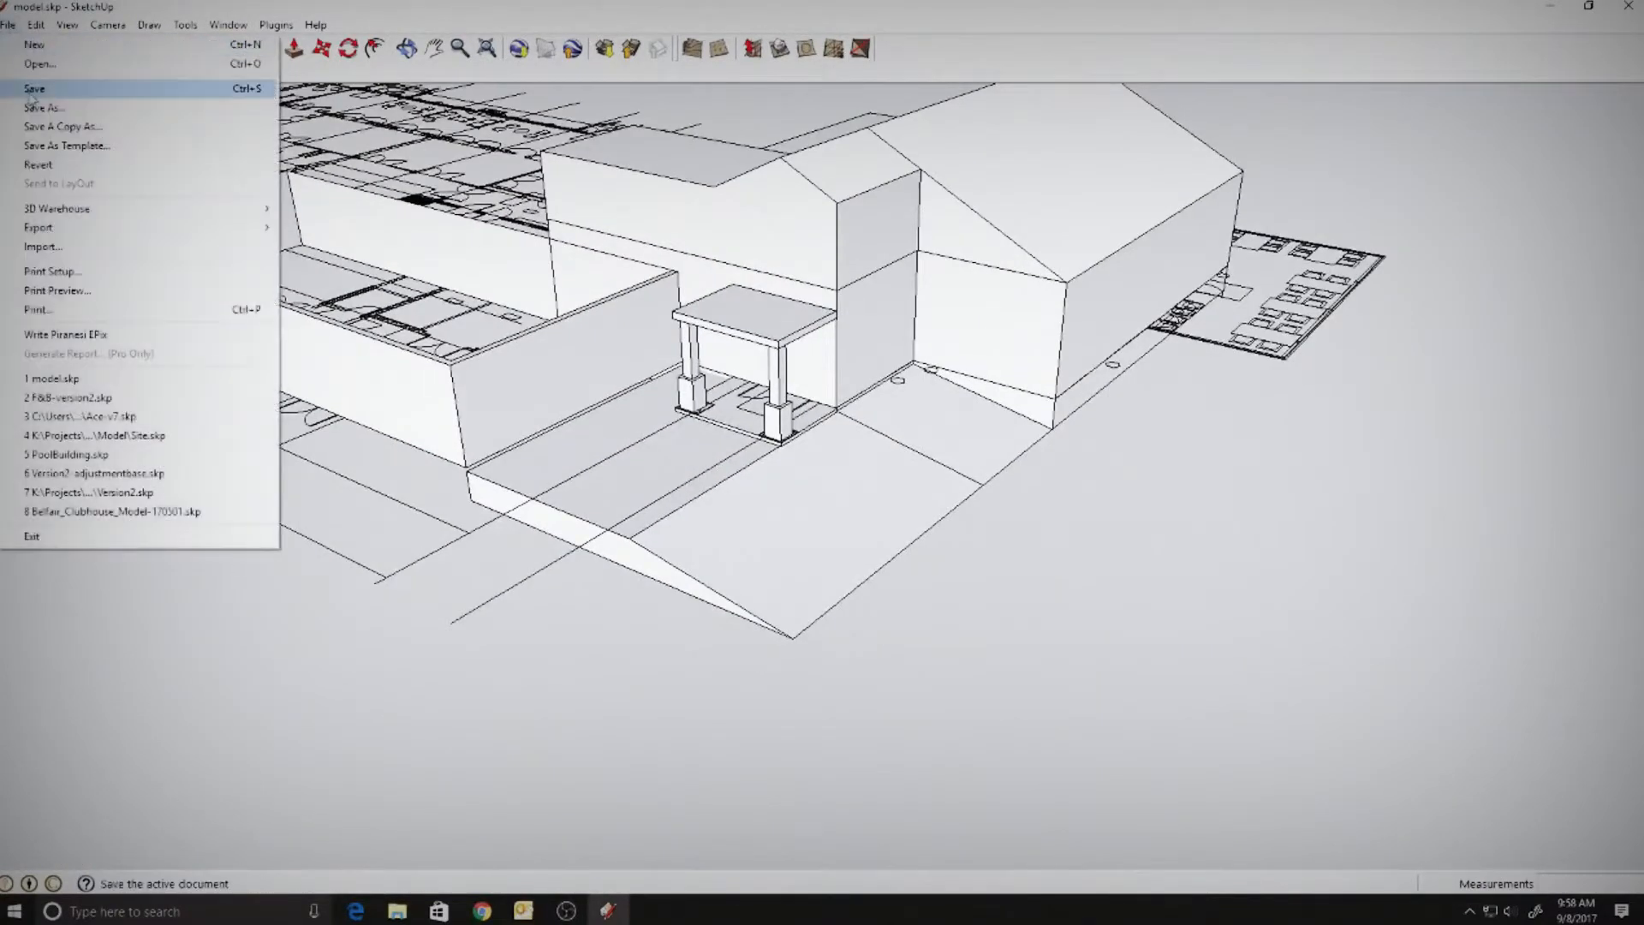
pyautogui.click(34, 89)
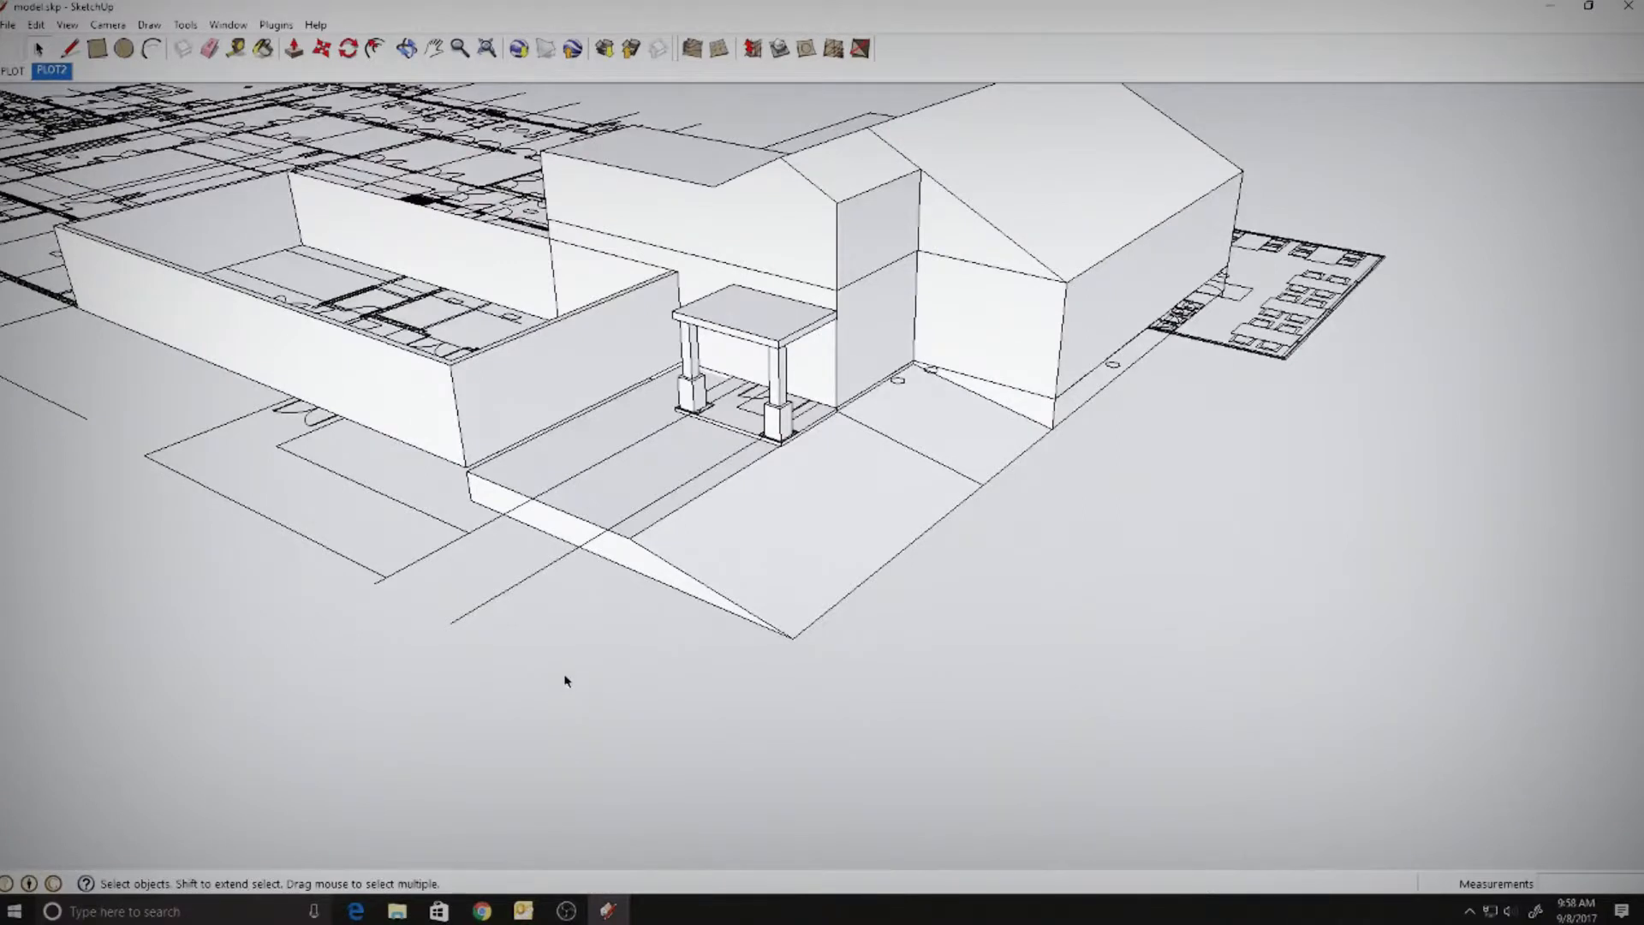
# - Trace the upper gable's roof band on the elevation above the double doors with lines so that it forms a closed face
pyautogui.scroll(-6, 843, 281)
pyautogui.keyDown('shift'); pyautogui.moveTo(745, 429); pyautogui.dragTo(1003, 450, button='middle'); pyautogui.keyUp('shift')
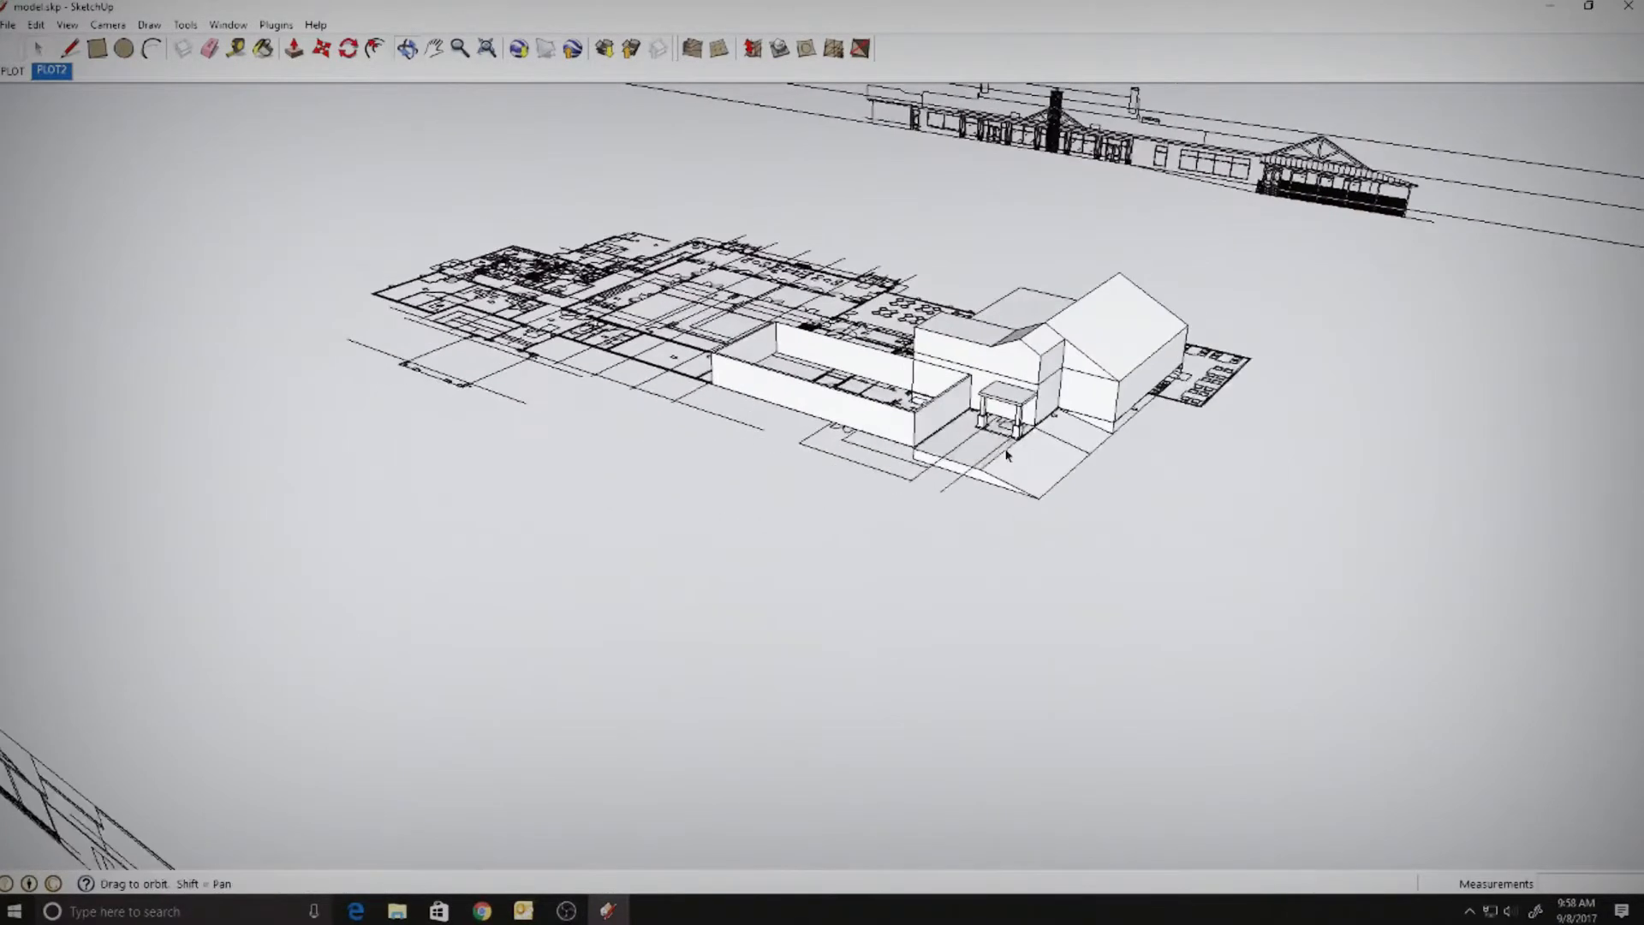
pyautogui.scroll(-2, 1004, 449)
pyautogui.scroll(6, 745, 565)
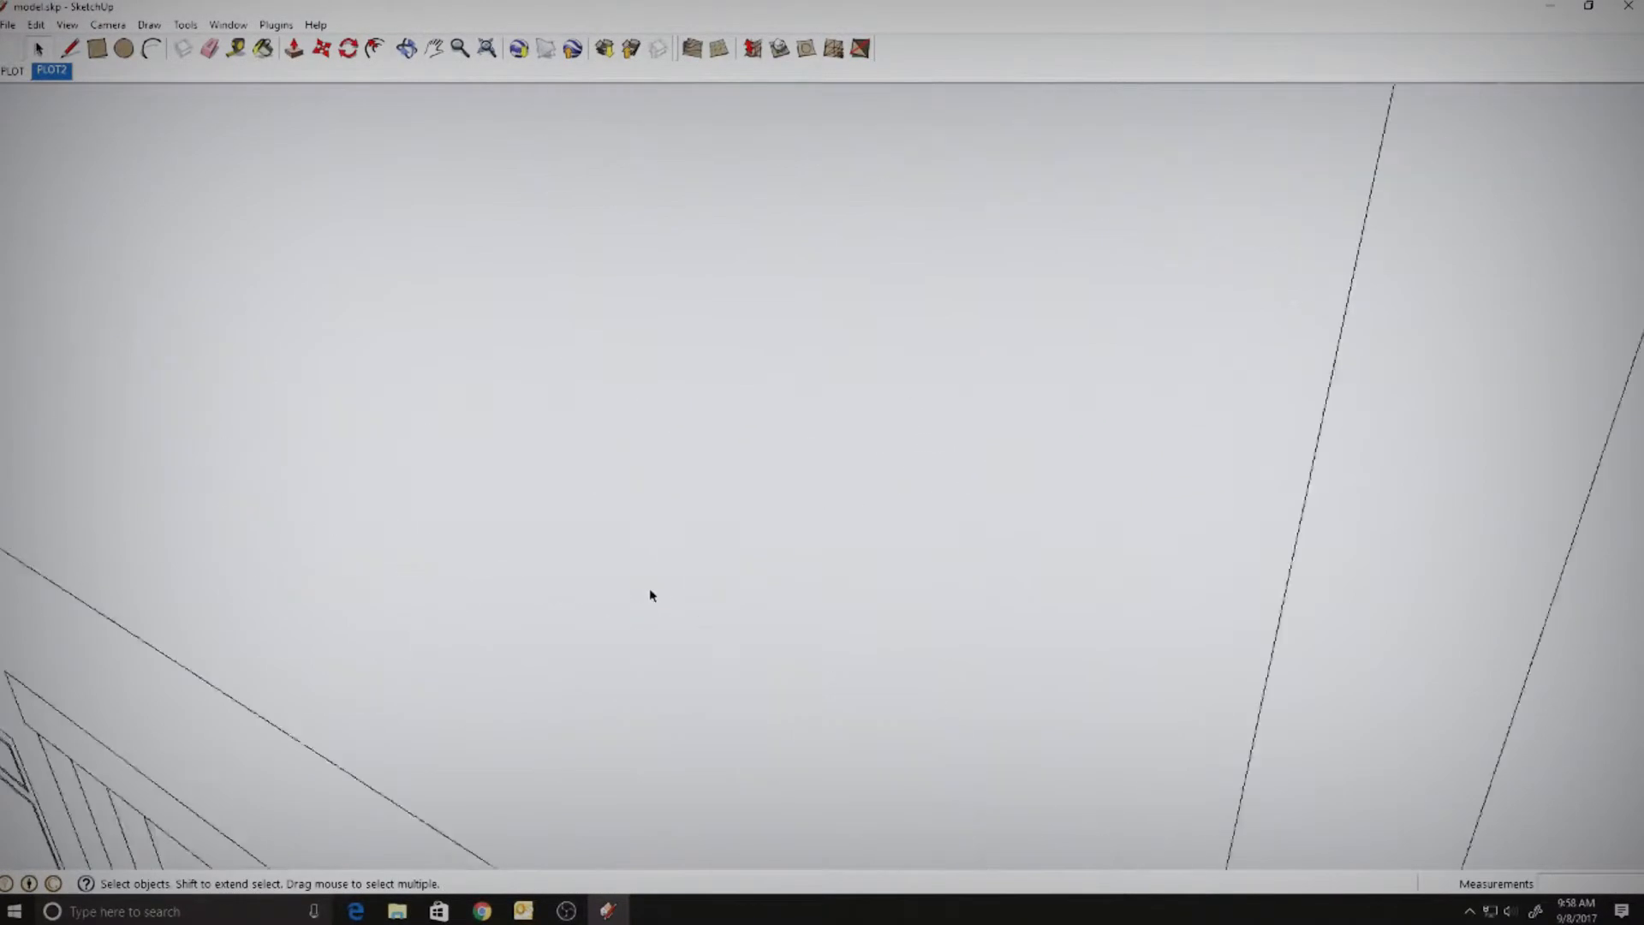
pyautogui.scroll(-2, 648, 588)
pyautogui.moveTo(647, 583); pyautogui.dragTo(829, 624, button='middle')
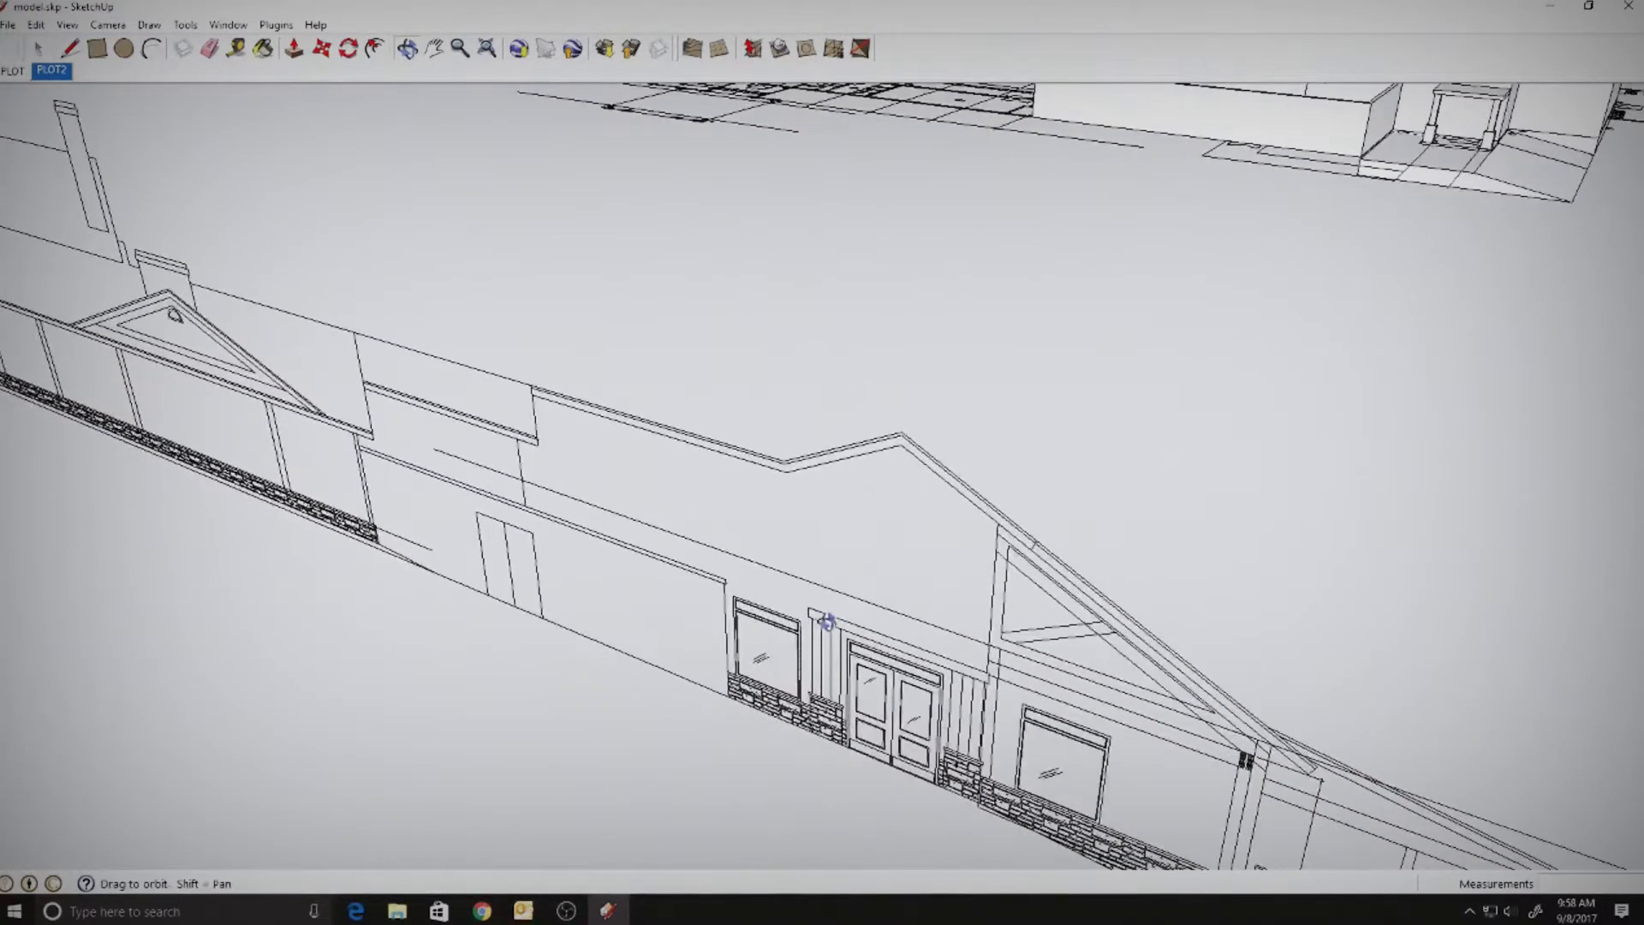
pyautogui.press('l')
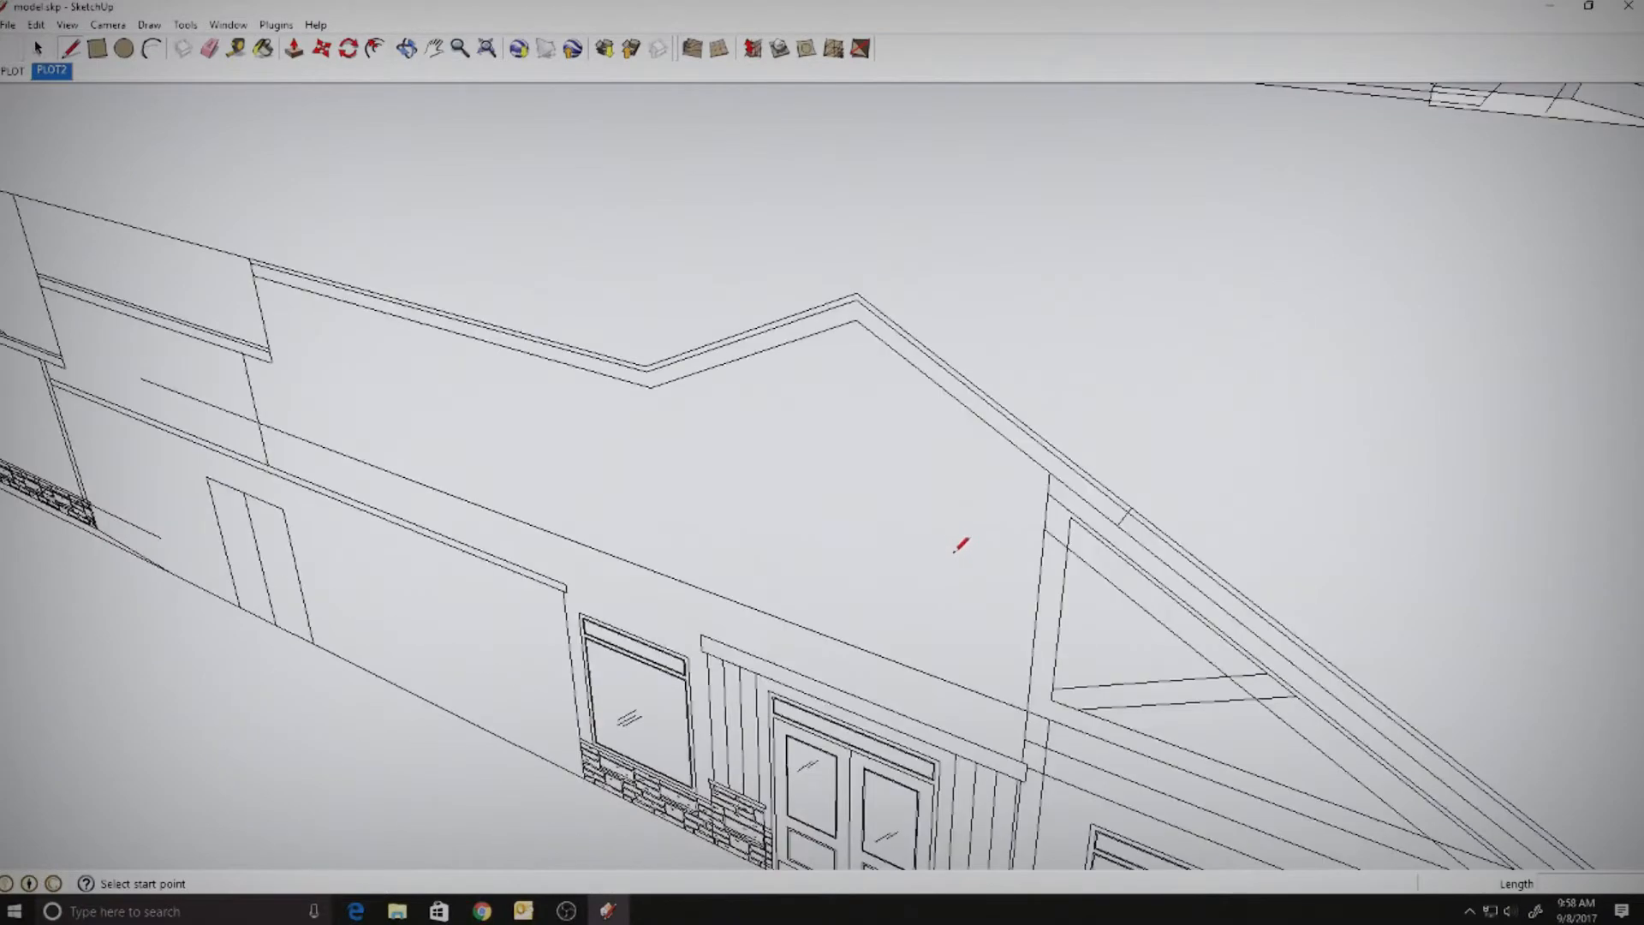
pyautogui.click(855, 323)
pyautogui.click(1131, 508)
pyautogui.click(856, 293)
pyautogui.click(646, 366)
pyautogui.click(855, 323)
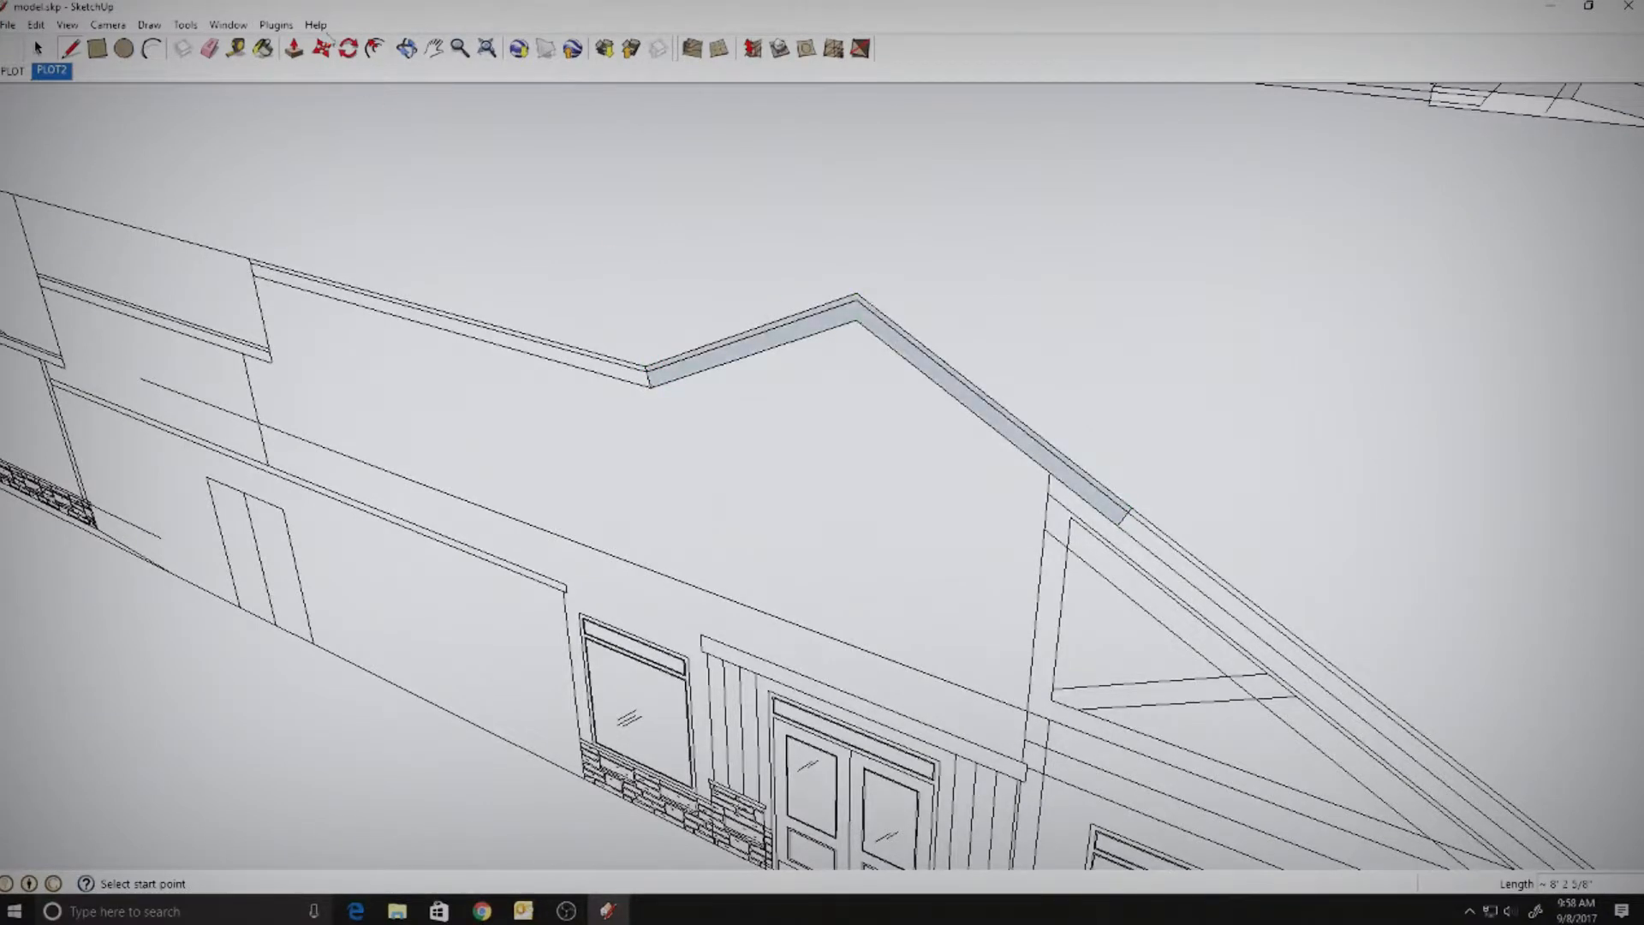
# - Extrude the traced gable roof profile from the elevation across to the building's rear wall
pyautogui.click(299, 51)
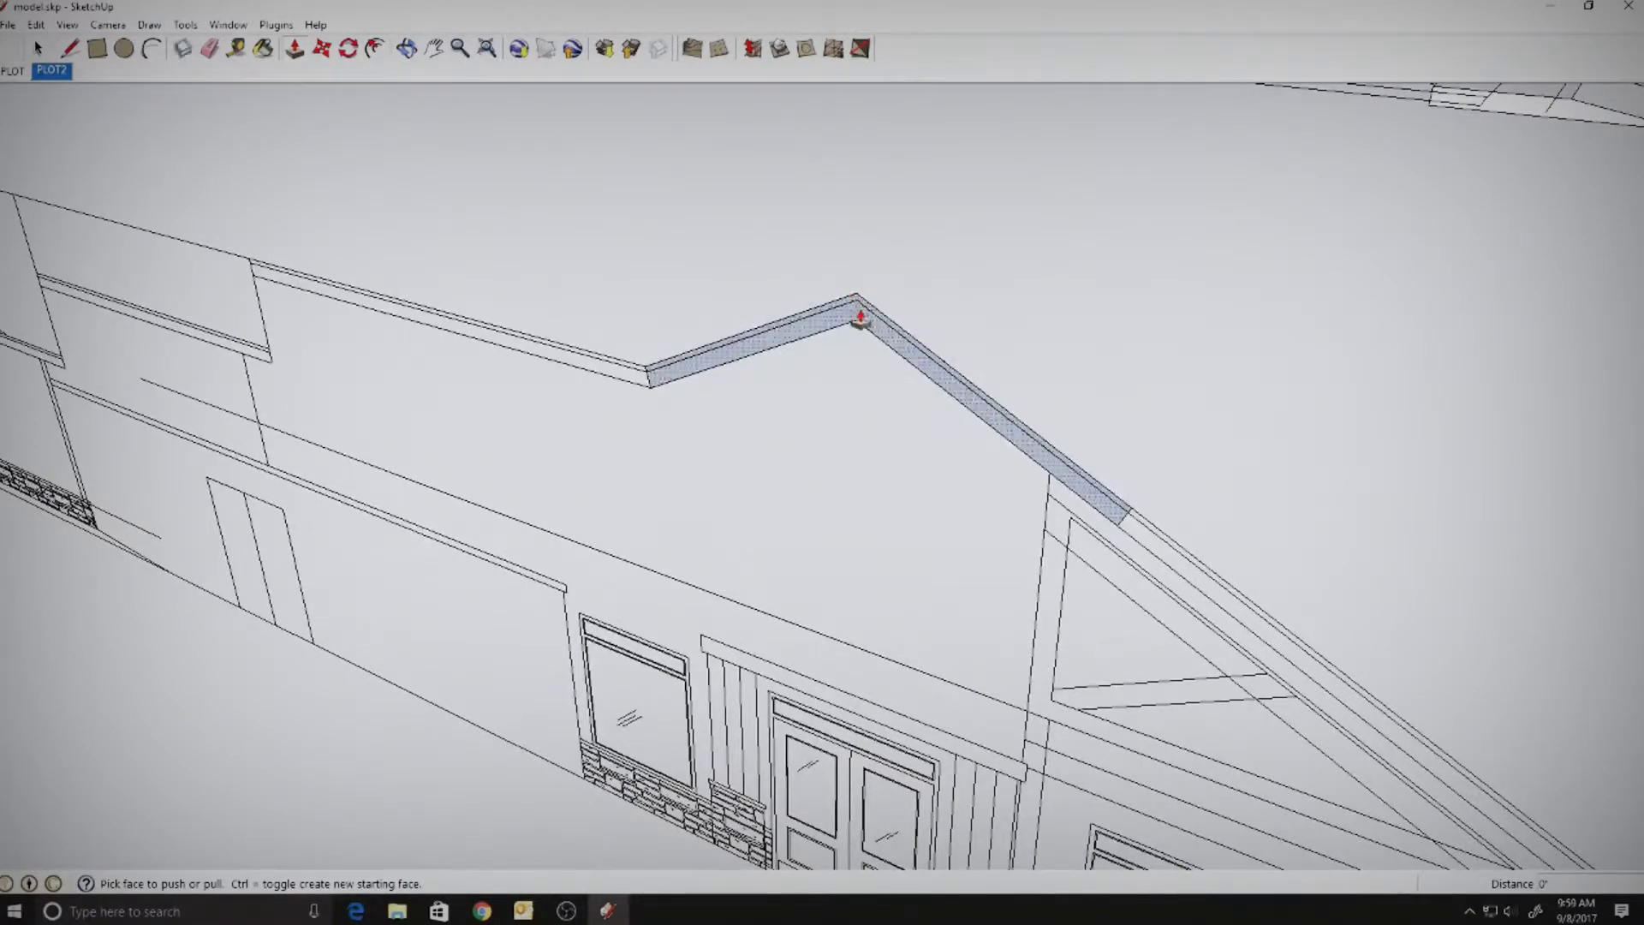
pyautogui.click(854, 319)
pyautogui.scroll(-5, 860, 323)
pyautogui.moveTo(1268, 313); pyautogui.dragTo(722, 668, button='middle')
pyautogui.click(1256, 259)
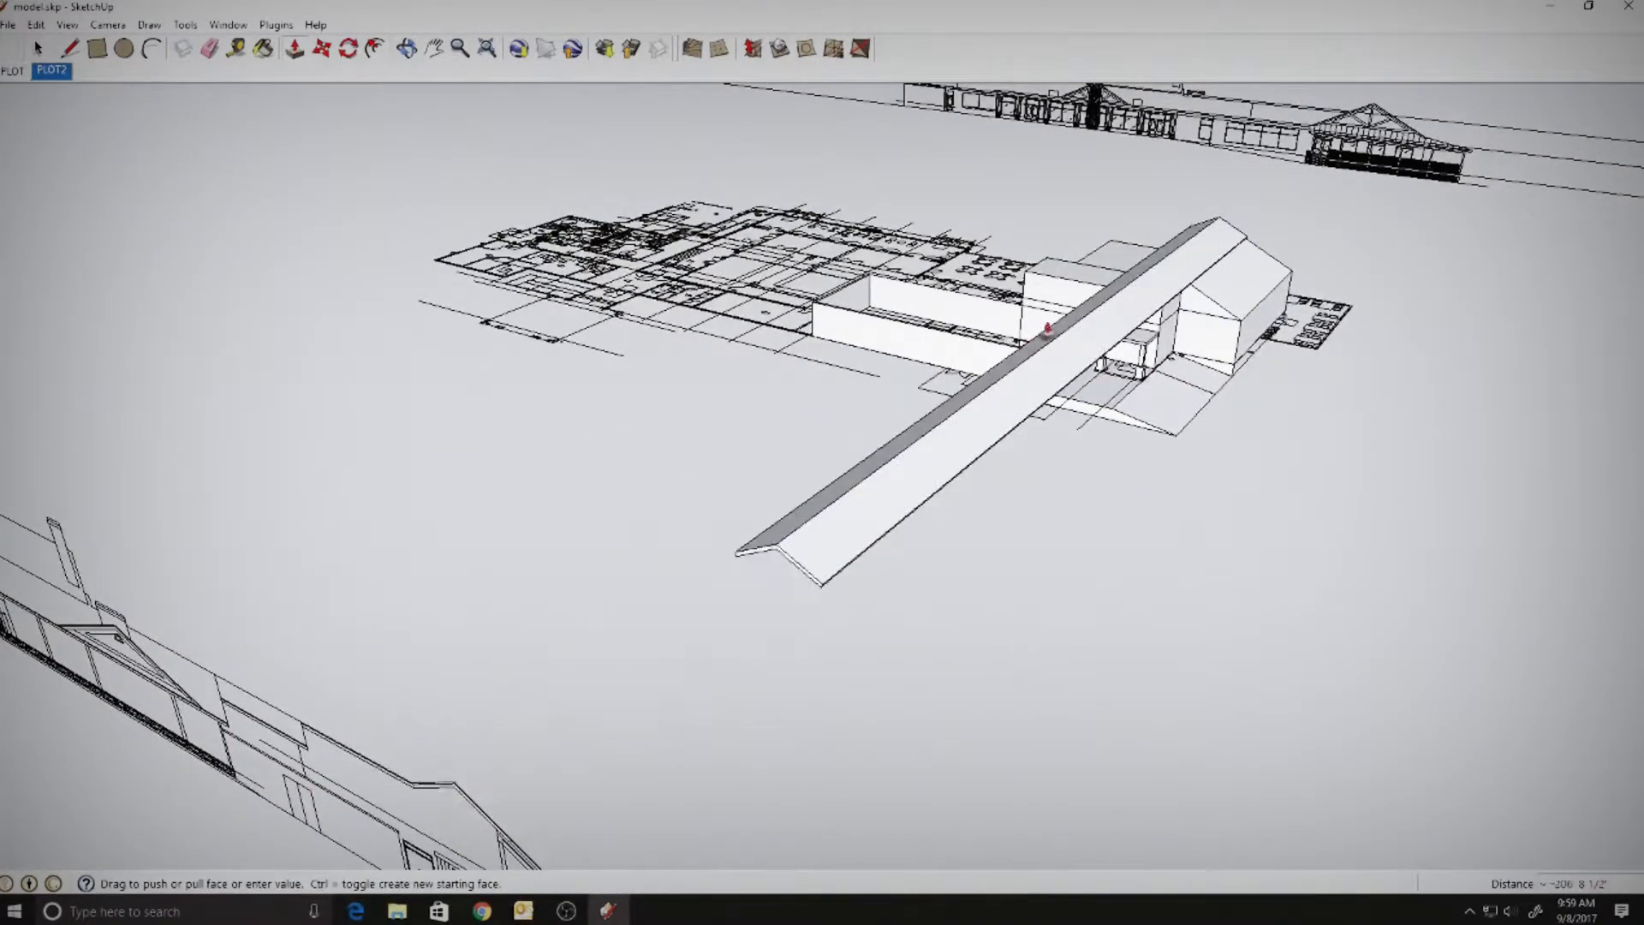
# - Push the front end of the extruded gable roof back to the building's front gable wall
pyautogui.hotkey('ctrl', 'z')
pyautogui.click(1129, 290)
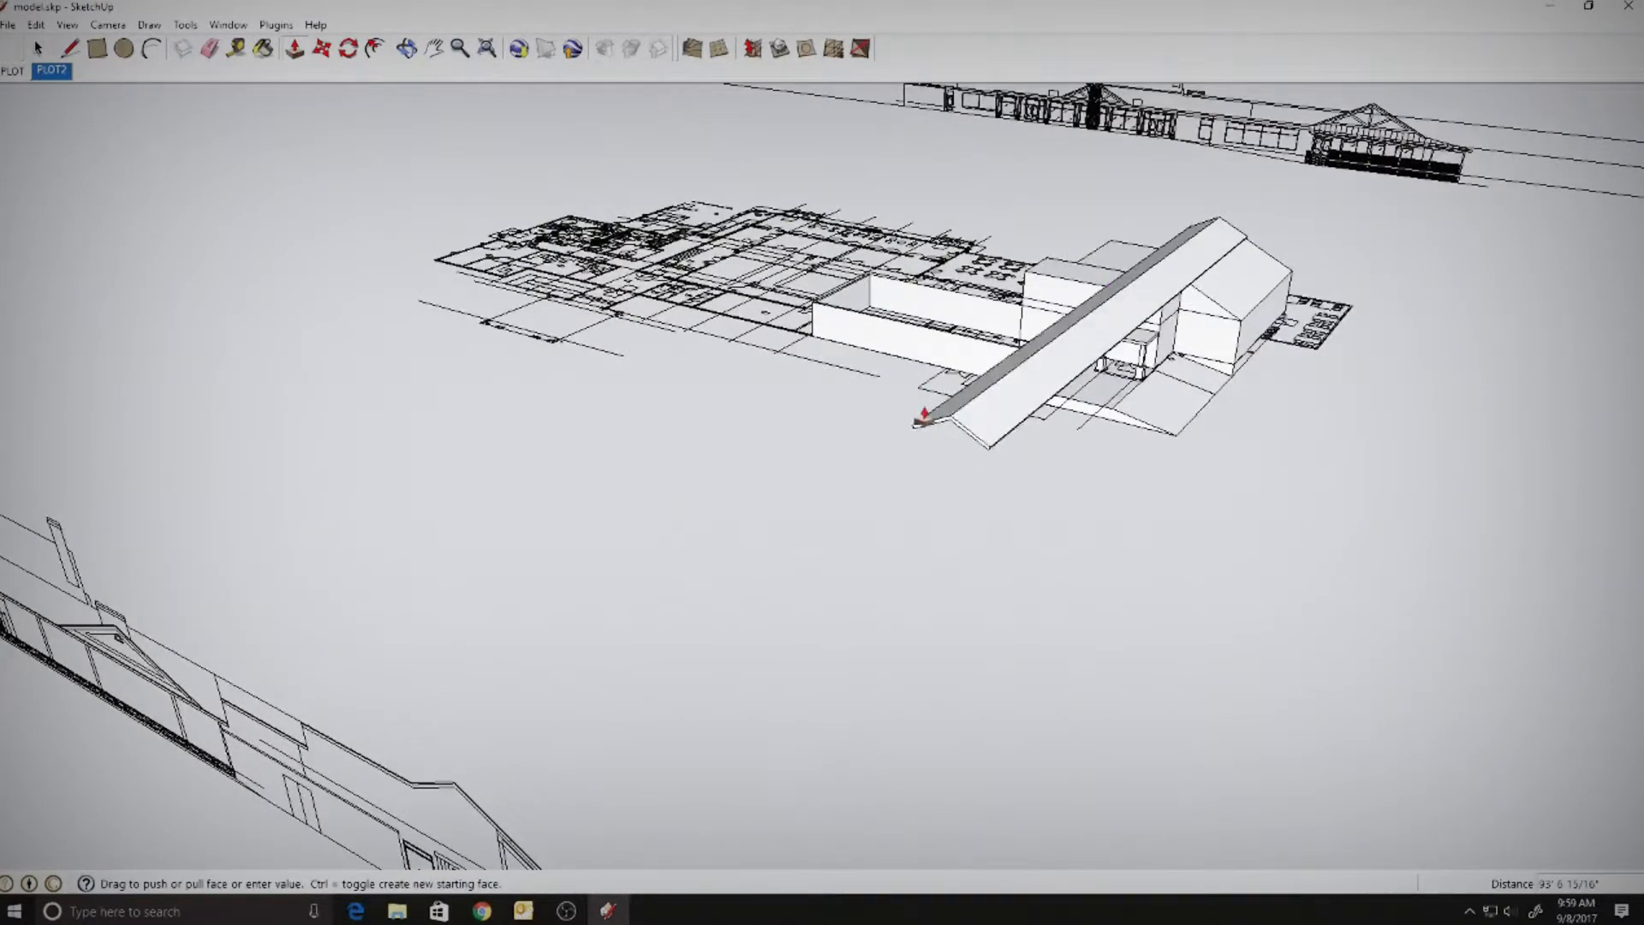
pyautogui.press('Escape')
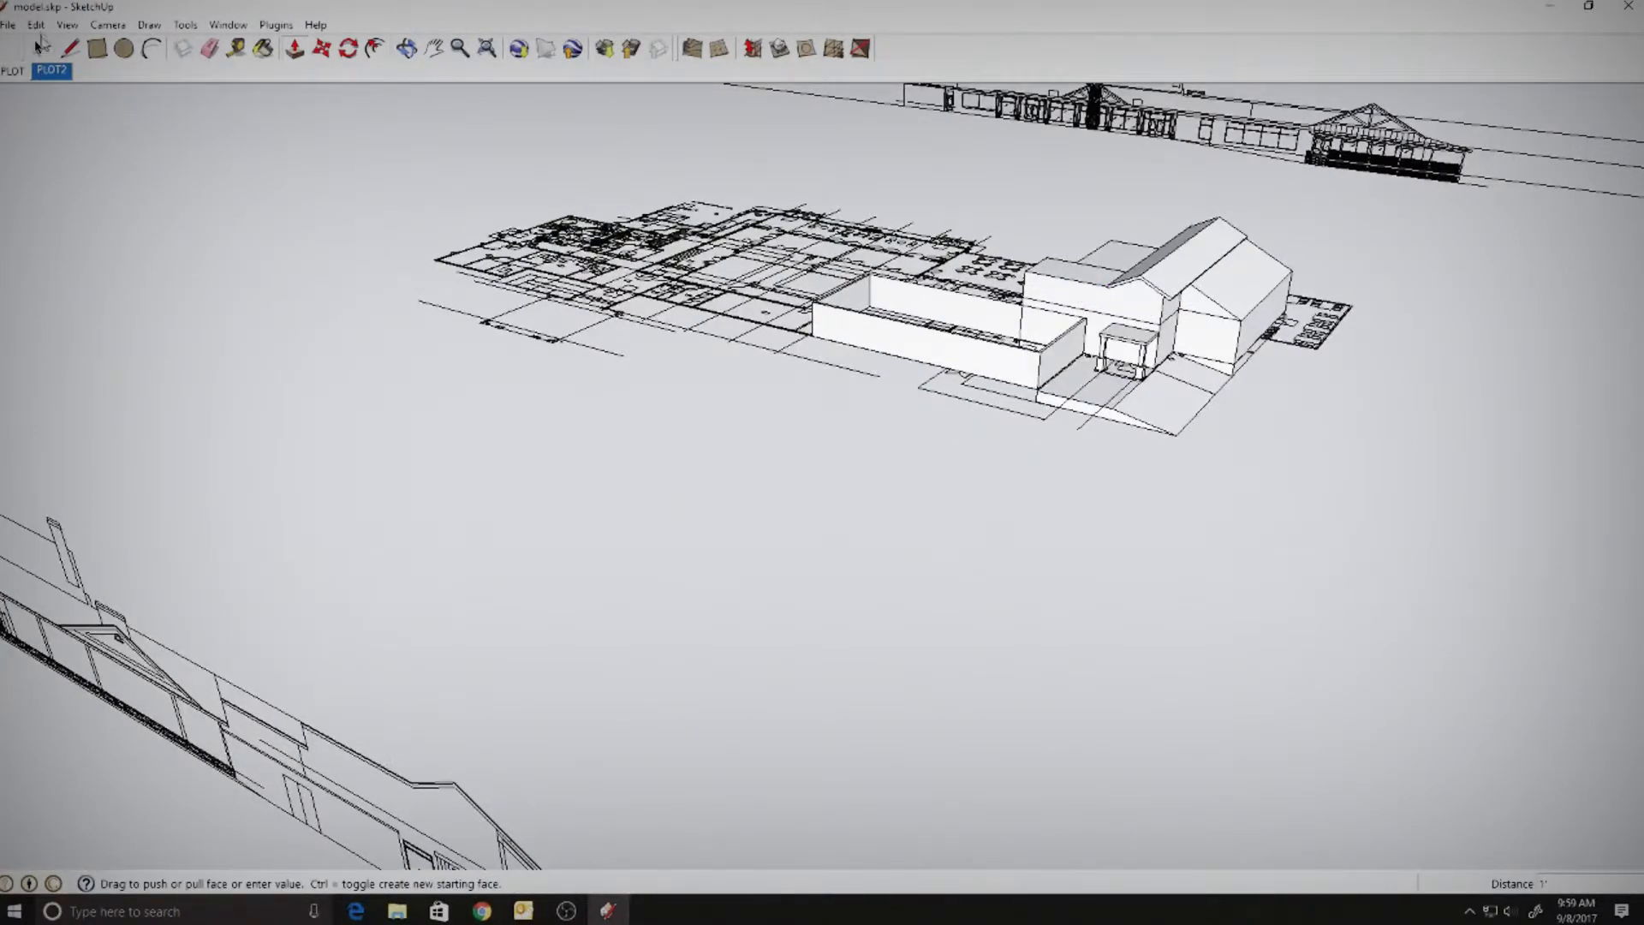
# - Select everything connected to the gable roof and make it a group
pyautogui.click(39, 46)
pyautogui.scroll(5, 1203, 233)
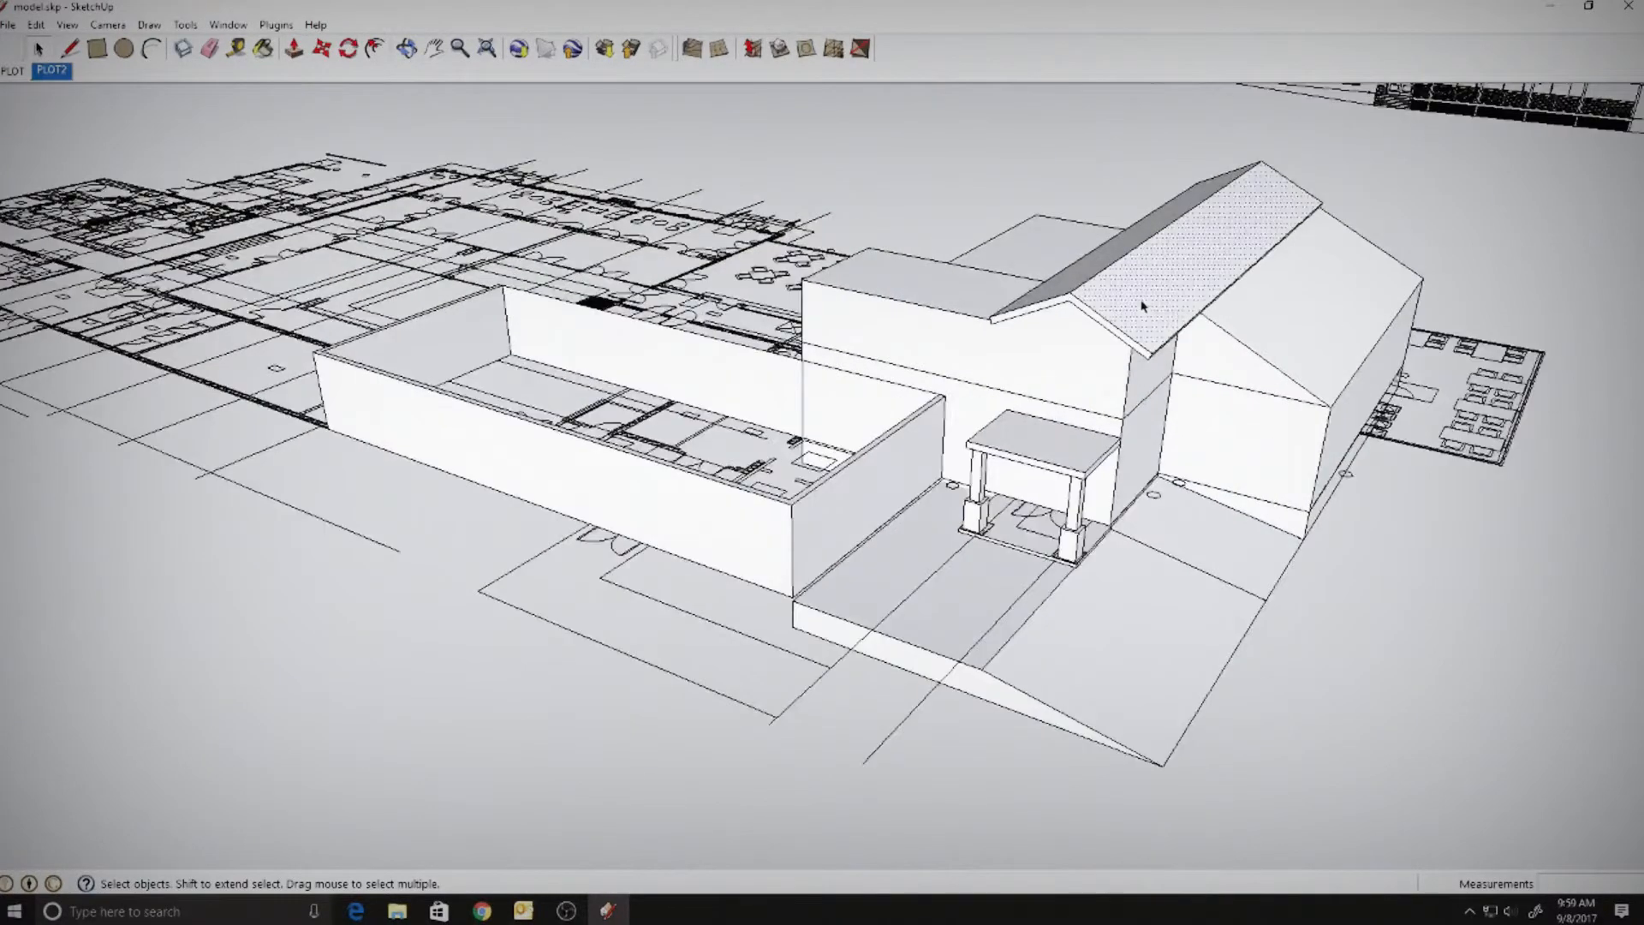
pyautogui.rightClick(1147, 308)
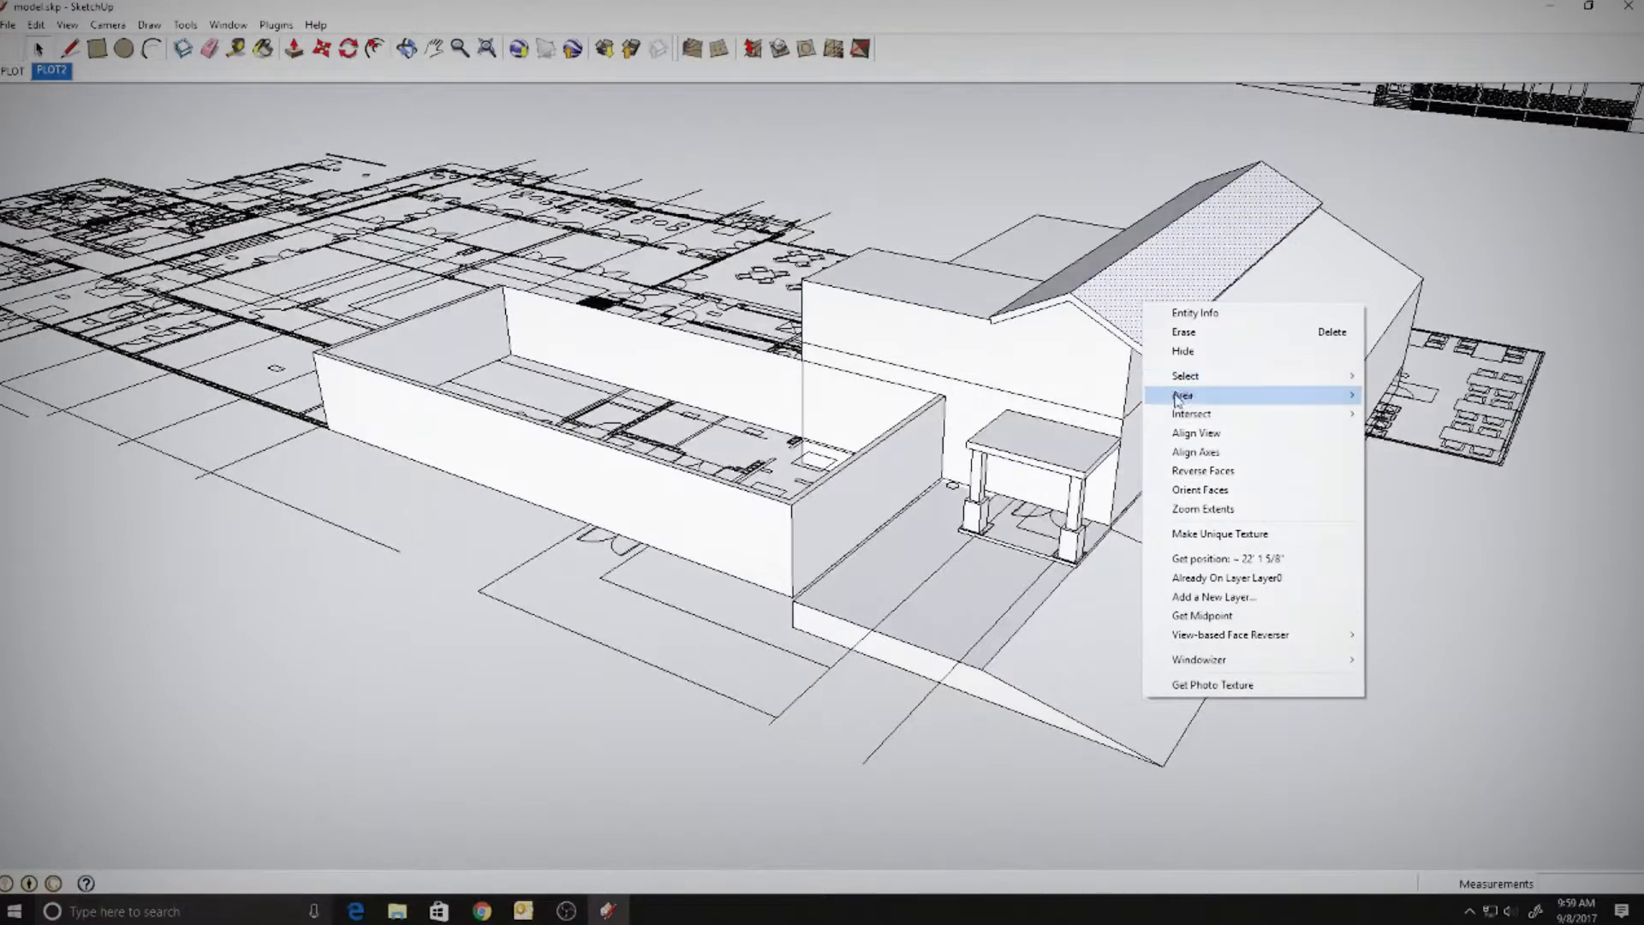
pyautogui.moveTo(1180, 377)
pyautogui.click(1060, 411)
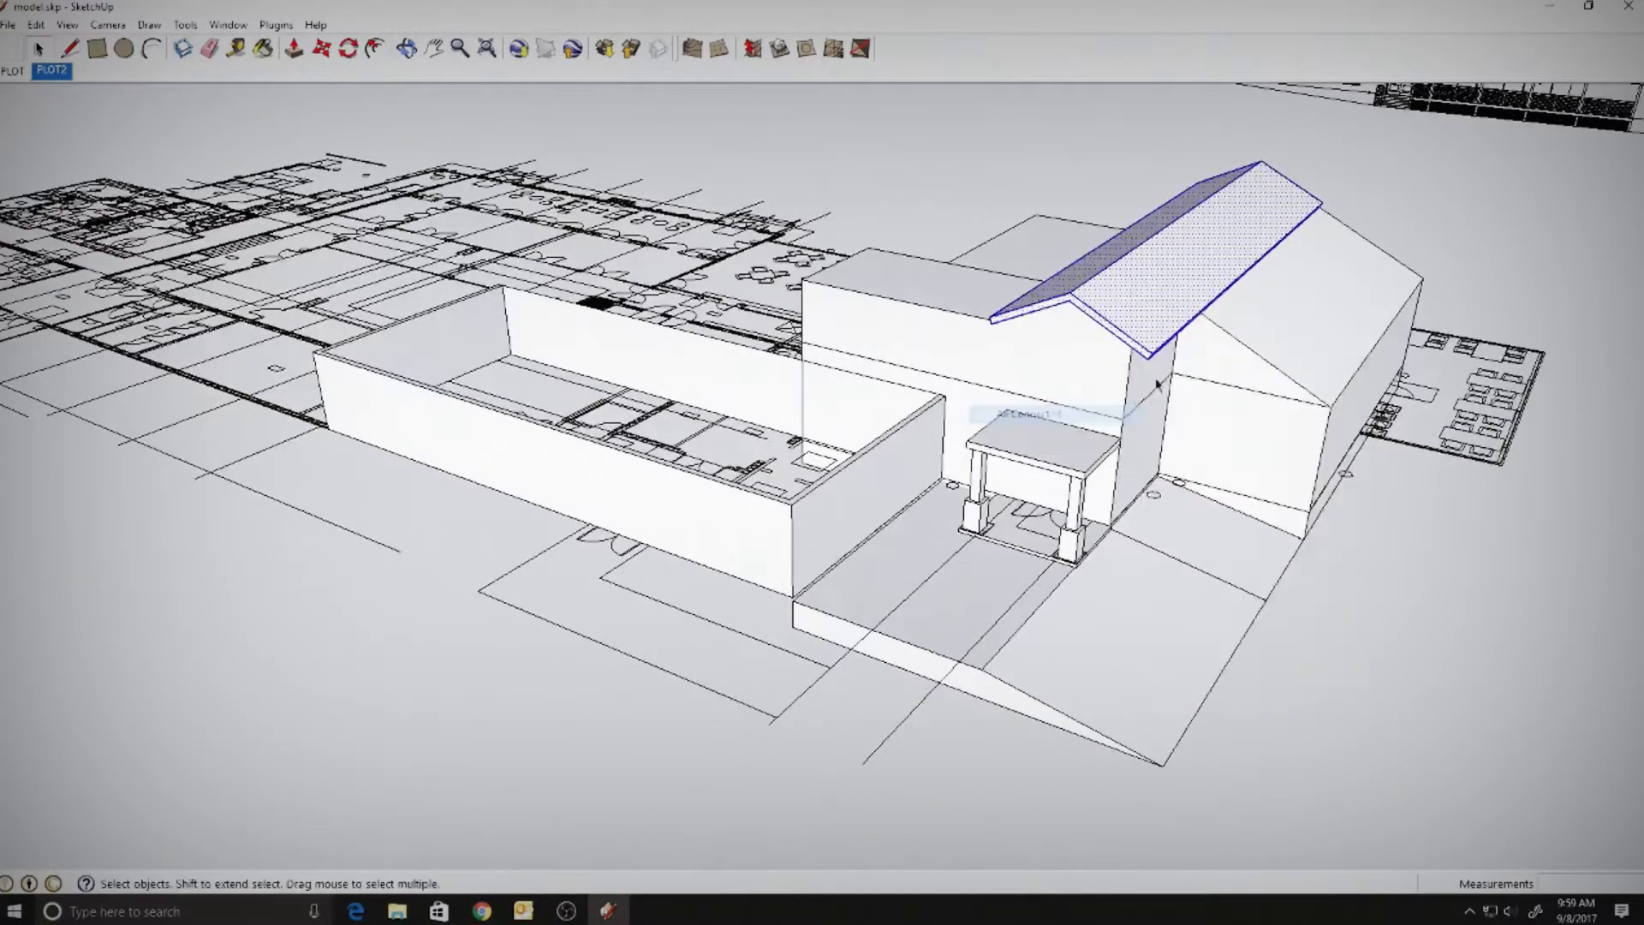
pyautogui.rightClick(1170, 305)
pyautogui.click(1228, 451)
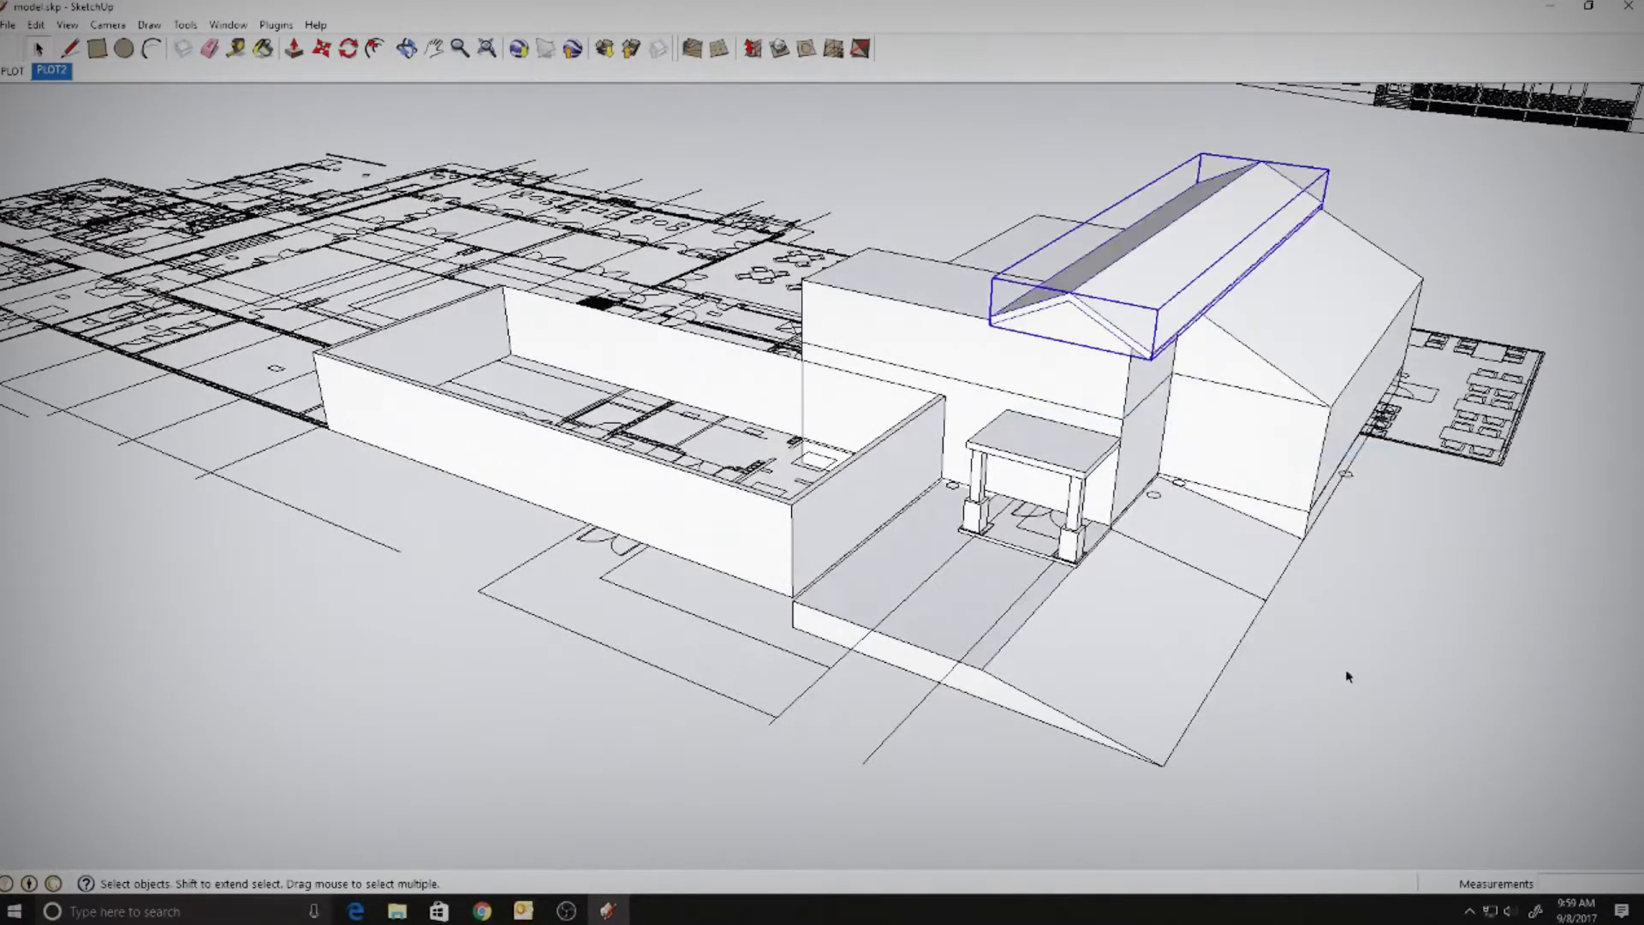
# - Trace the lower sloping roof band on the elevation, from the gable roof's end down to the eave, as a closed face
pyautogui.moveTo(1228, 452); pyautogui.dragTo(758, 452, button='middle')
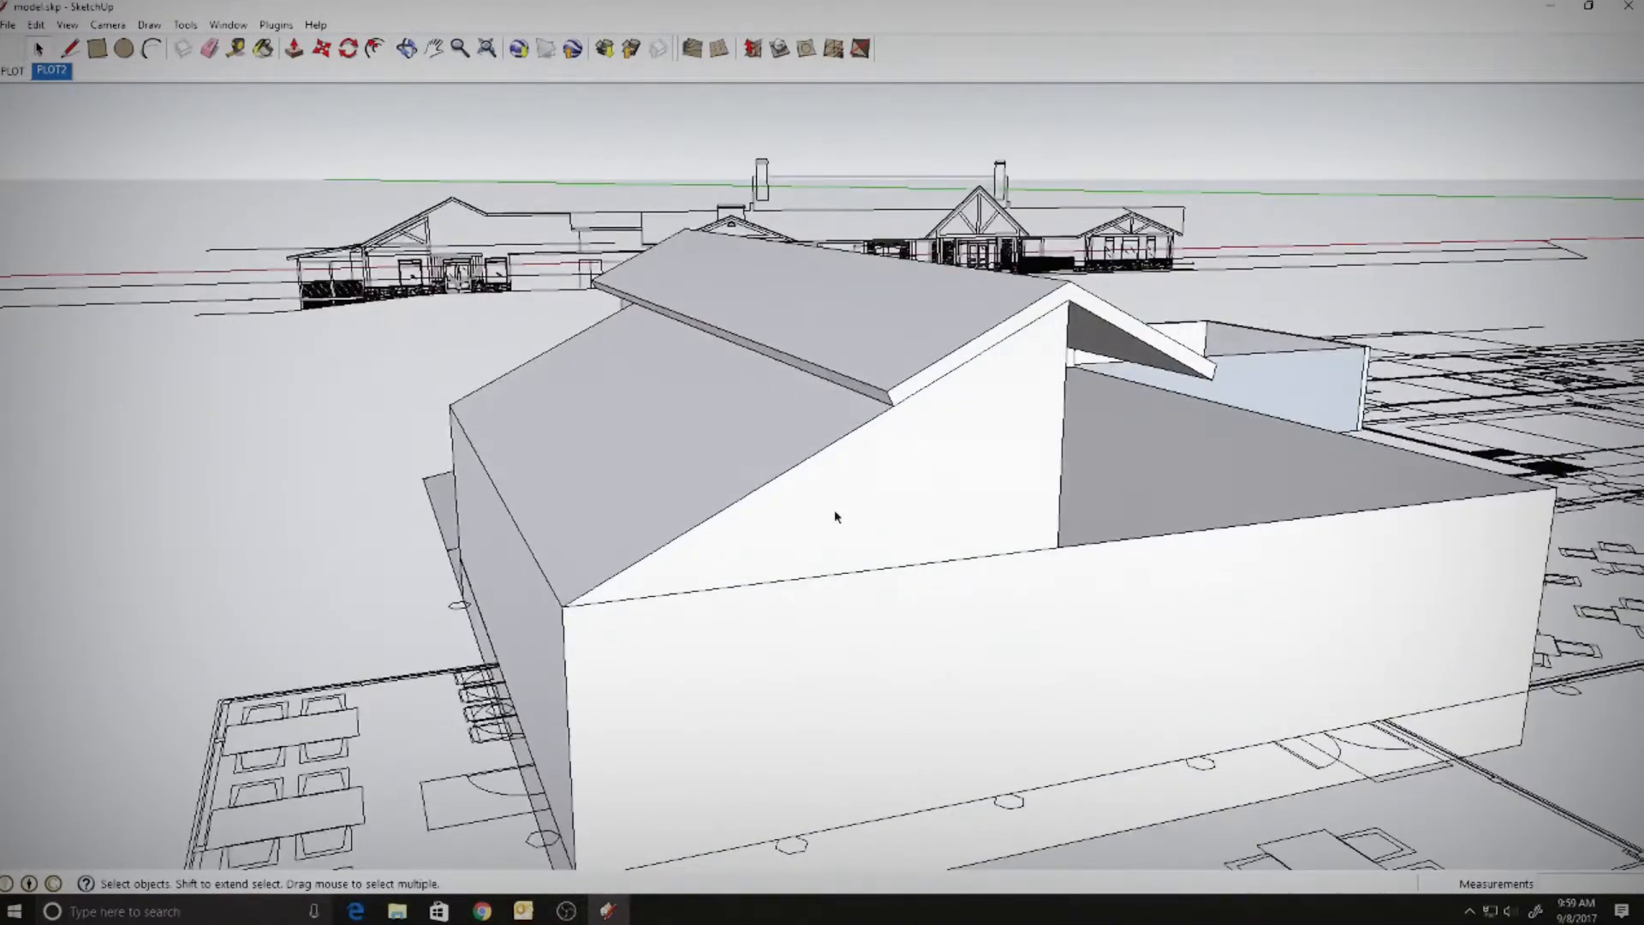
pyautogui.keyDown('shift'); pyautogui.moveTo(840, 504); pyautogui.dragTo(901, 396, button='middle'); pyautogui.keyUp('shift')
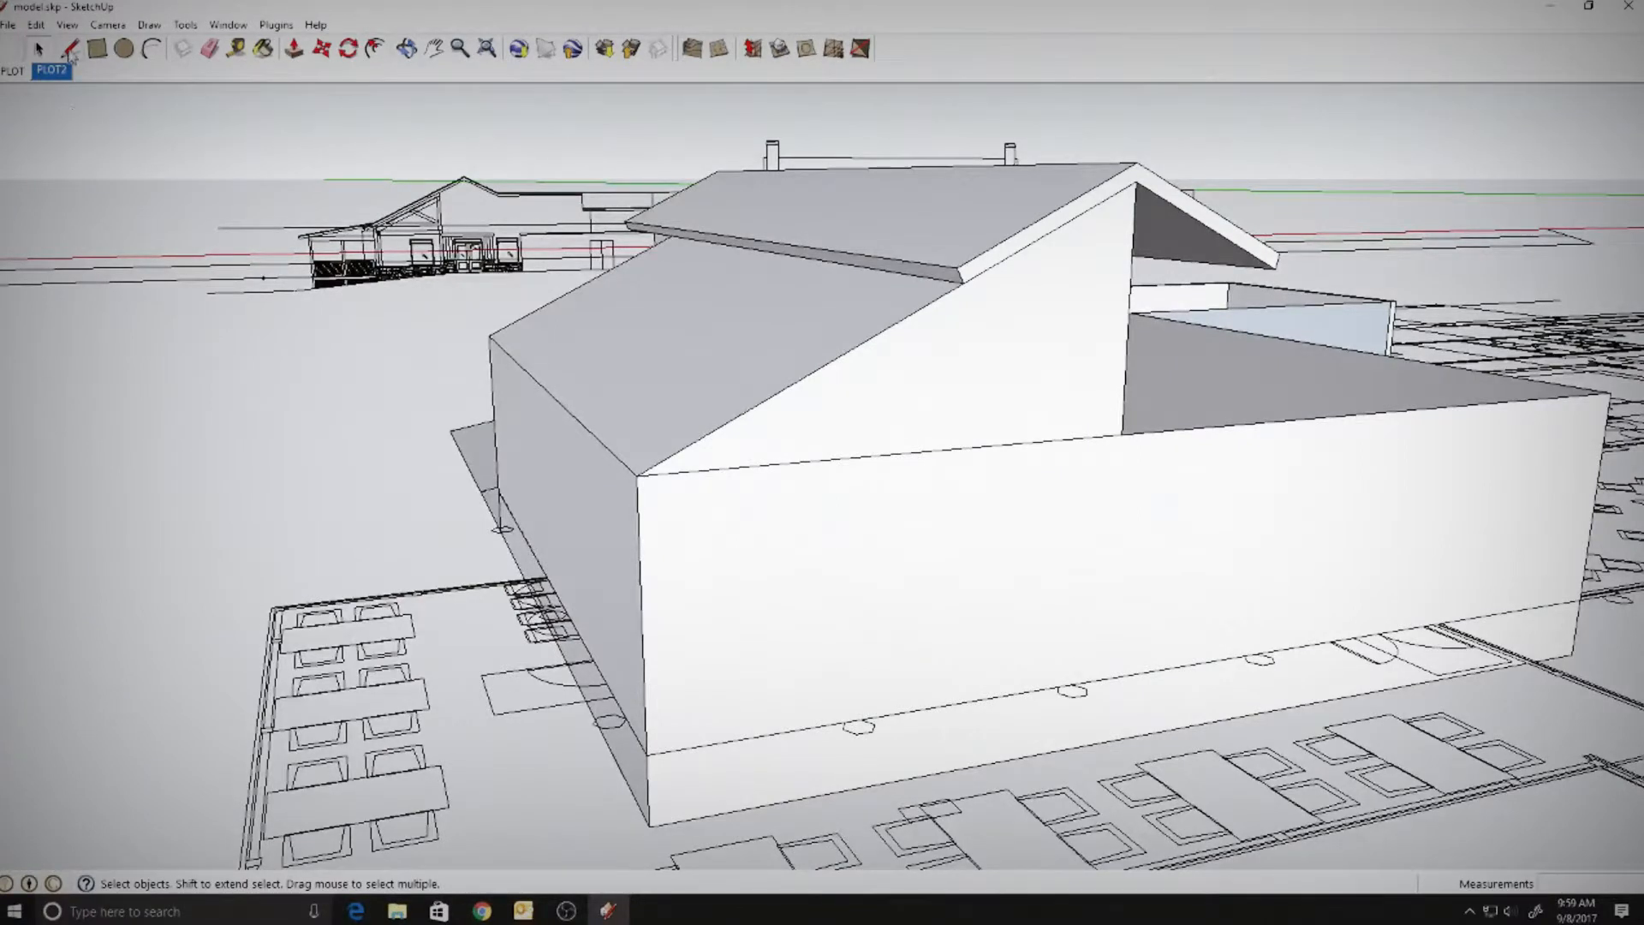
pyautogui.moveTo(568, 513)
pyautogui.mouseDown(button='middle')
pyautogui.moveTo(892, 548)
pyautogui.moveTo(1453, 481)
pyautogui.mouseUp(button='middle')
pyautogui.scroll(-4, 1127, 517)
pyautogui.moveTo(763, 508)
pyautogui.keyDown('shift'); pyautogui.mouseDown(button='middle')
pyautogui.moveTo(1280, 374)
pyautogui.moveTo(1132, 432)
pyautogui.mouseUp(button='middle'); pyautogui.keyUp('shift')
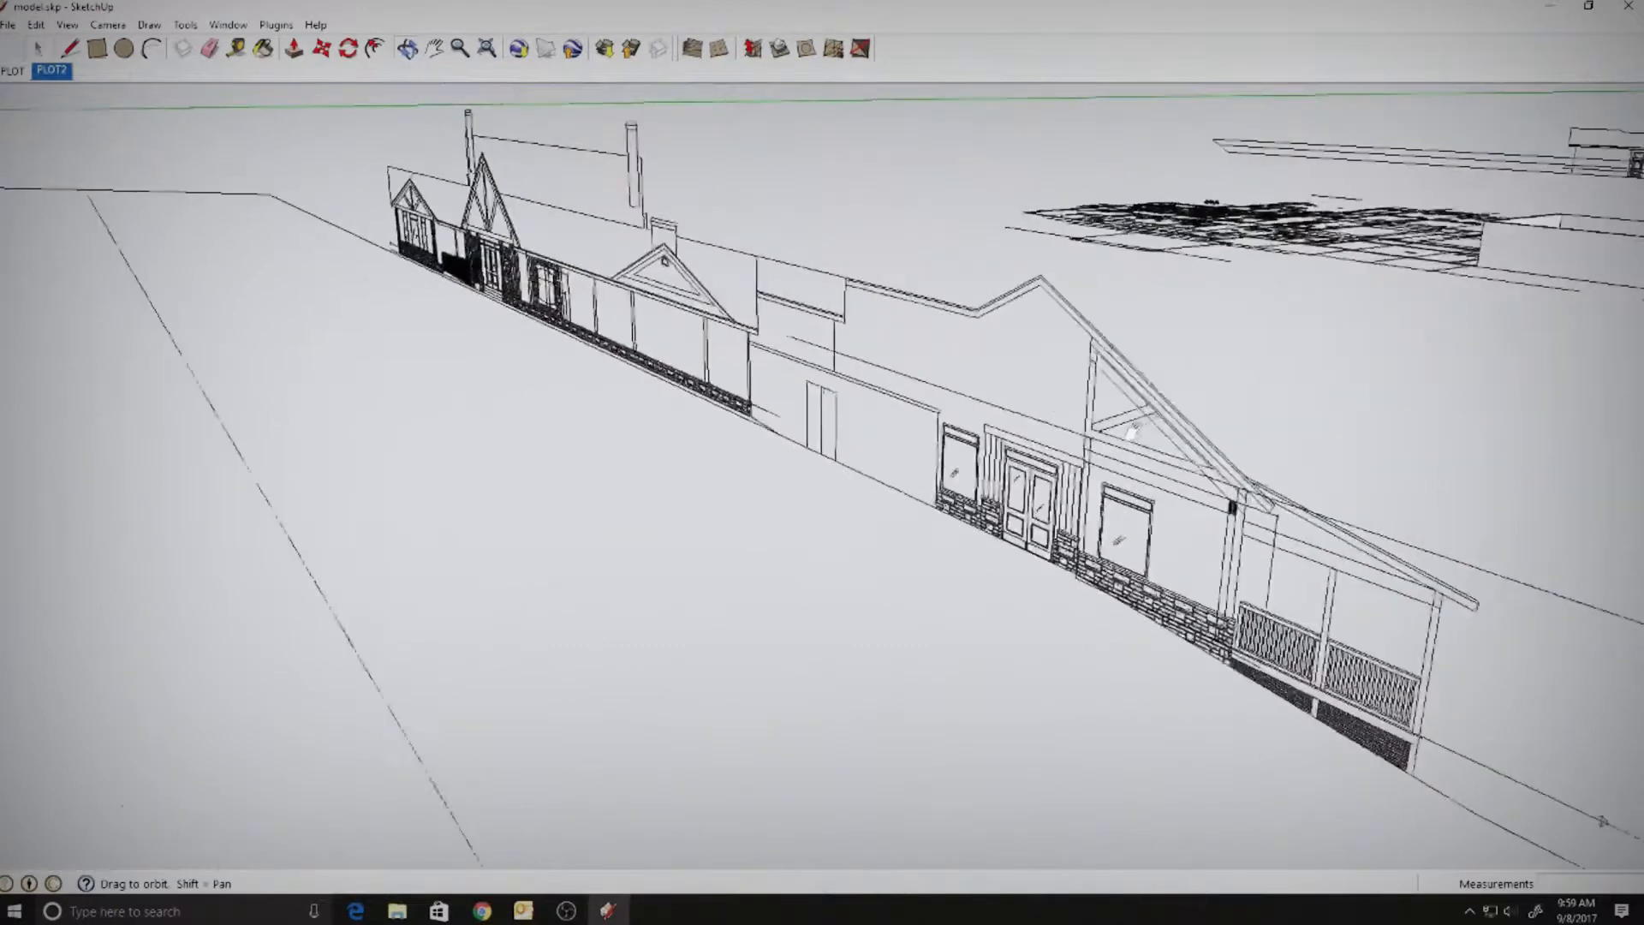
pyautogui.scroll(5, 1111, 436)
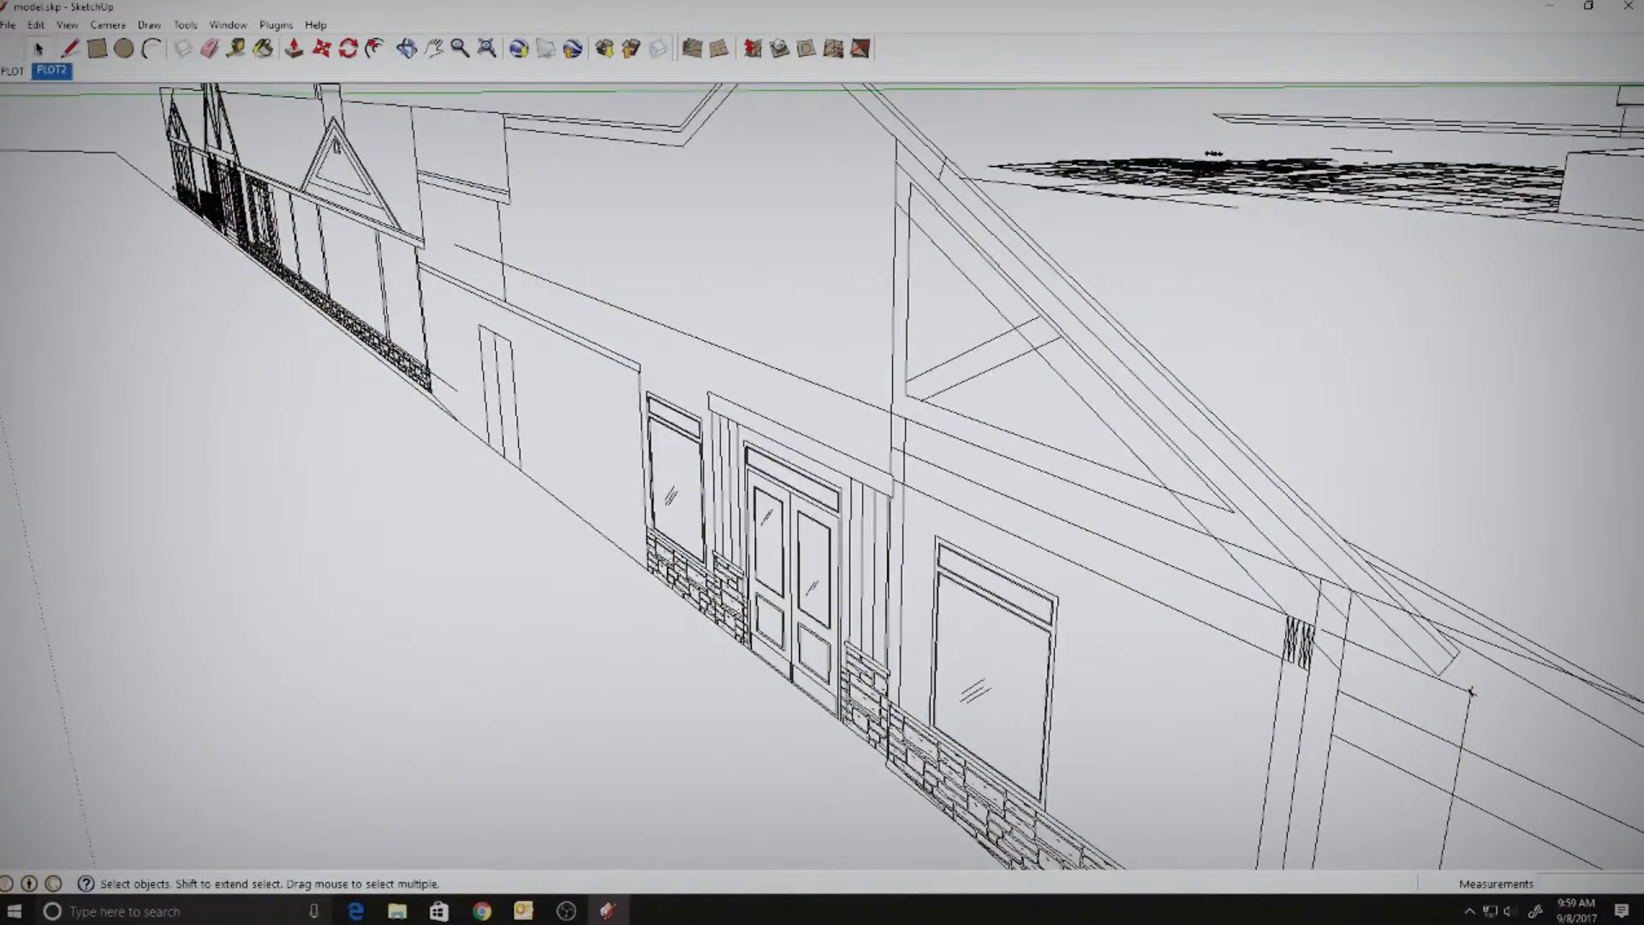
pyautogui.click(70, 49)
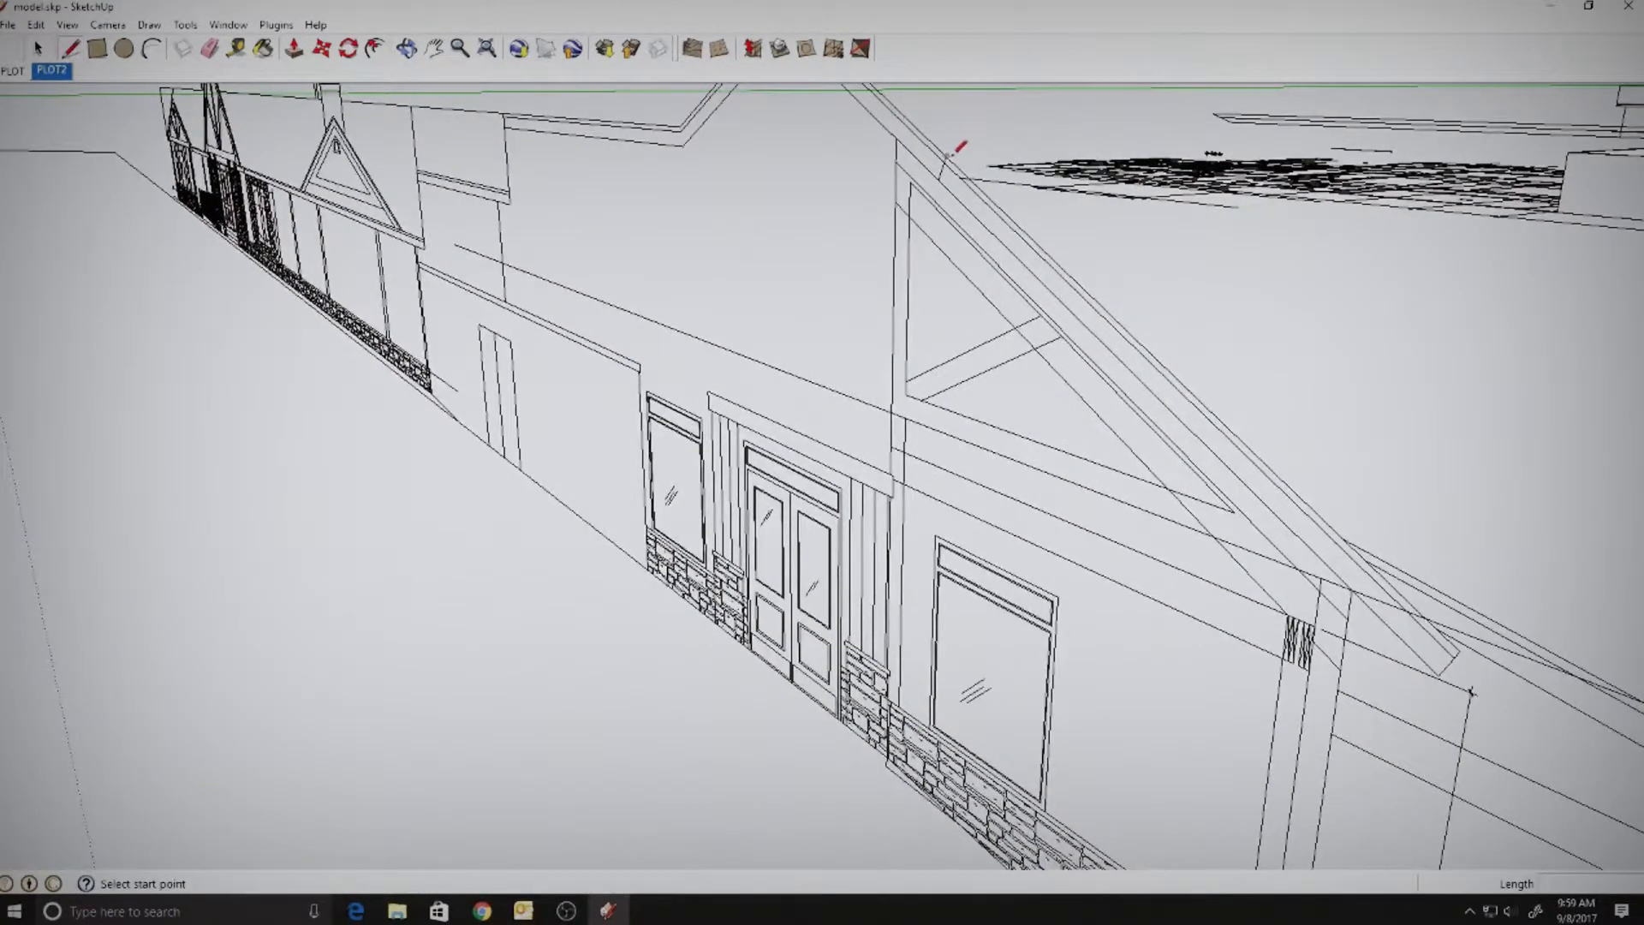
pyautogui.click(946, 157)
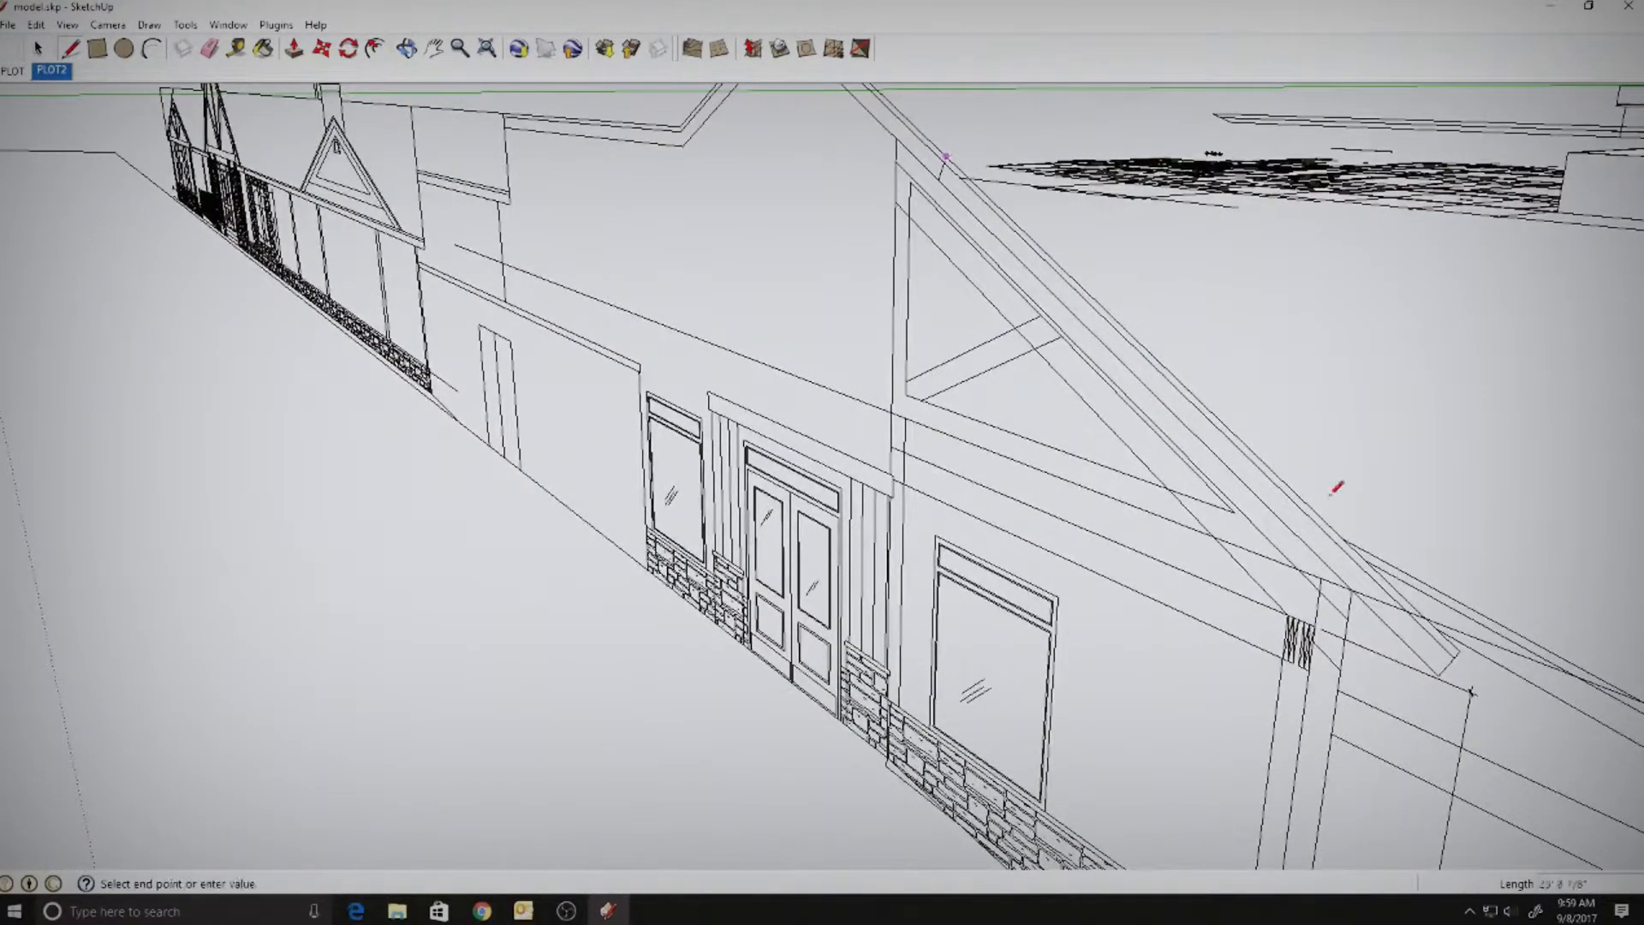
pyautogui.click(1460, 656)
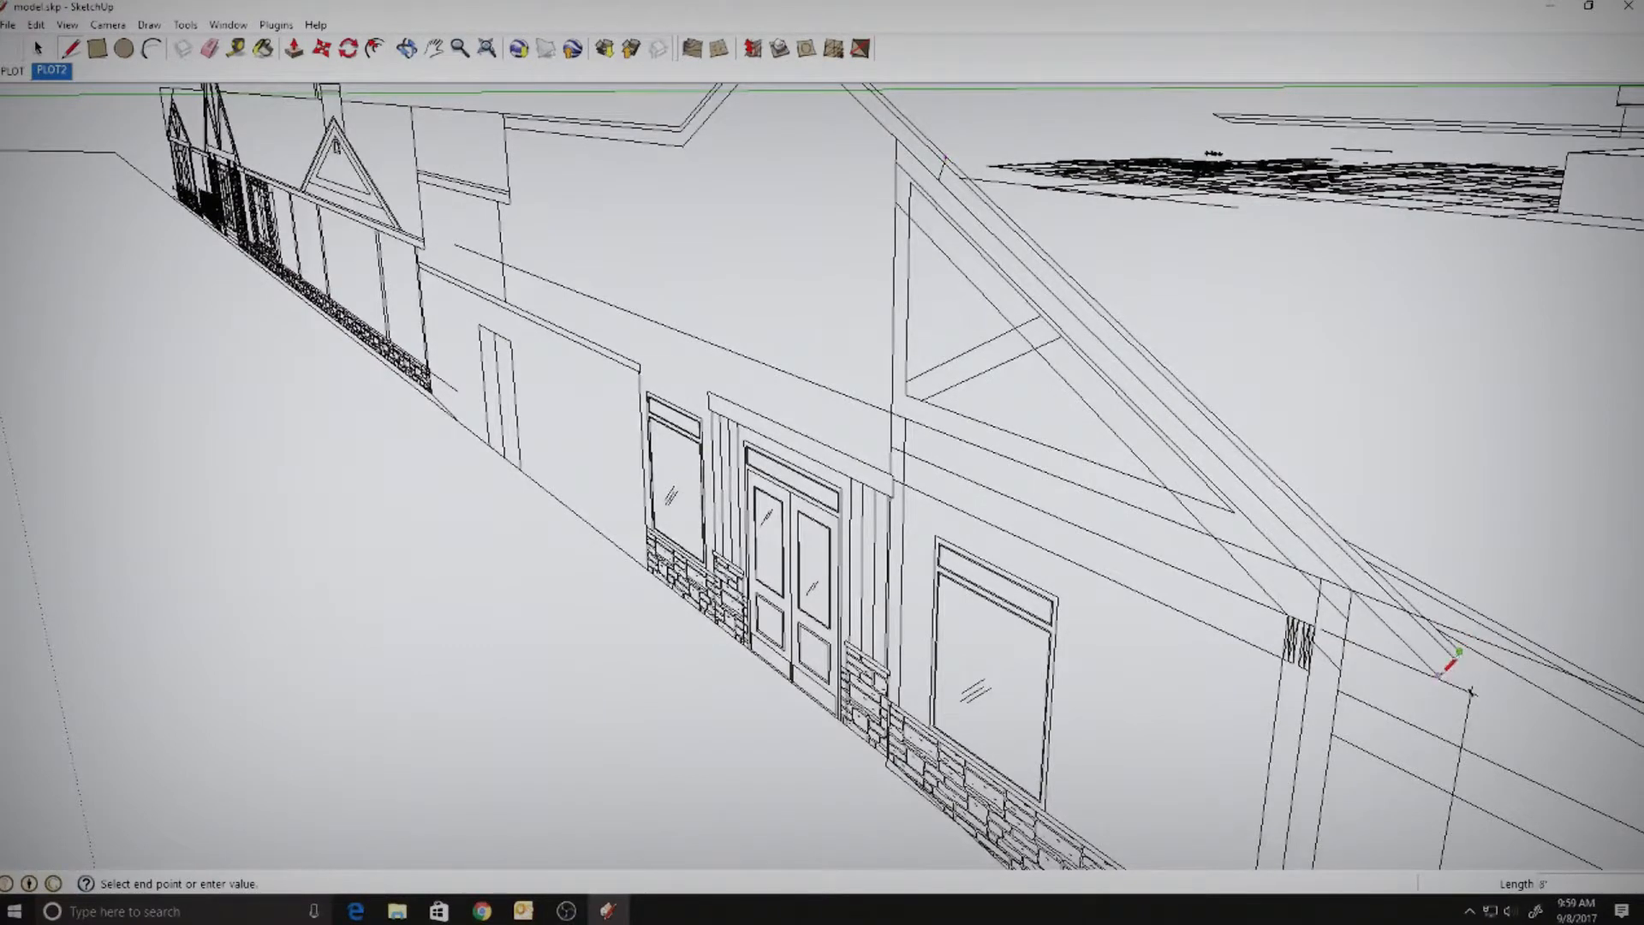
pyautogui.click(942, 161)
# - Extrude the lower roof band from the elevation to the rear wall of the building's side wing
pyautogui.click(297, 50)
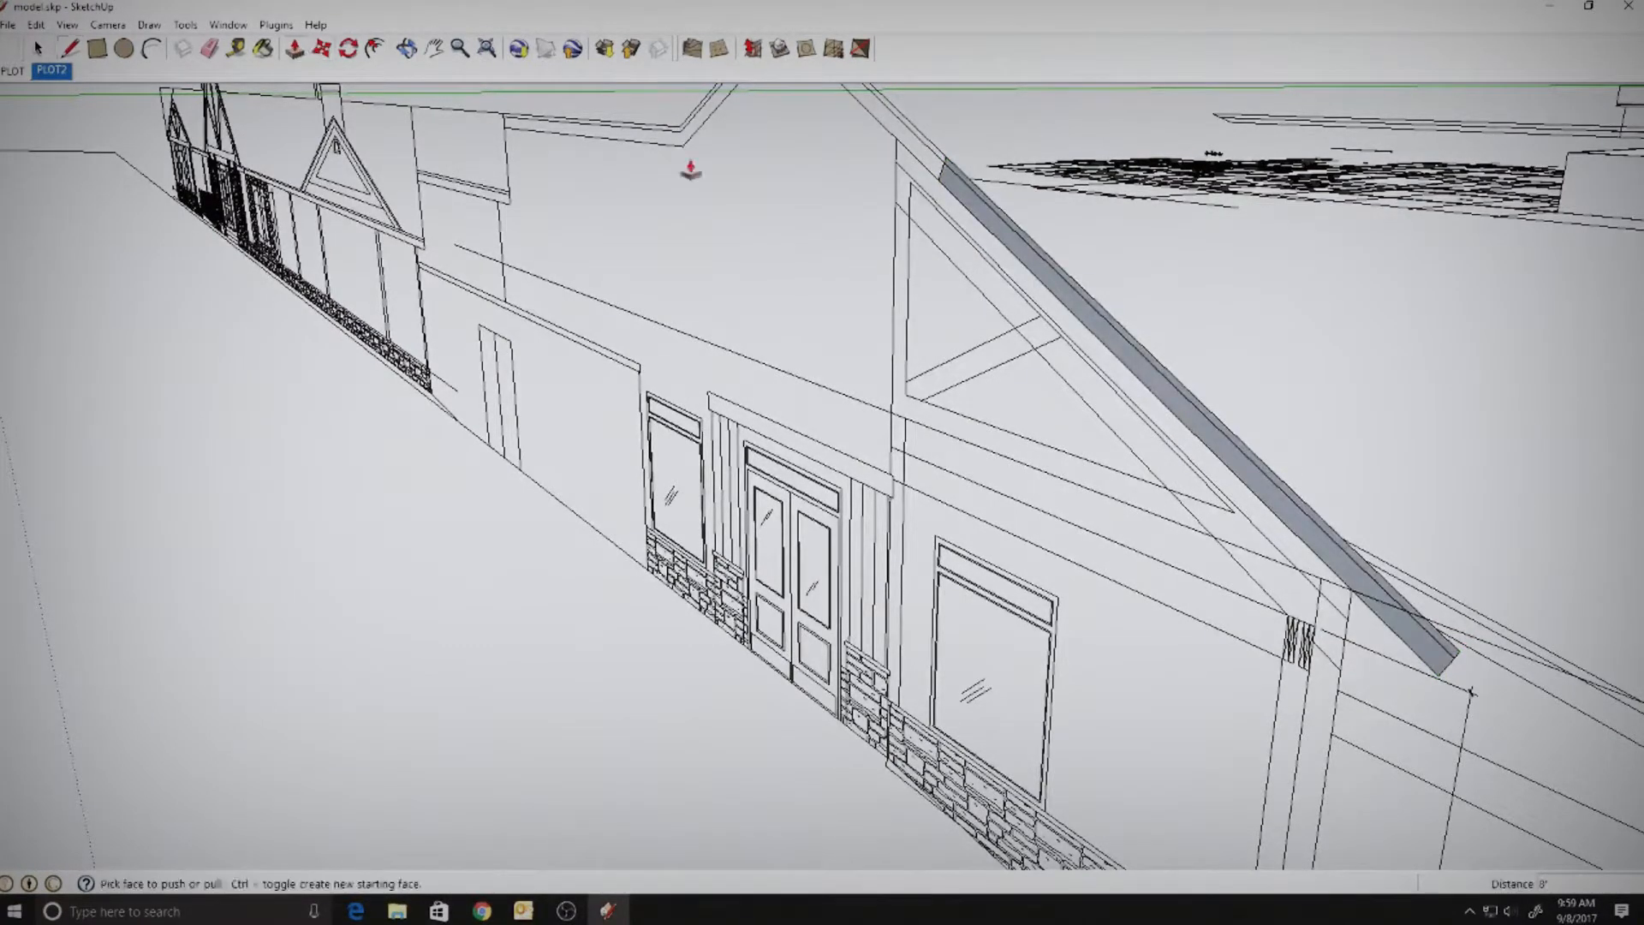
pyautogui.click(966, 211)
pyautogui.moveTo(1226, 224); pyautogui.dragTo(973, 312, button='middle')
pyautogui.scroll(-2, 771, 283)
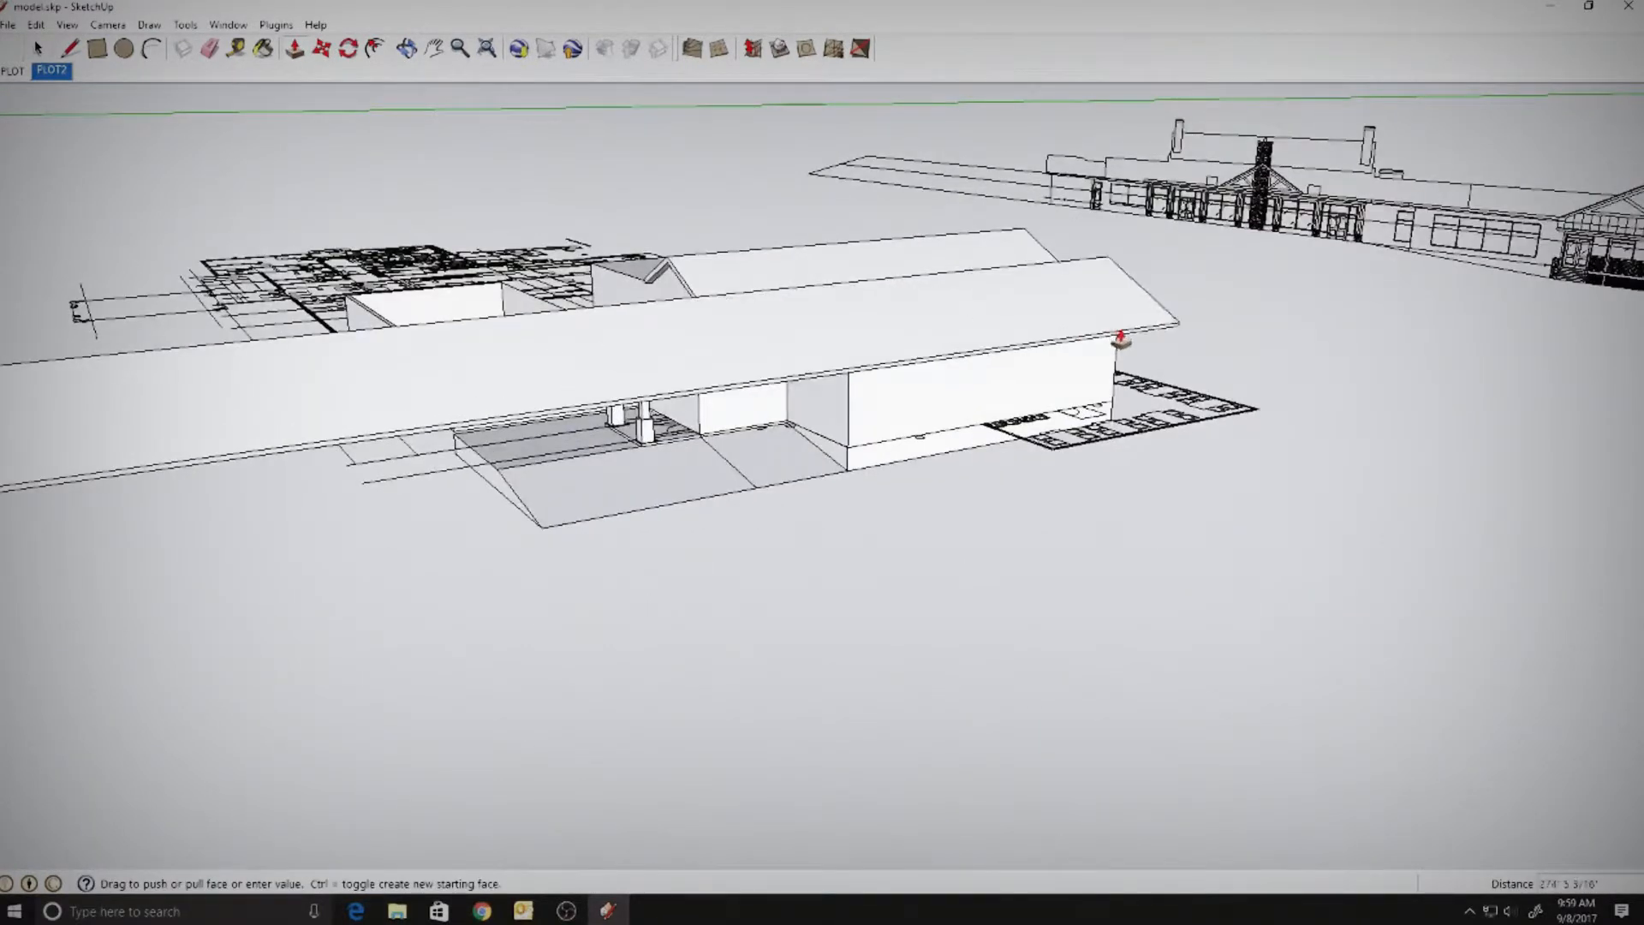
pyautogui.click(1116, 353)
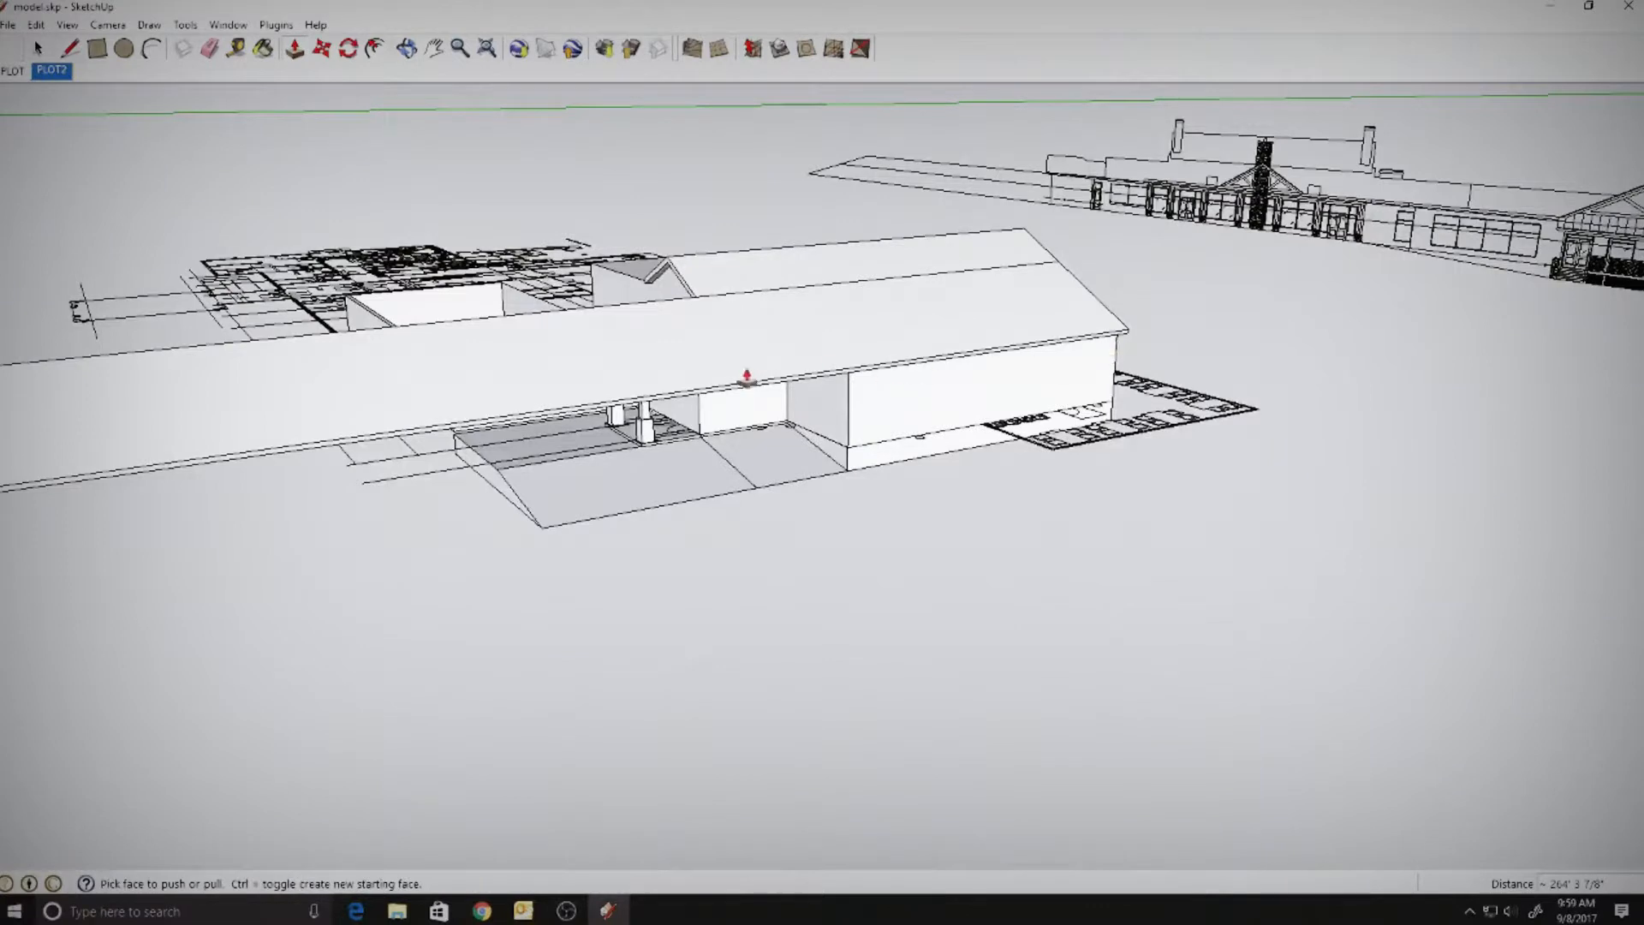
# - Push the elevation-side end of the lower roof slab back to the front wall of the side wing
pyautogui.scroll(-2, 866, 356)
pyautogui.moveTo(866, 356); pyautogui.dragTo(1206, 351, button='middle')
pyautogui.moveTo(796, 374); pyautogui.dragTo(1155, 365, button='middle')
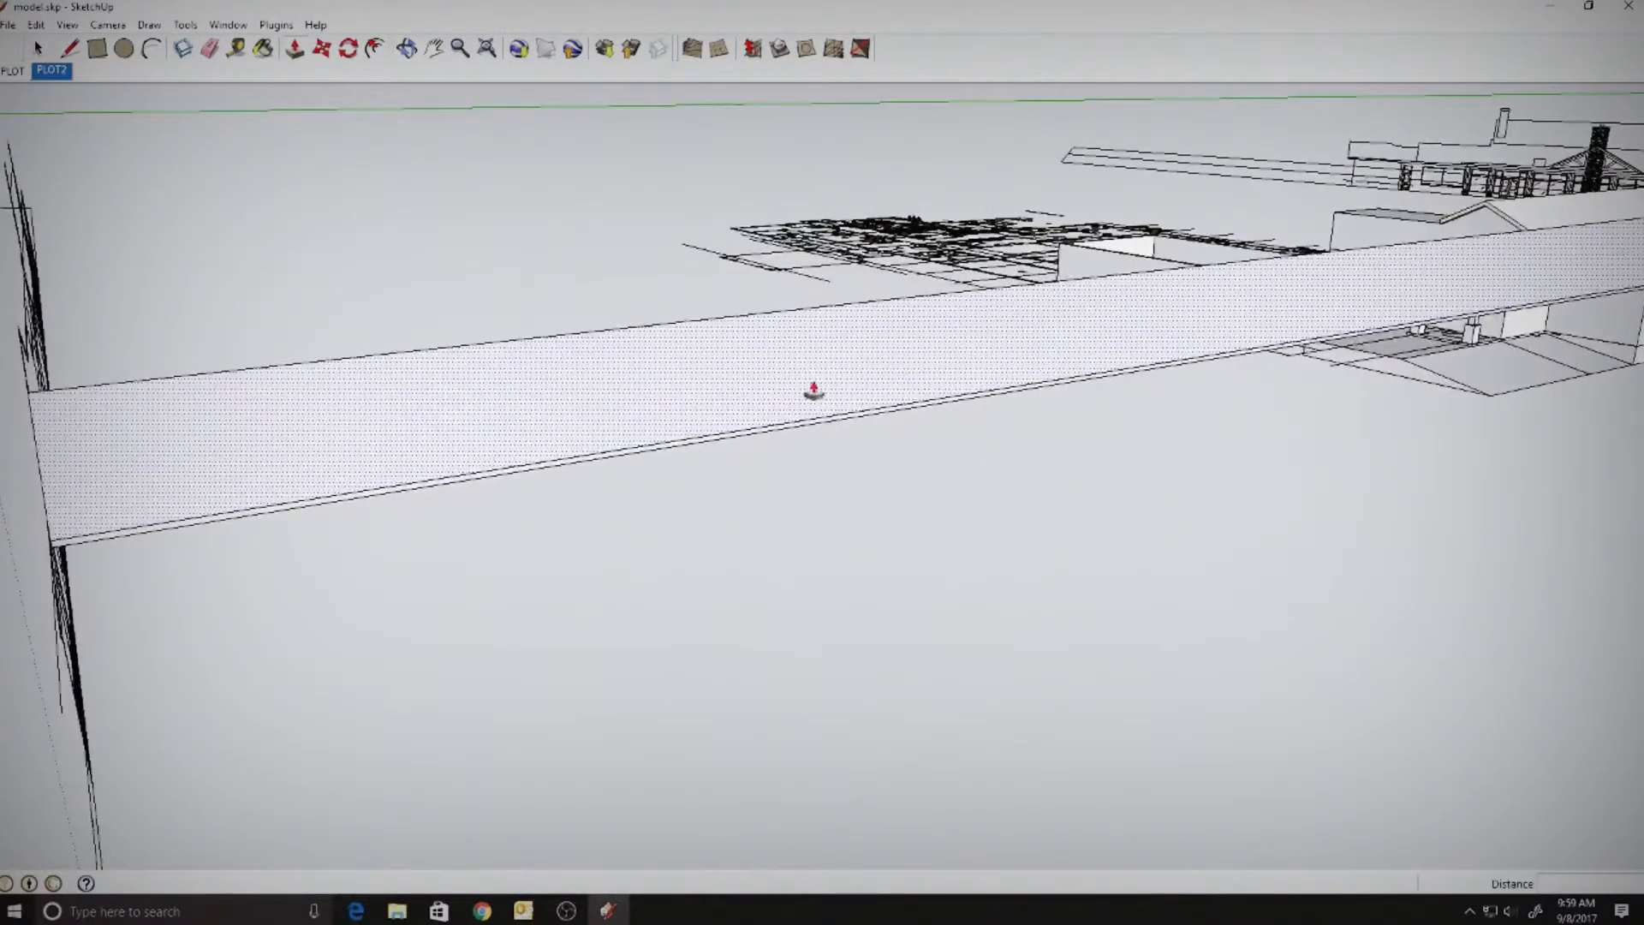
pyautogui.scroll(-3, 830, 394)
pyautogui.click(773, 433)
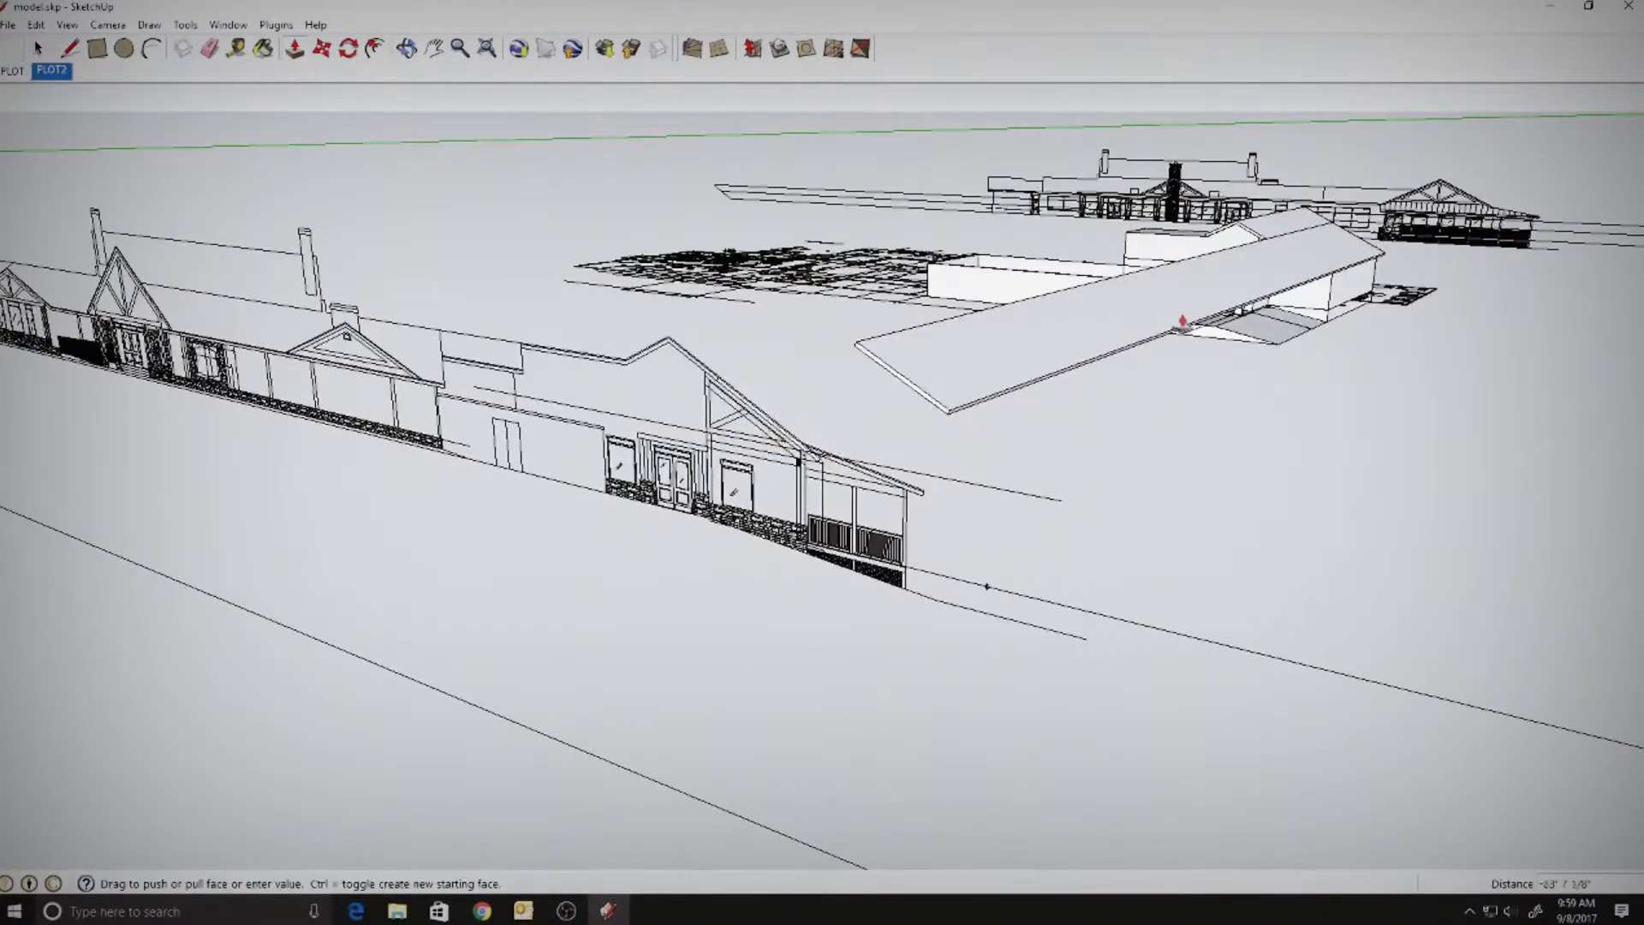
pyautogui.click(1276, 274)
pyautogui.click(1298, 259)
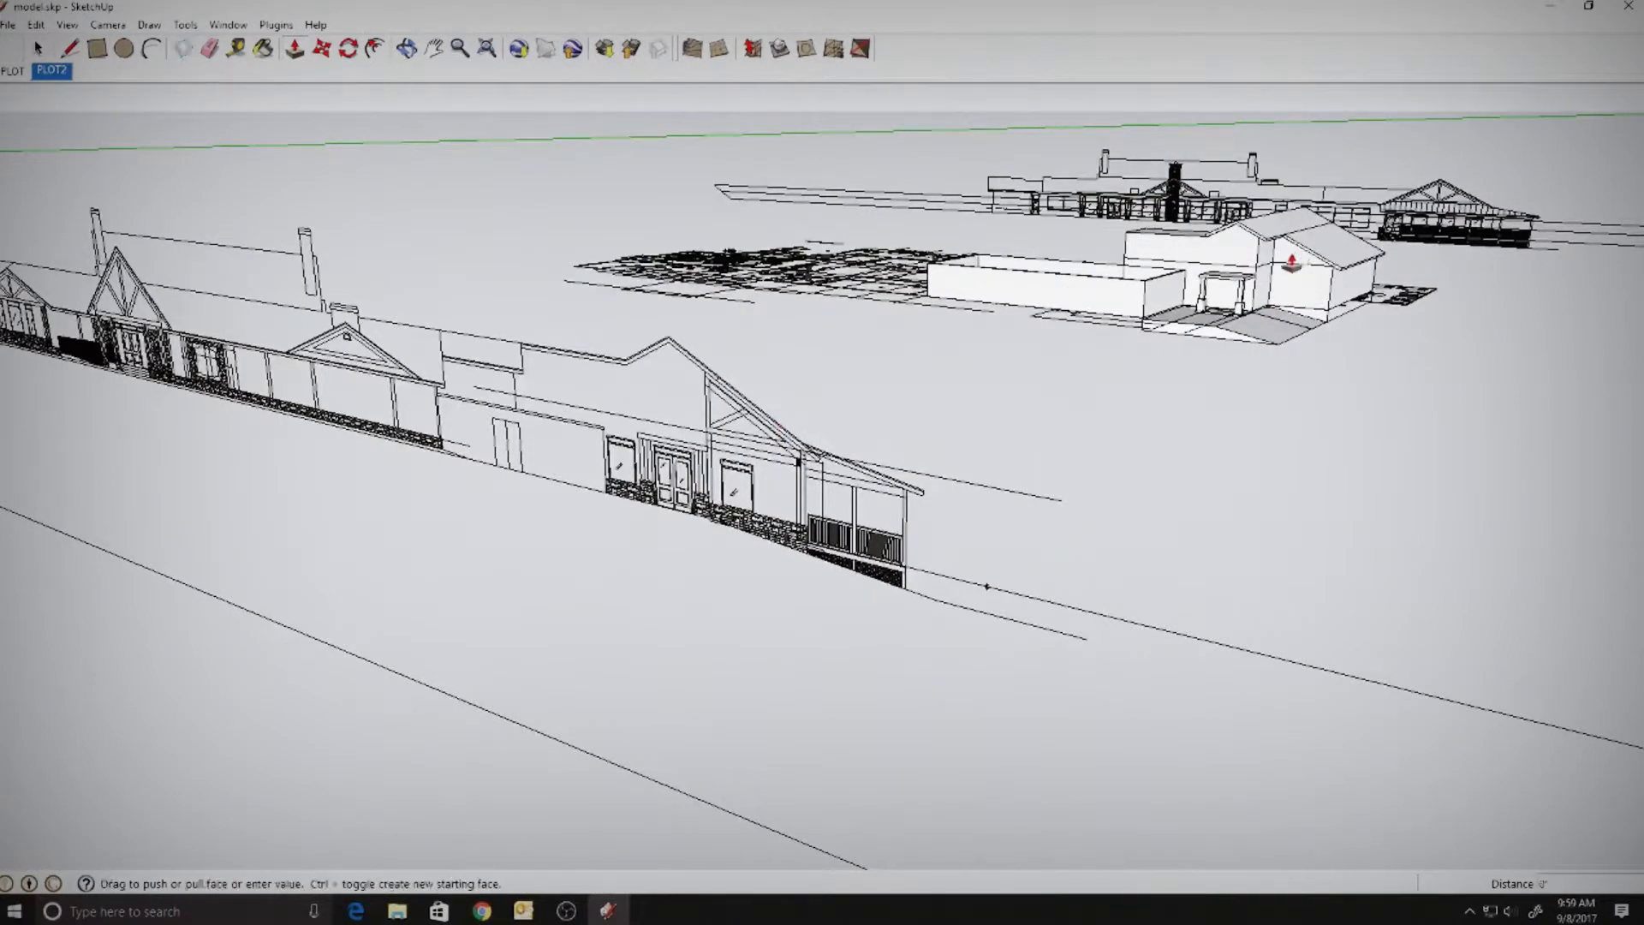
pyautogui.click(1288, 264)
# - Select everything connected to the lower roof slab, make it a group and clear the selection
pyautogui.press('space')
pyautogui.rightClick(1347, 255)
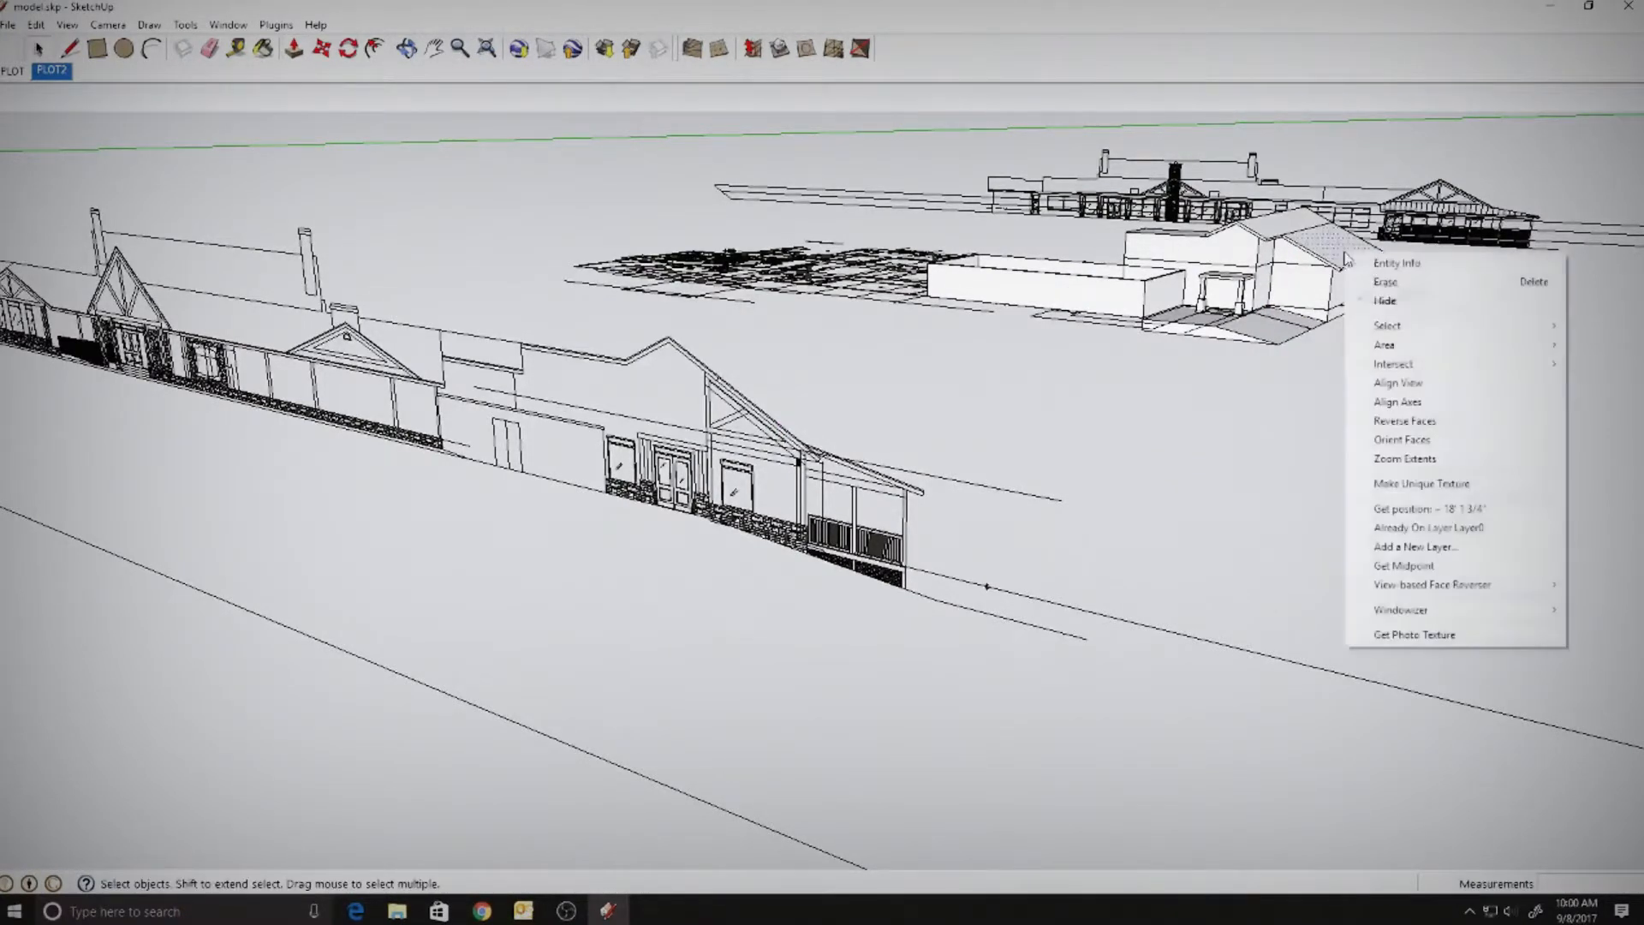
pyautogui.moveTo(1391, 336)
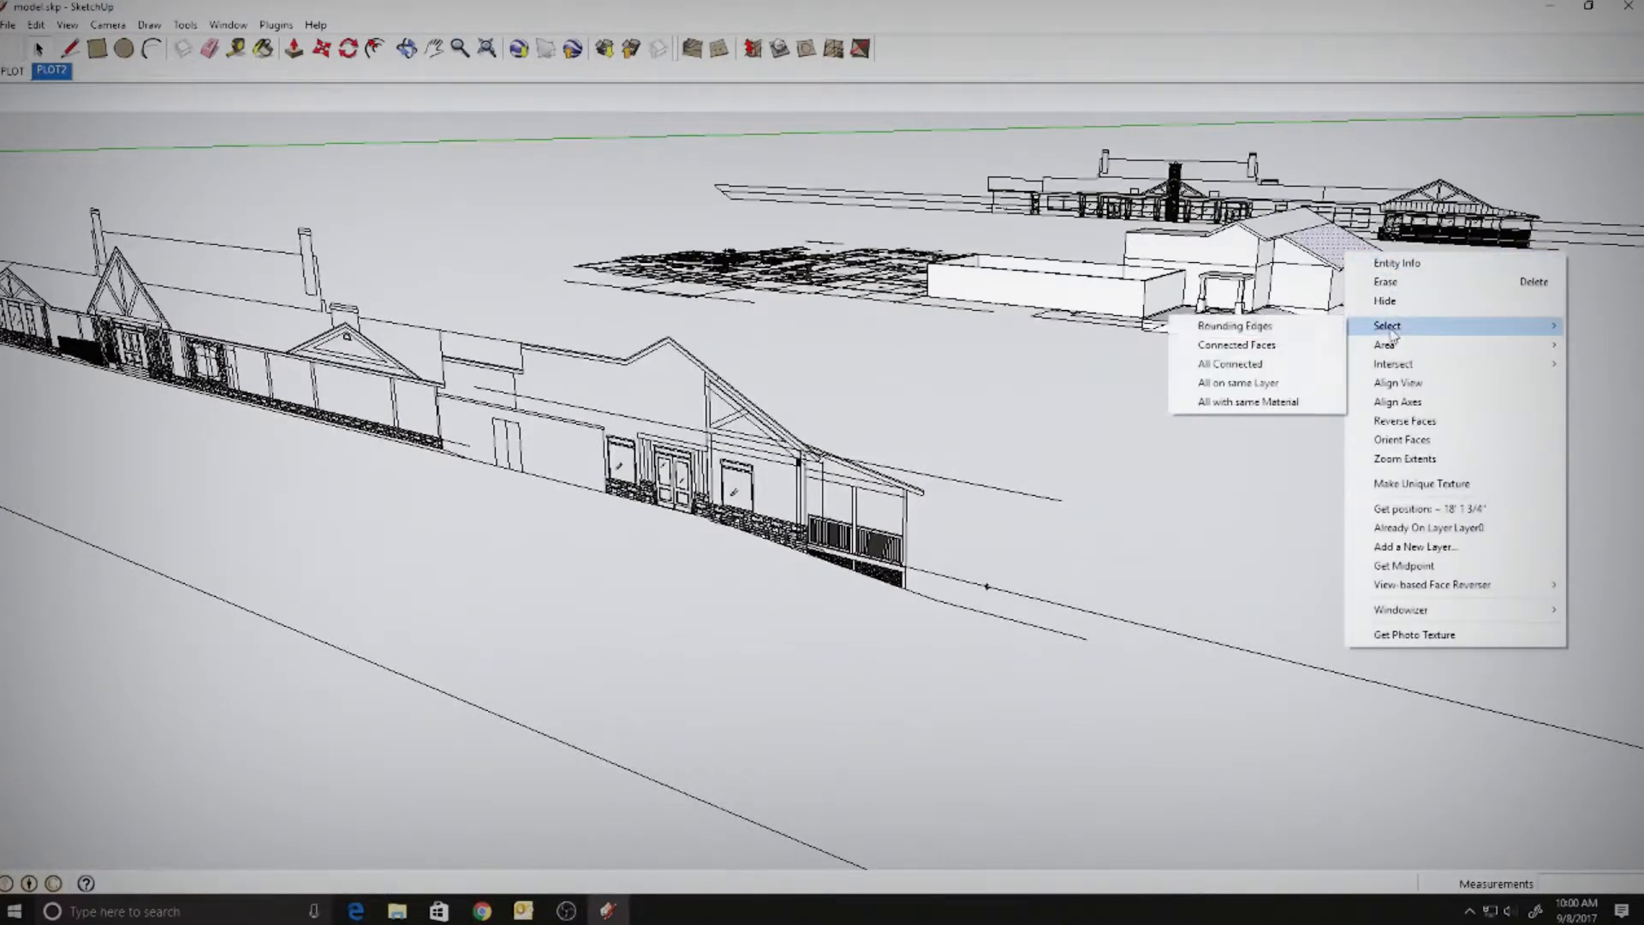
pyautogui.click(1233, 363)
pyautogui.rightClick(1326, 238)
pyautogui.click(1374, 387)
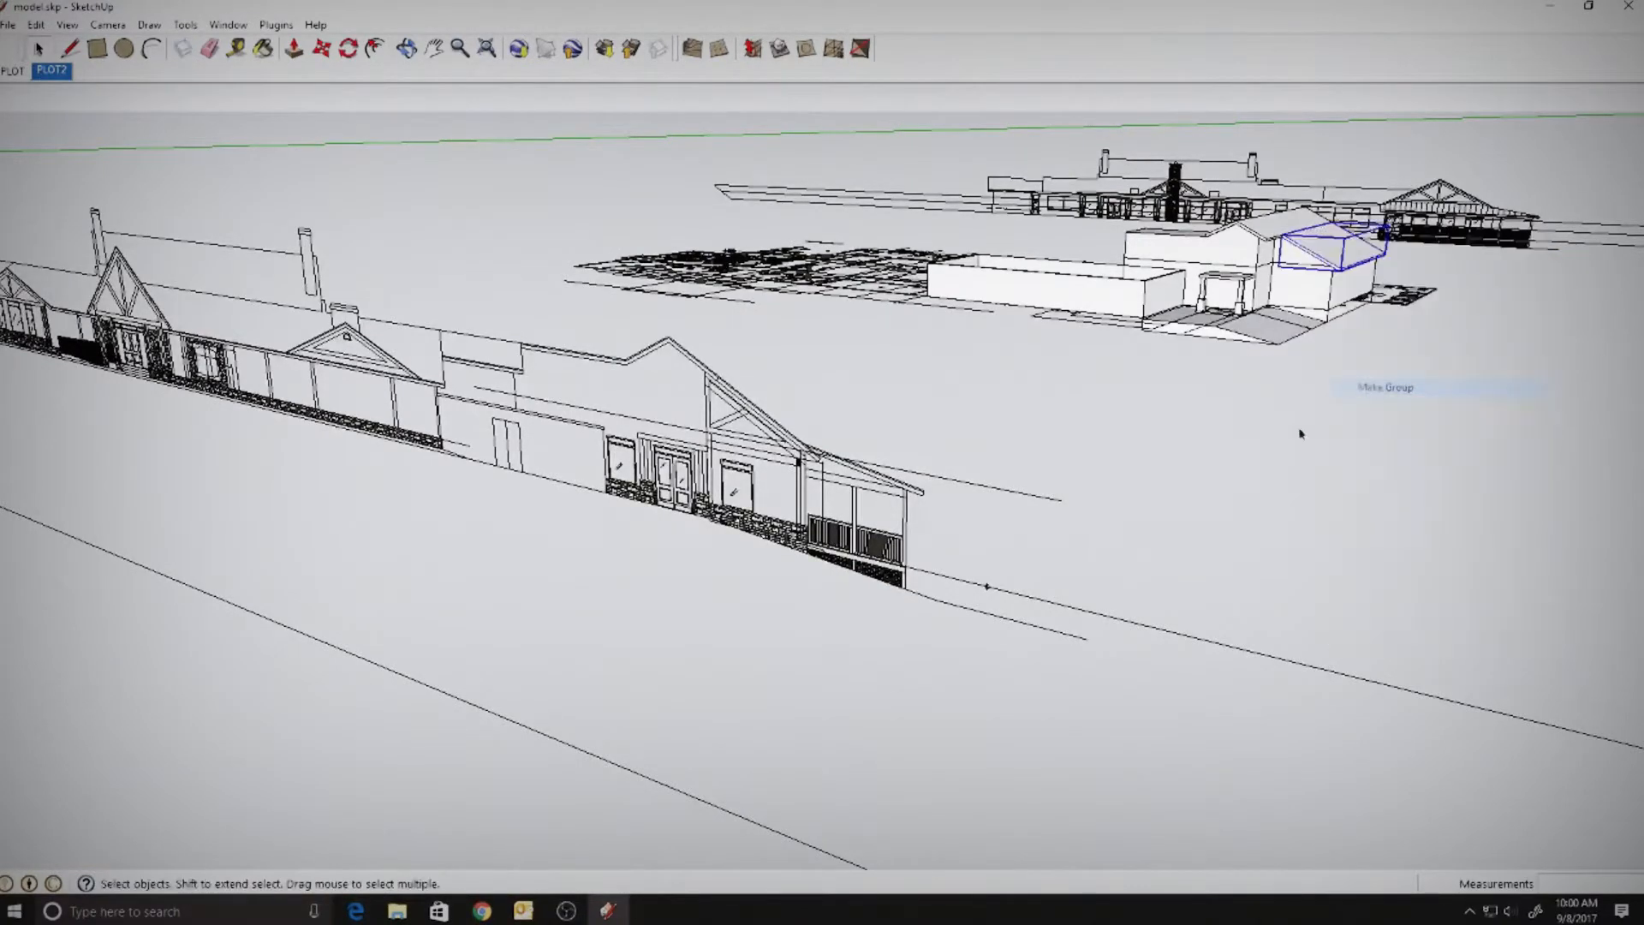
pyautogui.click(1271, 375)
# - Save the model
pyautogui.scroll(-1, 1267, 290)
pyautogui.keyDown('shift'); pyautogui.moveTo(925, 396); pyautogui.dragTo(923, 432, button='middle'); pyautogui.keyUp('shift')
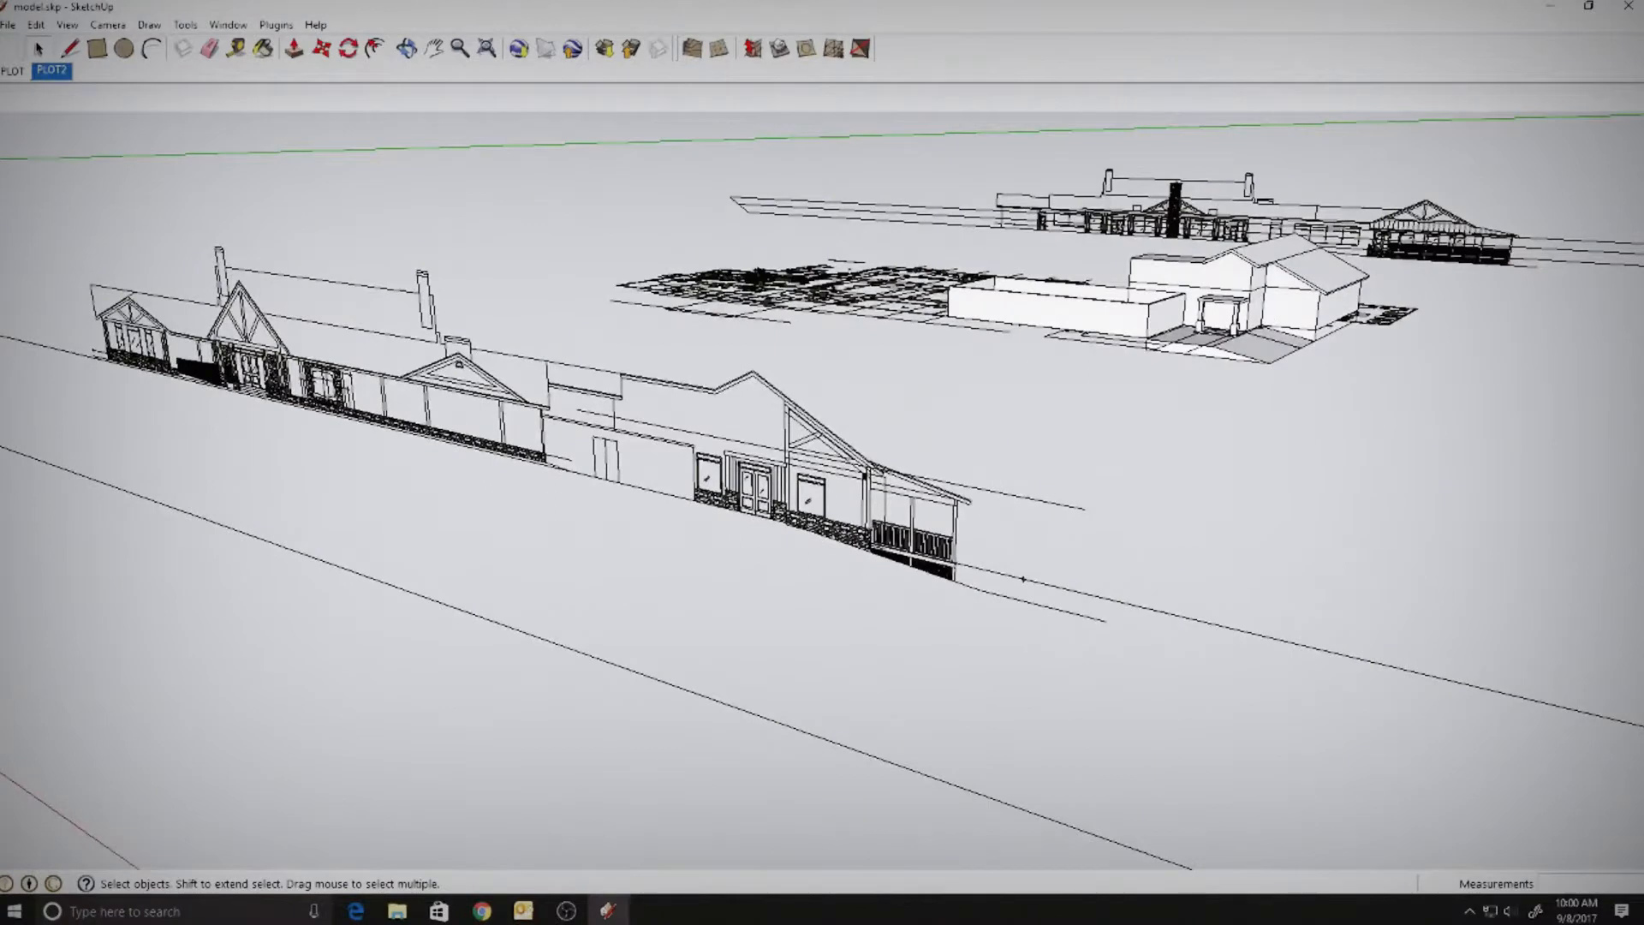
pyautogui.scroll(5, 874, 518)
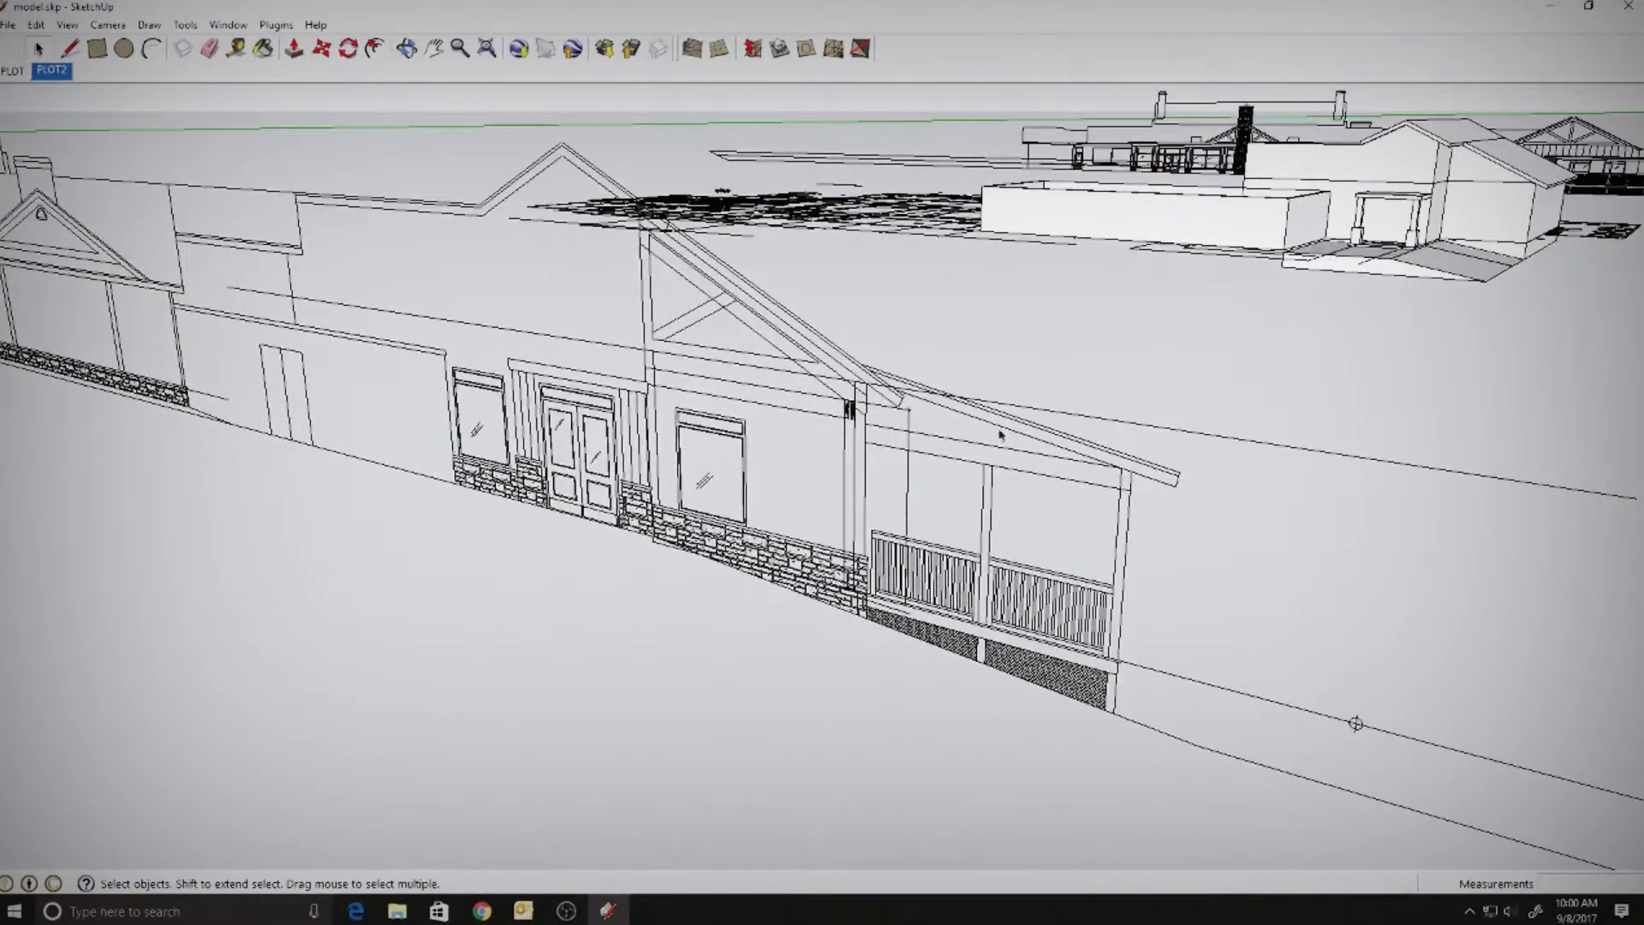
pyautogui.click(10, 25)
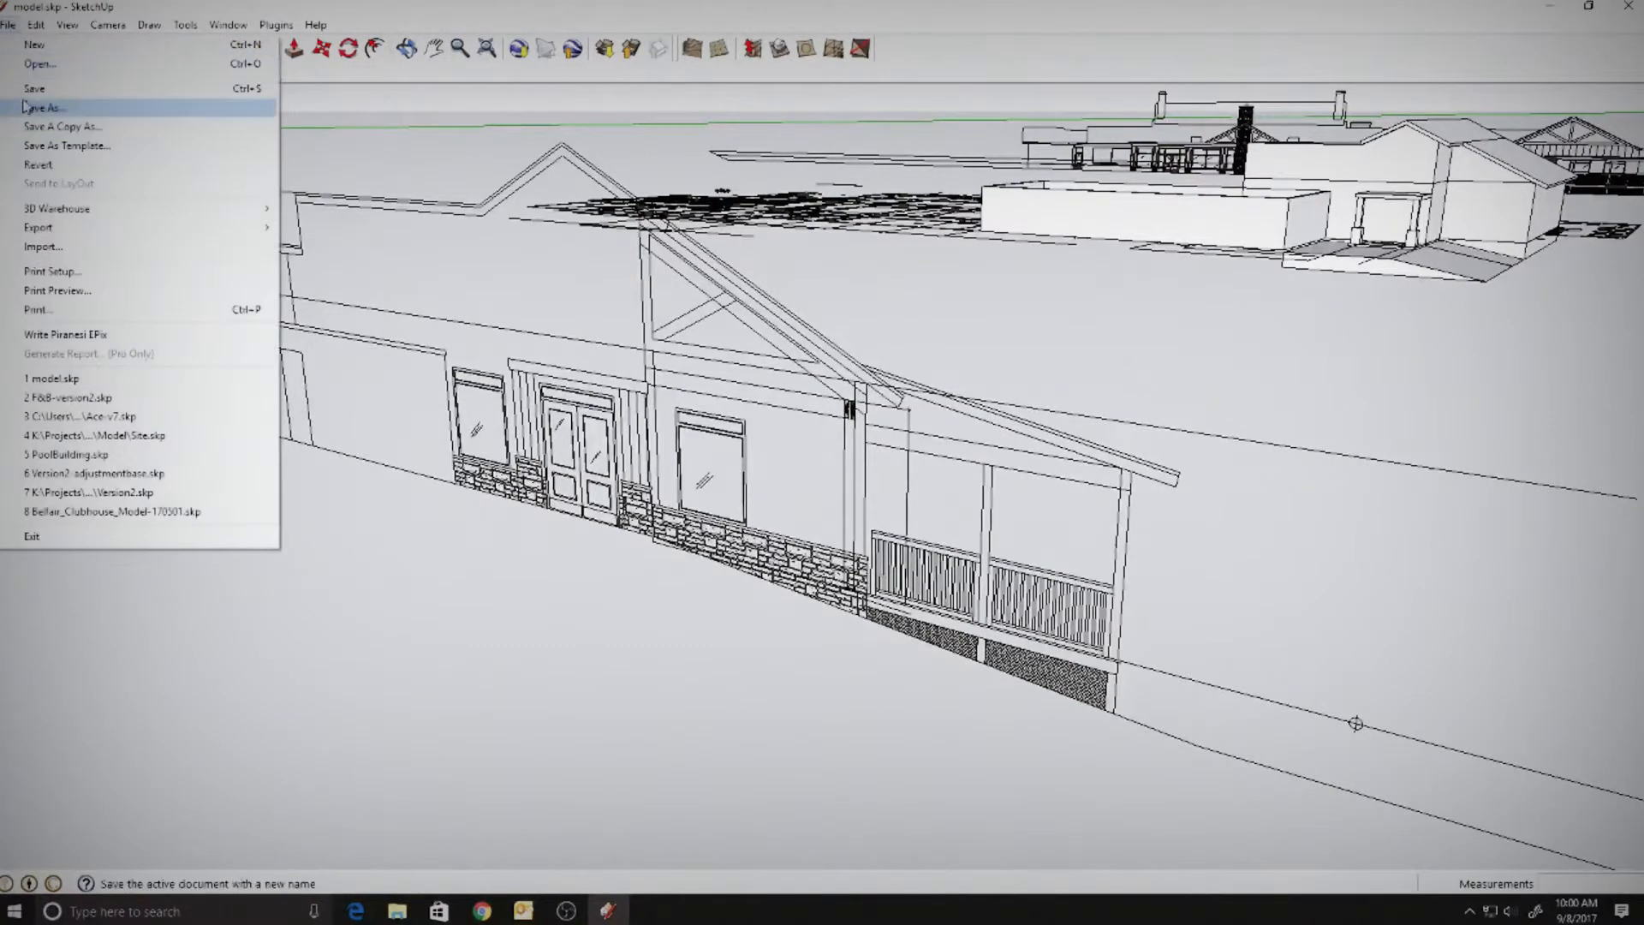
pyautogui.click(23, 89)
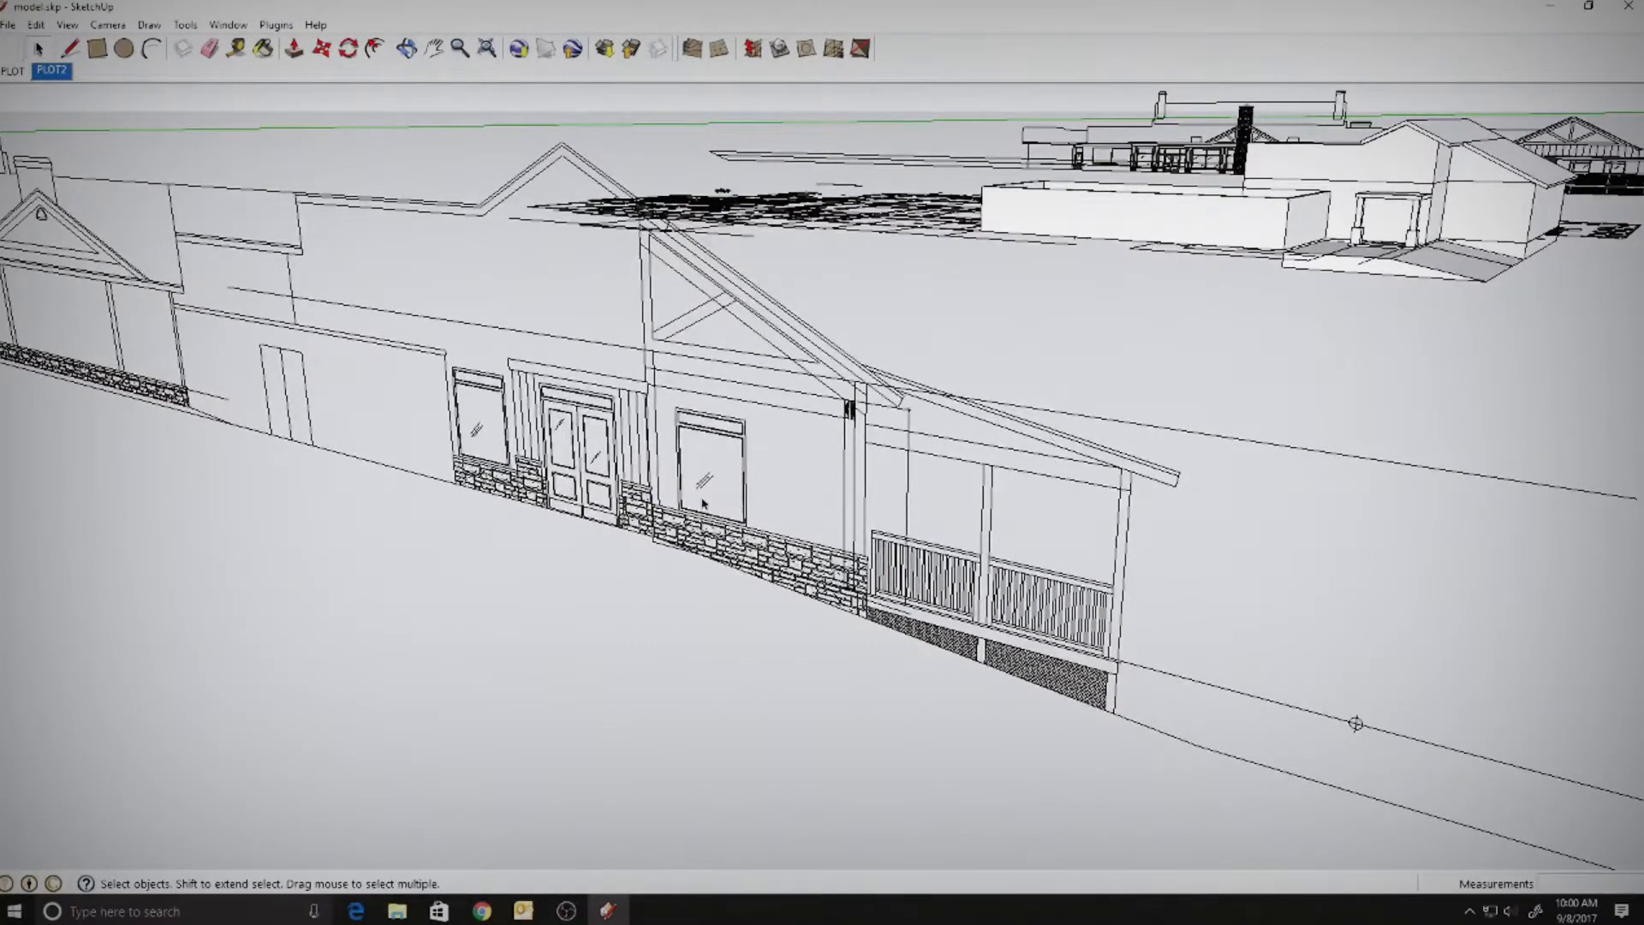
# - Duplicate in place the elevation's window between the double doors and the porch, with the stonework below it, as a separate group
pyautogui.click(716, 437)
pyautogui.doubleClick(716, 437)
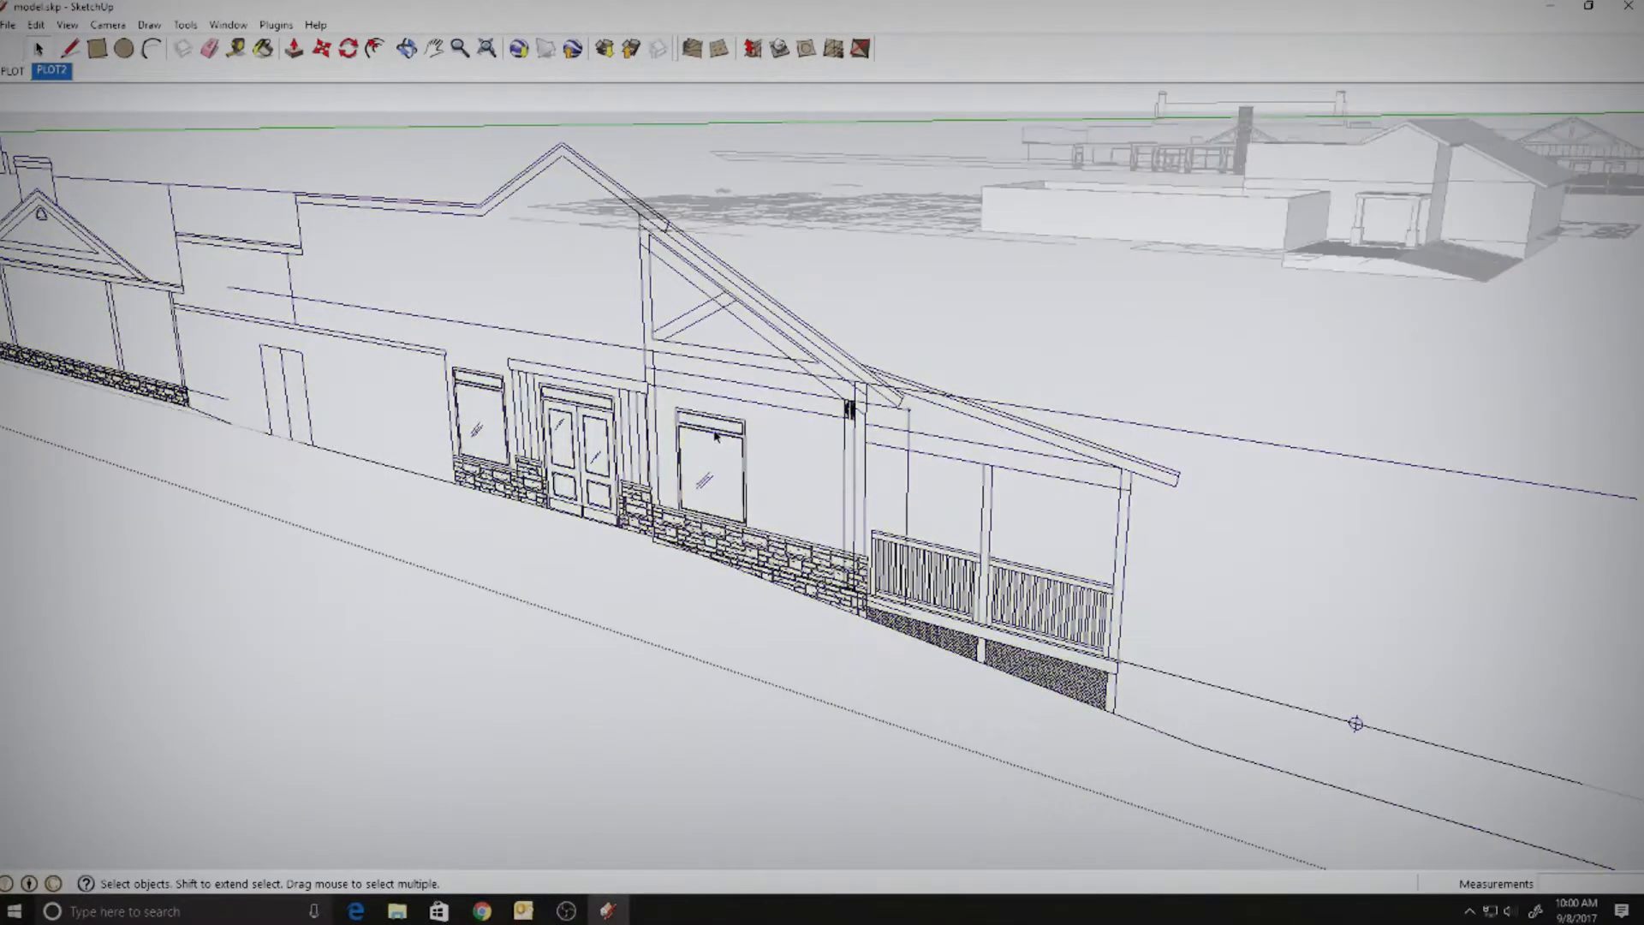
pyautogui.click(699, 441)
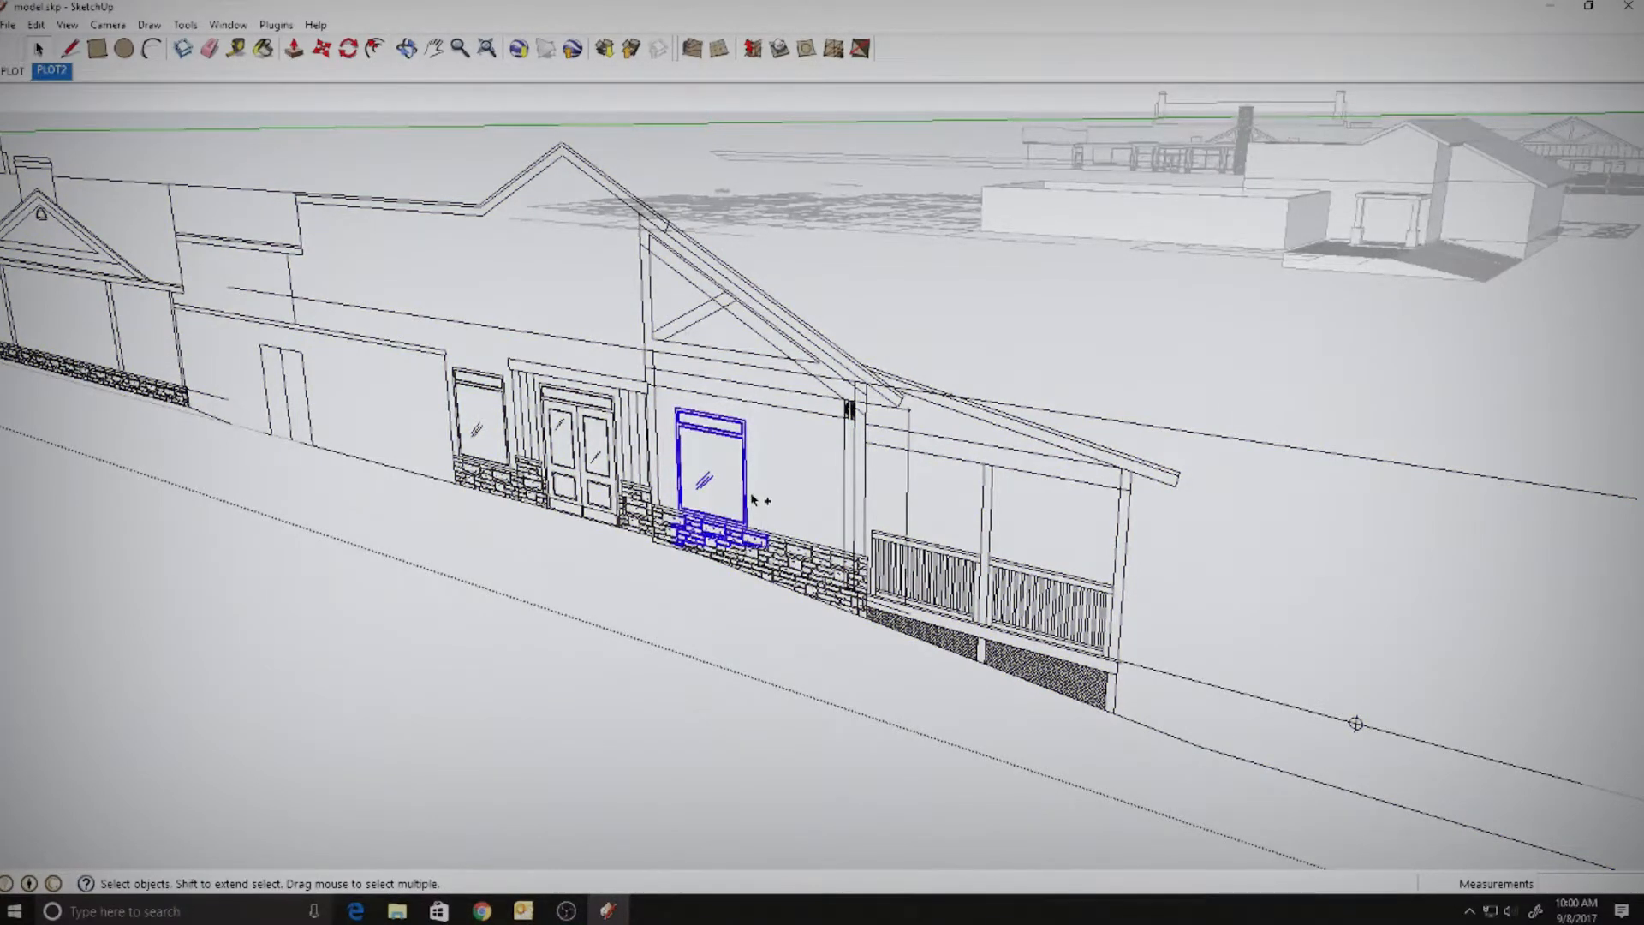
pyautogui.click(915, 302)
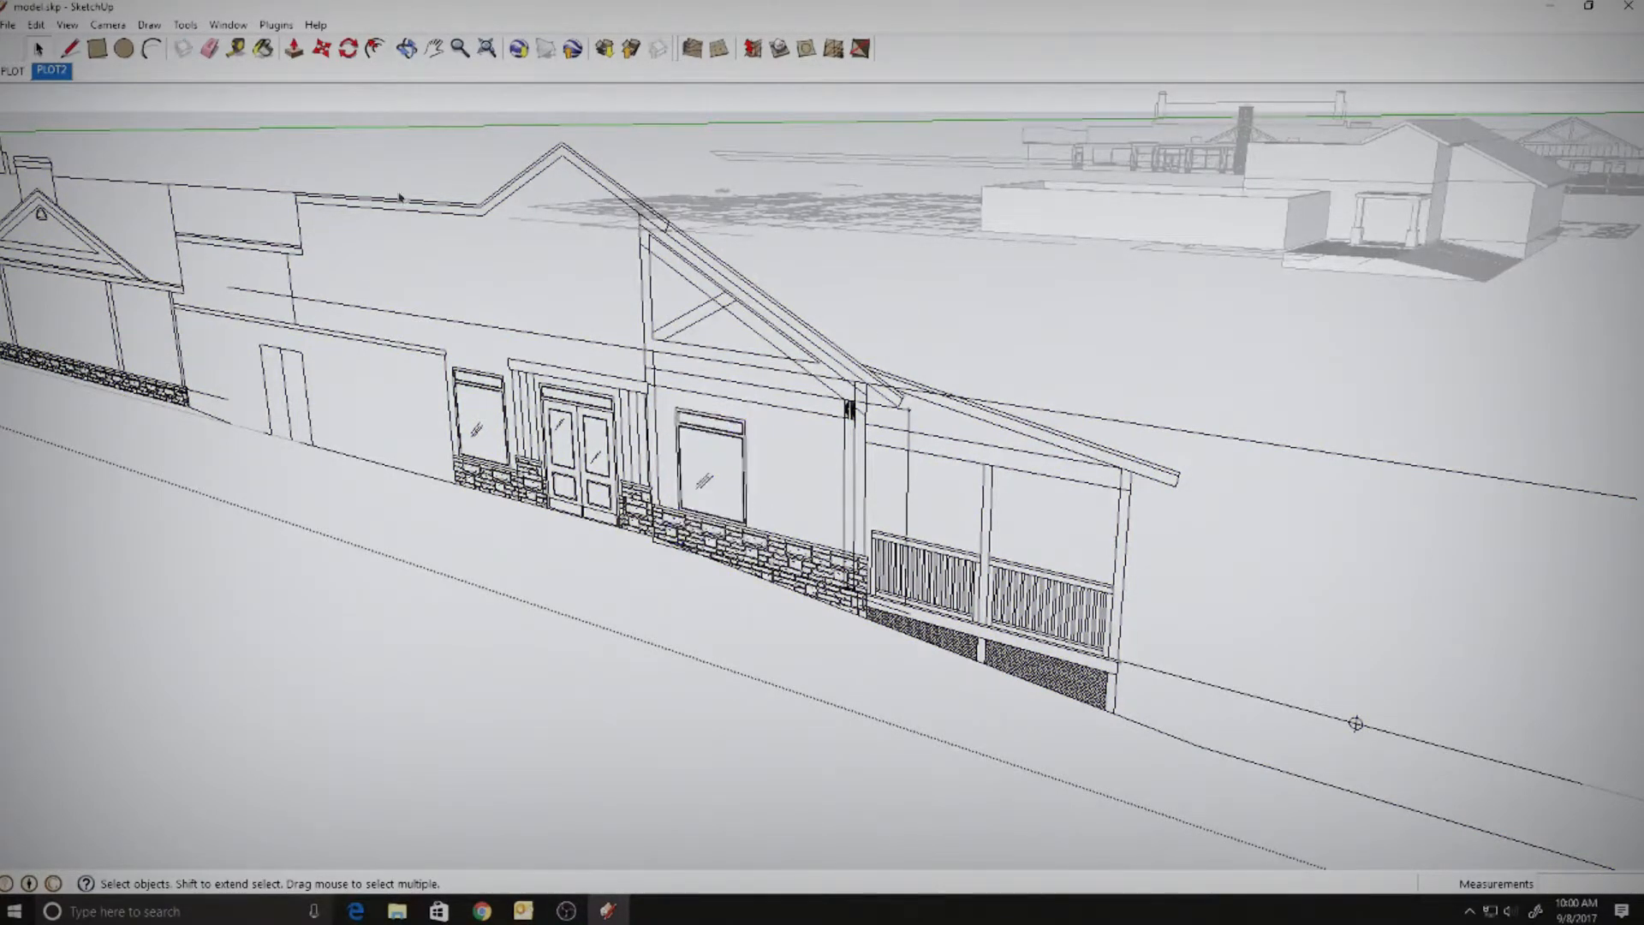
pyautogui.click(35, 24)
pyautogui.click(51, 143)
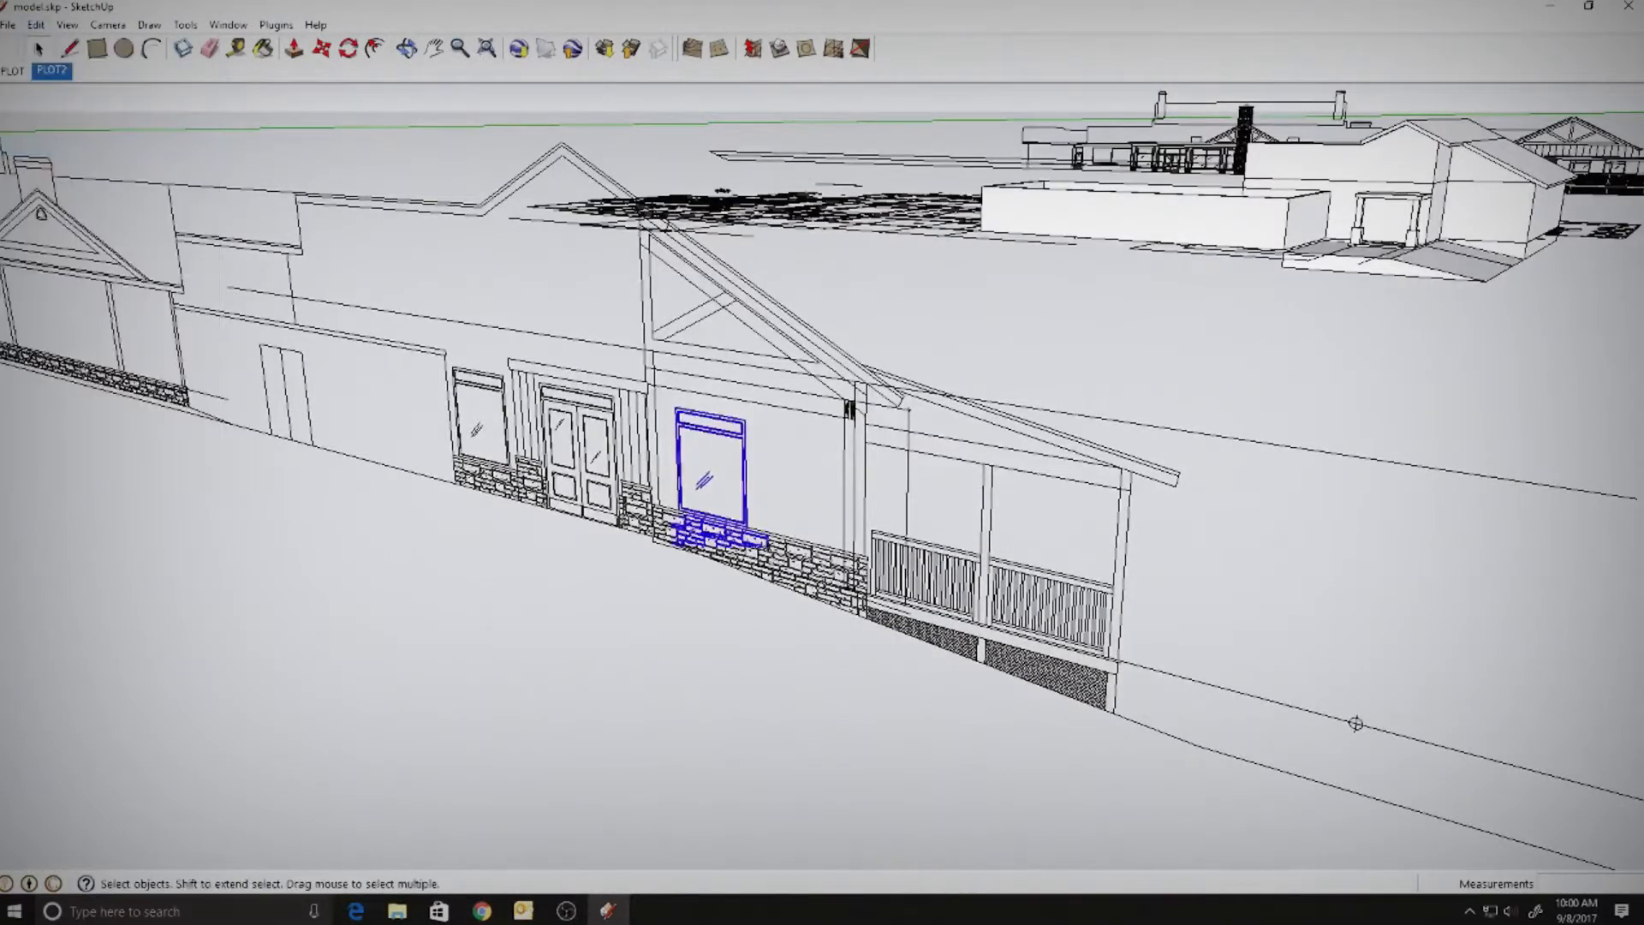
pyautogui.rightClick(747, 443)
pyautogui.click(788, 587)
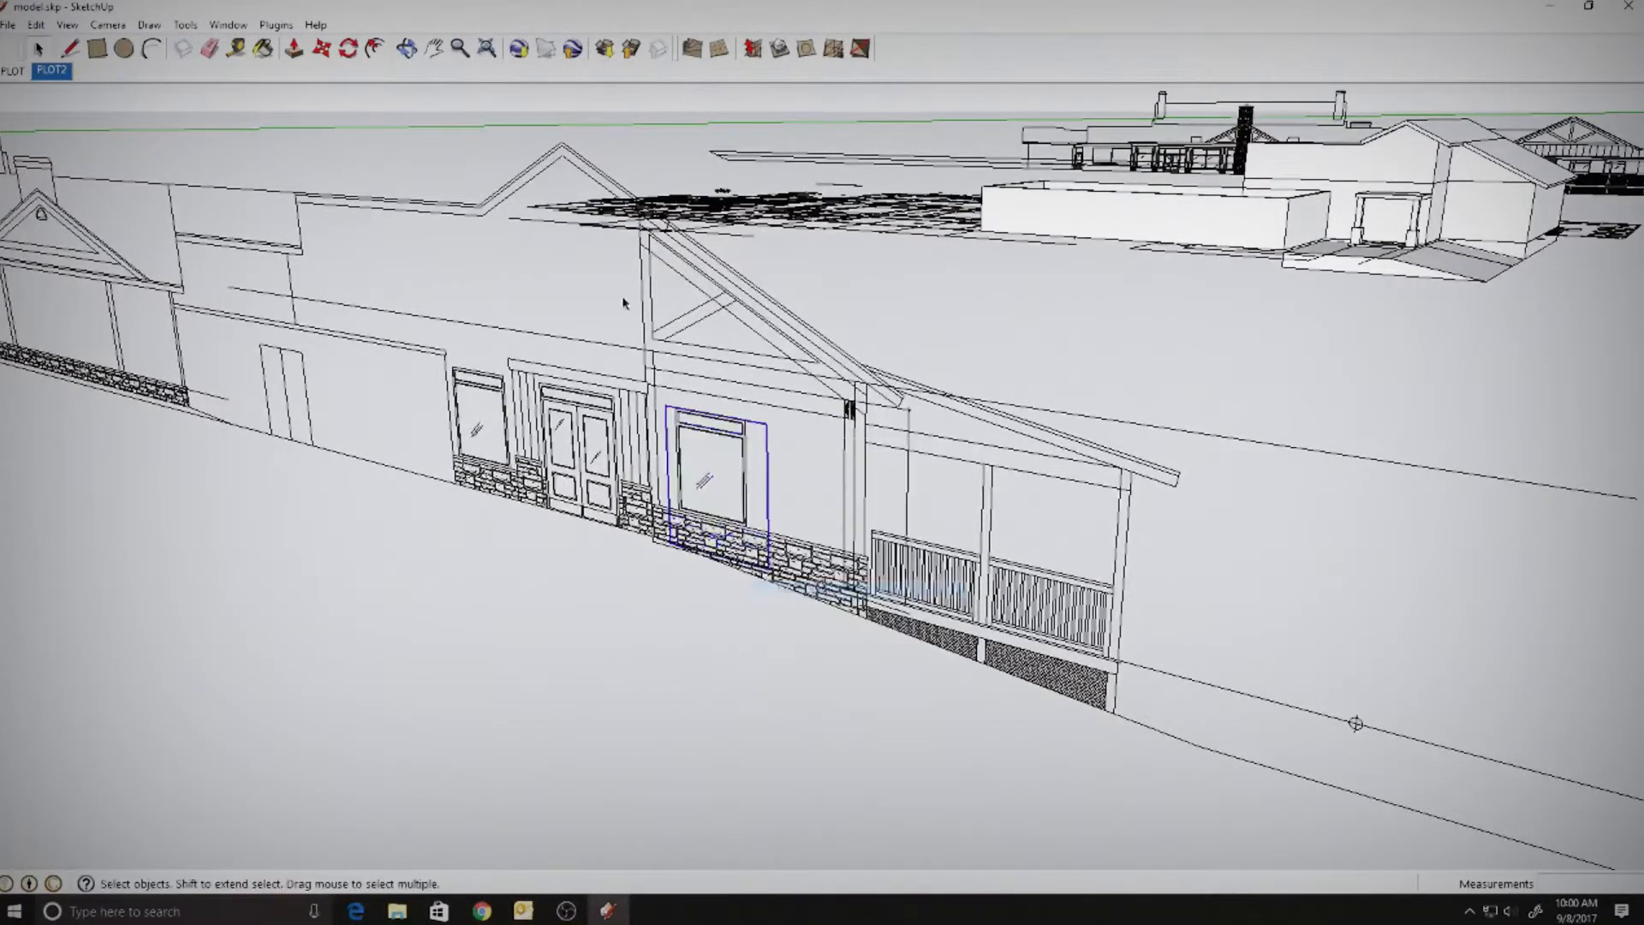
# - Move the duplicated window group from the elevation onto the front wall of the building's side wing and clear the selection
pyautogui.click(326, 50)
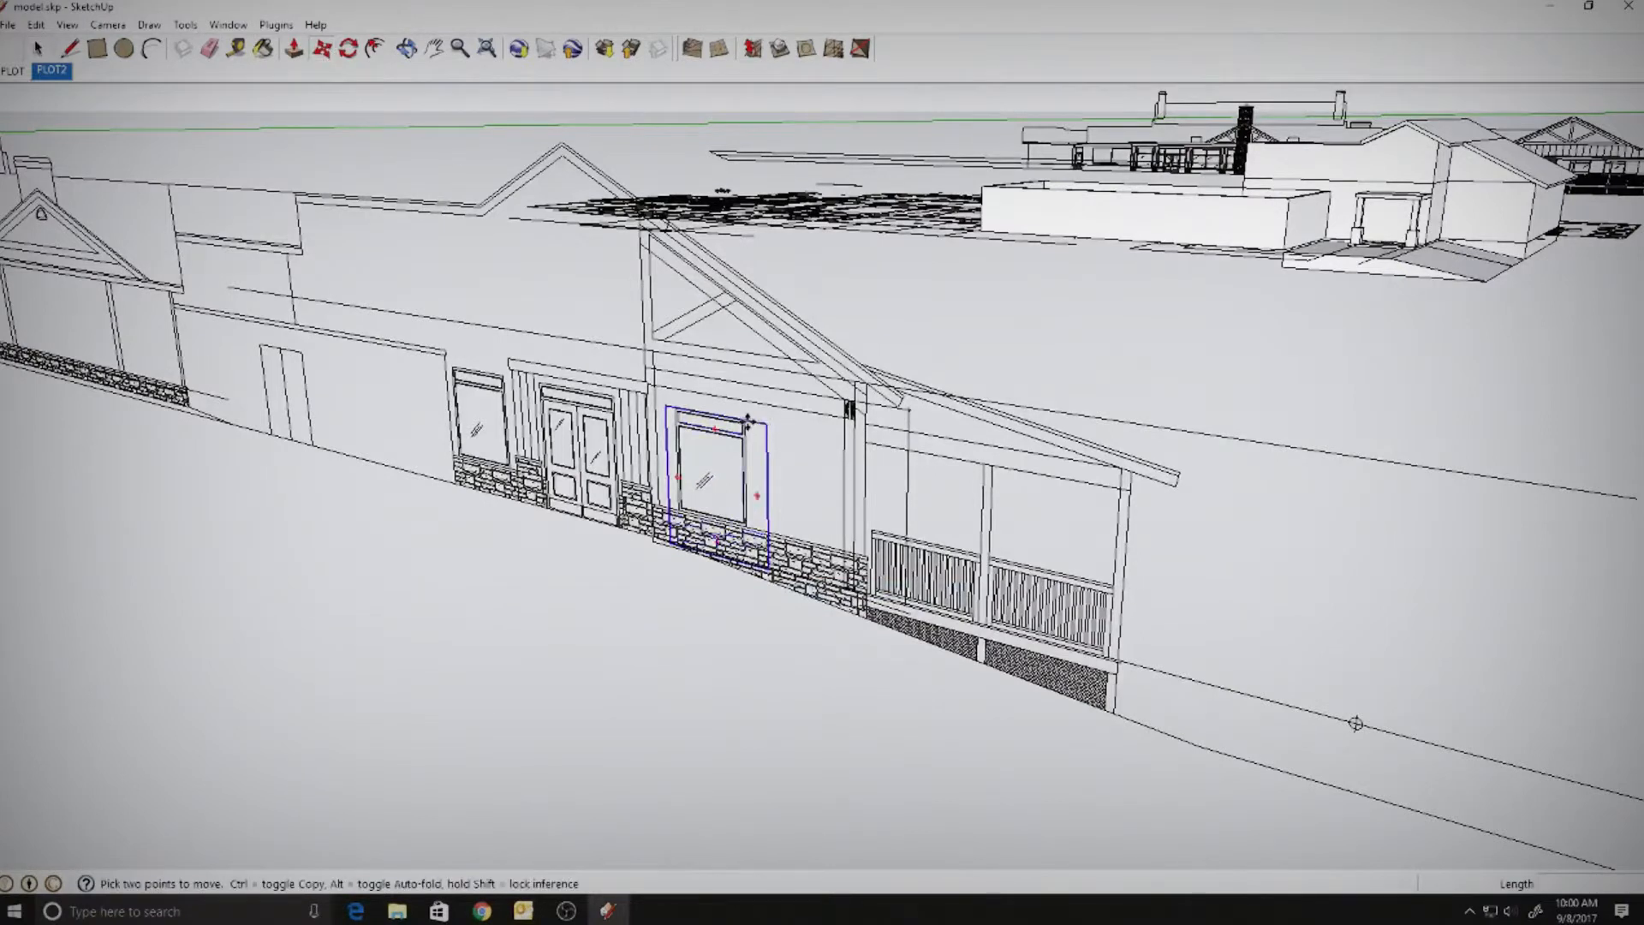
pyautogui.click(747, 421)
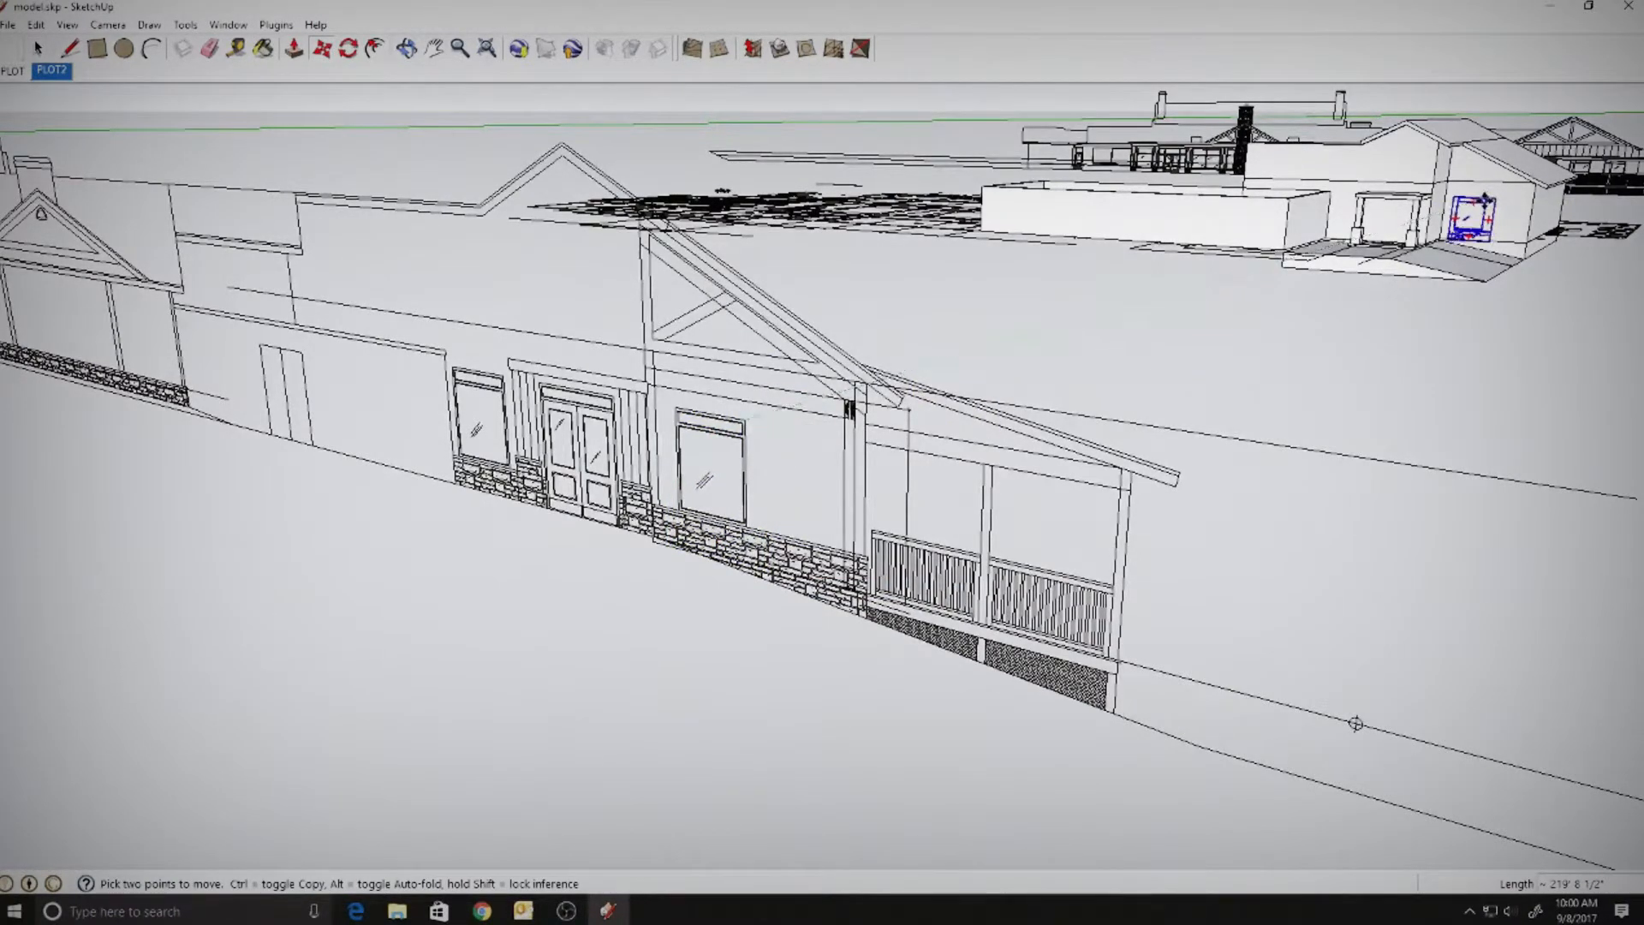
pyautogui.click(1486, 201)
pyautogui.click(36, 50)
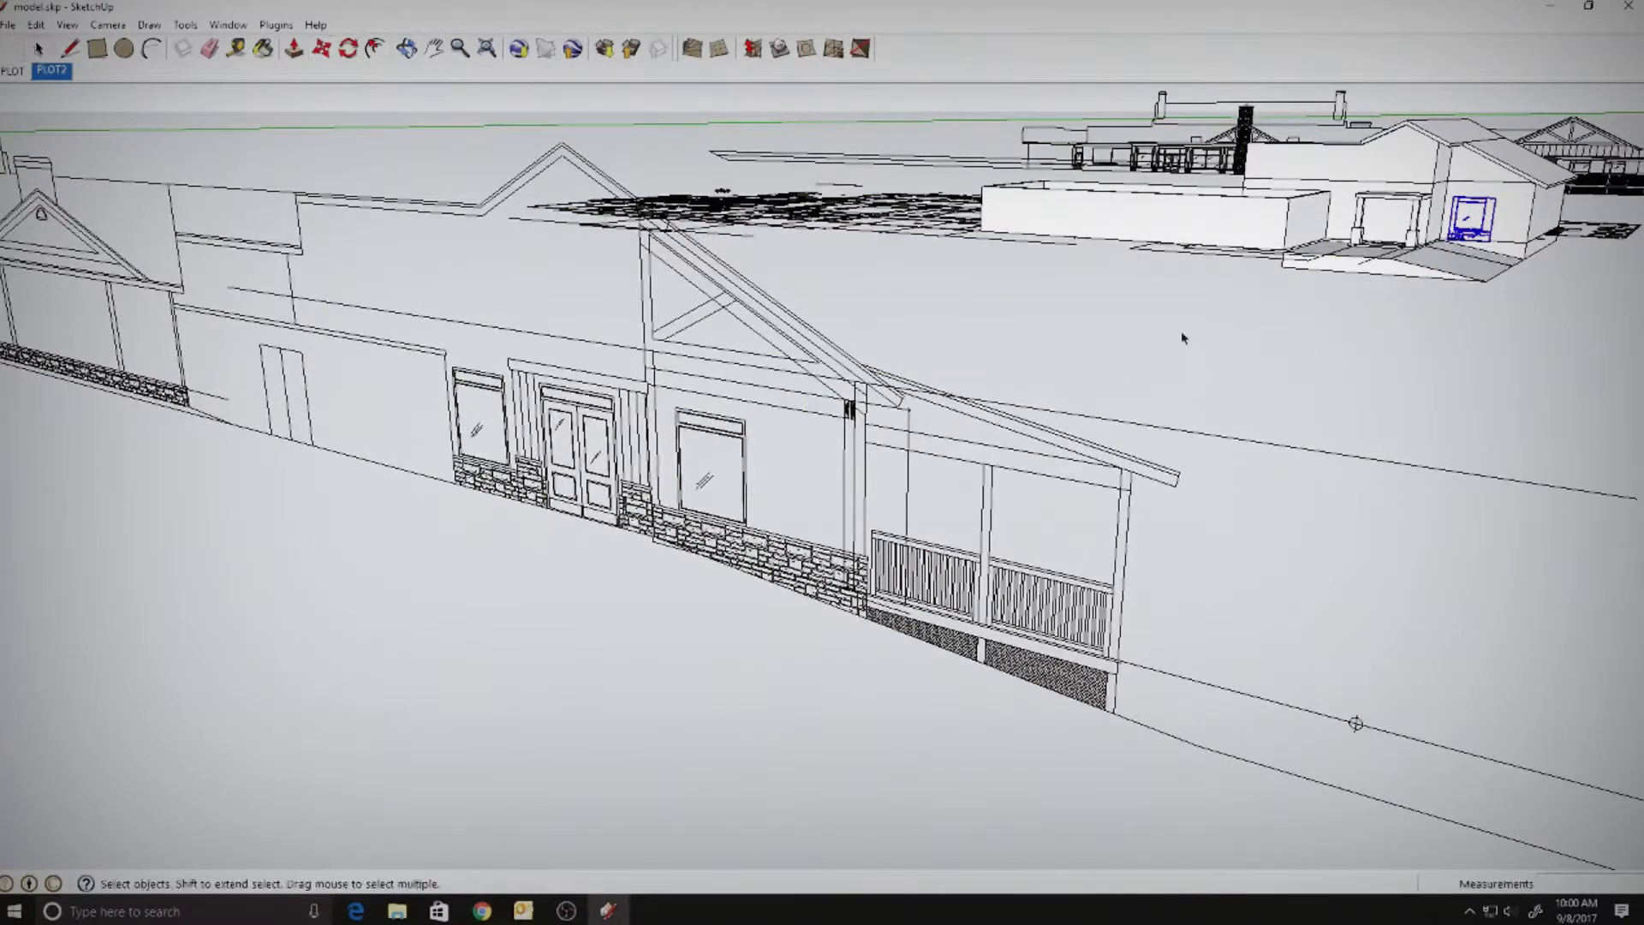
pyautogui.click(1188, 336)
# - Duplicate in place the elevation's double entry doors with their trim and adjacent stonework as a separate group
pyautogui.click(588, 413)
pyautogui.doubleClick(587, 412)
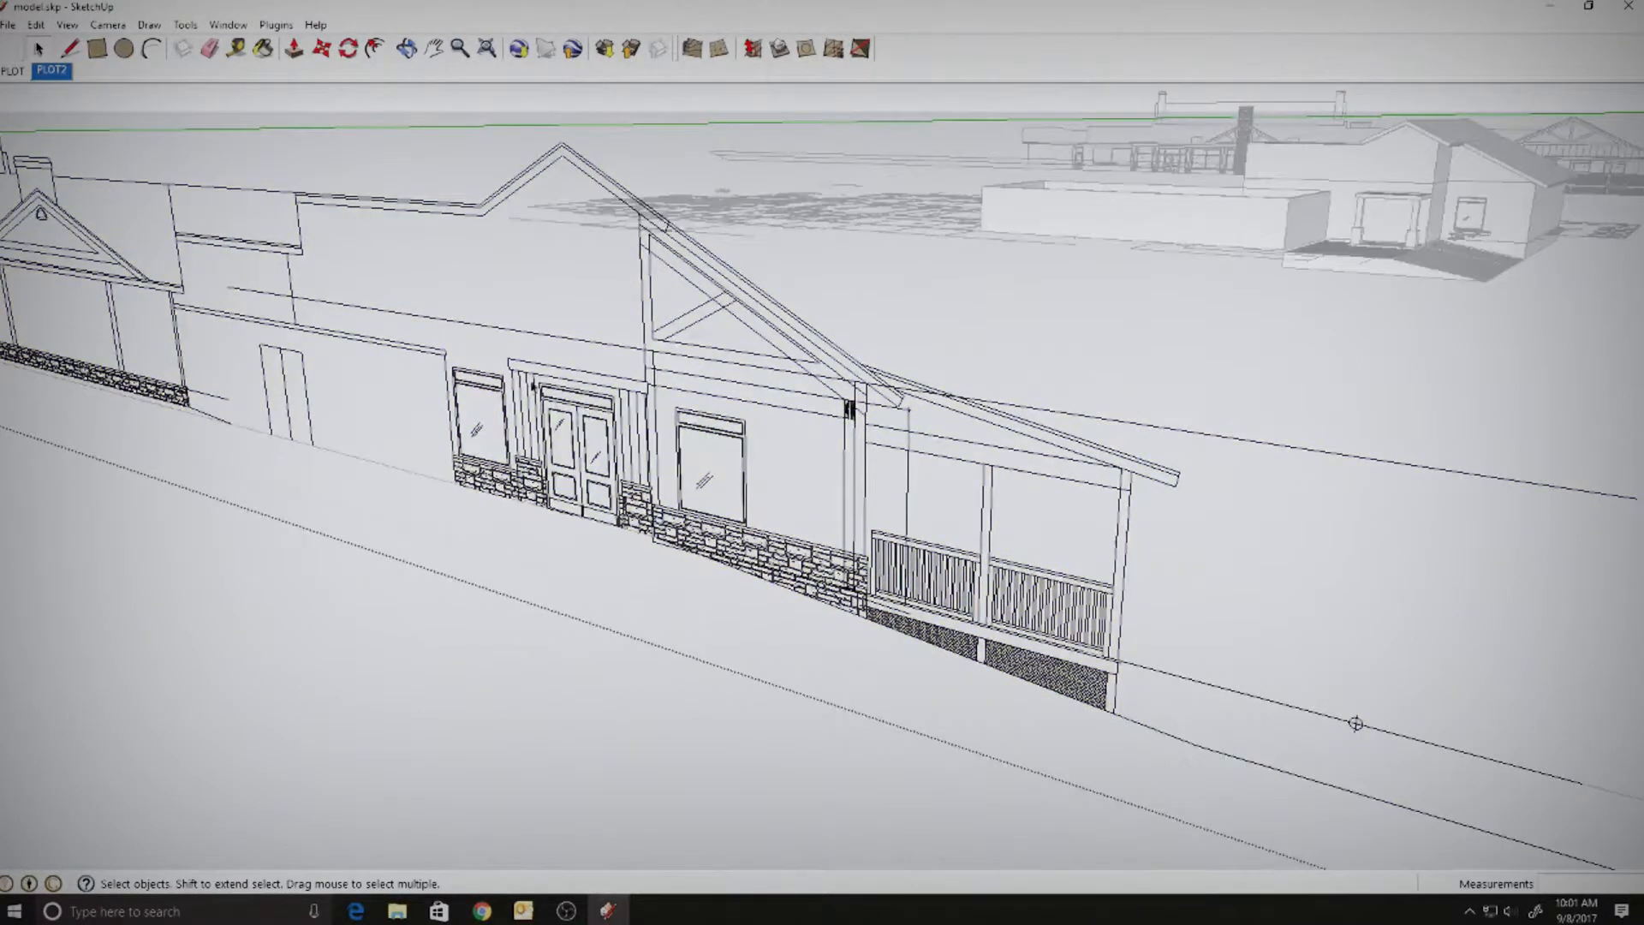
pyautogui.moveTo(531, 371); pyautogui.dragTo(637, 555)
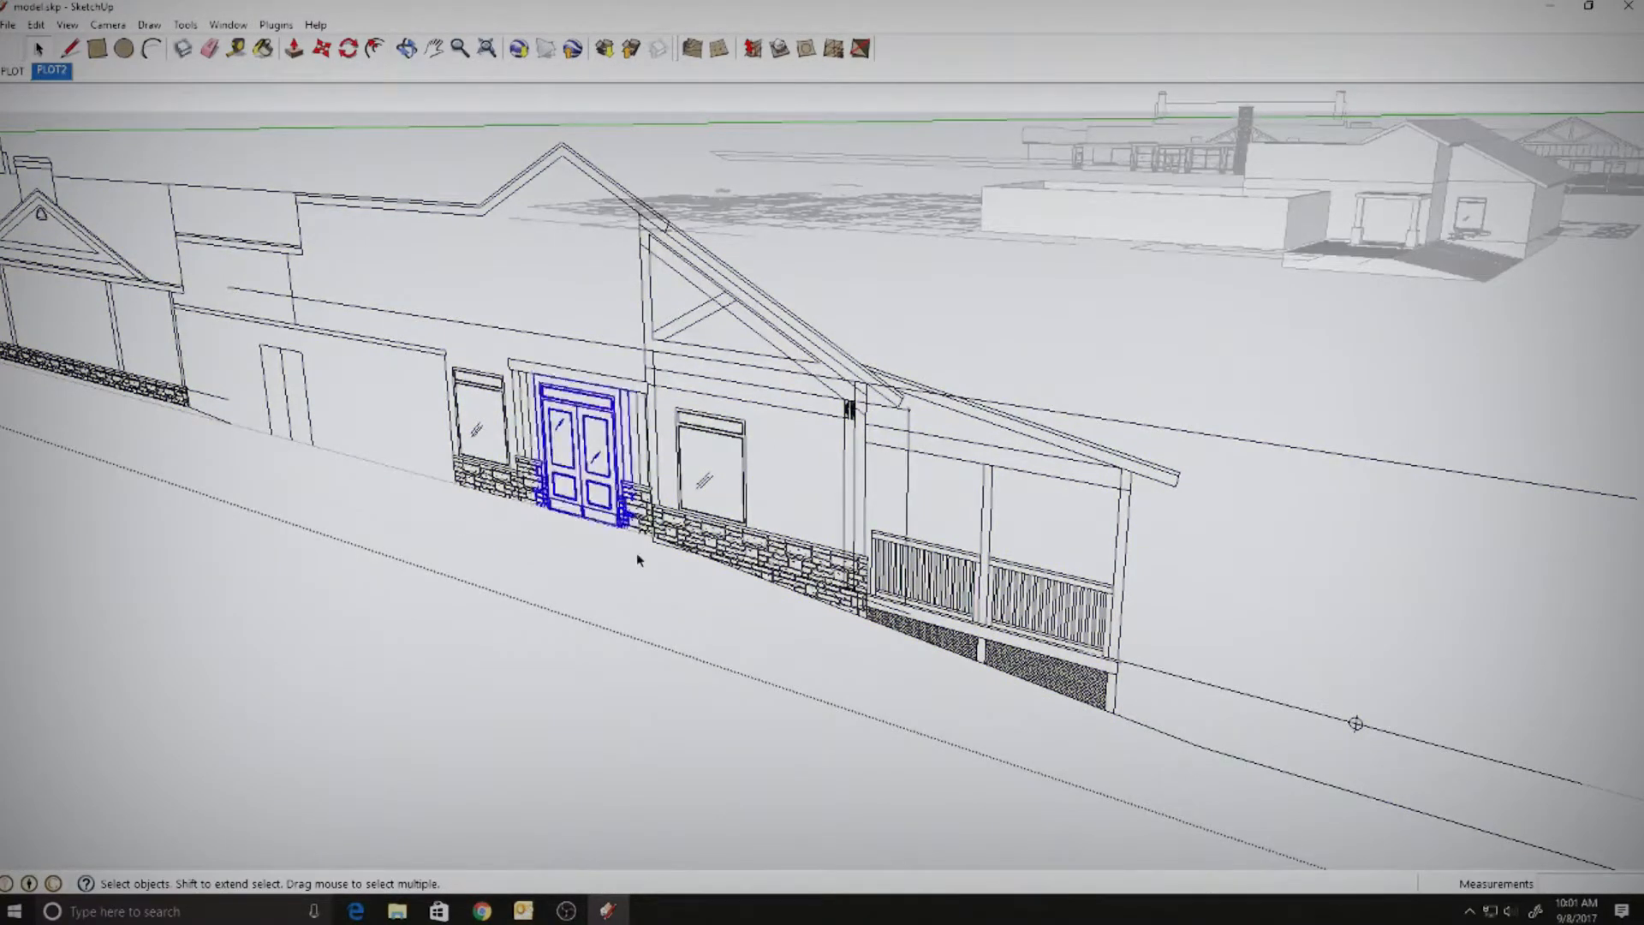
pyautogui.click(524, 659)
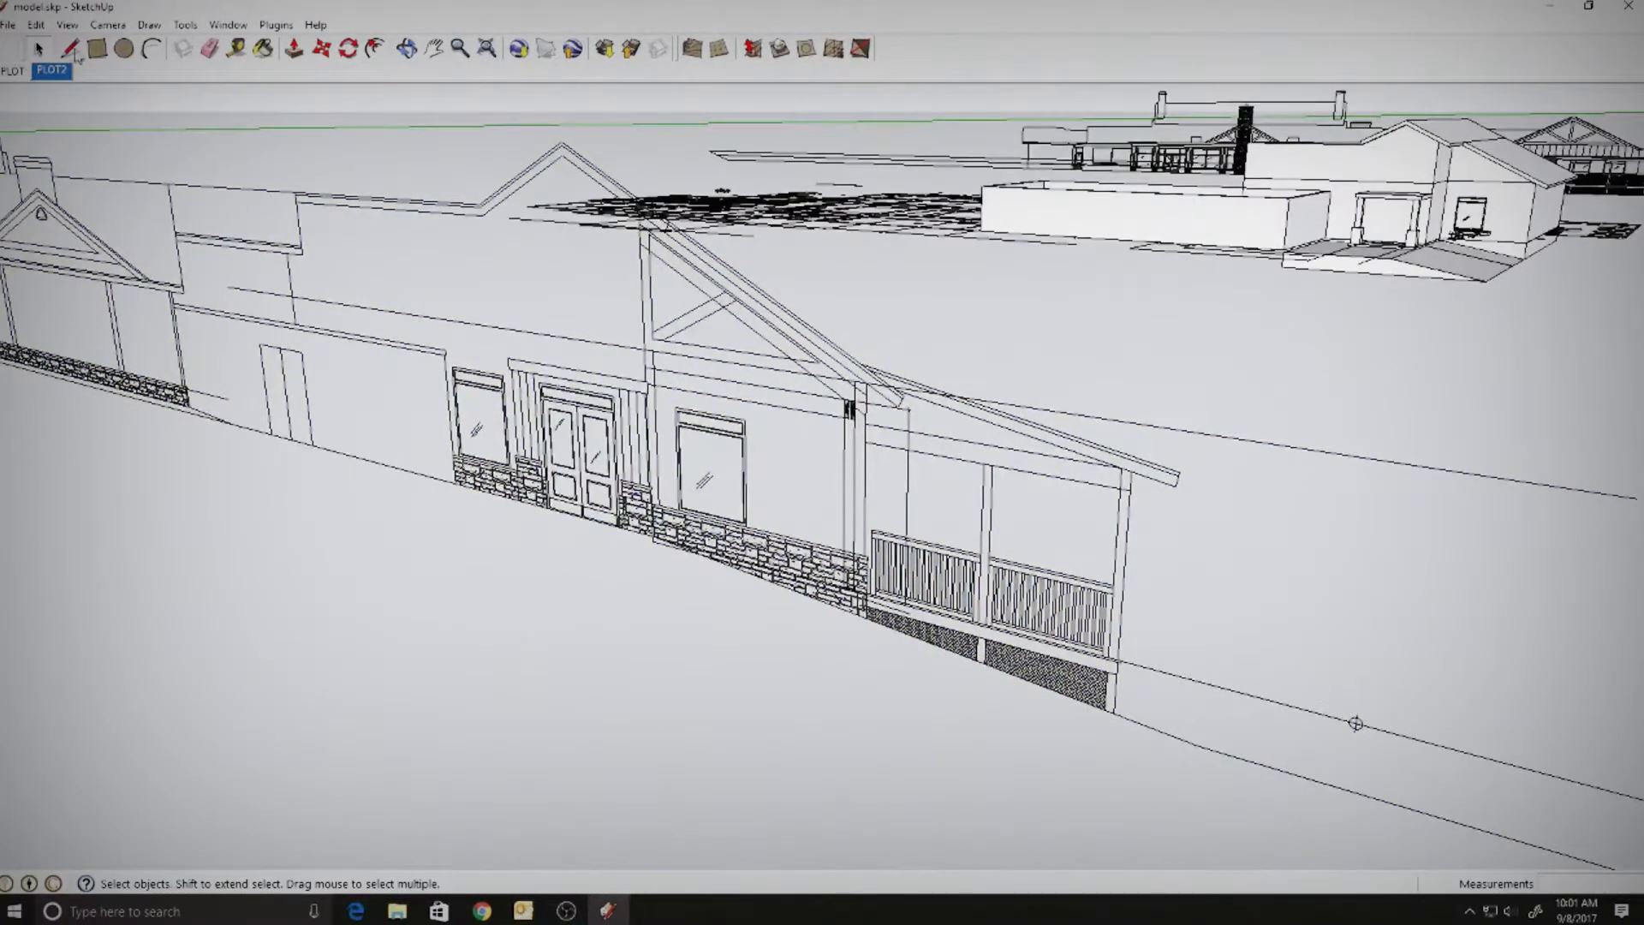
pyautogui.click(35, 24)
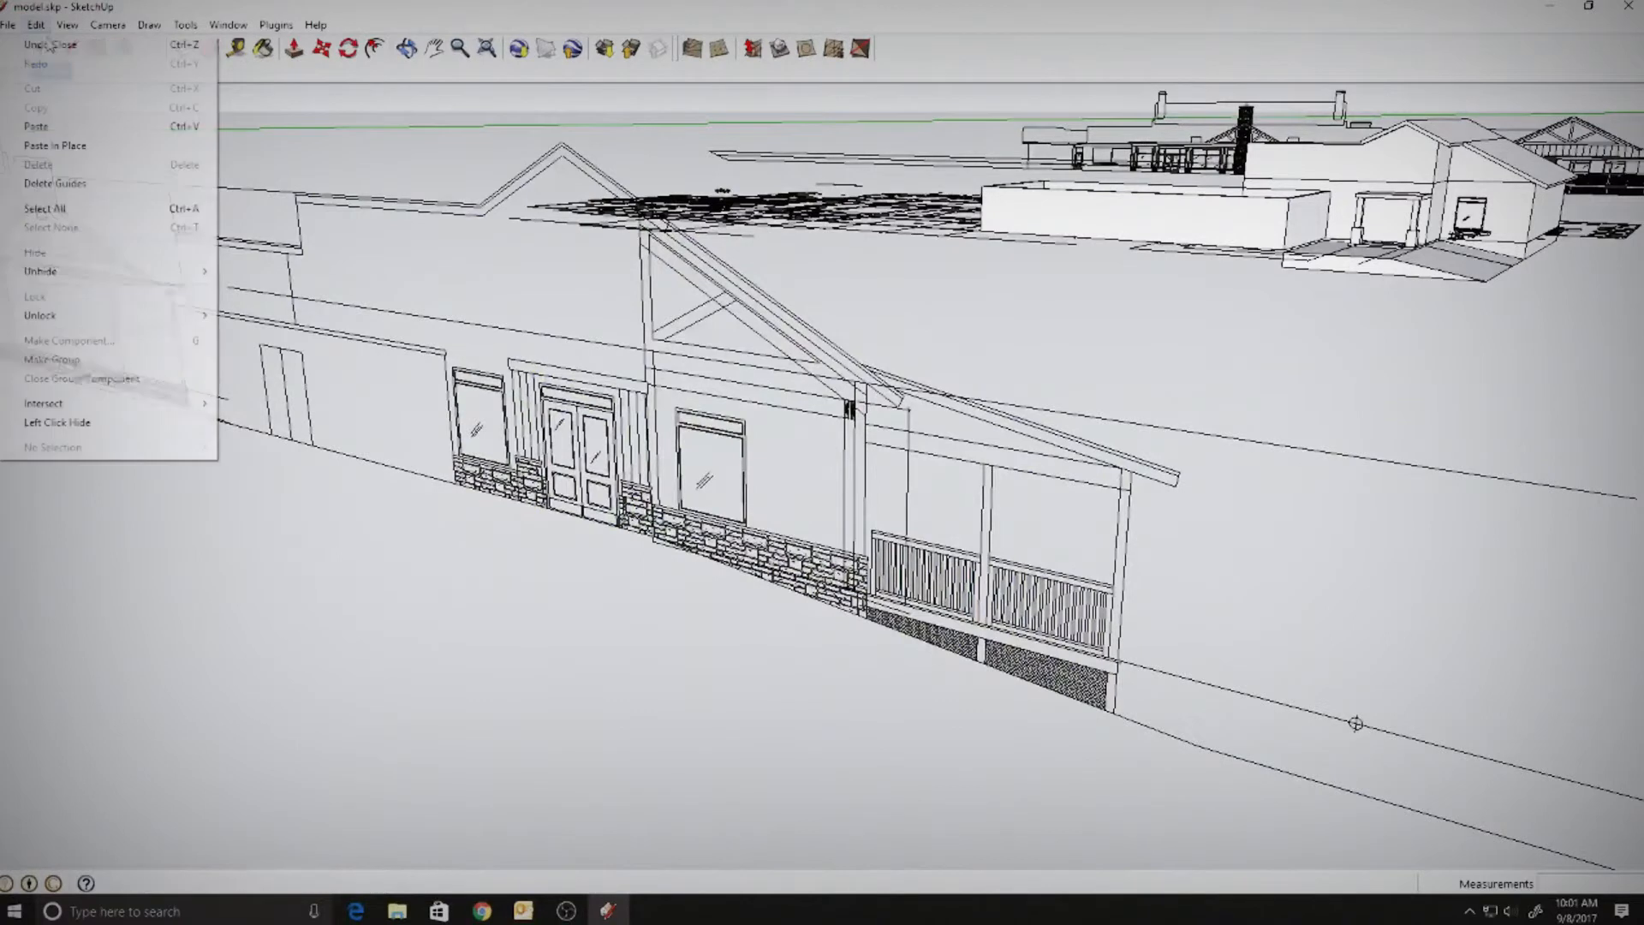
pyautogui.click(77, 147)
pyautogui.rightClick(595, 425)
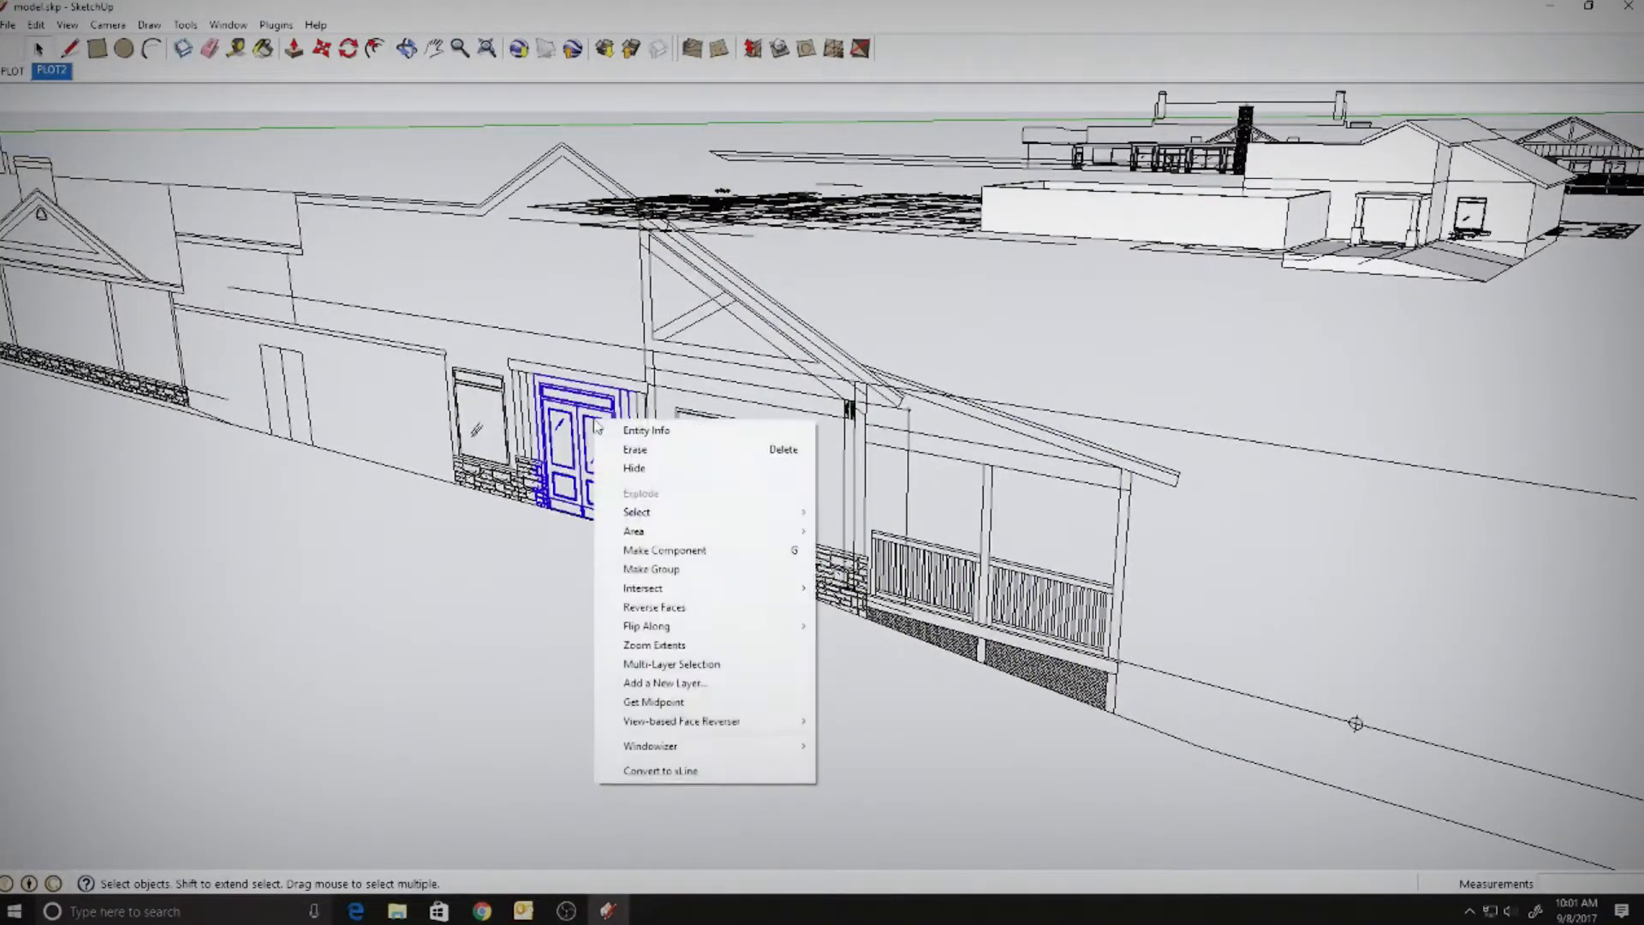
pyautogui.click(659, 568)
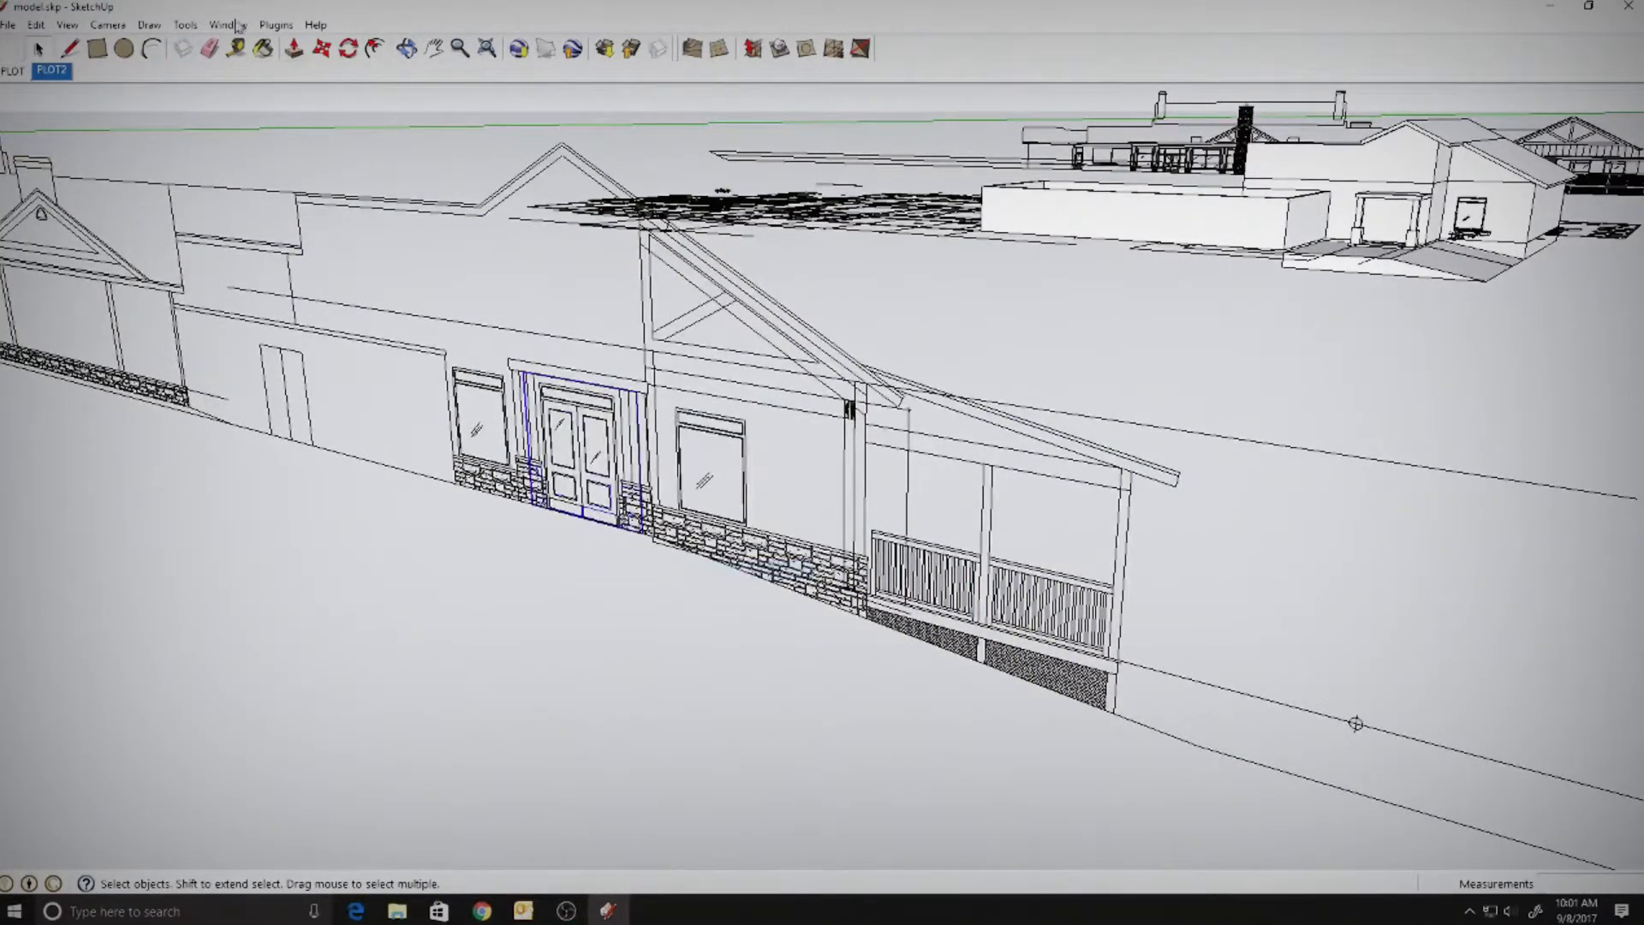
# - Move the double door group from the elevation onto the building wall behind the entry canopy and clear the selection
pyautogui.click(321, 48)
pyautogui.click(600, 398)
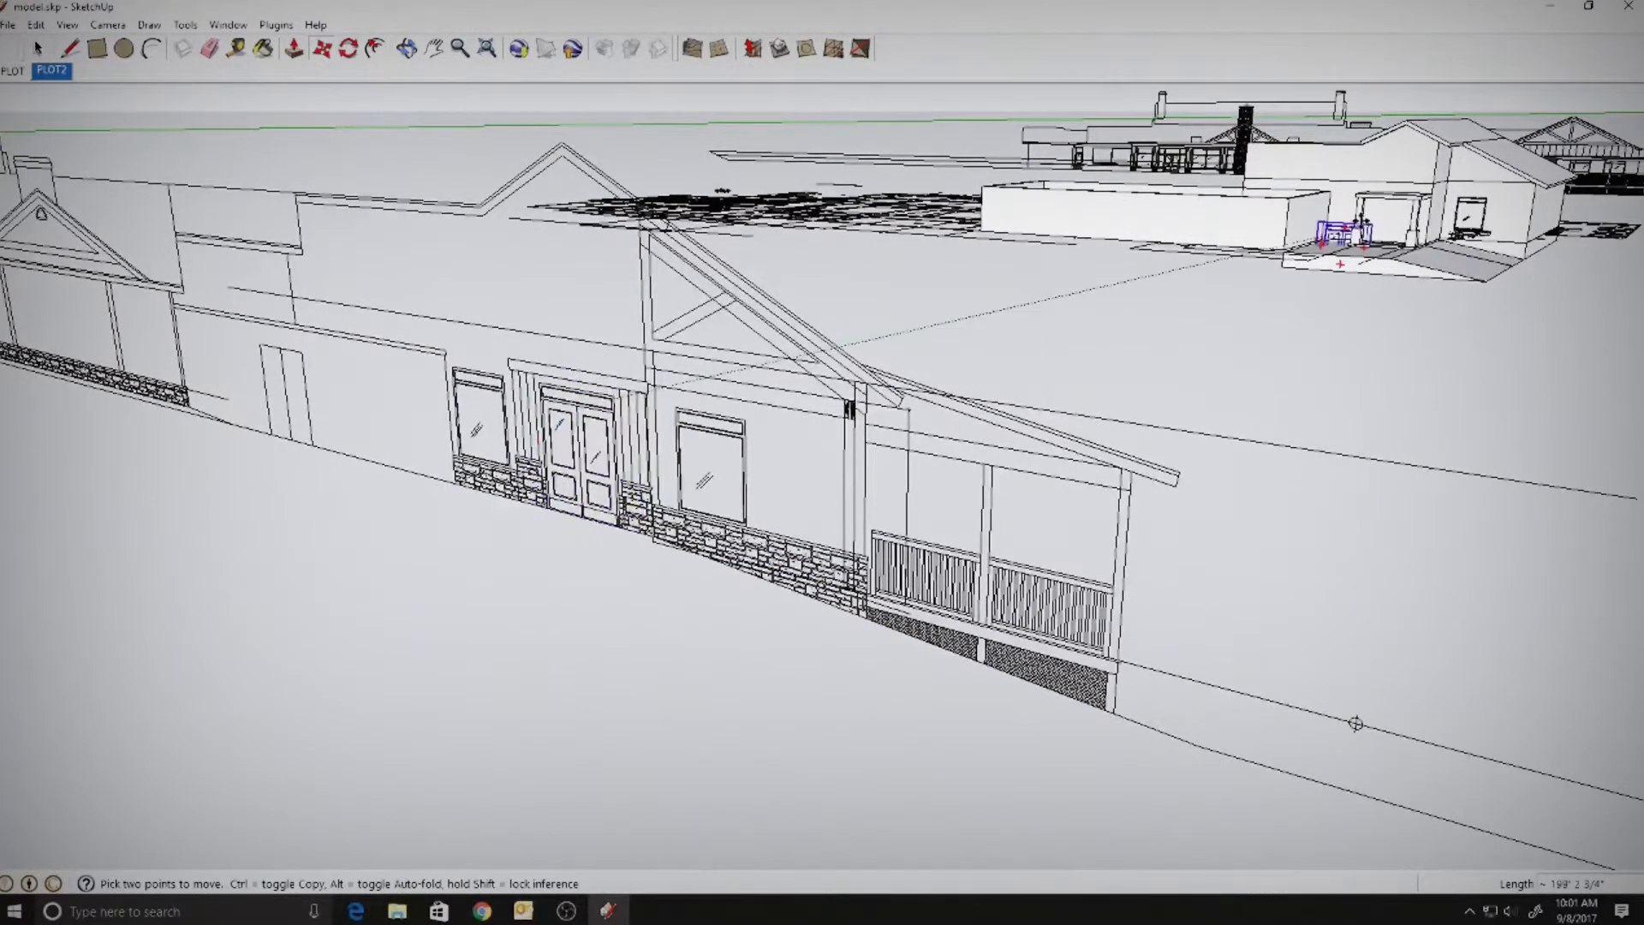
pyautogui.scroll(5, 1362, 219)
pyautogui.scroll(3, 1402, 187)
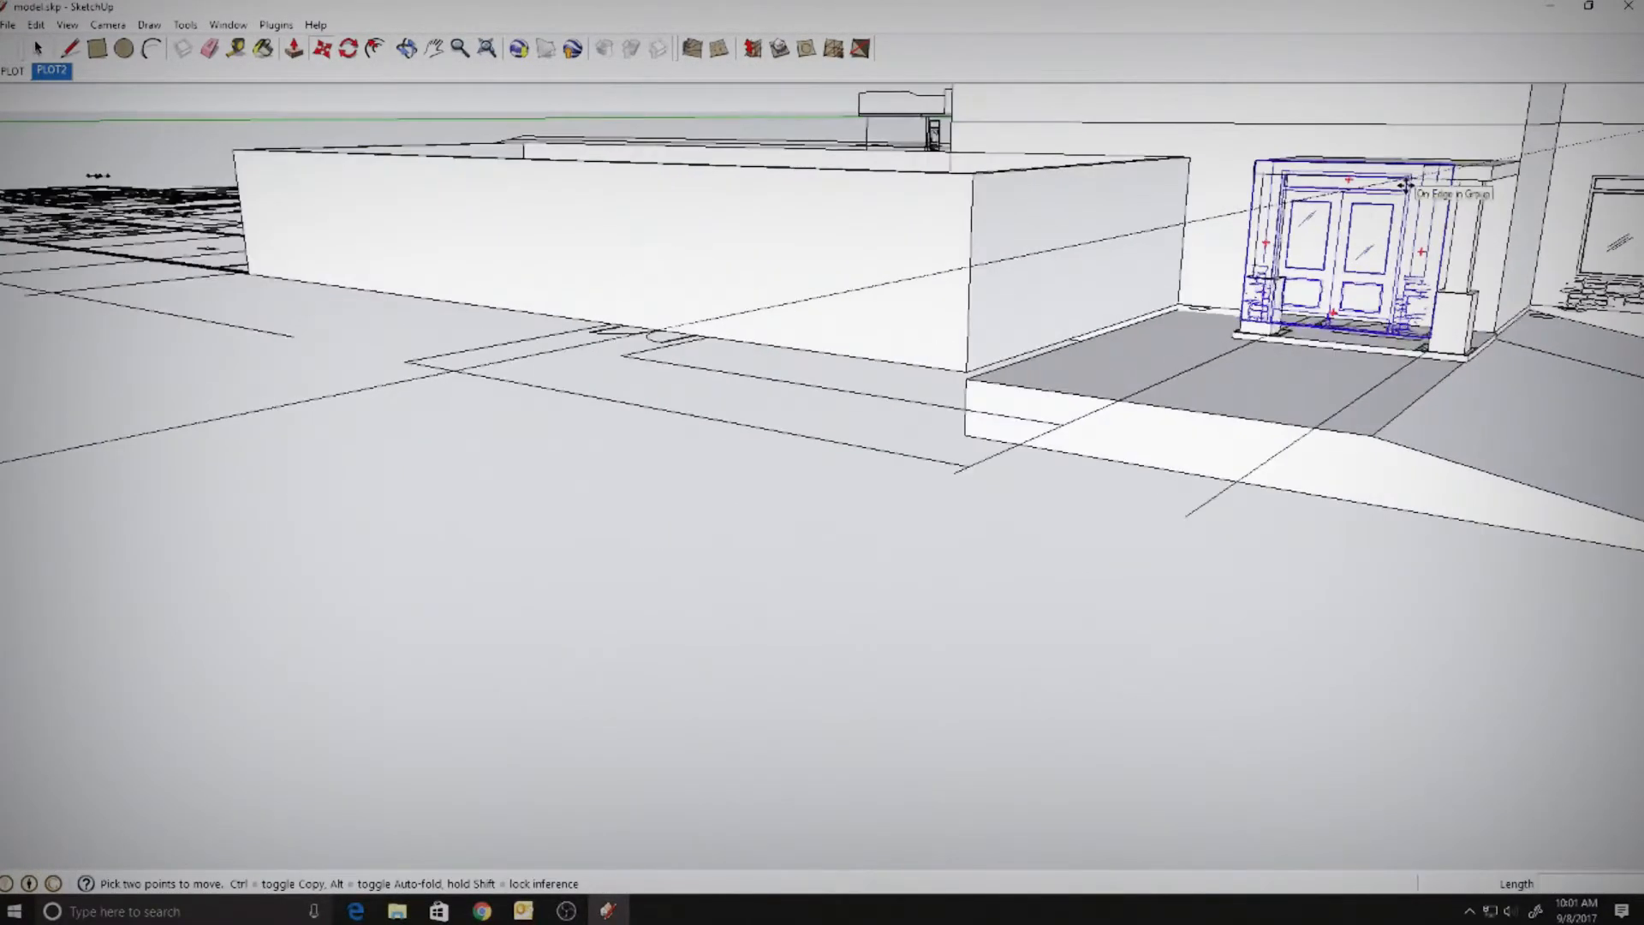
pyautogui.scroll(3, 1443, 190)
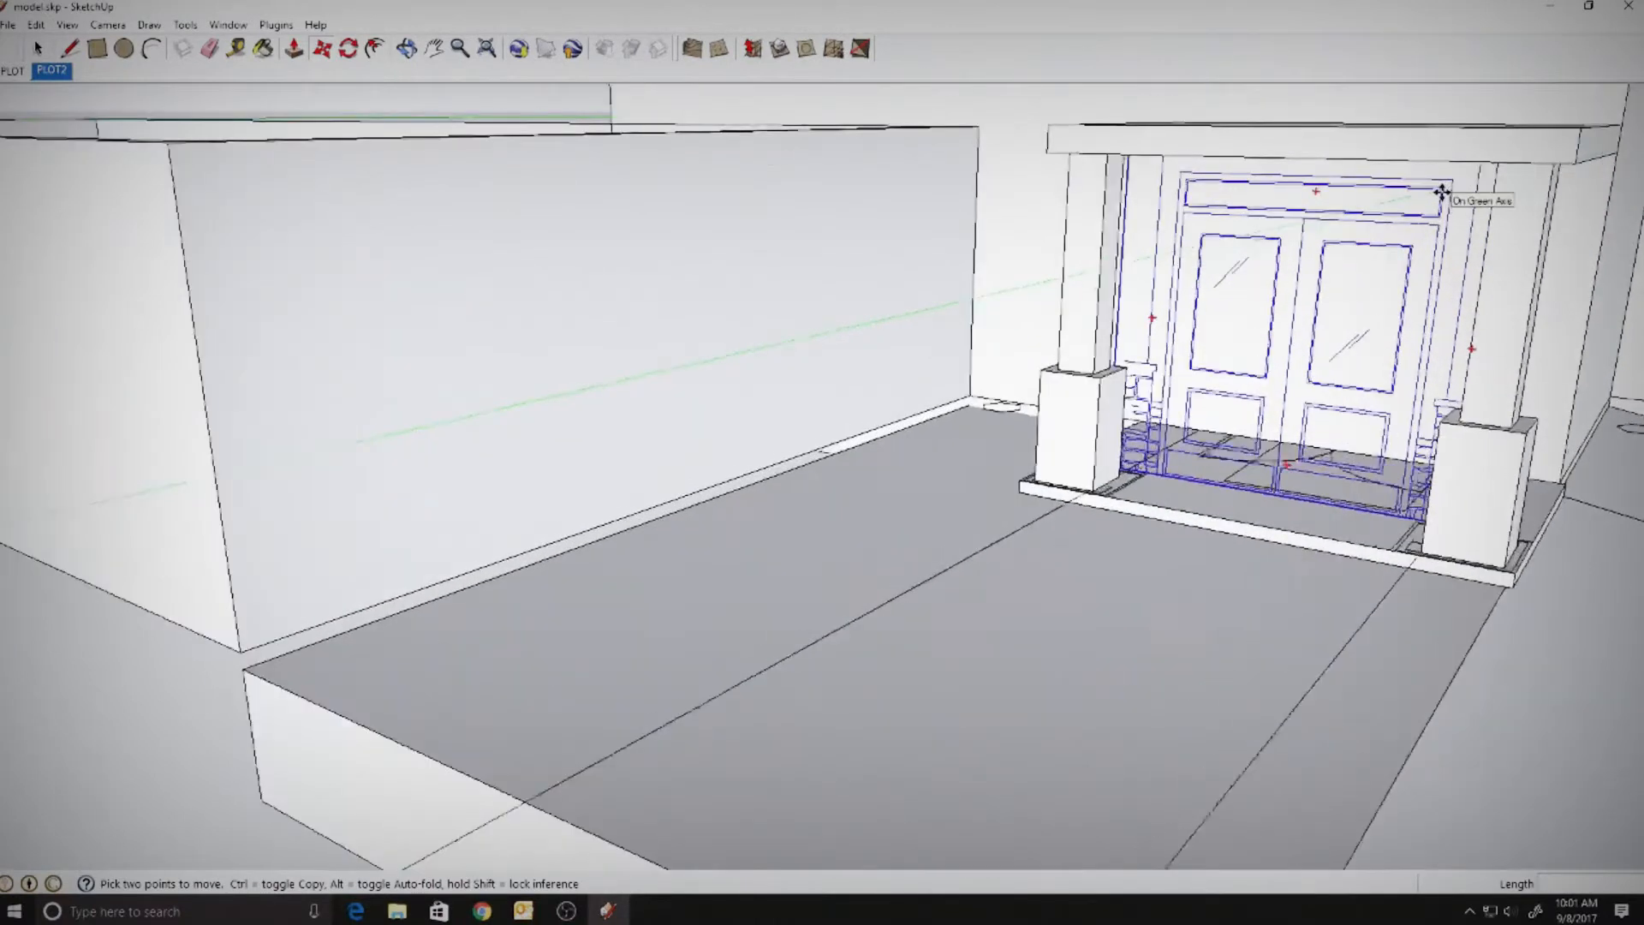
pyautogui.moveTo(1479, 176); pyautogui.dragTo(1618, 171, button='middle')
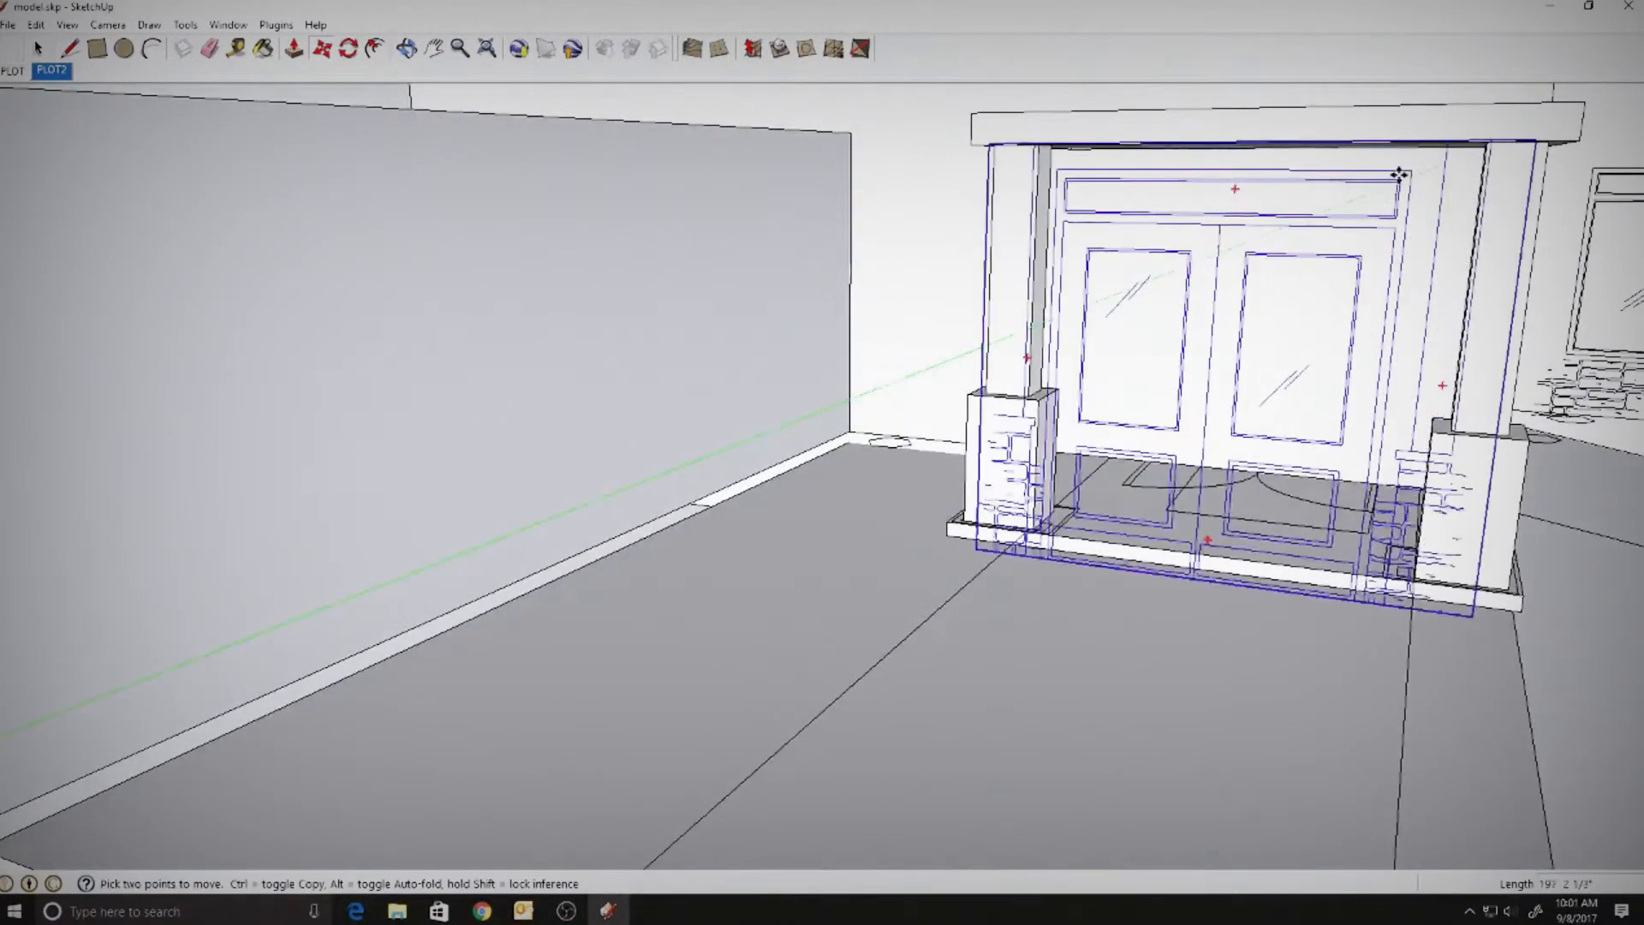
pyautogui.click(1405, 174)
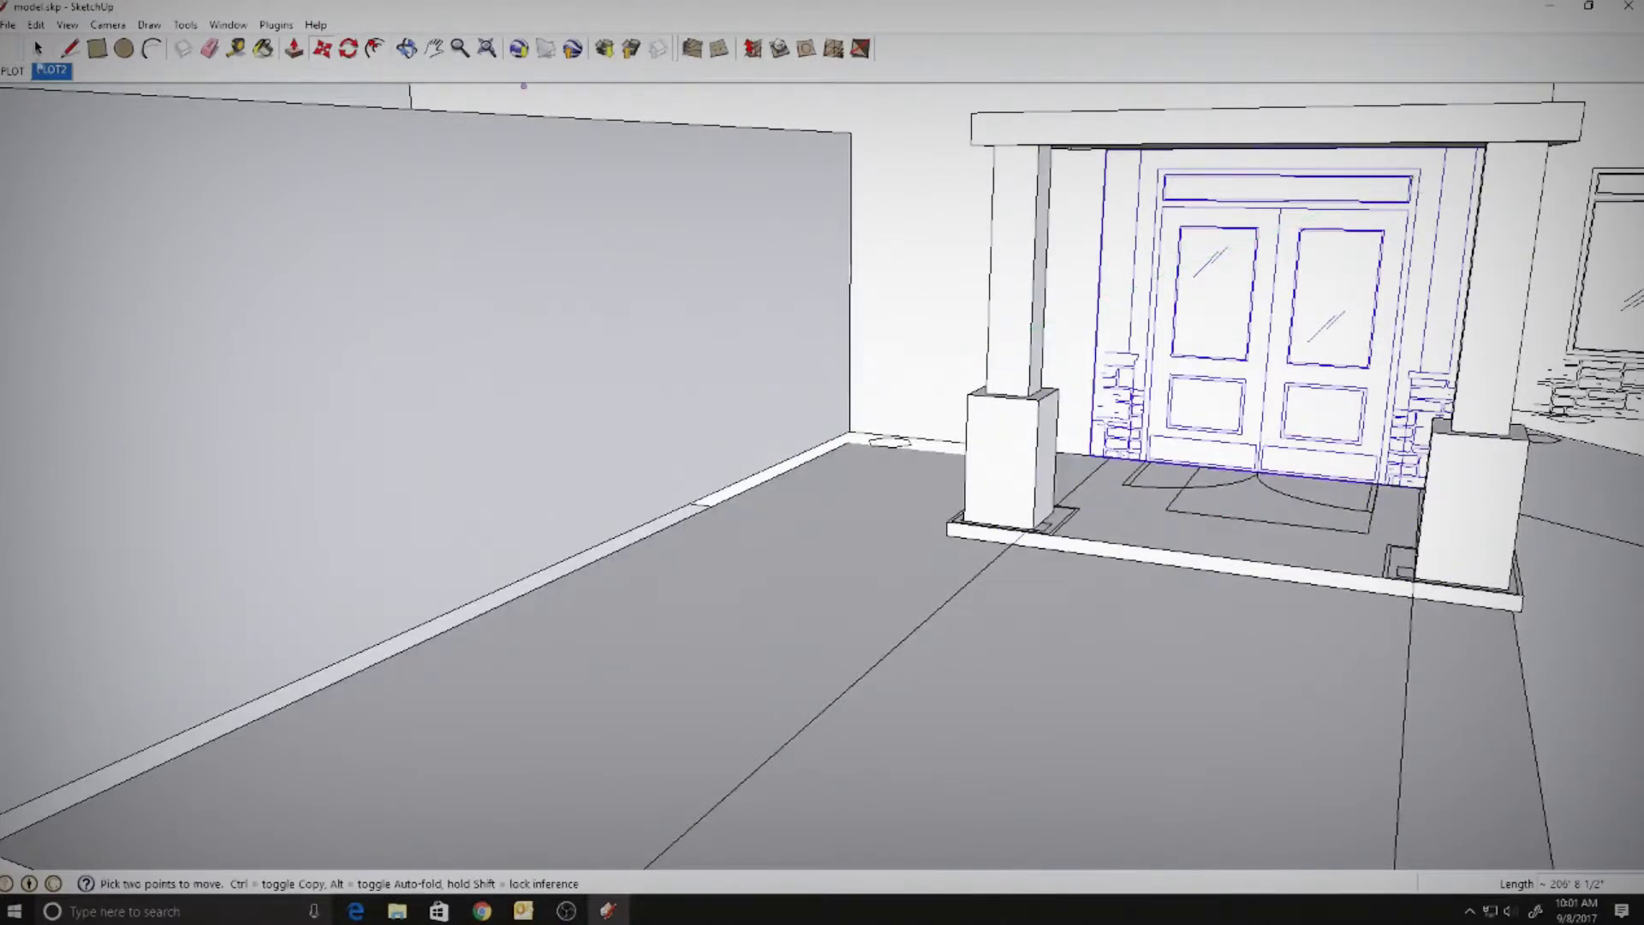
pyautogui.press('space')
pyautogui.scroll(-6, 868, 689)
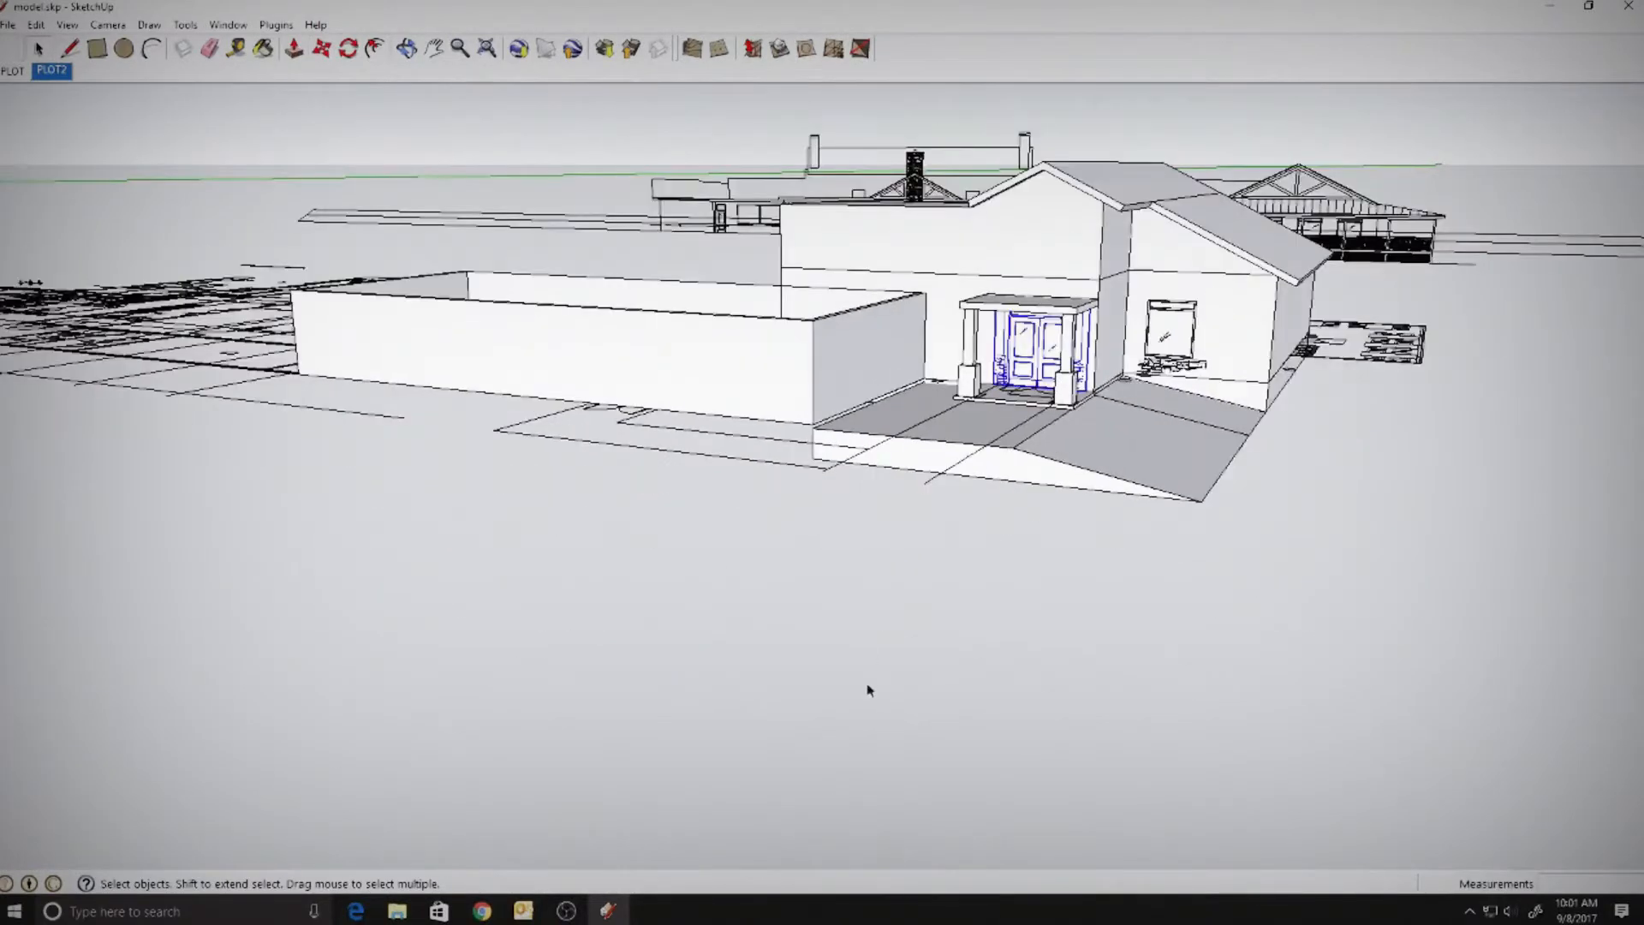
pyautogui.click(867, 689)
# - Duplicate in place the elevation's window on the other side of the double doors, with the stonework below it, as a separate group
pyautogui.scroll(-3, 1097, 353)
pyautogui.moveTo(225, 346); pyautogui.dragTo(291, 369, button='middle')
pyautogui.scroll(-2, 1331, 276)
pyautogui.moveTo(1264, 780); pyautogui.dragTo(1264, 780, button='middle')
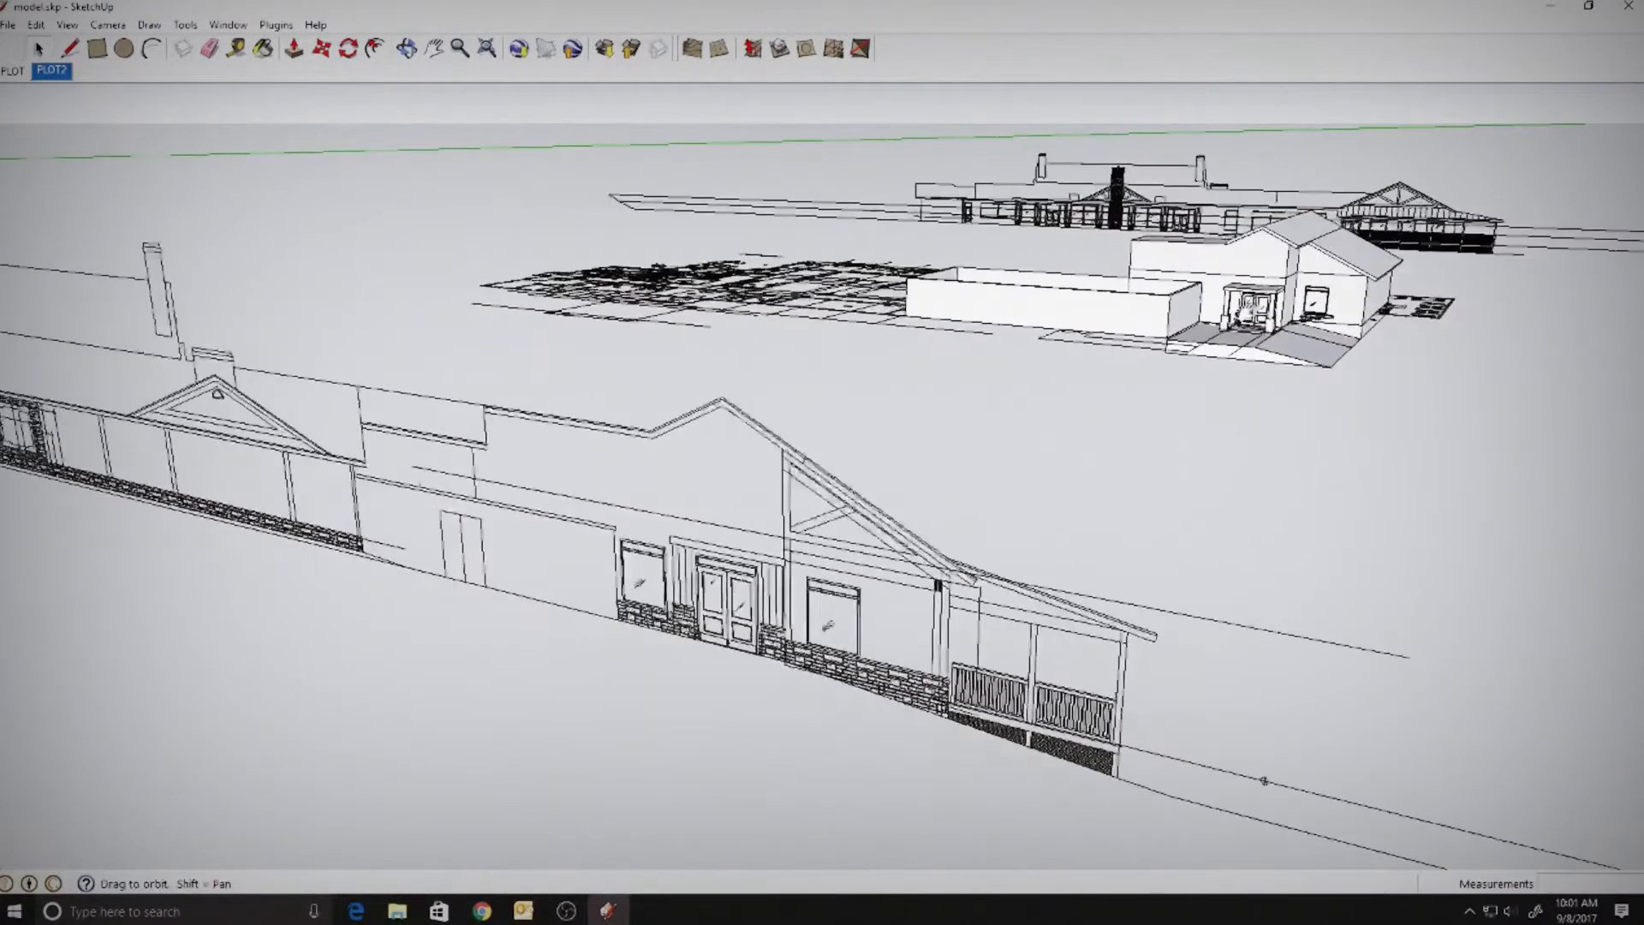
pyautogui.keyDown('shift'); pyautogui.moveTo(823, 632); pyautogui.dragTo(910, 589, button='middle'); pyautogui.keyUp('shift')
pyautogui.scroll(2, 729, 514)
pyautogui.doubleClick(730, 514)
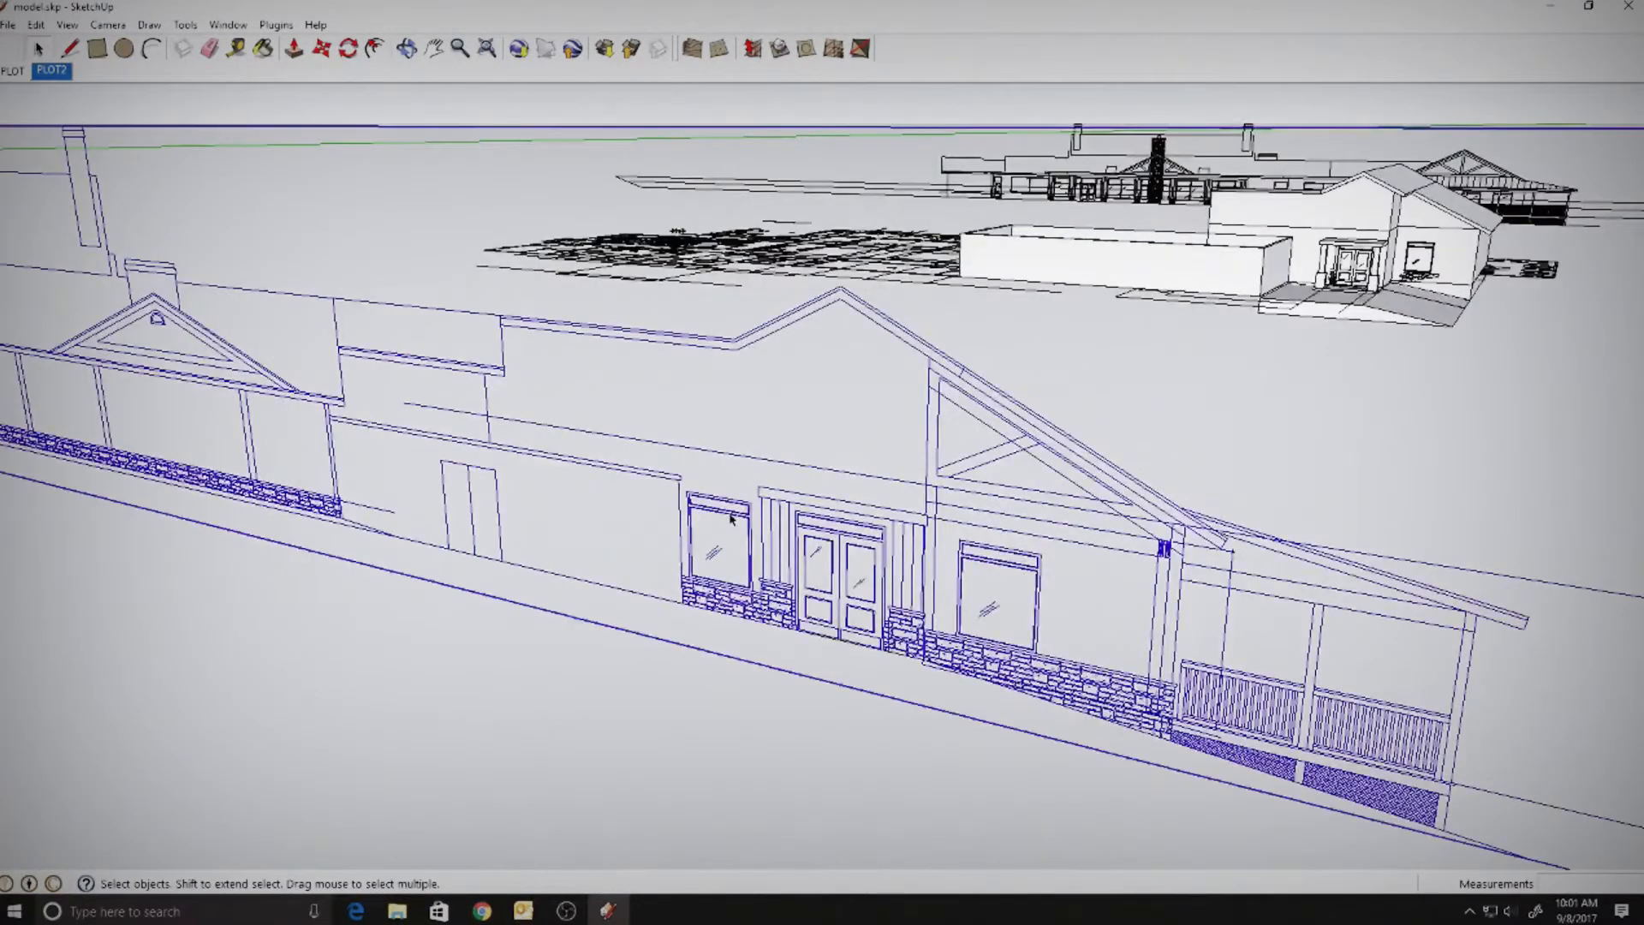
pyautogui.click(711, 511)
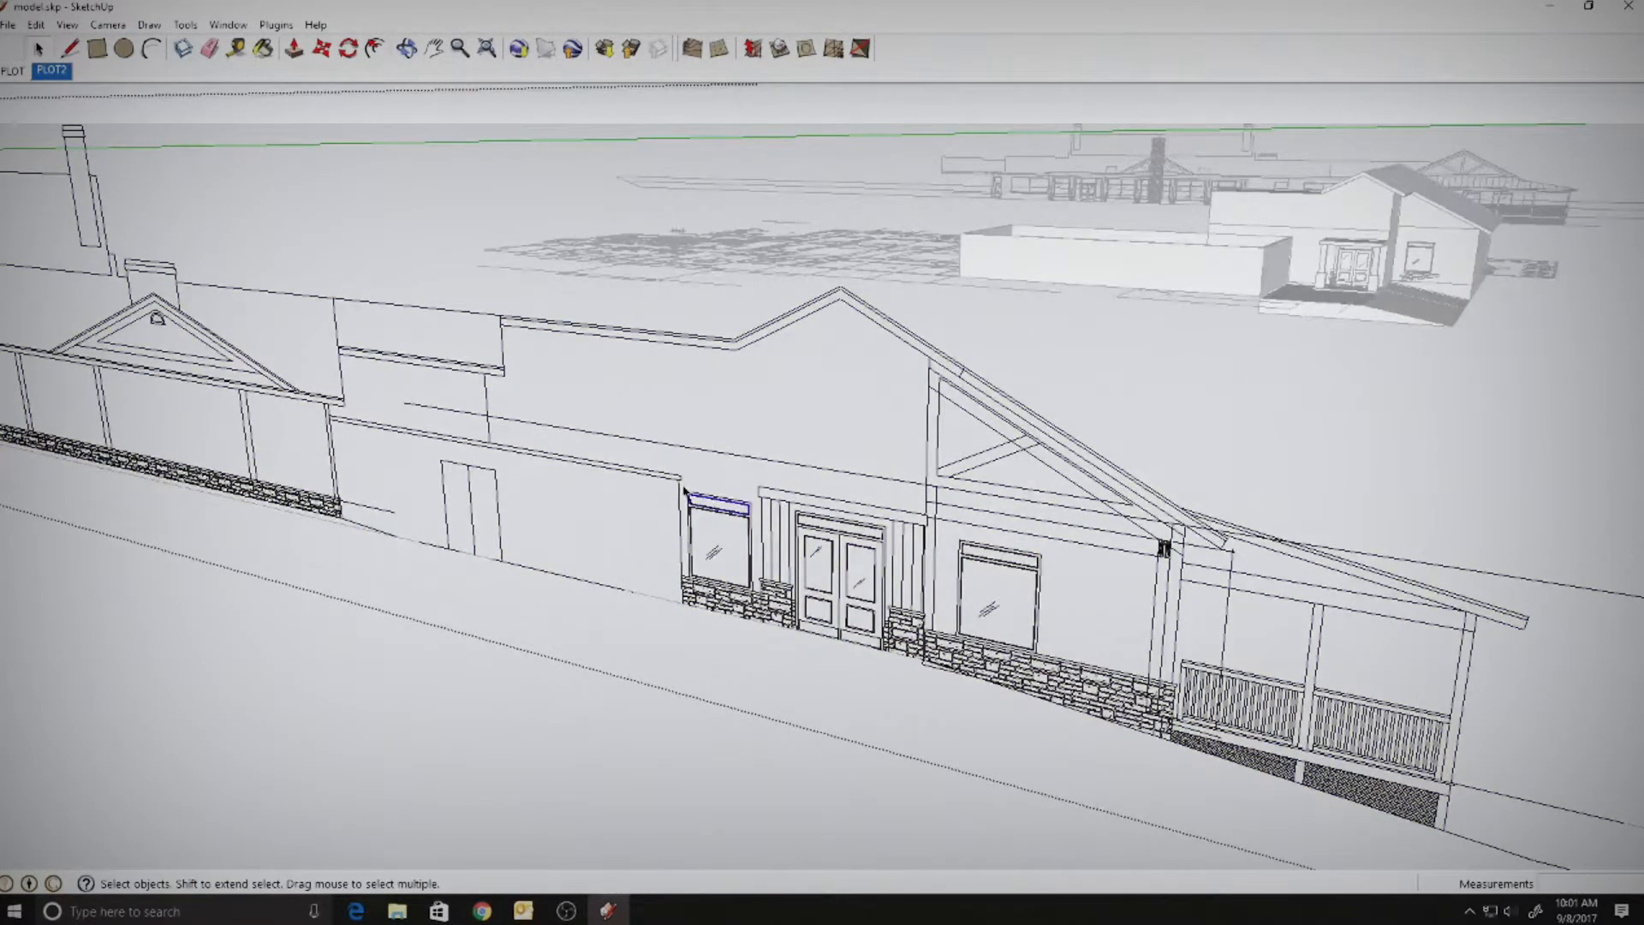
pyautogui.click(730, 538)
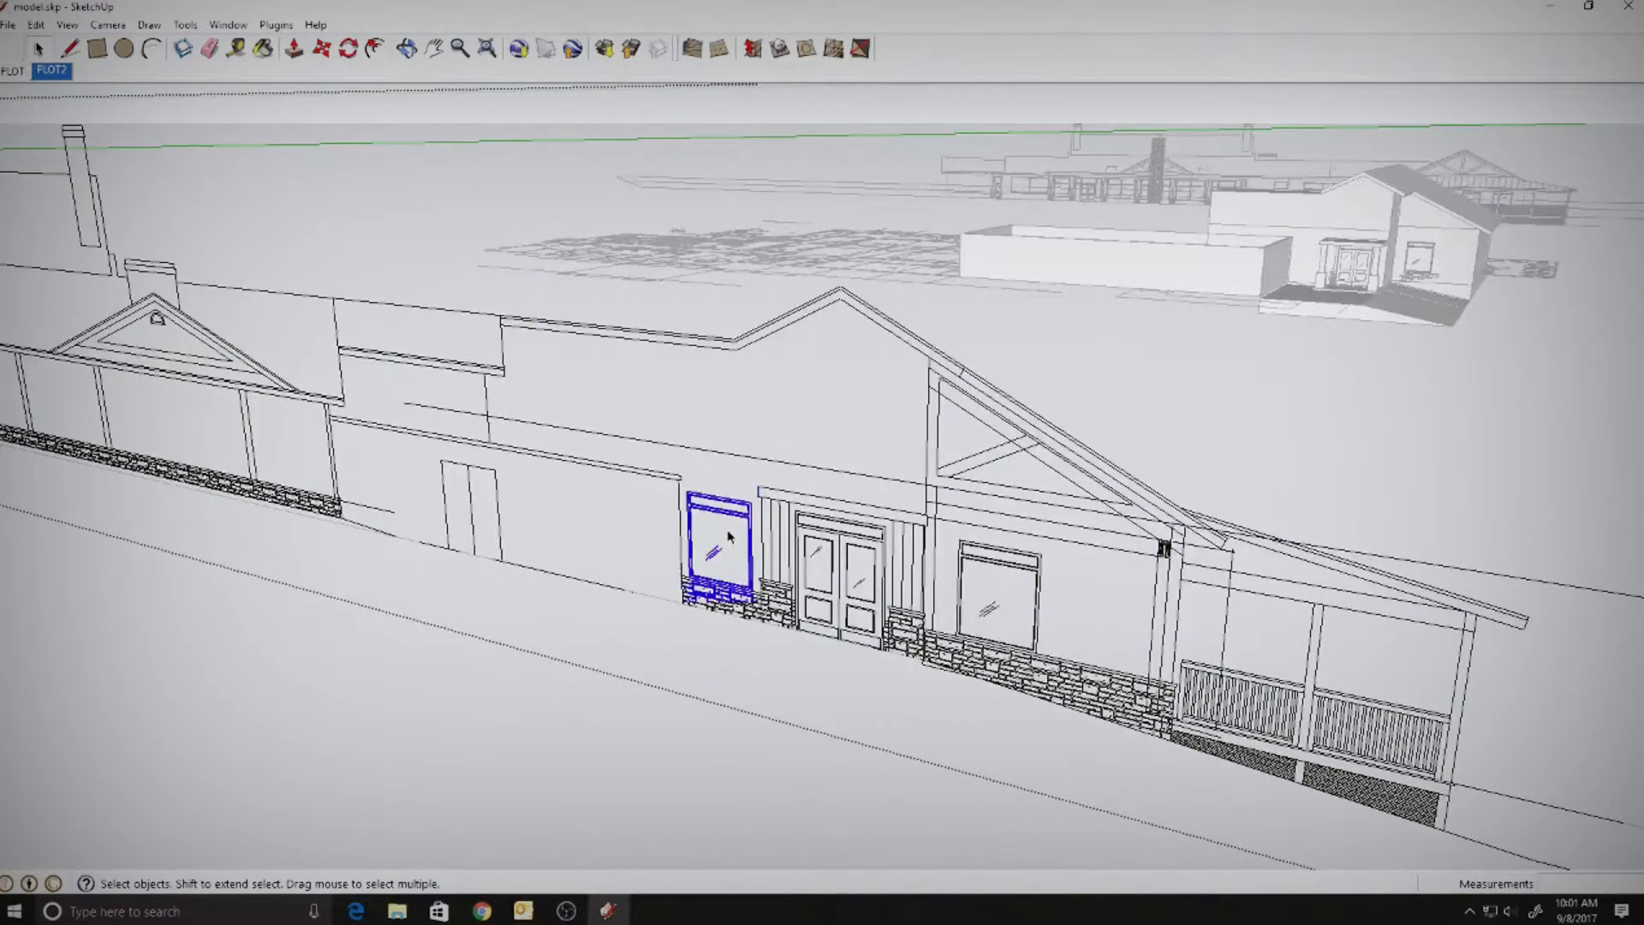
pyautogui.click(636, 588)
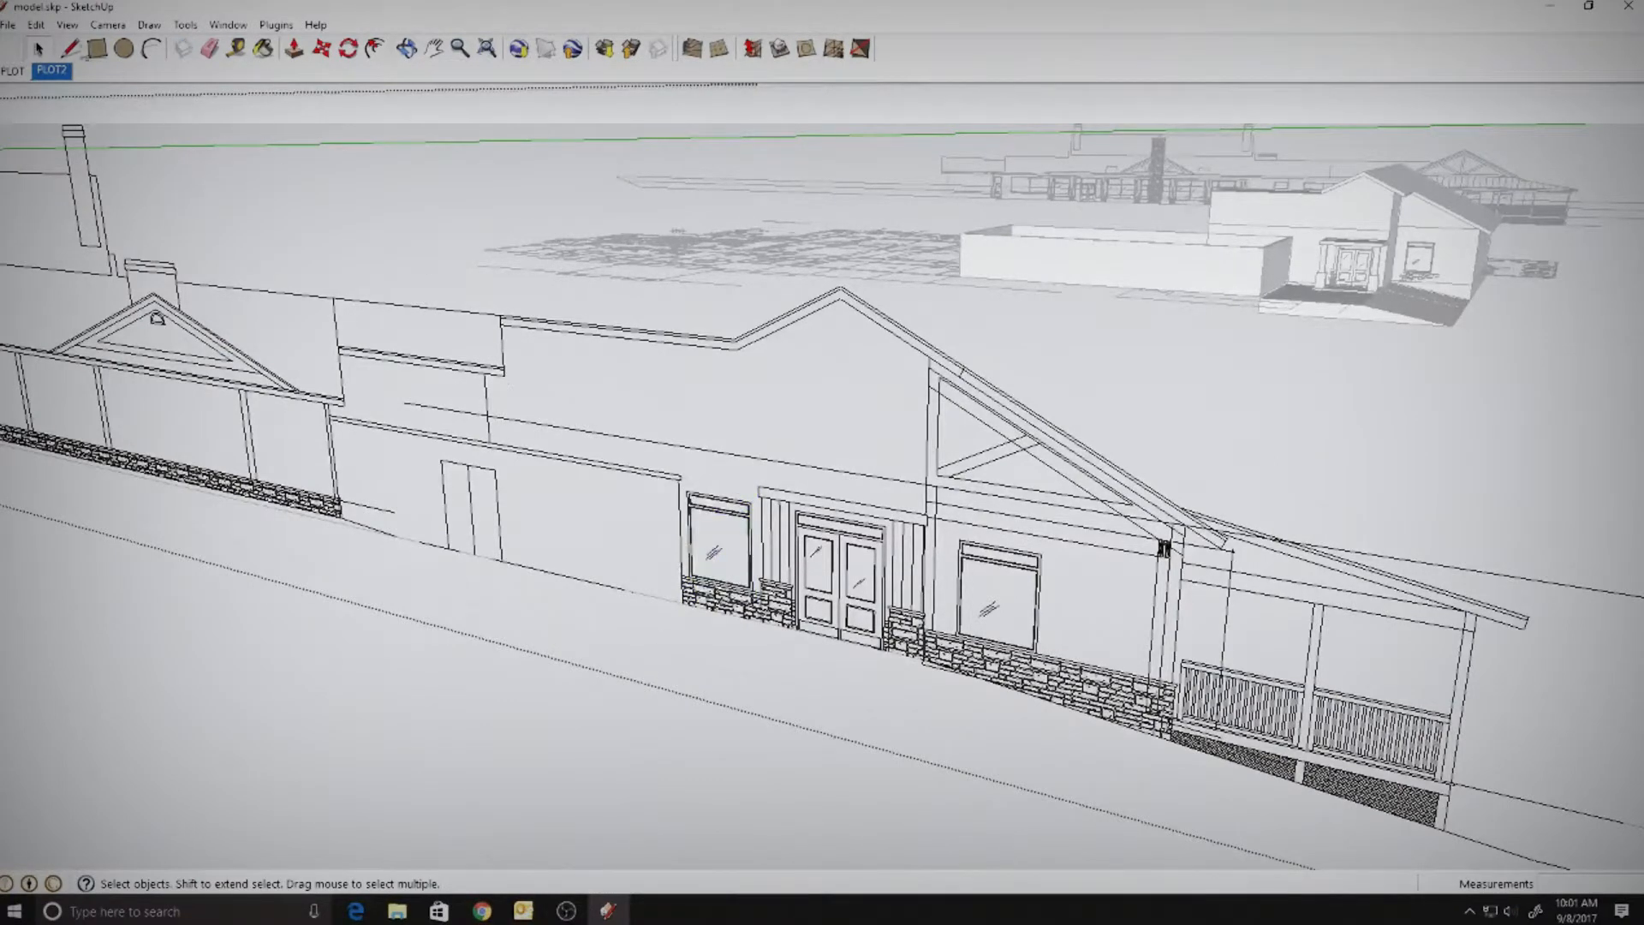
pyautogui.click(36, 25)
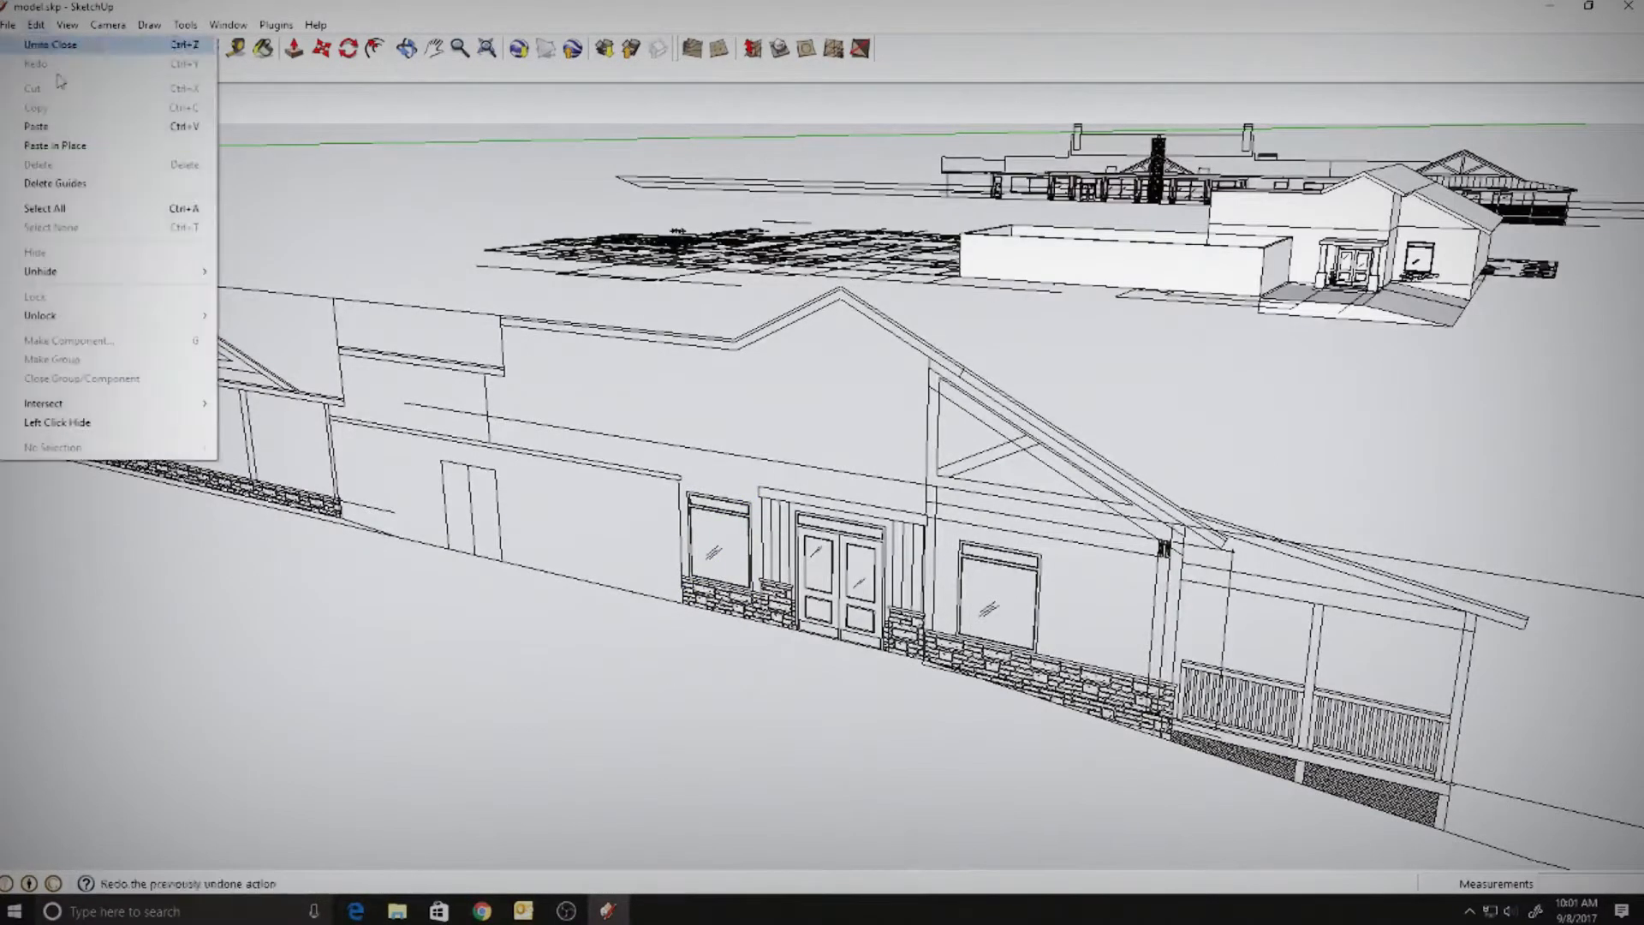
pyautogui.click(69, 140)
pyautogui.rightClick(727, 519)
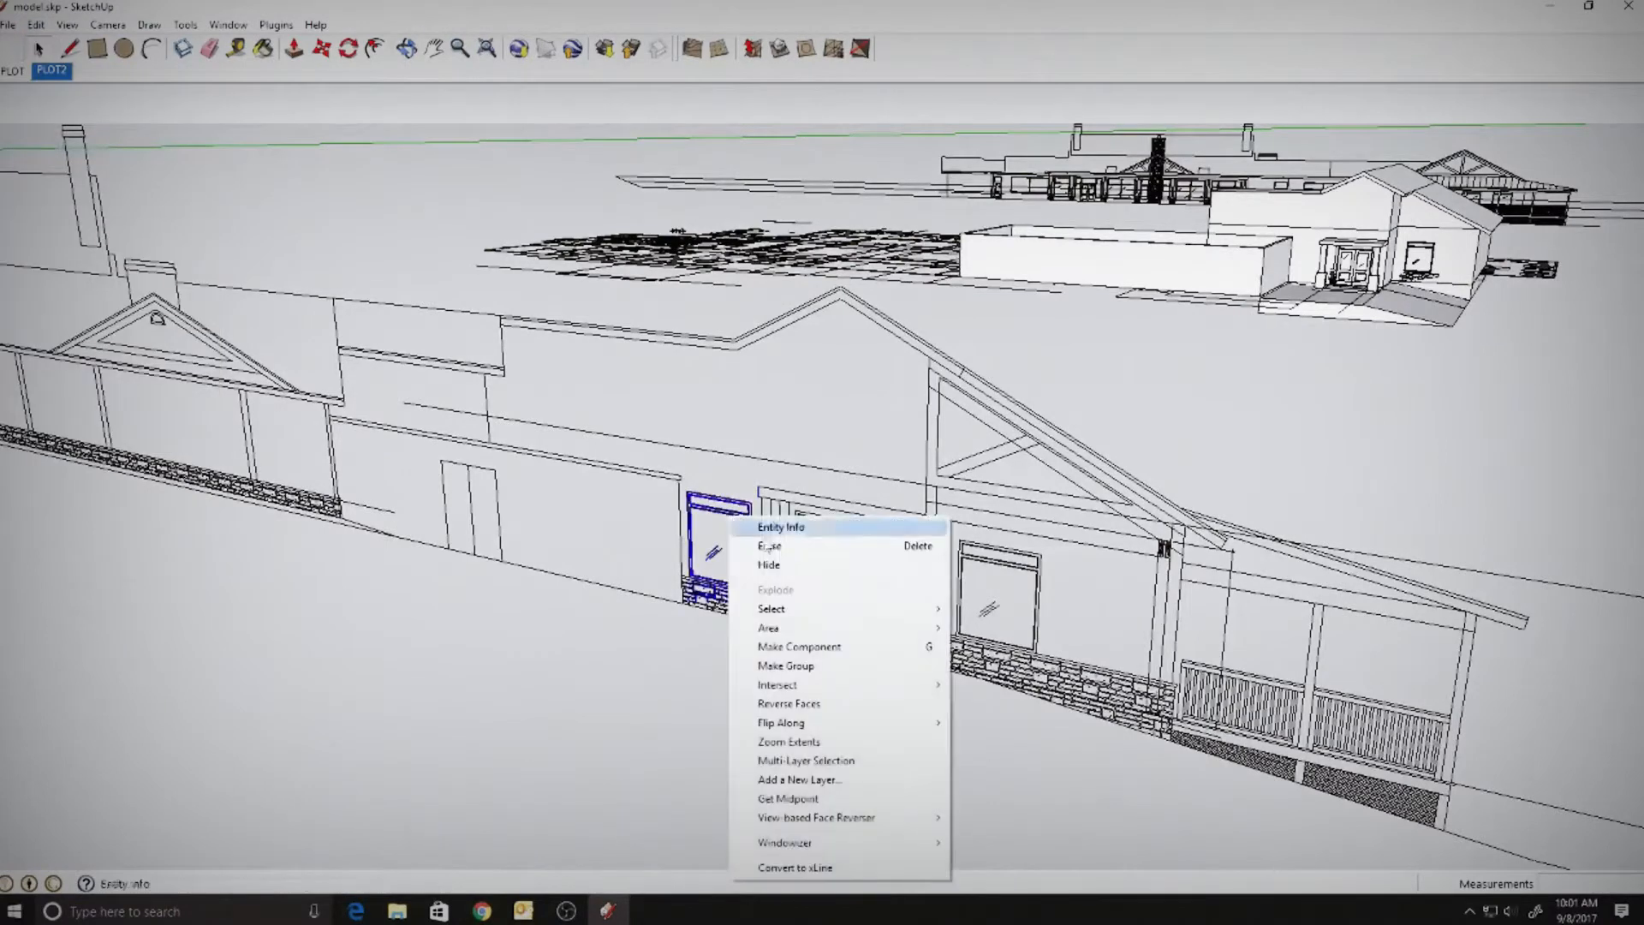
pyautogui.click(796, 677)
# - Move the duplicated window group from the elevation onto the wall behind the entry canopy, between the double doors and the side wall, and clear the selection
pyautogui.click(319, 50)
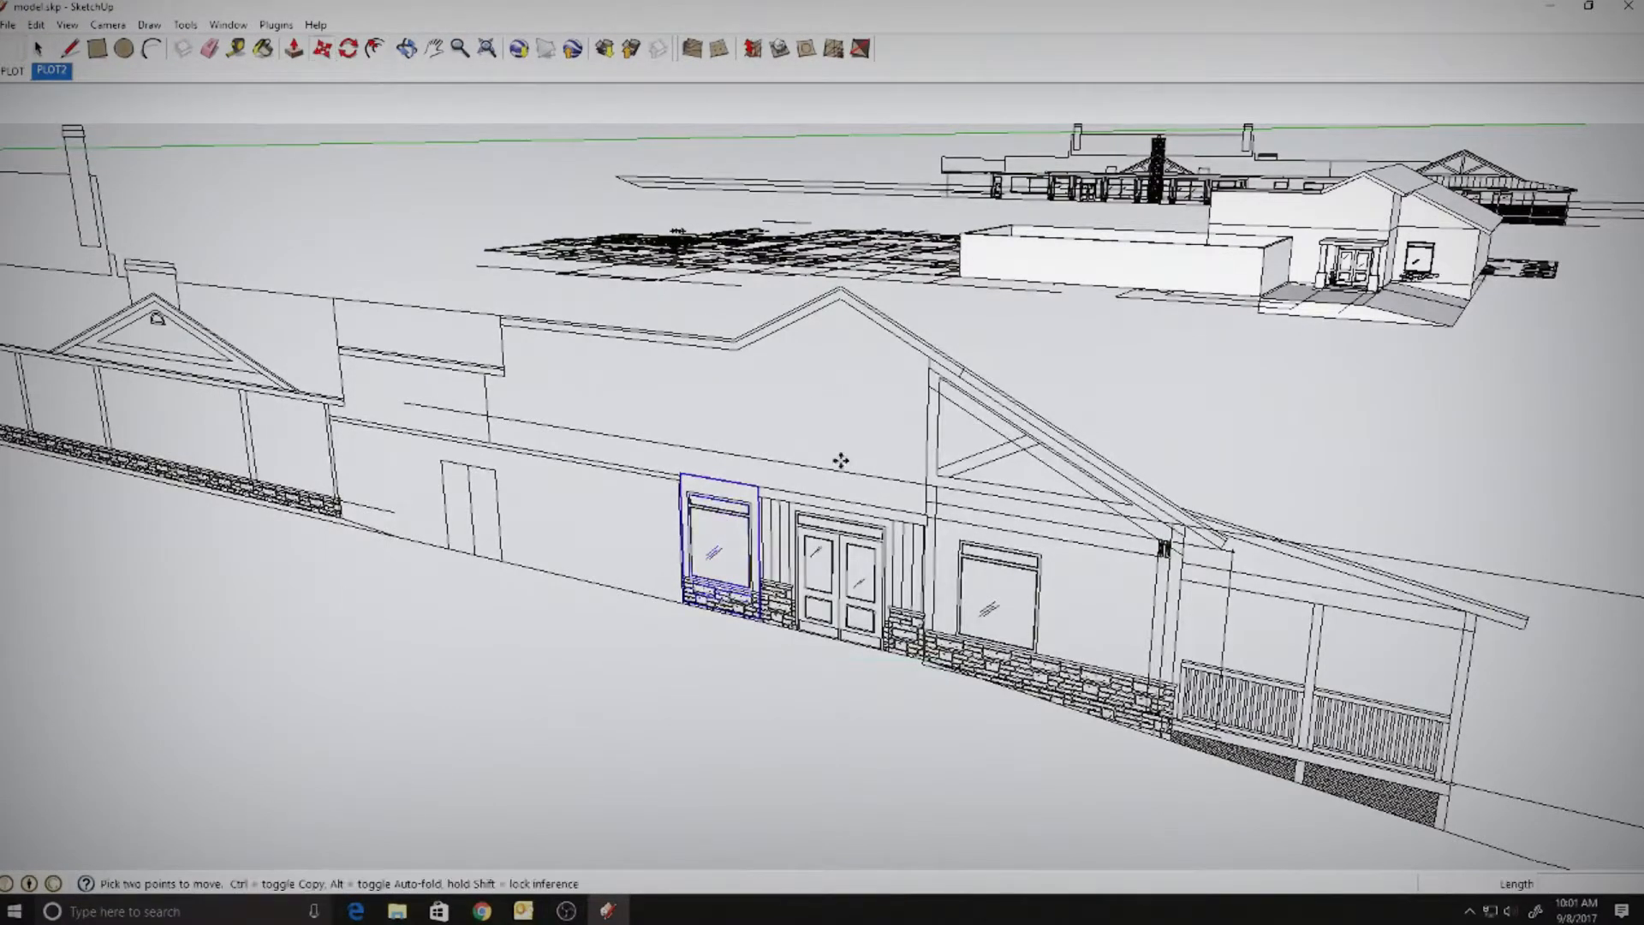
pyautogui.click(724, 493)
pyautogui.keyDown('shift'); pyautogui.moveTo(1031, 368); pyautogui.dragTo(681, 565, button='middle'); pyautogui.keyUp('shift')
pyautogui.scroll(3, 1131, 338)
pyautogui.scroll(3, 1137, 327)
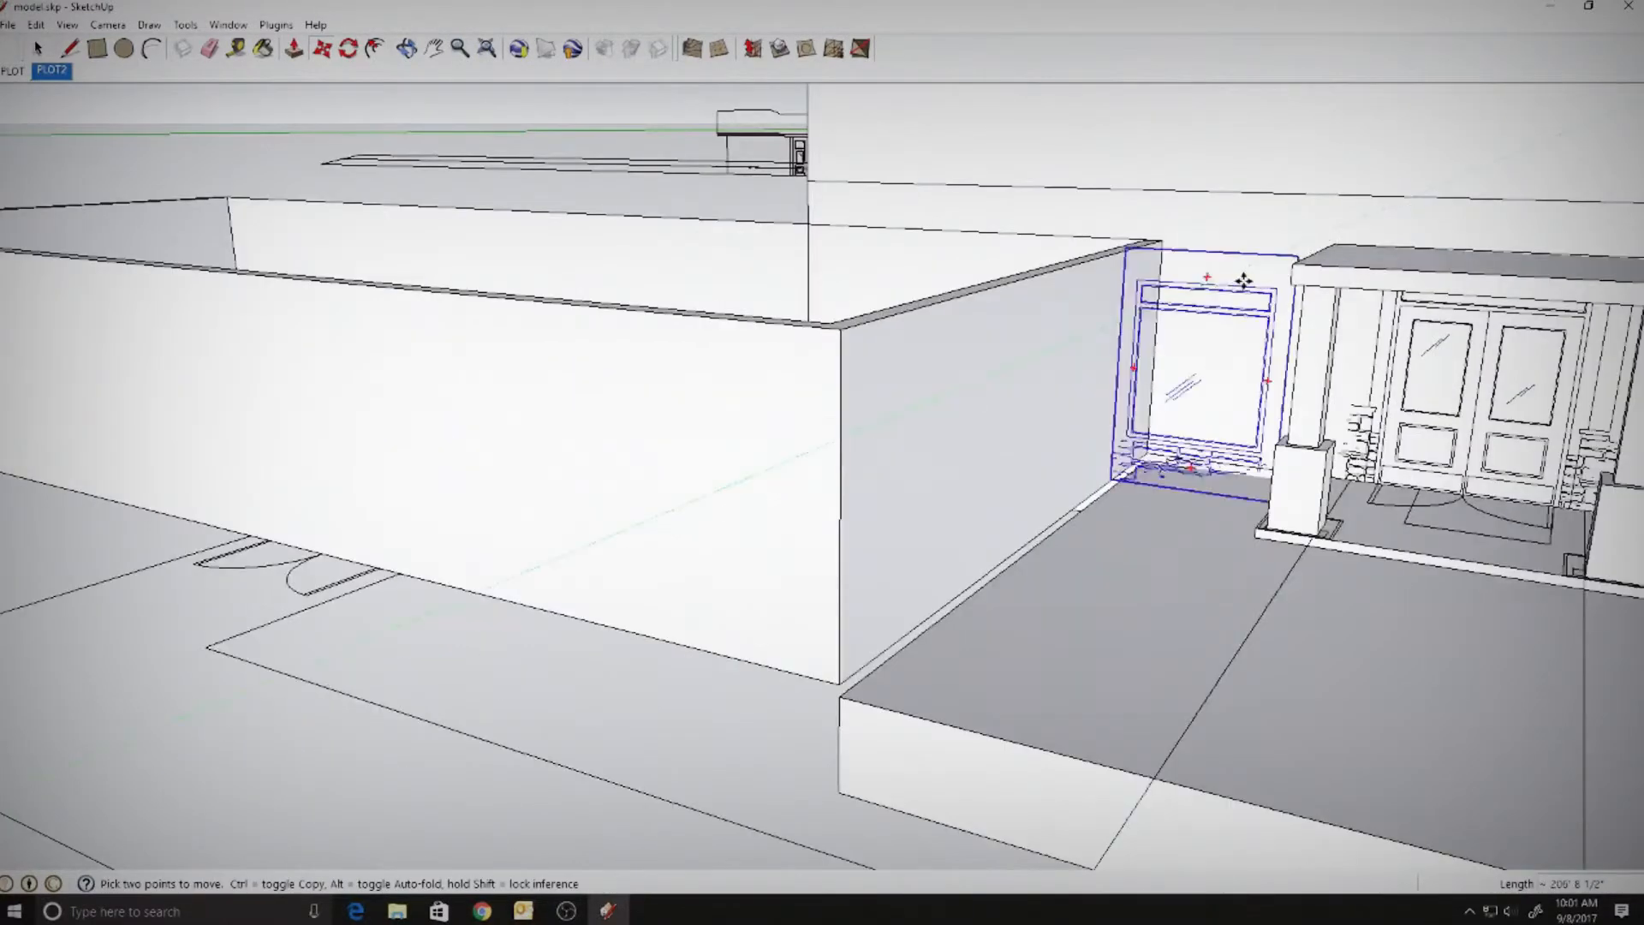
pyautogui.scroll(4, 1258, 266)
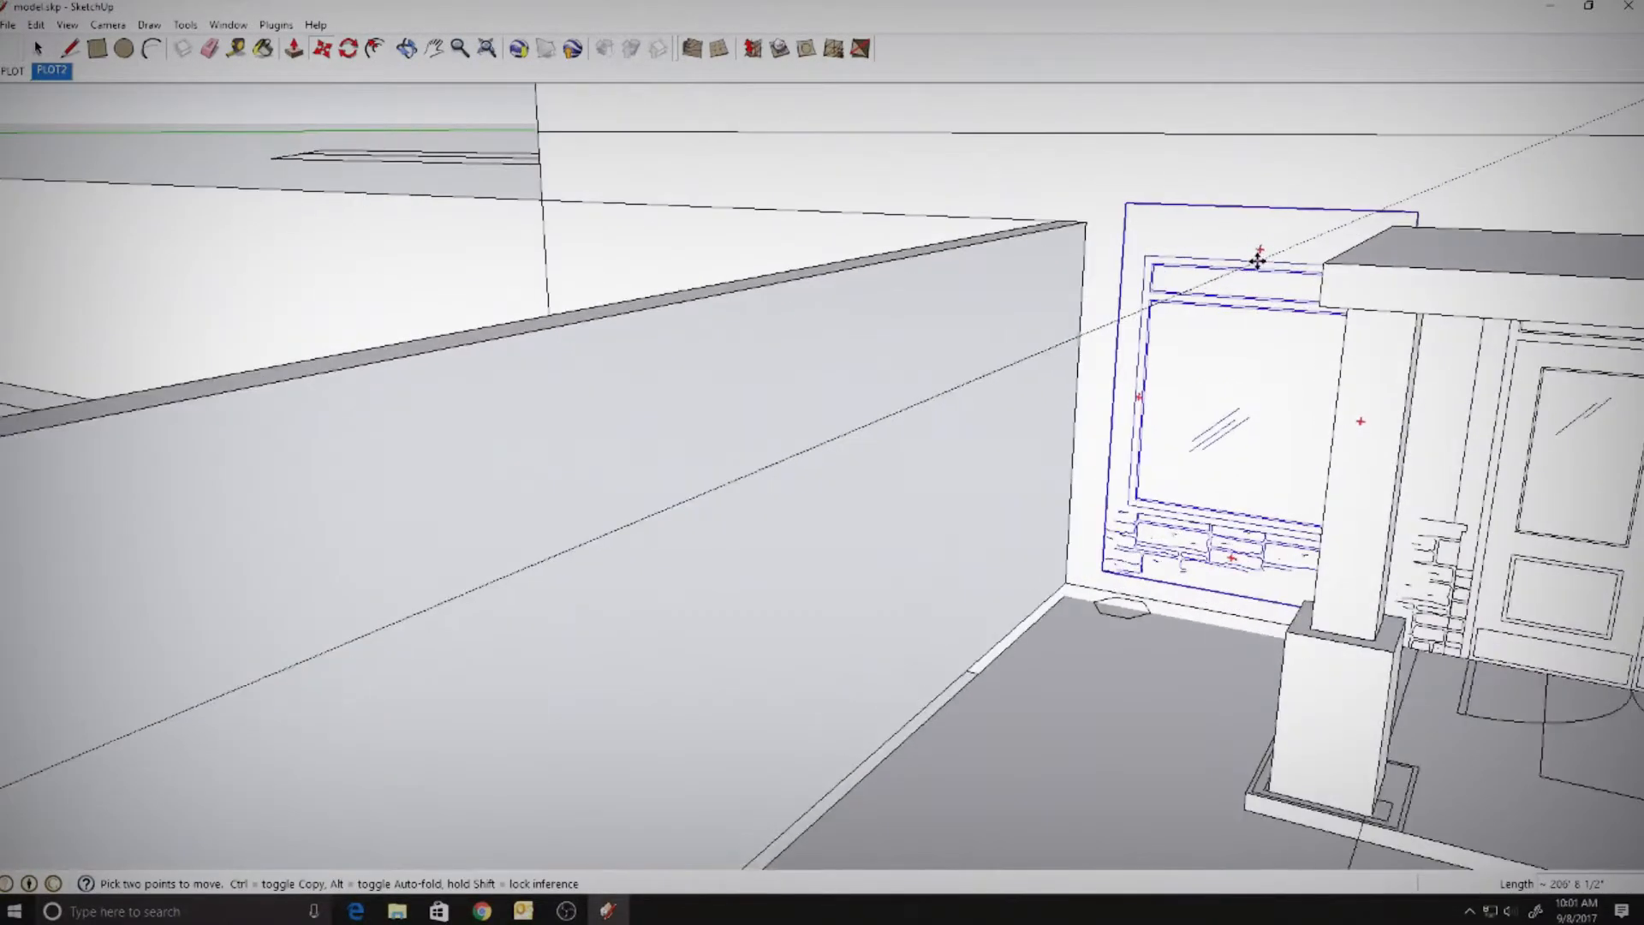
pyautogui.click(1222, 273)
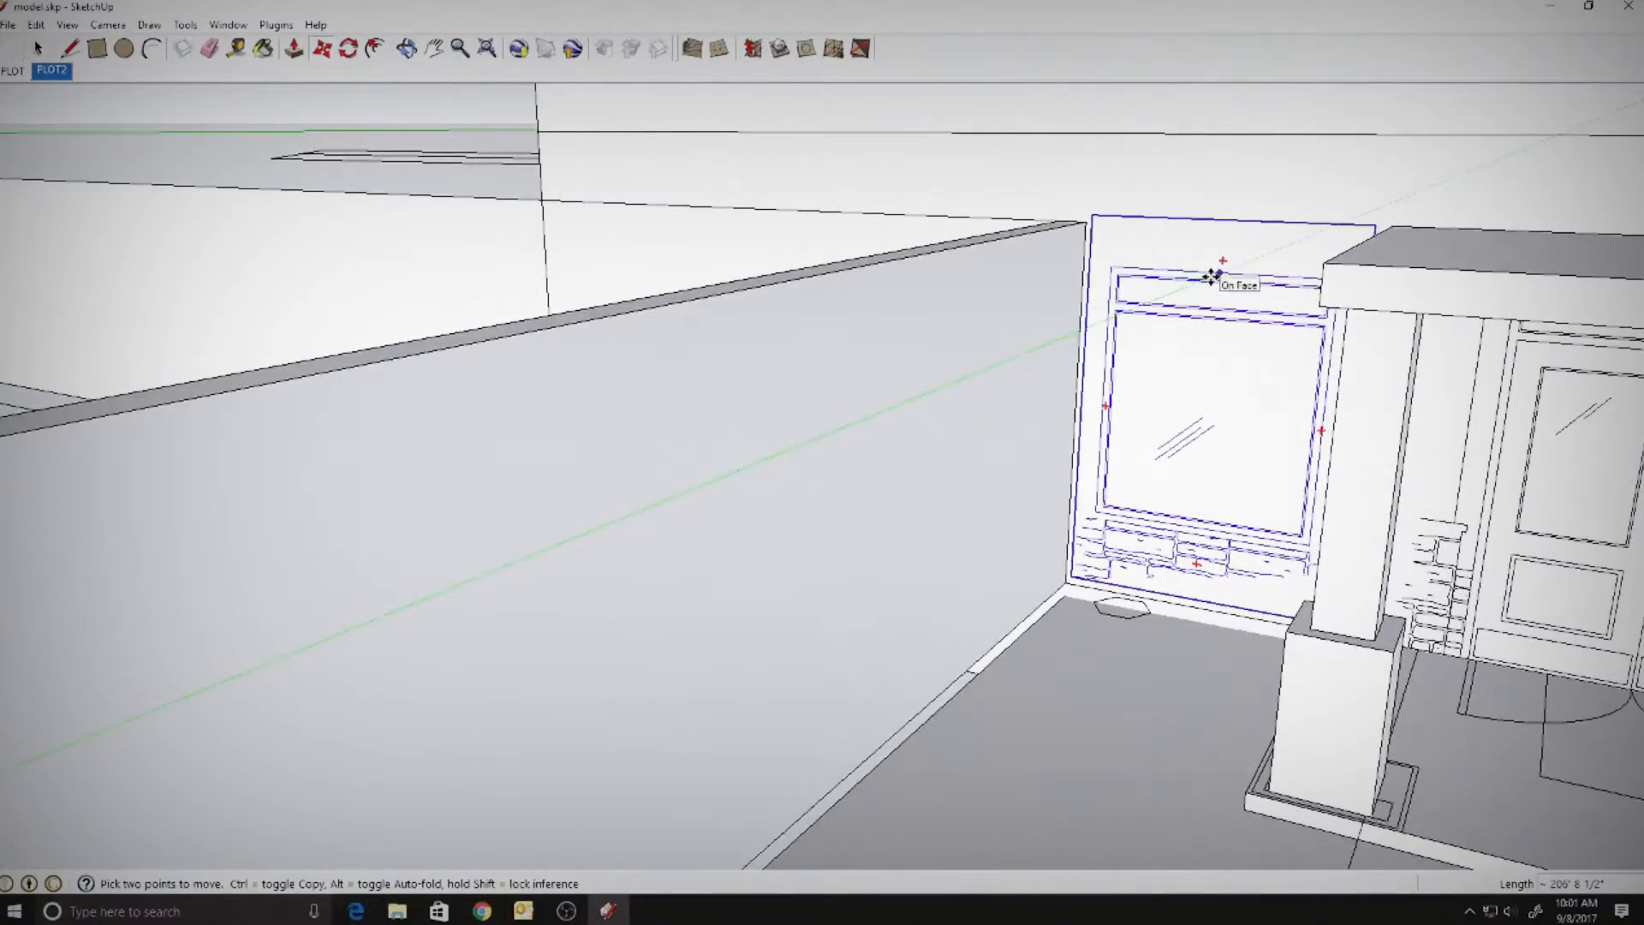
pyautogui.click(37, 48)
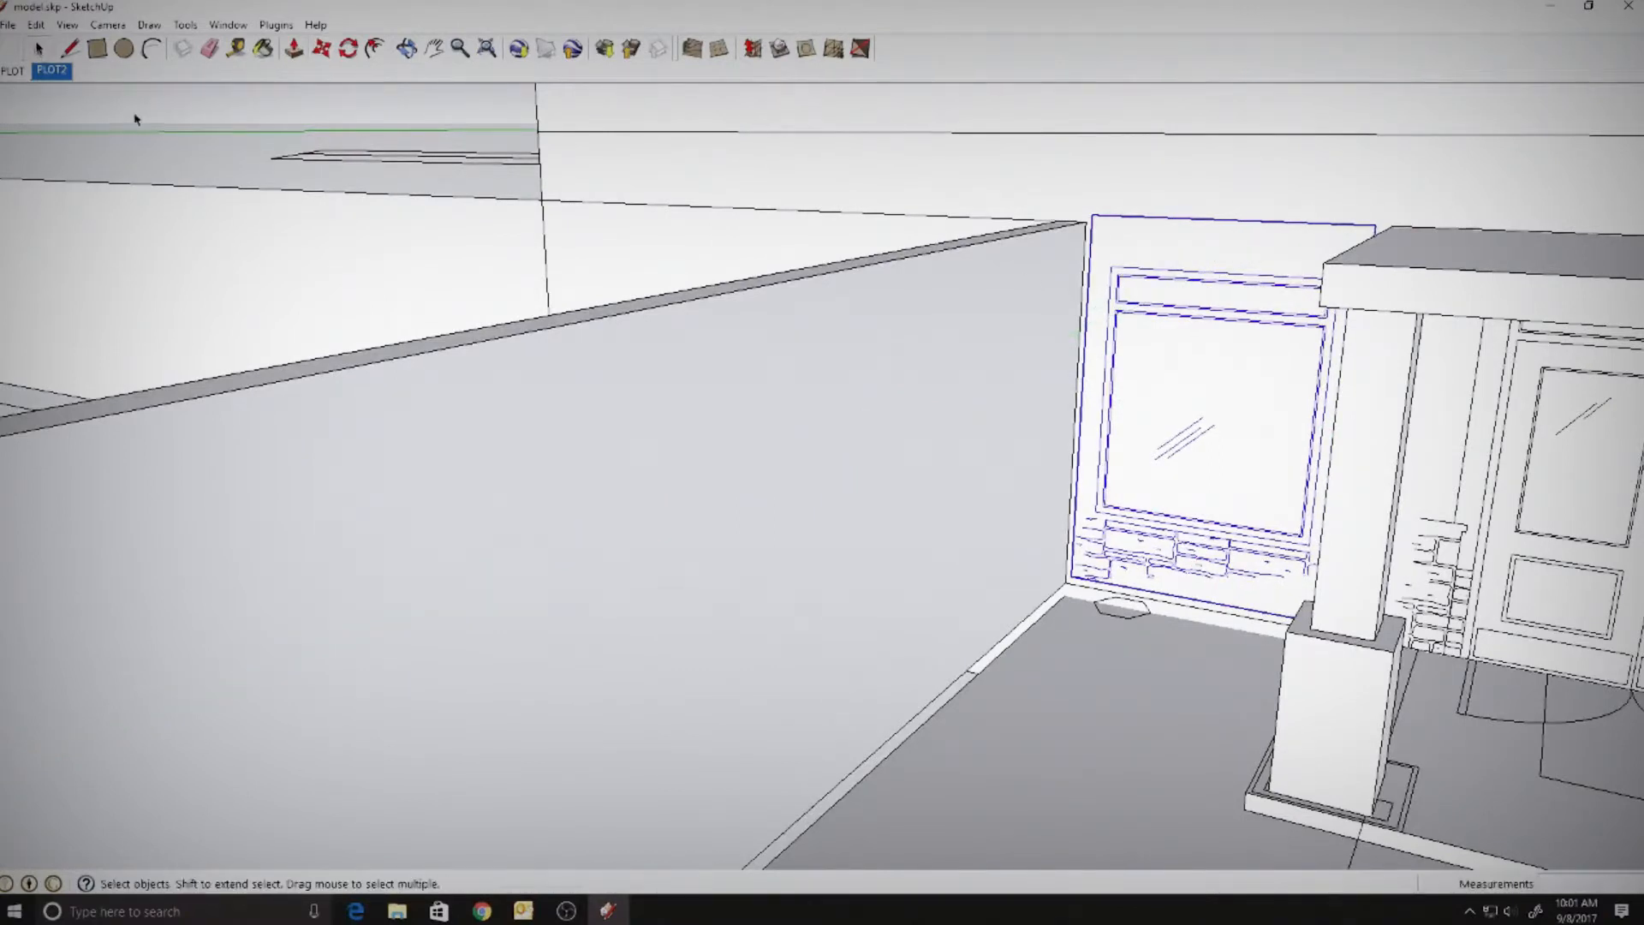
pyautogui.scroll(-6, 688, 775)
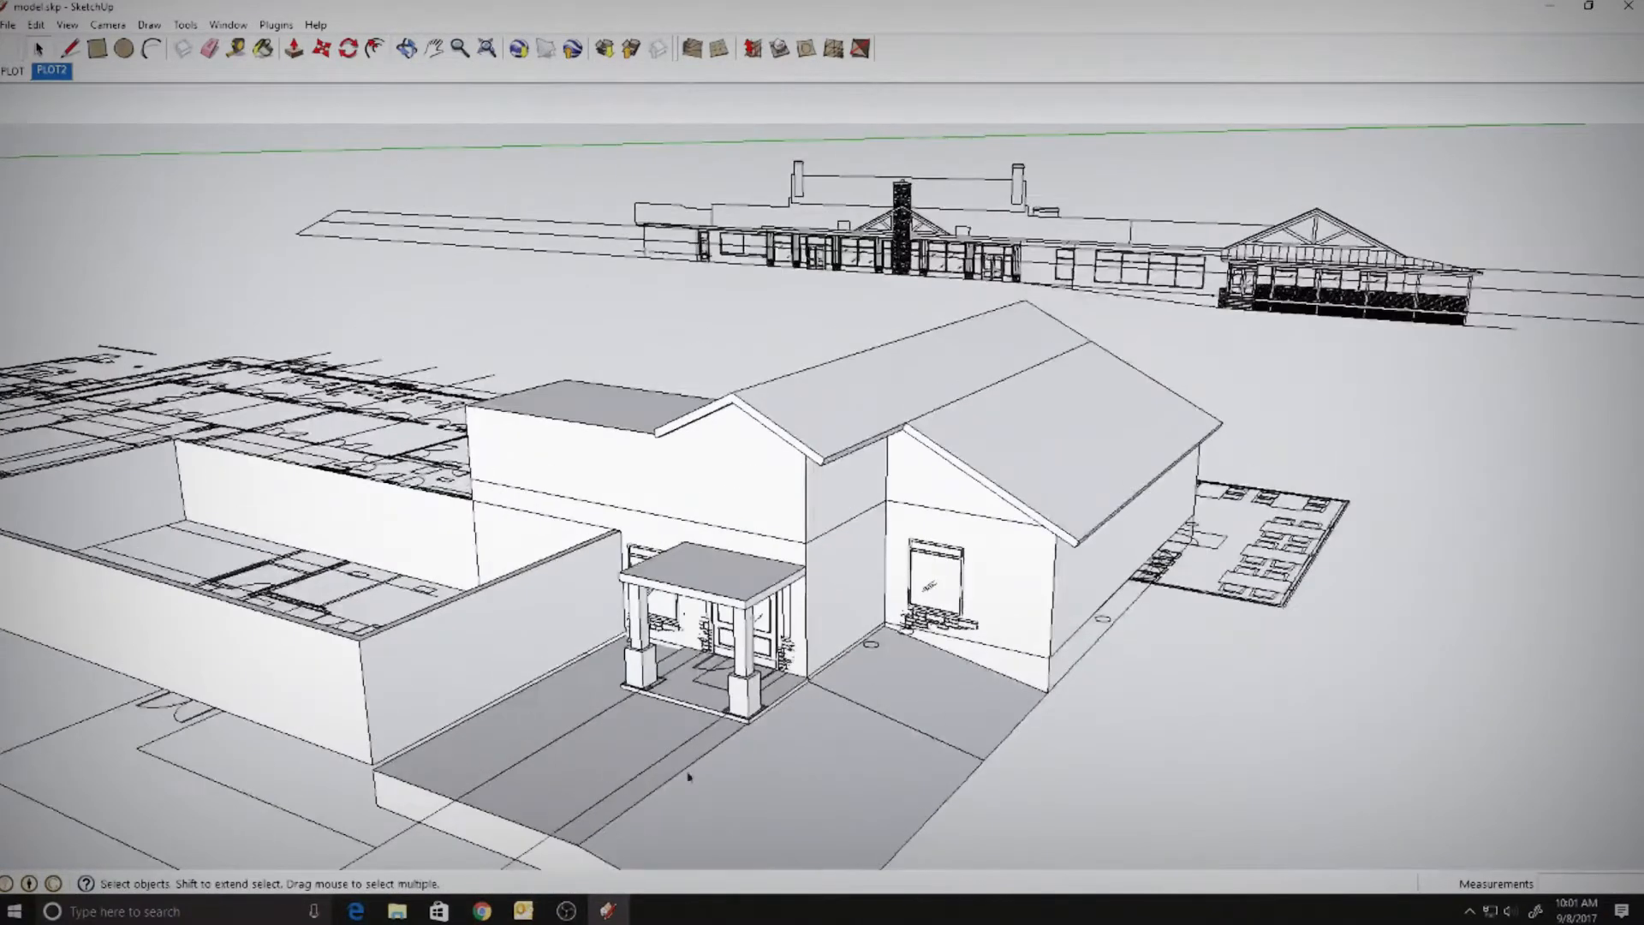
# - Draw a 1' 8" square over the top of the front canopy column's pedestal and offset its outline outward
pyautogui.moveTo(688, 776); pyautogui.dragTo(608, 633, button='middle')
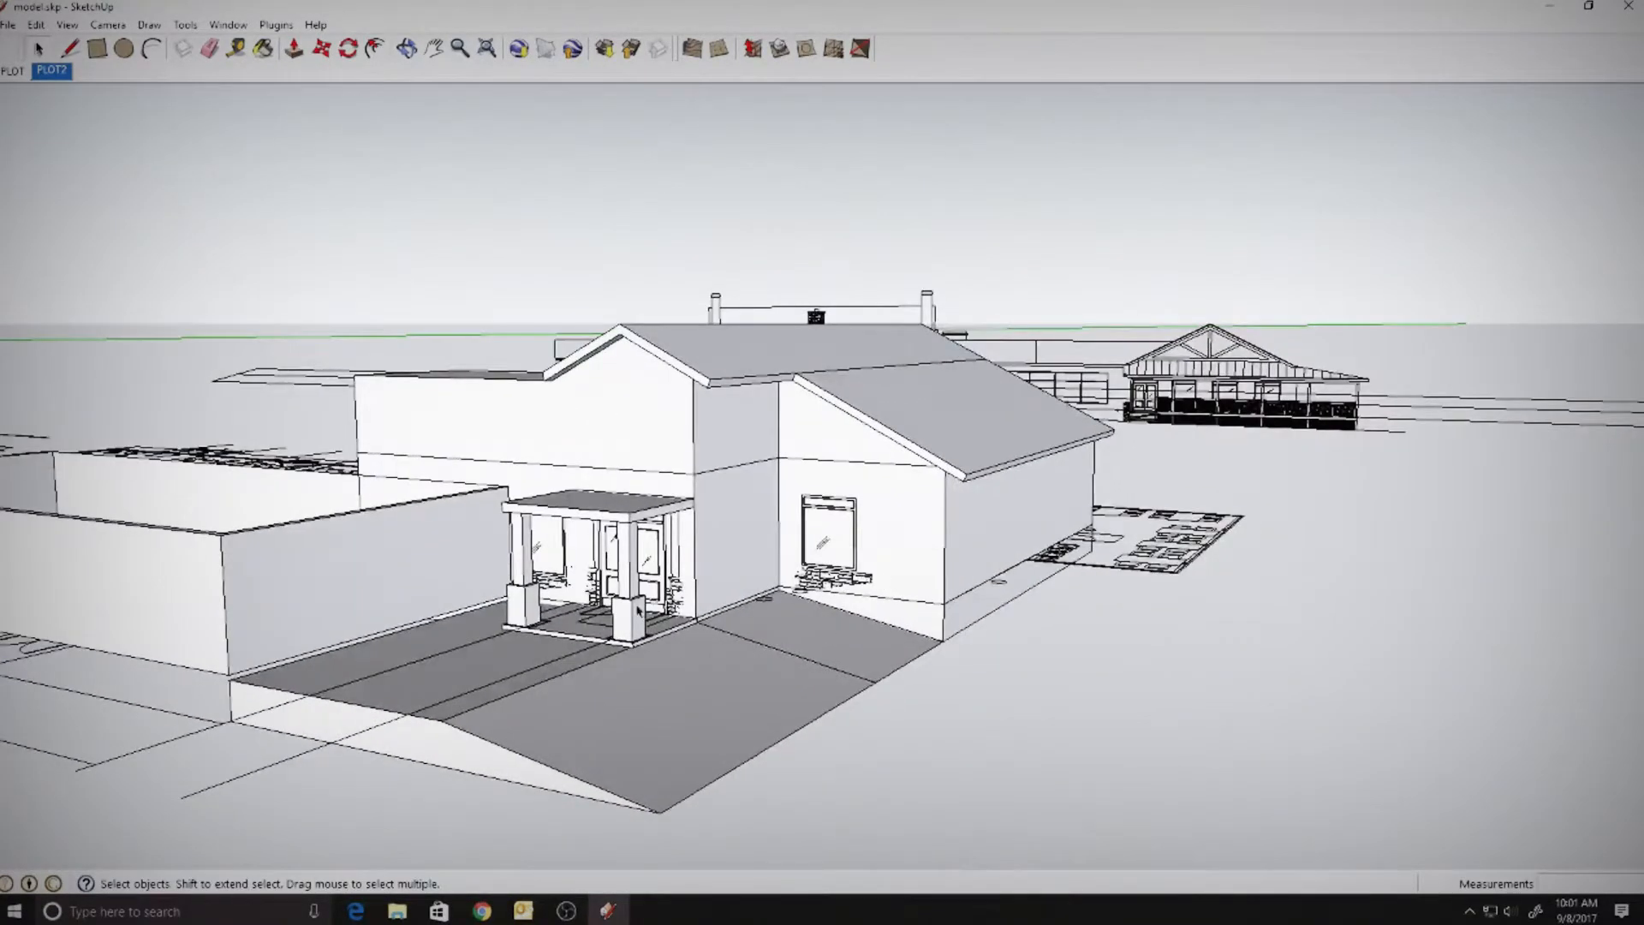
pyautogui.scroll(10, 638, 610)
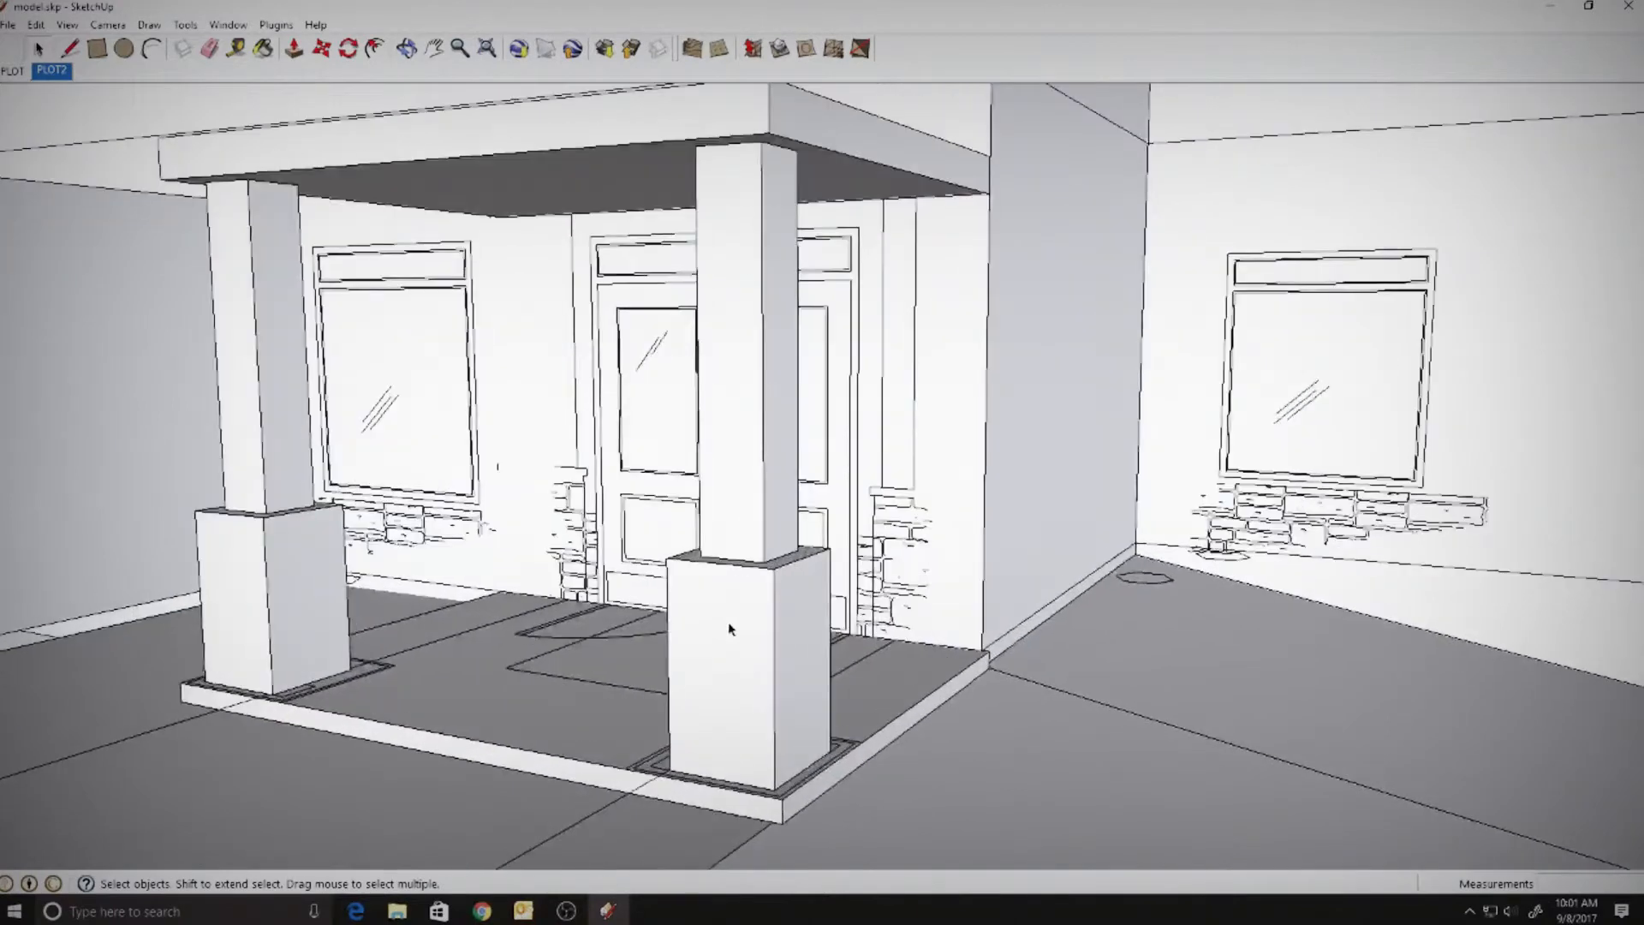
pyautogui.scroll(6, 729, 630)
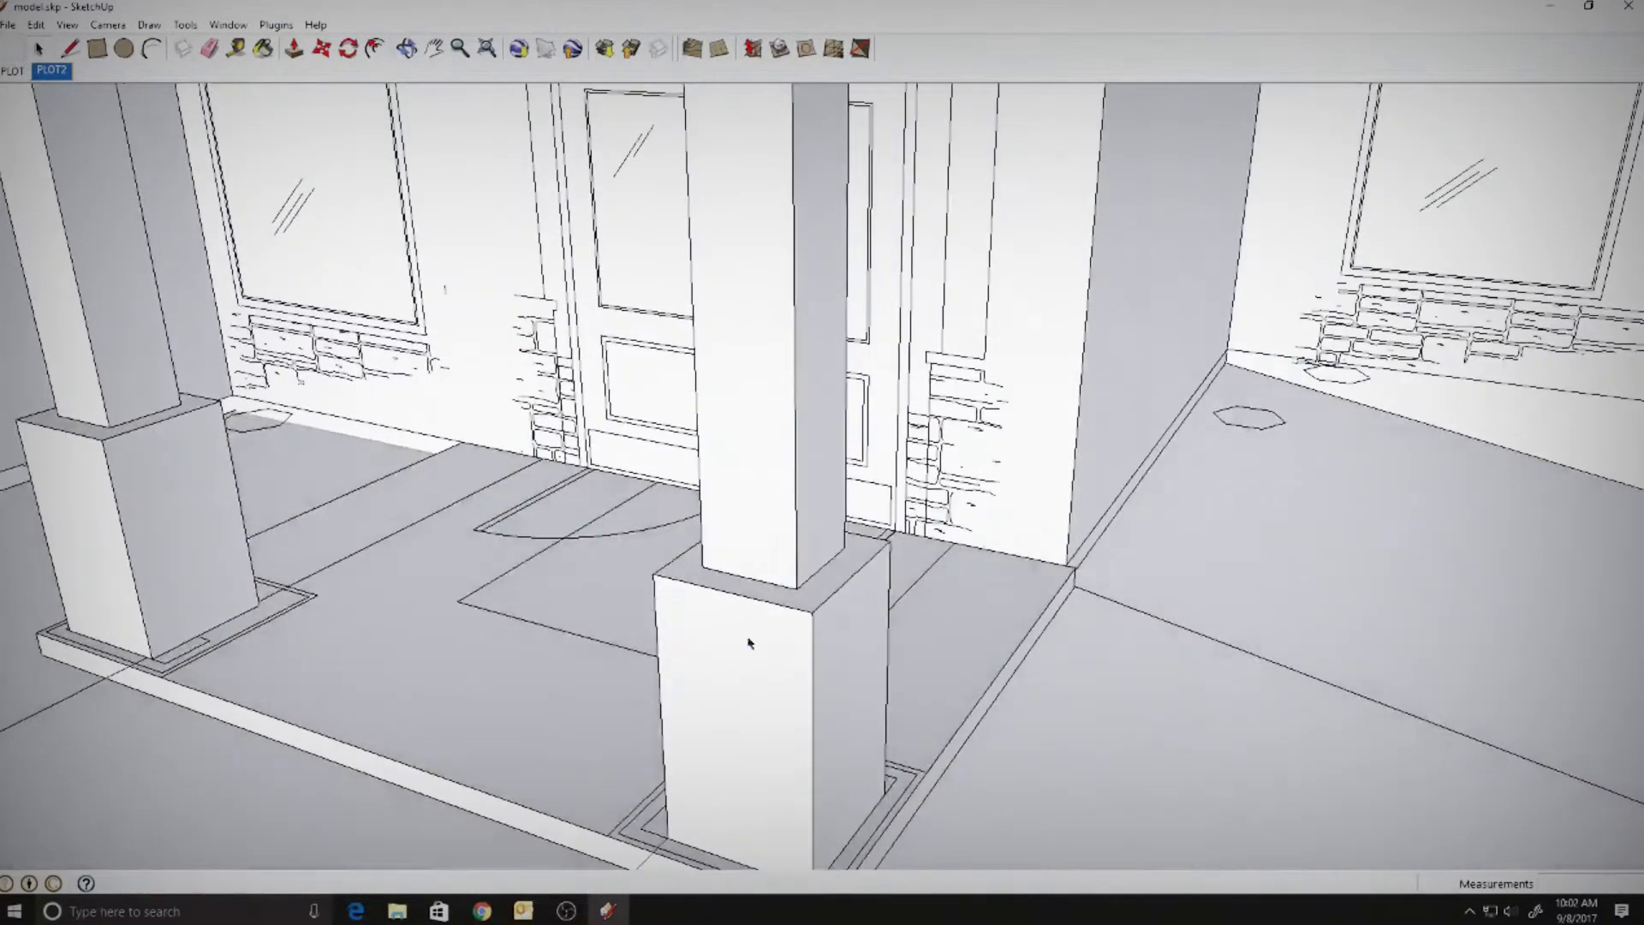
pyautogui.click(97, 48)
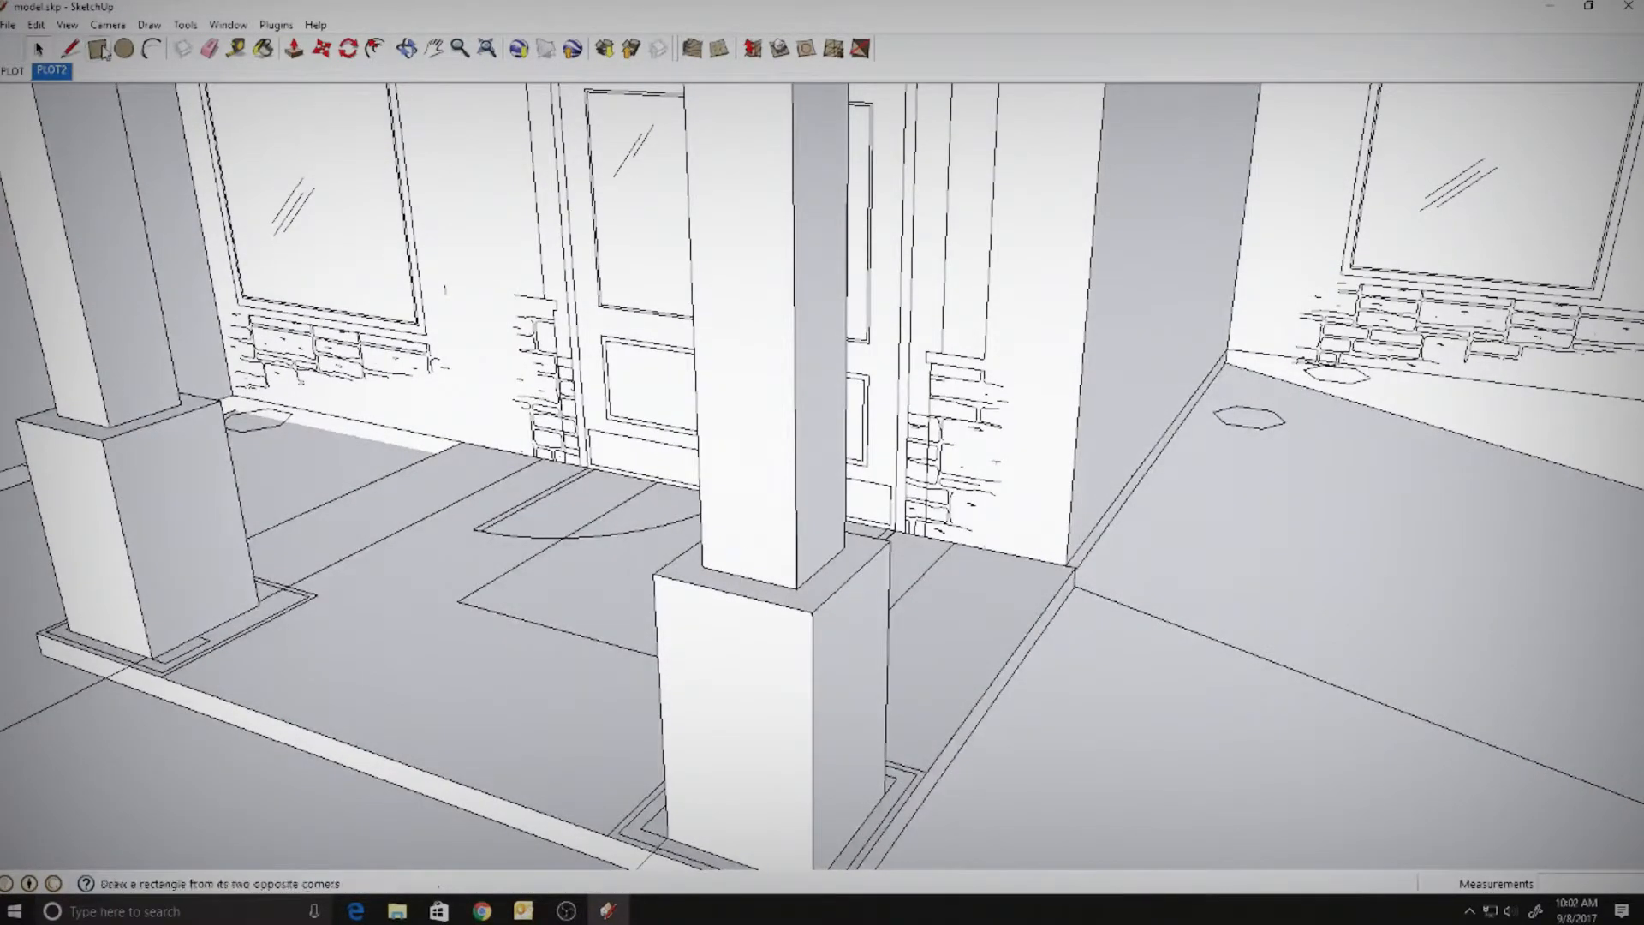
pyautogui.click(657, 571)
pyautogui.click(889, 534)
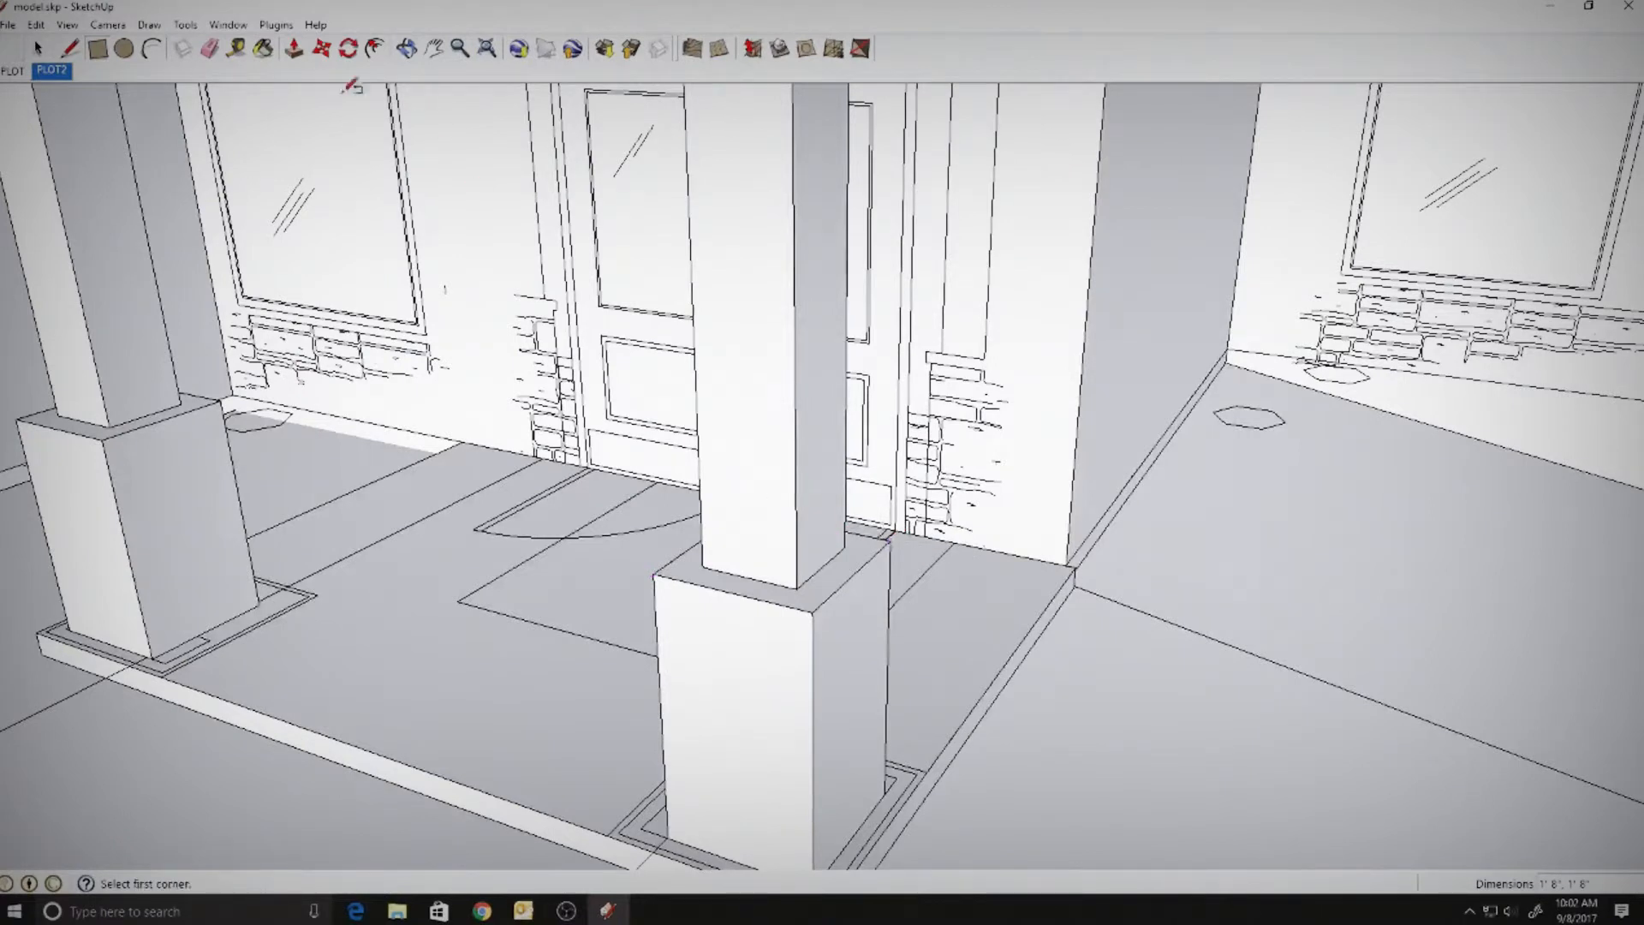
pyautogui.click(374, 49)
pyautogui.click(775, 591)
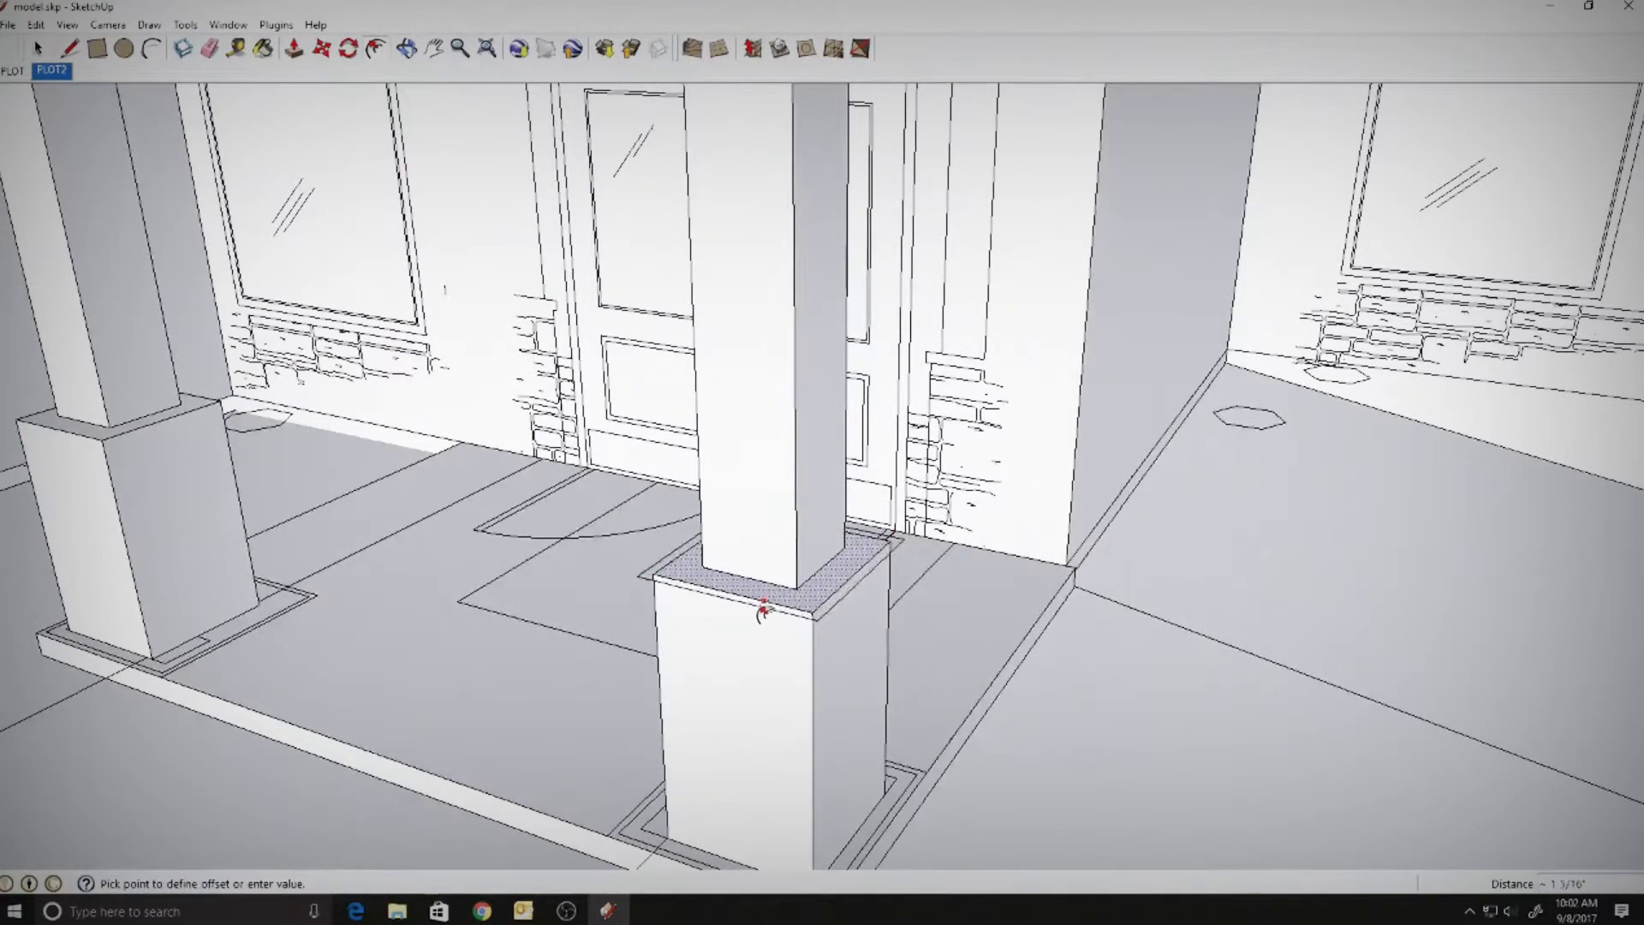
pyautogui.click(760, 613)
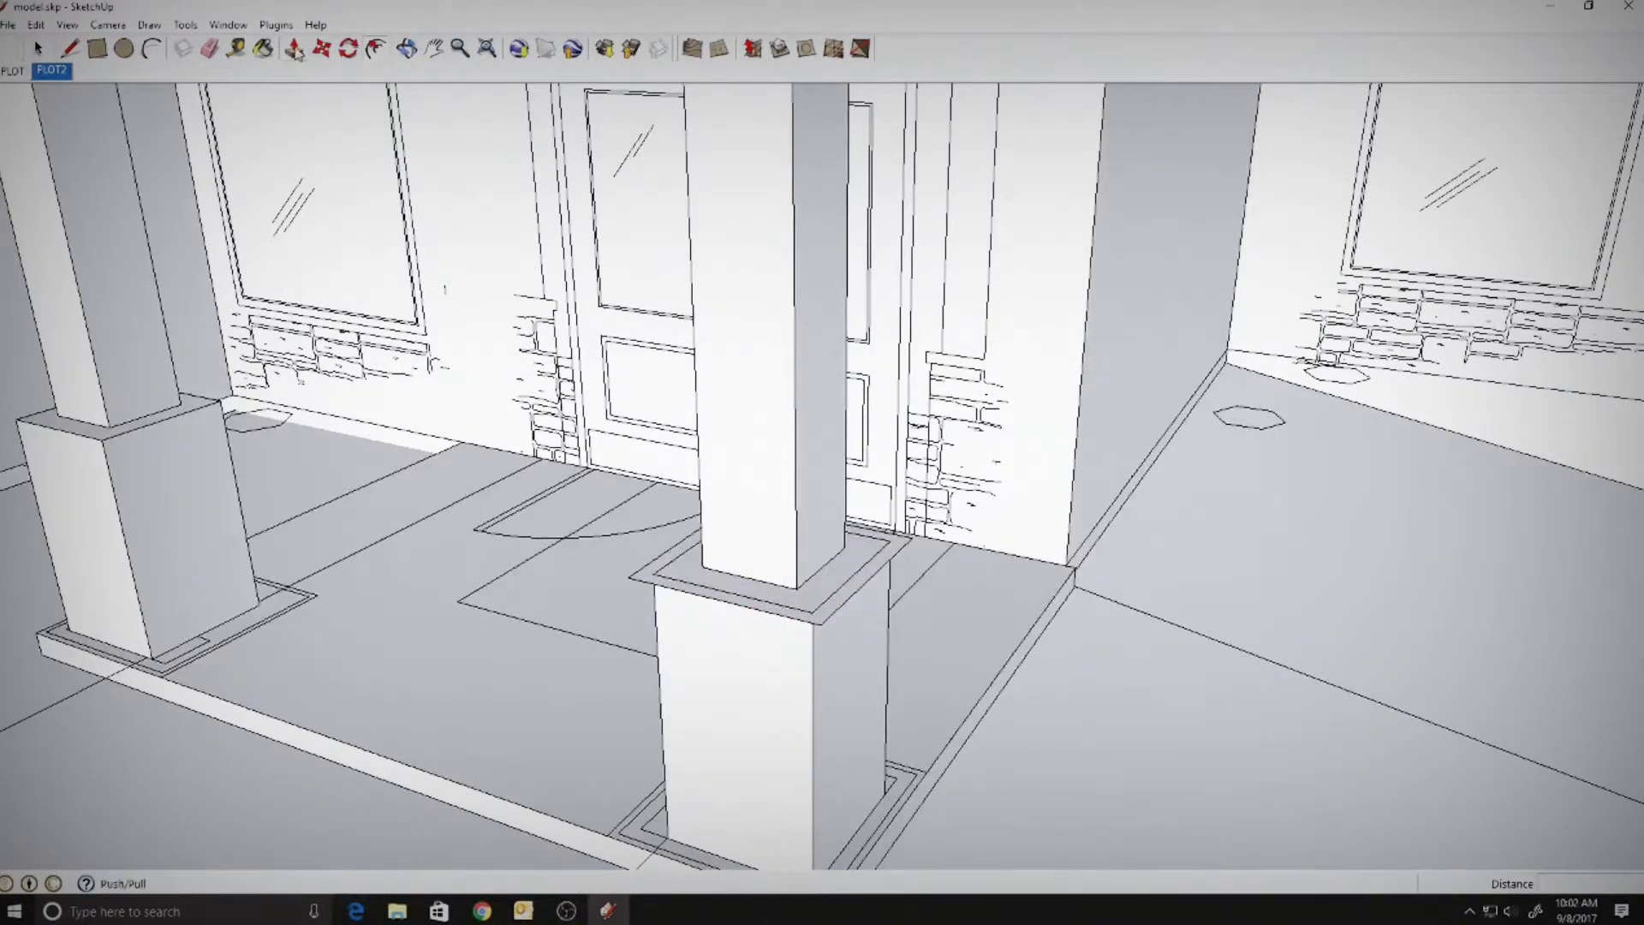
# - Push/Pull the offset border on the pedestal about 1 3/4" downward to form a cap
pyautogui.click(294, 49)
pyautogui.click(724, 610)
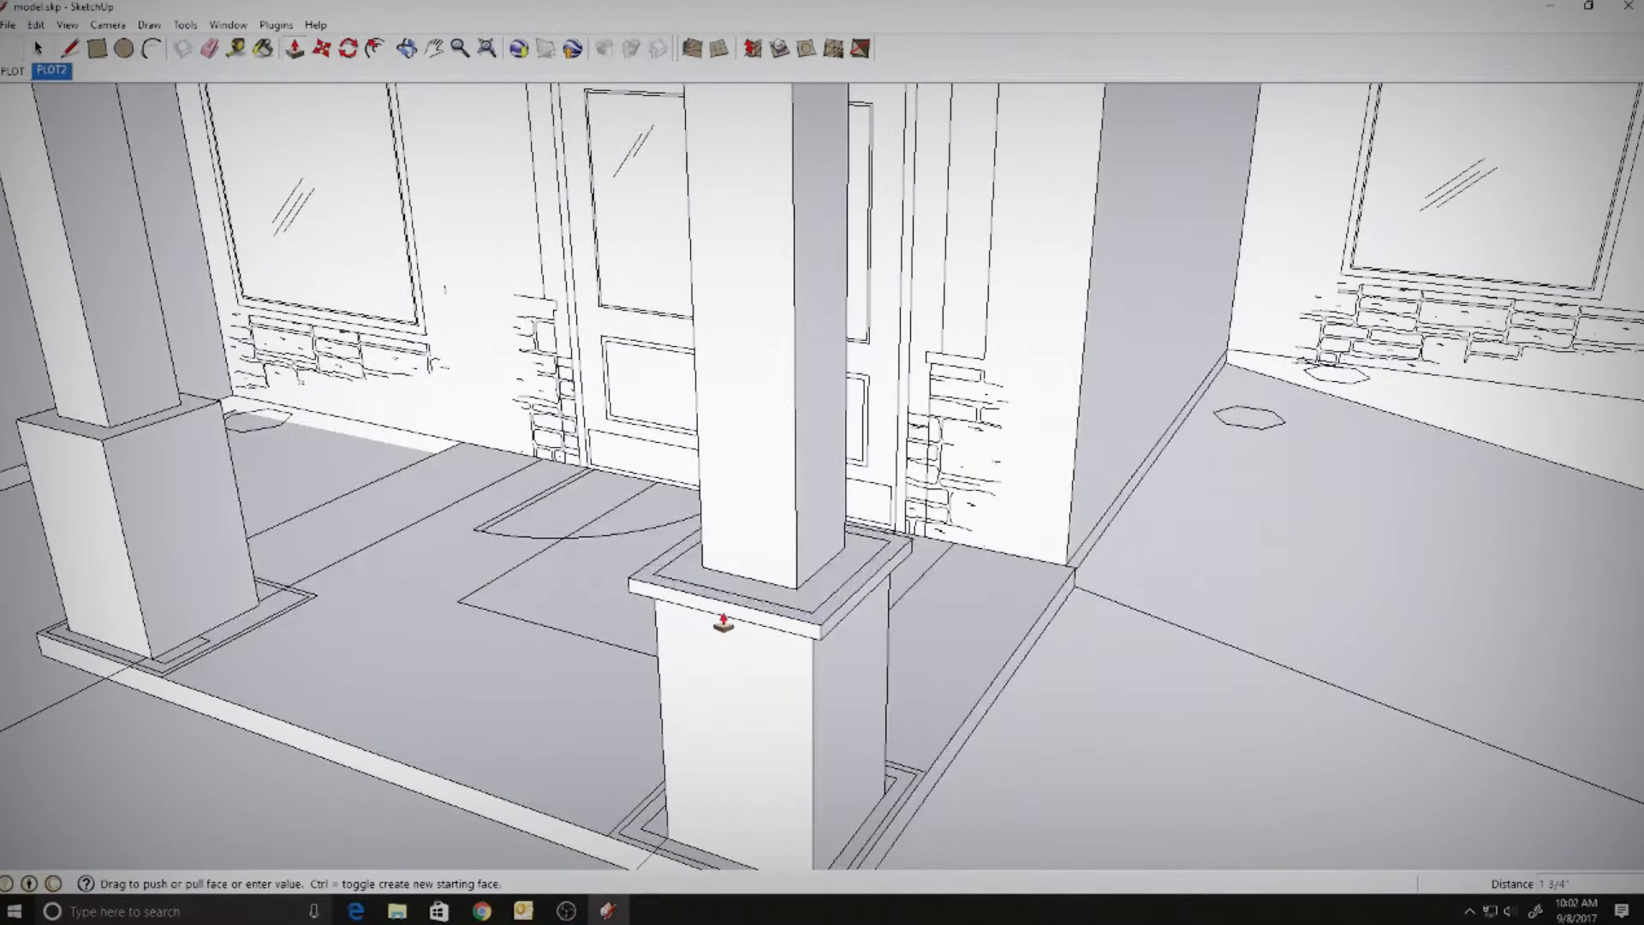
pyautogui.click(723, 620)
# - Select all geometry connected to the pedestal cap and make it a group
pyautogui.click(38, 49)
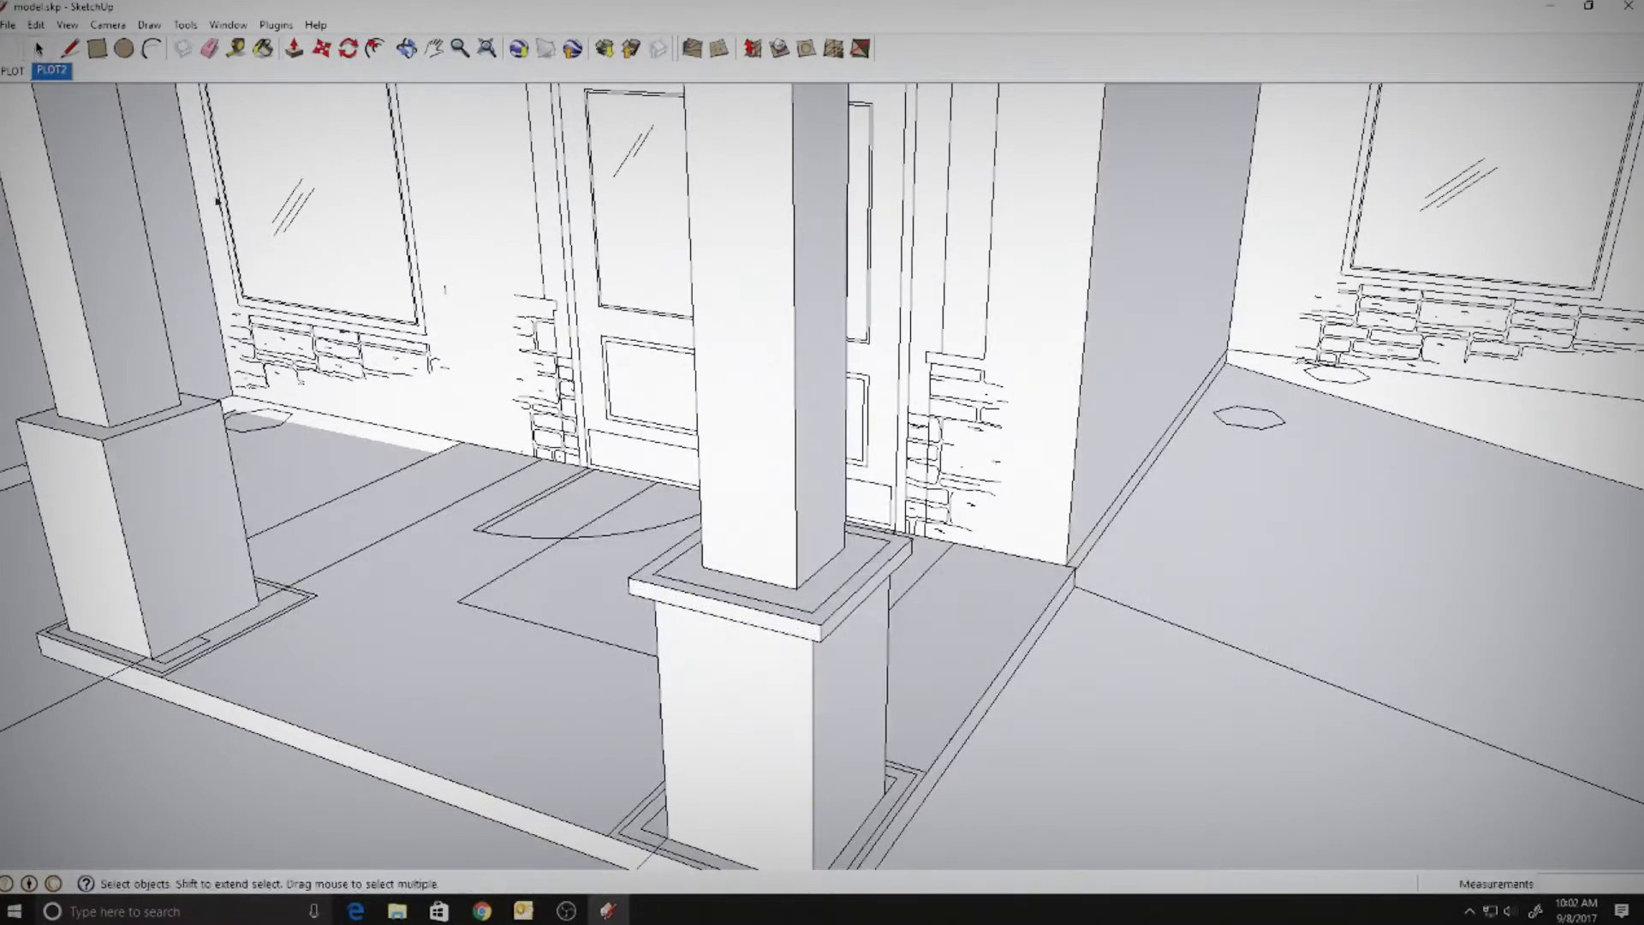
pyautogui.rightClick(695, 588)
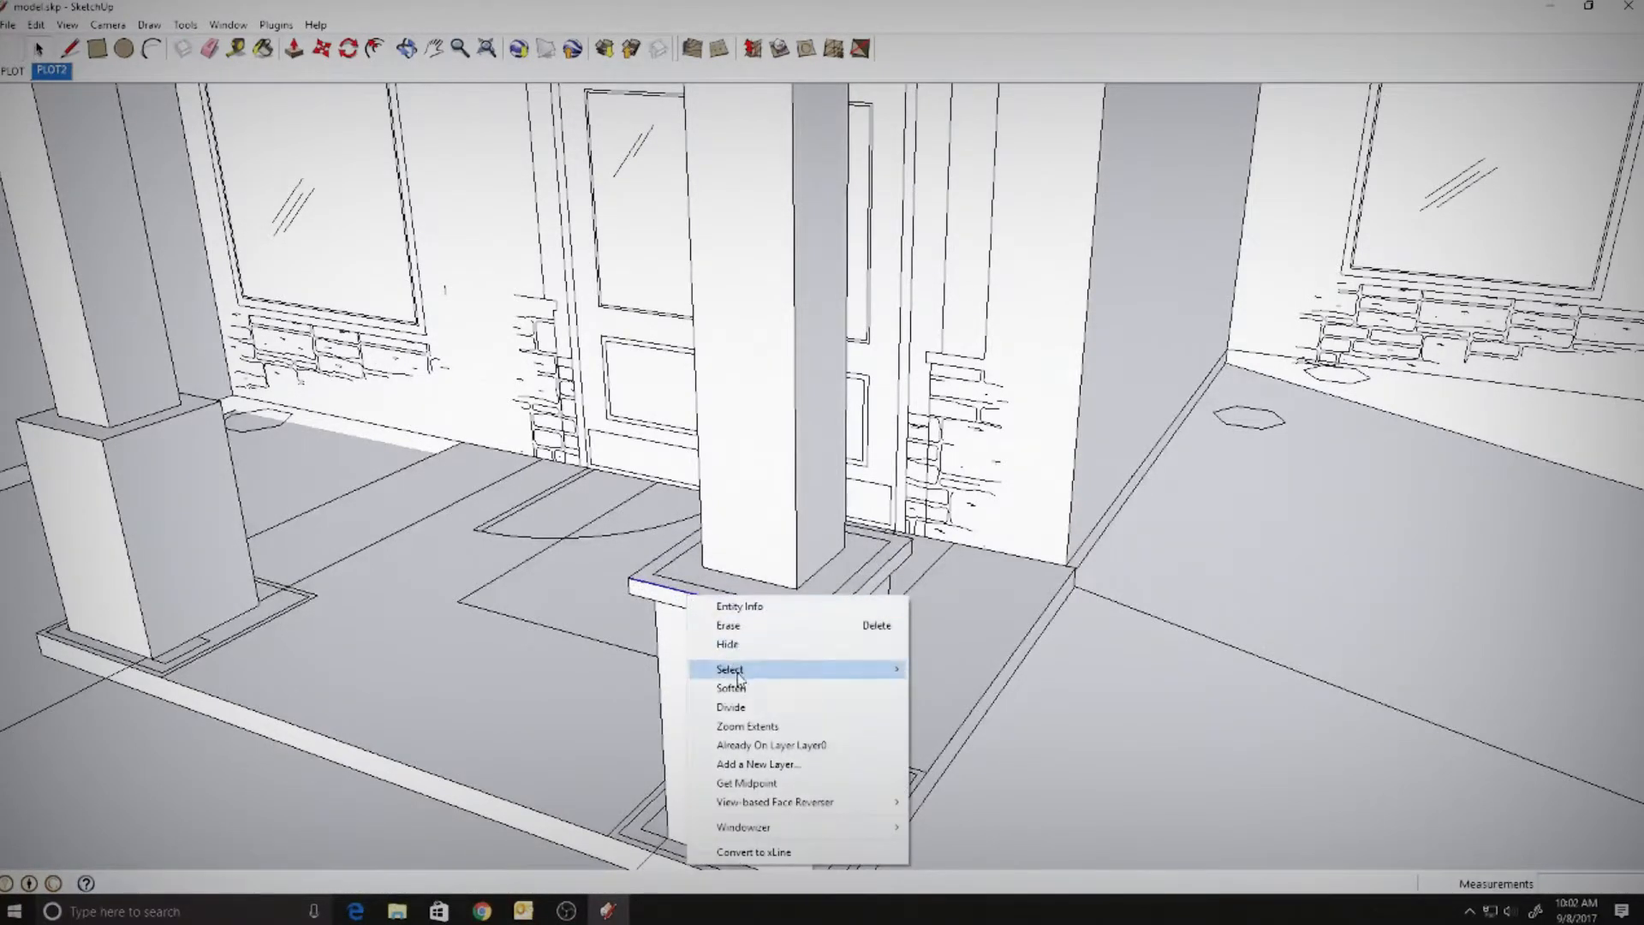
pyautogui.moveTo(716, 672)
pyautogui.click(594, 687)
pyautogui.rightClick(711, 603)
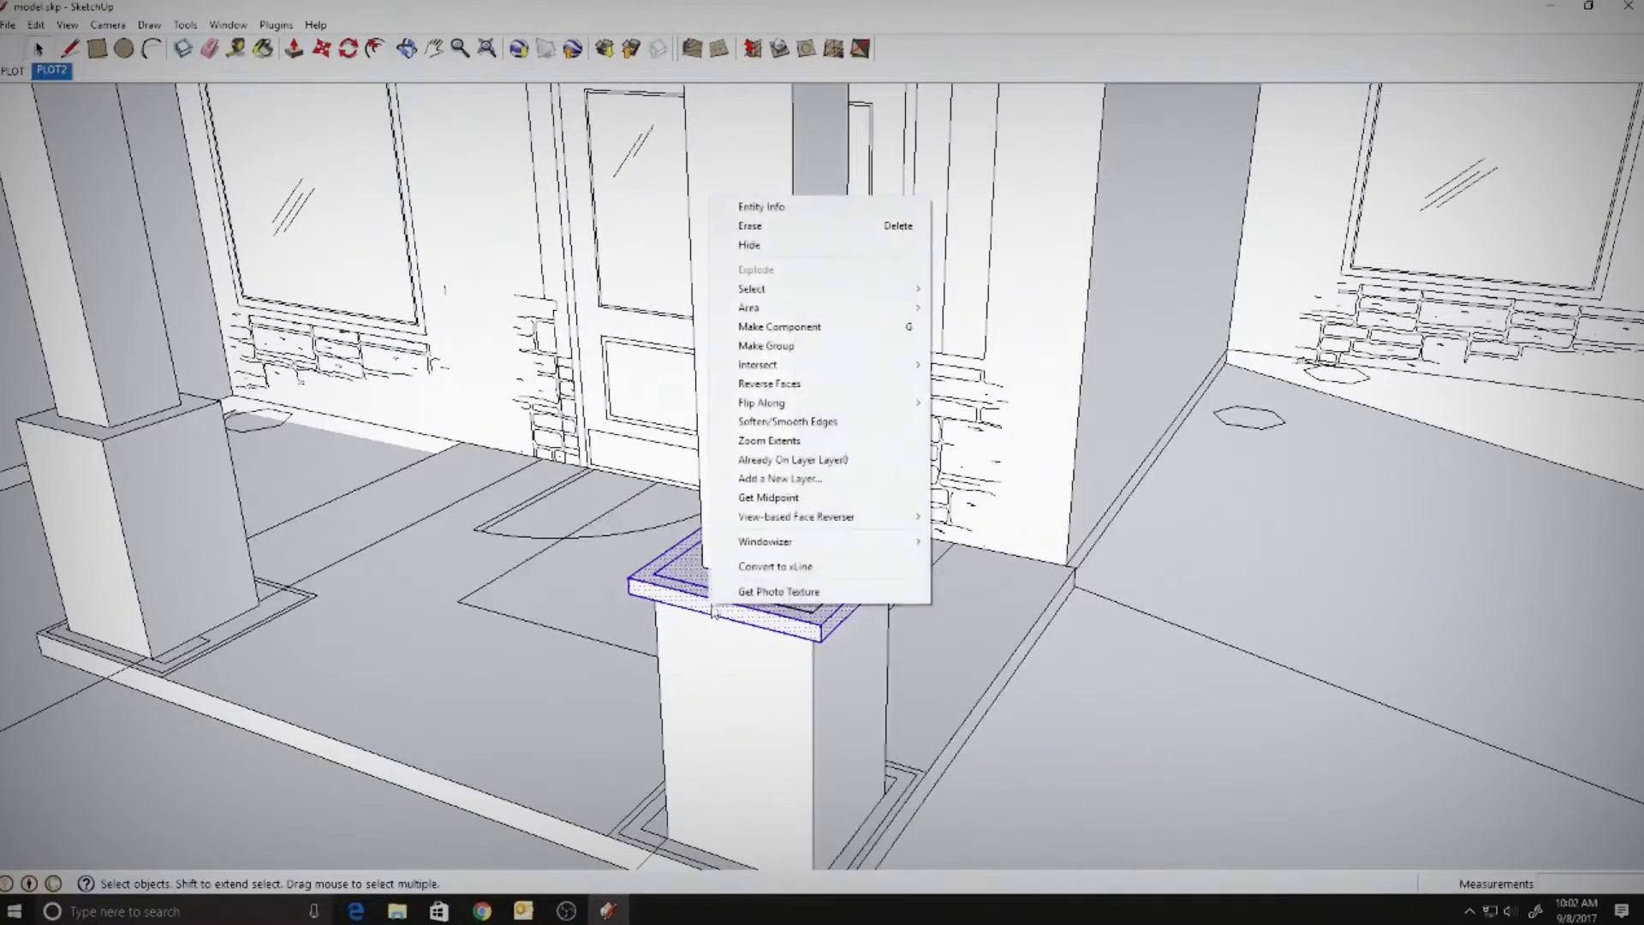
pyautogui.click(765, 347)
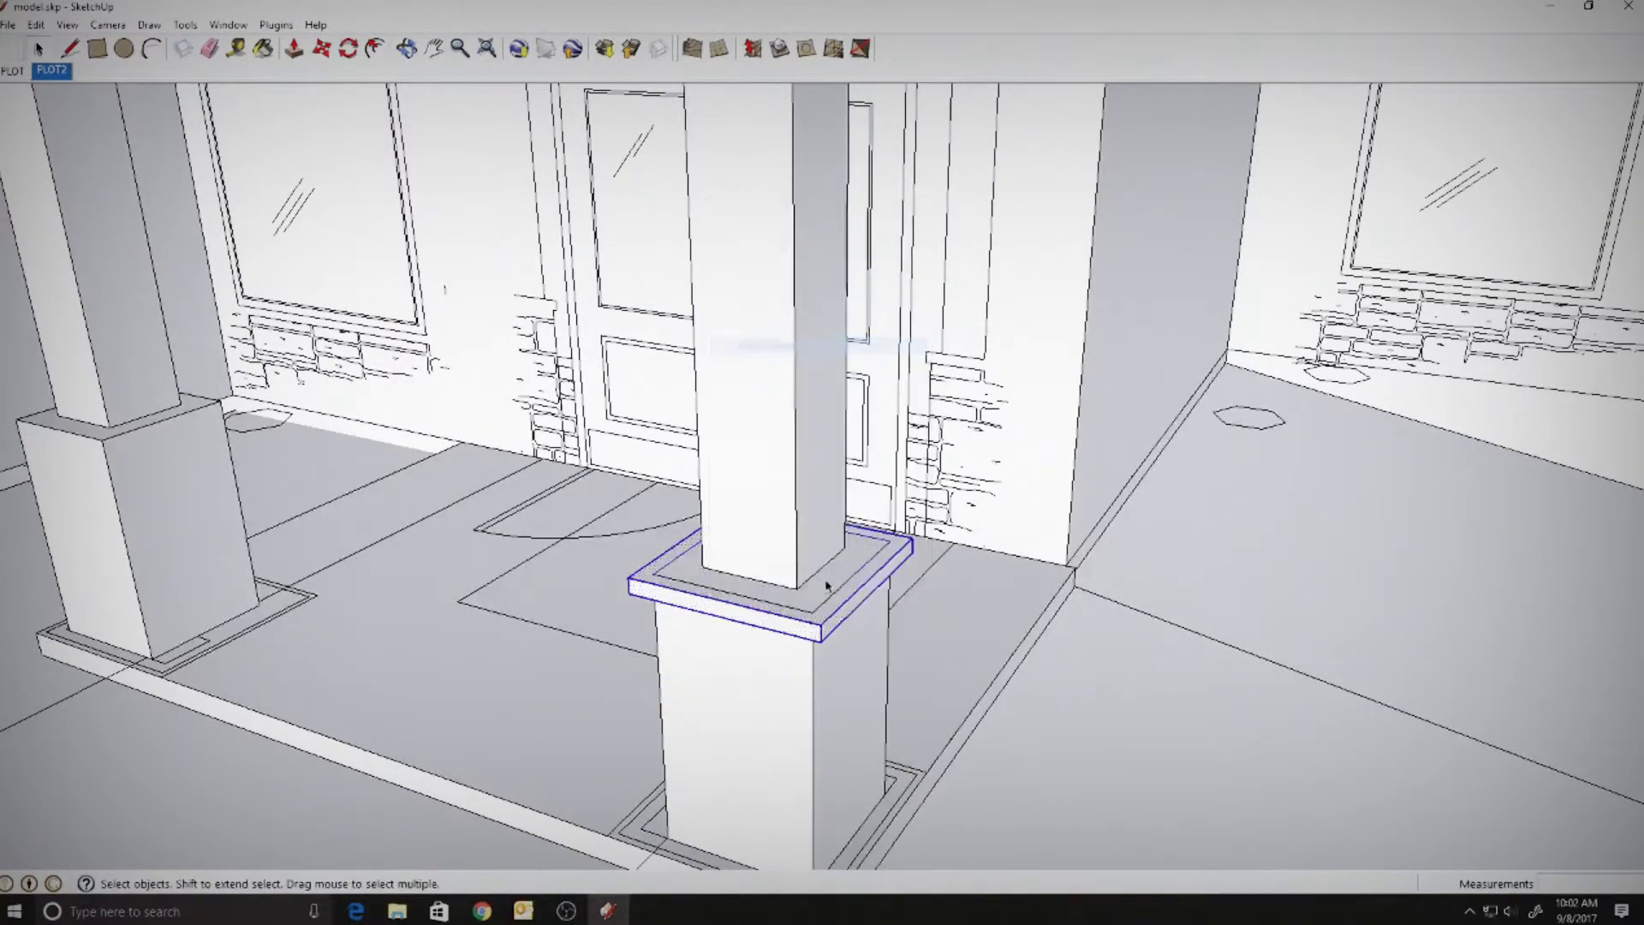
# - Copy the cap group onto the other canopy column's pedestal, matching corner to corner, and clear the selection
pyautogui.click(321, 48)
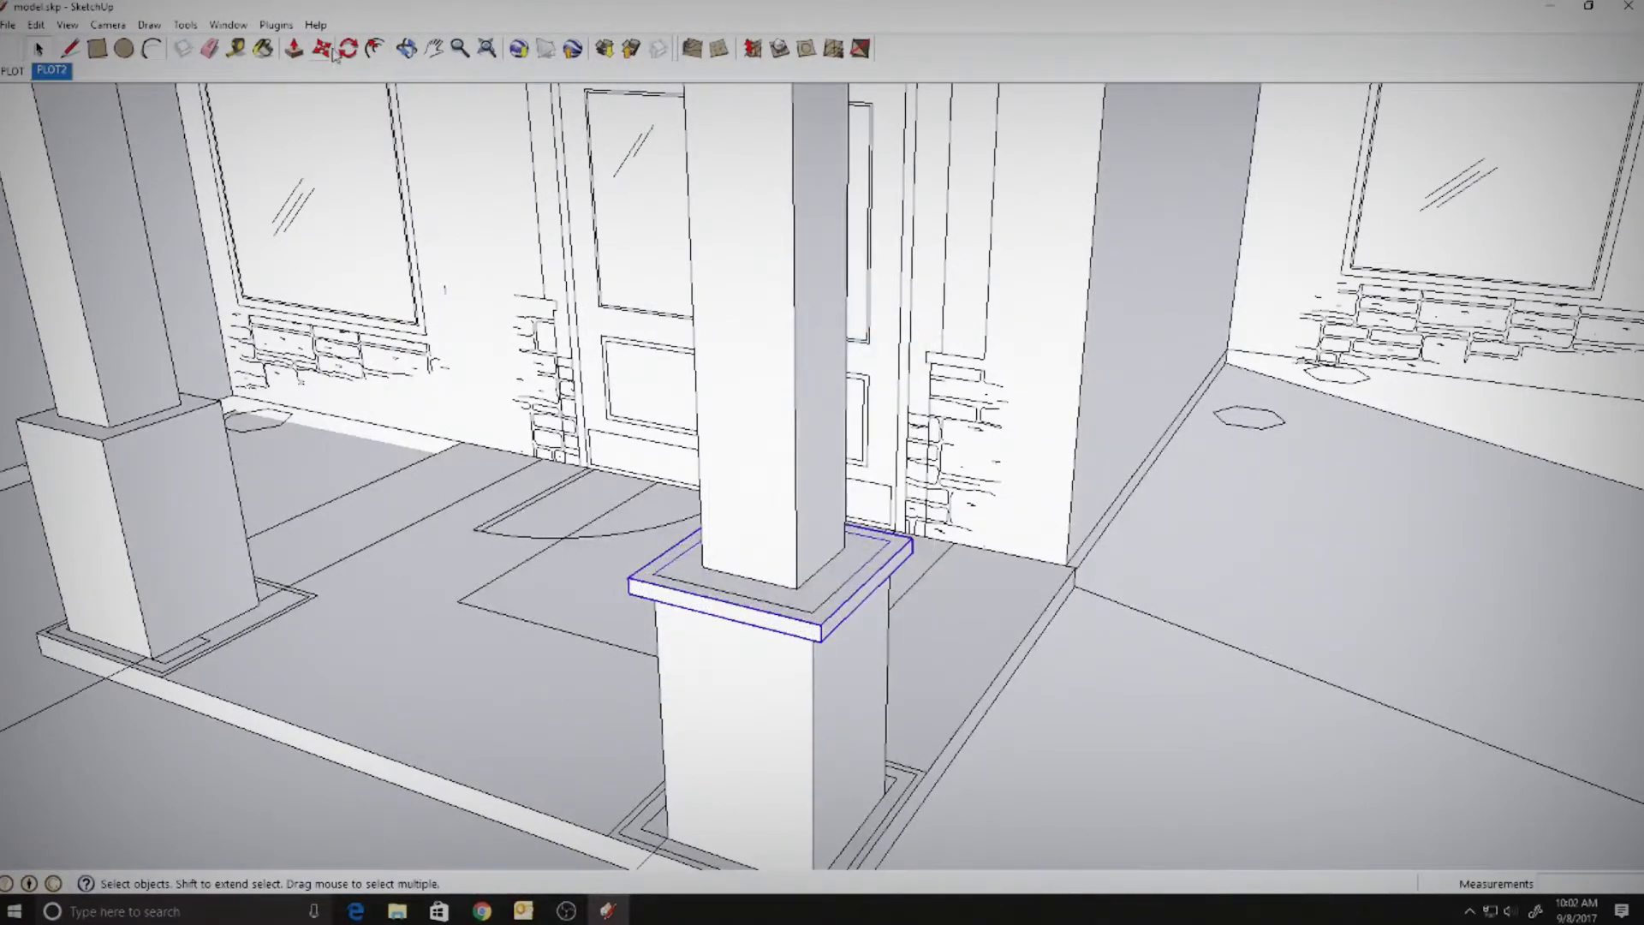
pyautogui.press('ctrl')
pyautogui.click(812, 612)
pyautogui.click(103, 439)
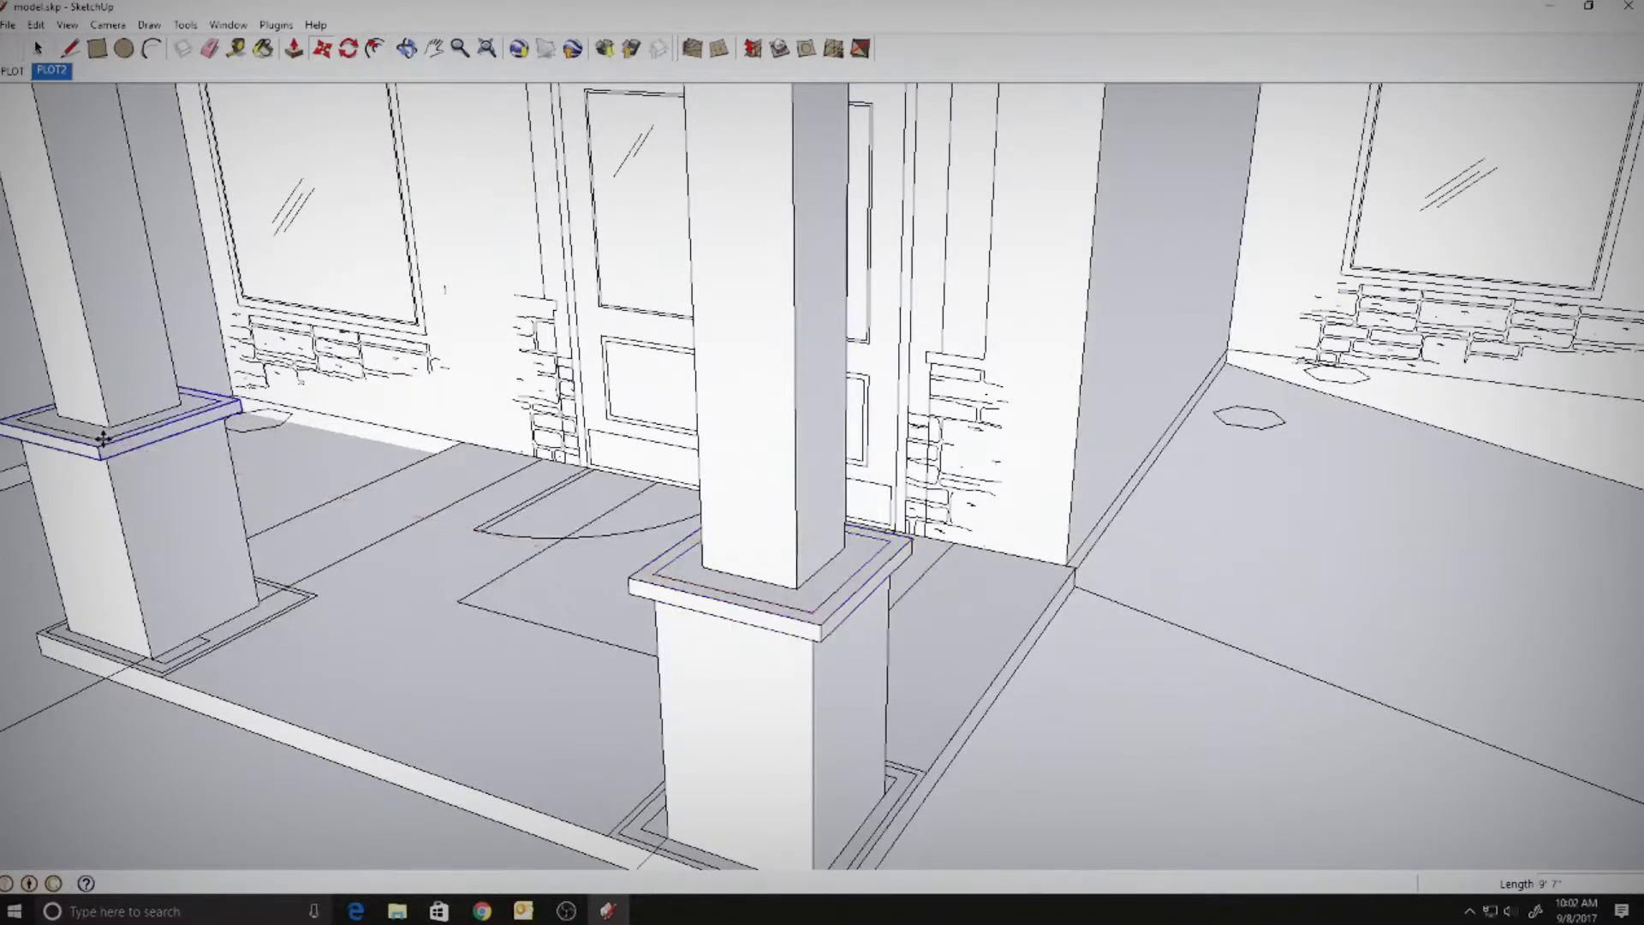
pyautogui.press('space')
pyautogui.scroll(-4, 495, 598)
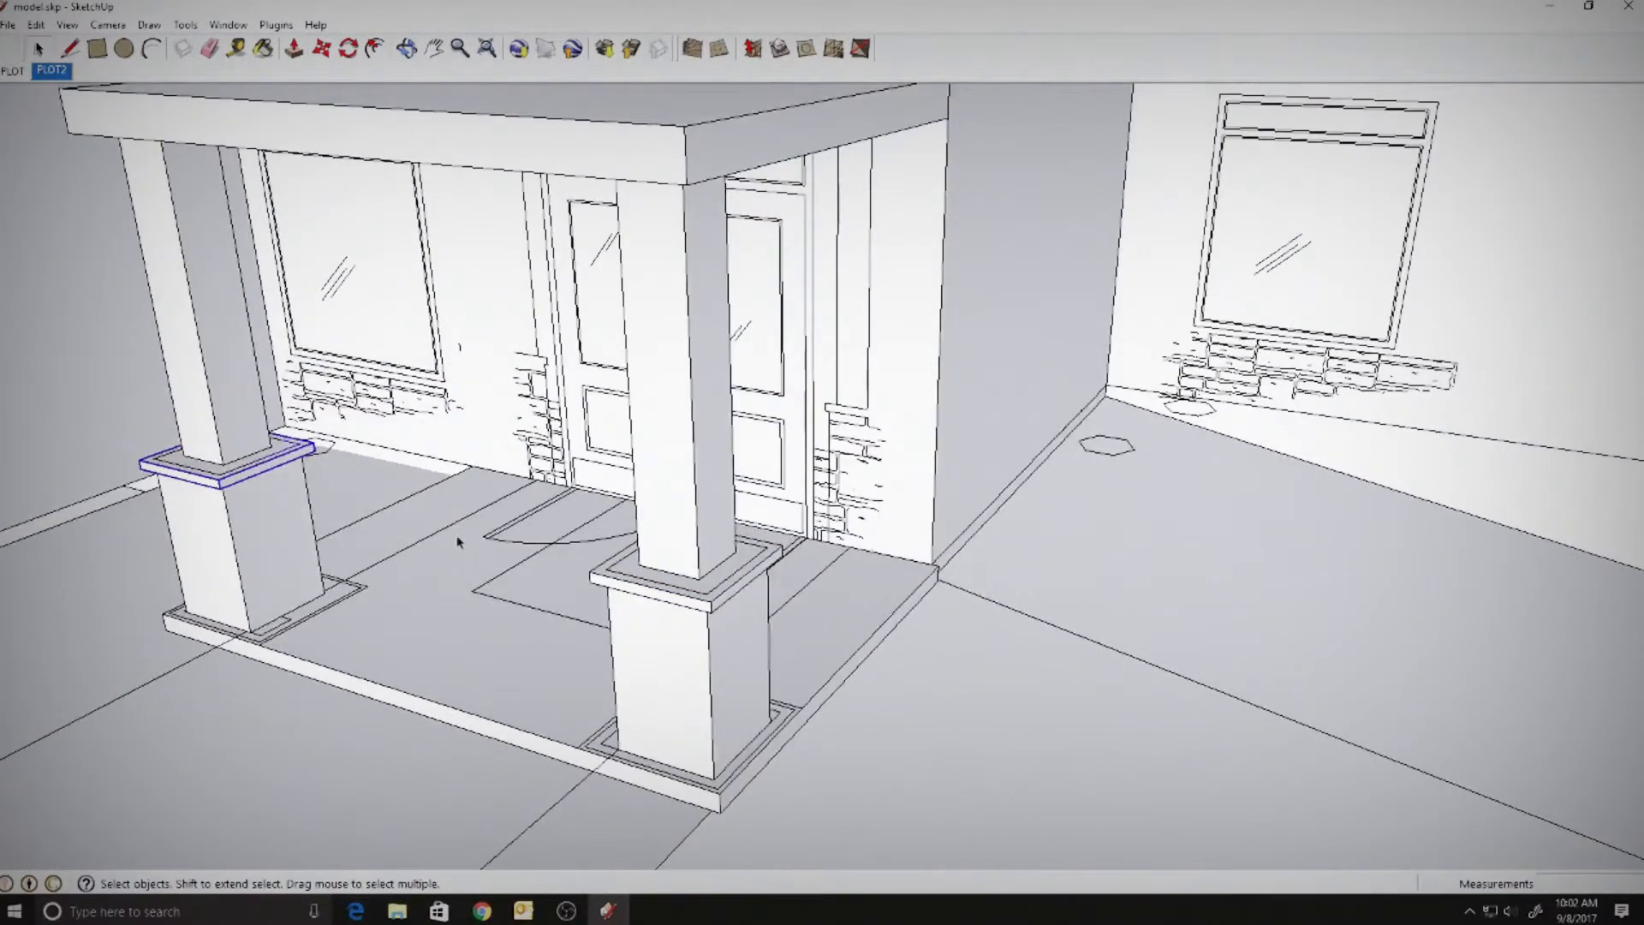
pyautogui.scroll(-3, 447, 432)
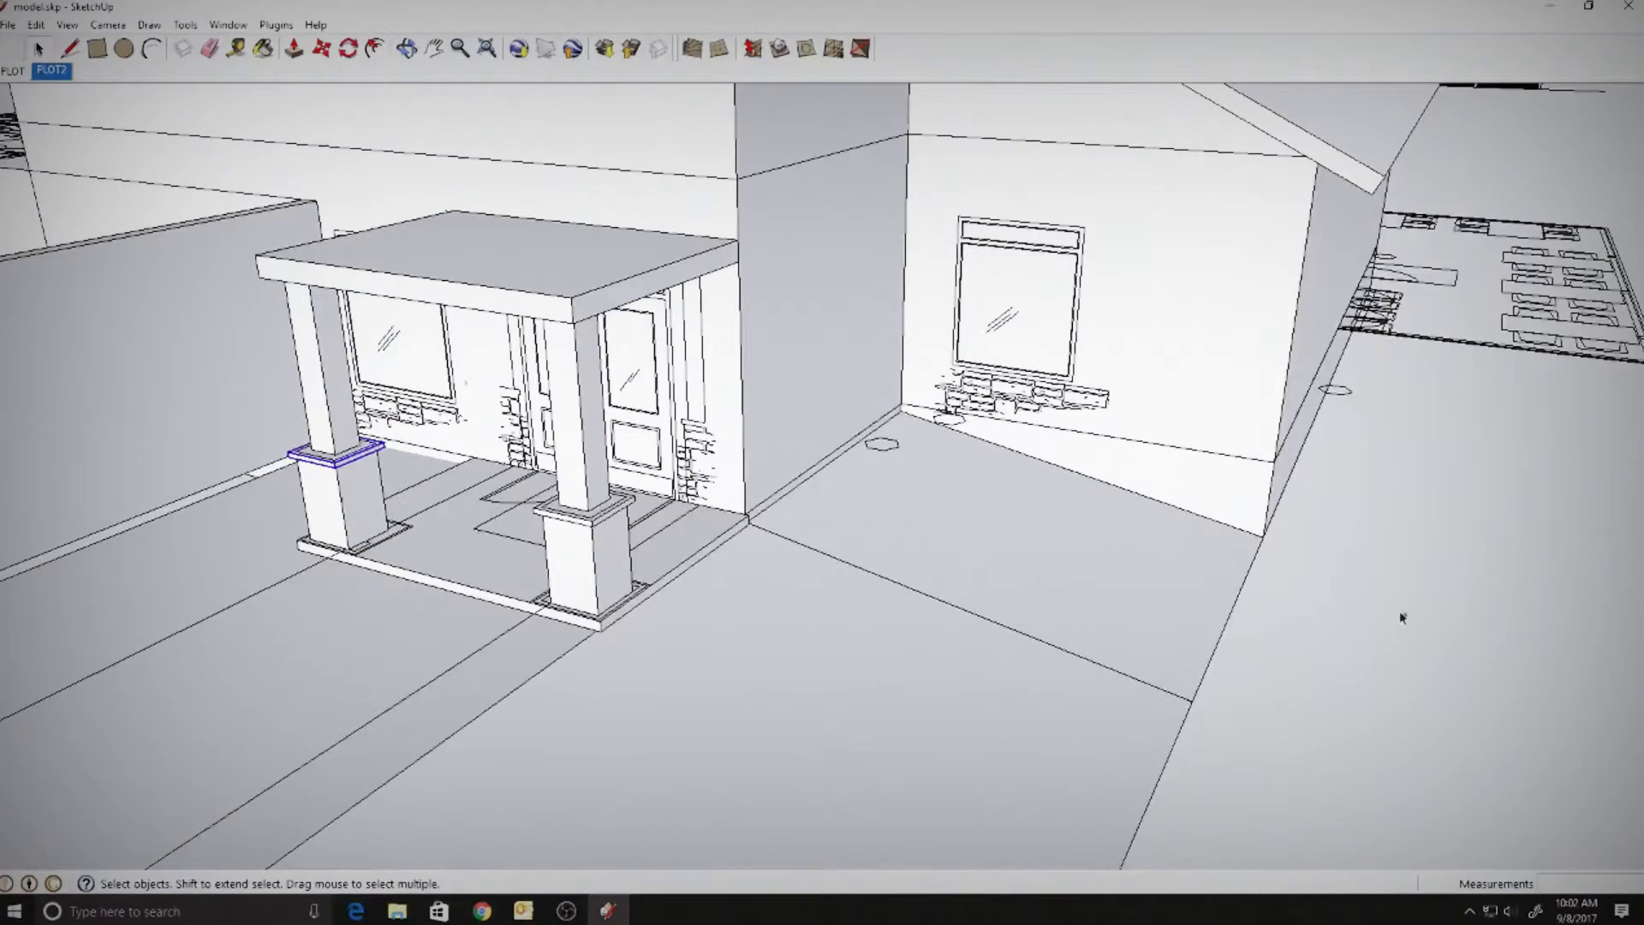
pyautogui.scroll(-2, 1053, 633)
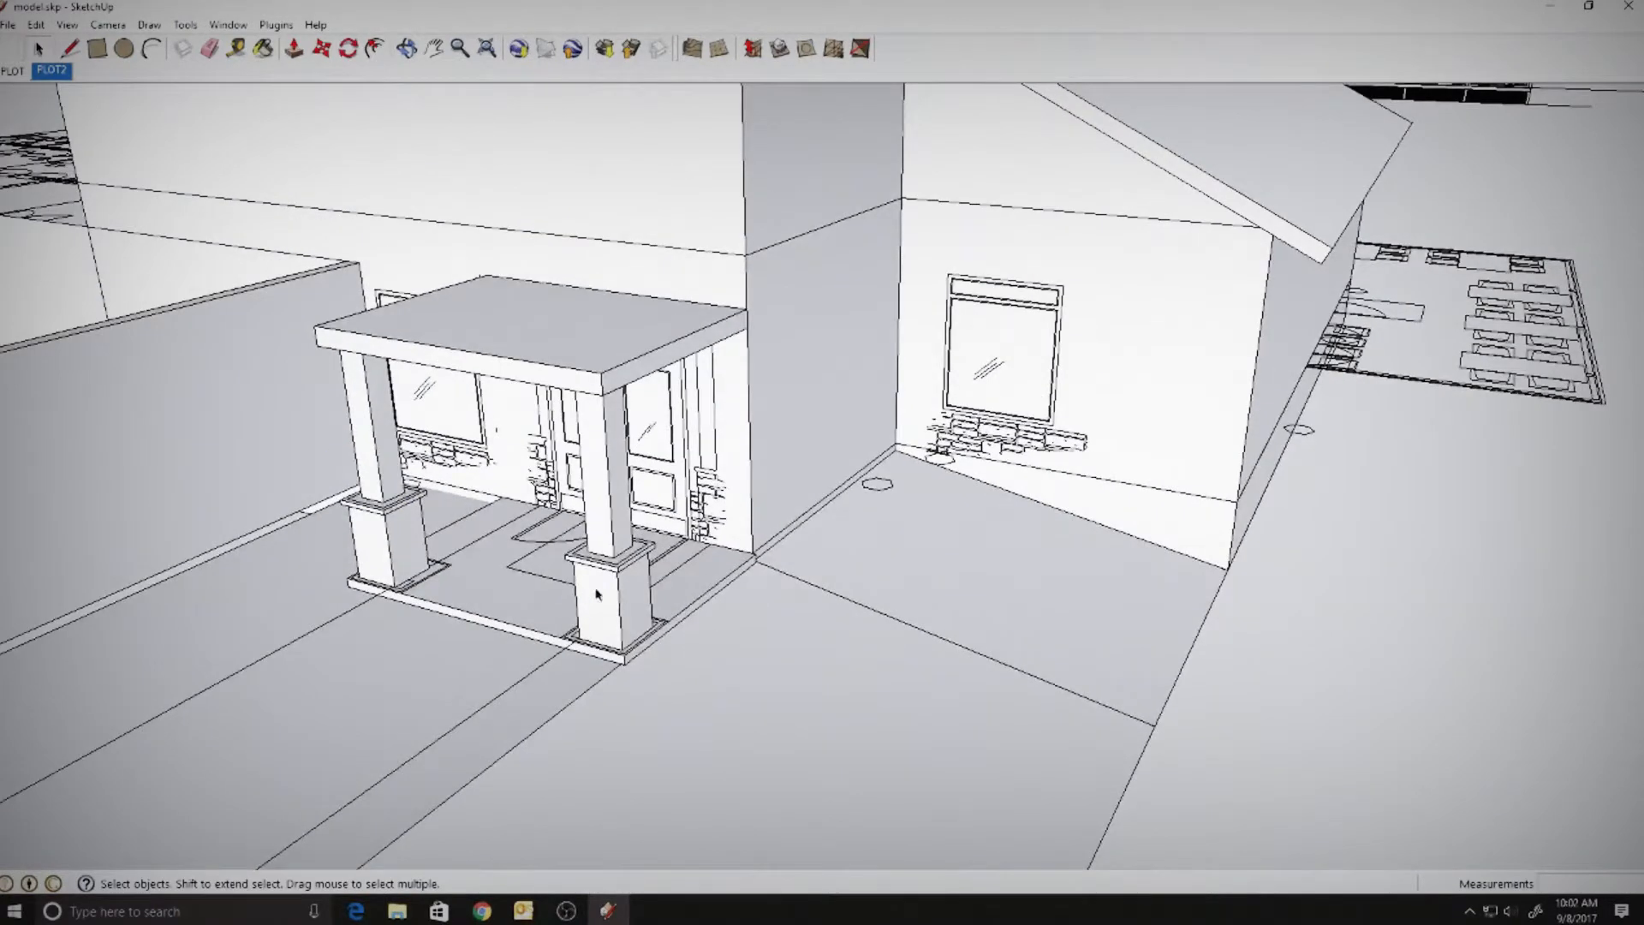
# - Save the model under its existing file name
pyautogui.keyDown('shift'); pyautogui.moveTo(597, 594); pyautogui.dragTo(549, 544, button='middle'); pyautogui.keyUp('shift')
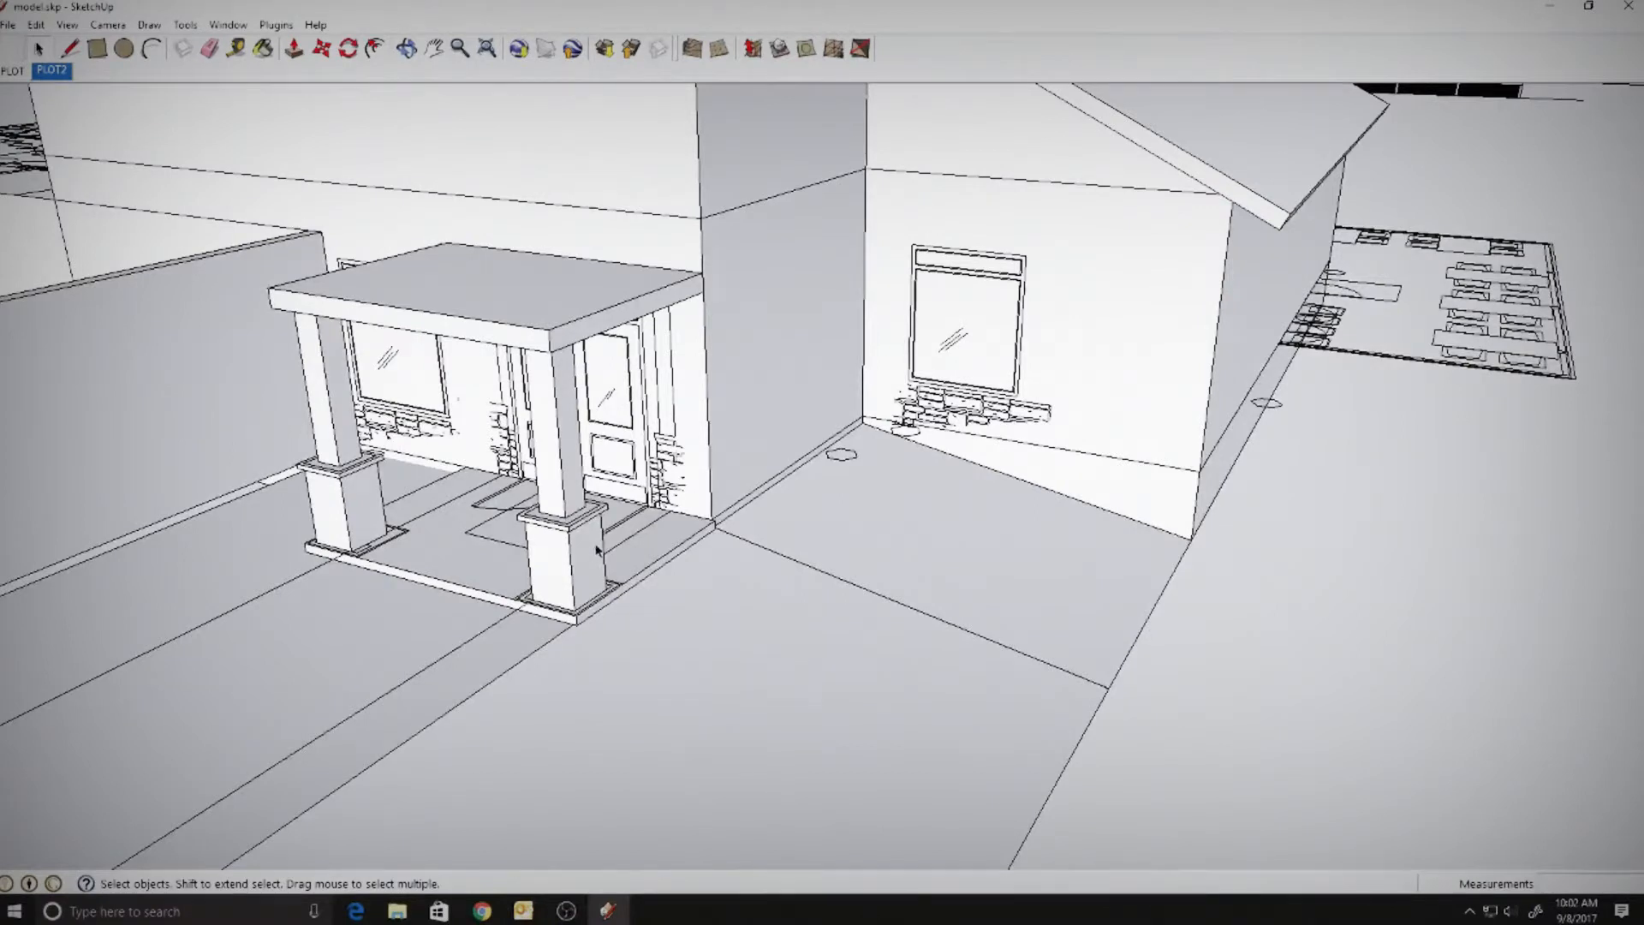
pyautogui.scroll(-5, 940, 598)
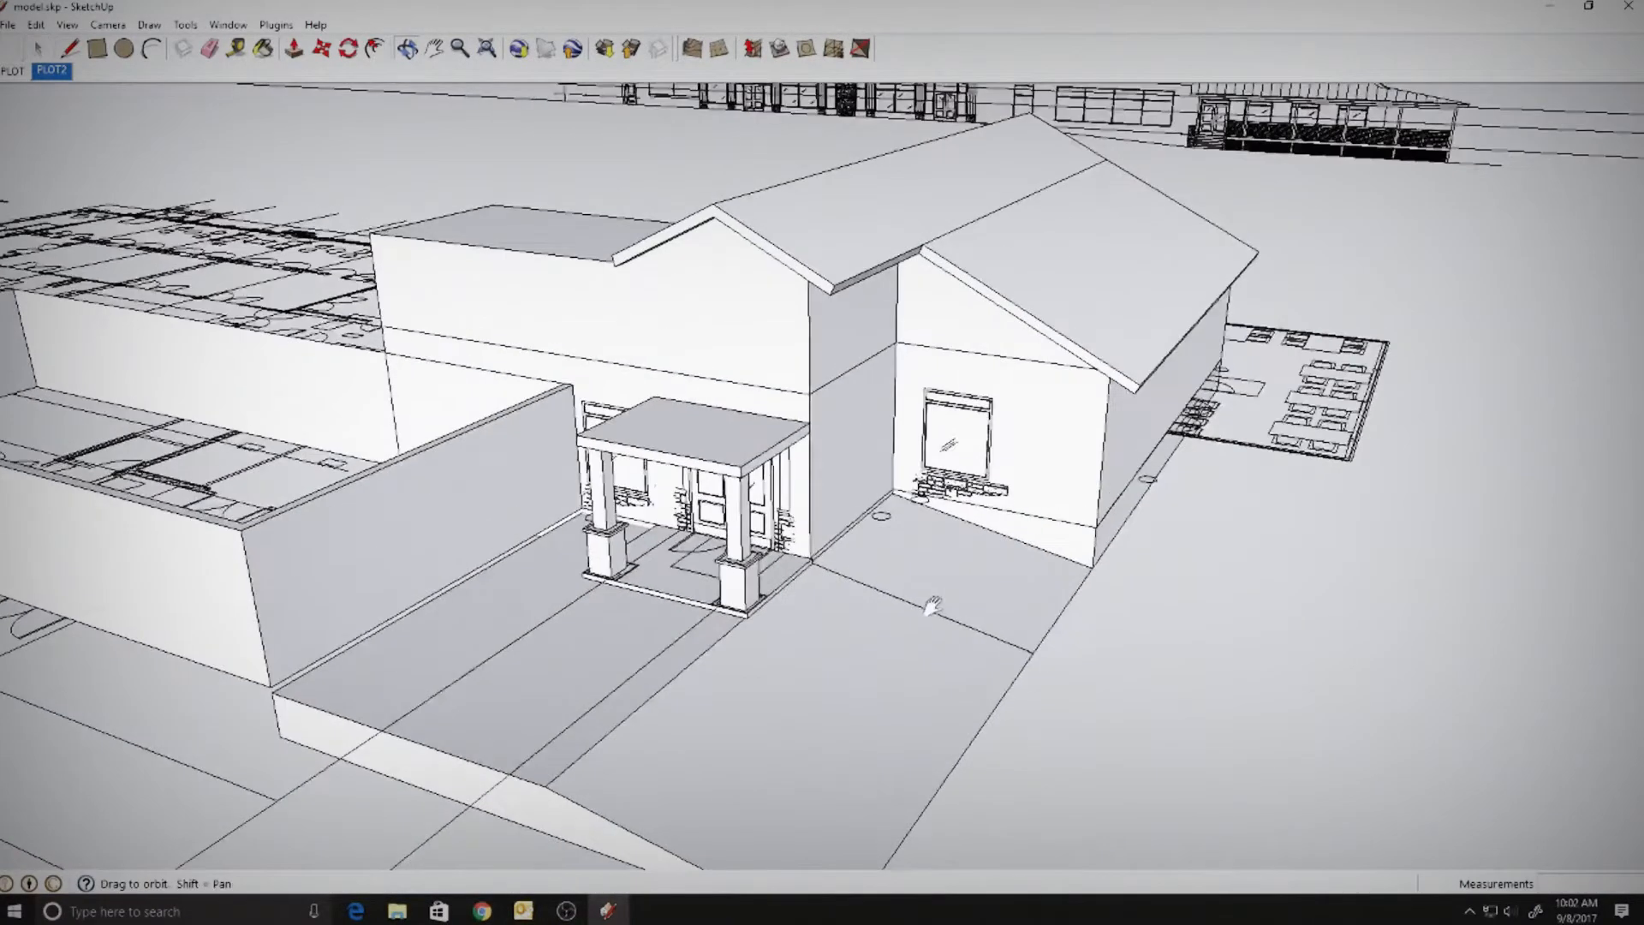
pyautogui.click(10, 25)
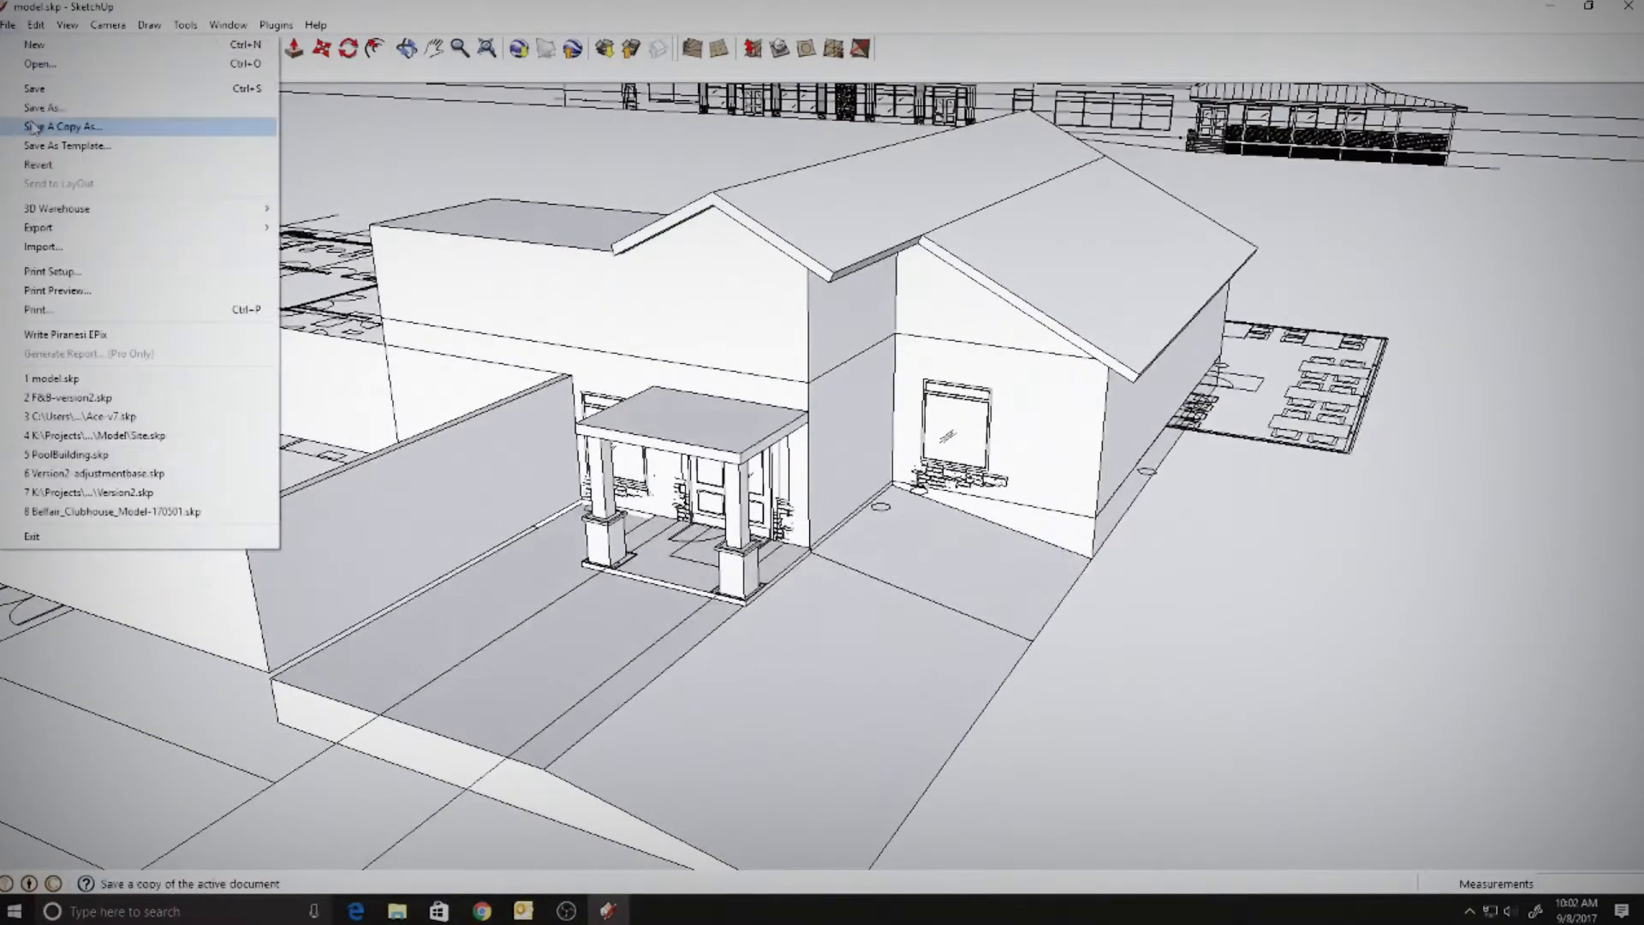
pyautogui.click(32, 91)
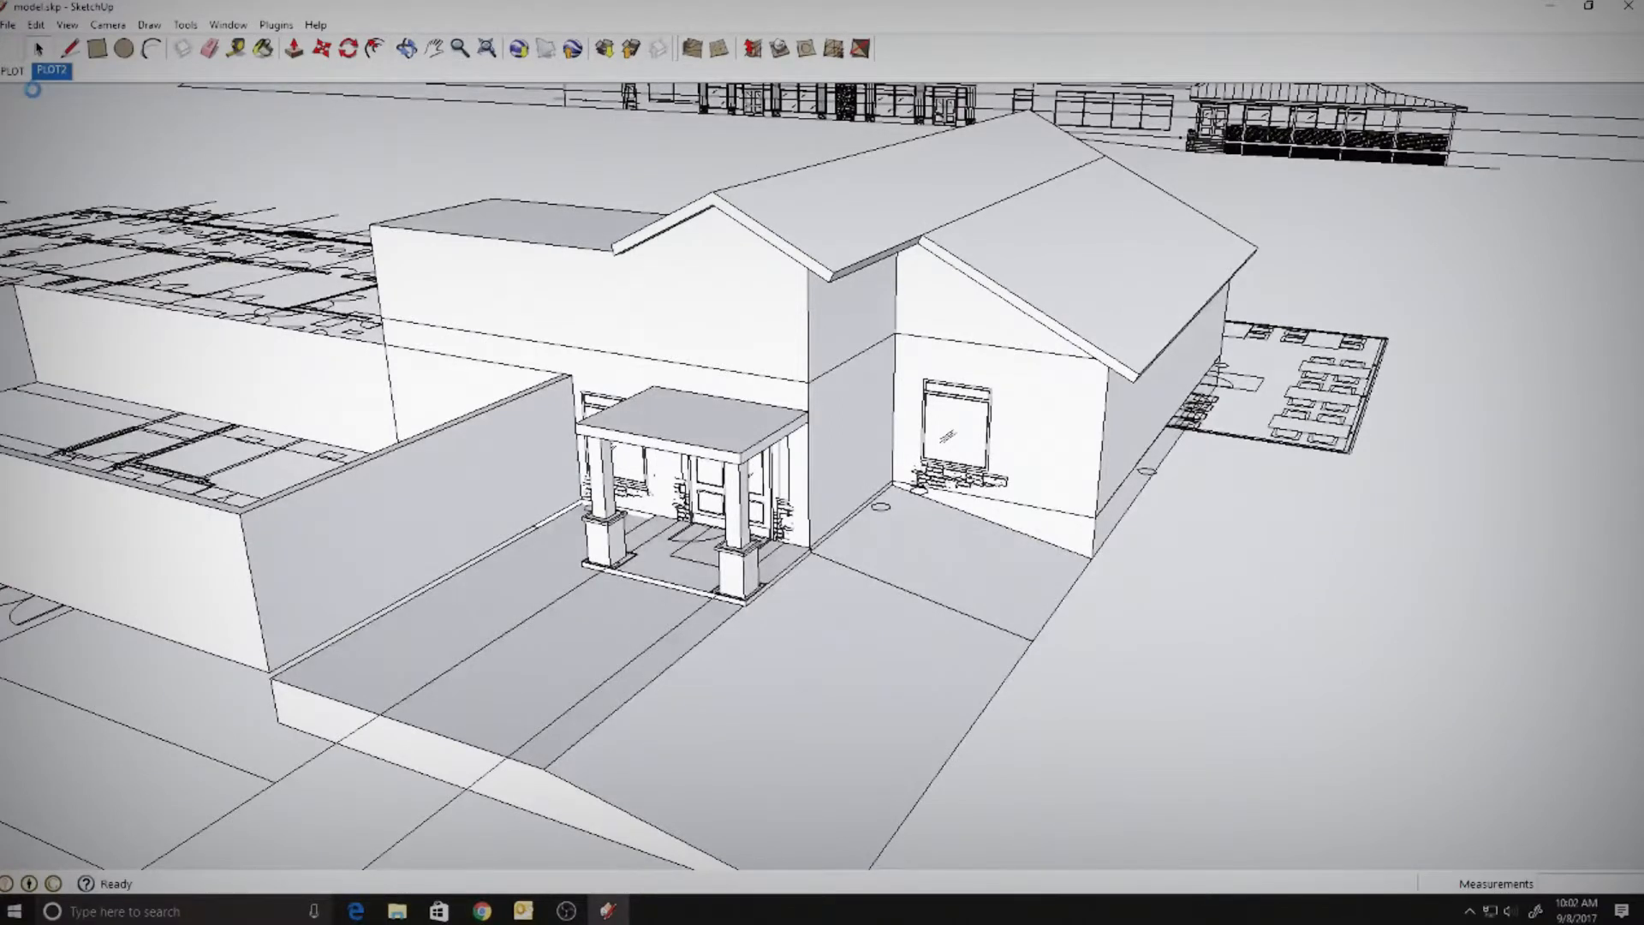
# - Measure the depth of the porch beam beside the post on the front elevation using the Line tool
pyautogui.scroll(-8, 808, 595)
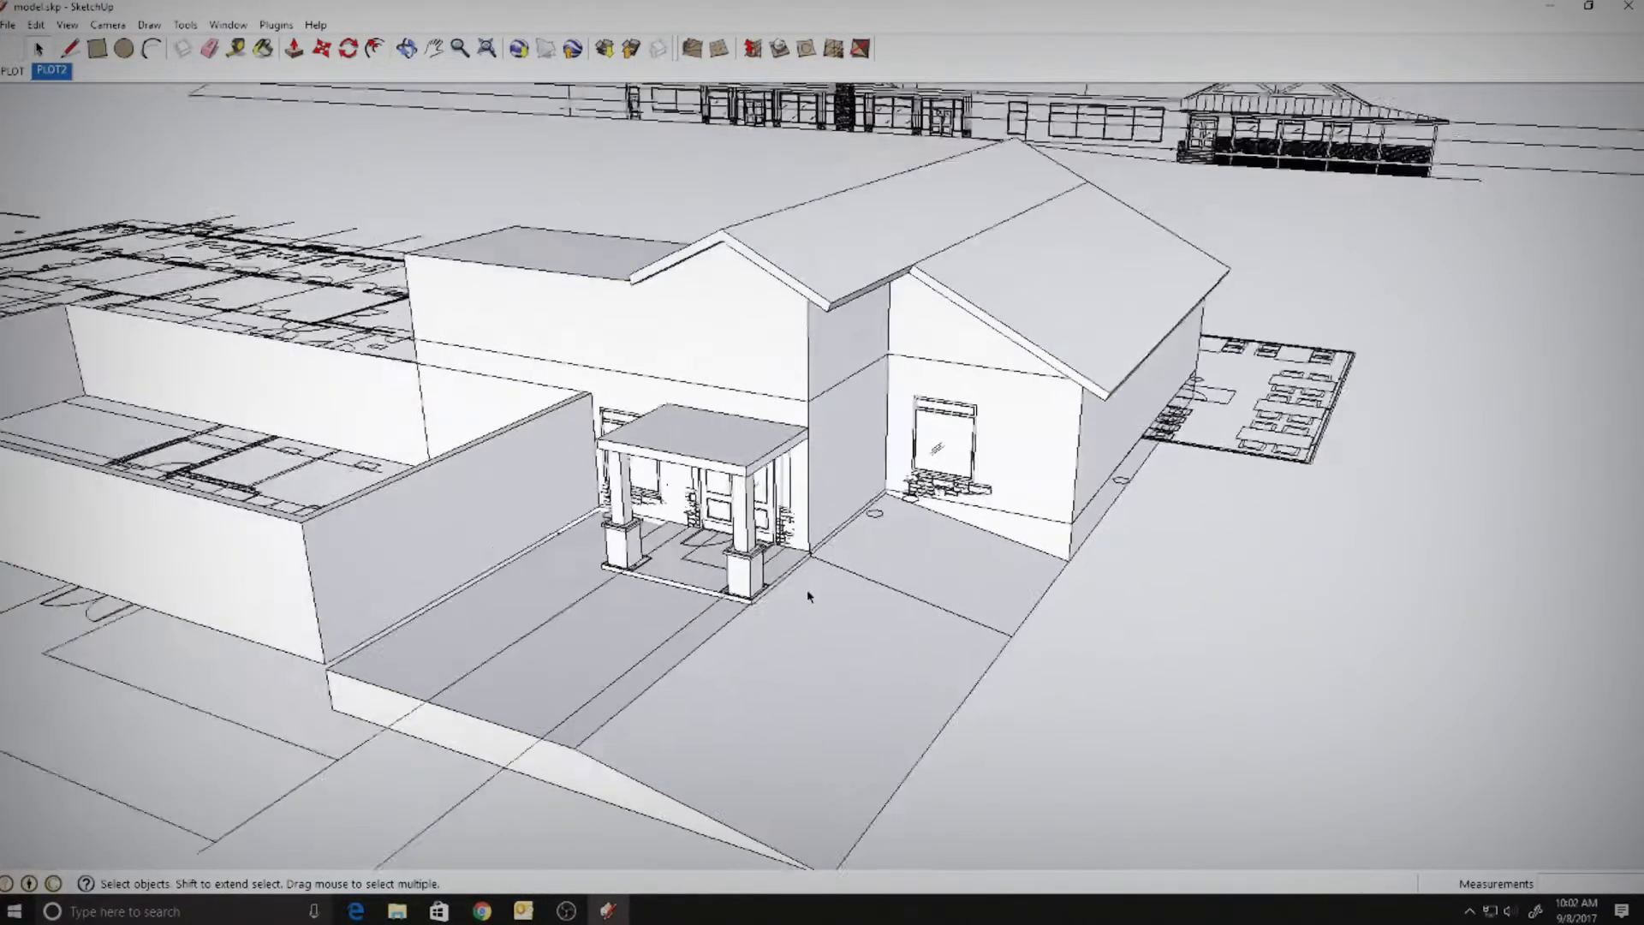
pyautogui.scroll(-2, 856, 556)
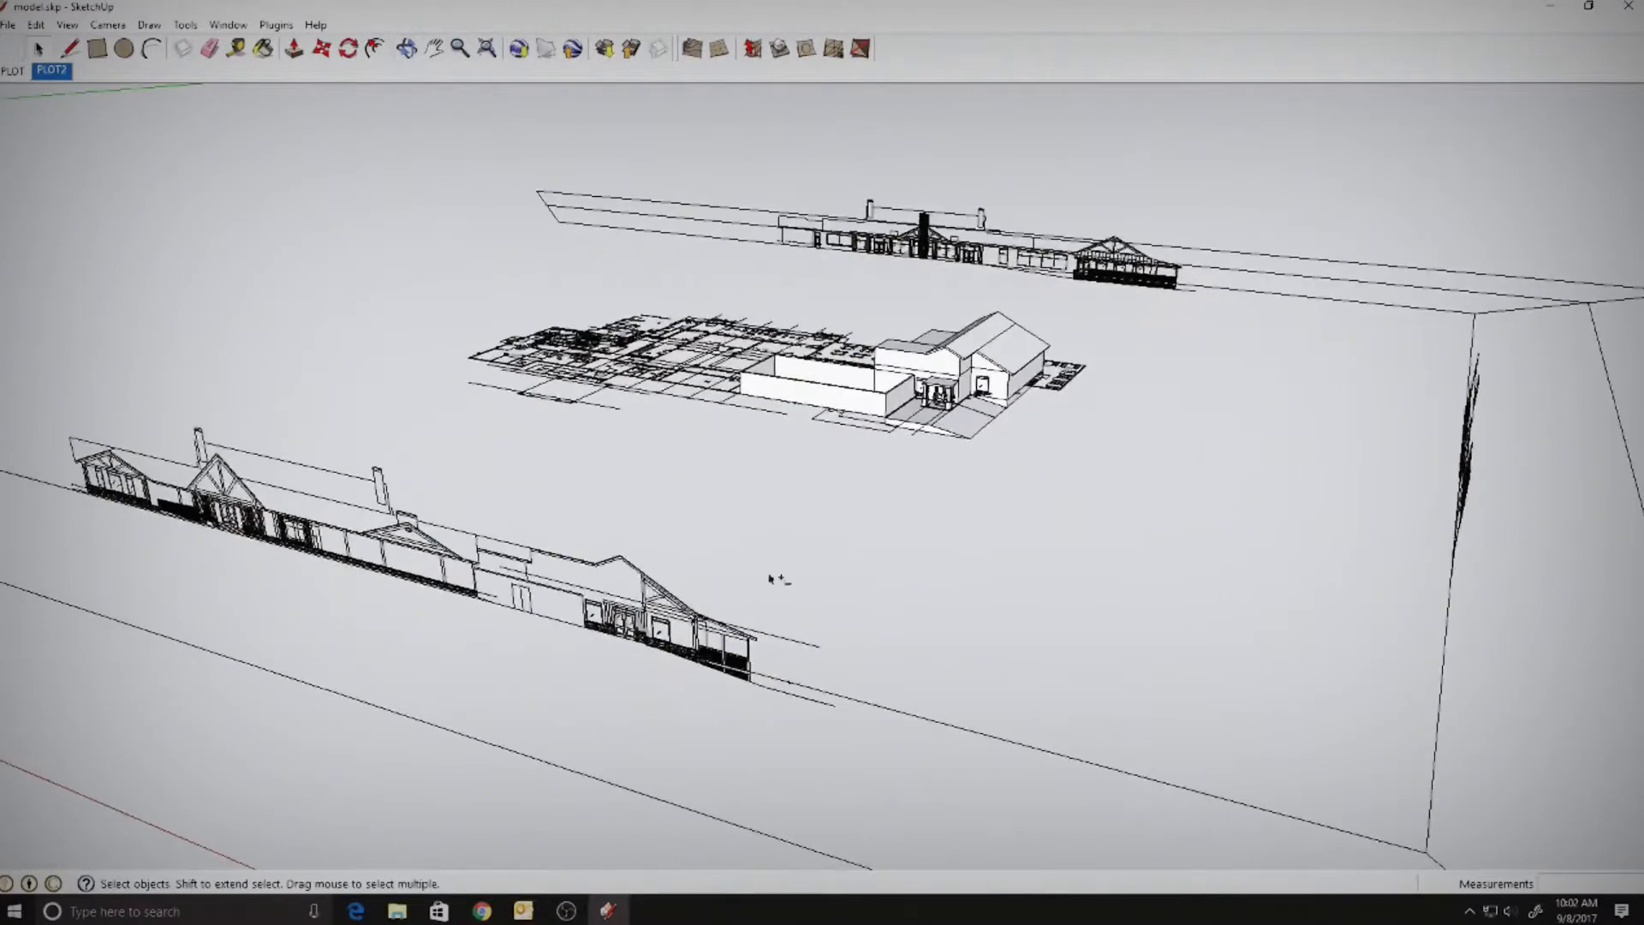
pyautogui.scroll(10, 779, 577)
pyautogui.scroll(-3, 690, 559)
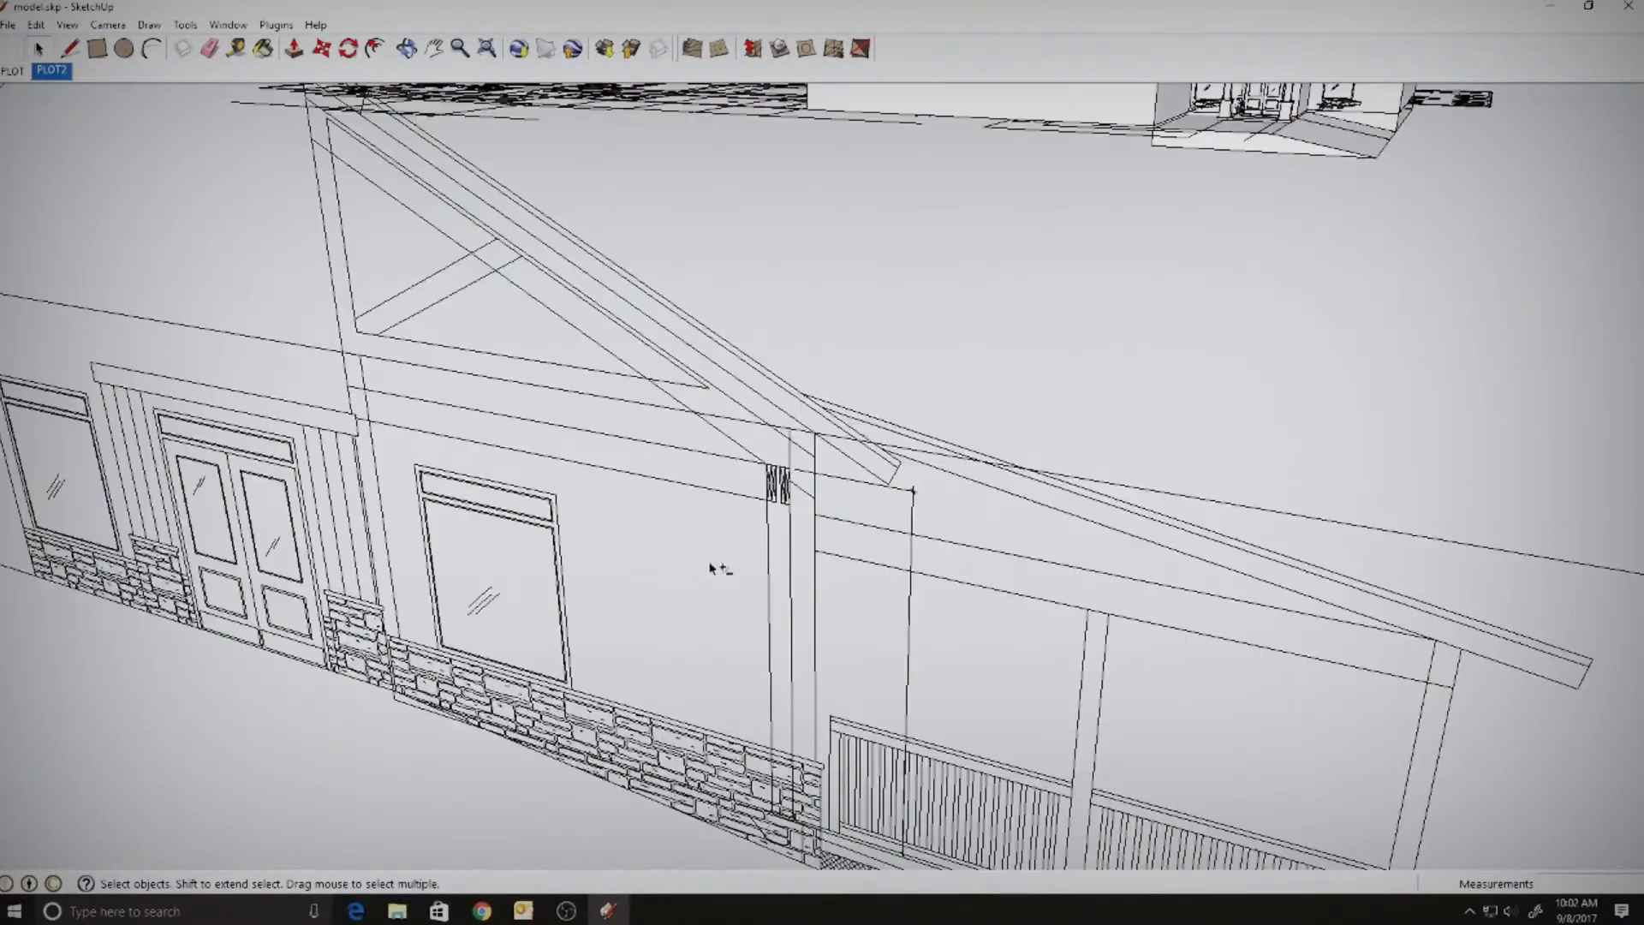
pyautogui.scroll(4, 720, 567)
pyautogui.scroll(-2, 734, 502)
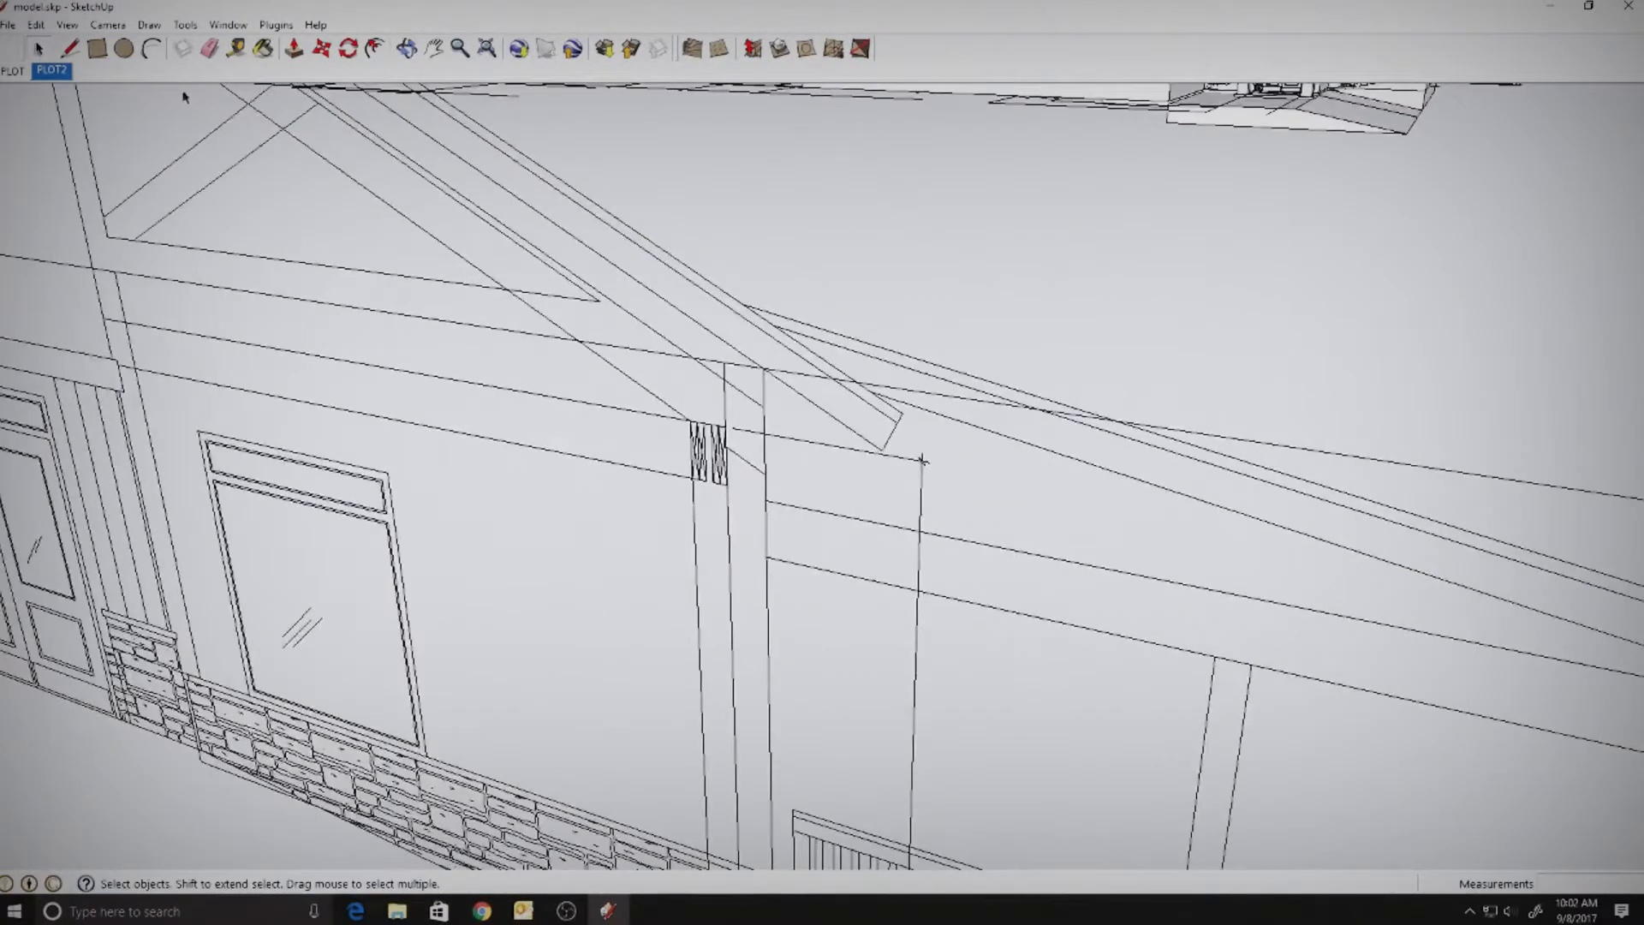
pyautogui.click(71, 49)
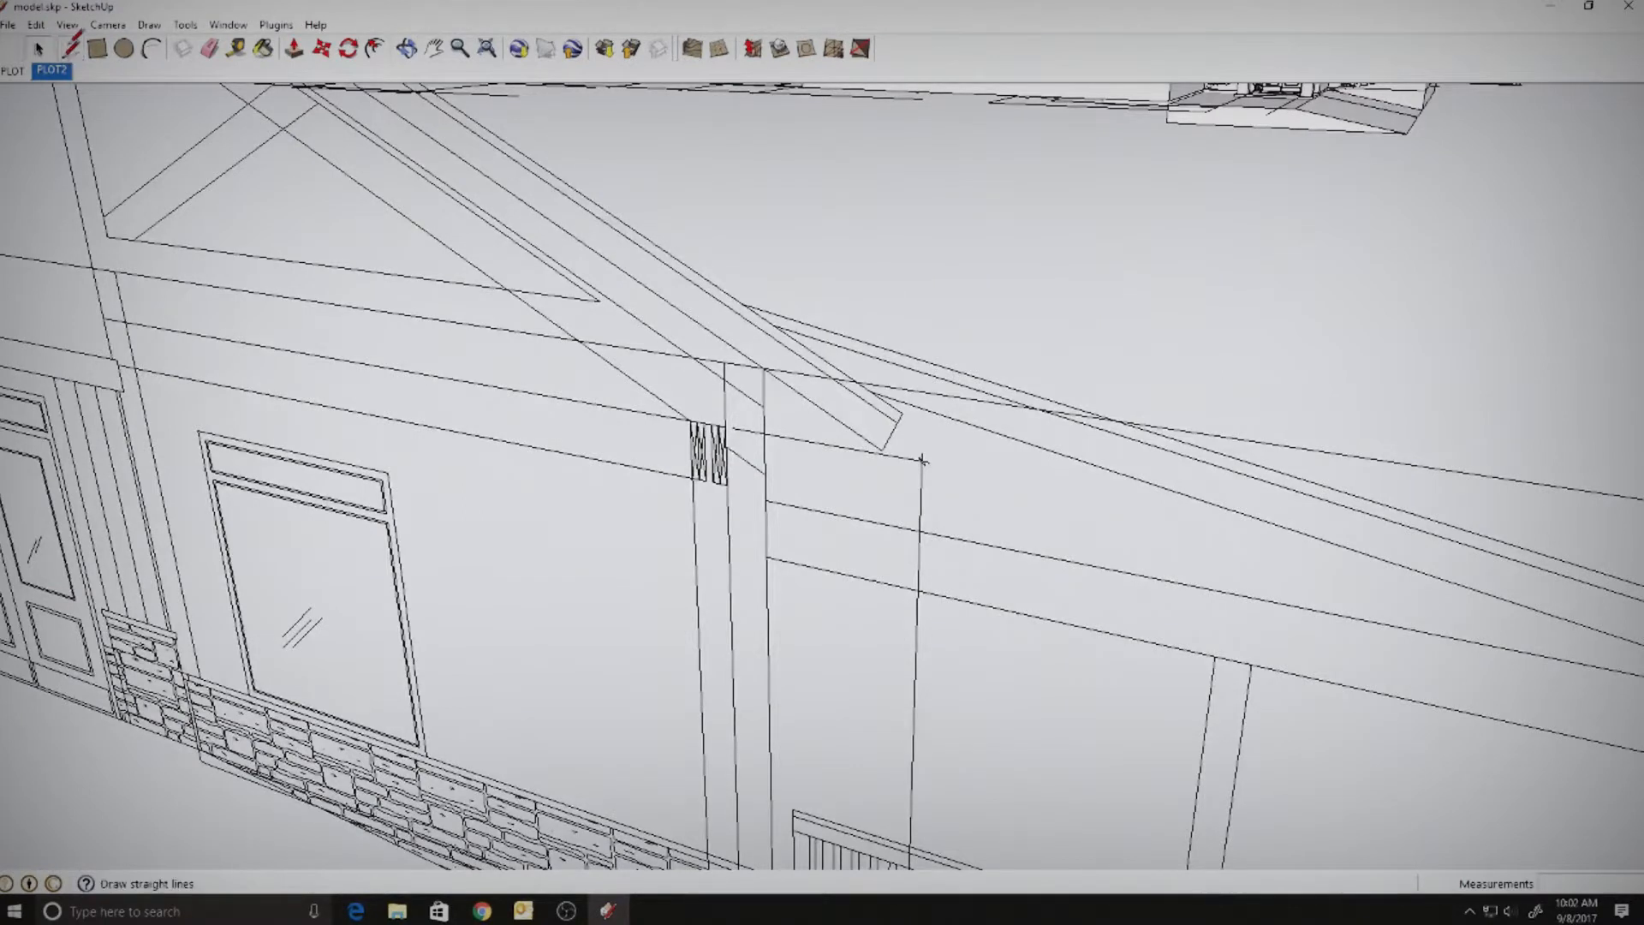
pyautogui.scroll(4, 695, 420)
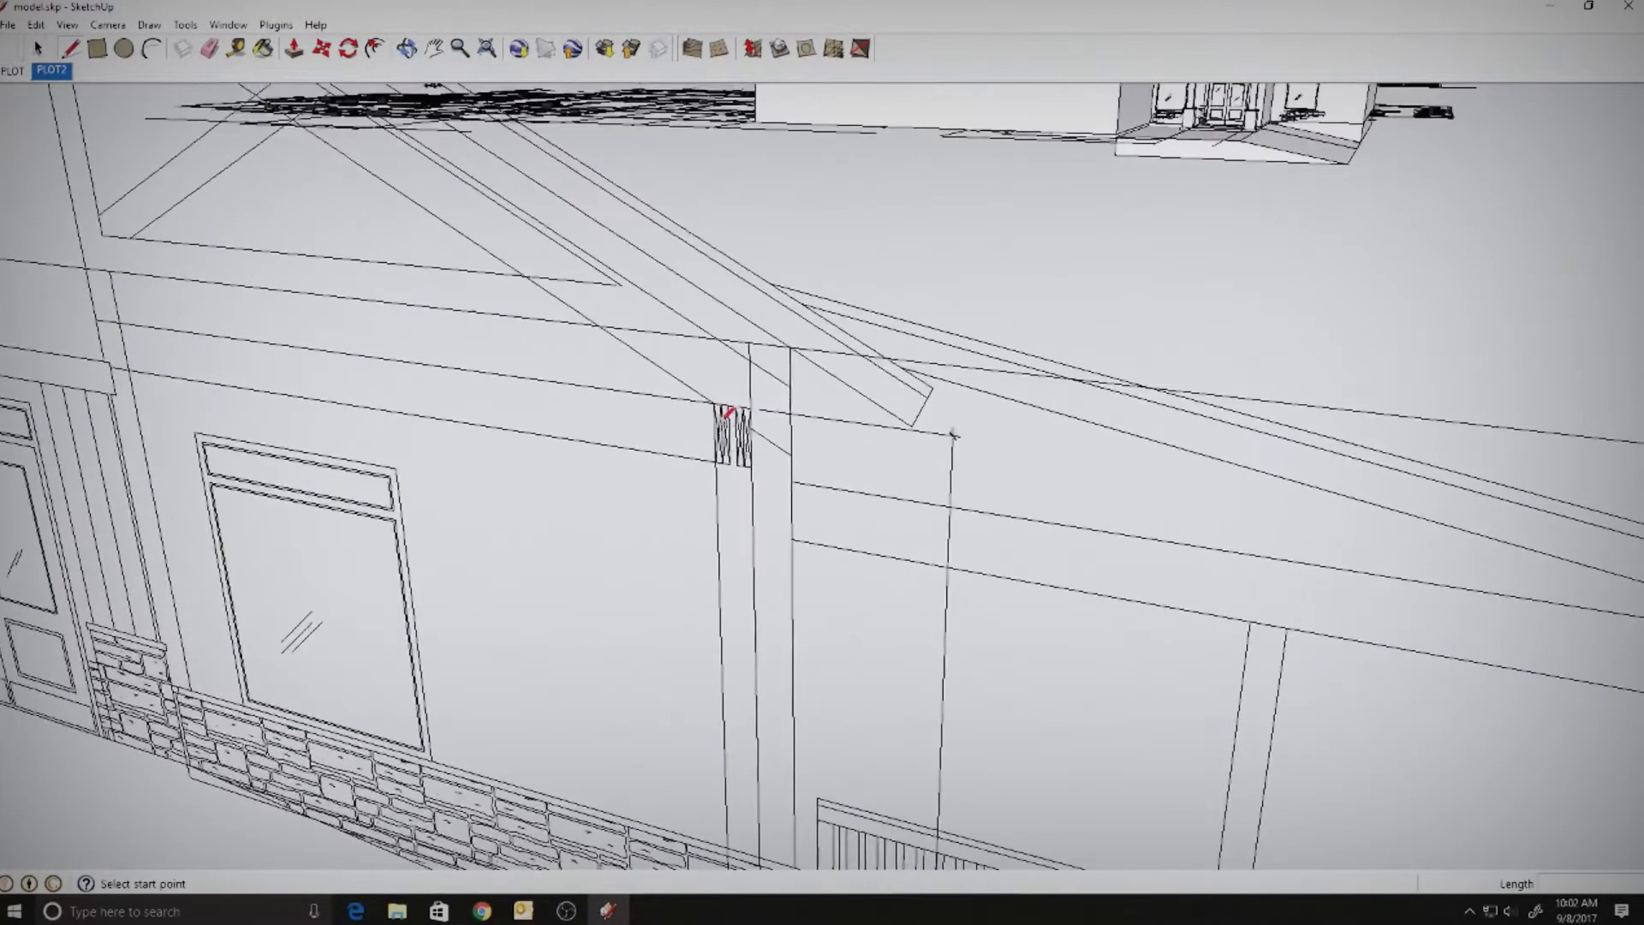
pyautogui.click(709, 381)
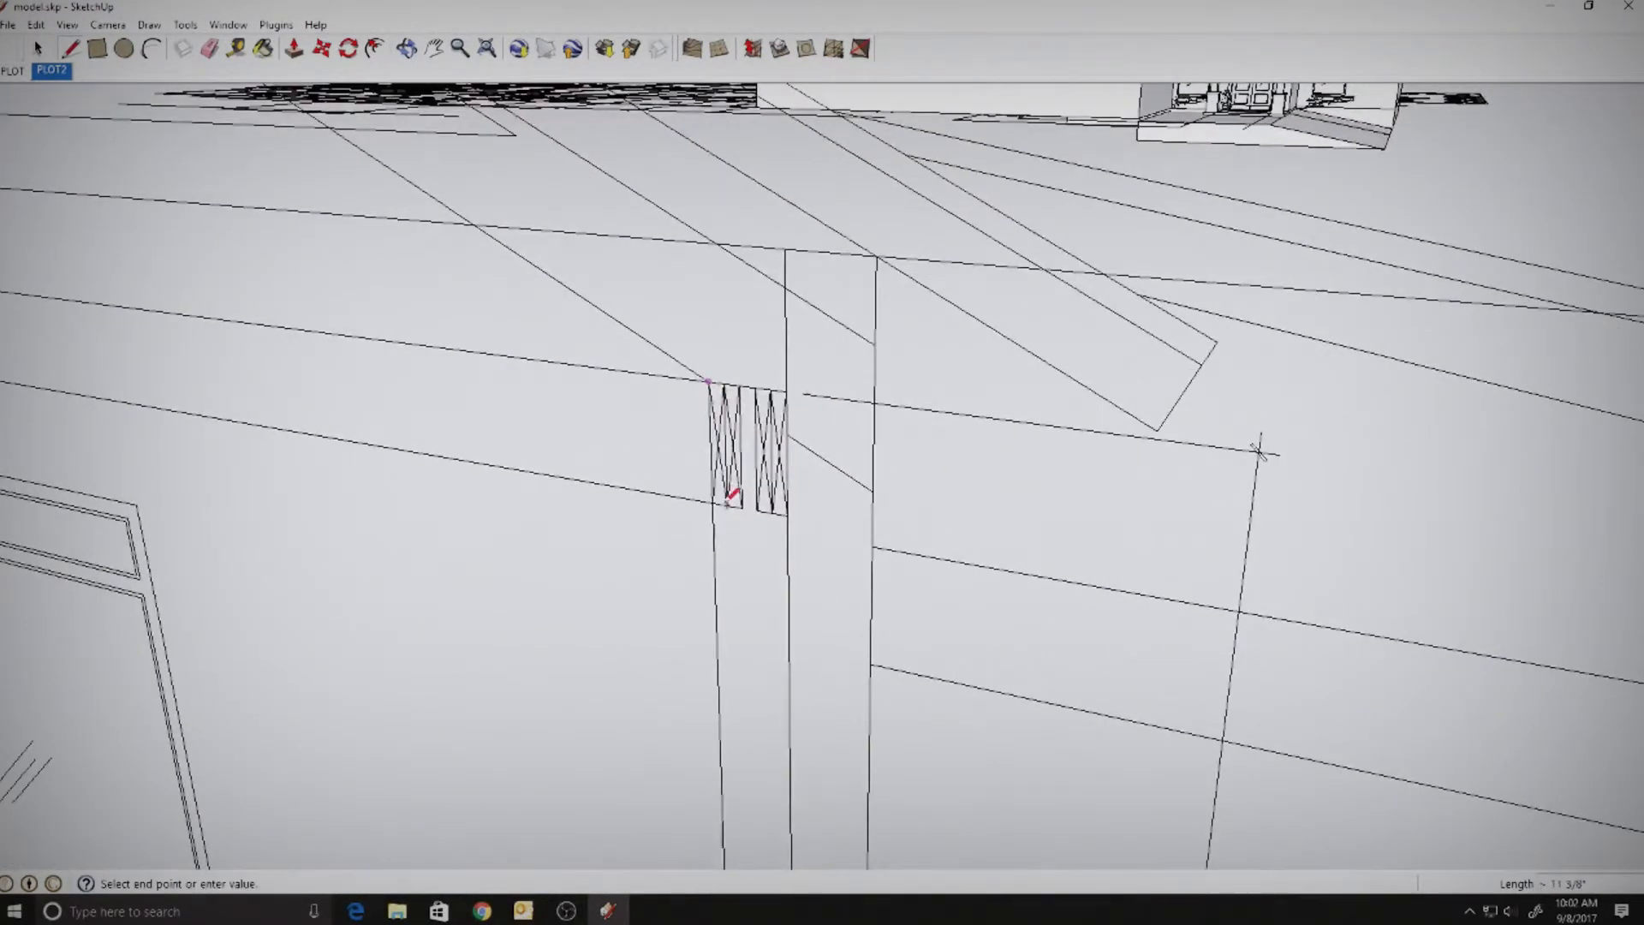
pyautogui.click(728, 505)
pyautogui.press('Escape')
# - Draw a rectangle over the outermost ply of the porch beam section beside the post on the front elevation
pyautogui.press('r')
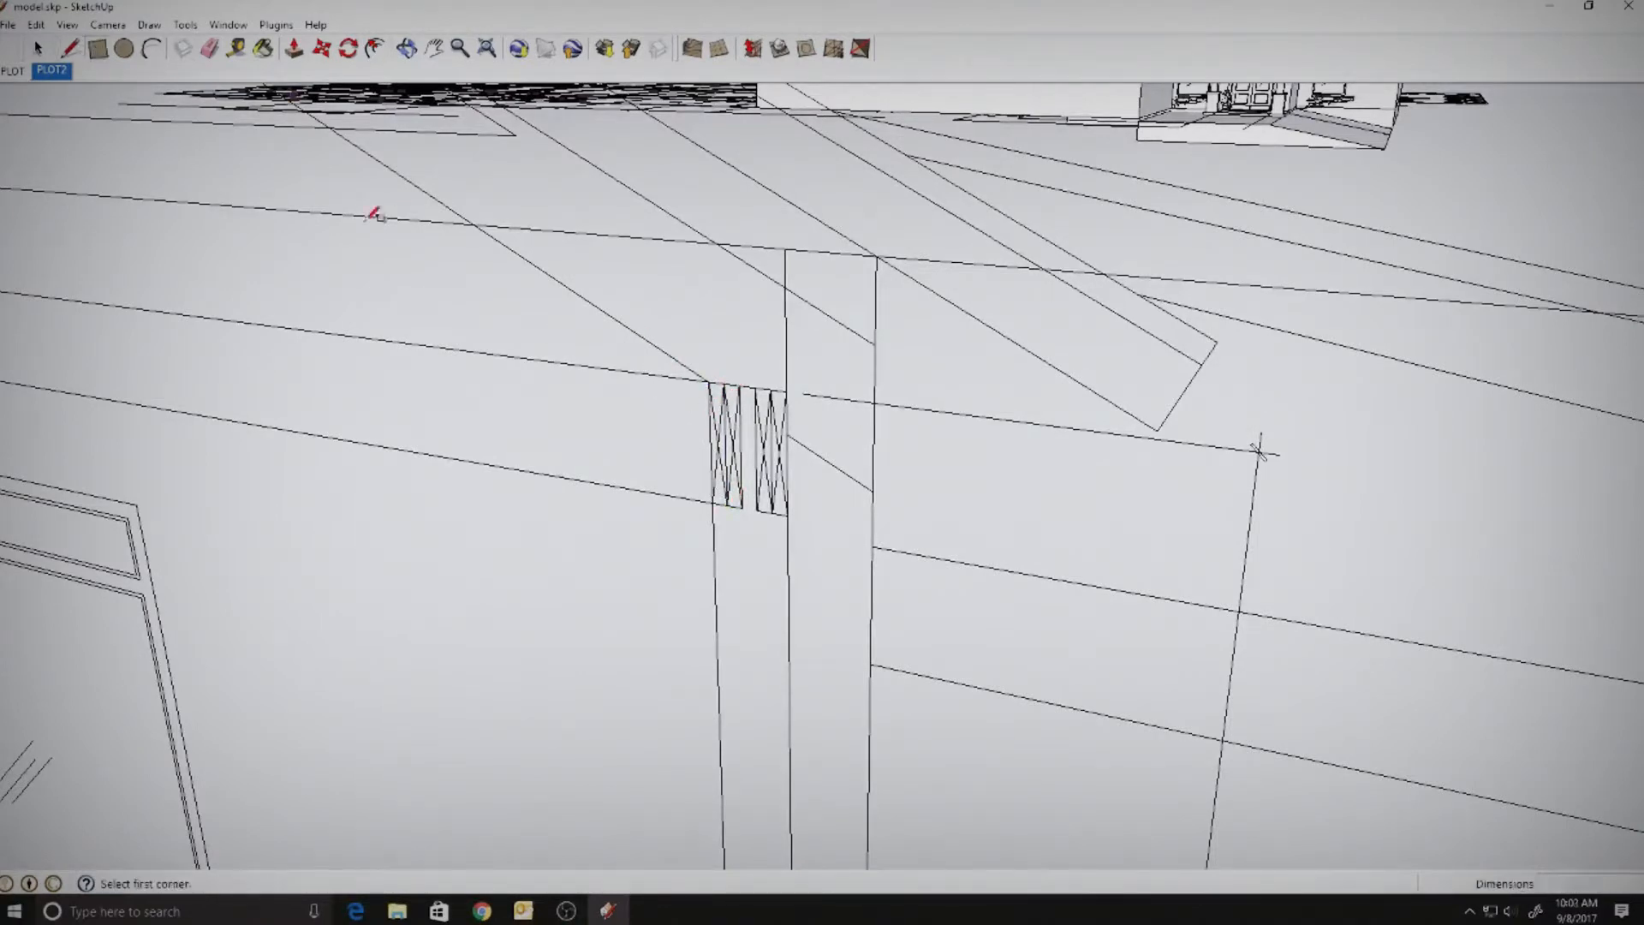
pyautogui.click(711, 382)
pyautogui.click(729, 504)
pyautogui.click(39, 49)
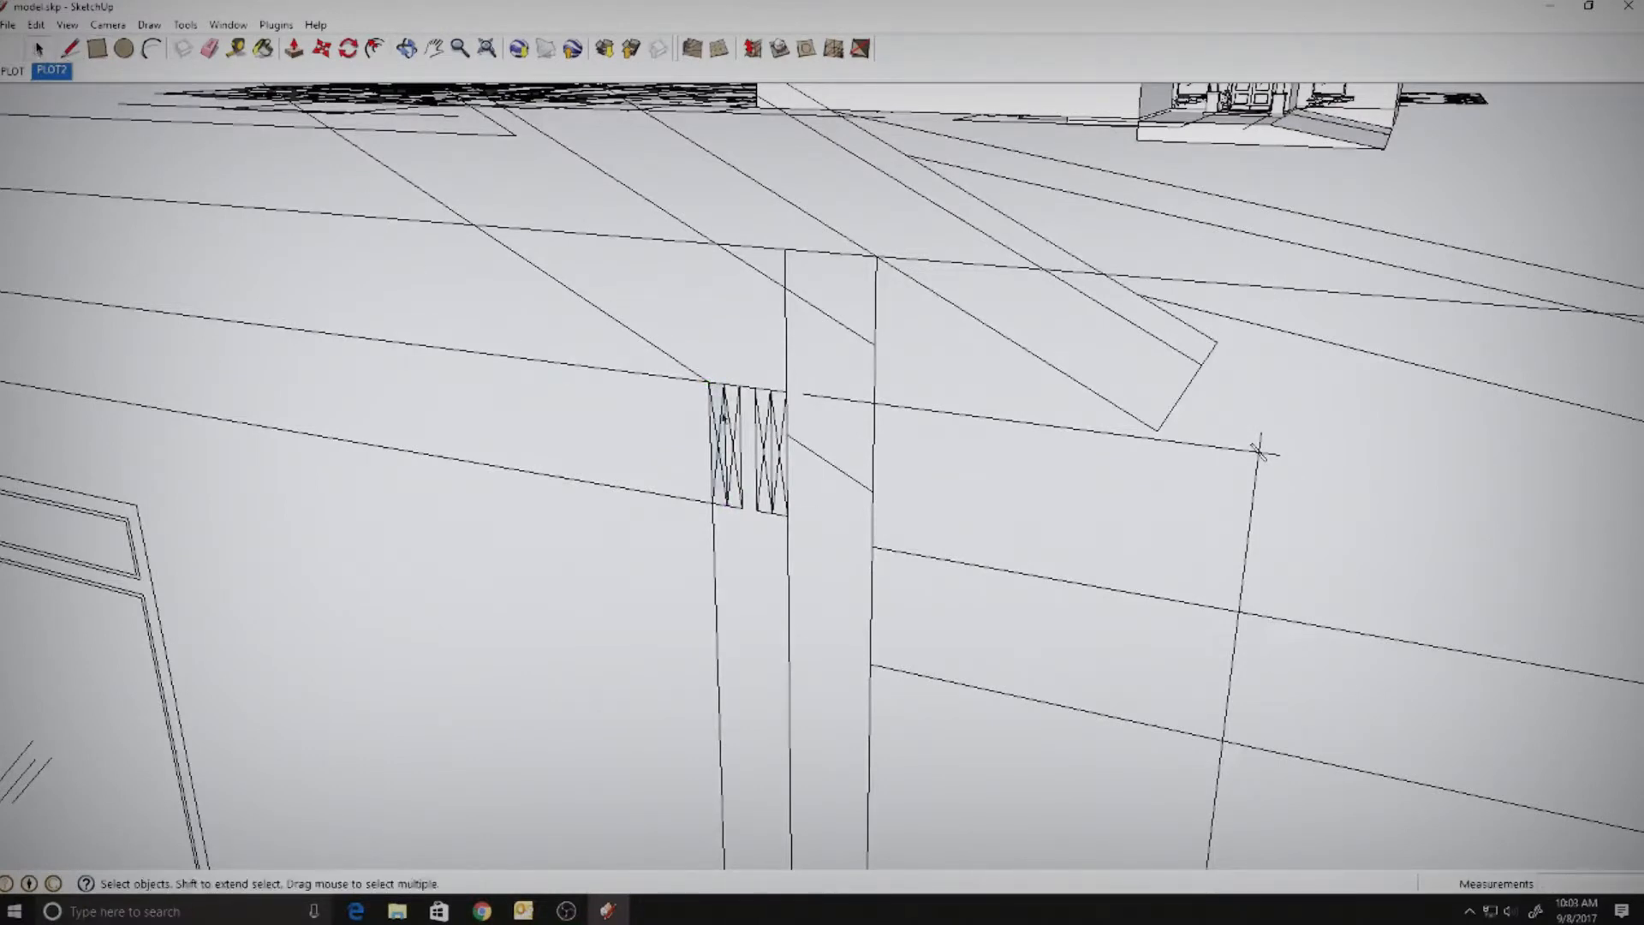
pyautogui.click(717, 432)
pyautogui.click(749, 428)
# - Pull the beam rectangle about 219' 8 1/2" back to the building, and push its near end in about 206' 8 1/2"
pyautogui.click(294, 49)
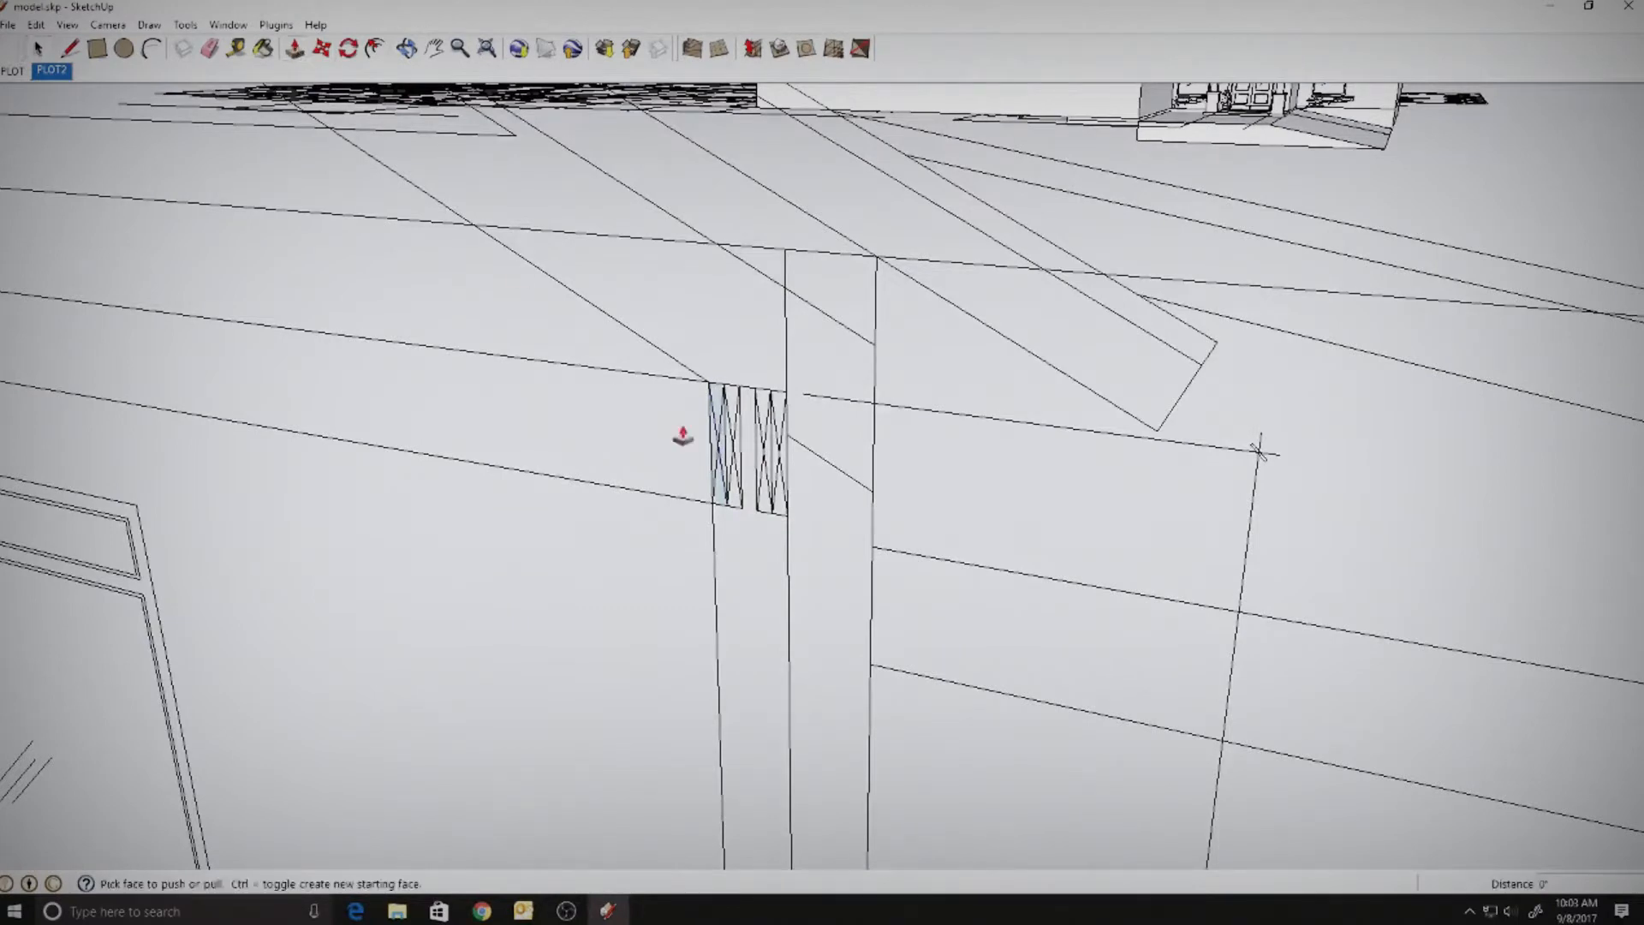
pyautogui.moveTo(718, 415); pyautogui.dragTo(1382, 105)
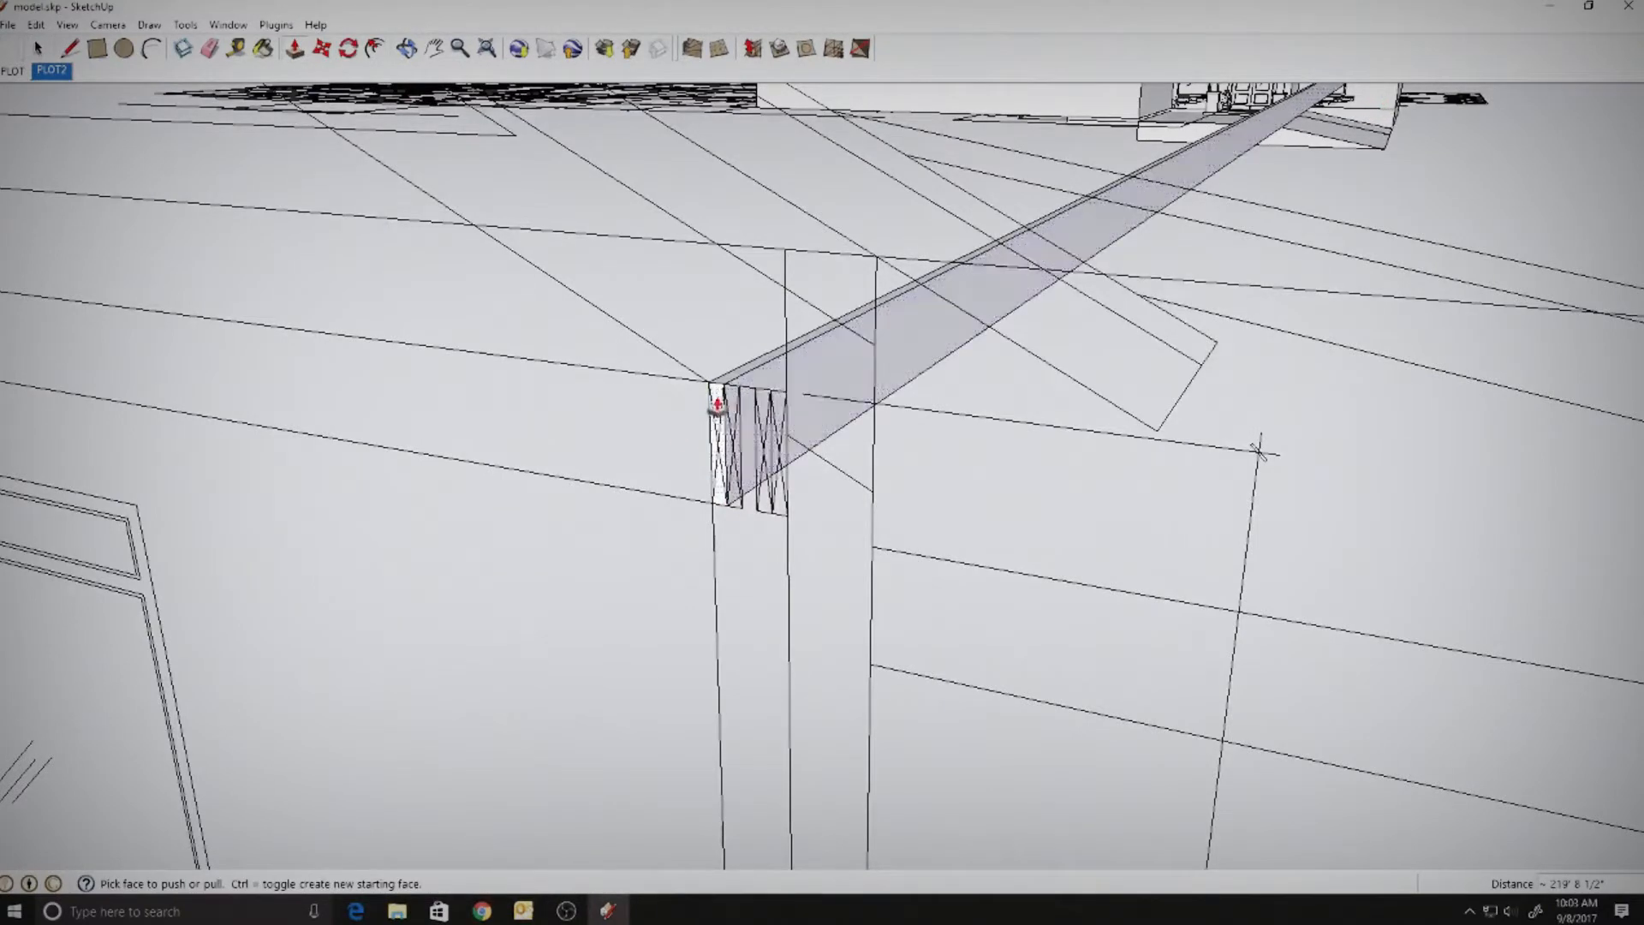
pyautogui.moveTo(719, 397); pyautogui.dragTo(1295, 102)
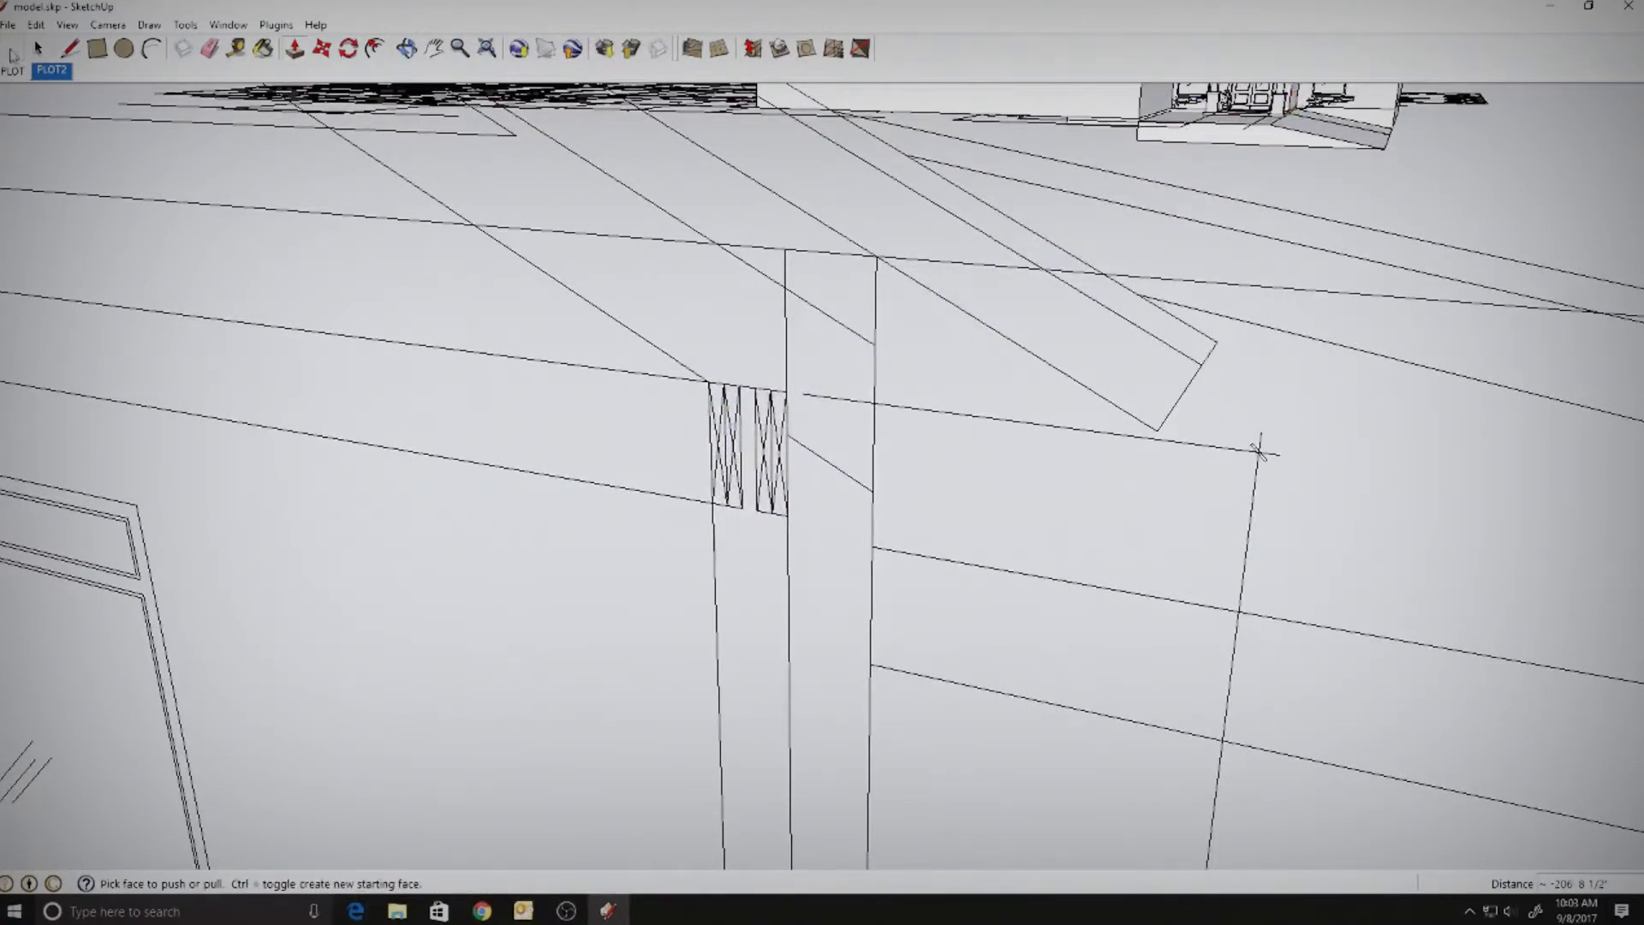
# - At the building, select all geometry connected to the extruded porch beam and make it a group
pyautogui.click(36, 49)
pyautogui.scroll(-5, 1139, 282)
pyautogui.keyDown('shift'); pyautogui.moveTo(1186, 263); pyautogui.dragTo(758, 576, button='middle'); pyautogui.keyUp('shift')
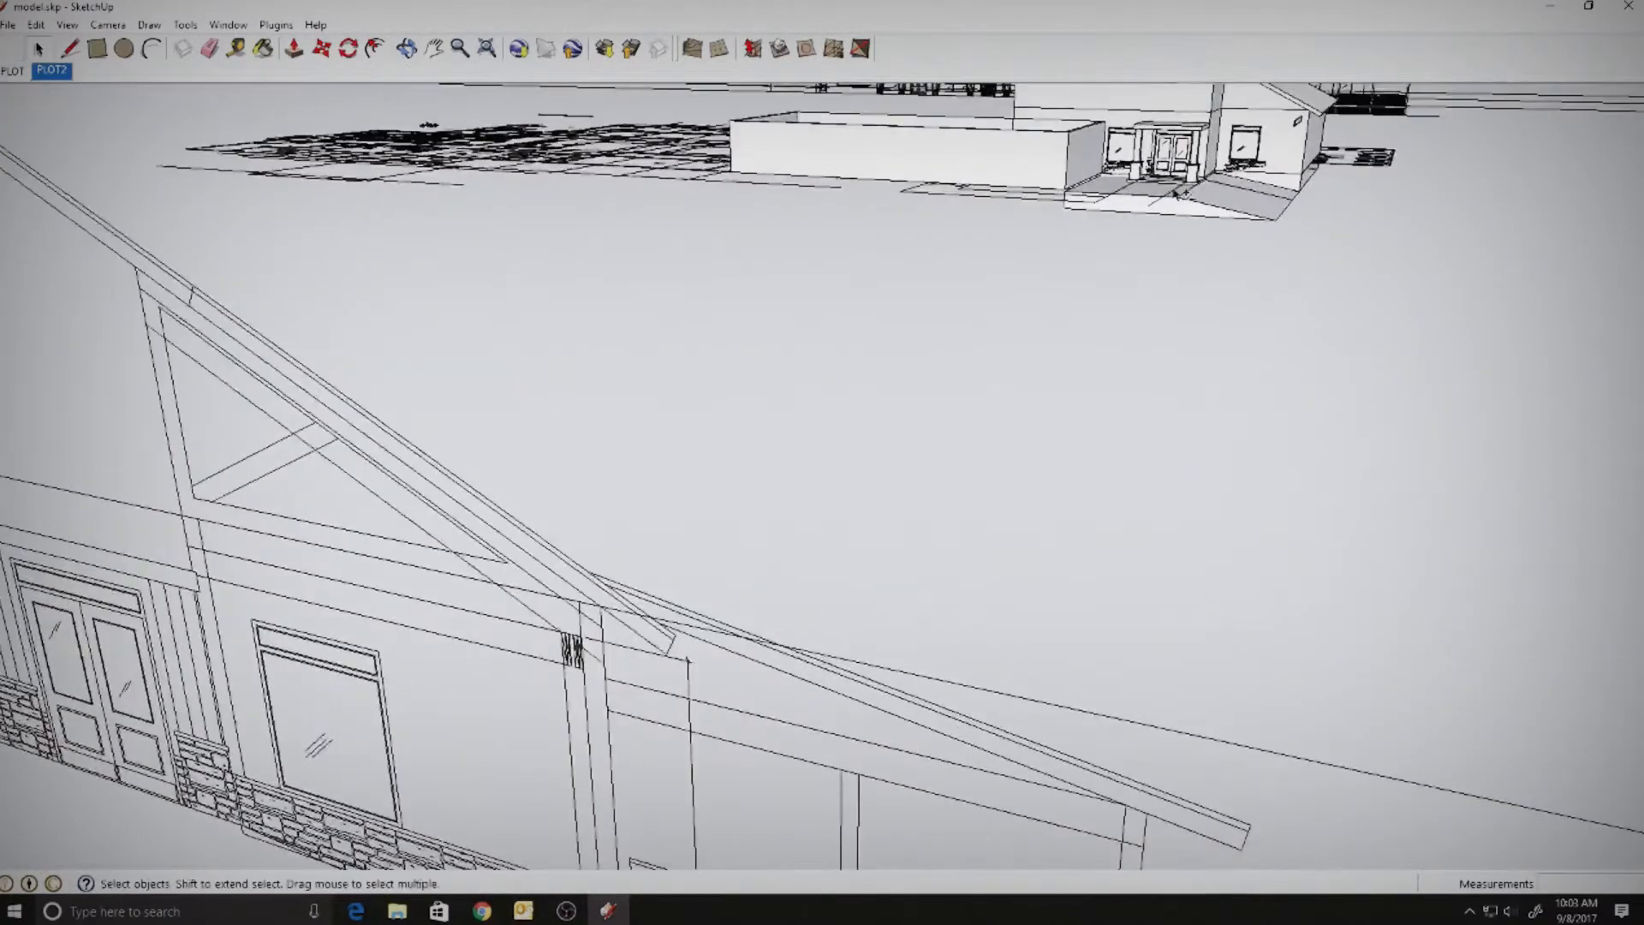
pyautogui.keyDown('shift'); pyautogui.moveTo(1171, 195); pyautogui.dragTo(1002, 386, button='middle'); pyautogui.keyUp('shift')
pyautogui.scroll(8, 1174, 279)
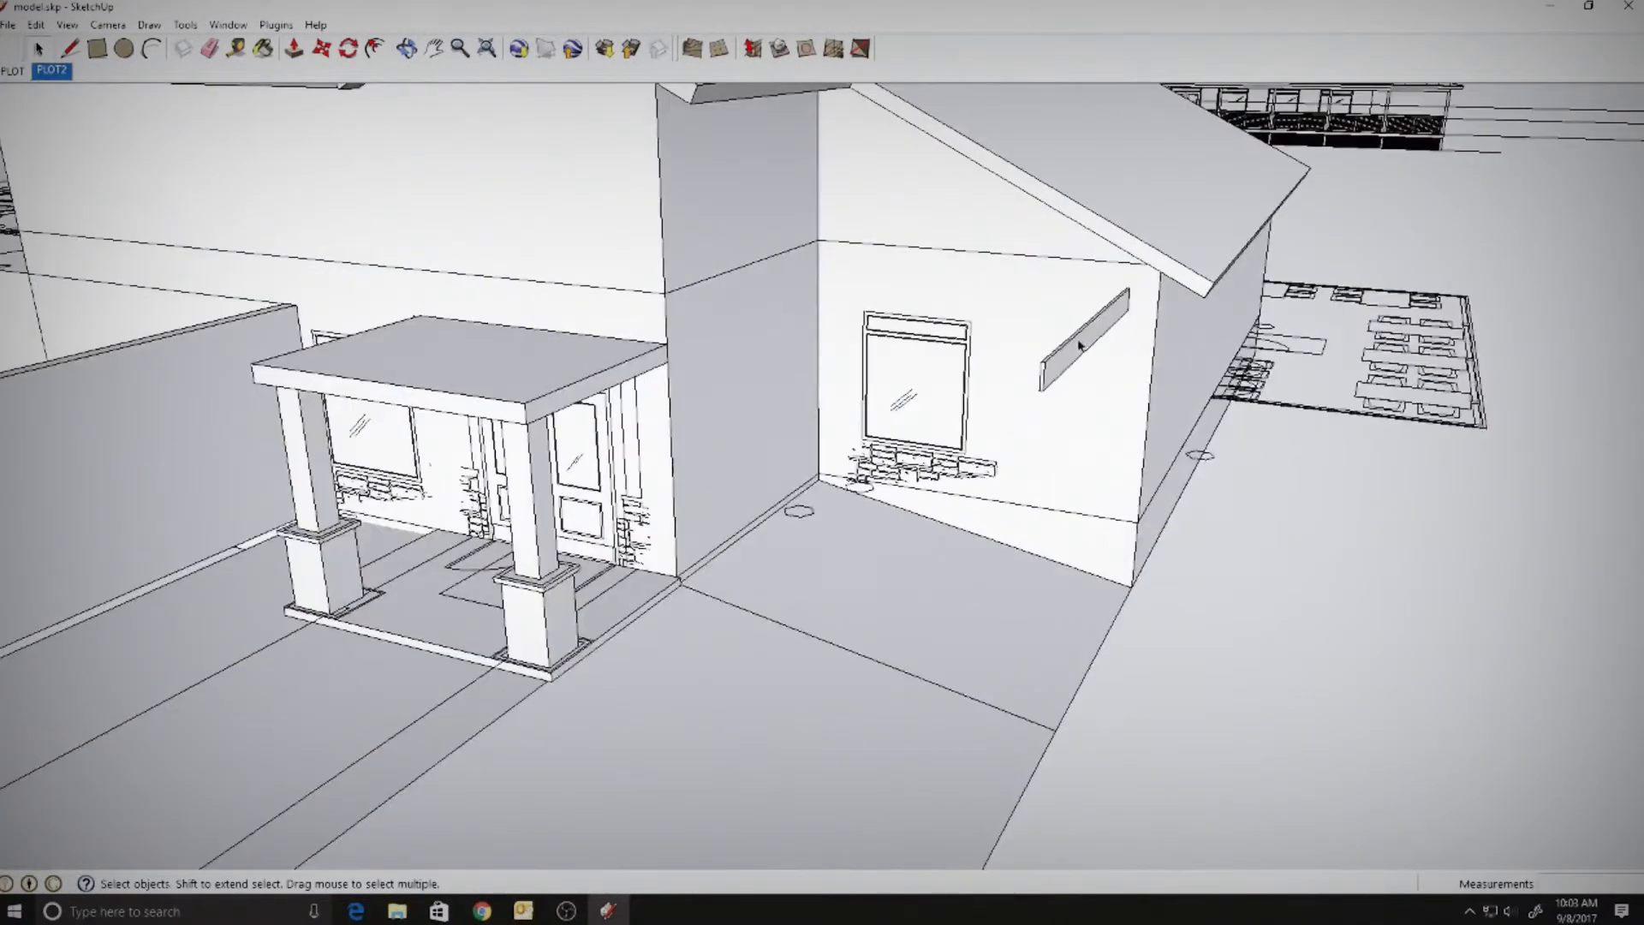
pyautogui.rightClick(1086, 363)
pyautogui.moveTo(1117, 417)
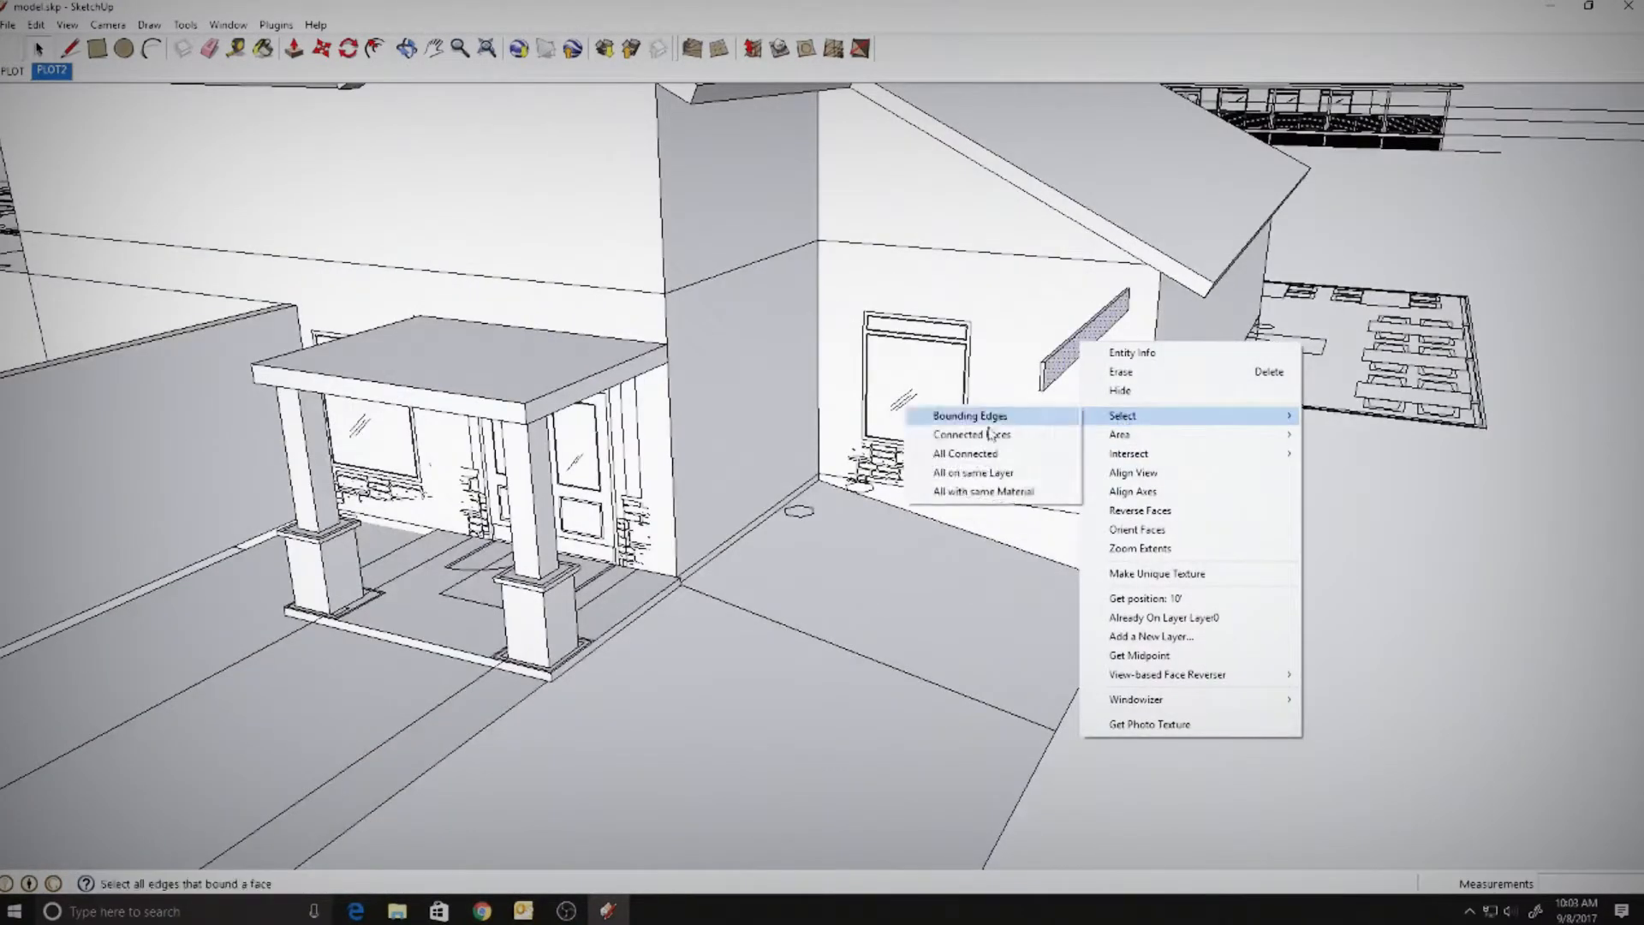
pyautogui.click(985, 452)
pyautogui.rightClick(1060, 365)
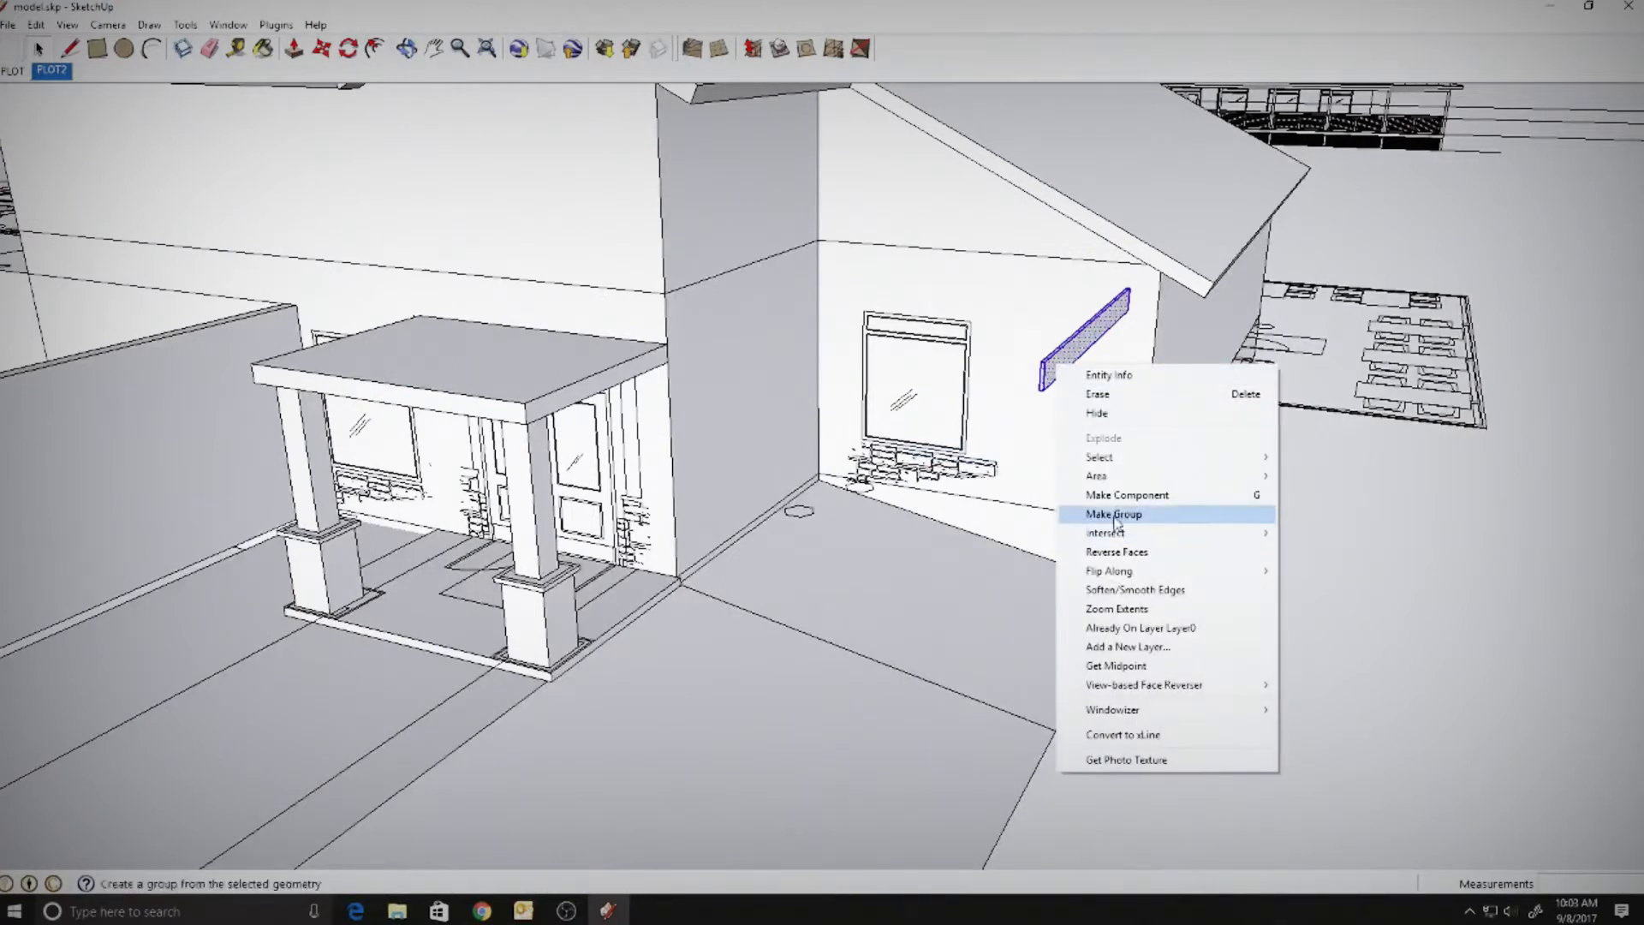
pyautogui.click(1105, 514)
# - Draw a 7.5 by 7.5 square for the post, starting at the bottom corner of the porch beam's front end
pyautogui.keyDown('shift'); pyautogui.moveTo(1059, 370); pyautogui.dragTo(954, 466, button='middle'); pyautogui.keyUp('shift')
pyautogui.click(98, 53)
pyautogui.scroll(3, 959, 454)
pyautogui.click(958, 449)
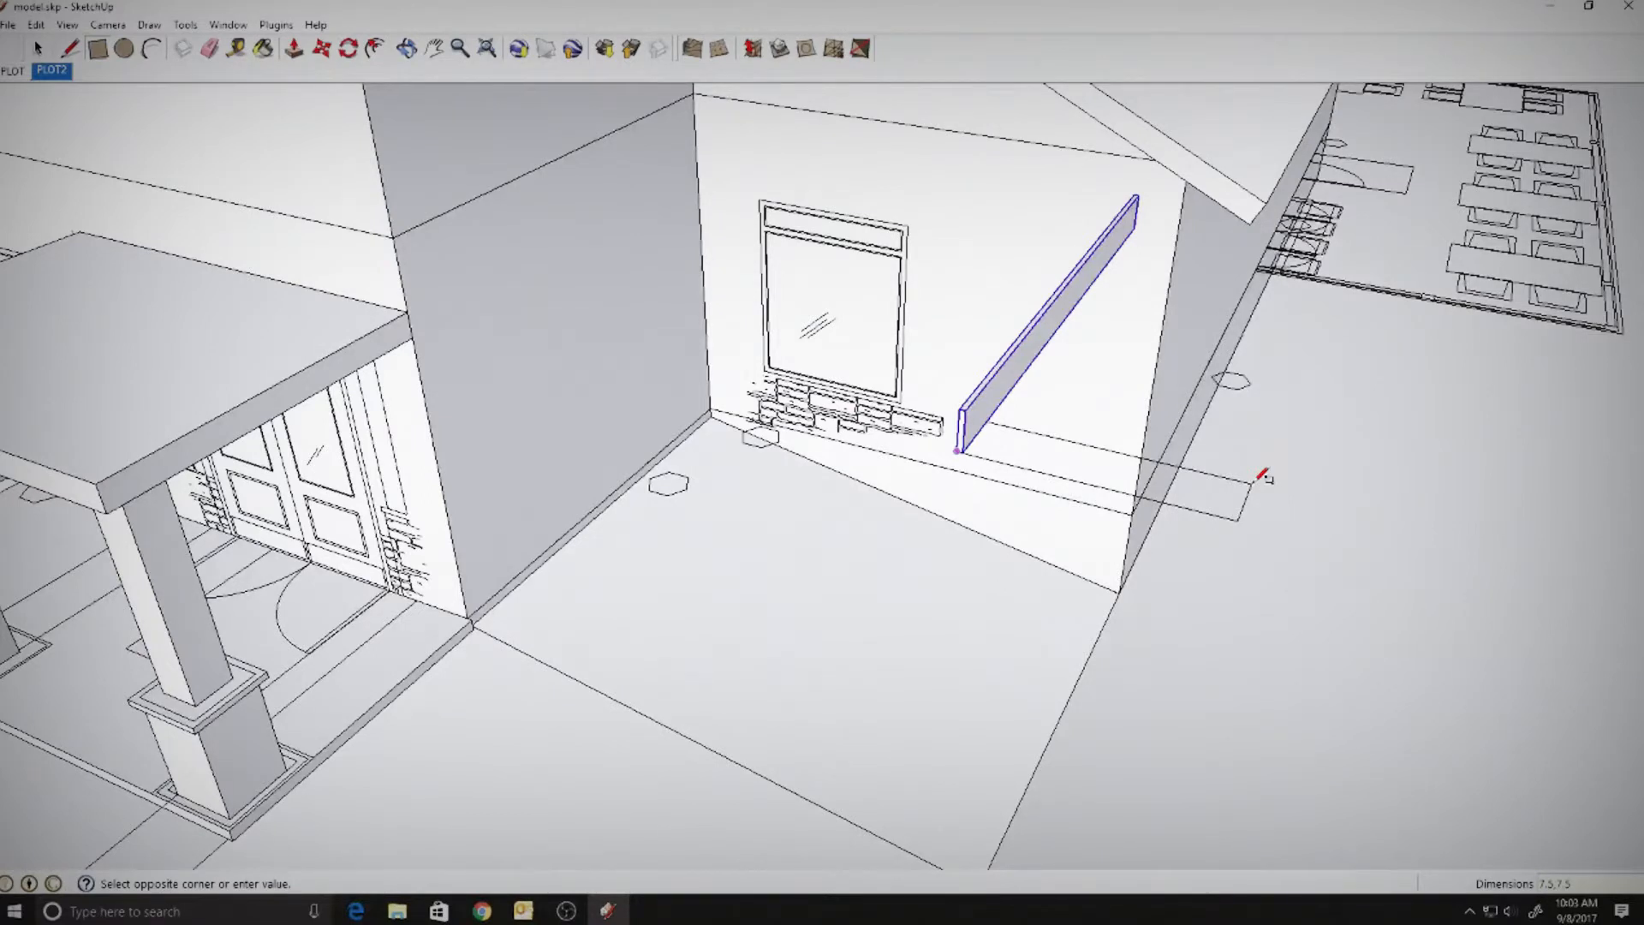
pyautogui.press('Return')
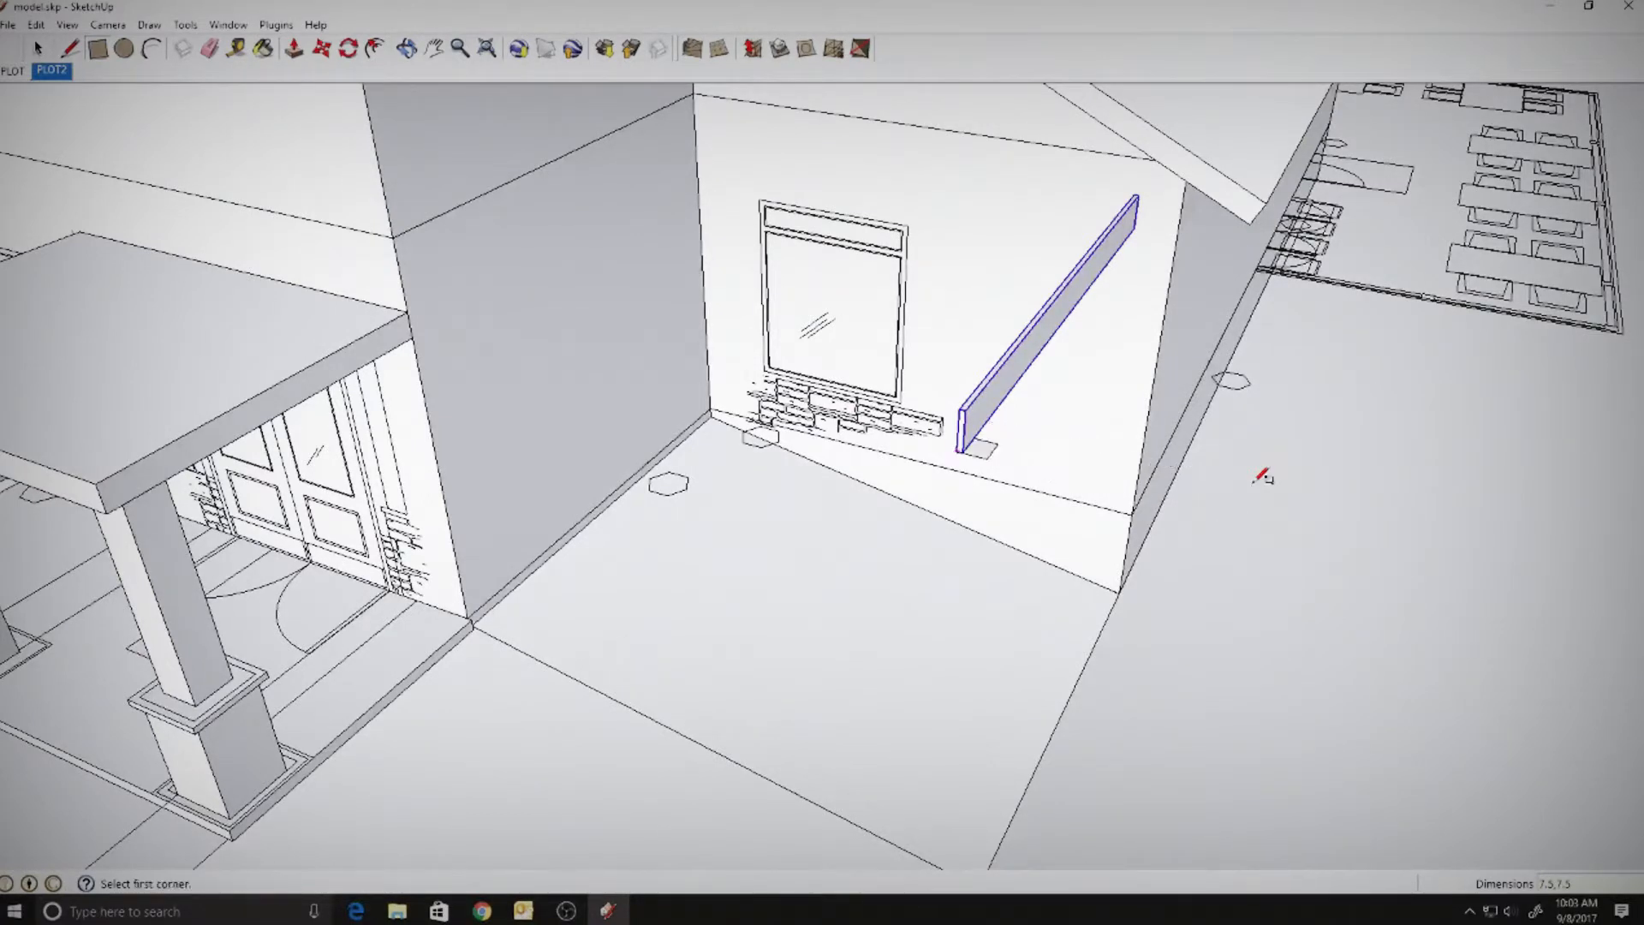
pyautogui.click(294, 49)
pyautogui.moveTo(987, 462); pyautogui.dragTo(986, 454)
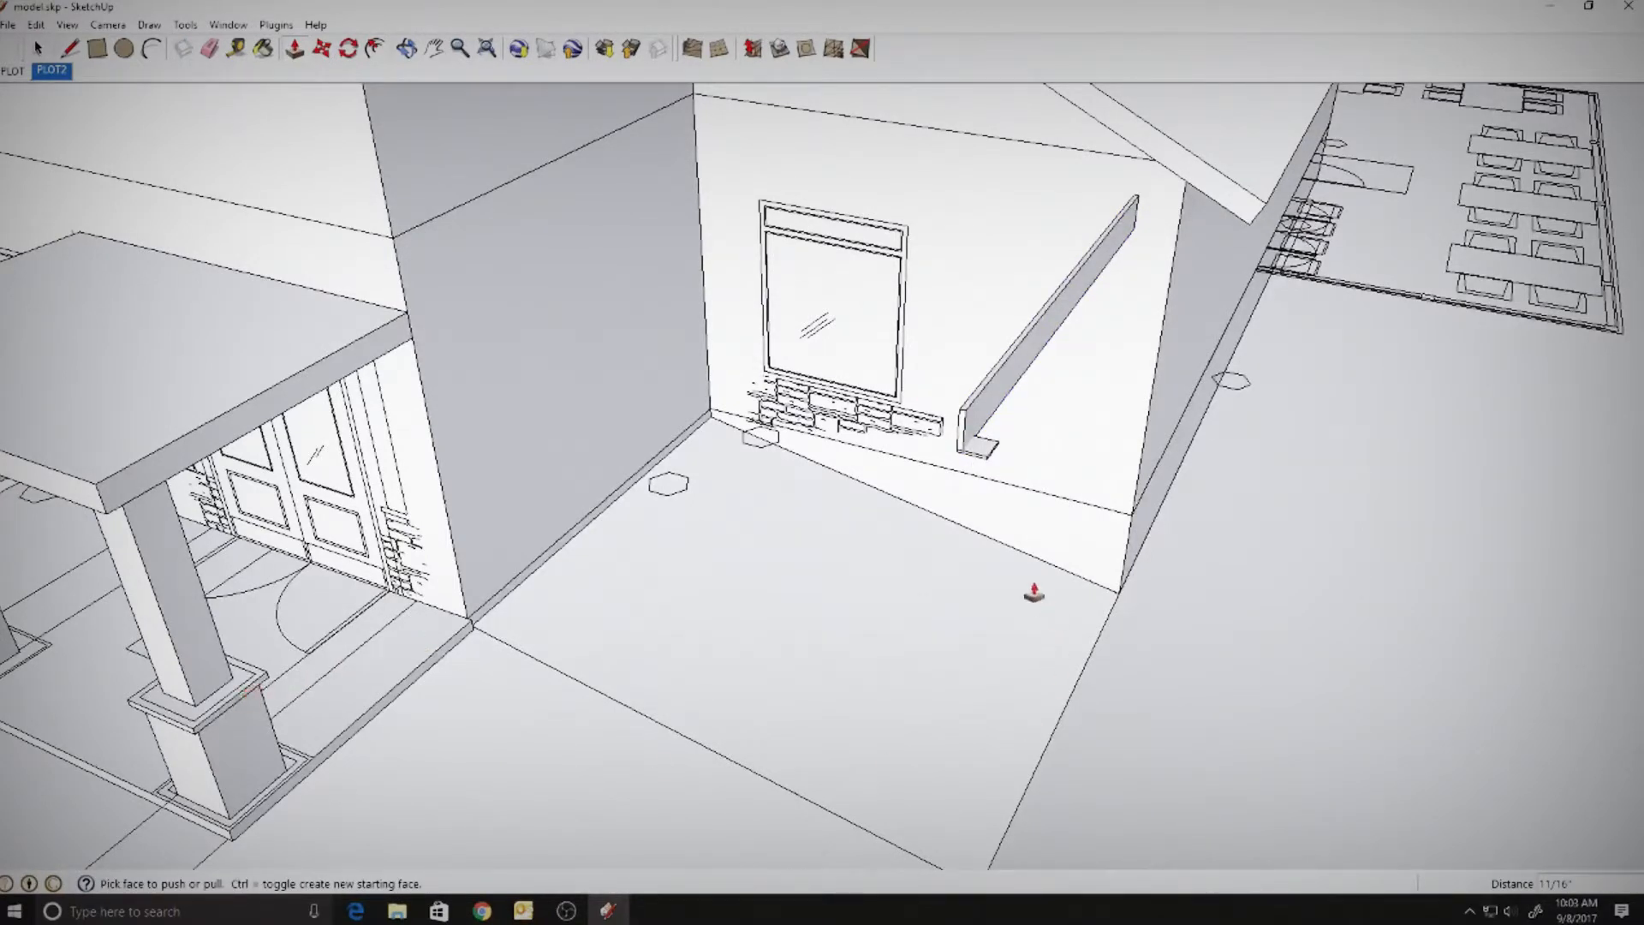
pyautogui.click(45, 26)
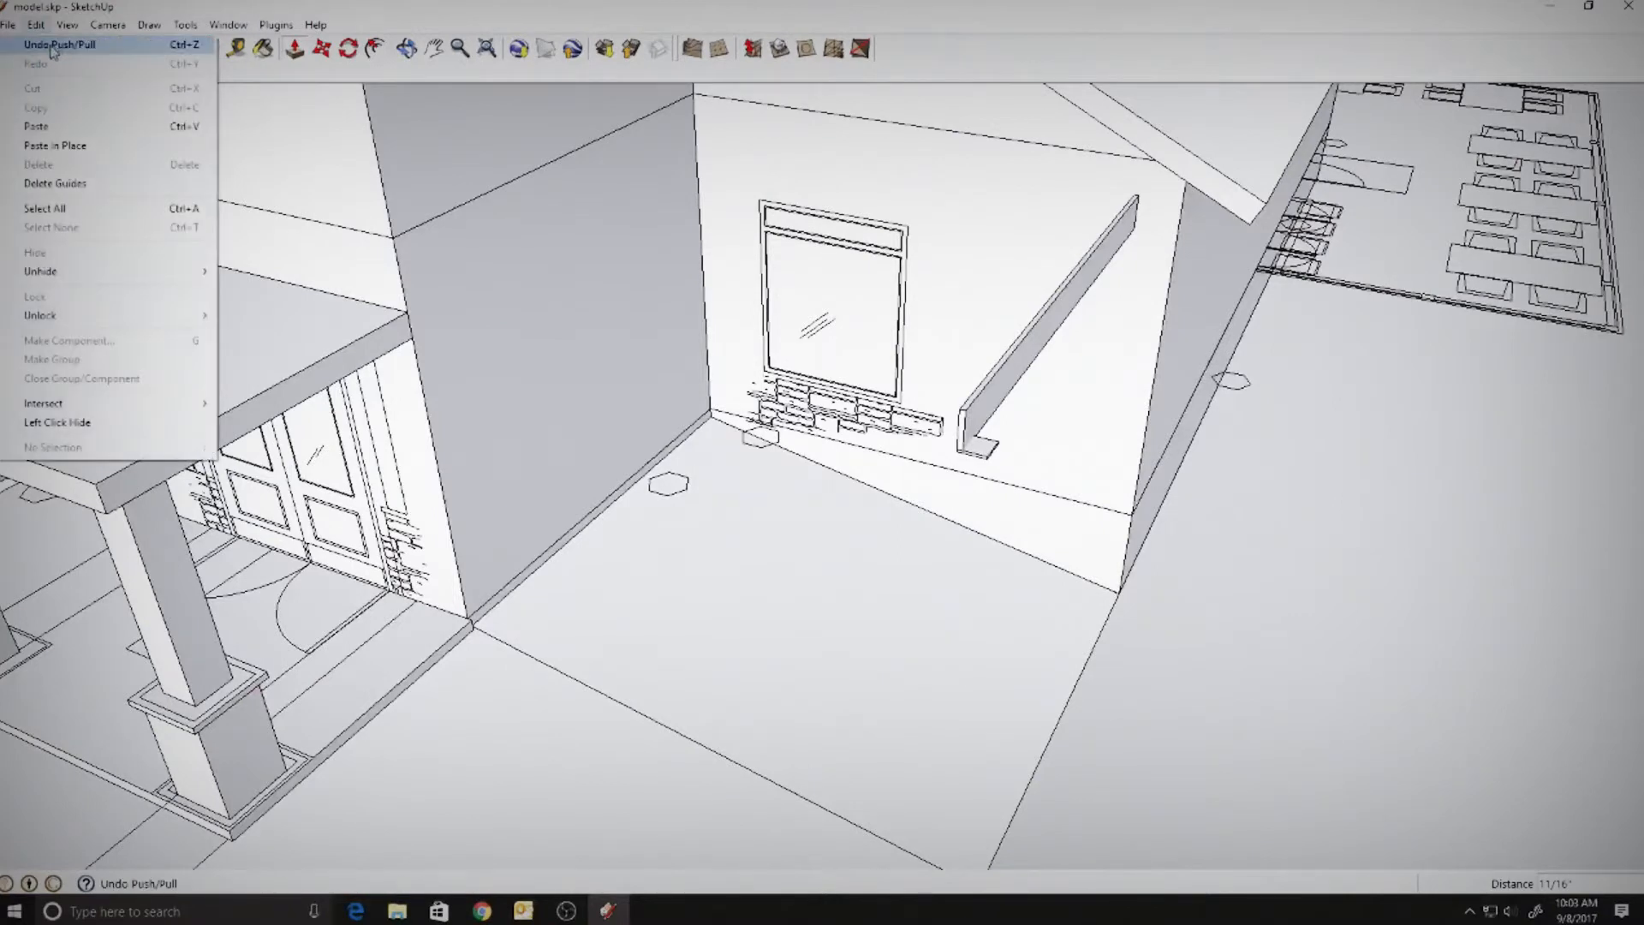
pyautogui.click(57, 45)
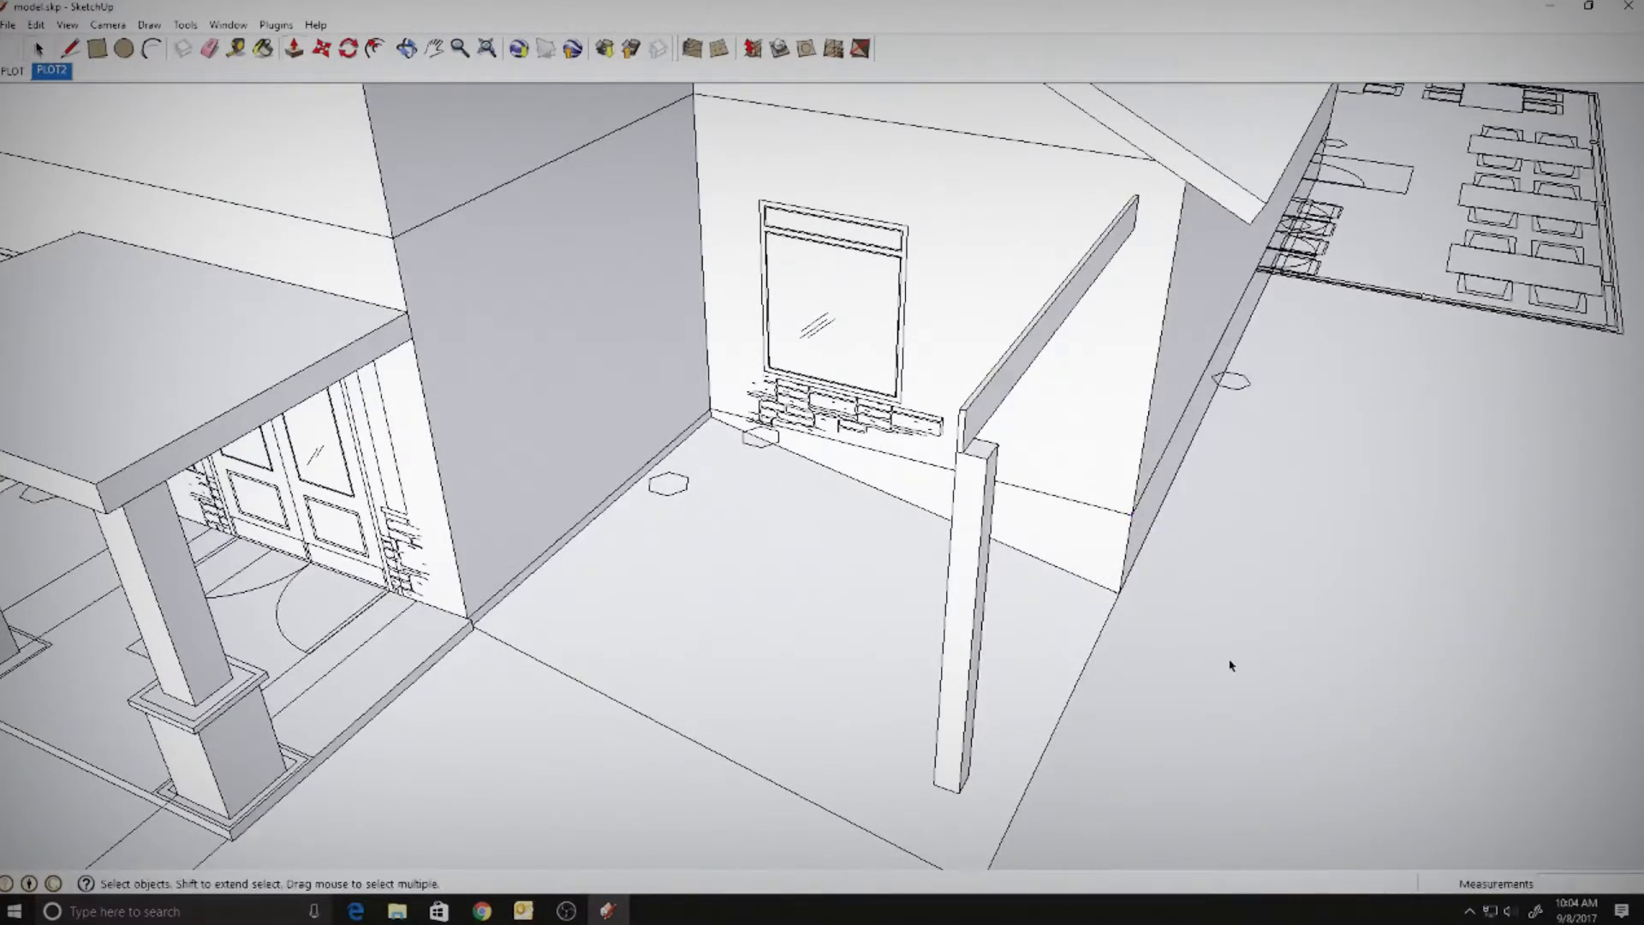
# - Select all geometry connected to the post under the porch beam and make it a group
pyautogui.rightClick(982, 517)
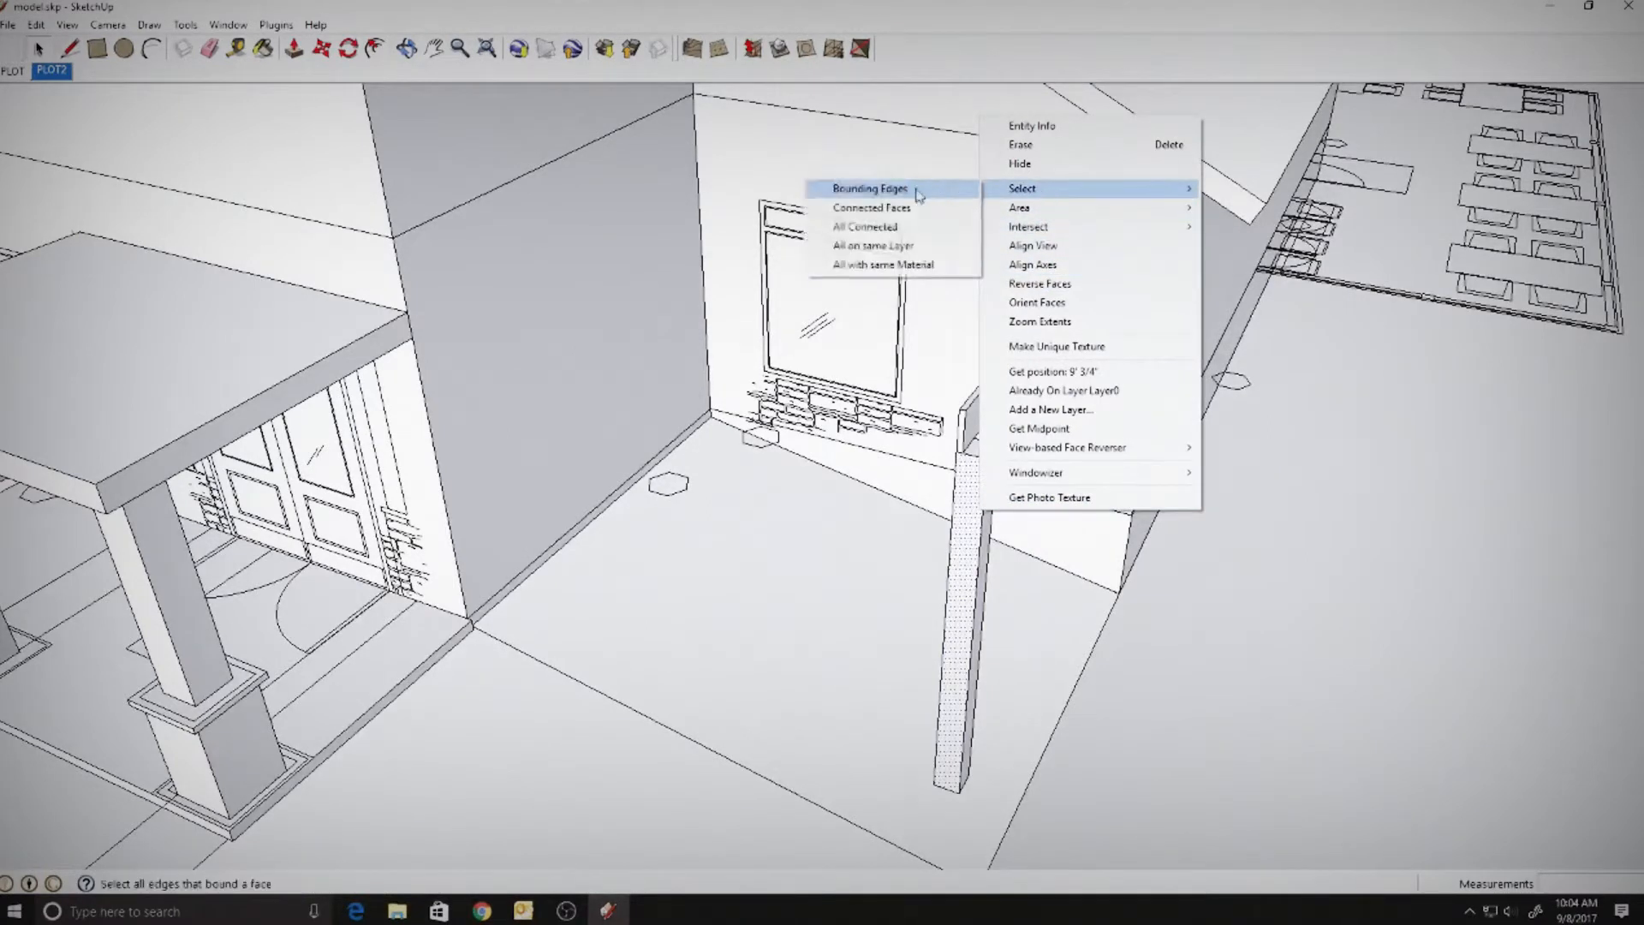
pyautogui.click(887, 228)
pyautogui.rightClick(973, 497)
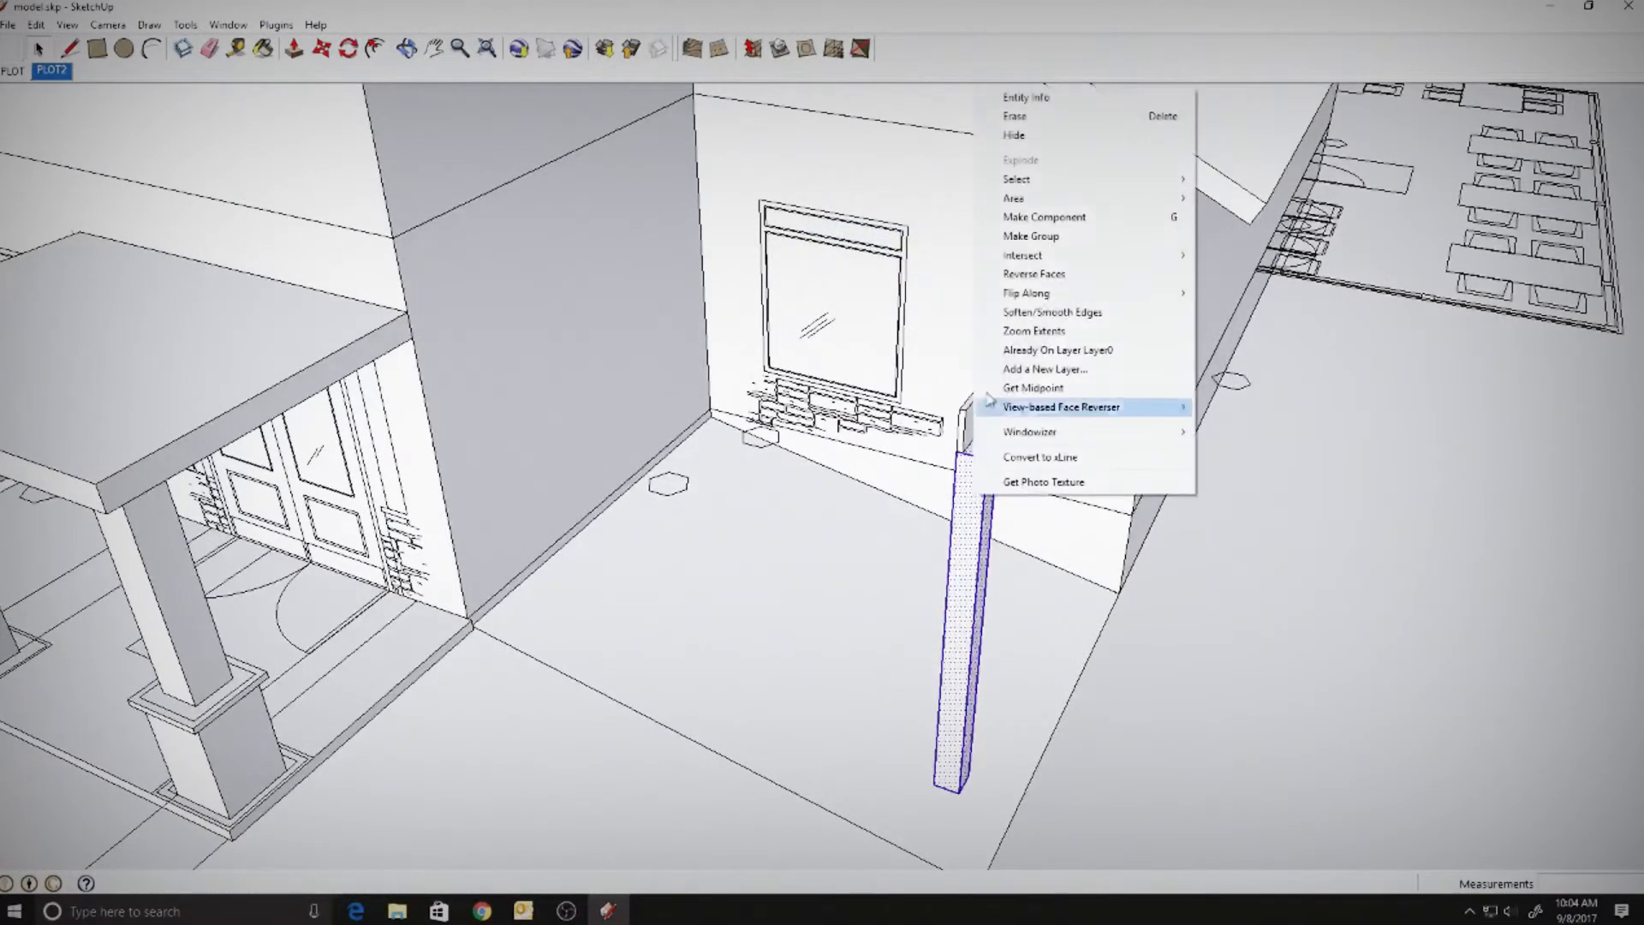
pyautogui.click(1031, 237)
# - Examine the front gable's roof edge near the new post and beam, measuring along it with the Line tool
pyautogui.scroll(-5, 942, 548)
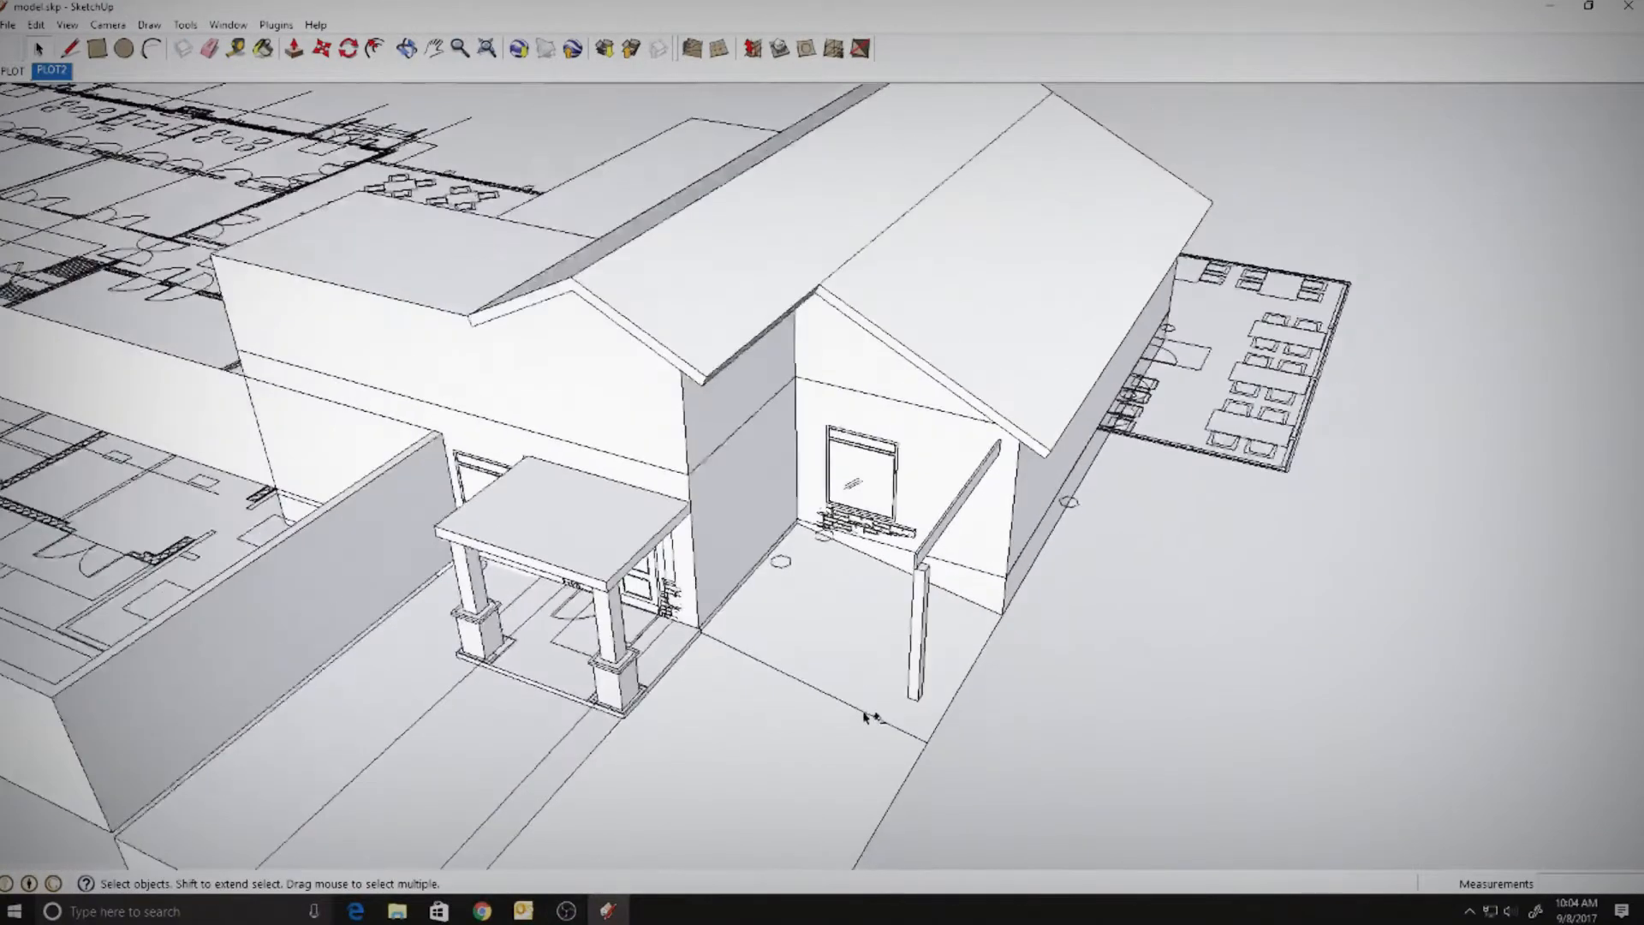
pyautogui.moveTo(942, 548); pyautogui.dragTo(905, 471, button='middle')
pyautogui.scroll(3, 253, 137)
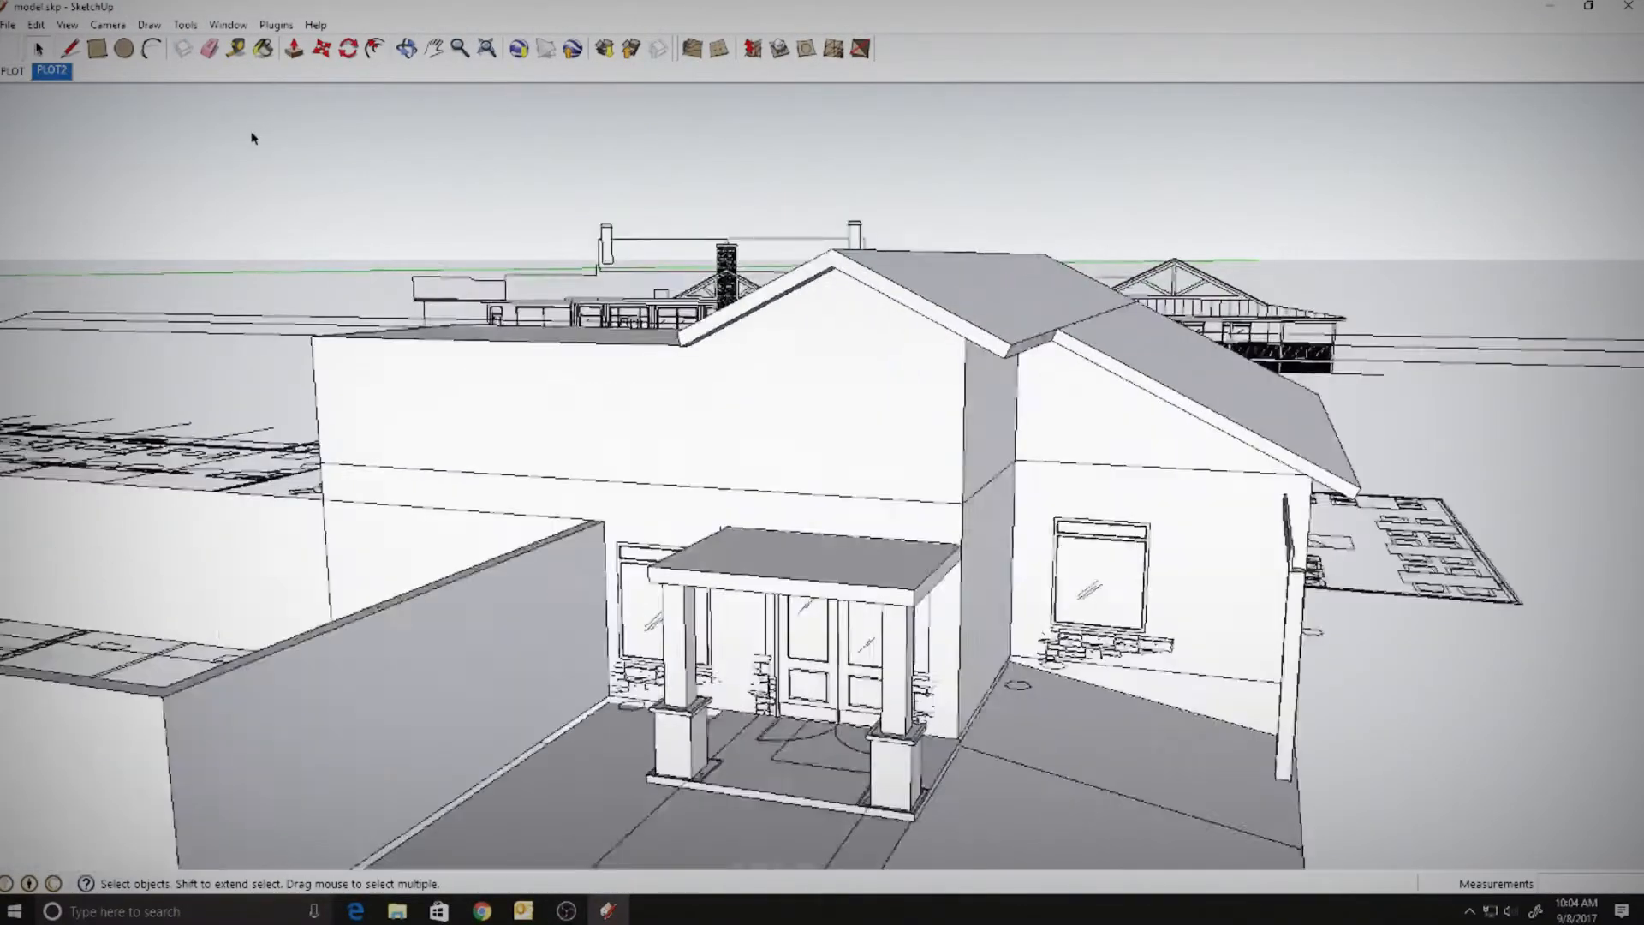
pyautogui.scroll(-3, 309, 173)
pyautogui.keyDown('shift'); pyautogui.moveTo(342, 193); pyautogui.dragTo(385, 216, button='middle'); pyautogui.keyUp('shift')
pyautogui.scroll(3, 741, 321)
pyautogui.scroll(2, 742, 322)
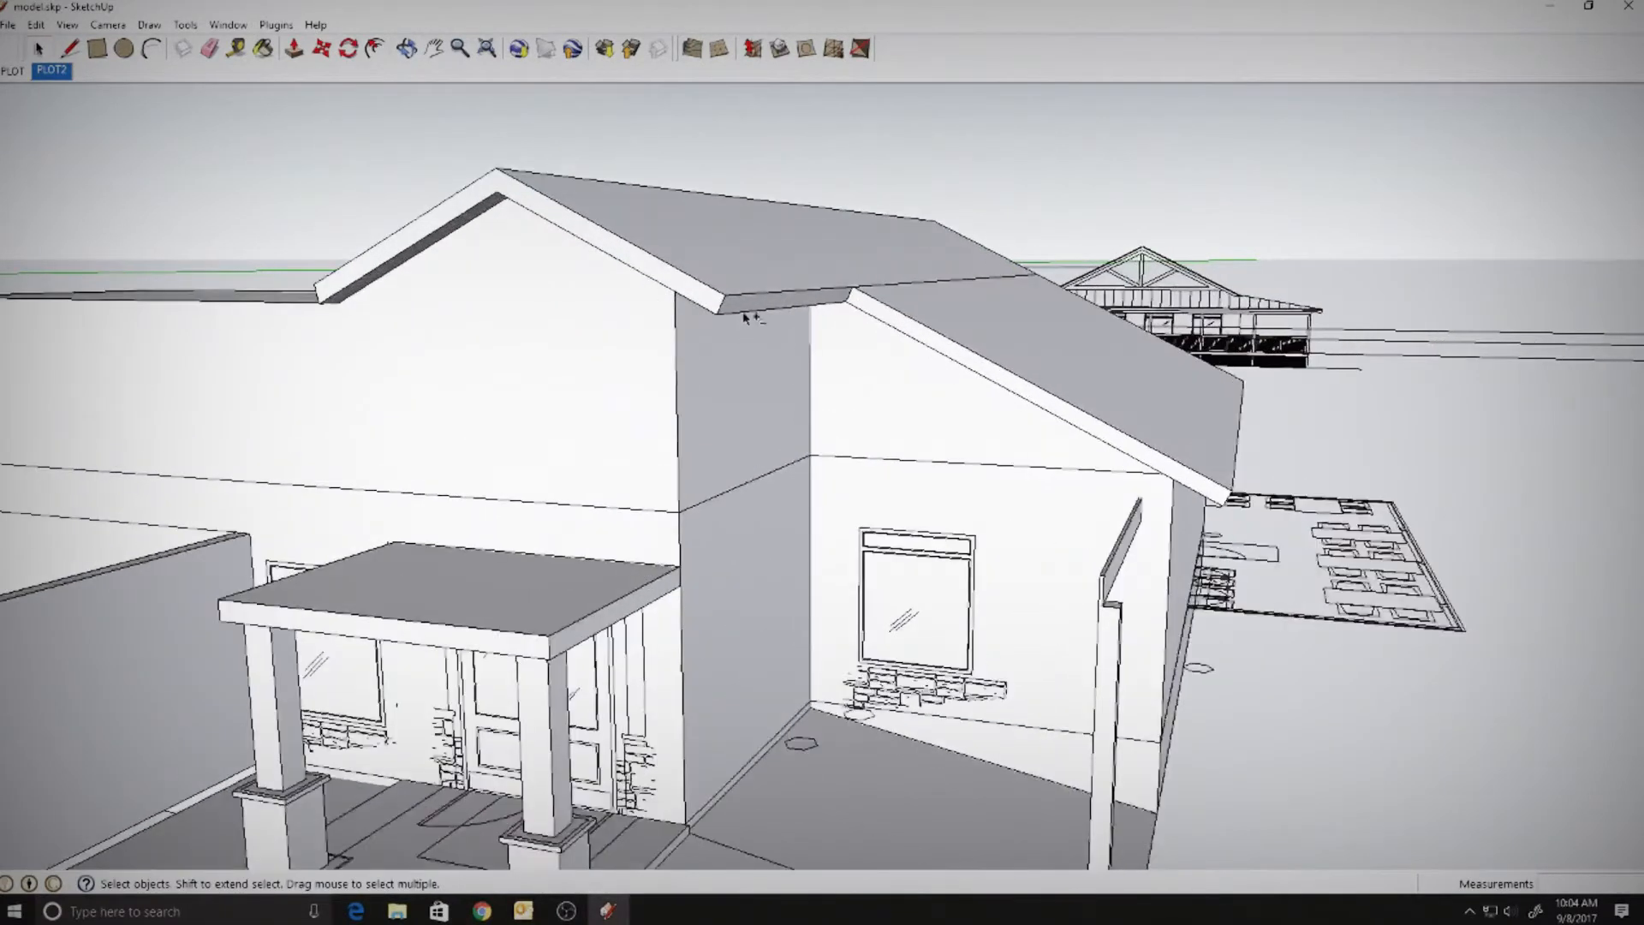
pyautogui.keyDown('shift'); pyautogui.moveTo(741, 322); pyautogui.dragTo(663, 272, button='middle'); pyautogui.keyUp('shift')
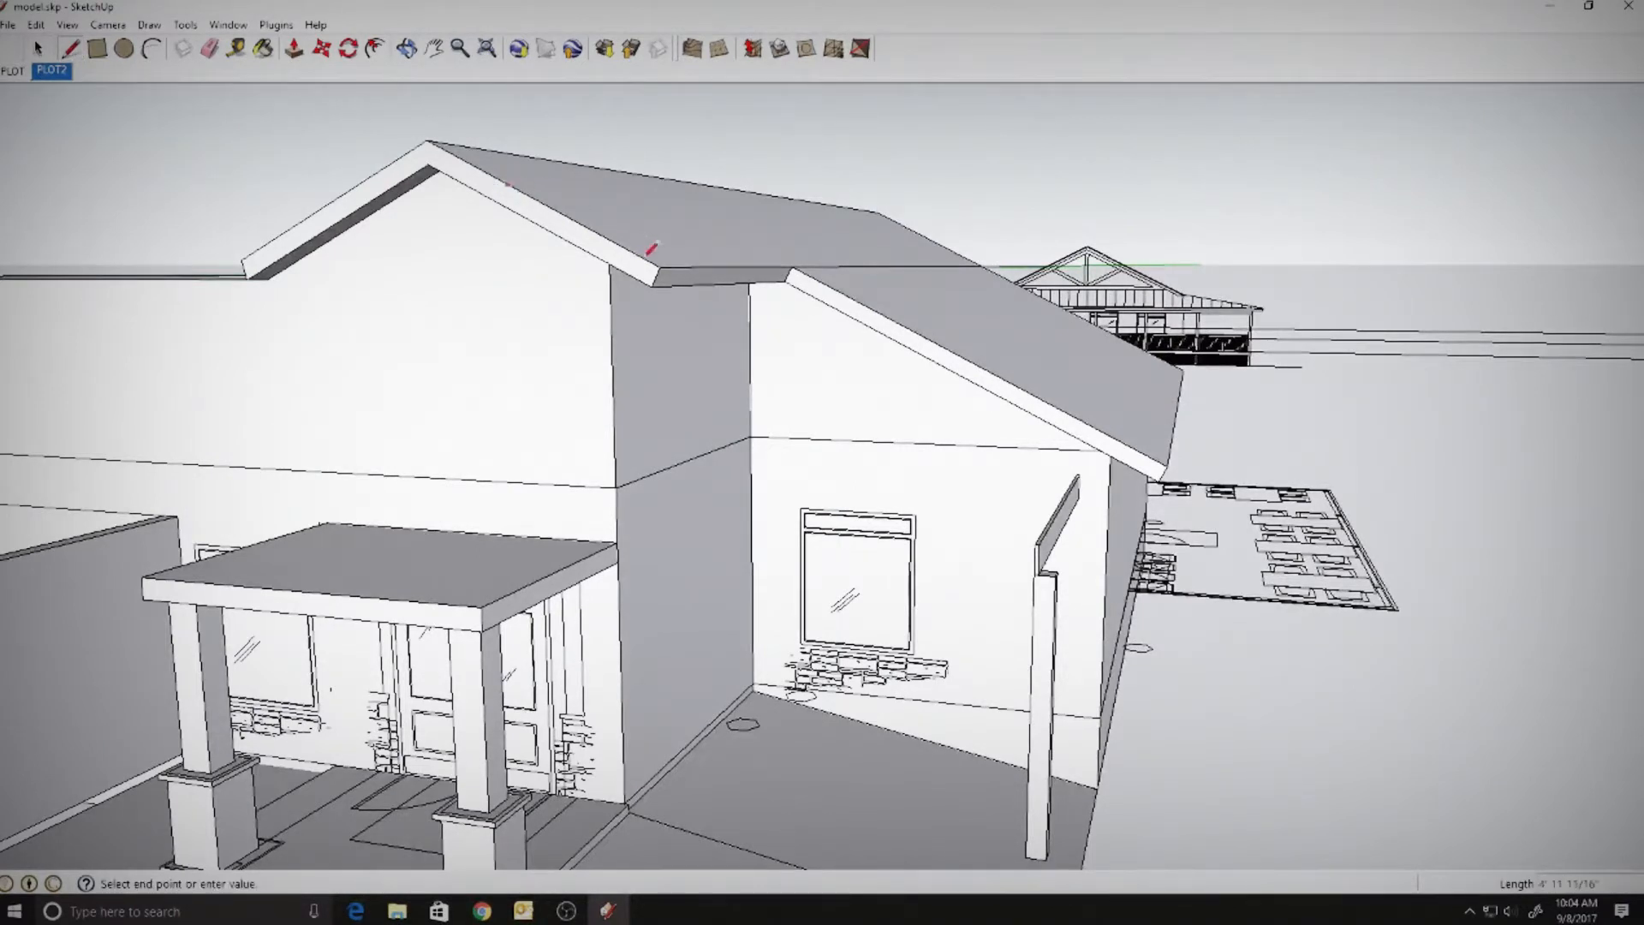
pyautogui.click(582, 241)
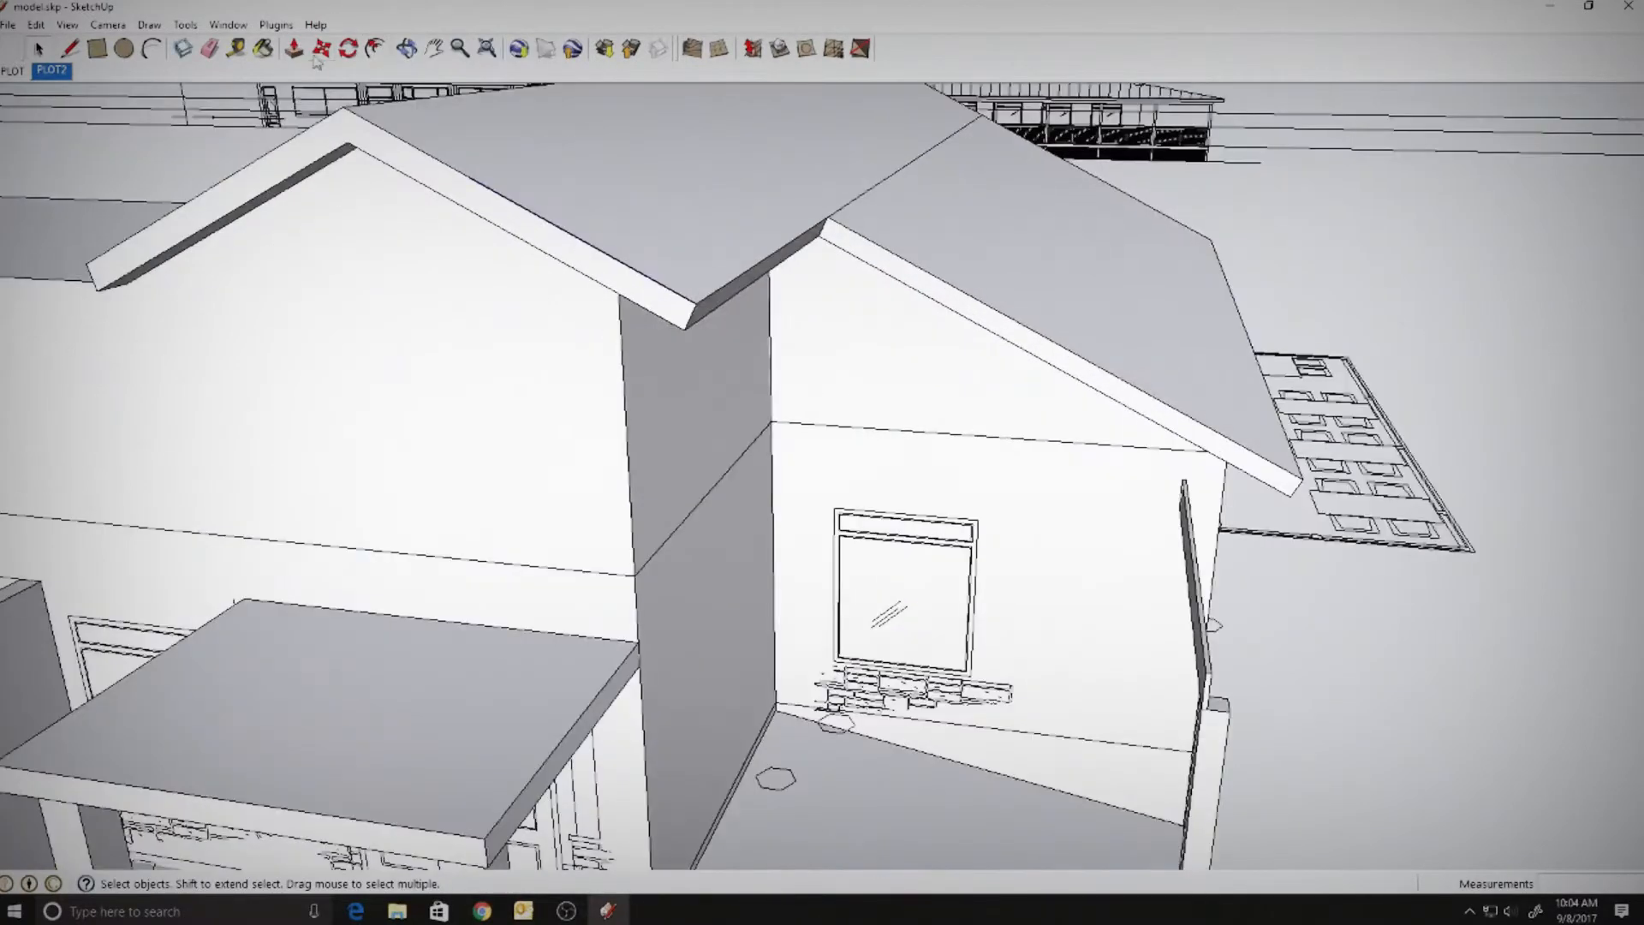
# - Outline the sloped rafter piece above the porch beam on the front elevation with the Line tool to form a face
pyautogui.scroll(-8, 668, 505)
pyautogui.press('l')
pyautogui.moveTo(668, 522)
pyautogui.keyDown('shift'); pyautogui.mouseDown(button='middle')
pyautogui.moveTo(715, 429)
pyautogui.moveTo(829, 525)
pyautogui.mouseUp(button='middle'); pyautogui.keyUp('shift')
pyautogui.scroll(6, 484, 323)
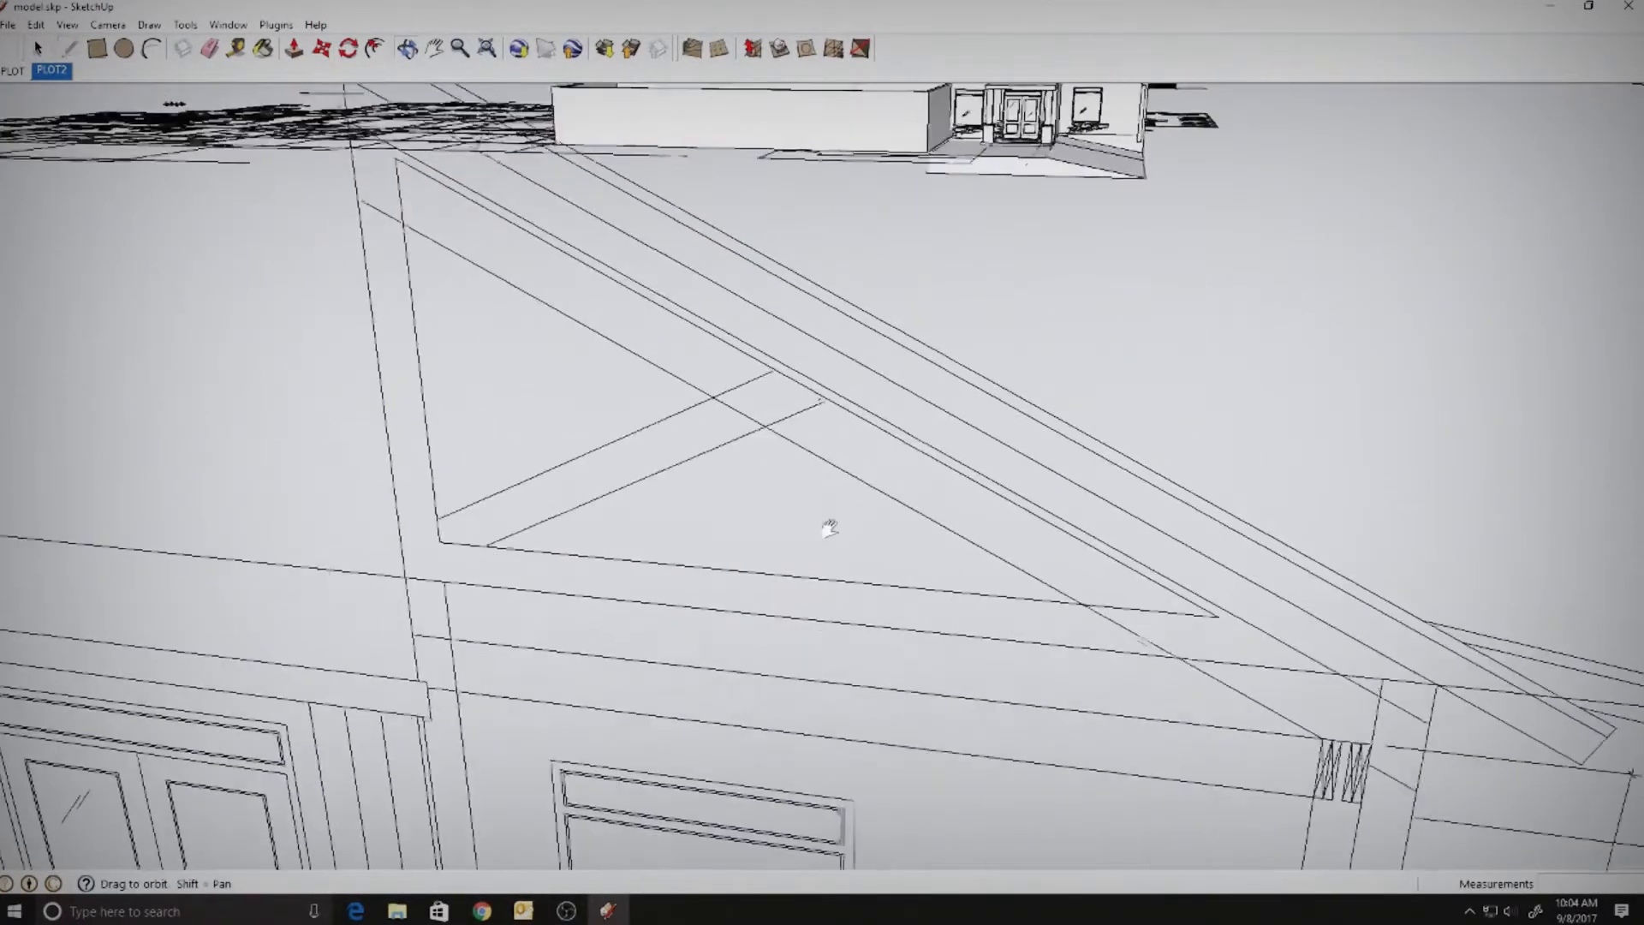
pyautogui.scroll(-3, 827, 503)
pyautogui.click(829, 502)
pyautogui.scroll(2, 832, 506)
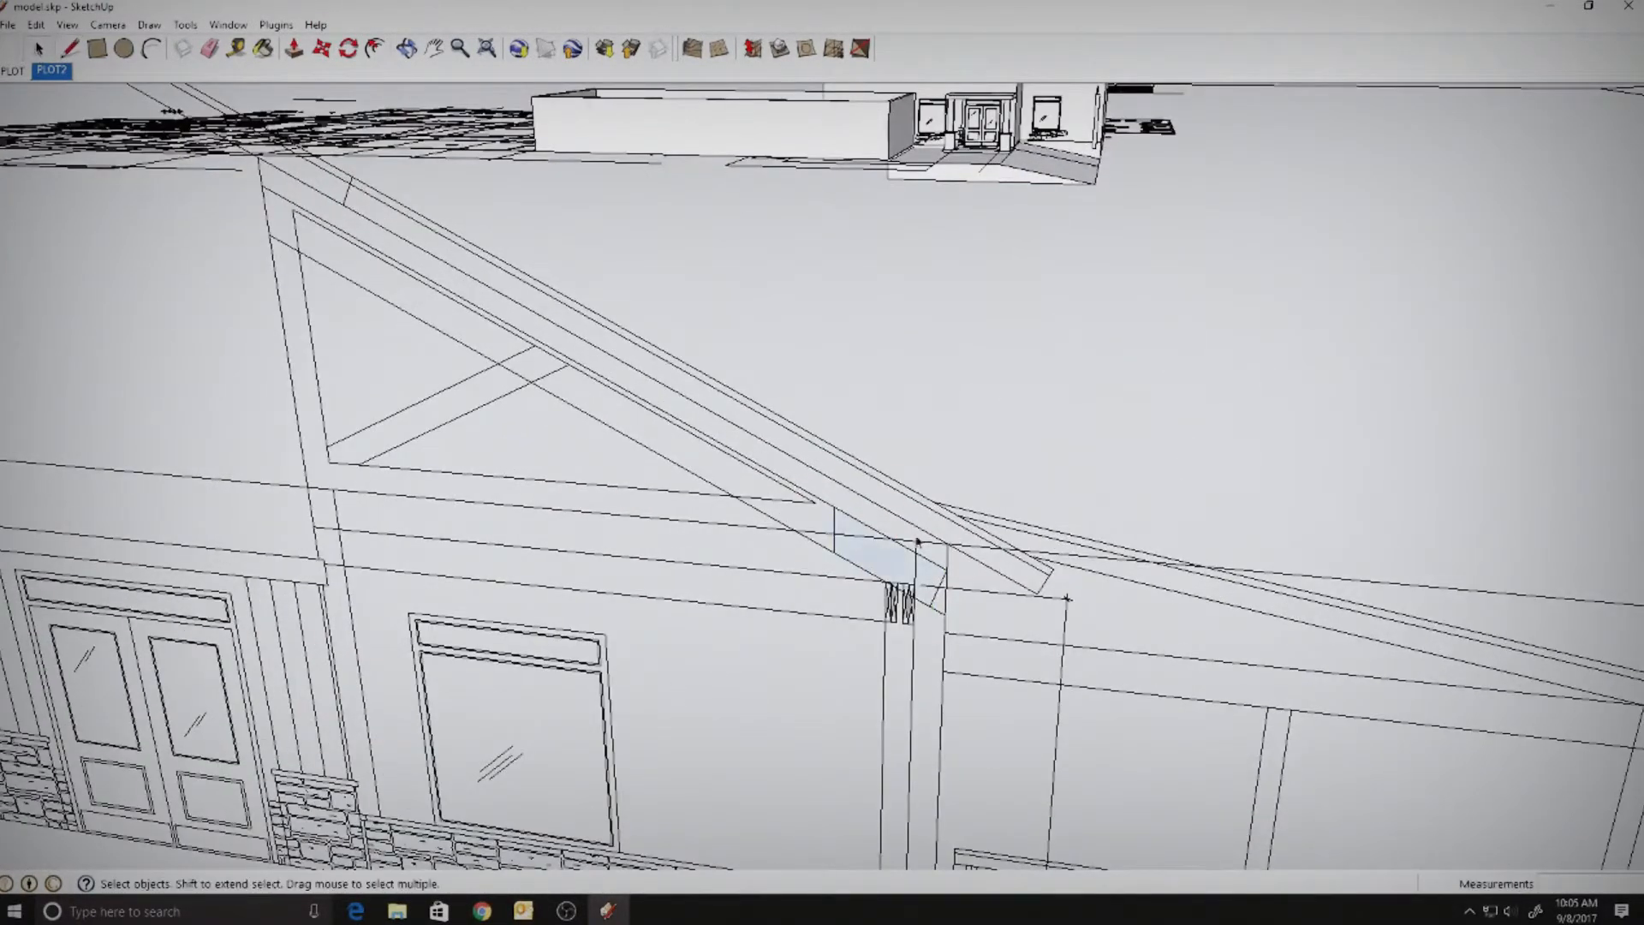
# - Give the rafter face thickness with Push/Pull, select everything connected to it and make it a group
pyautogui.click(291, 49)
pyautogui.click(891, 556)
pyautogui.click(895, 556)
pyautogui.press('space')
pyautogui.rightClick(891, 561)
pyautogui.click(805, 280)
pyautogui.rightClick(867, 558)
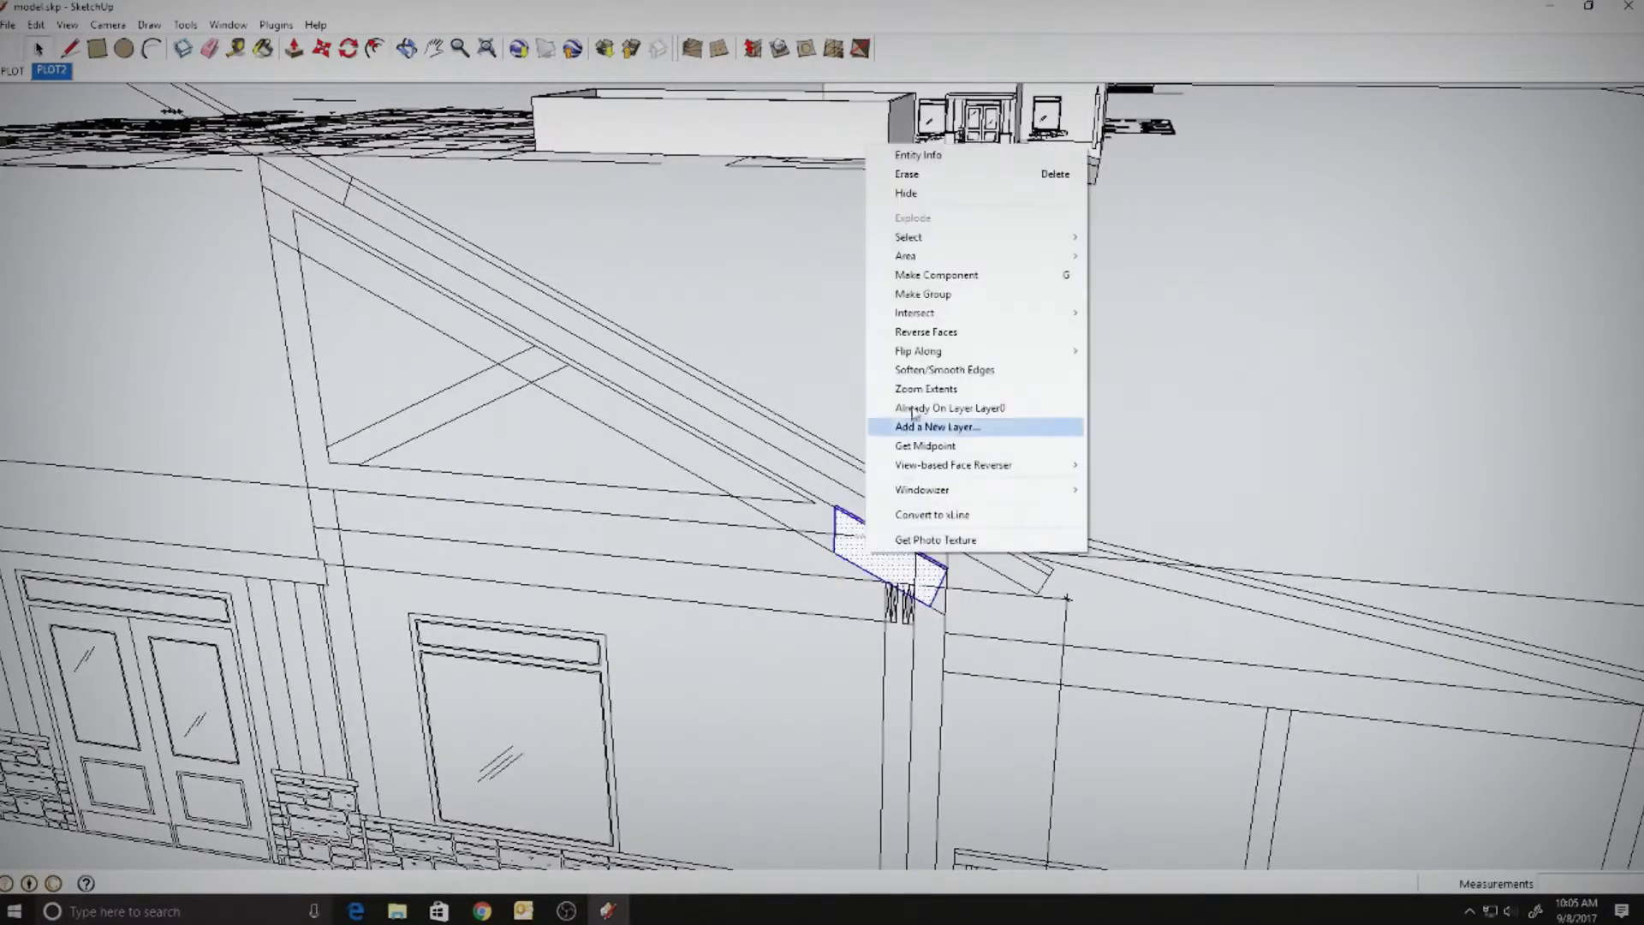
pyautogui.click(921, 296)
# - Move the rafter group from the elevation to the building, placing it on the front end of the porch beam
pyautogui.scroll(6, 1084, 107)
pyautogui.scroll(2, 727, 522)
pyautogui.keyDown('shift'); pyautogui.moveTo(1039, 165); pyautogui.dragTo(735, 514, button='middle'); pyautogui.keyUp('shift')
pyautogui.click(727, 536)
pyautogui.press('space')
# - Set a Protractor guide along the rafter's slope, open its group and stretch the upper end up the slope toward the gable
pyautogui.moveTo(185, 24)
pyautogui.click(67, 295)
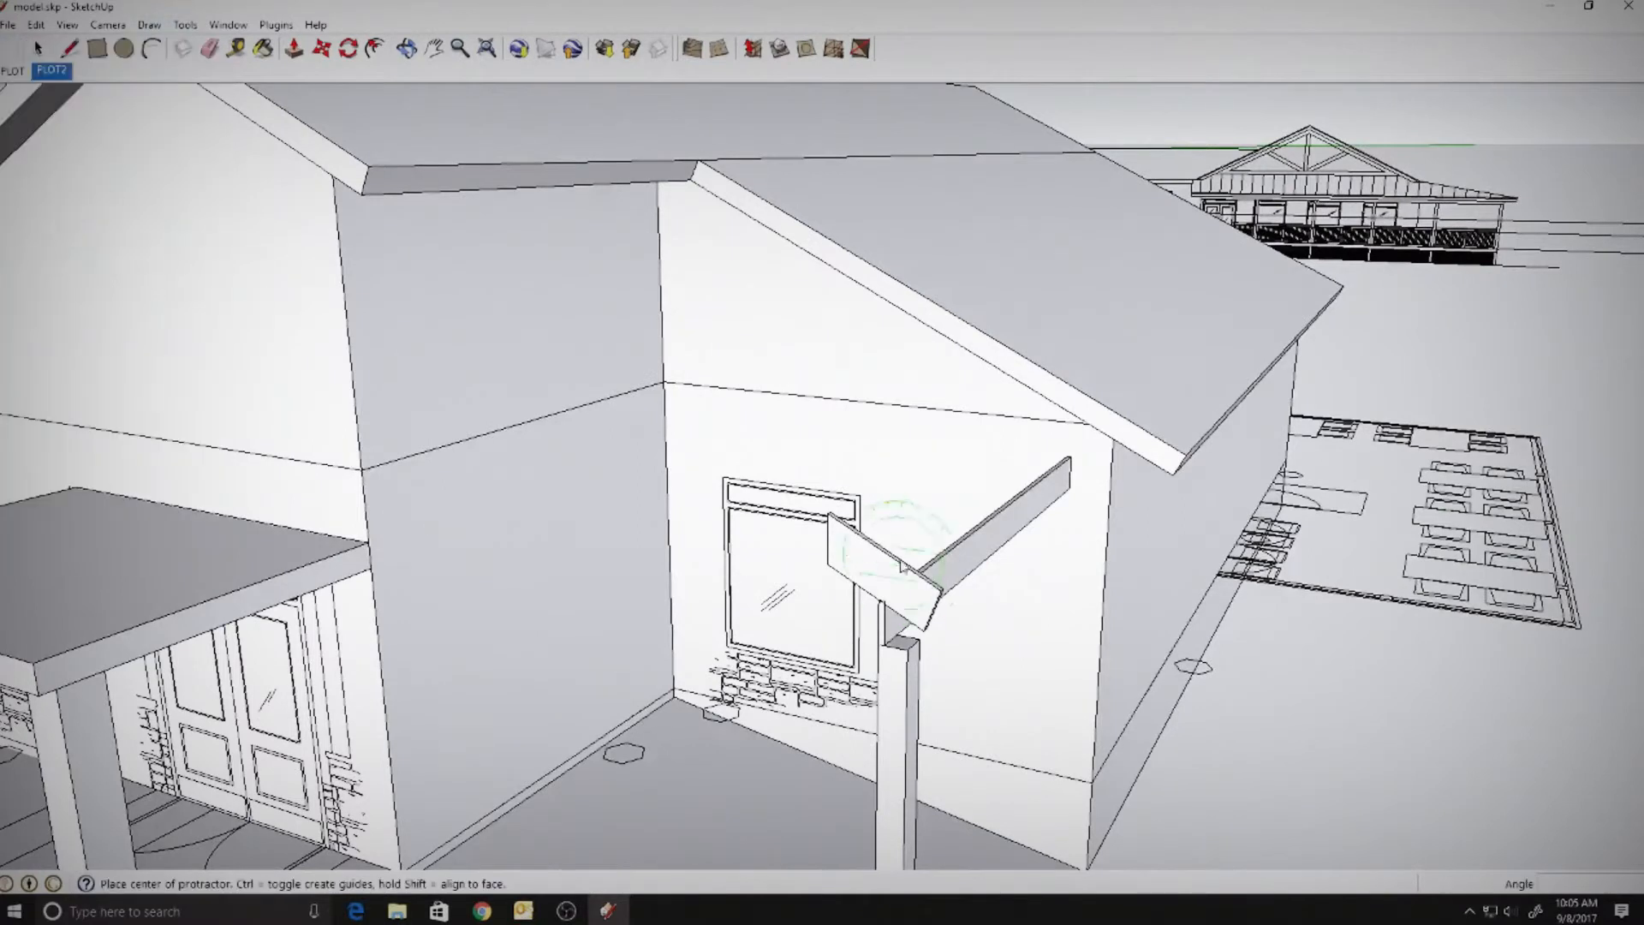
pyautogui.doubleClick(865, 556)
pyautogui.click(827, 537)
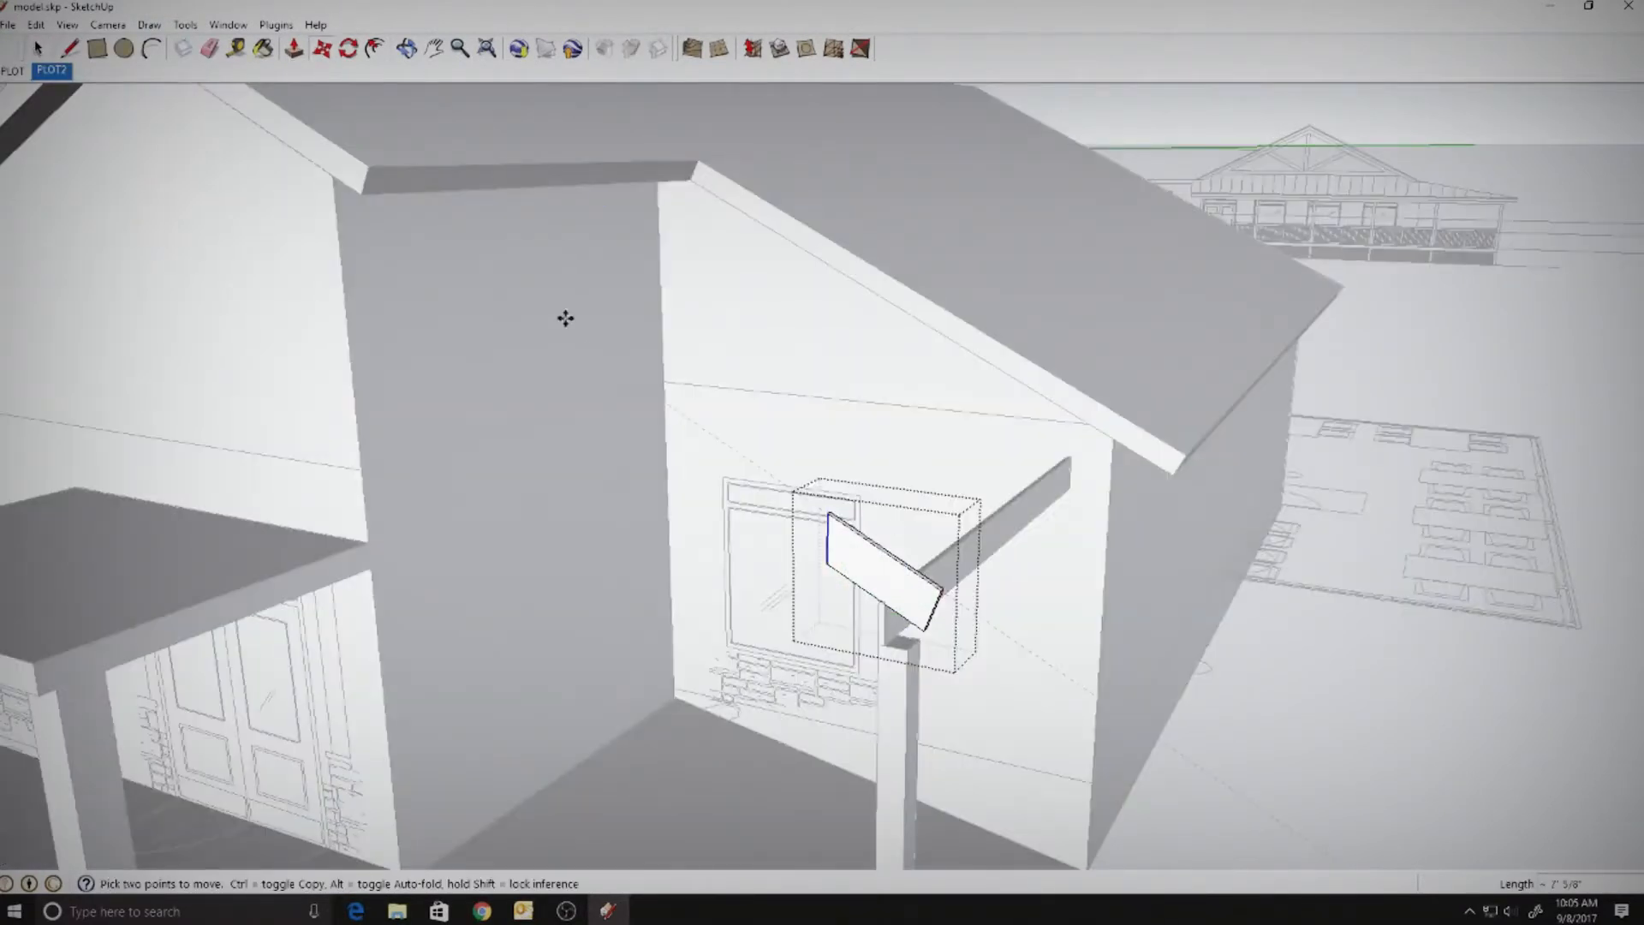
pyautogui.click(828, 513)
pyautogui.keyDown('shift'); pyautogui.moveTo(599, 359); pyautogui.dragTo(1070, 600, button='middle'); pyautogui.keyUp('shift')
pyautogui.click(657, 286)
pyautogui.press('space')
# - Select the rafter group and move it down 0.75 at the gable peak, below the roof surface
pyautogui.click(873, 463)
pyautogui.moveTo(873, 463); pyautogui.dragTo(1215, 318, button='middle')
pyautogui.press('m')
pyautogui.scroll(2, 940, 351)
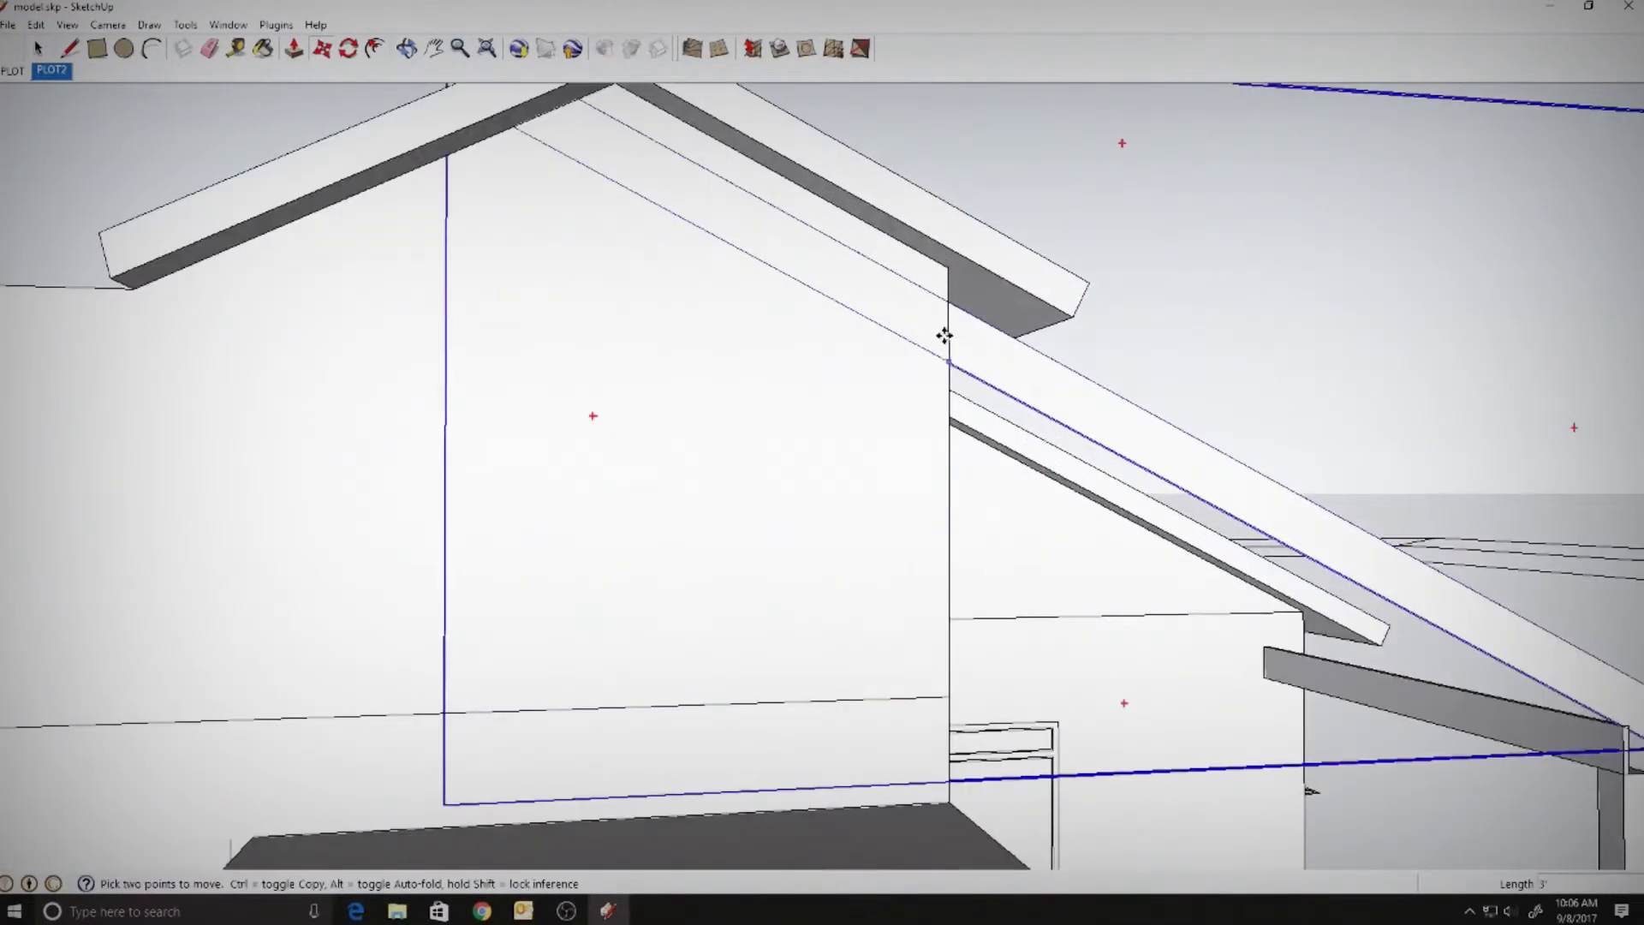
pyautogui.moveTo(983, 275); pyautogui.dragTo(919, 482, button='middle')
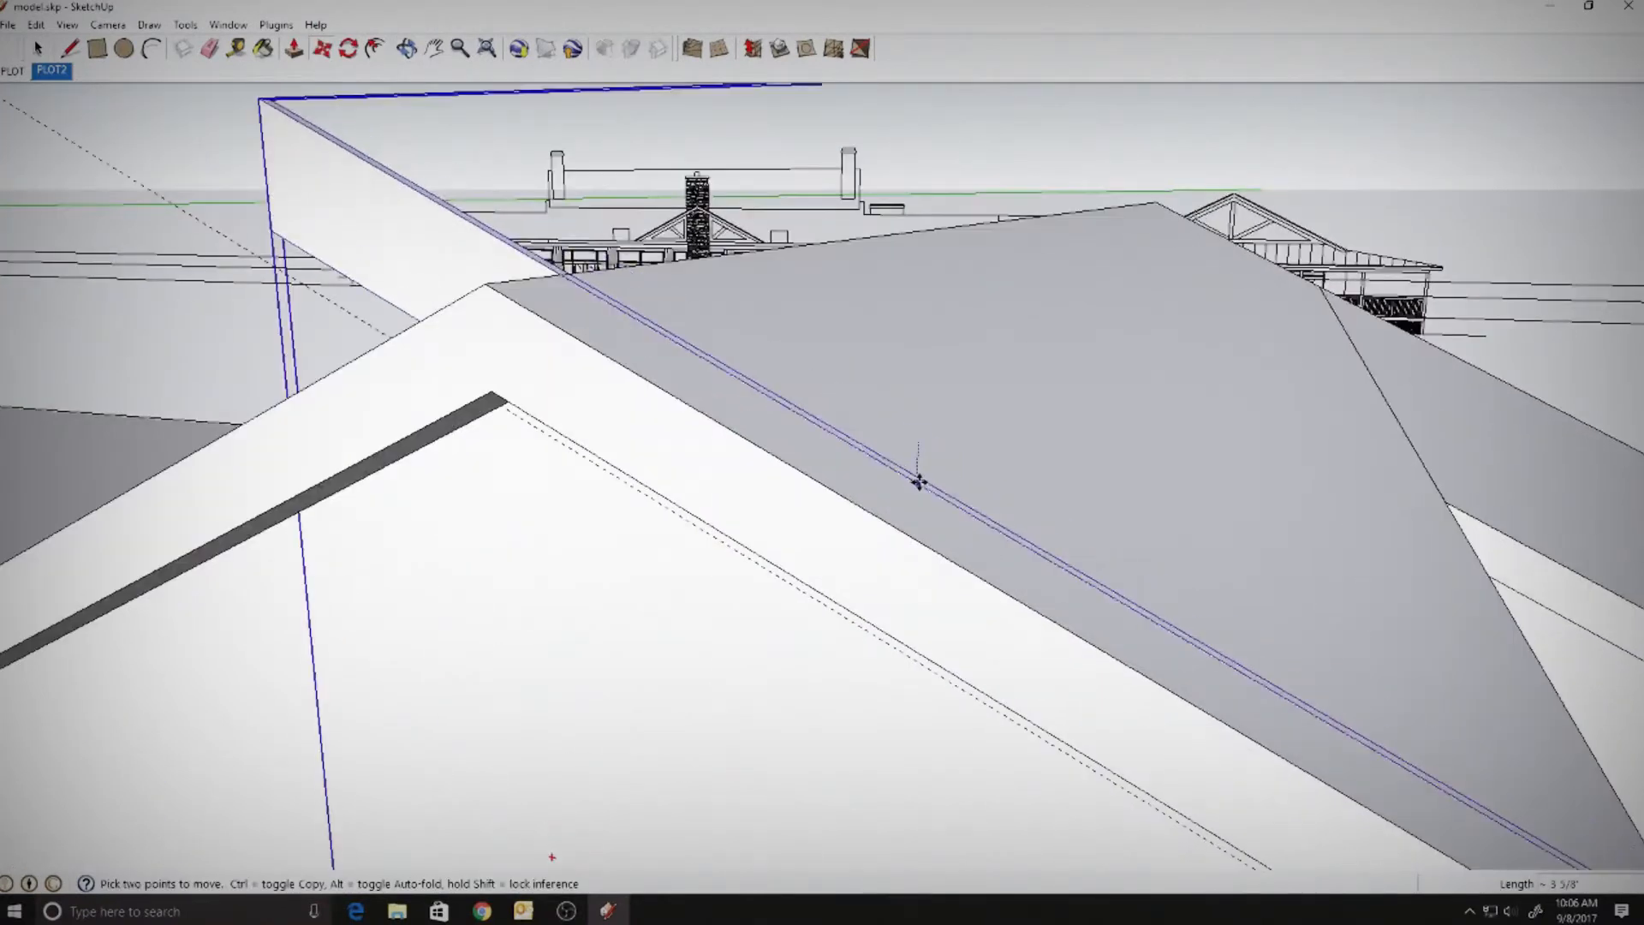
pyautogui.click(482, 288)
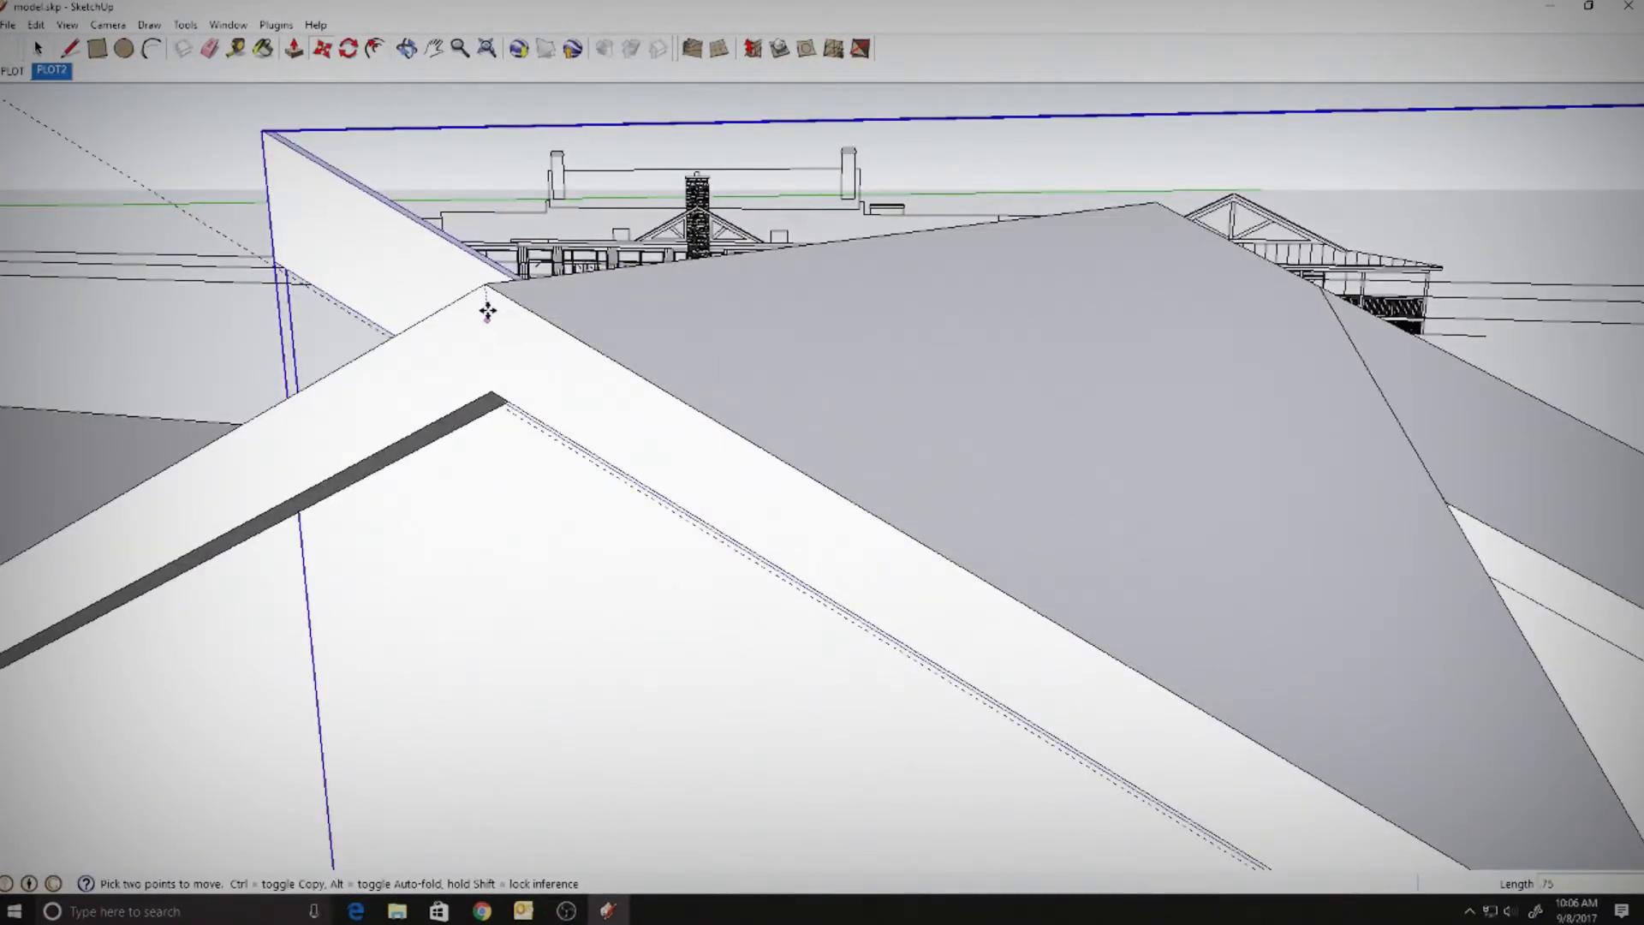
pyautogui.press('Return')
pyautogui.press('space')
# - Reposition the rafter group from beneath the eave, using its corner beside the wall as the reference point
pyautogui.moveTo(487, 311); pyautogui.dragTo(632, 49, button='middle')
pyautogui.scroll(3, 775, 500)
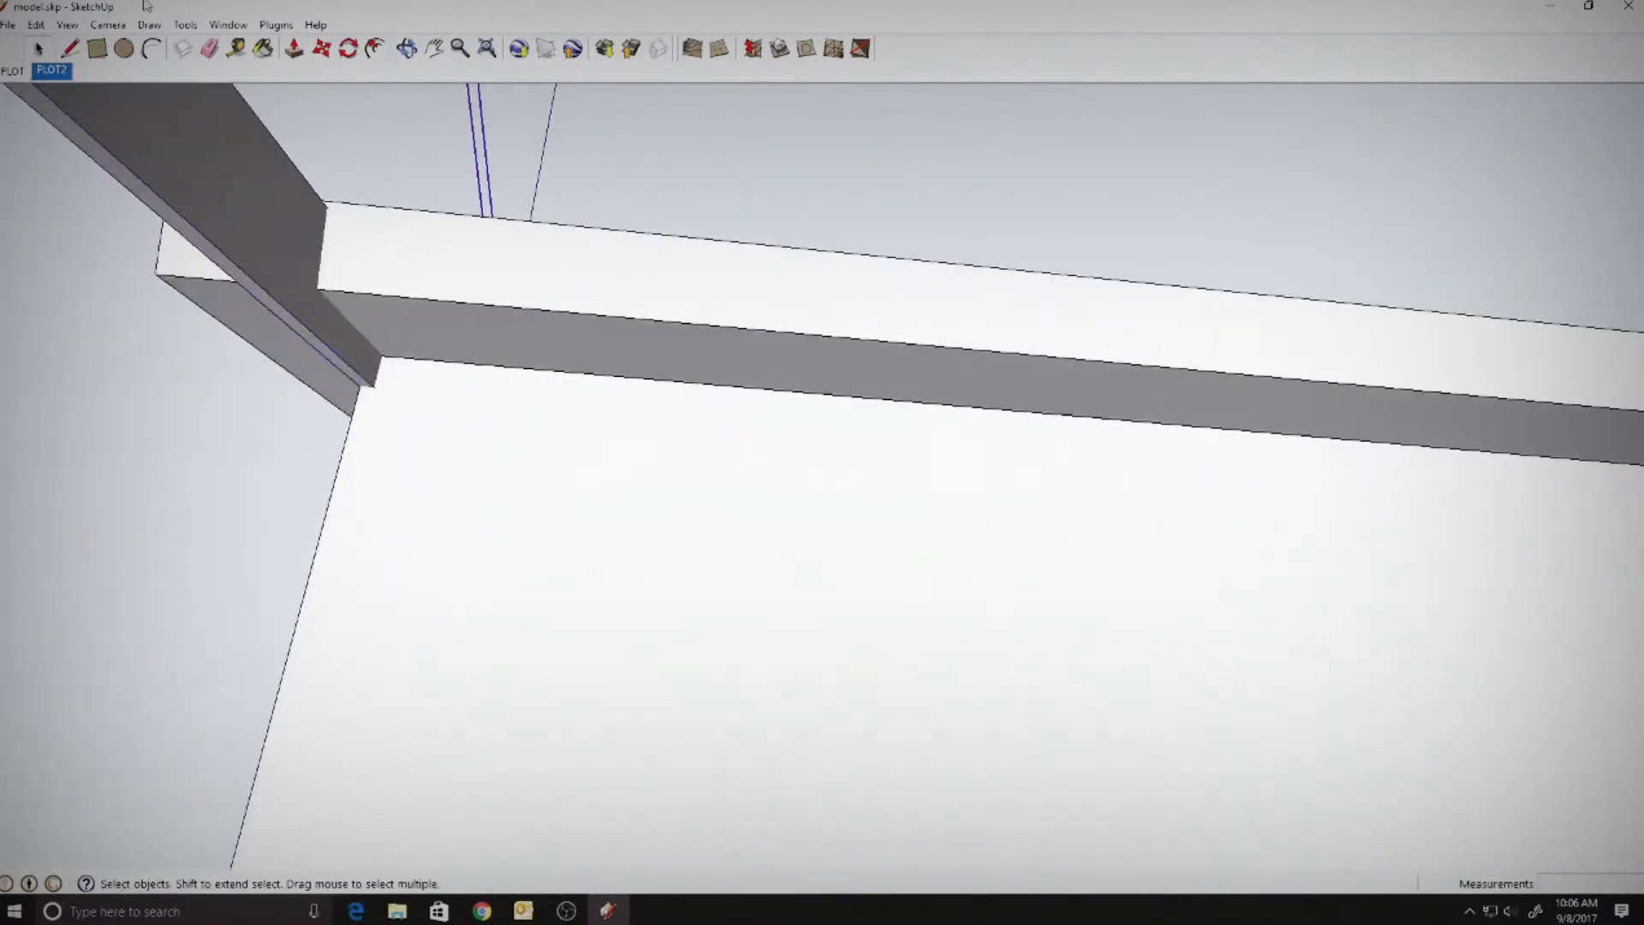
pyautogui.press('m')
pyautogui.scroll(3, 366, 382)
pyautogui.click(342, 380)
pyautogui.press('space')
# - Draw a line across the rafter face where it passes through the far slope of the front gable roof
pyautogui.scroll(-5, 220, 363)
pyautogui.moveTo(220, 363); pyautogui.dragTo(745, 287, button='middle')
pyautogui.scroll(3, 745, 287)
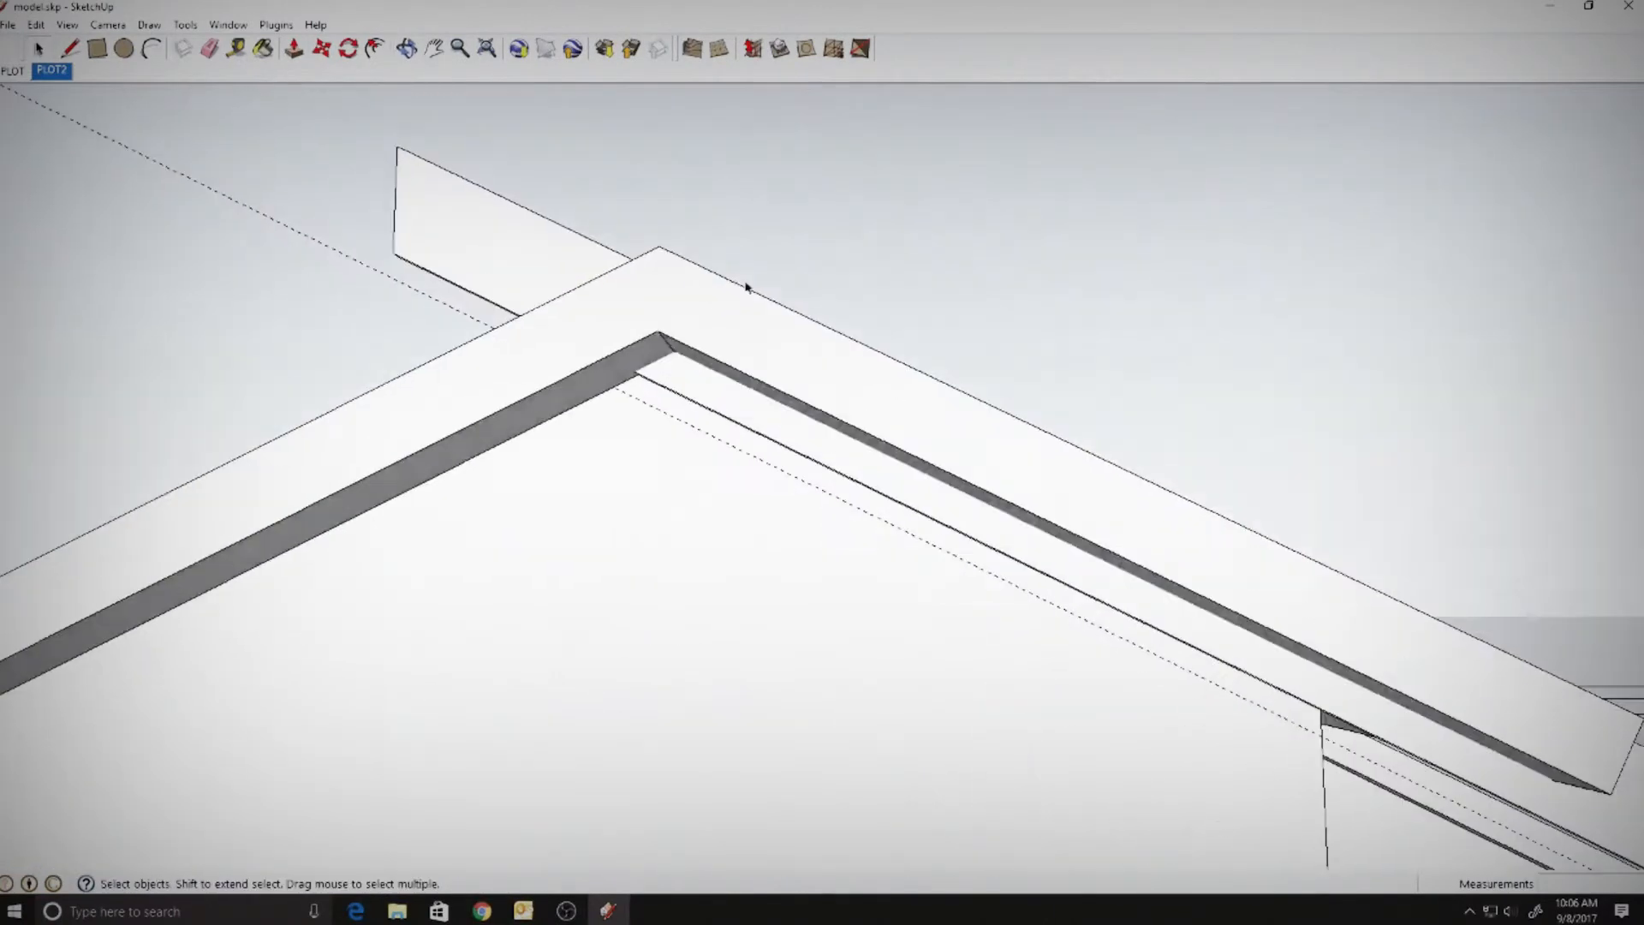
pyautogui.rightClick(603, 318)
pyautogui.click(572, 457)
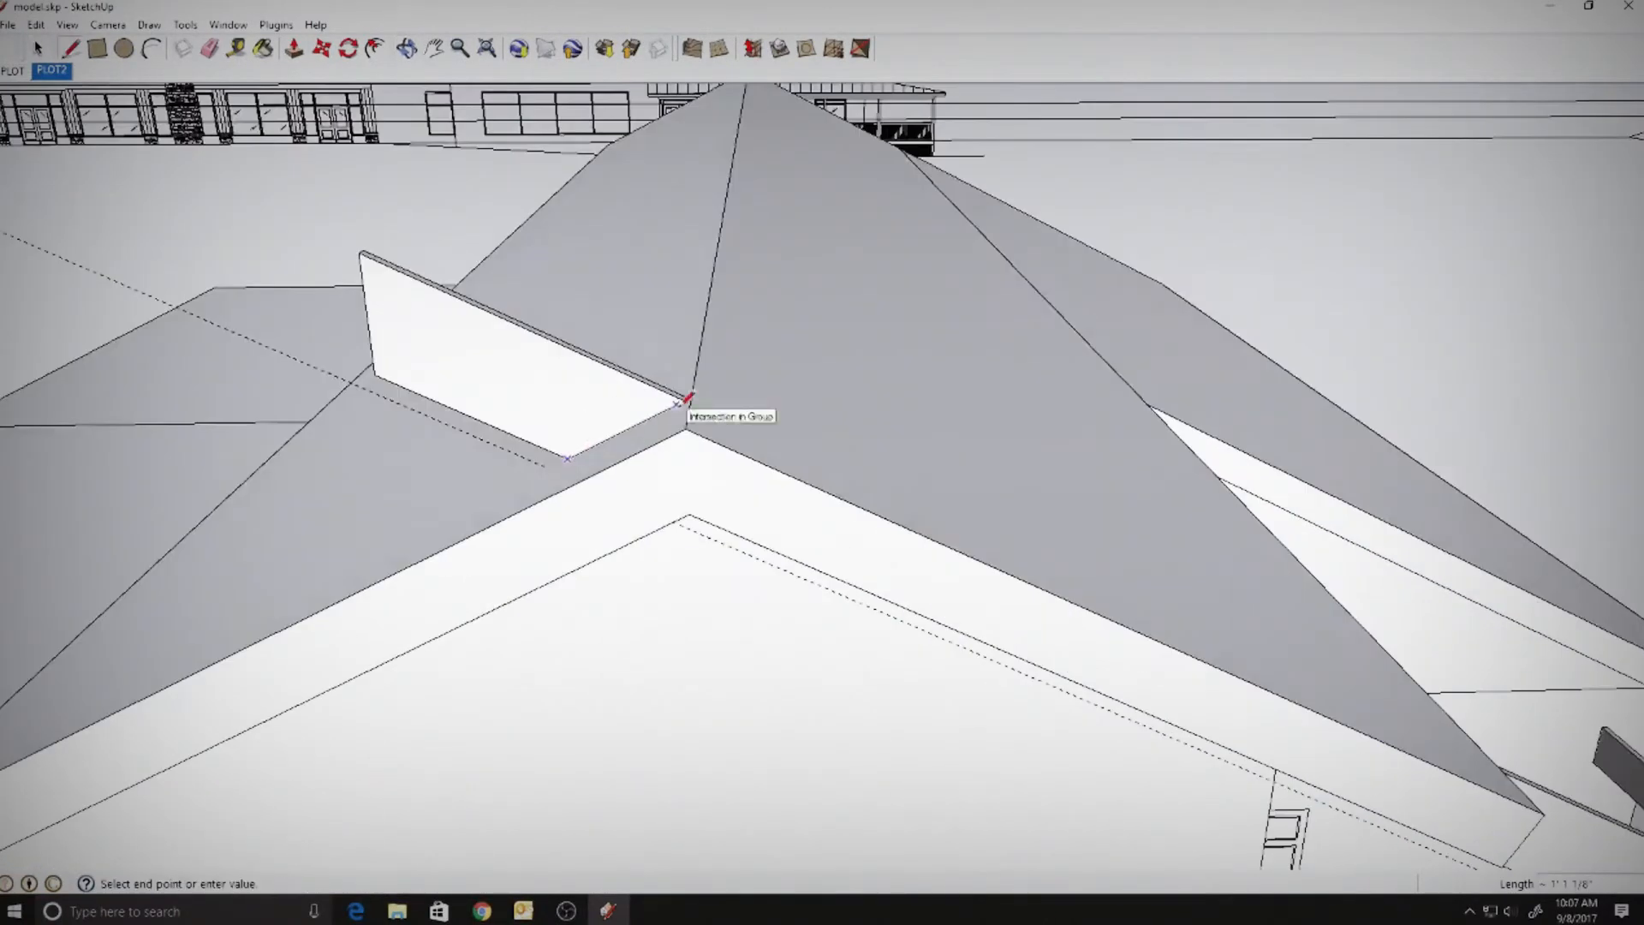
pyautogui.click(685, 399)
# - Hide the front gable roof piece covering the rafter and open the rafter group for editing
pyautogui.click(38, 48)
pyautogui.rightClick(624, 487)
pyautogui.click(653, 71)
pyautogui.doubleClick(548, 376)
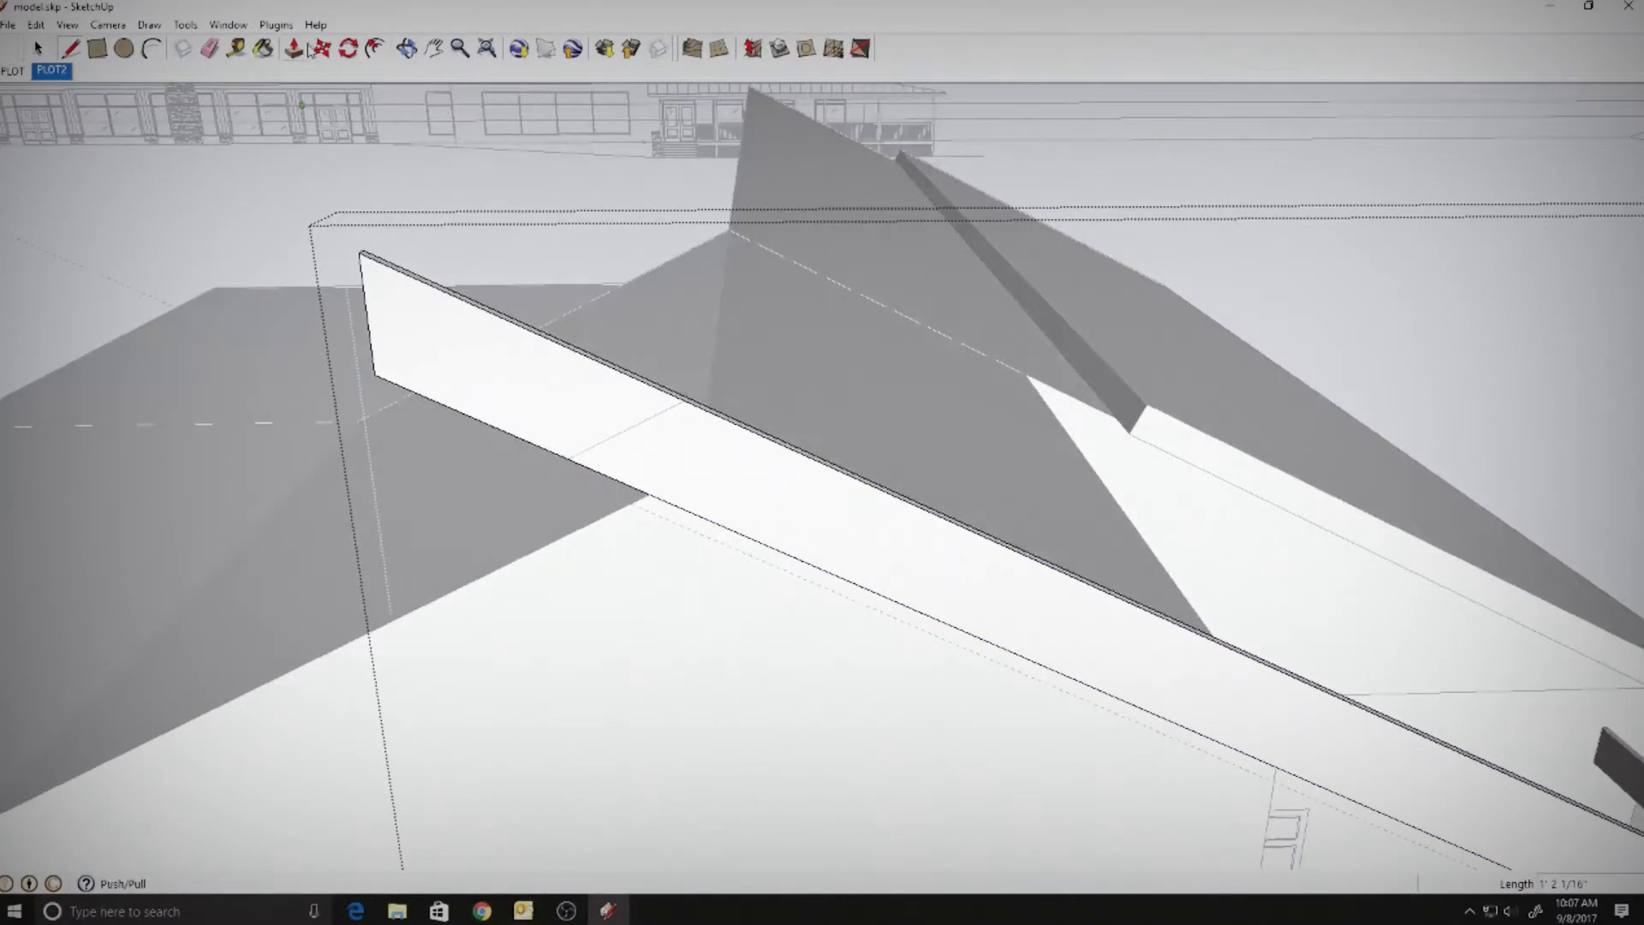
# - Cut off the rafter's upper end beyond the dividing line with Push/Pull and unhide the roof
pyautogui.click(294, 49)
pyautogui.doubleClick(496, 364)
pyautogui.press('space')
pyautogui.click(371, 261)
pyautogui.click(36, 25)
pyautogui.click(250, 298)
pyautogui.scroll(-4, 528, 360)
pyautogui.moveTo(1033, 781); pyautogui.dragTo(761, 359, button='middle')
pyautogui.doubleClick(761, 358)
pyautogui.press('p')
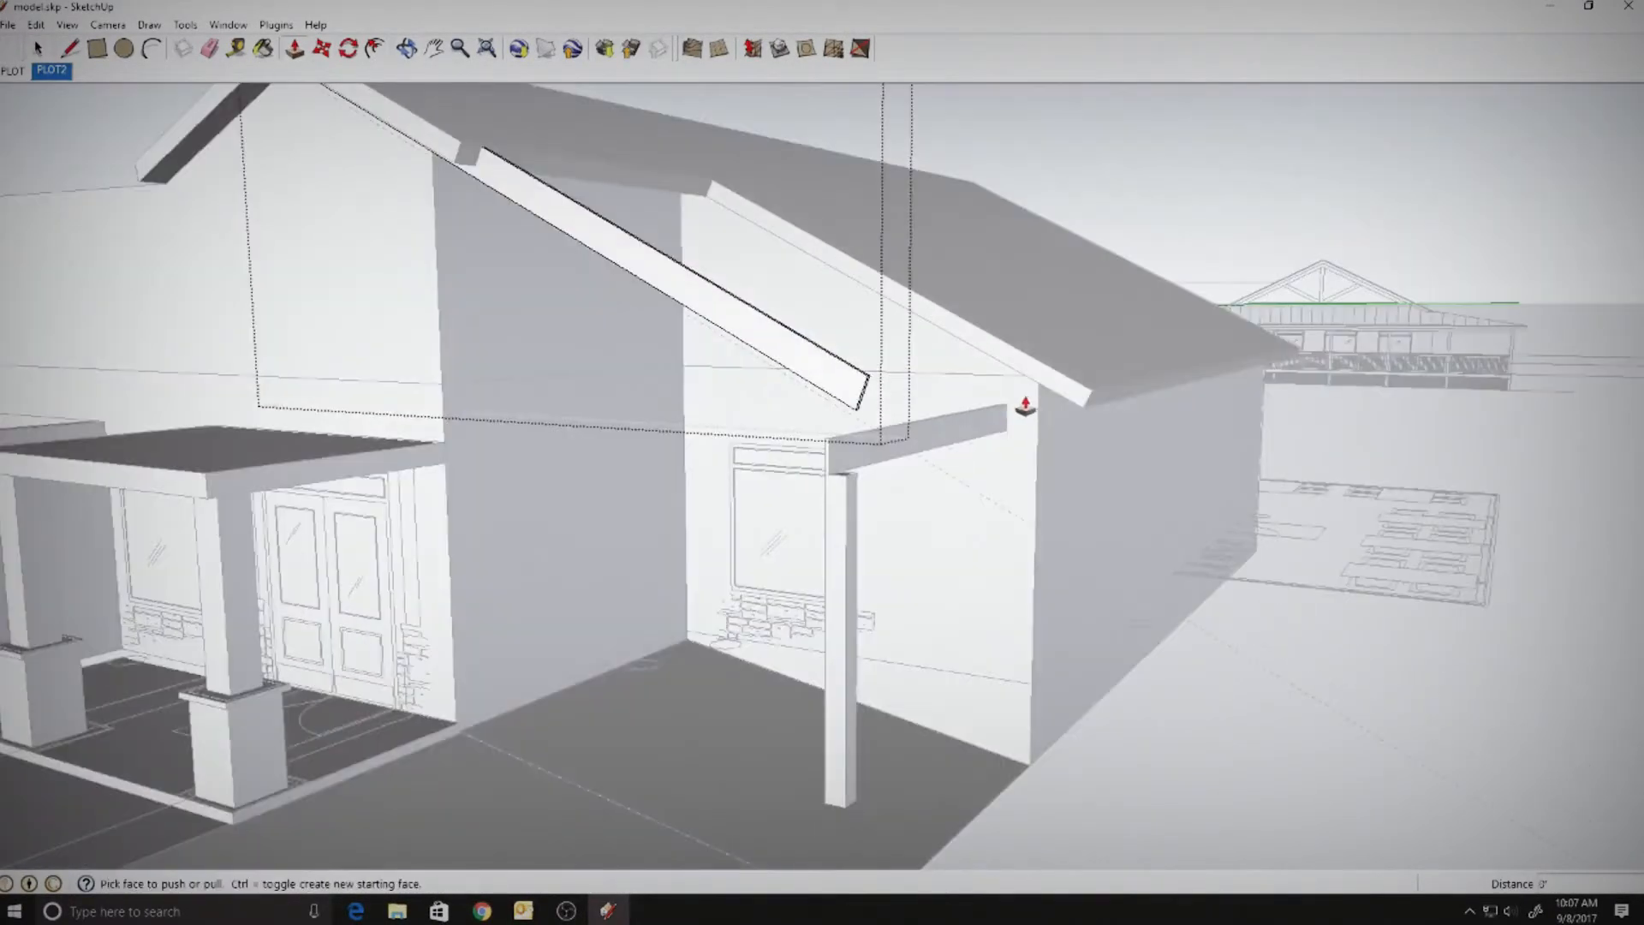
pyautogui.press('space')
pyautogui.click(1025, 407)
# - Copy the rafter group down along its own slope, ending the move at the original rafter's lower end
pyautogui.click(321, 48)
pyautogui.click(638, 241)
pyautogui.press('ctrl')
pyautogui.click(870, 377)
pyautogui.press('l')
pyautogui.moveTo(719, 295); pyautogui.dragTo(674, 326, button='middle')
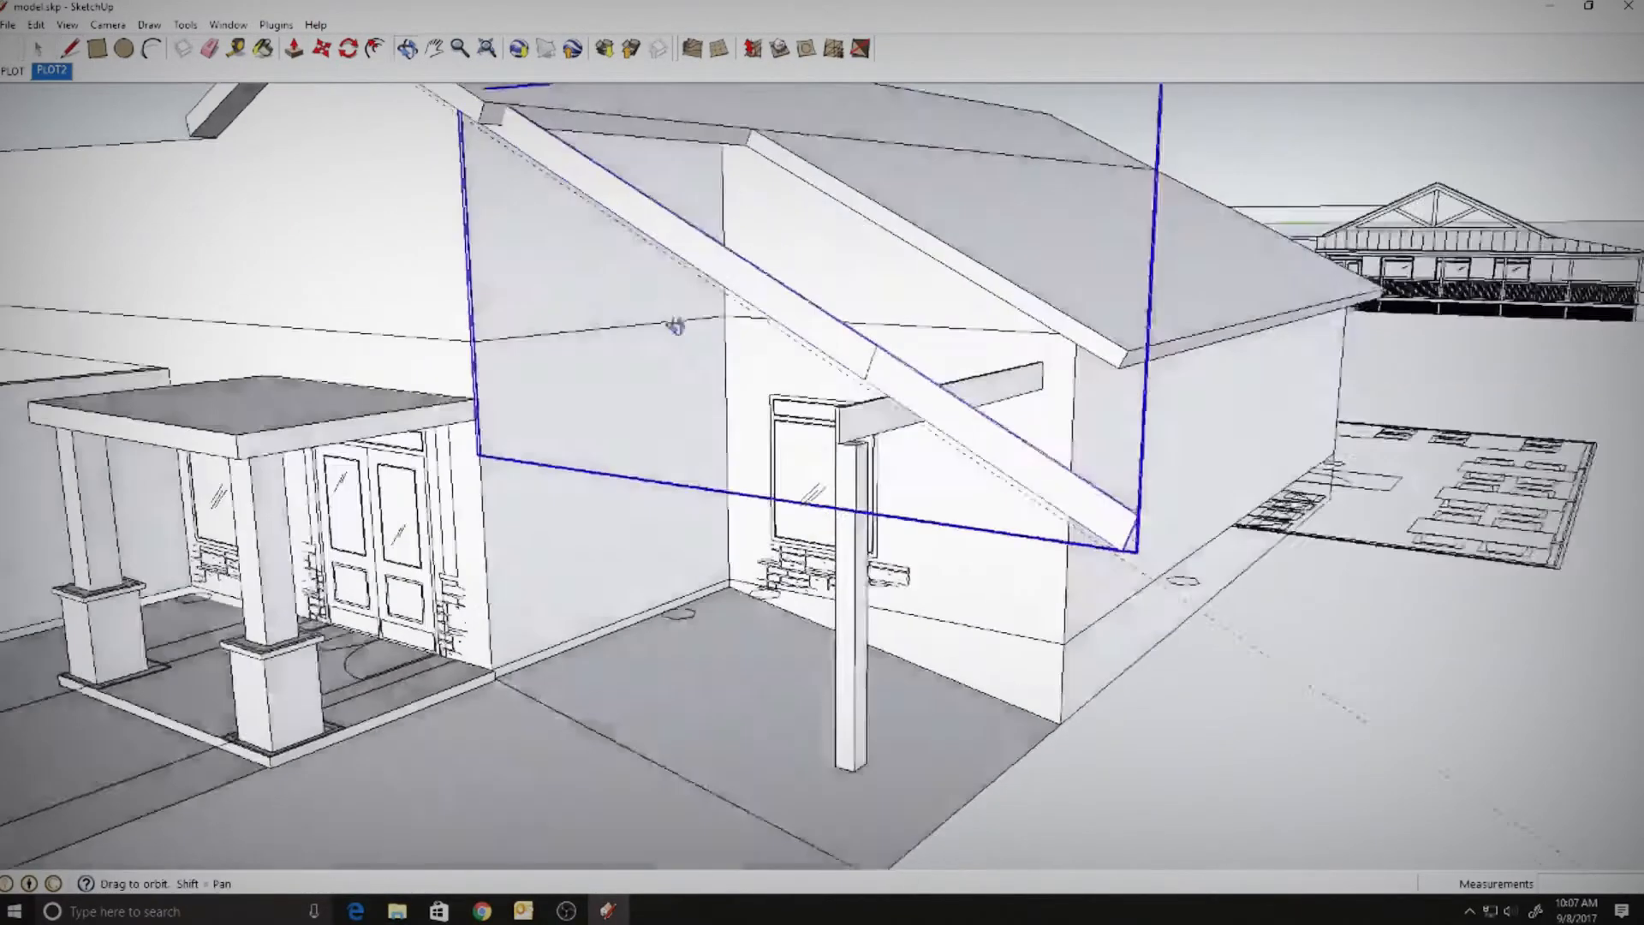
# - Move the side wing's roof by its lower front corner over toward the sloped porch rafter
pyautogui.scroll(6, 1070, 360)
pyautogui.moveTo(947, 169); pyautogui.dragTo(1170, 250, button='middle')
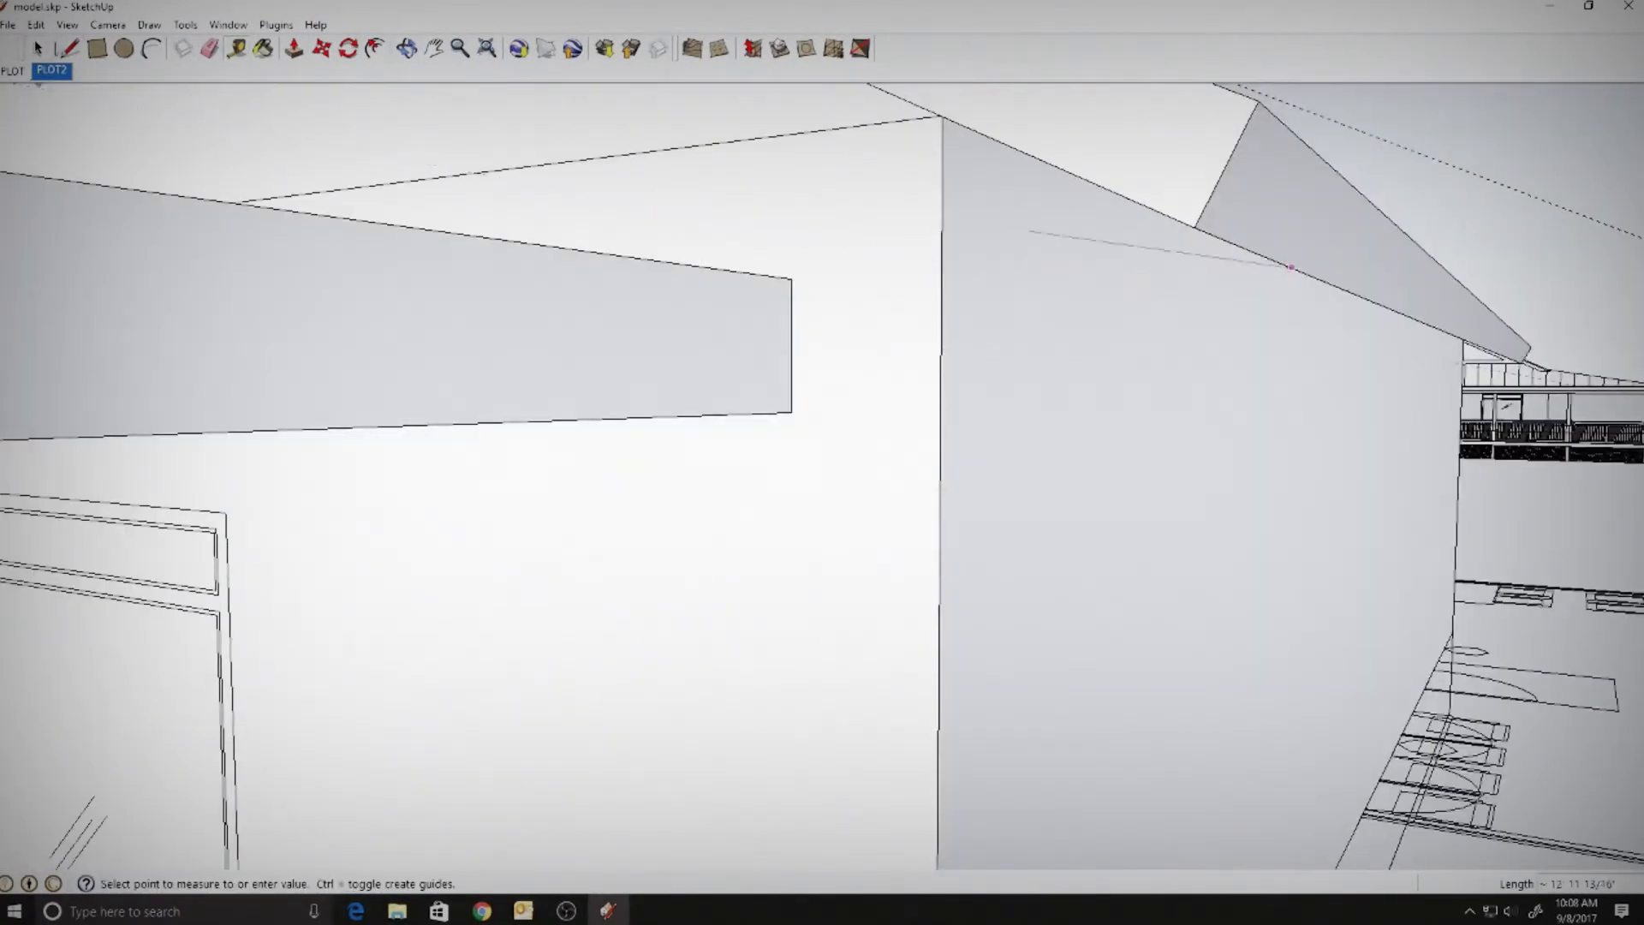
pyautogui.scroll(-5, 1292, 267)
pyautogui.moveTo(1291, 267); pyautogui.dragTo(1233, 557, button='middle')
pyautogui.press('space')
pyautogui.click(1285, 171)
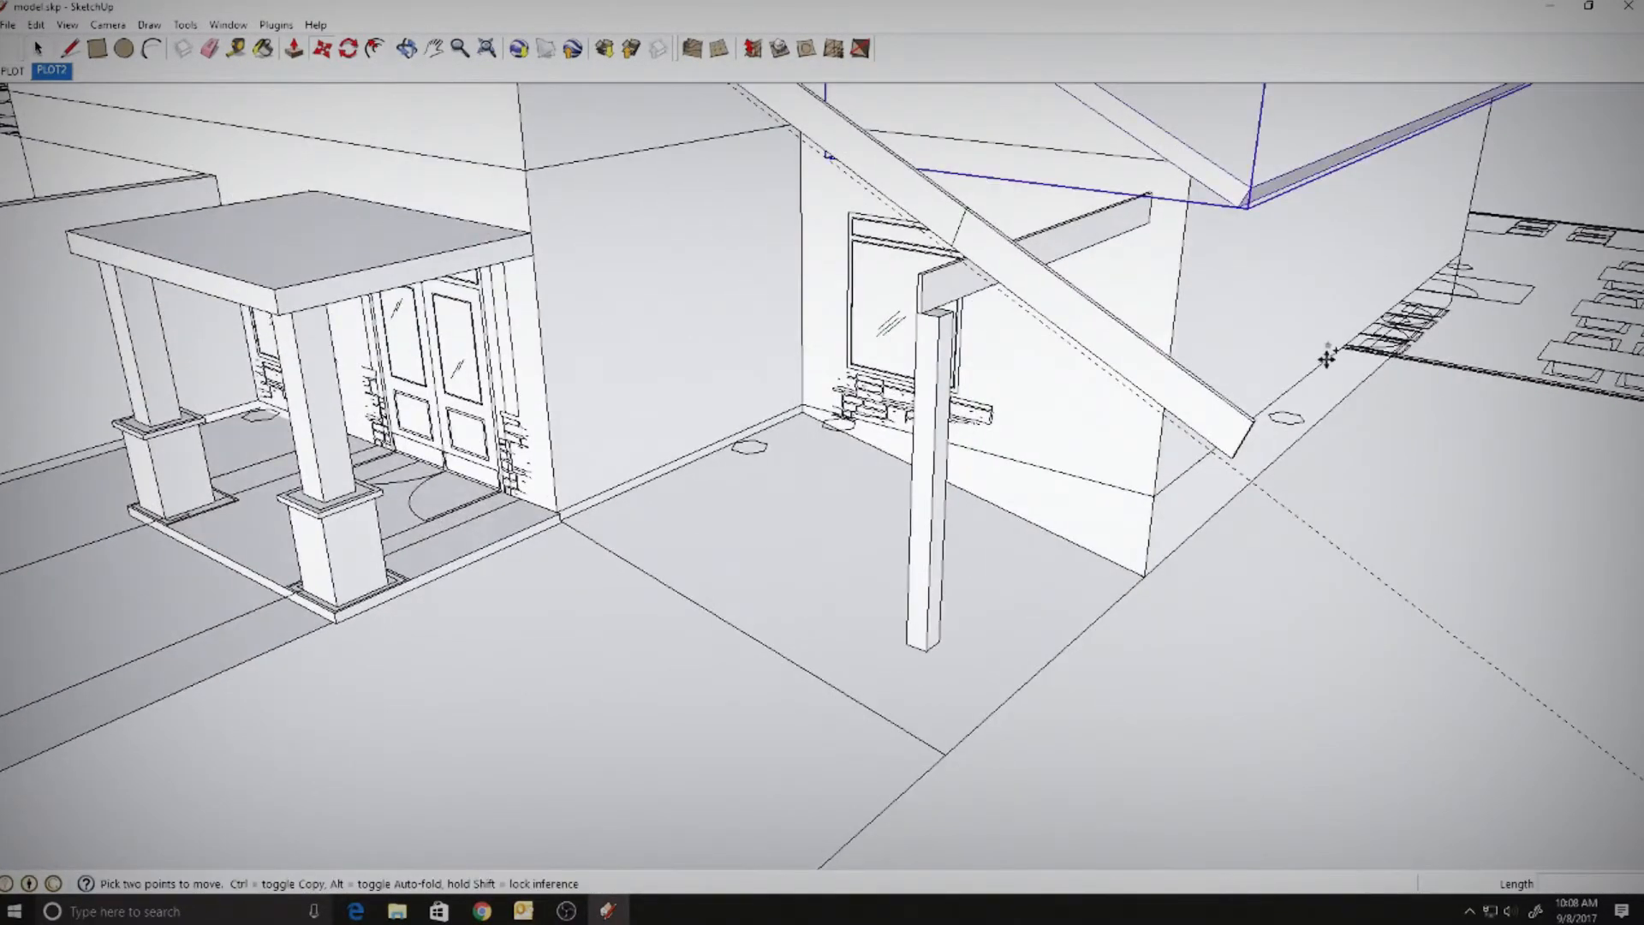
pyautogui.click(1247, 208)
pyautogui.click(881, 360)
# - Mark the copied rafter where the moved roof's eave crosses it and cut off the excess length with Push/Pull
pyautogui.press('space')
pyautogui.scroll(2, 1074, 411)
pyautogui.doubleClick(1057, 260)
pyautogui.press('l')
pyautogui.scroll(3, 1039, 206)
pyautogui.click(1038, 205)
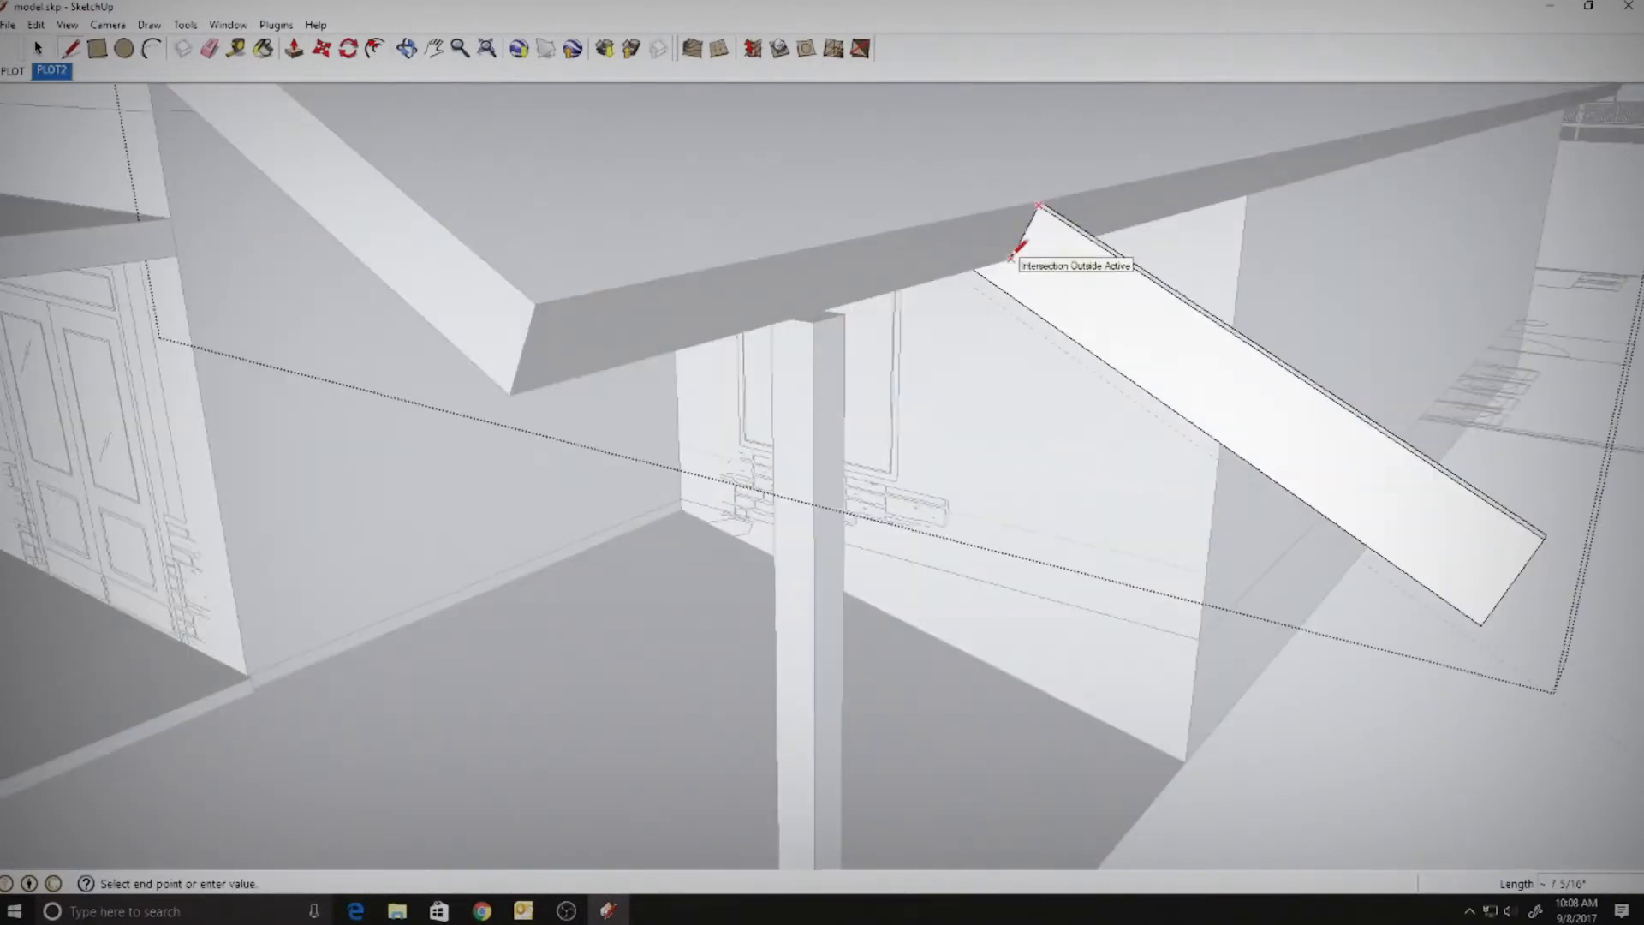
pyautogui.click(38, 49)
pyautogui.press('p')
pyautogui.moveTo(1181, 360); pyautogui.dragTo(1071, 257)
pyautogui.press('space')
pyautogui.click(751, 165)
pyautogui.scroll(-6, 1002, 282)
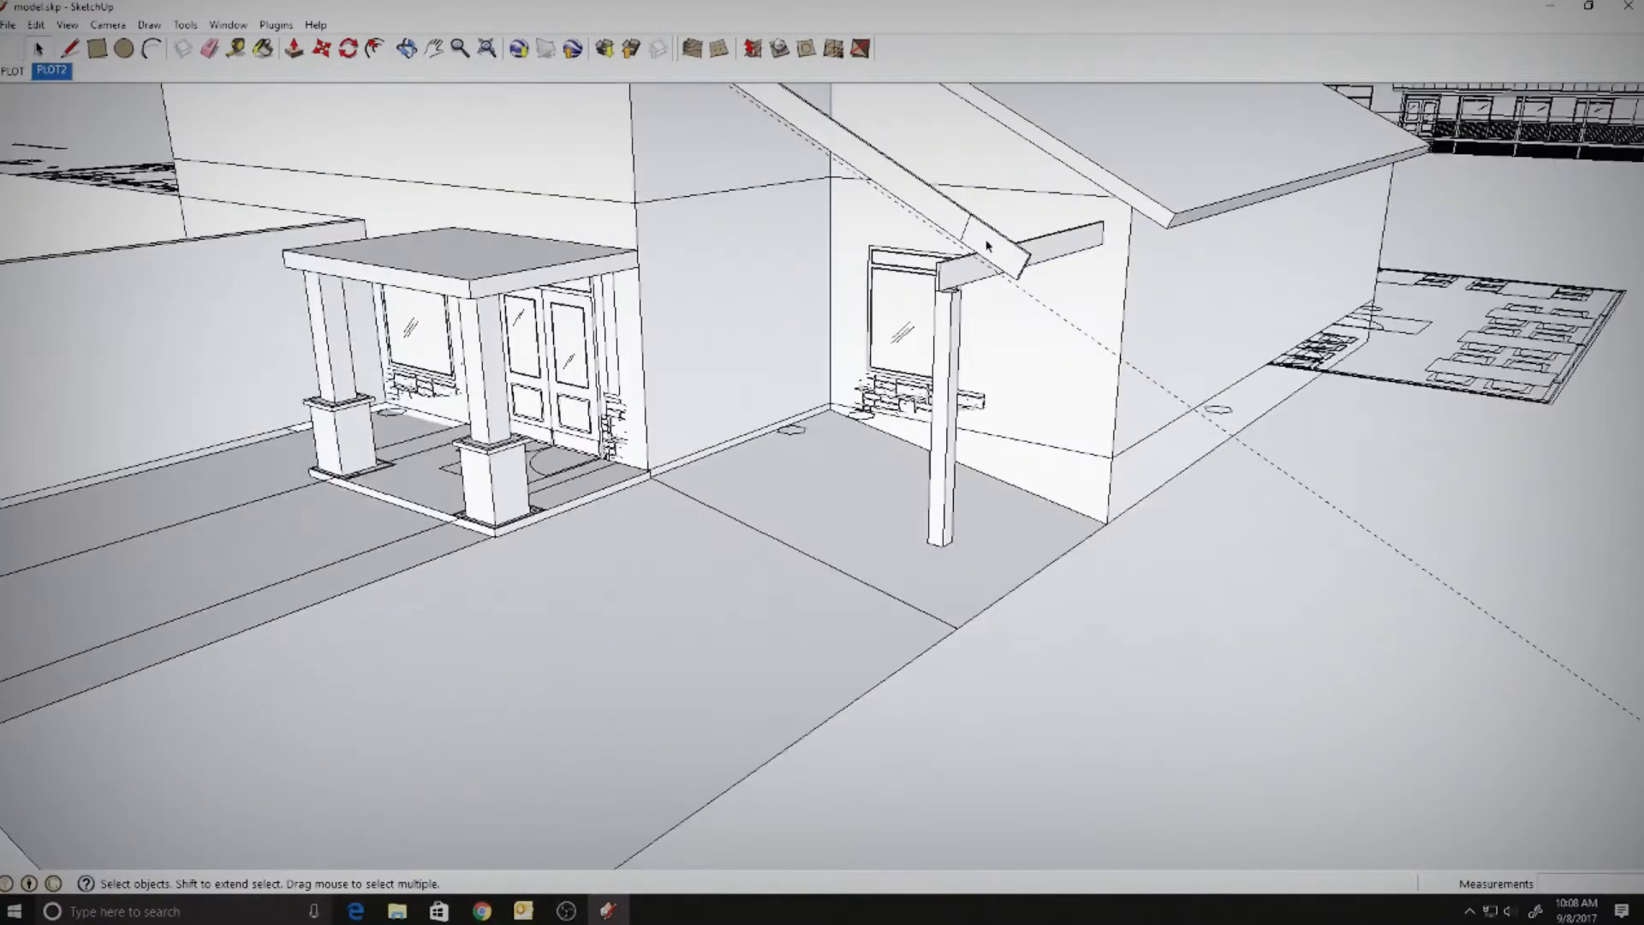
# - Open the side porch beam for editing and reduce it to a single thin ply
pyautogui.click(984, 246)
pyautogui.scroll(3, 984, 245)
pyautogui.press('space')
pyautogui.doubleClick(1168, 180)
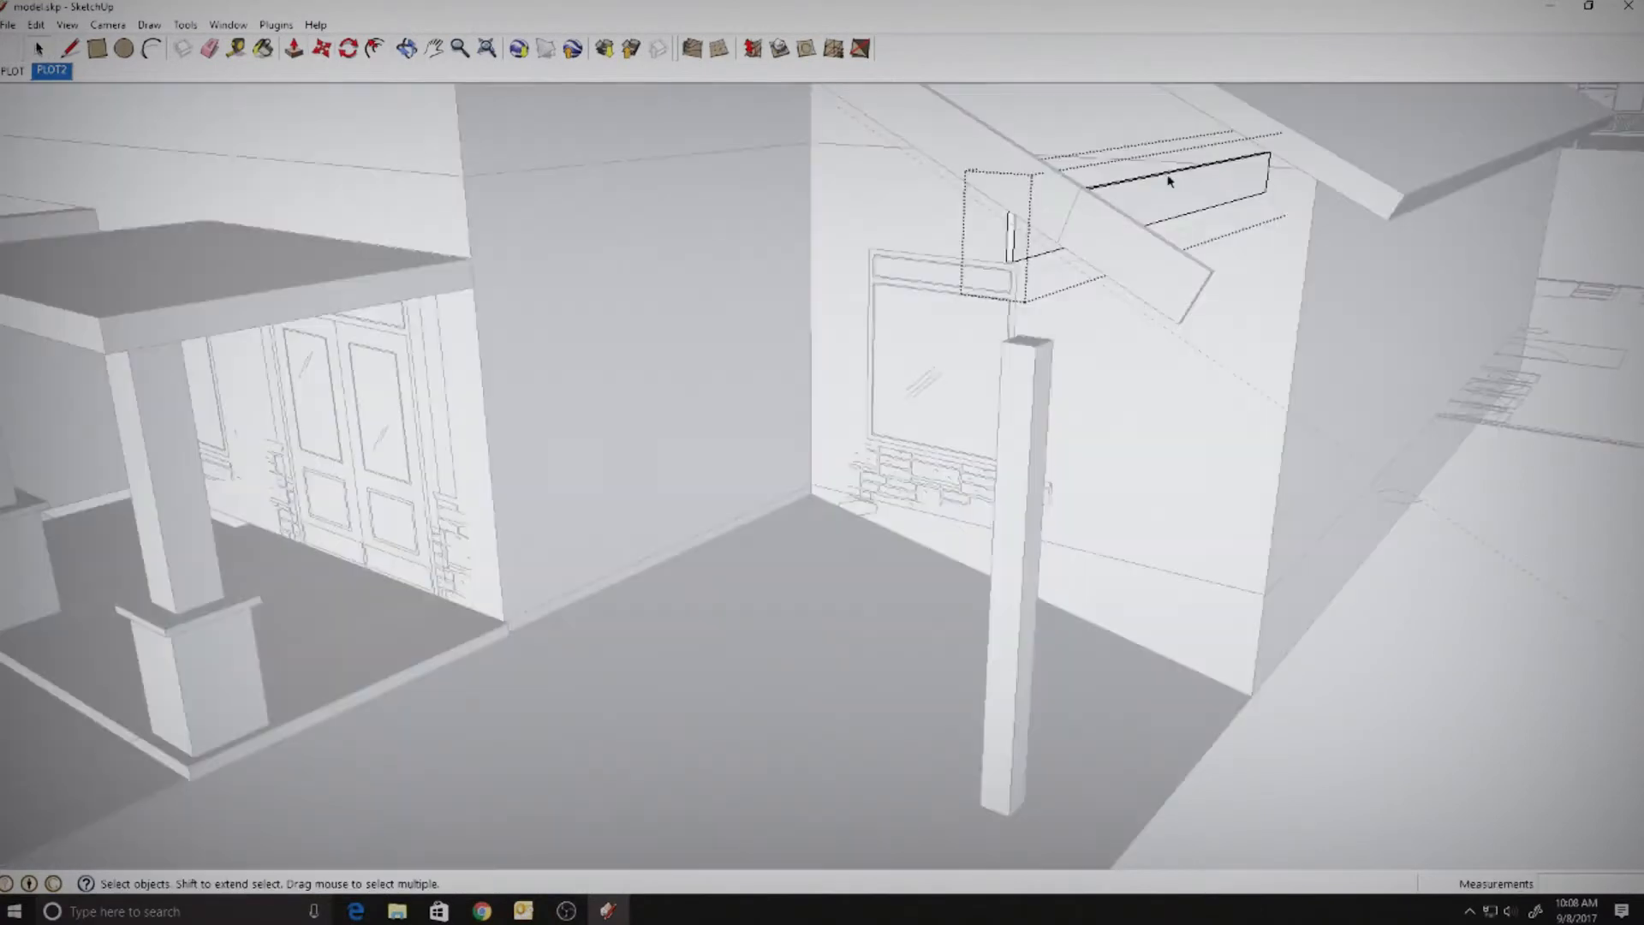
pyautogui.click(385, 306)
pyautogui.press('space')
pyautogui.click(385, 306)
pyautogui.scroll(2, 1020, 217)
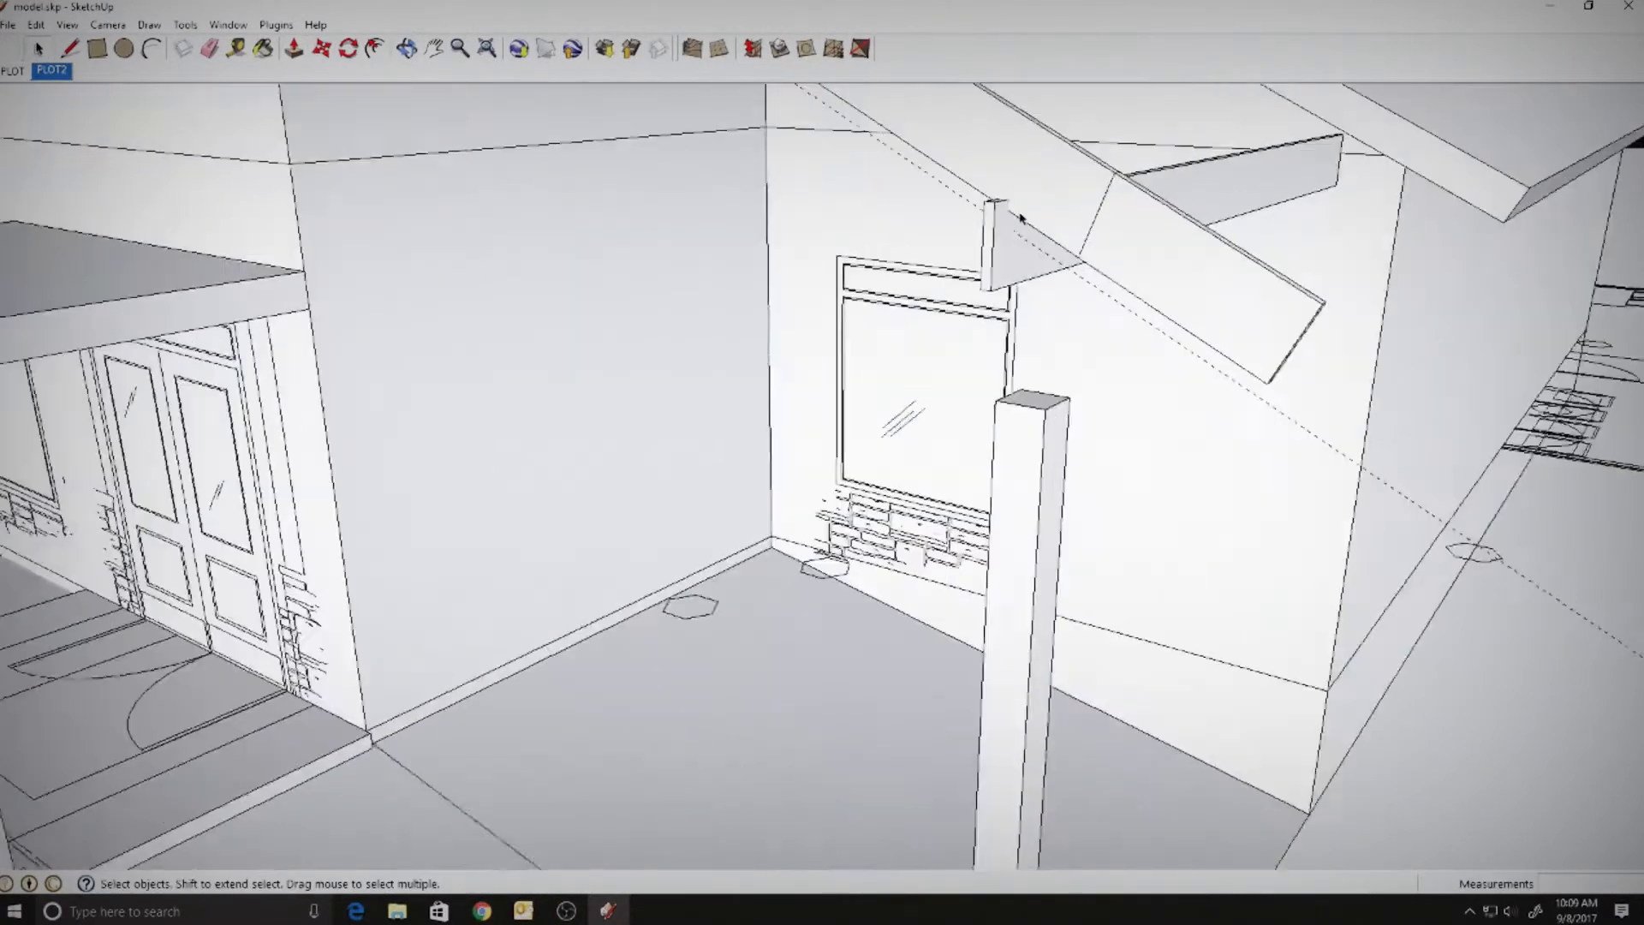
# - Build up the side porch beam from several plies and extend the post up to its underside with Push/Pull
pyautogui.moveTo(1020, 216); pyautogui.dragTo(507, 223, button='middle')
pyautogui.moveTo(652, 371); pyautogui.dragTo(714, 382)
pyautogui.press('space')
pyautogui.click(1013, 445)
pyautogui.doubleClick(690, 820)
pyautogui.press('p')
pyautogui.click(690, 819)
pyautogui.click(723, 659)
pyautogui.moveTo(752, 474); pyautogui.dragTo(620, 200, button='middle')
pyautogui.press('m')
pyautogui.click(35, 50)
# - Open the front gable roof group for editing and pick its front face at the eave end above the rafter
pyautogui.scroll(-5, 933, 540)
pyautogui.moveTo(933, 540); pyautogui.dragTo(1016, 315, button='middle')
pyautogui.click(499, 120)
pyautogui.scroll(4, 849, 292)
pyautogui.scroll(2, 848, 296)
pyautogui.doubleClick(1016, 315)
pyautogui.click(1016, 315)
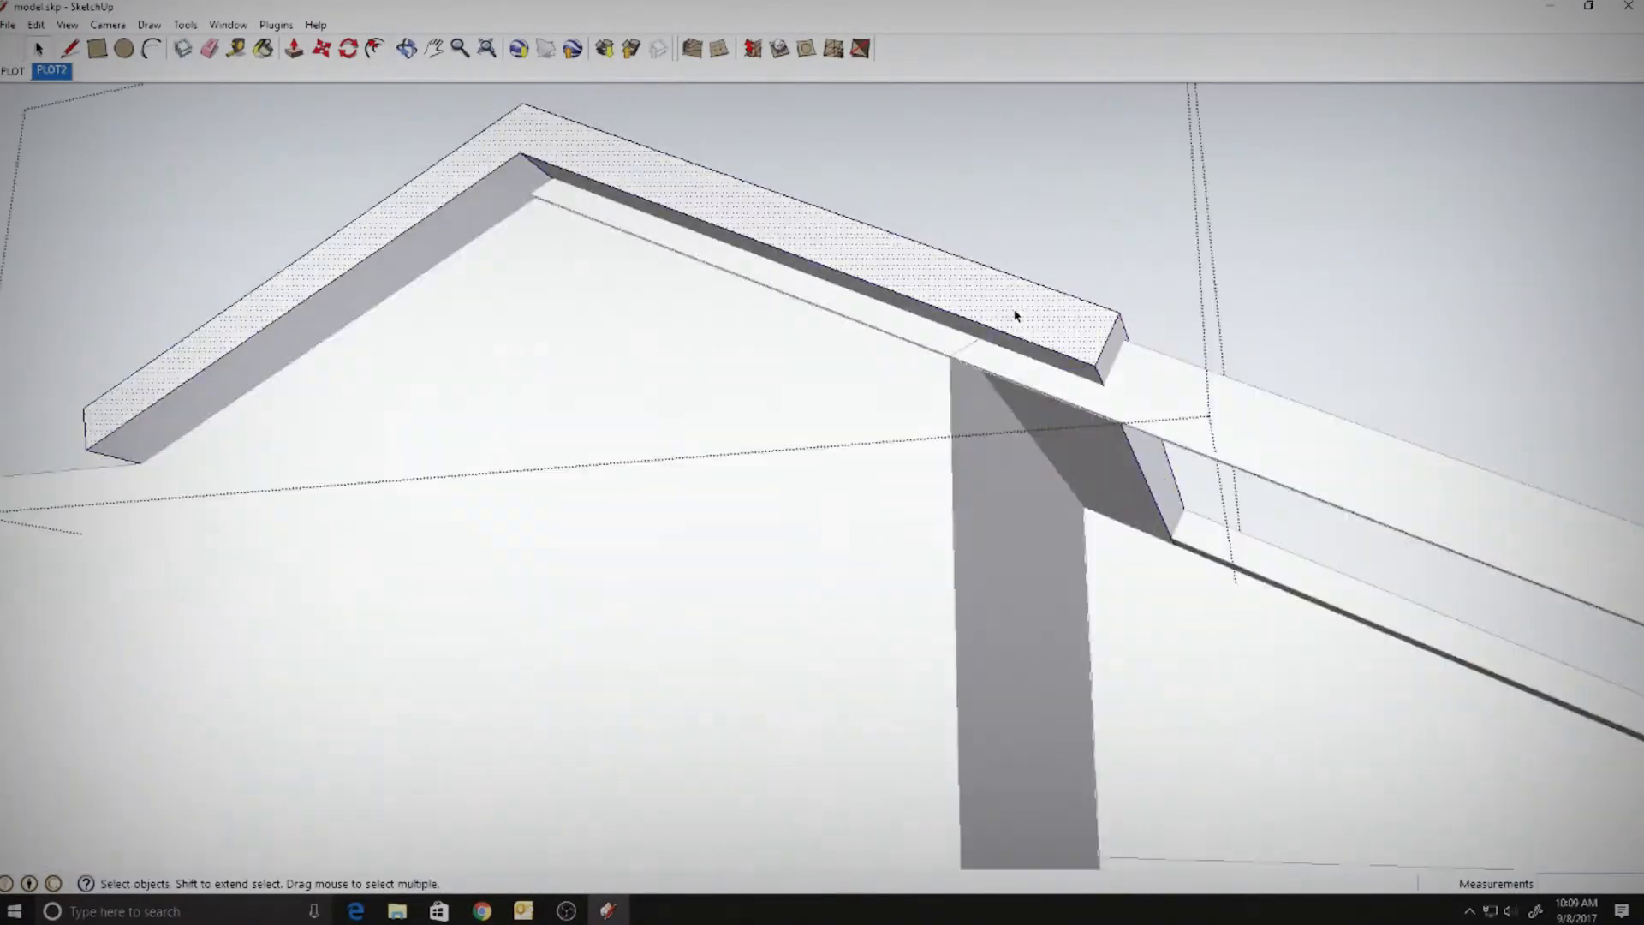
pyautogui.click(1101, 381)
pyautogui.press('space')
pyautogui.click(282, 169)
pyautogui.moveTo(484, 174); pyautogui.dragTo(1248, 257, button='middle')
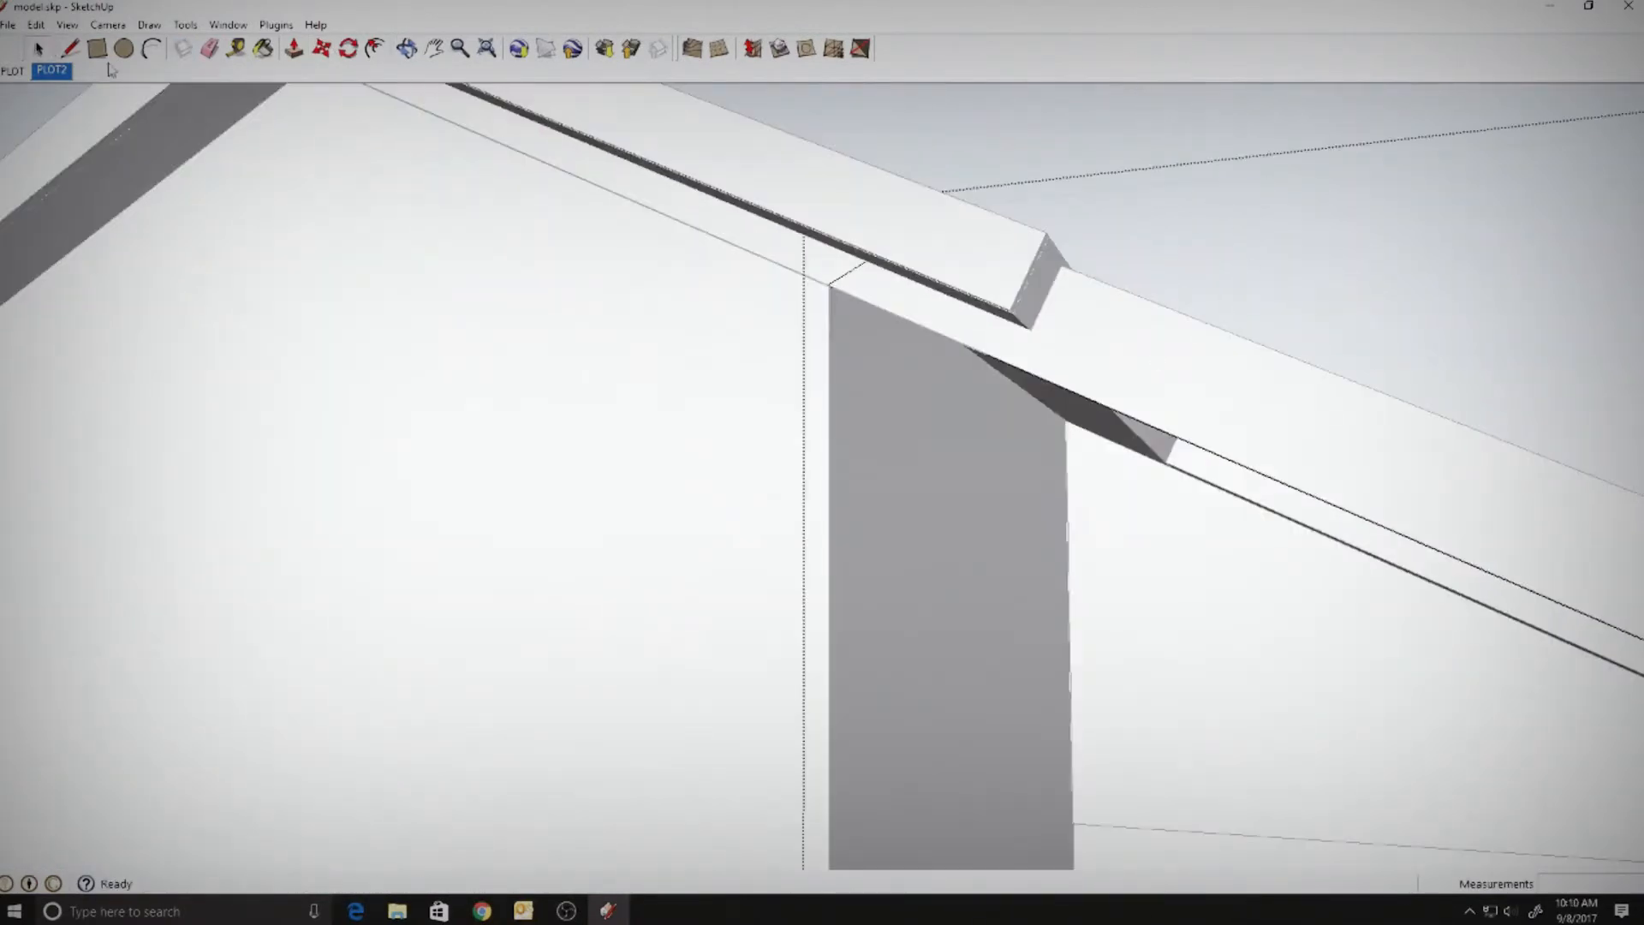
# - Draw a narrow rectangle on the rafter's face at the front gable roof's eave end and hide the roof
pyautogui.moveTo(887, 310); pyautogui.dragTo(982, 340, button='middle')
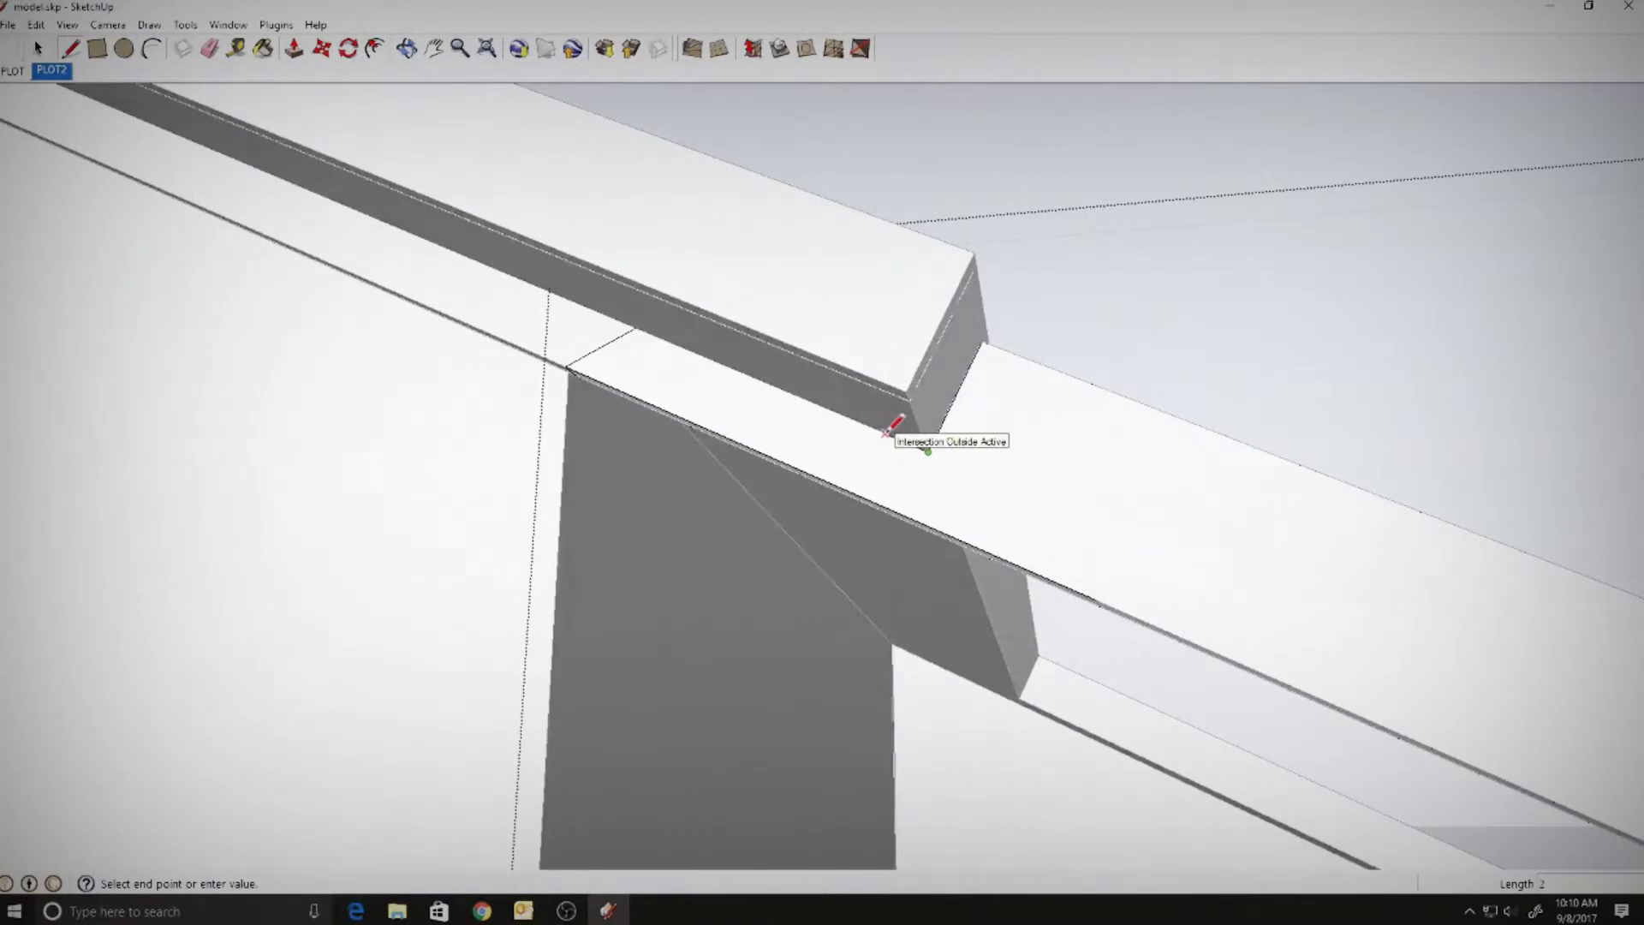
pyautogui.press('space')
pyautogui.click(516, 231)
pyautogui.click(918, 415)
pyautogui.press('Delete')
pyautogui.doubleClick(914, 418)
pyautogui.press('l')
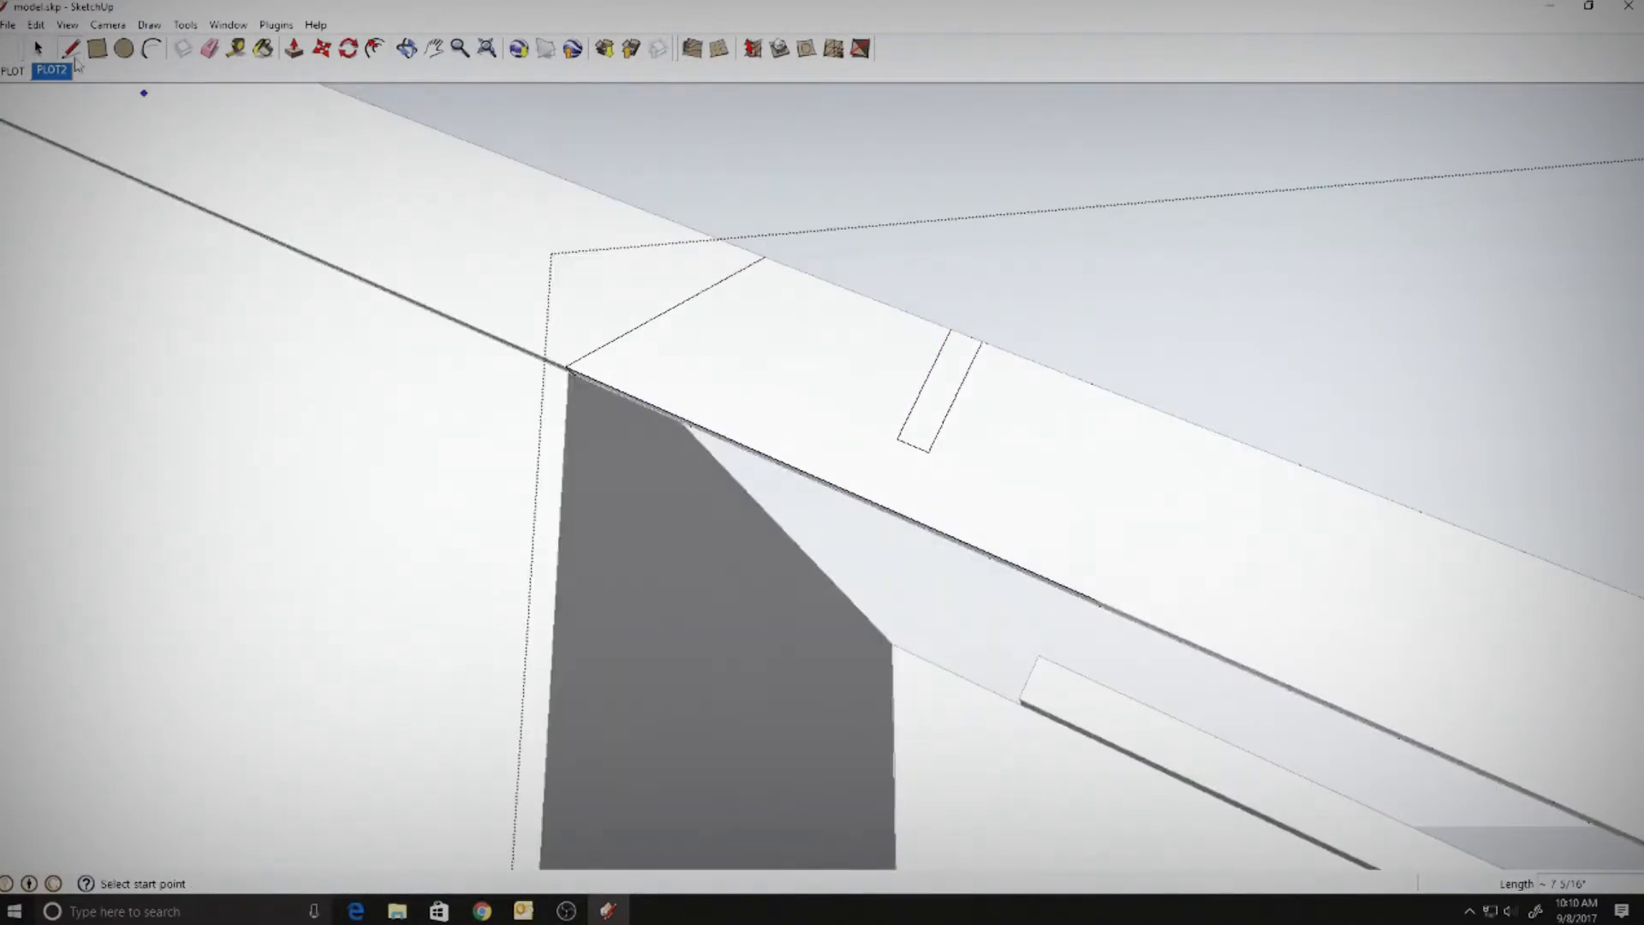
# - Cut a slot through the rafter by pushing the narrow rectangle in with Push/Pull
pyautogui.click(295, 49)
pyautogui.moveTo(822, 274); pyautogui.dragTo(1155, 617, button='middle')
pyautogui.press('space')
pyautogui.click(1042, 157)
pyautogui.click(921, 394)
pyautogui.scroll(-5, 922, 394)
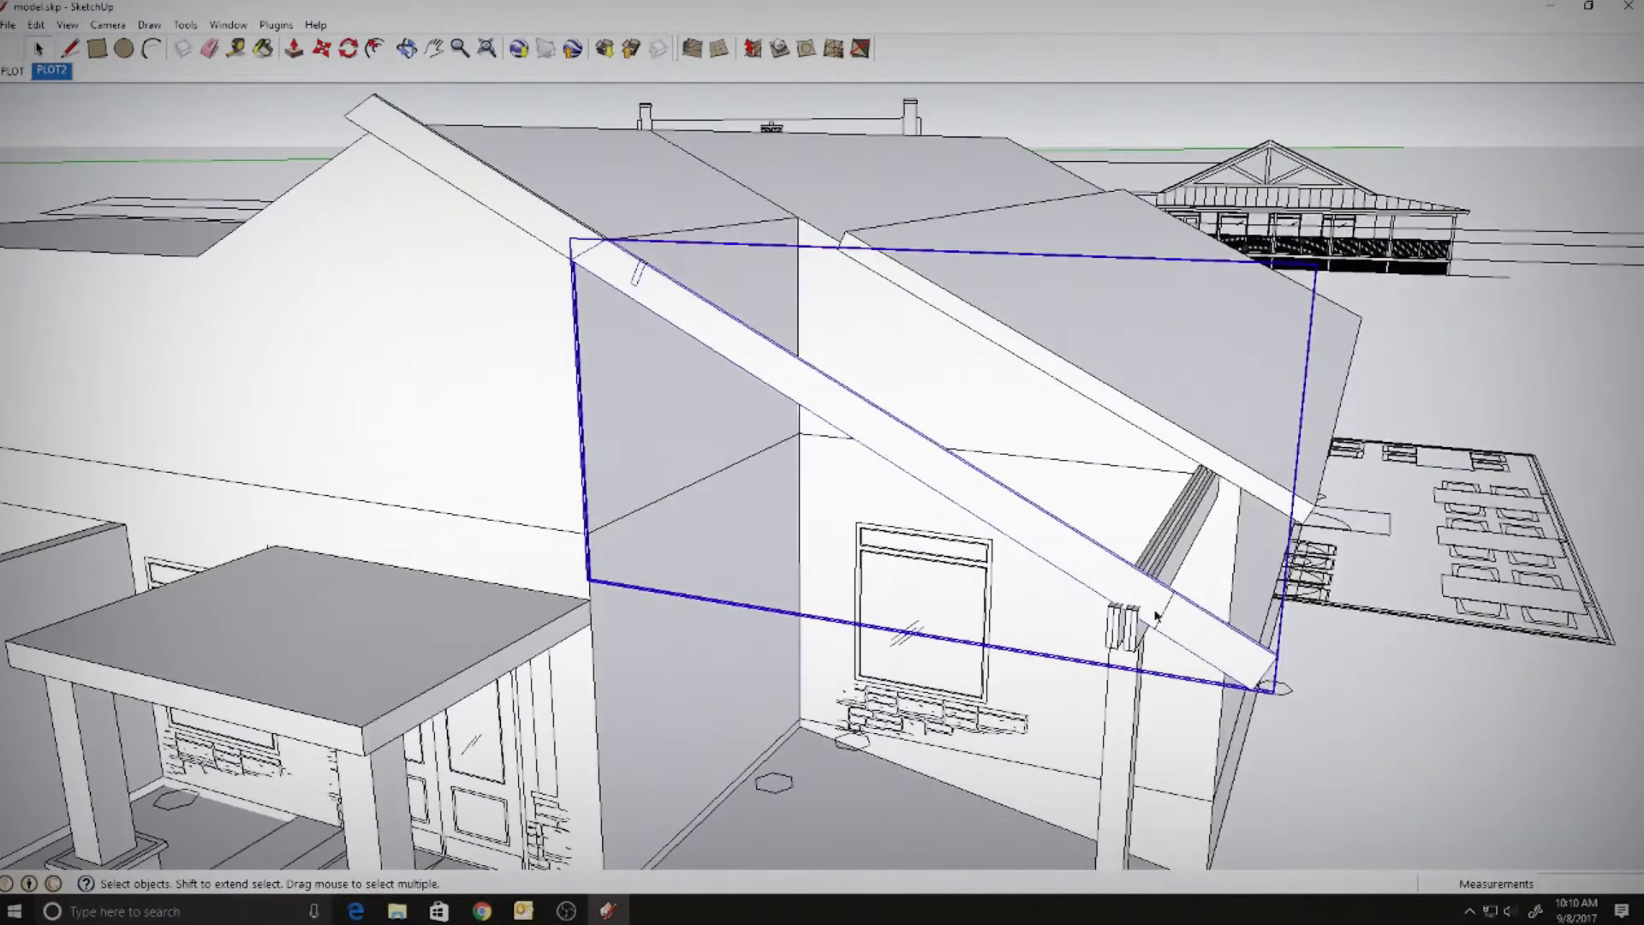
pyautogui.doubleClick(566, 228)
pyautogui.scroll(4, 657, 263)
pyautogui.press('l')
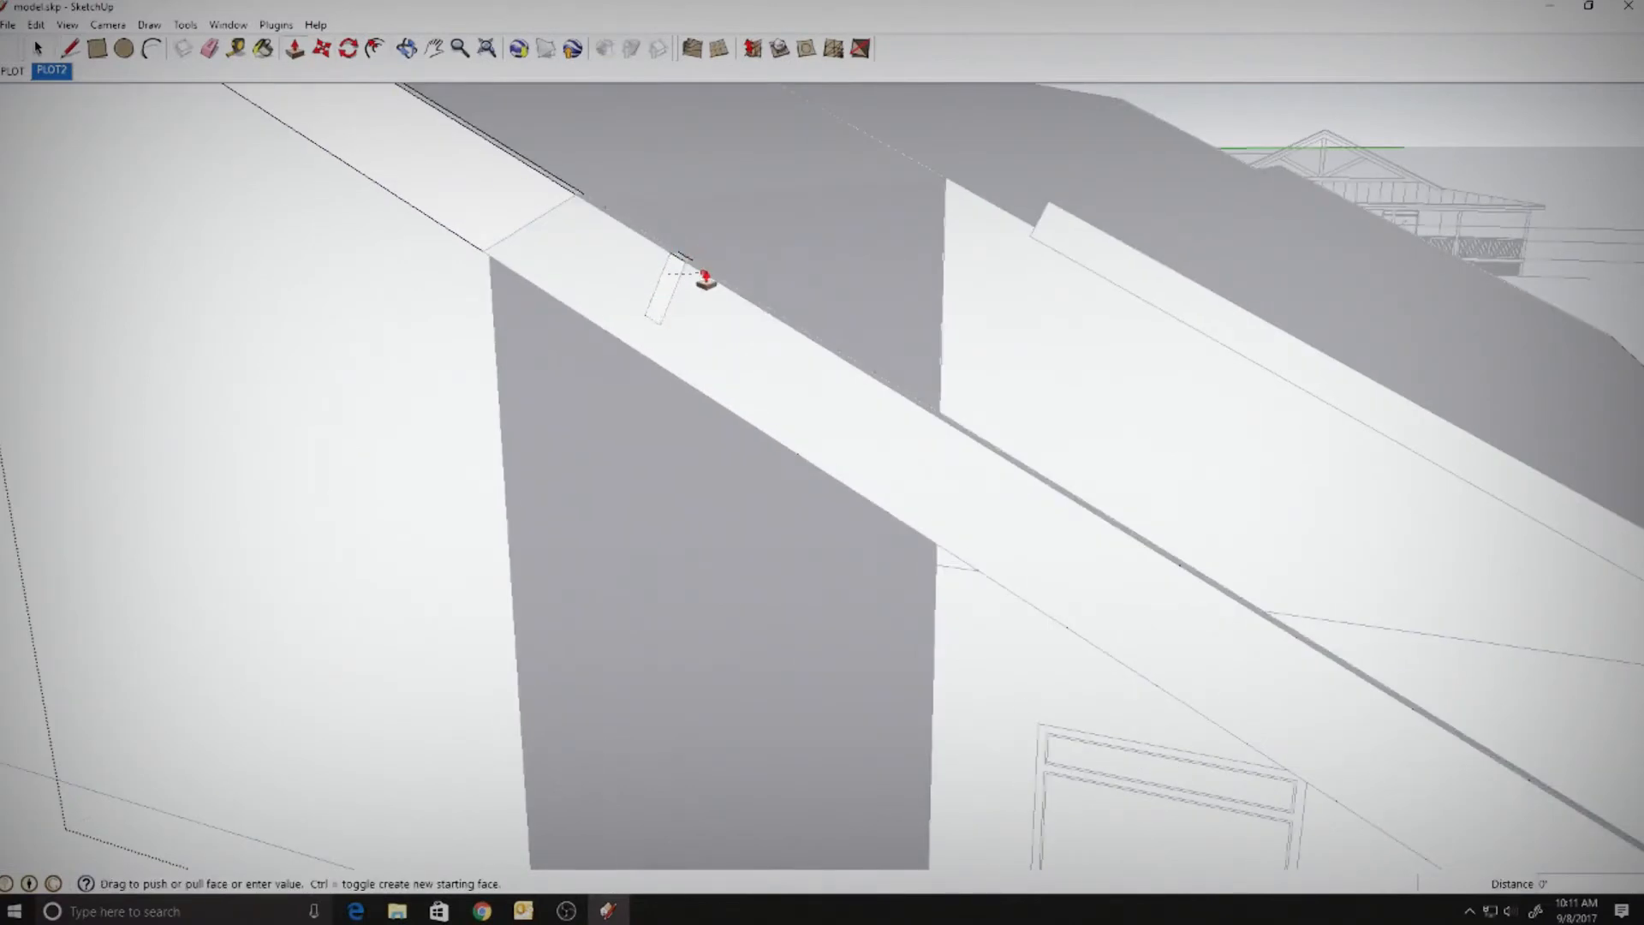
pyautogui.click(706, 274)
pyautogui.press('space')
pyautogui.click(817, 330)
pyautogui.scroll(-5, 840, 385)
pyautogui.keyDown('shift'); pyautogui.moveTo(1002, 540); pyautogui.dragTo(985, 462, button='middle'); pyautogui.keyUp('shift')
pyautogui.scroll(2, 1321, 635)
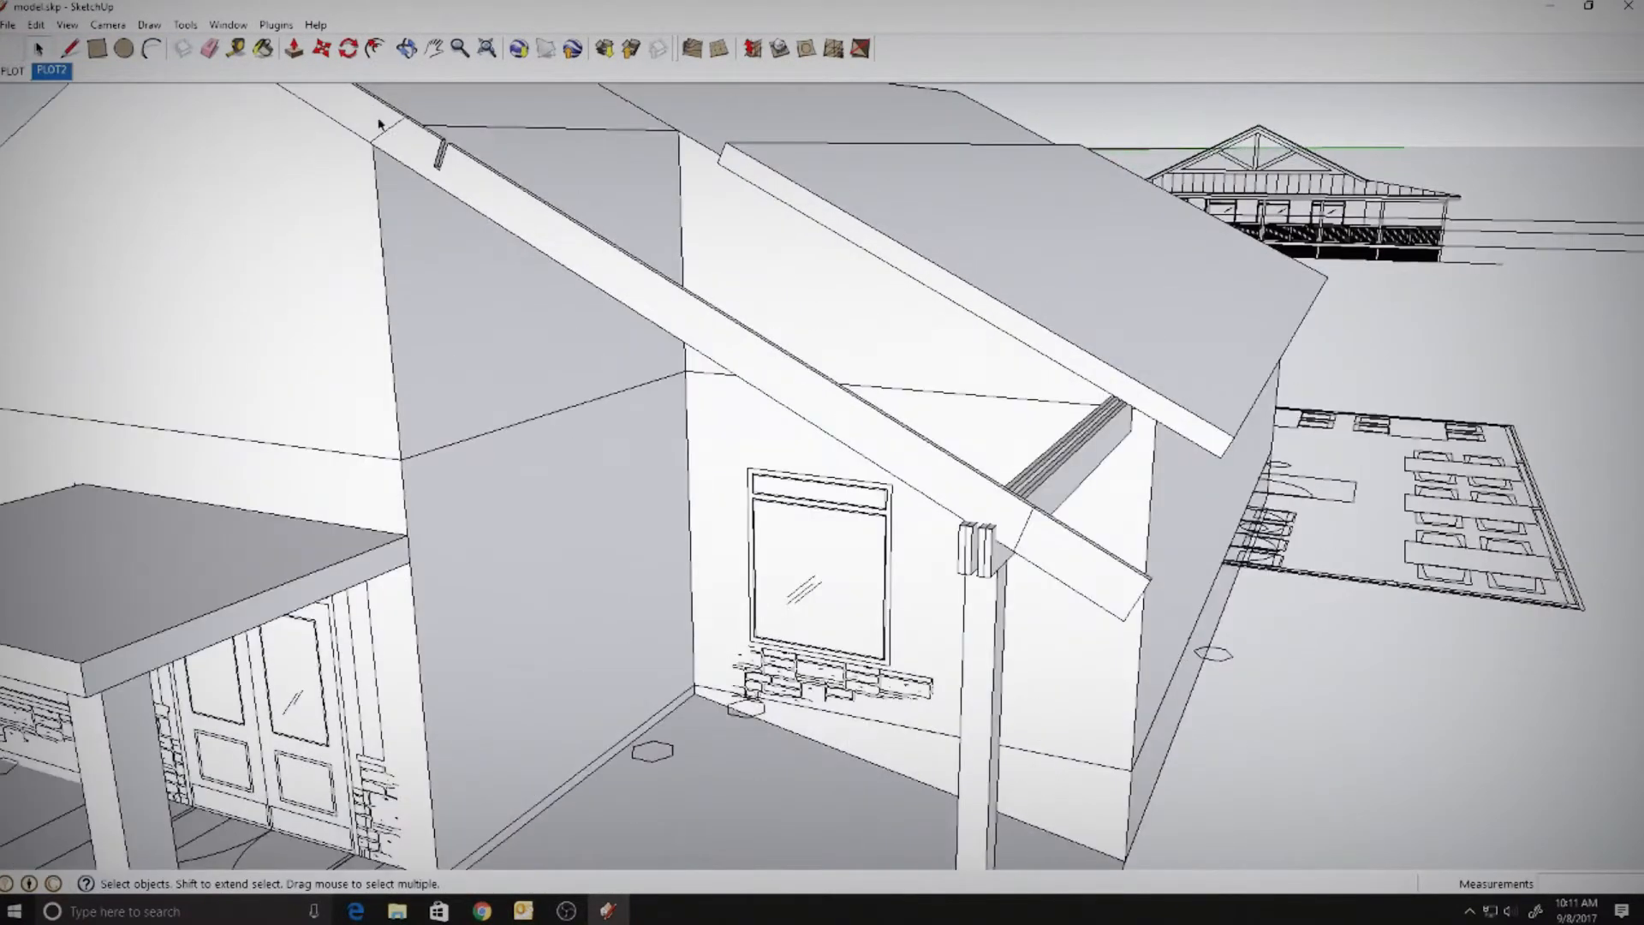
# - Outline the rafter's lower tail inside the upper rafter group and extrude the new face 1 1/2"
pyautogui.doubleClick(378, 124)
pyautogui.press('l')
pyautogui.scroll(4, 1164, 638)
pyautogui.click(892, 367)
pyautogui.click(1136, 514)
pyautogui.click(1079, 602)
pyautogui.click(856, 463)
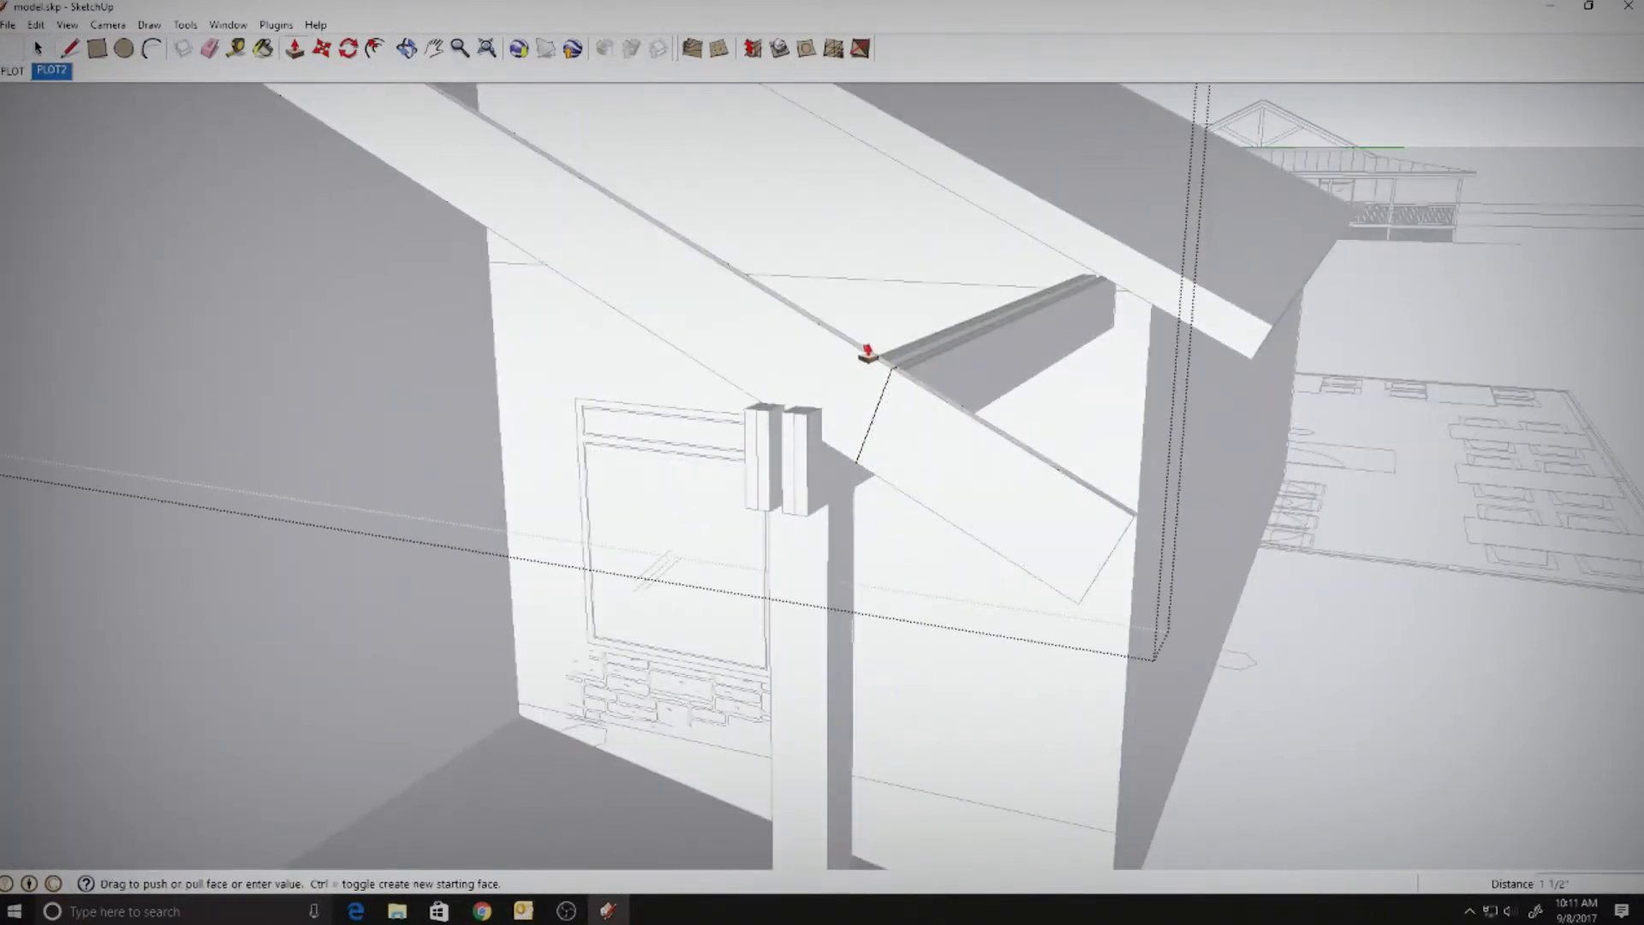
pyautogui.click(868, 353)
pyautogui.press('space')
pyautogui.scroll(-5, 642, 334)
# - Open the extended rafter and delete the seam line where its lower tail joins
pyautogui.click(451, 301)
pyautogui.scroll(3, 452, 301)
pyautogui.doubleClick(870, 470)
pyautogui.moveTo(870, 470); pyautogui.dragTo(819, 532, button='middle')
pyautogui.click(674, 448)
pyautogui.press('Delete')
pyautogui.scroll(-4, 818, 531)
# - Outline a notch where the rafter bears on the porch beam and push it through the rafter's 1 1/2" thickness
pyautogui.scroll(5, 744, 509)
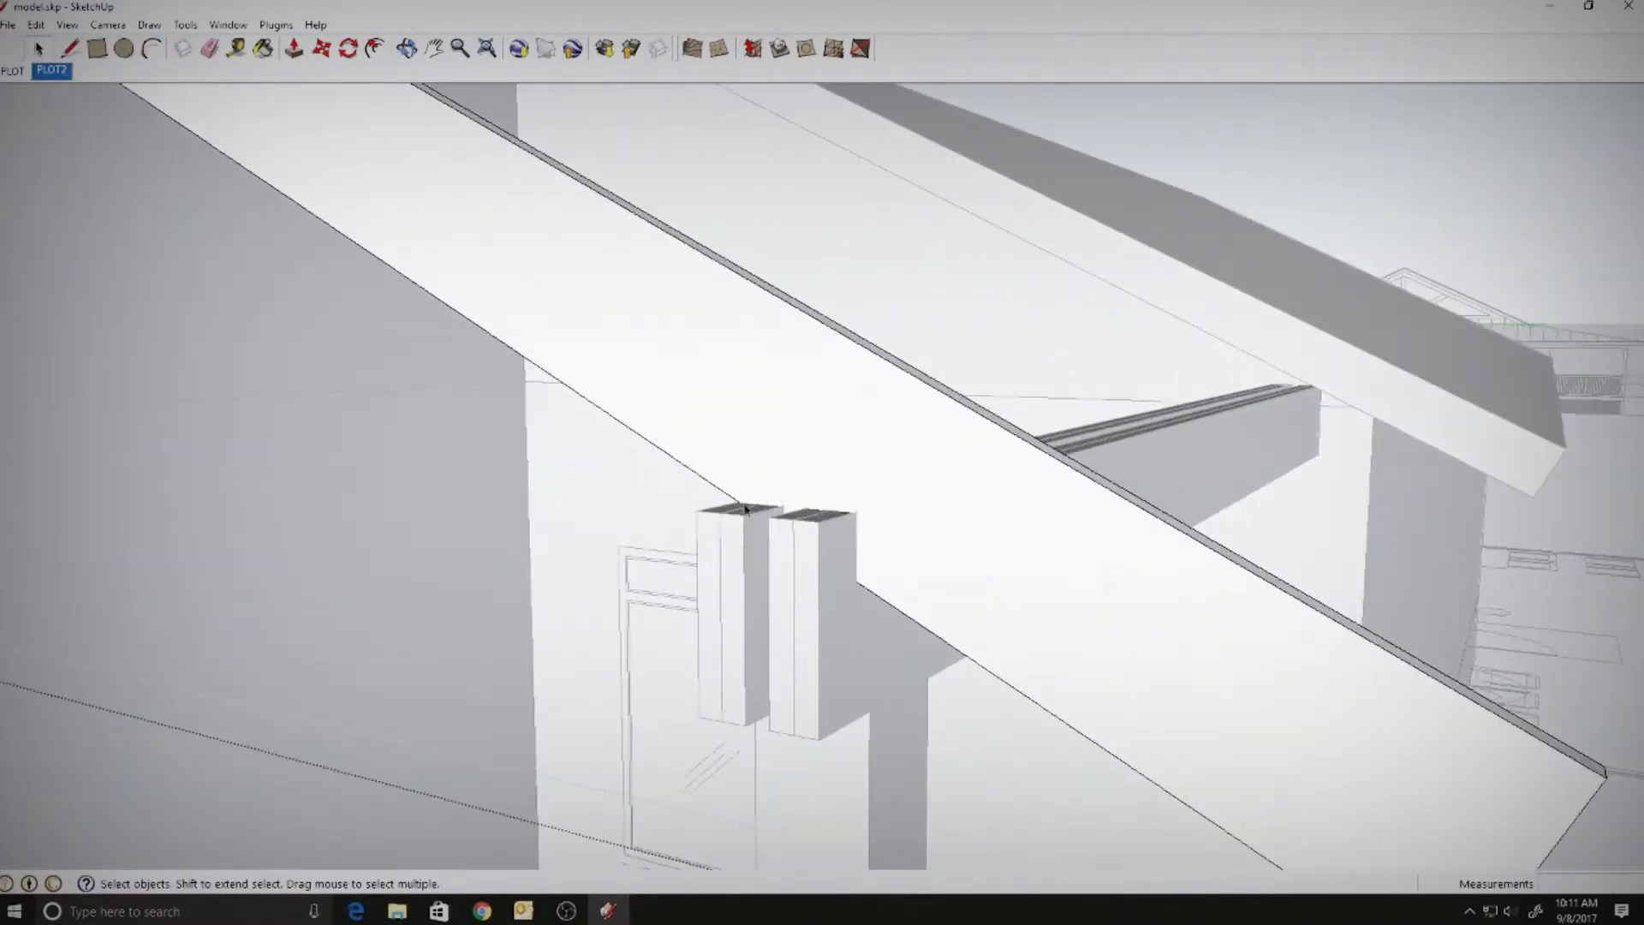
pyautogui.scroll(3, 736, 506)
pyautogui.press('l')
pyautogui.click(1031, 299)
pyautogui.press('space')
pyautogui.click(968, 491)
pyautogui.scroll(-7, 968, 491)
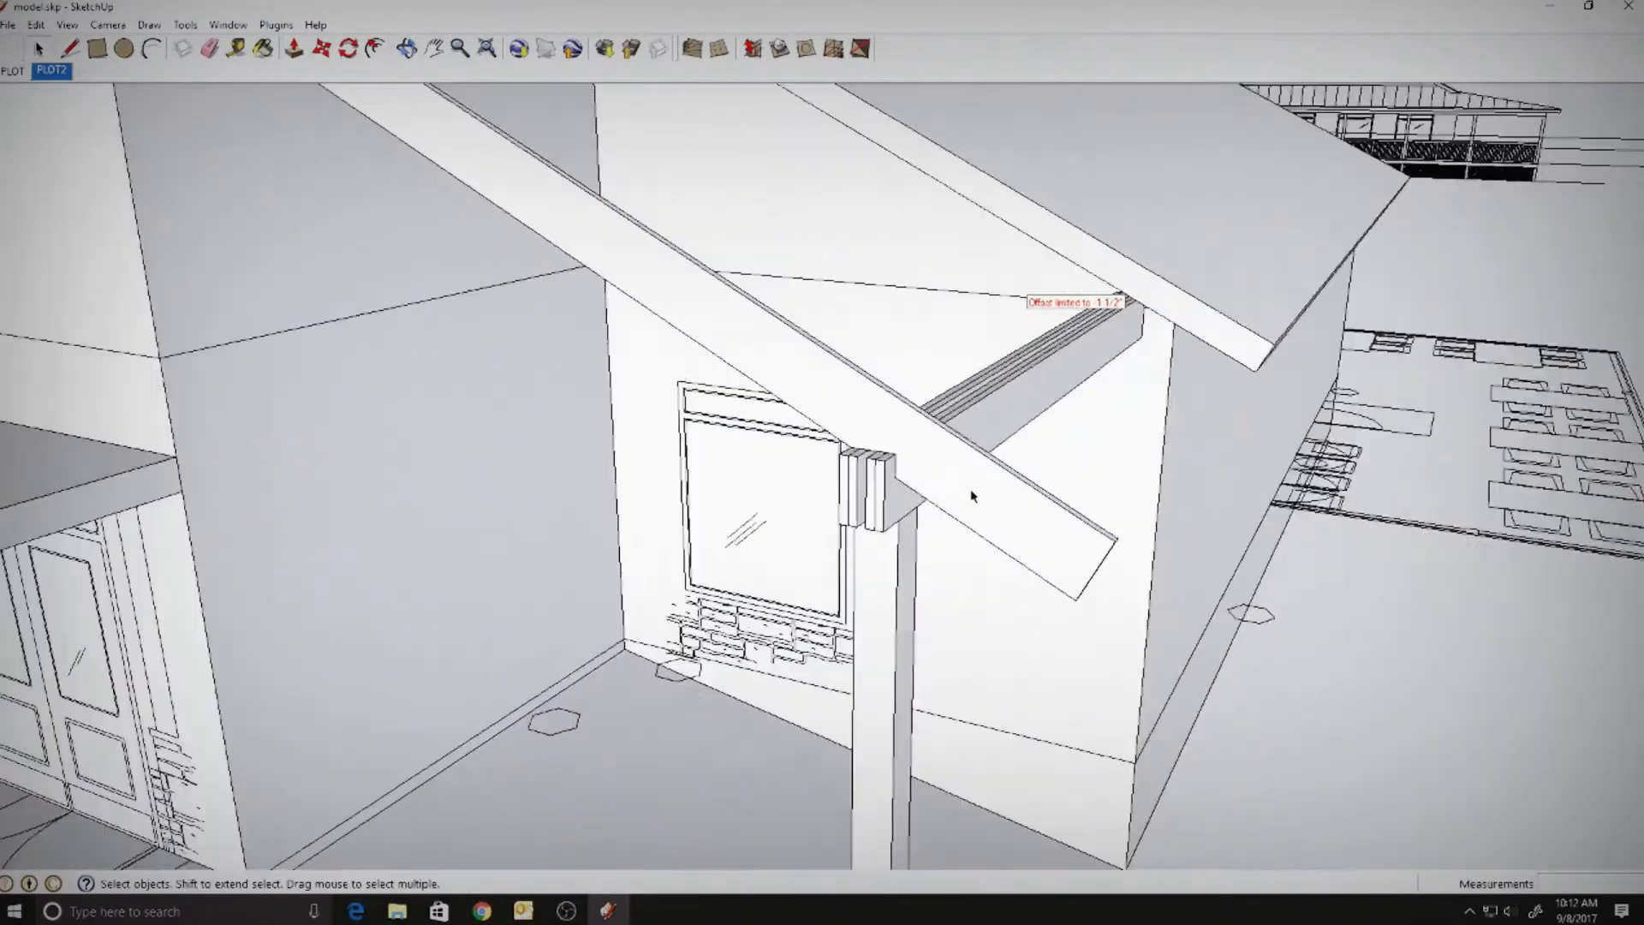
# - Unhide all hidden geometry to bring back the front gable roof
pyautogui.click(35, 24)
pyautogui.moveTo(52, 271)
pyautogui.click(249, 313)
# - Copy the front canopy column's base across to the foot of the side porch post
pyautogui.moveTo(679, 334); pyautogui.dragTo(588, 605, button='middle')
pyautogui.scroll(3, 588, 606)
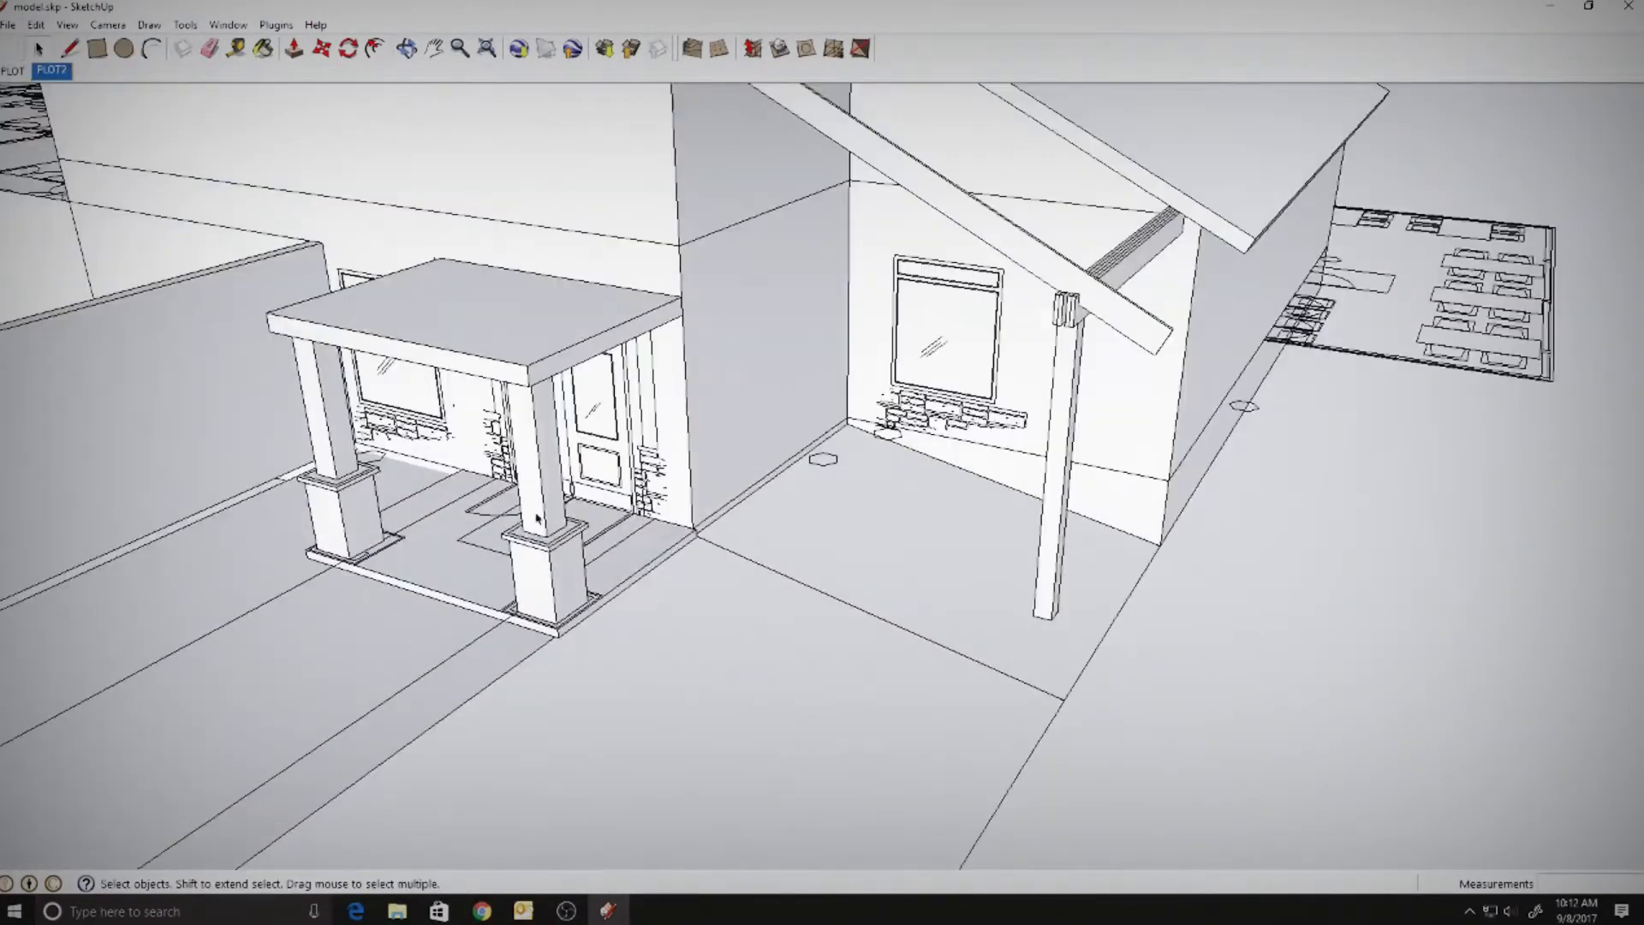
pyautogui.scroll(3, 536, 572)
pyautogui.click(534, 550)
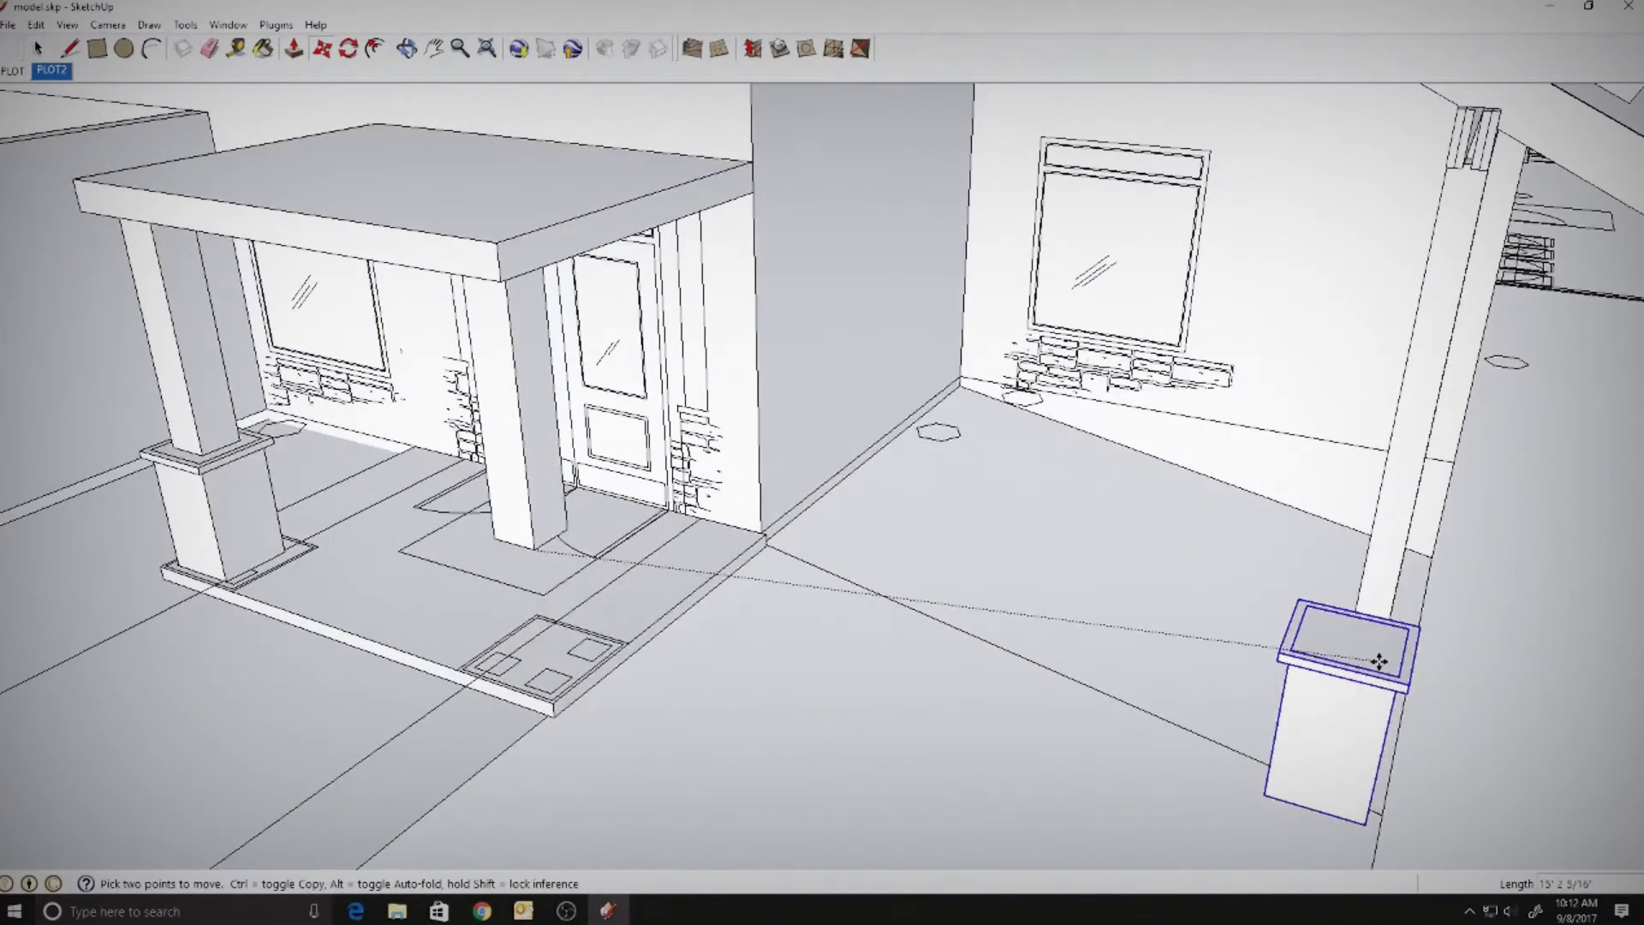
pyautogui.press('ctrl')
pyautogui.click(1376, 686)
# - Move the copied column base so that it is centred around the side porch post
pyautogui.scroll(4, 1376, 686)
pyautogui.moveTo(1376, 686); pyautogui.dragTo(1310, 557, button='middle')
pyautogui.click(70, 49)
pyautogui.click(321, 48)
pyautogui.click(939, 594)
pyautogui.click(892, 562)
pyautogui.click(808, 545)
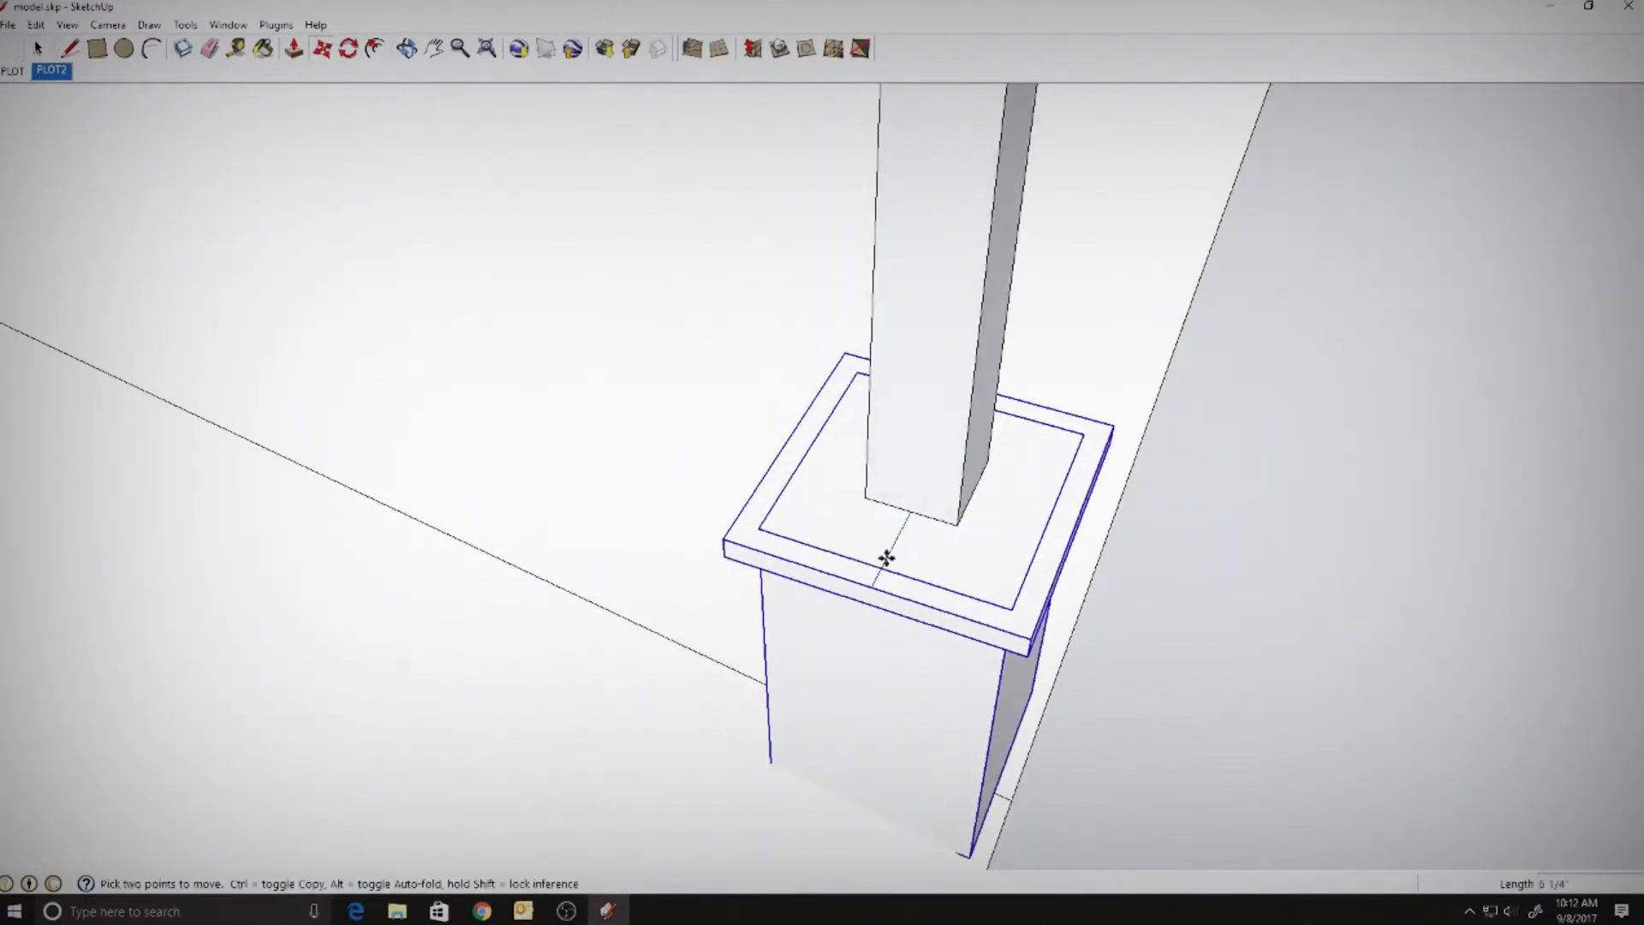
pyautogui.click(881, 567)
pyautogui.press('space')
# - Copy the notched rafter 12" along the porch beam and repeat the copy as a 10x array
pyautogui.scroll(-7, 960, 520)
pyautogui.moveTo(961, 520); pyautogui.dragTo(916, 424, button='middle')
pyautogui.scroll(4, 918, 326)
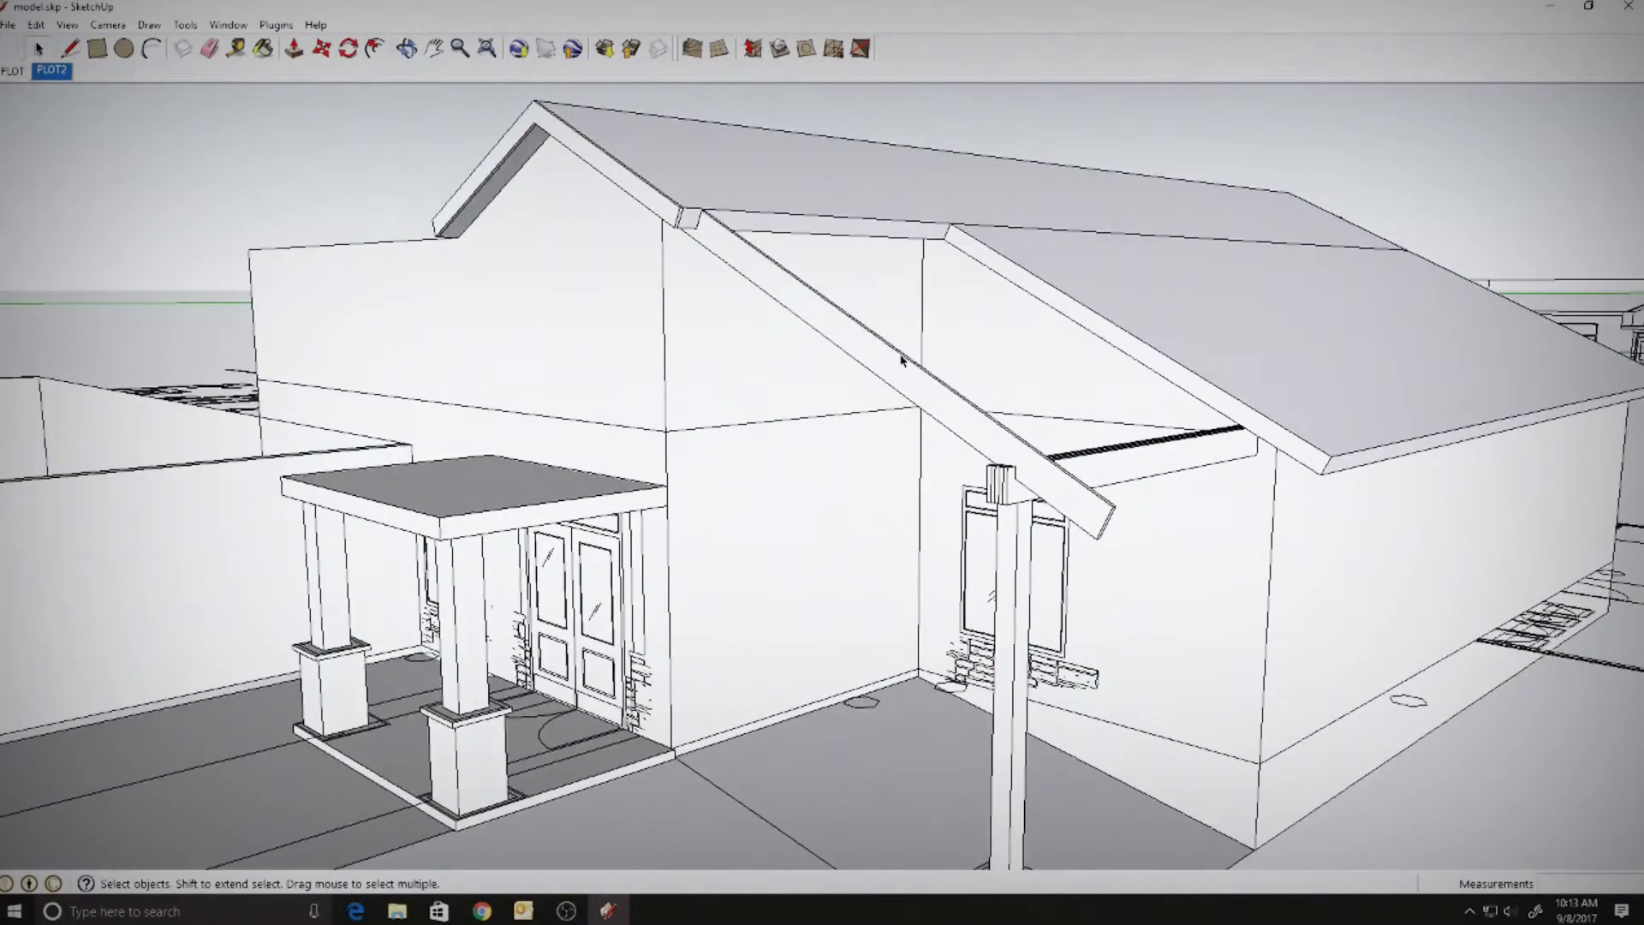
pyautogui.moveTo(903, 360); pyautogui.dragTo(947, 524, button='middle')
pyautogui.click(952, 527)
pyautogui.press('m')
pyautogui.scroll(3, 1016, 549)
pyautogui.moveTo(1035, 621); pyautogui.dragTo(650, 591, button='middle')
pyautogui.click(609, 463)
pyautogui.press('ctrl')
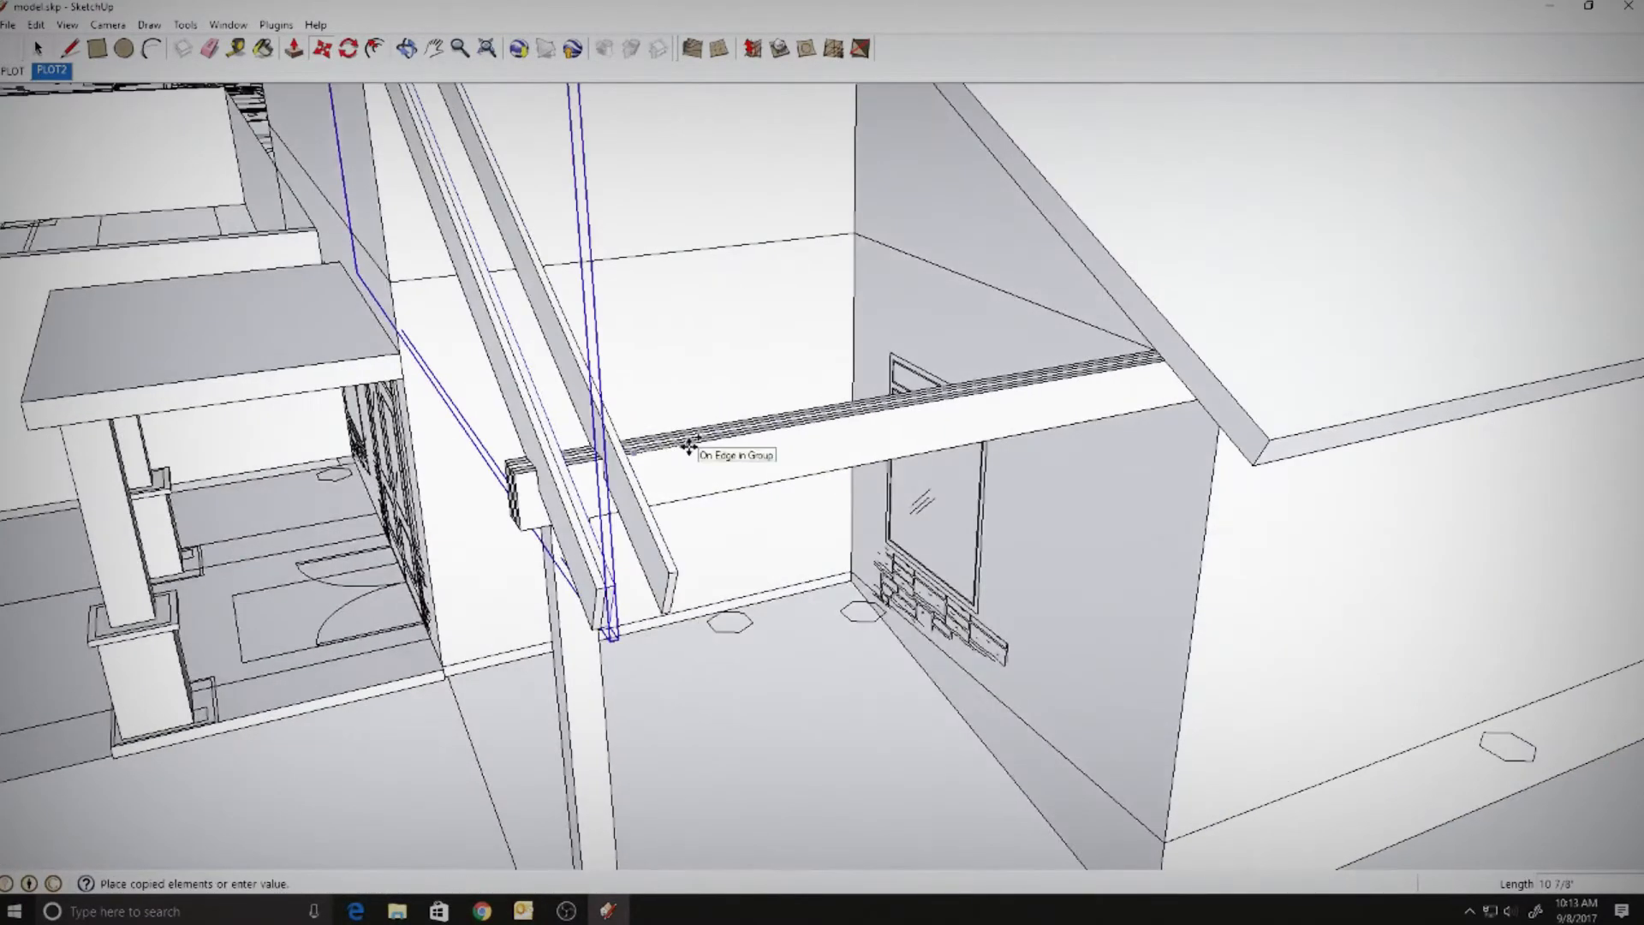
pyautogui.write('12')
pyautogui.press('Return')
pyautogui.write('10x')
pyautogui.press('Return')
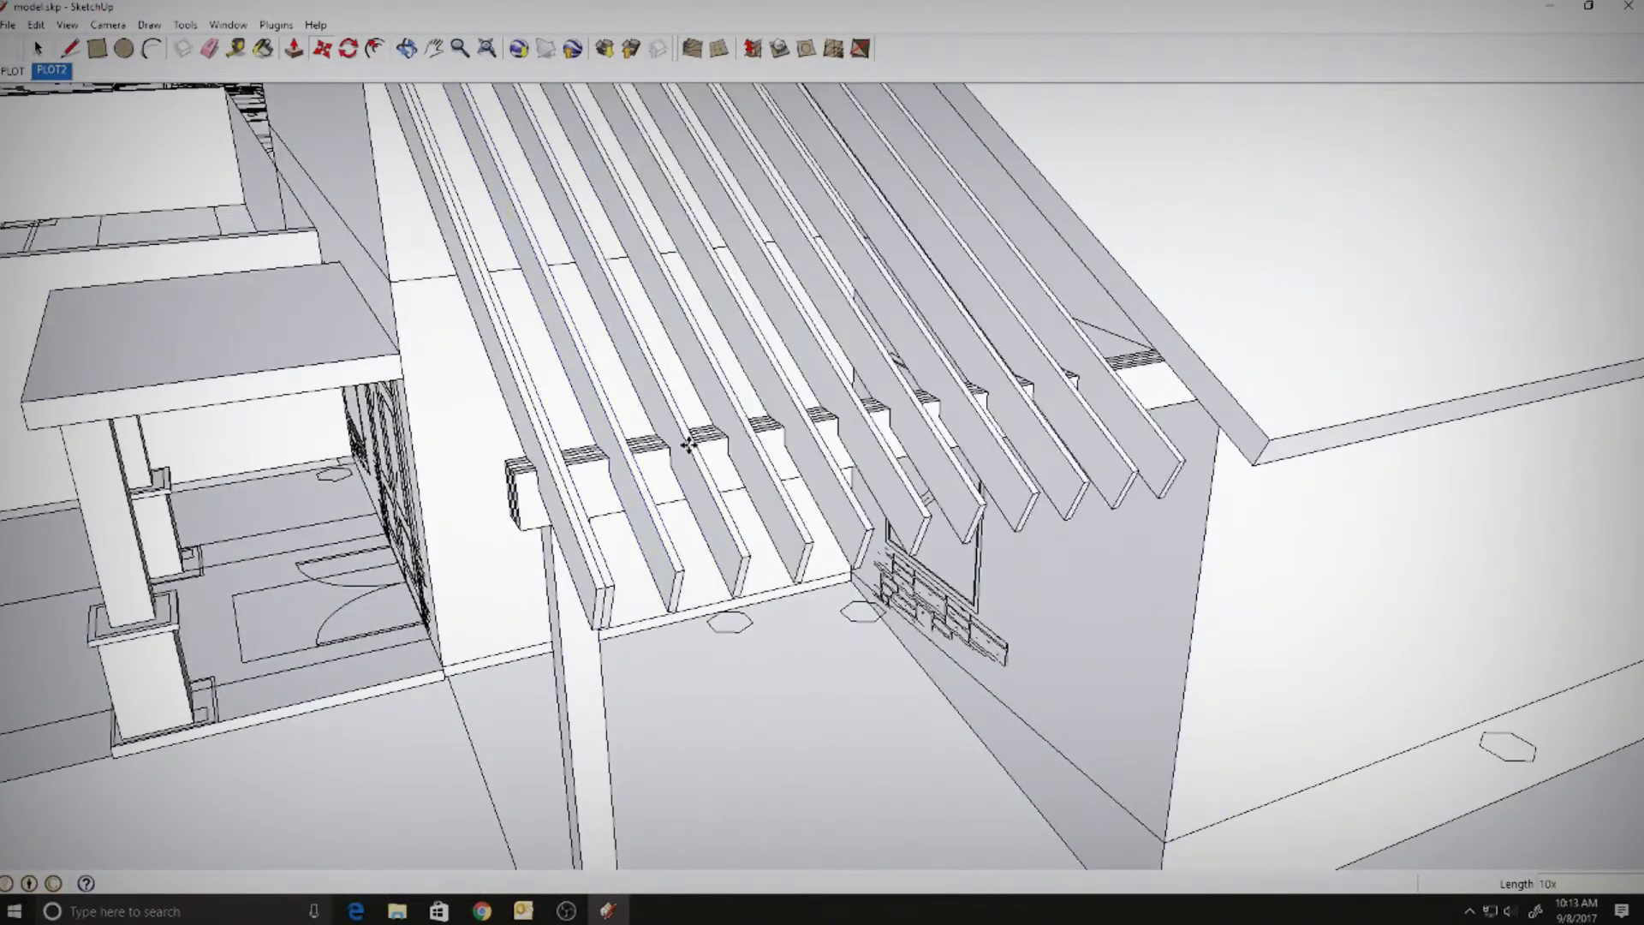
# - Copy the last rafter one more 1' spacing along the beam toward the side wing's roof
pyautogui.scroll(3, 895, 437)
pyautogui.click(954, 646)
pyautogui.click(1062, 612)
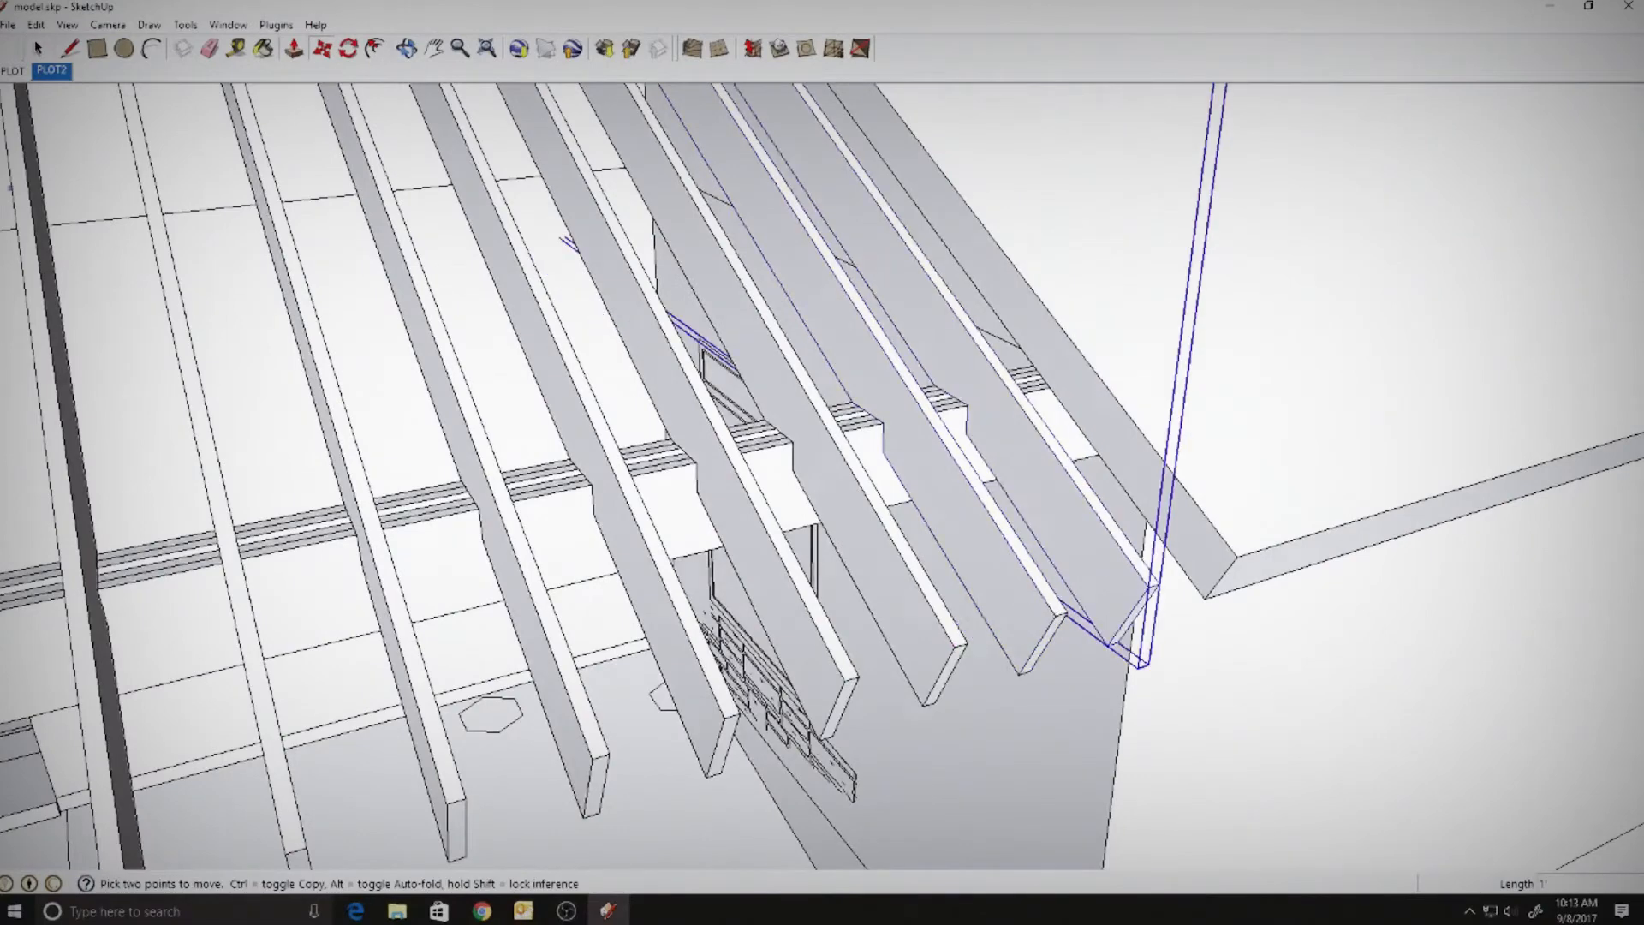
pyautogui.press('space')
pyautogui.scroll(-3, 1061, 612)
pyautogui.moveTo(1062, 612); pyautogui.dragTo(1052, 375, button='middle')
pyautogui.scroll(5, 598, 356)
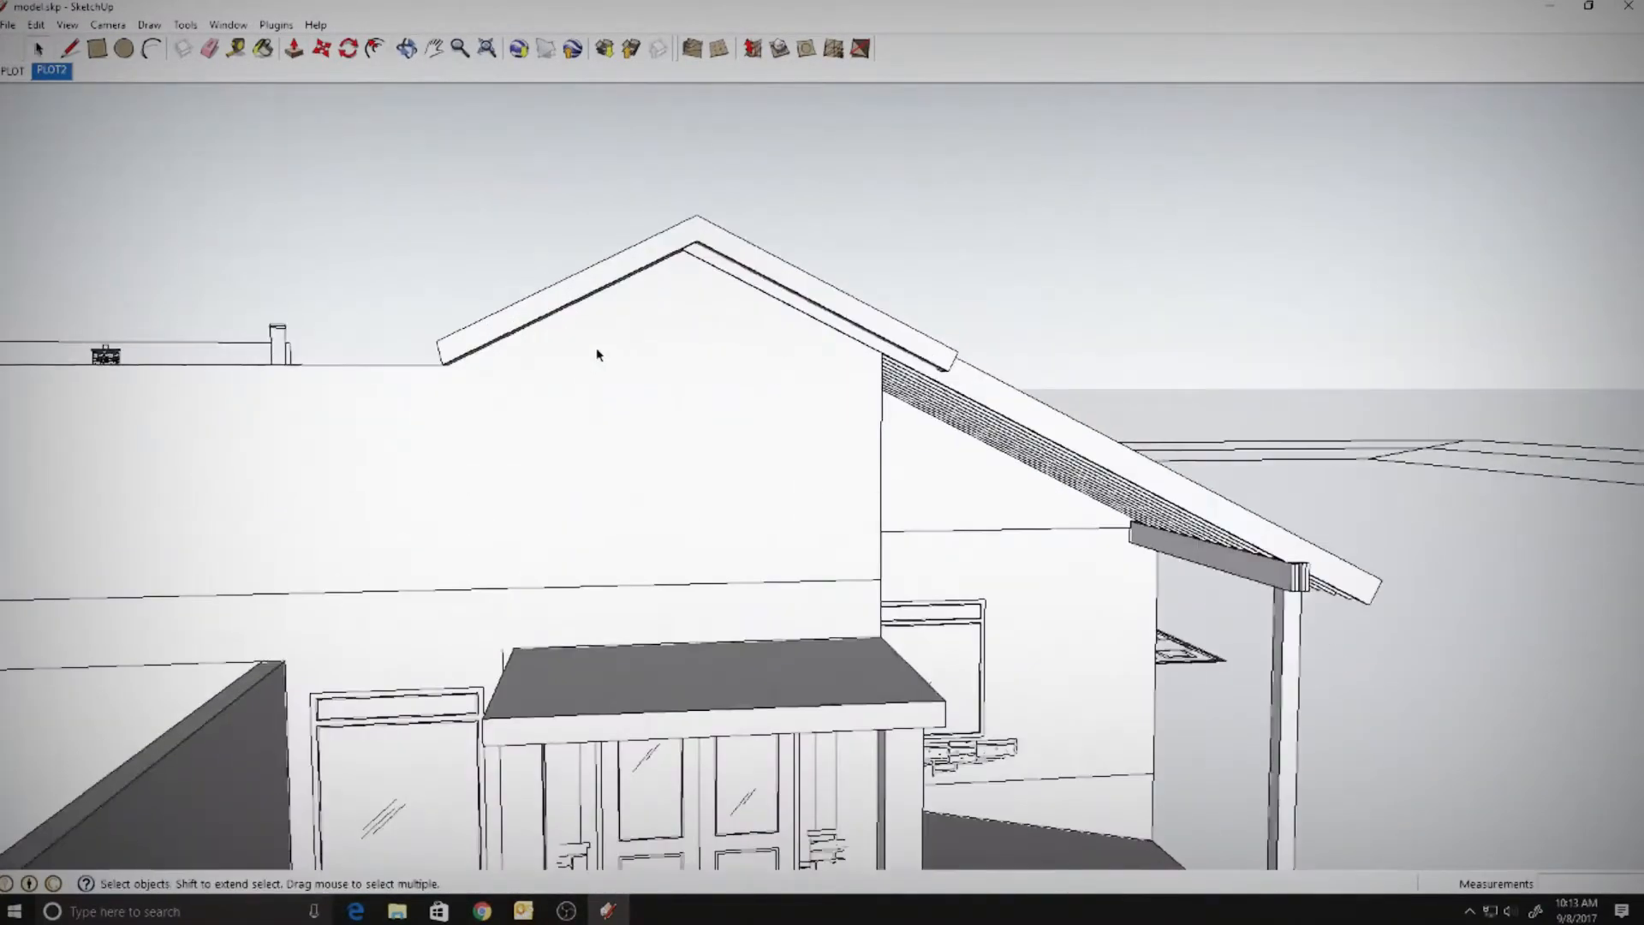
# - Copy the front porch rafter, flip it and move it onto the opposite slope of the front gable
pyautogui.press('space')
pyautogui.moveTo(678, 128); pyautogui.dragTo(917, 360, button='middle')
pyautogui.click(917, 360)
pyautogui.press('m')
pyautogui.keyDown('ctrl'); pyautogui.click(939, 347); pyautogui.keyUp('ctrl')
pyautogui.press('Escape')
pyautogui.press('space')
pyautogui.rightClick(847, 312)
pyautogui.click(818, 517)
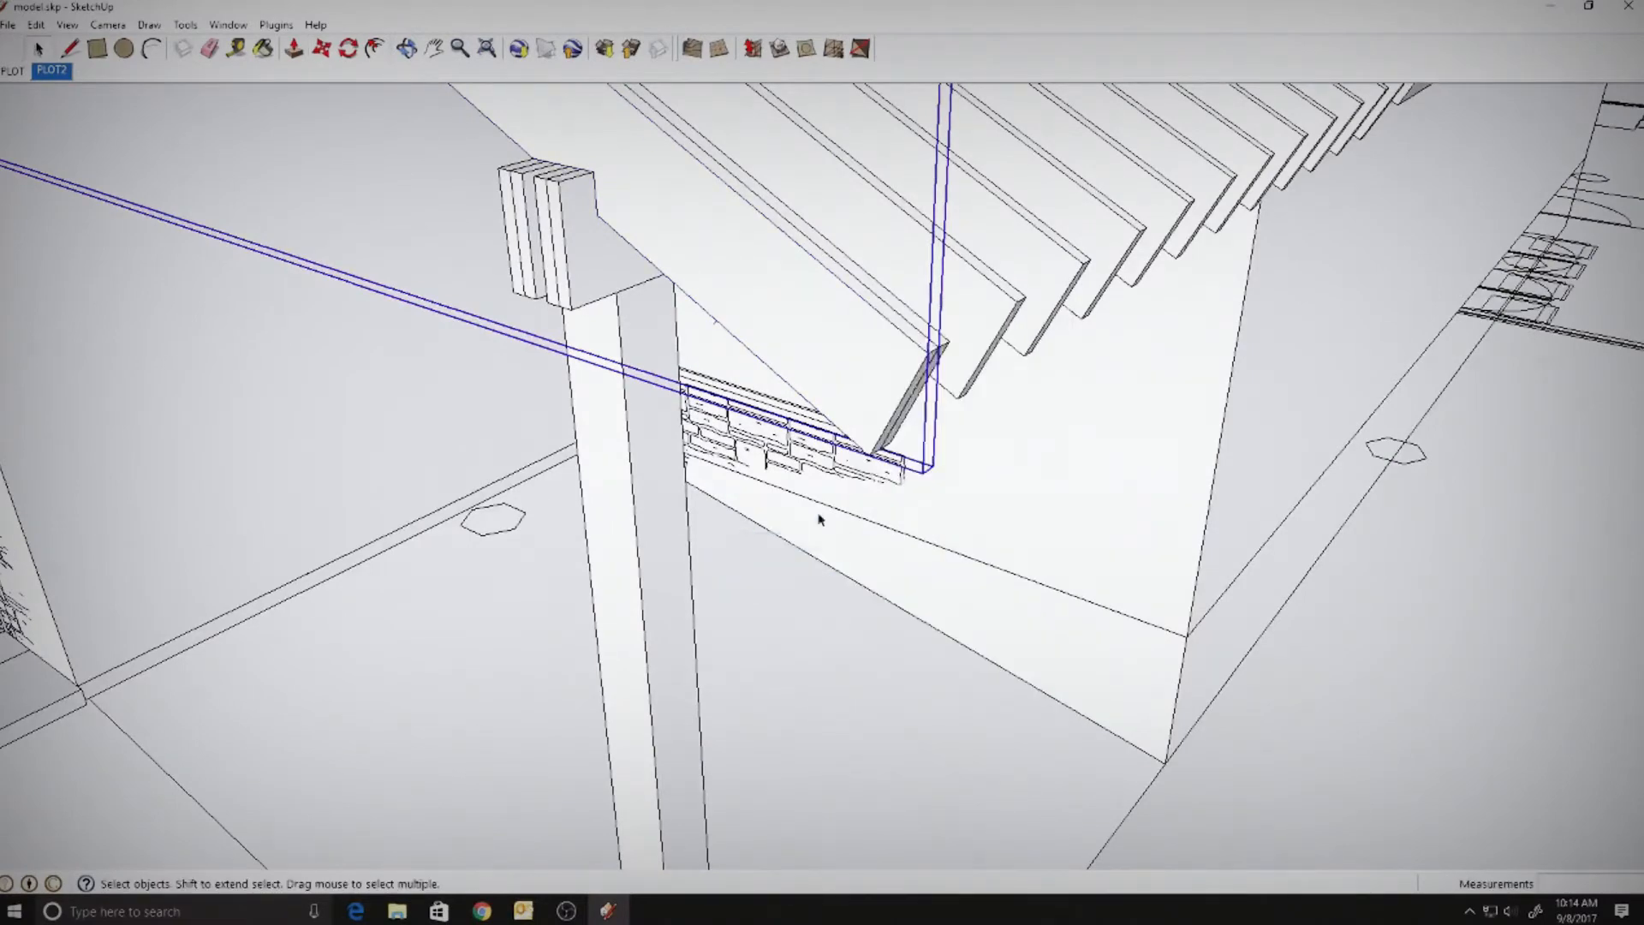
pyautogui.scroll(-5, 818, 517)
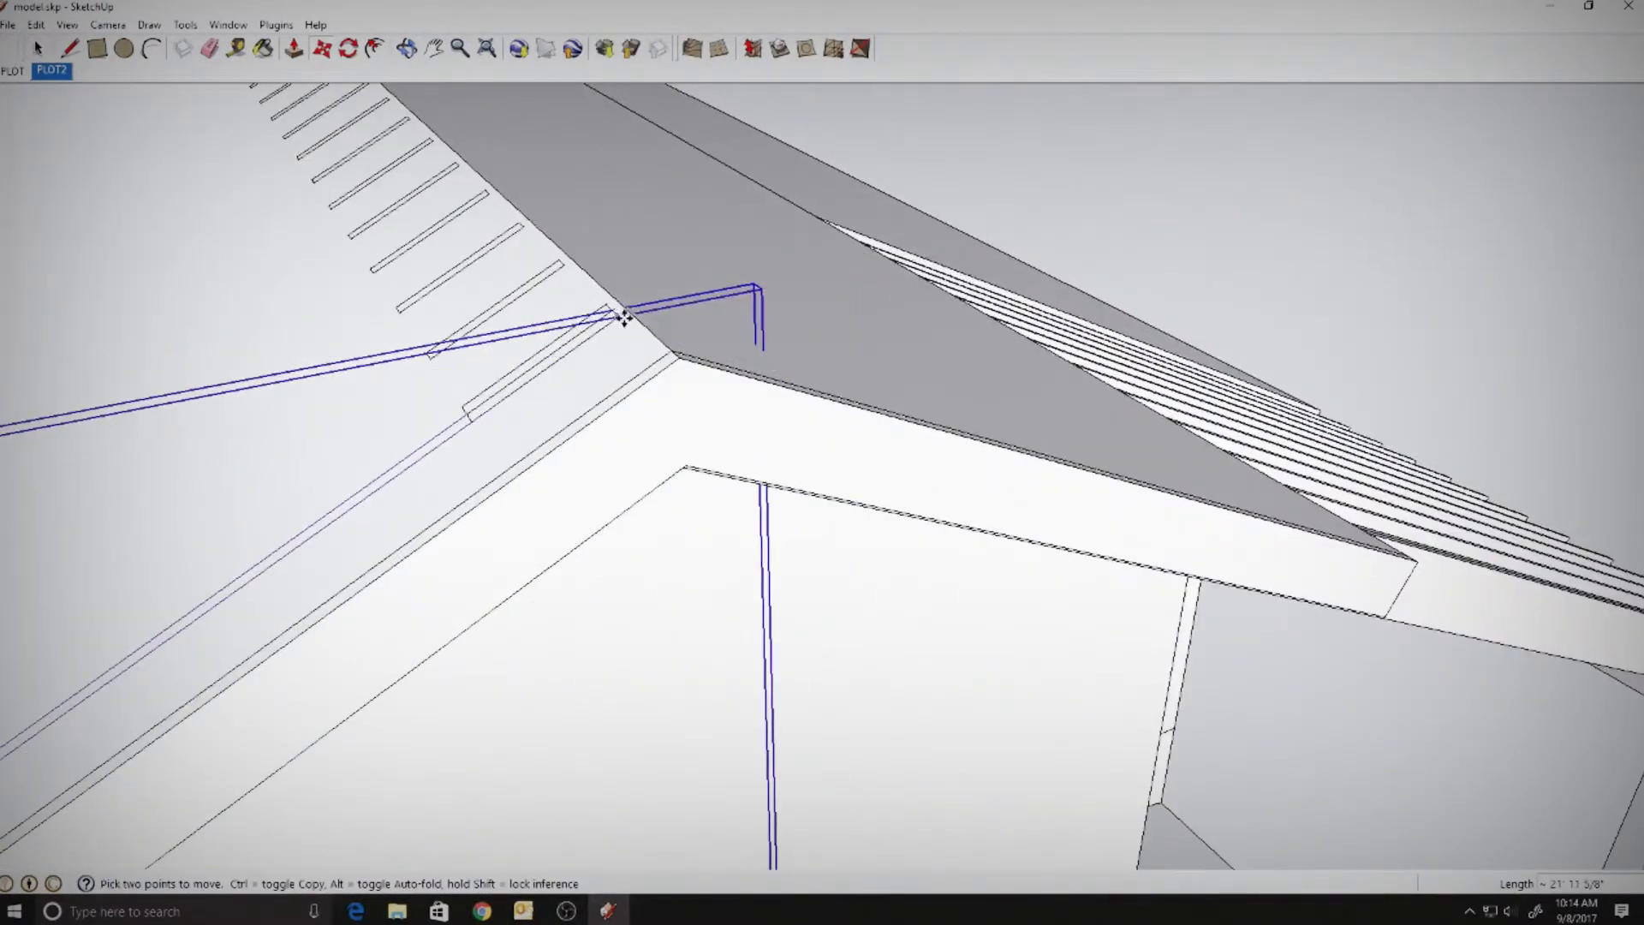
pyautogui.press('space')
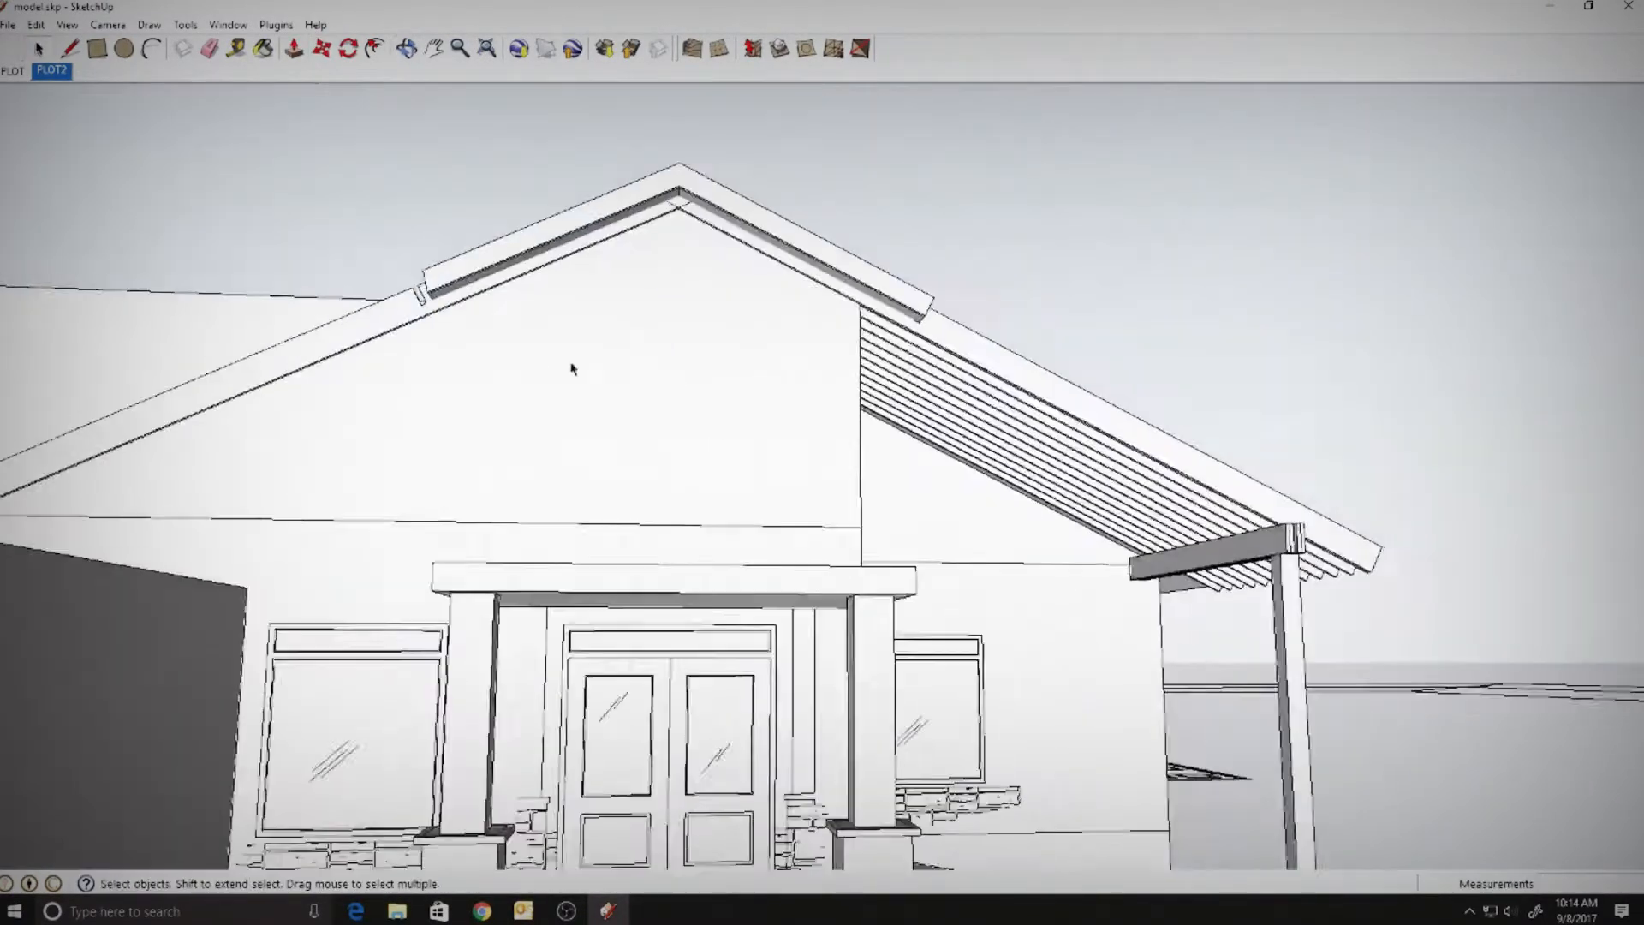
# - Cut the left front gable rafter off where it meets the lower corner of the upper roof
pyautogui.moveTo(572, 368); pyautogui.dragTo(878, 276, button='middle')
pyautogui.click(879, 276)
pyautogui.moveTo(411, 193); pyautogui.dragTo(638, 172, button='middle')
pyautogui.press('space')
pyautogui.doubleClick(638, 172)
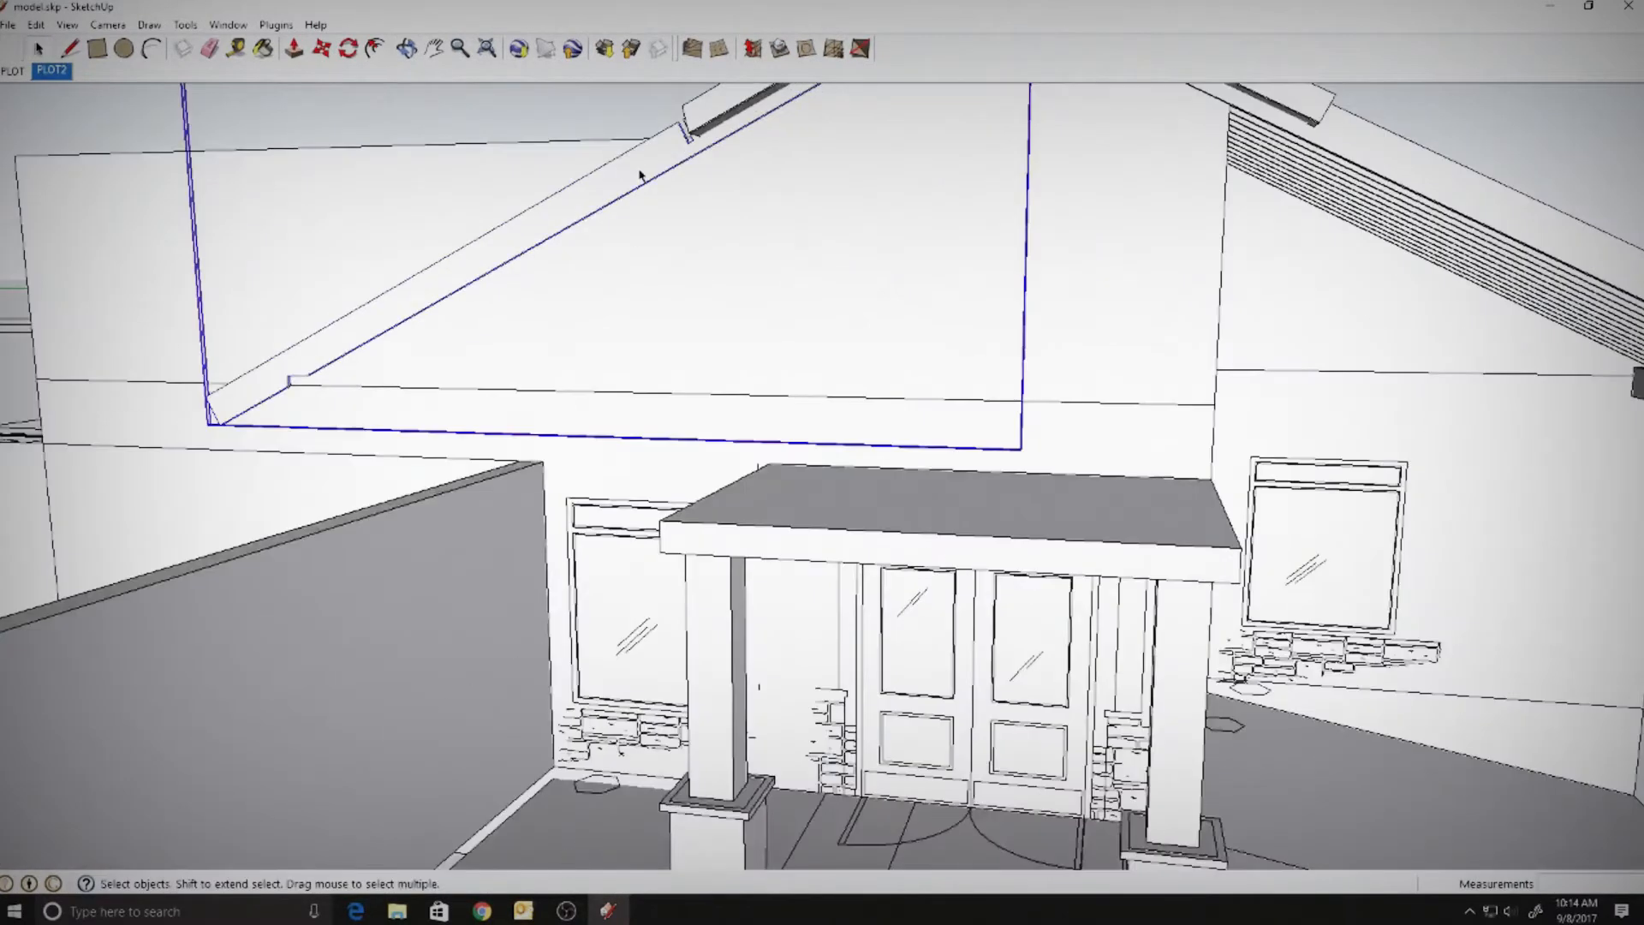
pyautogui.scroll(6, 639, 172)
pyautogui.click(1127, 128)
pyautogui.press('space')
pyautogui.moveTo(1134, 319); pyautogui.dragTo(1108, 243, button='middle')
pyautogui.press('p')
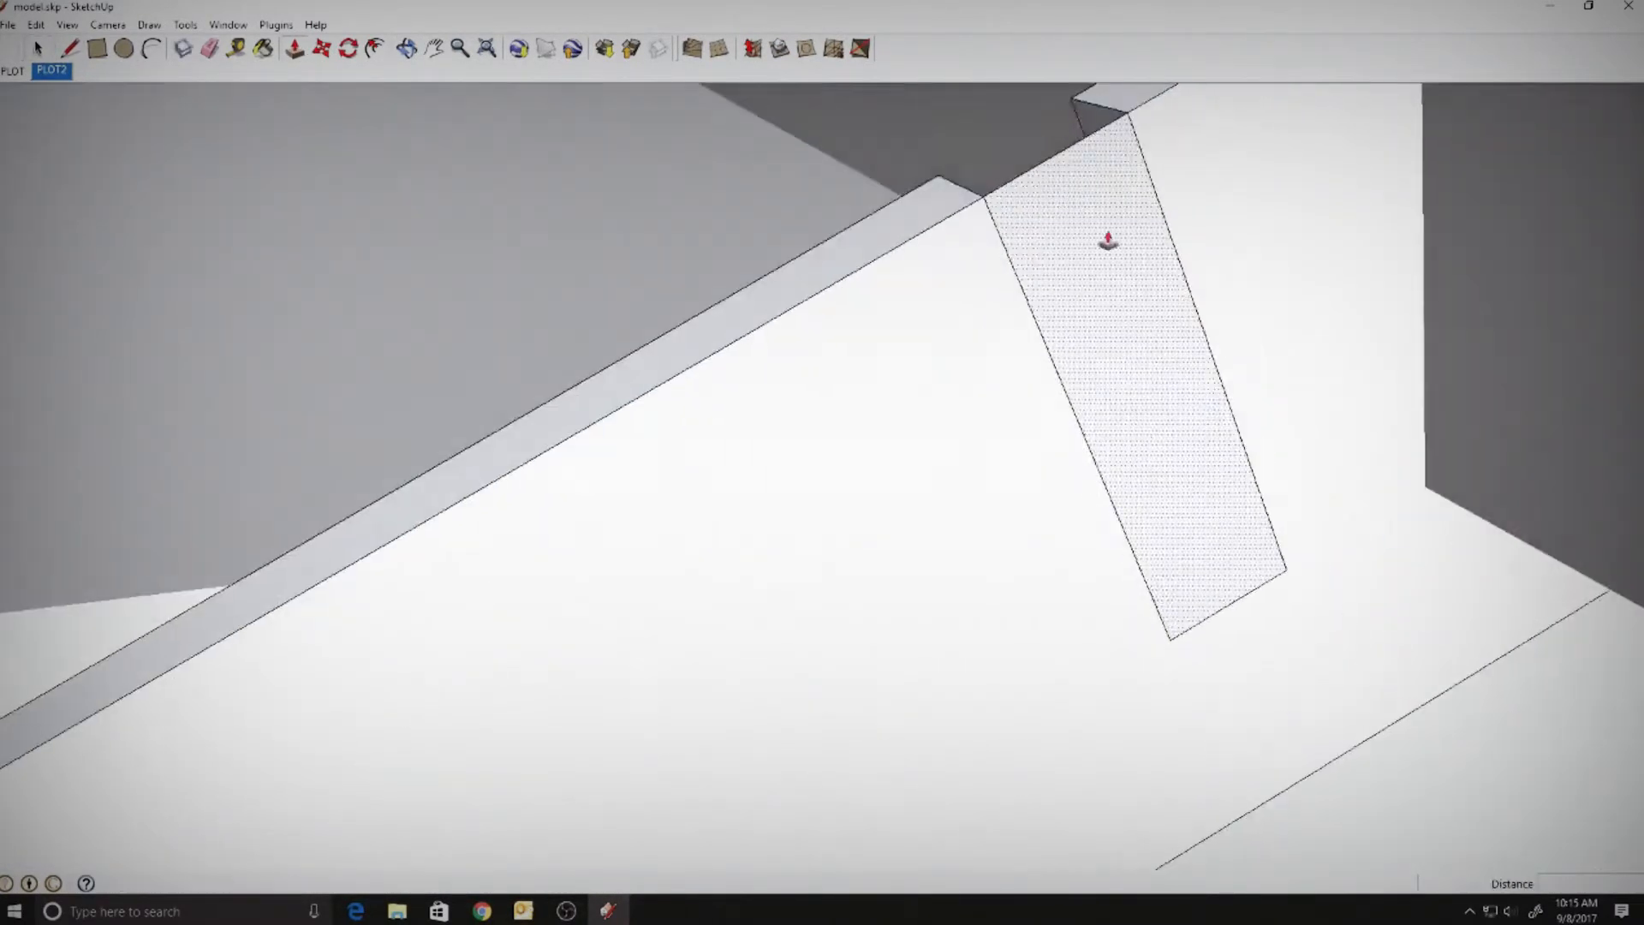
pyautogui.click(1108, 243)
pyautogui.click(939, 176)
# - Erase the leftover pieces of the cut left rafter above the roof corner and leave its group
pyautogui.press('space')
pyautogui.press('Delete')
pyautogui.click(1199, 318)
pyautogui.press('Delete')
pyautogui.click(1237, 596)
pyautogui.press('Delete')
pyautogui.scroll(-8, 1181, 334)
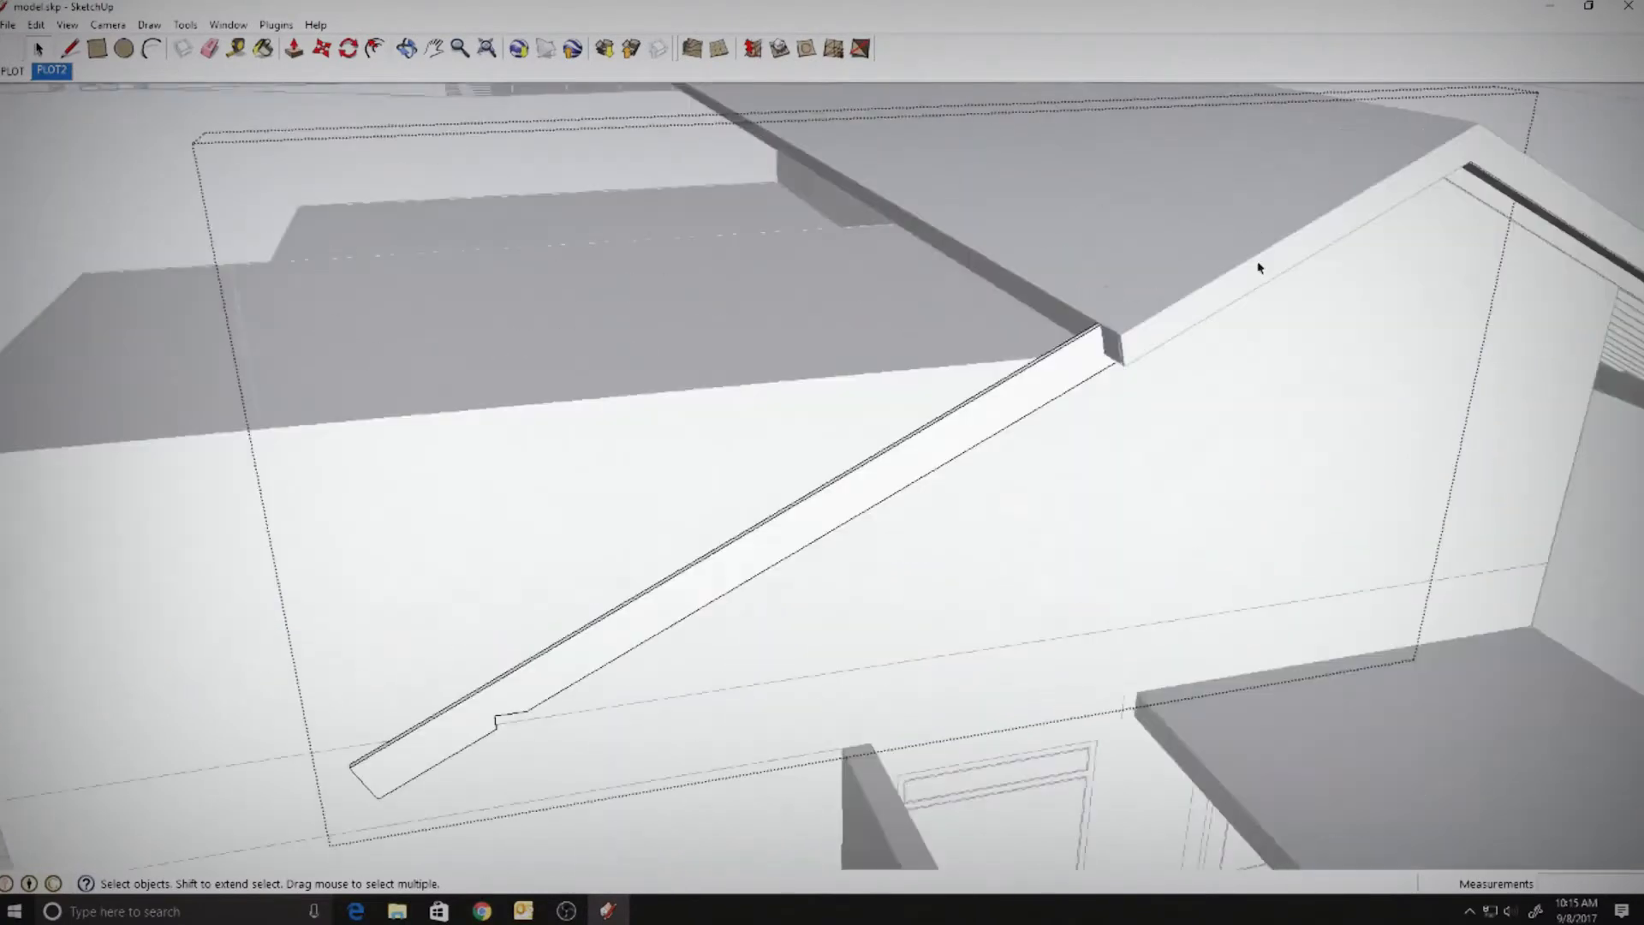
pyautogui.press('Escape')
# - Draw a fascia rectangle about 21' 7" by 8" along the front edge of the low side wing roof
pyautogui.keyDown('shift'); pyautogui.moveTo(1010, 338); pyautogui.dragTo(1242, 354, button='middle'); pyautogui.keyUp('shift')
pyautogui.scroll(1, 1242, 354)
pyautogui.click(1283, 264)
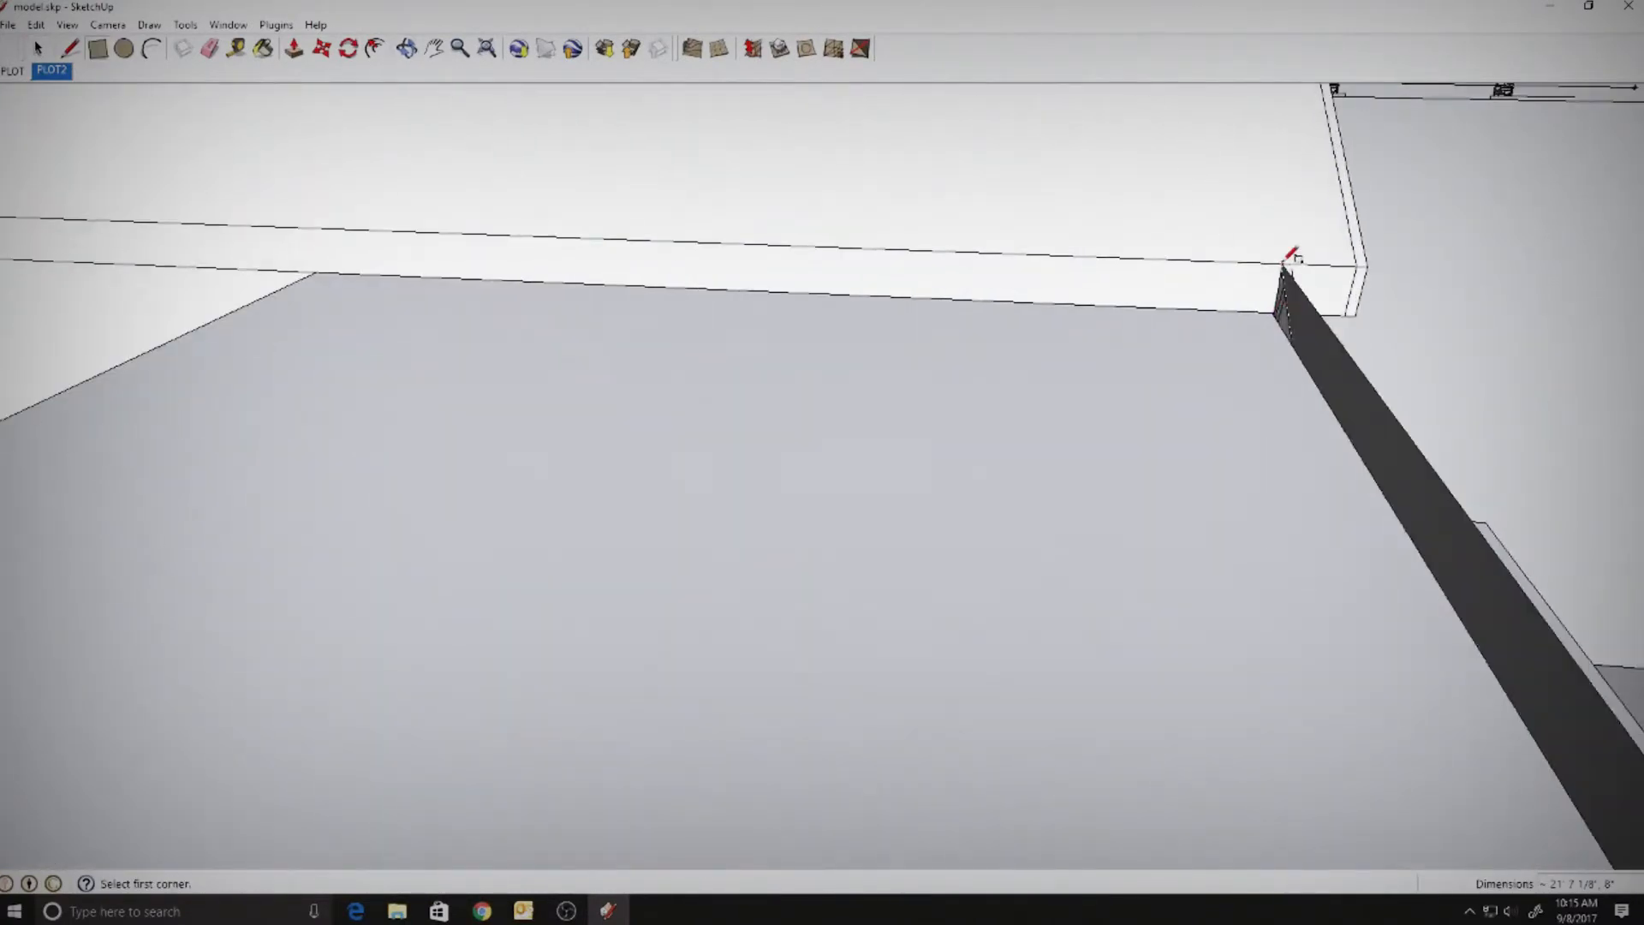
pyautogui.press('space')
pyautogui.moveTo(393, 208); pyautogui.dragTo(810, 363, button='middle')
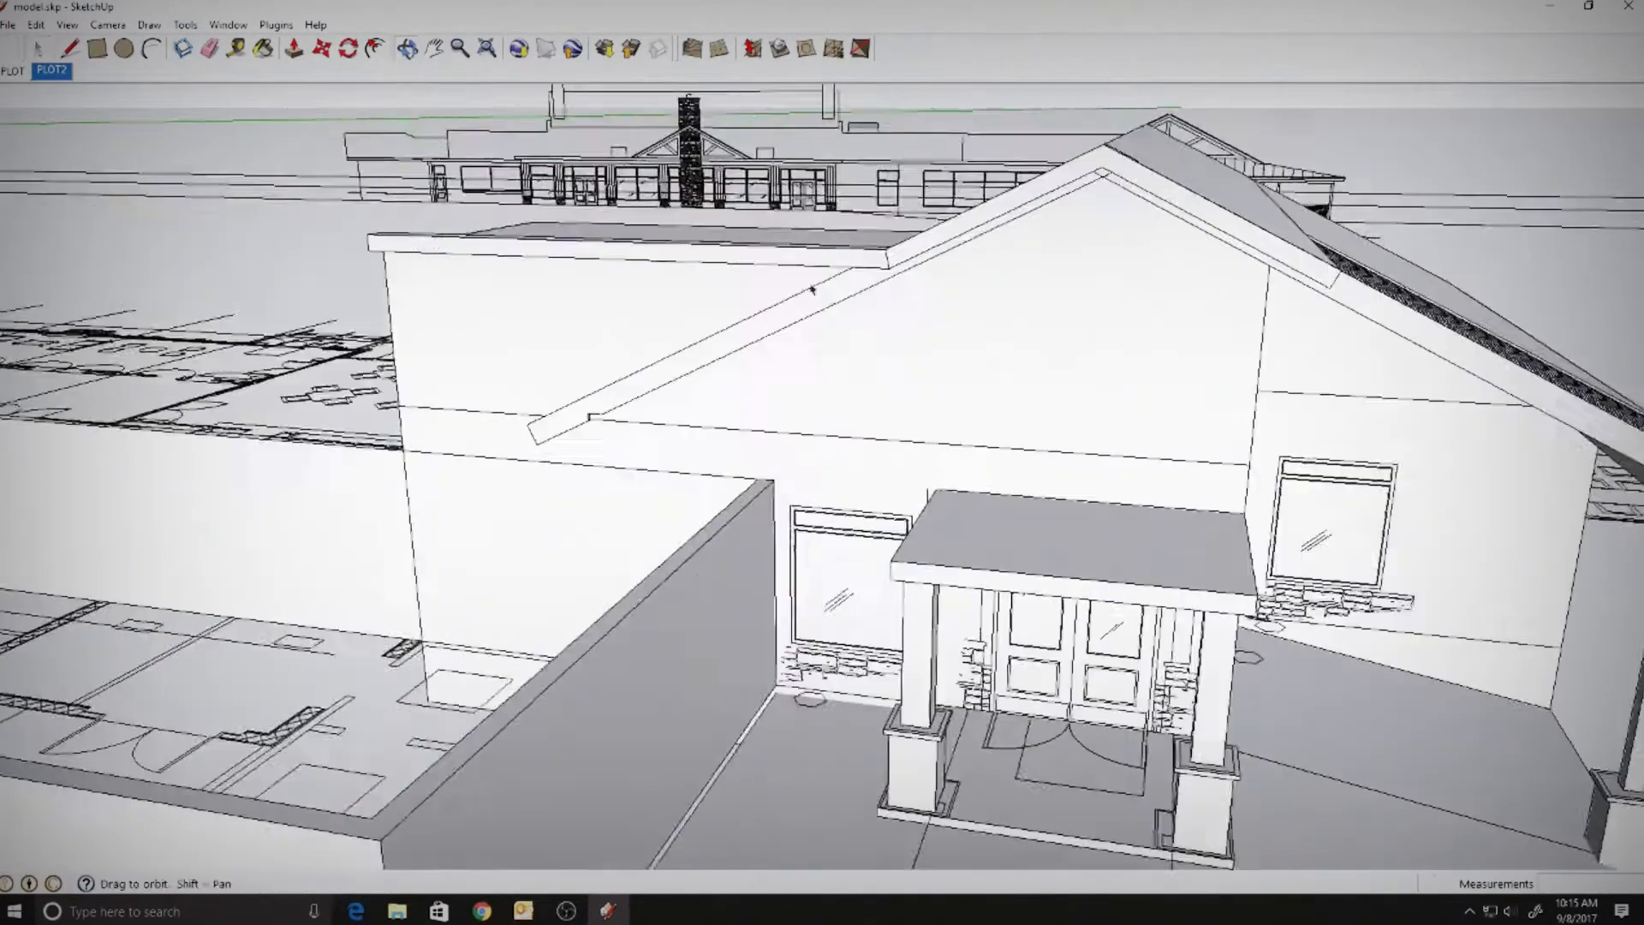
pyautogui.rightClick(587, 250)
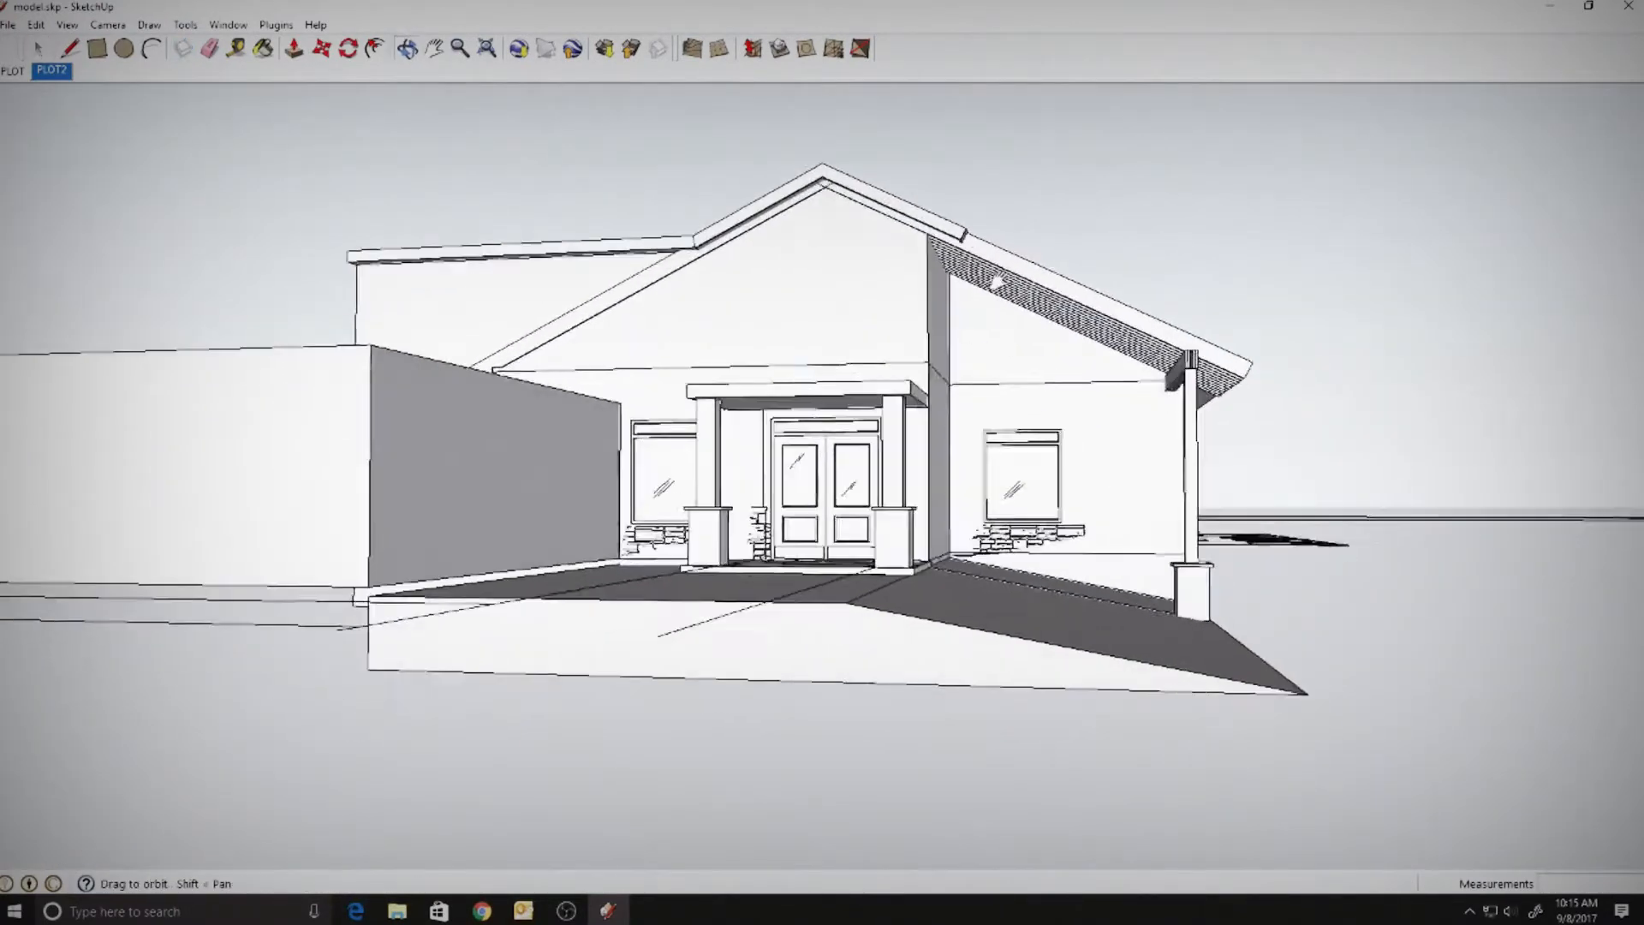
# - Copy the nearest side porch rafter over to the front corner of the gable roof
pyautogui.moveTo(996, 282); pyautogui.dragTo(851, 323, button='middle')
pyautogui.scroll(2, 919, 303)
pyautogui.click(919, 302)
pyautogui.scroll(2, 958, 288)
pyautogui.scroll(1, 852, 323)
pyautogui.press('m')
pyautogui.press('ctrl')
pyautogui.click(847, 287)
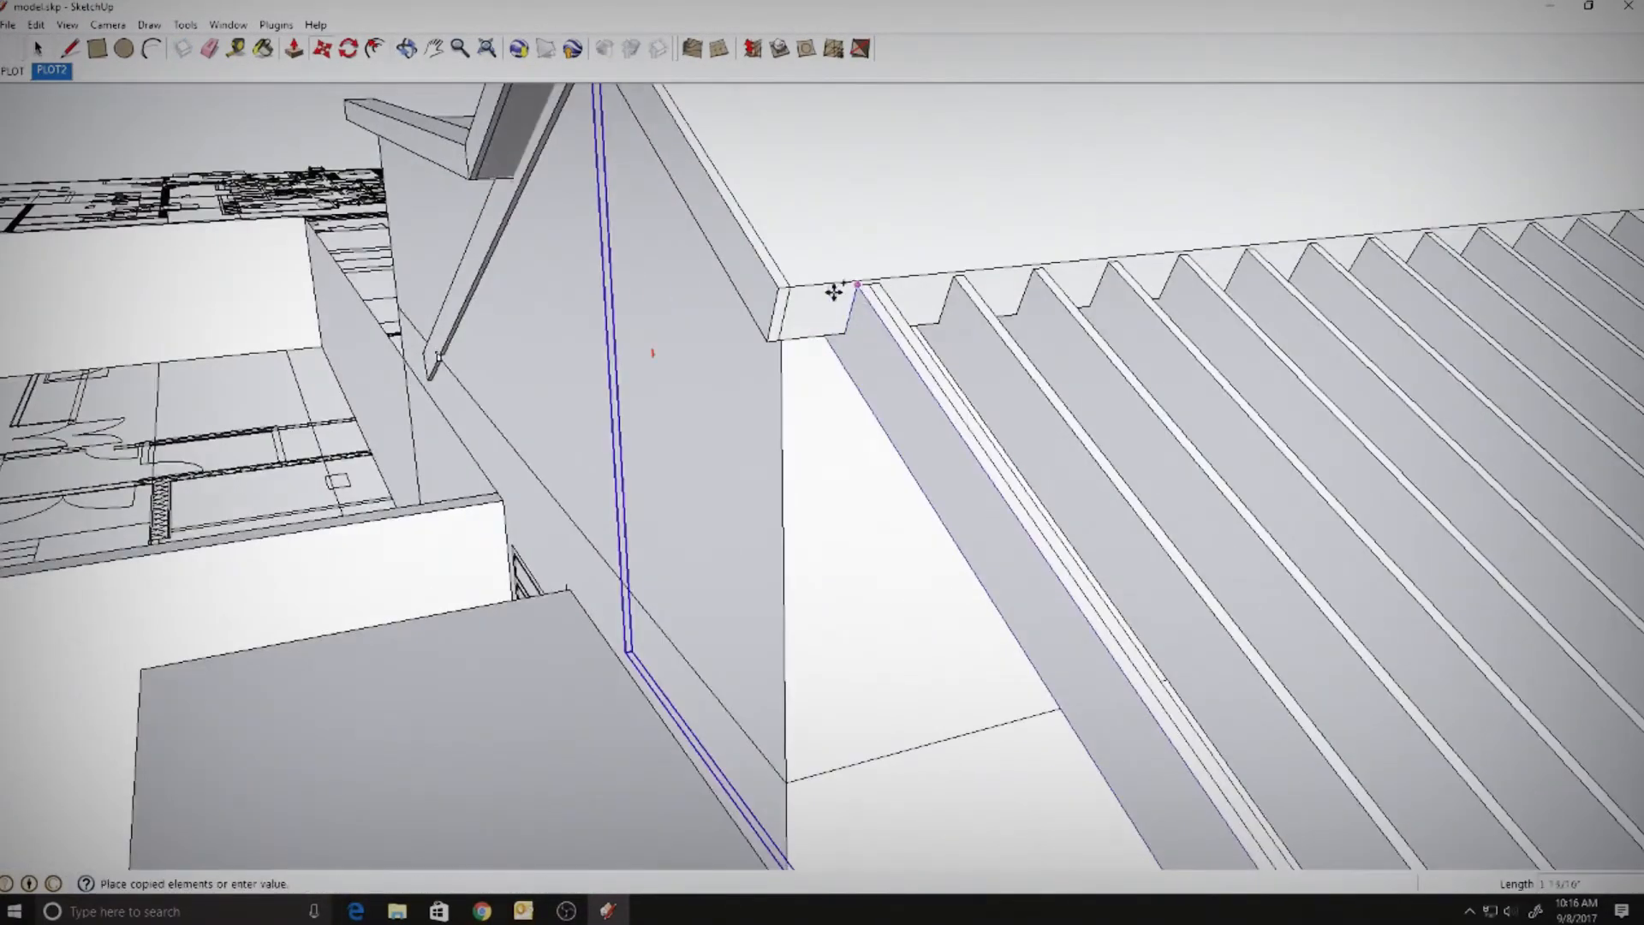
pyautogui.click(782, 296)
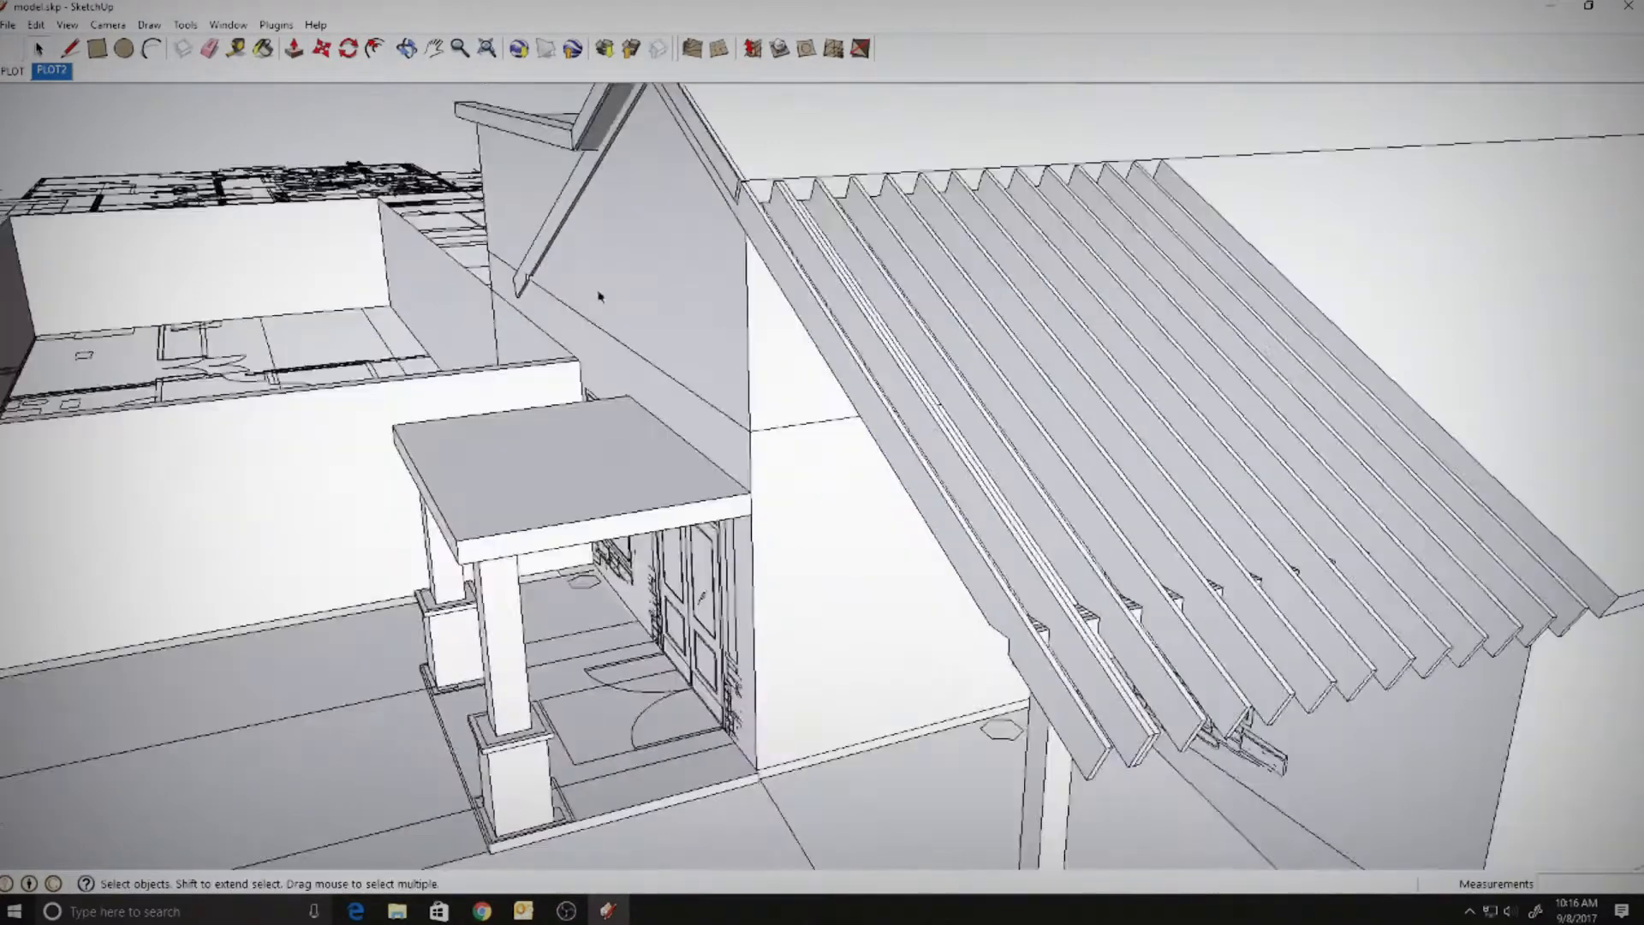
pyautogui.moveTo(598, 296); pyautogui.dragTo(882, 368, button='middle')
pyautogui.moveTo(1205, 342); pyautogui.dragTo(807, 302, button='middle')
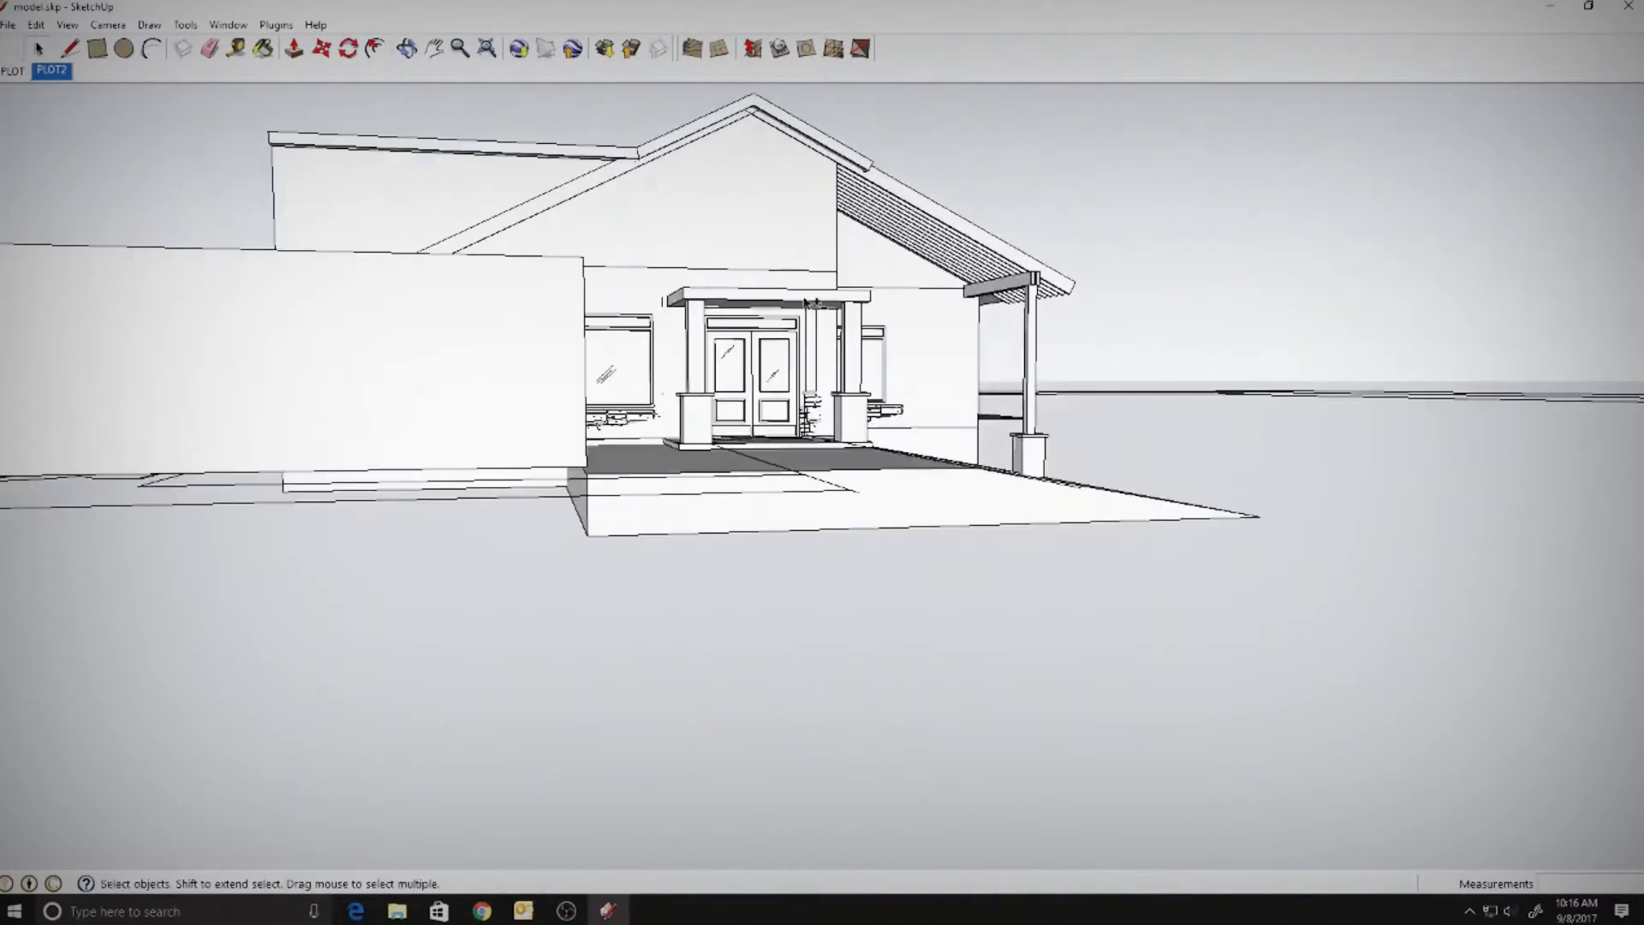
# - Rotate a copy of the side porch beam board 90° at the post so it runs along the building front
pyautogui.press('space')
pyautogui.moveTo(544, 198); pyautogui.dragTo(771, 360, button='middle')
pyautogui.scroll(3, 993, 291)
pyautogui.click(973, 319)
pyautogui.press('q')
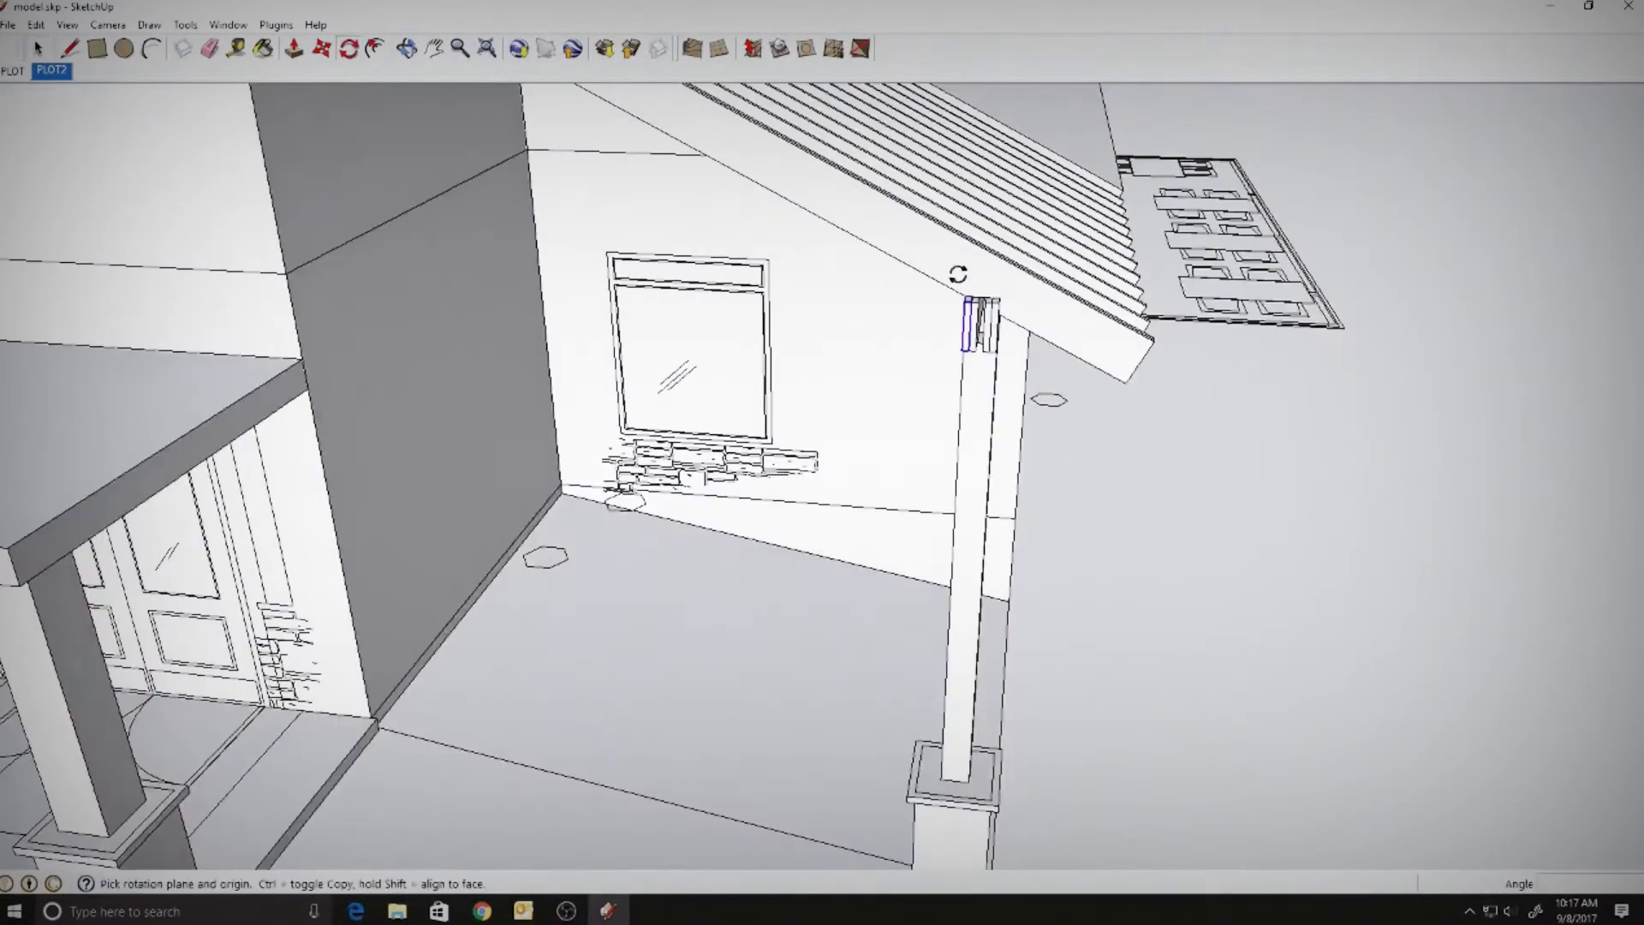
pyautogui.scroll(3, 959, 271)
pyautogui.moveTo(958, 271); pyautogui.dragTo(875, 561, button='middle')
pyautogui.click(890, 561)
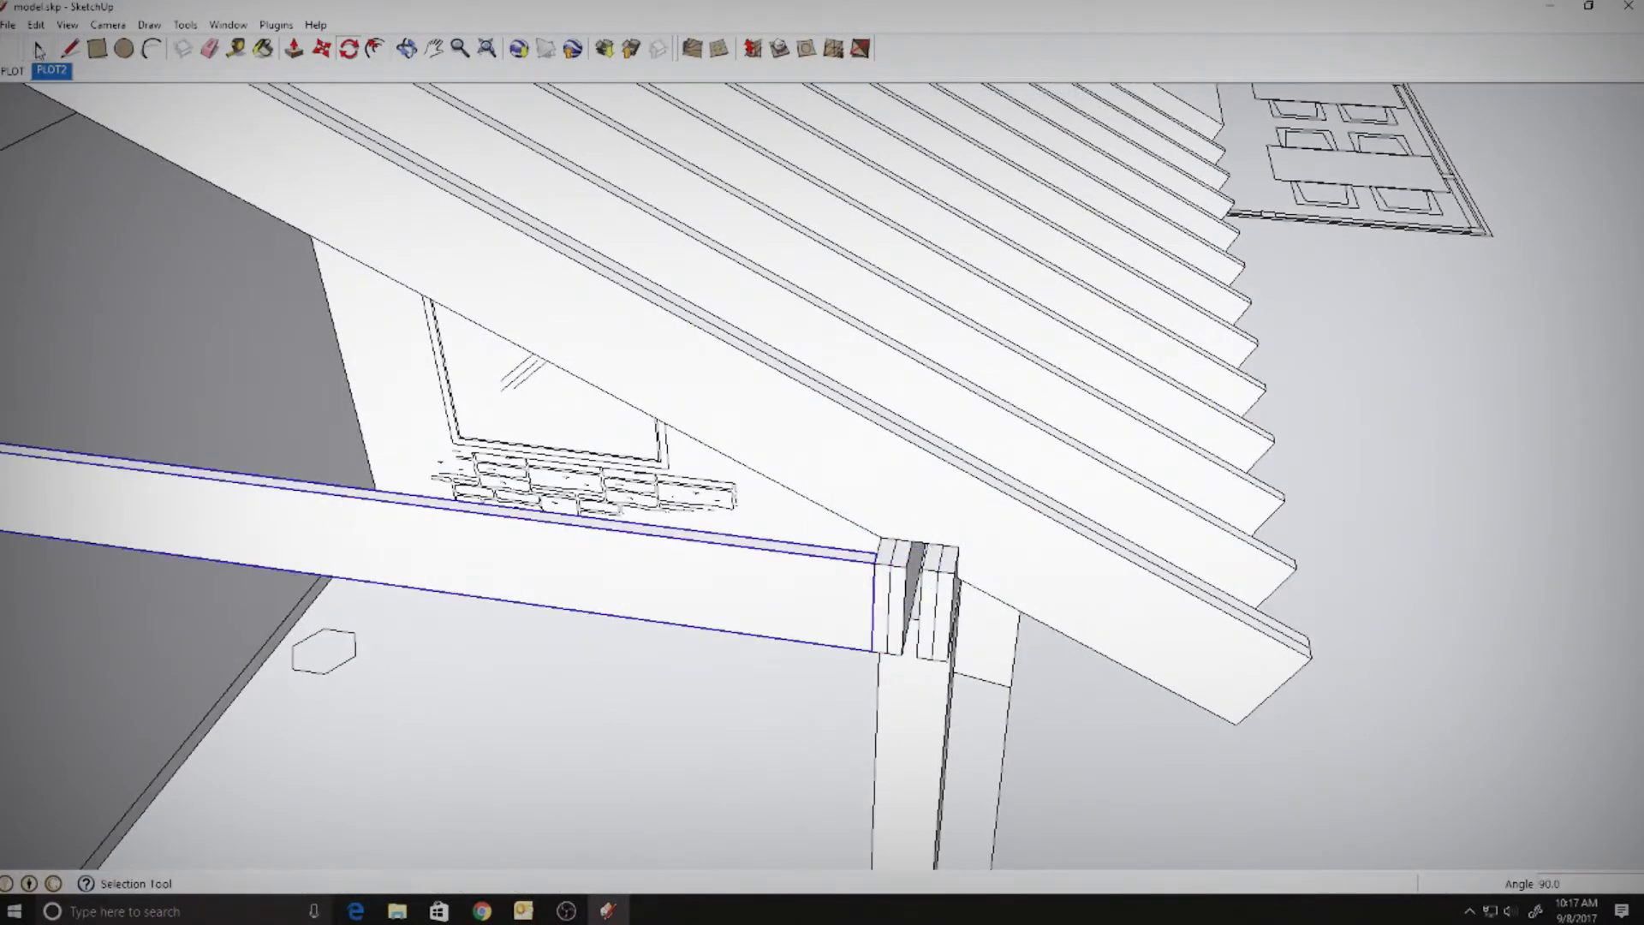
pyautogui.click(38, 49)
pyautogui.moveTo(599, 385); pyautogui.dragTo(1130, 394, button='middle')
# - Scale the rotated front beam lengthwise until it reaches the far corner of the side wing
pyautogui.click(184, 24)
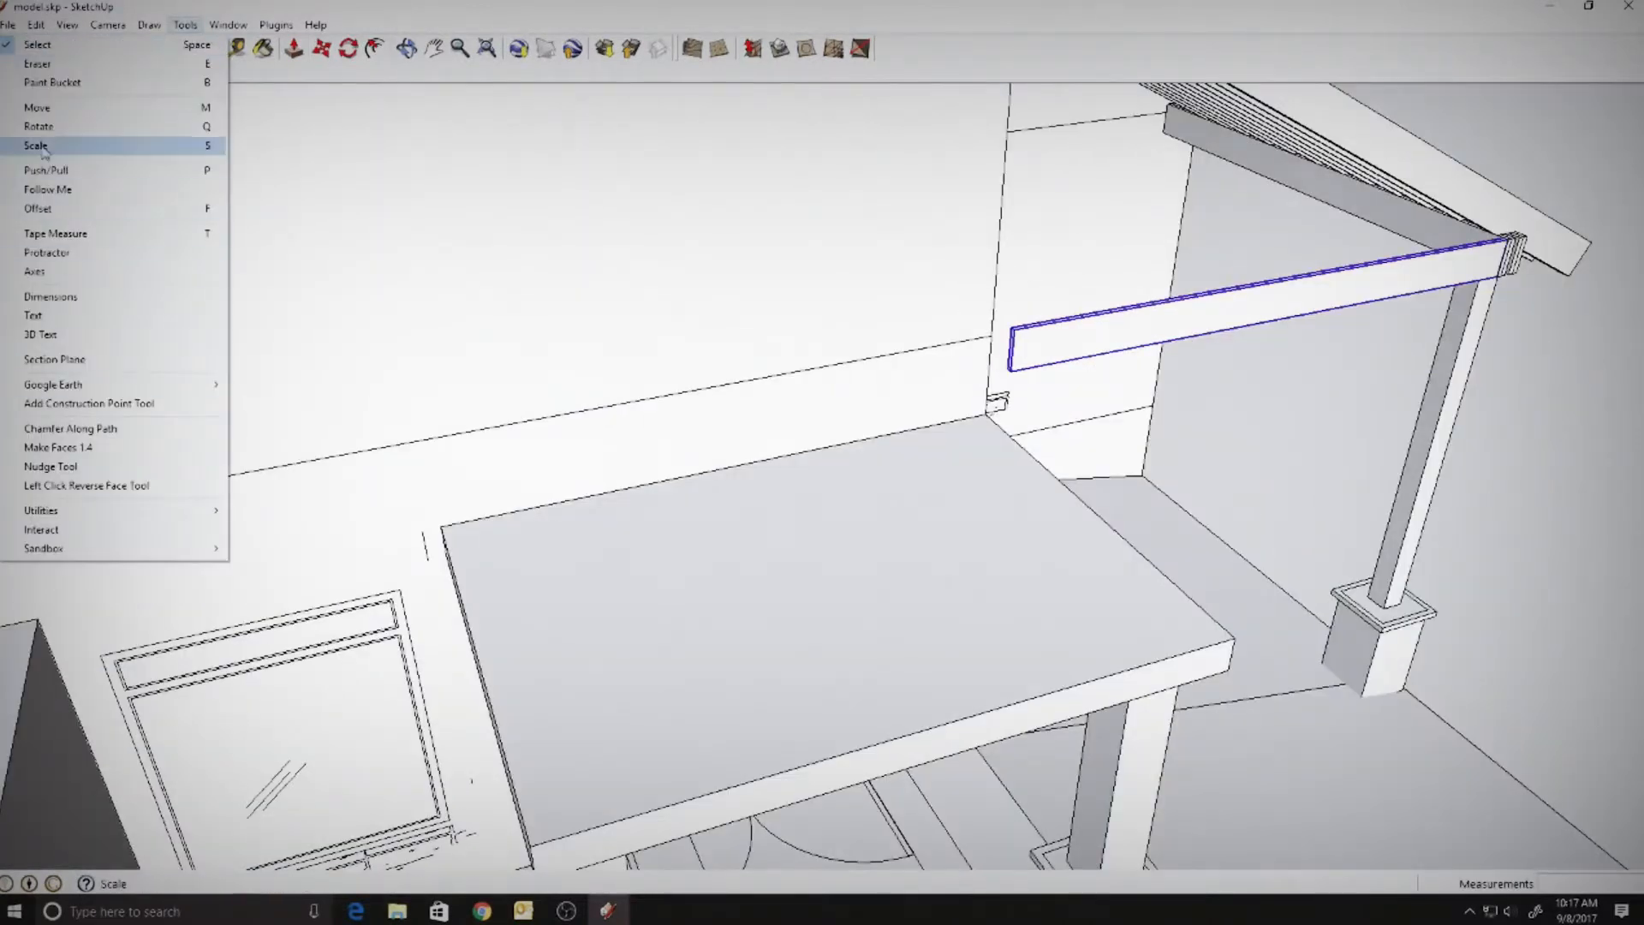
pyautogui.click(43, 148)
pyautogui.scroll(3, 1023, 353)
pyautogui.click(990, 335)
pyautogui.moveTo(734, 348); pyautogui.dragTo(1131, 660, button='middle')
pyautogui.click(818, 145)
pyautogui.press('space')
pyautogui.scroll(-4, 912, 385)
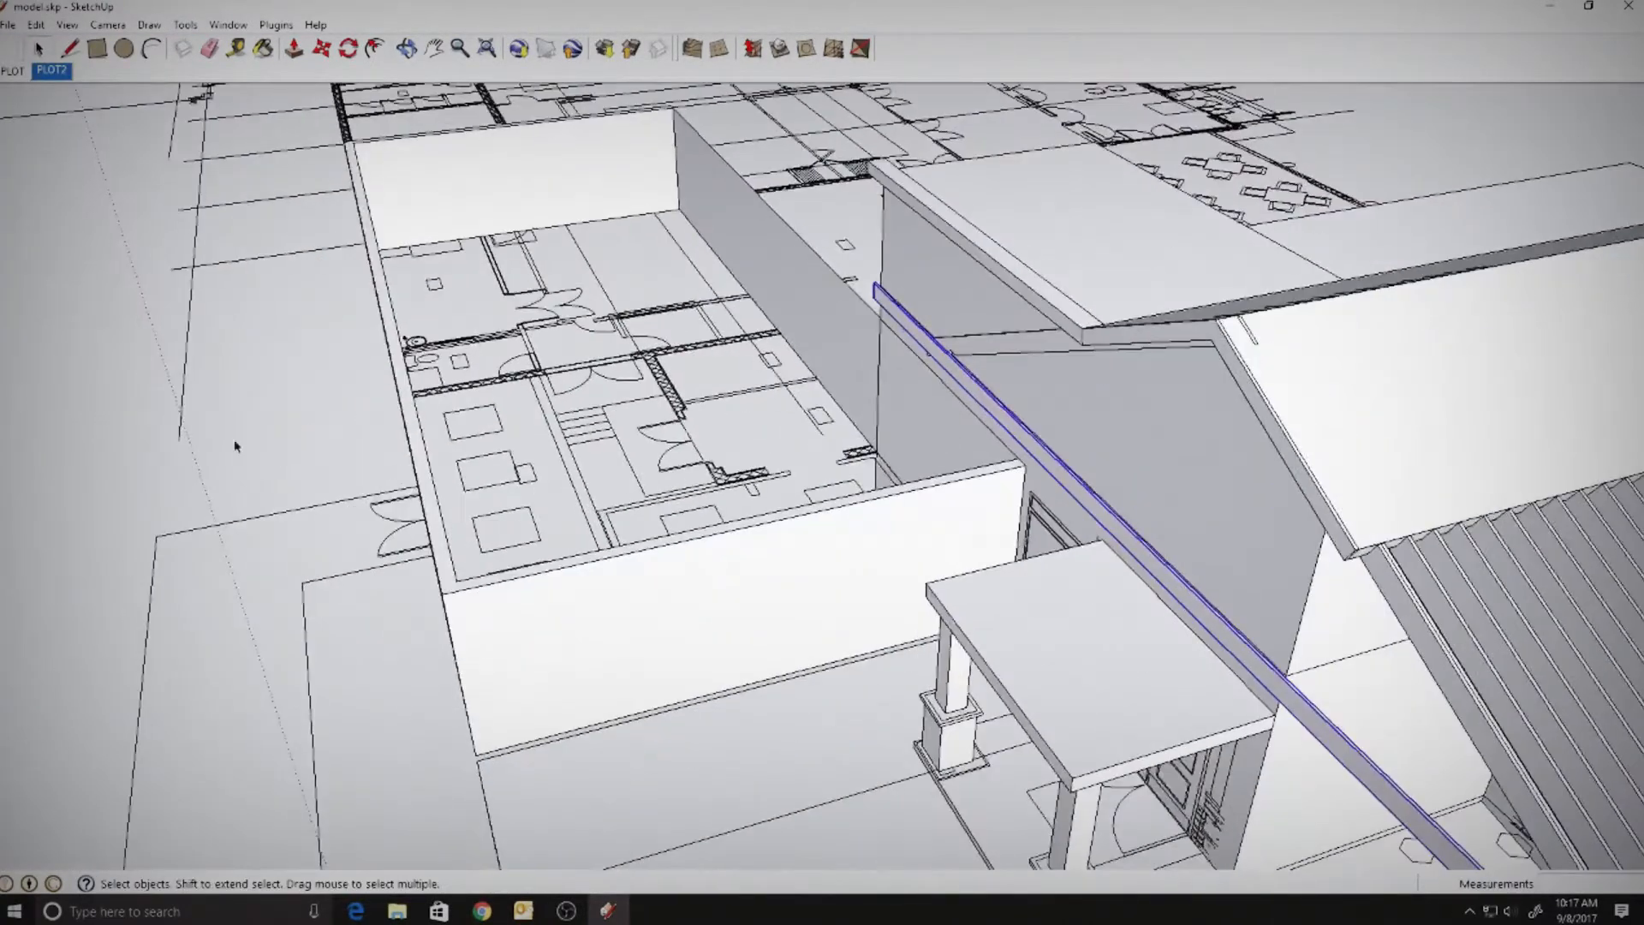
# - Move the stretched front beam 4"
pyautogui.click(234, 445)
pyautogui.scroll(5, 1331, 710)
pyautogui.click(1034, 502)
pyautogui.press('m')
pyautogui.moveTo(1034, 502); pyautogui.dragTo(976, 338, button='middle')
pyautogui.click(693, 385)
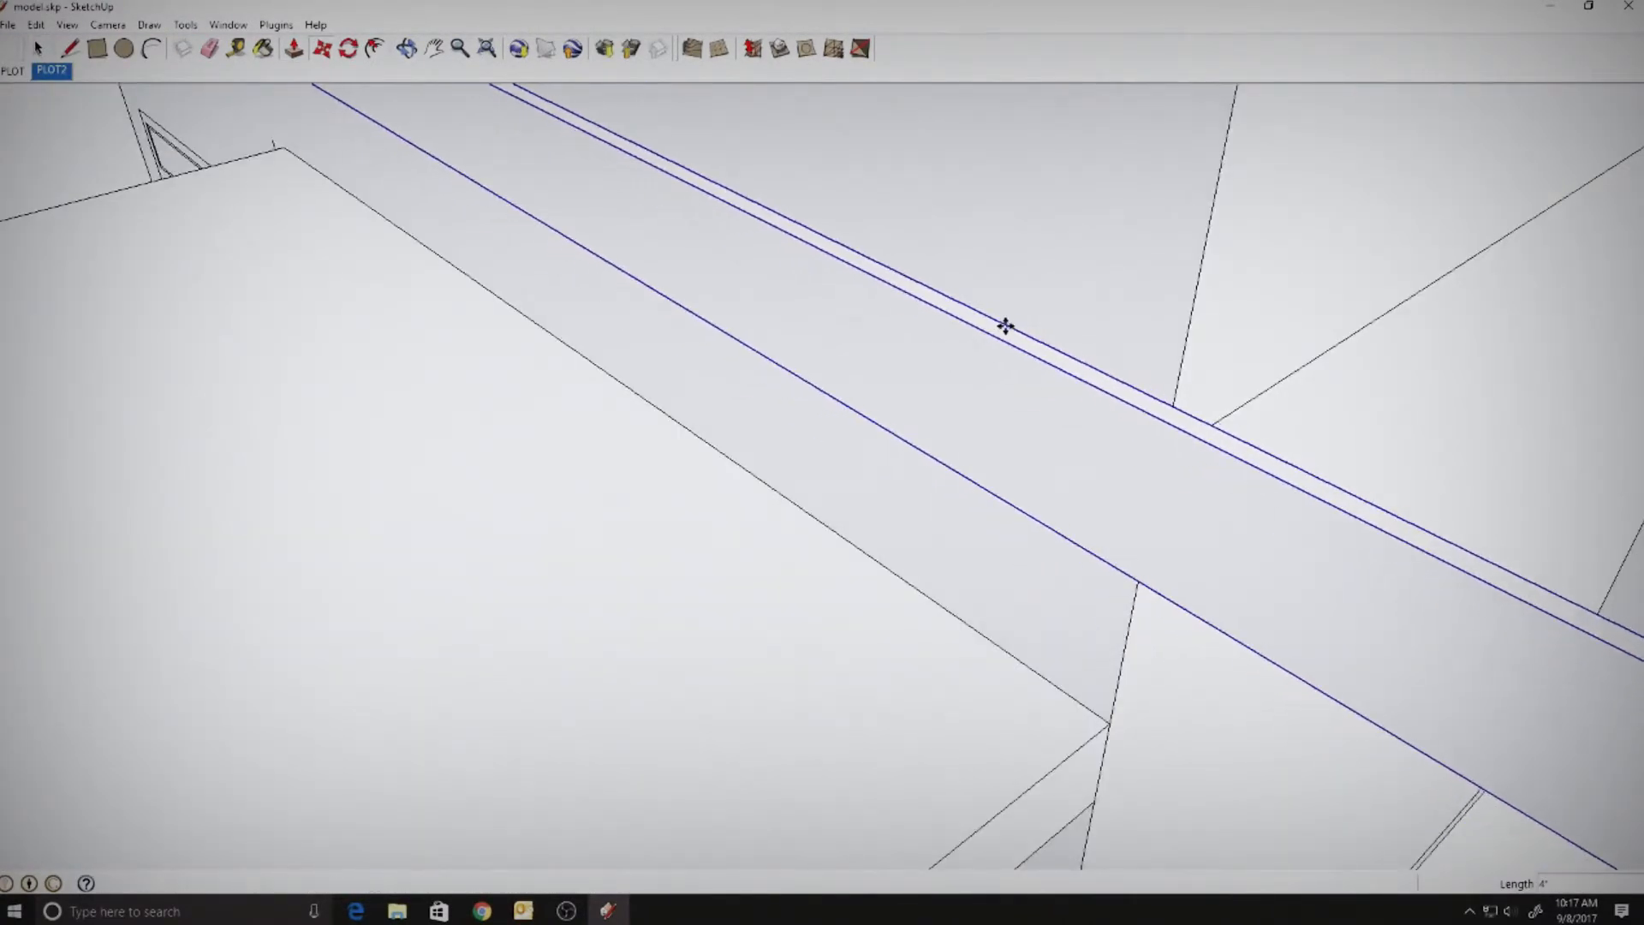
# - Trim the lower end of the left gable rafter level with the top of the front beam, removing its 1 1/2" thickness below
pyautogui.press('space')
pyautogui.scroll(-6, 1006, 326)
pyautogui.click(873, 833)
pyautogui.moveTo(873, 834); pyautogui.dragTo(942, 411, button='middle')
pyautogui.scroll(-2, 942, 411)
pyautogui.scroll(3, 220, 471)
pyautogui.moveTo(385, 462)
pyautogui.mouseDown(button='middle')
pyautogui.moveTo(543, 453)
pyautogui.moveTo(500, 382)
pyautogui.mouseUp(button='middle')
pyautogui.press('l')
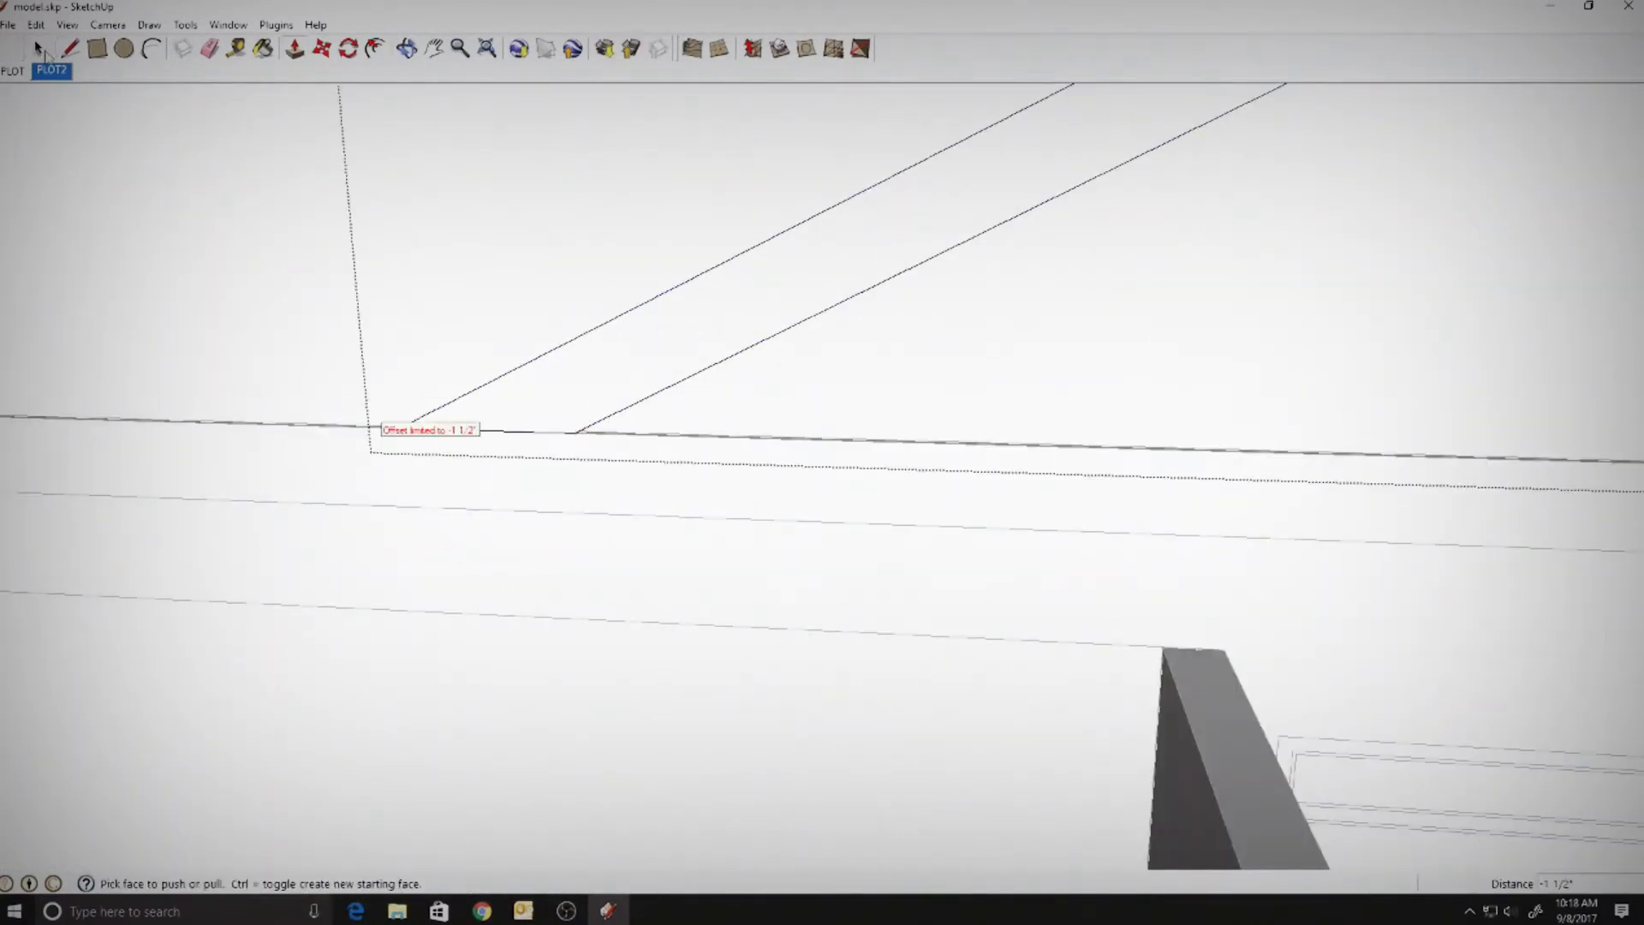
pyautogui.click(40, 50)
pyautogui.scroll(-8, 446, 343)
pyautogui.moveTo(942, 462); pyautogui.dragTo(807, 320, button='middle')
pyautogui.scroll(3, 807, 319)
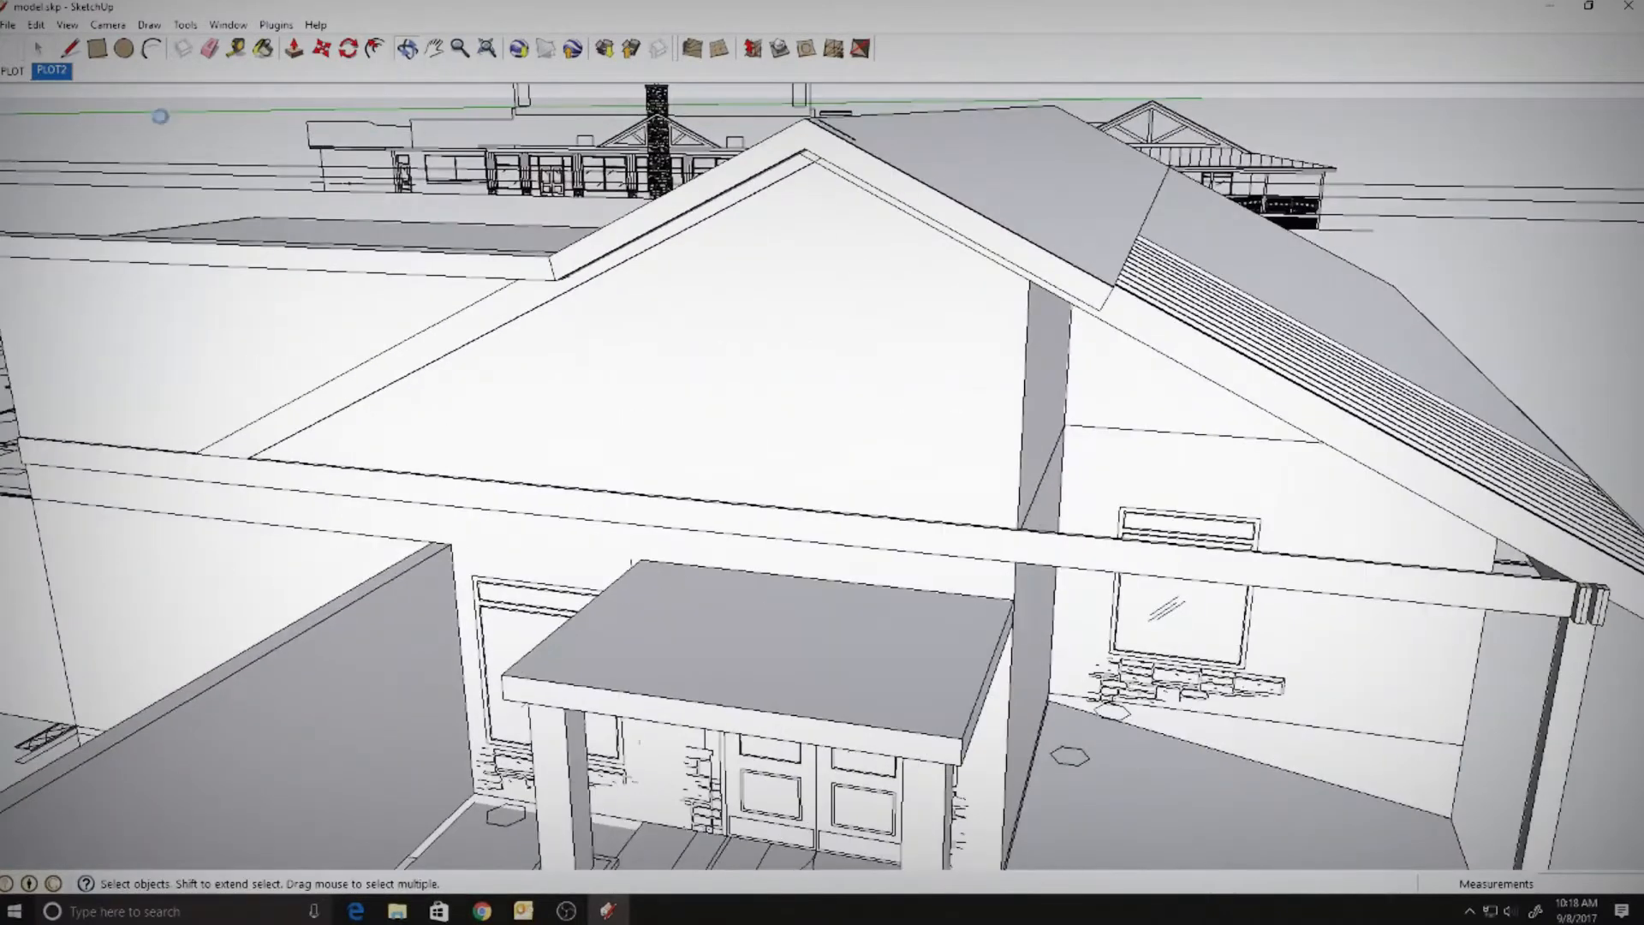
# - Model a grouped 1 1/2" thick rectangular post on the front beam and extend it up to the gable roof
pyautogui.scroll(2, 761, 484)
pyautogui.click(776, 514)
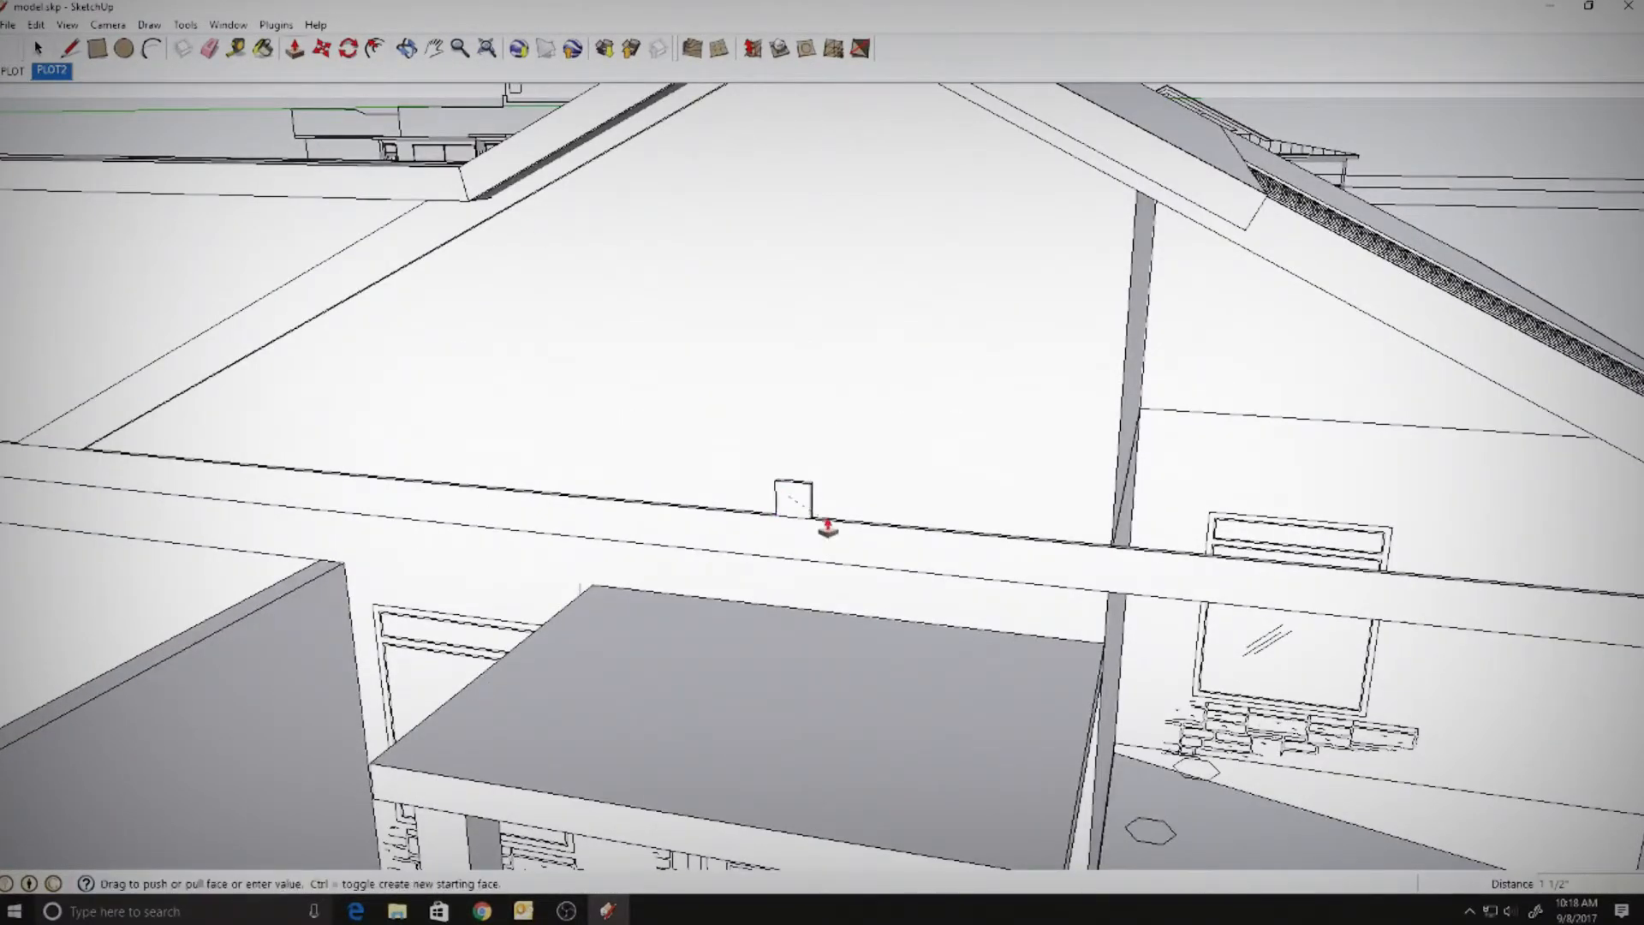
pyautogui.rightClick(788, 503)
pyautogui.doubleClick(782, 488)
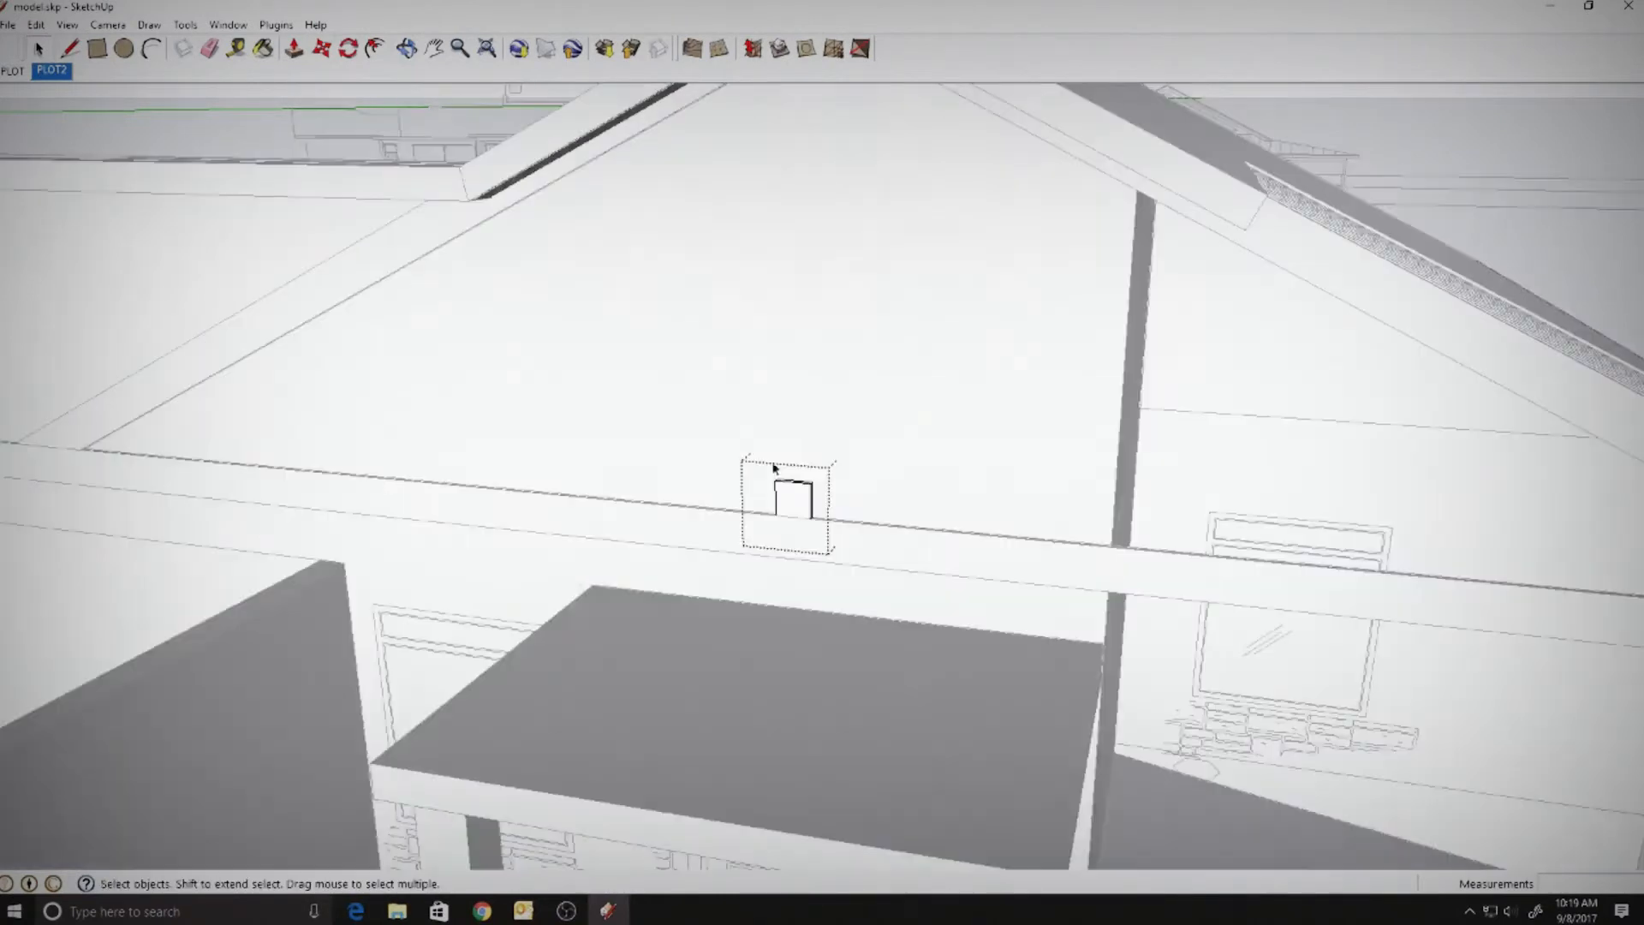
pyautogui.moveTo(822, 239); pyautogui.dragTo(770, 411, button='middle')
pyautogui.click(723, 294)
pyautogui.press('space')
# - Move the gable post about 7 7/8" so that it is centred beneath the roof peak
pyautogui.click(363, 231)
pyautogui.moveTo(719, 479); pyautogui.dragTo(732, 291, button='middle')
pyautogui.press('m')
pyautogui.click(682, 577)
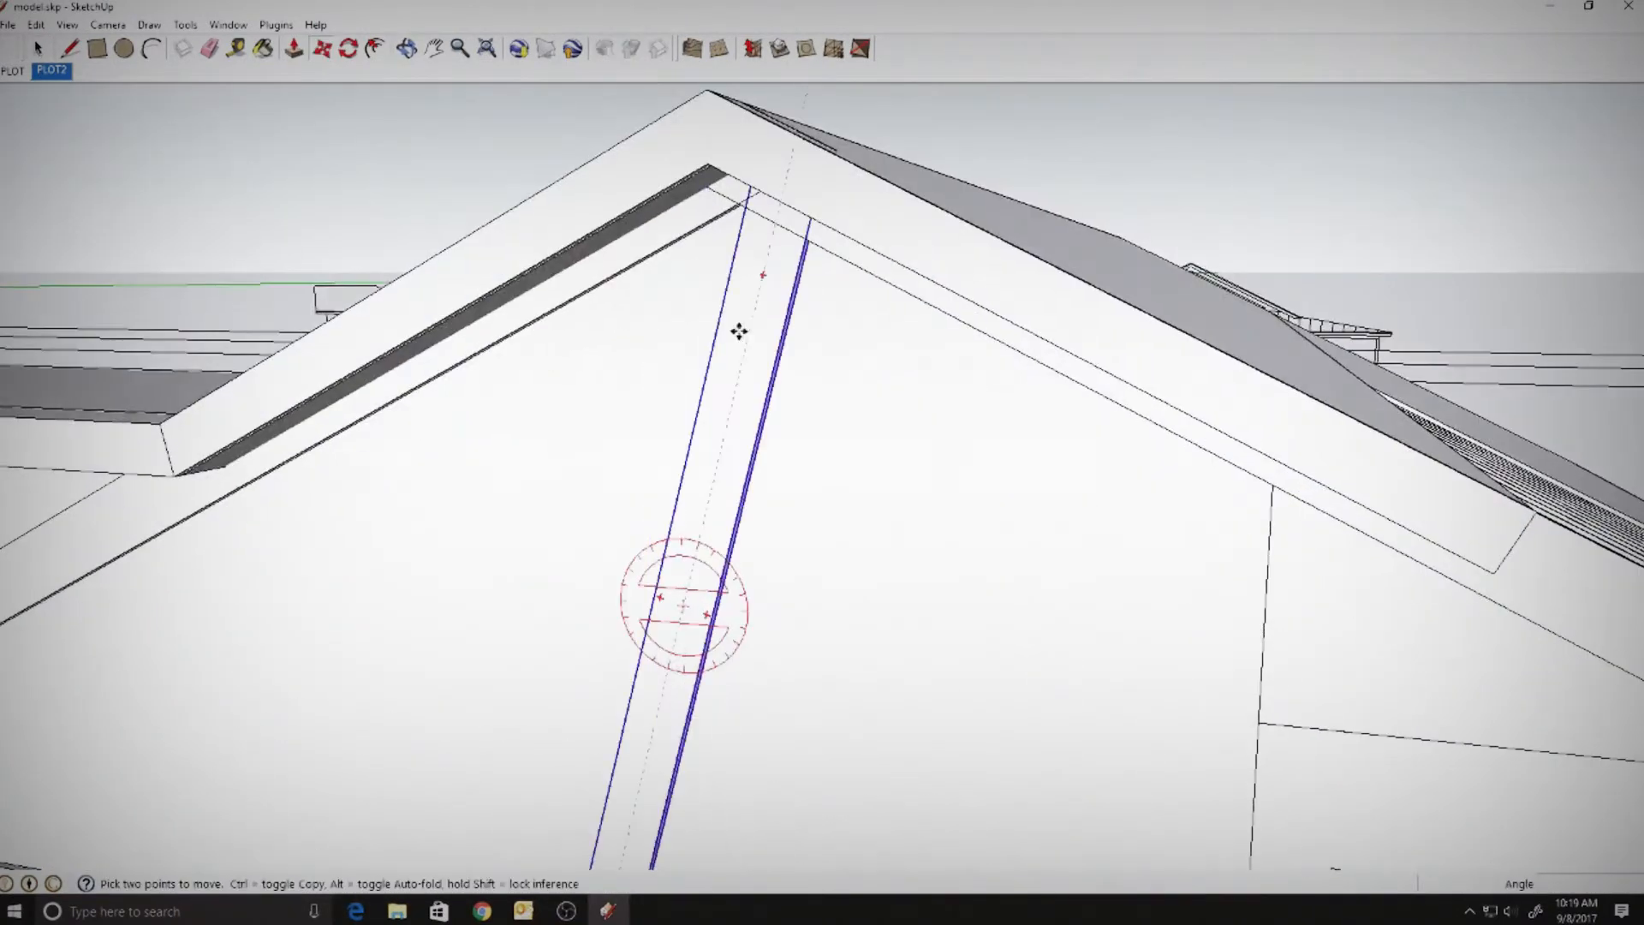
pyautogui.press('Escape')
pyautogui.click(807, 349)
pyautogui.click(808, 429)
pyautogui.scroll(4, 716, 133)
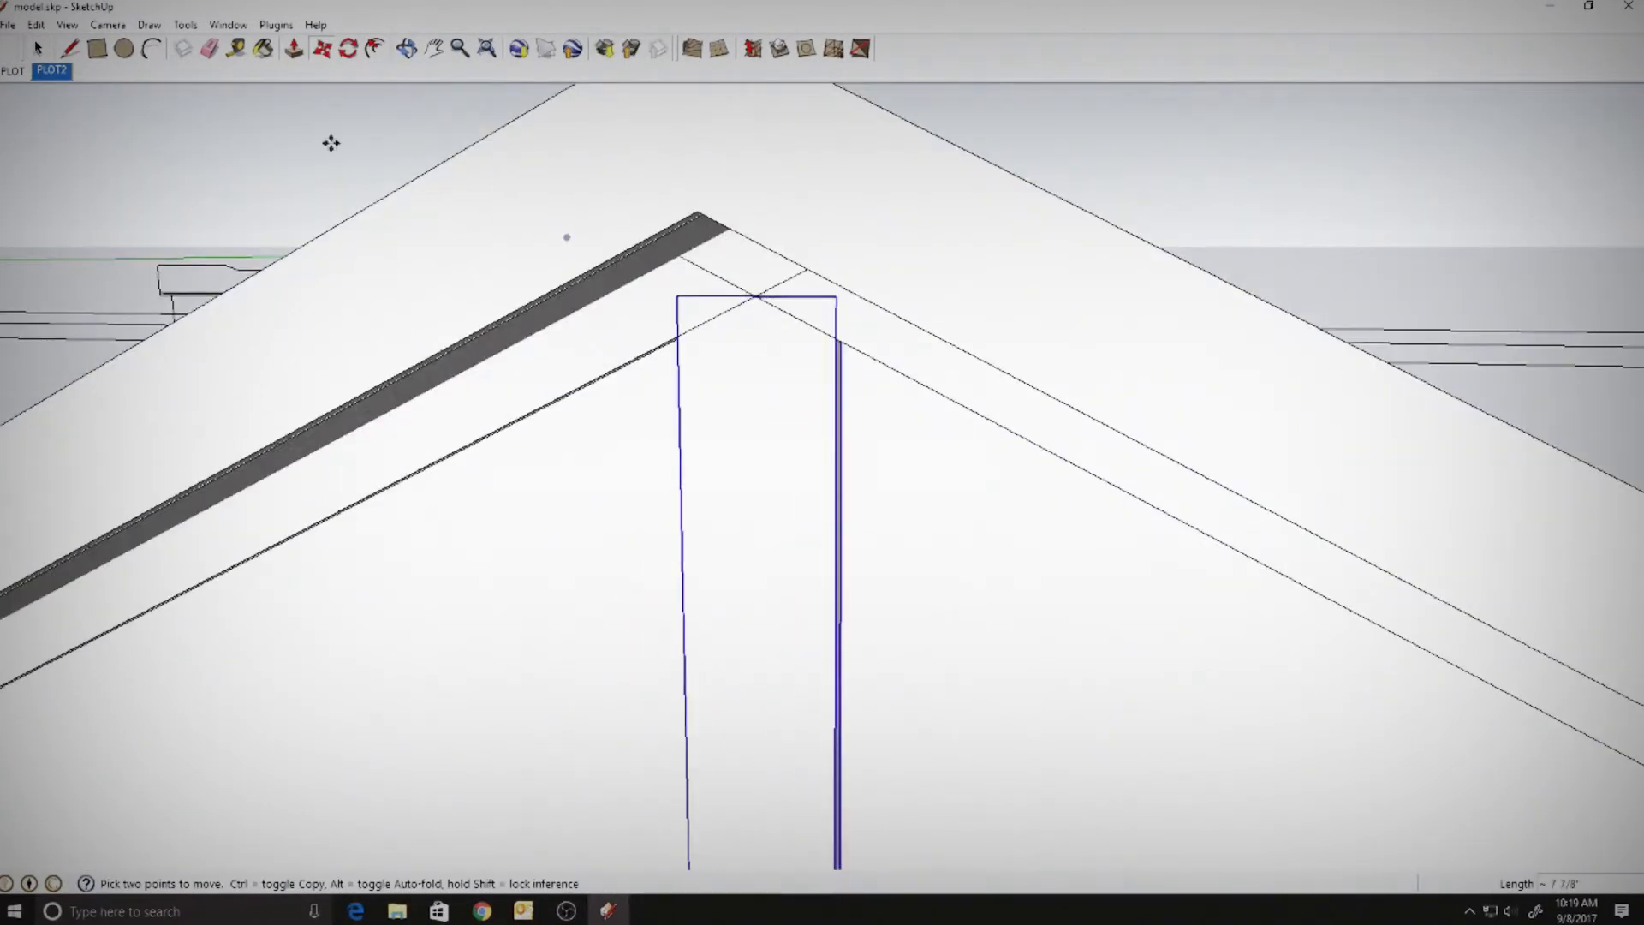
pyautogui.press('space')
# - Move the bottom edge of the gable post about 4 3/8" so it rests on the front beam
pyautogui.scroll(-6, 818, 232)
pyautogui.scroll(2, 863, 580)
pyautogui.doubleClick(800, 565)
pyautogui.scroll(4, 805, 611)
pyautogui.moveTo(805, 617); pyautogui.dragTo(804, 579)
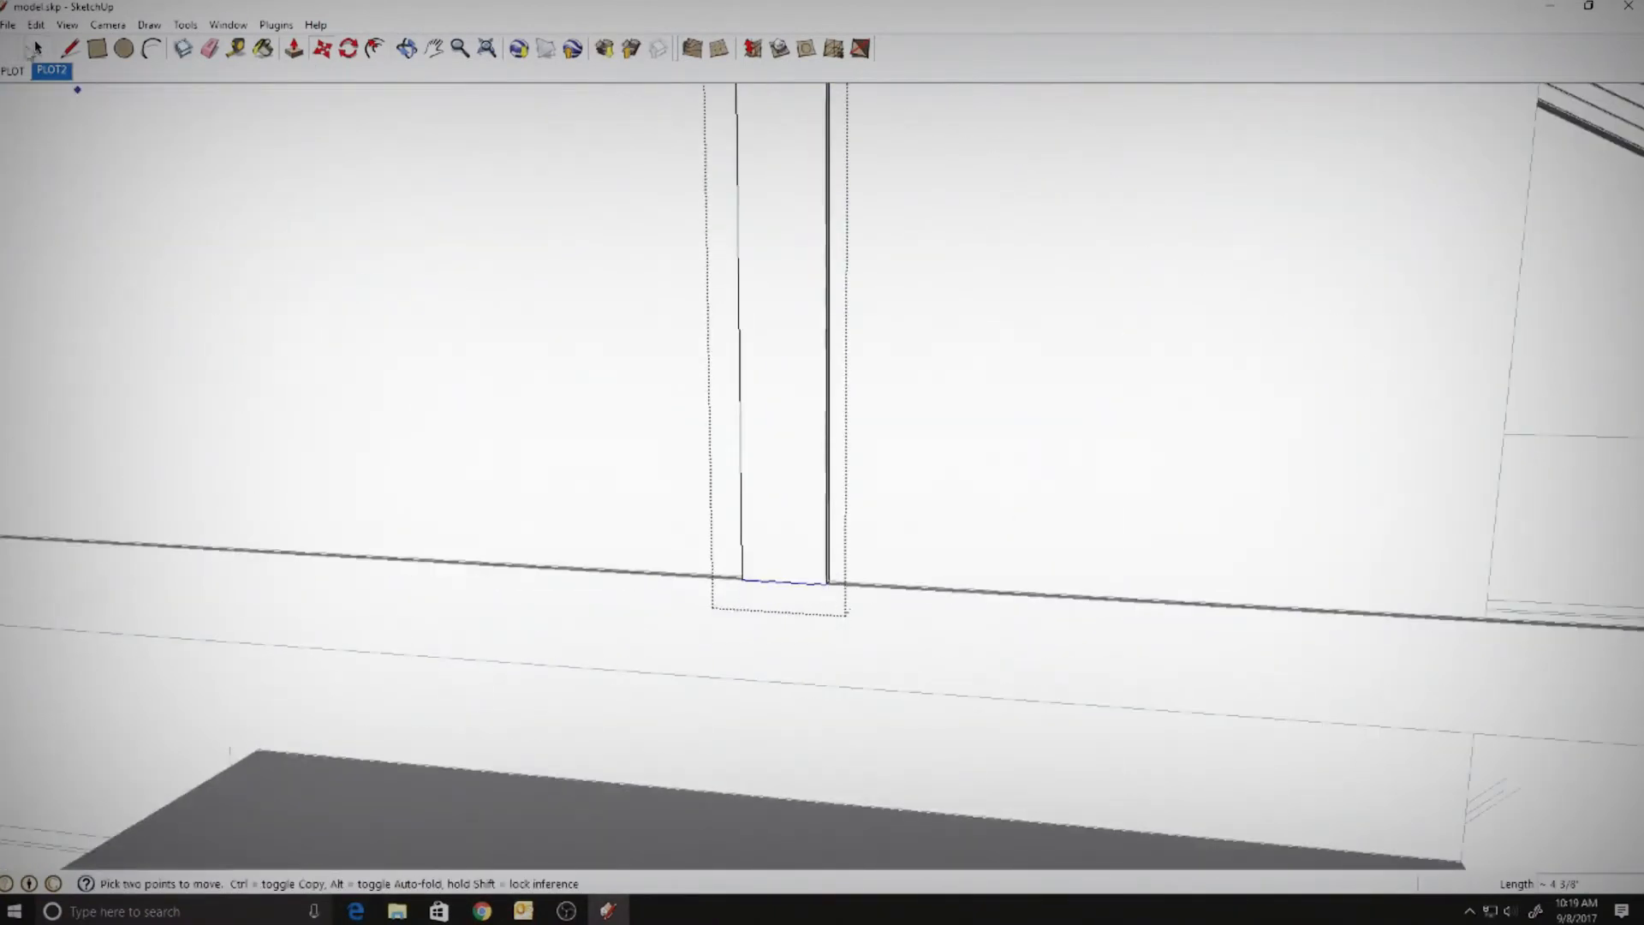
pyautogui.scroll(-7, 805, 479)
# - Rotate a copy of the gable post 45° into a diagonal brace and copy that brace 9 1/4" sideways
pyautogui.moveTo(805, 402); pyautogui.dragTo(959, 381, button='middle')
pyautogui.click(732, 428)
pyautogui.click(349, 49)
pyautogui.click(731, 549)
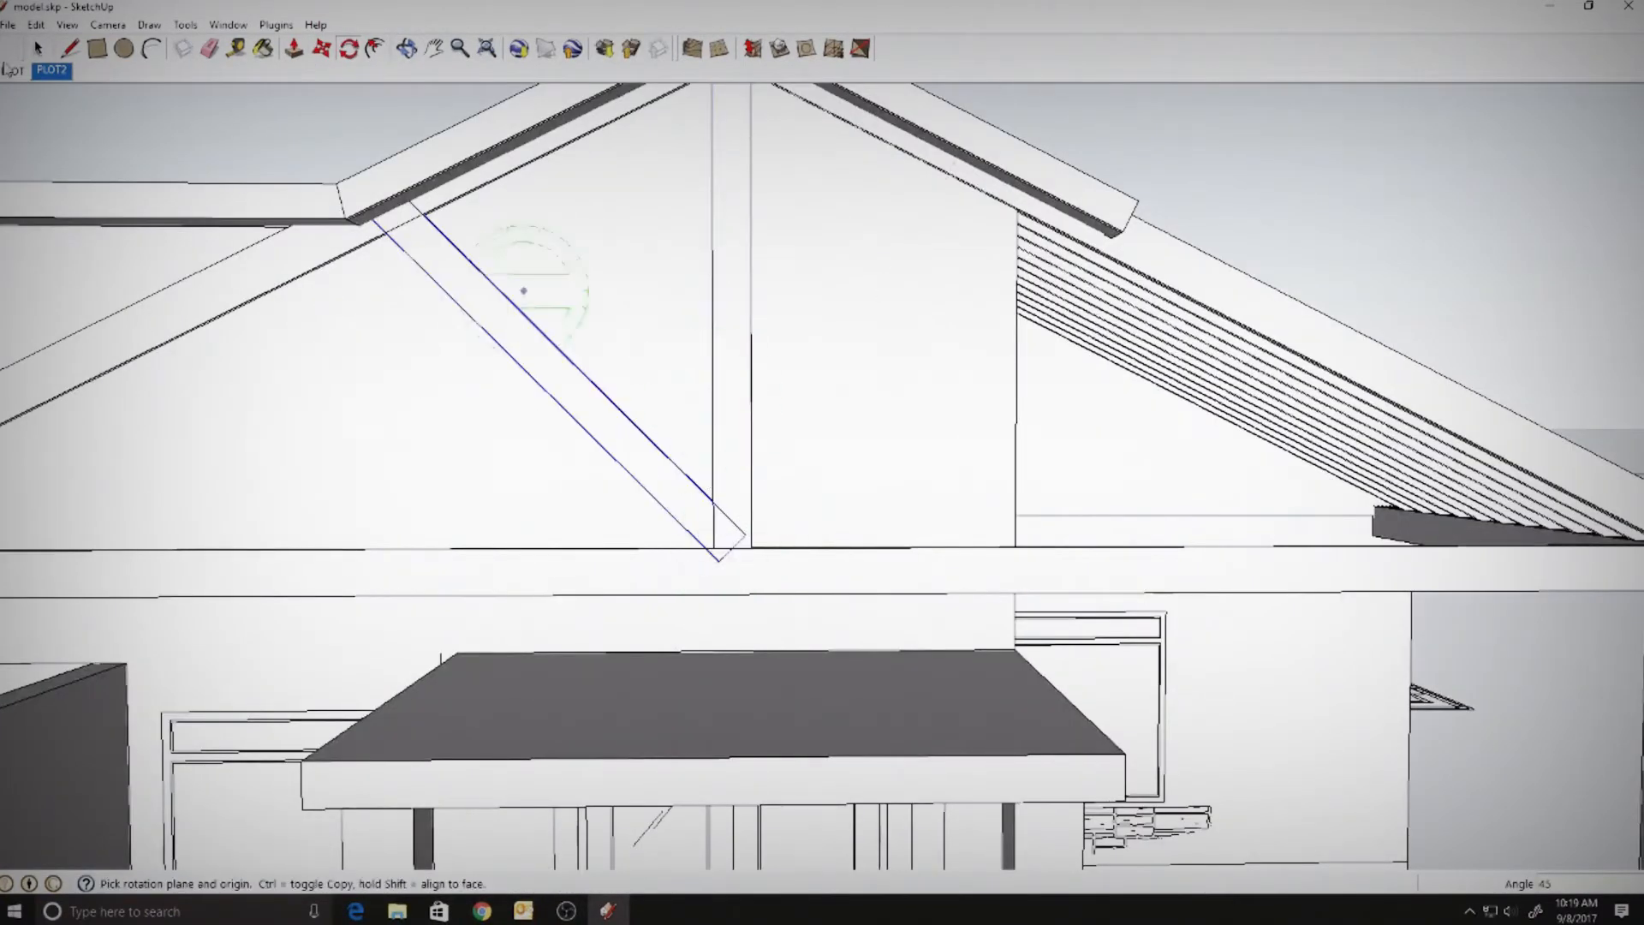
pyautogui.press('m')
pyautogui.scroll(3, 720, 556)
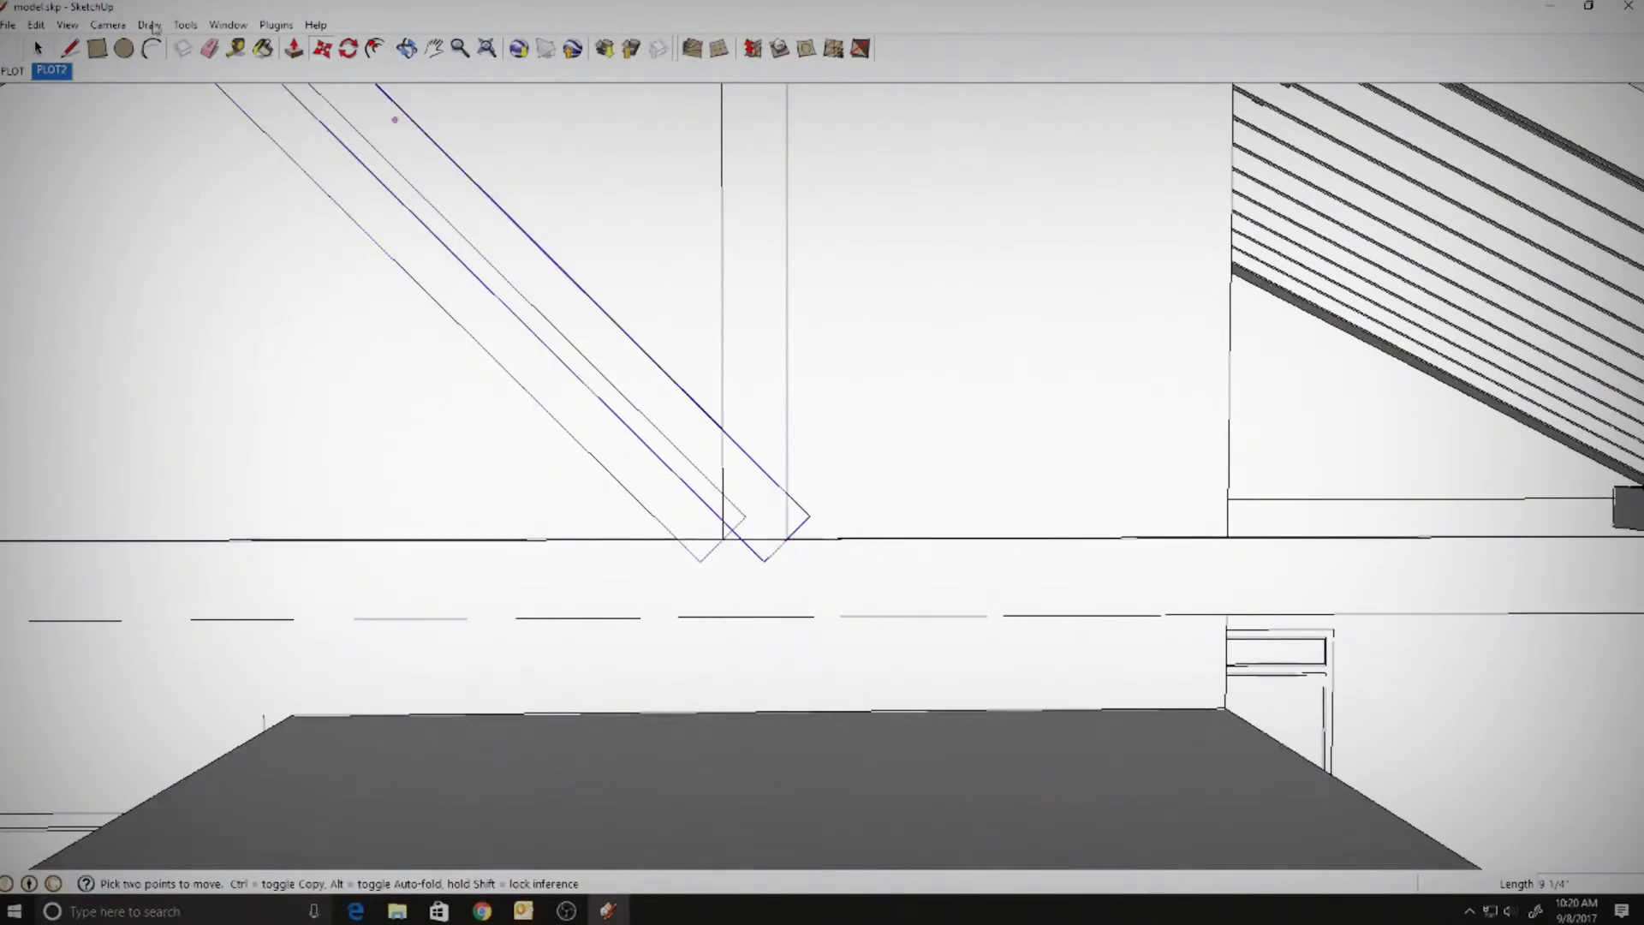
# - Try to mirror the copied diagonal brace with the flip options
pyautogui.click(185, 25)
pyautogui.rightClick(673, 404)
pyautogui.moveTo(753, 633)
pyautogui.click(642, 639)
pyautogui.rightClick(686, 426)
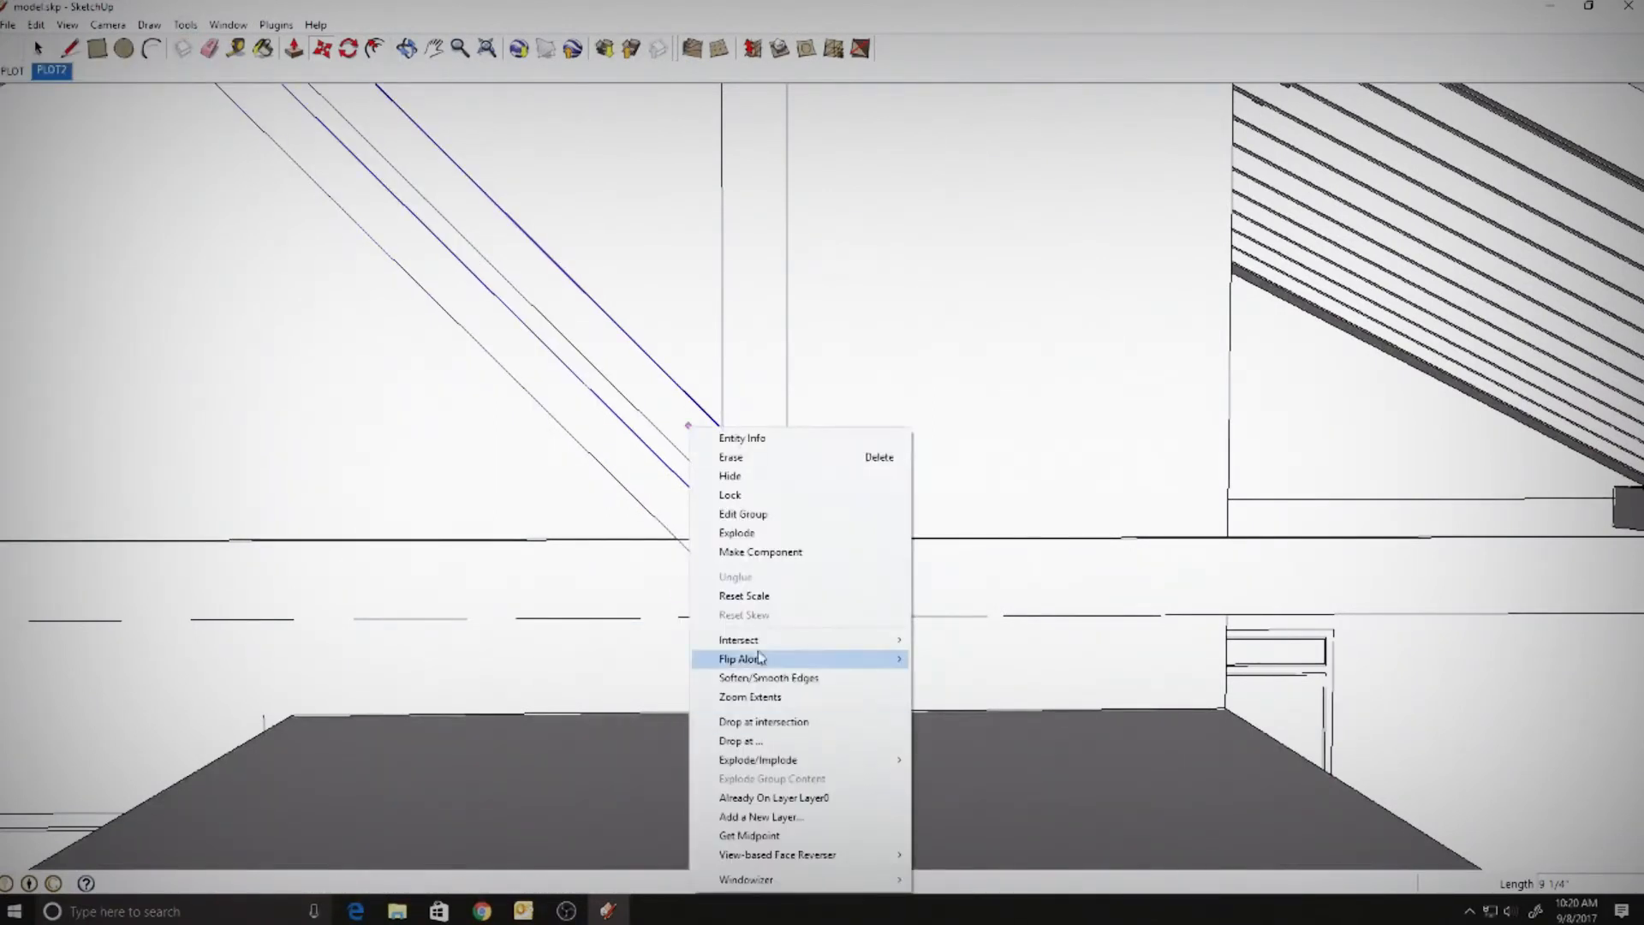
pyautogui.click(642, 655)
pyautogui.rightClick(692, 419)
pyautogui.click(629, 689)
pyautogui.press('space')
# - Rotate the copied diagonal brace so that it slopes up toward the side porch
pyautogui.scroll(-2, 701, 503)
pyautogui.press('q')
pyautogui.scroll(3, 637, 661)
pyautogui.moveTo(201, 240); pyautogui.dragTo(167, 290, button='middle')
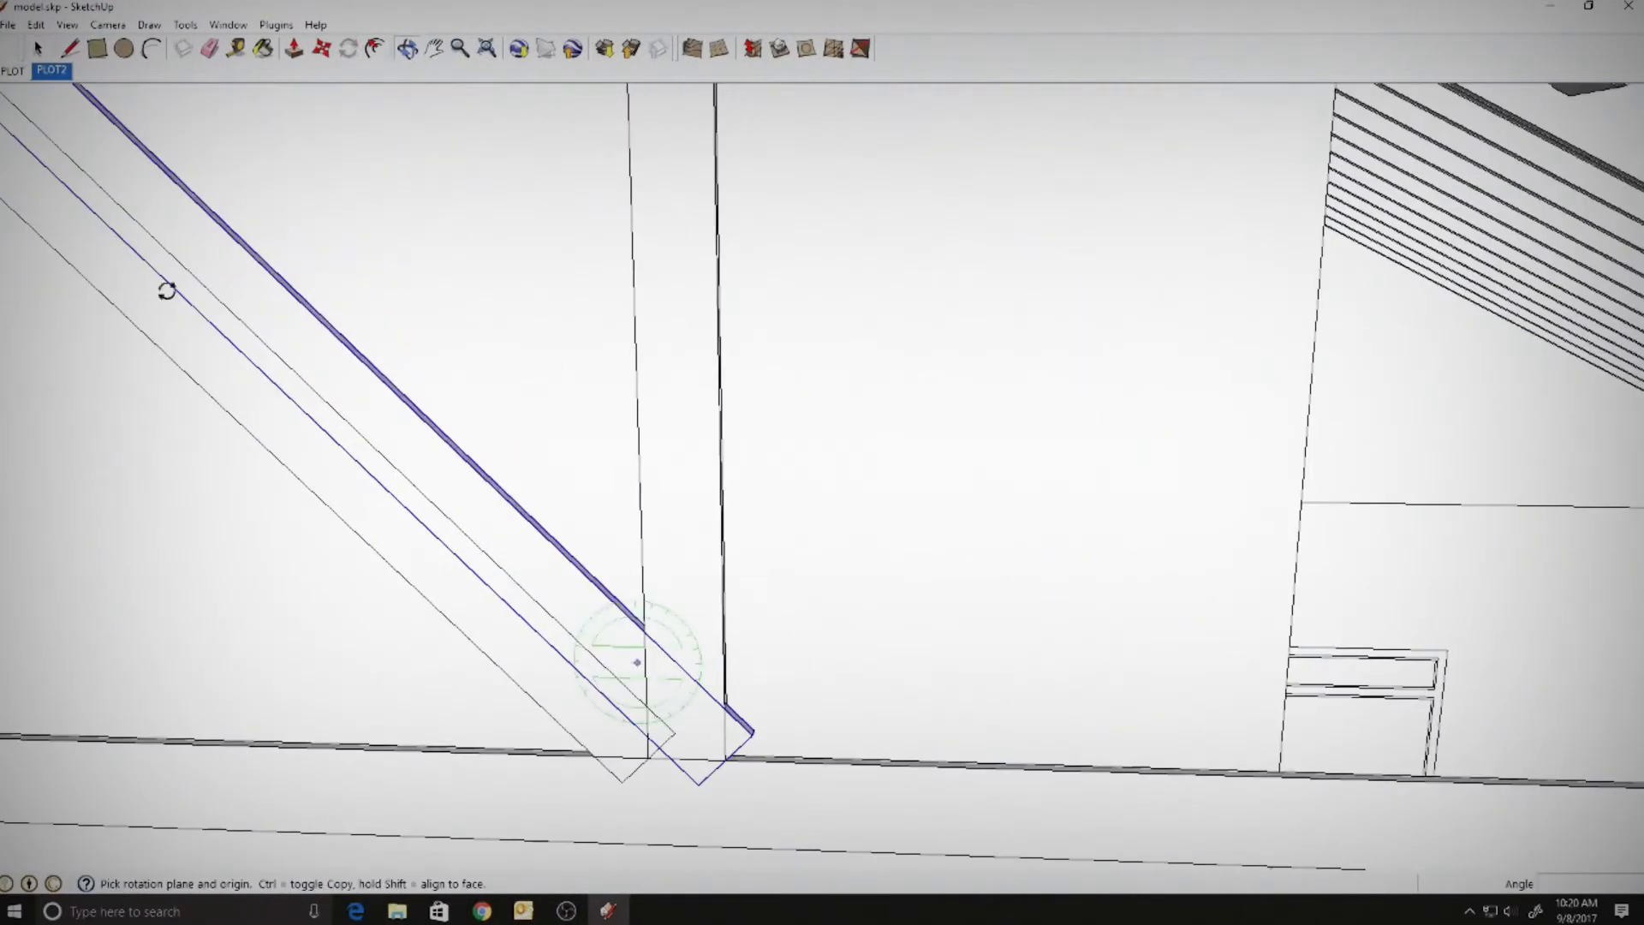
pyautogui.moveTo(726, 760); pyautogui.dragTo(690, 789, button='middle')
pyautogui.click(692, 788)
pyautogui.click(718, 789)
# - Move the rotated brace about 9 7/16" so its lower end meets the base of the gable post
pyautogui.click(639, 776)
pyautogui.press('m')
pyautogui.moveTo(751, 807); pyautogui.dragTo(638, 774)
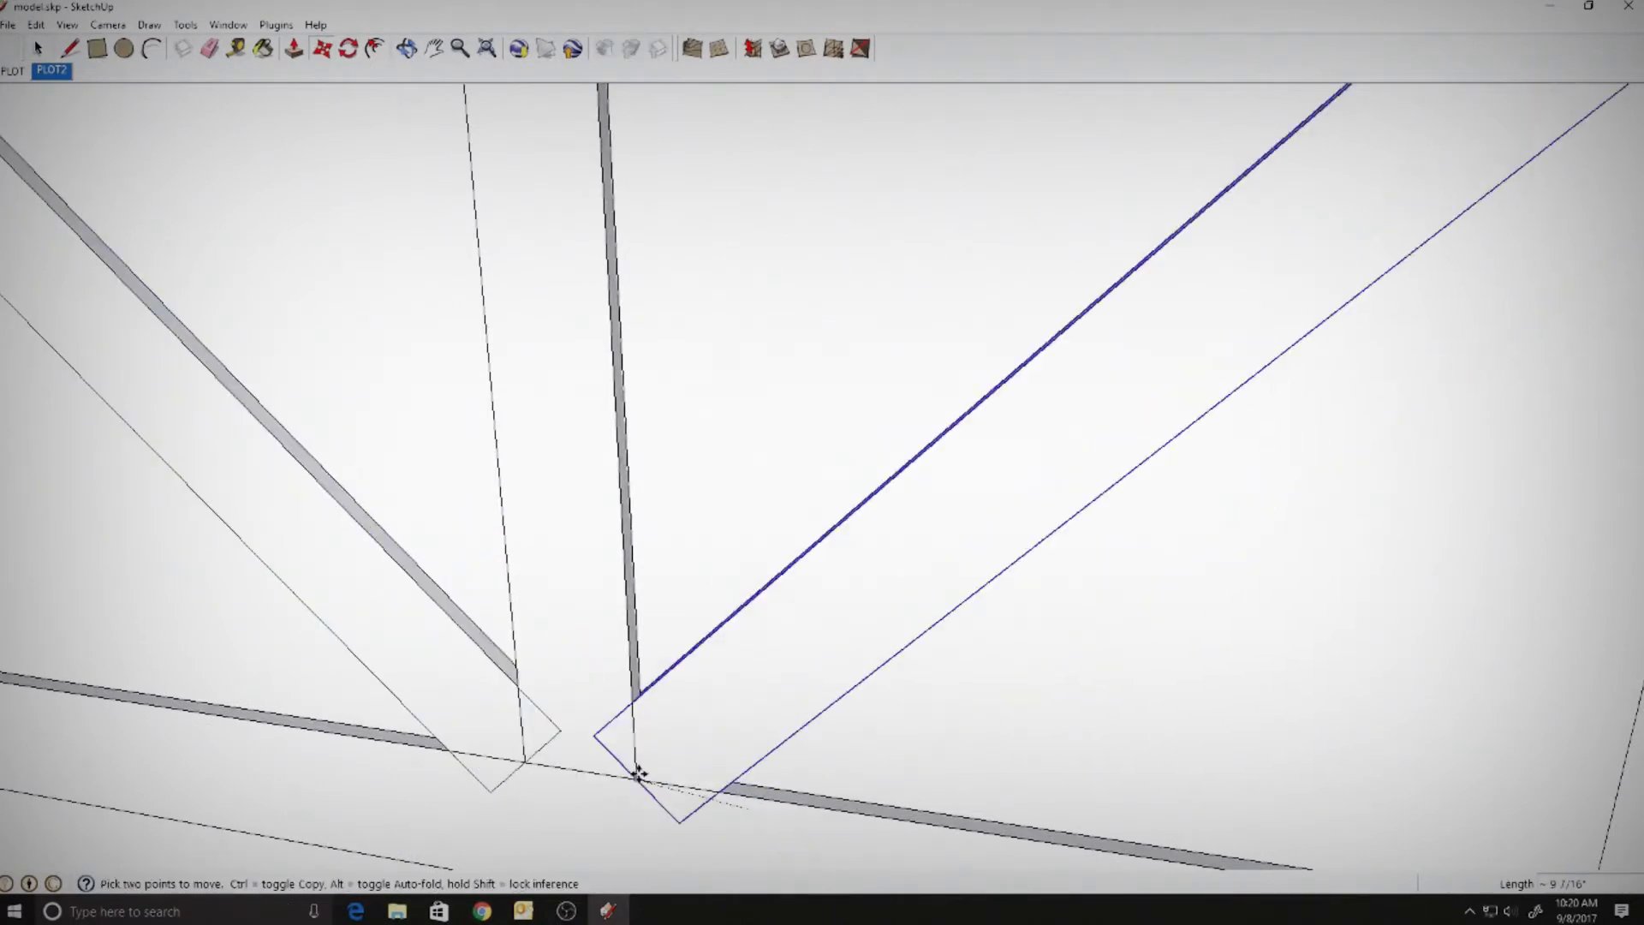
pyautogui.press('space')
pyautogui.scroll(-4, 495, 416)
pyautogui.scroll(-4, 538, 476)
pyautogui.moveTo(538, 476); pyautogui.dragTo(440, 393, button='middle')
pyautogui.scroll(2, 793, 429)
pyautogui.scroll(-3, 441, 393)
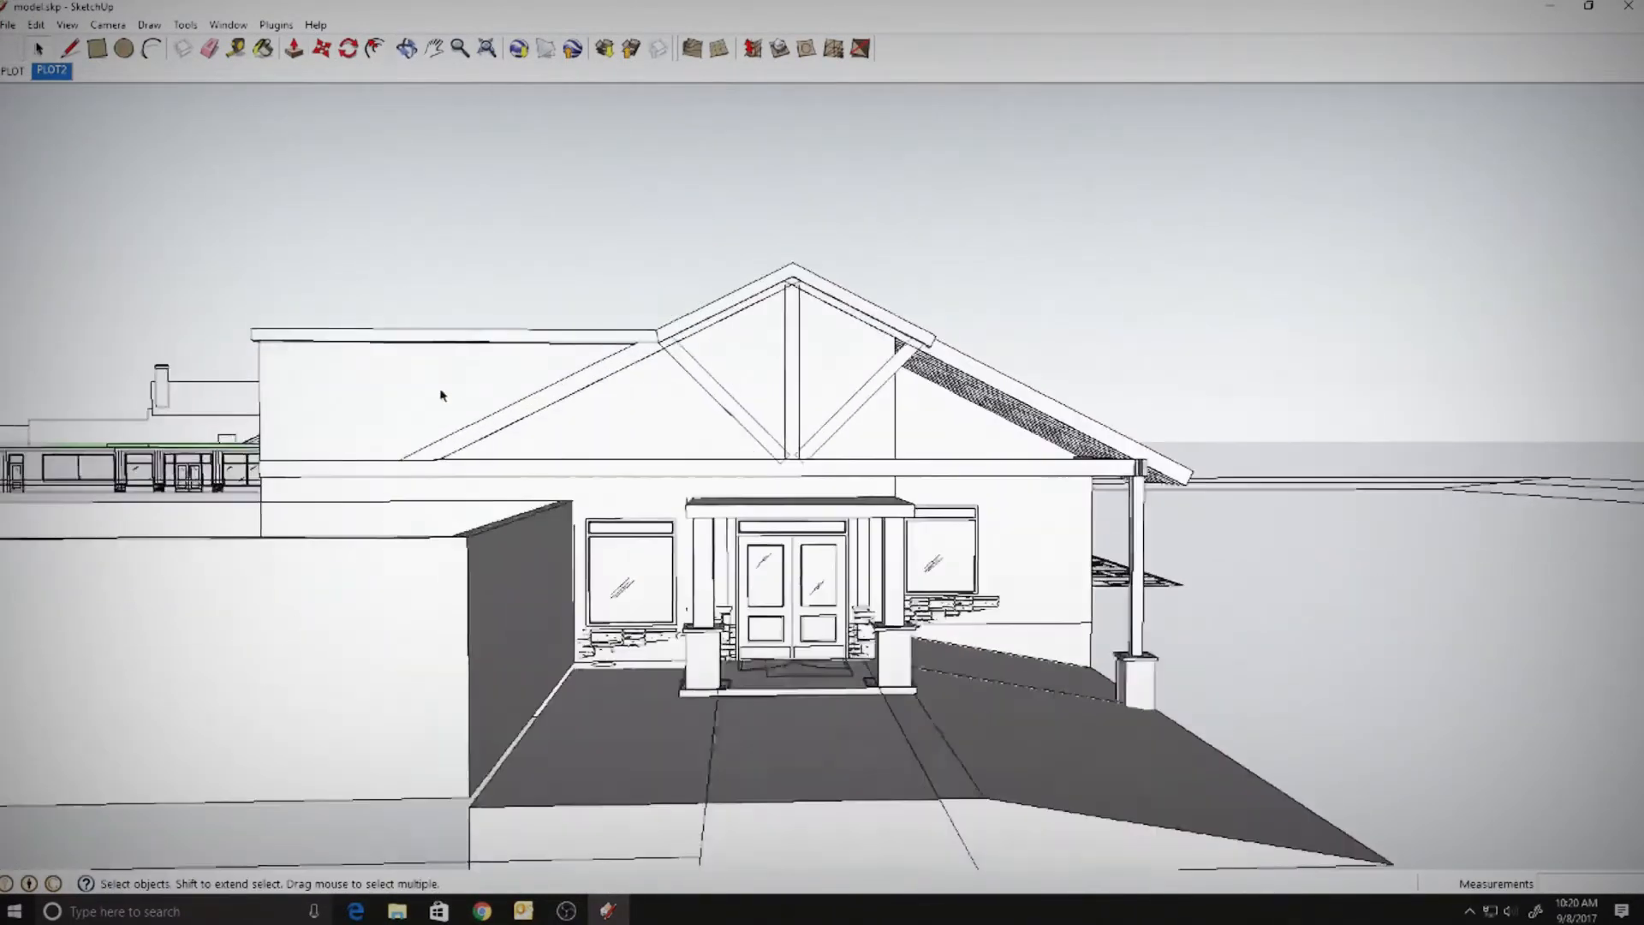
# - Copy the central gable post along the front beam to the foot of the left rafter
pyautogui.scroll(5, 440, 393)
pyautogui.moveTo(702, 385); pyautogui.dragTo(762, 381, button='middle')
pyautogui.scroll(-5, 755, 381)
pyautogui.scroll(3, 1151, 409)
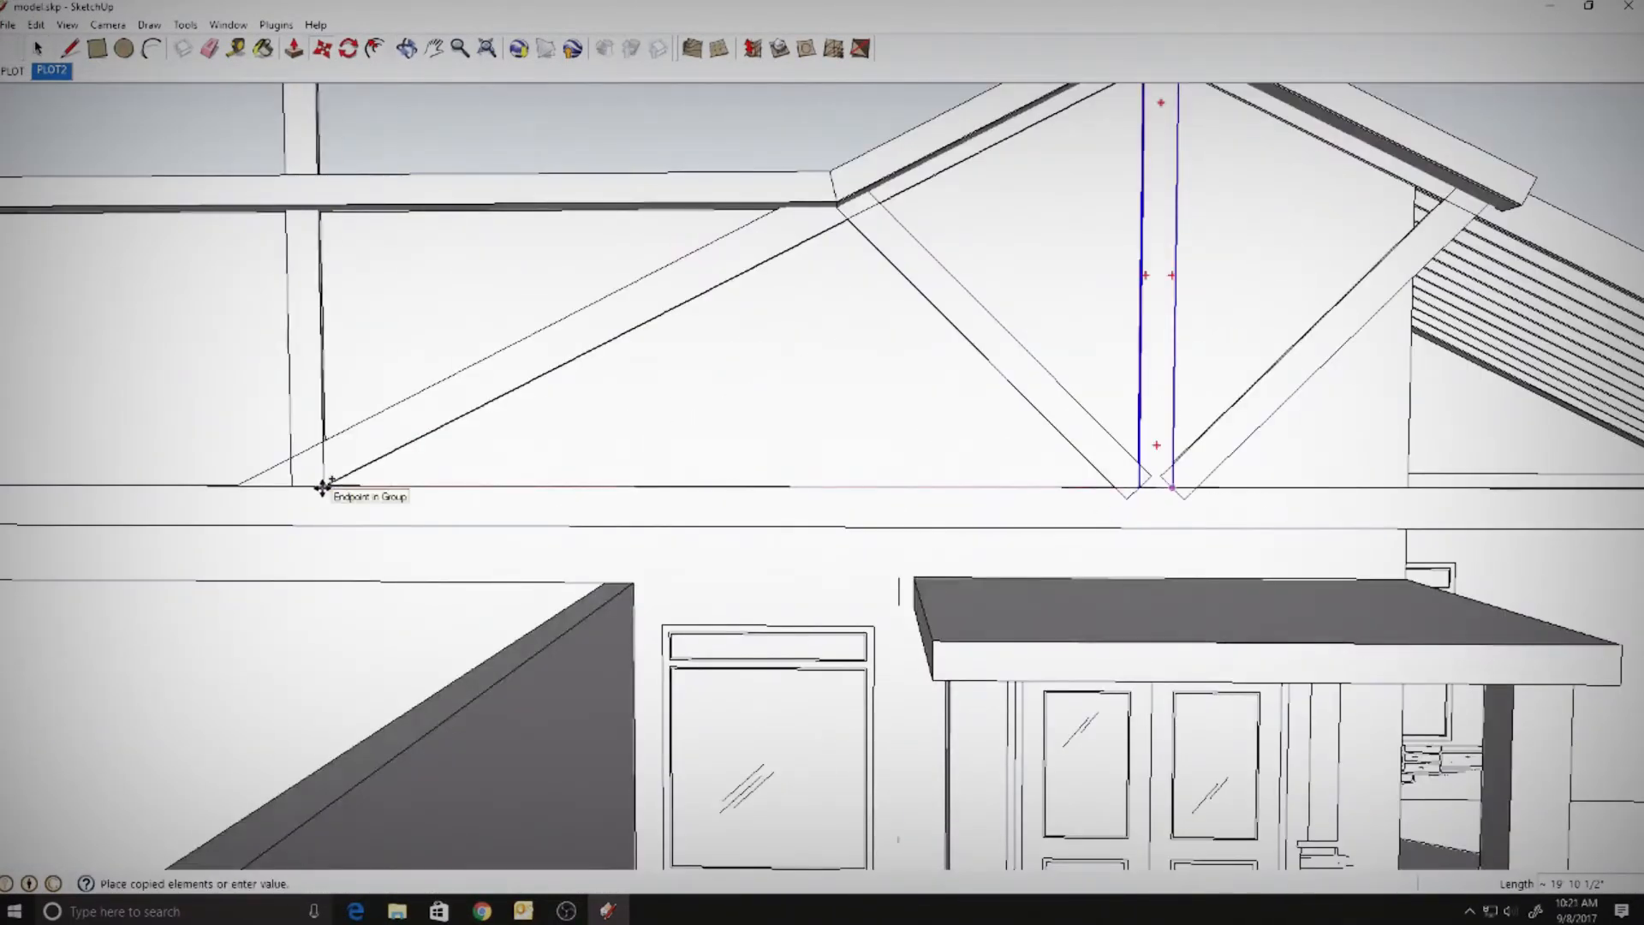
pyautogui.click(239, 484)
# - Scale the copied post's height down so that it stops beneath the side wing's roof
pyautogui.press('space')
pyautogui.scroll(4, 238, 485)
pyautogui.scroll(-2, 565, 496)
pyautogui.moveTo(565, 496); pyautogui.dragTo(476, 411, button='middle')
pyautogui.press('s')
pyautogui.click(412, 205)
pyautogui.click(425, 485)
pyautogui.press('space')
# - Copy the left diagonal brace into the bay beside the side wing post and save the model
pyautogui.moveTo(428, 505); pyautogui.dragTo(739, 399, button='middle')
pyautogui.click(1169, 358)
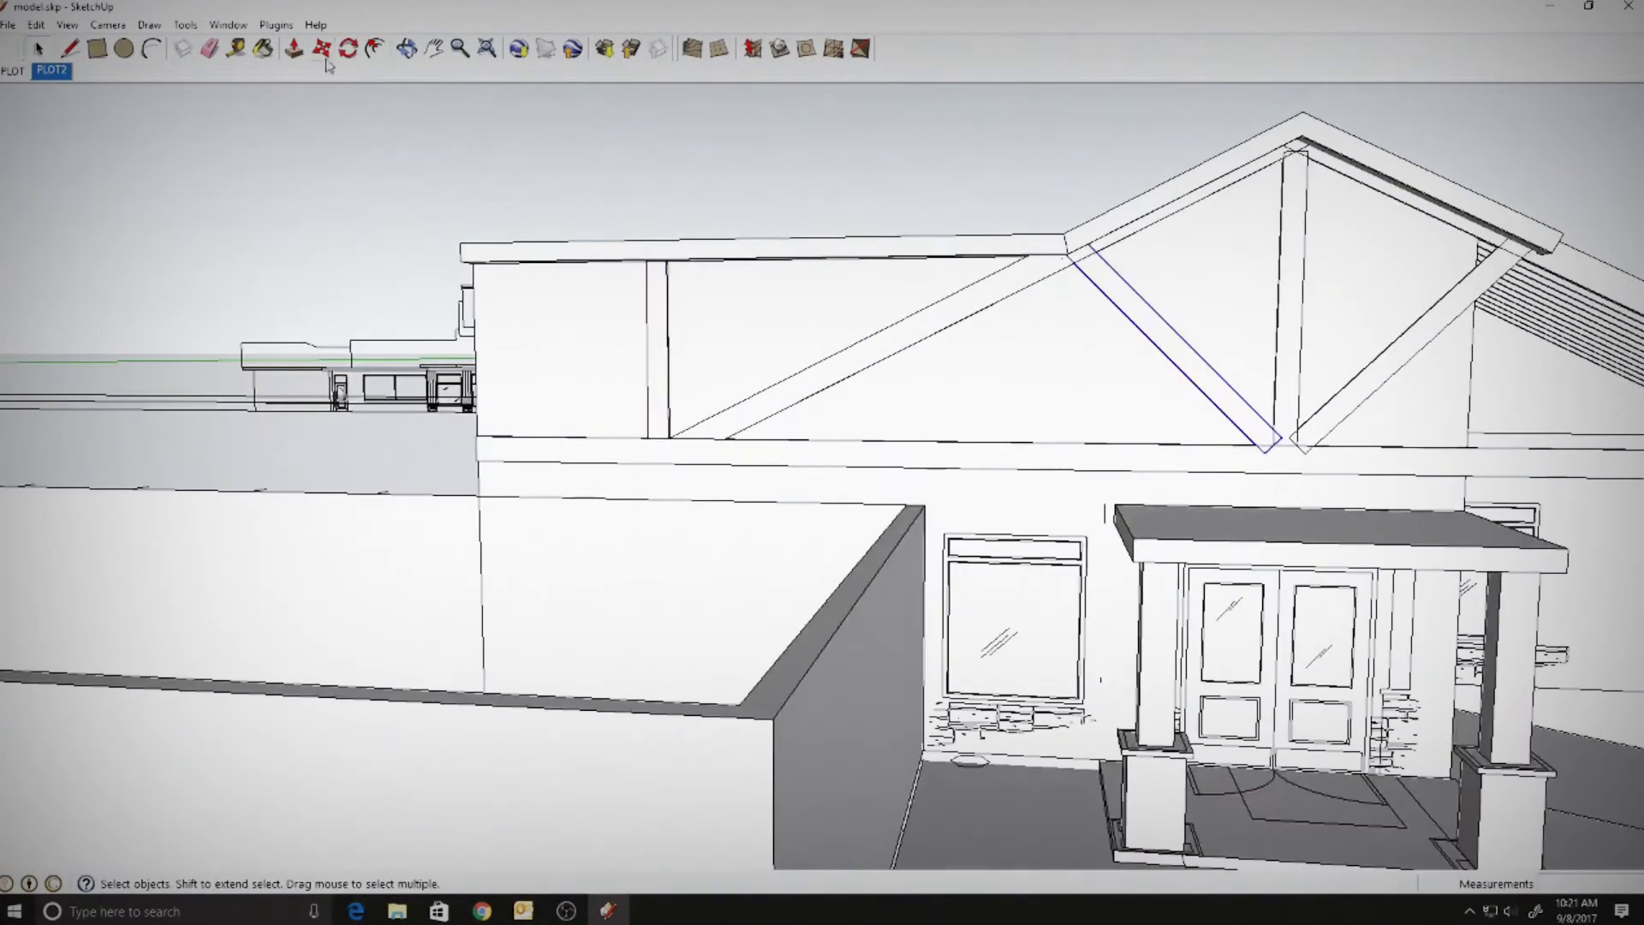
pyautogui.keyDown('shift'); pyautogui.moveTo(785, 412); pyautogui.dragTo(985, 651, button='middle'); pyautogui.keyUp('shift')
pyautogui.click(9, 24)
pyautogui.click(34, 89)
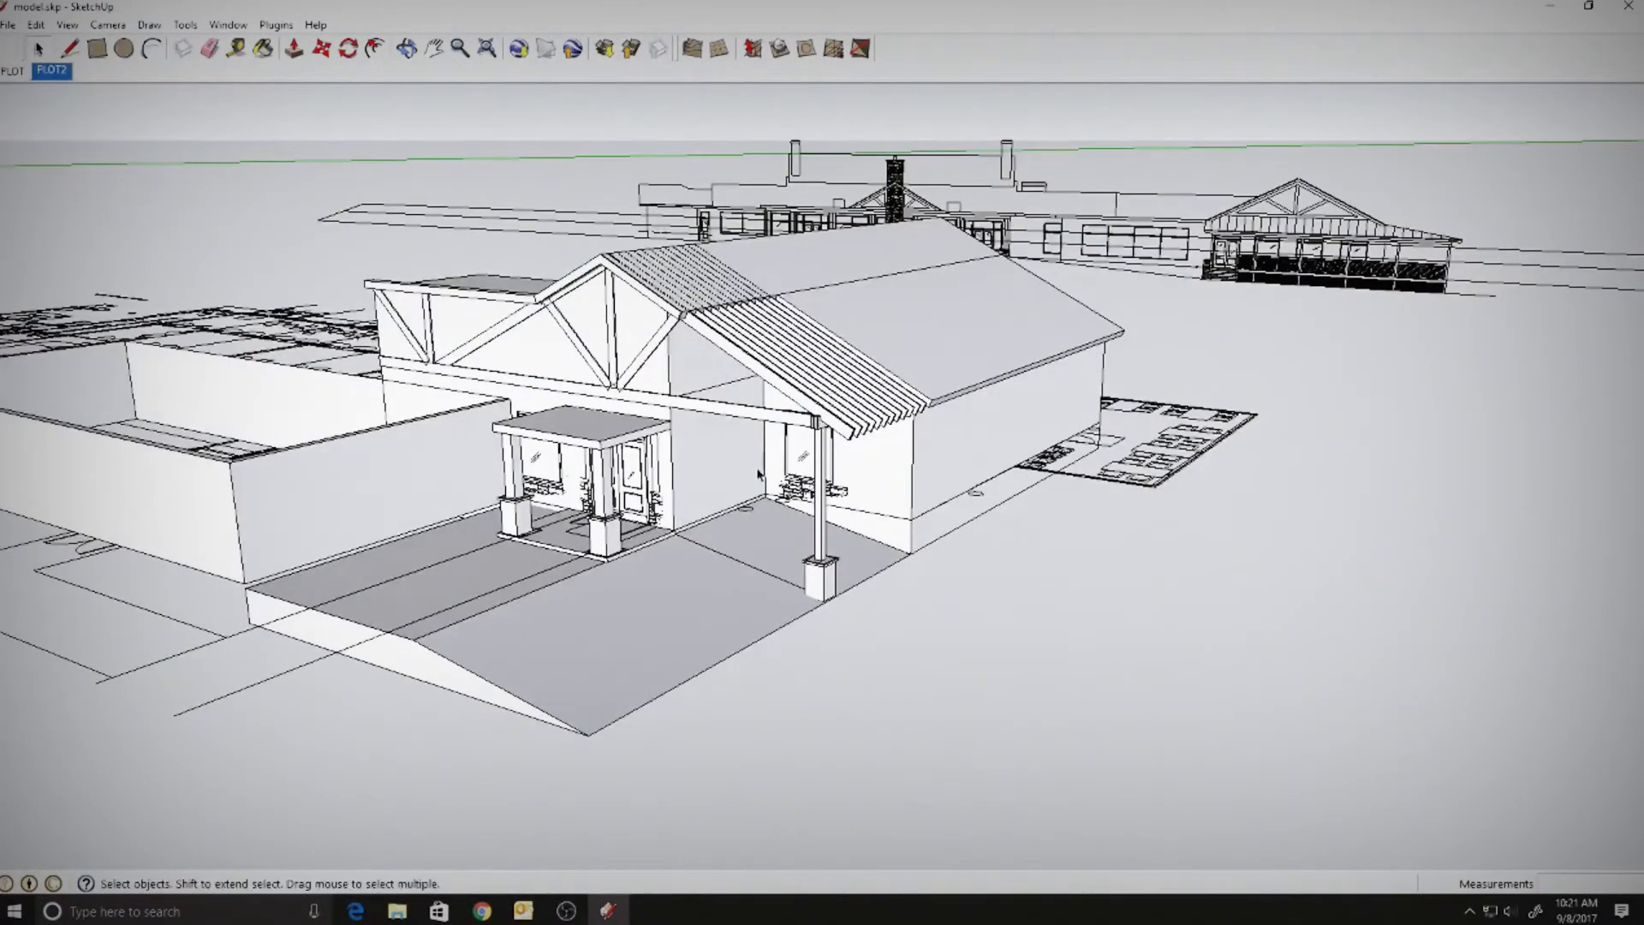
# - Copy the first window with its stone base from the side elevation and place it on the return wall beside the front entry
pyautogui.scroll(-6, 757, 475)
pyautogui.moveTo(757, 474); pyautogui.dragTo(939, 532, button='middle')
pyautogui.scroll(6, 937, 524)
pyautogui.doubleClick(716, 342)
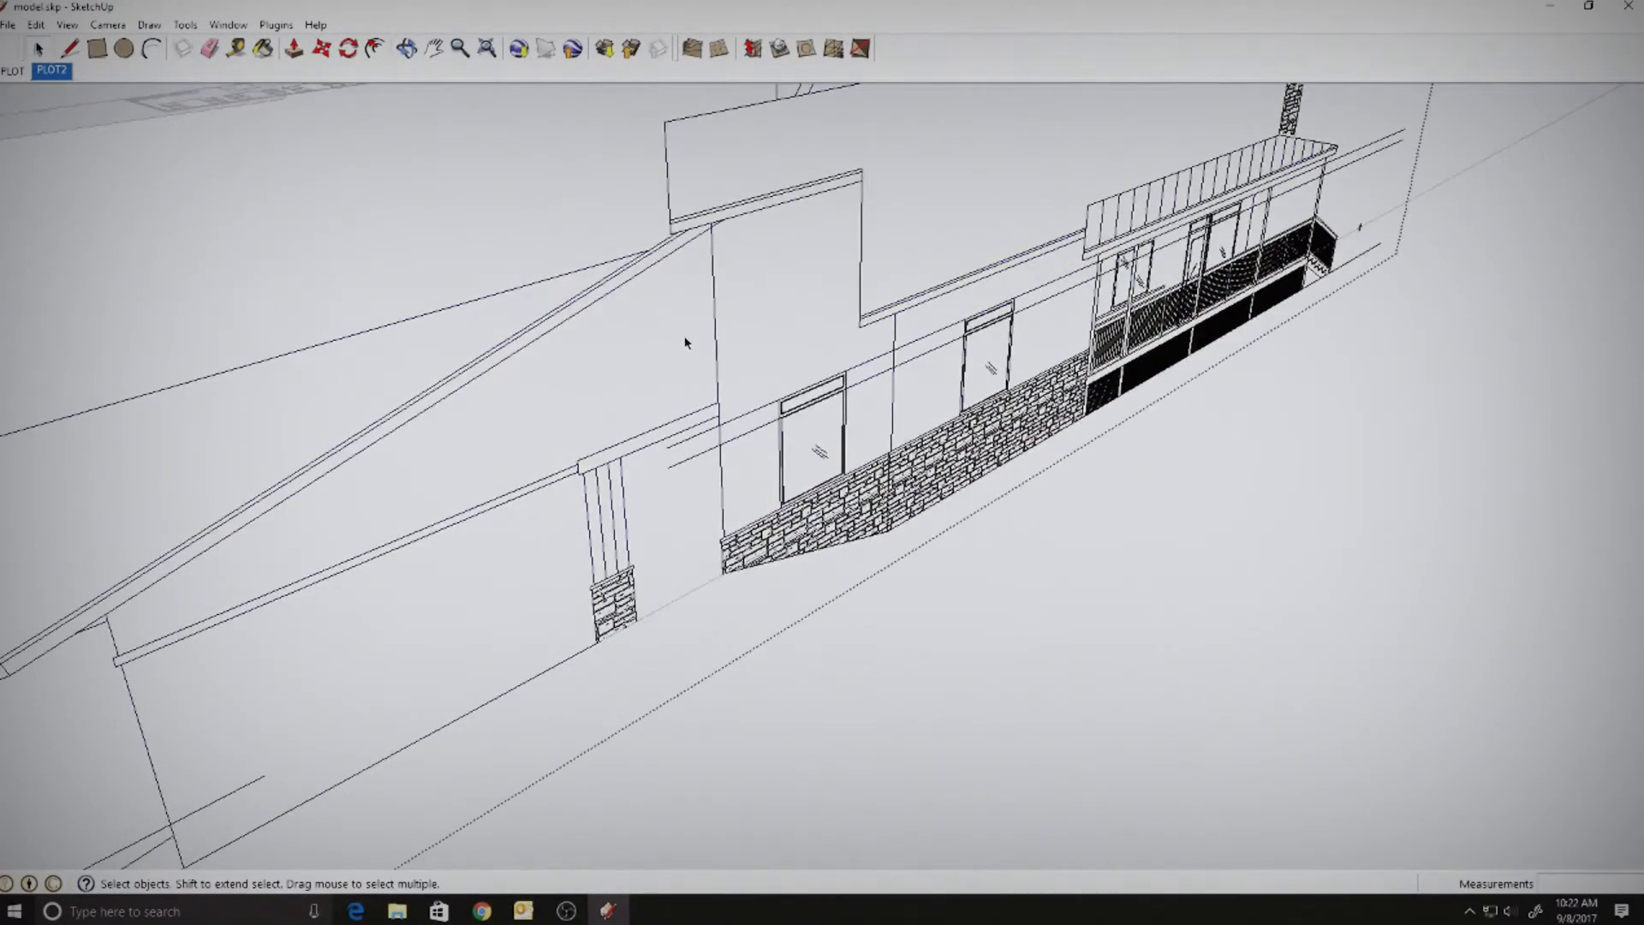
pyautogui.click(861, 527)
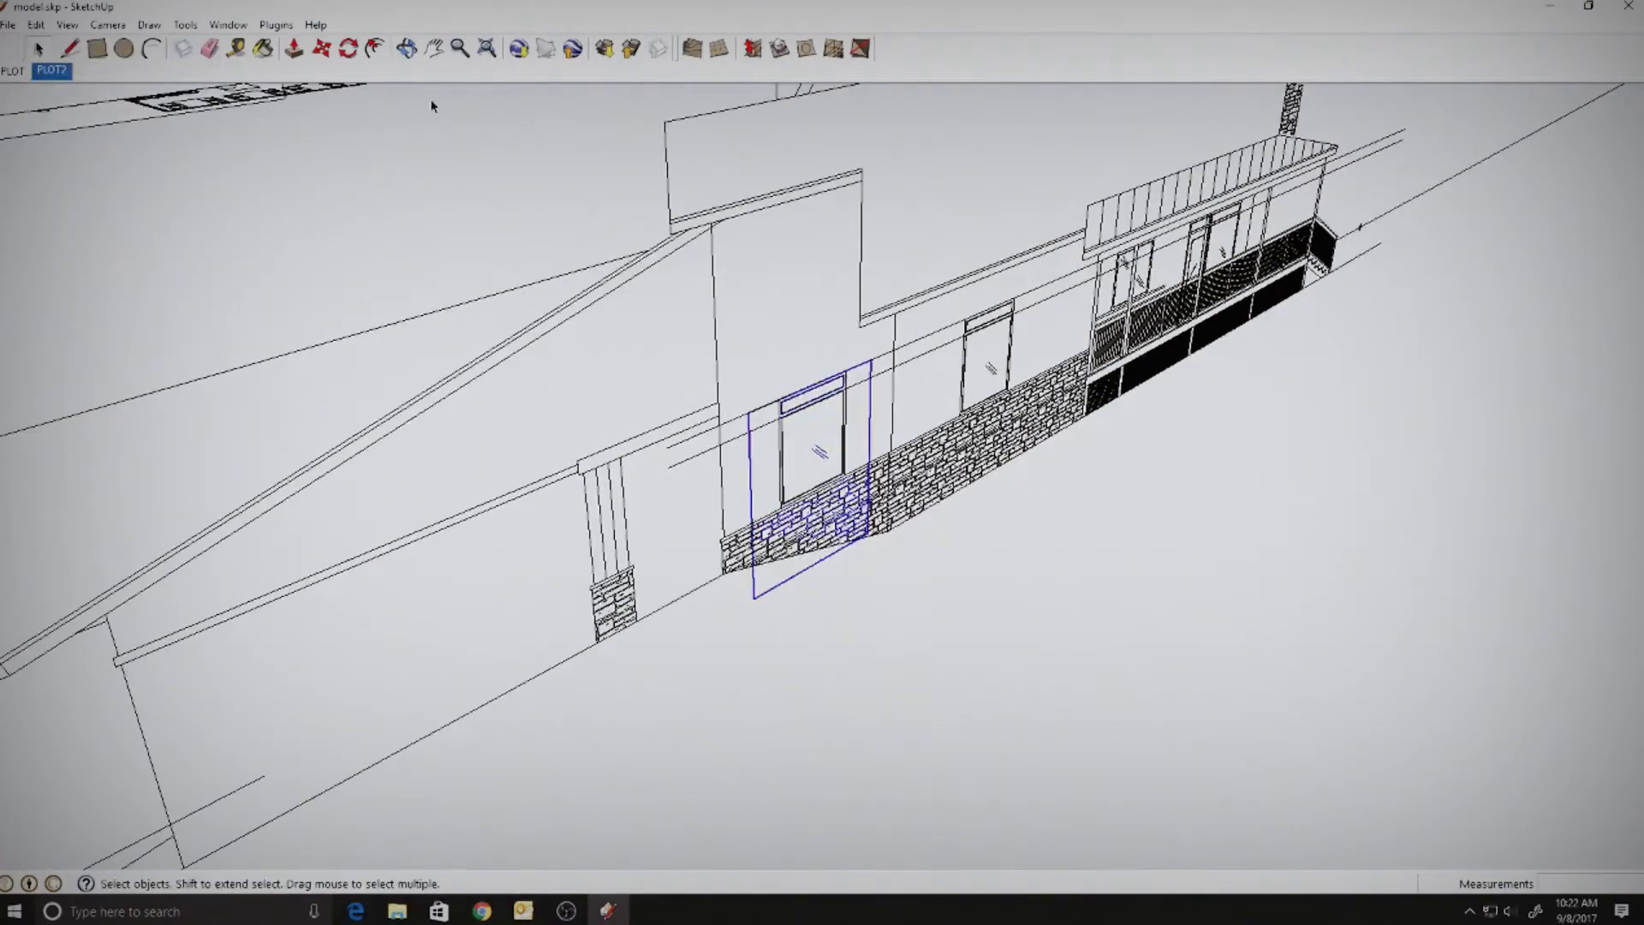
pyautogui.moveTo(860, 527); pyautogui.dragTo(1336, 710, button='middle')
pyautogui.scroll(6, 172, 257)
pyautogui.moveTo(517, 393); pyautogui.dragTo(1101, 385, button='middle')
pyautogui.click(1101, 385)
pyautogui.press('space')
pyautogui.click(1105, 479)
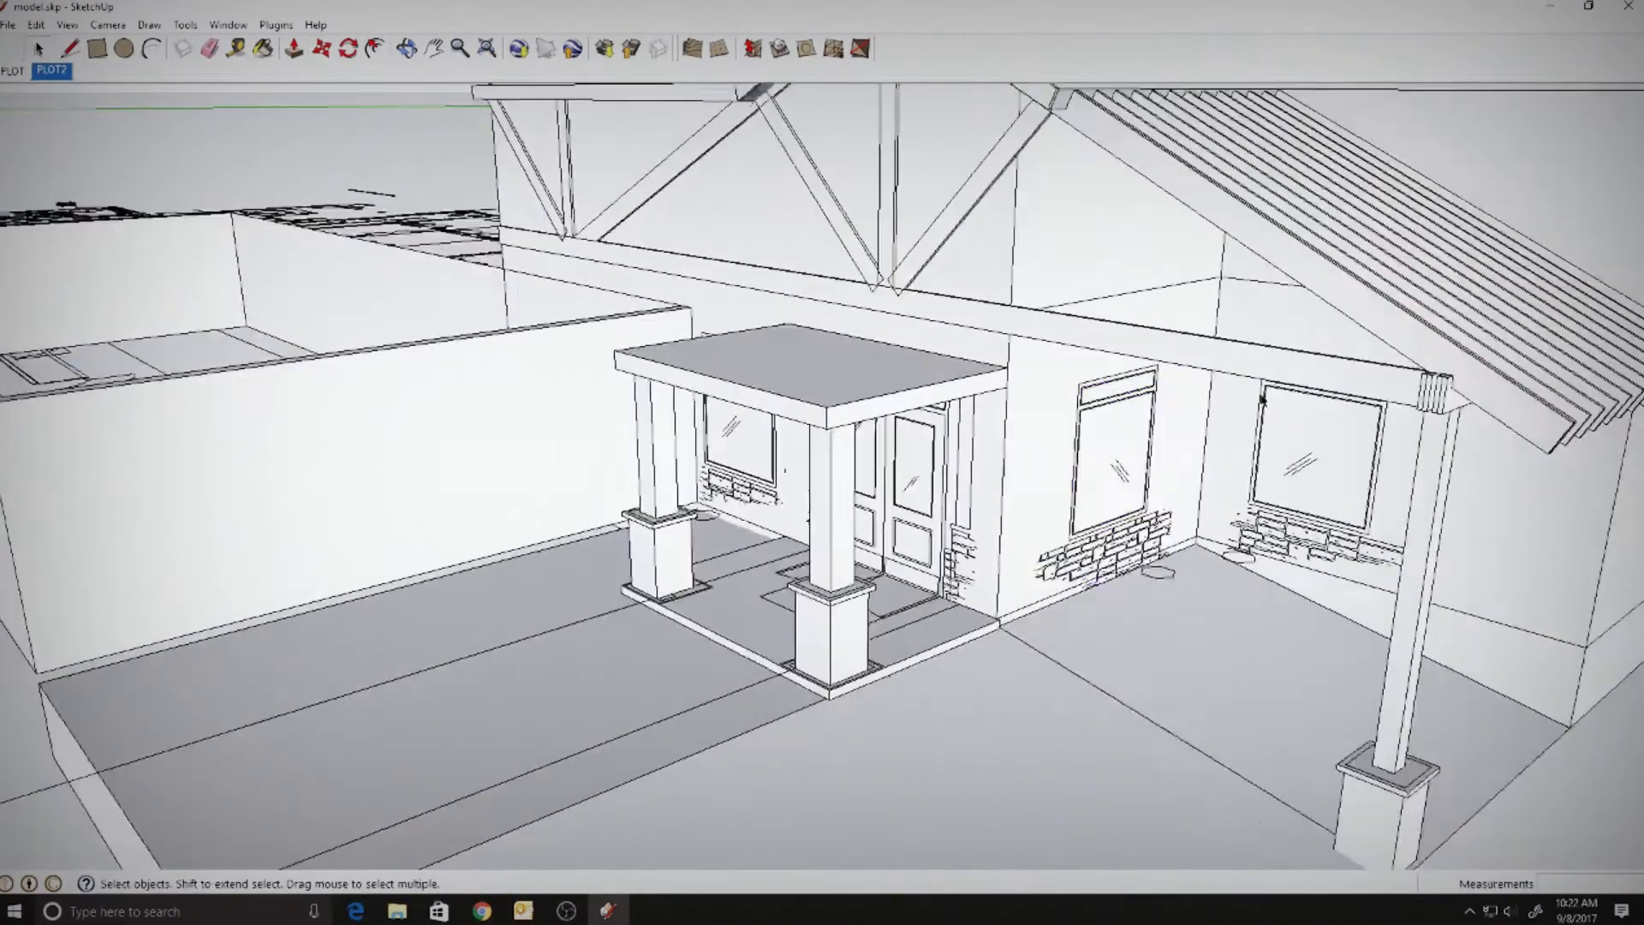
# - Copy the front beam sideways as a 2x array to build up a multi-ply beam
pyautogui.moveTo(1104, 480); pyautogui.dragTo(942, 599, button='middle')
pyautogui.click(359, 283)
pyautogui.click(322, 48)
pyautogui.moveTo(322, 257); pyautogui.dragTo(386, 434, button='middle')
pyautogui.keyDown('ctrl'); pyautogui.click(385, 433); pyautogui.keyUp('ctrl')
pyautogui.click(423, 430)
pyautogui.write('2x')
pyautogui.press('Return')
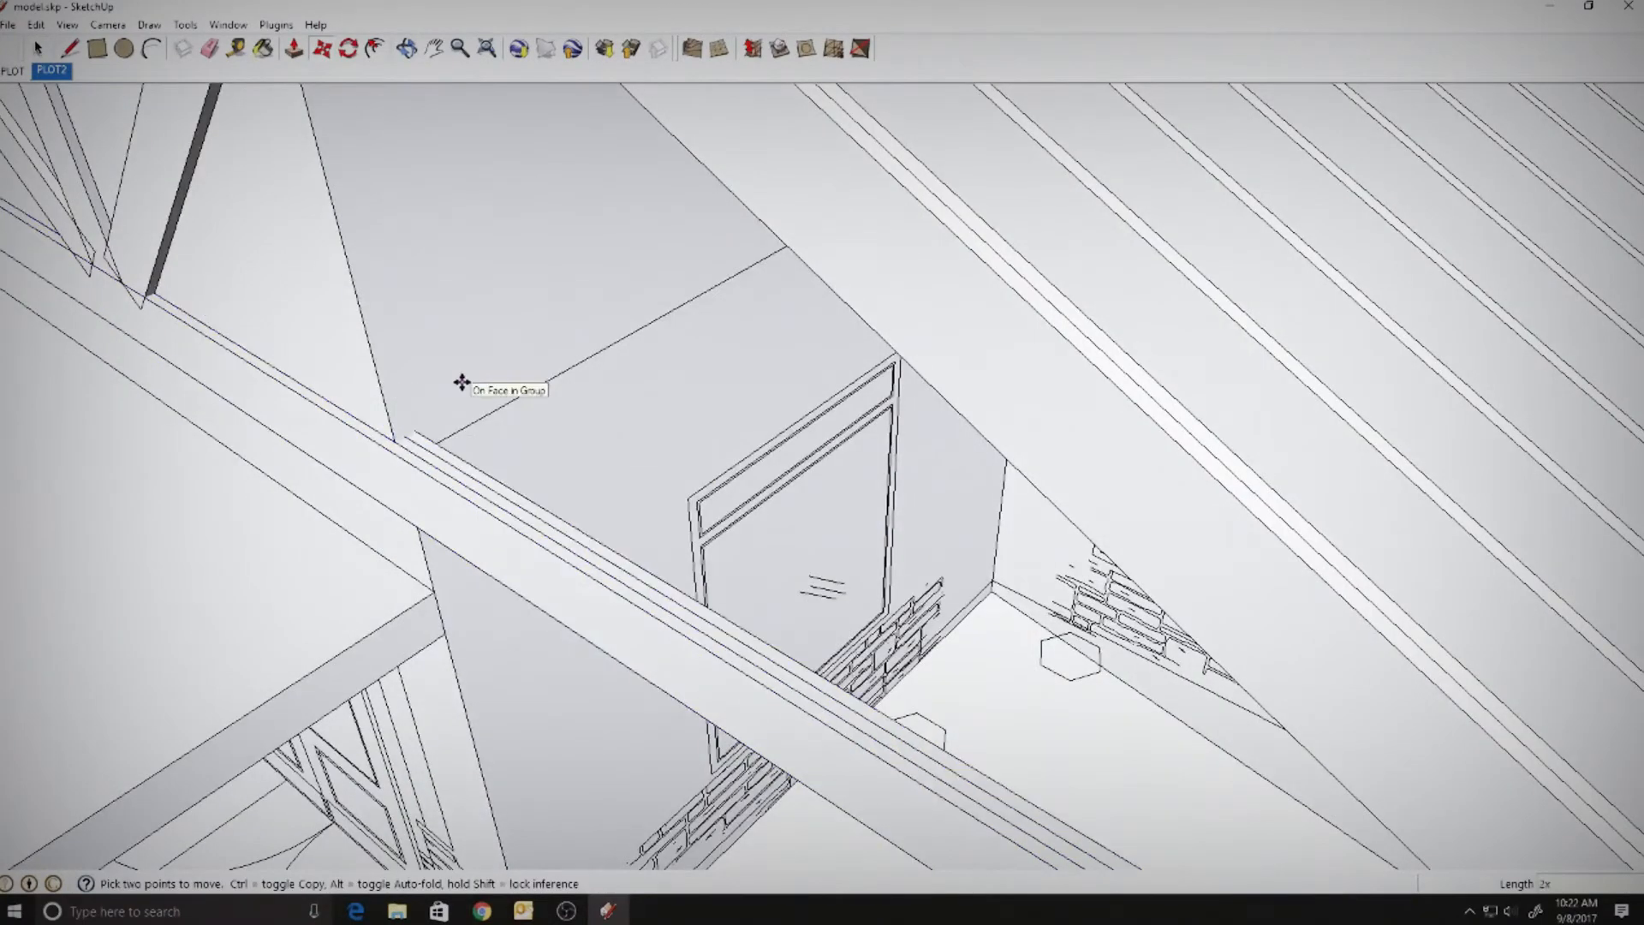
pyautogui.press('space')
# - Reposition the selected beam plies above the corner post
pyautogui.moveTo(463, 382); pyautogui.dragTo(1113, 266, button='middle')
pyautogui.click(1066, 249)
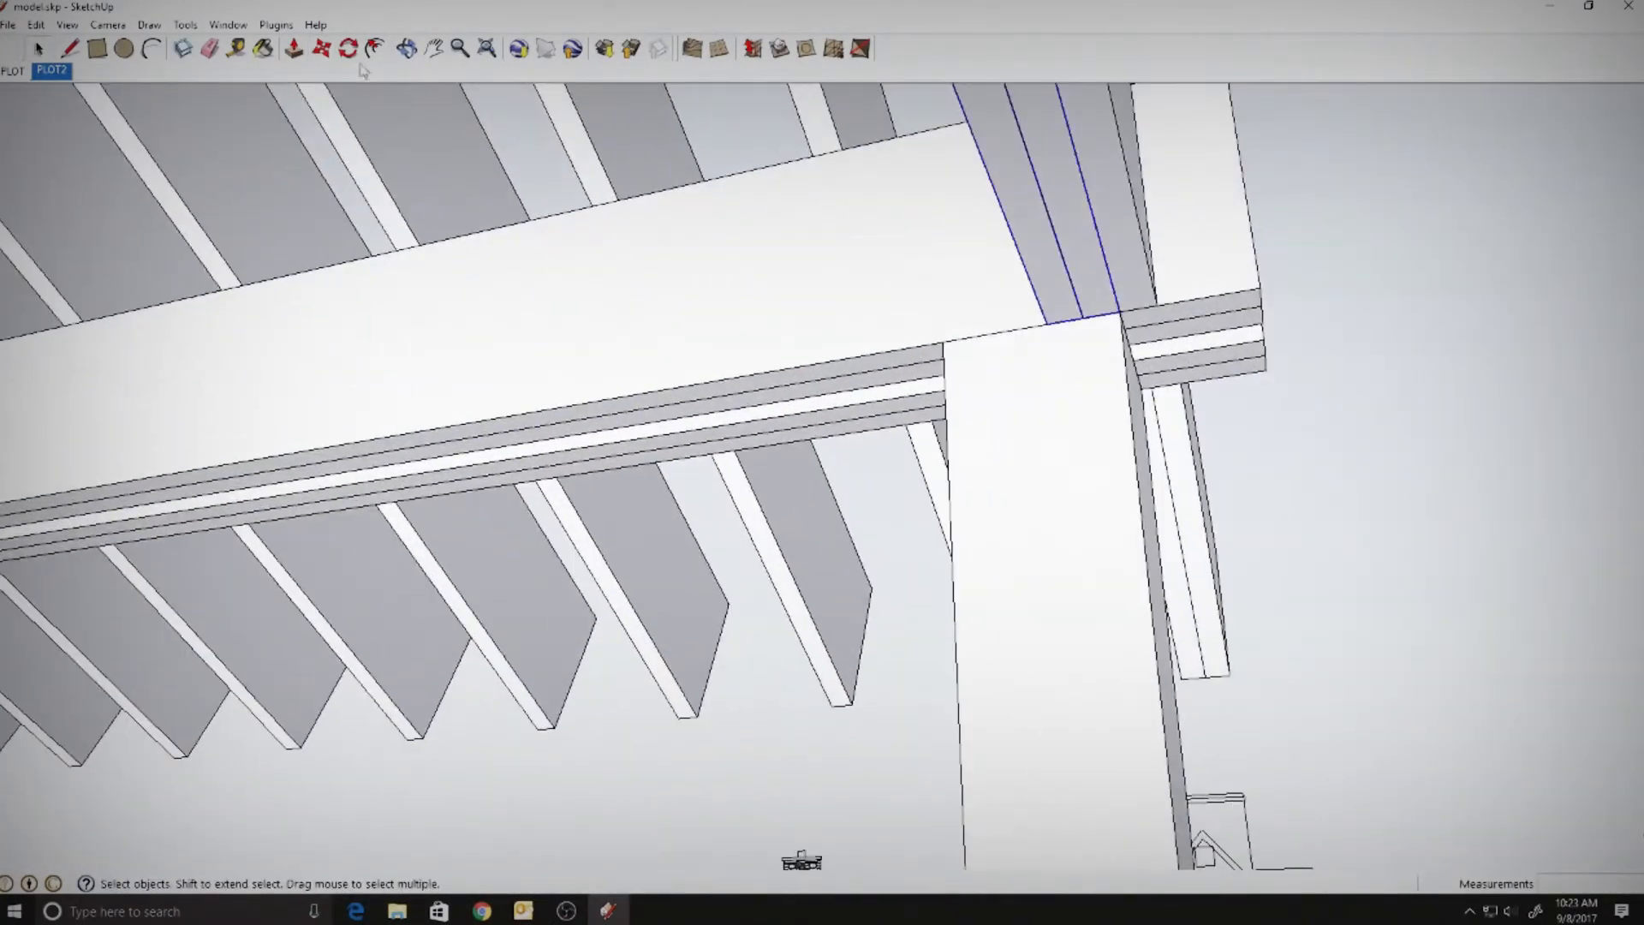
pyautogui.click(322, 48)
pyautogui.click(488, 180)
pyautogui.click(371, 197)
pyautogui.press('space')
pyautogui.click(994, 301)
# - Draw a rectangle over the side deck's outline on the floor plan and extrude it into the deck base
pyautogui.scroll(-5, 462, 528)
pyautogui.moveTo(994, 300)
pyautogui.mouseDown(button='middle')
pyautogui.moveTo(463, 529)
pyautogui.moveTo(722, 503)
pyautogui.moveTo(711, 531)
pyautogui.mouseUp(button='middle')
pyautogui.scroll(1, 711, 532)
pyautogui.moveTo(809, 454); pyautogui.dragTo(814, 416, button='middle')
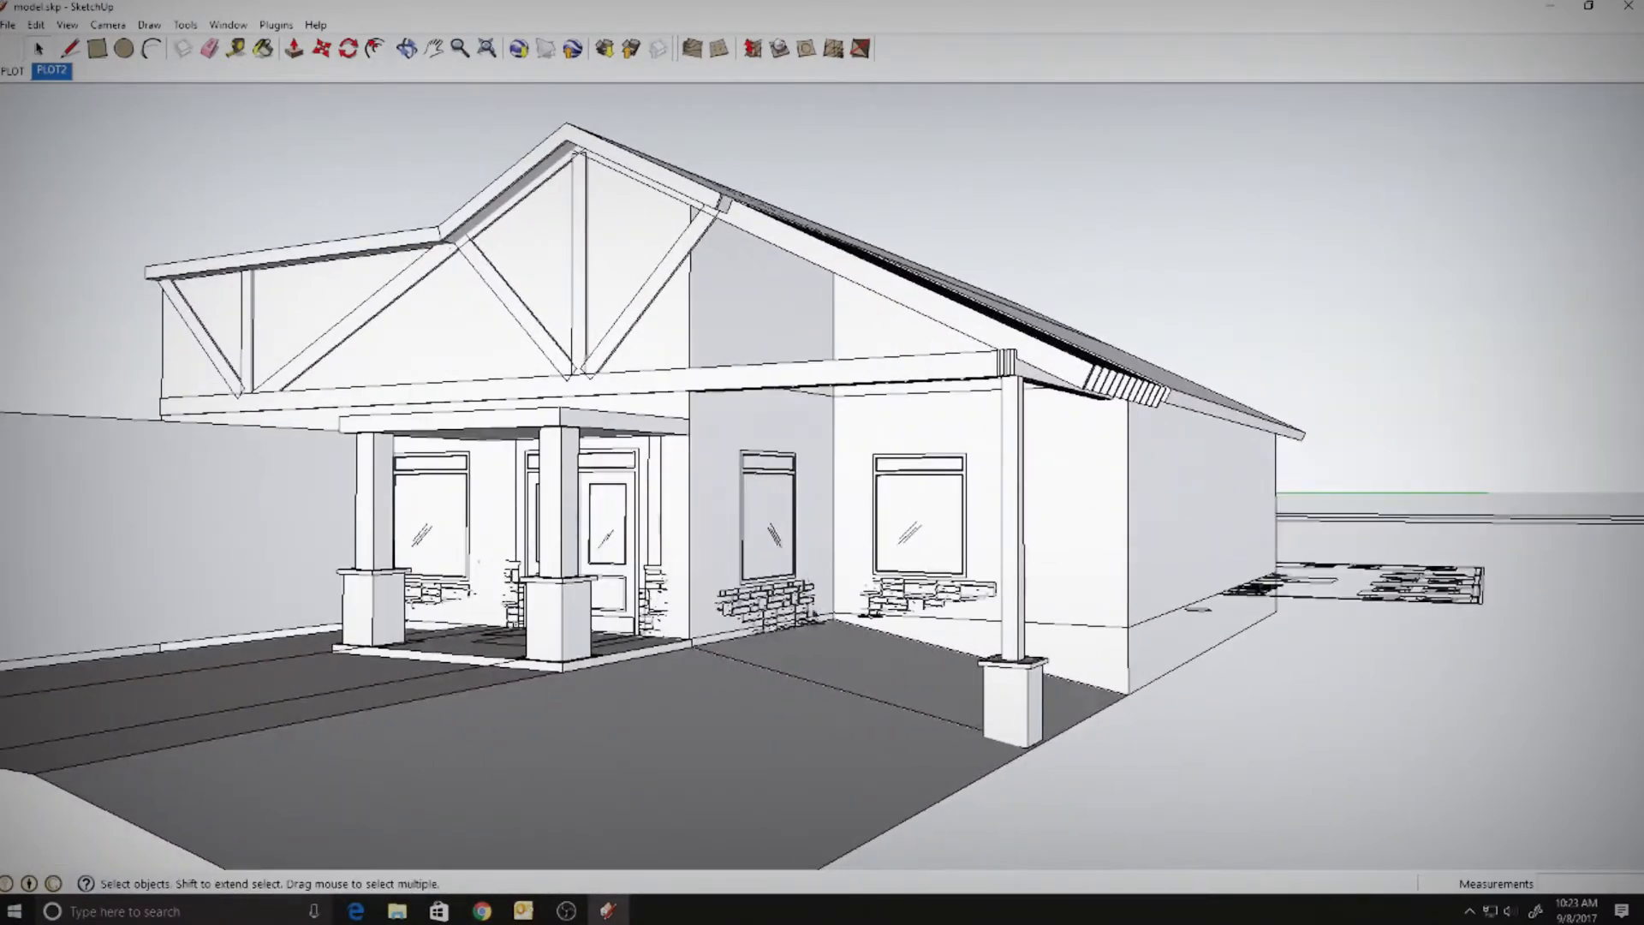
pyautogui.moveTo(1287, 554); pyautogui.dragTo(1174, 710, button='middle')
pyautogui.click(96, 49)
pyautogui.moveTo(1027, 513); pyautogui.dragTo(624, 556, button='middle')
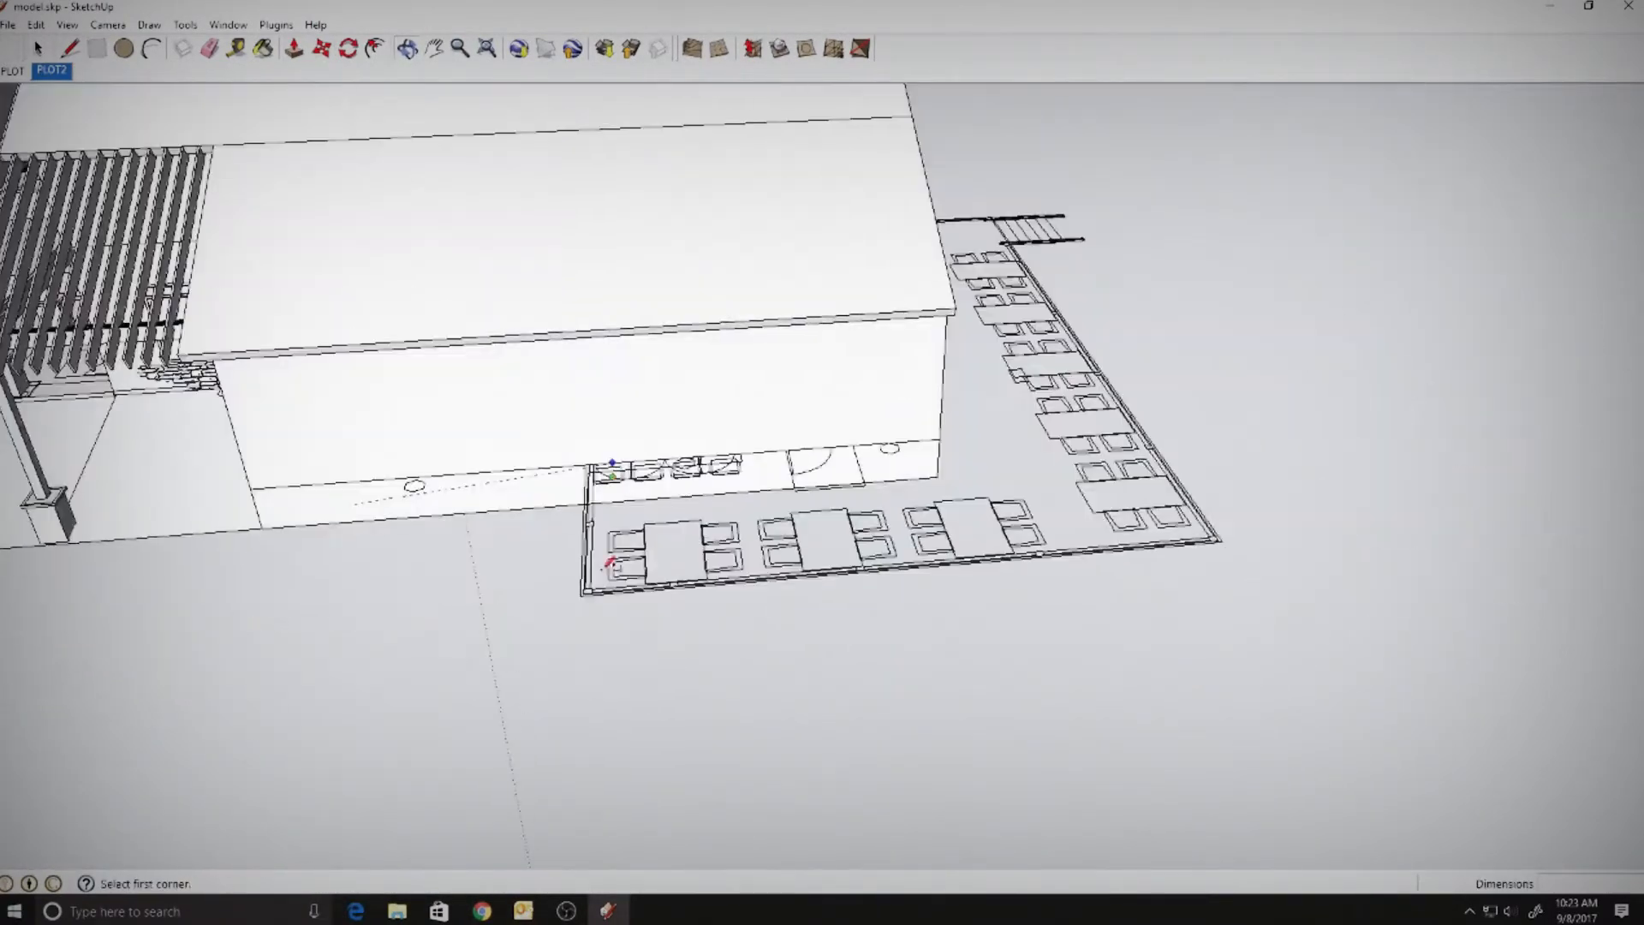
pyautogui.click(589, 597)
pyautogui.scroll(4, 1216, 282)
pyautogui.click(799, 152)
pyautogui.press('p')
pyautogui.click(693, 429)
pyautogui.click(694, 386)
pyautogui.moveTo(693, 386); pyautogui.dragTo(625, 291, button='middle')
# - Select the entire deck base and make it a group
pyautogui.rightClick(1145, 603)
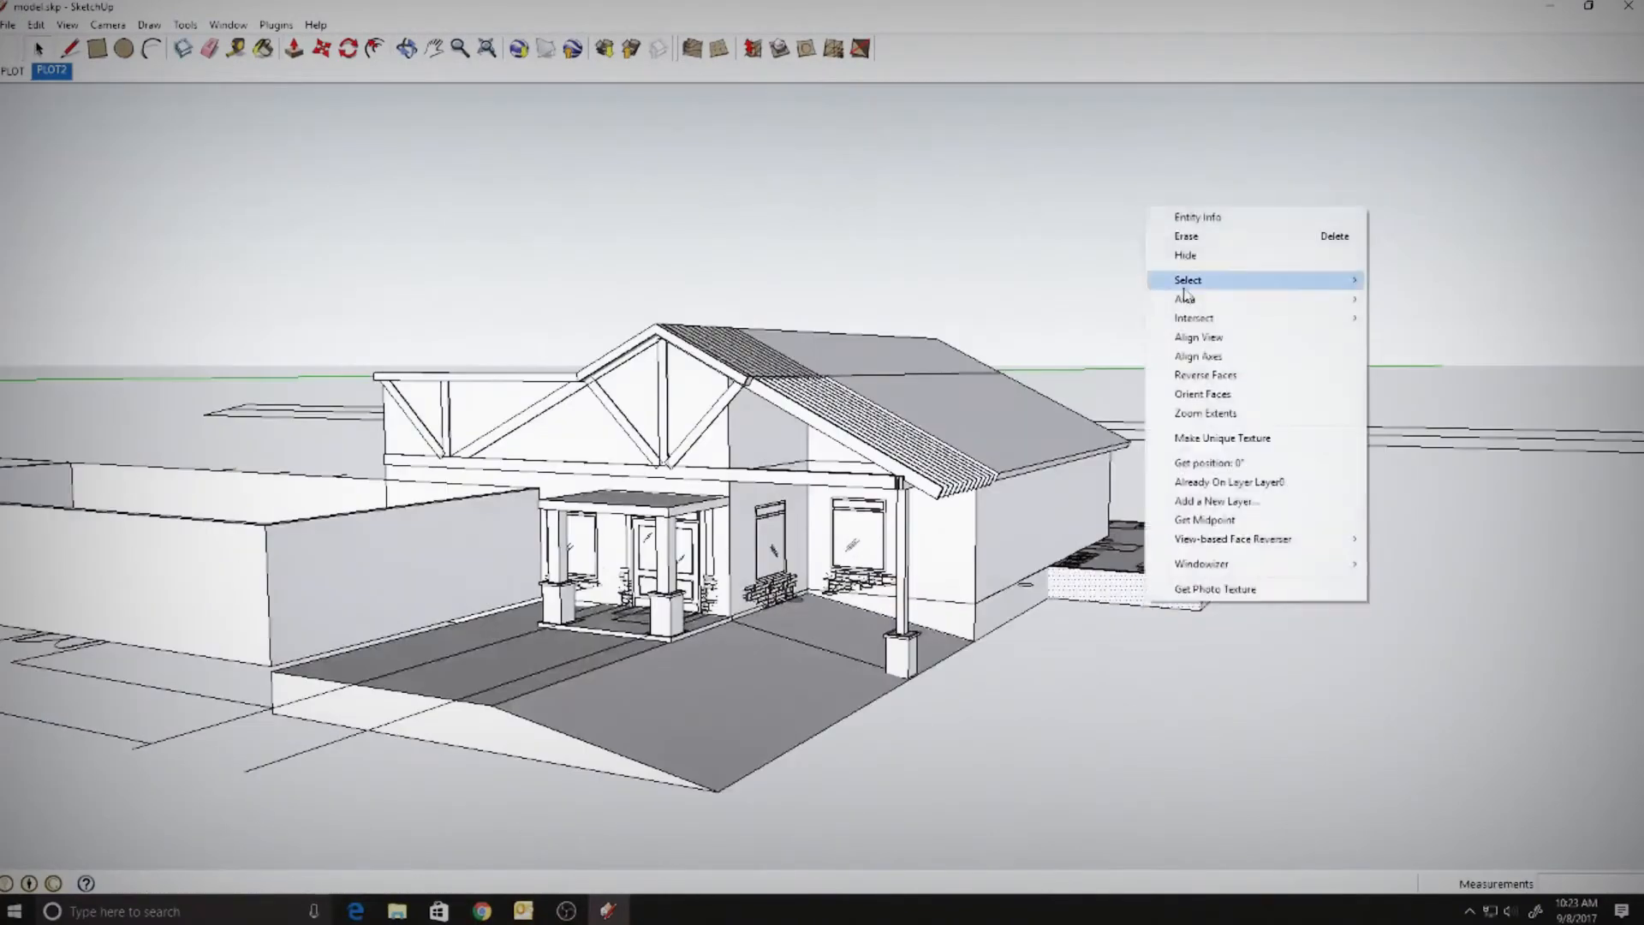
pyautogui.tripleClick(1136, 591)
pyautogui.rightClick(1135, 591)
pyautogui.click(1190, 335)
# - Copy the side deck portion out of the front elevation, paste it in place outside that group and group it
pyautogui.moveTo(1027, 428); pyautogui.dragTo(1054, 617, button='middle')
pyautogui.scroll(-3, 941, 513)
pyautogui.moveTo(599, 514); pyautogui.dragTo(591, 370, button='middle')
pyautogui.doubleClick(591, 370)
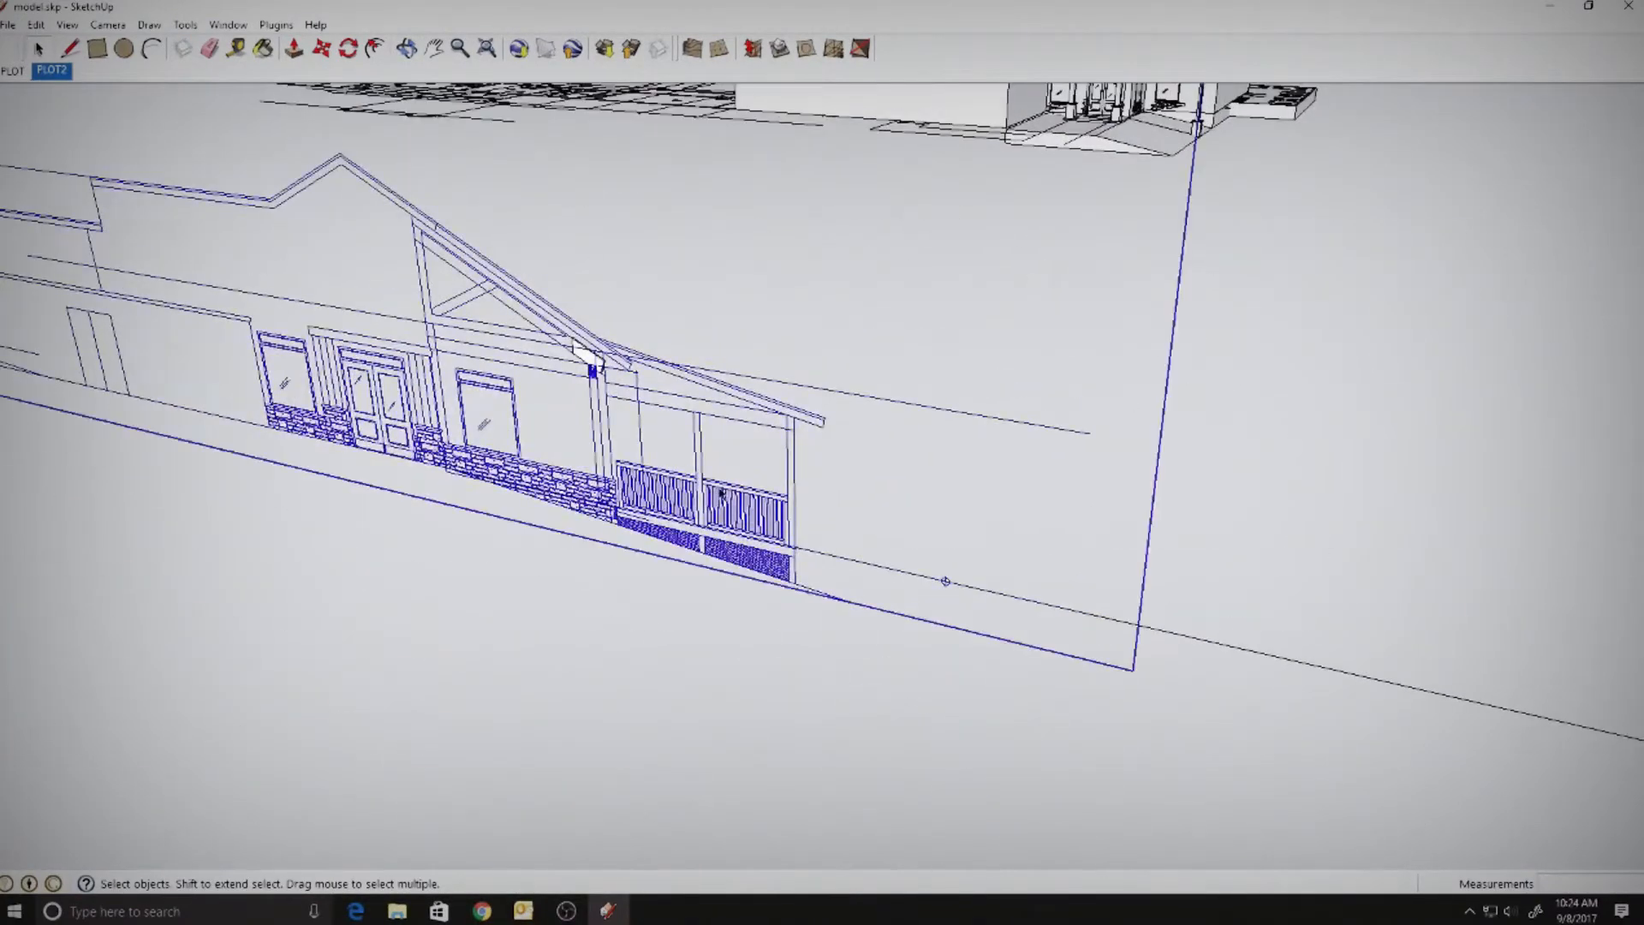
pyautogui.moveTo(575, 317); pyautogui.dragTo(955, 612)
pyautogui.hotkey('ctrl', 'c')
pyautogui.press('Escape')
pyautogui.click(35, 25)
pyautogui.click(51, 144)
pyautogui.rightClick(758, 492)
pyautogui.click(819, 241)
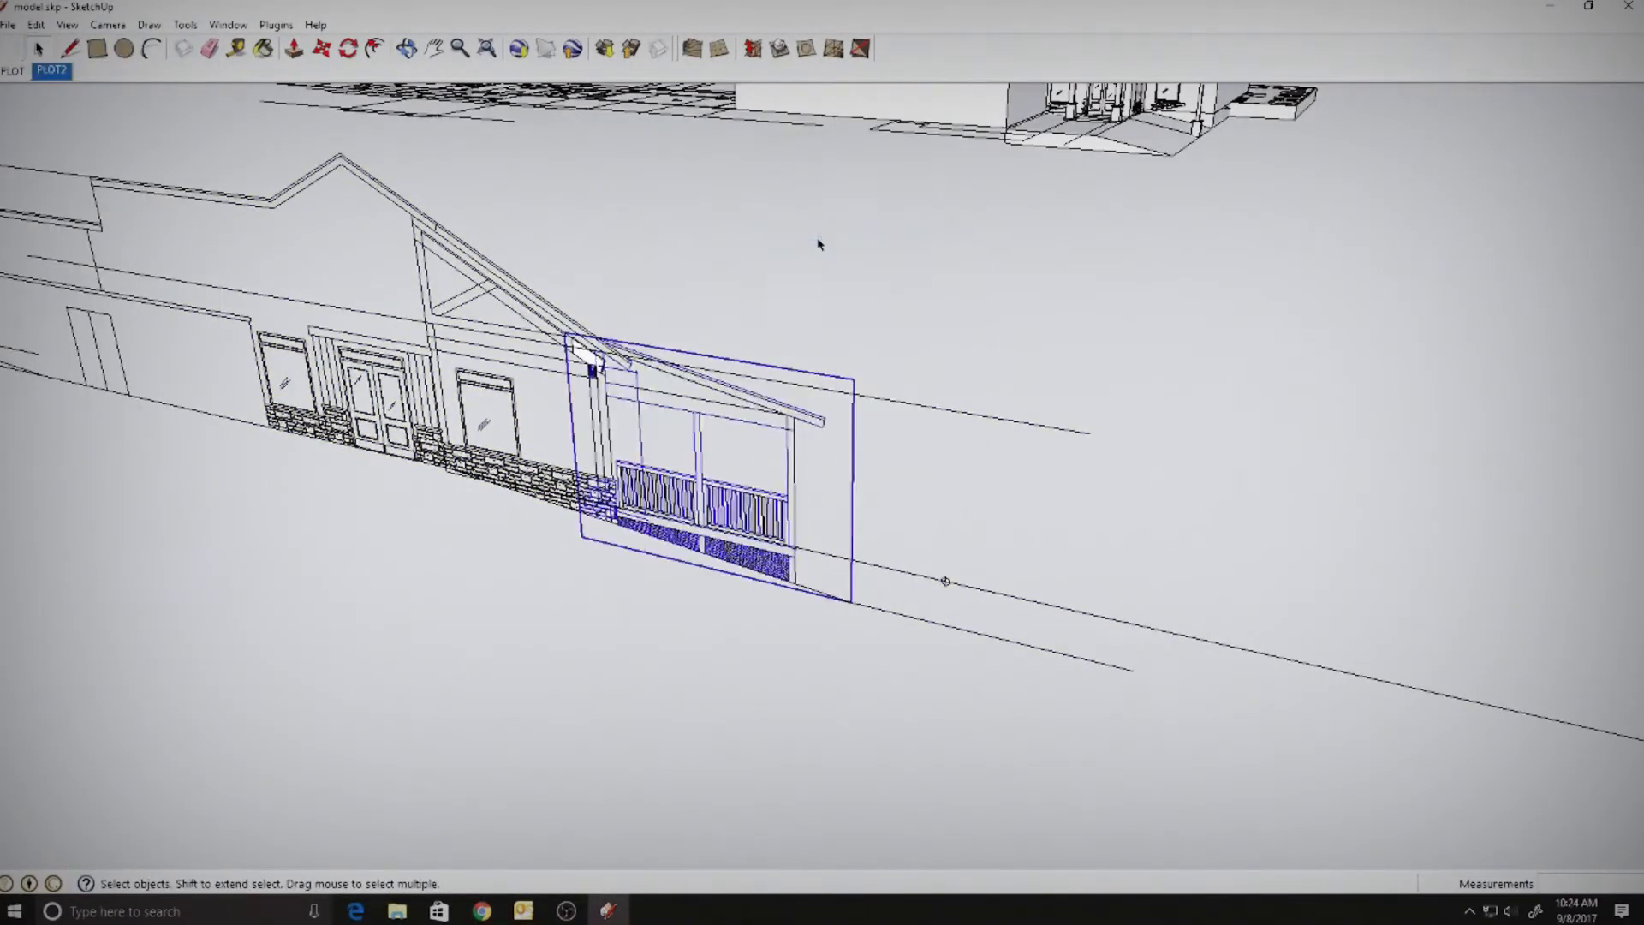
# - Move the grouped deck elevation from the drawing to the building's side wall
pyautogui.press('m')
pyautogui.moveTo(604, 360); pyautogui.dragTo(575, 408, button='middle')
pyautogui.click(575, 408)
pyautogui.keyDown('shift'); pyautogui.moveTo(942, 257); pyautogui.dragTo(651, 600, button='middle'); pyautogui.keyUp('shift')
pyautogui.scroll(5, 892, 376)
pyautogui.click(892, 396)
pyautogui.scroll(2, 892, 397)
pyautogui.moveTo(891, 396); pyautogui.dragTo(753, 613, button='middle')
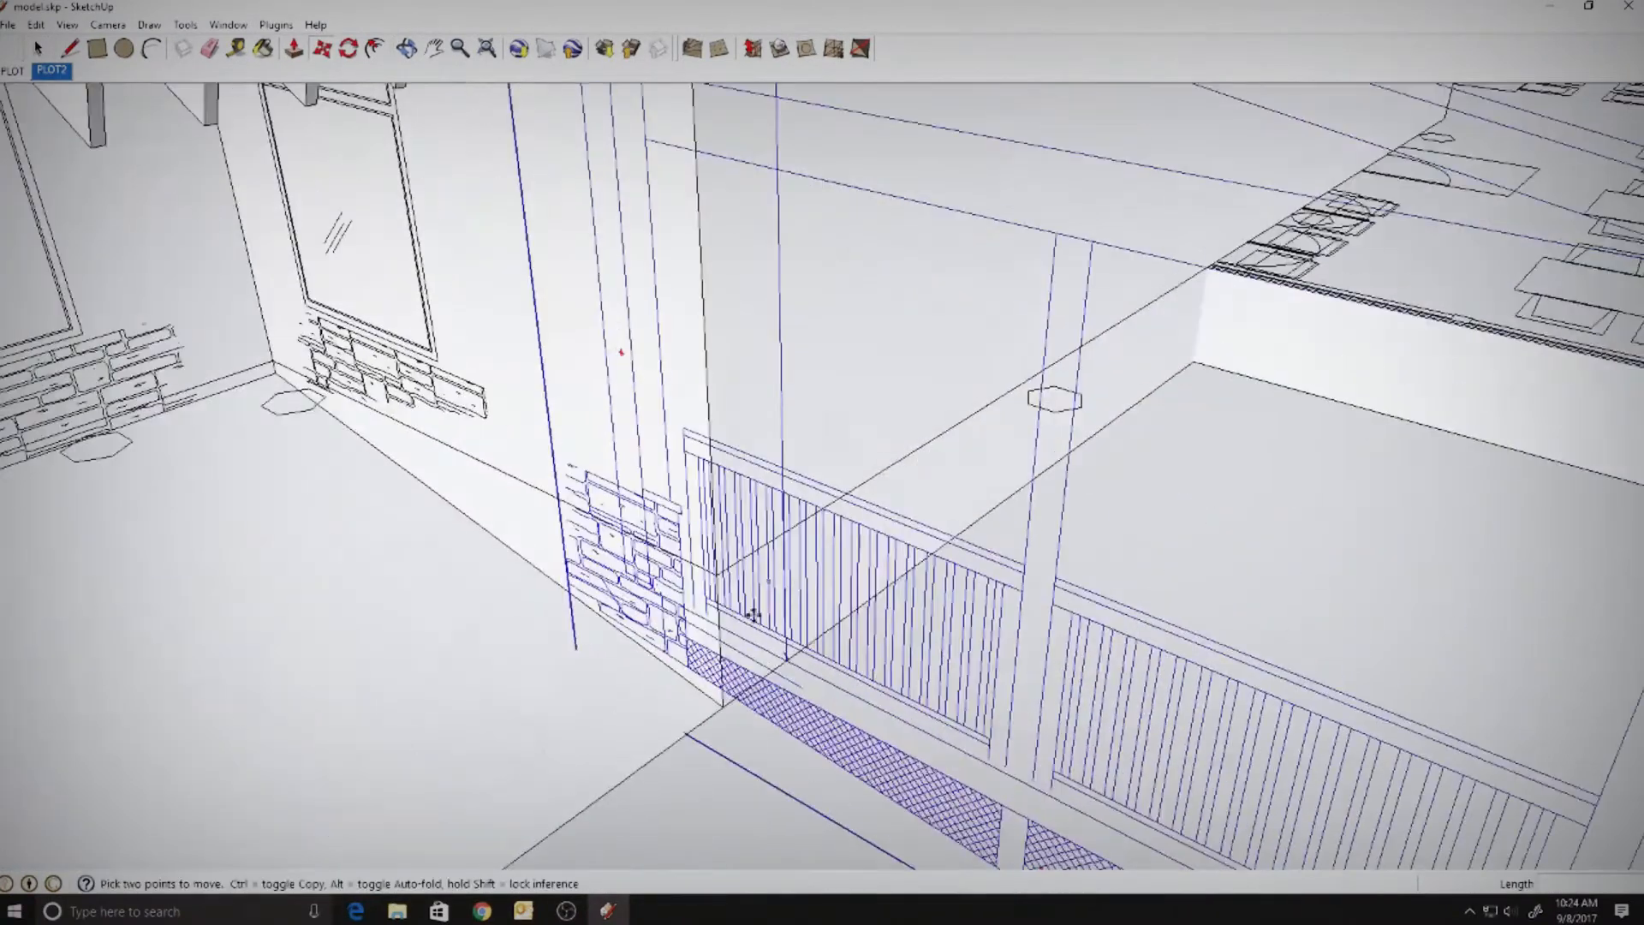
# - Move the deck elevation back along the side wall so its railing and lattice align with the deck base's front edge
pyautogui.click(753, 613)
pyautogui.scroll(4, 737, 561)
pyautogui.scroll(-2, 737, 558)
pyautogui.click(833, 562)
pyautogui.scroll(-2, 833, 562)
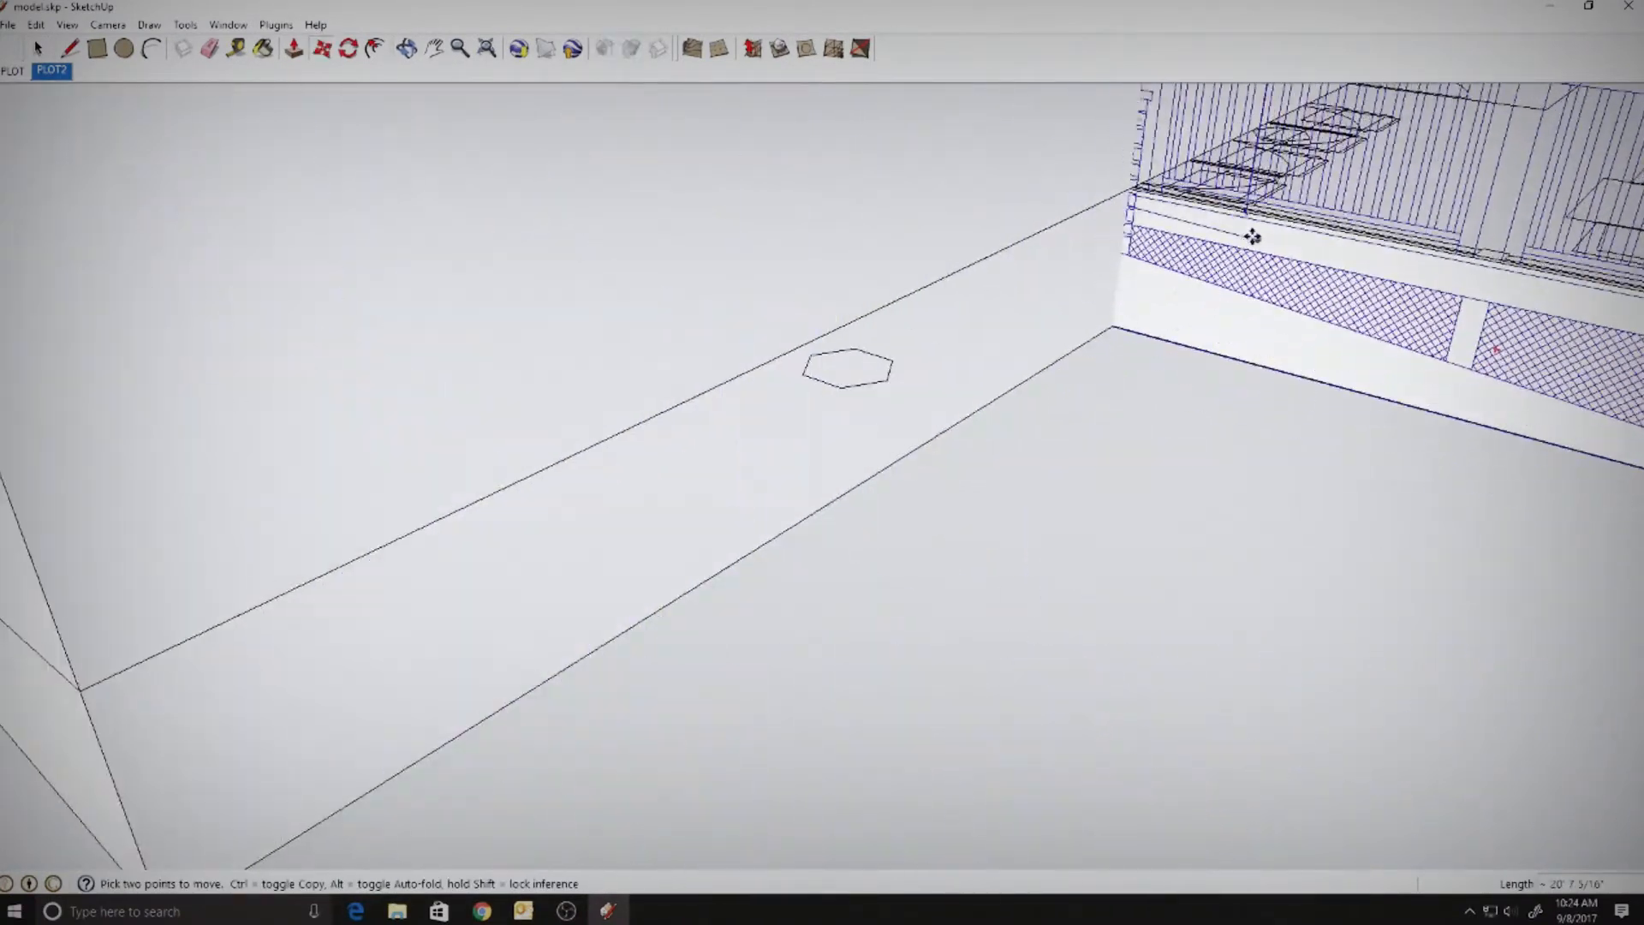
pyautogui.click(1251, 235)
pyautogui.press('space')
pyautogui.click(1193, 468)
# - Close the deck roof's profile on the elevation with lines and extrude it back over the deck
pyautogui.scroll(-4, 1193, 467)
pyautogui.moveTo(852, 367); pyautogui.dragTo(890, 188, button='middle')
pyautogui.moveTo(1028, 360); pyautogui.dragTo(907, 411, button='middle')
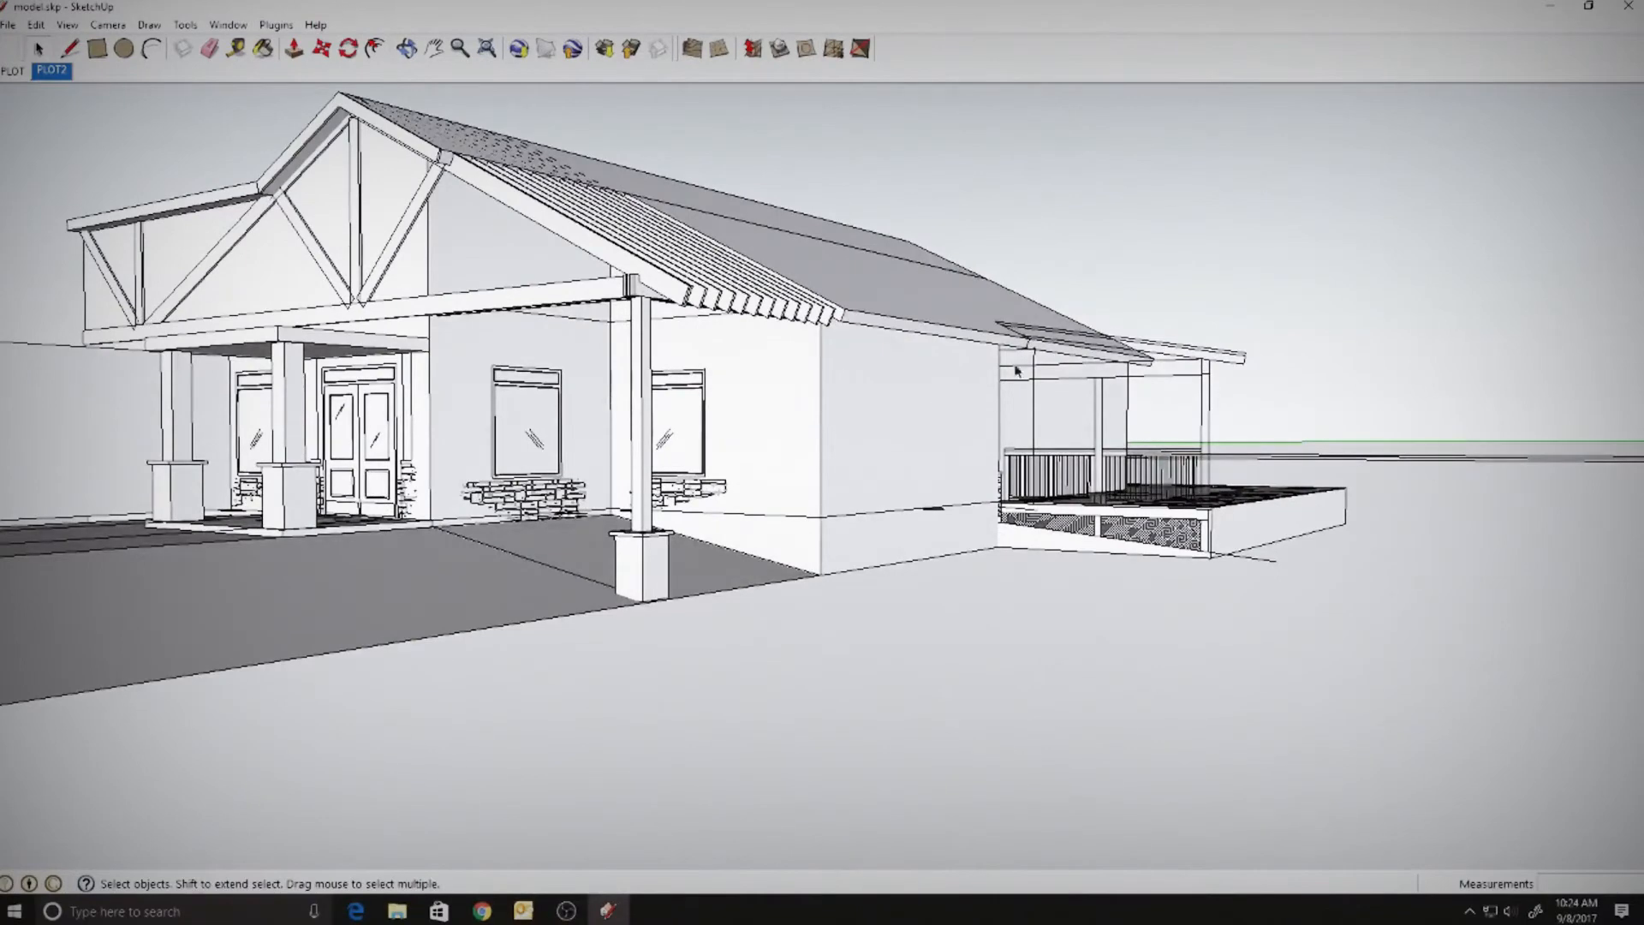
pyautogui.moveTo(1016, 370); pyautogui.dragTo(890, 583, button='middle')
pyautogui.scroll(3, 942, 360)
pyautogui.click(1219, 440)
pyautogui.scroll(2, 1216, 447)
pyautogui.click(1201, 454)
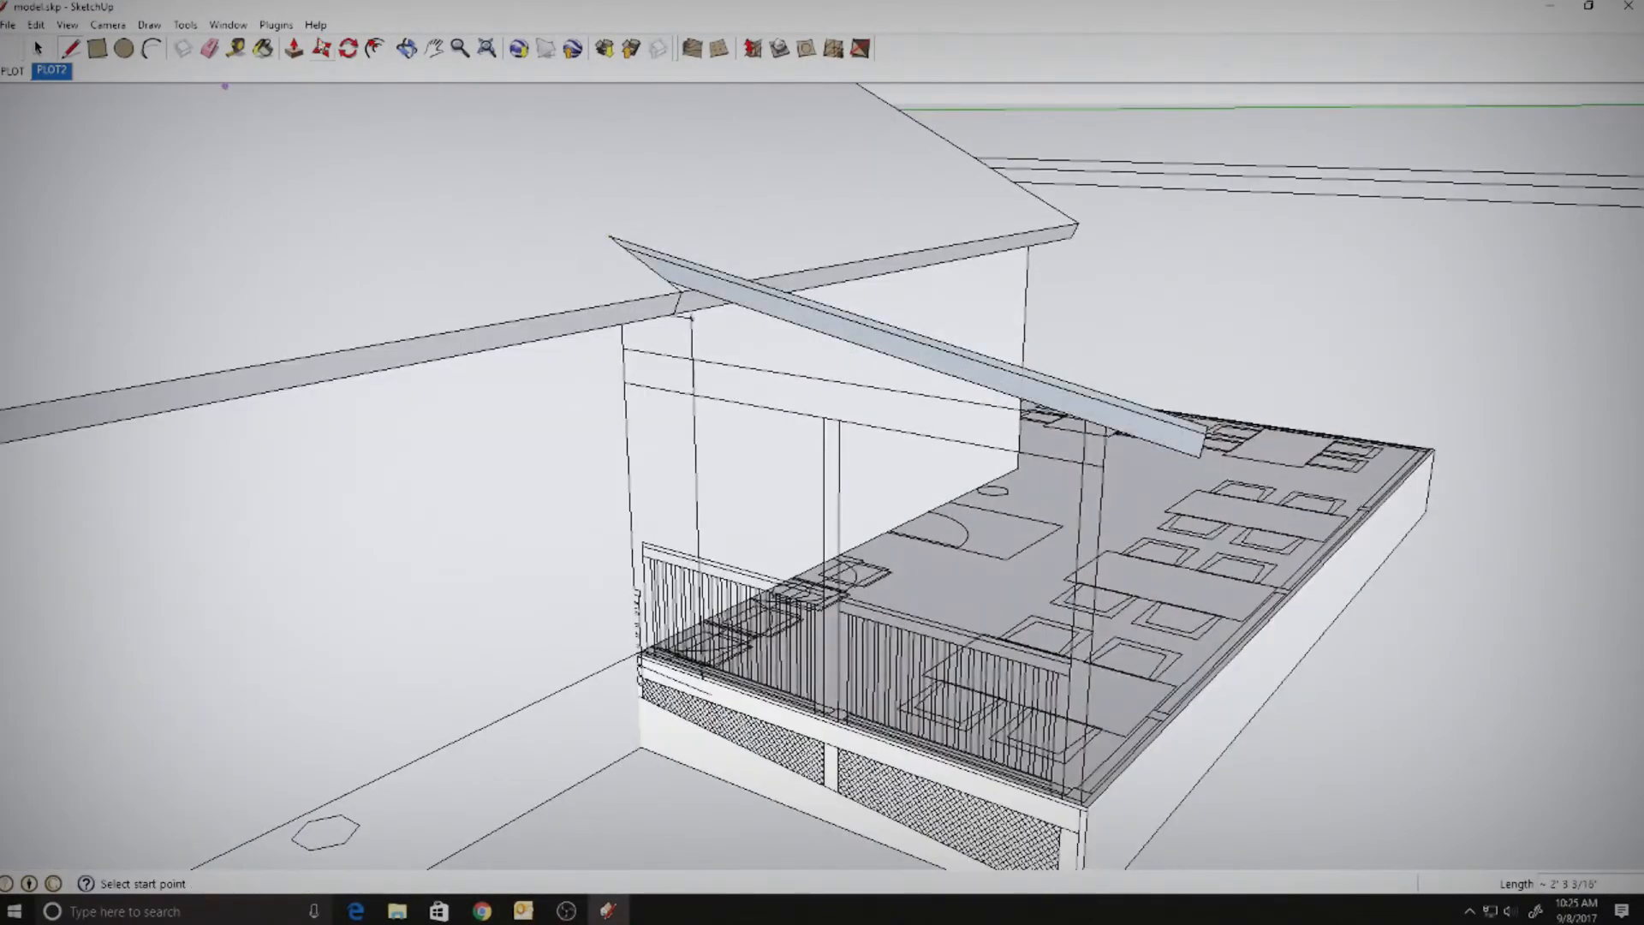
pyautogui.press('p')
pyautogui.click(1139, 420)
pyautogui.click(1027, 195)
# - Make the deck roof a group and save the model
pyautogui.press('space')
pyautogui.scroll(-3, 1120, 342)
pyautogui.rightClick(1046, 293)
pyautogui.click(965, 411)
pyautogui.rightClick(1043, 288)
pyautogui.click(1145, 437)
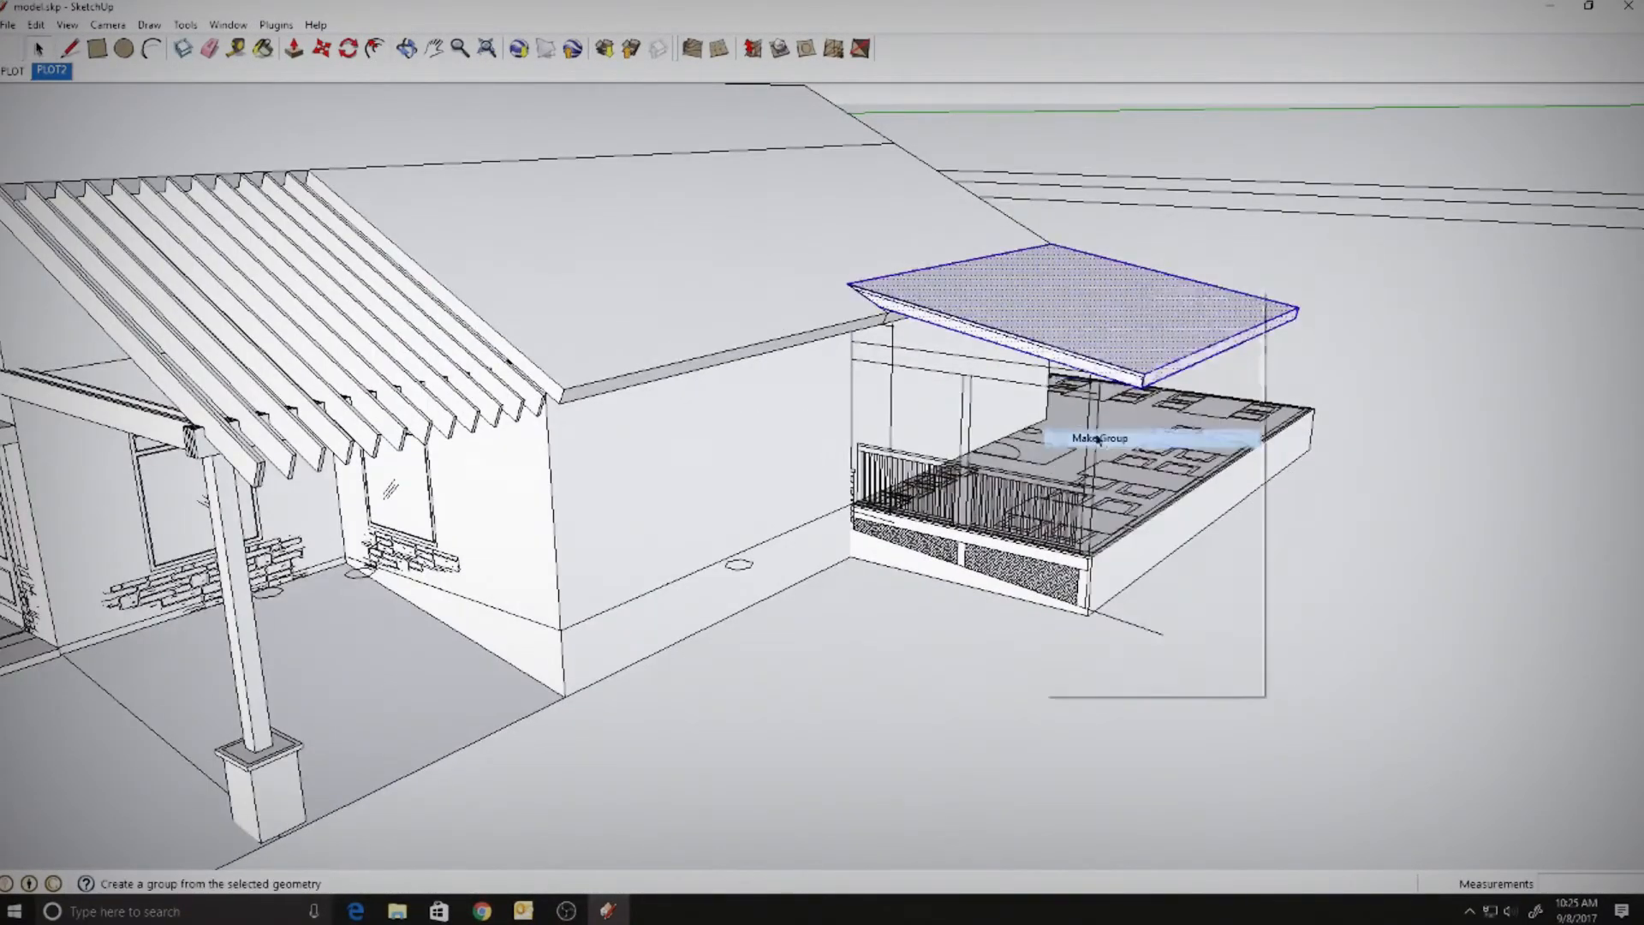
pyautogui.moveTo(1145, 437); pyautogui.dragTo(1199, 545, button='middle')
pyautogui.click(10, 24)
pyautogui.click(45, 84)
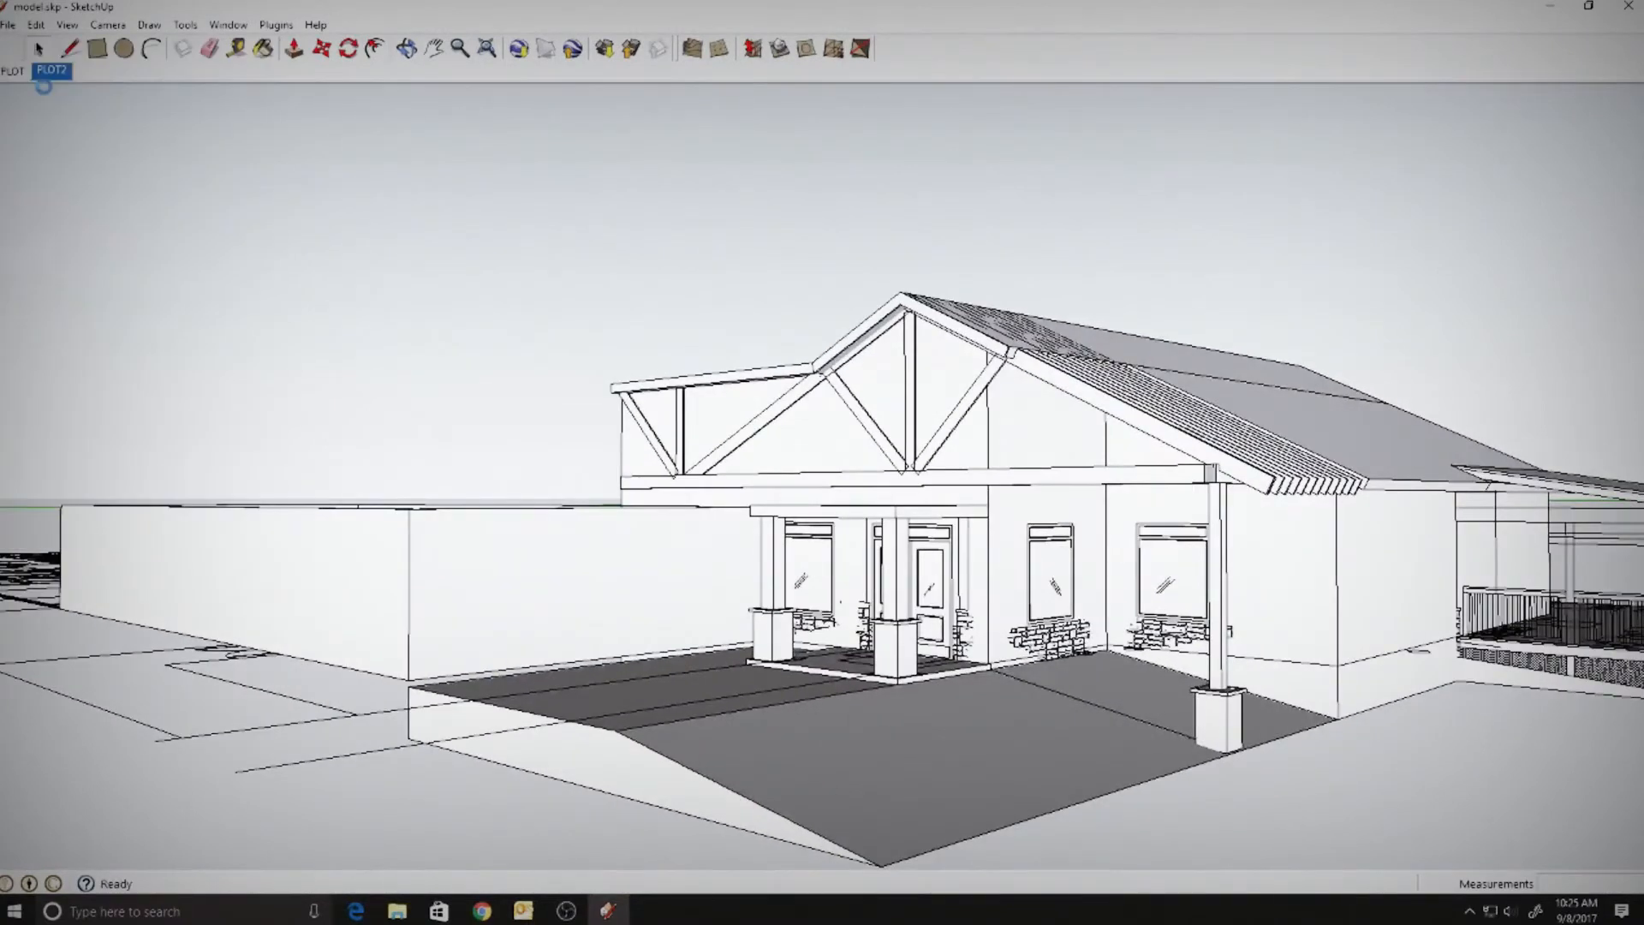
# - Delete the leftover elevation drawings beside the building
pyautogui.moveTo(865, 393); pyautogui.dragTo(856, 616, button='middle')
pyautogui.scroll(-2, 942, 514)
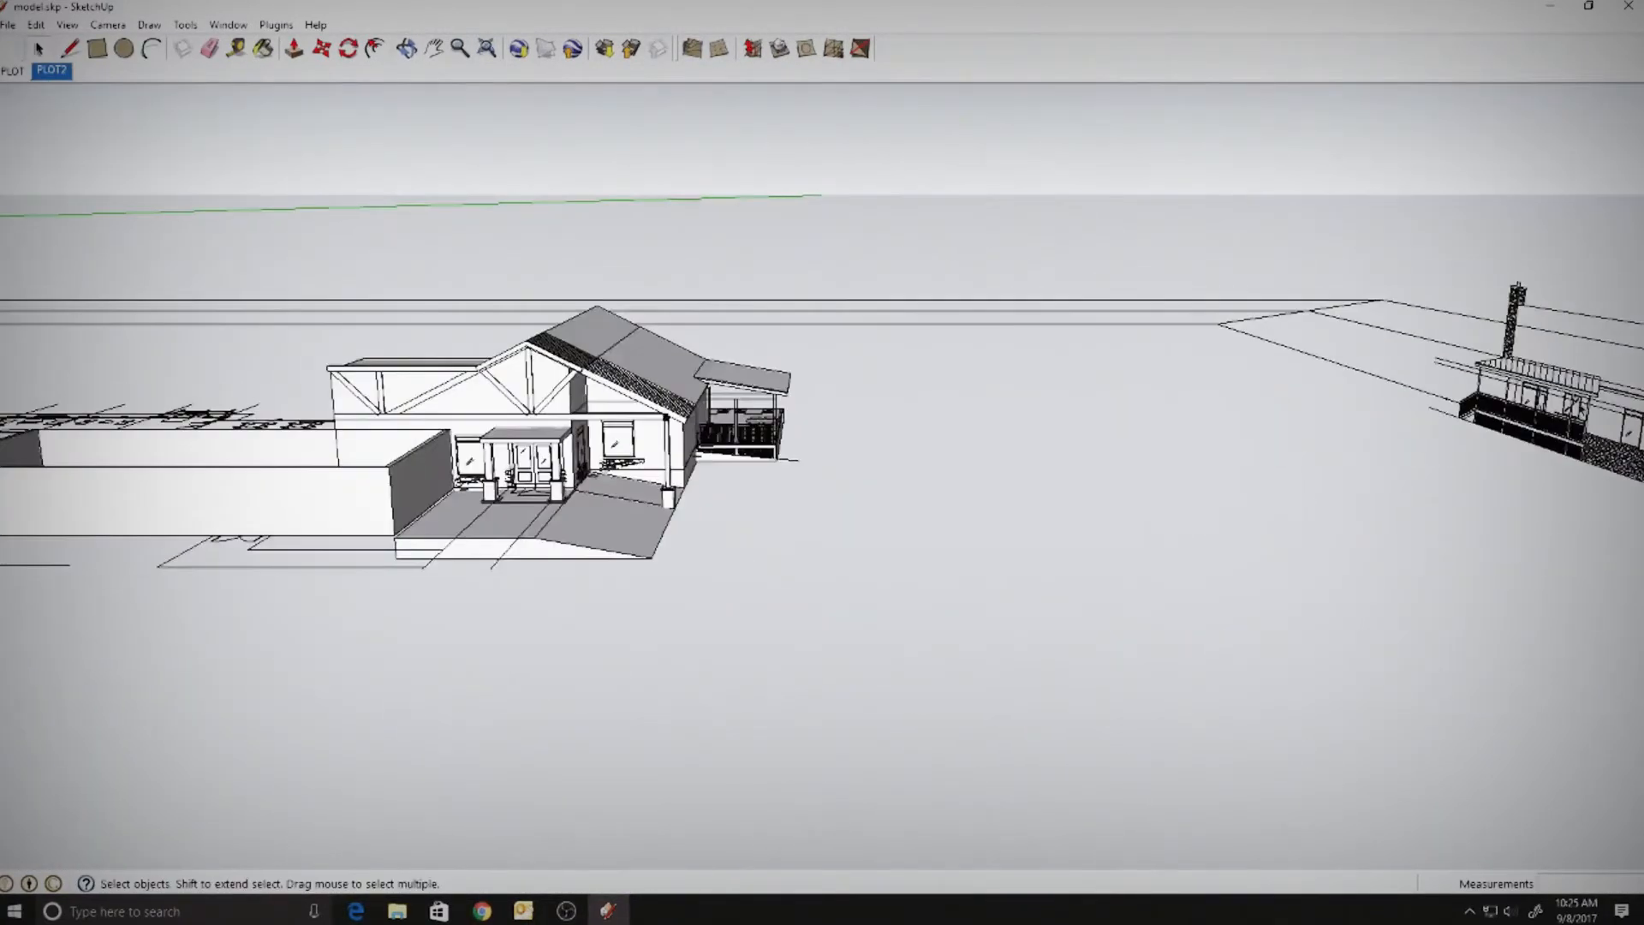
pyautogui.moveTo(959, 488)
pyautogui.mouseDown(button='middle')
pyautogui.moveTo(866, 517)
pyautogui.moveTo(867, 583)
pyautogui.mouseUp(button='middle')
pyautogui.scroll(-5, 866, 518)
pyautogui.press('Delete')
pyautogui.scroll(3, 844, 477)
pyautogui.scroll(-4, 895, 428)
# - Delete the large outline lines surrounding the building
pyautogui.moveTo(856, 531); pyautogui.dragTo(753, 624)
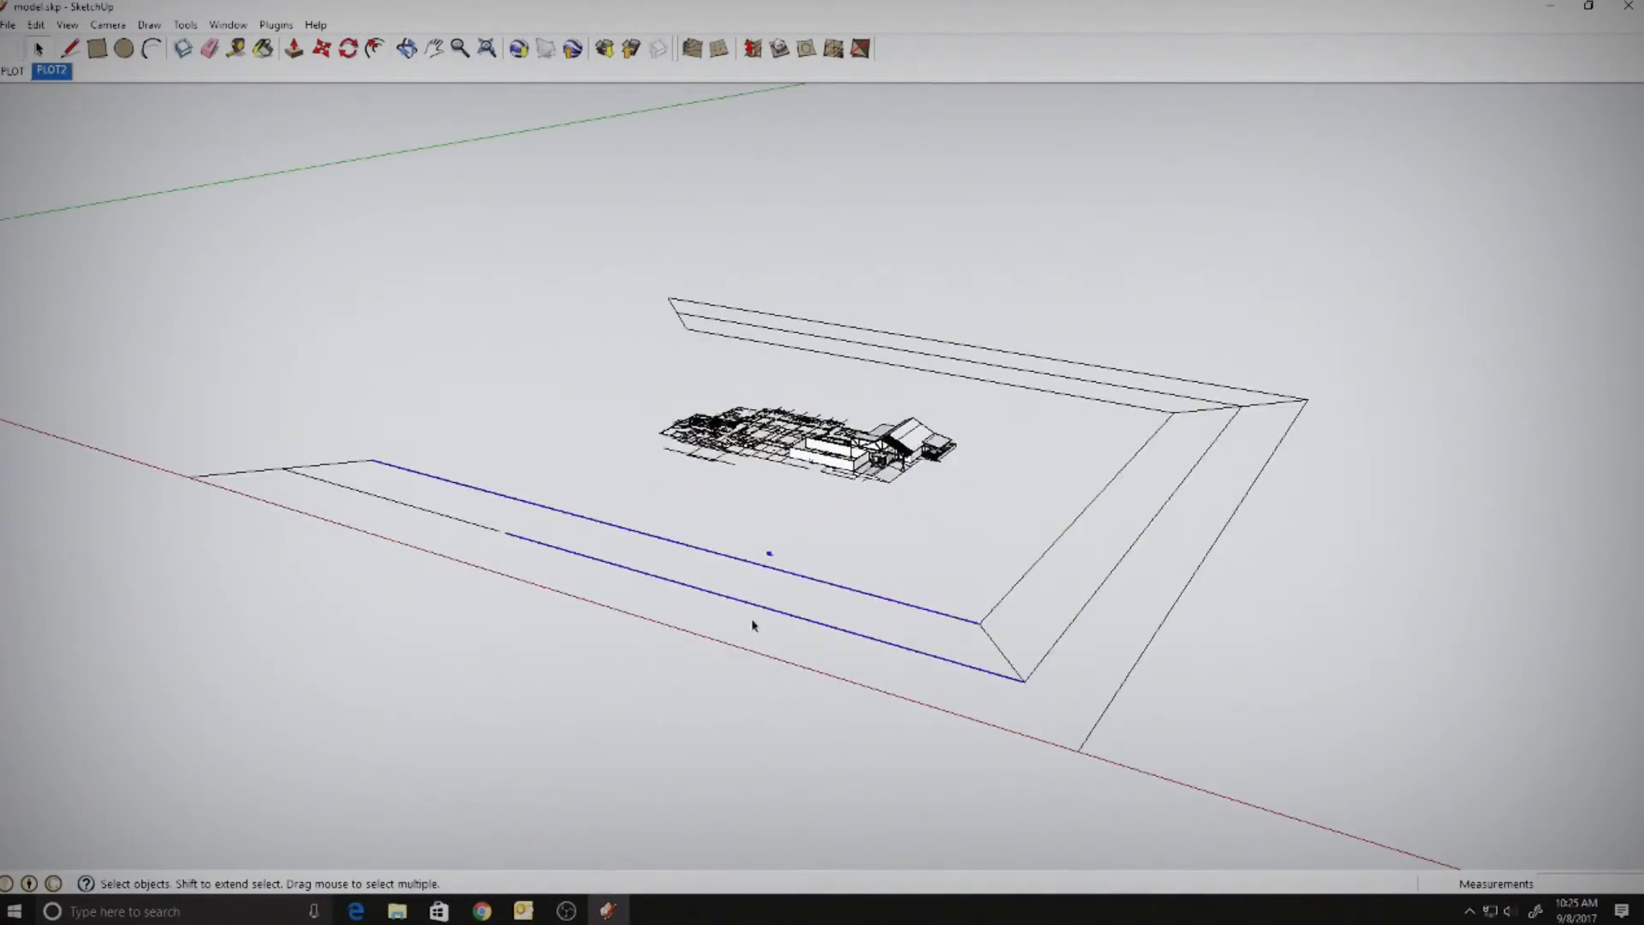
pyautogui.press('Delete')
pyautogui.moveTo(1250, 685); pyautogui.dragTo(976, 531)
pyautogui.press('Delete')
pyautogui.scroll(8, 890, 403)
pyautogui.moveTo(859, 548); pyautogui.dragTo(818, 382, button='middle')
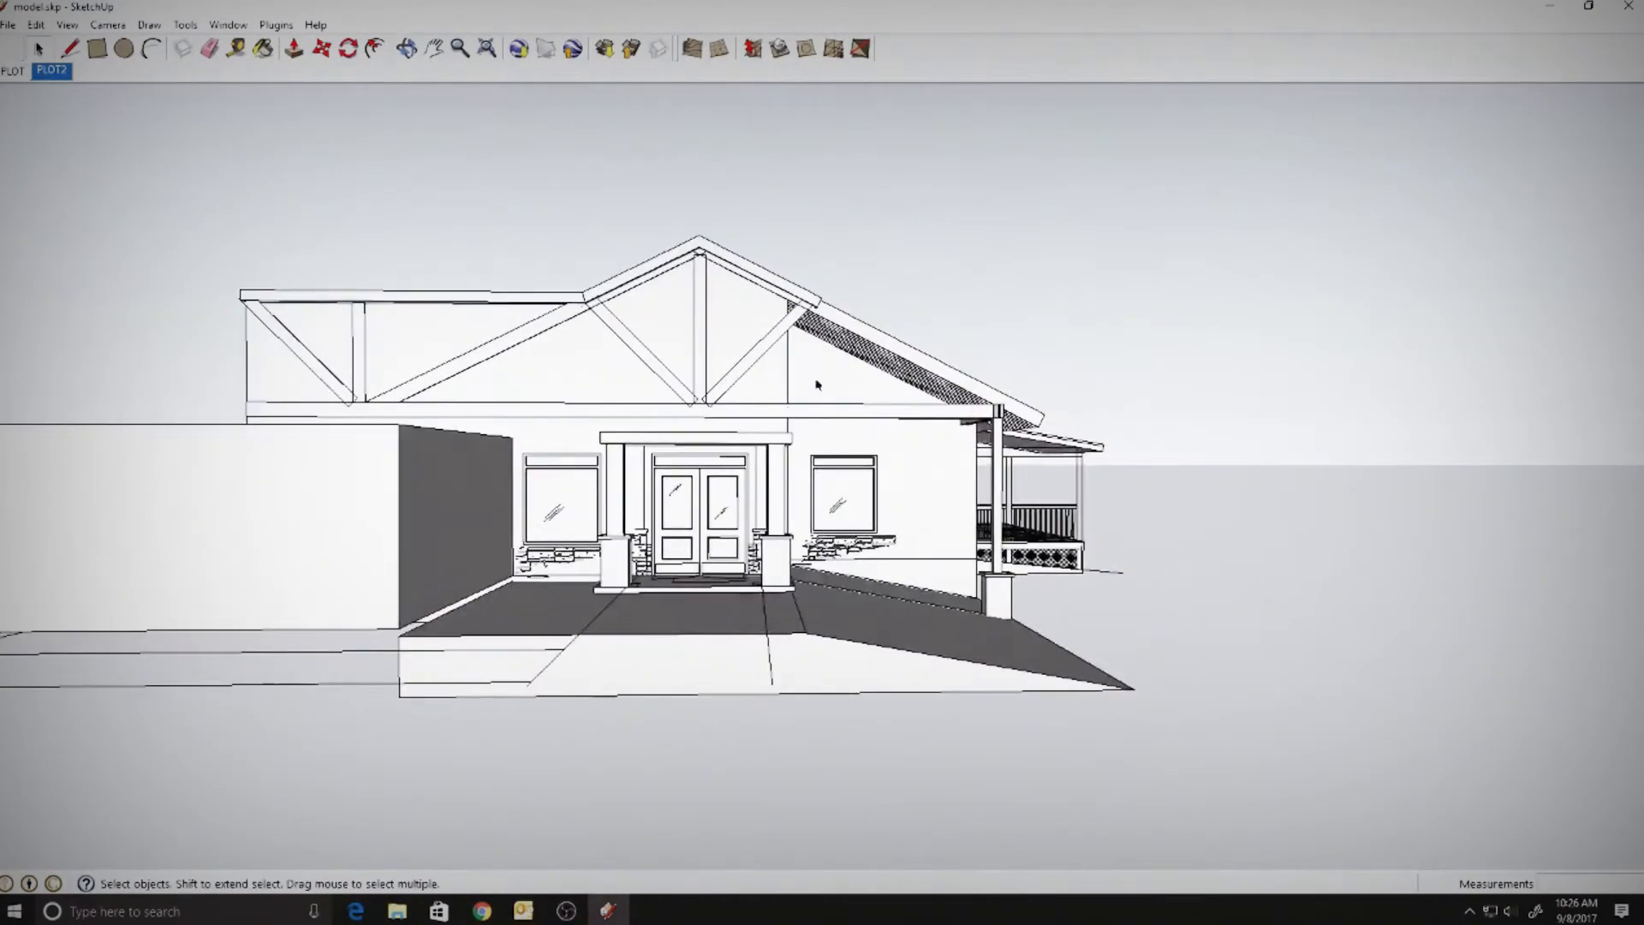
# - Open the style's edge settings and turn off the display of edges
pyautogui.click(231, 25)
pyautogui.click(67, 126)
pyautogui.click(1451, 272)
# - Display shadows, set the shadow time to 01:46 PM and the light level to 82
pyautogui.click(228, 25)
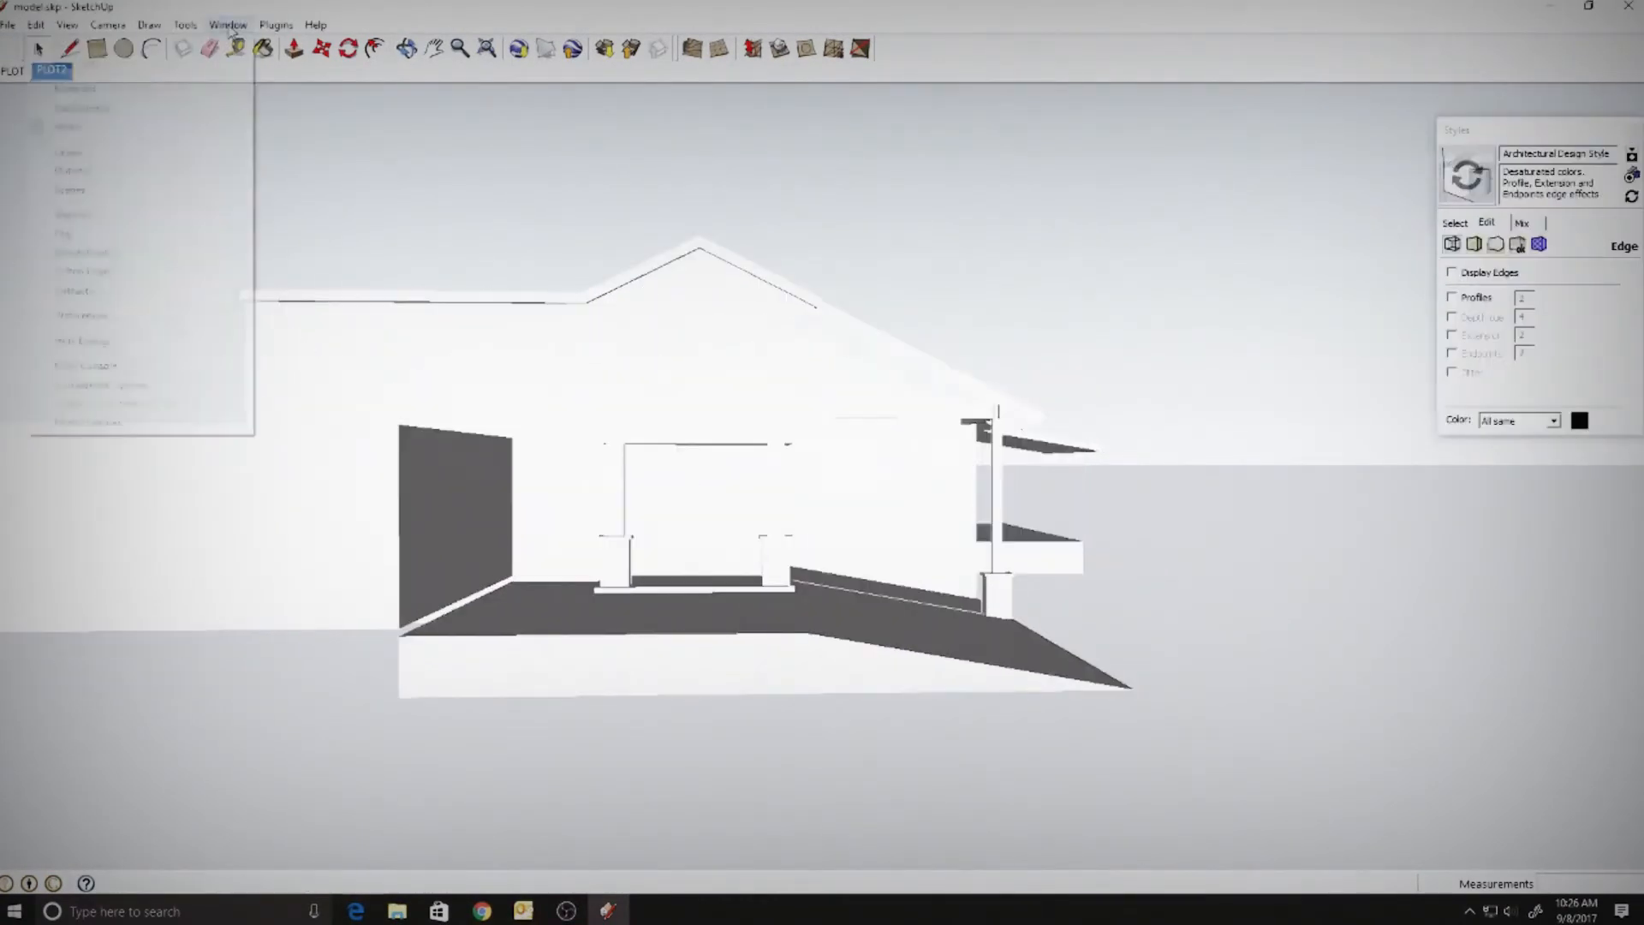
pyautogui.click(74, 214)
pyautogui.click(1304, 119)
pyautogui.moveTo(1318, 137)
pyautogui.mouseDown()
pyautogui.moveTo(1280, 137)
pyautogui.moveTo(1322, 137)
pyautogui.mouseUp()
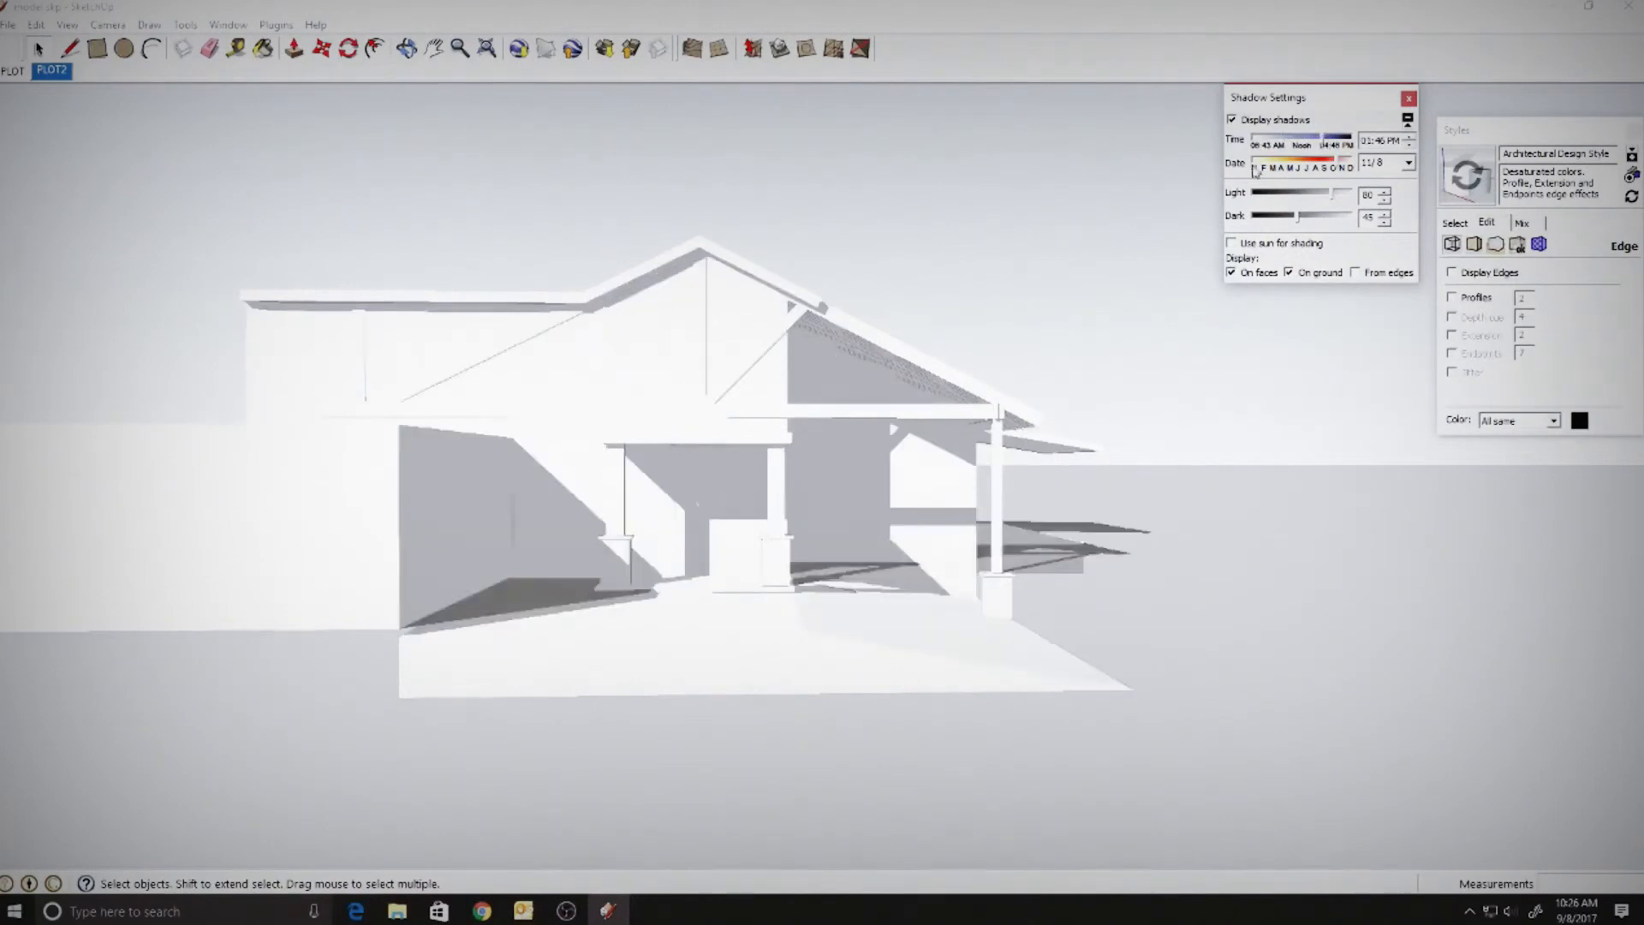
pyautogui.moveTo(1332, 193); pyautogui.dragTo(1338, 192)
# - Turn the display of edges on again and frame the front entry with the side deck
pyautogui.moveTo(1113, 414); pyautogui.dragTo(814, 422, button='middle')
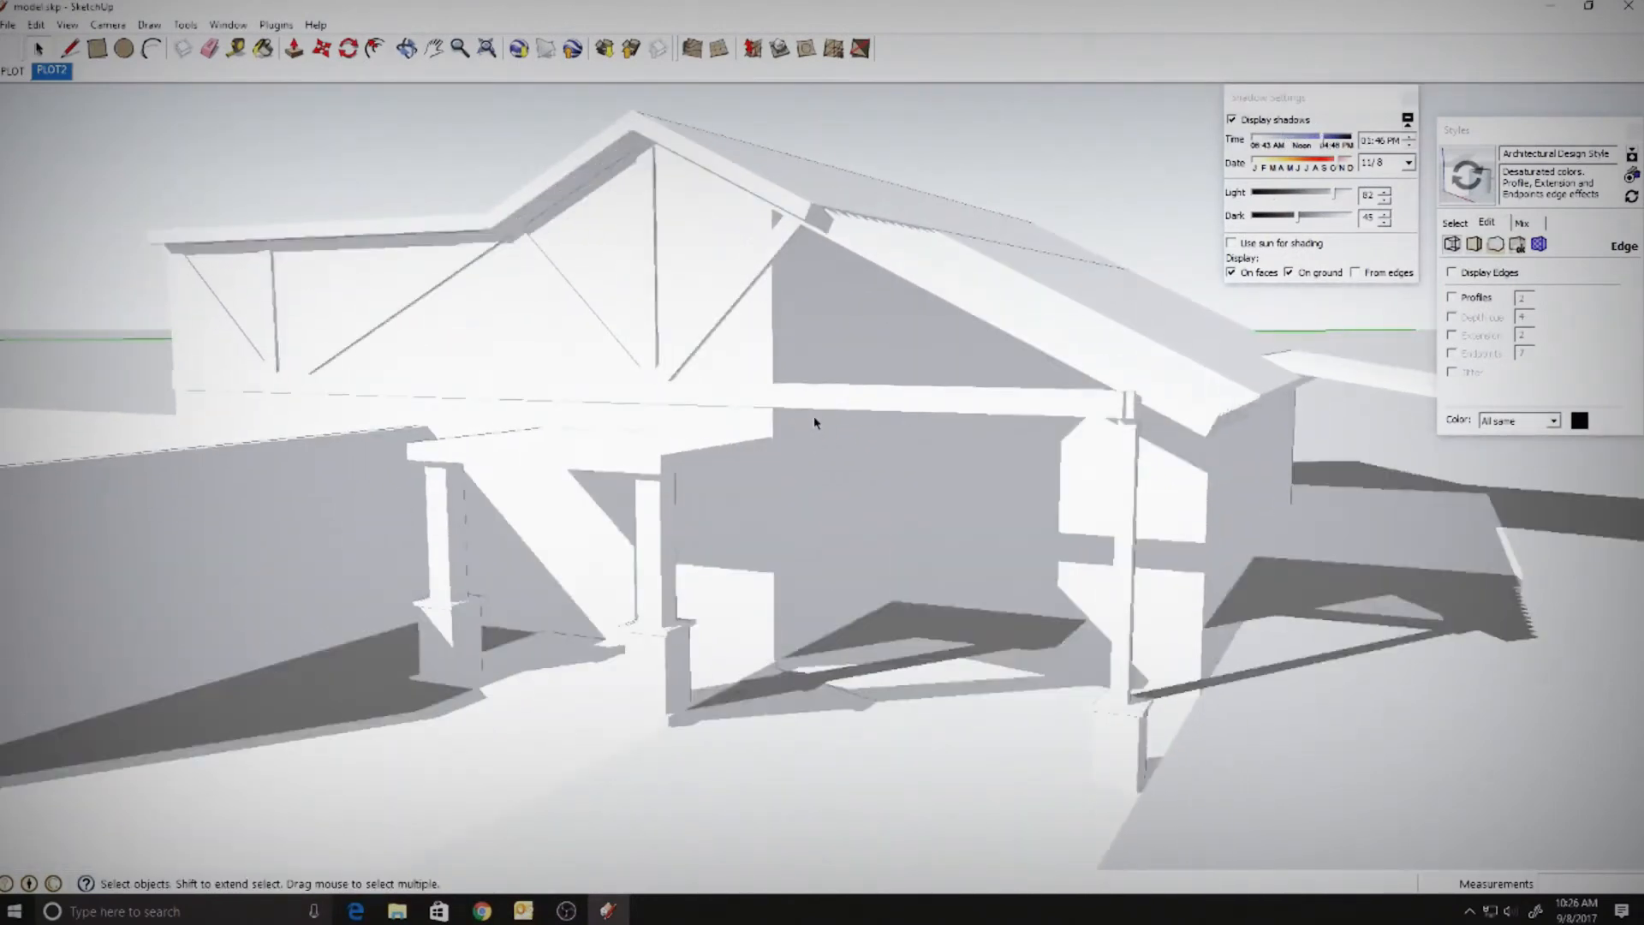
pyautogui.click(1451, 273)
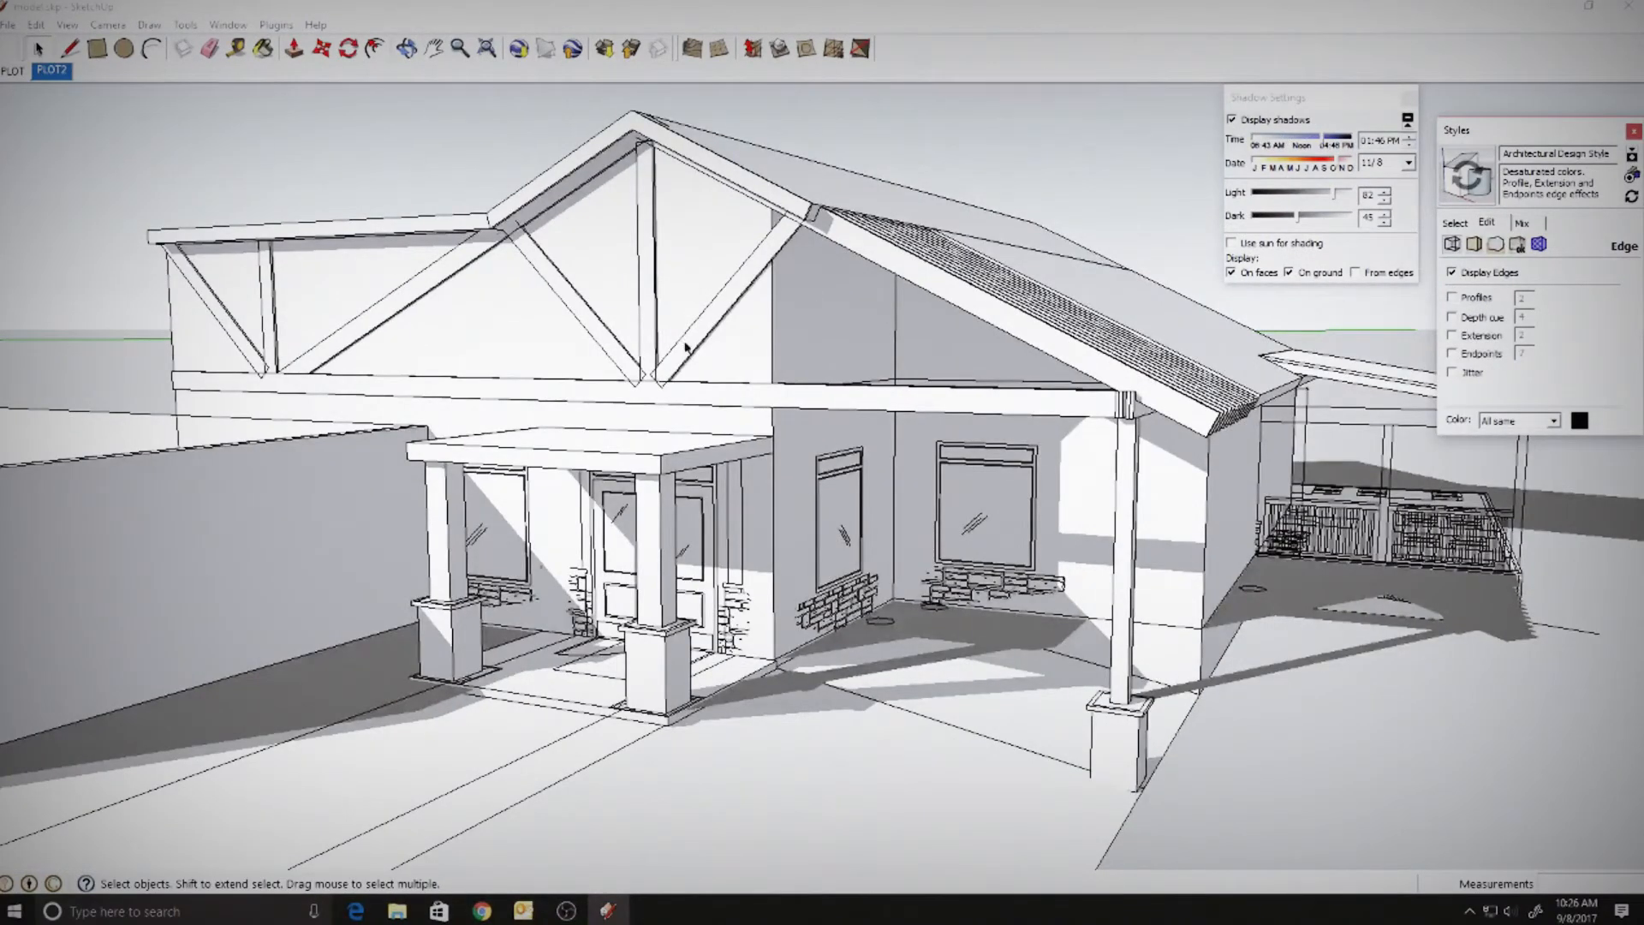
pyautogui.moveTo(765, 396); pyautogui.dragTo(816, 456, button='middle')
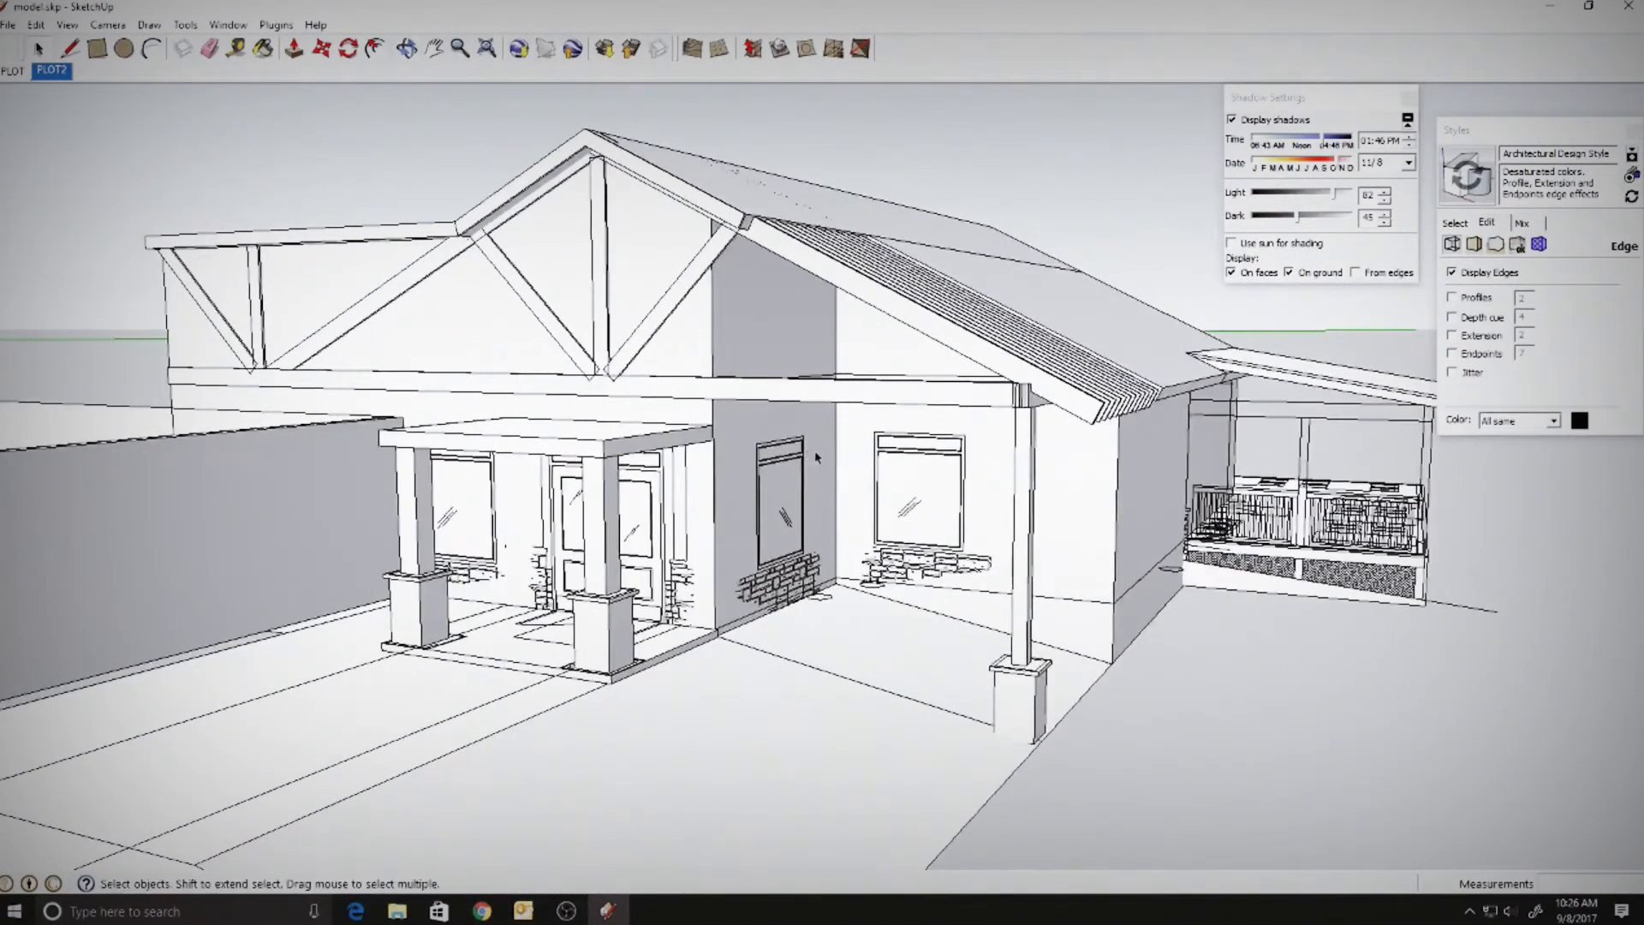
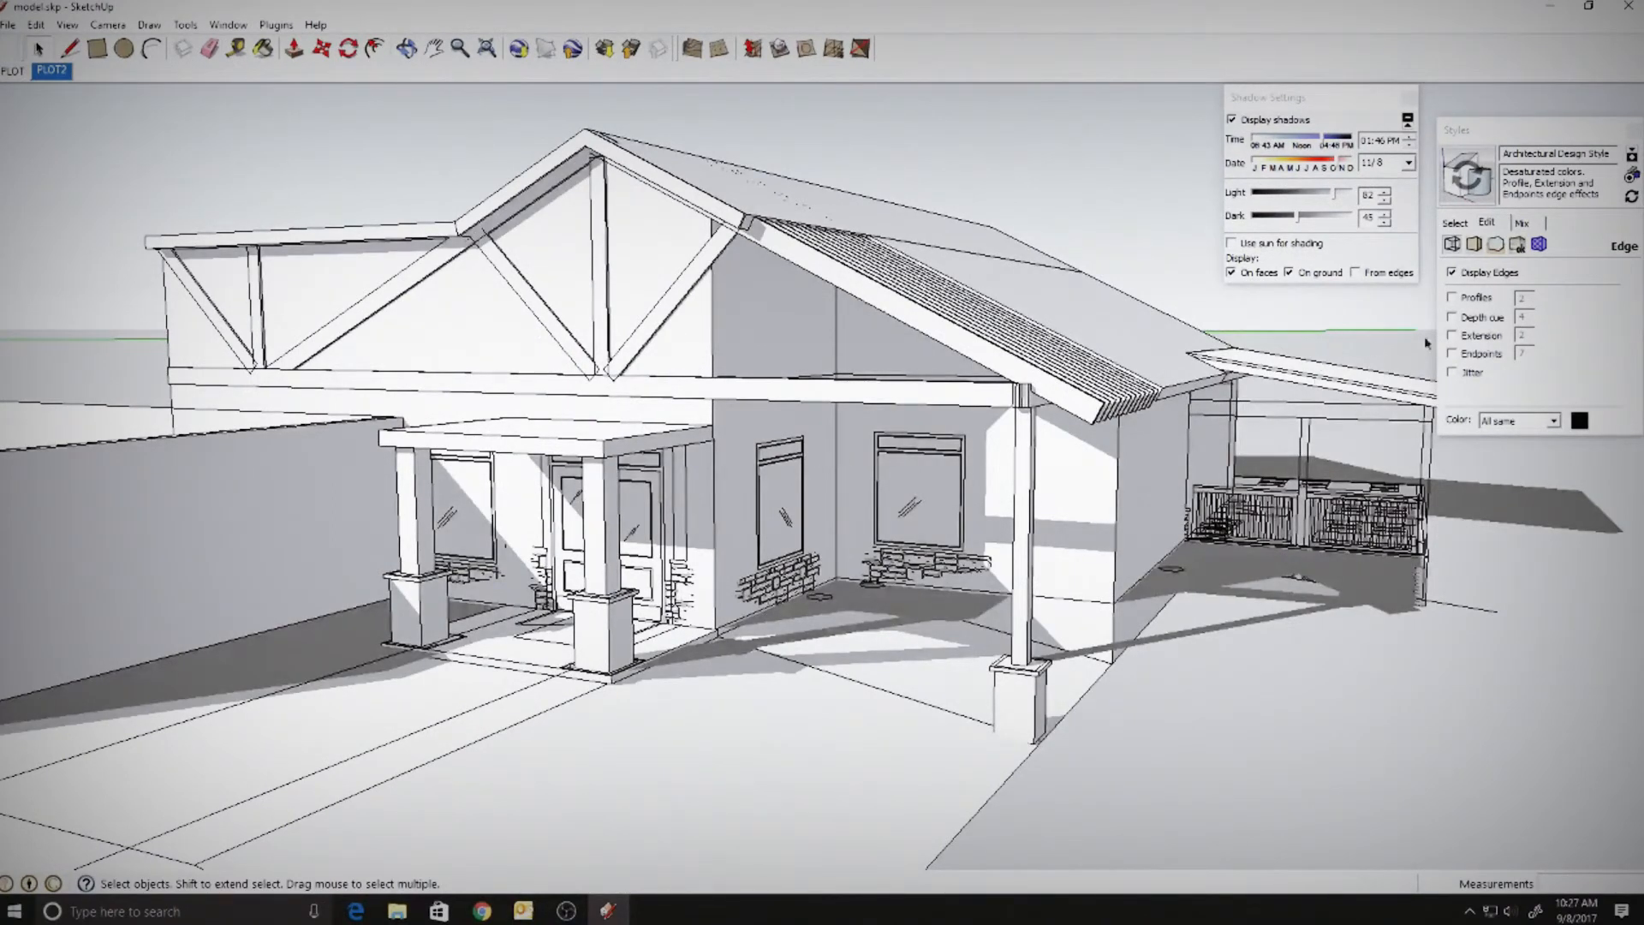
# - Turn off shadows on the ground and close the shadow and style settings
pyautogui.click(1287, 273)
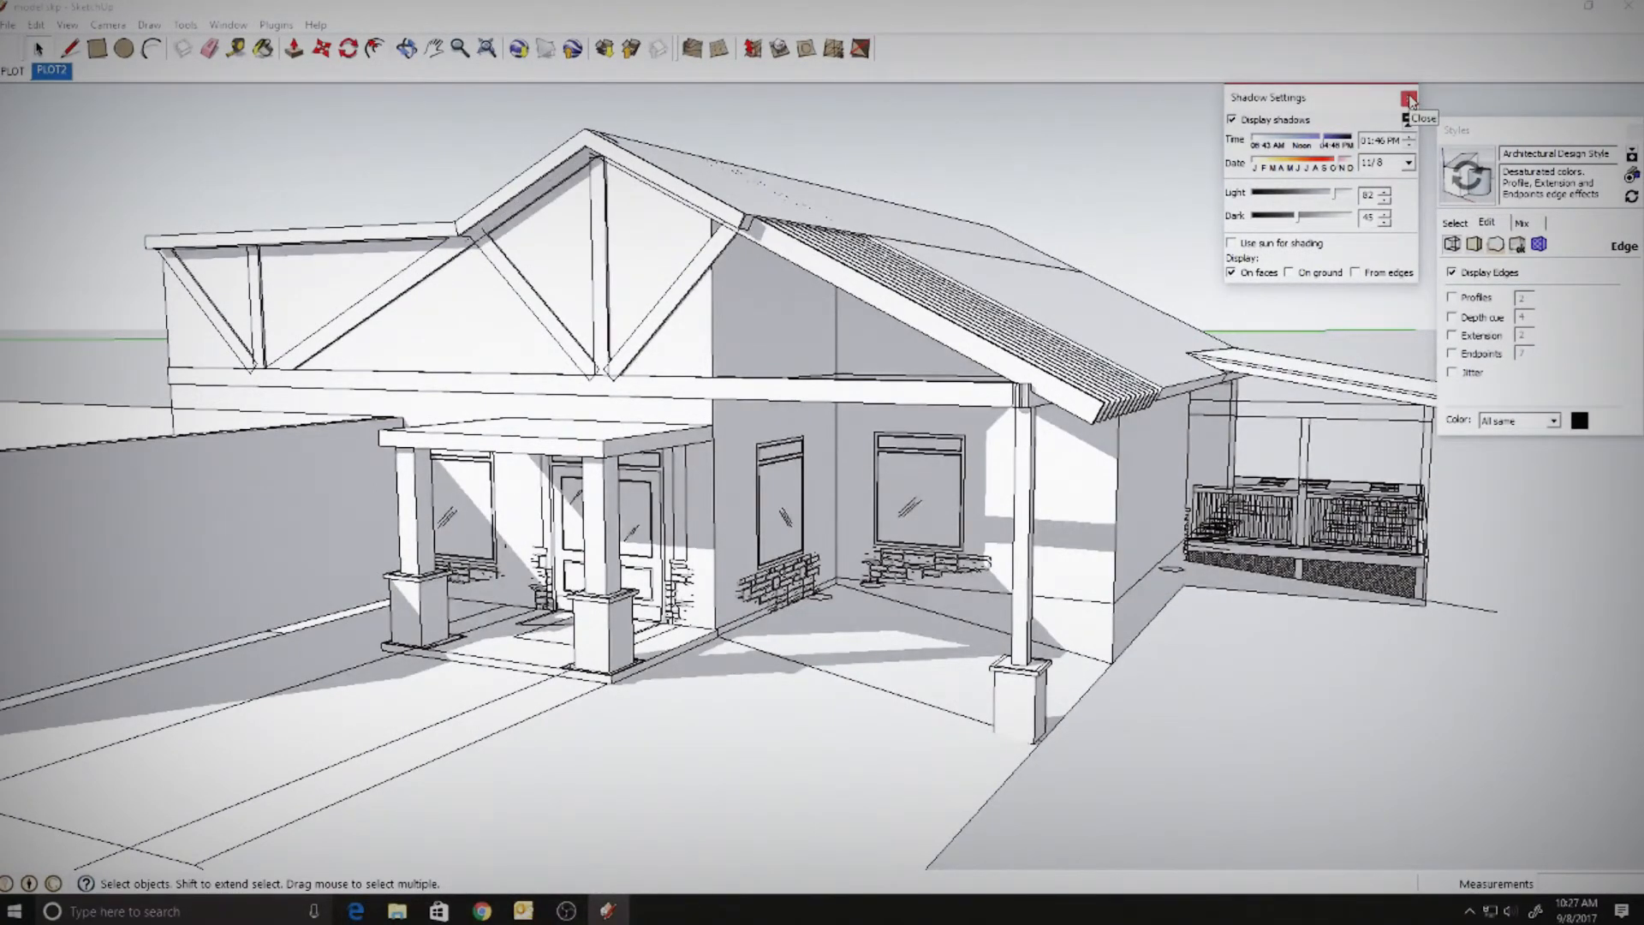
pyautogui.click(1408, 99)
pyautogui.moveTo(702, 515); pyautogui.dragTo(751, 447, button='middle')
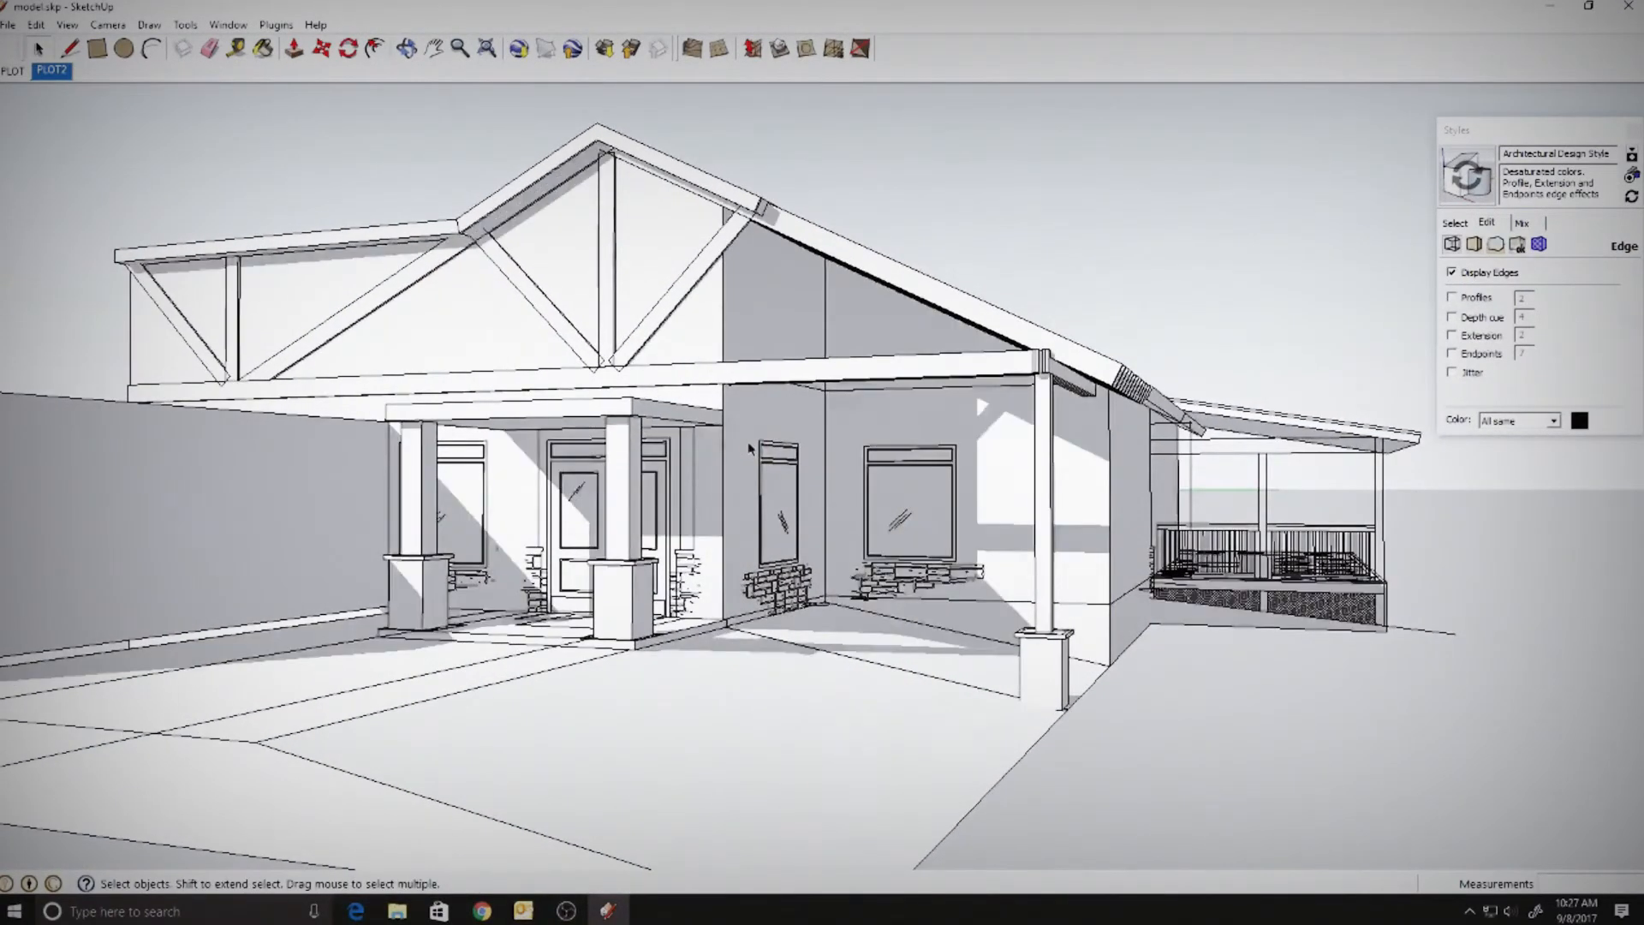
pyautogui.click(1633, 132)
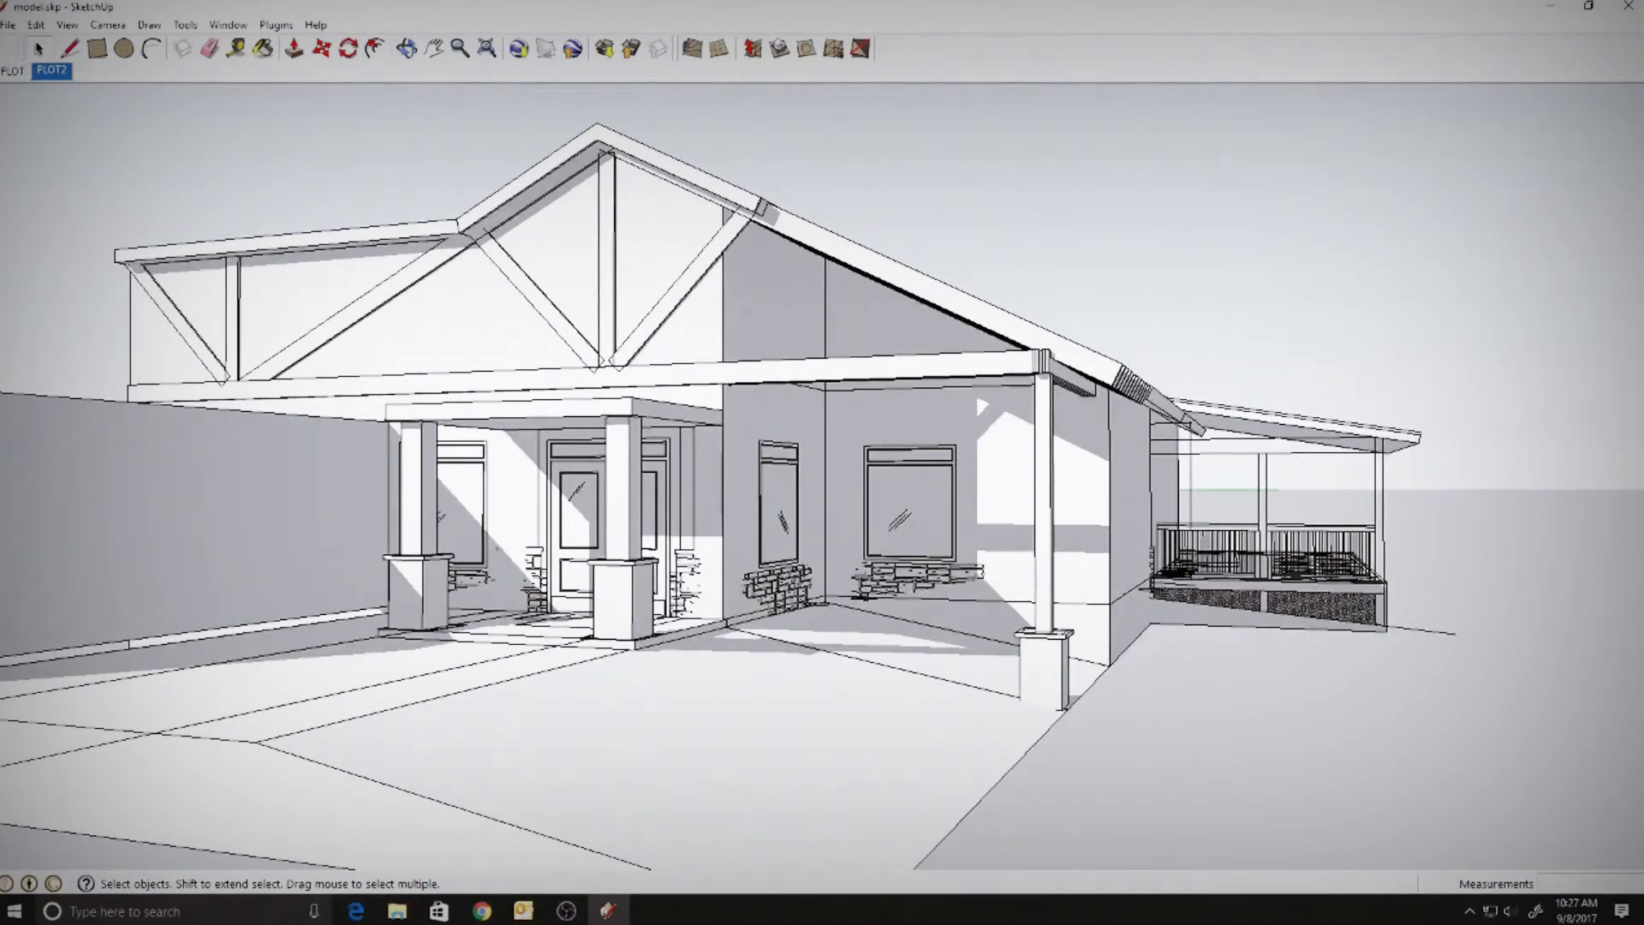
# - Save the model and export the current view as a JPEG image named 1 in the lake sinclair model folder
pyautogui.click(7, 24)
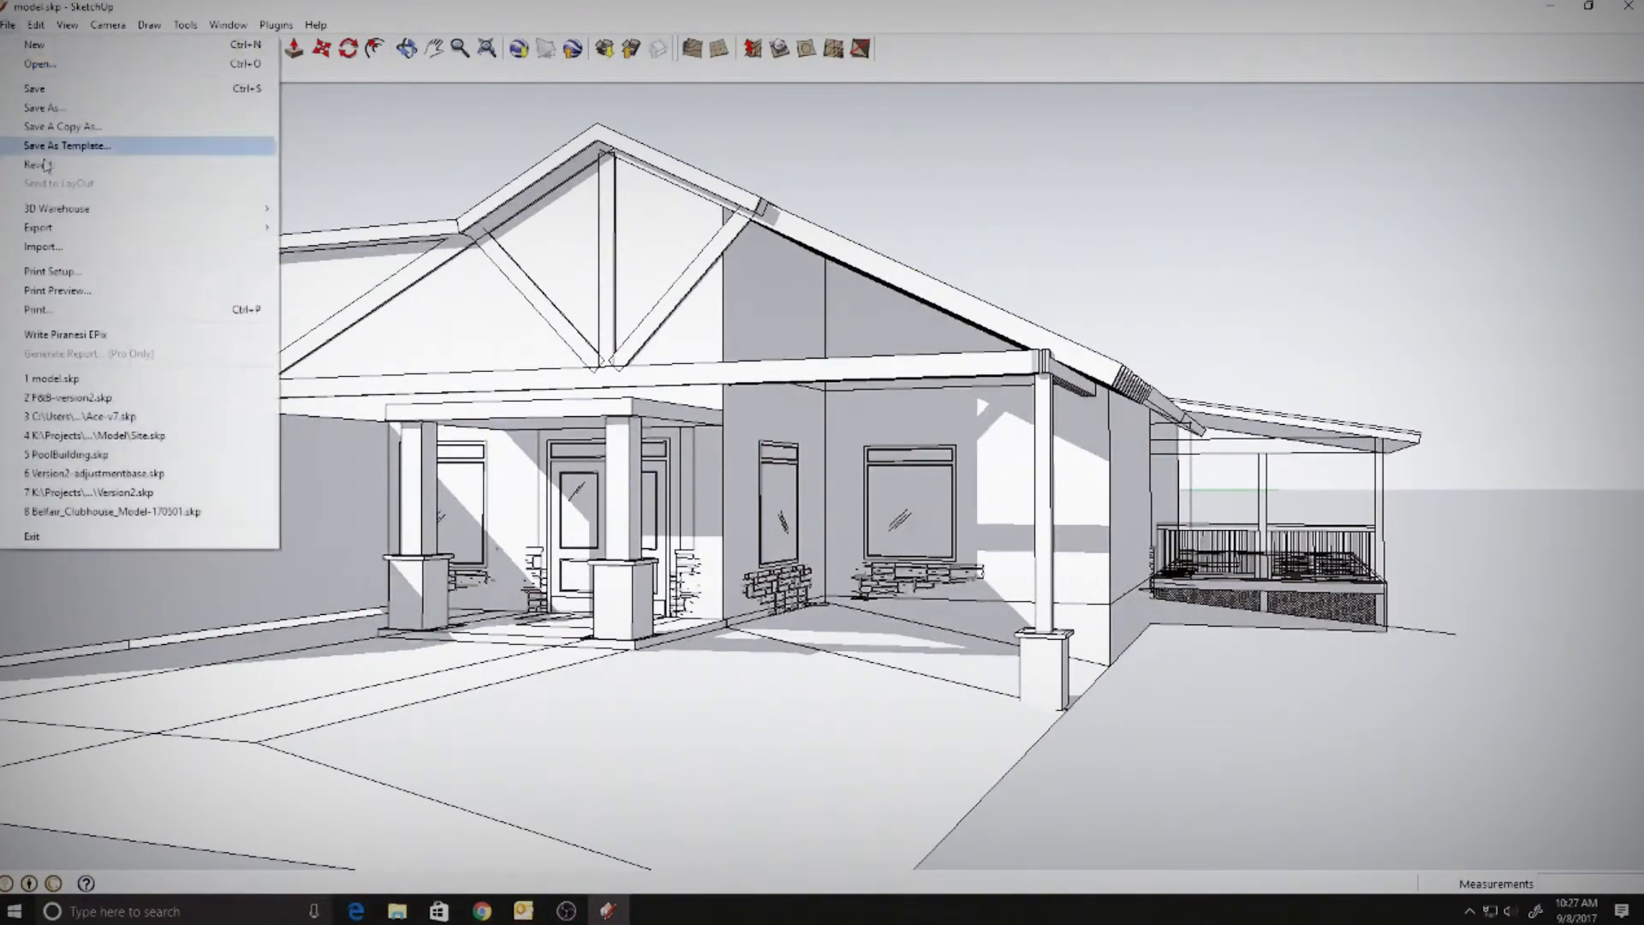
pyautogui.click(47, 91)
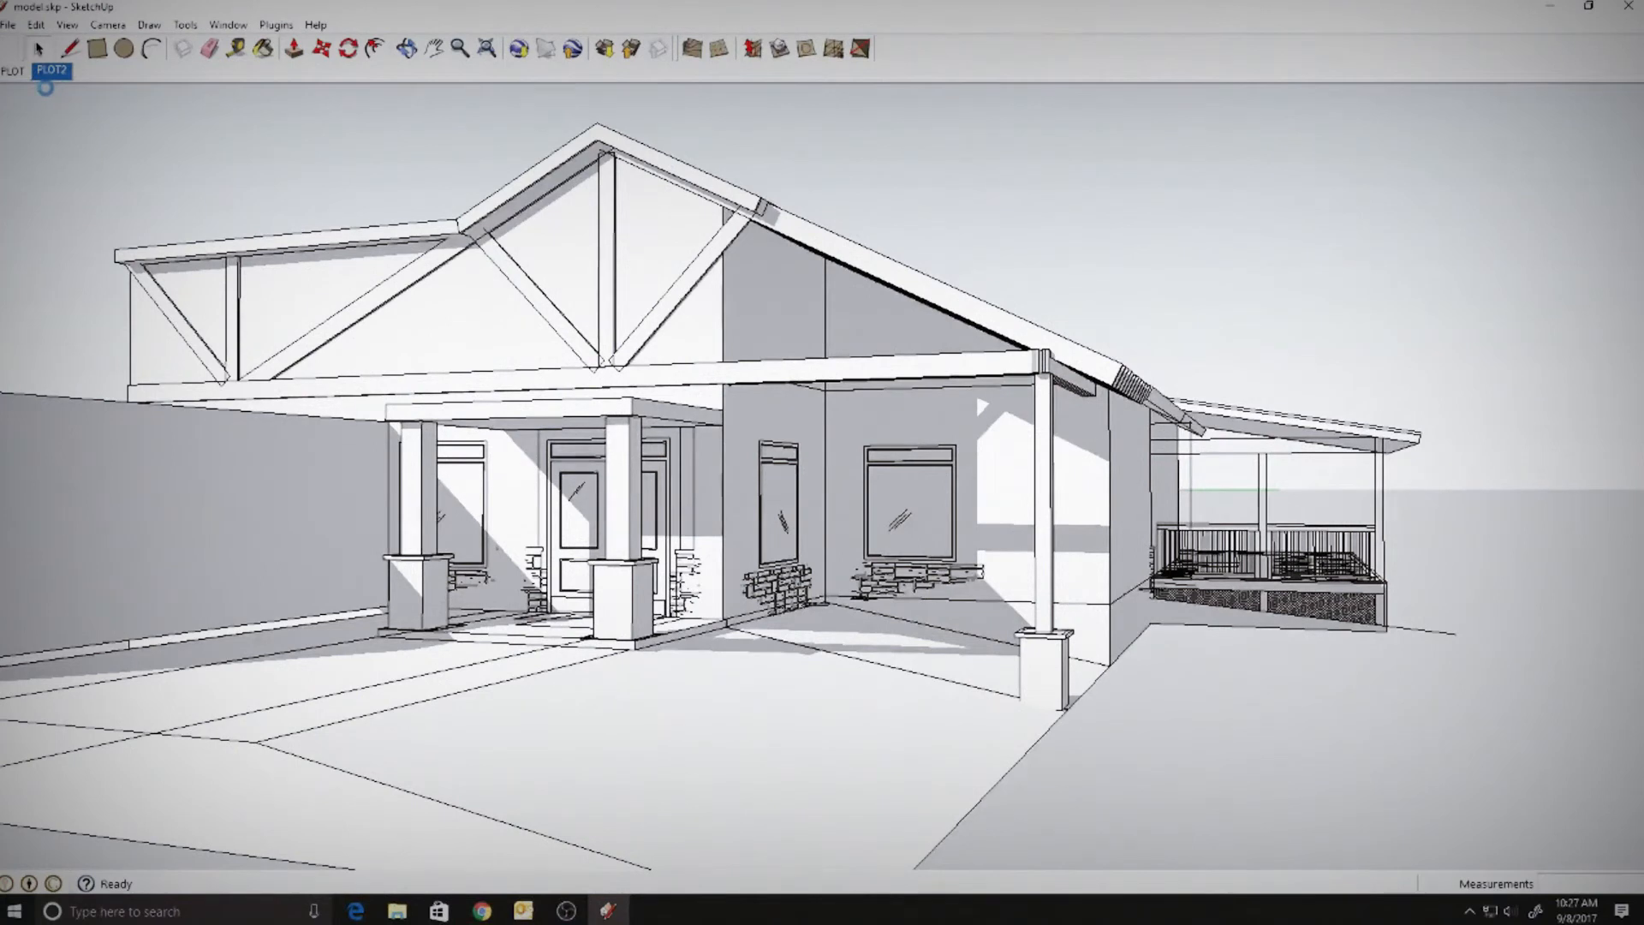
pyautogui.click(9, 26)
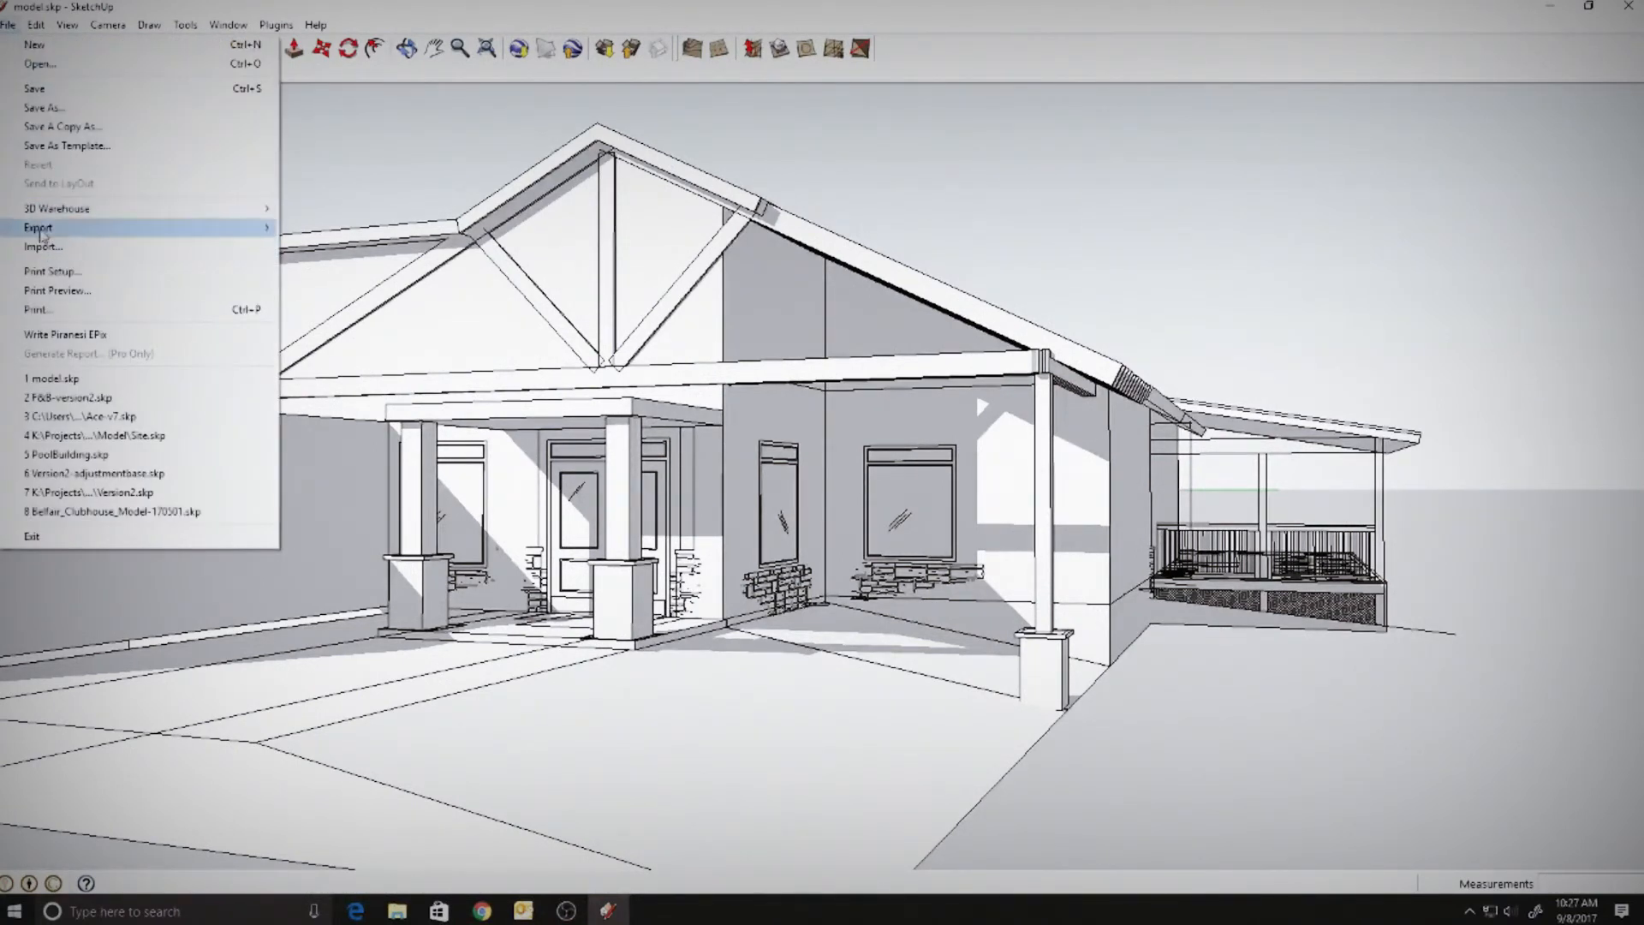
pyautogui.moveTo(45, 227)
pyautogui.click(333, 246)
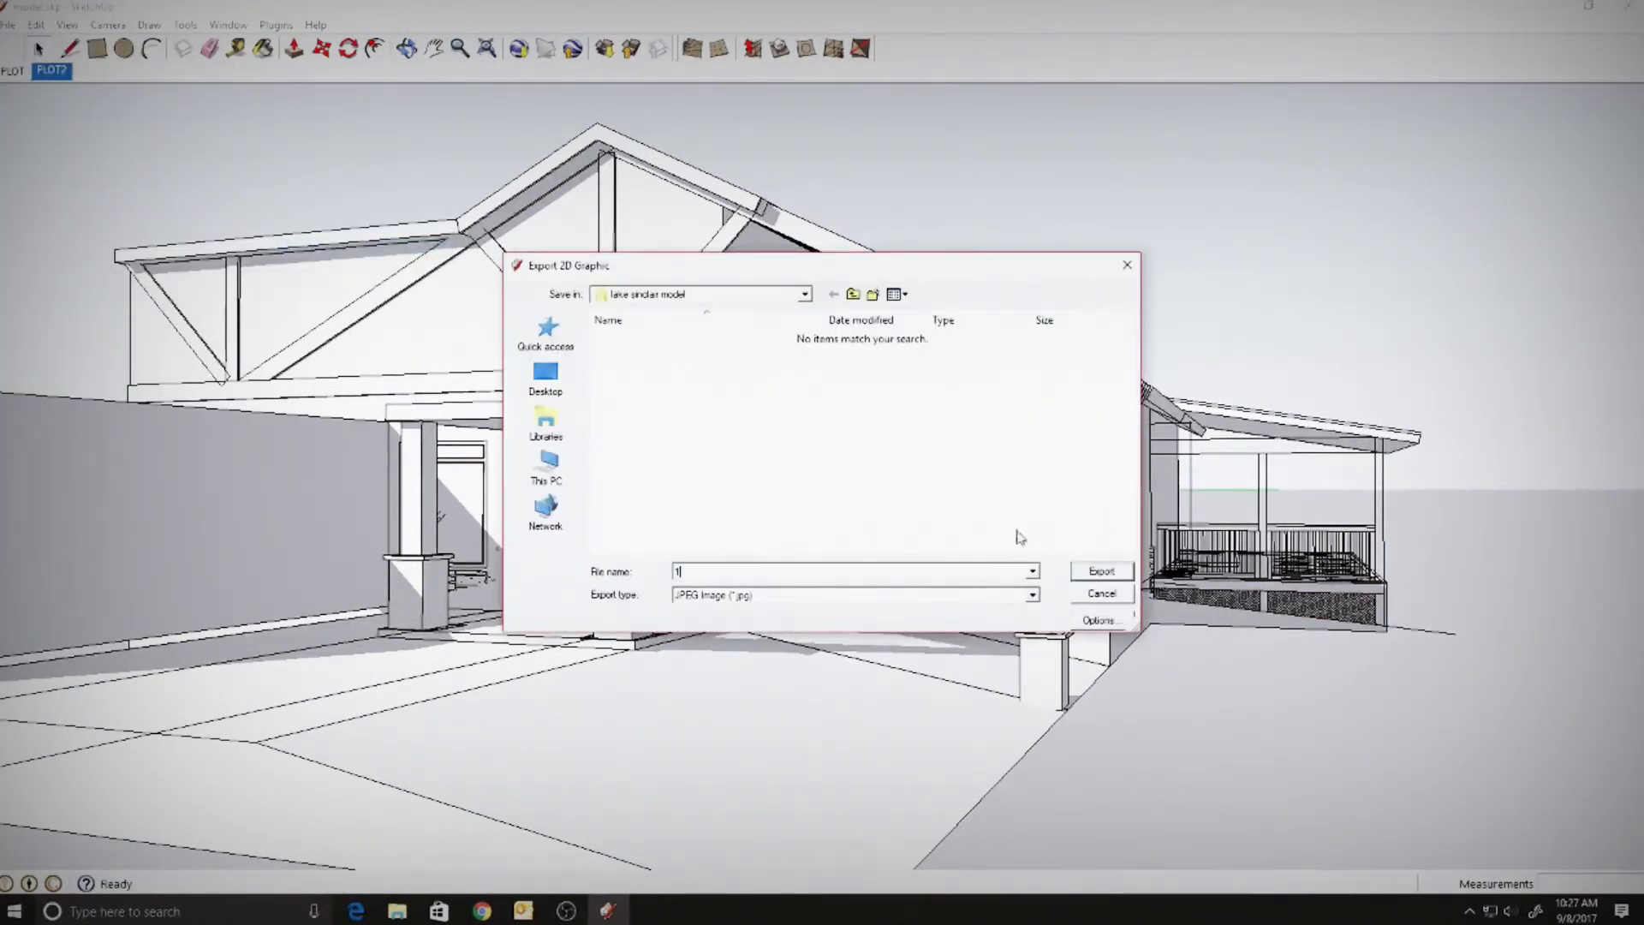
pyautogui.click(1115, 576)
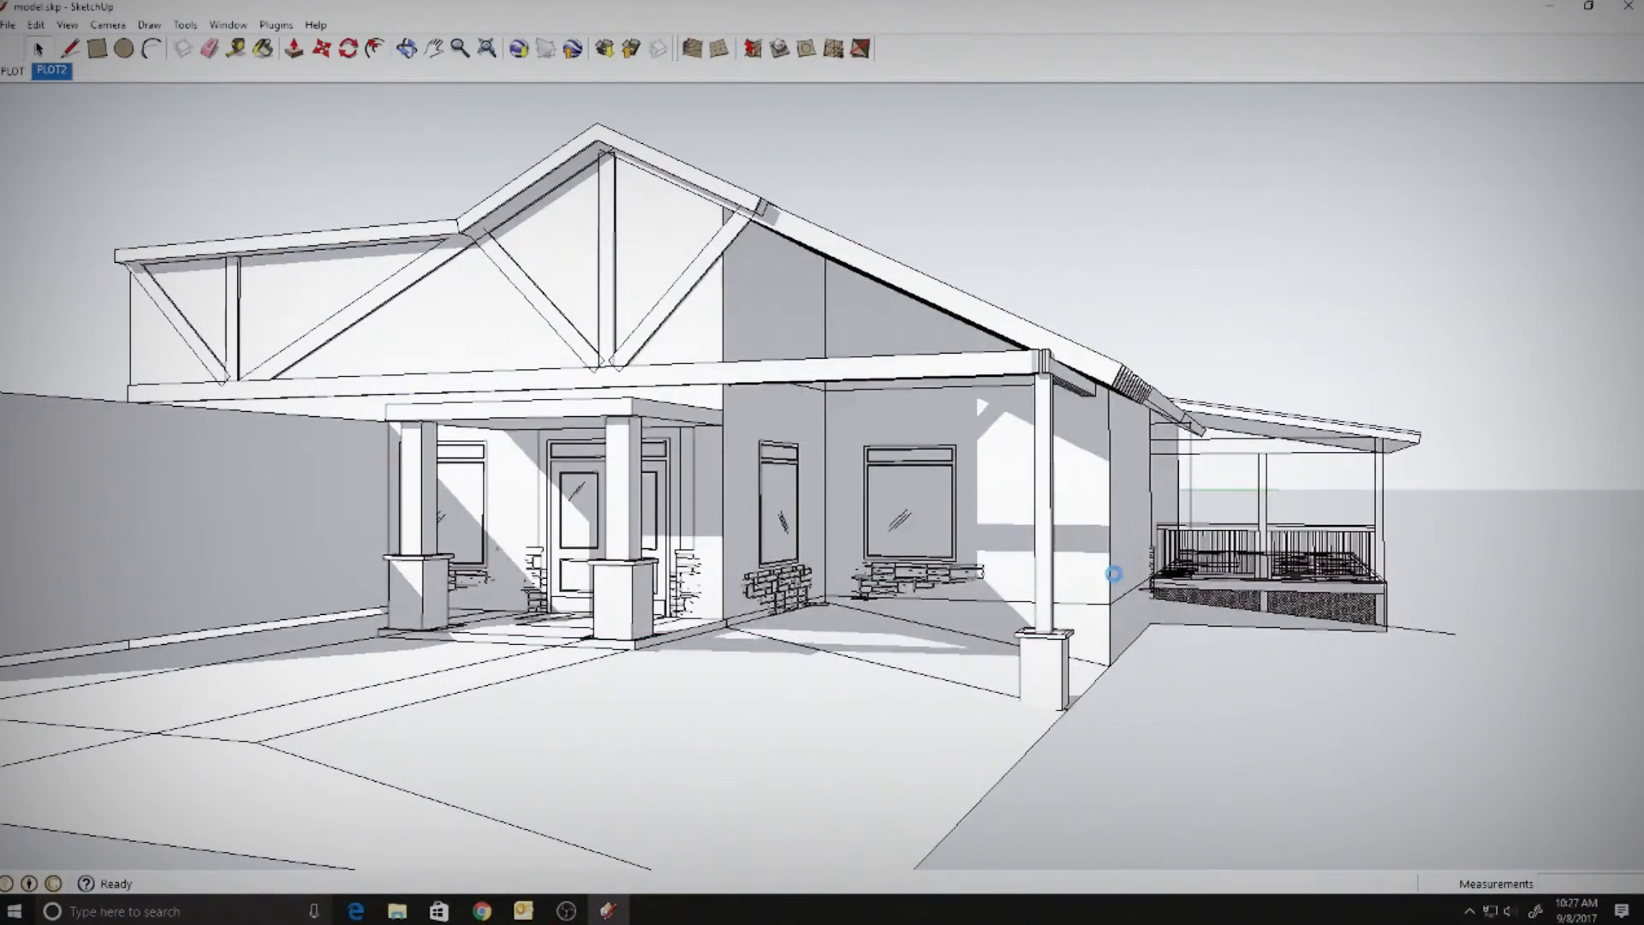
# - Open 1.jpg from the lake sinclair model folder in File Explorer, check the exported view and close both windows
pyautogui.click(396, 911)
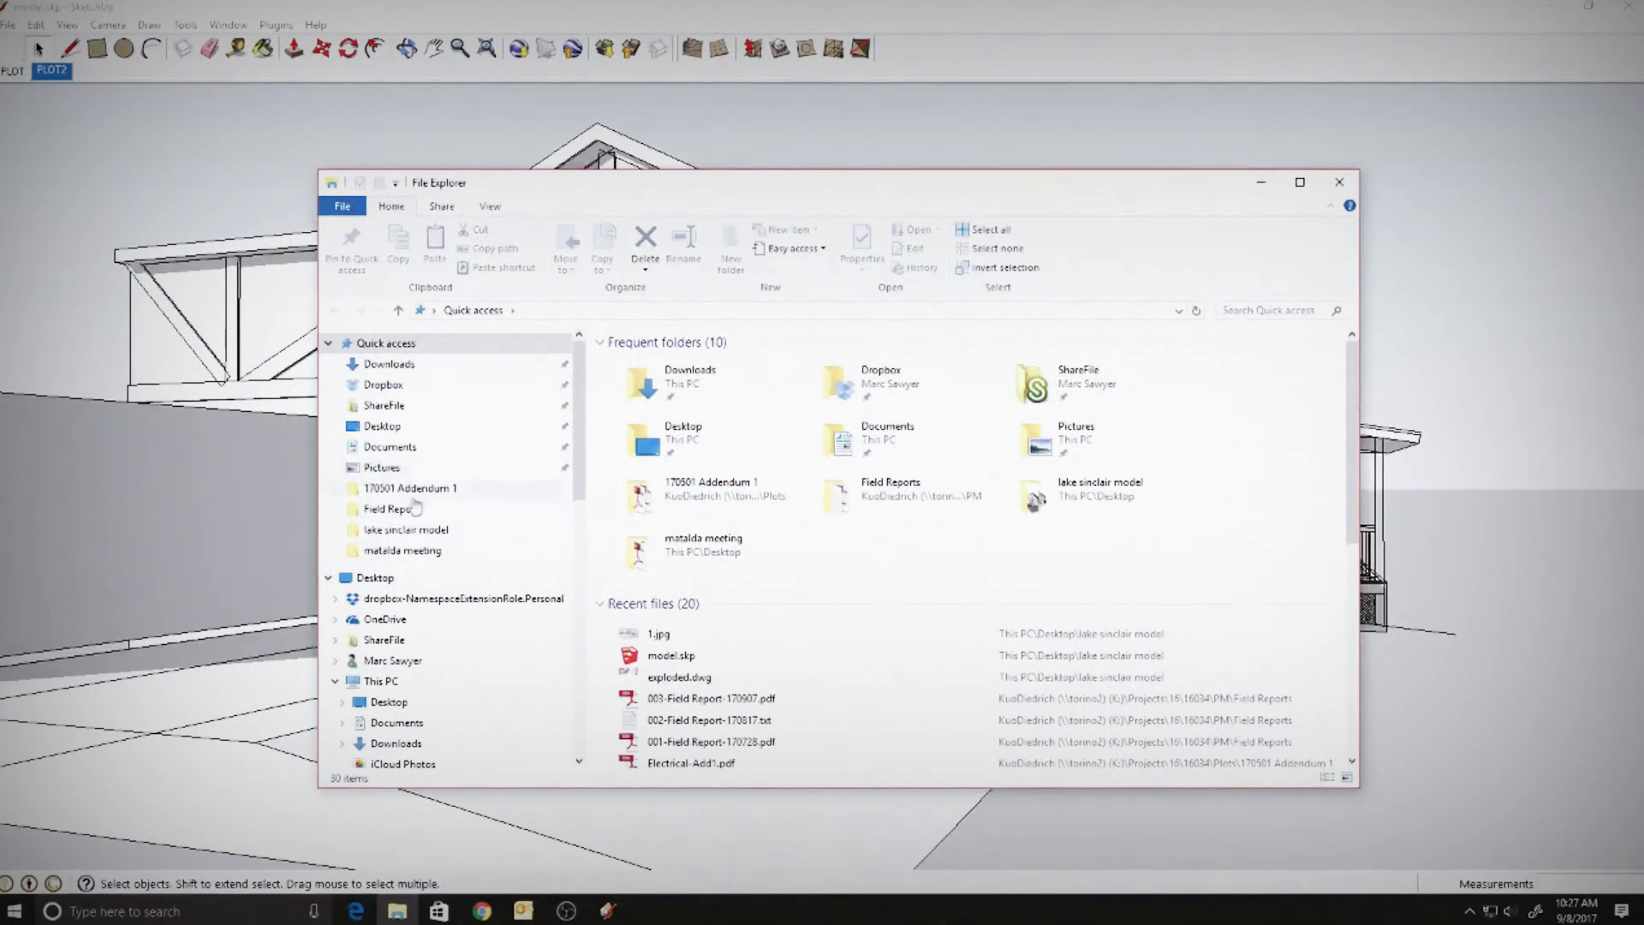
pyautogui.click(404, 531)
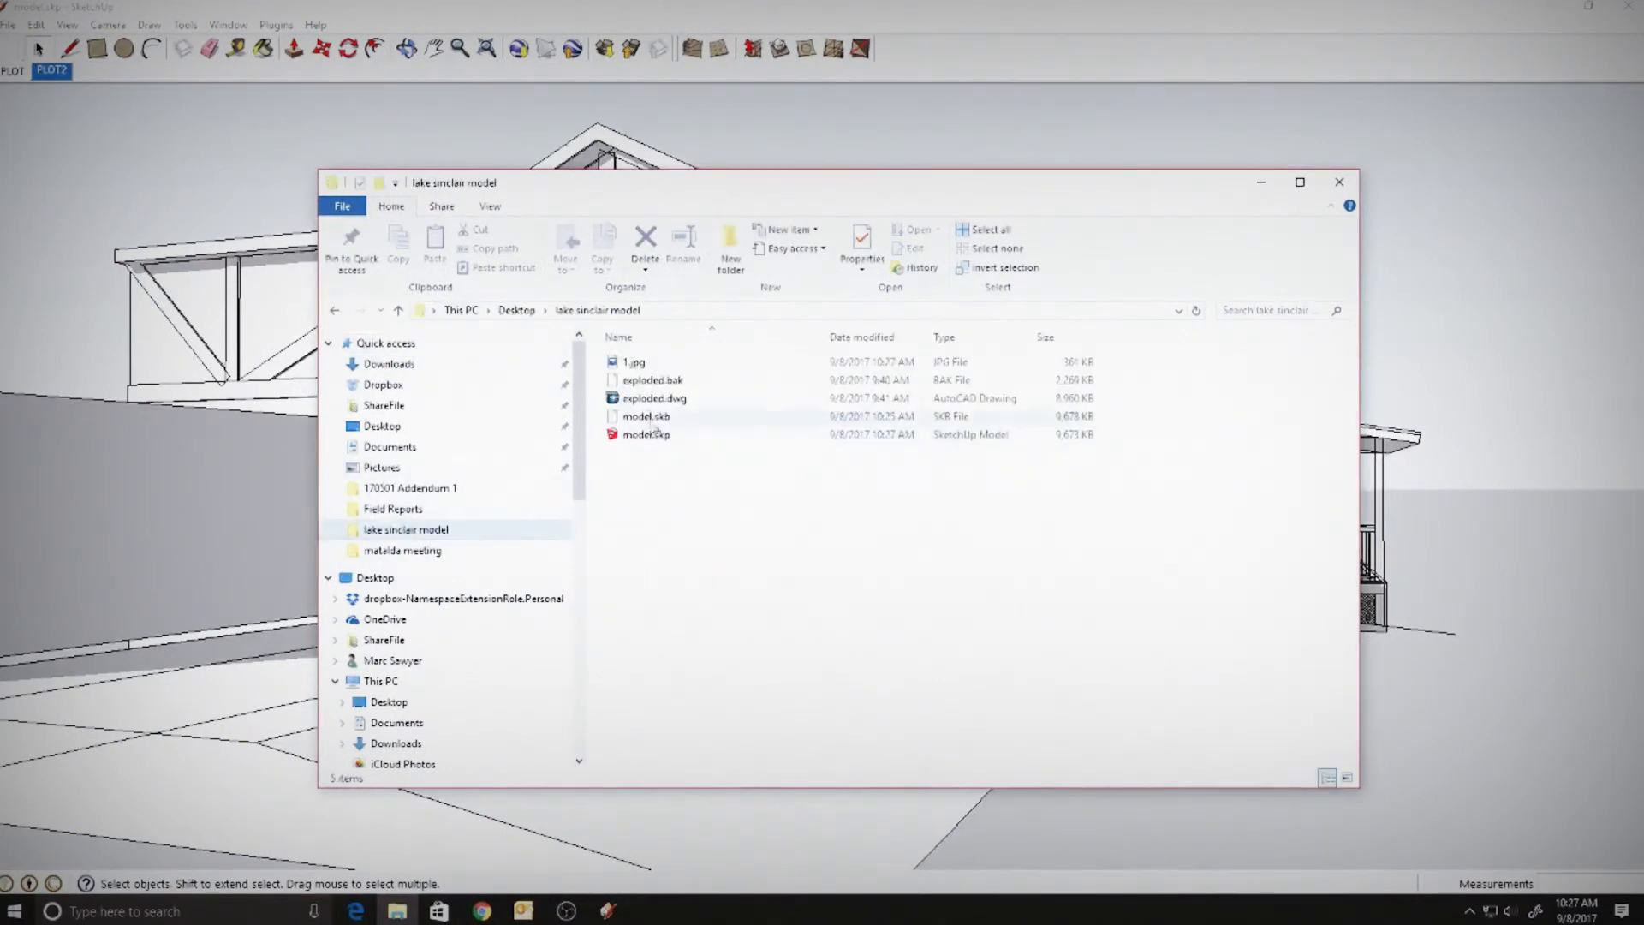
pyautogui.doubleClick(638, 363)
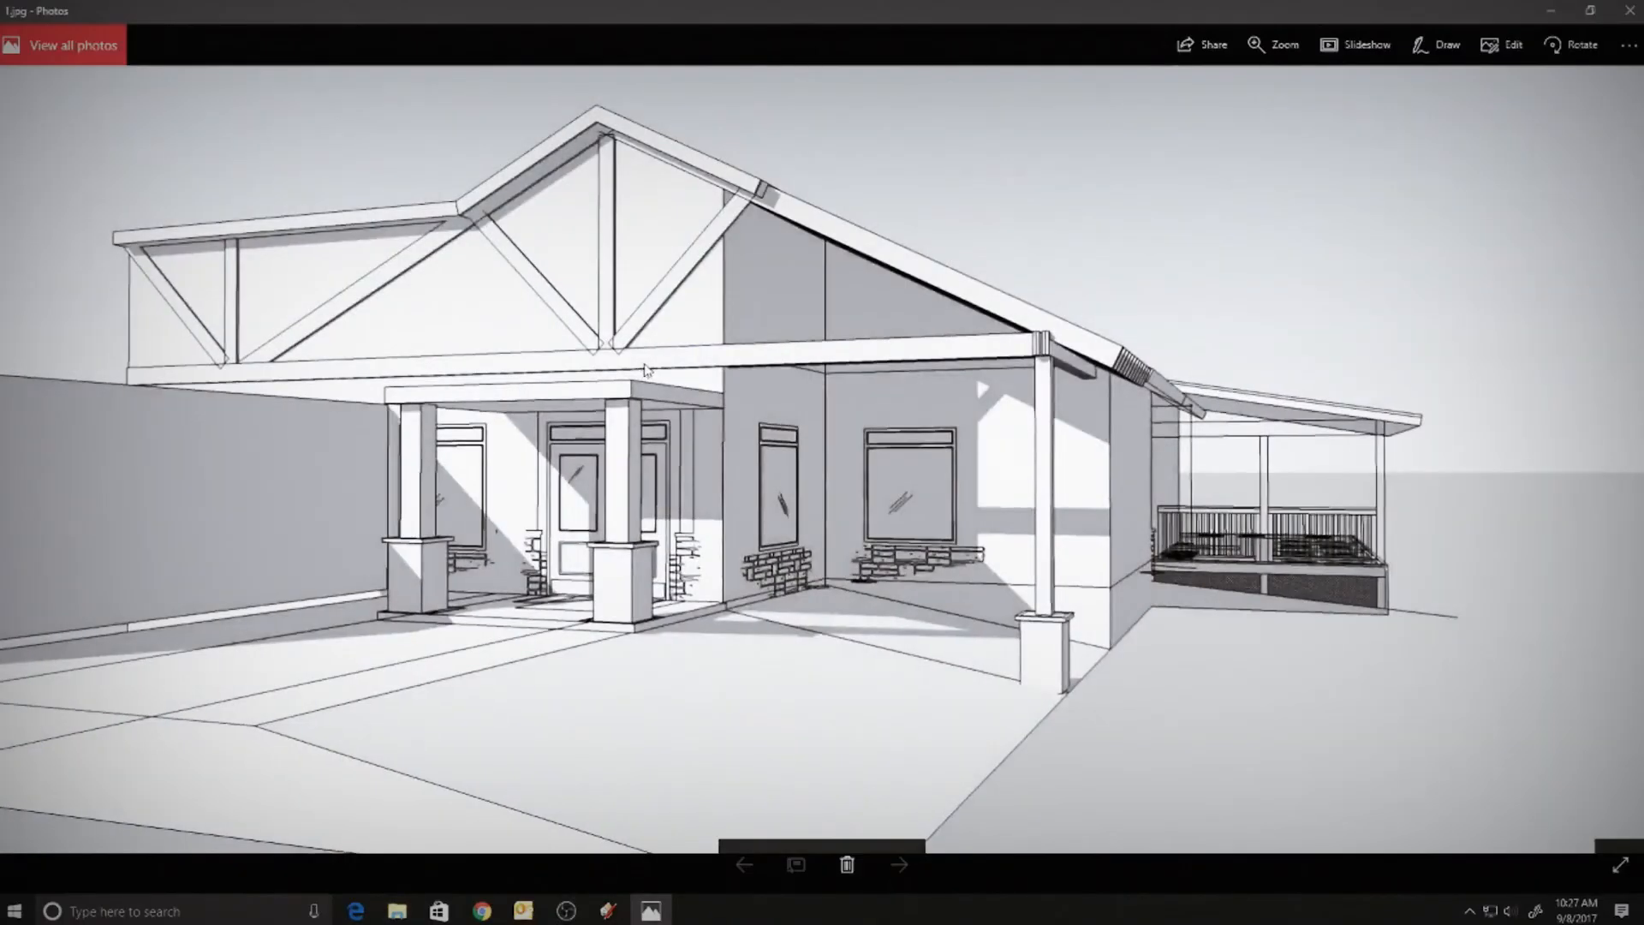
pyautogui.click(1629, 11)
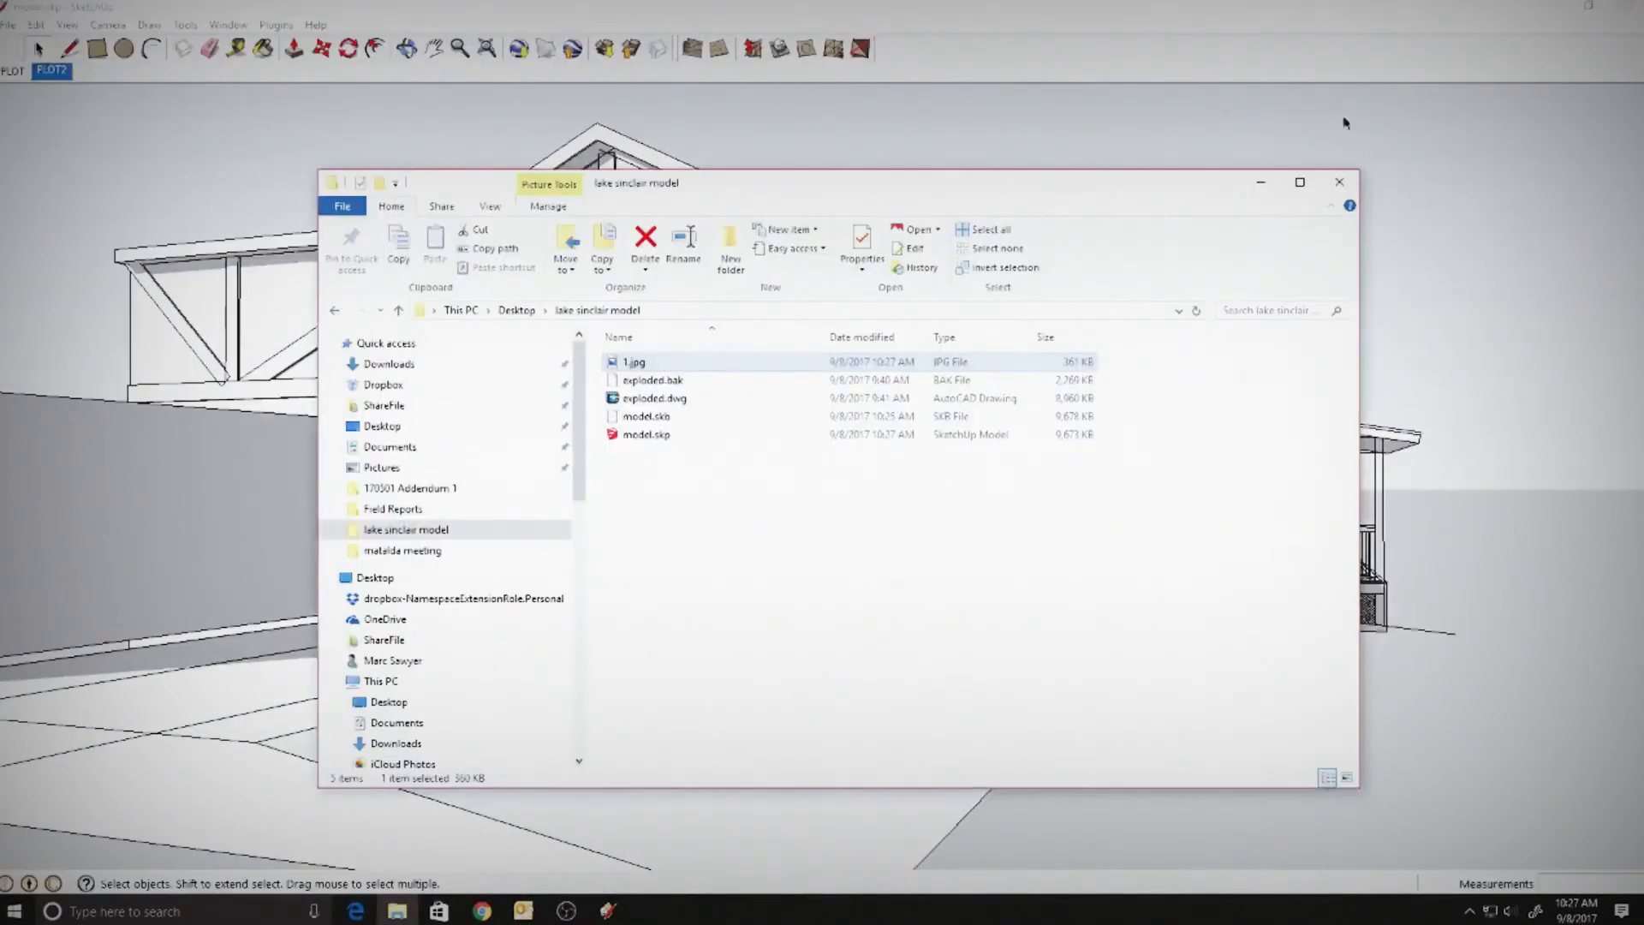
pyautogui.click(1340, 183)
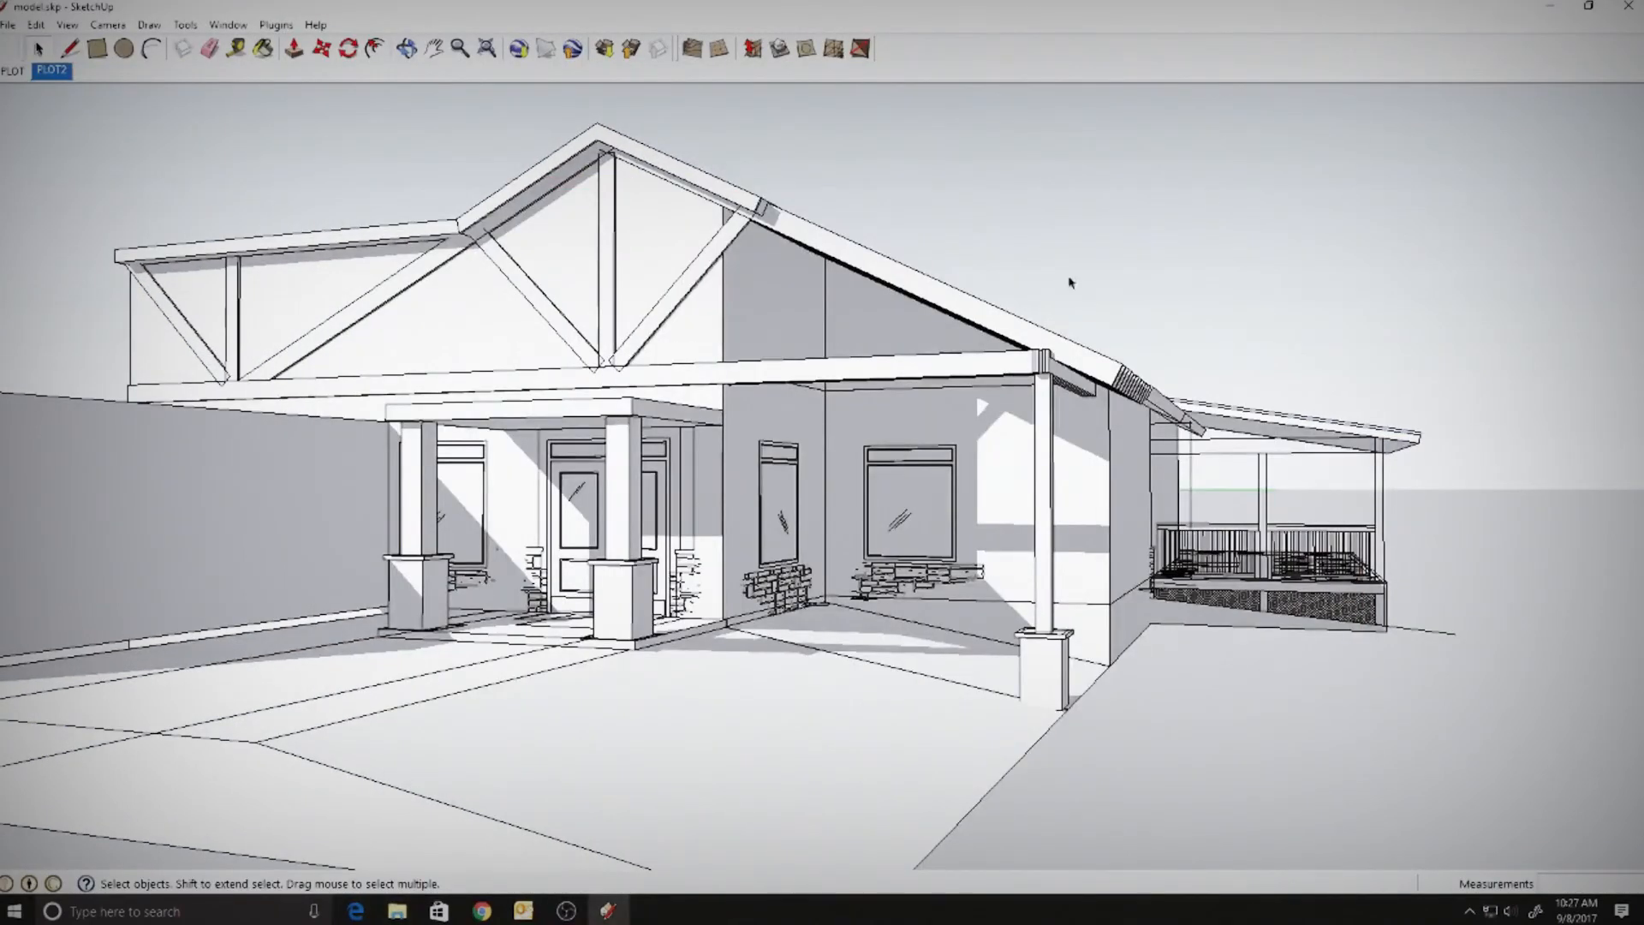
# - Frame the building from a raised angle showing the roofs and side deck, and export it as a JPEG image in the lake sinclair model folder
pyautogui.press('o')
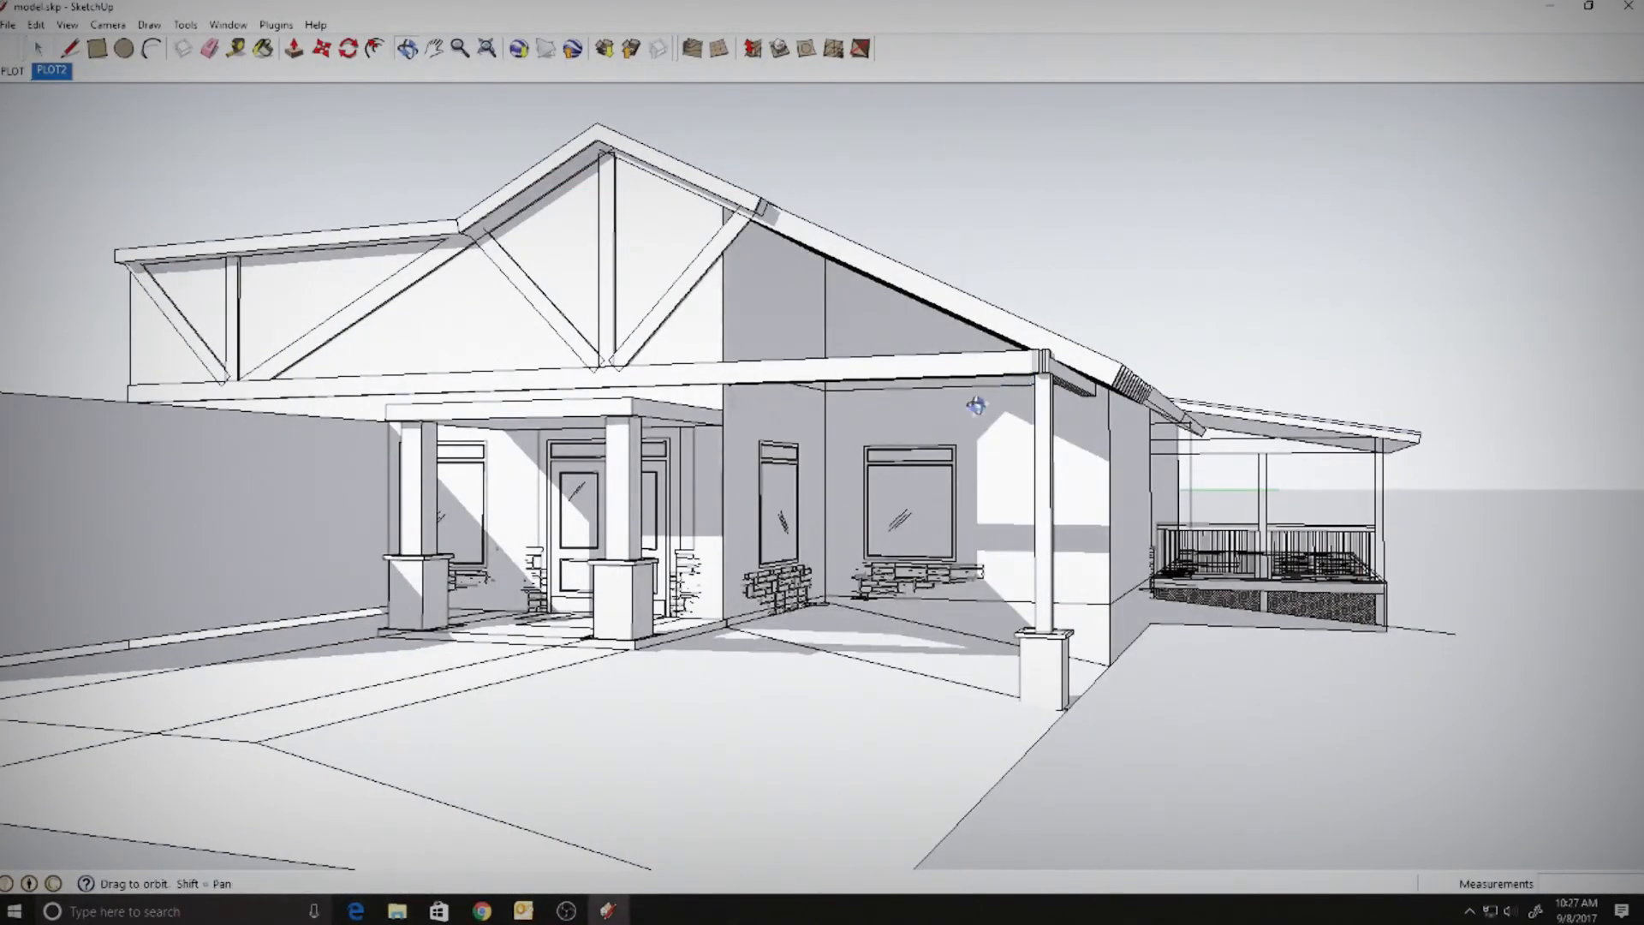
pyautogui.moveTo(933, 420); pyautogui.dragTo(718, 537)
pyautogui.press('space')
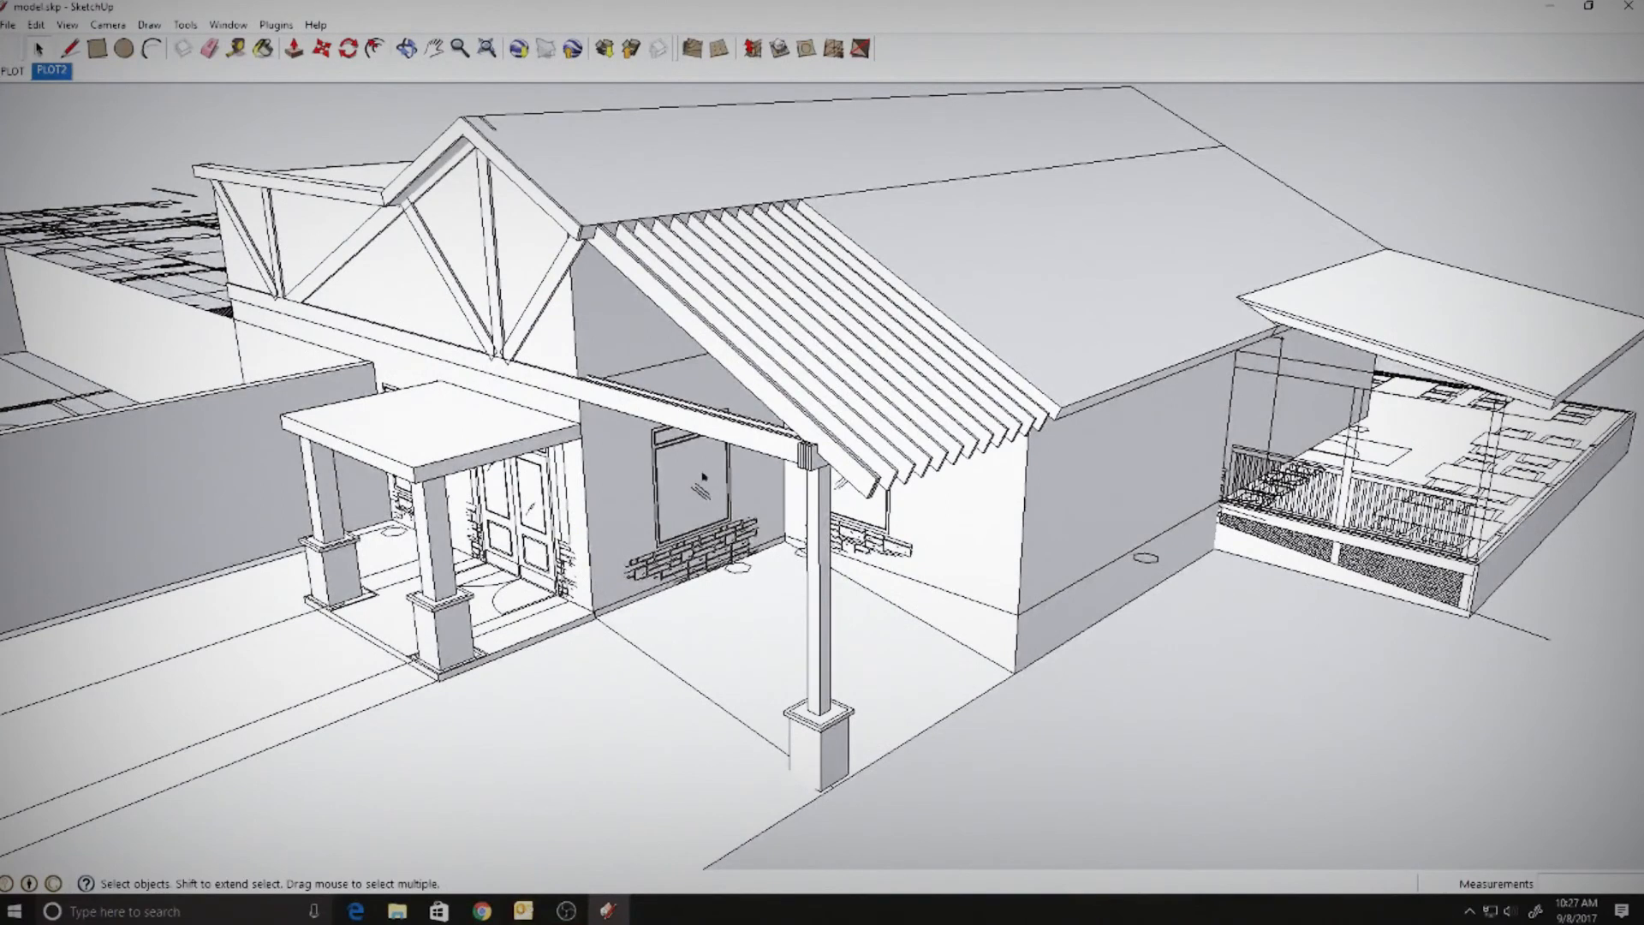
pyautogui.click(9, 25)
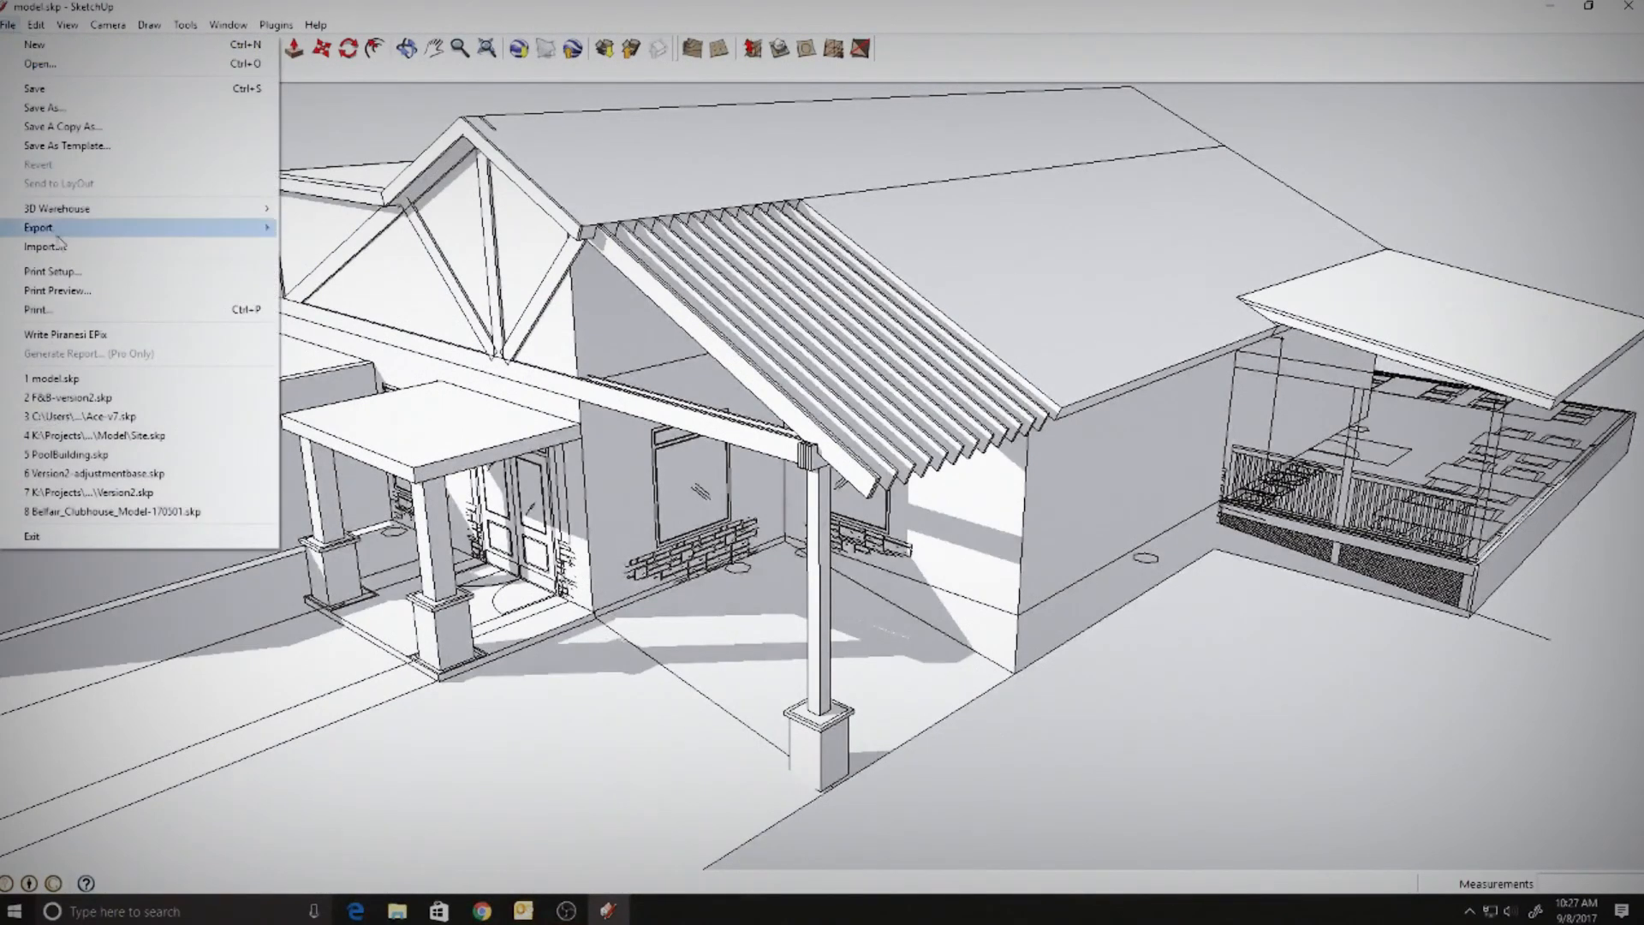
pyautogui.moveTo(51, 227)
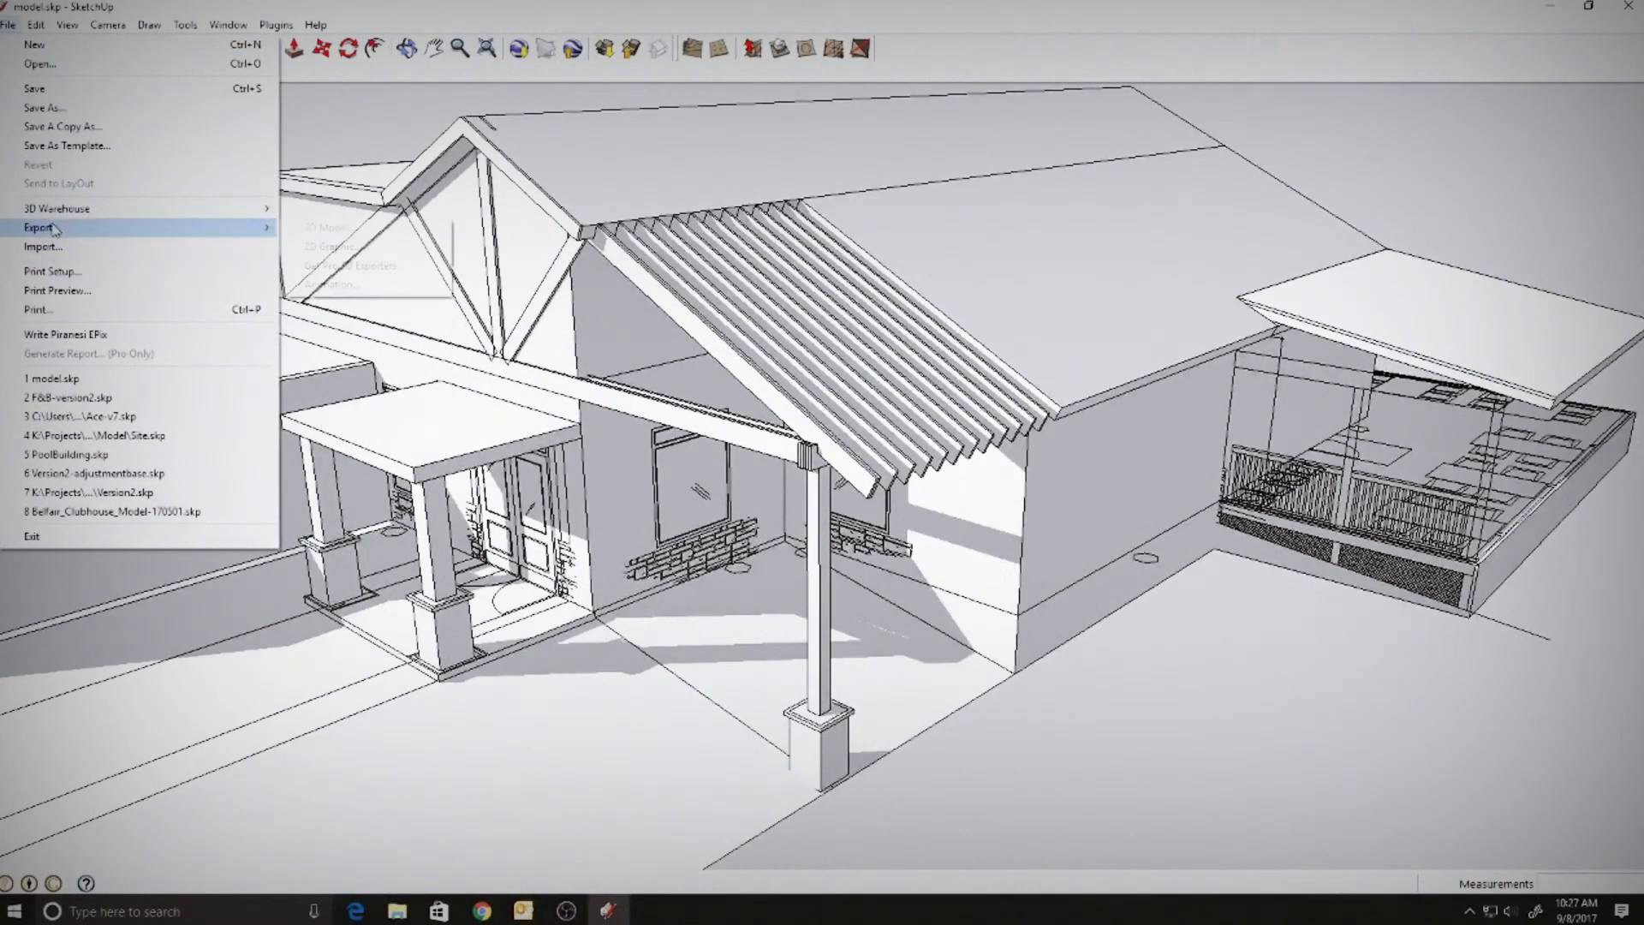
pyautogui.click(334, 247)
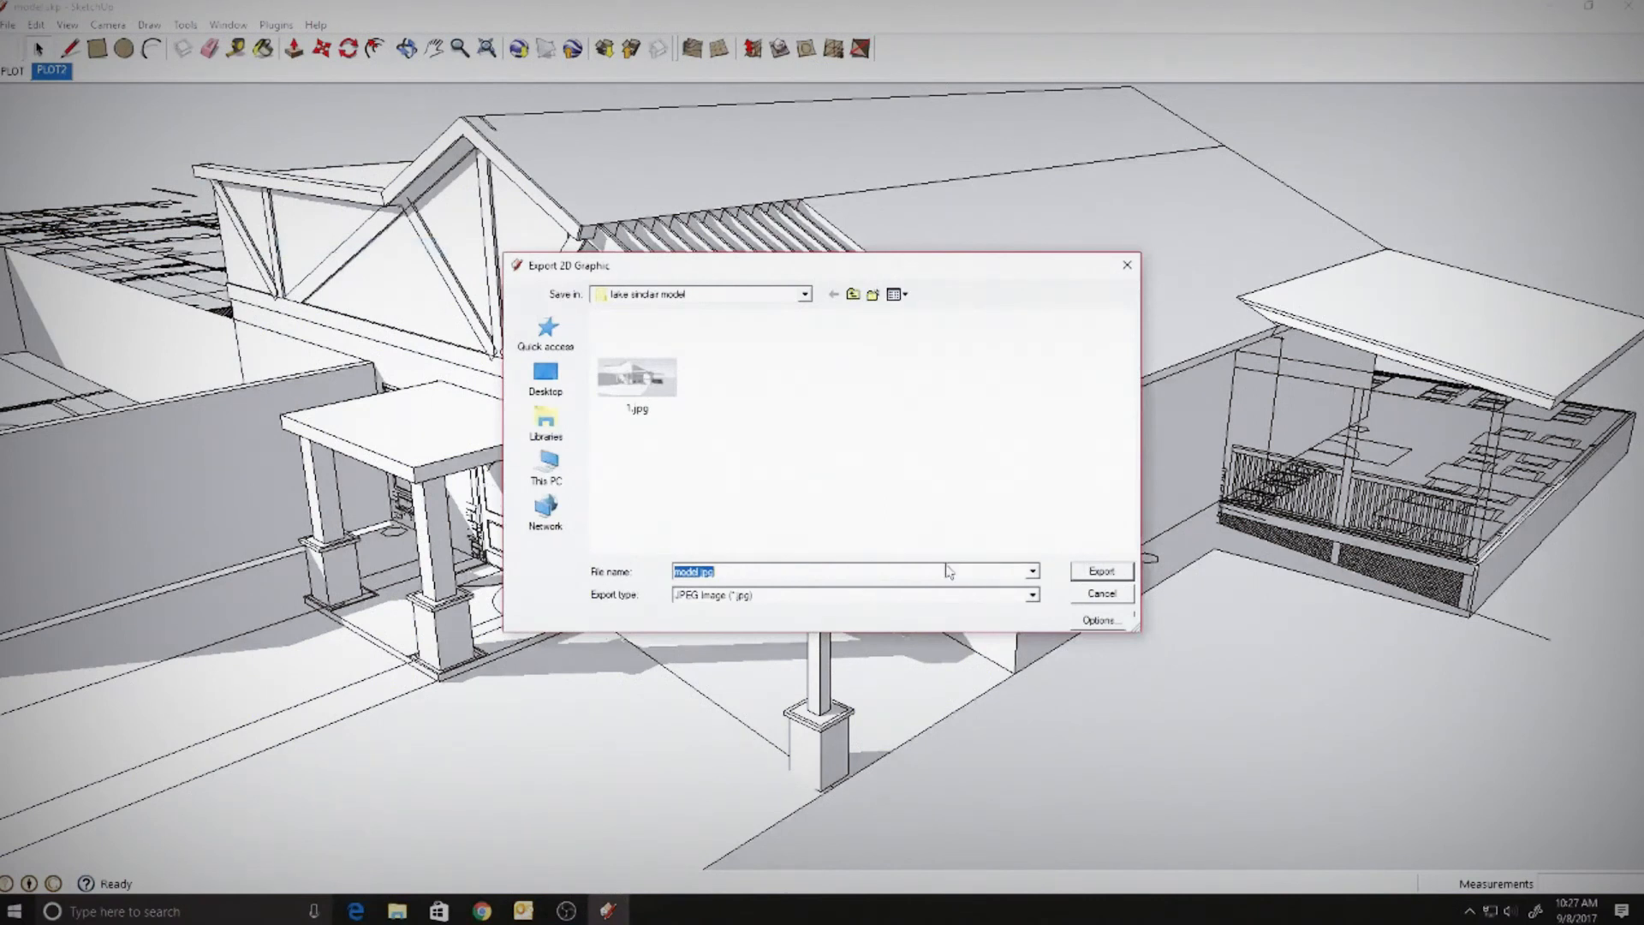
pyautogui.click(1109, 573)
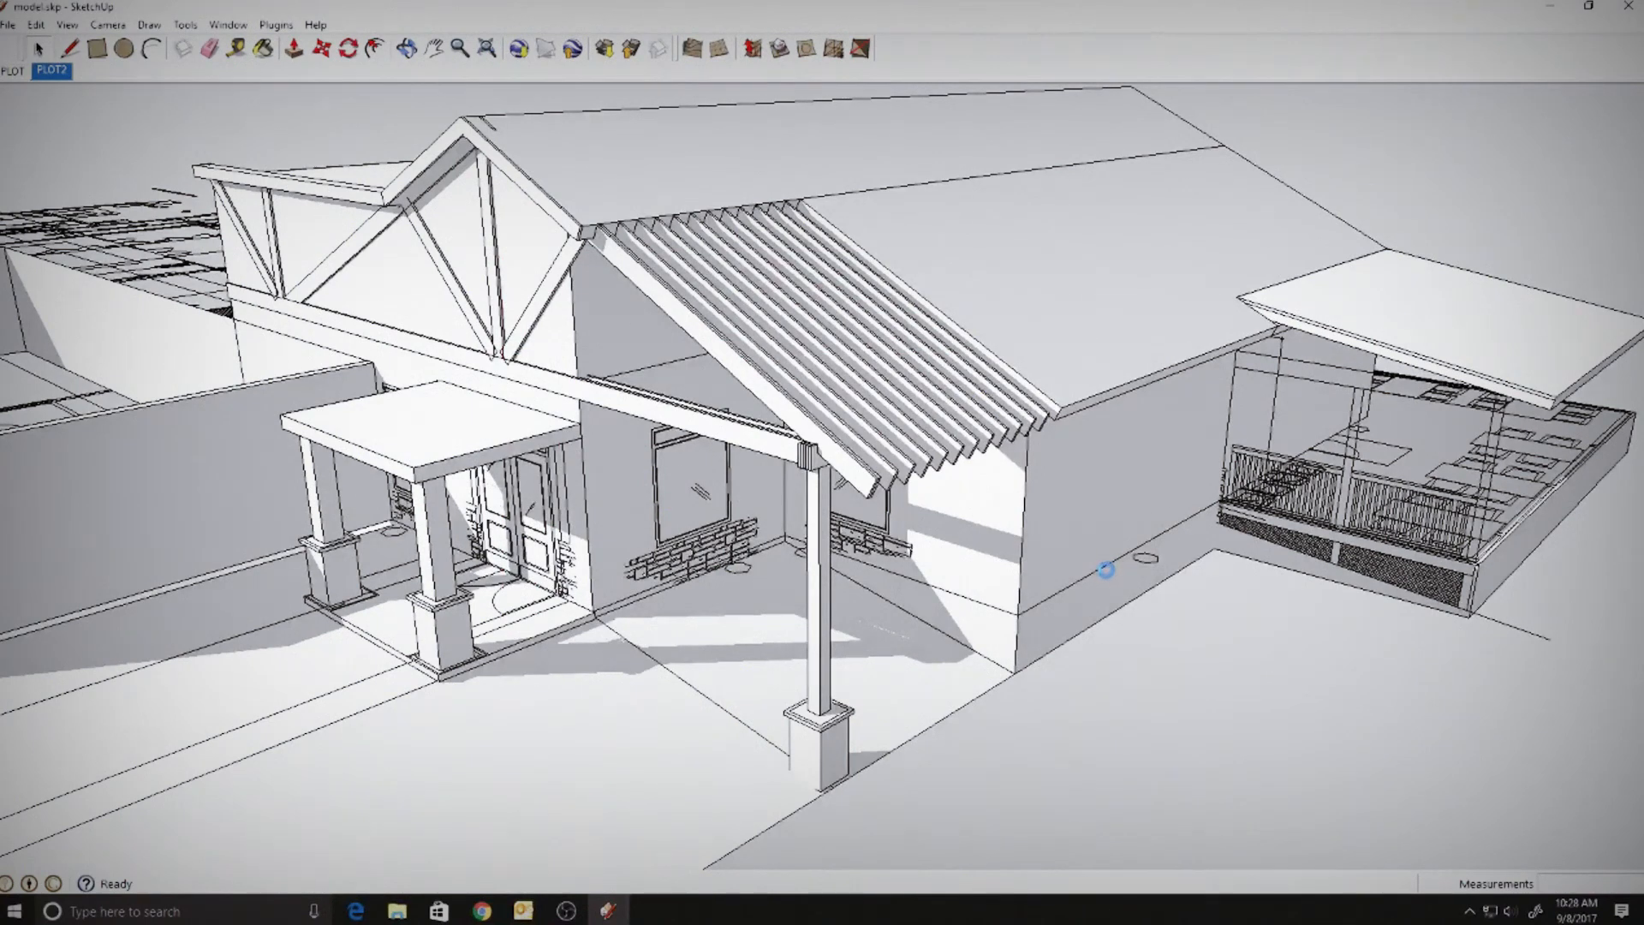